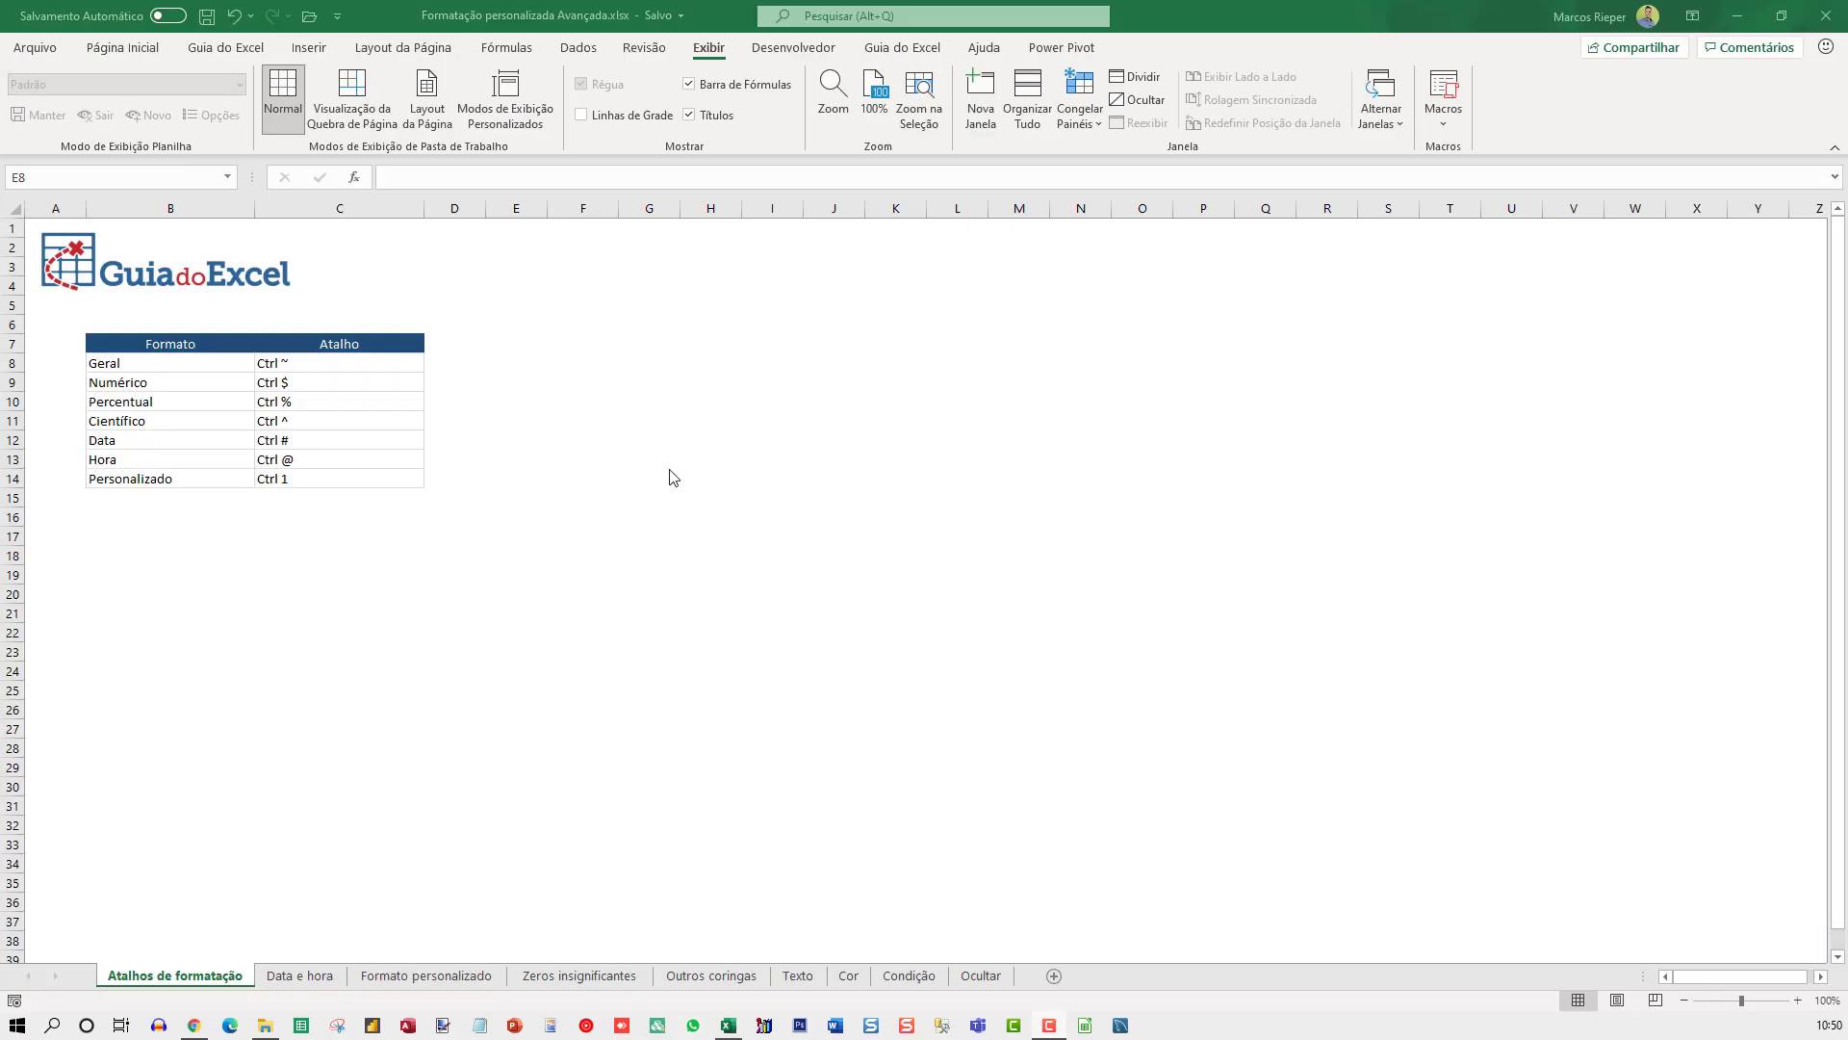
# Select E8 beside the Atalhos table, zoom to 160%, and bring up Formatar Células.
pyautogui.click(539, 364)
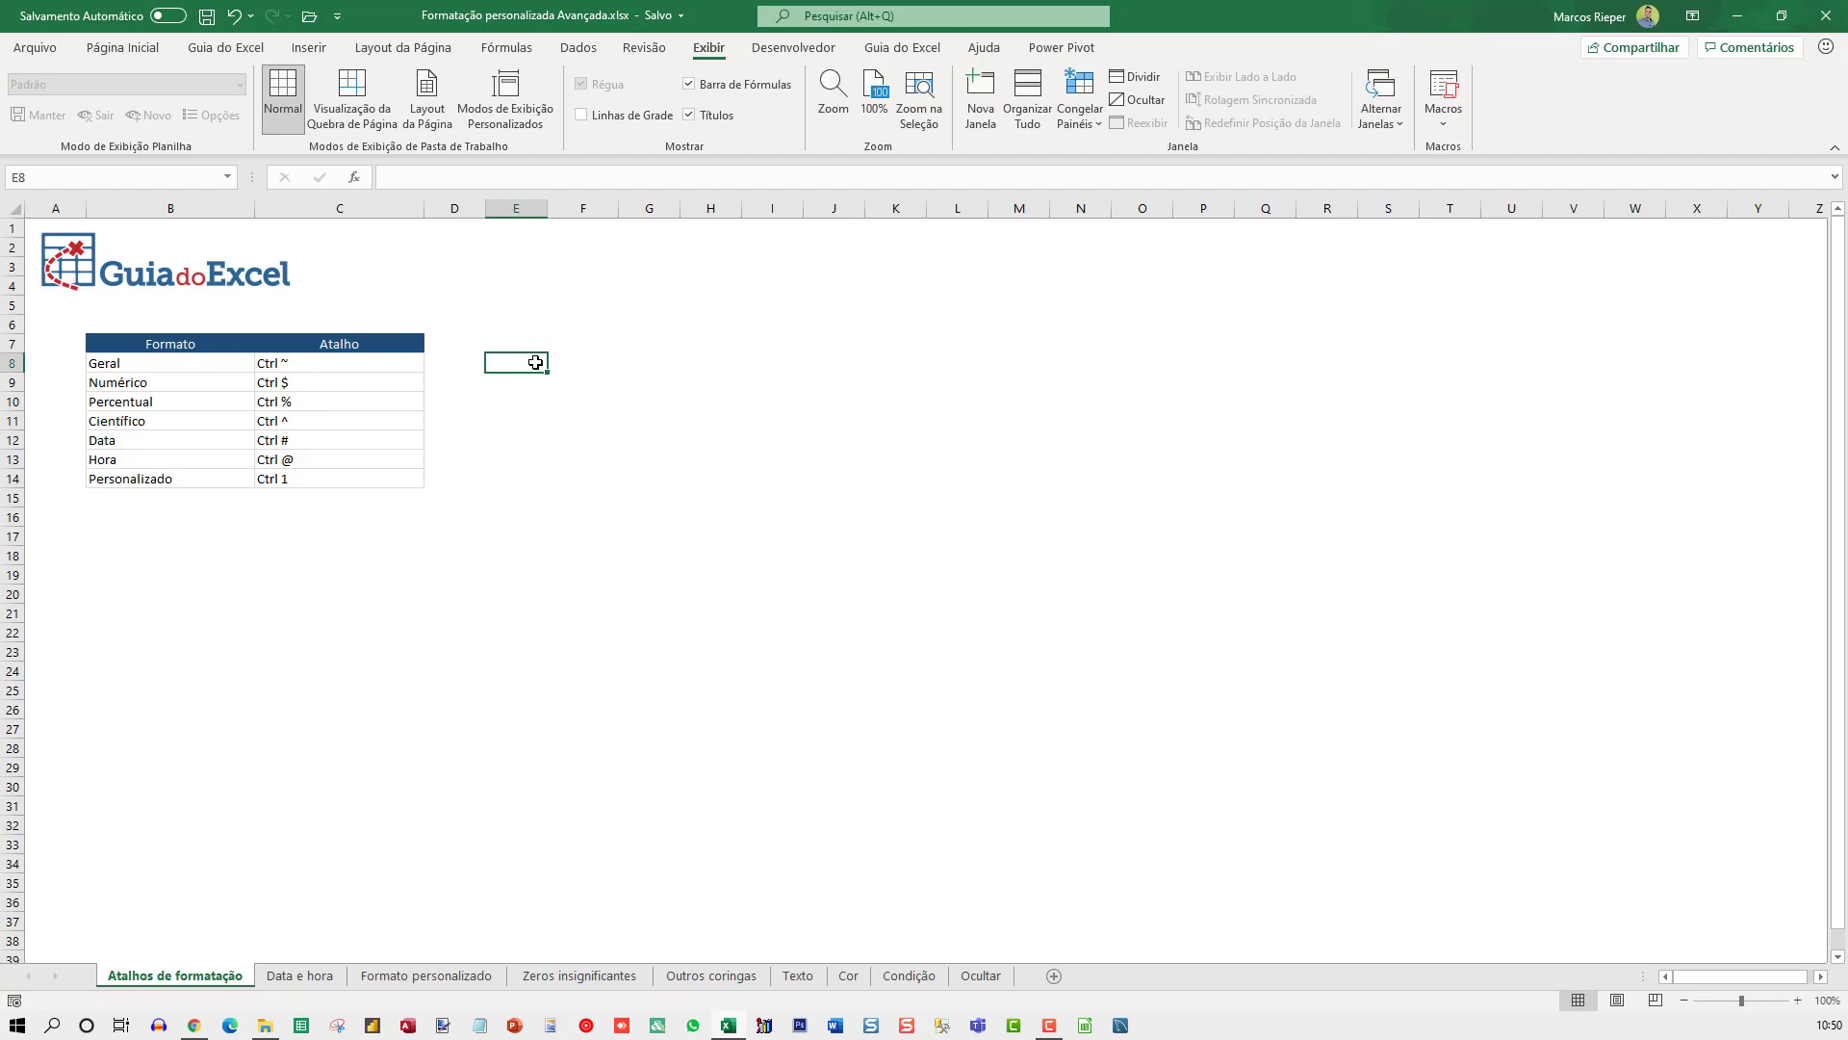
pyautogui.keyDown('ctrl'); pyautogui.scroll(4, 539, 362); pyautogui.keyUp('ctrl')
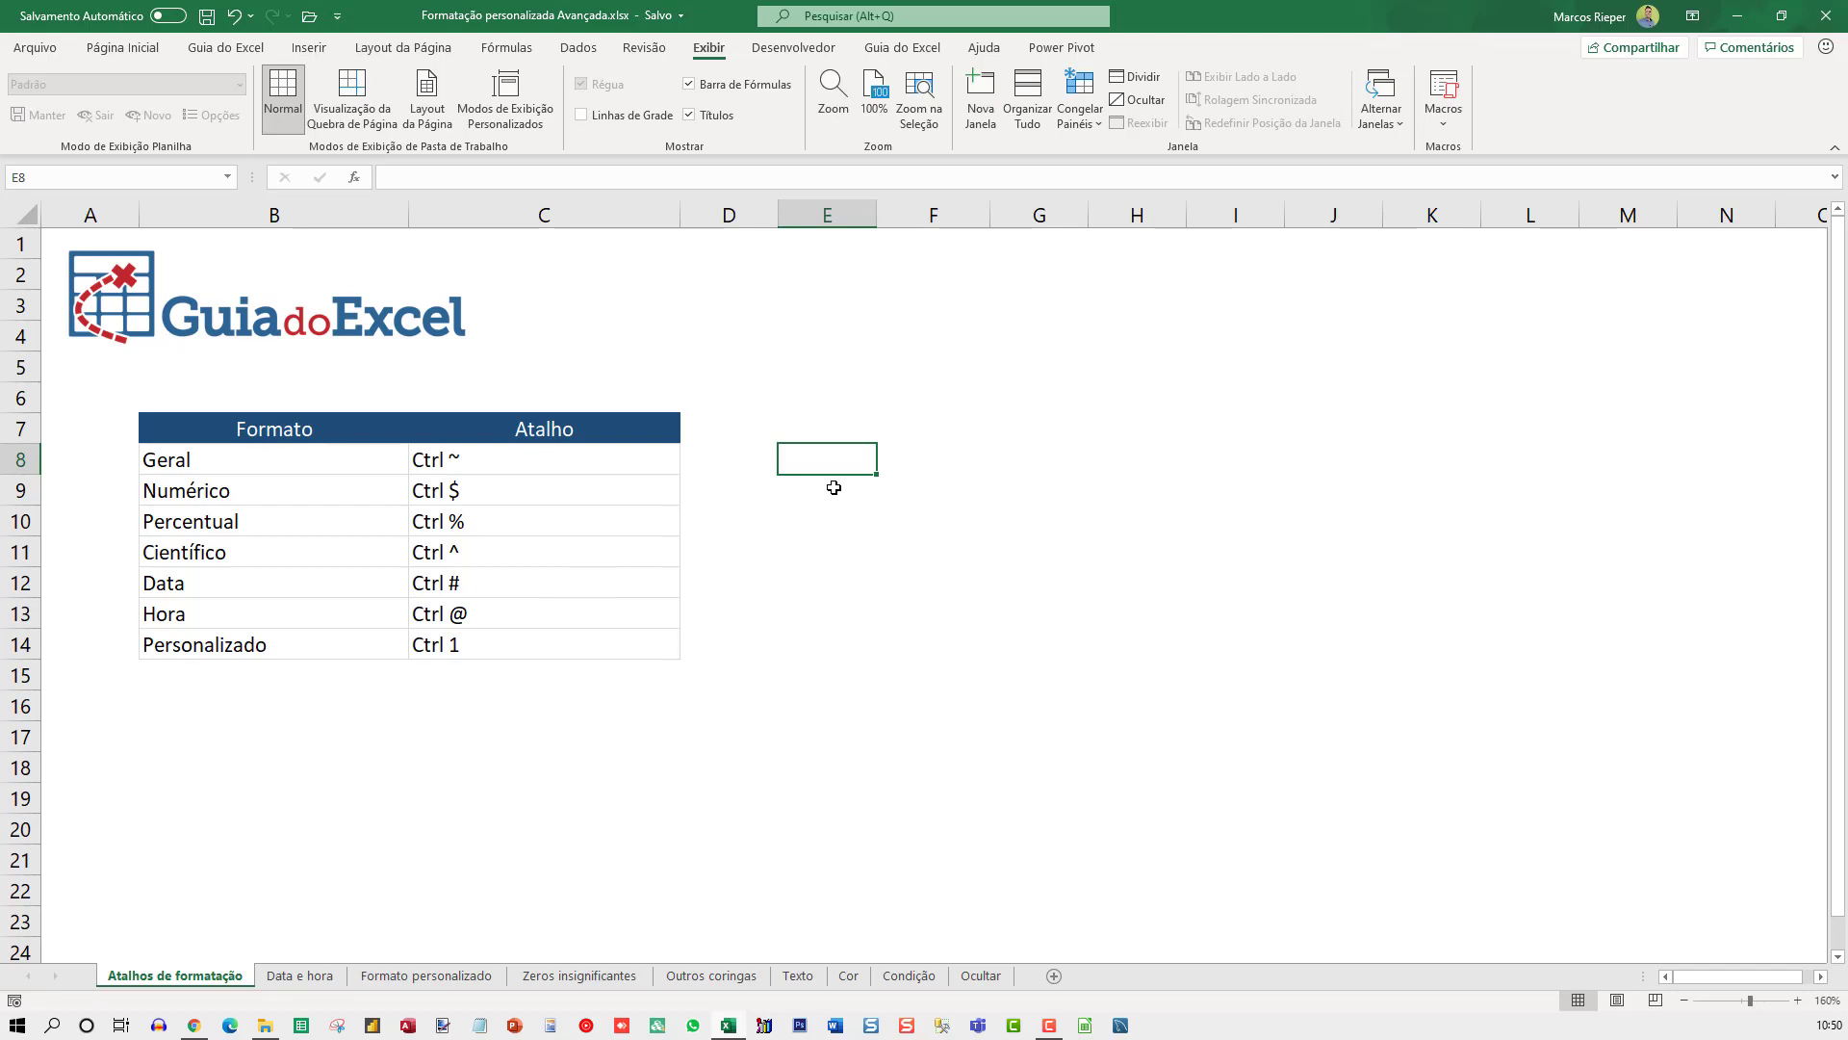
pyautogui.hotkey('ctrl', '1')
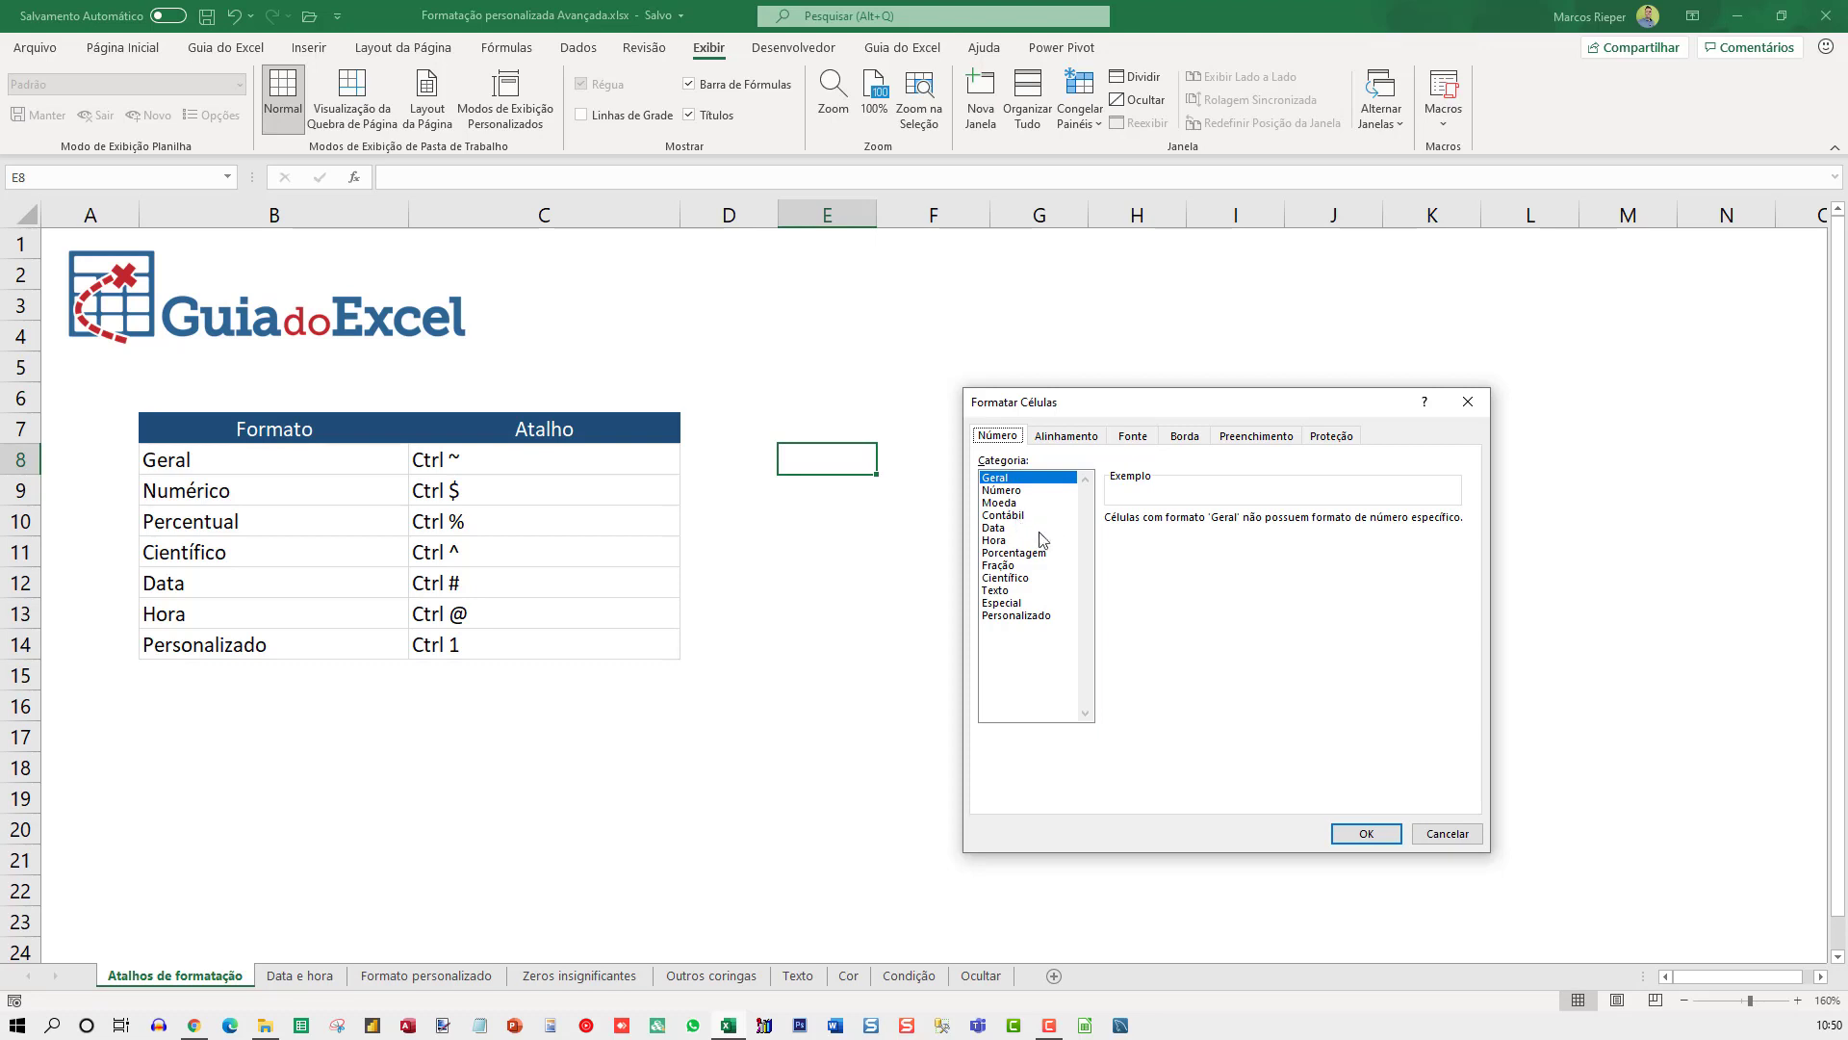
# Browse the Personalizado format codes in Formatar Células, then close it unchanged.
pyautogui.click(1021, 618)
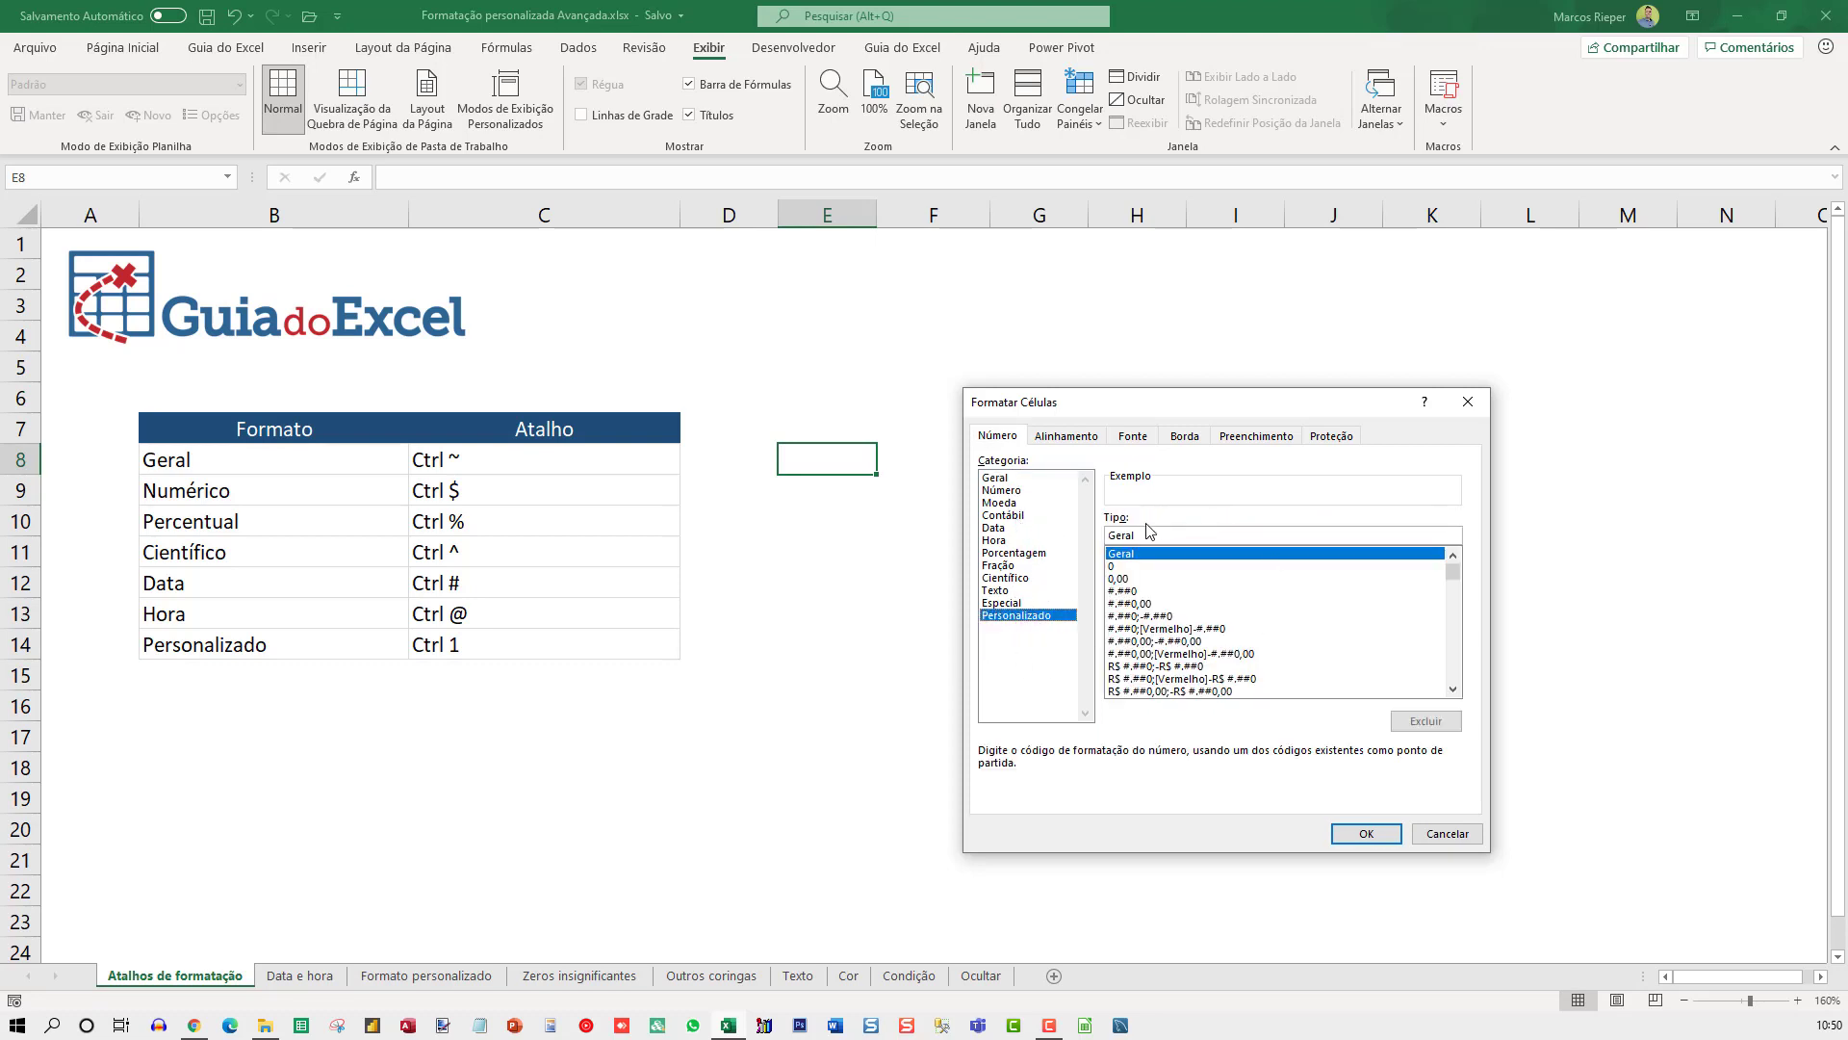
pyautogui.moveTo(1144, 535); pyautogui.dragTo(1094, 532)
pyautogui.scroll(-5, 1215, 638)
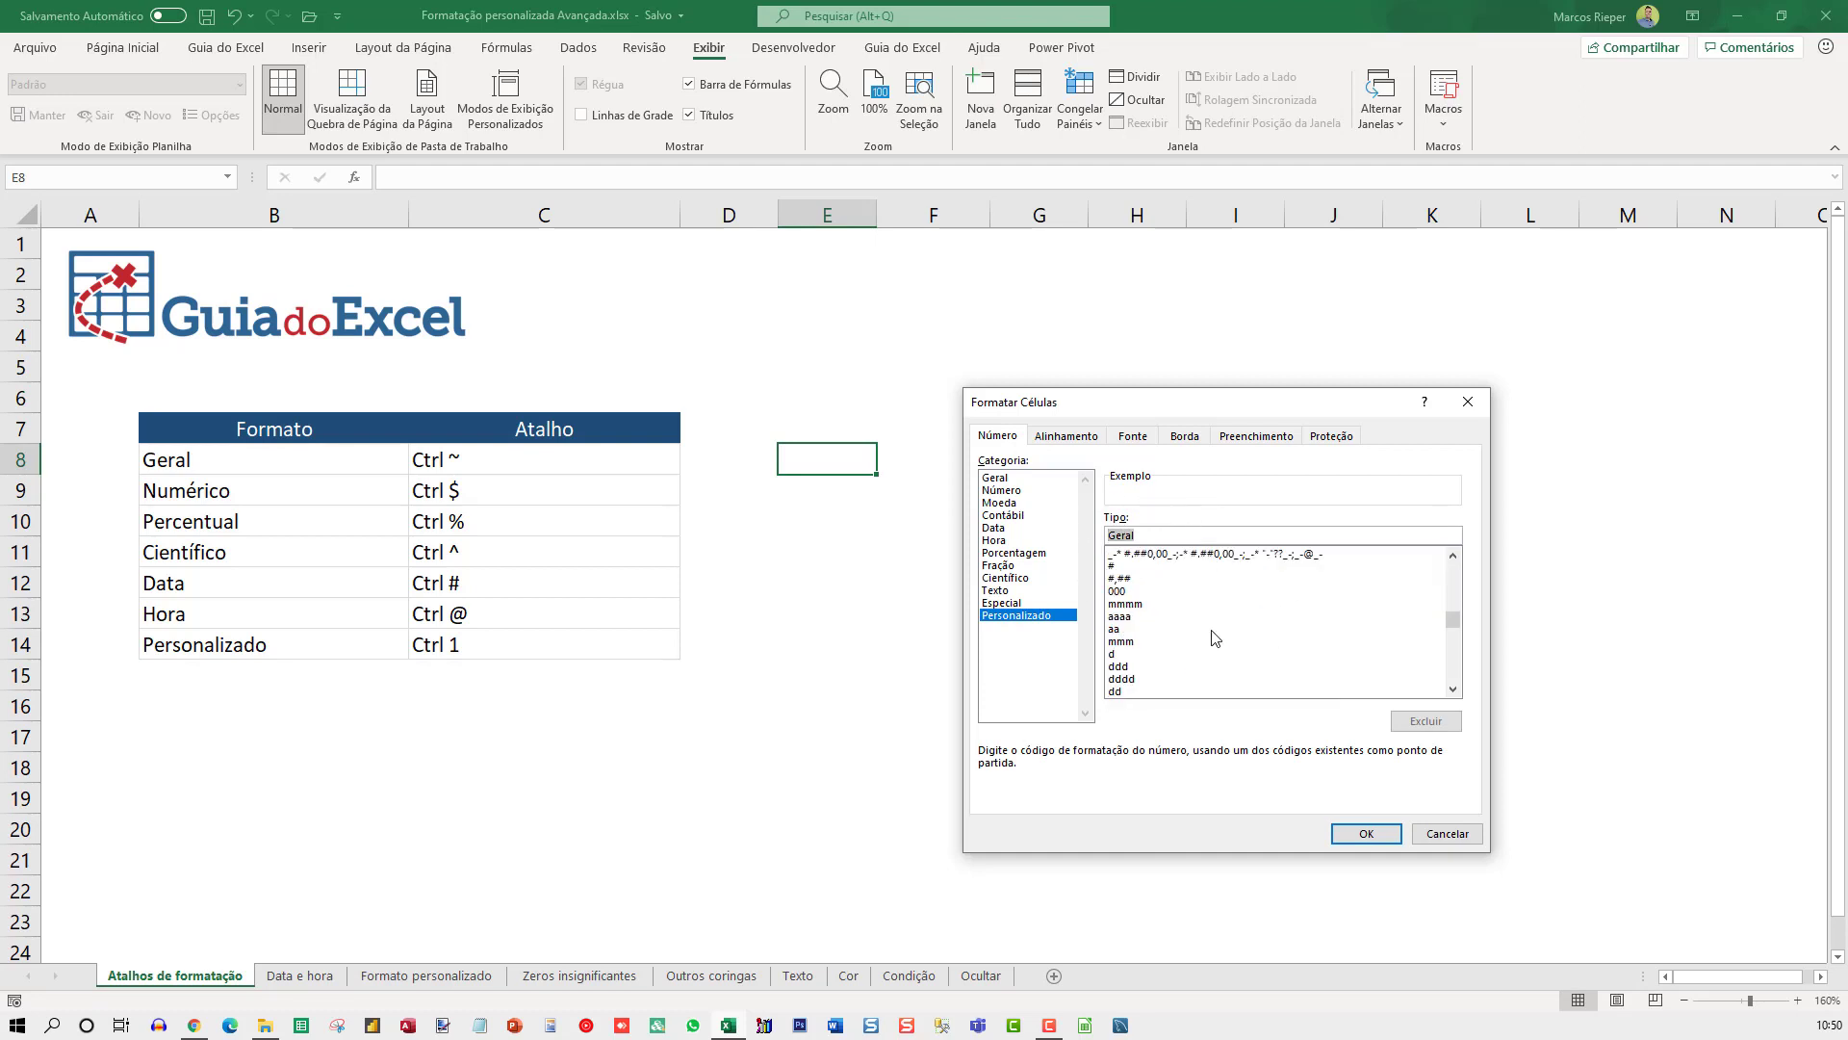
pyautogui.scroll(-2, 1214, 638)
pyautogui.scroll(-2, 1215, 639)
pyautogui.scroll(-2, 1215, 638)
pyautogui.scroll(-2, 1204, 680)
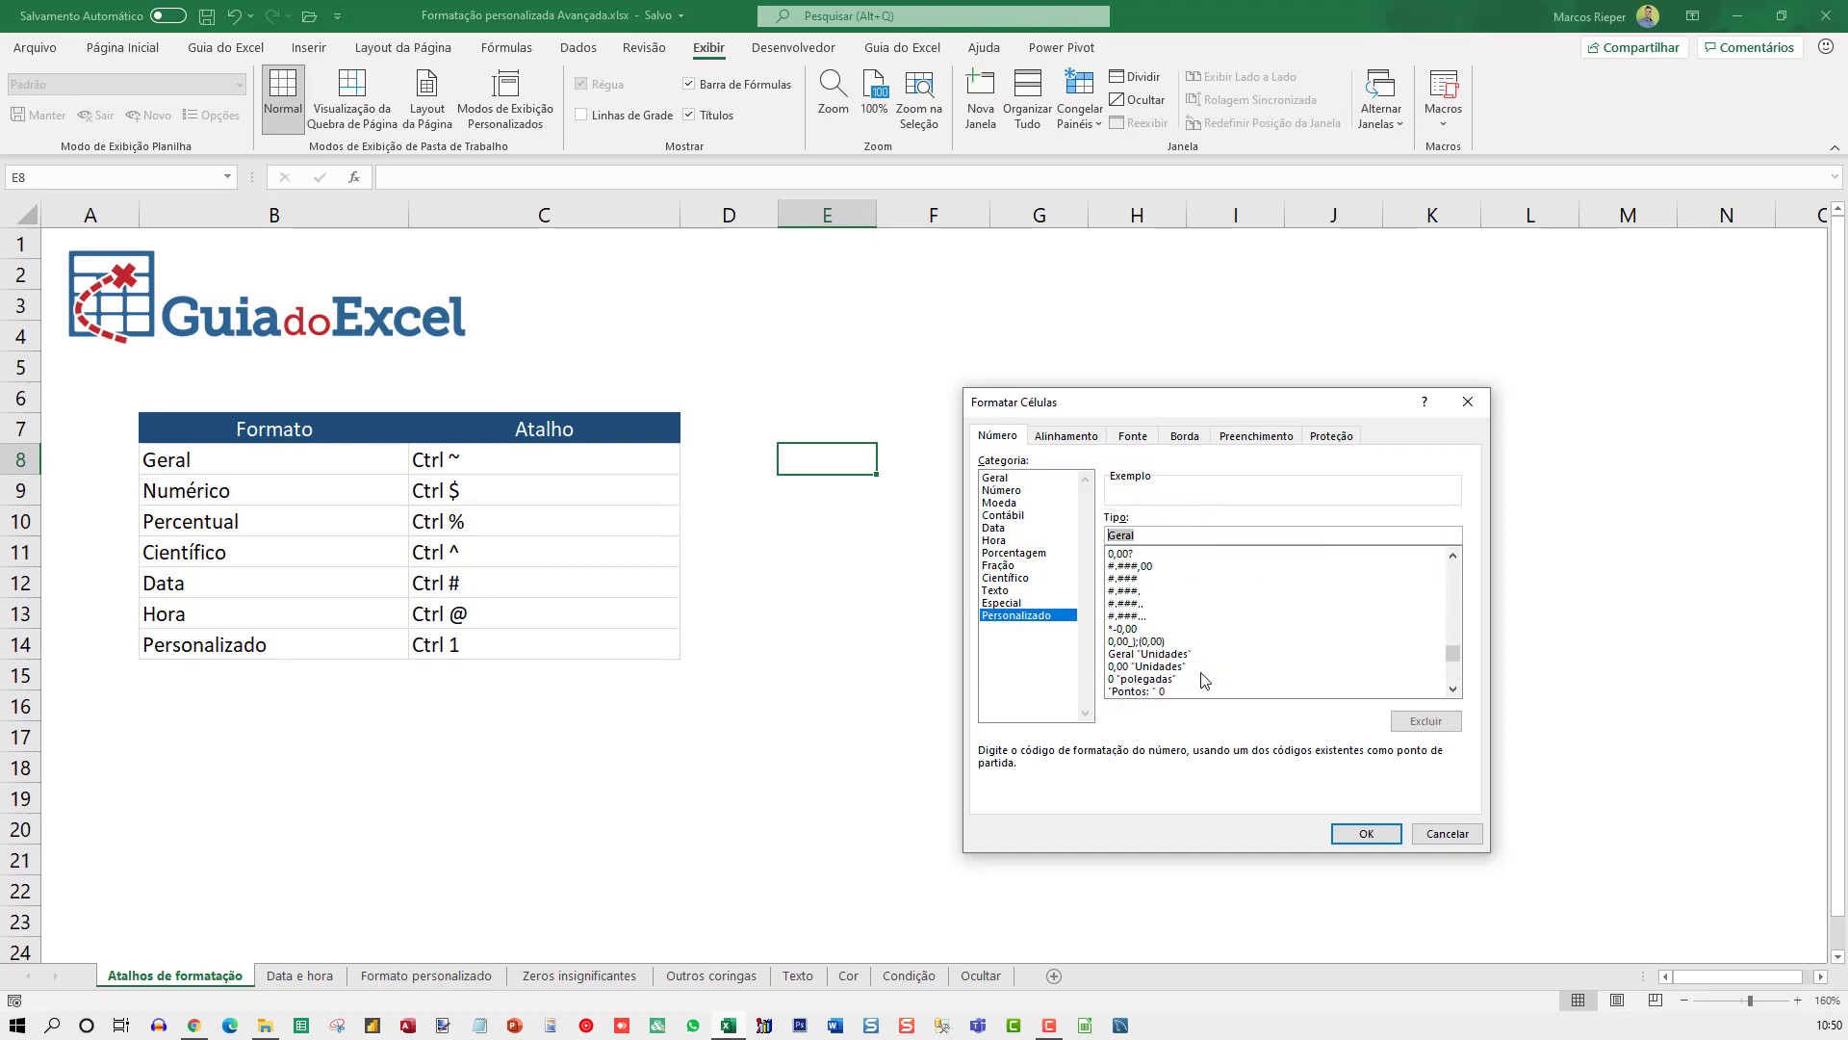
pyautogui.scroll(6, 1204, 681)
pyautogui.scroll(7, 1213, 645)
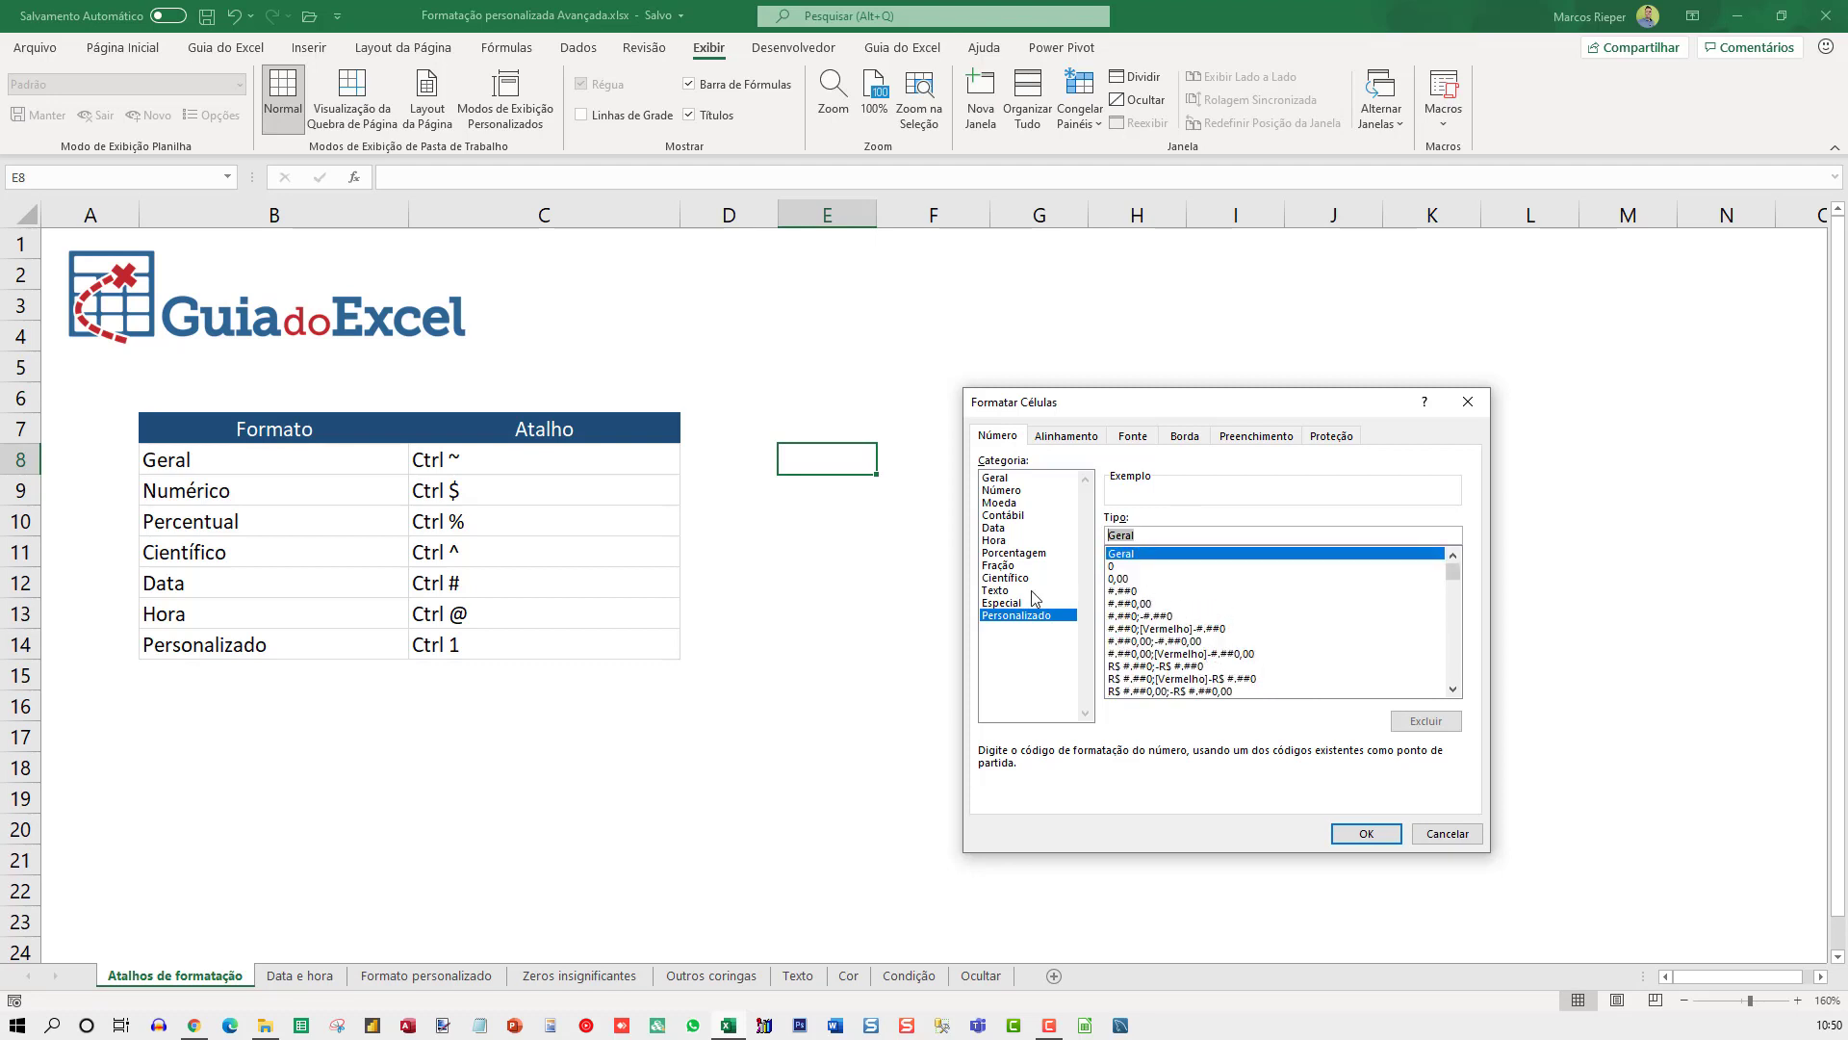
pyautogui.press('Escape')
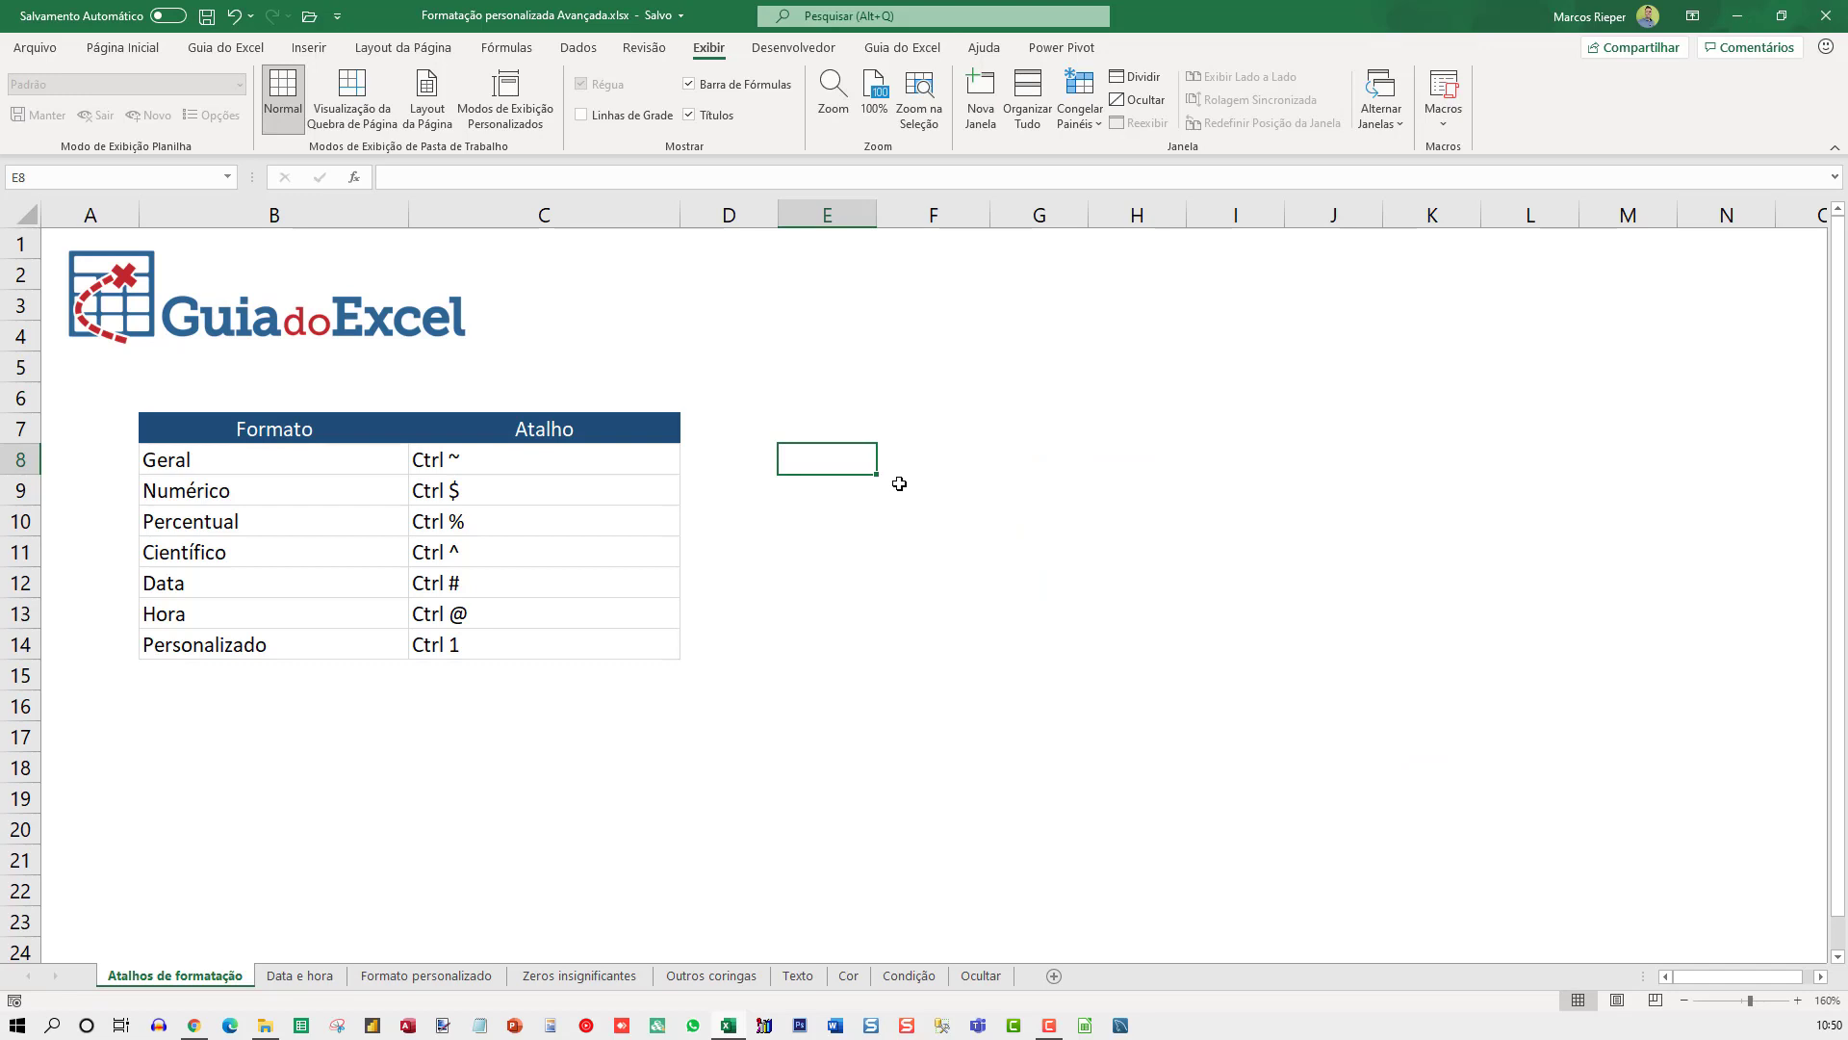
# Enter 1,5 in E8, trying and then reverting an accounting currency format.
pyautogui.write('1,5')
pyautogui.press('Return')
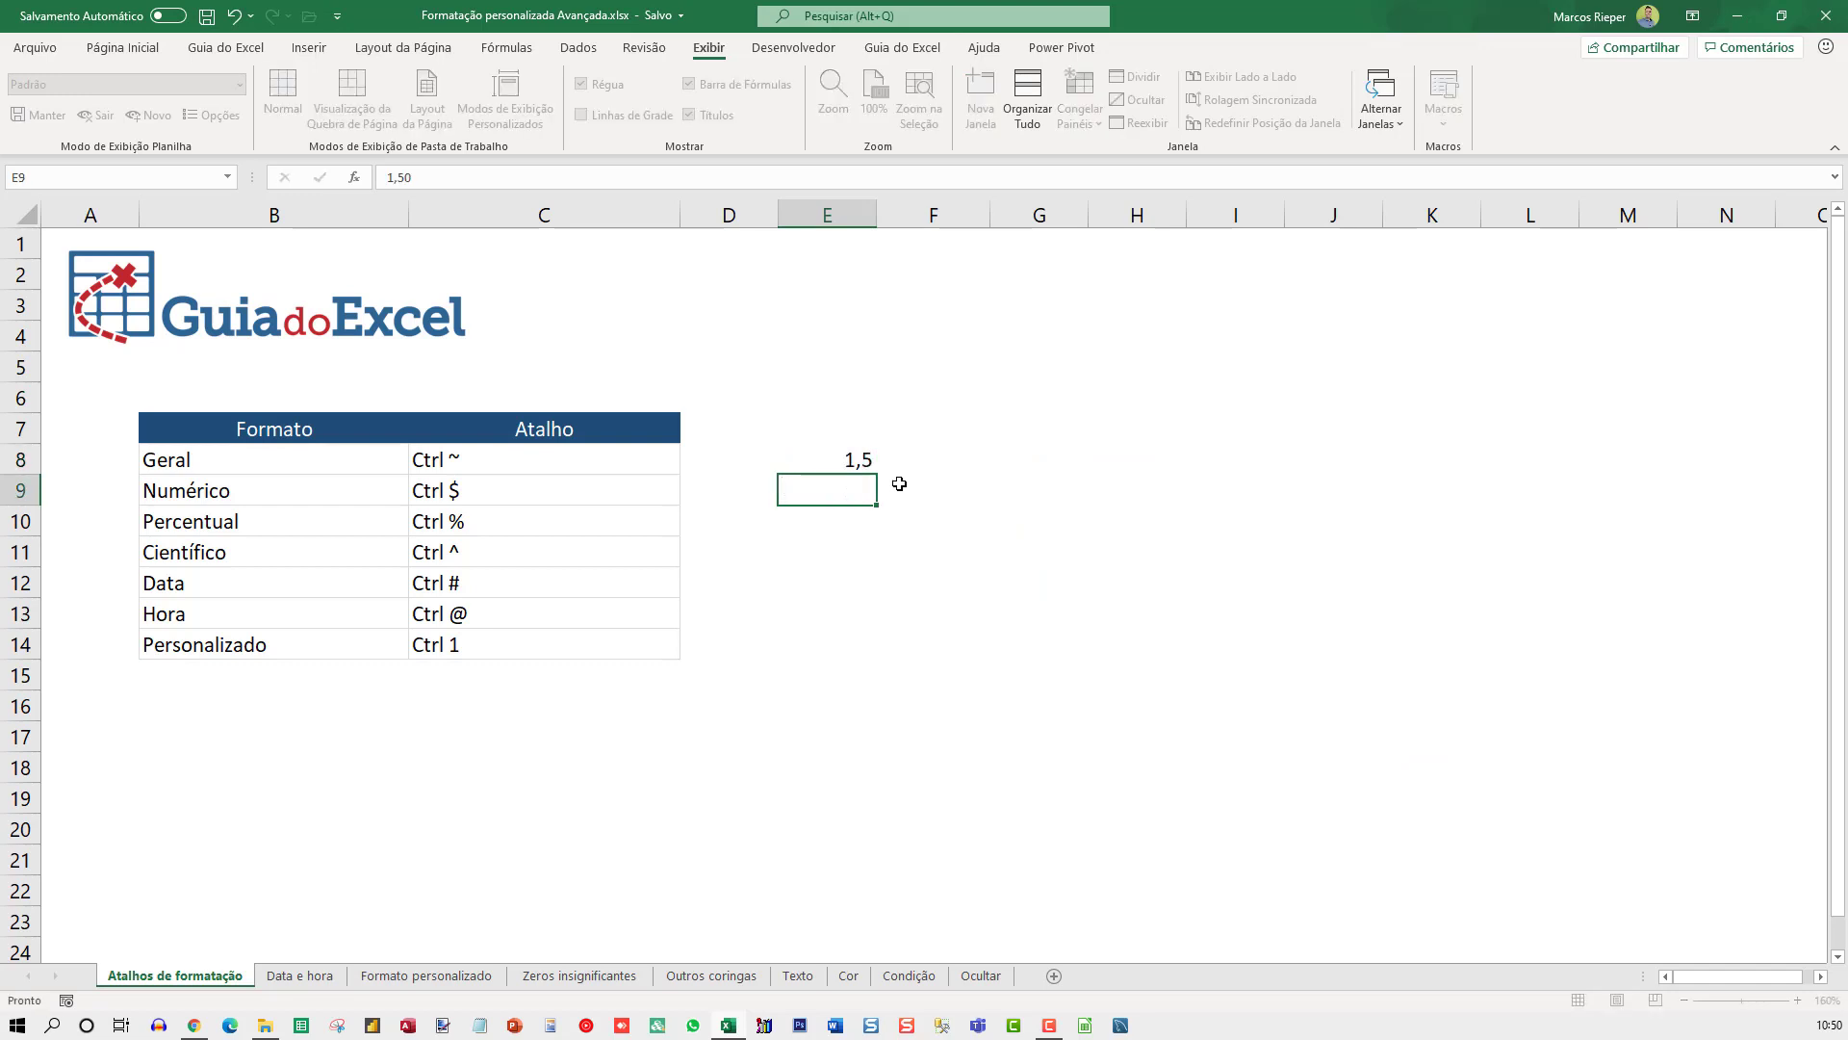
pyautogui.press('Up')
pyautogui.click(123, 47)
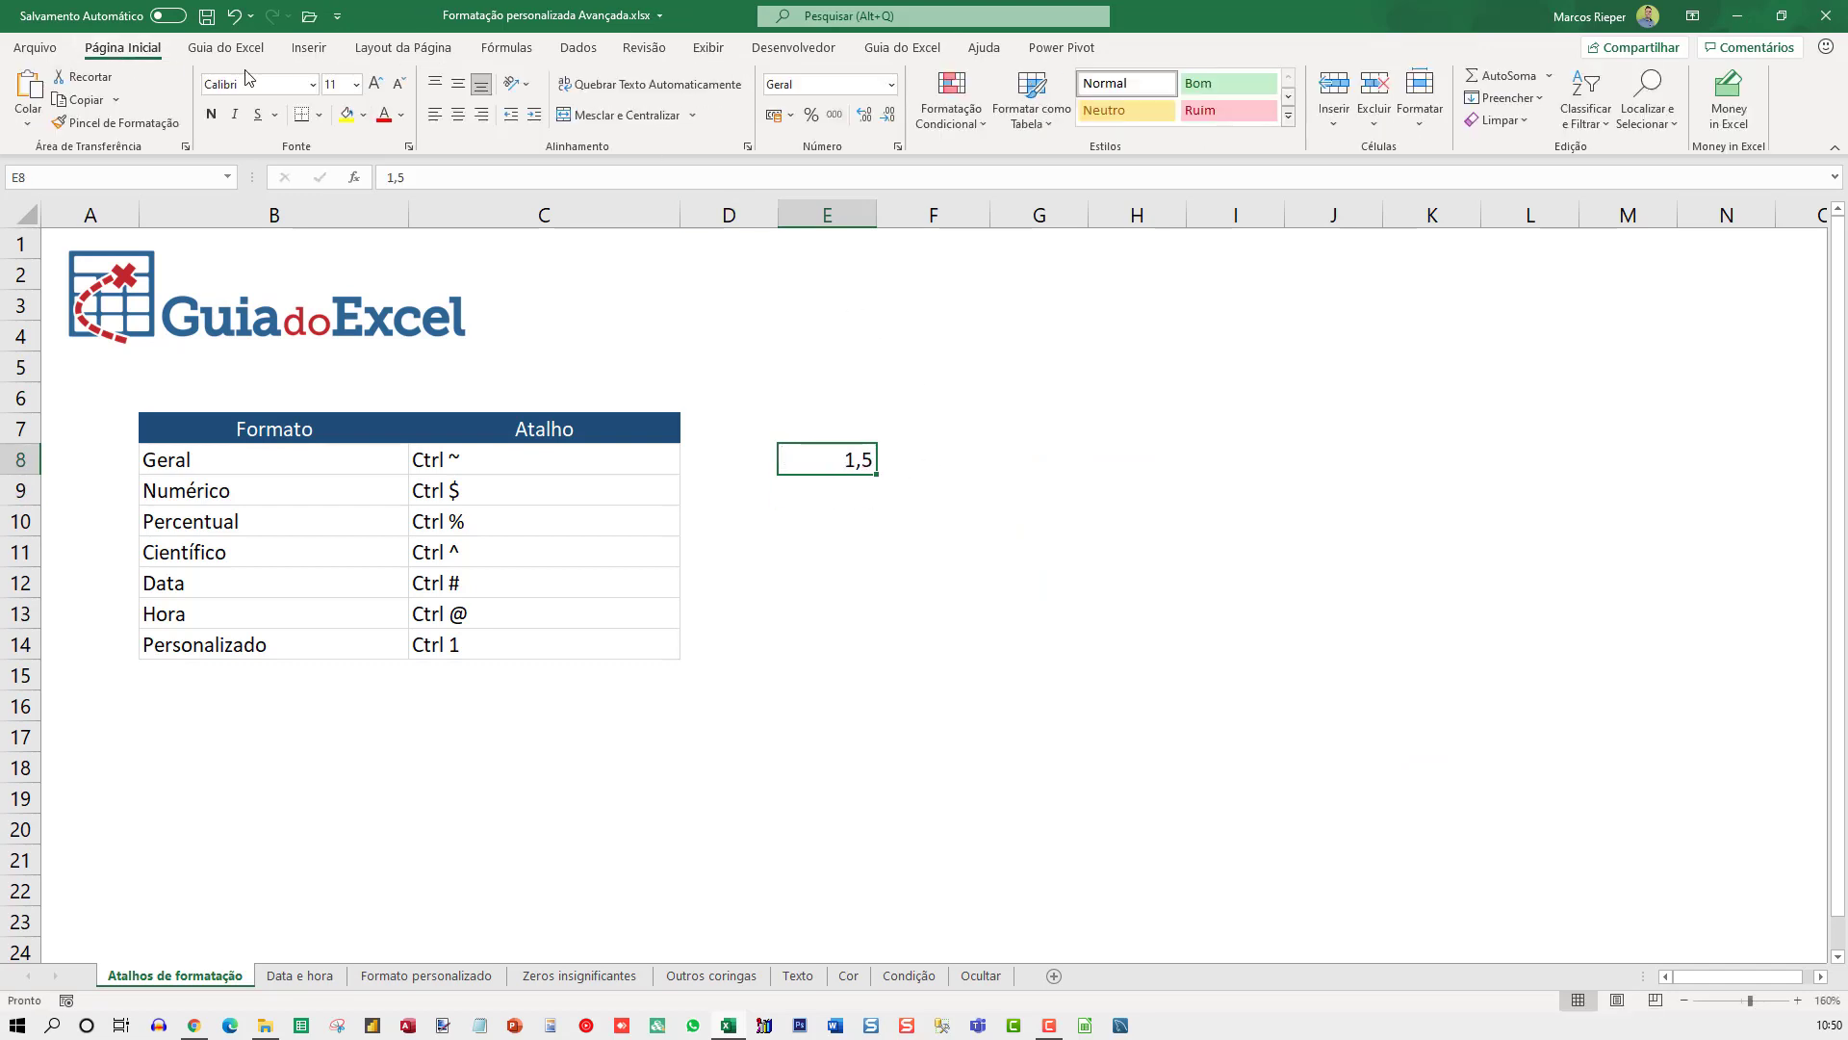
pyautogui.click(772, 115)
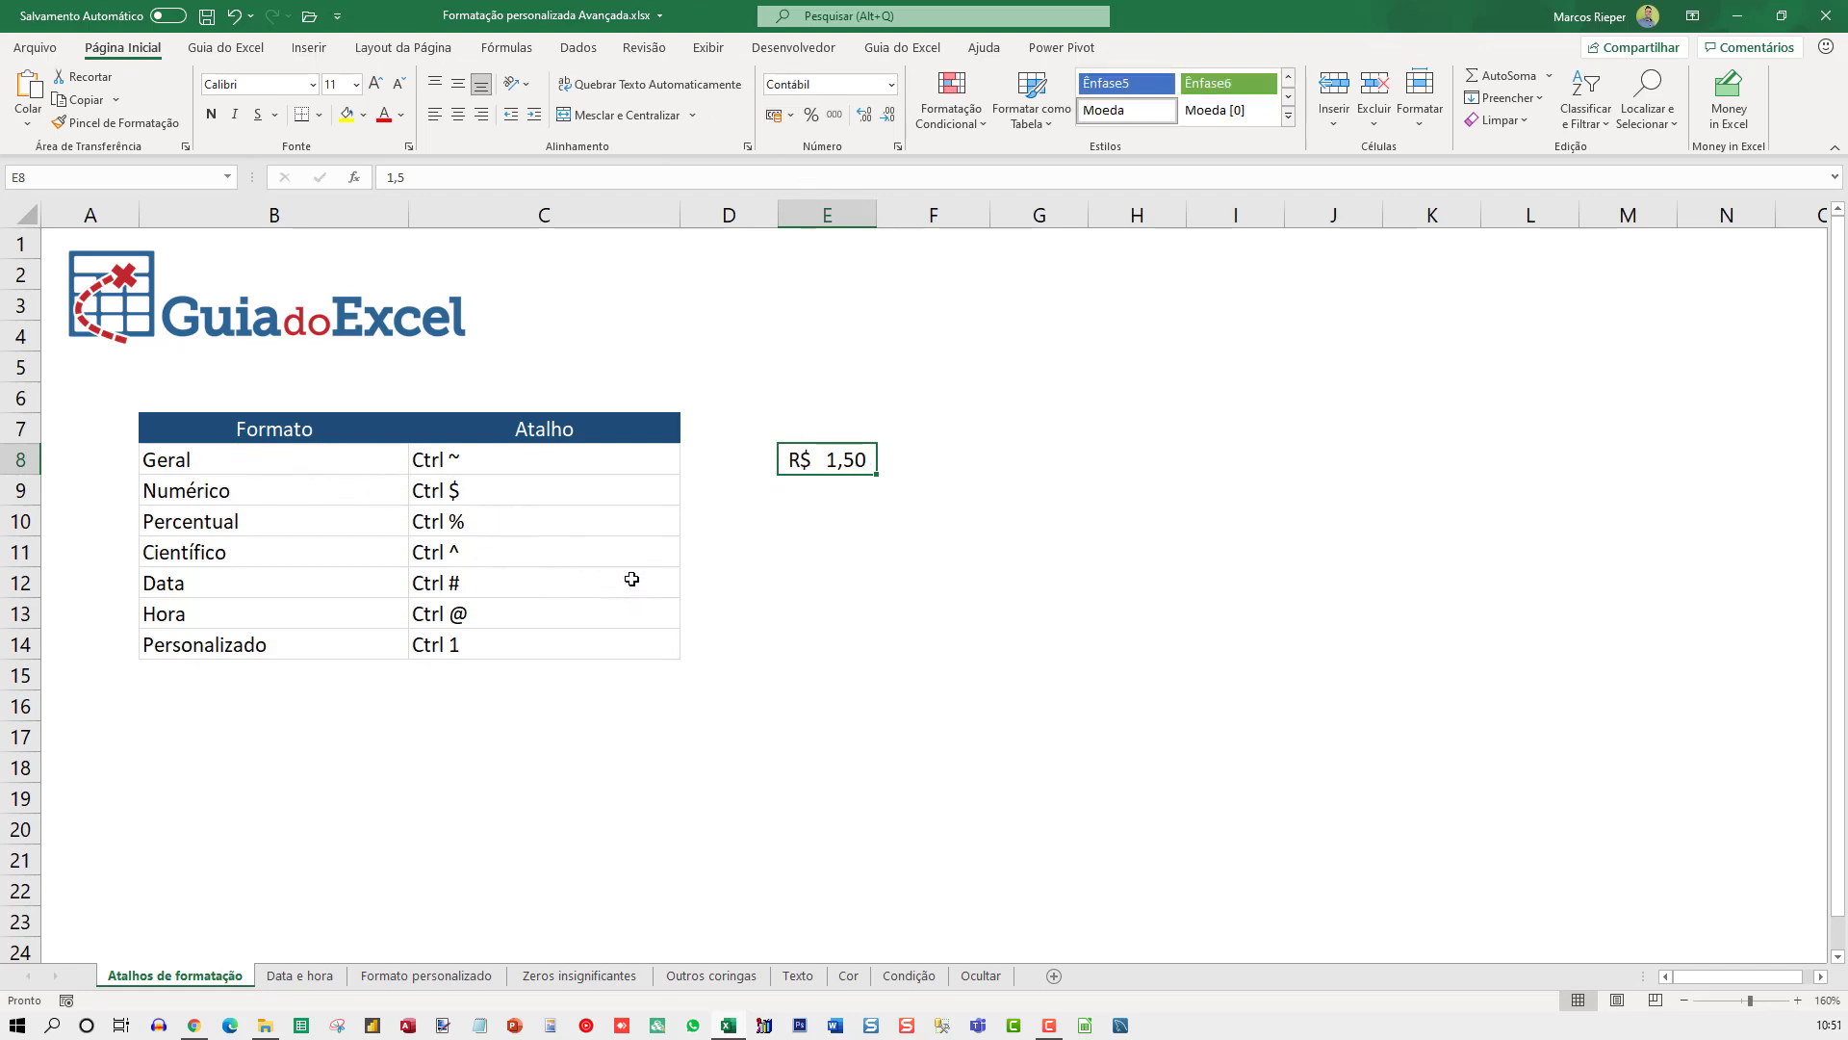
pyautogui.hotkey('ctrl', 'shift', '~')
pyautogui.press('Return')
# Enter 50 in E9 and rename the Numérico label in B9 to Moeda.
pyautogui.write('50')
pyautogui.press('Return')
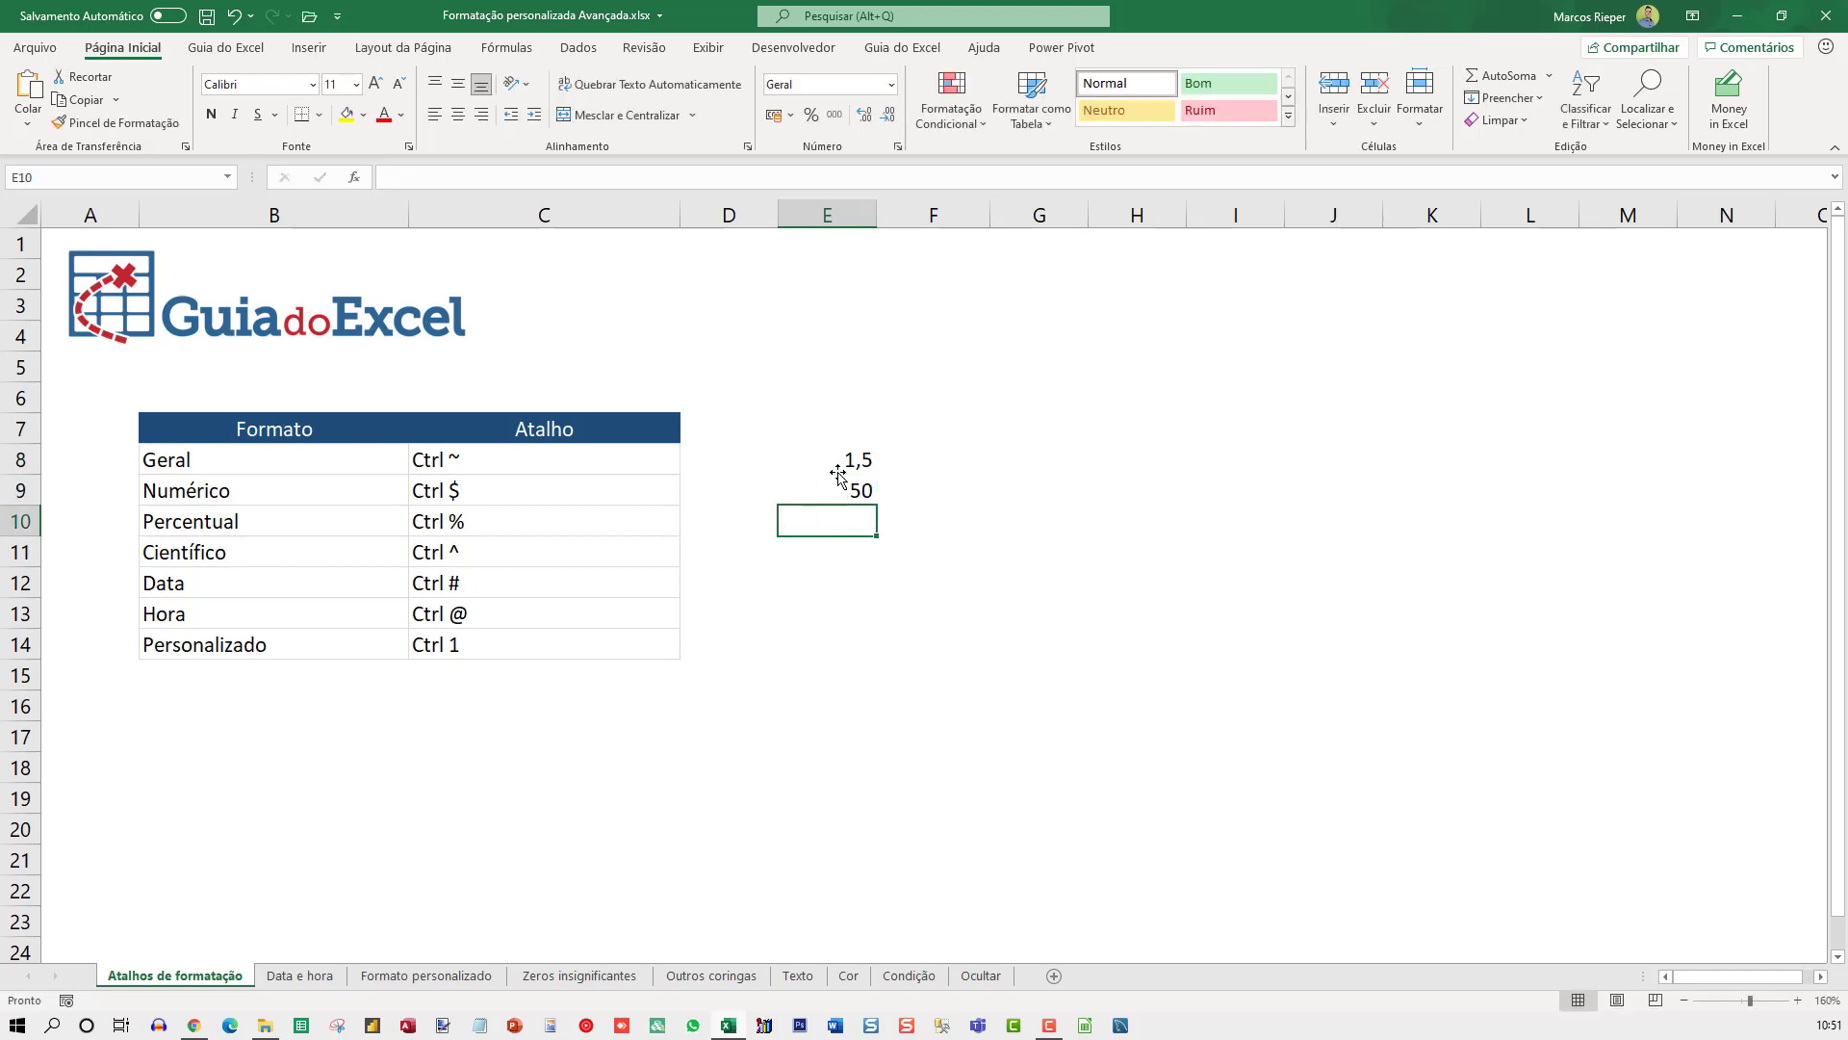
pyautogui.press('Up')
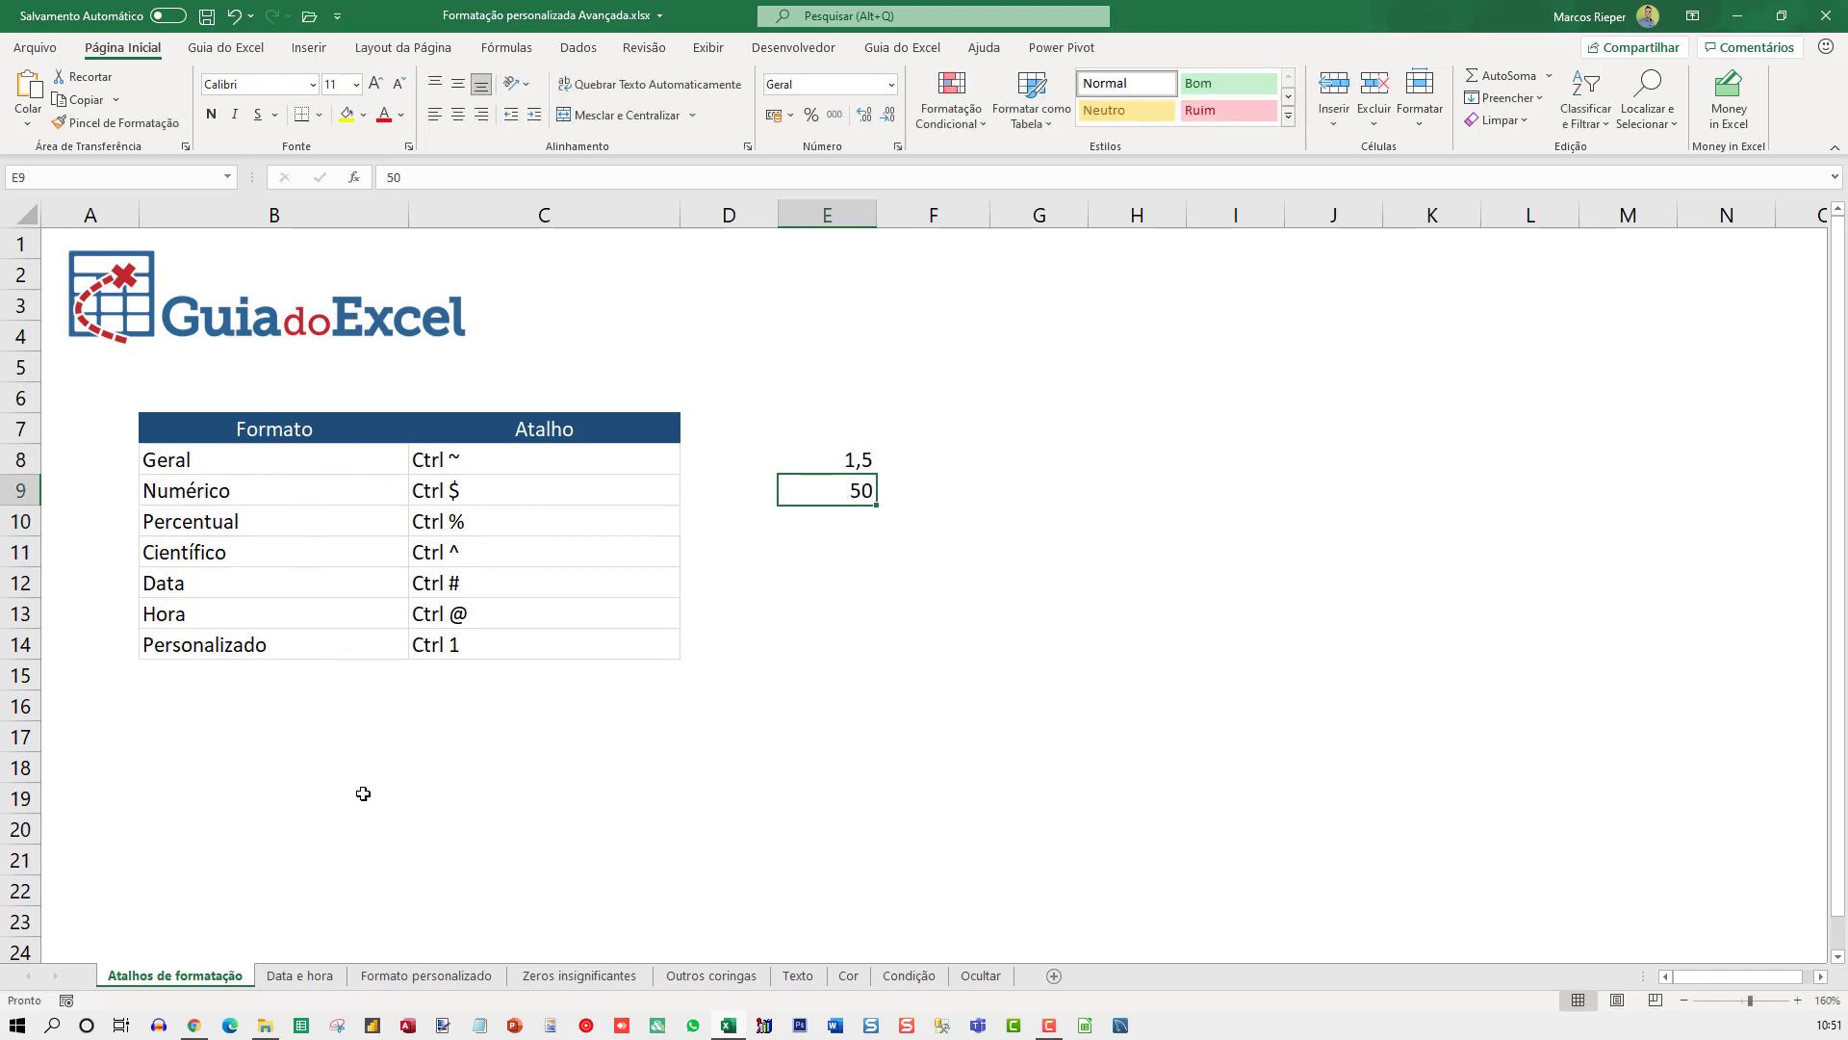
pyautogui.press('Left')
pyautogui.press('Left')
pyautogui.press('Left')
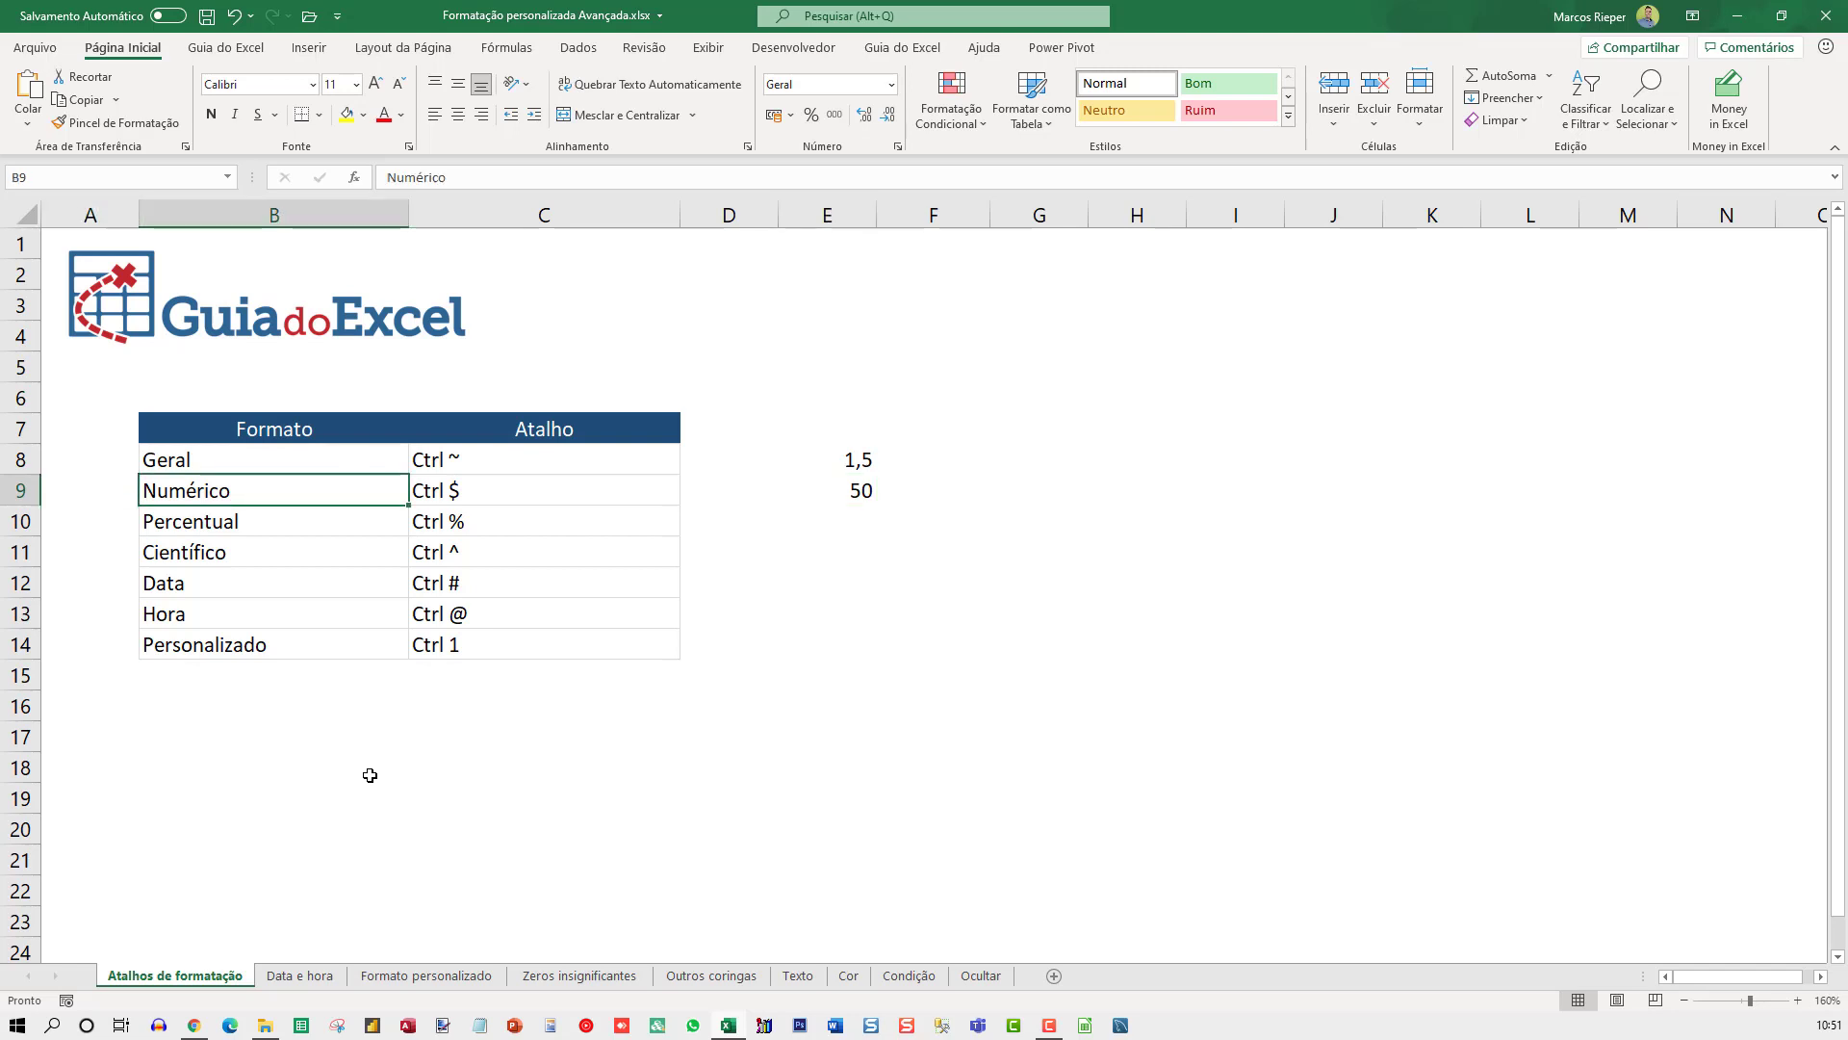
pyautogui.press('BackSpace')
pyautogui.write('Moeda')
pyautogui.press('Return')
# Format the 50 in E9 as currency so it shows R$ 50,00.
pyautogui.press('Right')
pyautogui.press('Right')
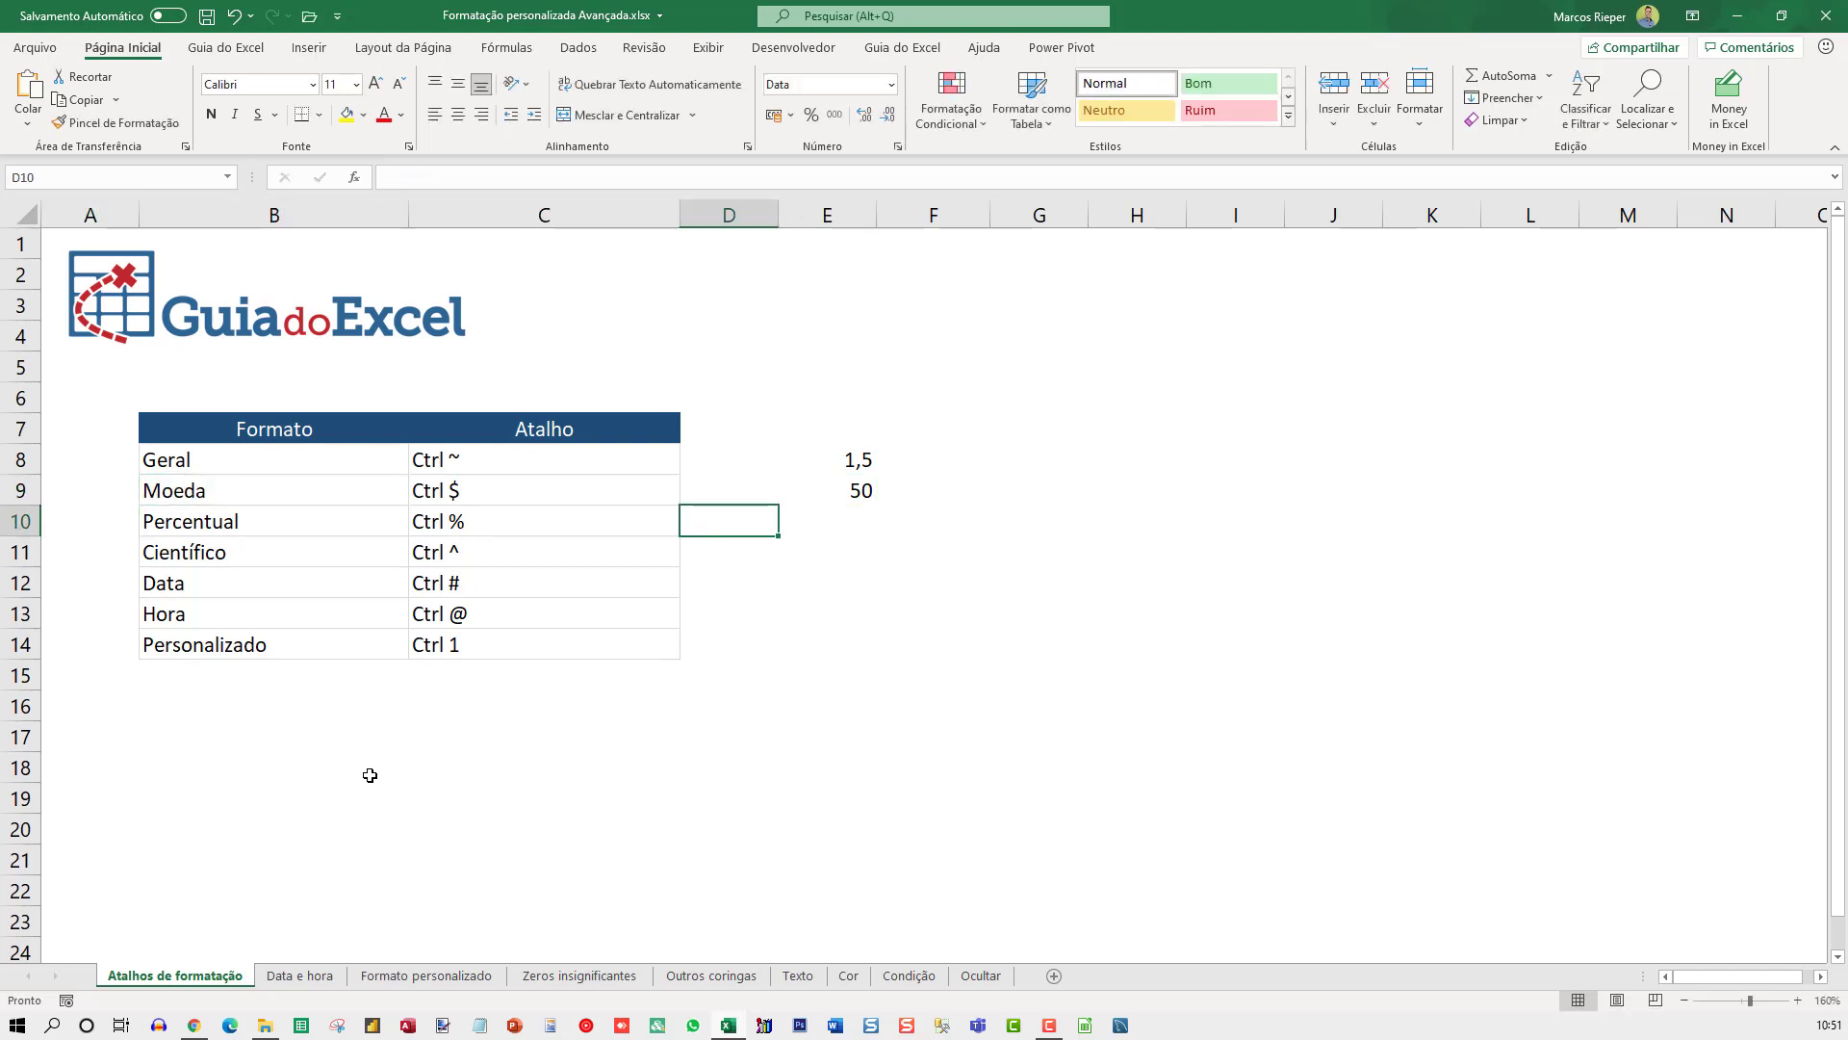
pyautogui.press('Right')
pyautogui.press('Up')
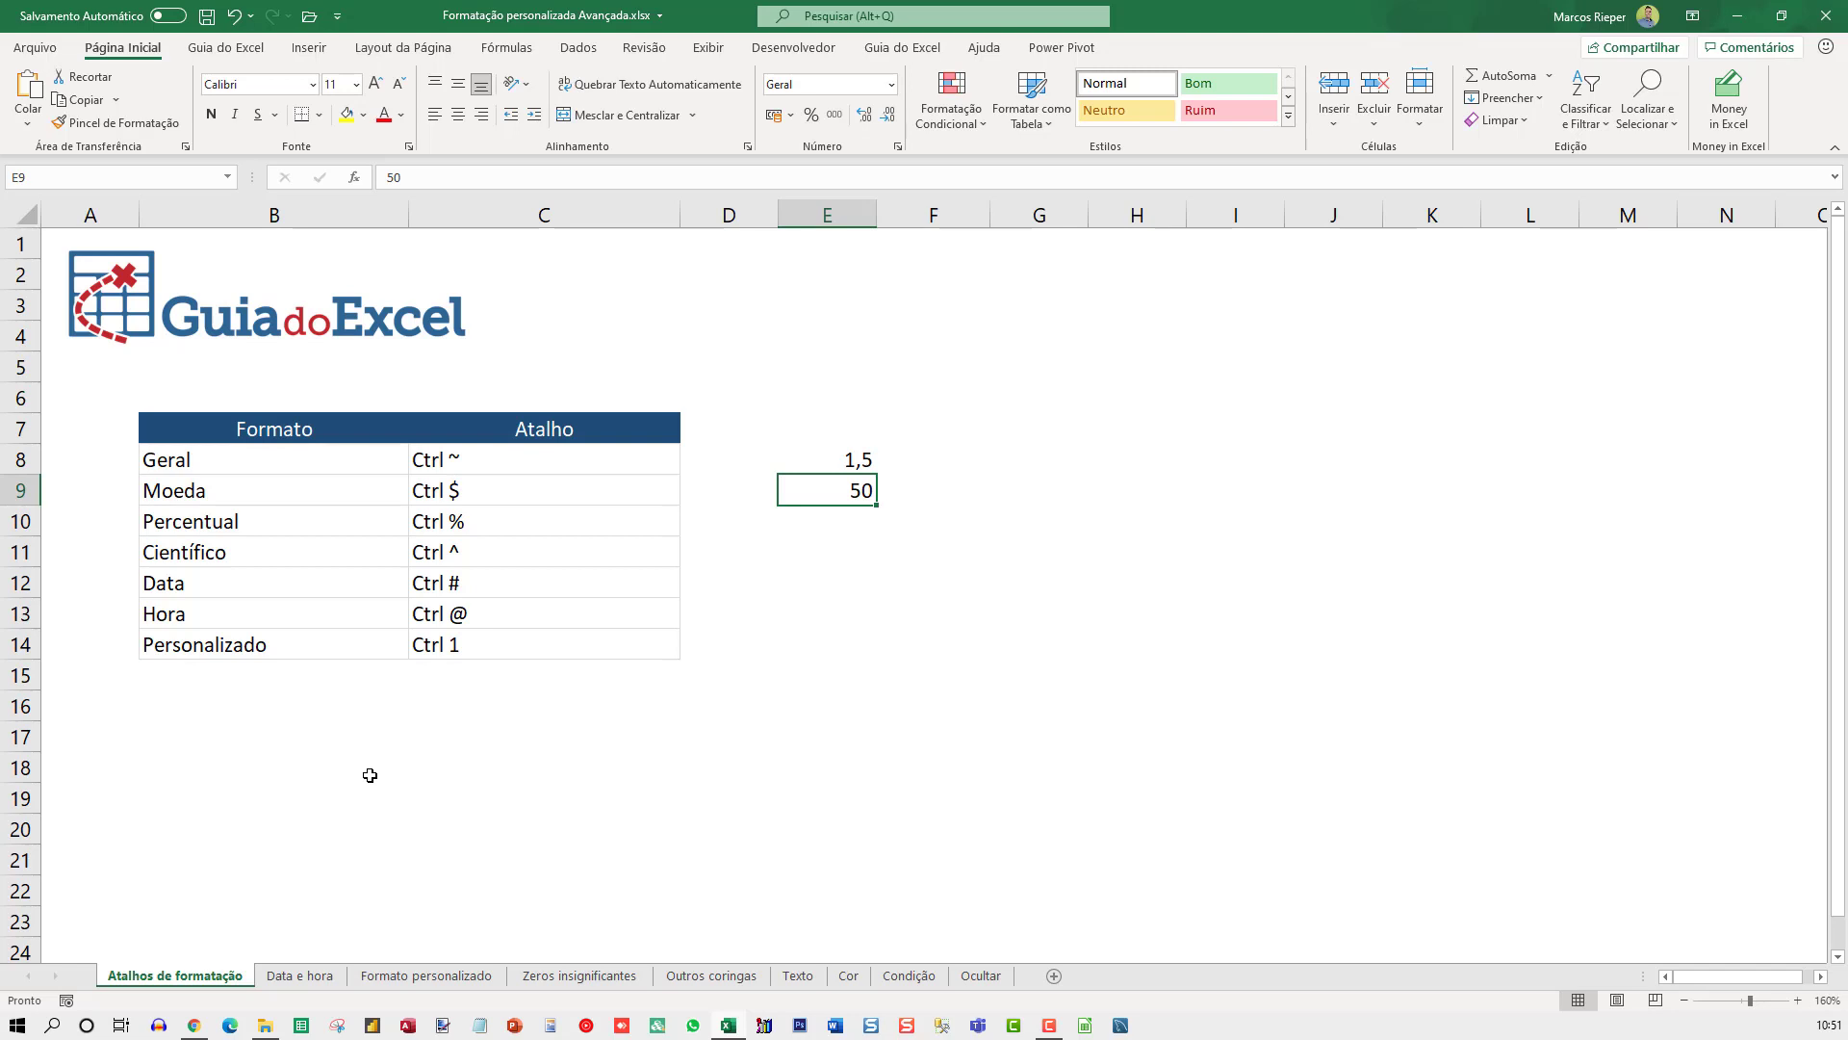
pyautogui.hotkey('ctrl', 'shift', '4')
# Enter 3,29 in E10 as a percentage, correcting the decimal in the entry.
pyautogui.press('Down')
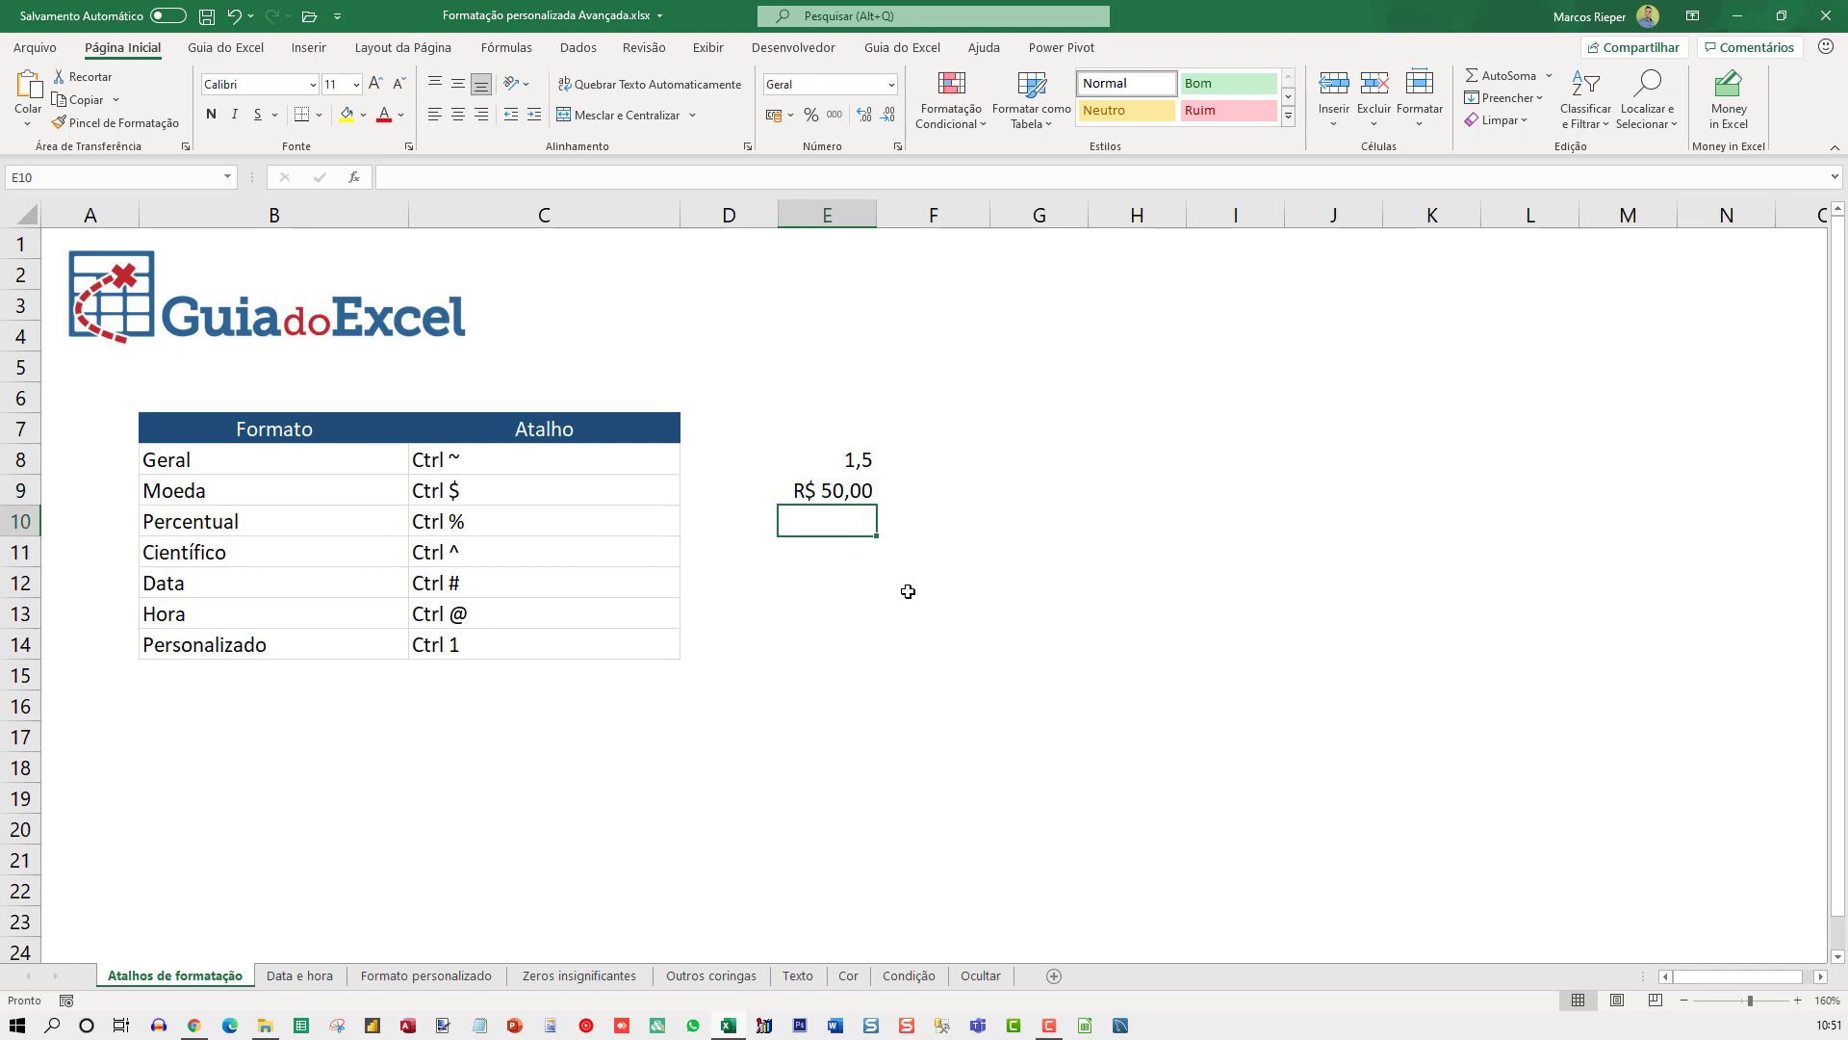
pyautogui.write('3,29')
pyautogui.hotkey('ctrl', 'Return')
pyautogui.hotkey('ctrl', 'shift', '5')
pyautogui.hotkey('ctrl', 'z')
pyautogui.hotkey('ctrl', 'shift', '%')
pyautogui.press('F2')
pyautogui.press('Left')
pyautogui.press('Left')
pyautogui.press('Left')
pyautogui.write(',')
pyautogui.press('Return')
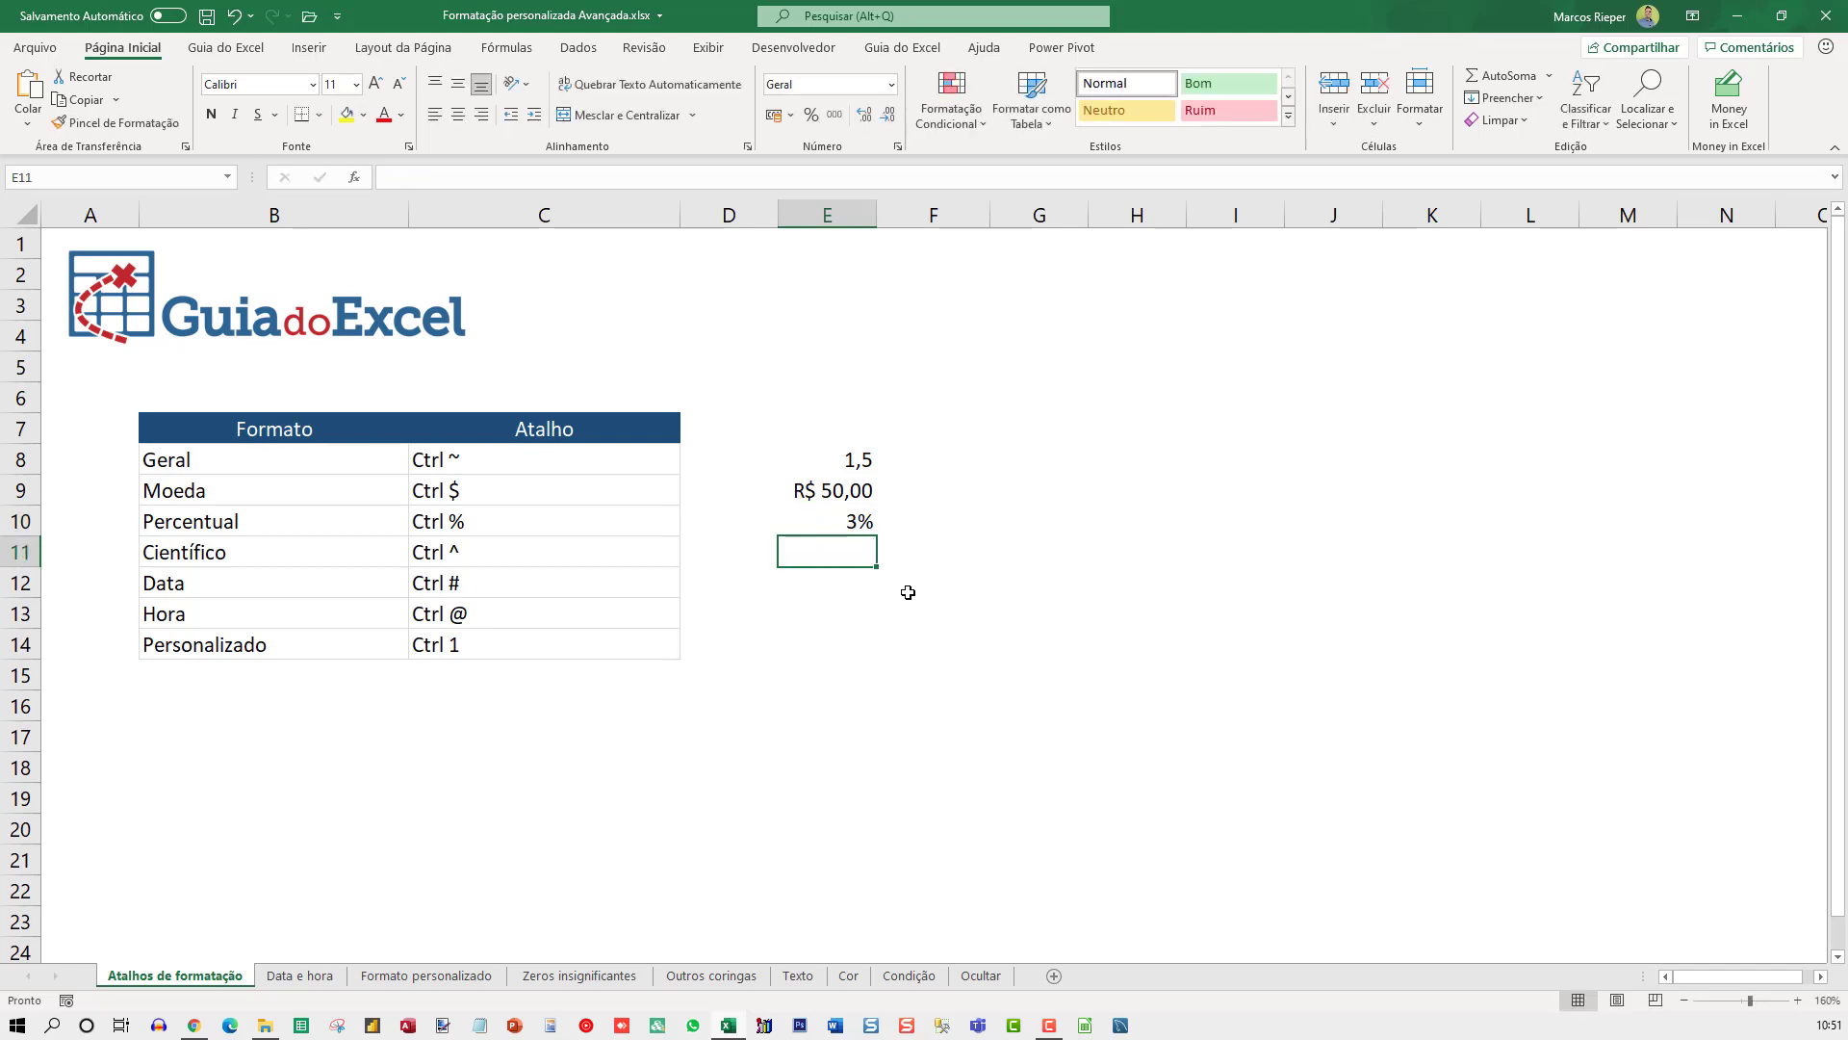
# Add two decimal places to E10 to show 3,29%, and enter 500 in E11.
pyautogui.press('Up')
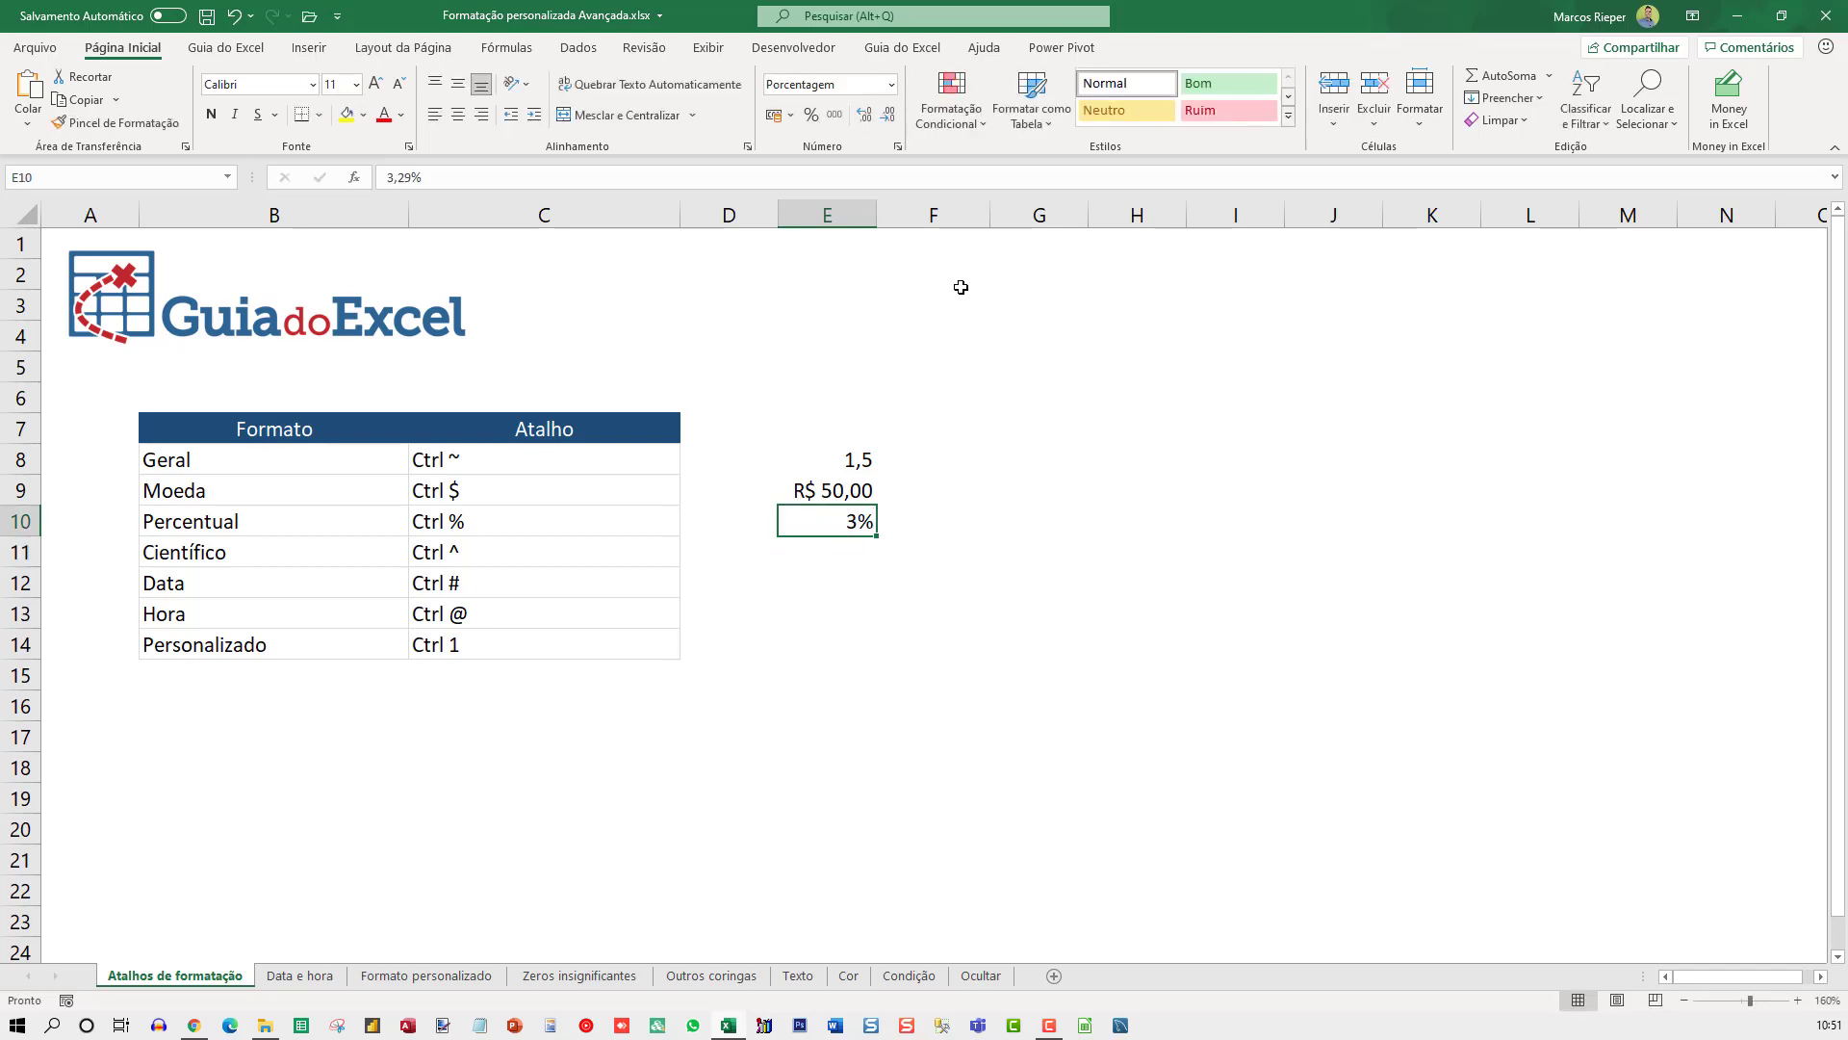
pyautogui.click(865, 115)
pyautogui.click(864, 114)
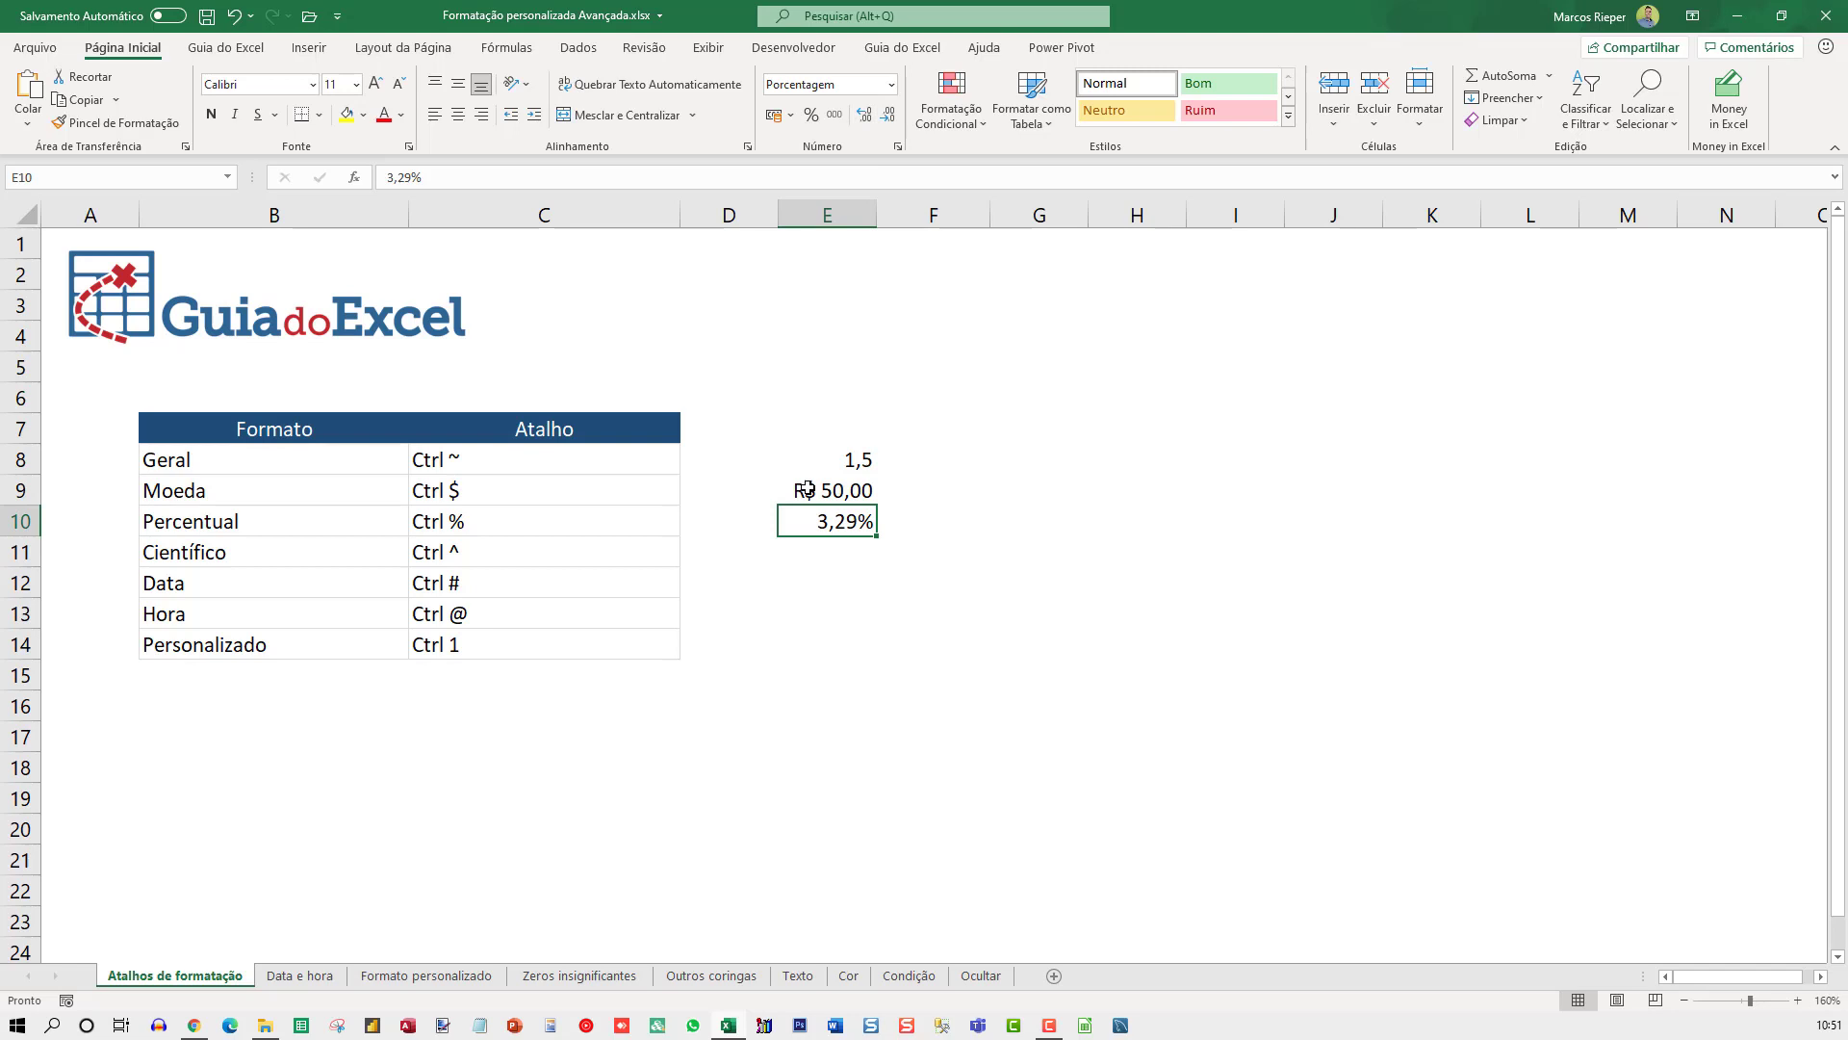
pyautogui.click(820, 550)
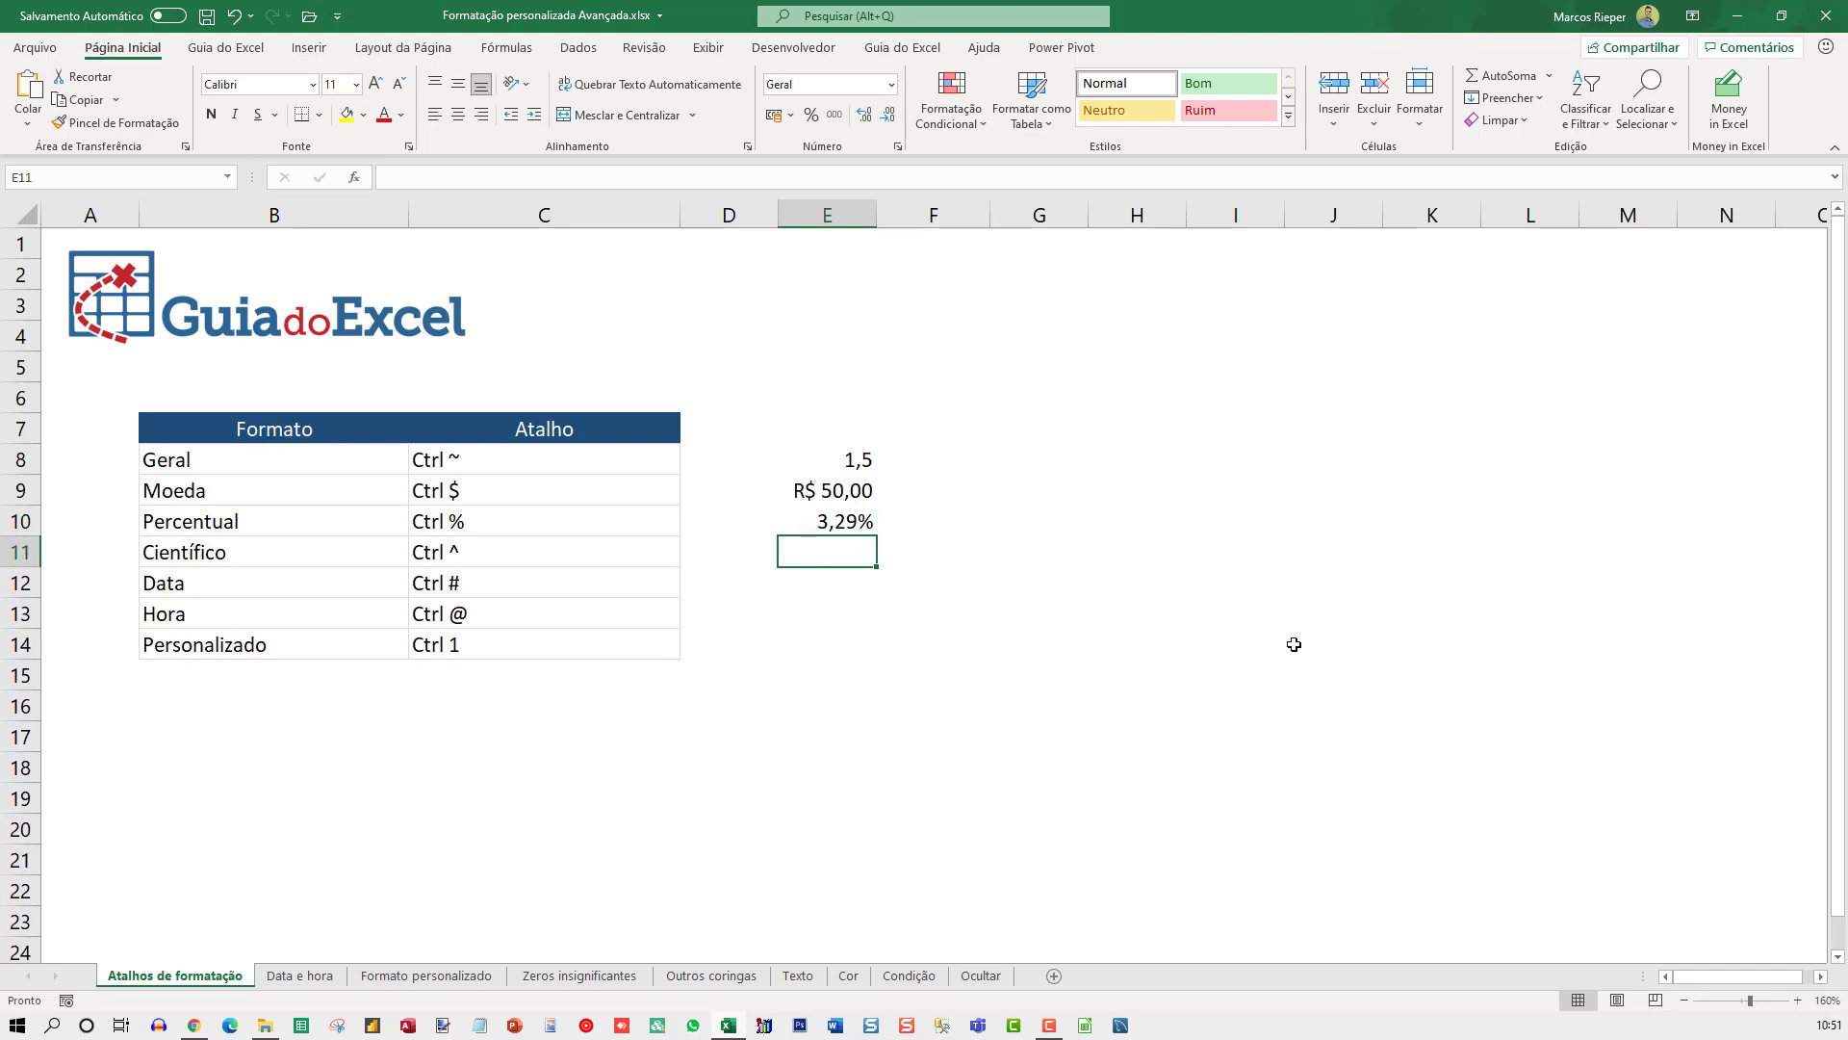
pyautogui.write('500')
pyautogui.hotkey('ctrl', 'Return')
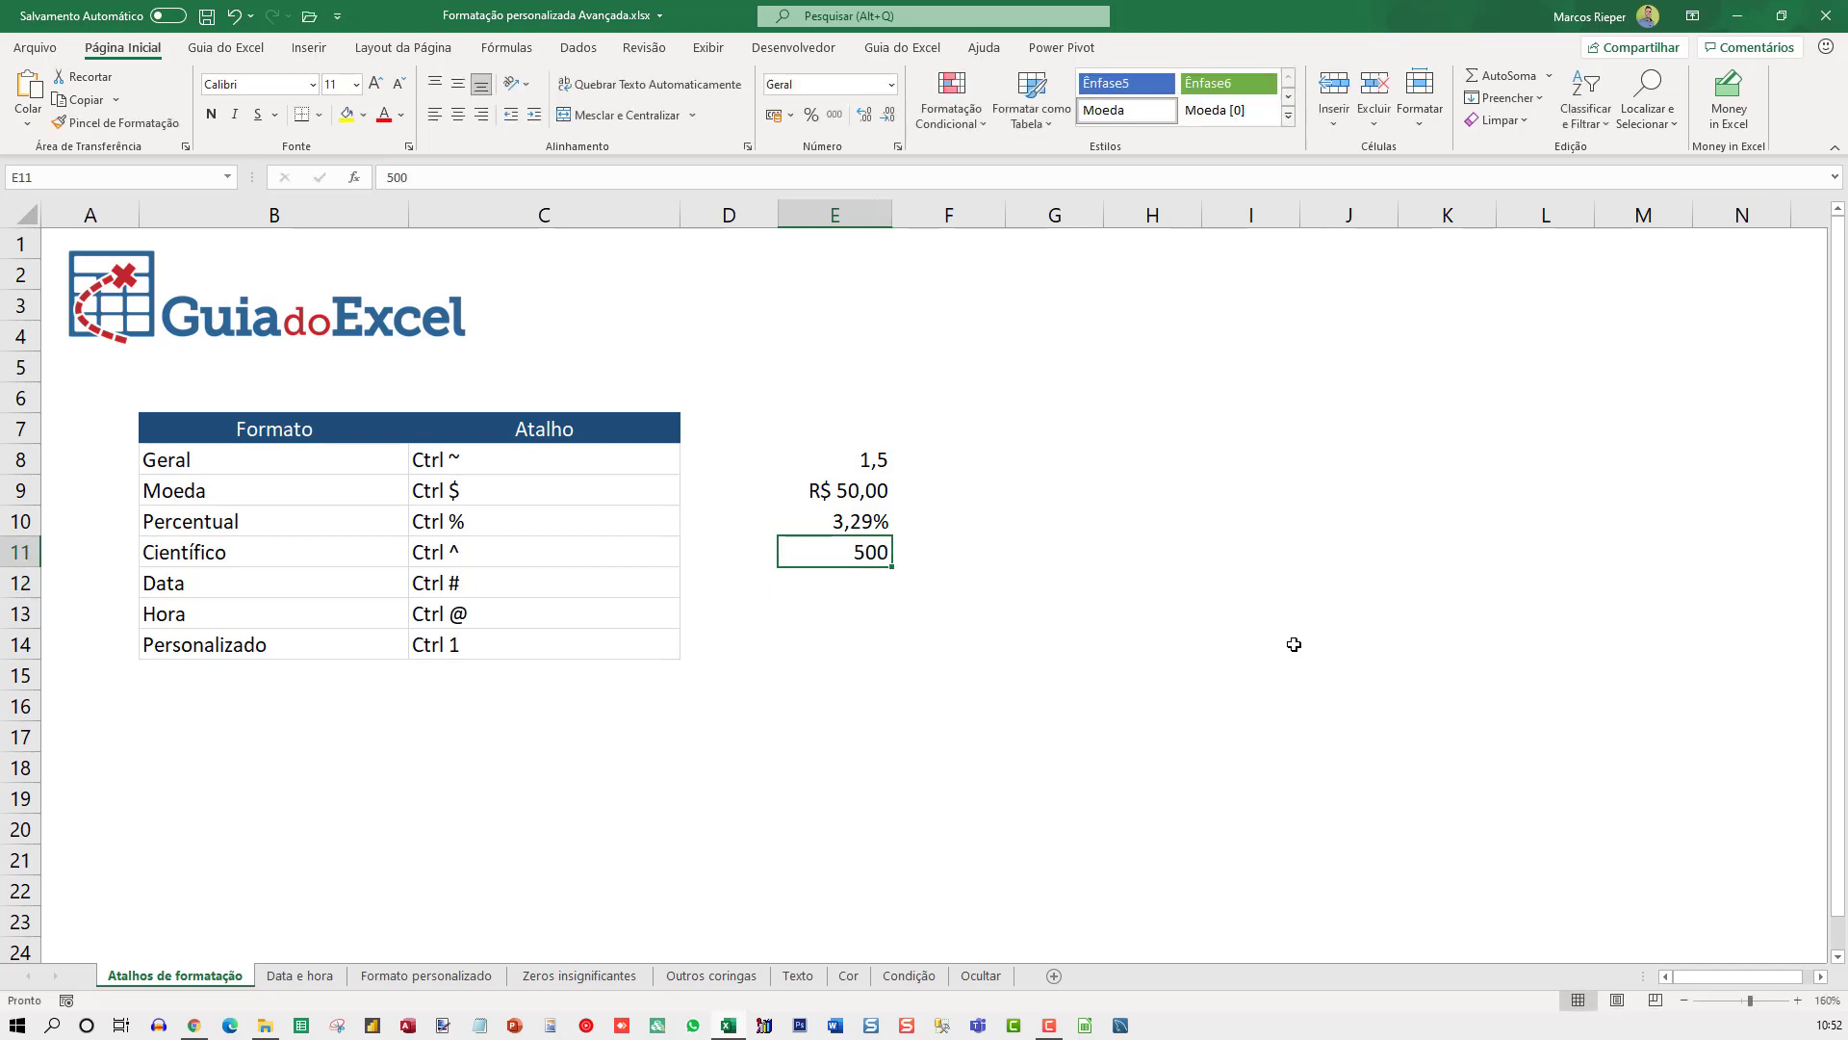
# Show 500 in E11 as 5,00E+02 in scientific notation, then try test values in E12.
pyautogui.hotkey('ctrl', 'shift', '6')
pyautogui.press('Return')
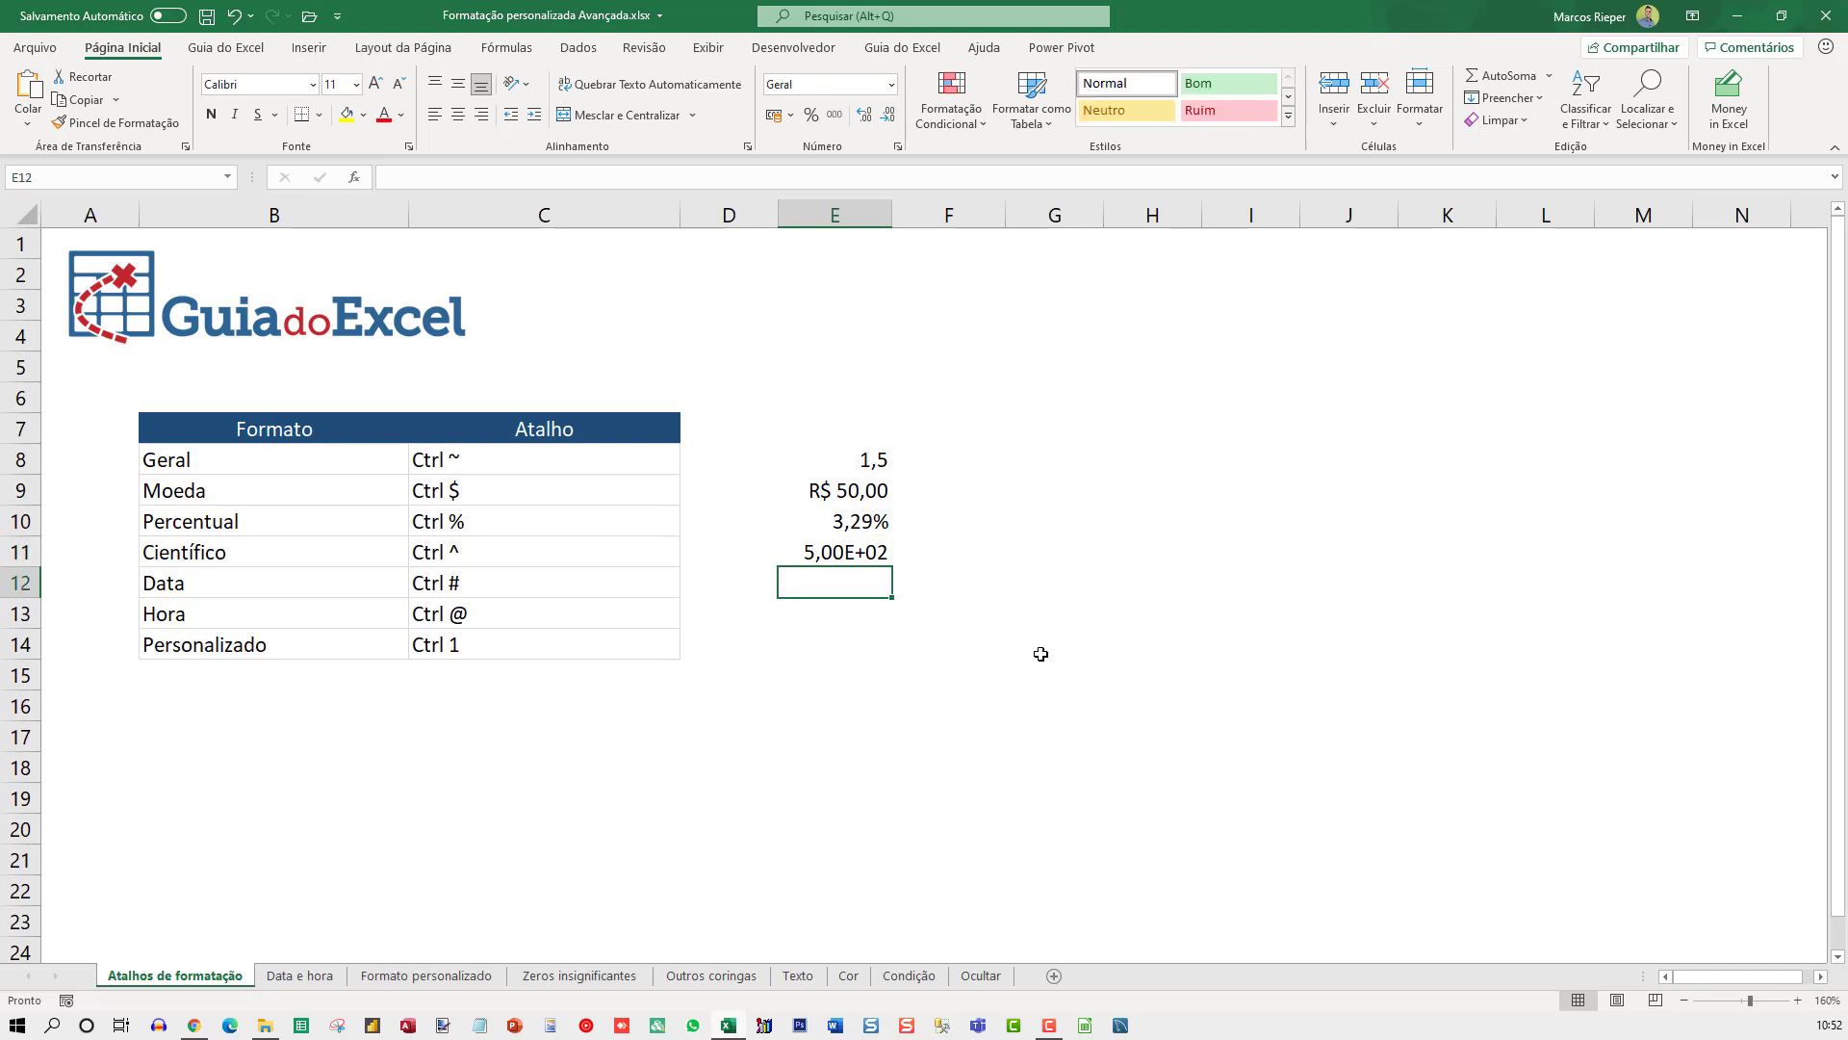
pyautogui.write('50')
pyautogui.press('Return')
pyautogui.press('Up')
pyautogui.write('1')
pyautogui.press('Return')
pyautogui.press('Up')
# Enter 25/05/2021 in E12 as a date (25/mai/21), reverting a trial thousands-separator format.
pyautogui.hotkey('ctrl', 'shift', '3')
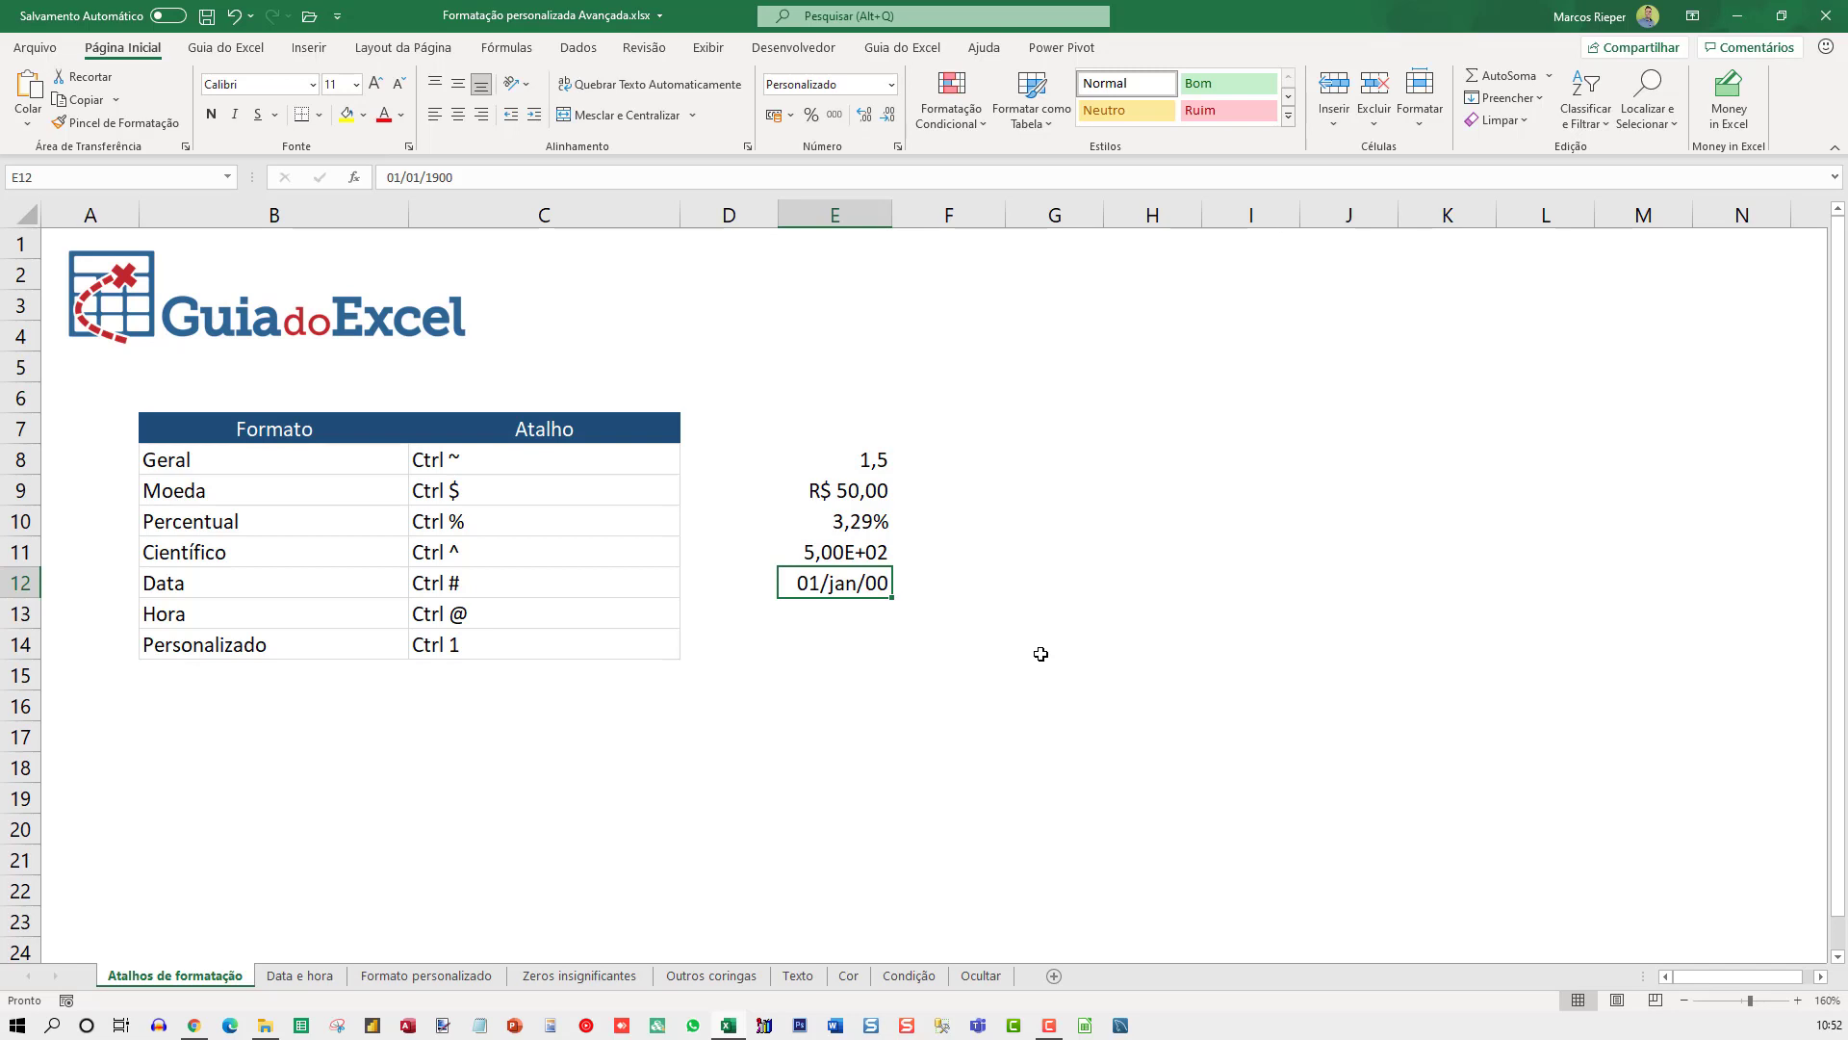
pyautogui.write('25/05/2021')
pyautogui.press('Return')
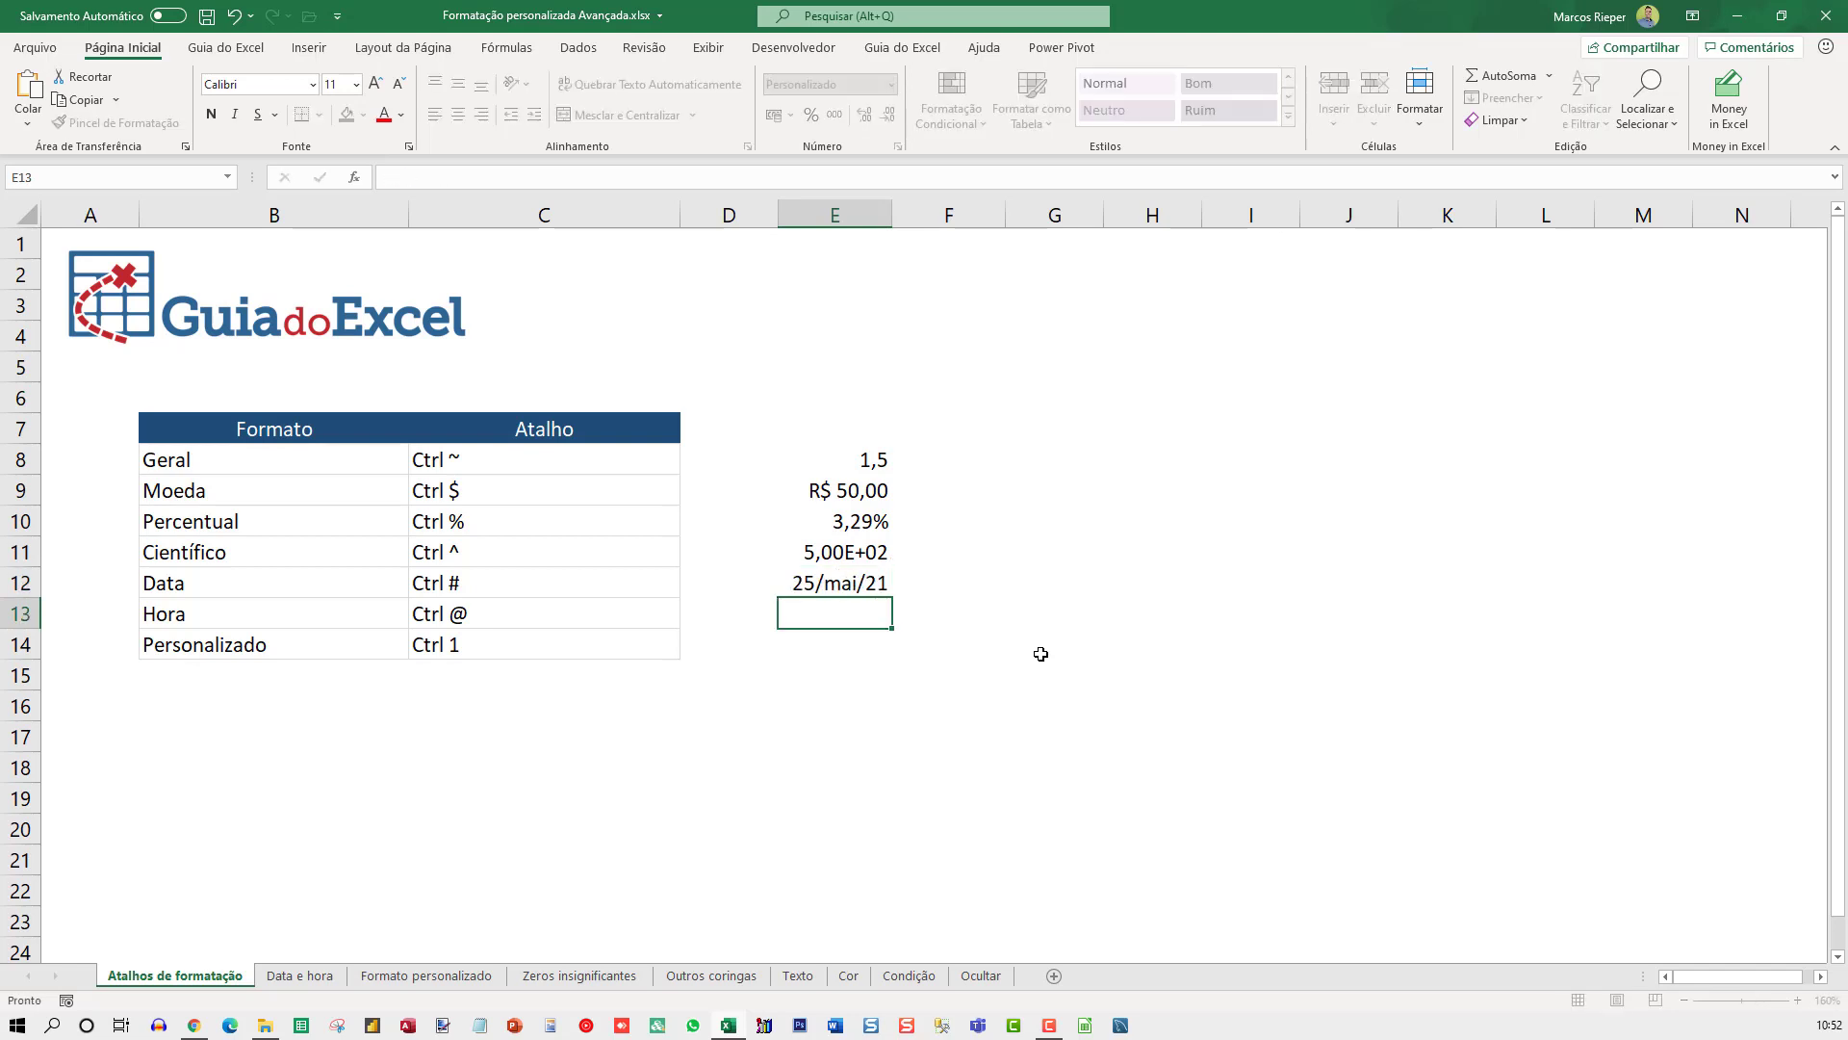
pyautogui.press('Up')
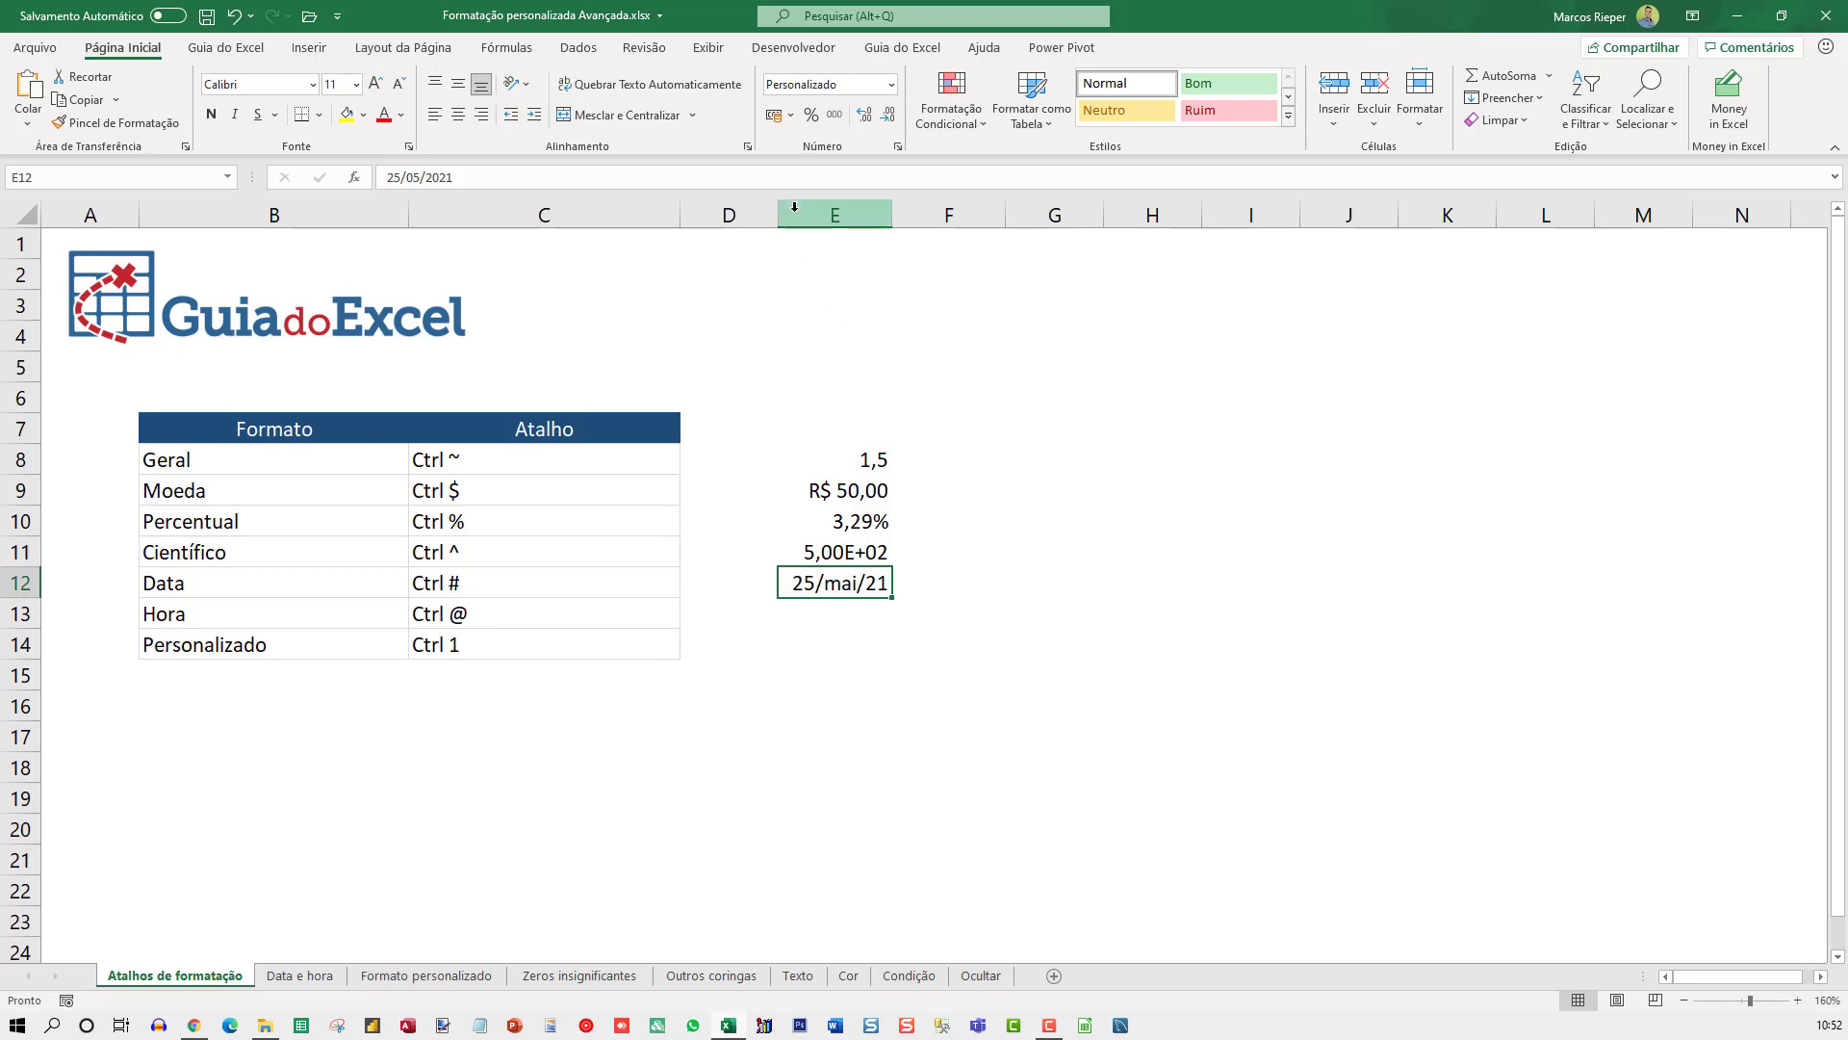
pyautogui.click(834, 116)
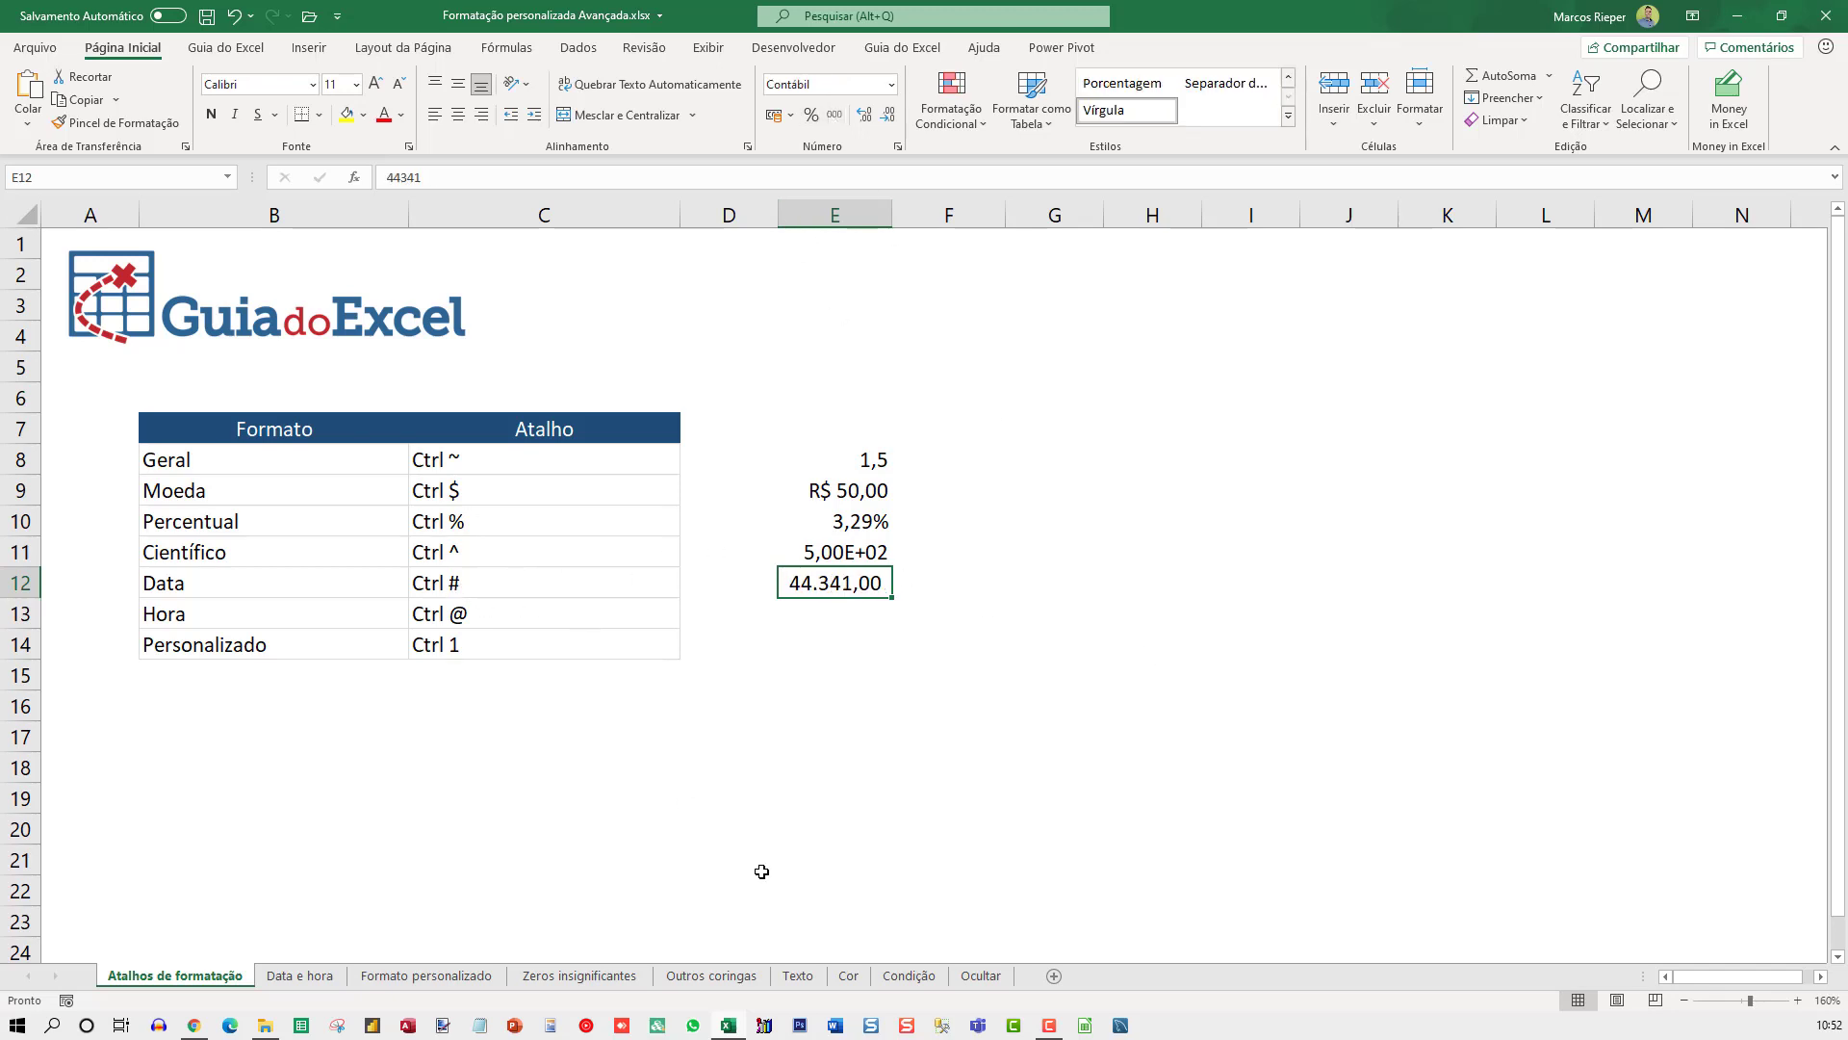
pyautogui.hotkey('ctrl', 'shift', '3')
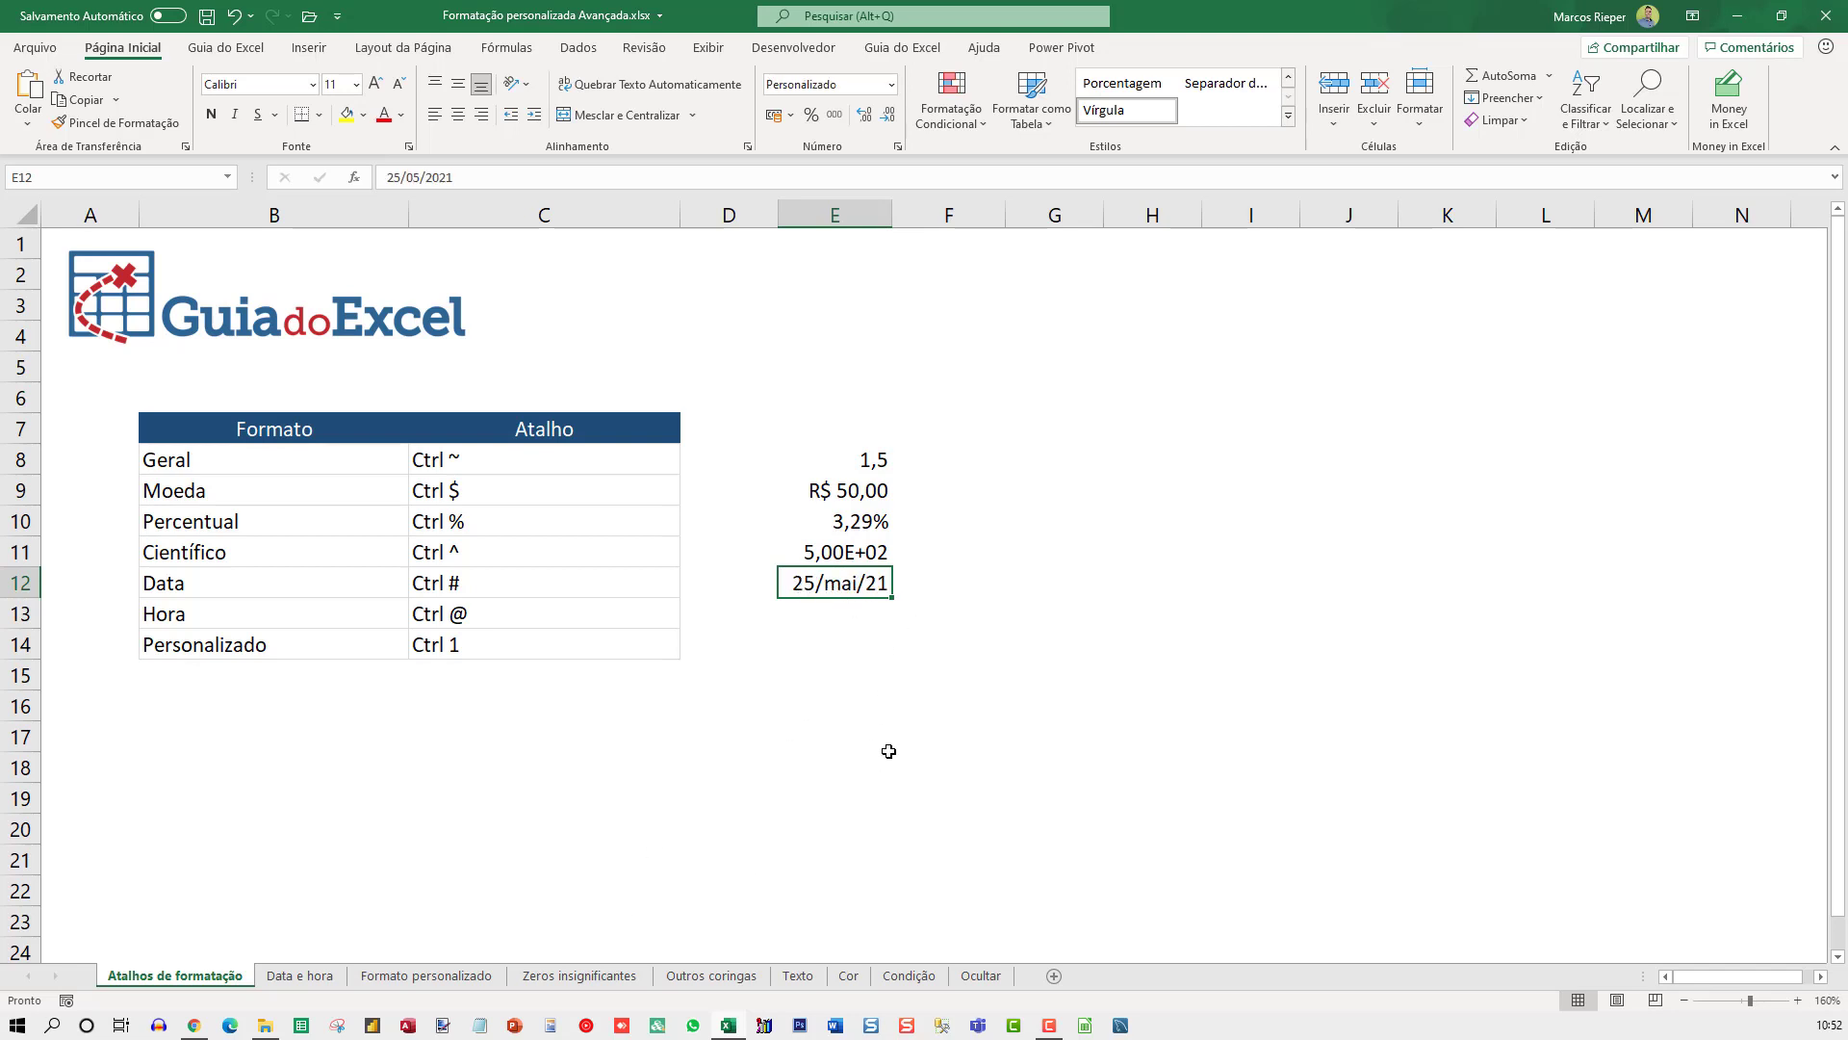
pyautogui.press('Return')
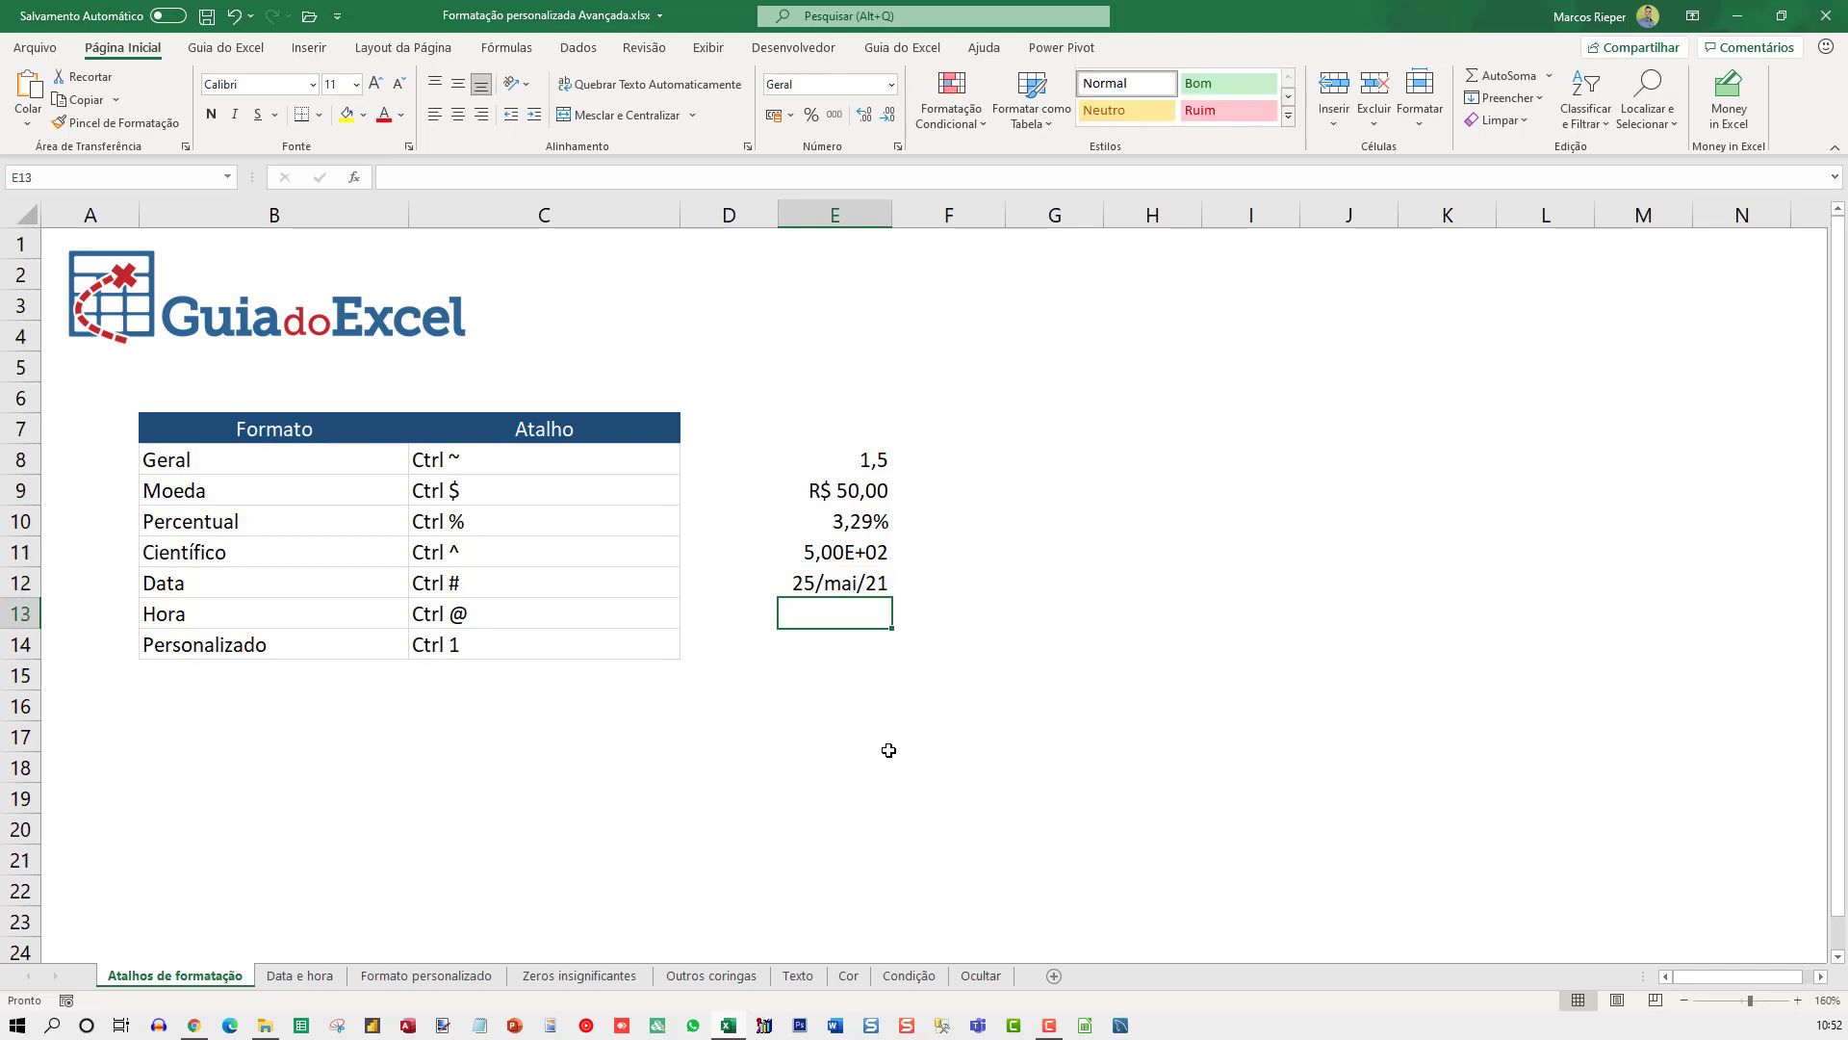
# Enter 0,223 in E13 and apply the time format so it shows 05:21.
pyautogui.write('0,223')
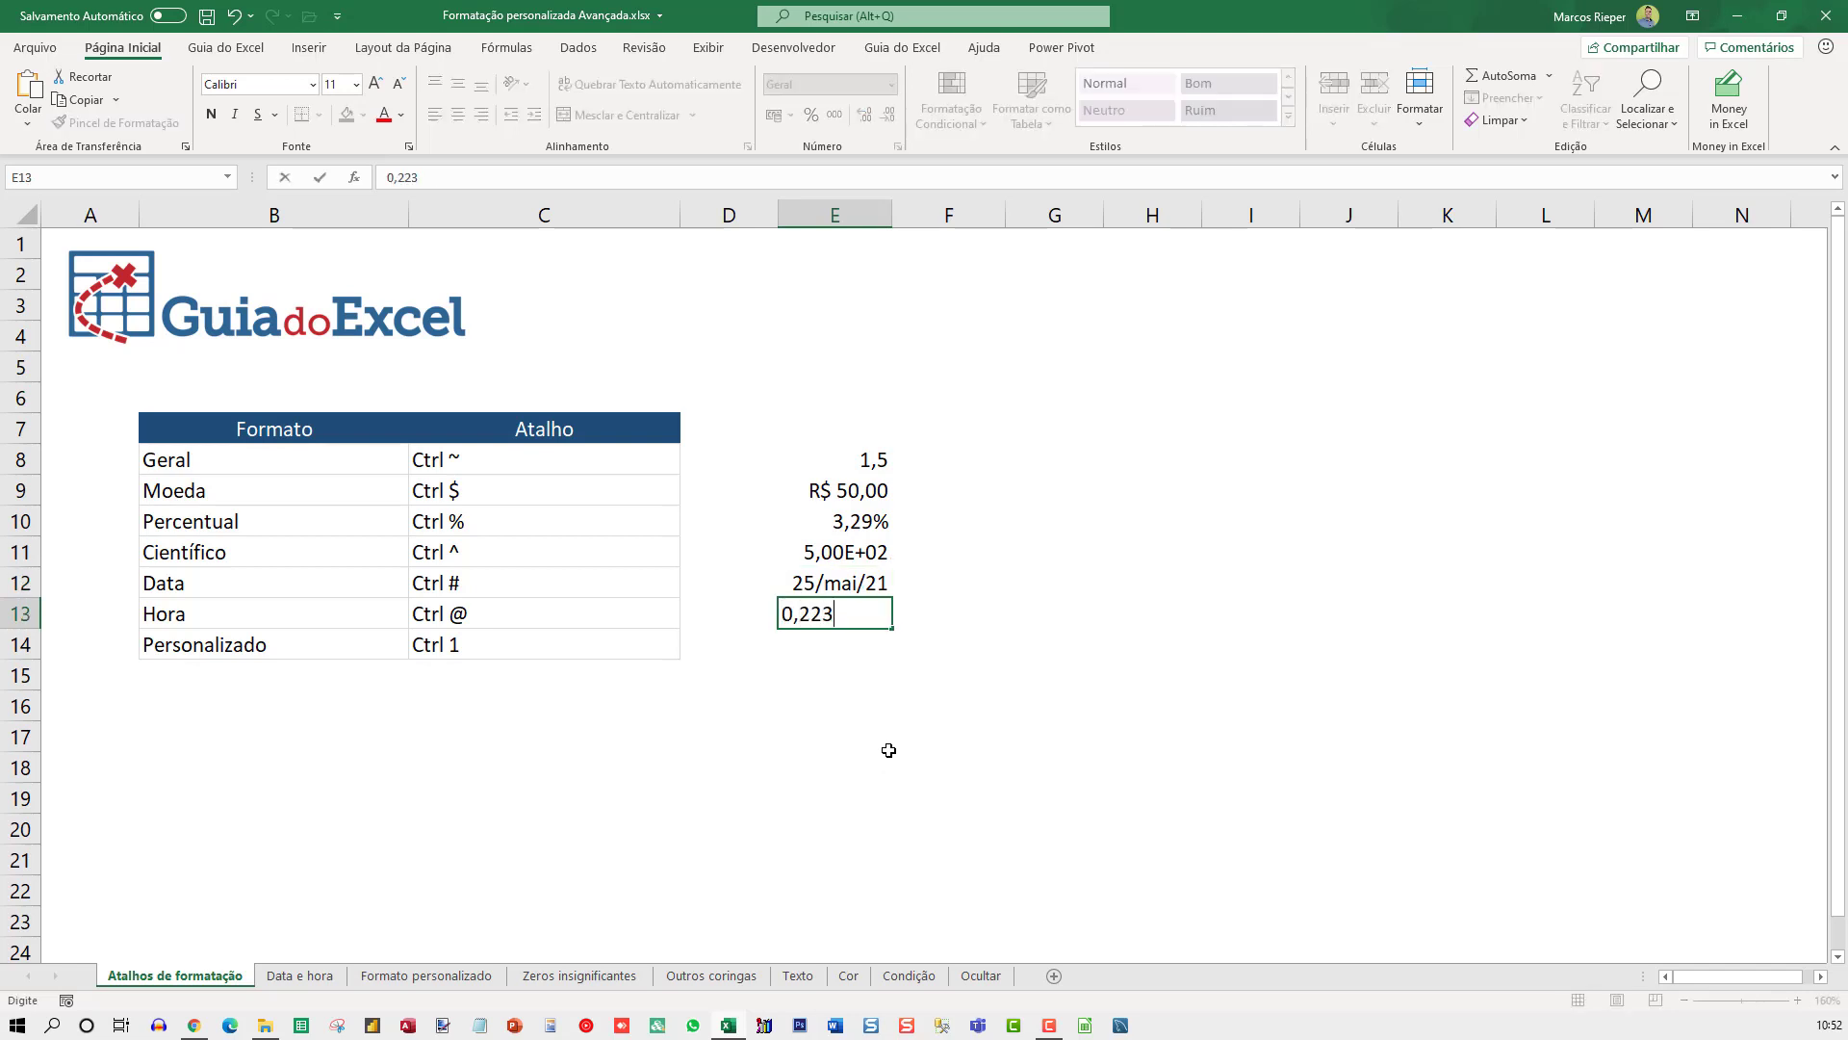
pyautogui.press('Return')
pyautogui.press('Up')
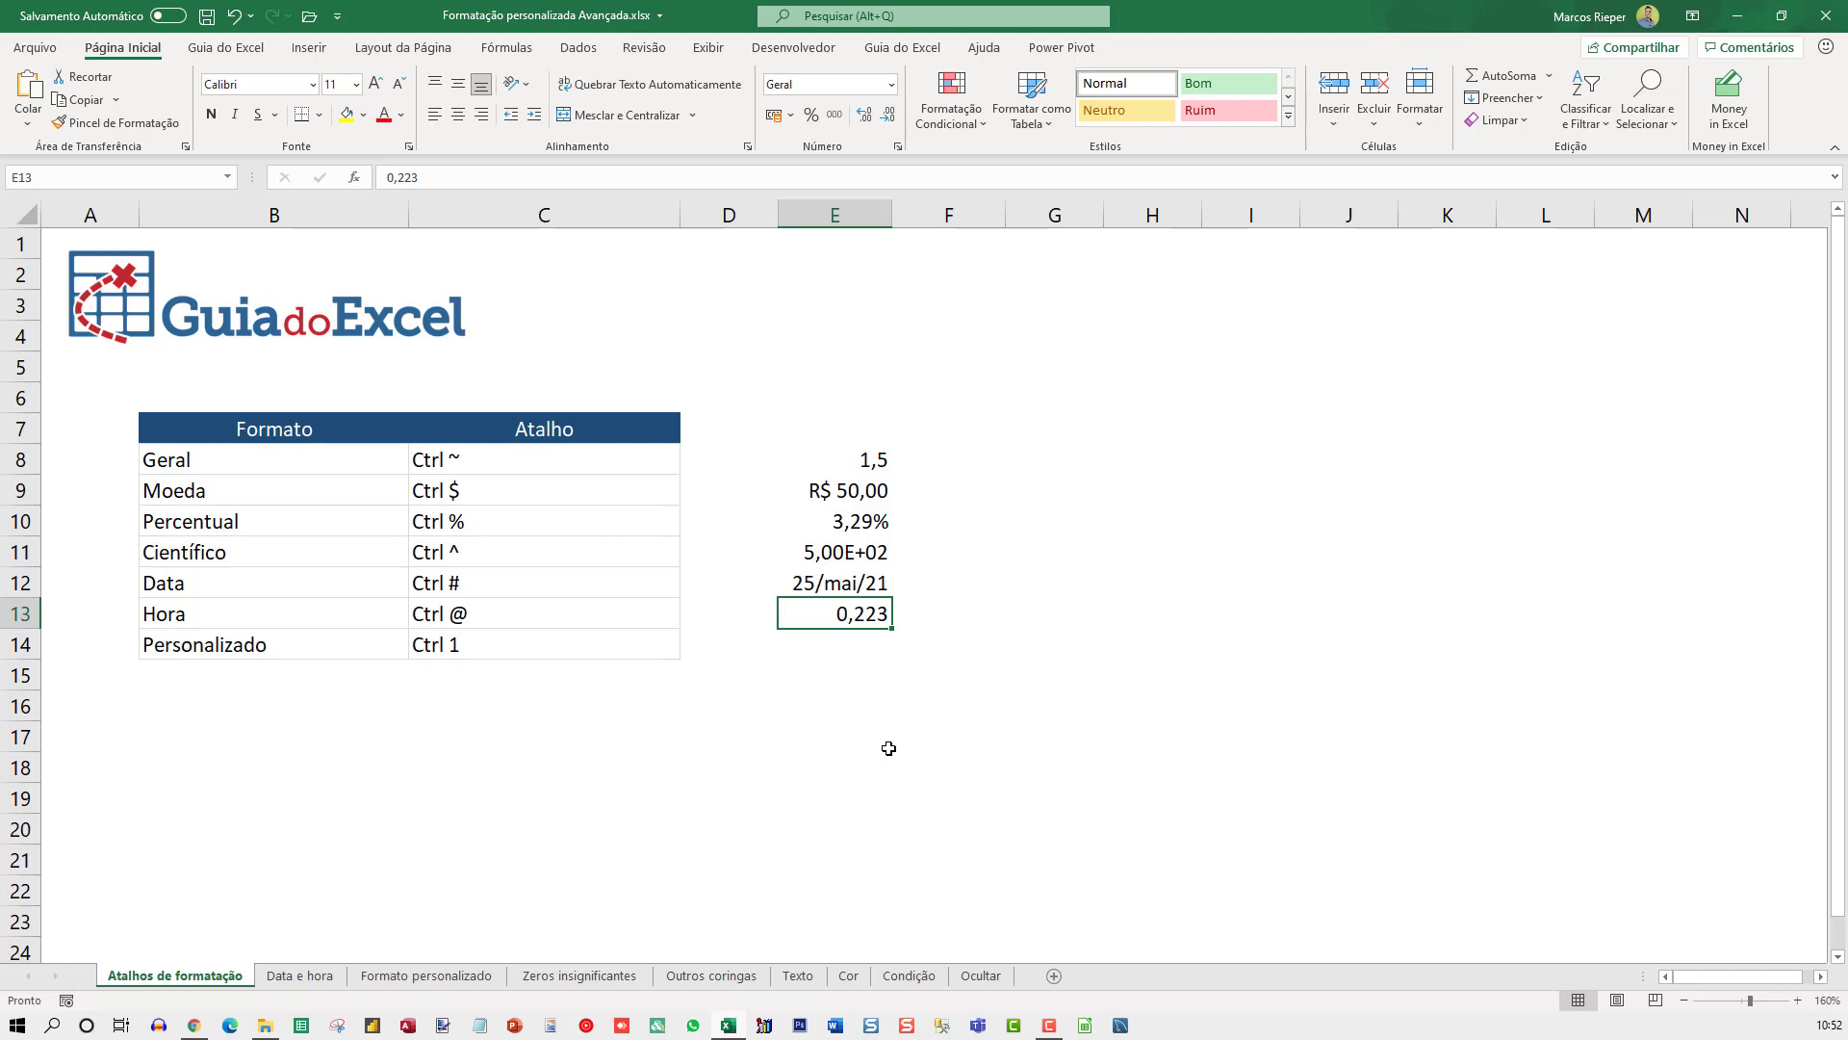
pyautogui.hotkey('ctrl', 'shift', '2')
pyautogui.press('Return')
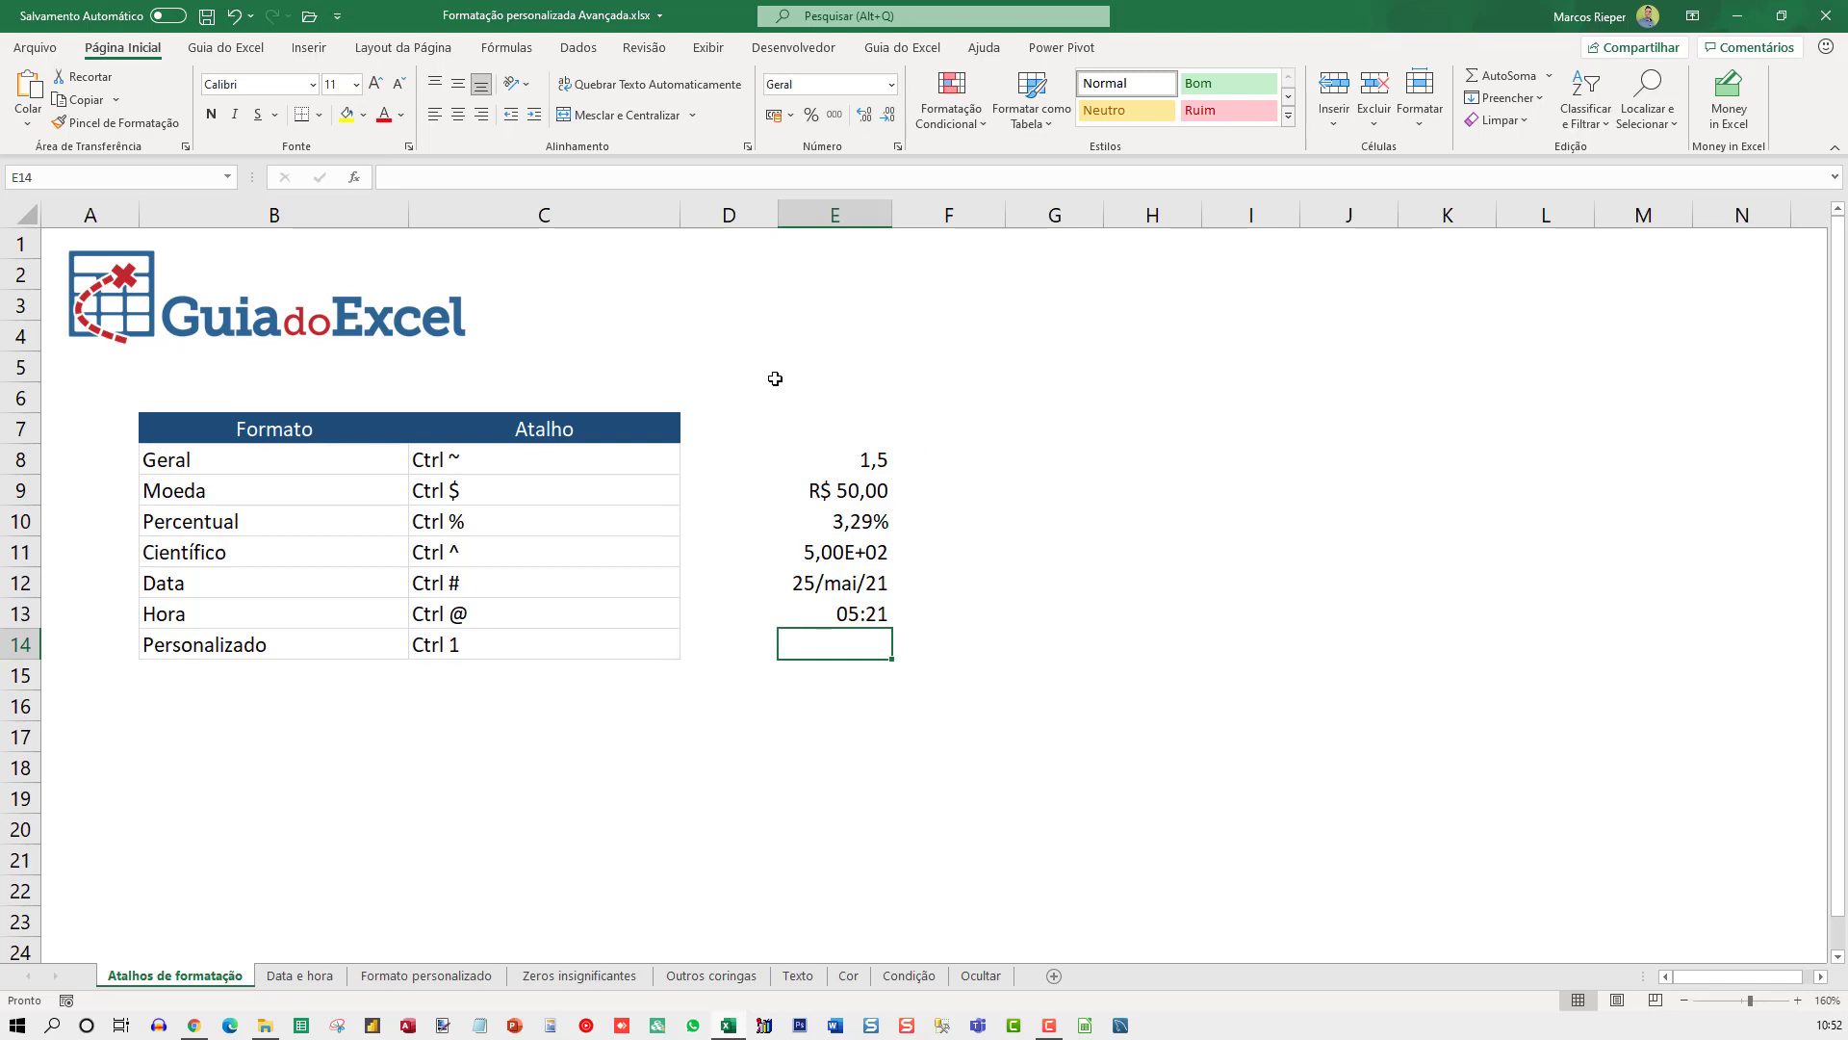
# Review the Personalizado format codes, then go to the Data e hora sheet.
pyautogui.hotkey('ctrl', '1')
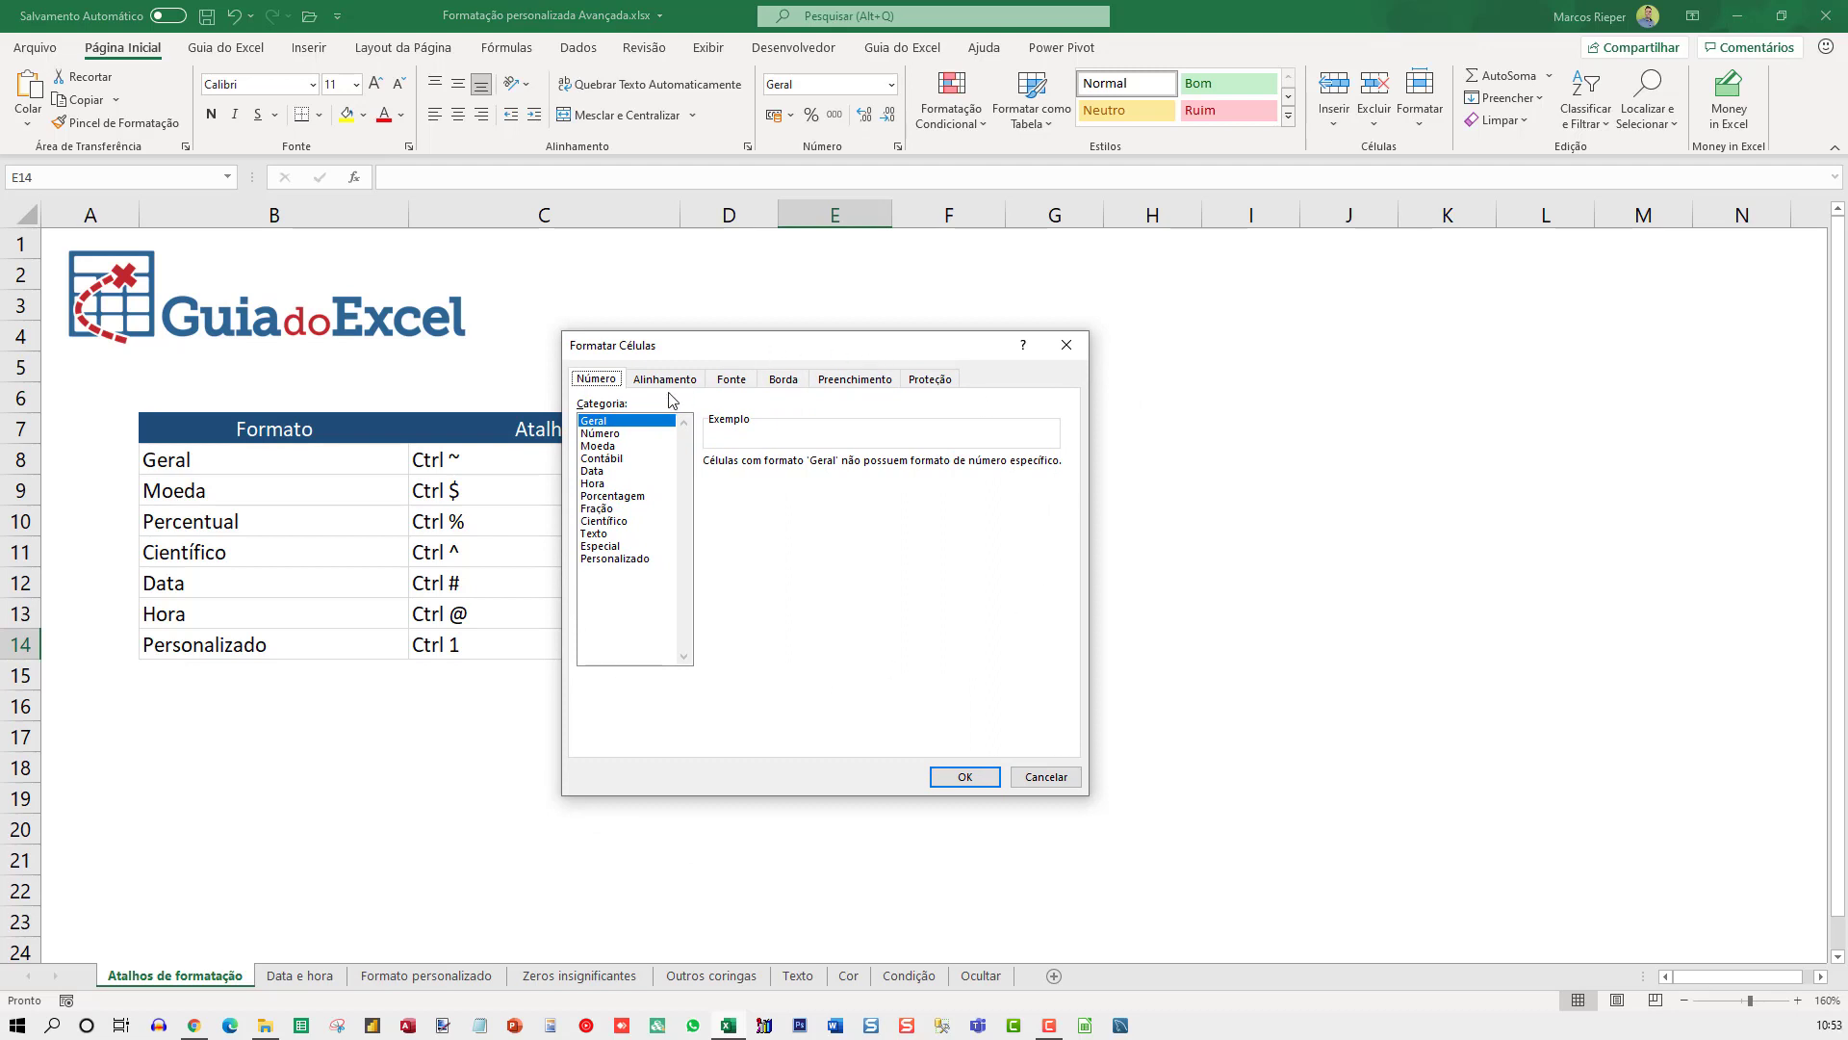
pyautogui.click(607, 560)
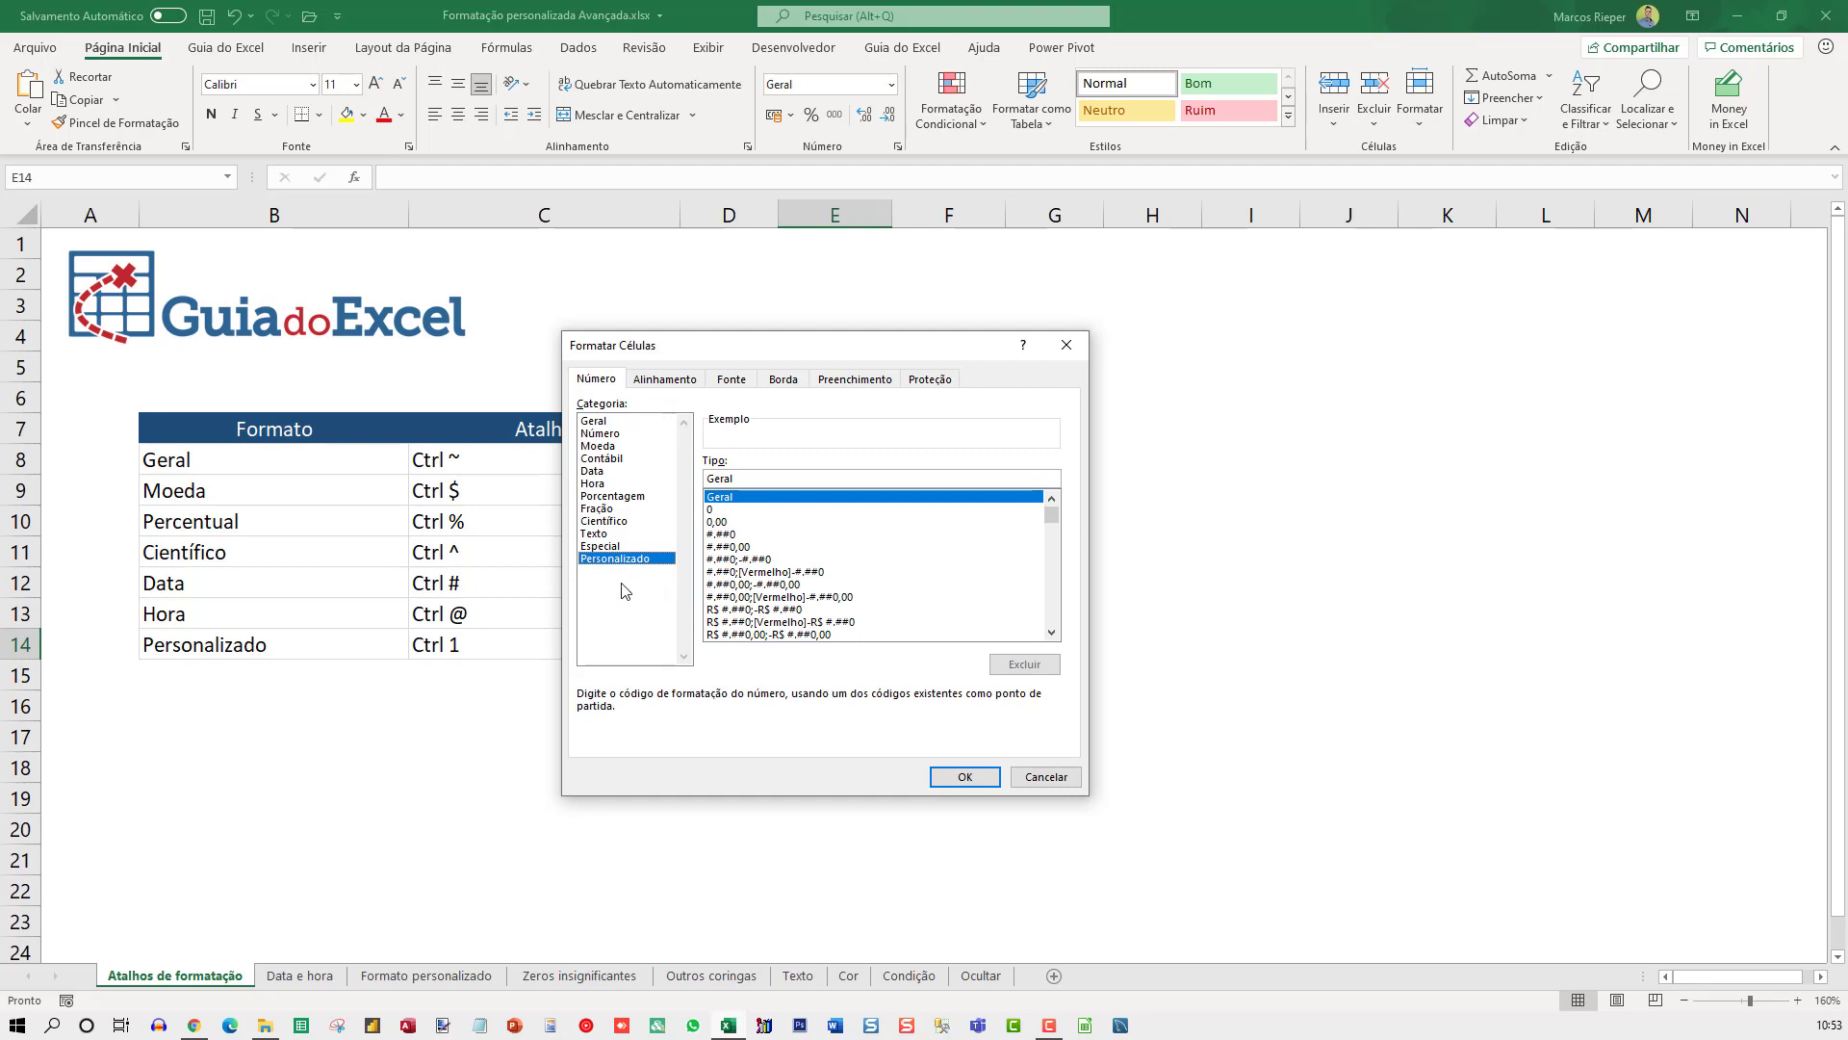
pyautogui.press('Escape')
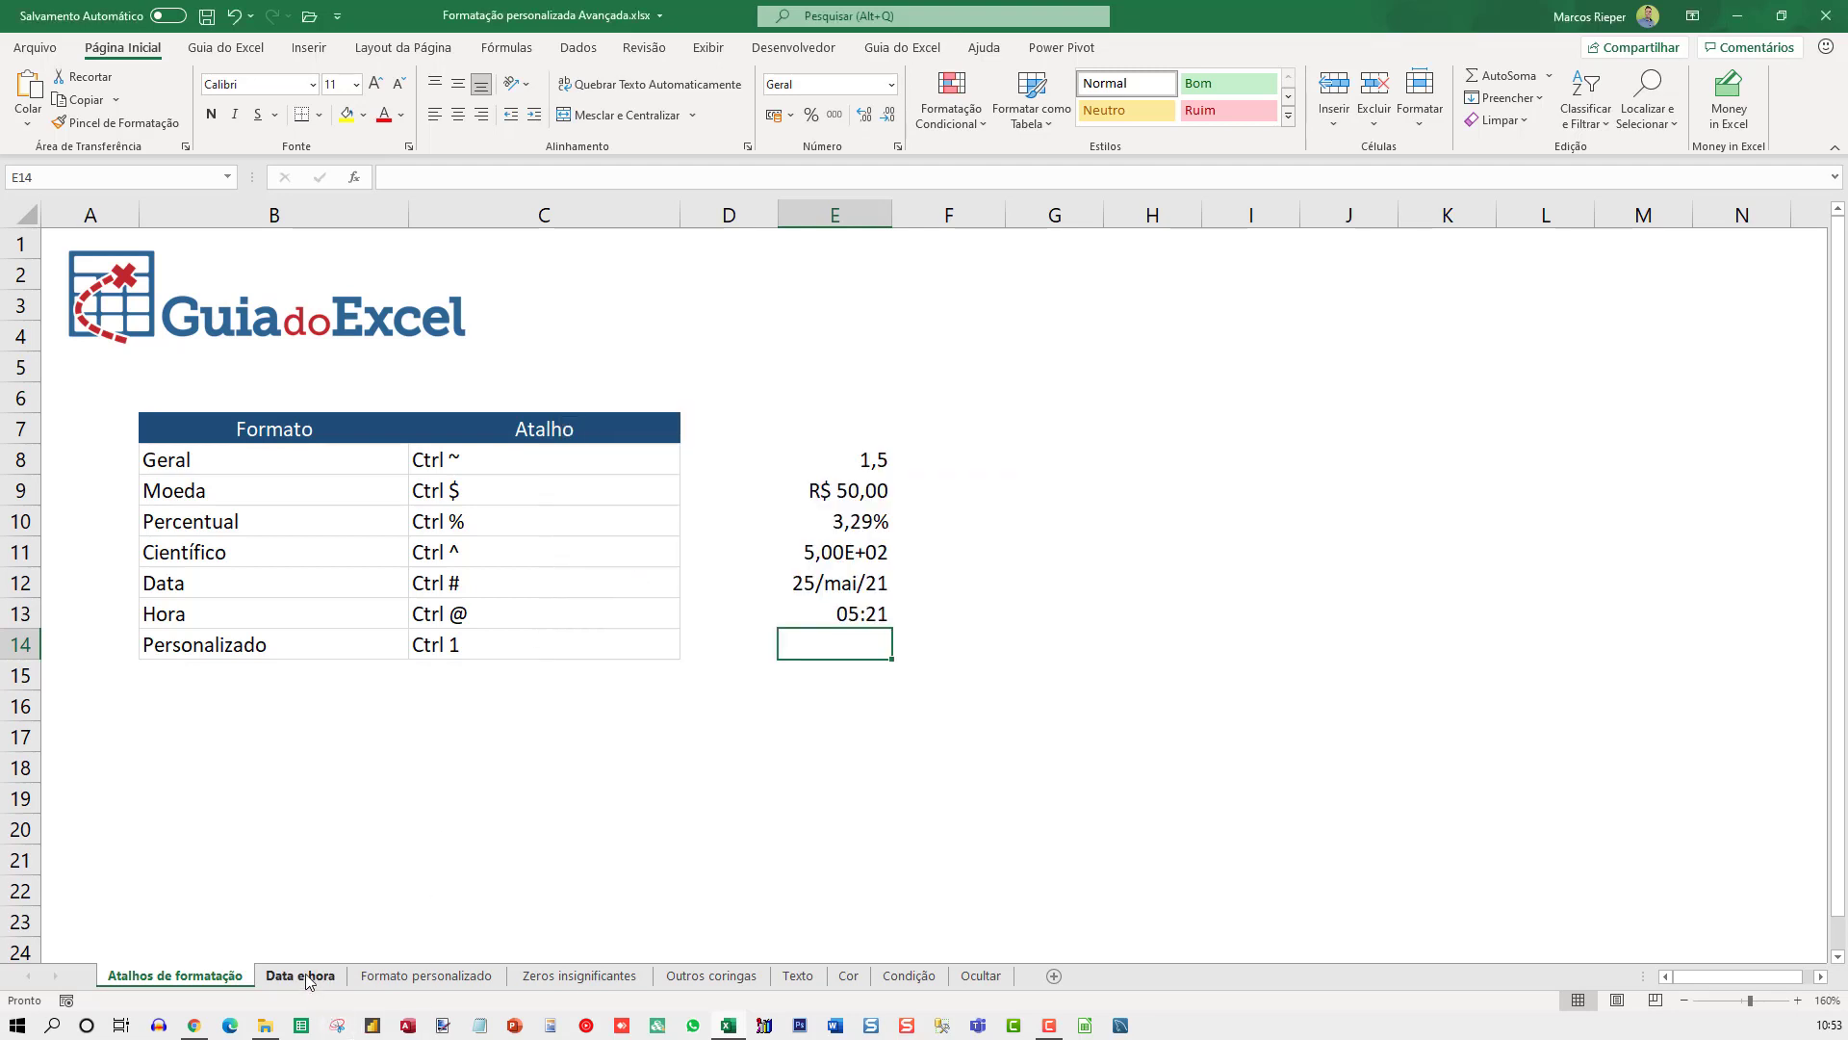
pyautogui.click(299, 975)
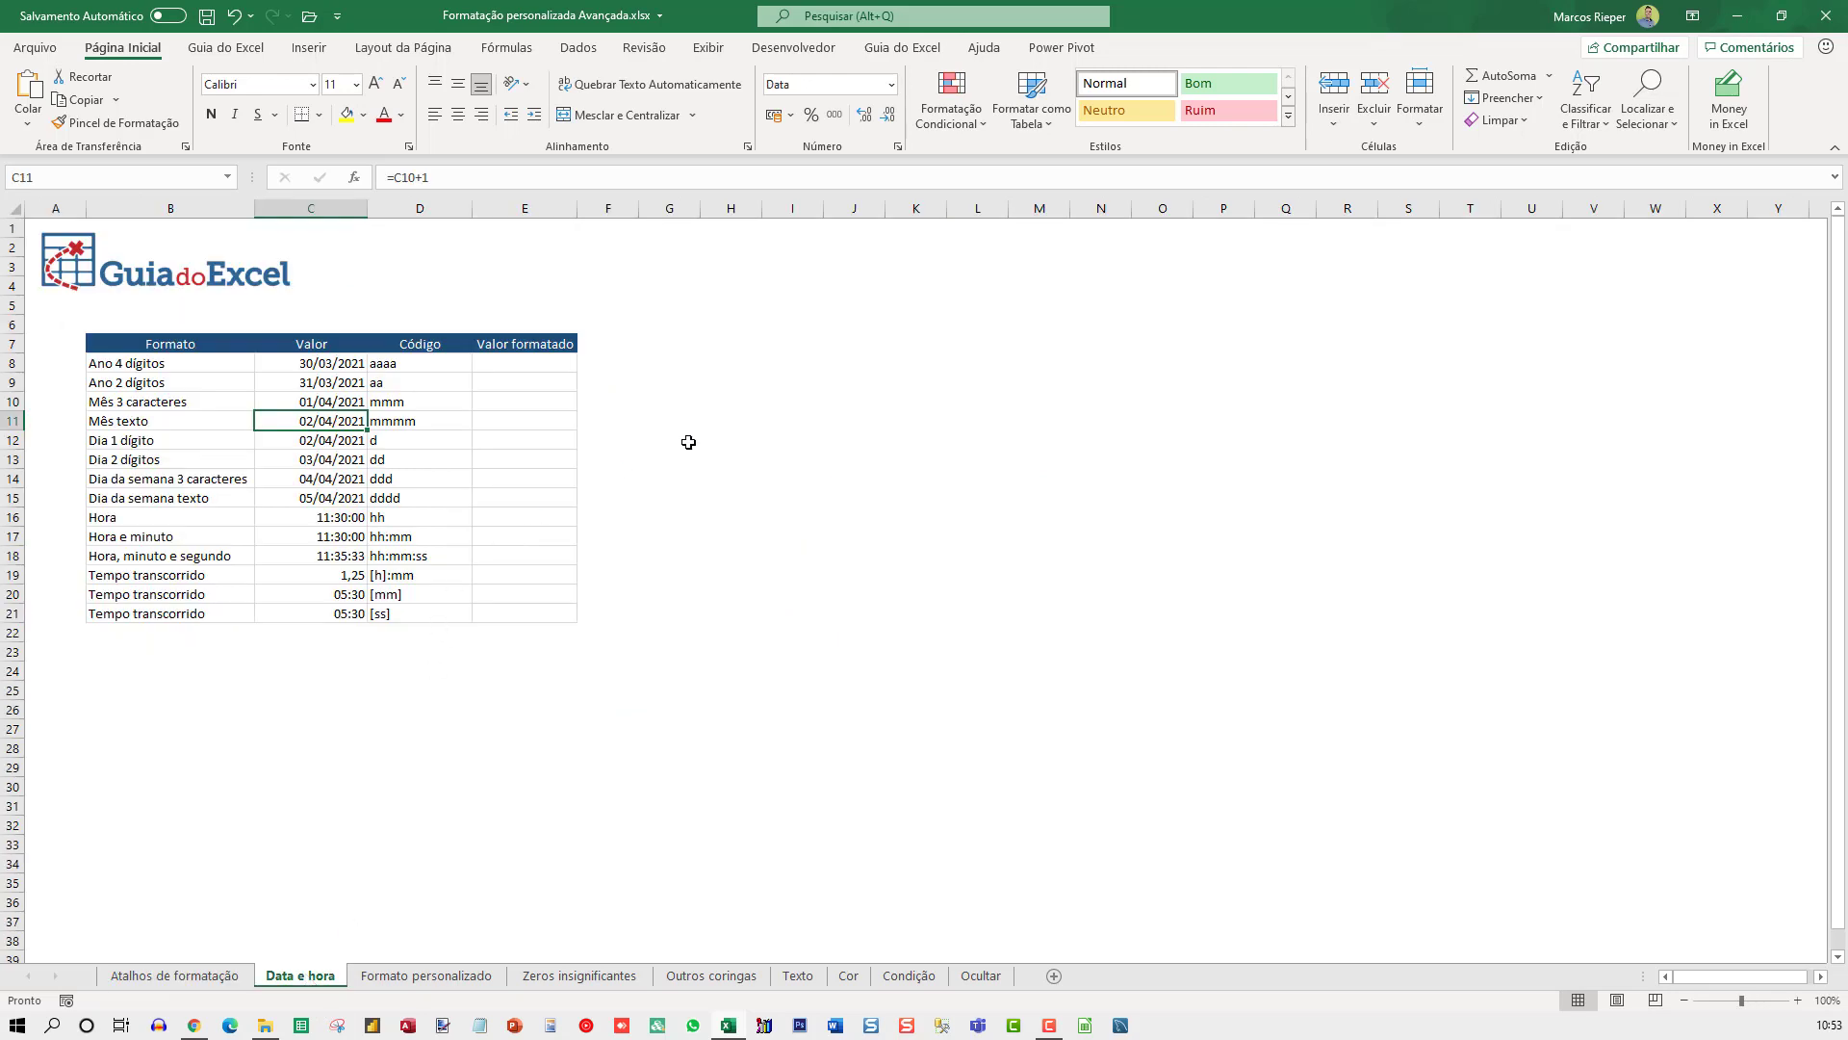
# Zoom the Data e hora sheet to about 145% and select E8 for Ano 4 dígitos.
pyautogui.keyDown('ctrl'); pyautogui.scroll(4, 688, 442); pyautogui.keyUp('ctrl')
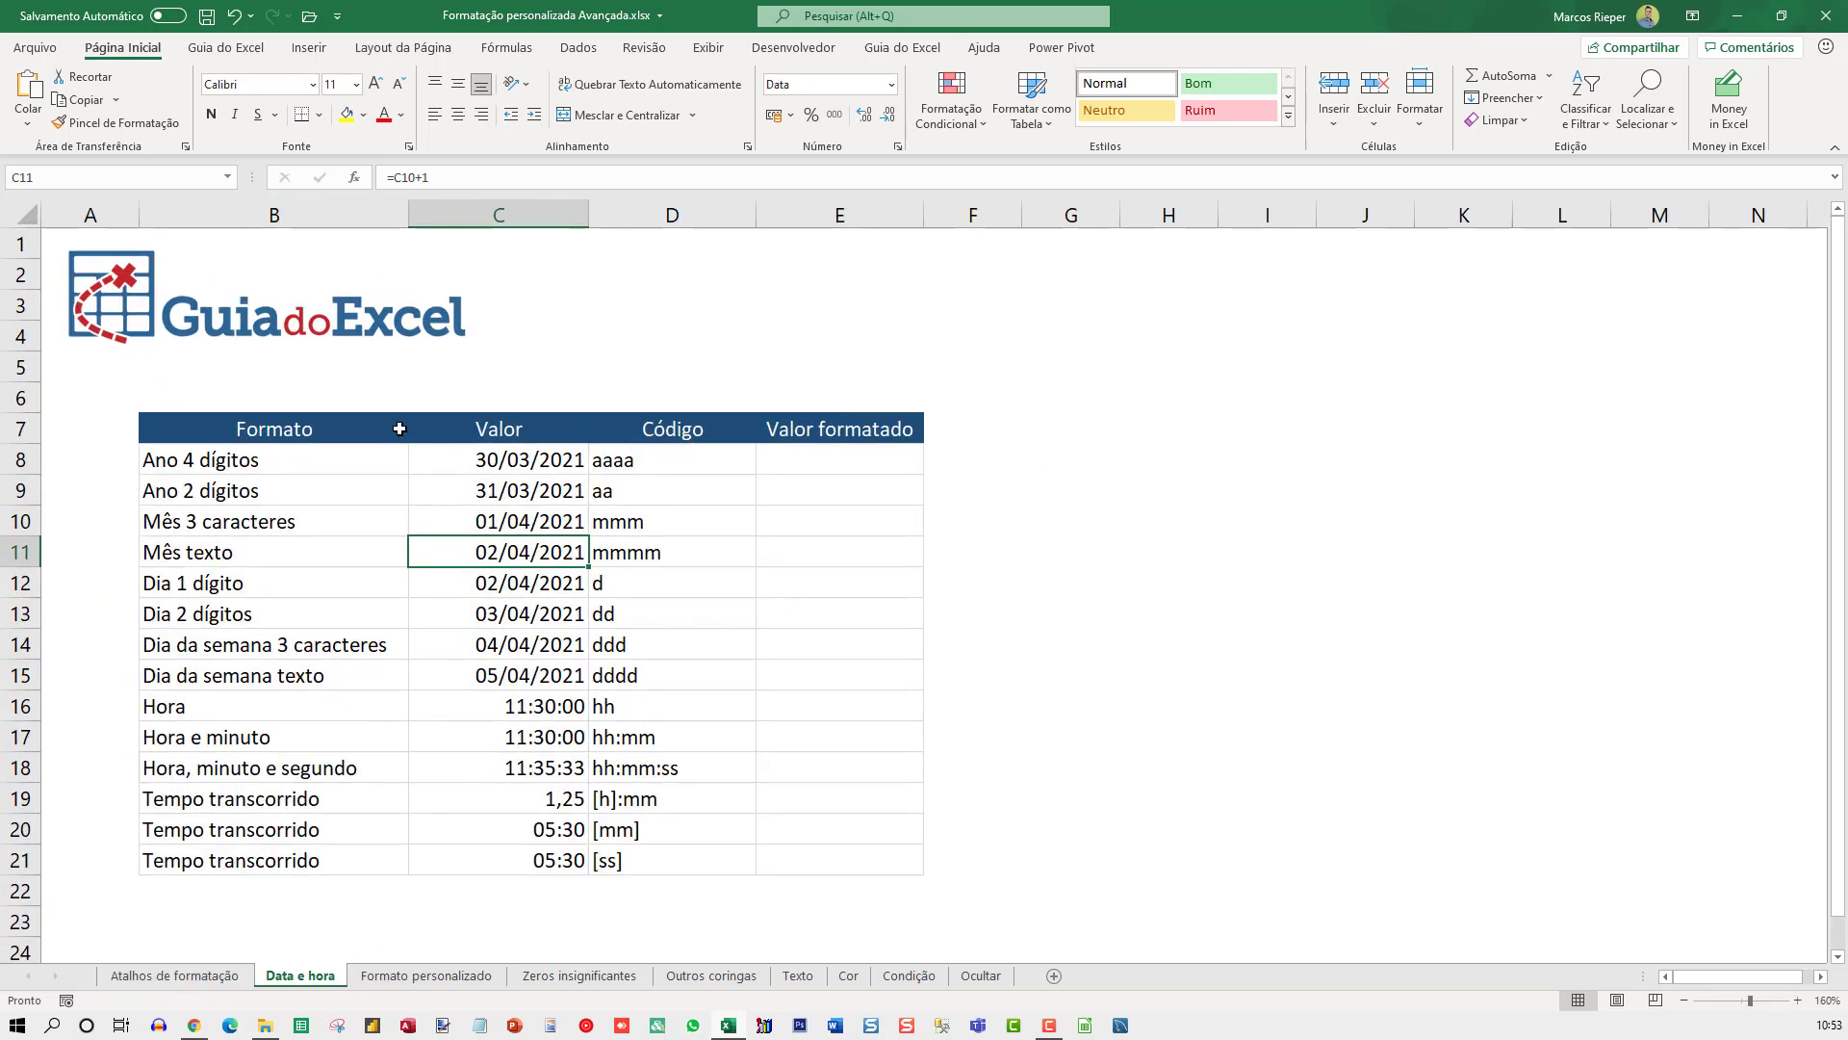
pyautogui.keyDown('ctrl'); pyautogui.scroll(-1, 400, 429); pyautogui.keyUp('ctrl')
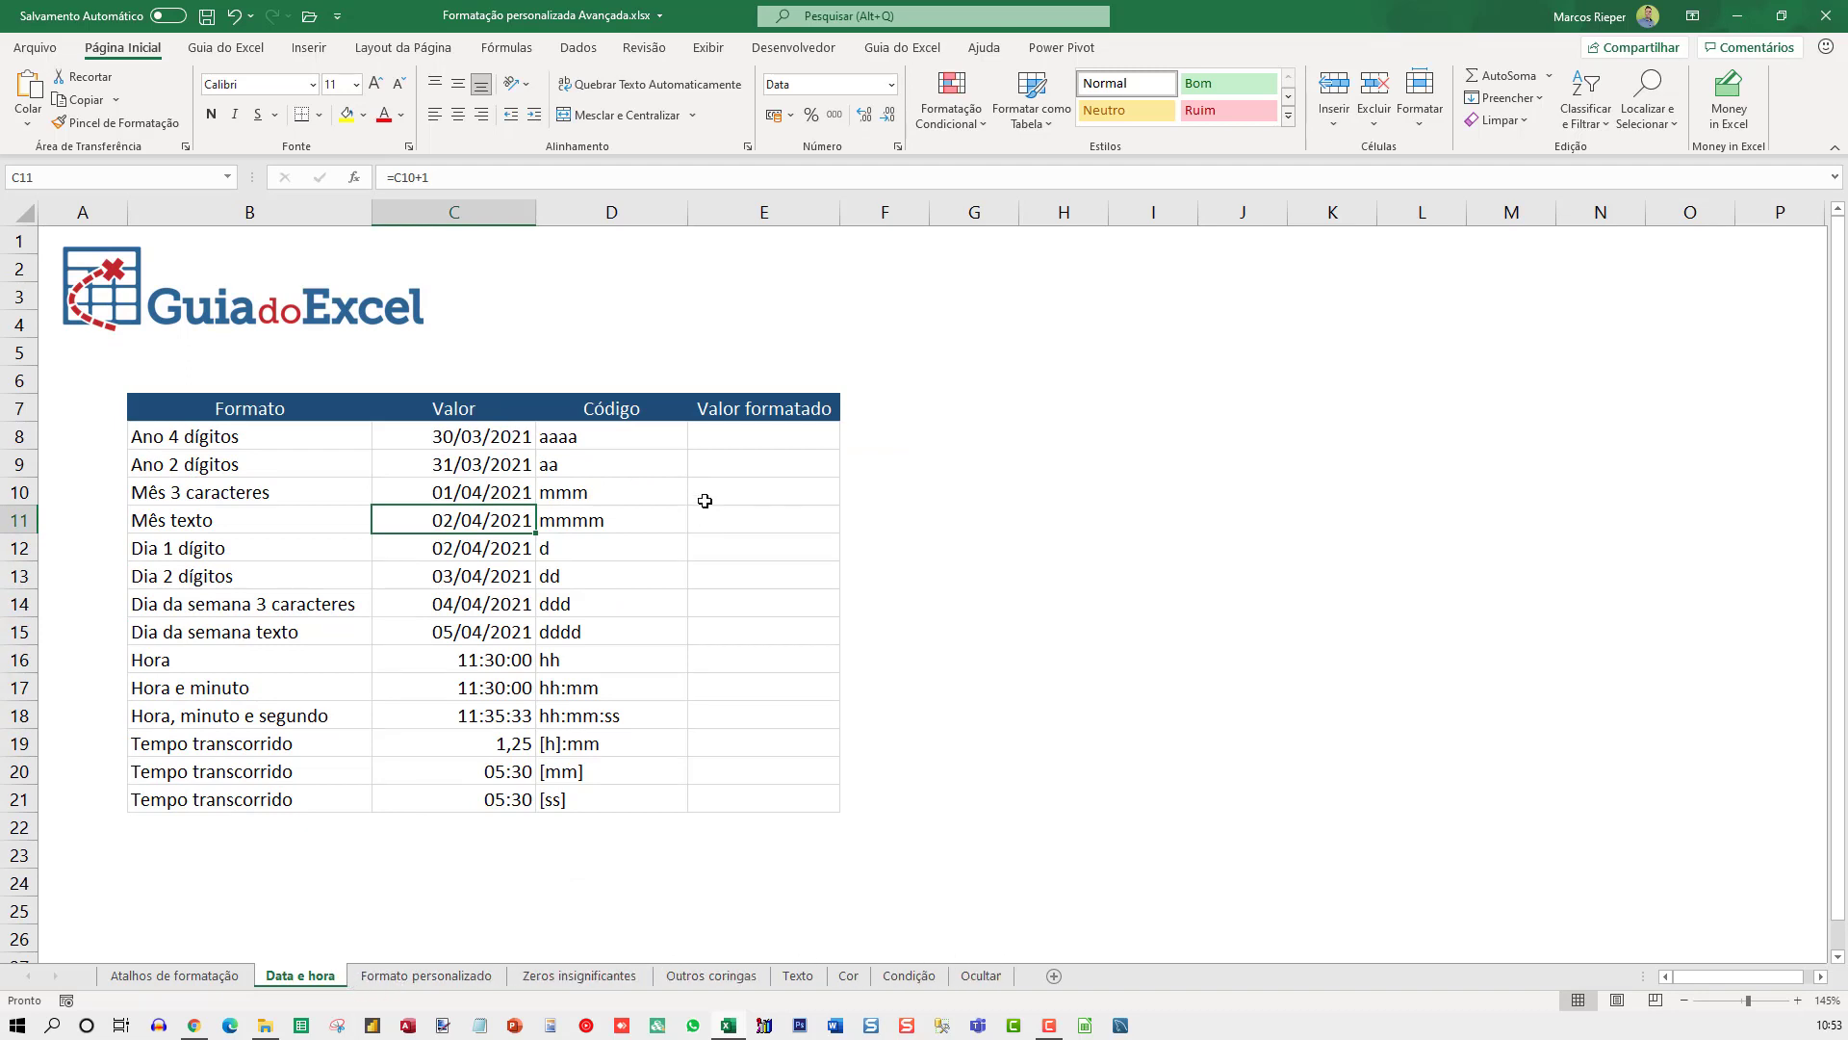
pyautogui.click(770, 429)
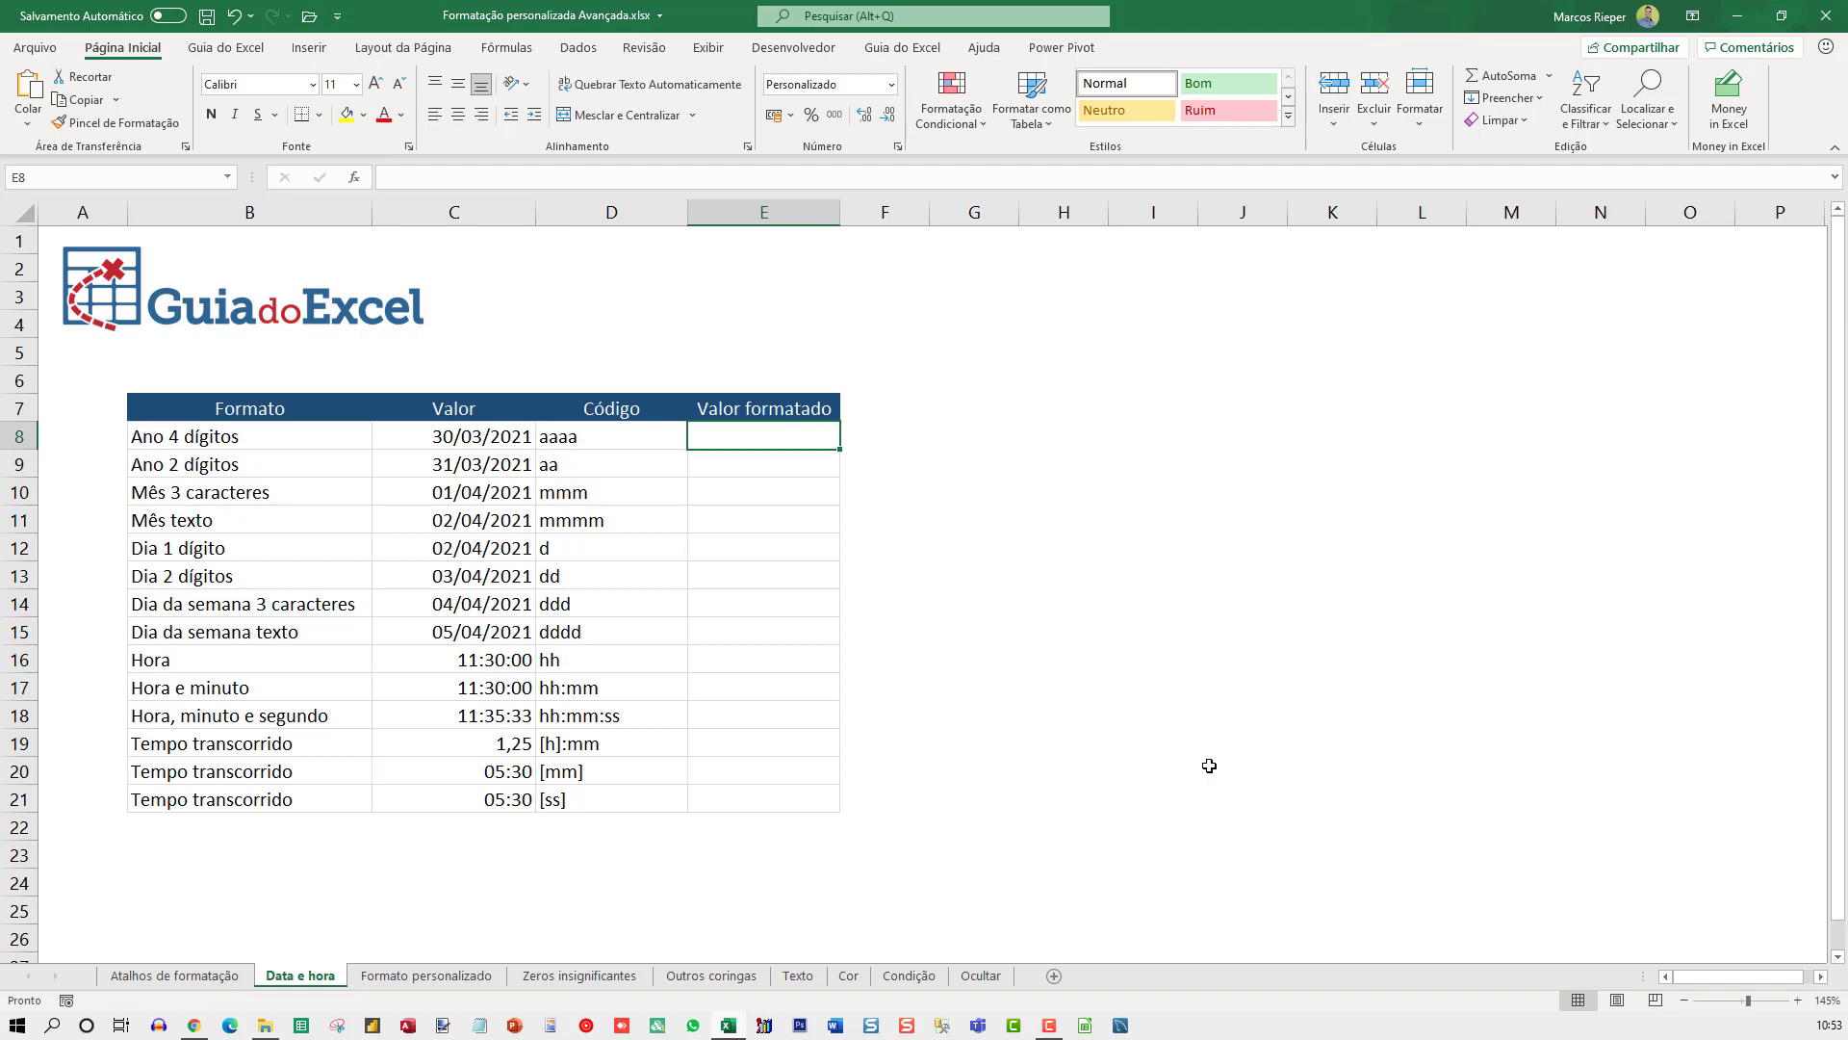
# Enter =C8 in E8 and apply the aaaa custom format to show 2021.
pyautogui.write('=C8')
pyautogui.press('Return')
pyautogui.press('Up')
pyautogui.hotkey('ctrl', '1')
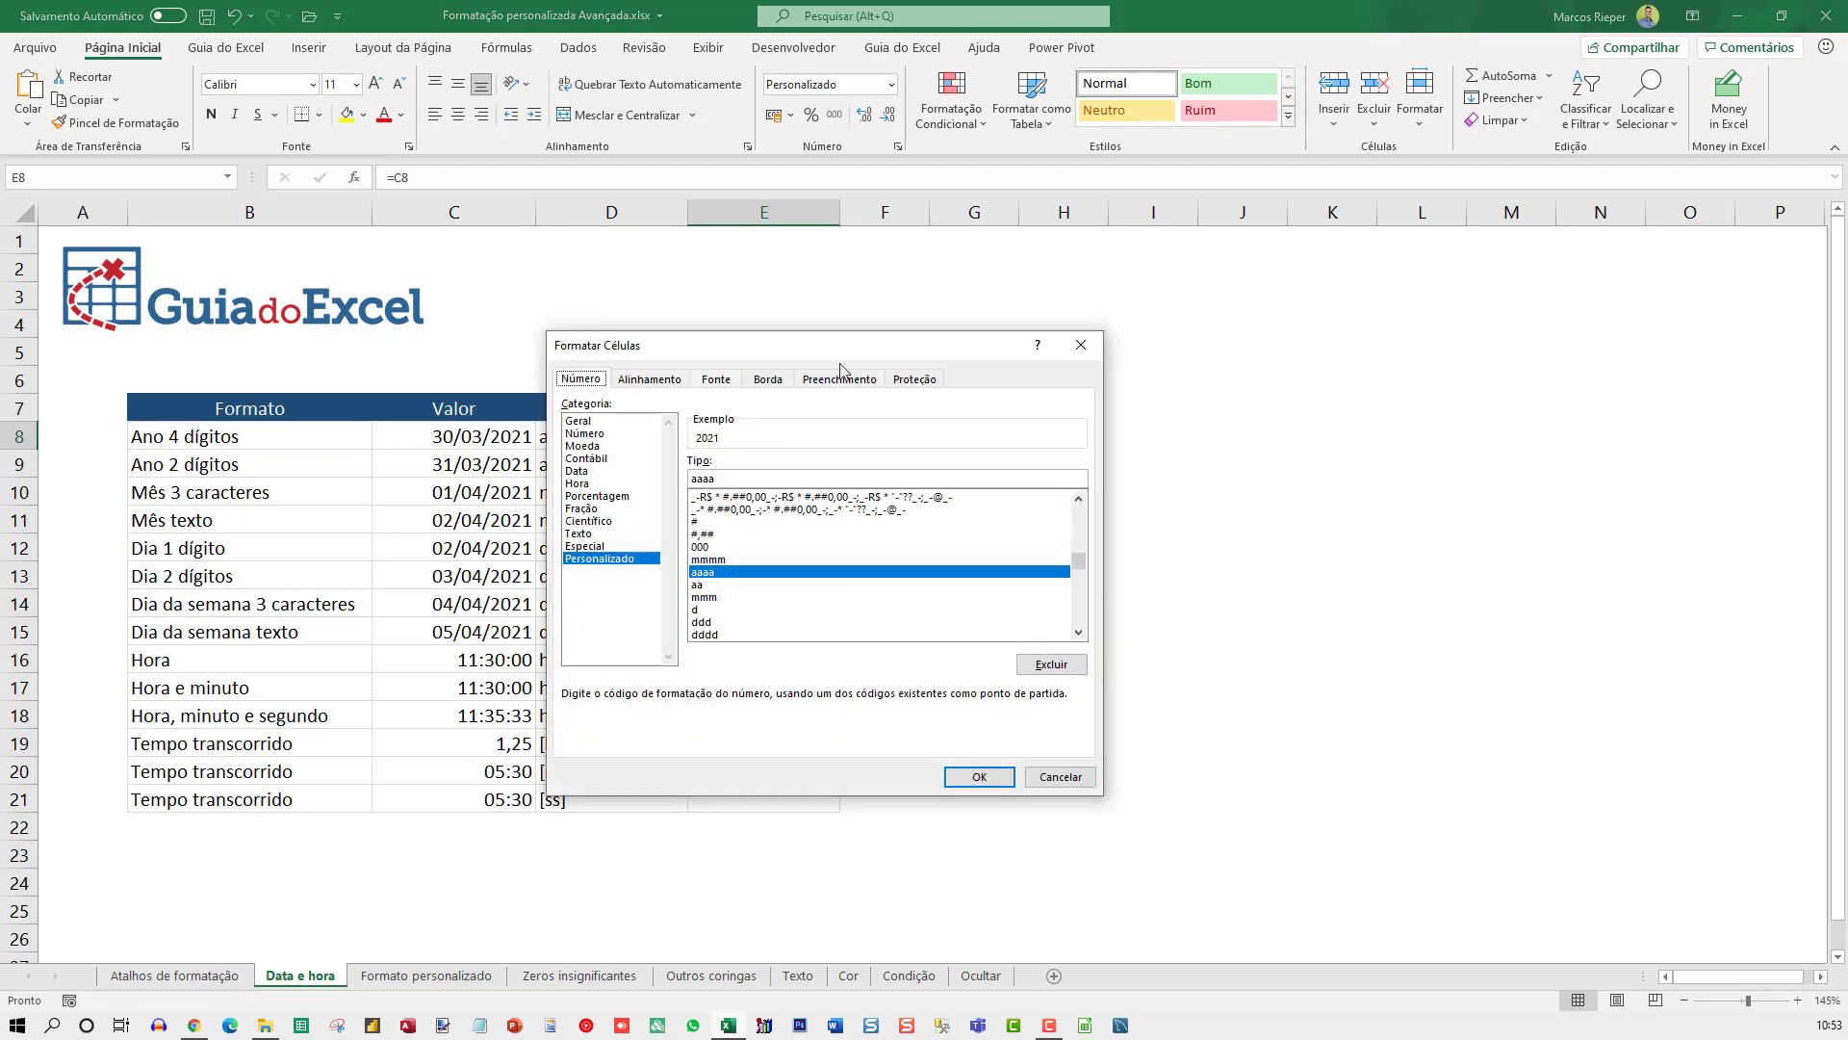
pyautogui.moveTo(796, 343); pyautogui.dragTo(1216, 315)
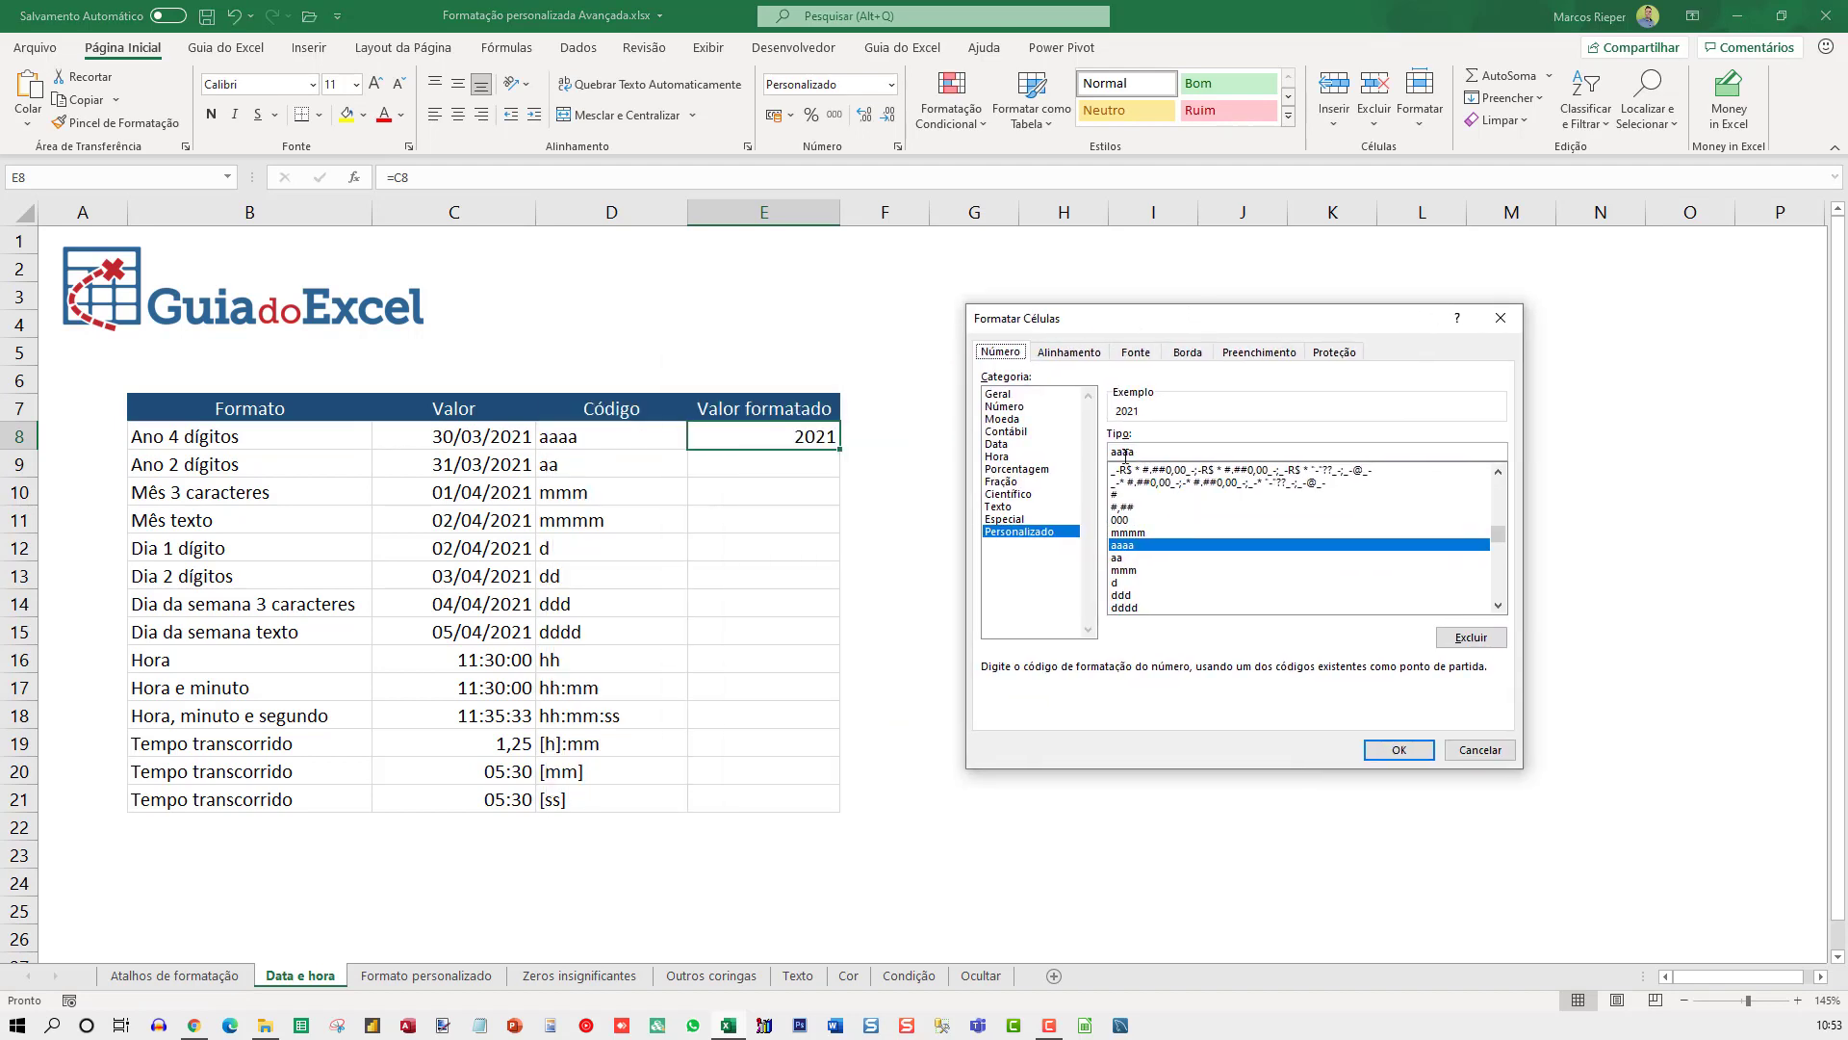
pyautogui.click(1150, 451)
pyautogui.press('BackSpace')
pyautogui.write('a')
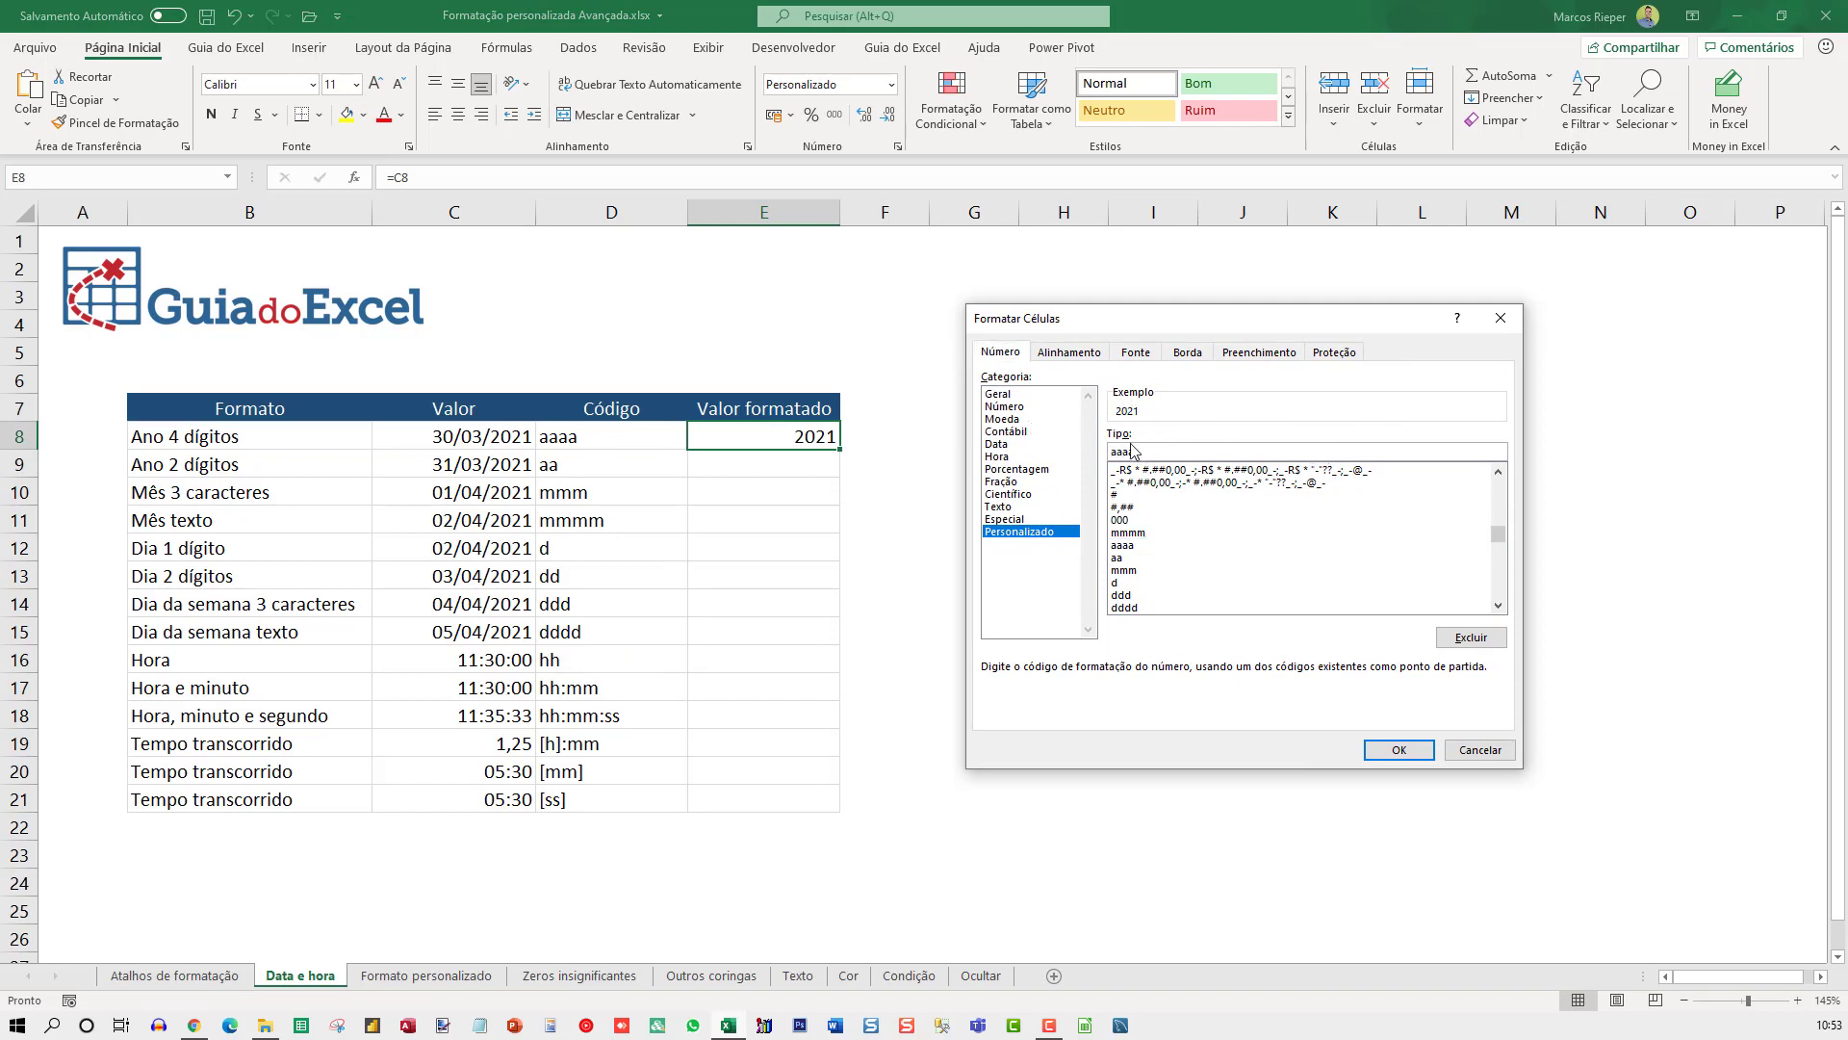
pyautogui.press('BackSpace')
pyautogui.write('a')
pyautogui.click(1404, 750)
# Reference C9 in E9 and check its aa format, showing 21.
pyautogui.press('Down')
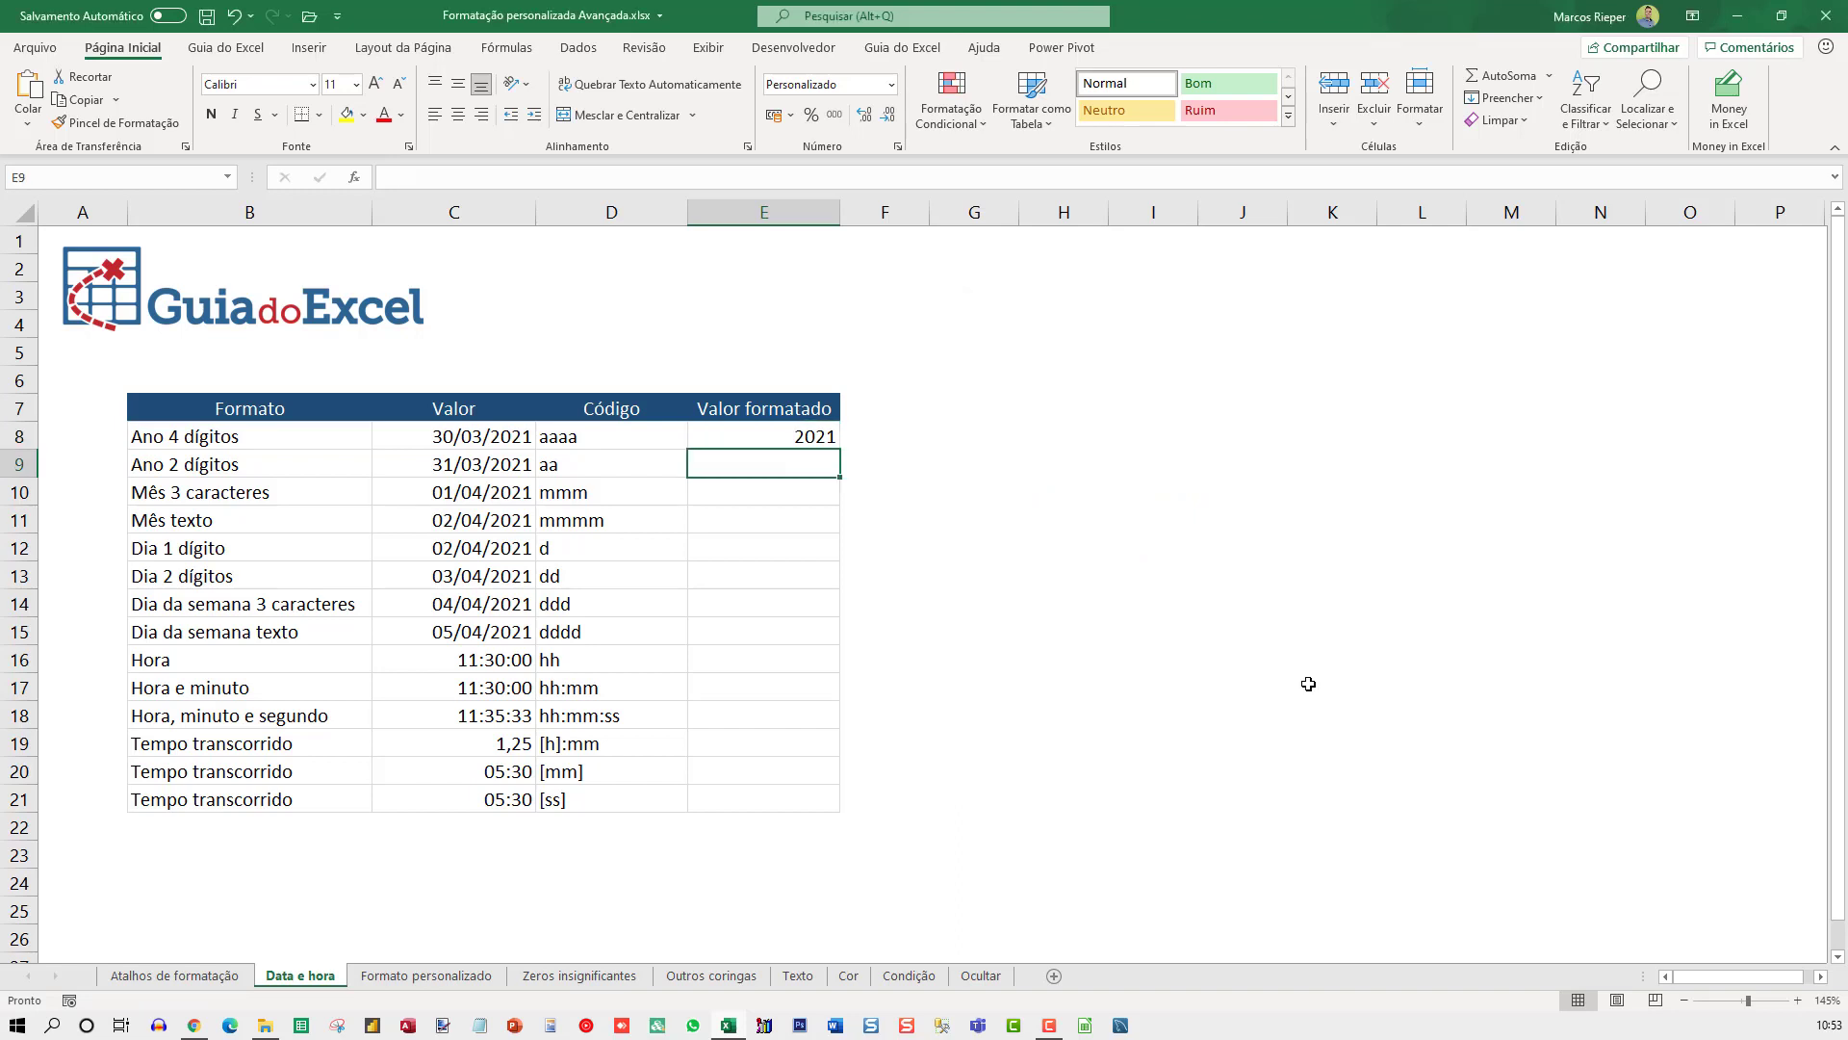
pyautogui.write('=')
pyautogui.press('Left')
pyautogui.press('Left')
pyautogui.press('Left')
pyautogui.hotkey('ctrl', 'Return')
pyautogui.write('=')
pyautogui.press('Left')
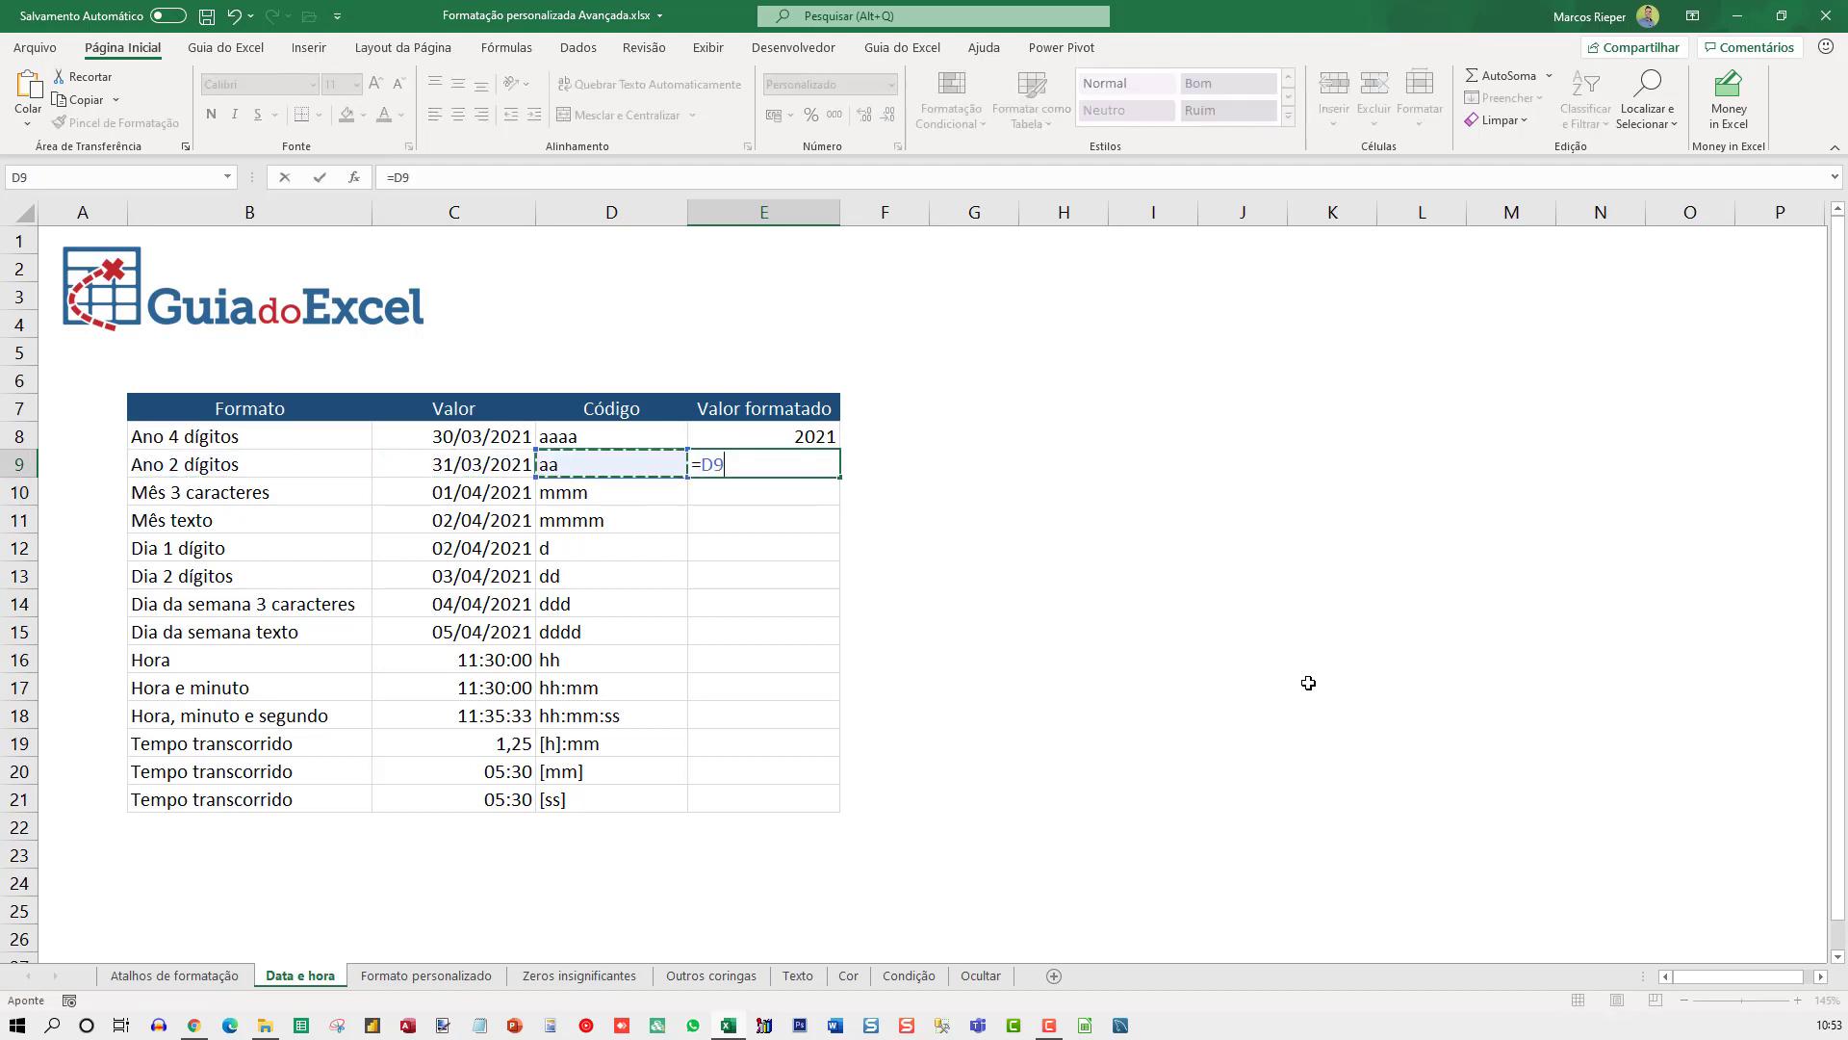
pyautogui.press('Left')
pyautogui.hotkey('ctrl', 'Return')
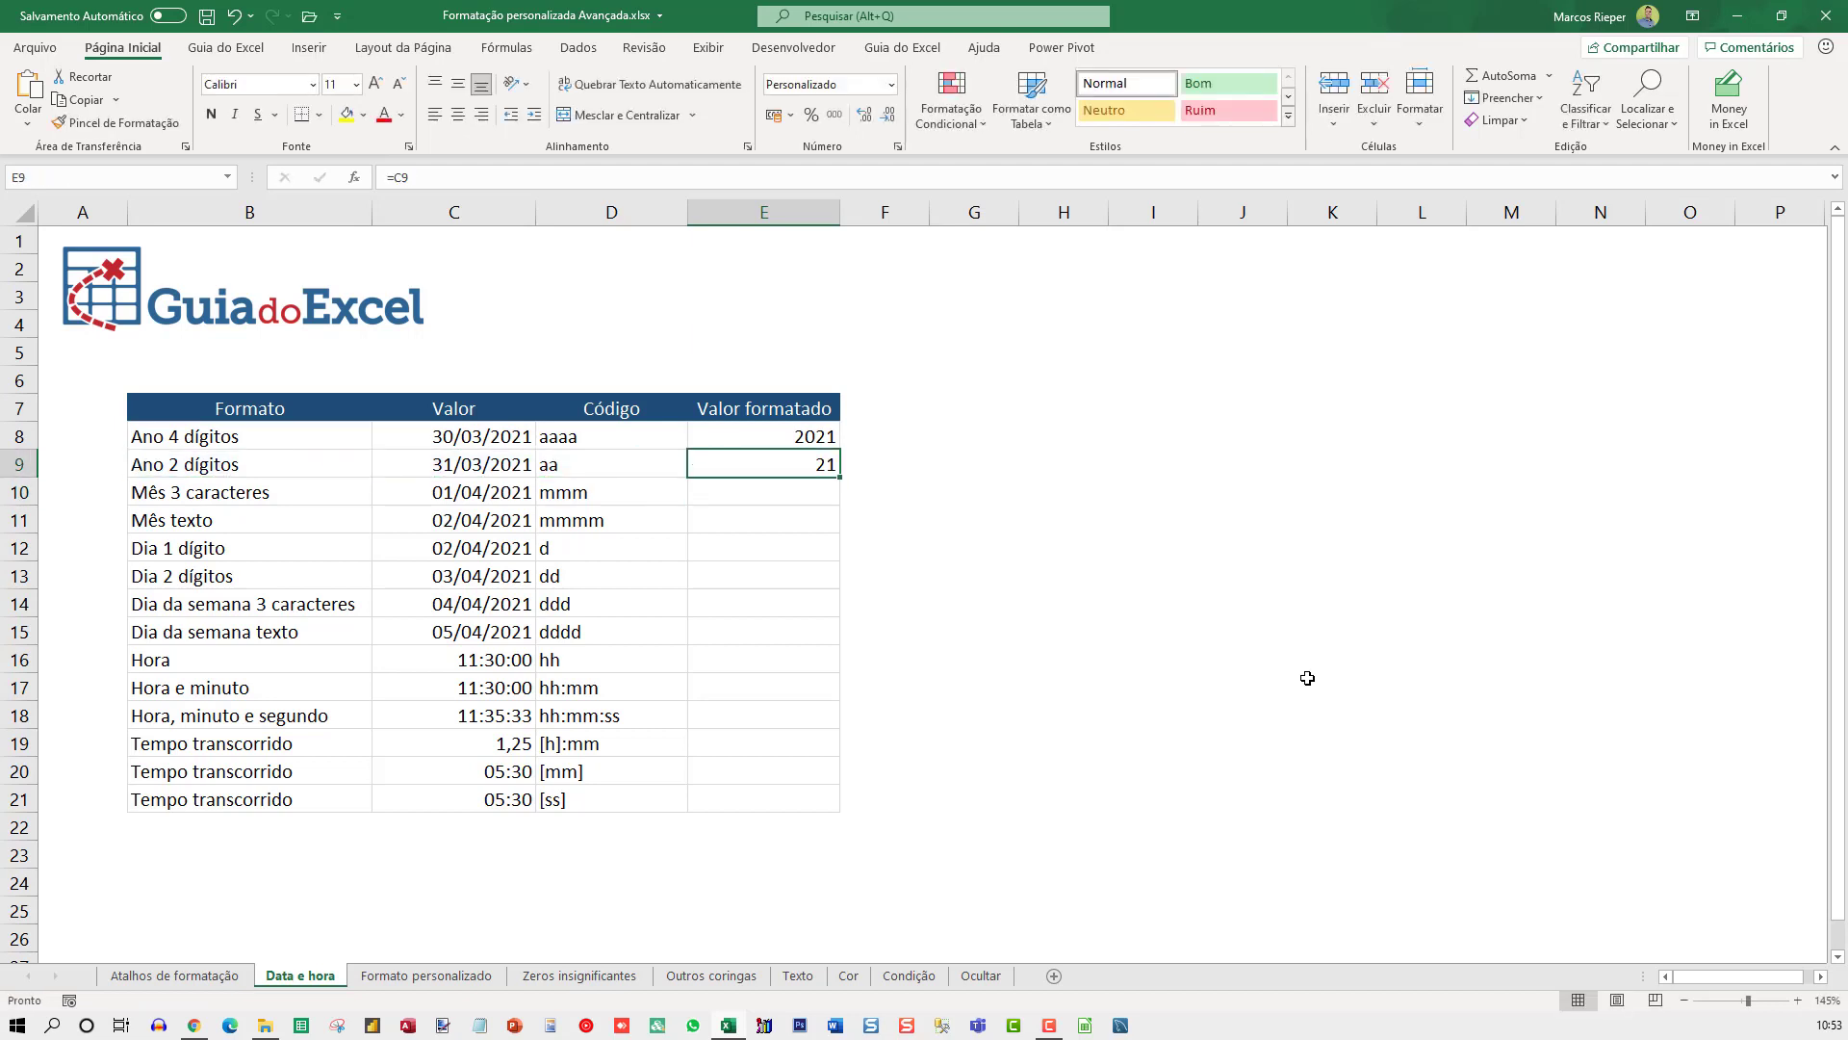
pyautogui.hotkey('ctrl', '1')
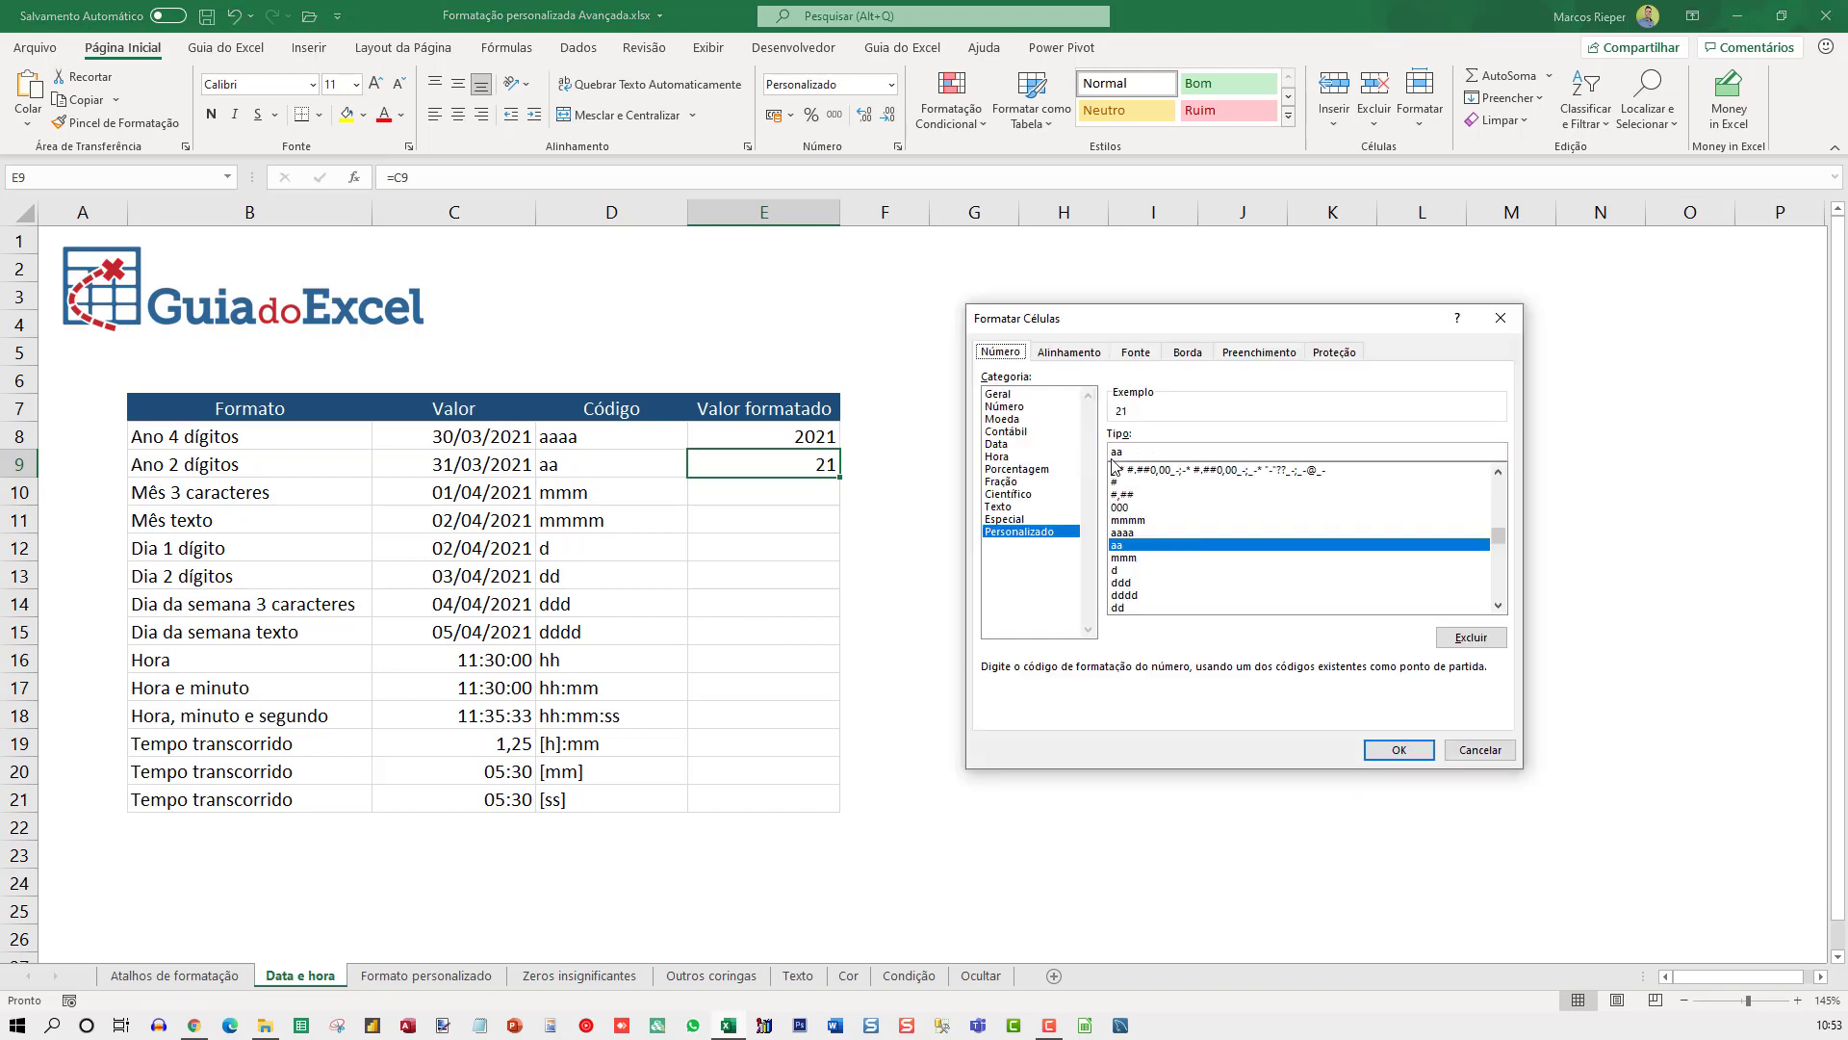
pyautogui.press('Return')
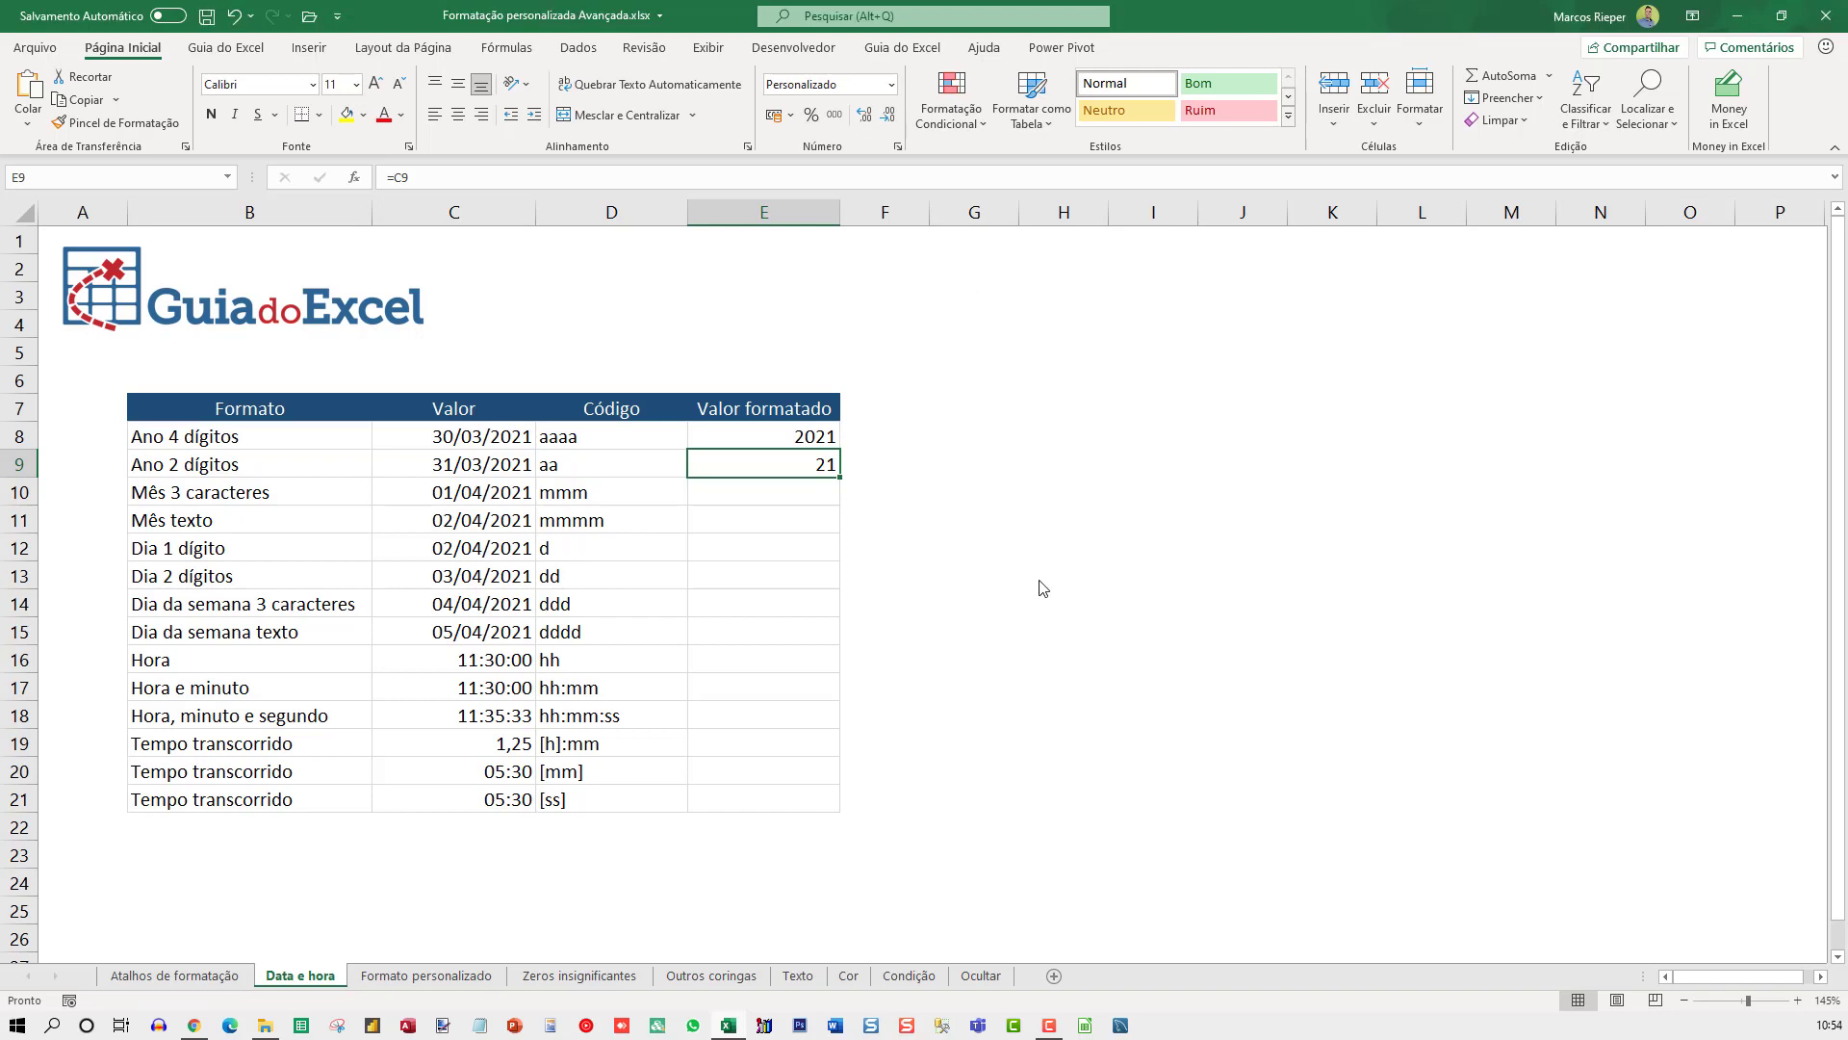
# Reference C10 in E10 to show abr, inspecting the mmm code without changing it.
pyautogui.press('Return')
pyautogui.write('=')
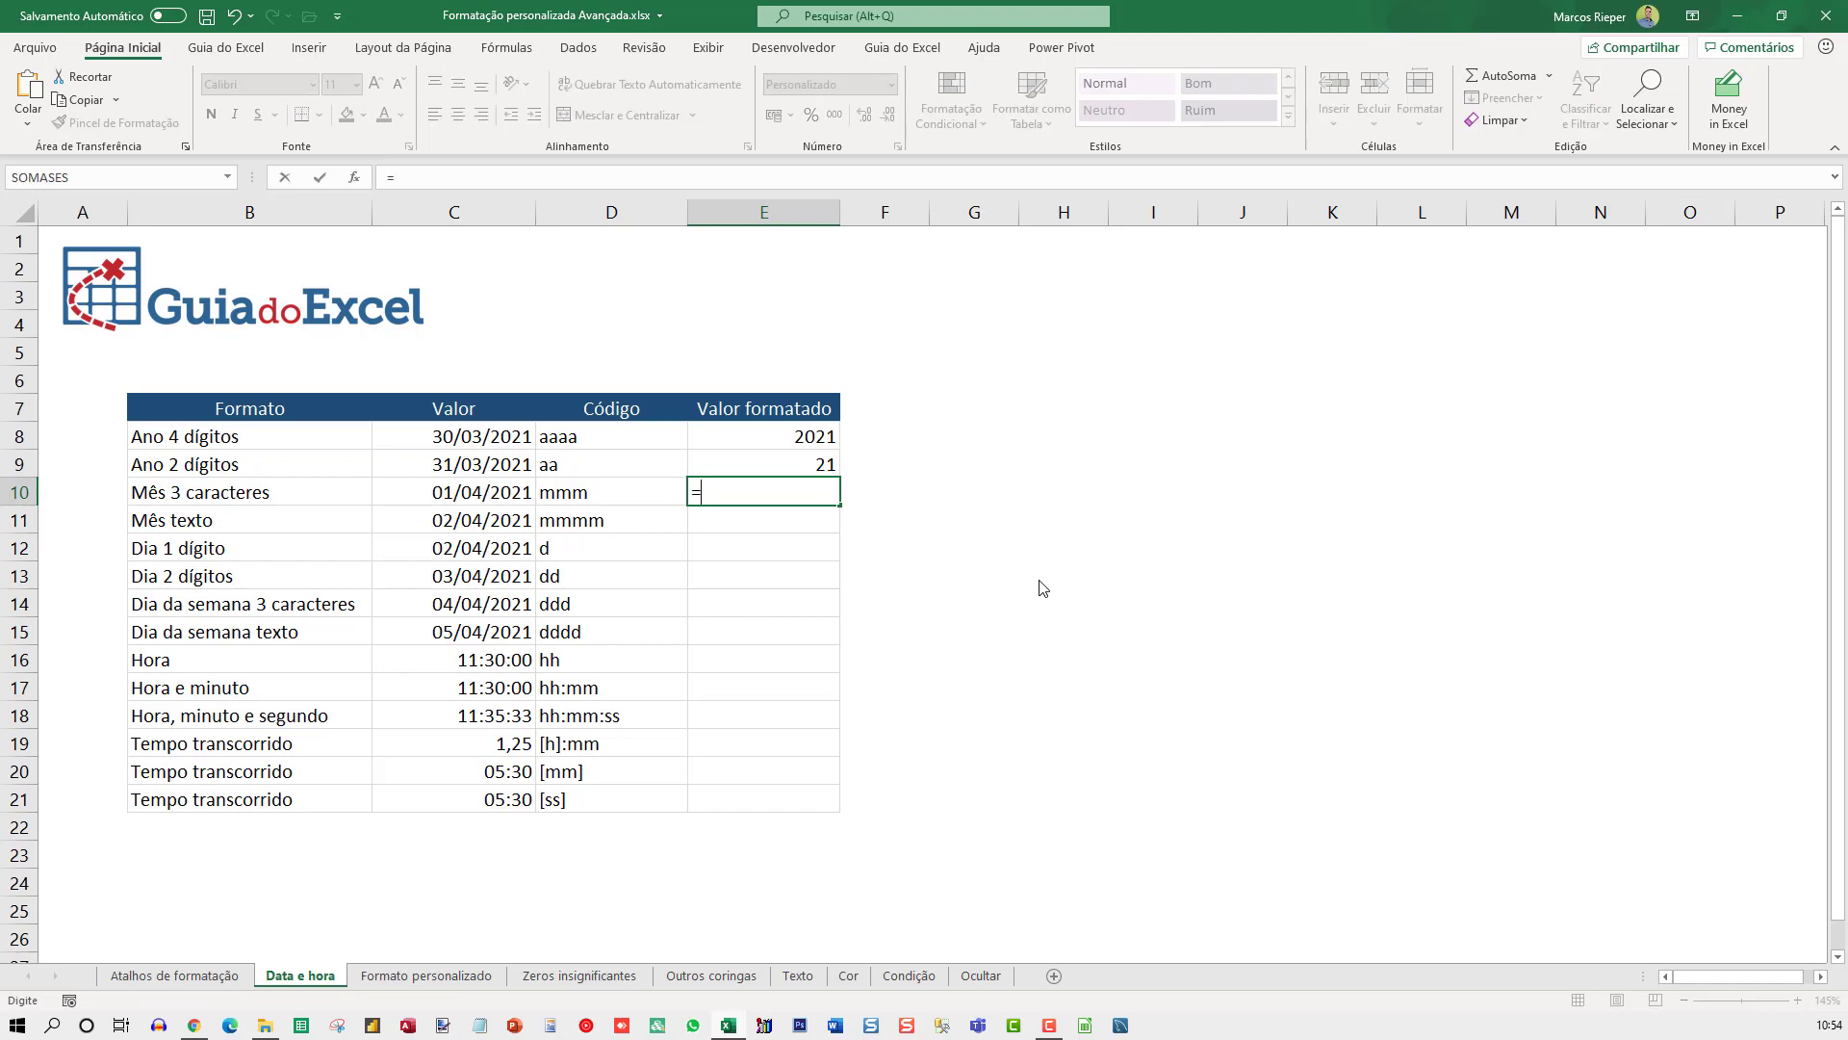
pyautogui.press('Left')
pyautogui.press('Left')
pyautogui.hotkey('ctrl', 'Return')
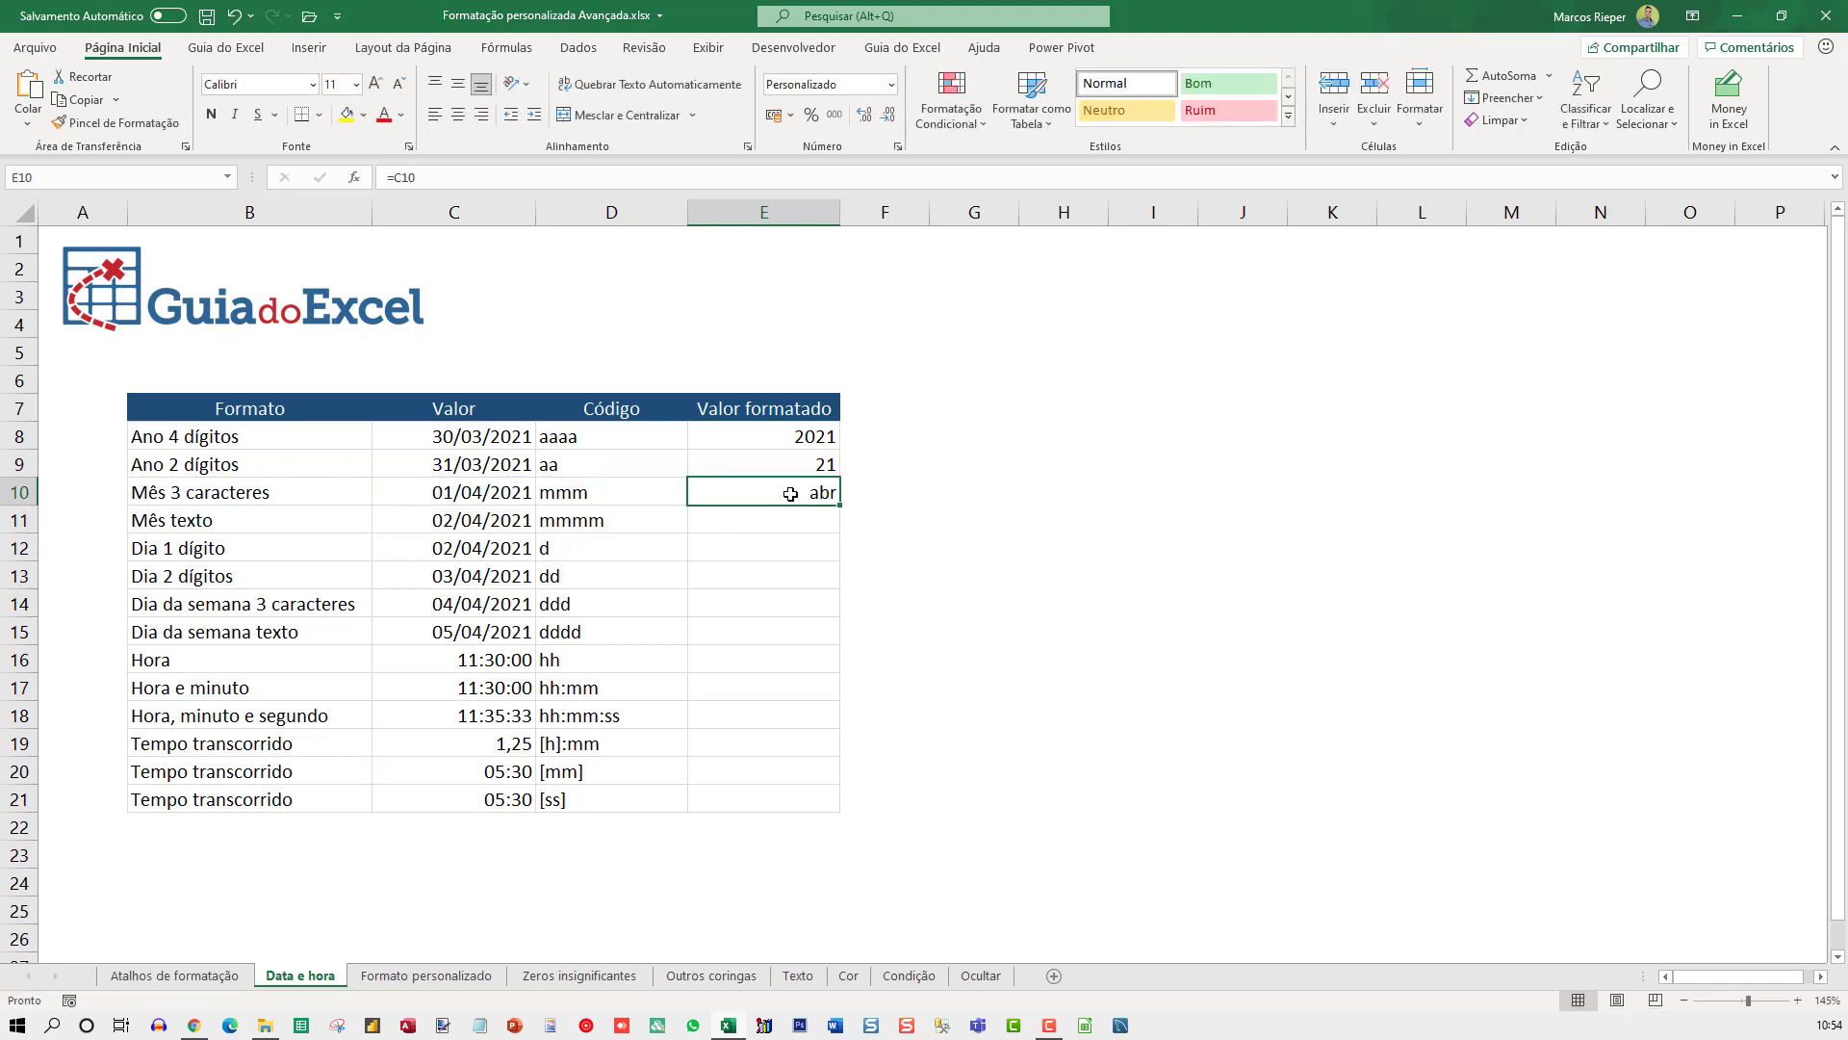
pyautogui.hotkey('ctrl', '1')
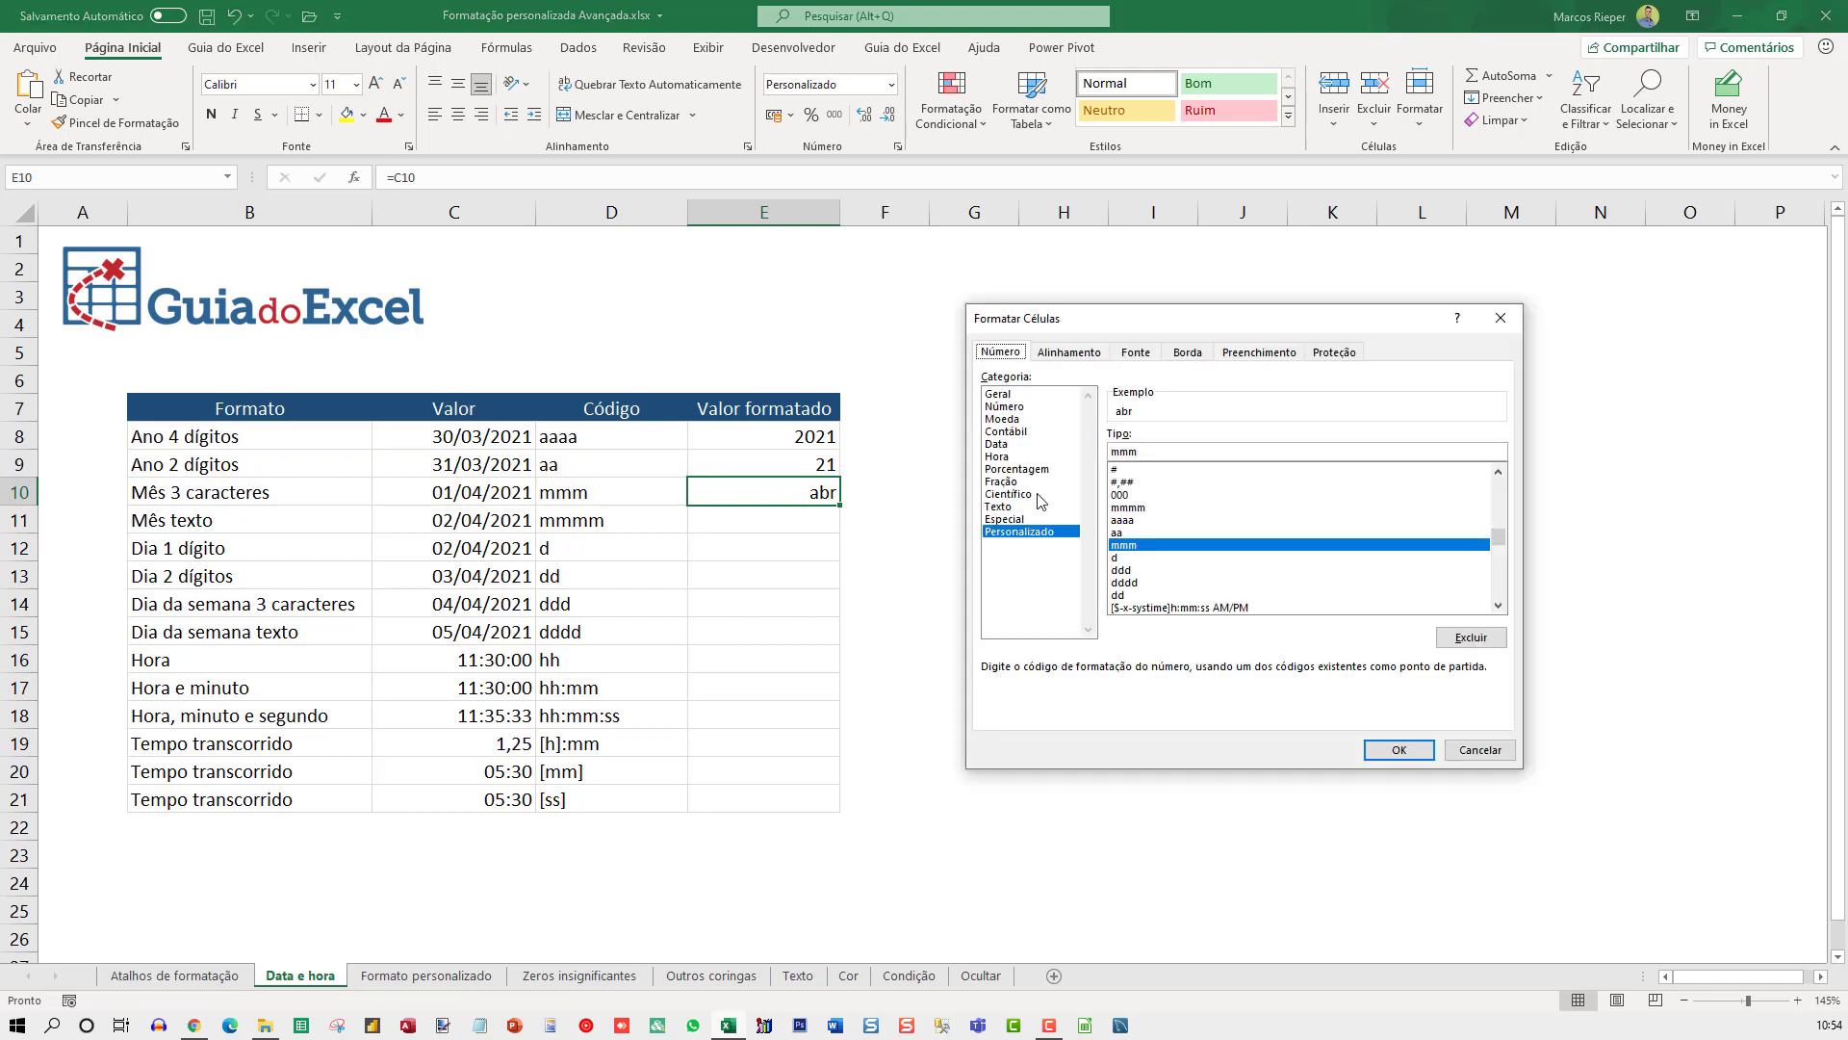
pyautogui.doubleClick(1159, 454)
pyautogui.write('mm')
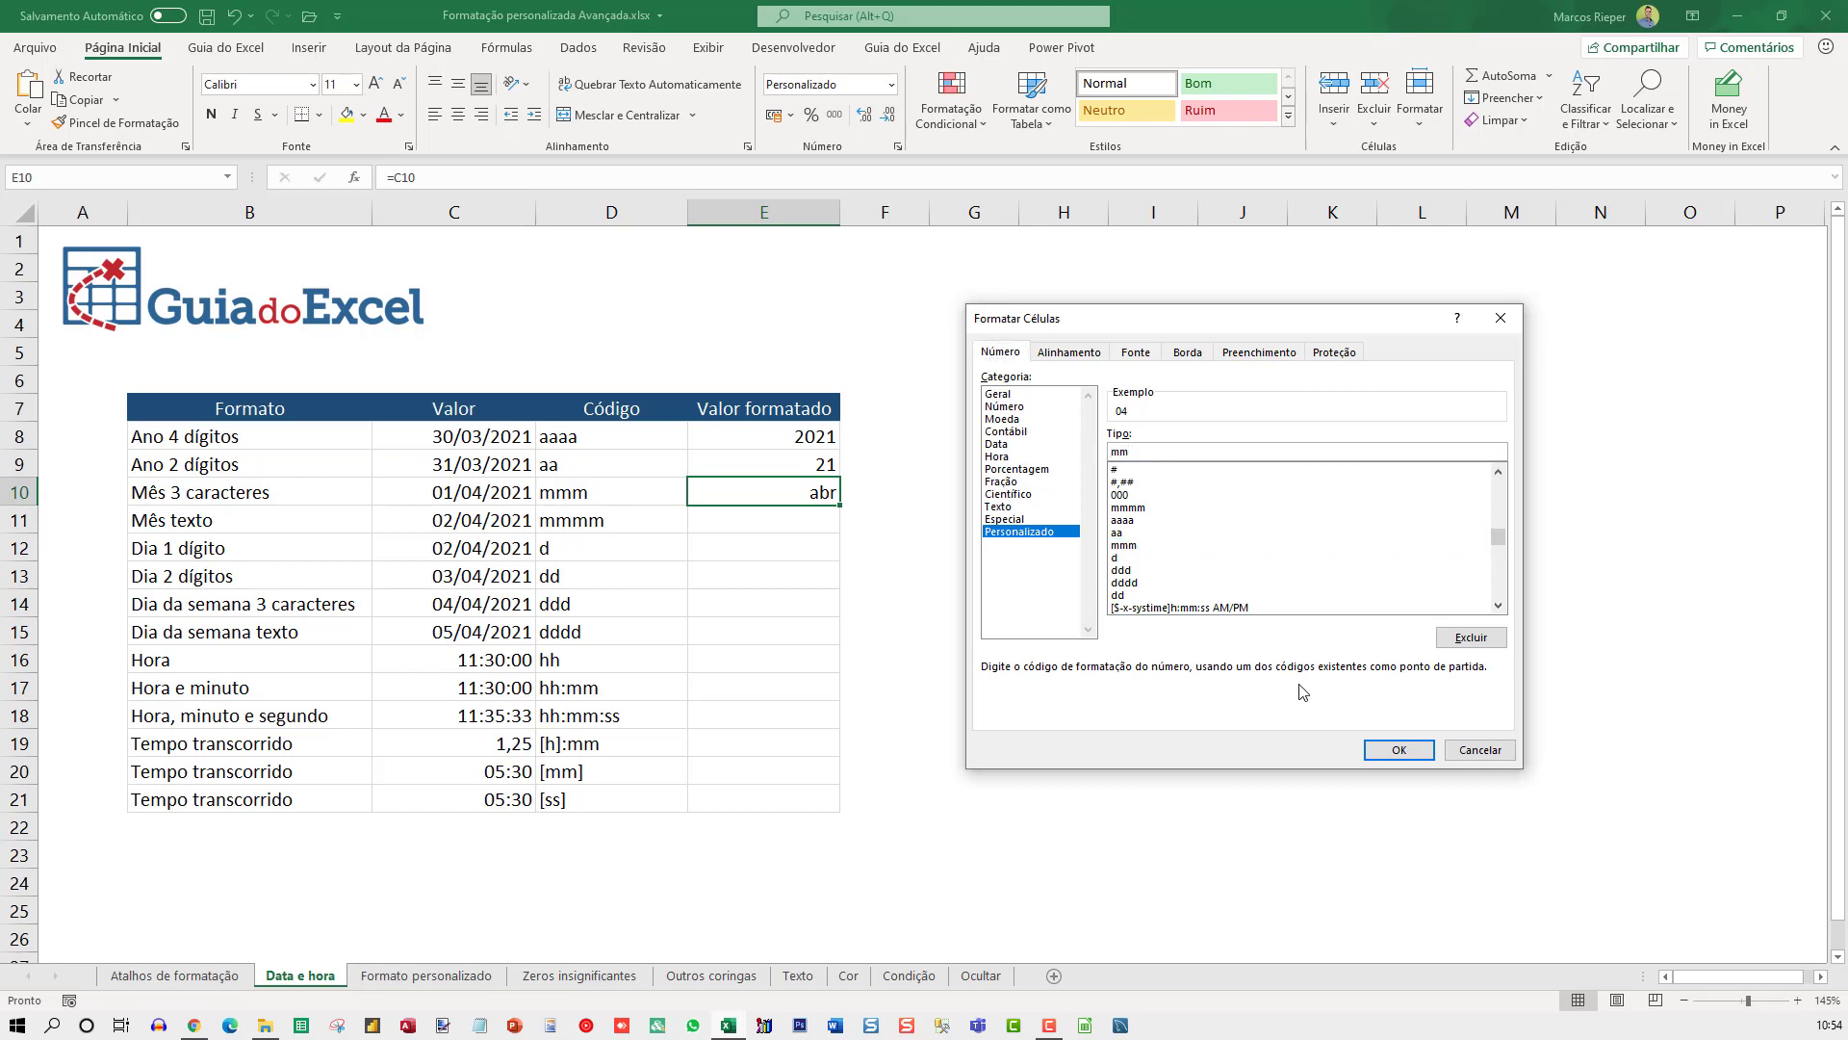
pyautogui.press('BackSpace')
pyautogui.press('Escape')
# Enter =C11 in E11 with the mmmm code and change C11 to 01/12/2021 to show dezembro.
pyautogui.press('Down')
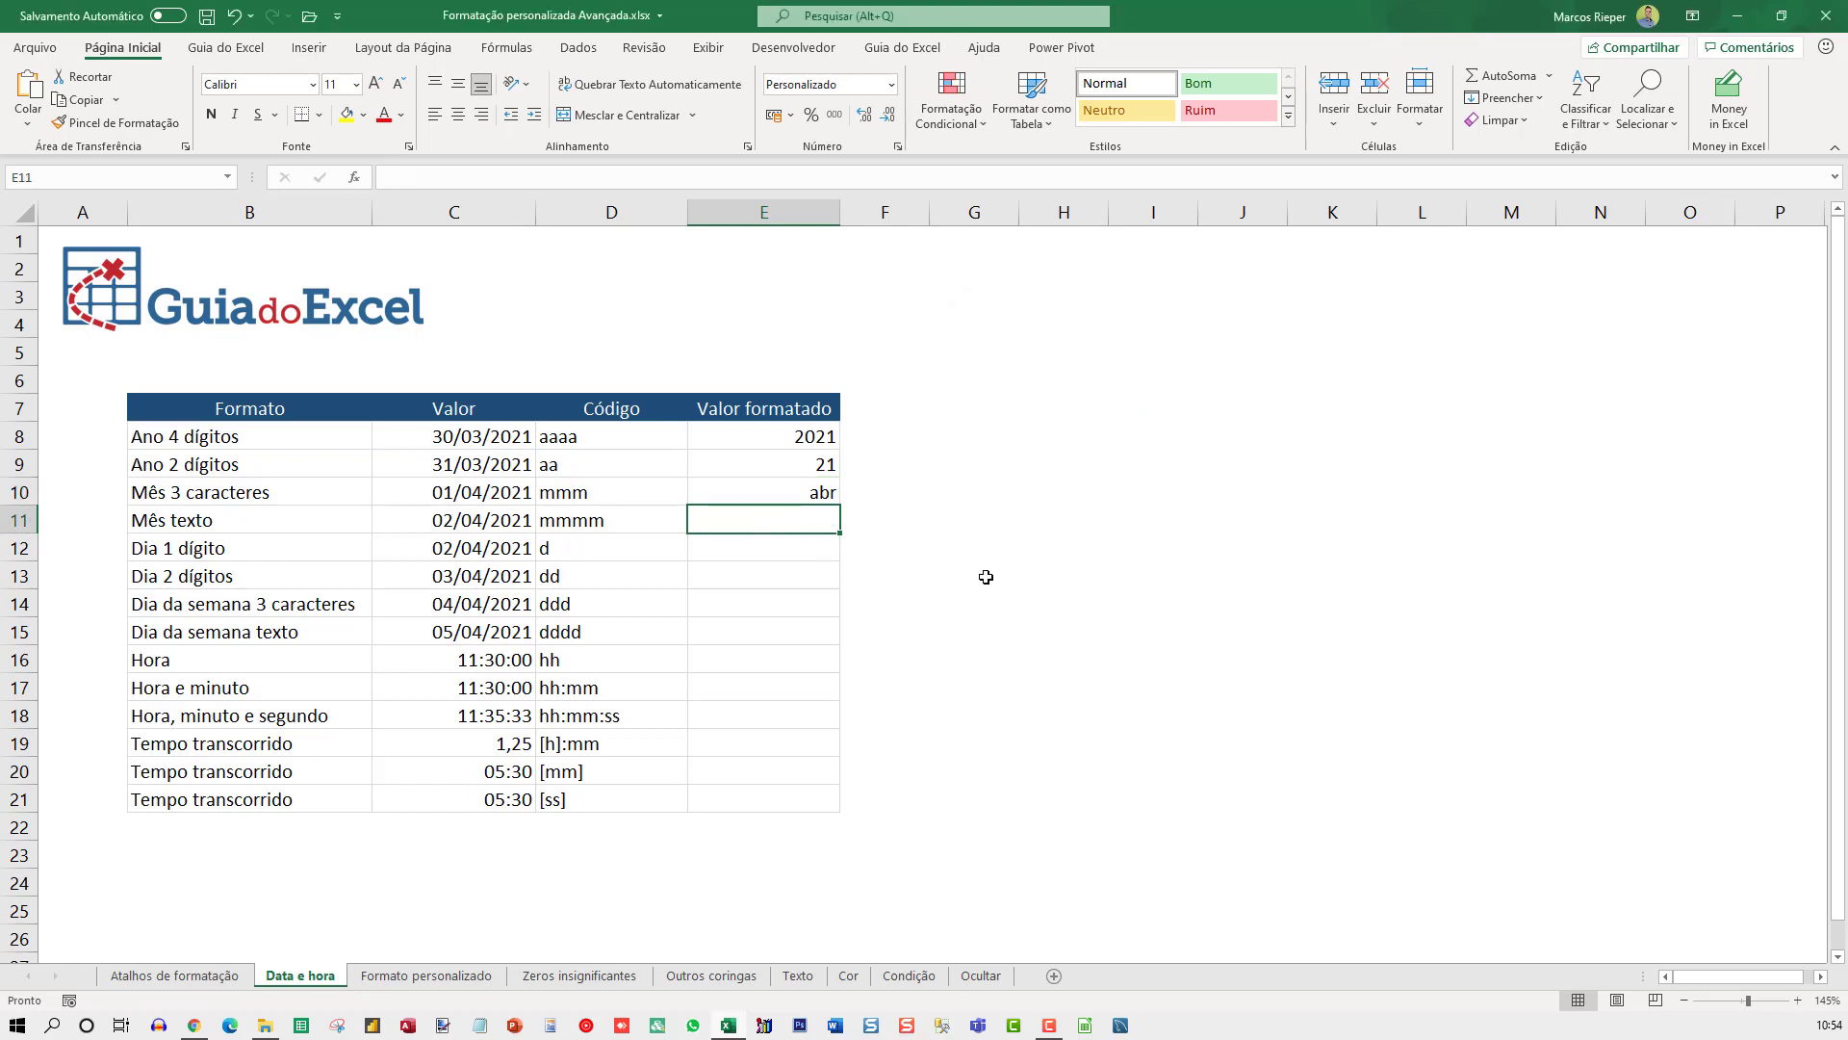
pyautogui.write('=C11')
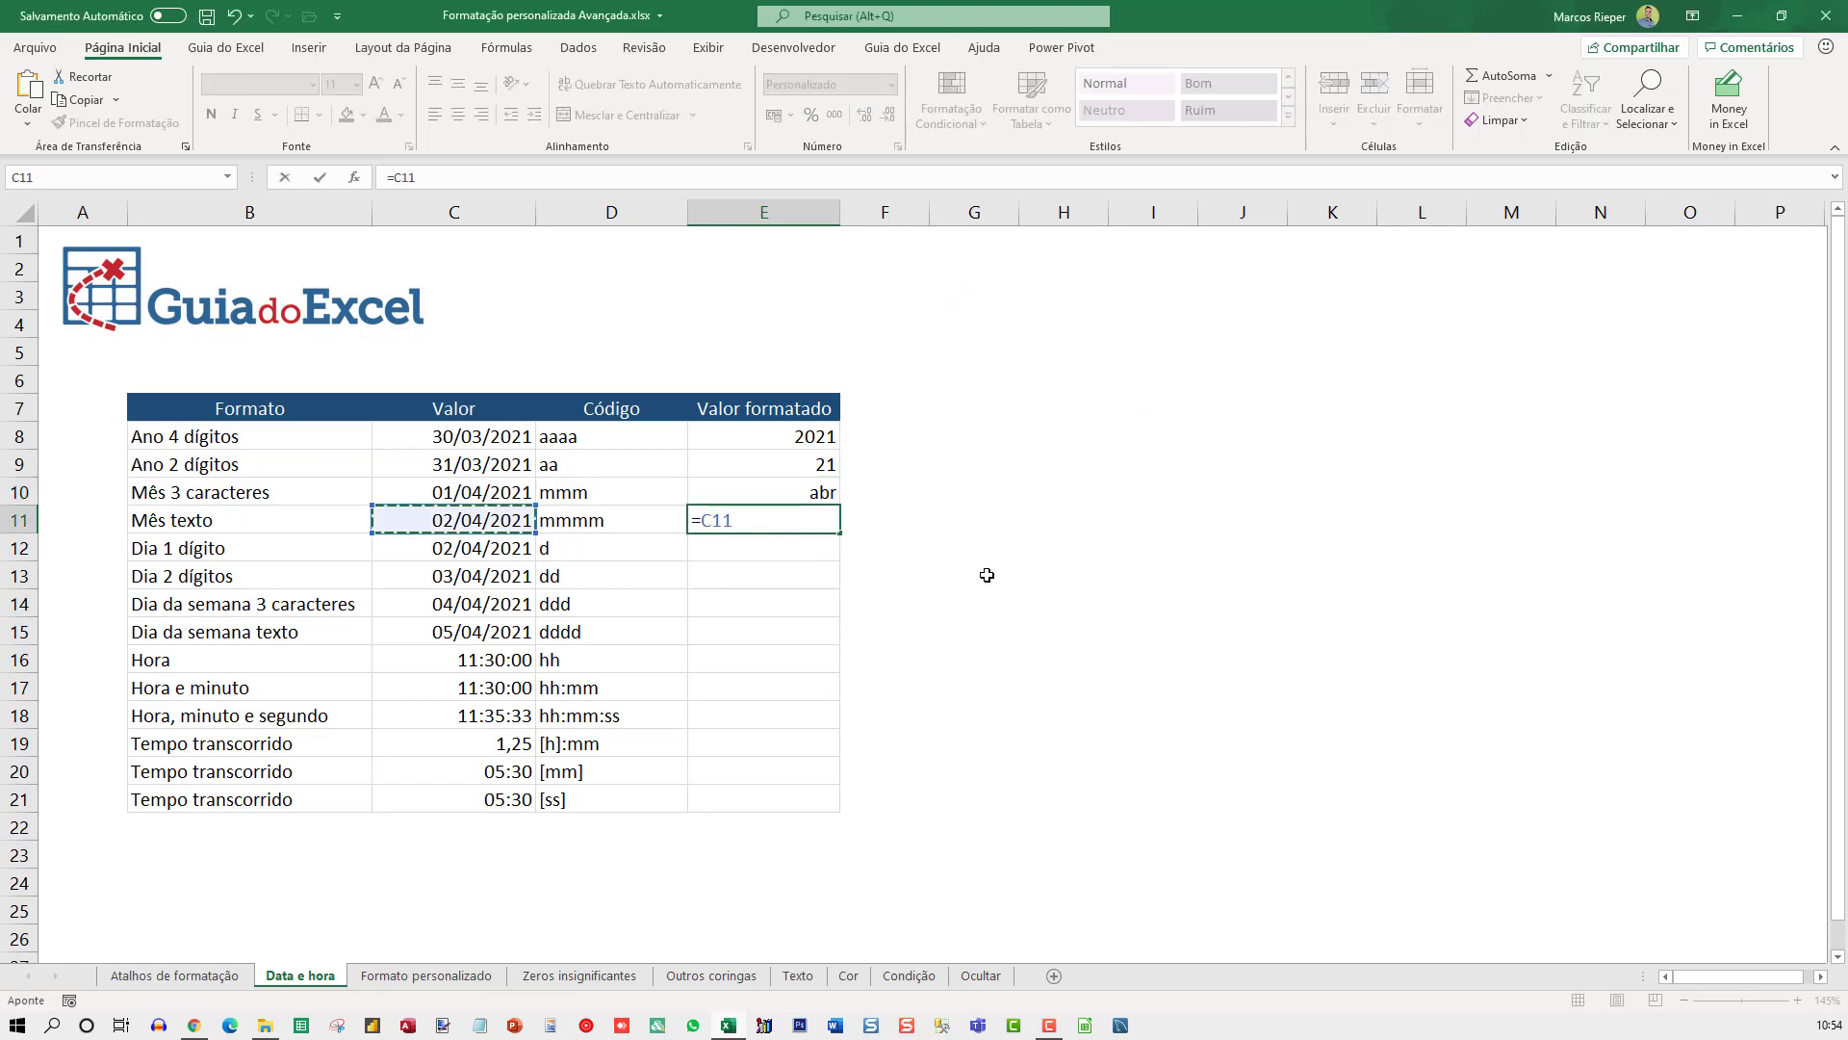
pyautogui.press('Return')
pyautogui.press('Up')
pyautogui.hotkey('ctrl', '1')
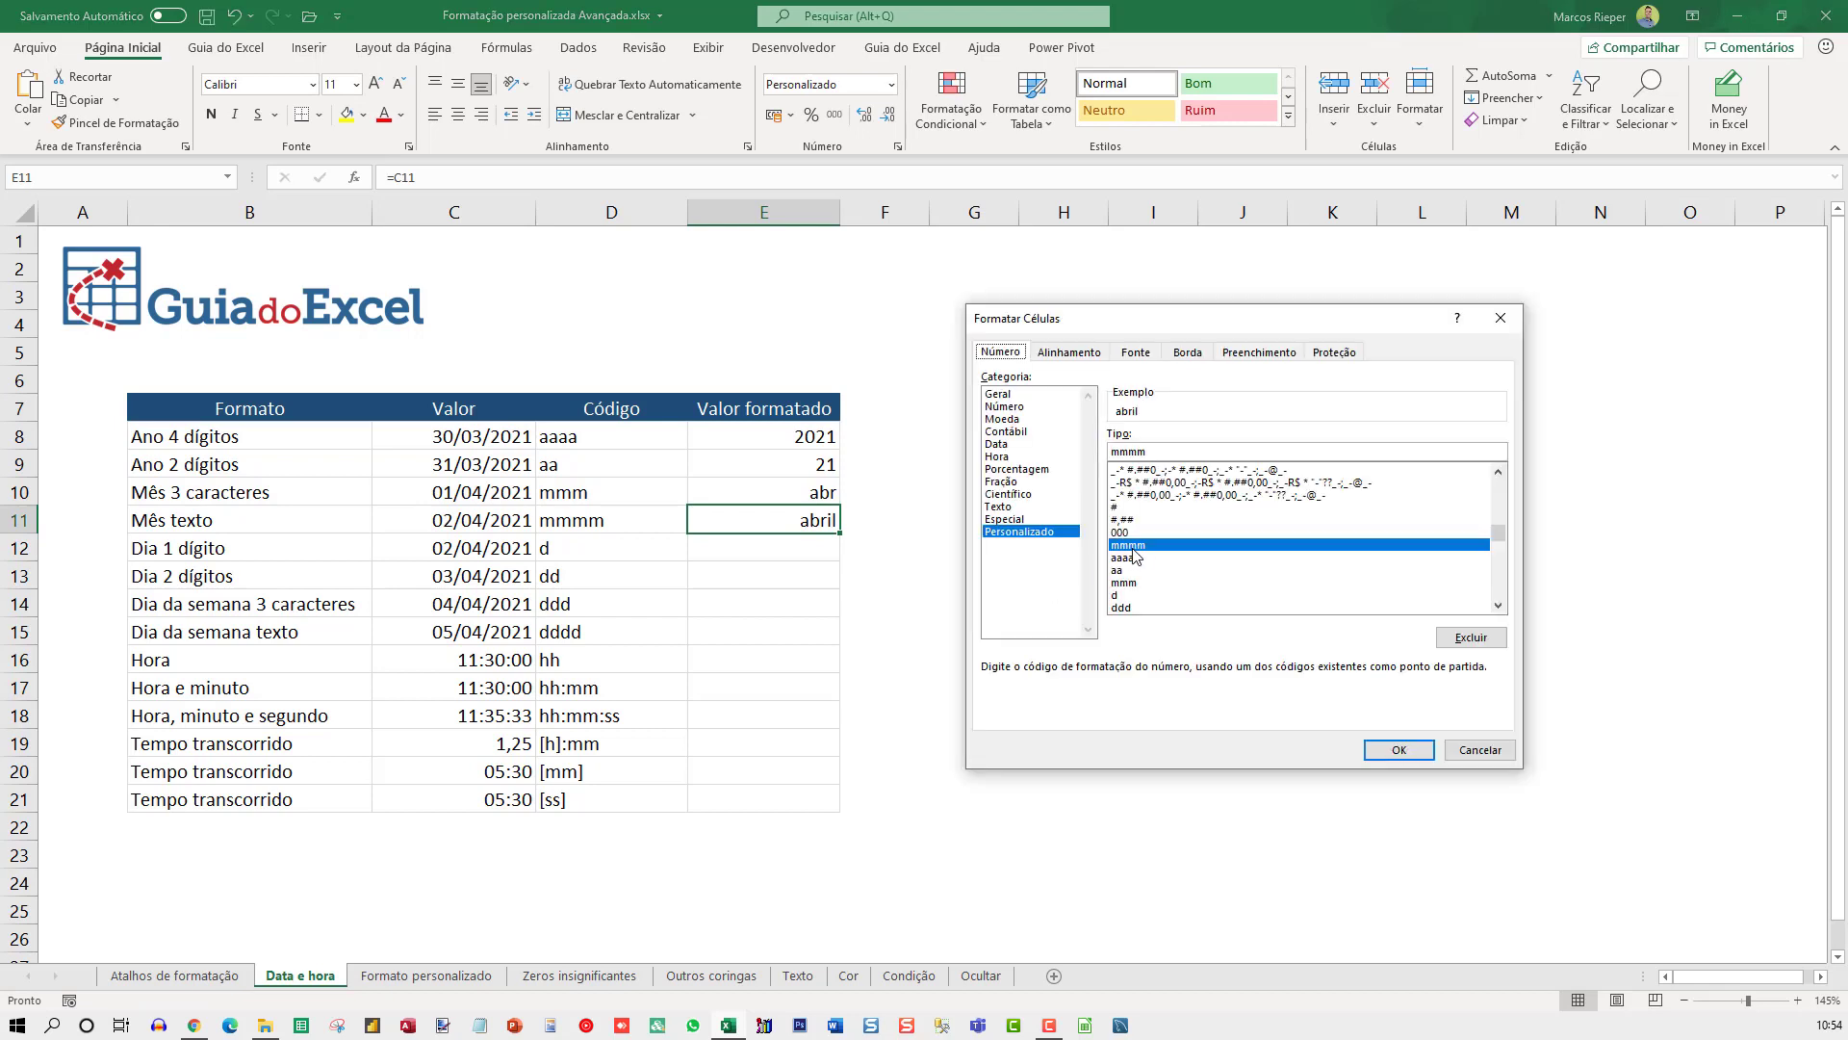
pyautogui.click(1121, 452)
pyautogui.press('Return')
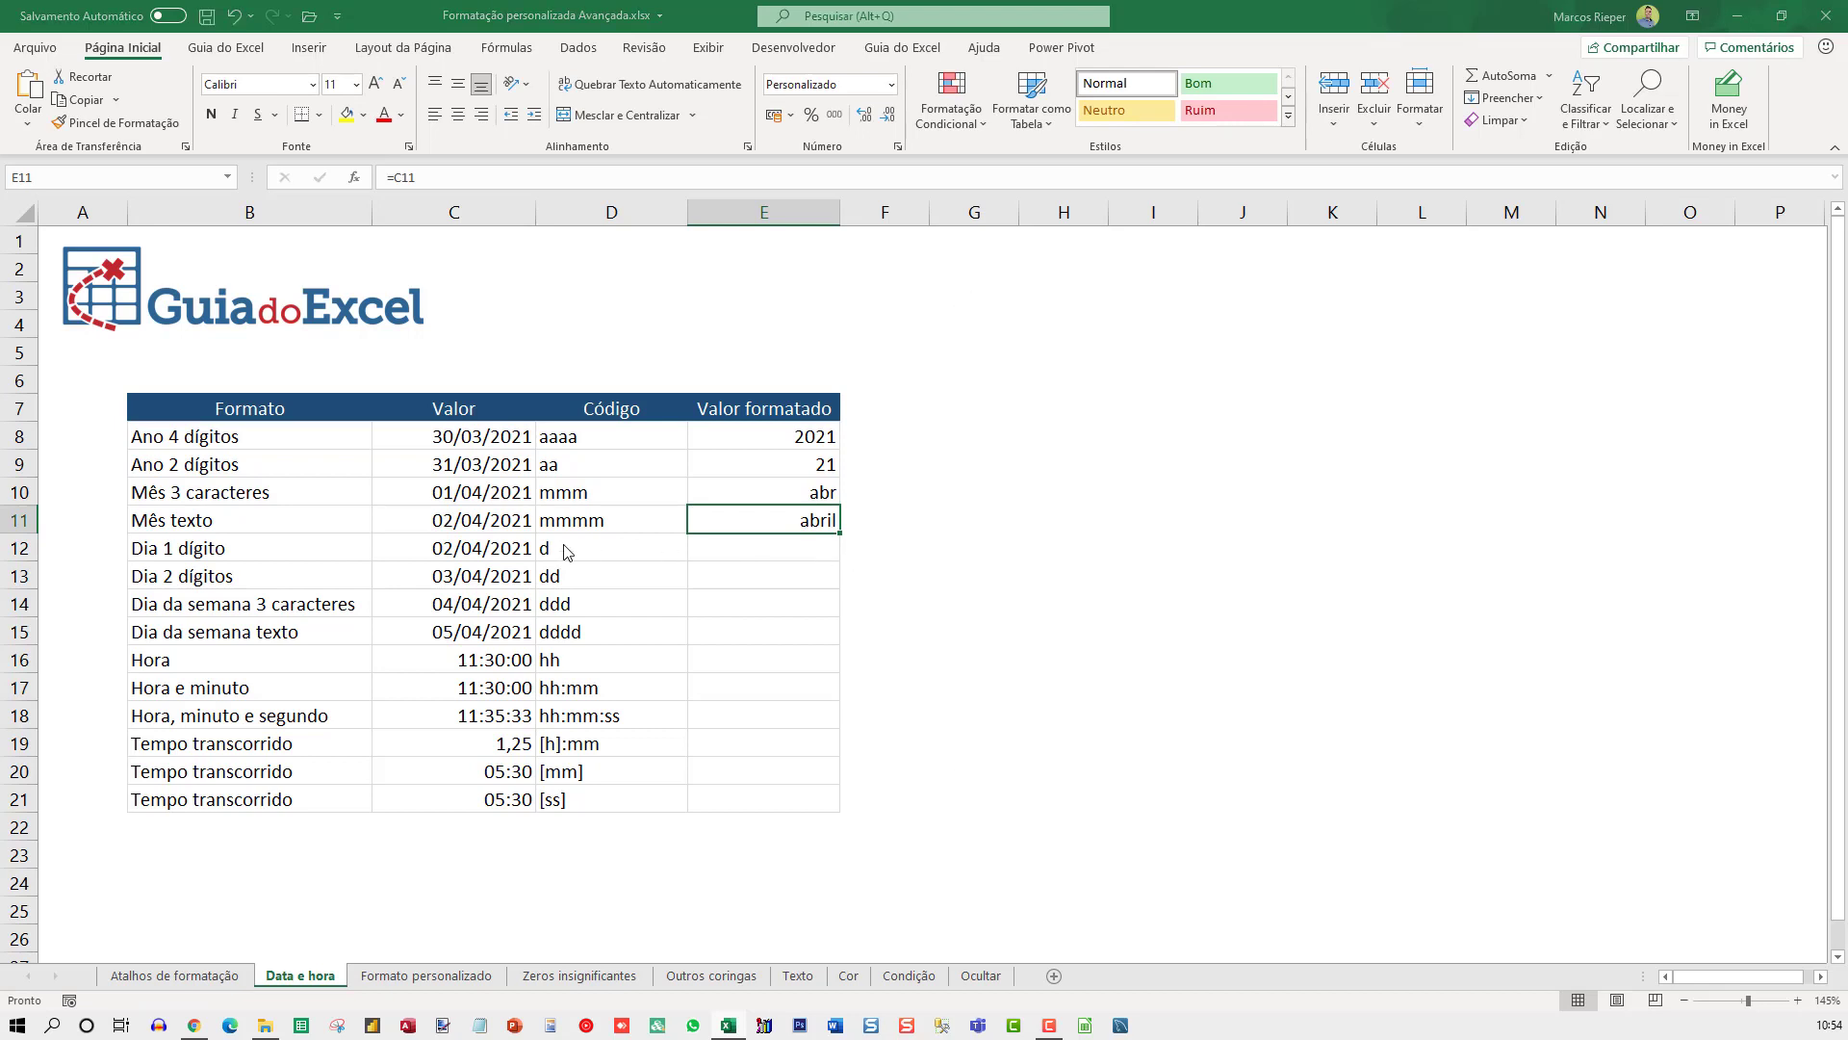
pyautogui.click(510, 525)
pyautogui.write('1/12')
pyautogui.press('Return')
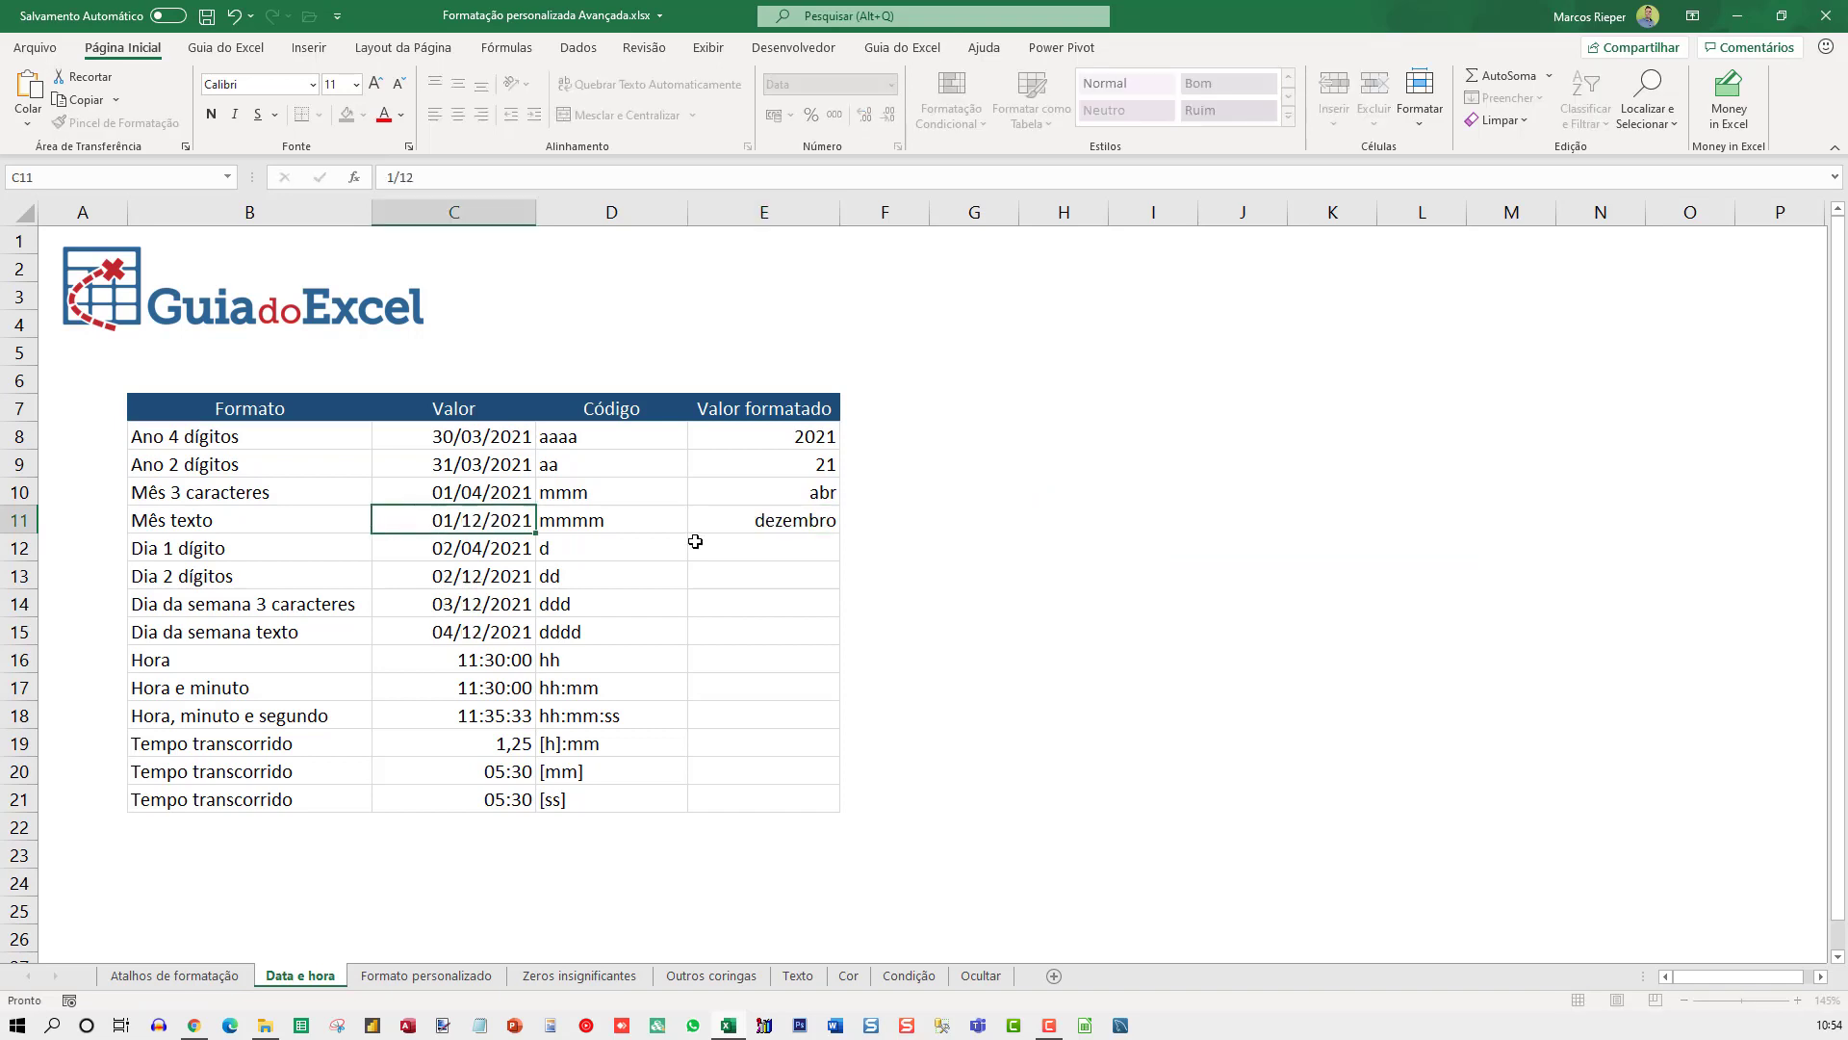
# Reference C12 and C13 in E12 and E13 to show 2 and 02, checking the dd code.
pyautogui.click(775, 545)
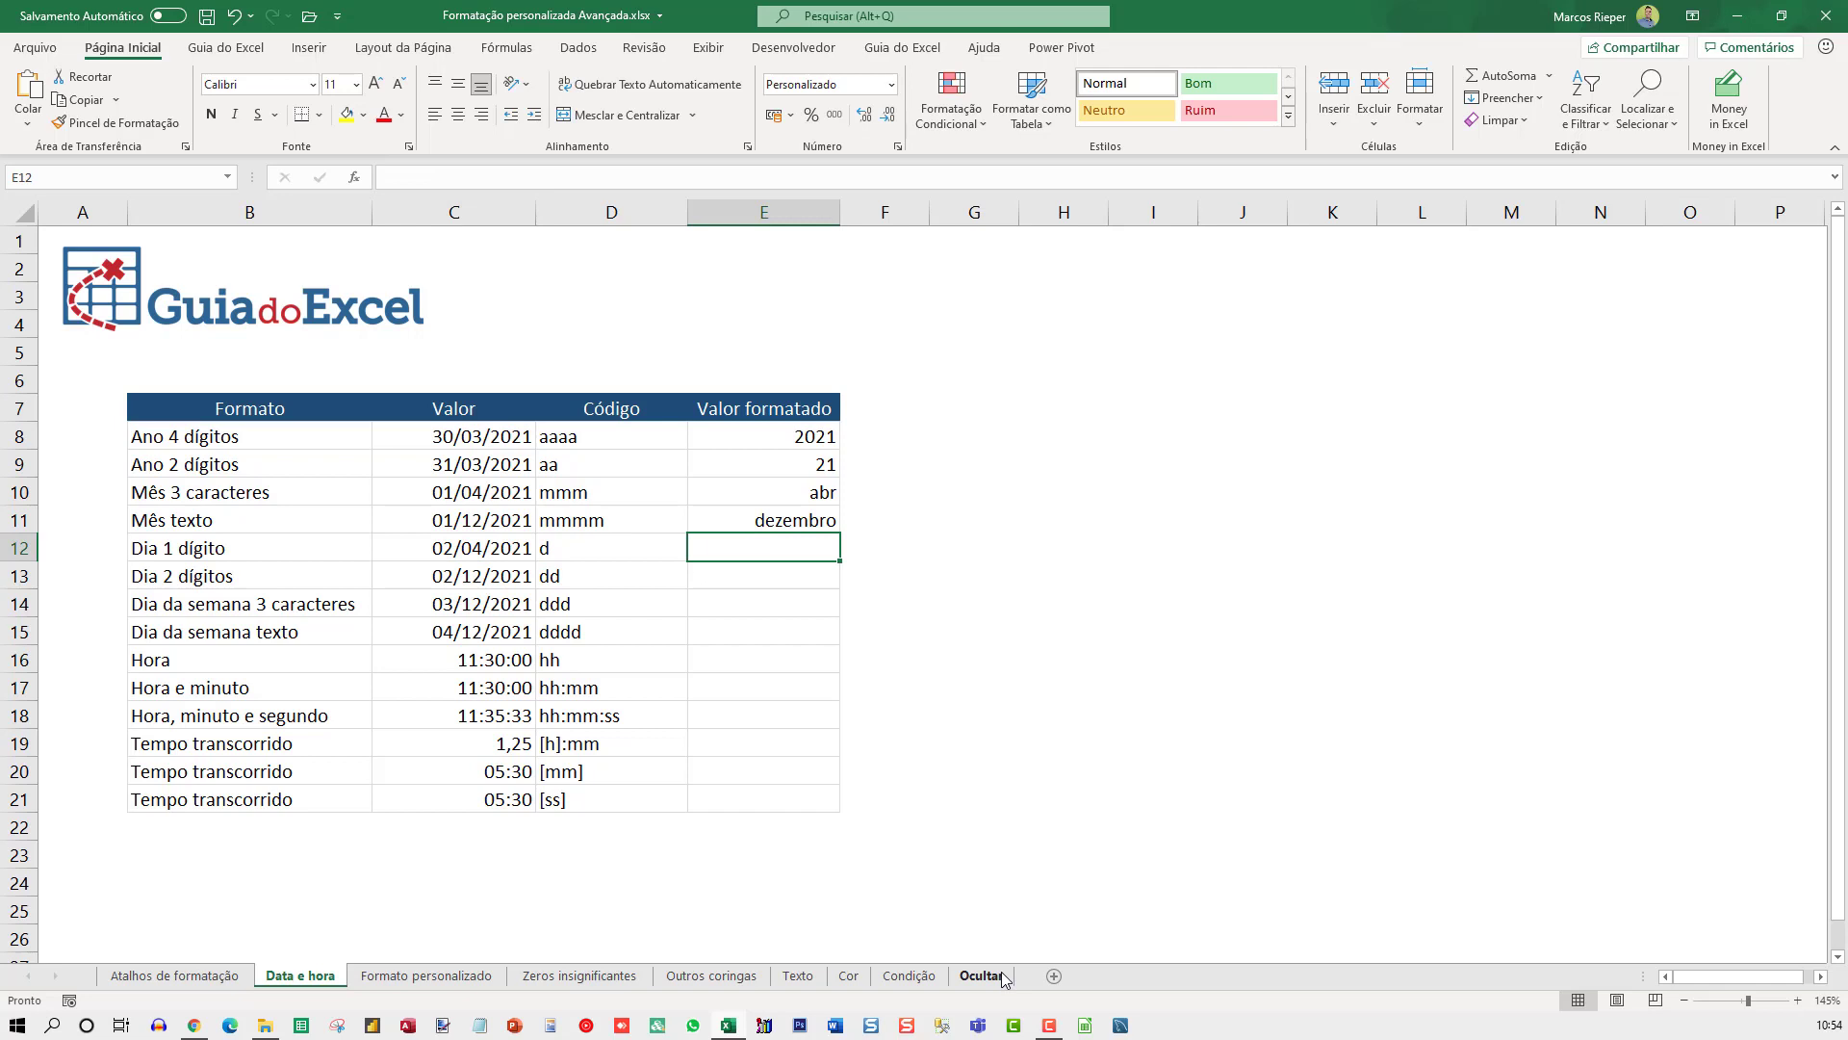
pyautogui.write('=')
pyautogui.press('Left')
pyautogui.press('Left')
pyautogui.hotkey('ctrl', 'Return')
pyautogui.press('Down')
pyautogui.write('=')
pyautogui.press('Left')
pyautogui.press('Left')
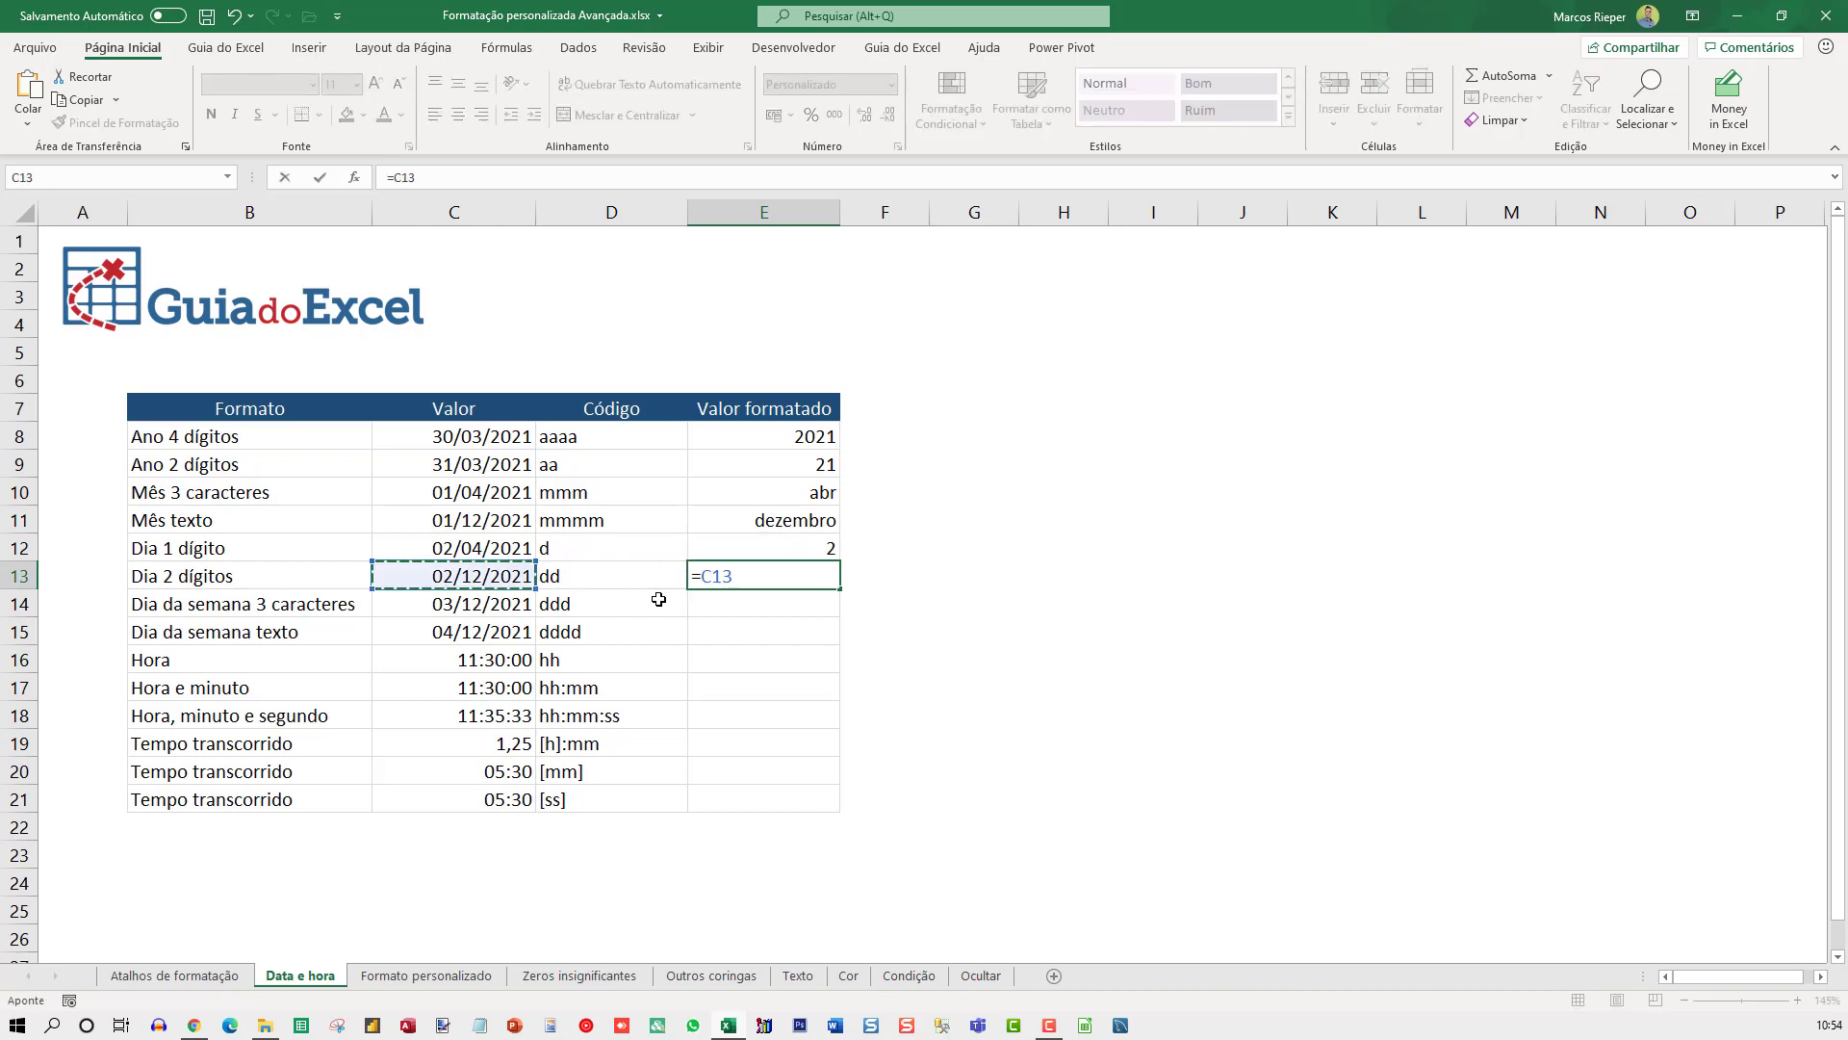
pyautogui.hotkey('ctrl', 'Return')
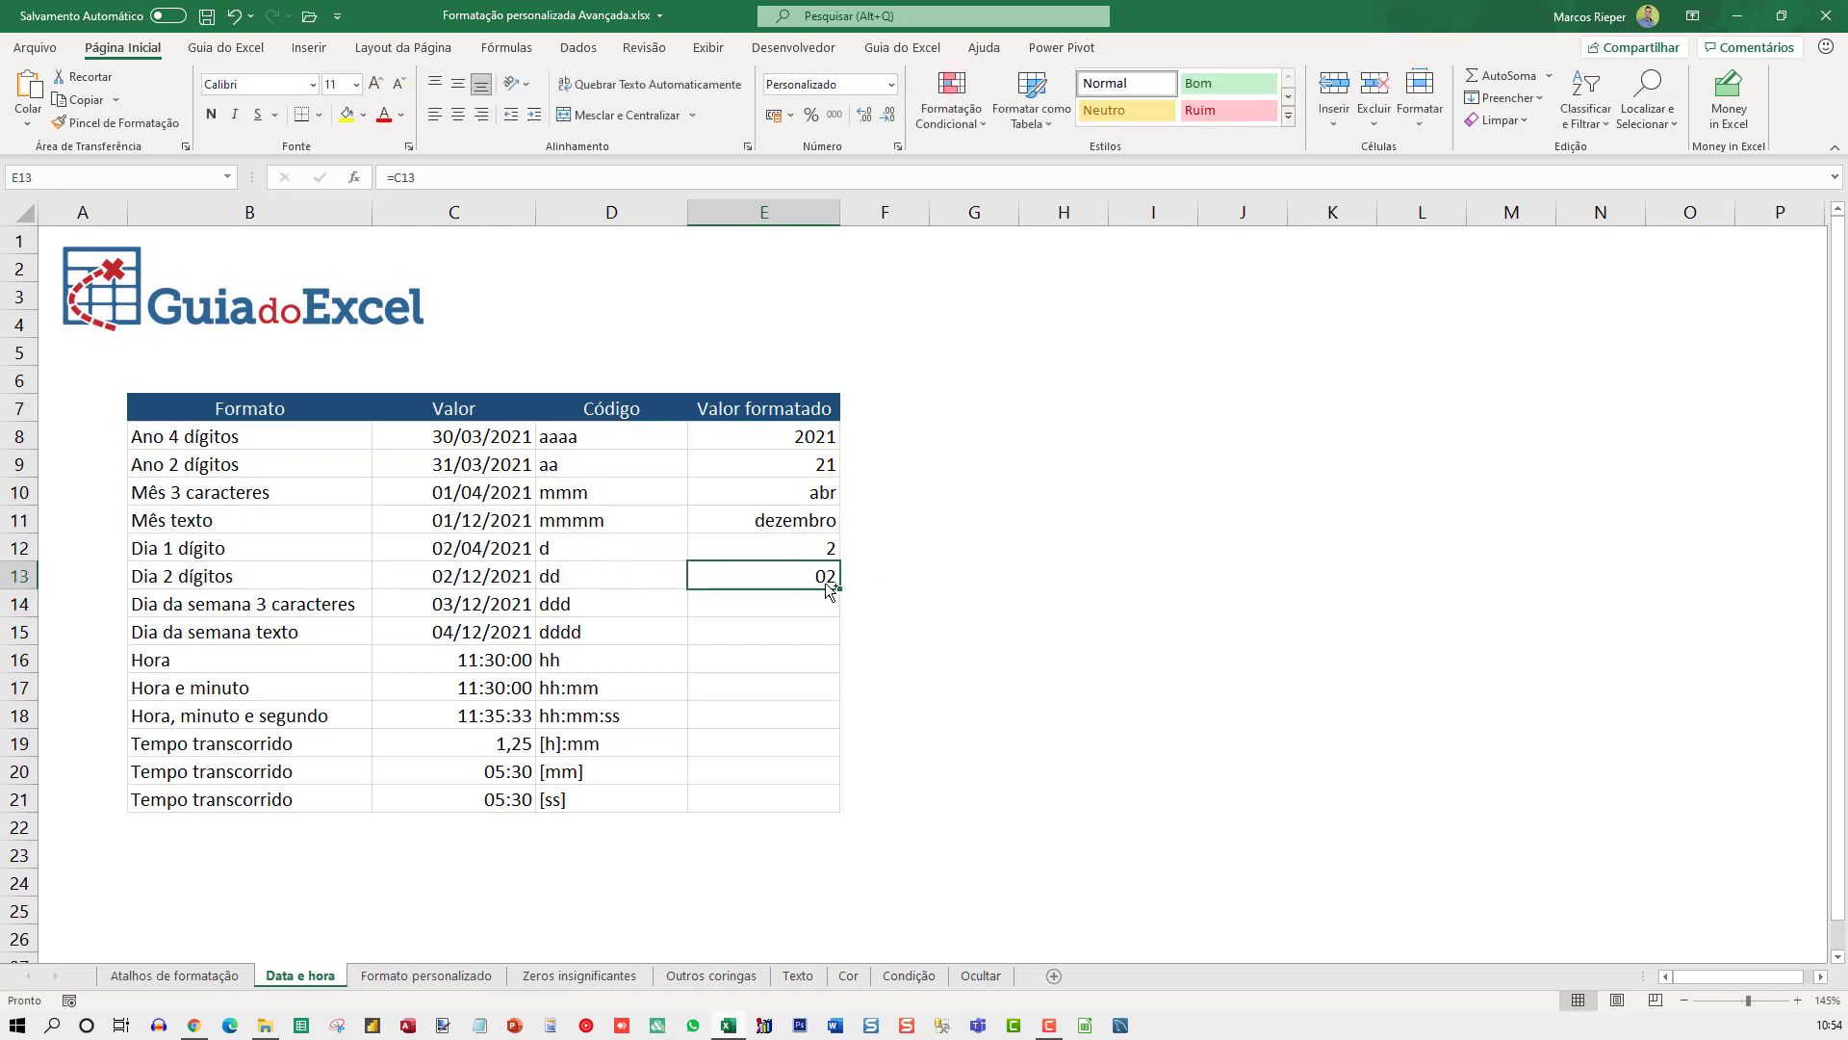
pyautogui.hotkey('ctrl', '1')
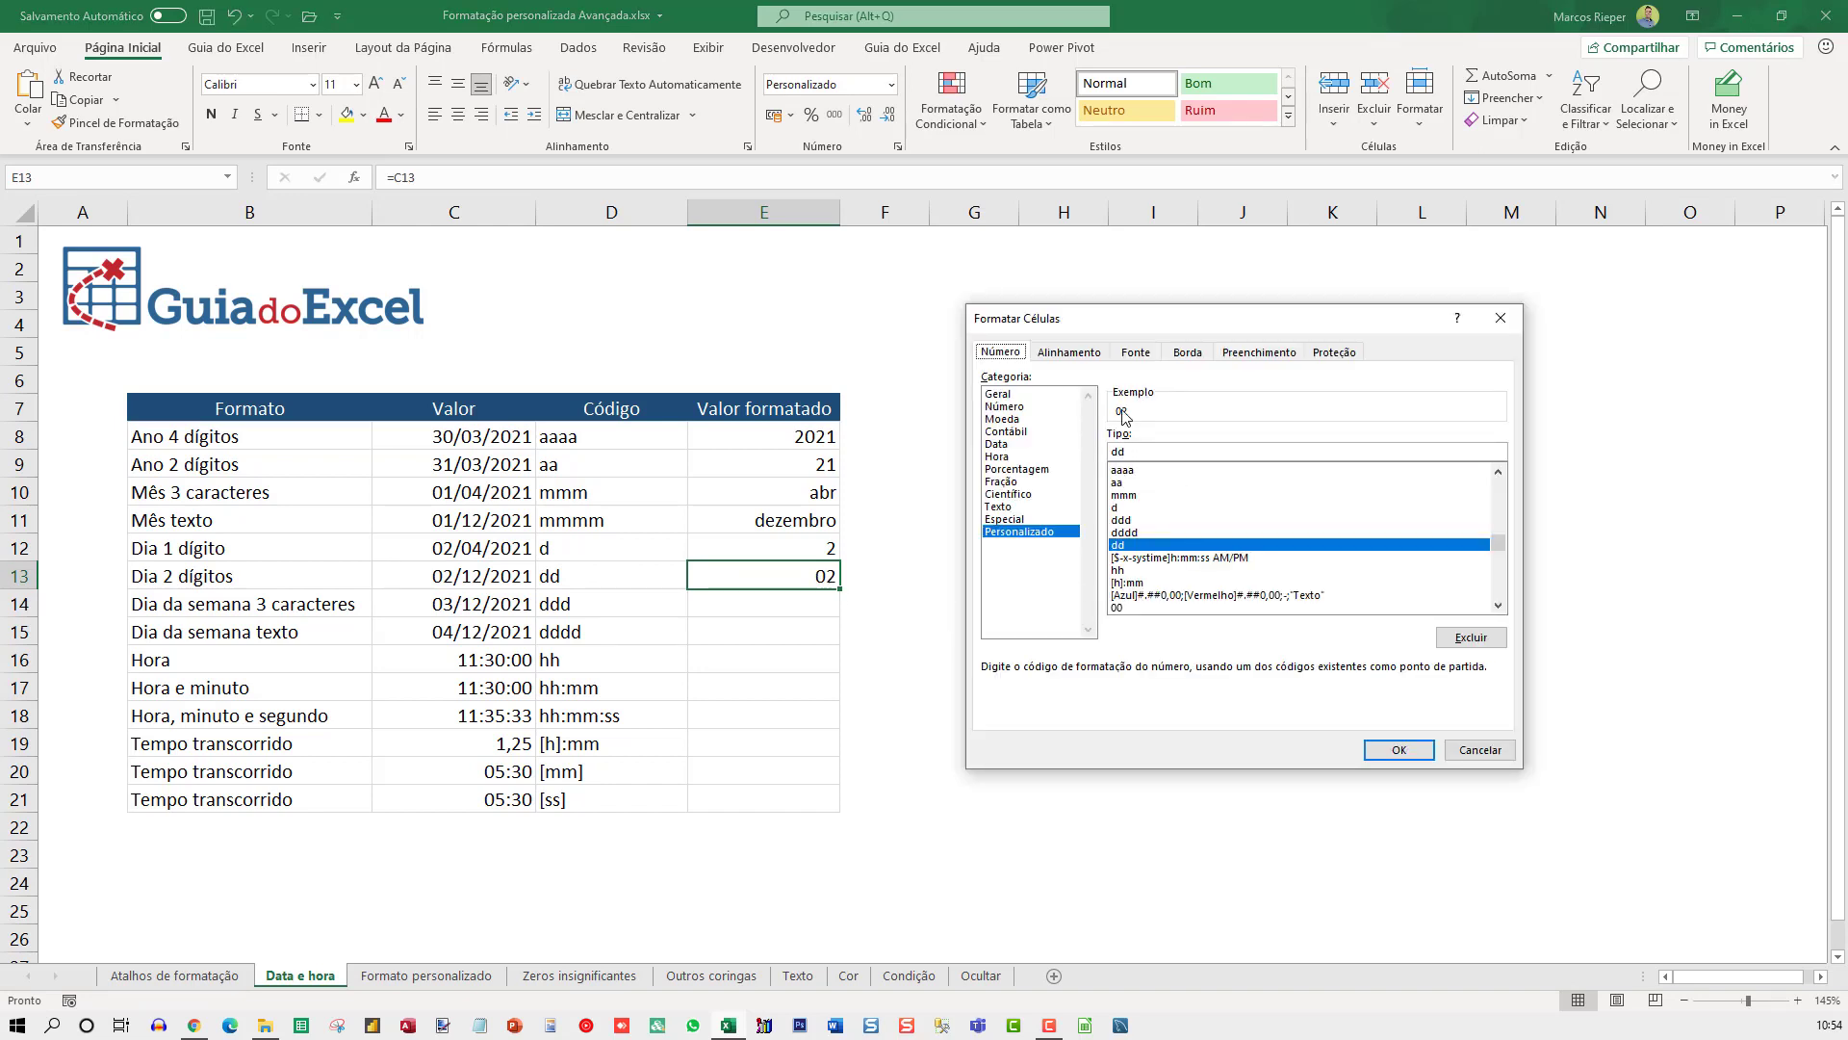
pyautogui.press('Return')
pyautogui.press('Return')
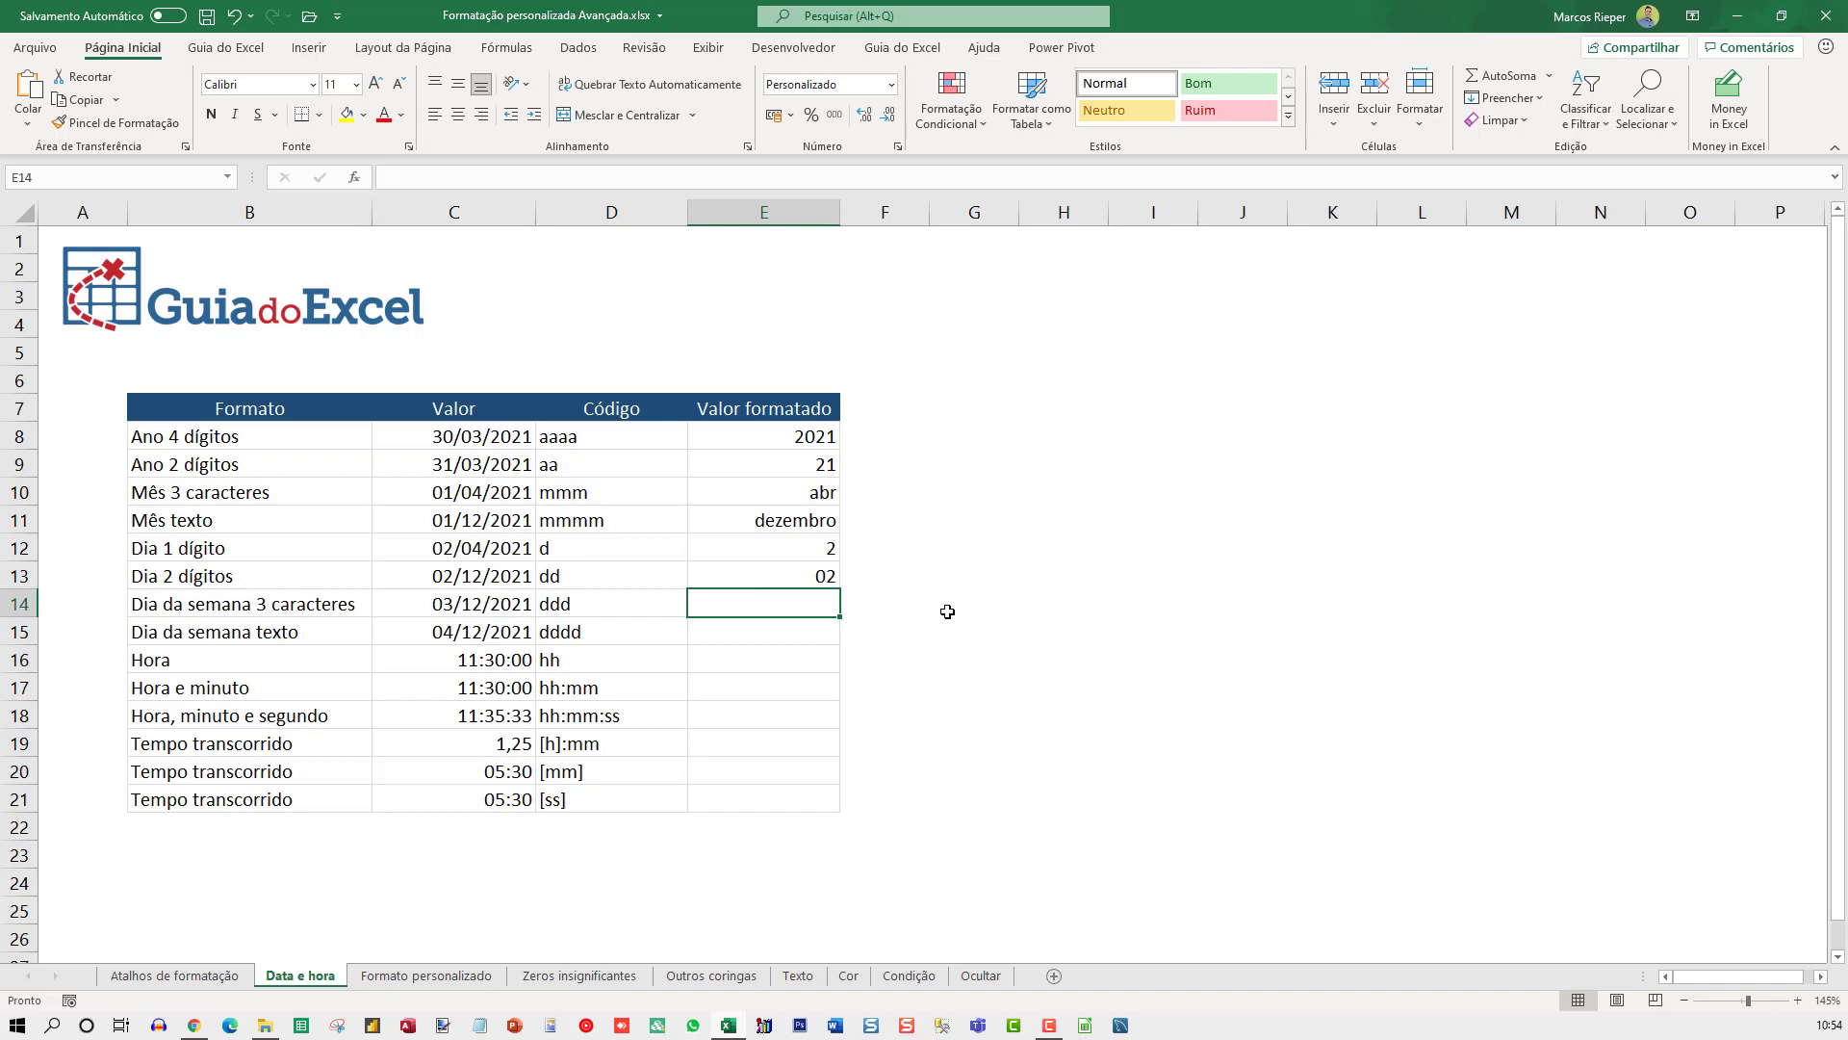
# Enter =TEXTO(C14;D14) for the ddd weekday row and keep its ddd format.
pyautogui.write('=TEXTO(C14;D14)')
pyautogui.hotkey('ctrl', 'Return')
pyautogui.hotkey('ctrl', '1')
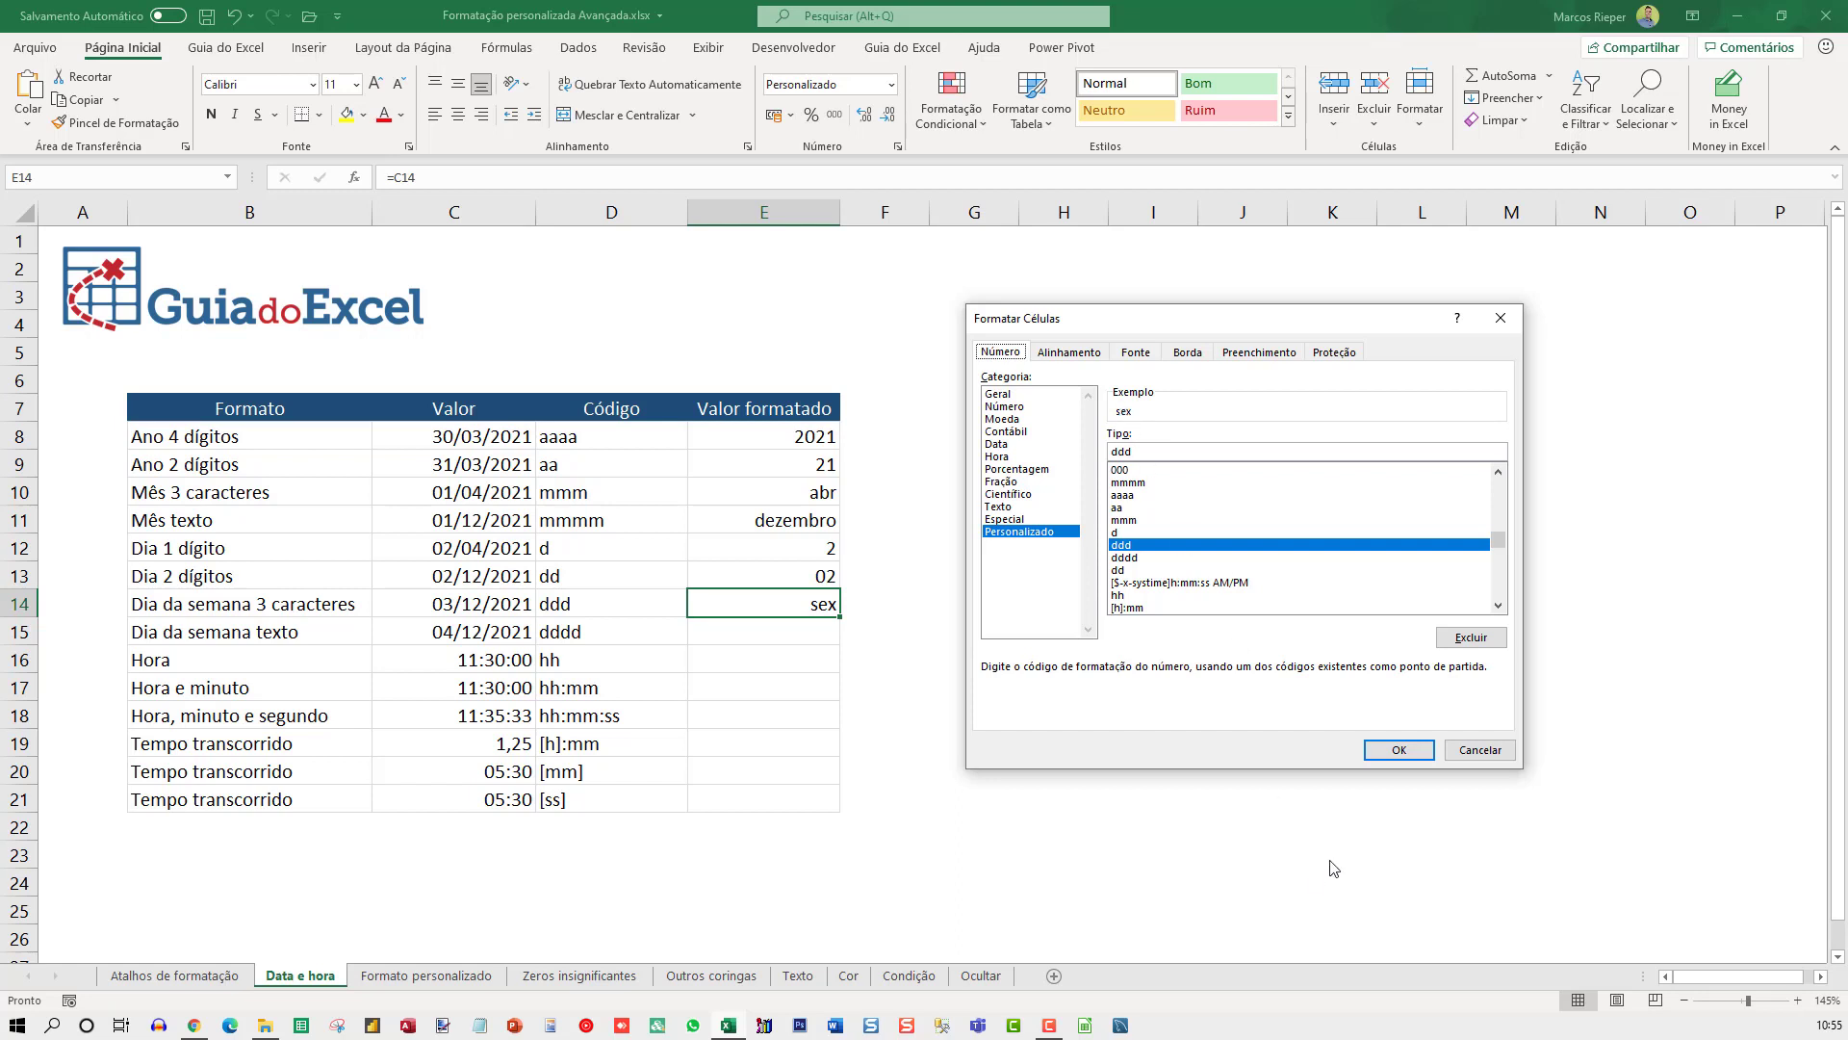
pyautogui.press('Return')
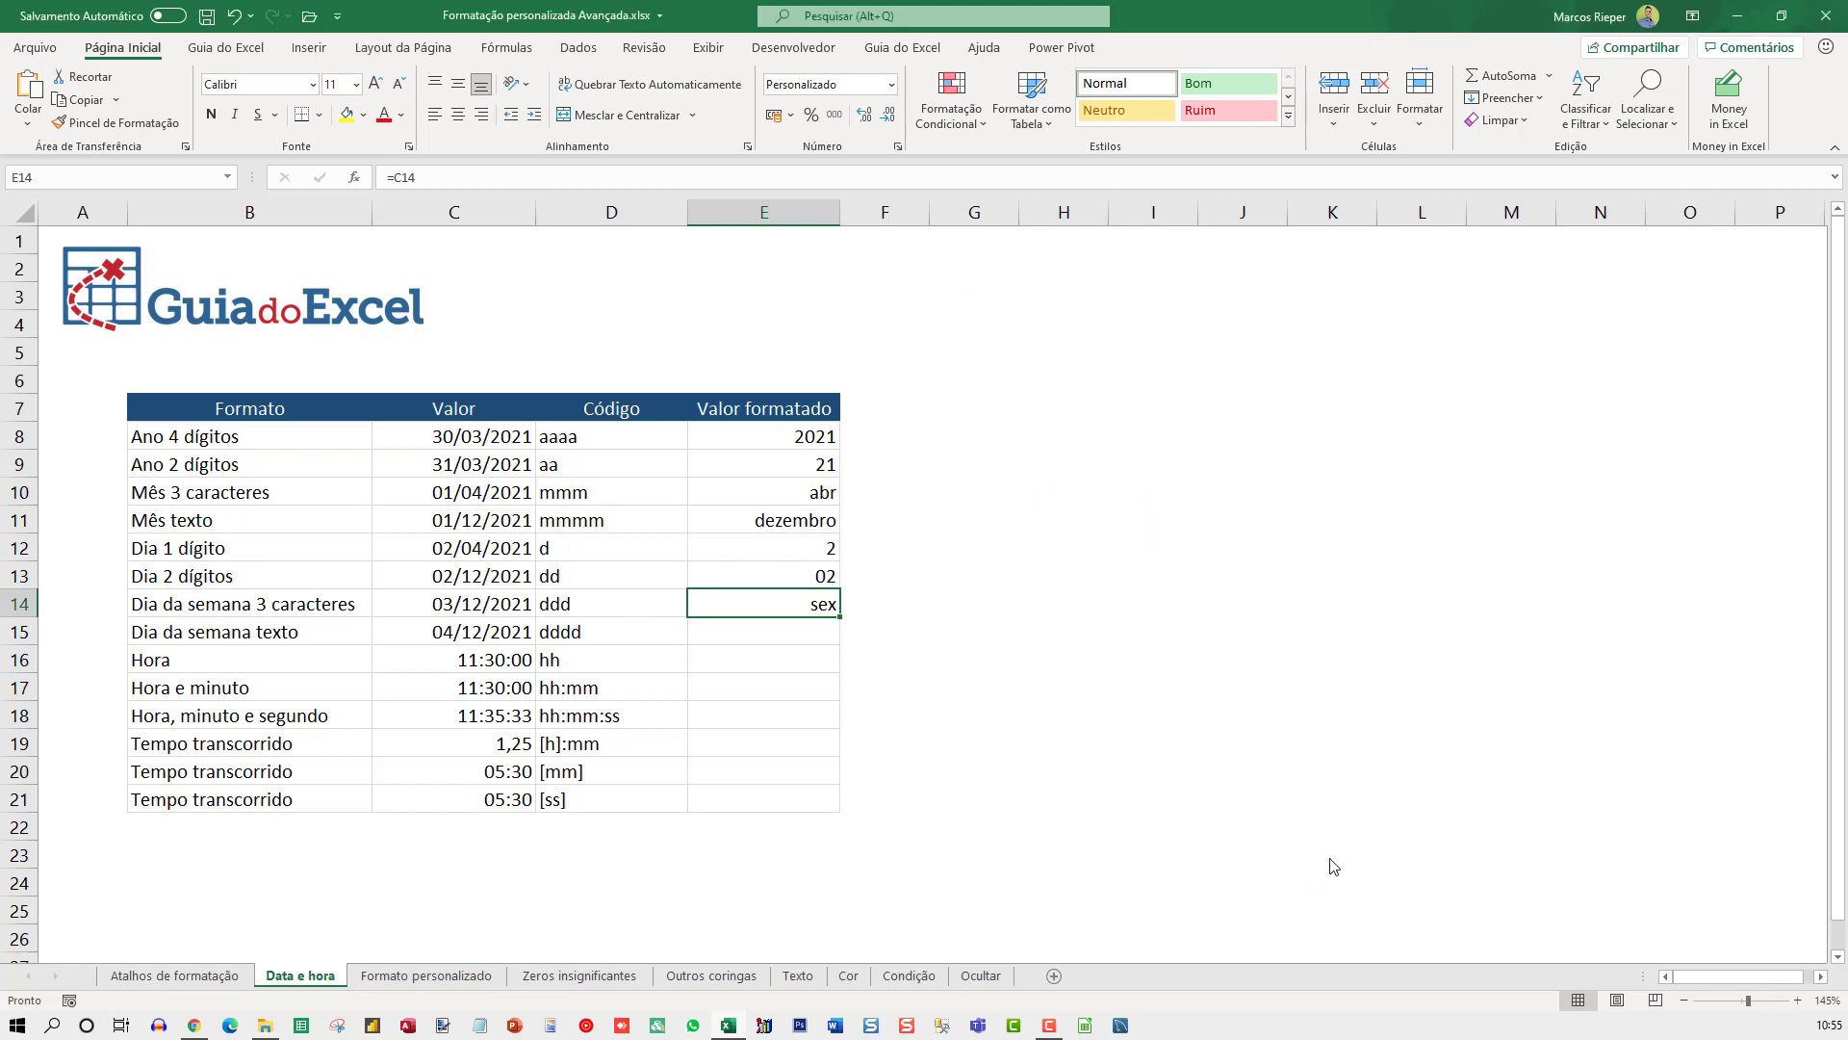
# Link E15 to C15 and give it the dddd full-weekday custom format.
pyautogui.press('Return')
pyautogui.press('Left')
pyautogui.press('Left')
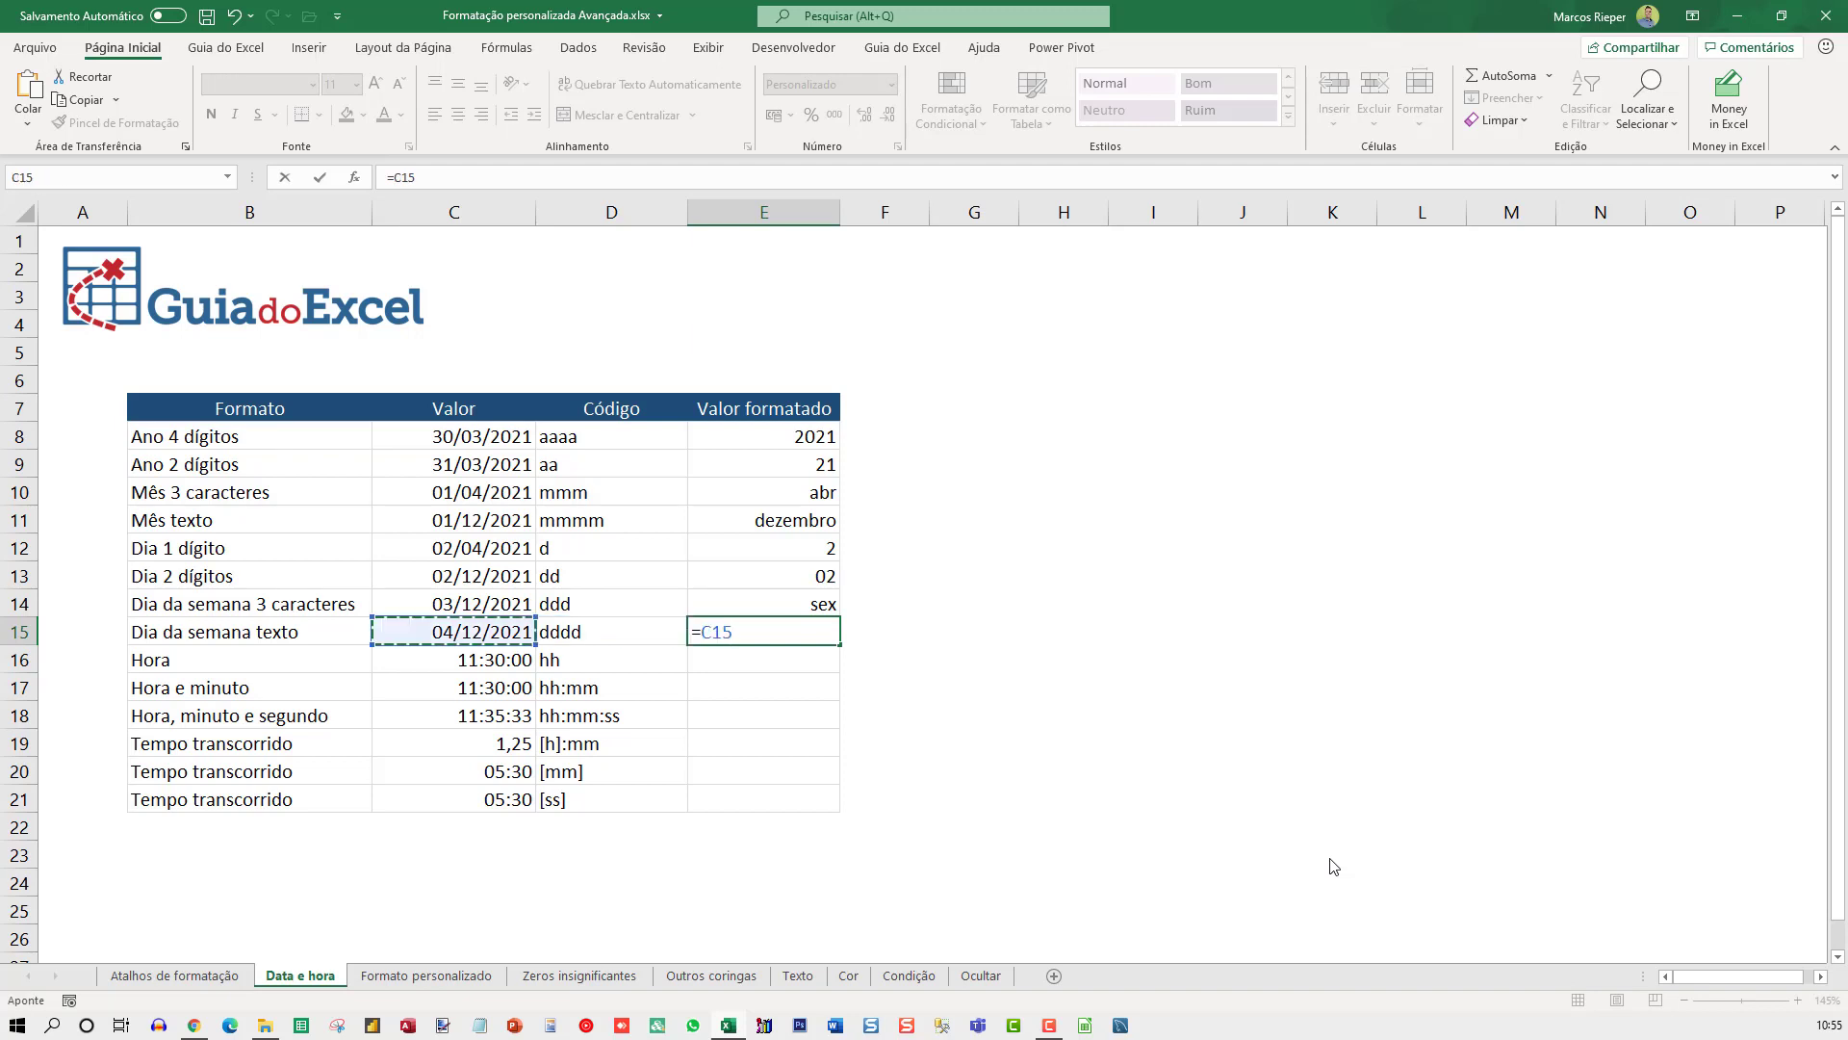
pyautogui.hotkey('ctrl', 'Return')
pyautogui.hotkey('ctrl', '1')
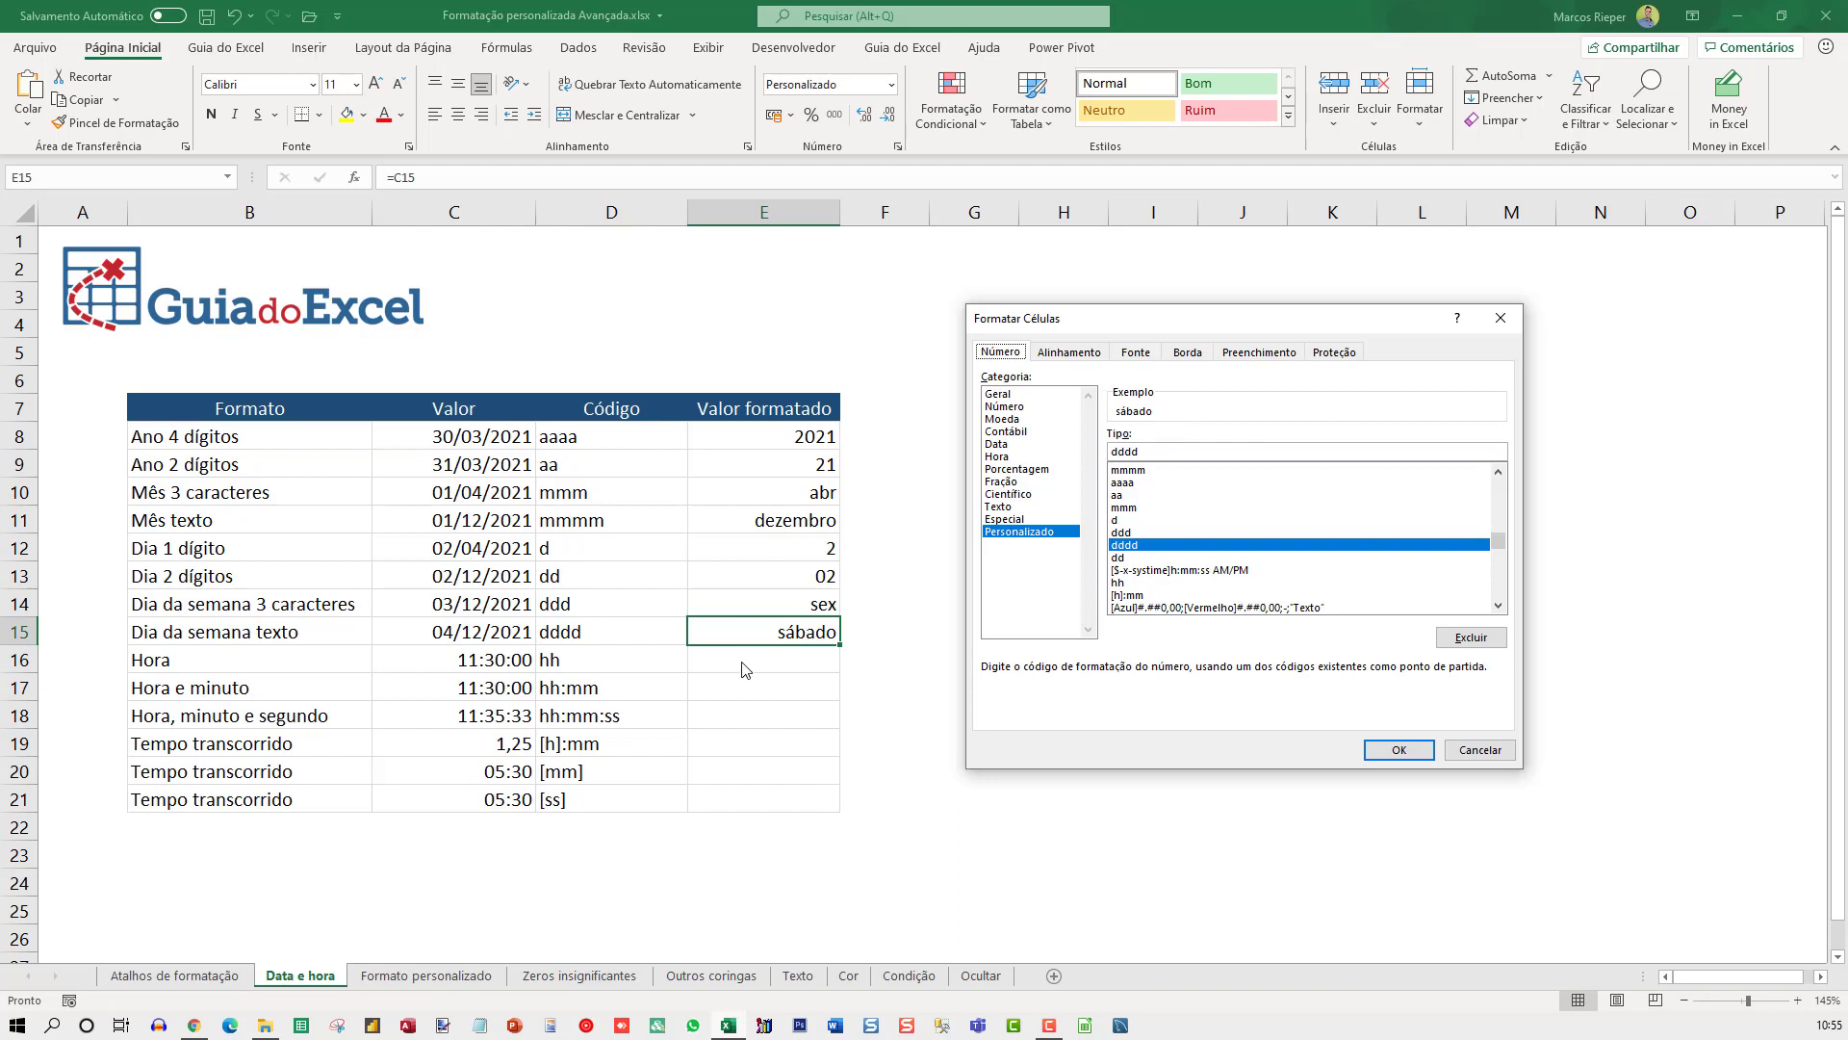
pyautogui.press('Return')
pyautogui.click(527, 635)
# Change the date in C15 to 05/12/2021 so E15 reads domingo.
pyautogui.write('5/12')
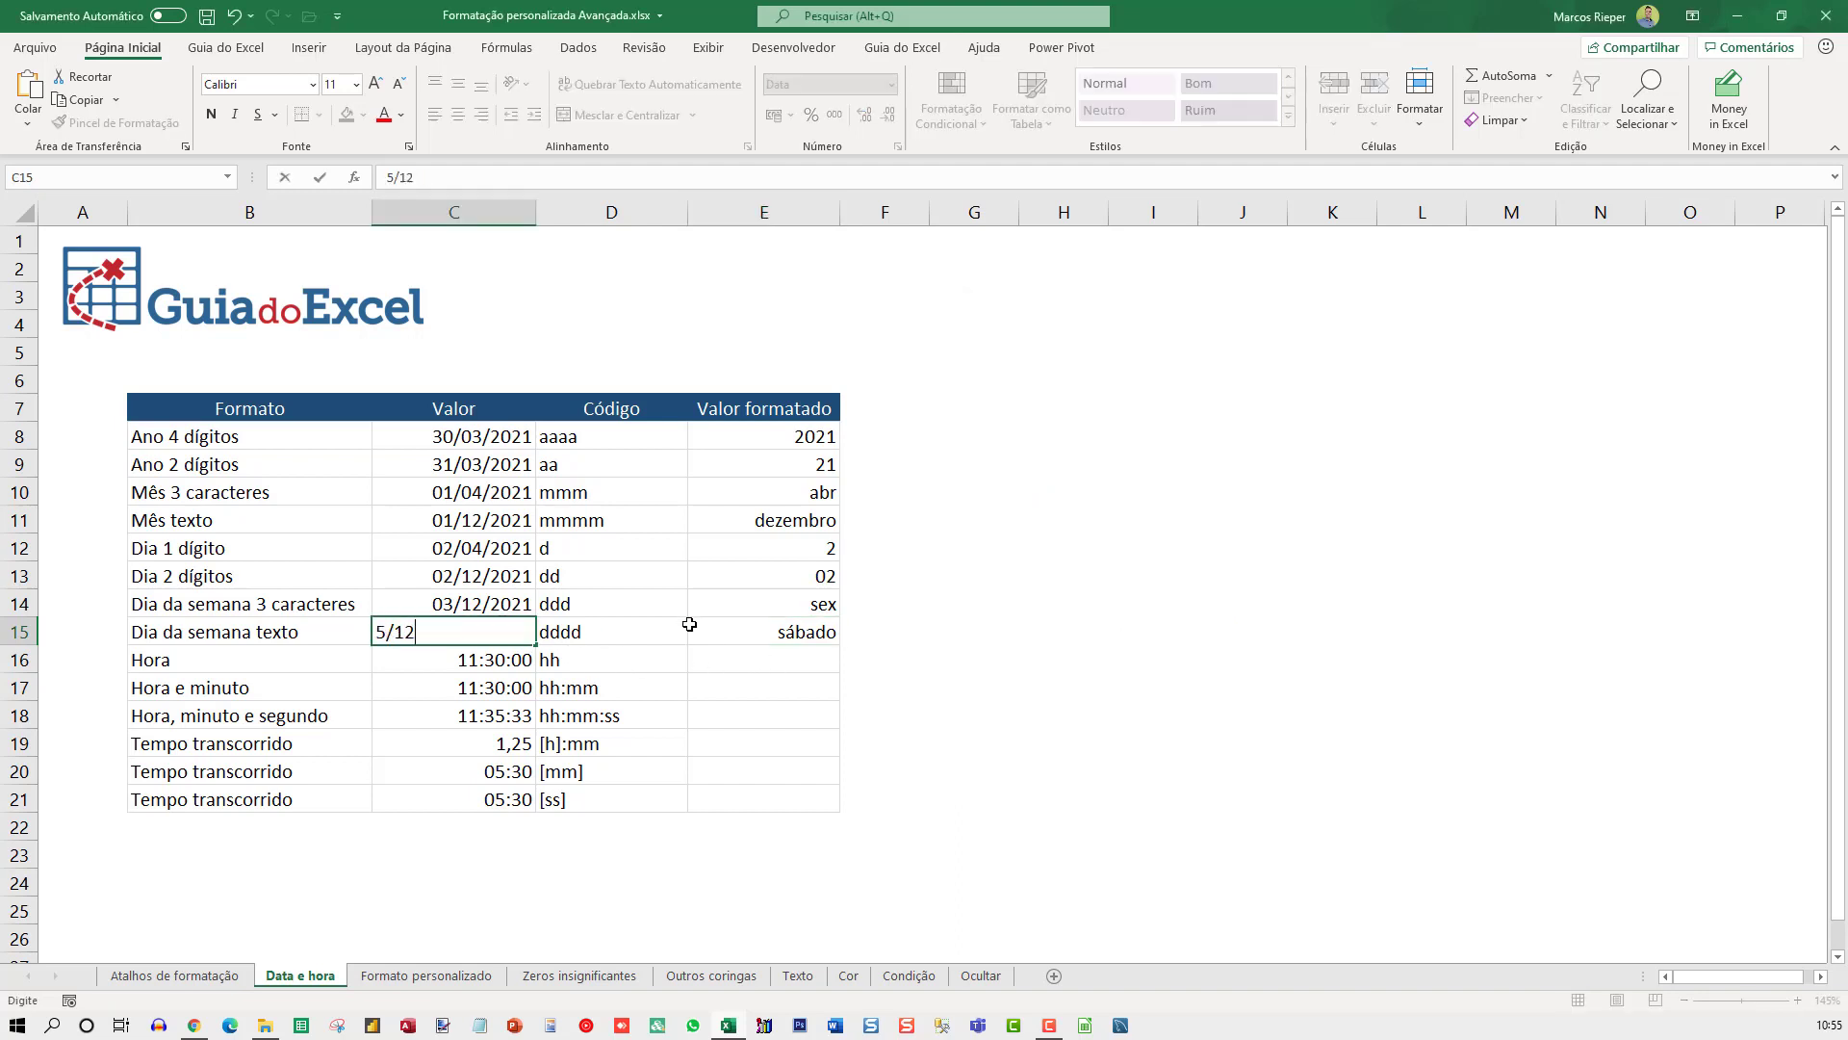
pyautogui.press('Return')
pyautogui.press('Up')
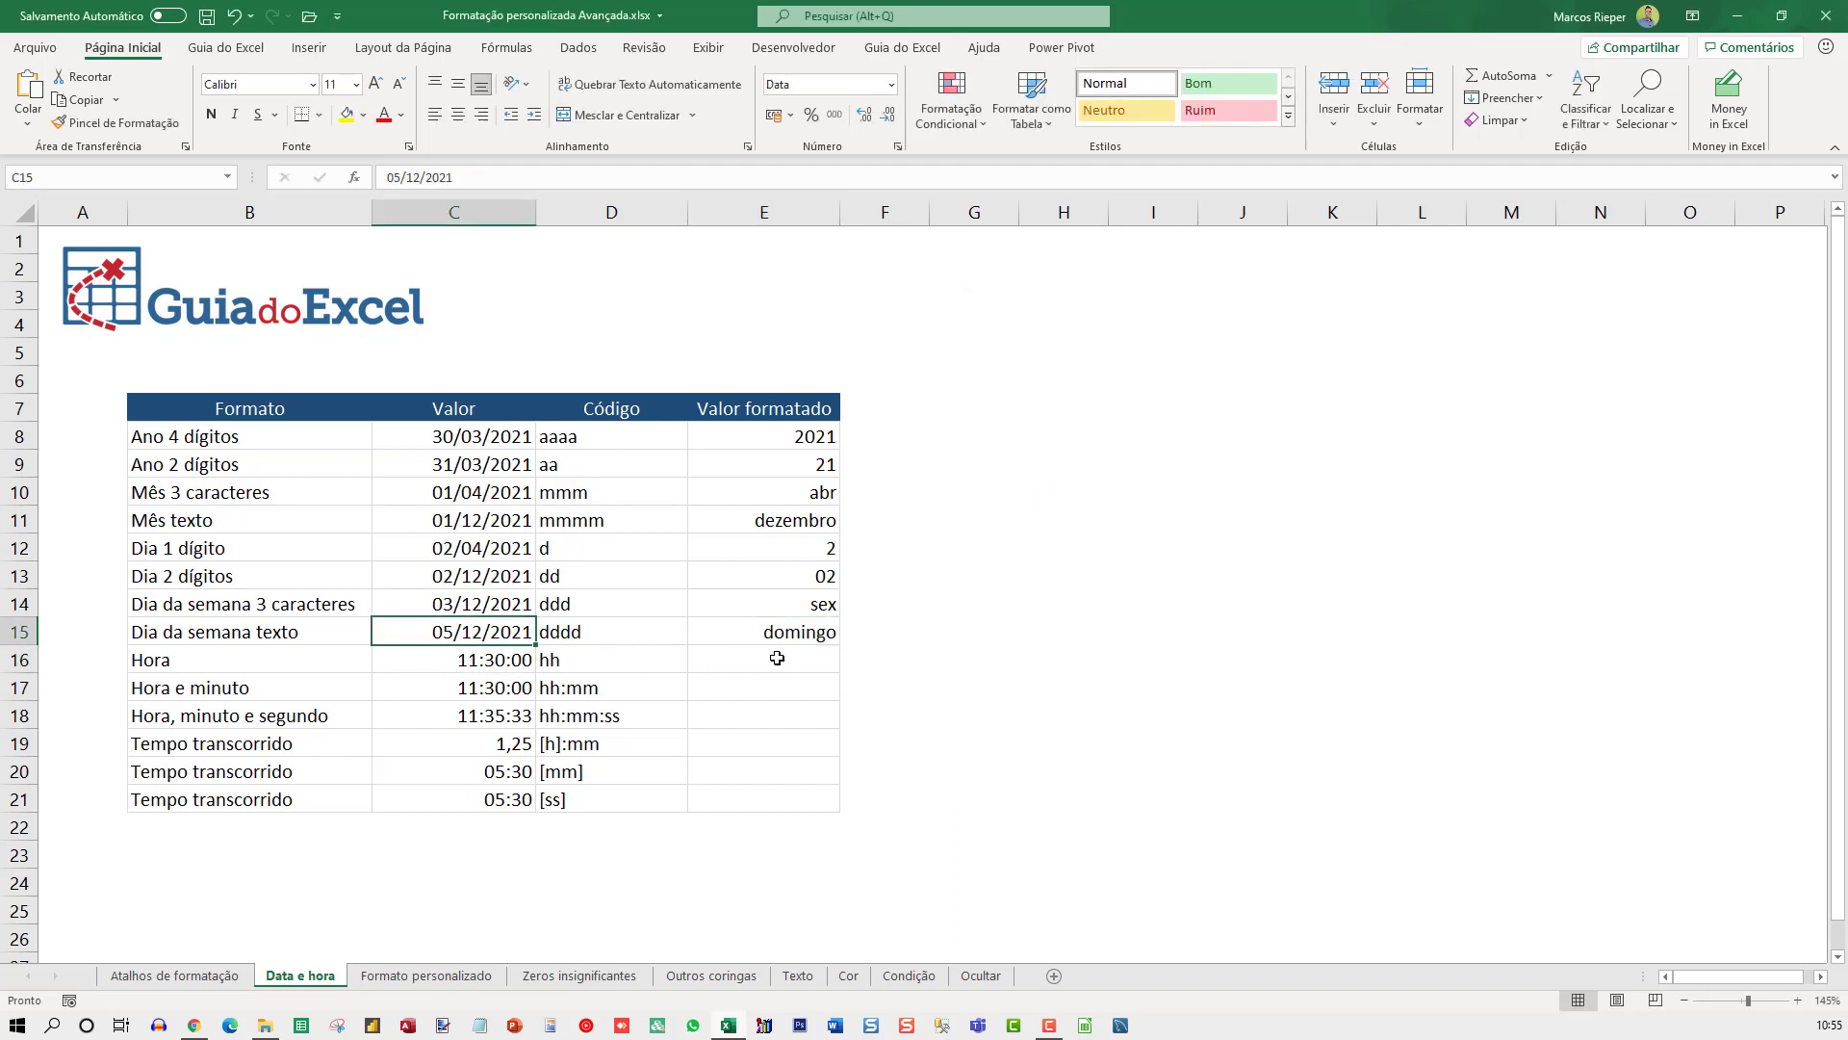
# Link E16 to C16 and format it hh so only the hour 11 shows.
pyautogui.click(778, 659)
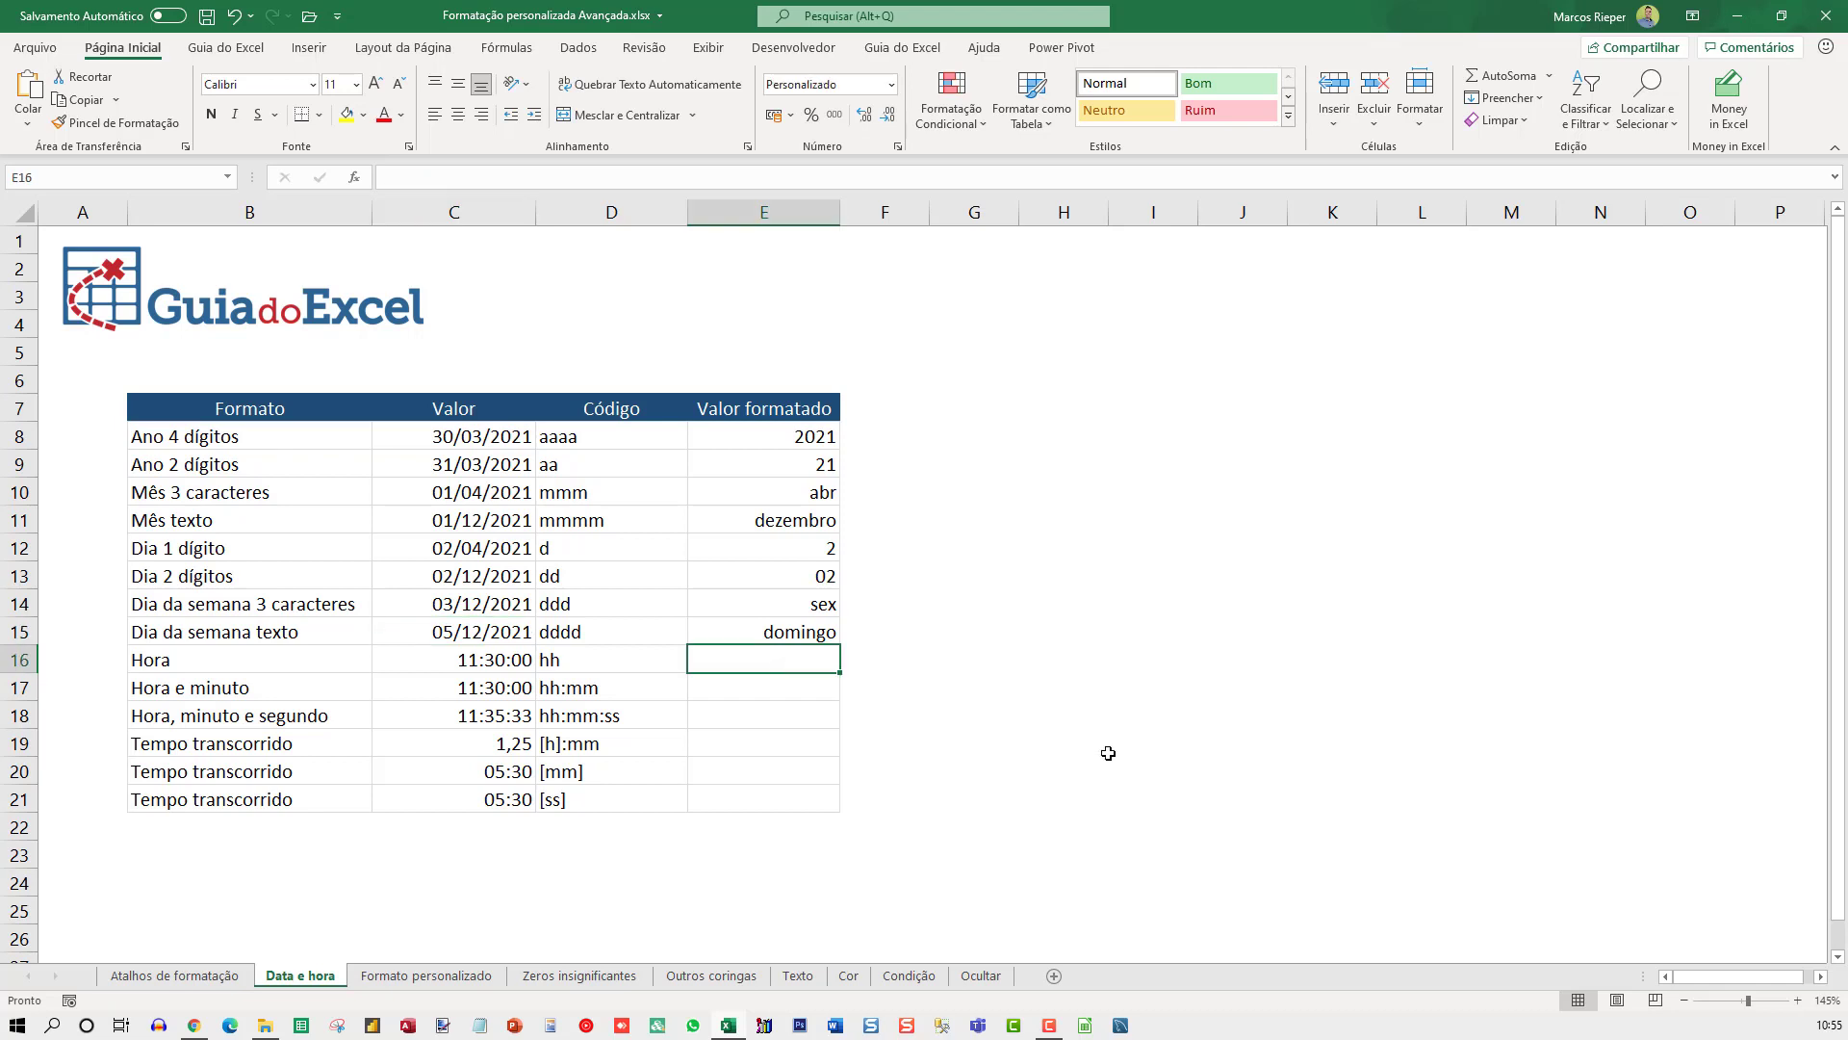
pyautogui.write('=c16')
pyautogui.hotkey('ctrl', 'Return')
pyautogui.hotkey('ctrl', '1')
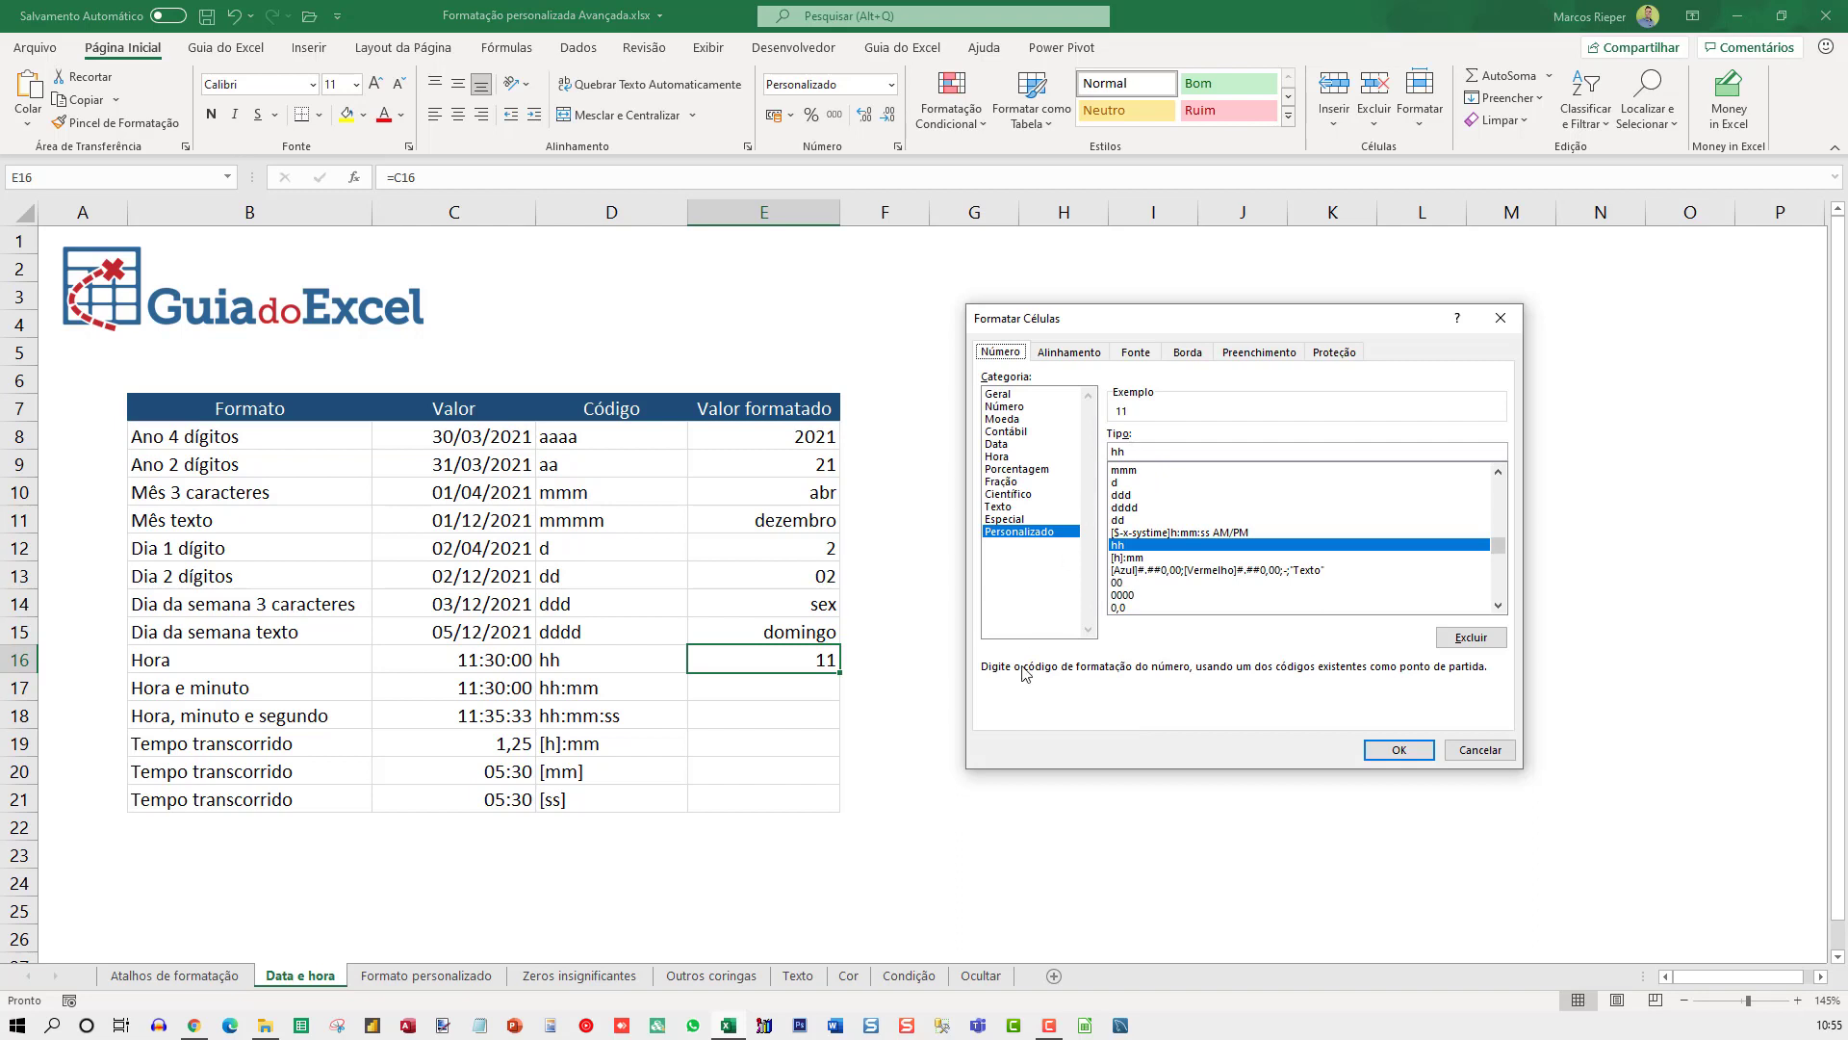
pyautogui.press('Return')
pyautogui.press('Down')
# Link E17 to C17 with the hh:mm format so it shows 11:30.
pyautogui.write('=')
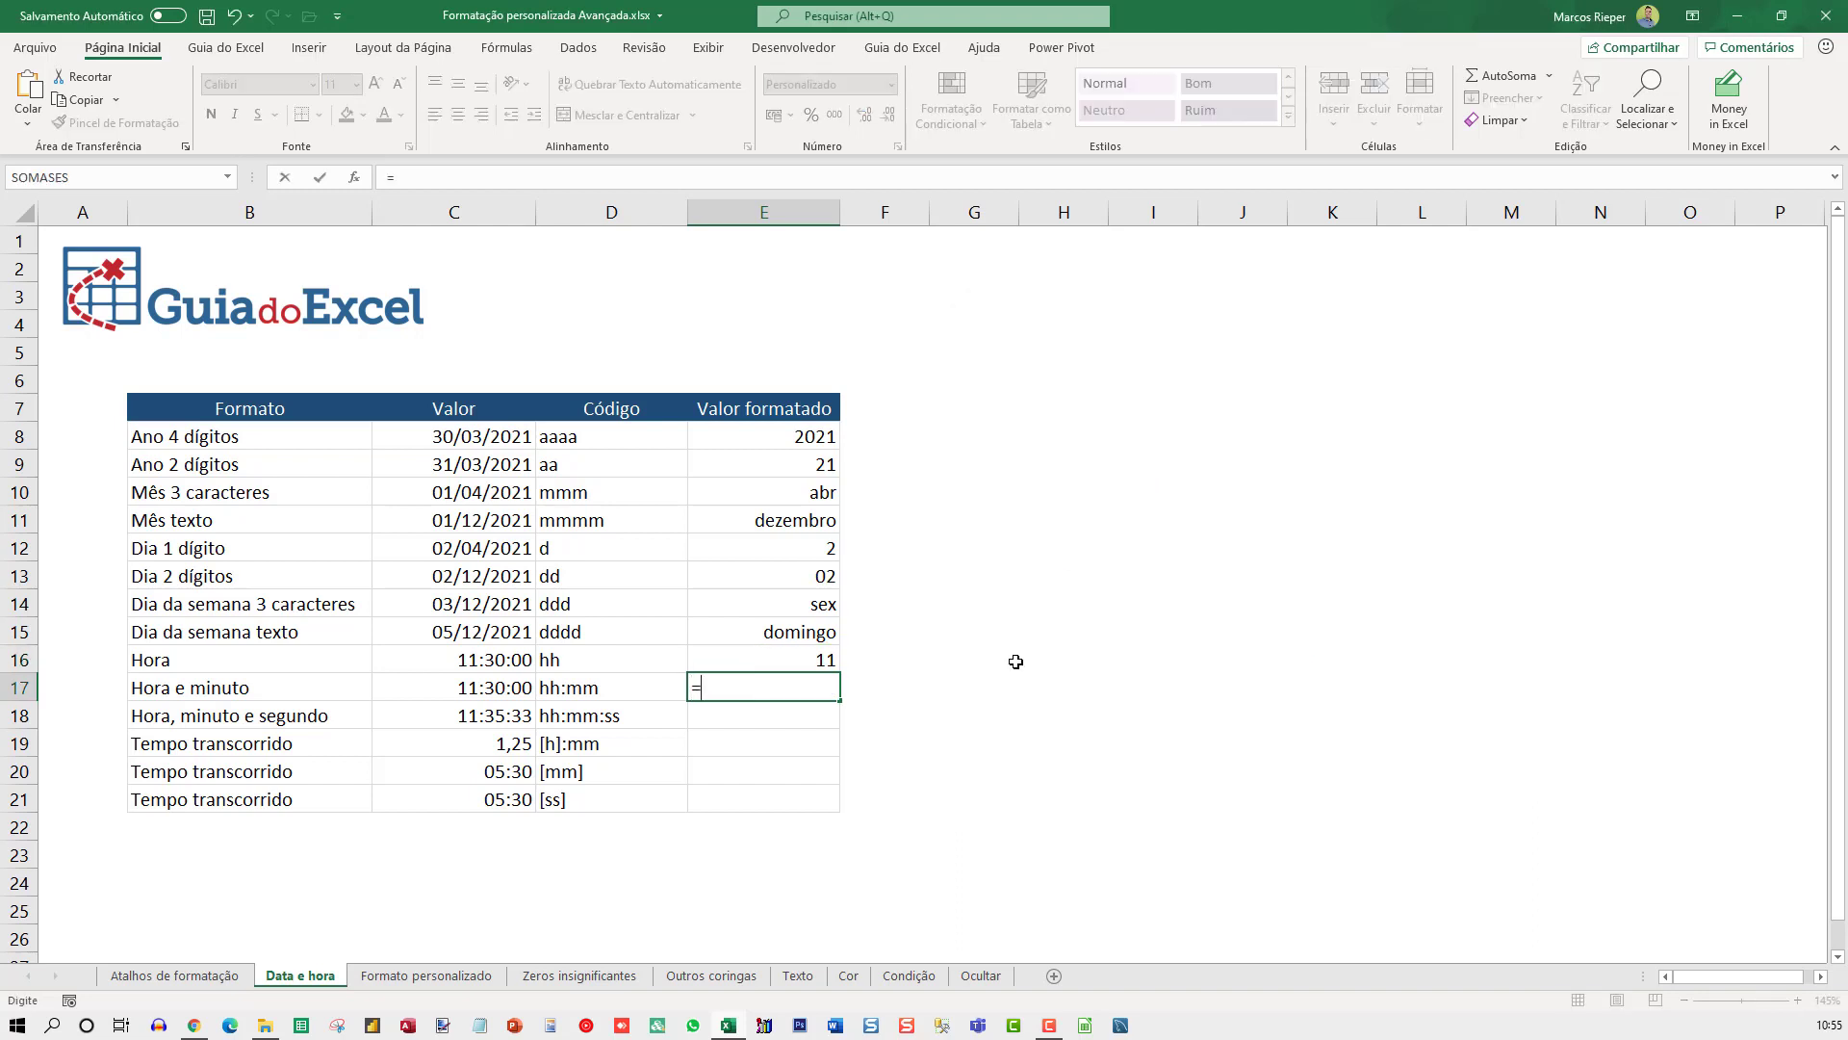
pyautogui.write('c17')
pyautogui.press('Return')
pyautogui.press('Up')
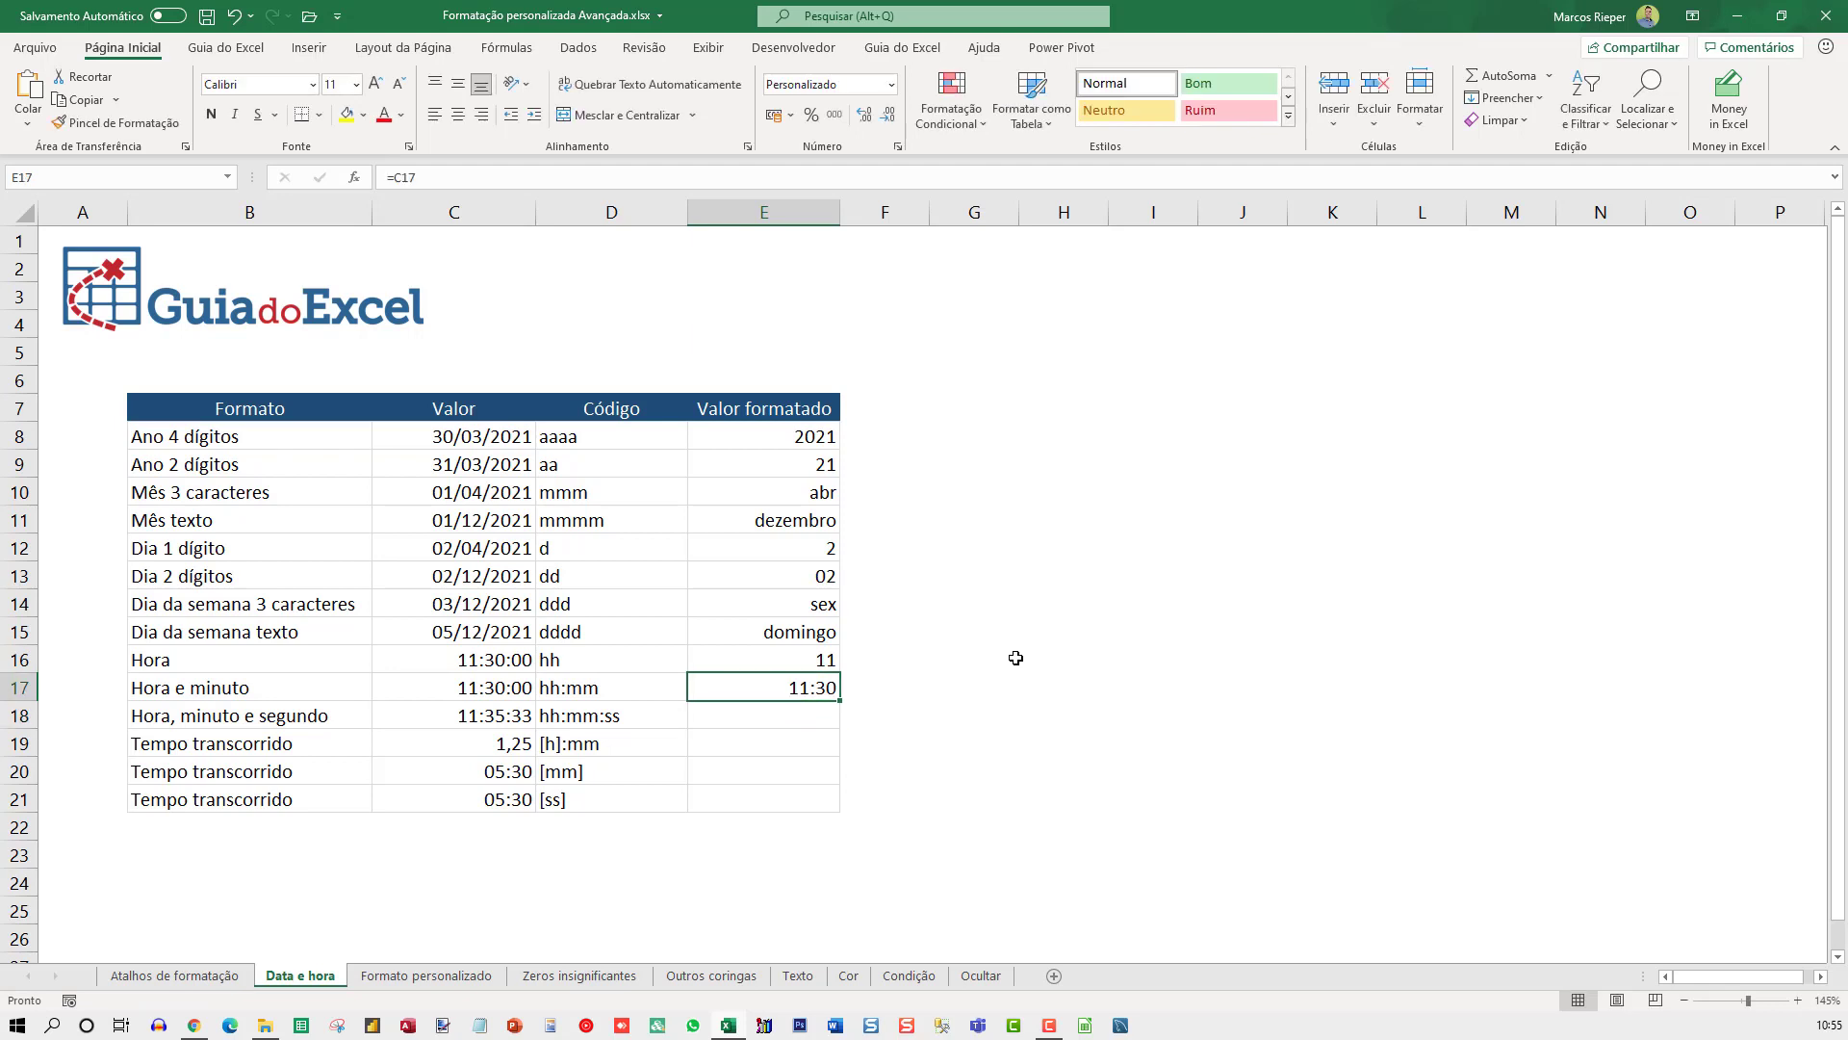
pyautogui.hotkey('ctrl', '1')
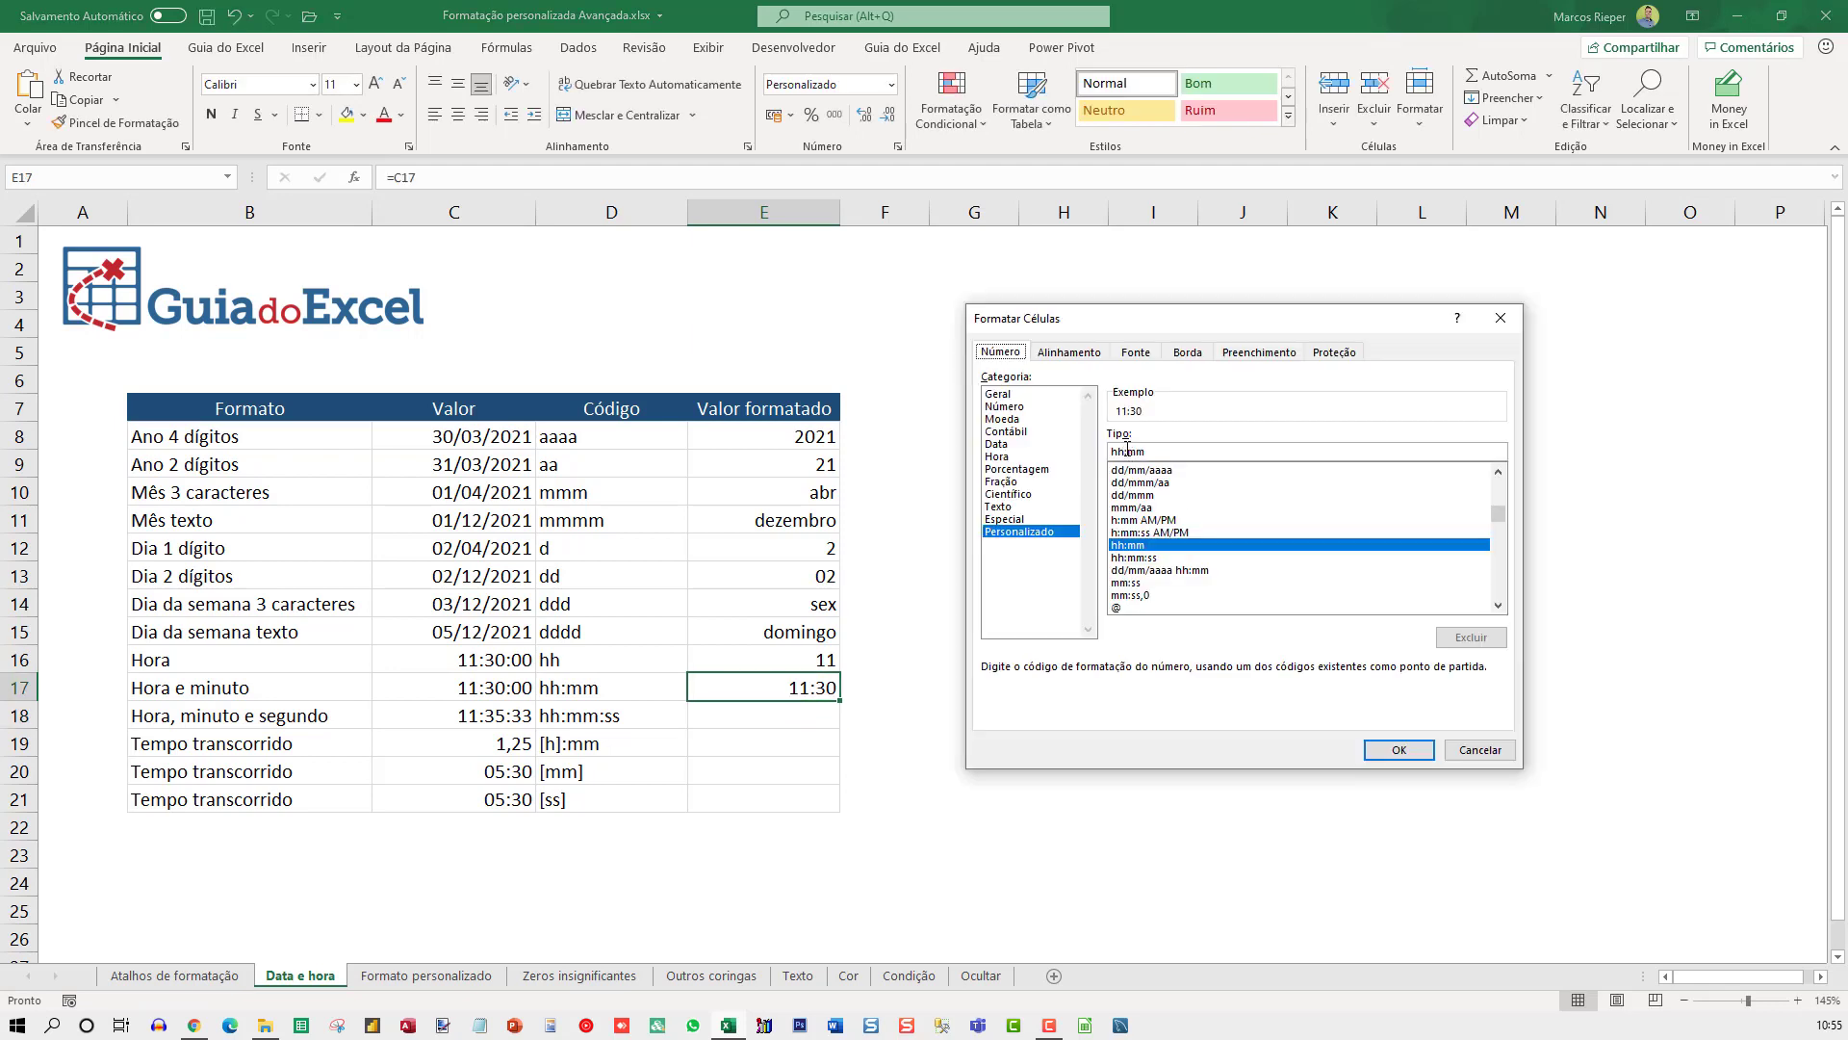
pyautogui.click(1128, 451)
pyautogui.press('Return')
# Link E18 to C18 with the hh:mm:ss format, showing 11:35:33.
pyautogui.press('Down')
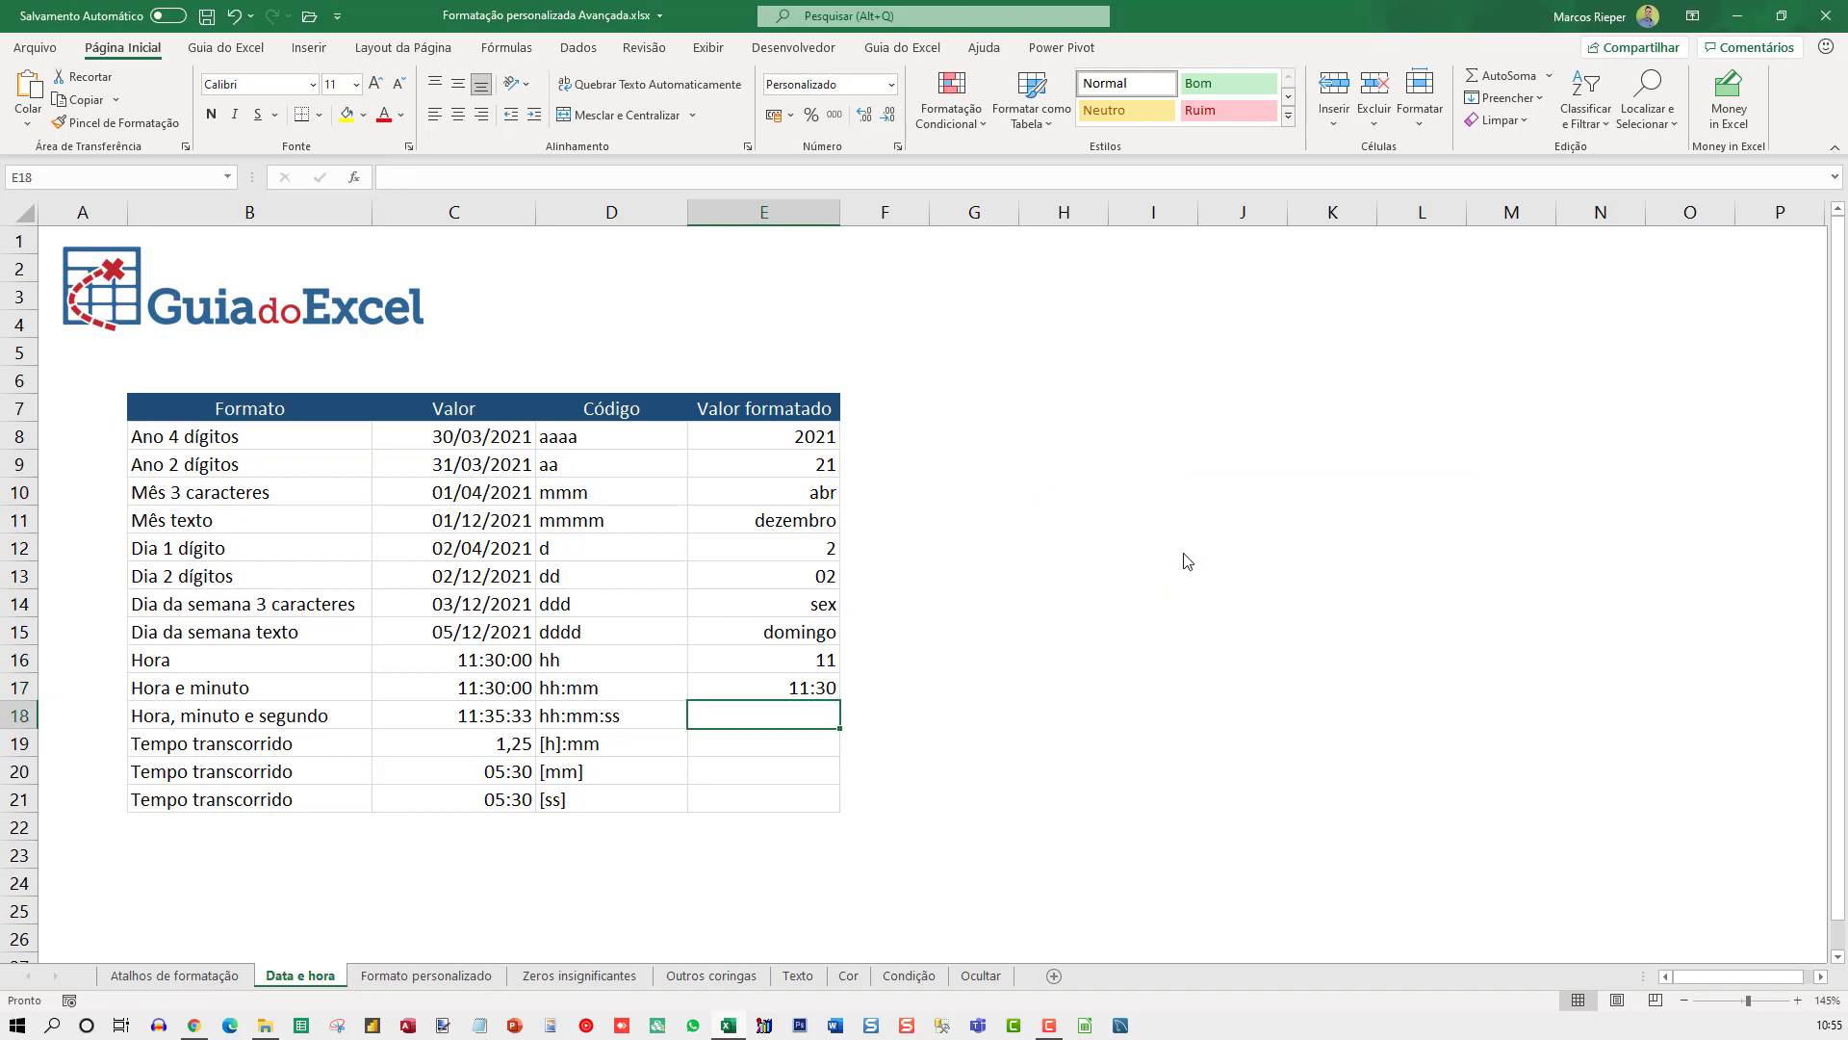
pyautogui.write('=')
pyautogui.press('Left')
pyautogui.press('Left')
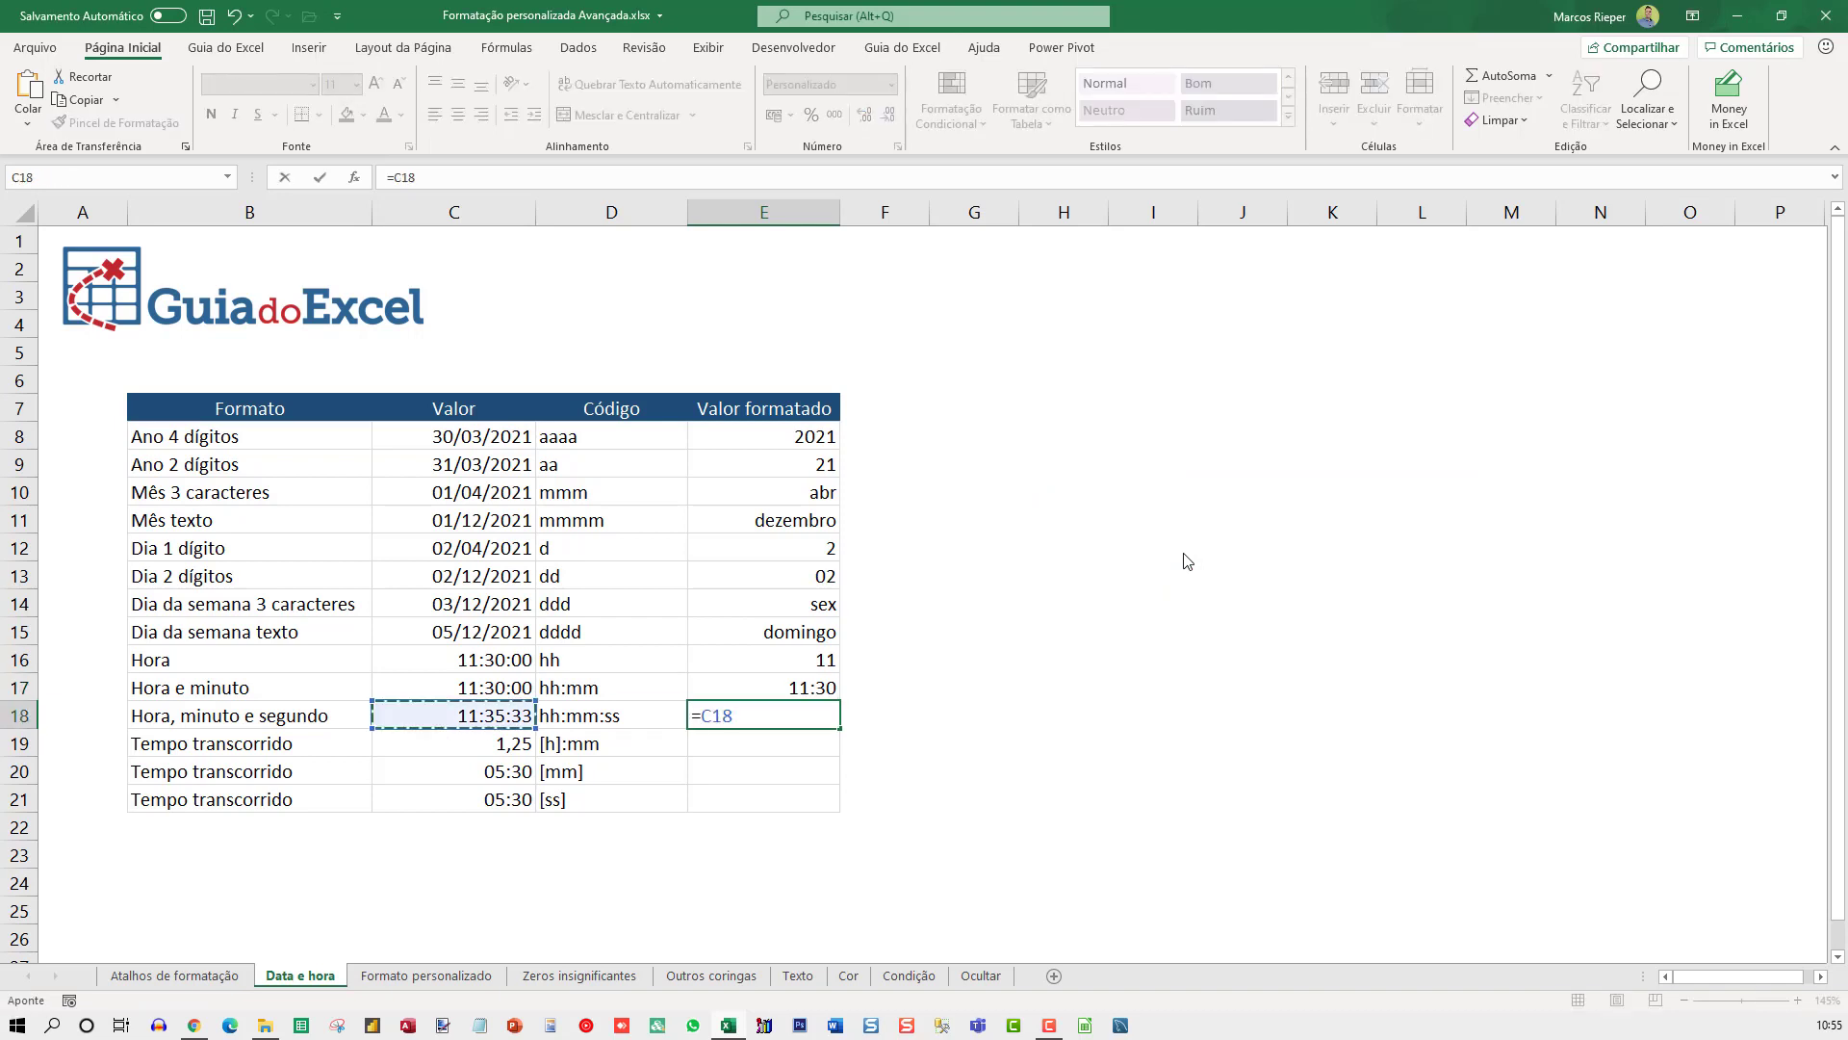
pyautogui.hotkey('ctrl', 'Return')
pyautogui.hotkey('ctrl', '1')
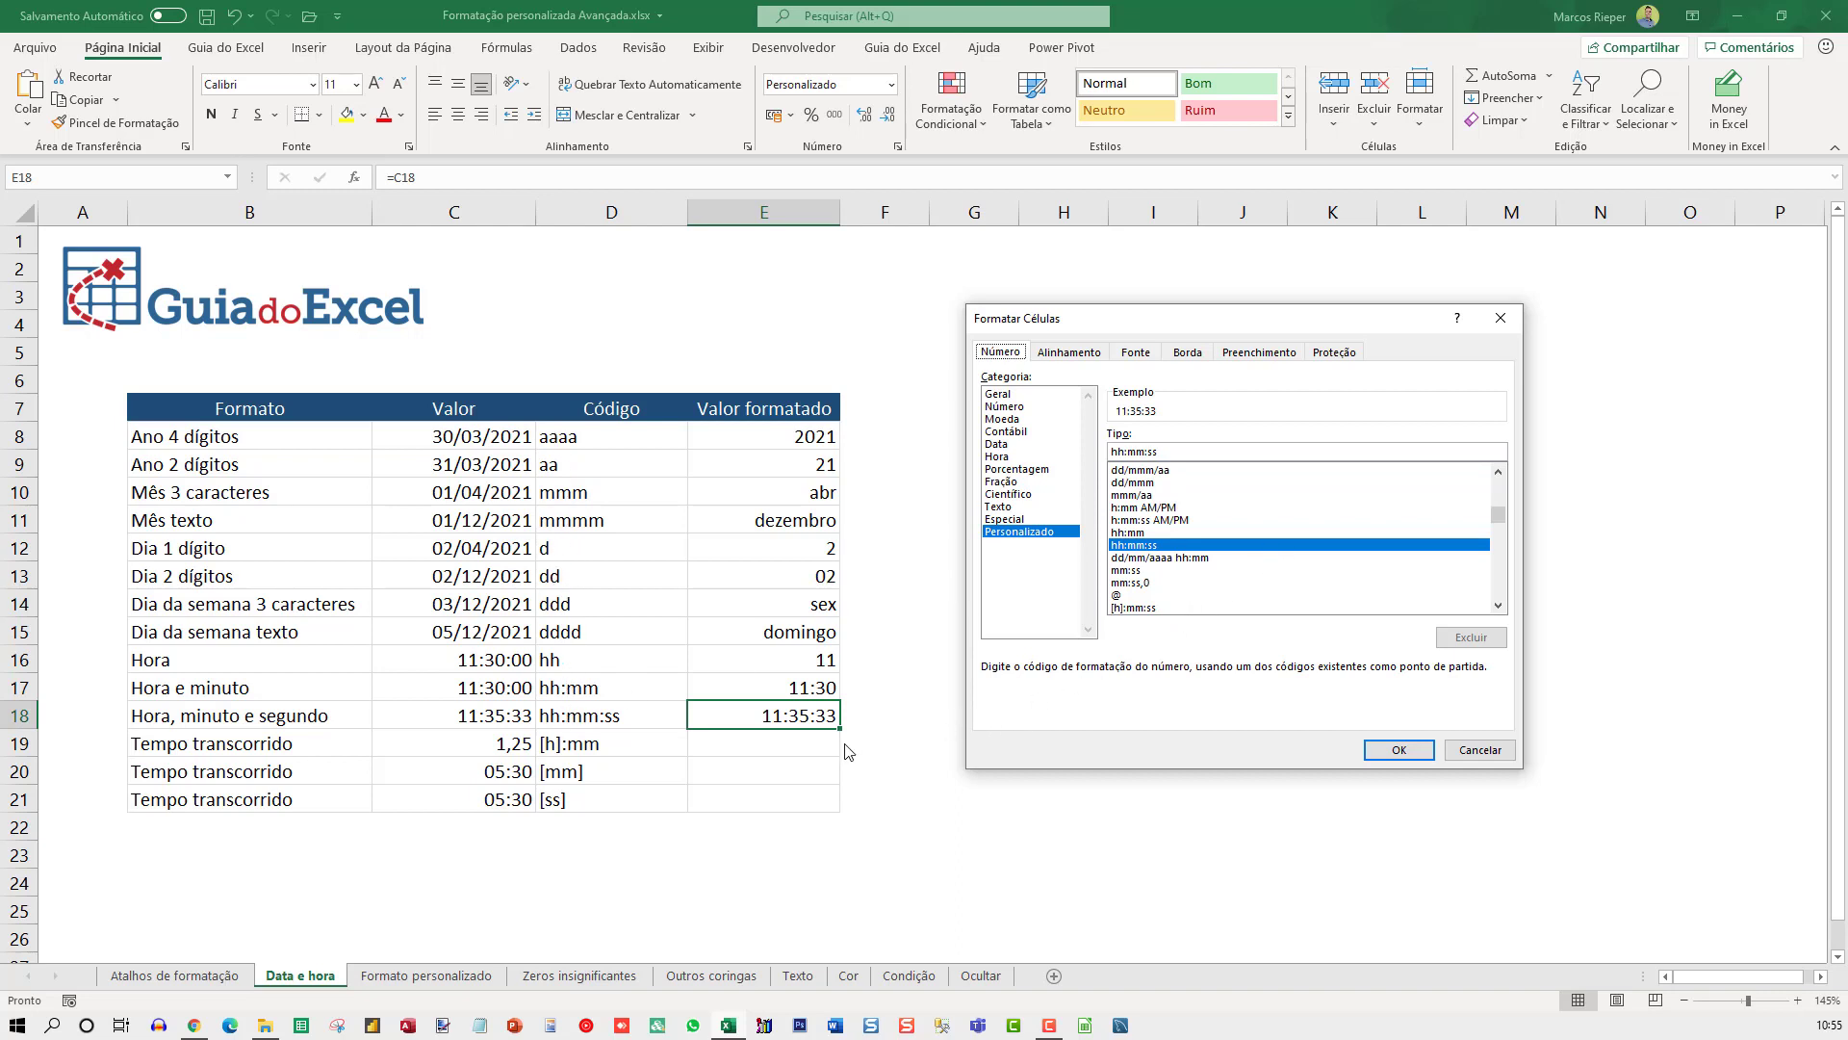
pyautogui.press('Escape')
# Link E19 to C19 so the [h]:mm elapsed time shows 30:00.
pyautogui.click(785, 743)
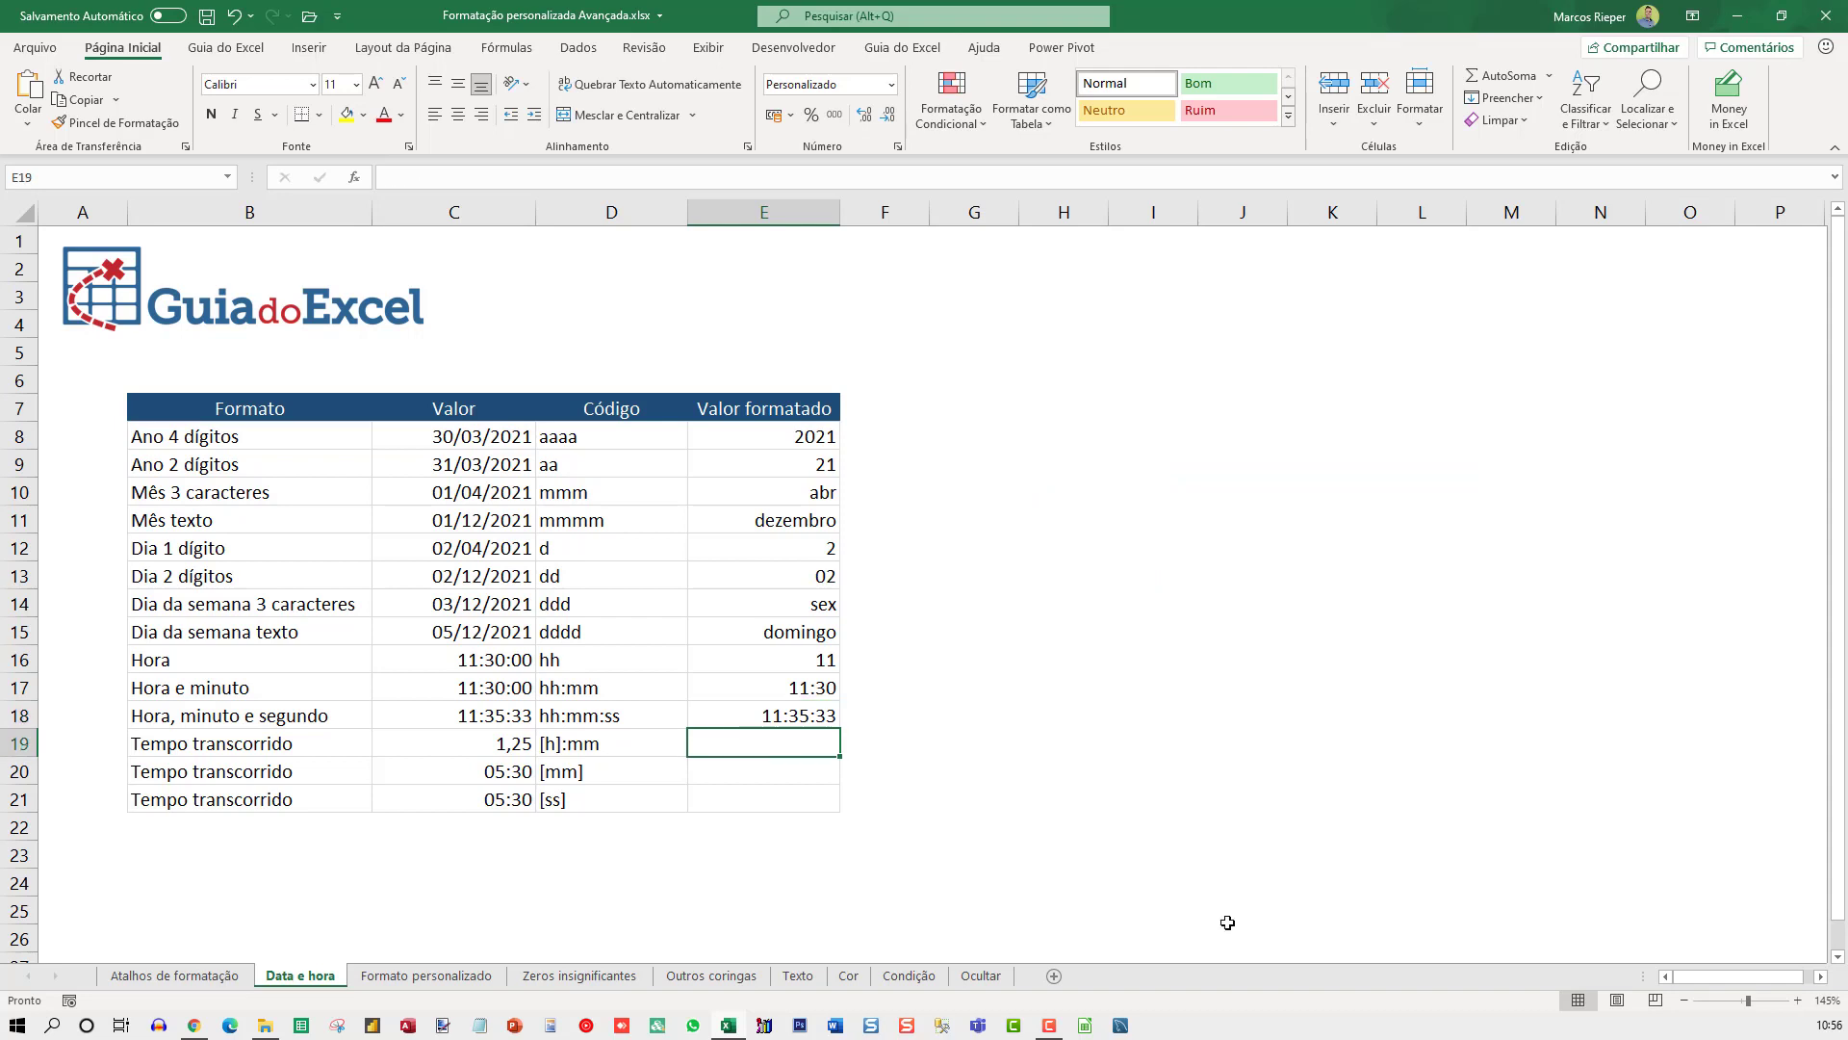
pyautogui.write('=')
pyautogui.press('Left')
pyautogui.press('Left')
pyautogui.press('Return')
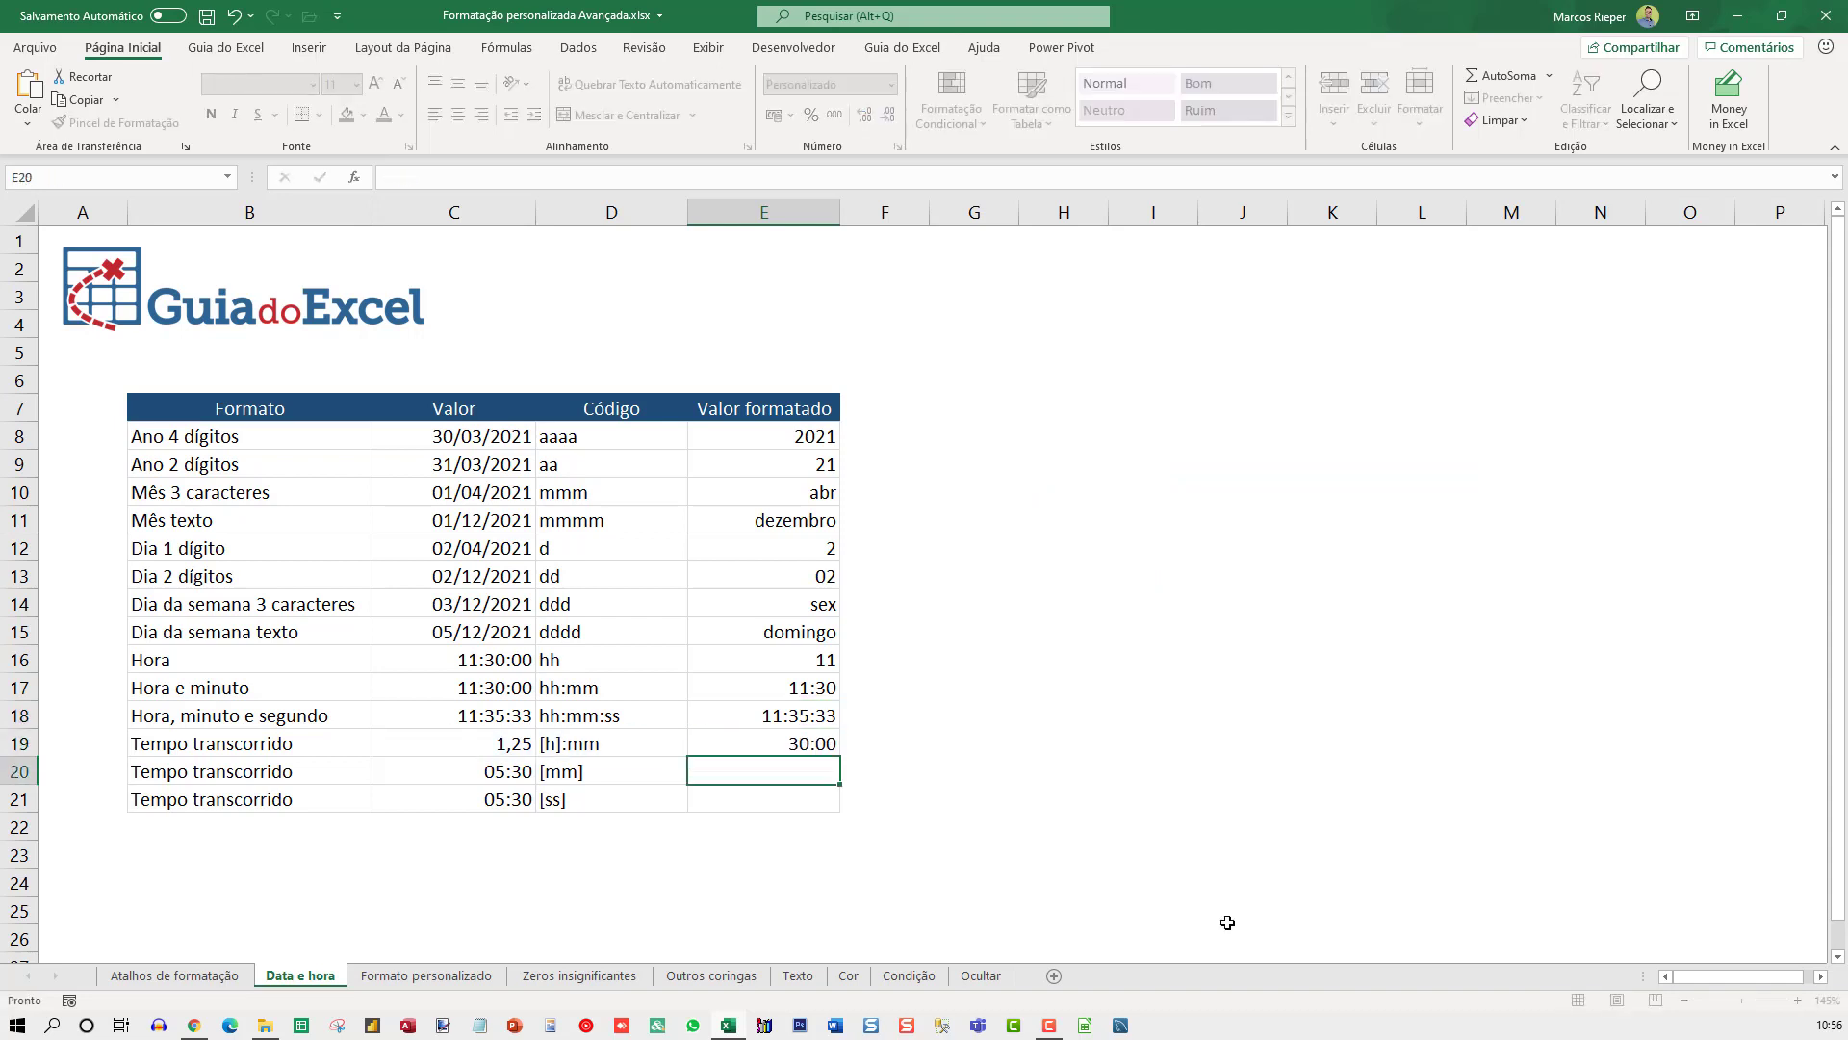
pyautogui.press('Up')
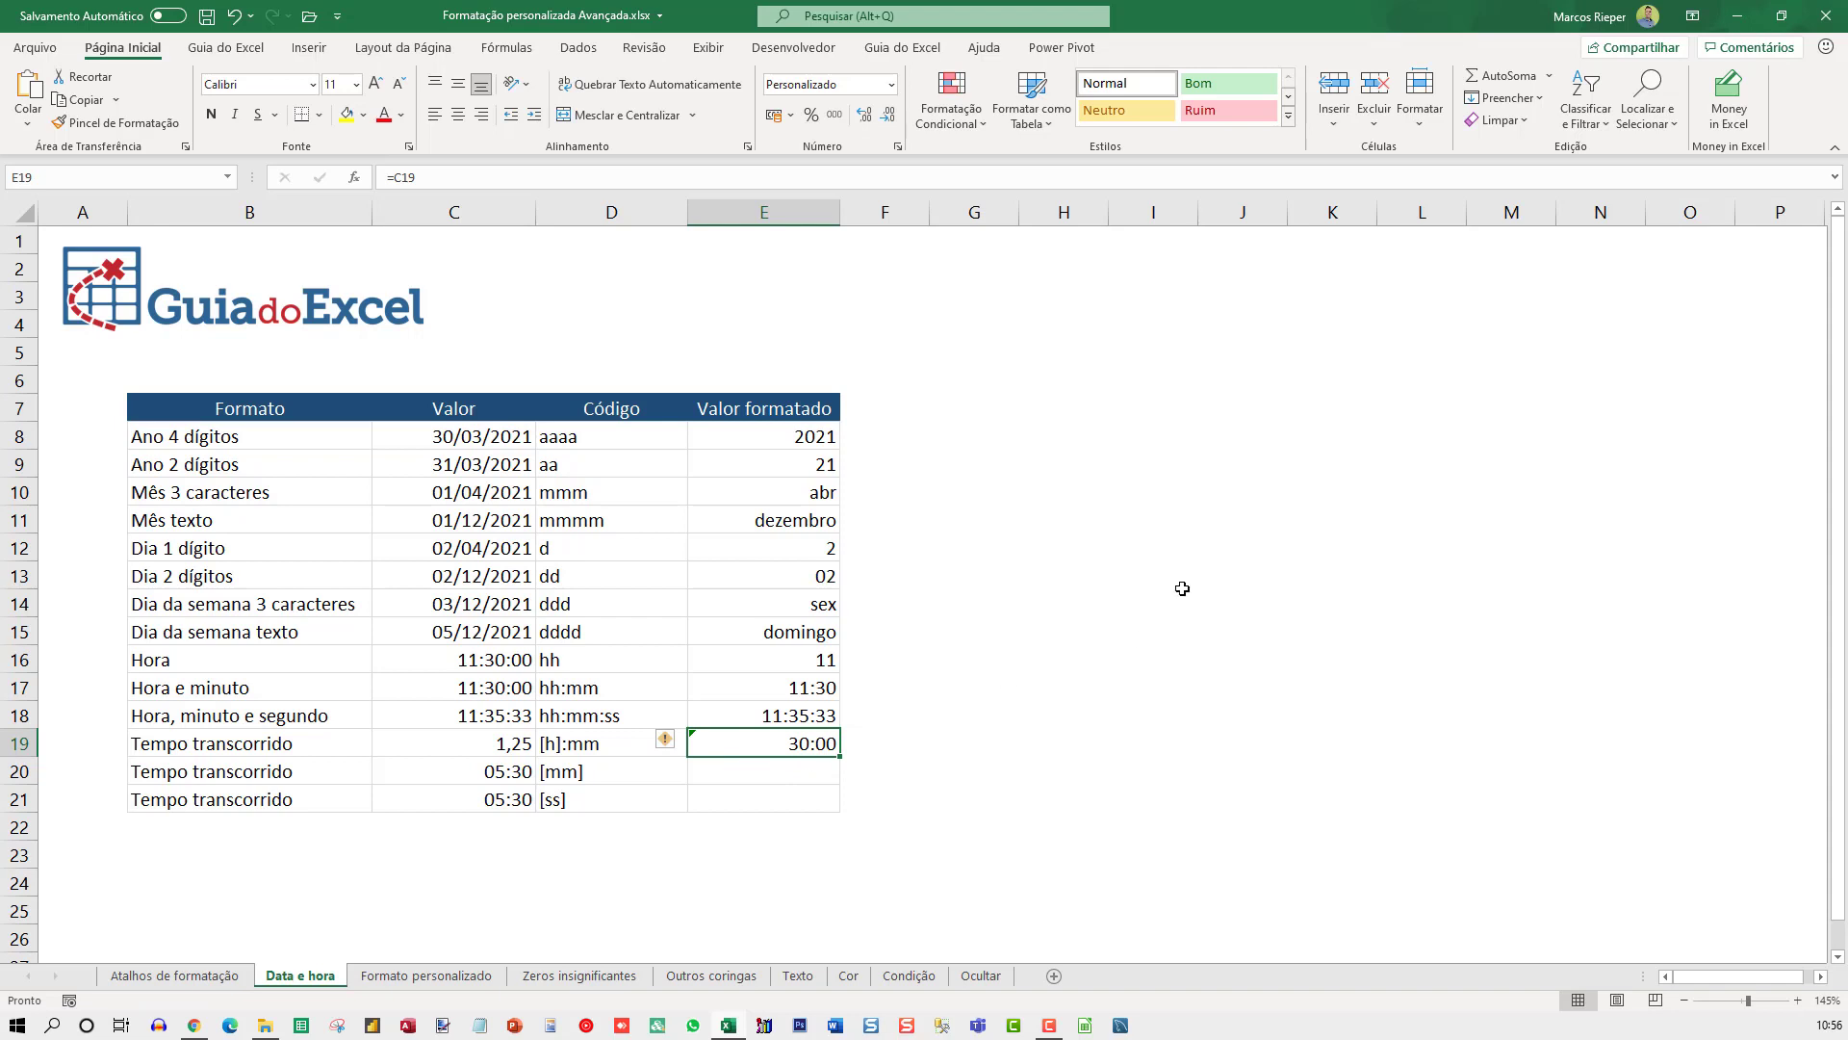
# Enter the times 08:00, 12:00 and 15:00 in I7:I9.
pyautogui.click(1155, 406)
pyautogui.write('08')
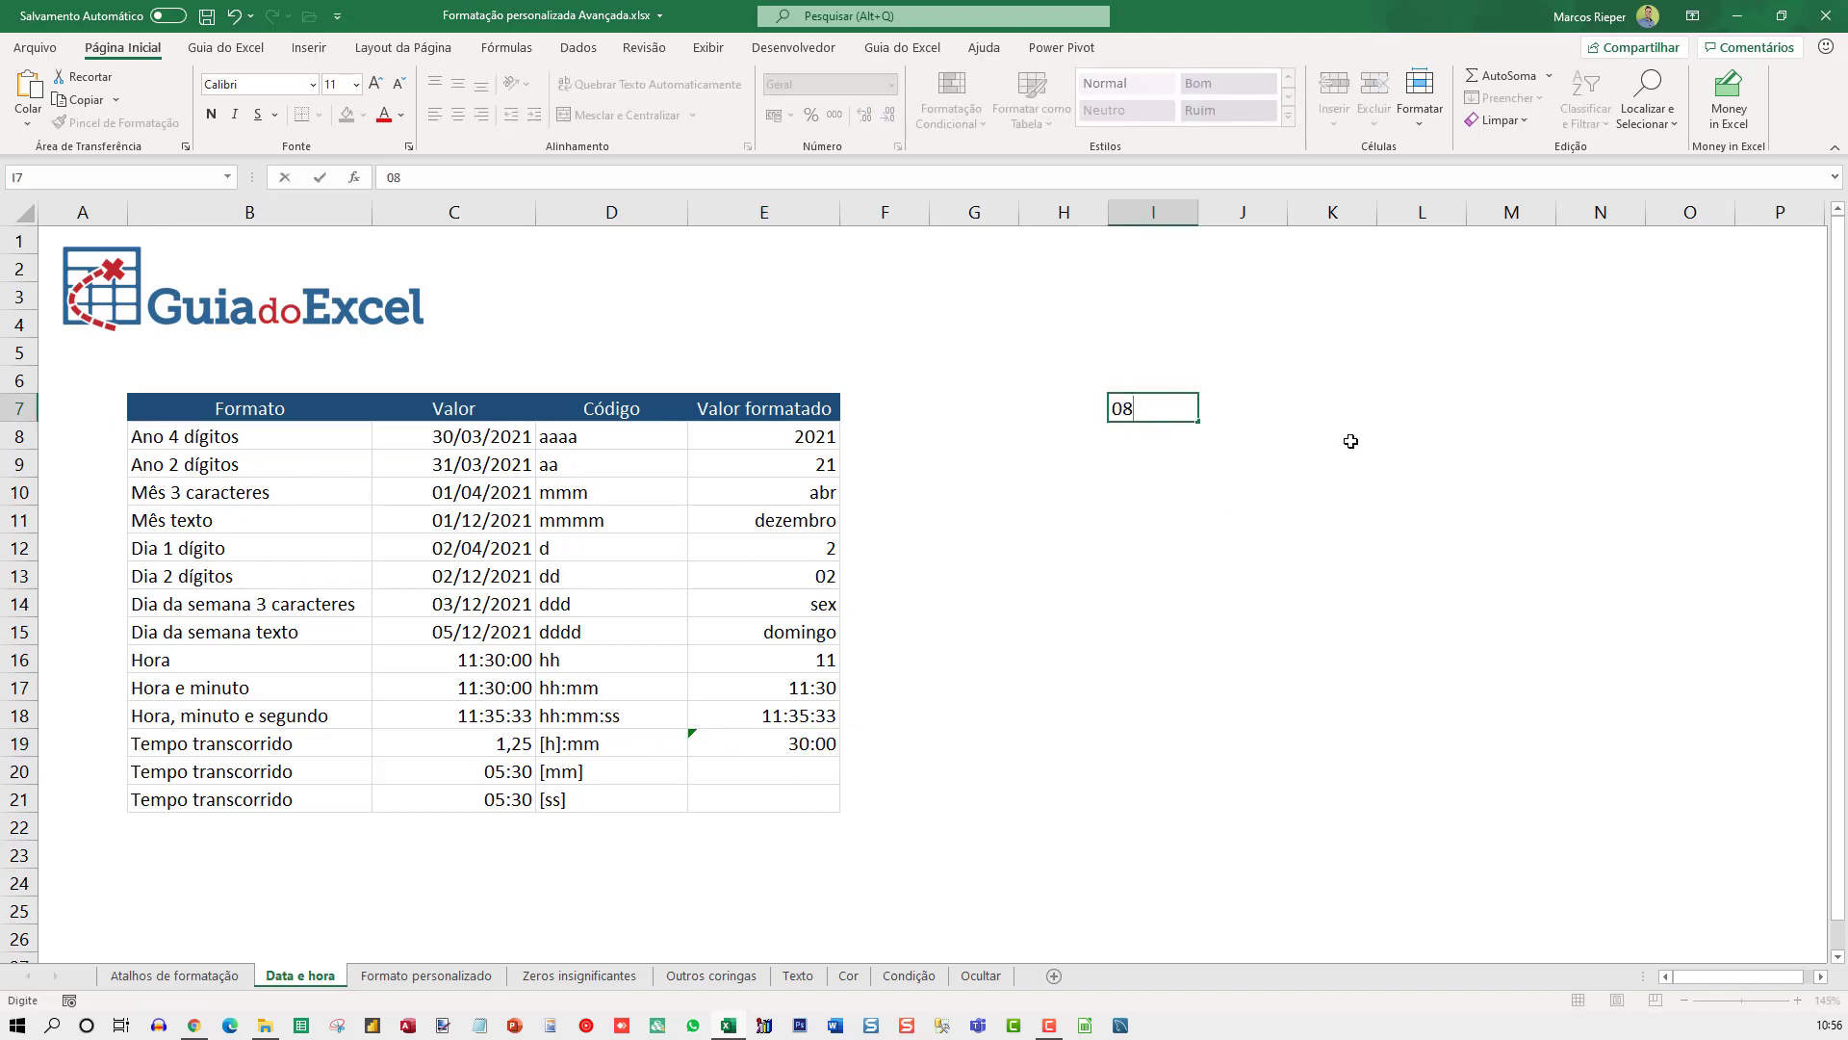
pyautogui.write(':00')
pyautogui.press('Return')
pyautogui.write('12')
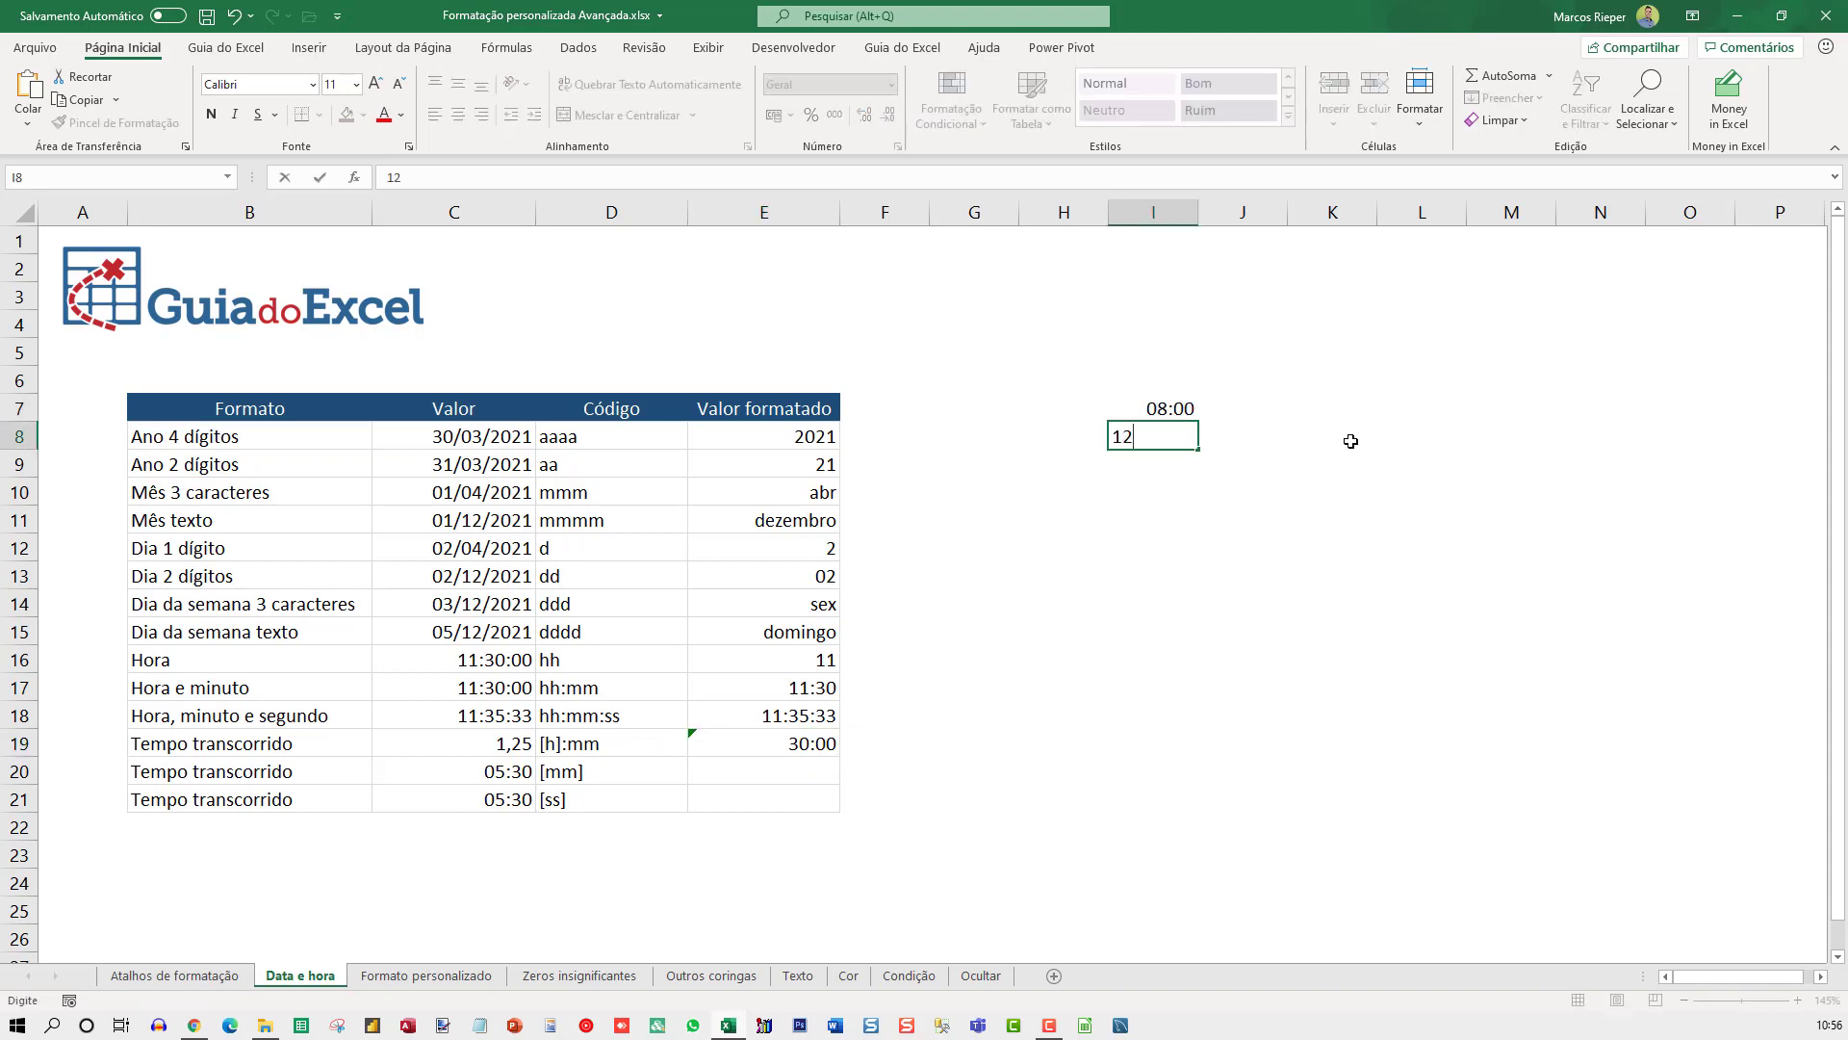
pyautogui.write(':00')
pyautogui.press('Return')
pyautogui.write('15')
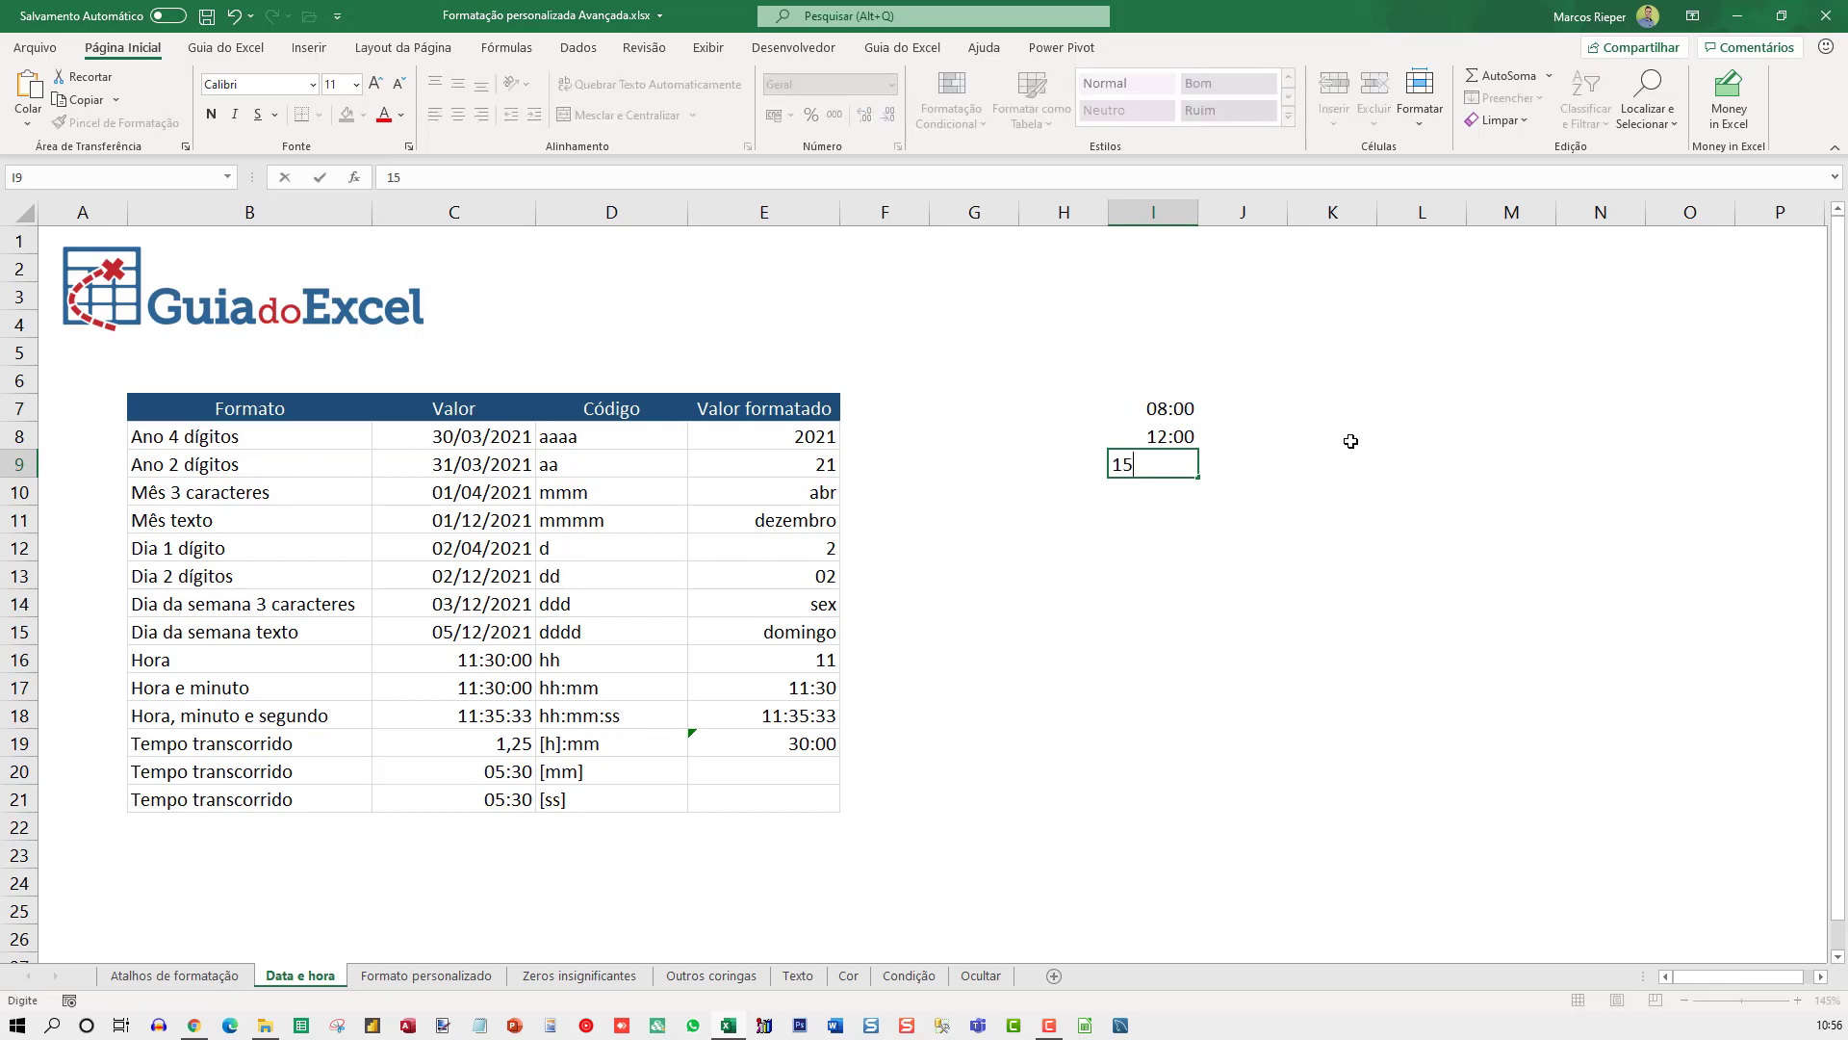
pyautogui.write(':00')
pyautogui.press('Return')
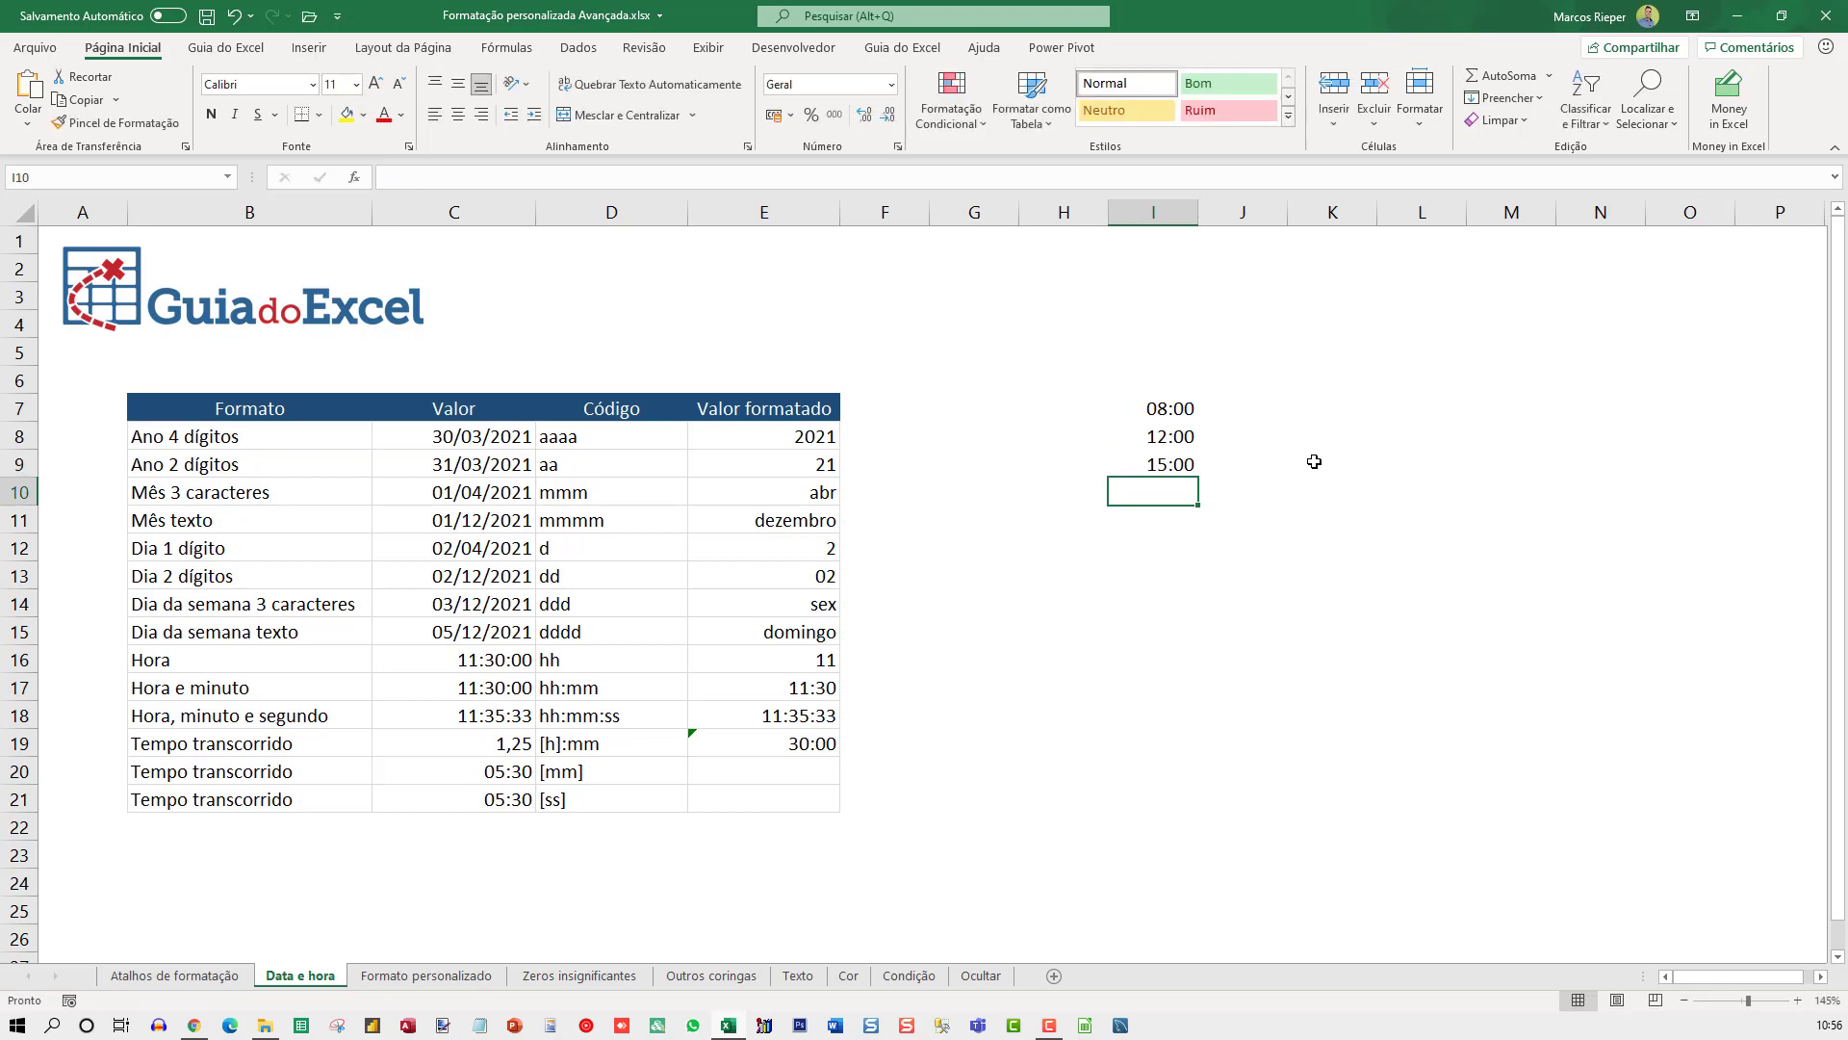
# Total the three times with =SOMA(I7:I9) in I10, which shows 11:00.
pyautogui.write('=')
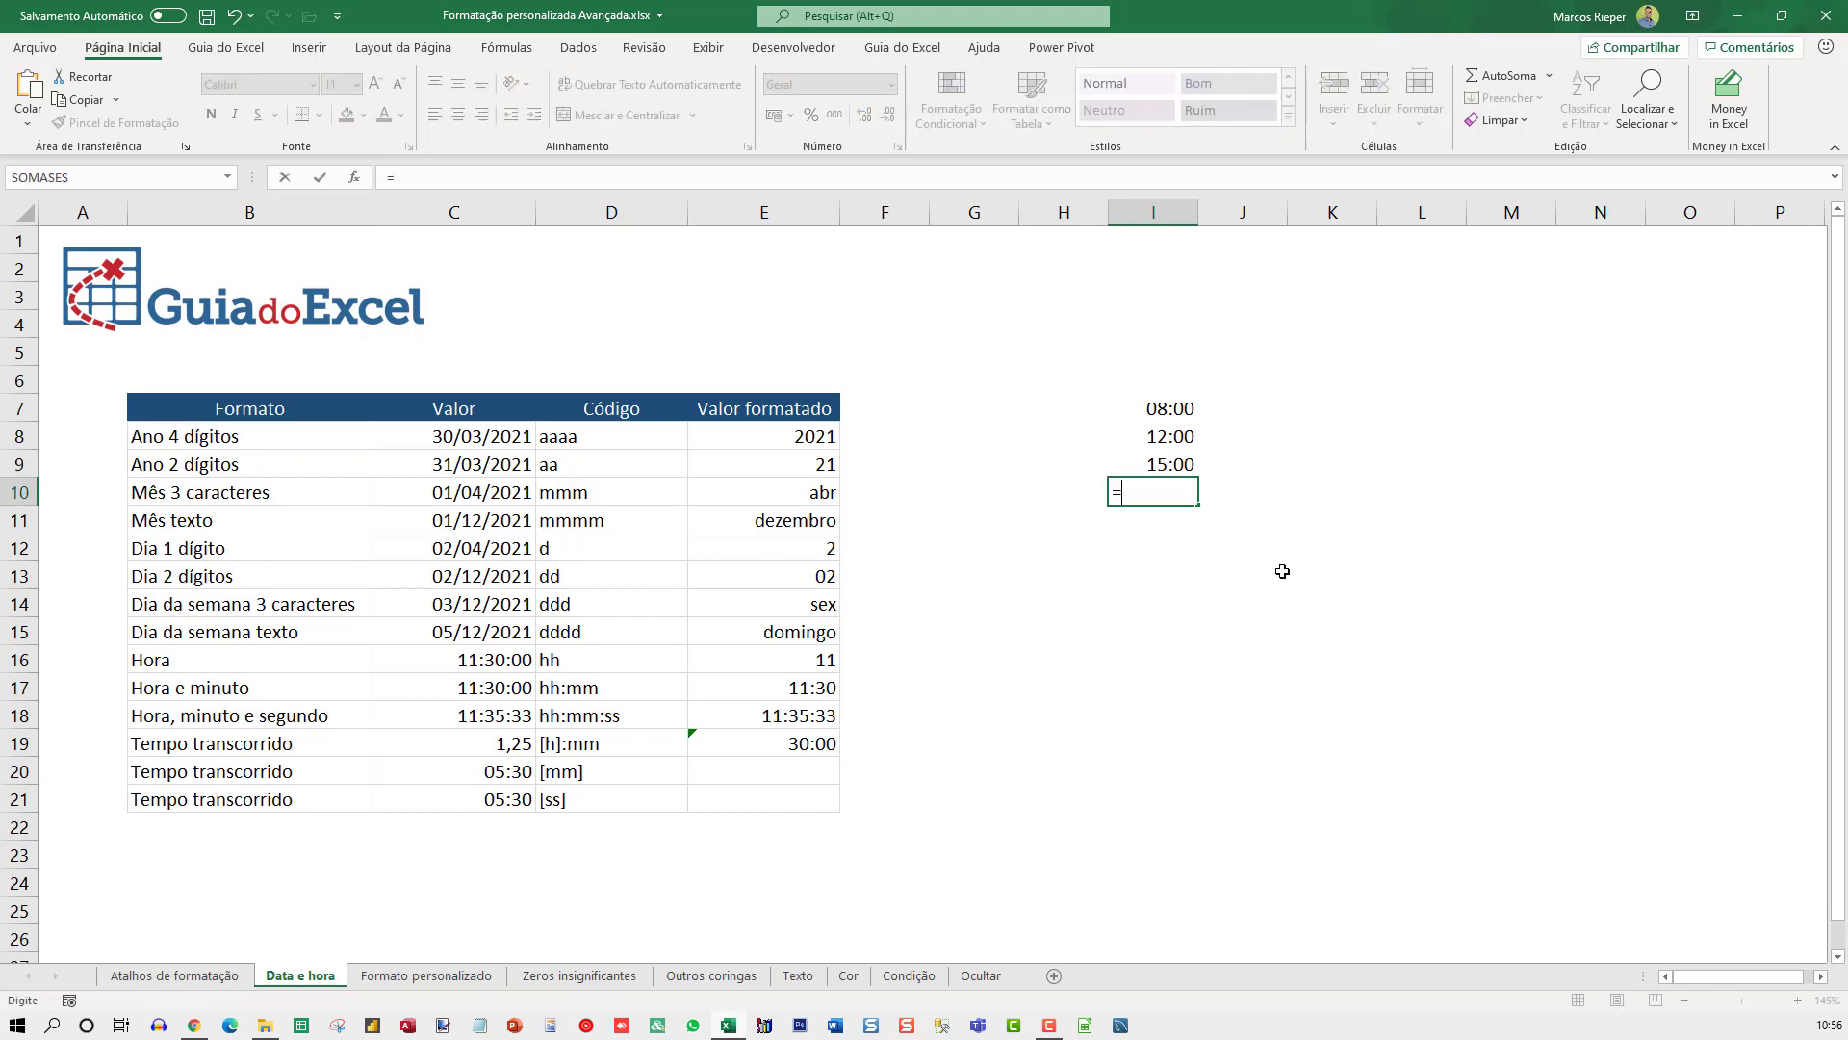
pyautogui.write('soma(')
pyautogui.press('Up')
pyautogui.hotkey('shift', 'Up')
pyautogui.hotkey('shift', 'Up')
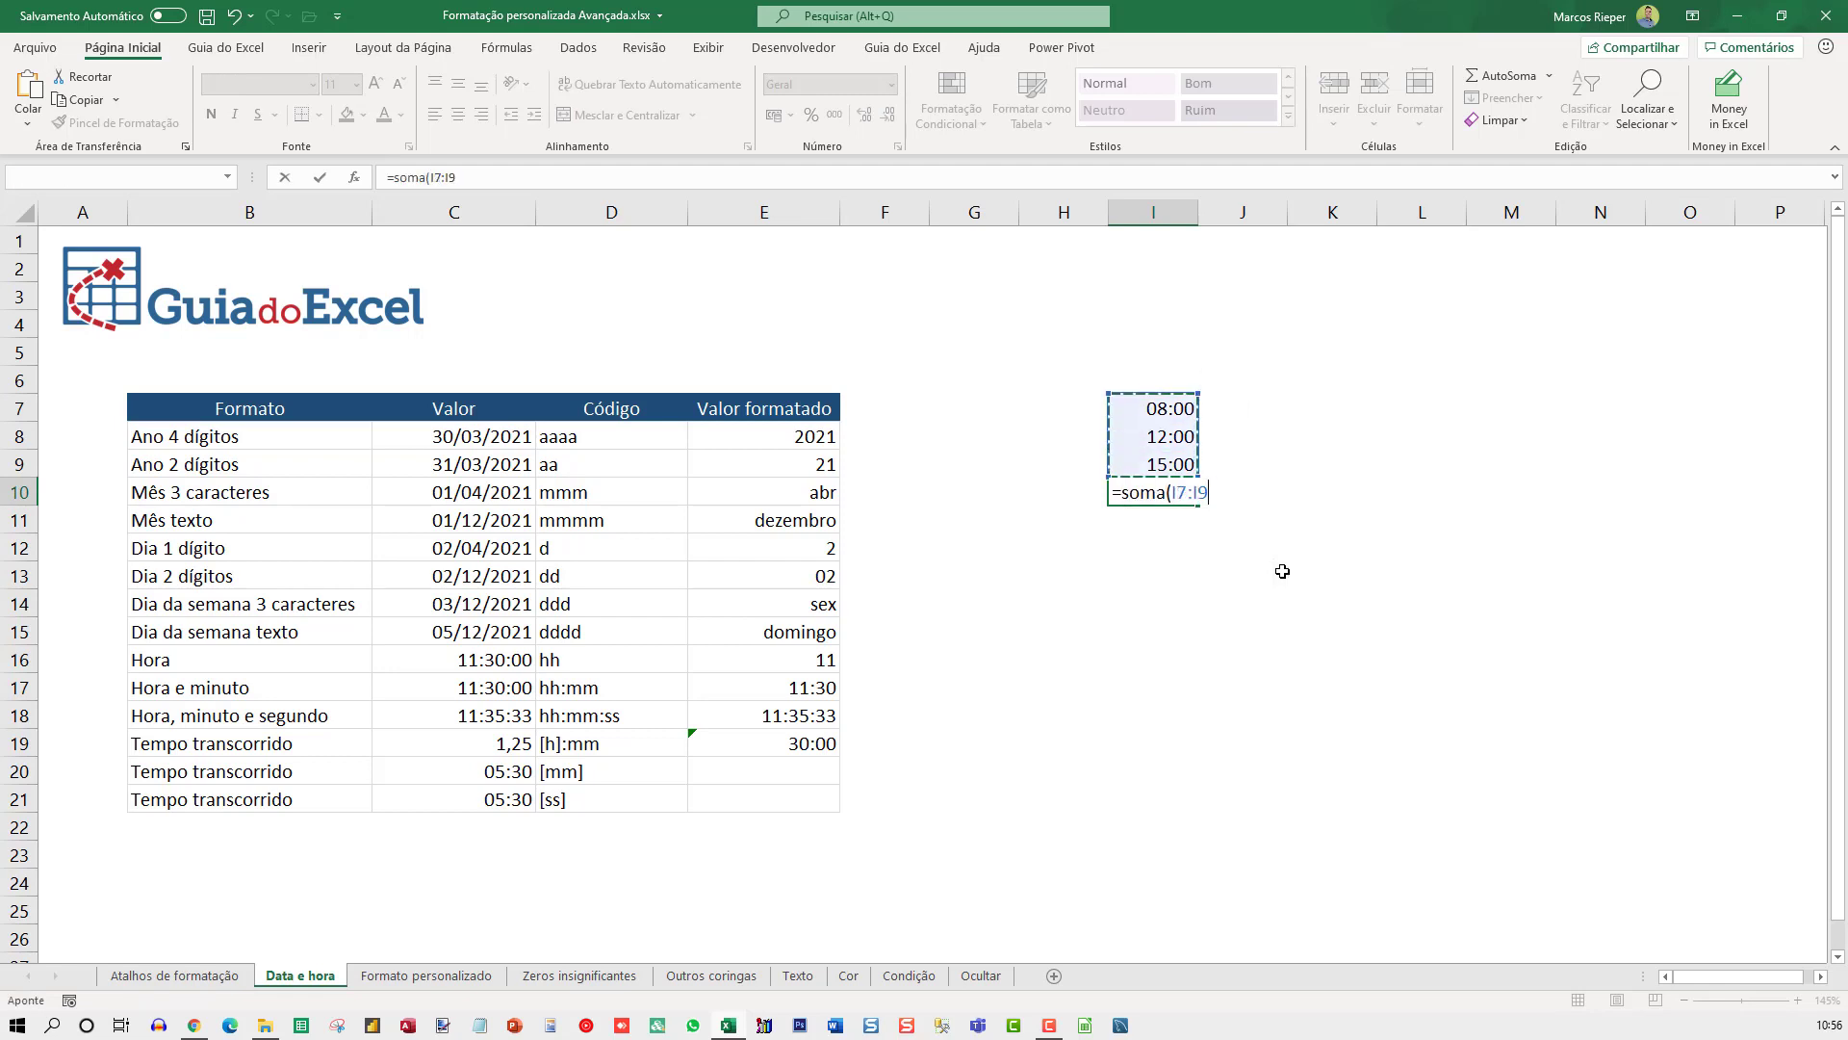
pyautogui.press('Return')
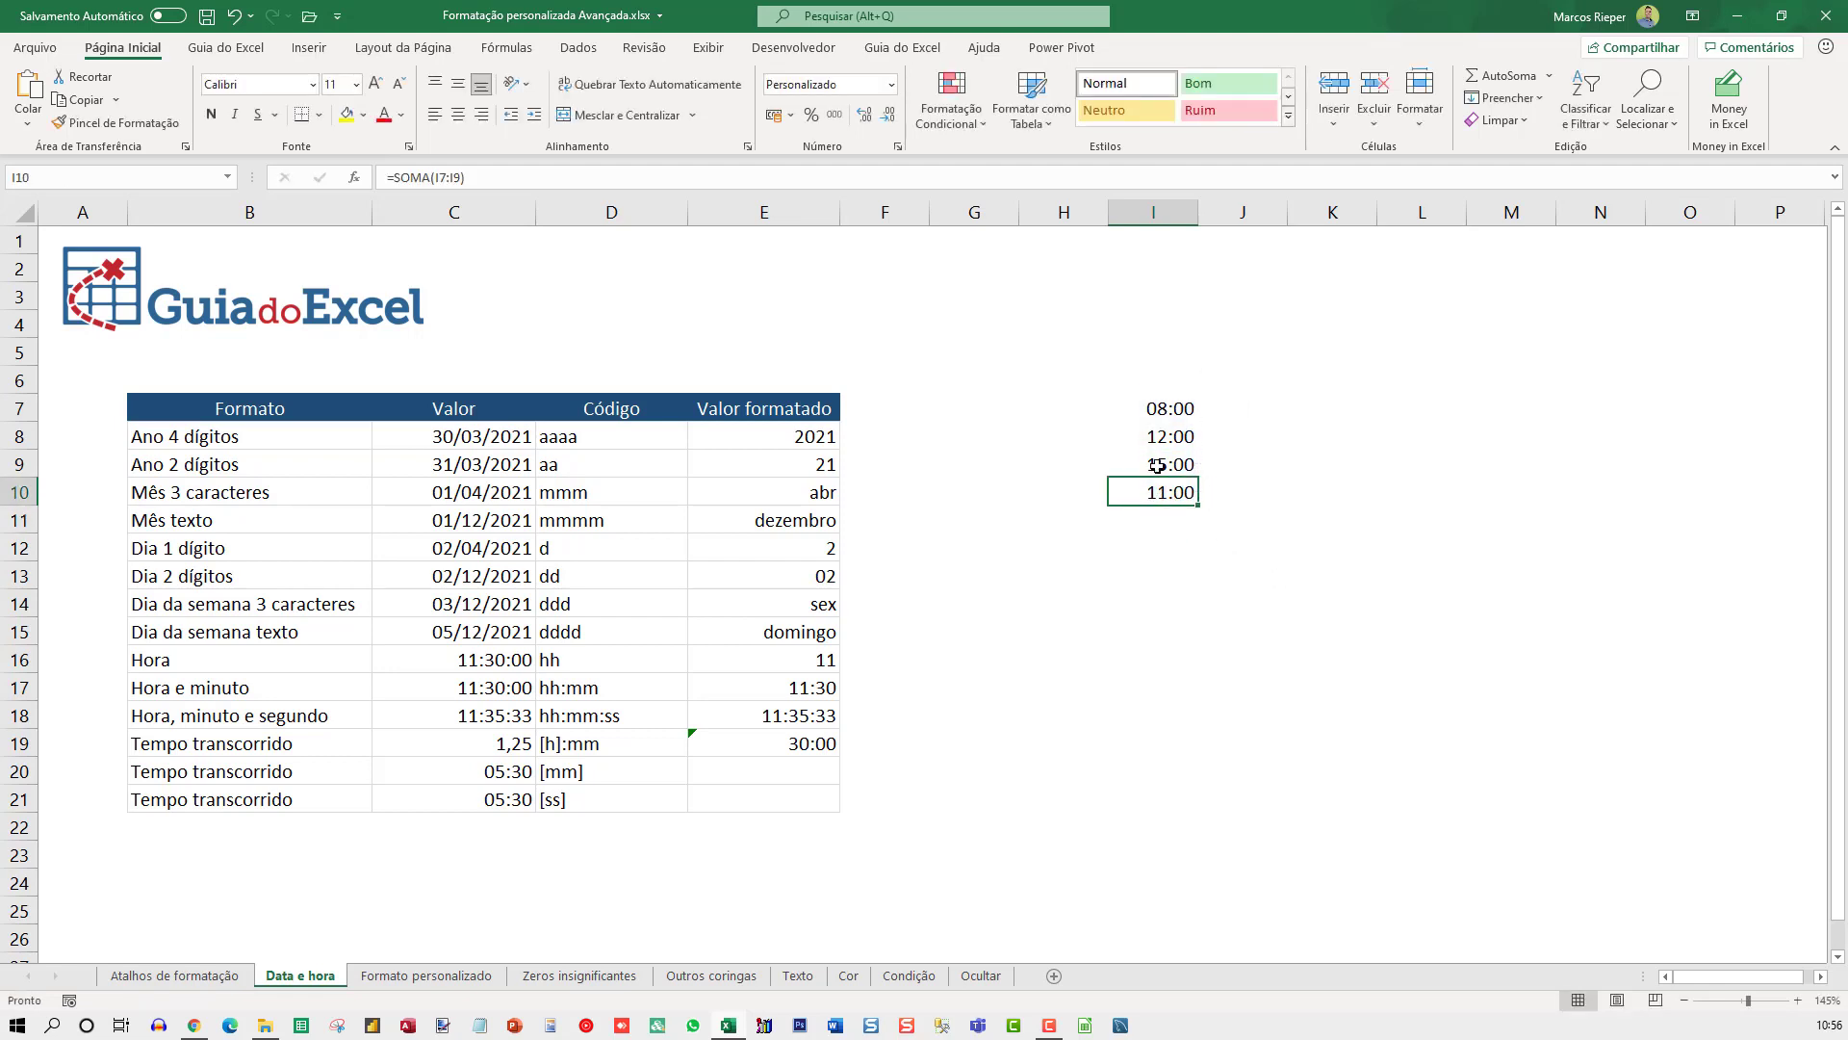
pyautogui.moveTo(1155, 466); pyautogui.dragTo(1141, 412)
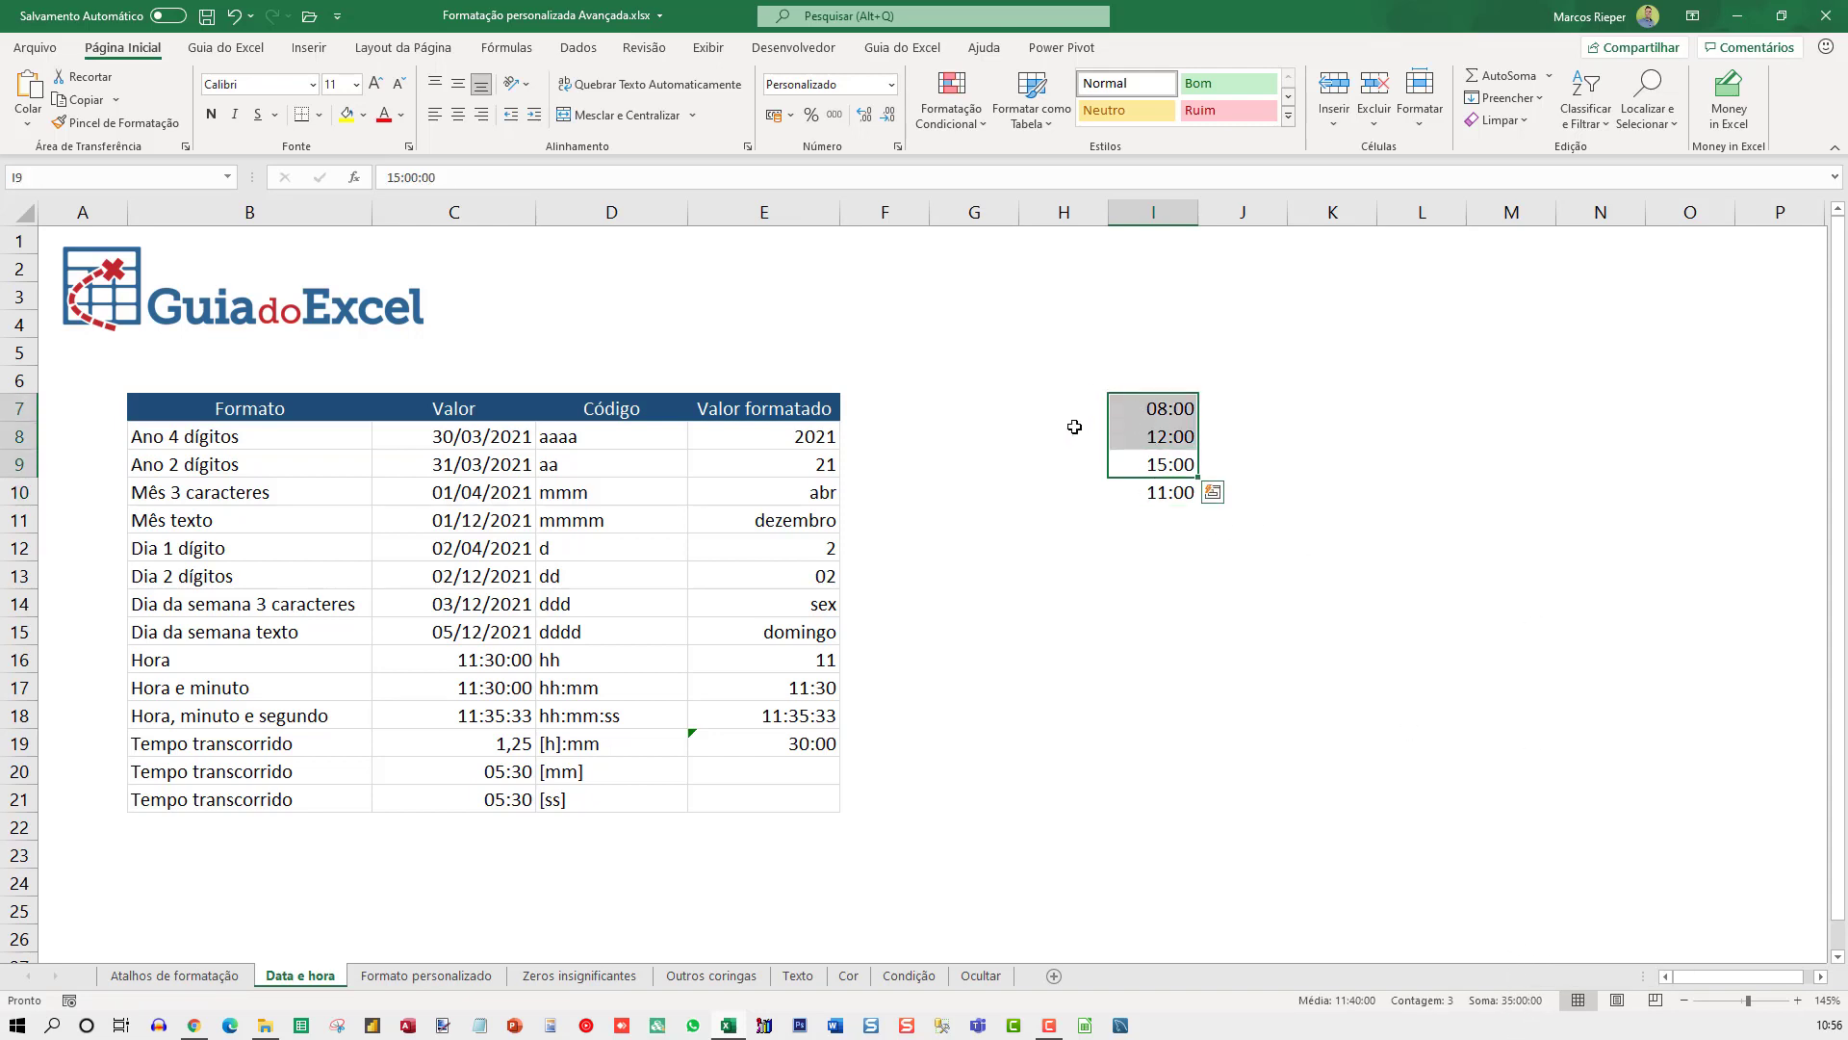
pyautogui.click(1146, 492)
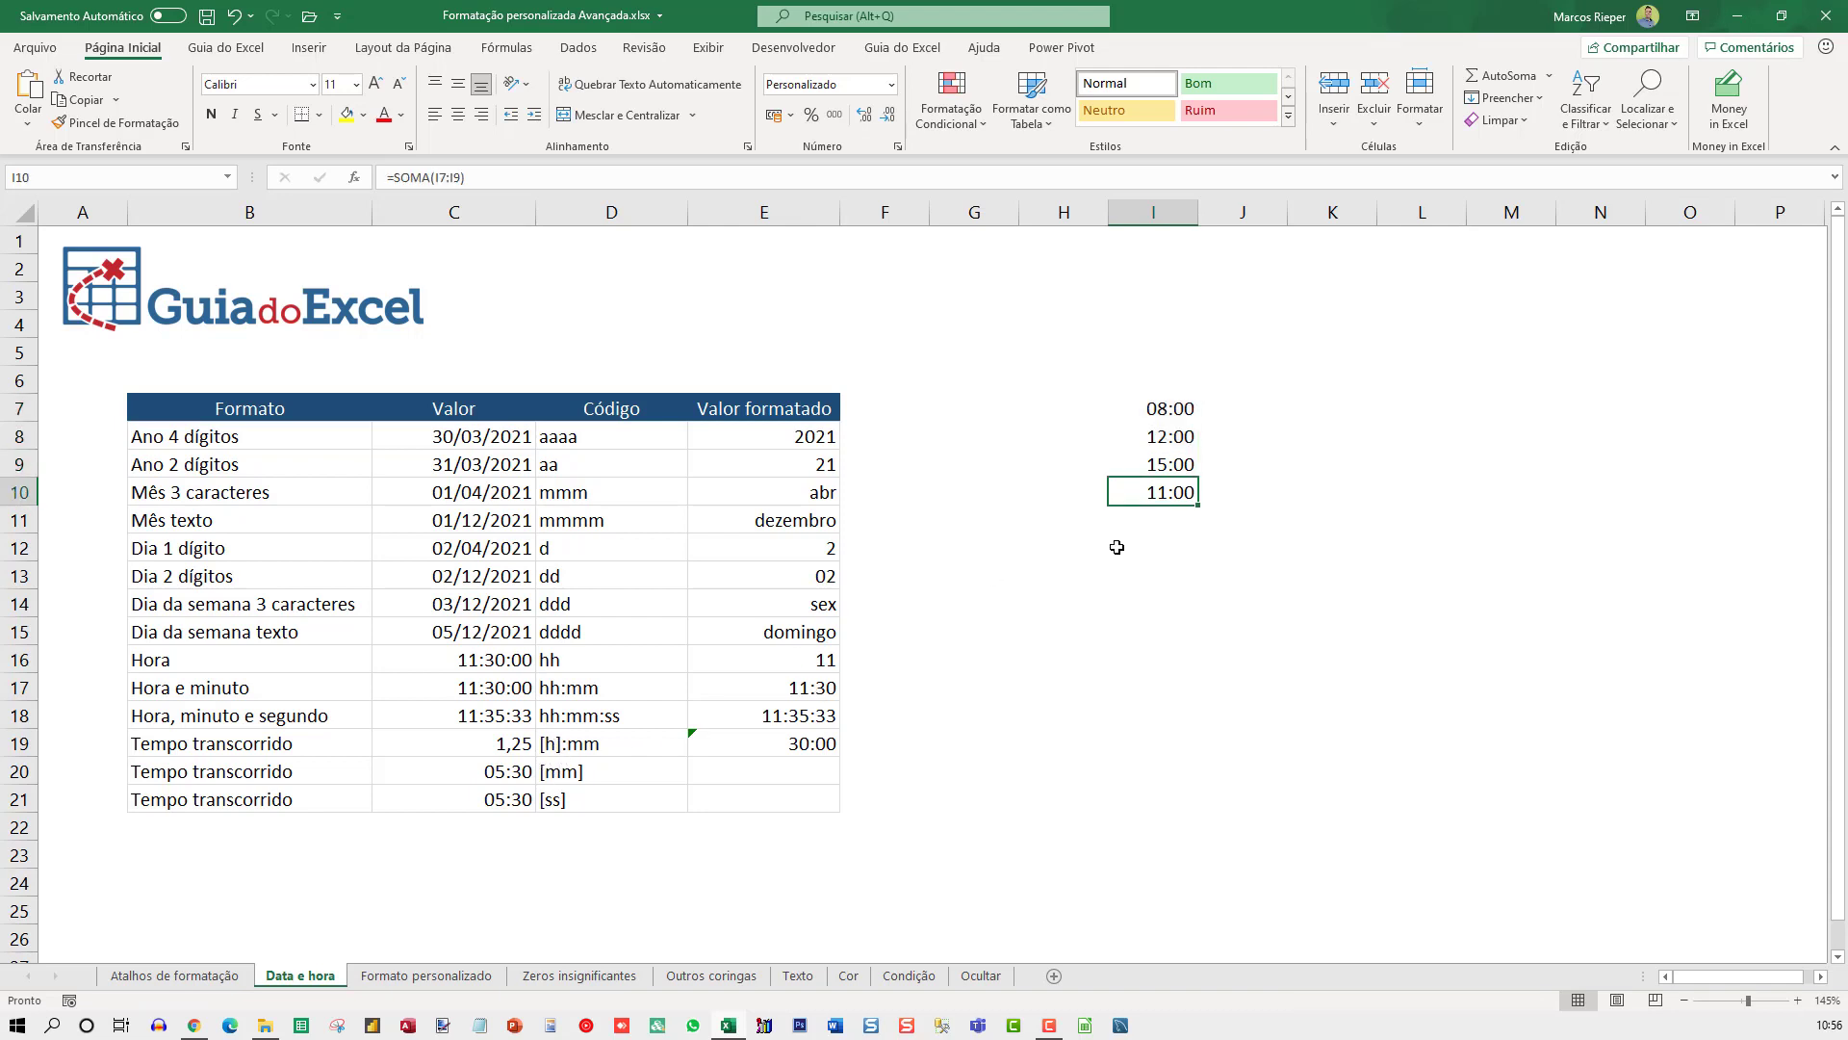
# Replace the total's hh:mm format code with [h]:mm, previewing 35:00.
pyautogui.hotkey('ctrl', '1')
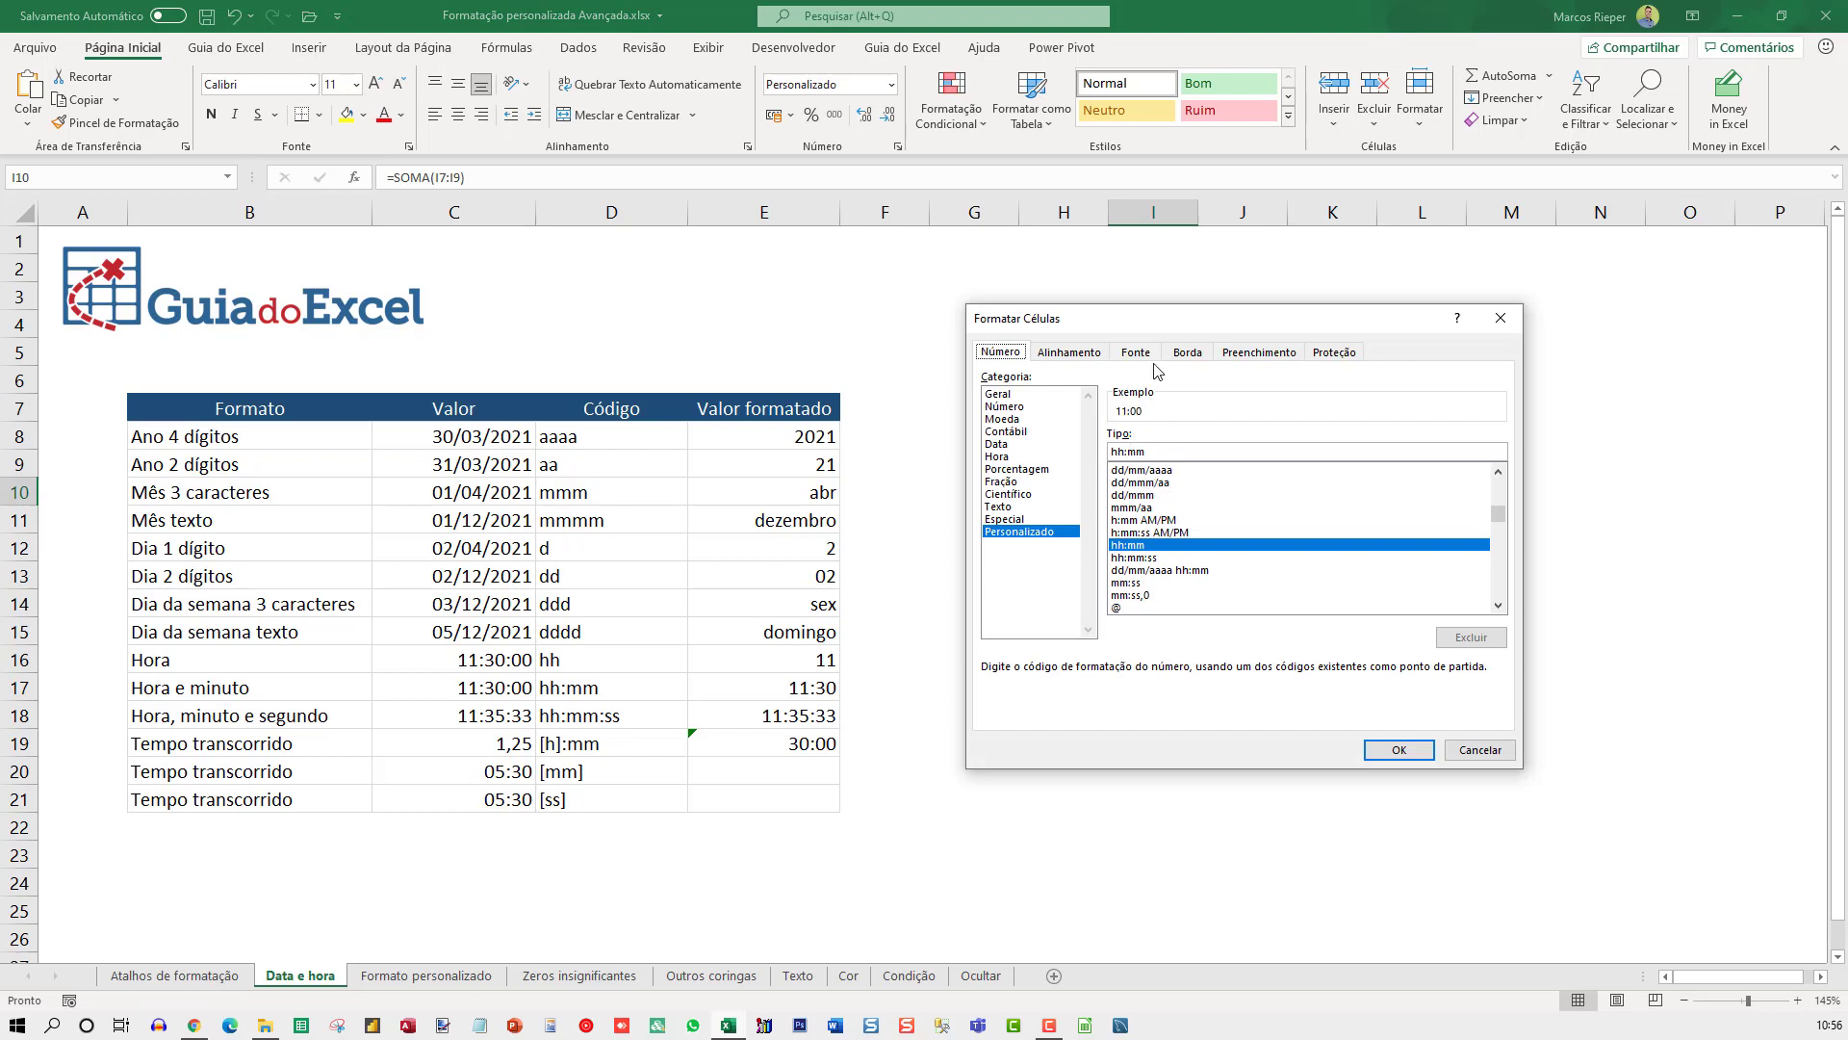
pyautogui.moveTo(1137, 318); pyautogui.dragTo(1390, 313)
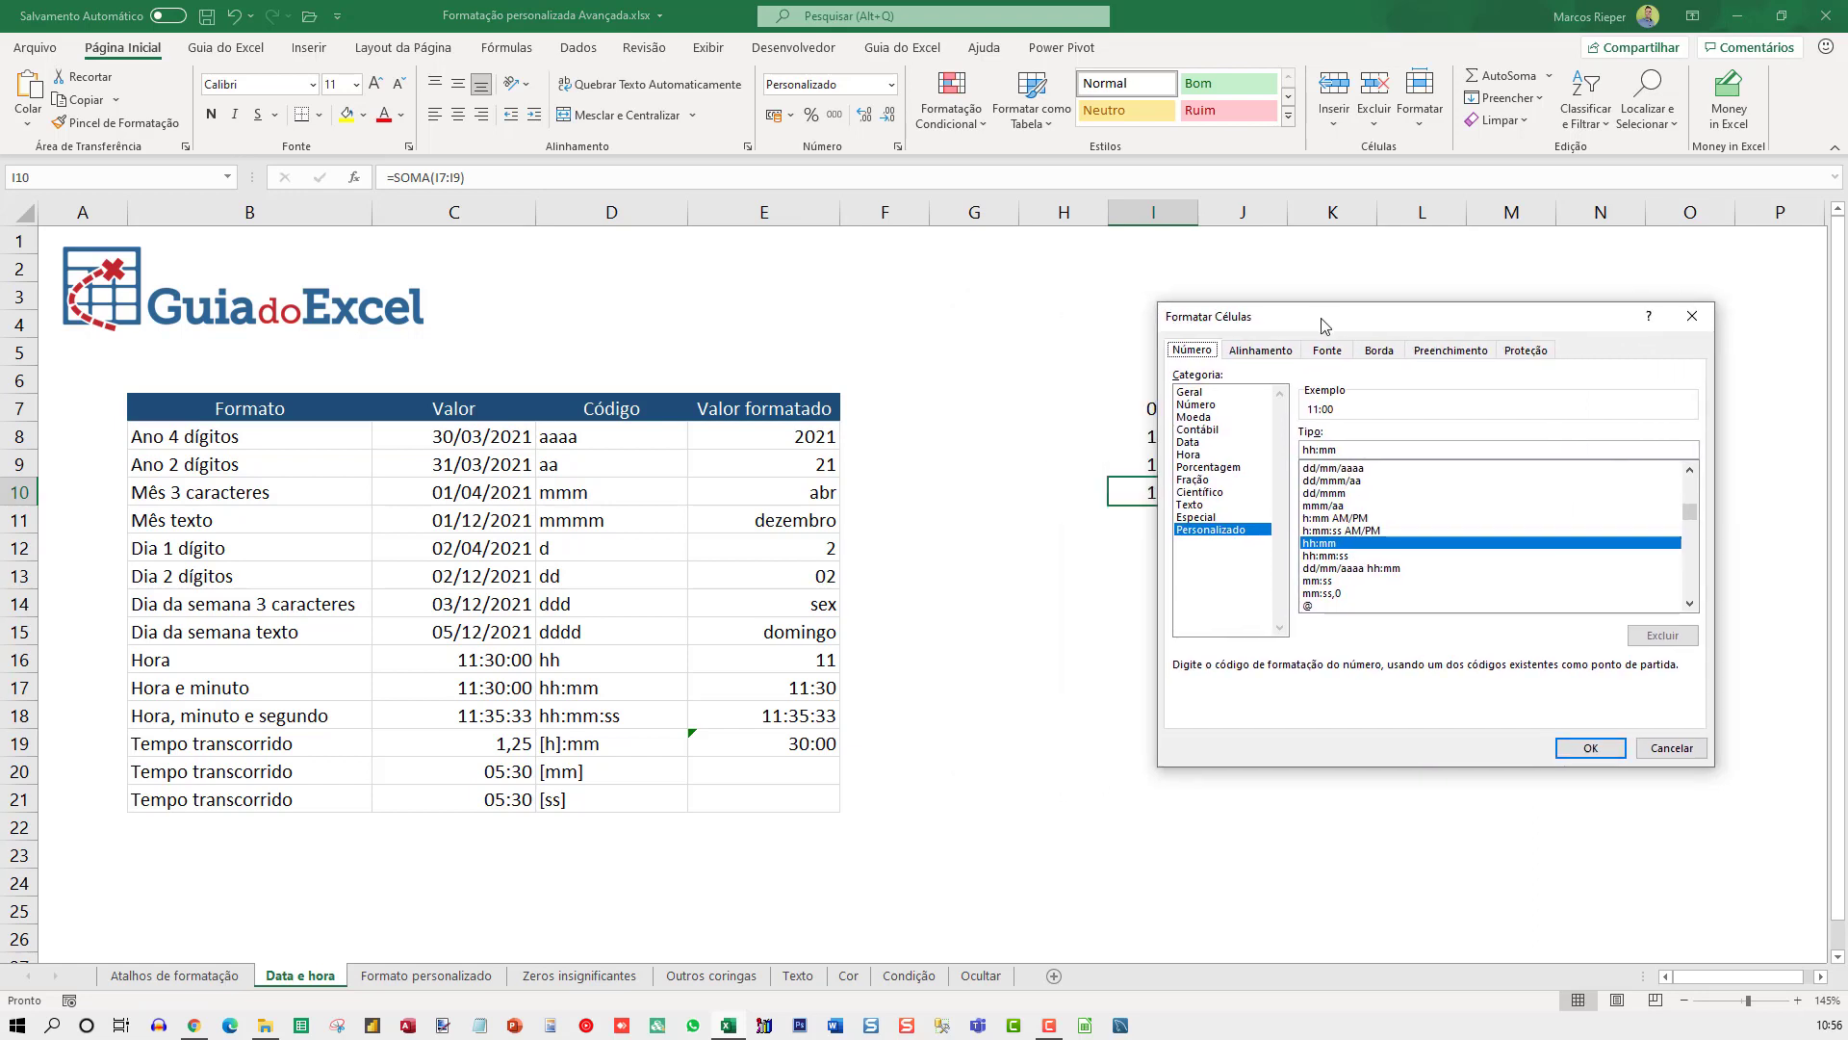
pyautogui.doubleClick(1408, 449)
pyautogui.write('[')
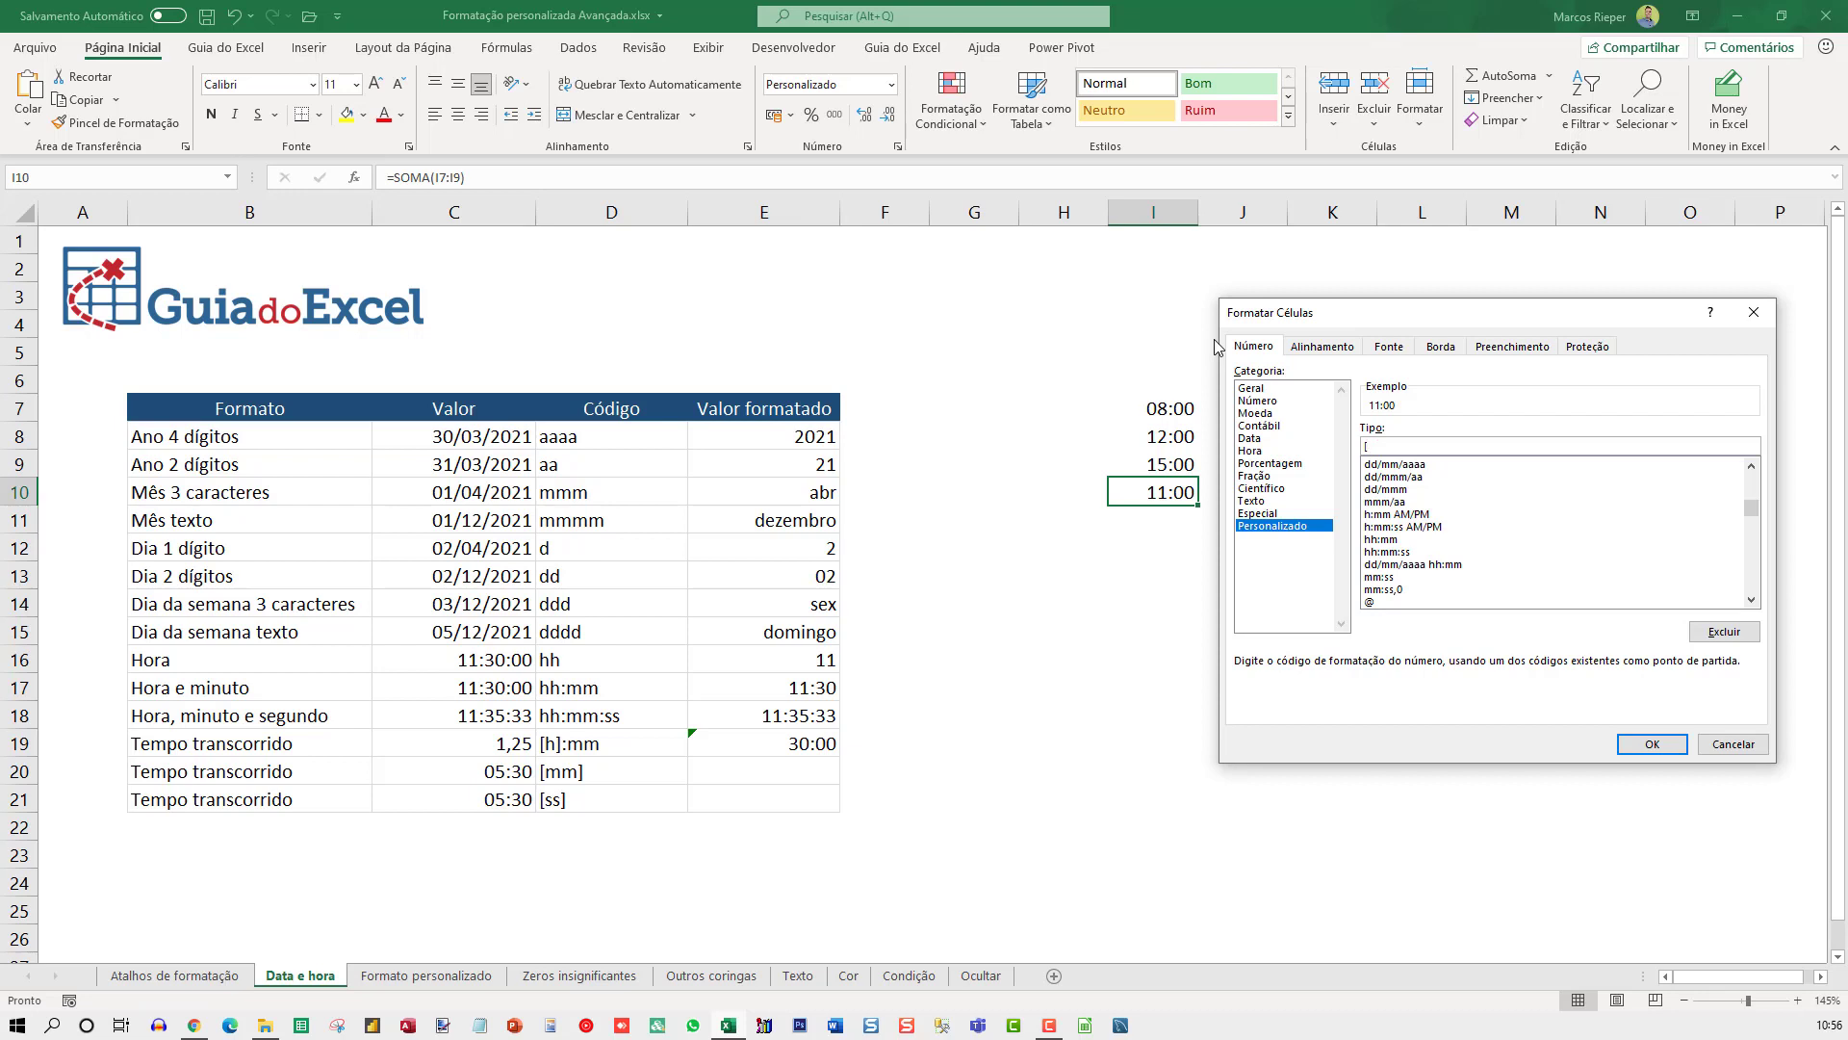
pyautogui.write('h]:')
pyautogui.write('mm')
pyautogui.click(1728, 744)
pyautogui.moveTo(1183, 546); pyautogui.dragTo(1156, 353)
pyautogui.press('Delete')
pyautogui.click(791, 740)
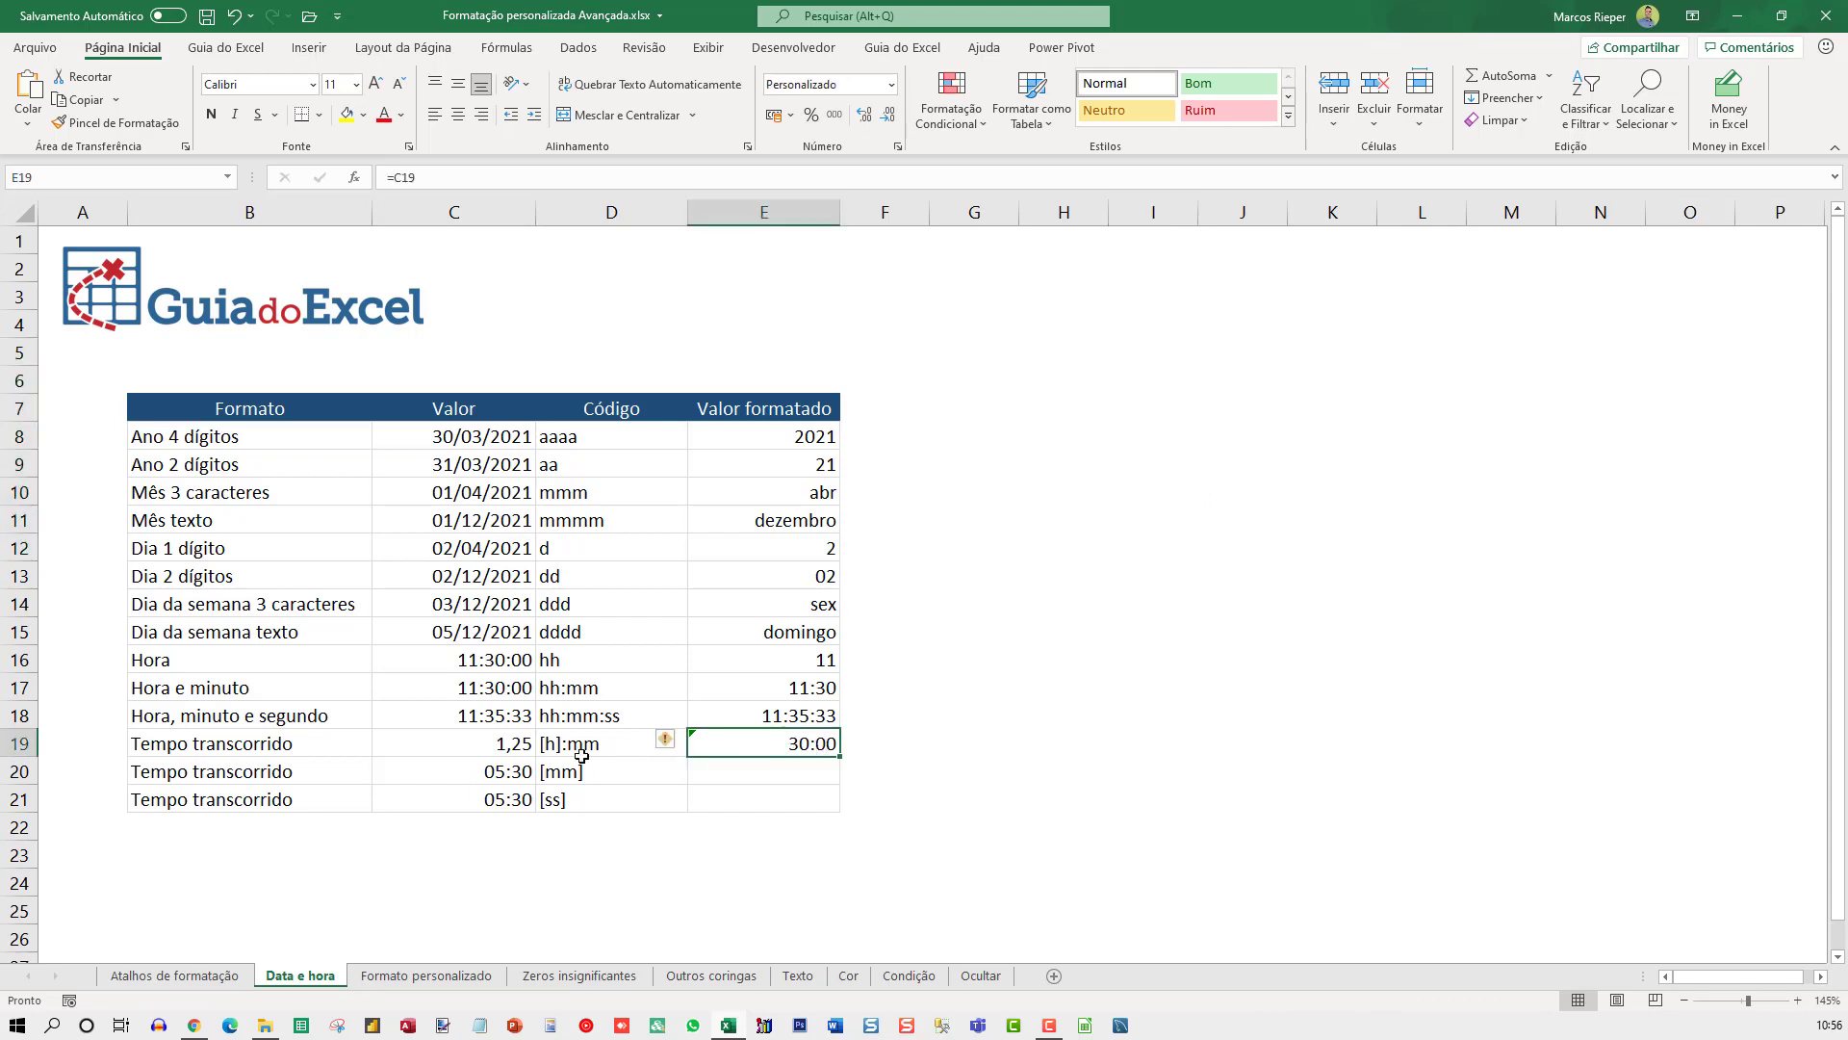
pyautogui.click(515, 744)
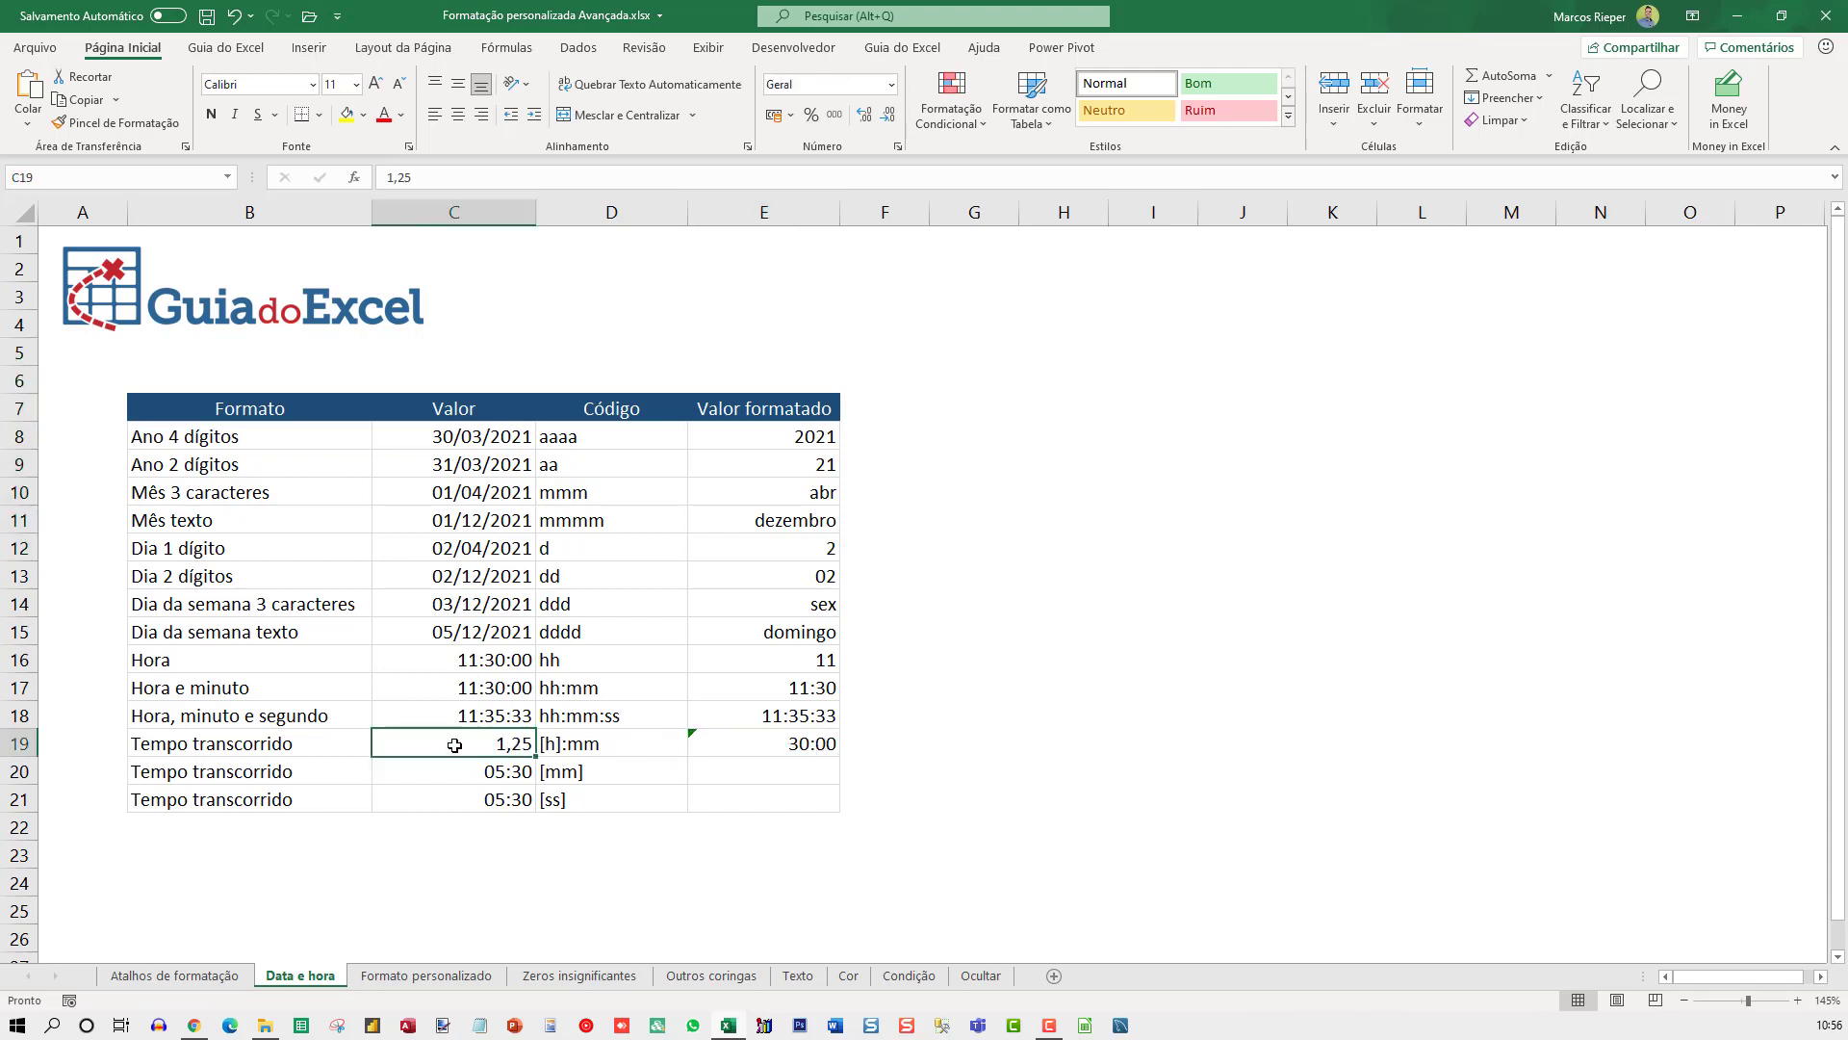
pyautogui.click(795, 748)
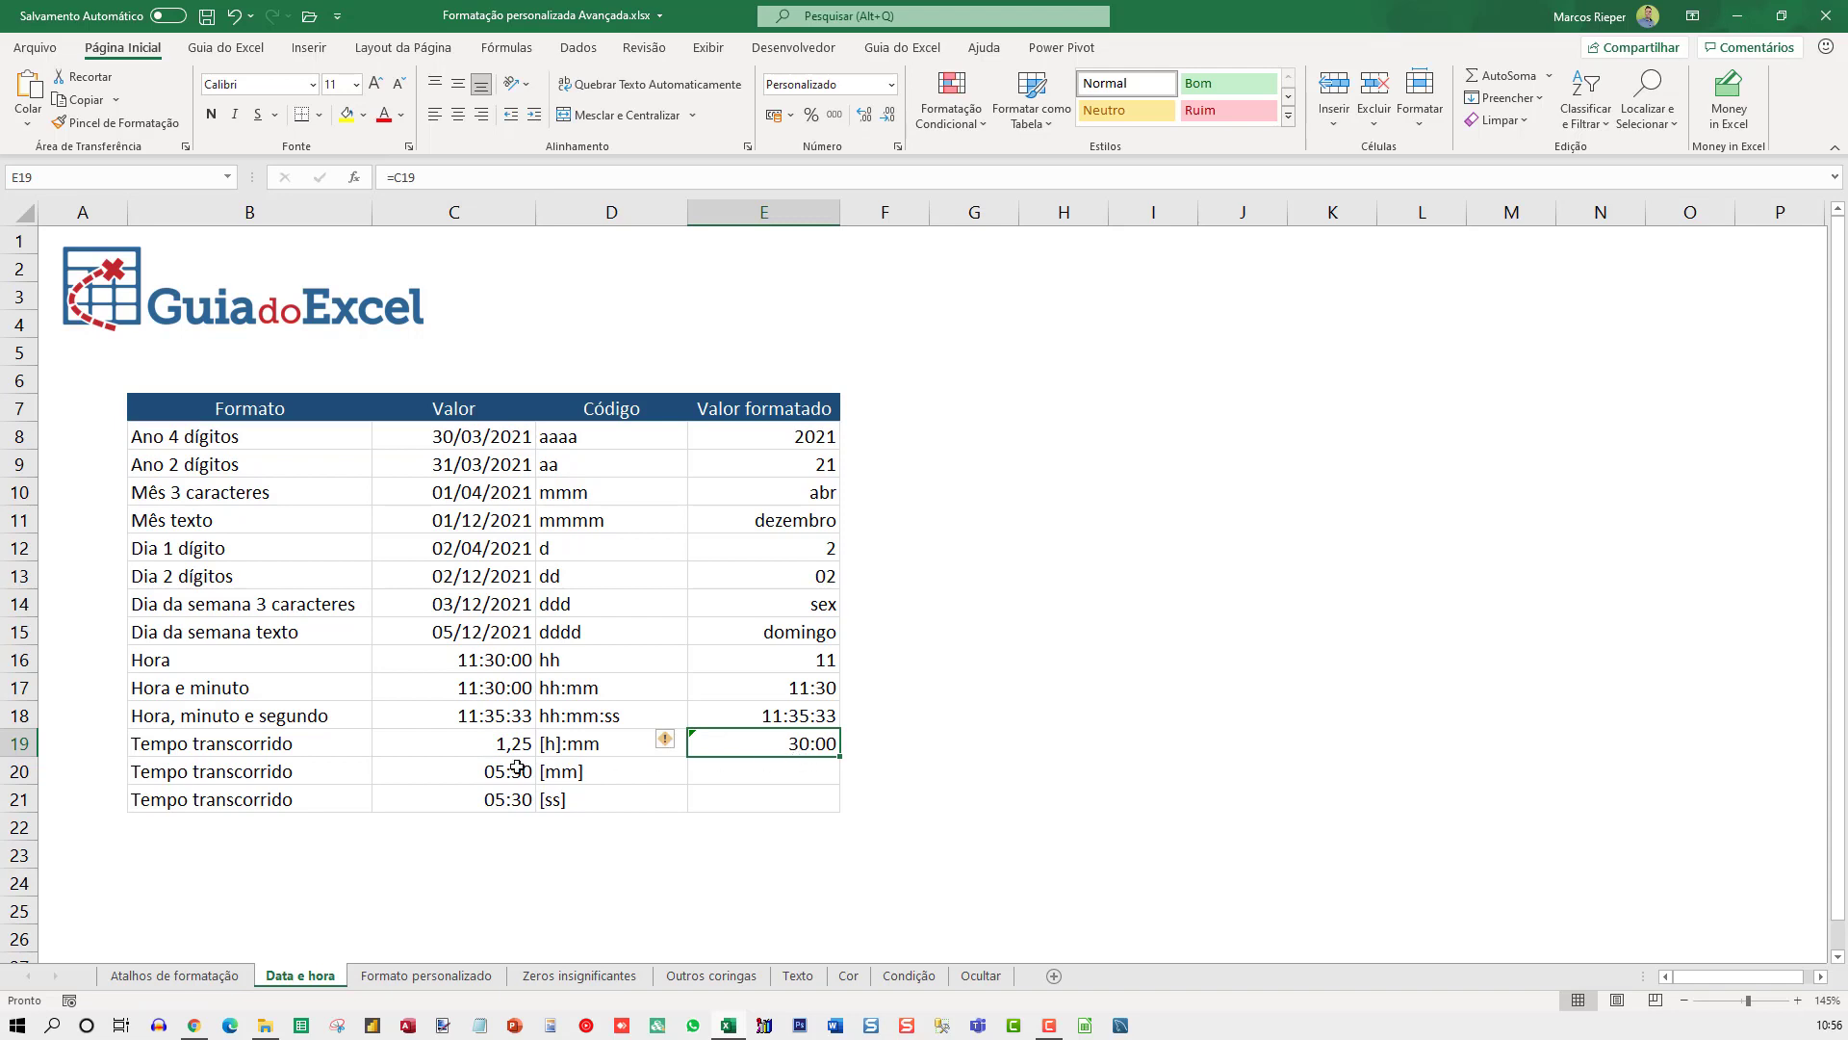
pyautogui.click(490, 752)
pyautogui.click(760, 746)
pyautogui.click(515, 743)
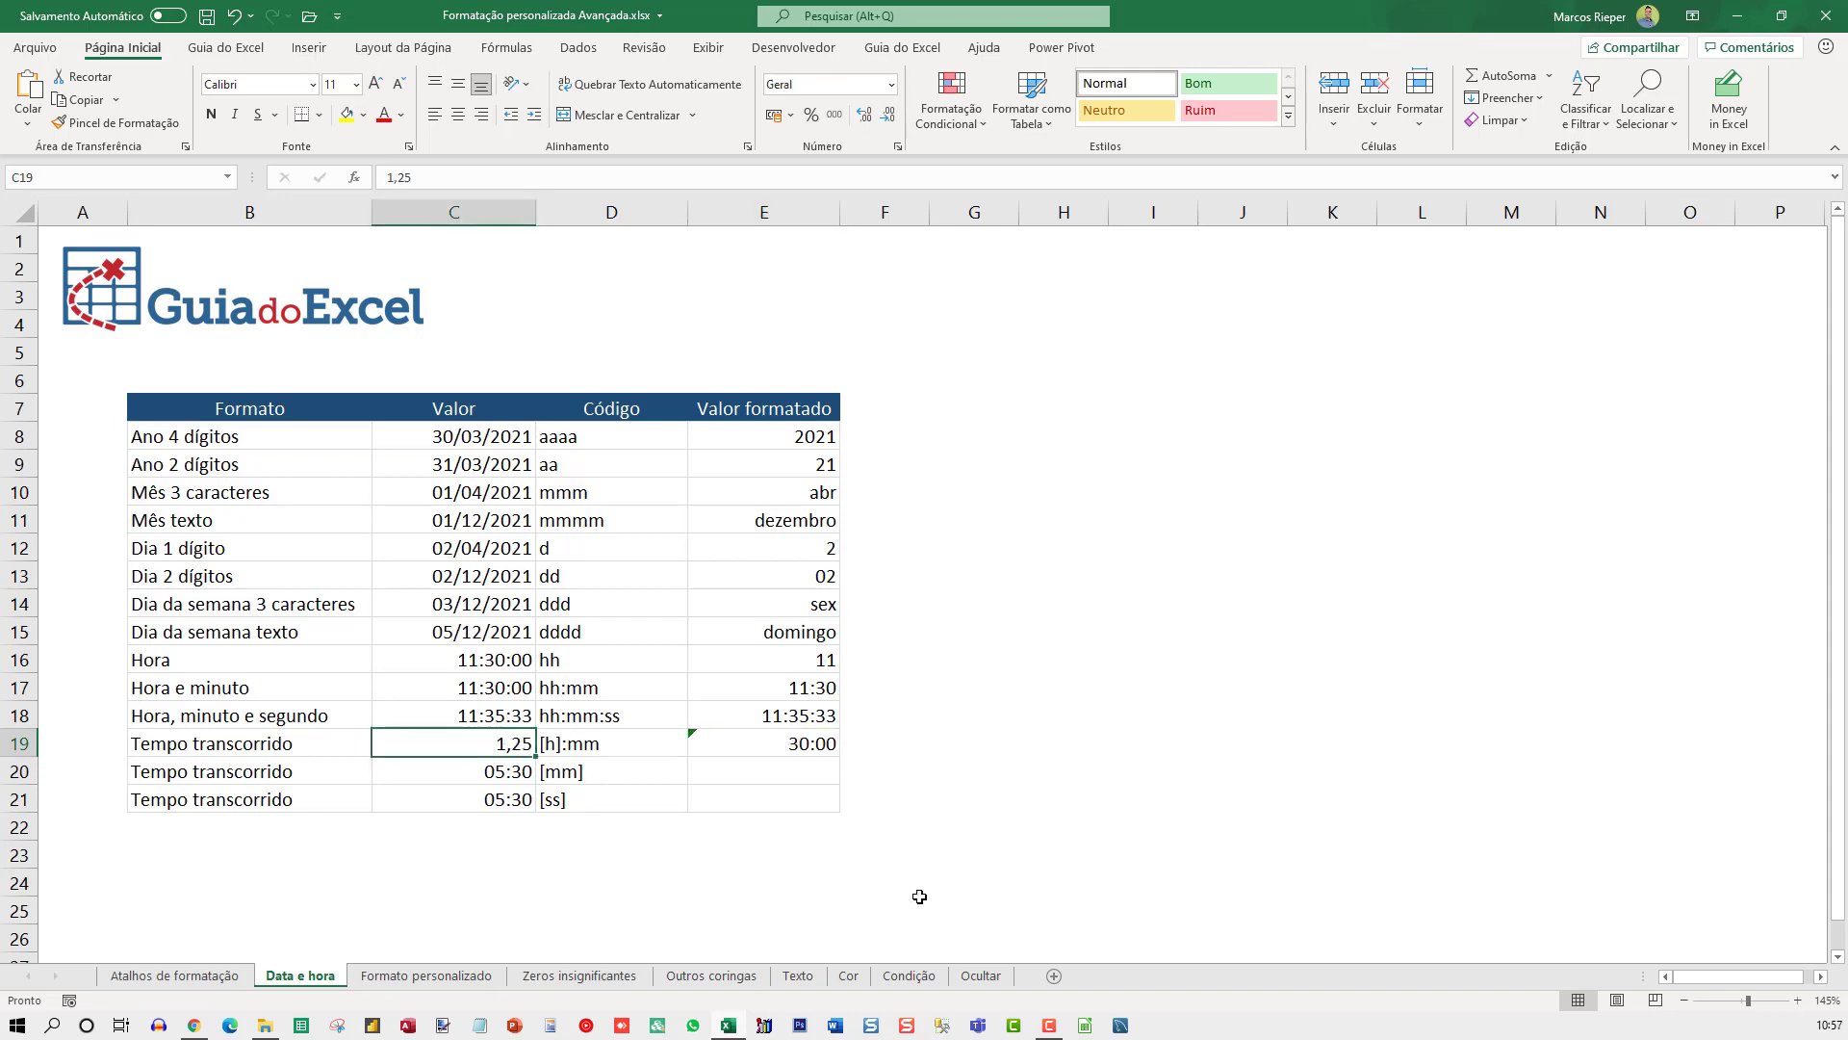
pyautogui.press('F2')
pyautogui.press('BackSpace')
pyautogui.press('BackSpace')
pyautogui.press('BackSpace')
pyautogui.hotkey('ctrl', 'Return')
pyautogui.hotkey('ctrl', 'z')
pyautogui.press('Right')
pyautogui.press('Right')
pyautogui.press('Down')
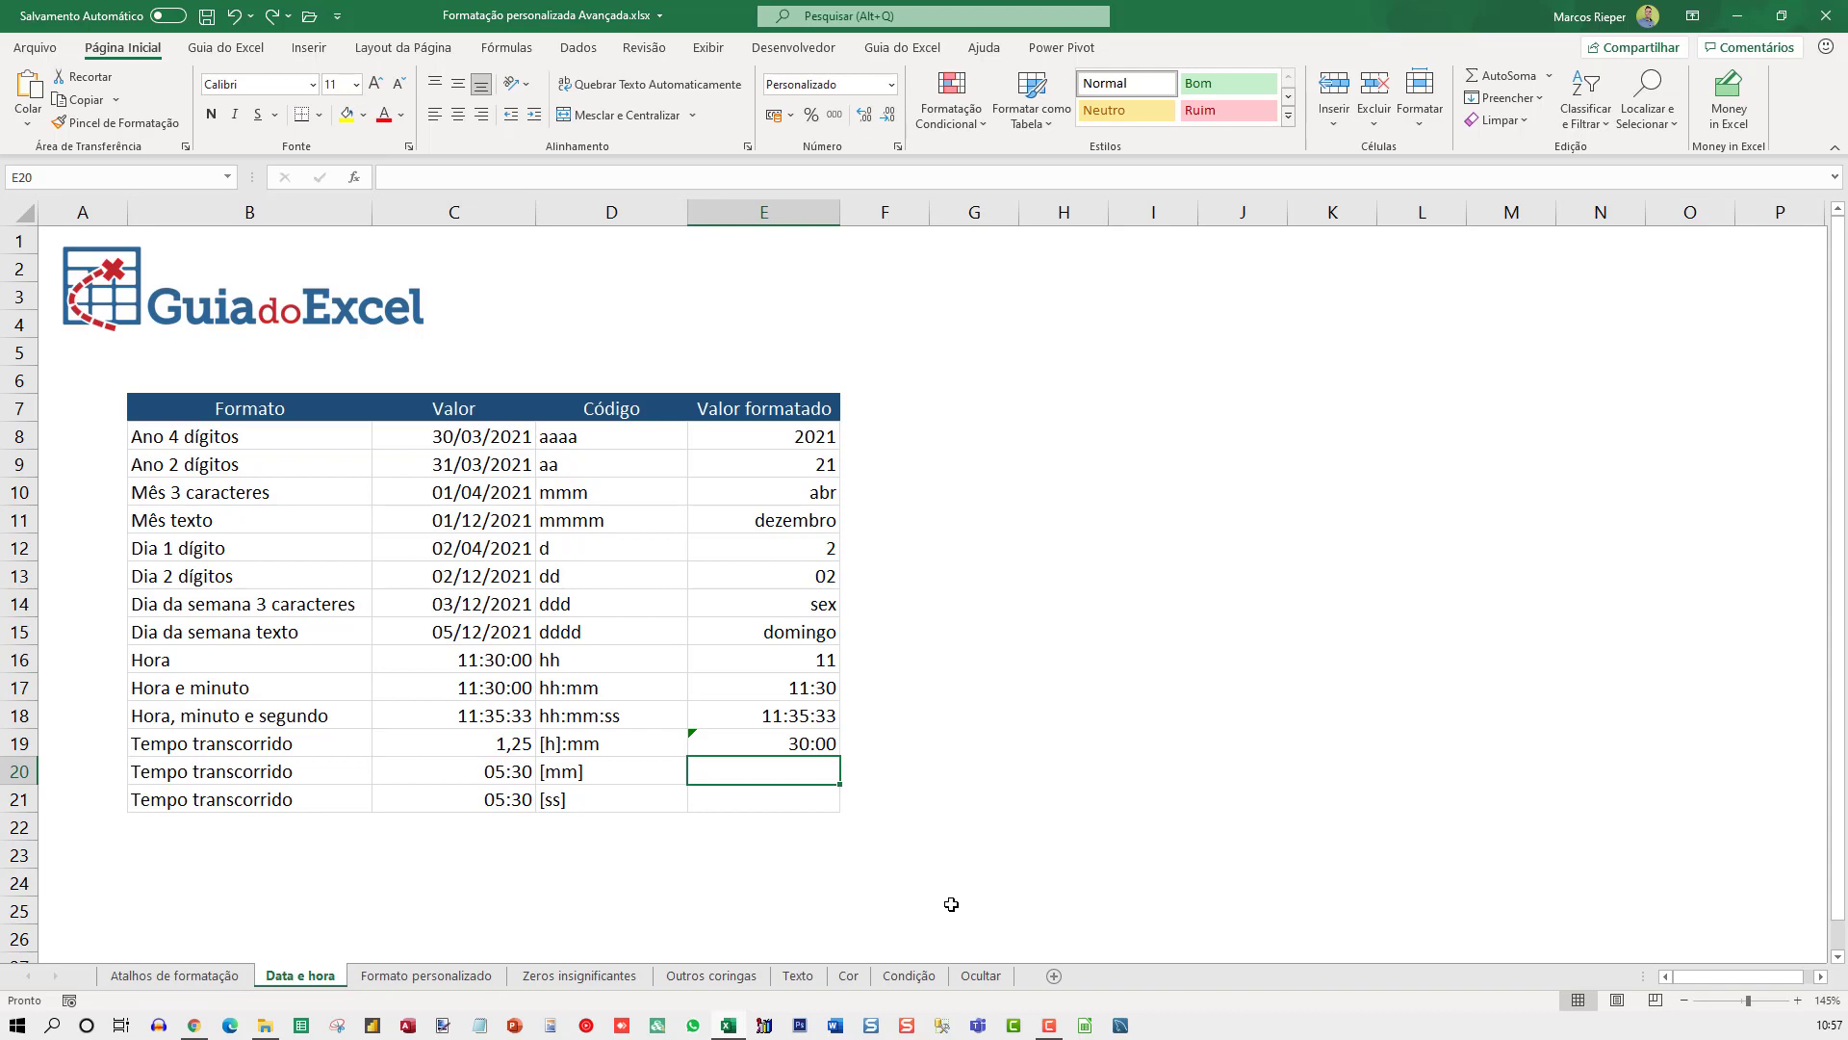
# Link E20 to C20 so it shows 330, checking its [mm] custom code.
pyautogui.write('=')
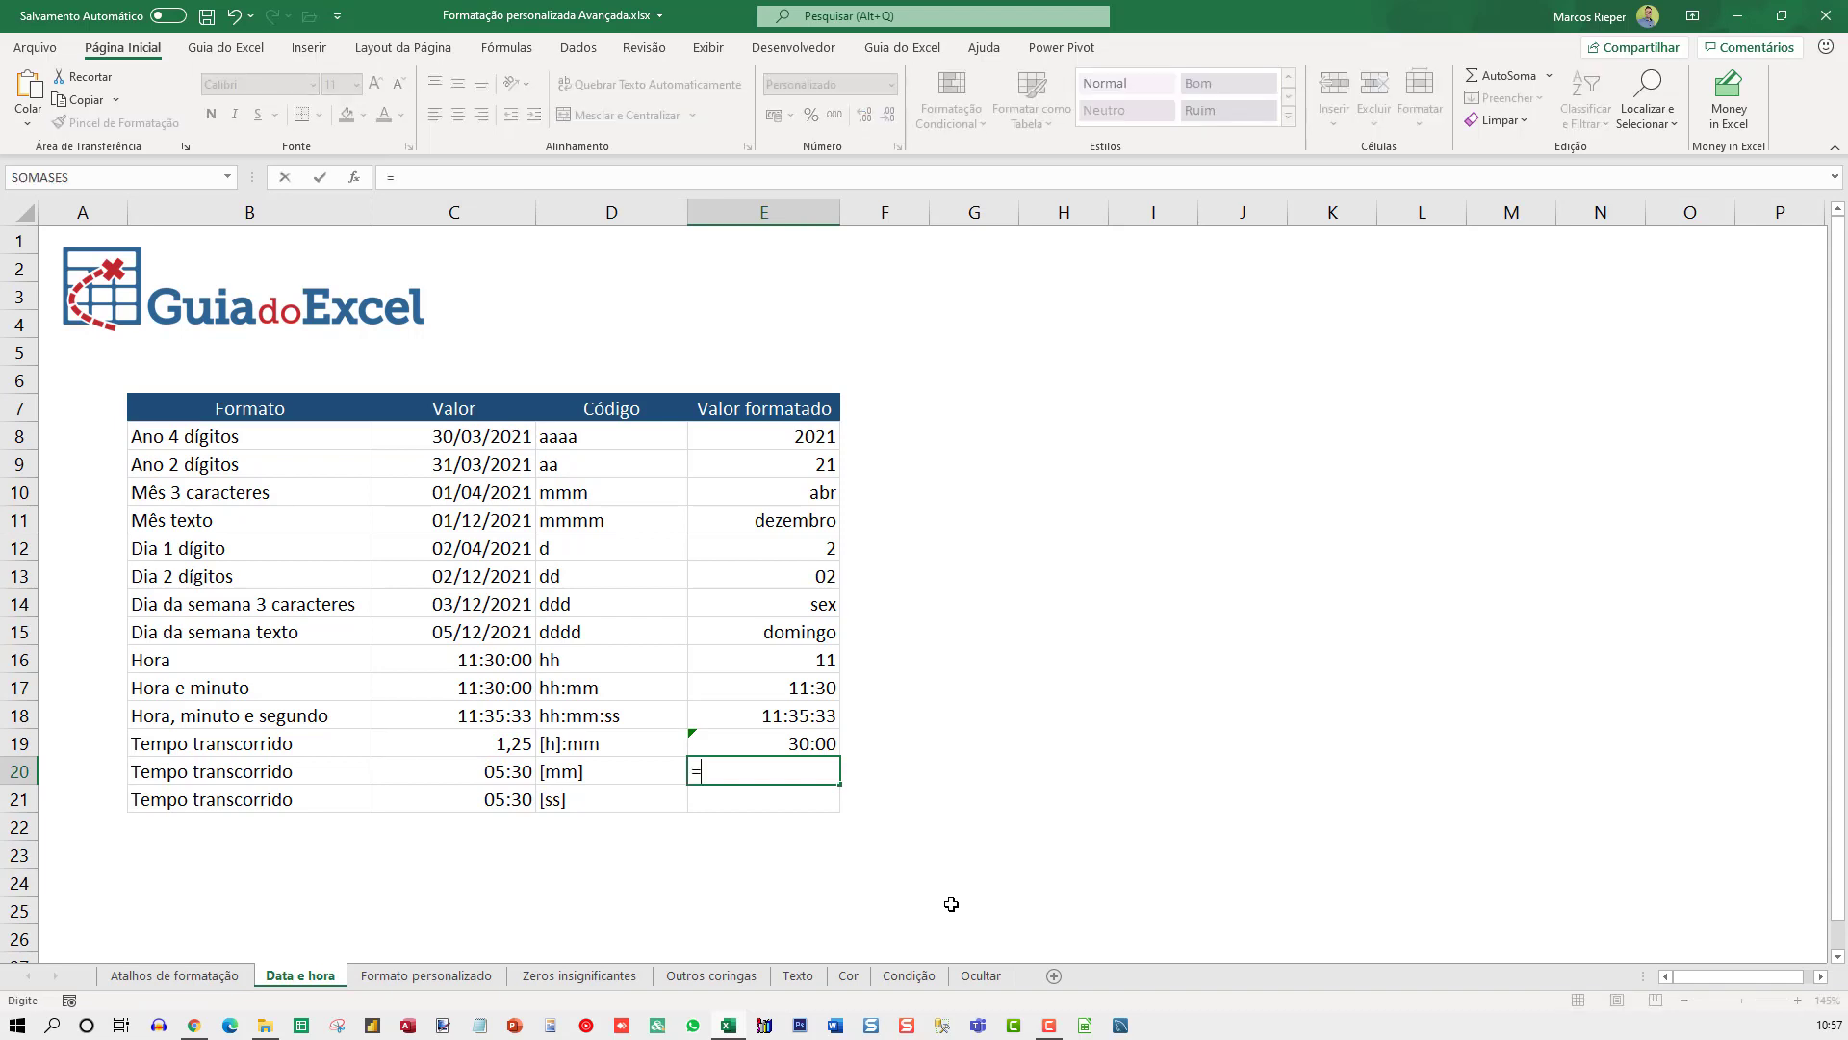
pyautogui.press('Left')
pyautogui.press('Left')
pyautogui.hotkey('ctrl', 'Return')
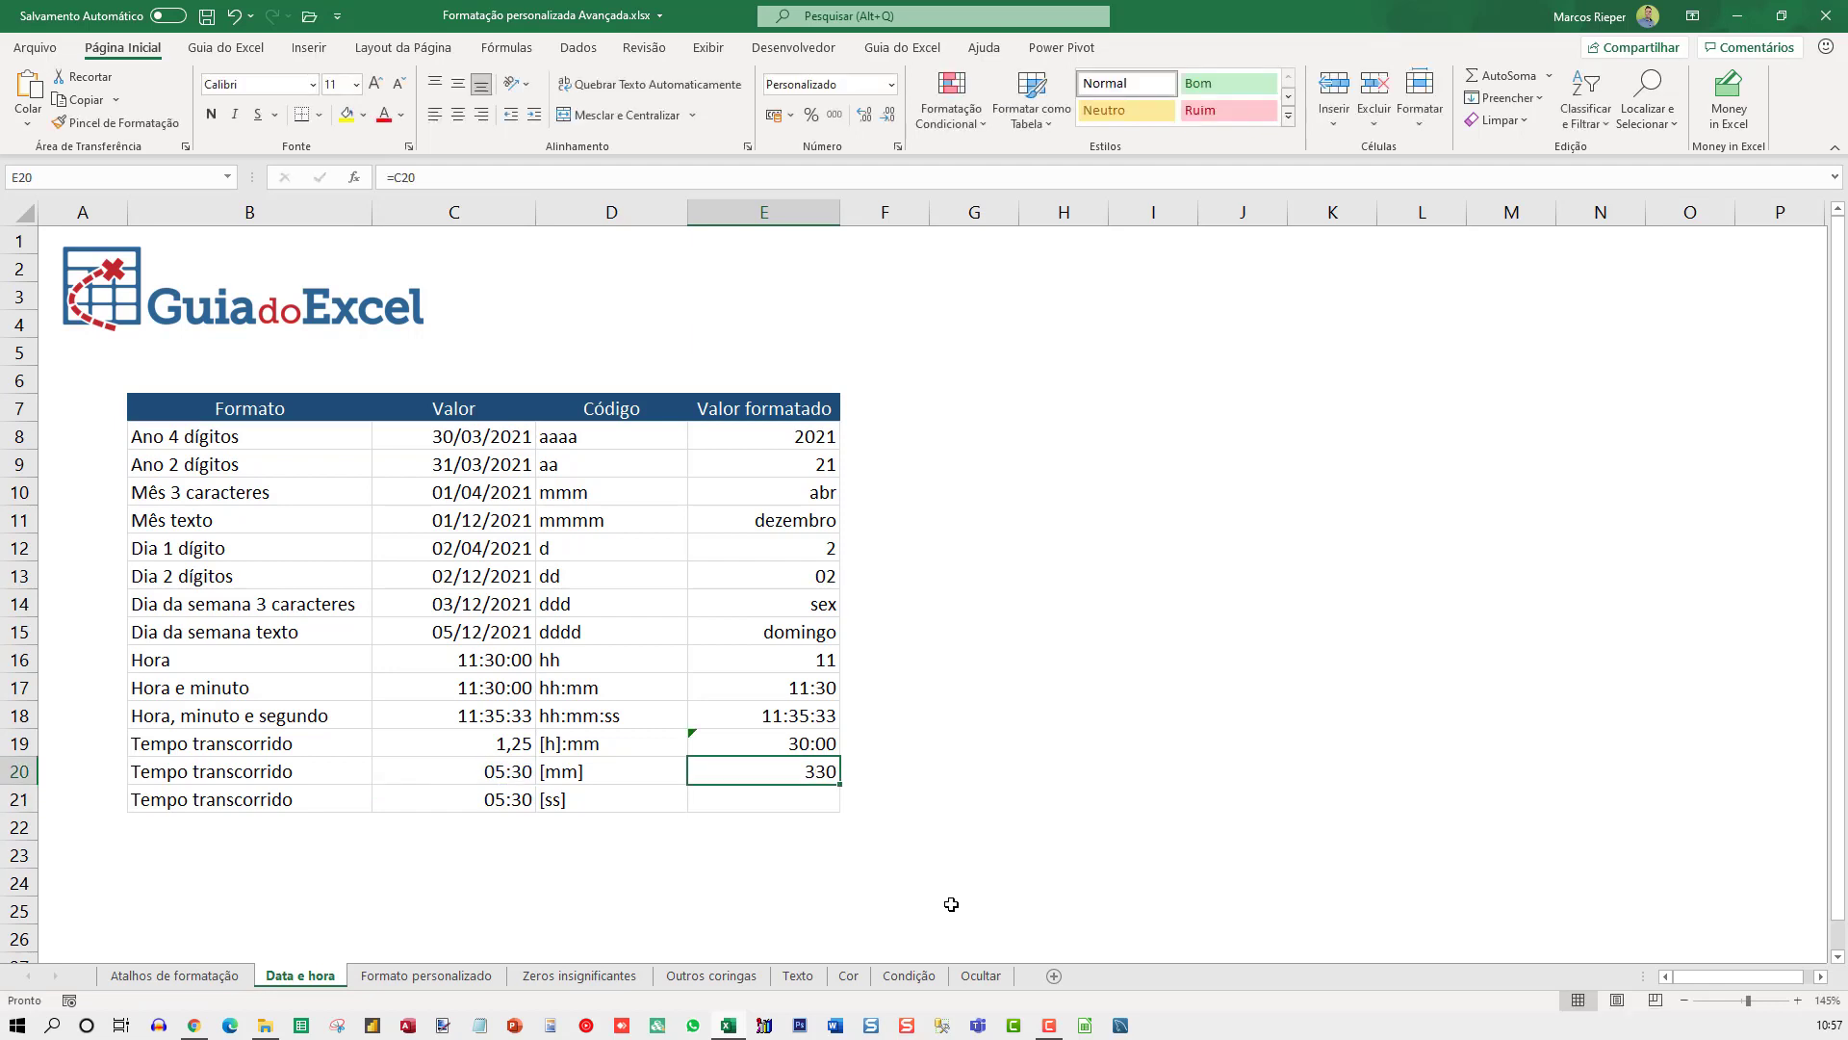
pyautogui.hotkey('ctrl', '1')
pyautogui.moveTo(1469, 306); pyautogui.dragTo(1155, 352)
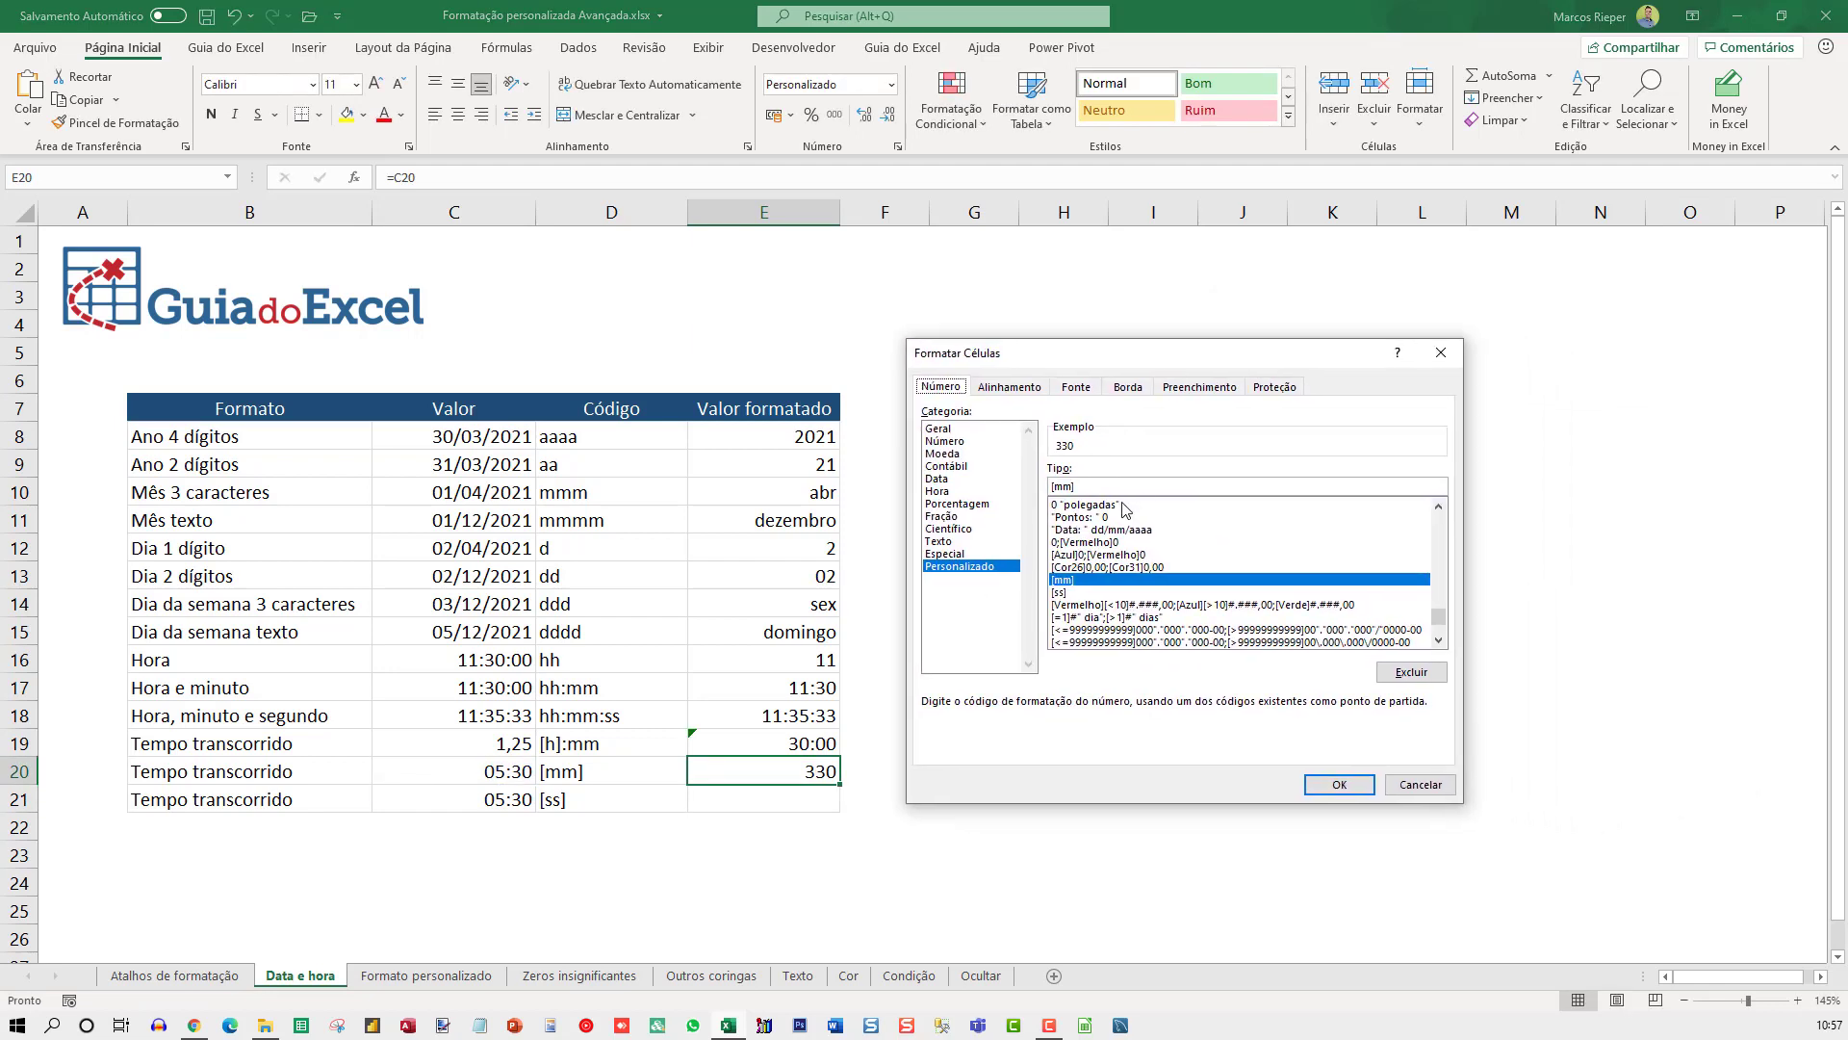
pyautogui.click(1057, 487)
pyautogui.hotkey('shift', 'Home')
pyautogui.press('Escape')
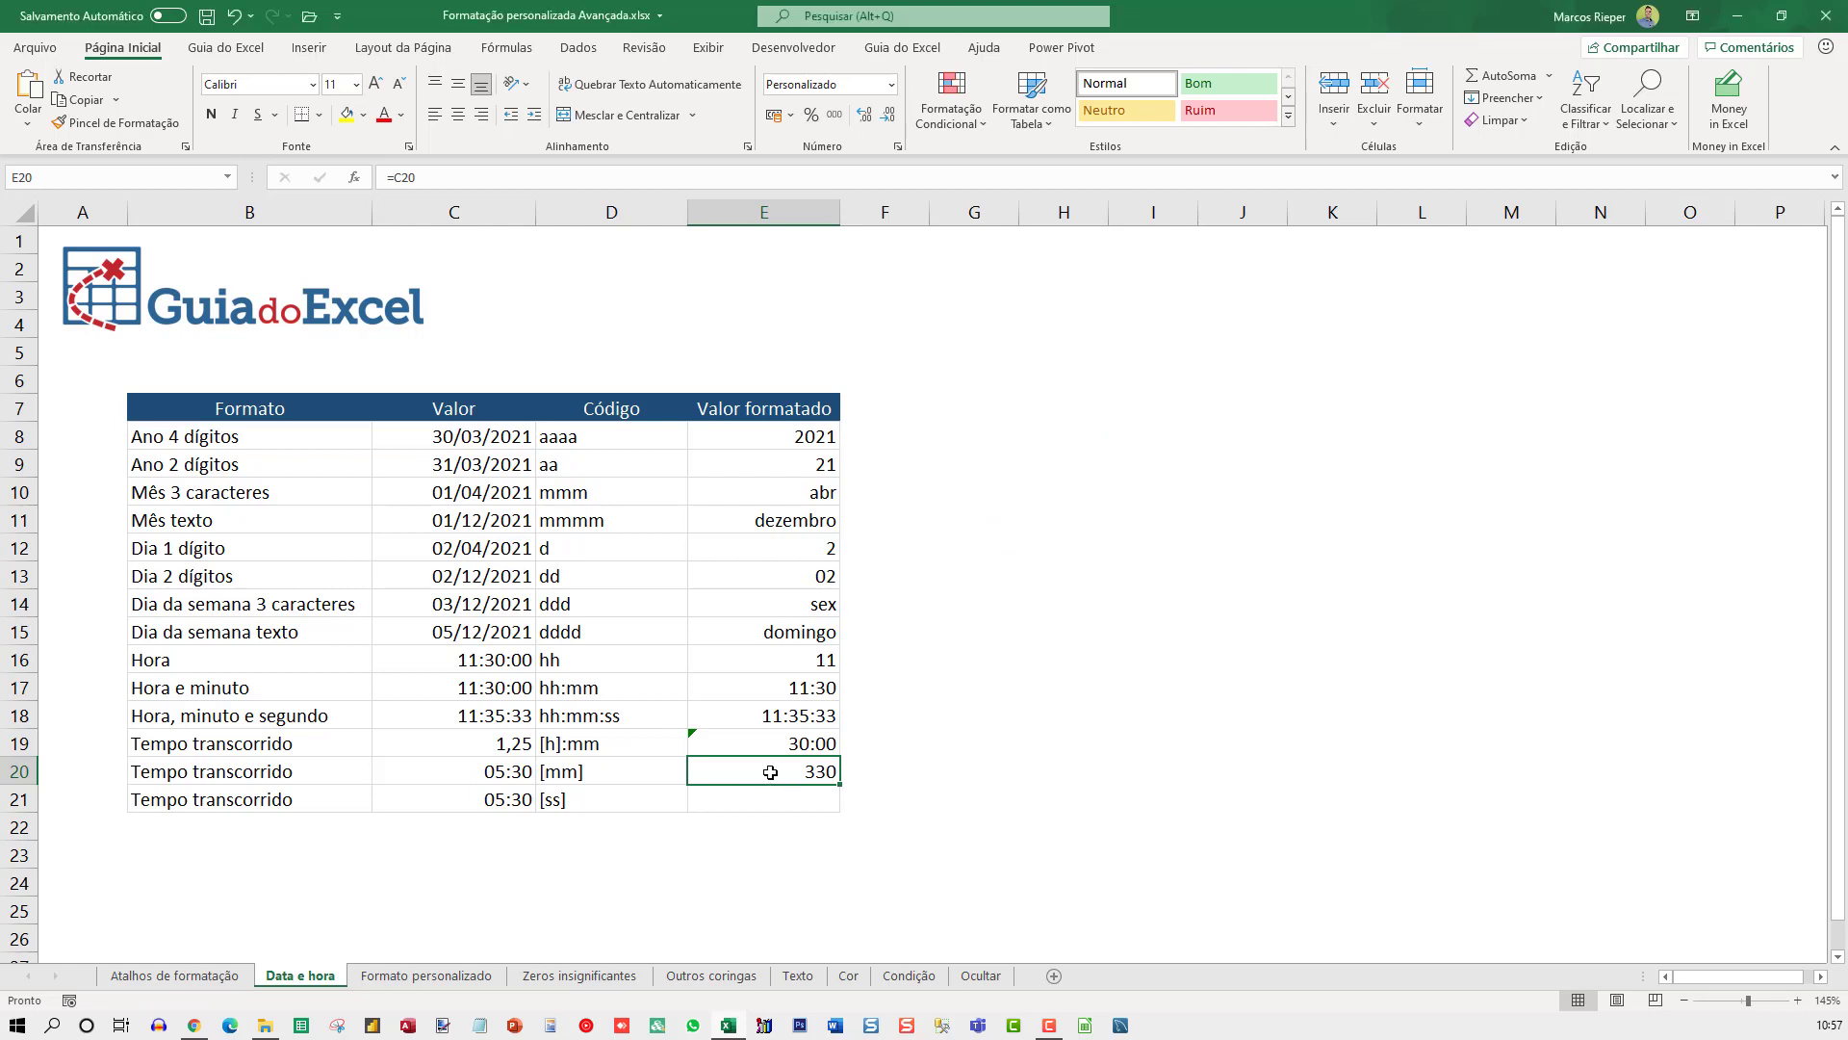
# Re-commit E20's formula, then try and undo the thousands-separator style on it.
pyautogui.doubleClick(776, 770)
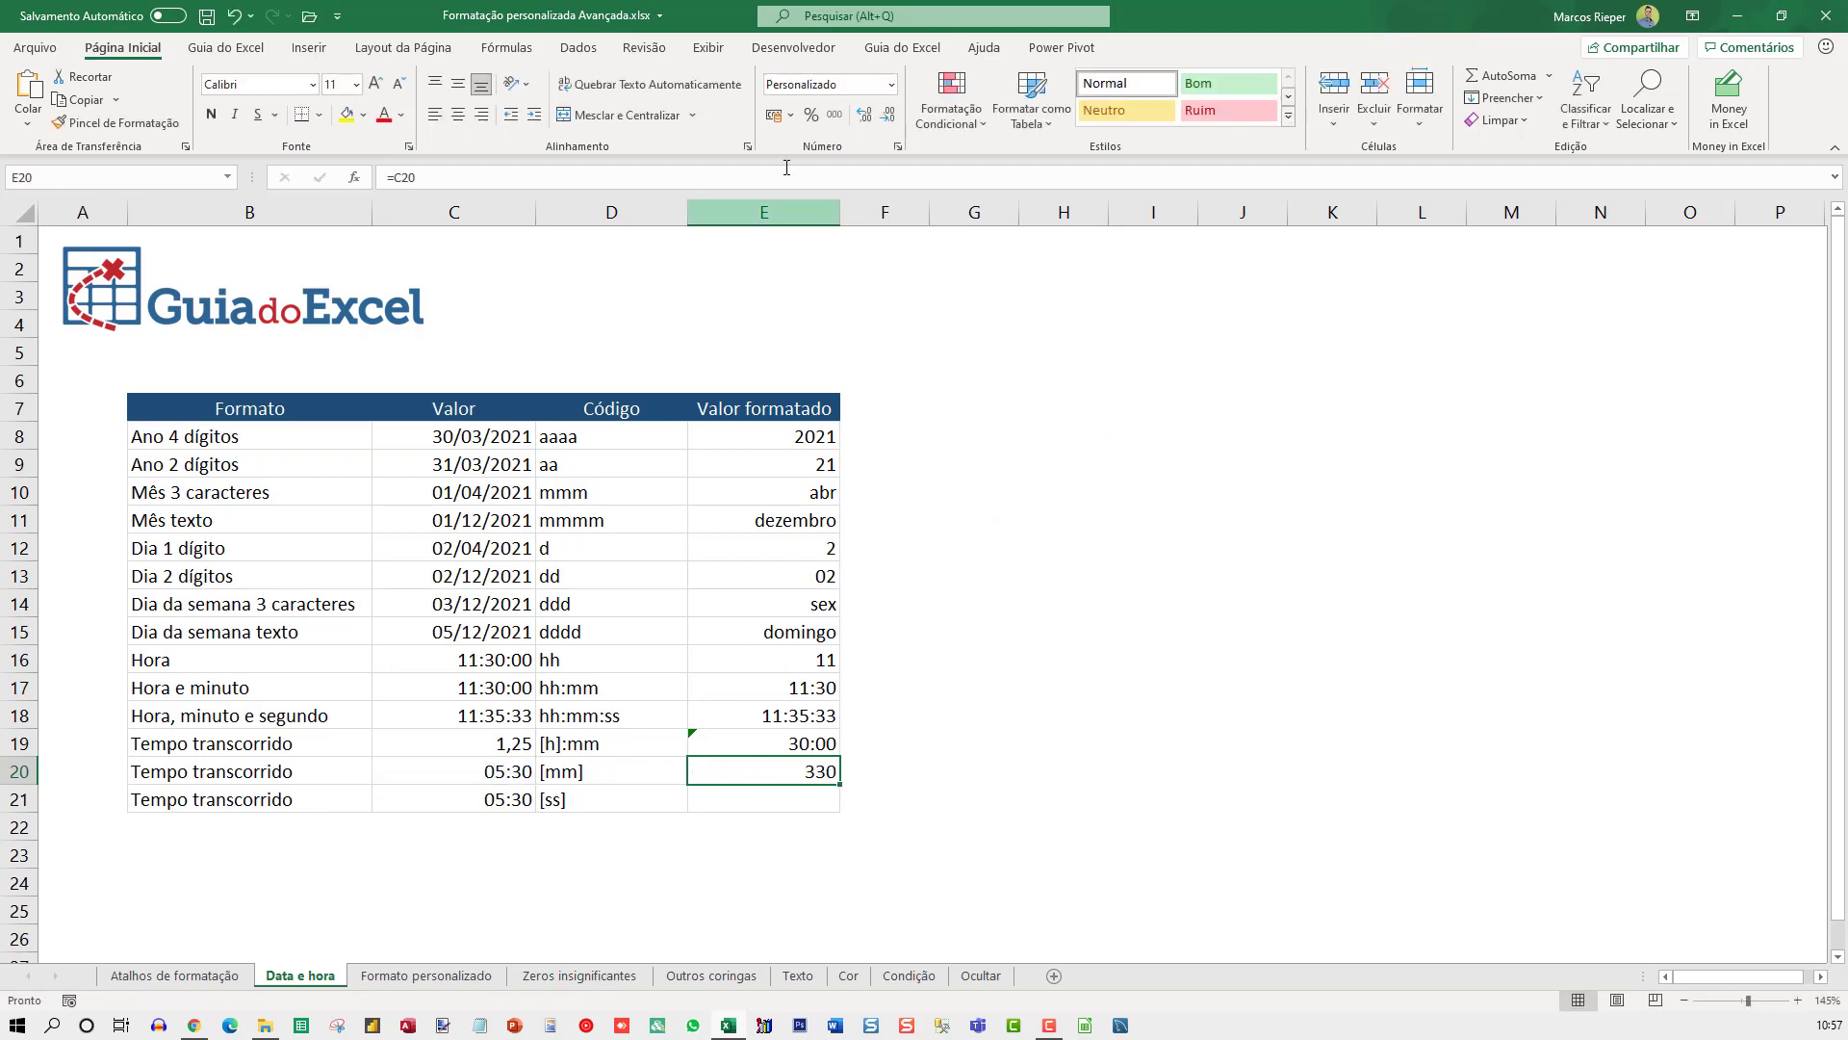
pyautogui.hotkey('ctrl', 'Return')
pyautogui.click(834, 115)
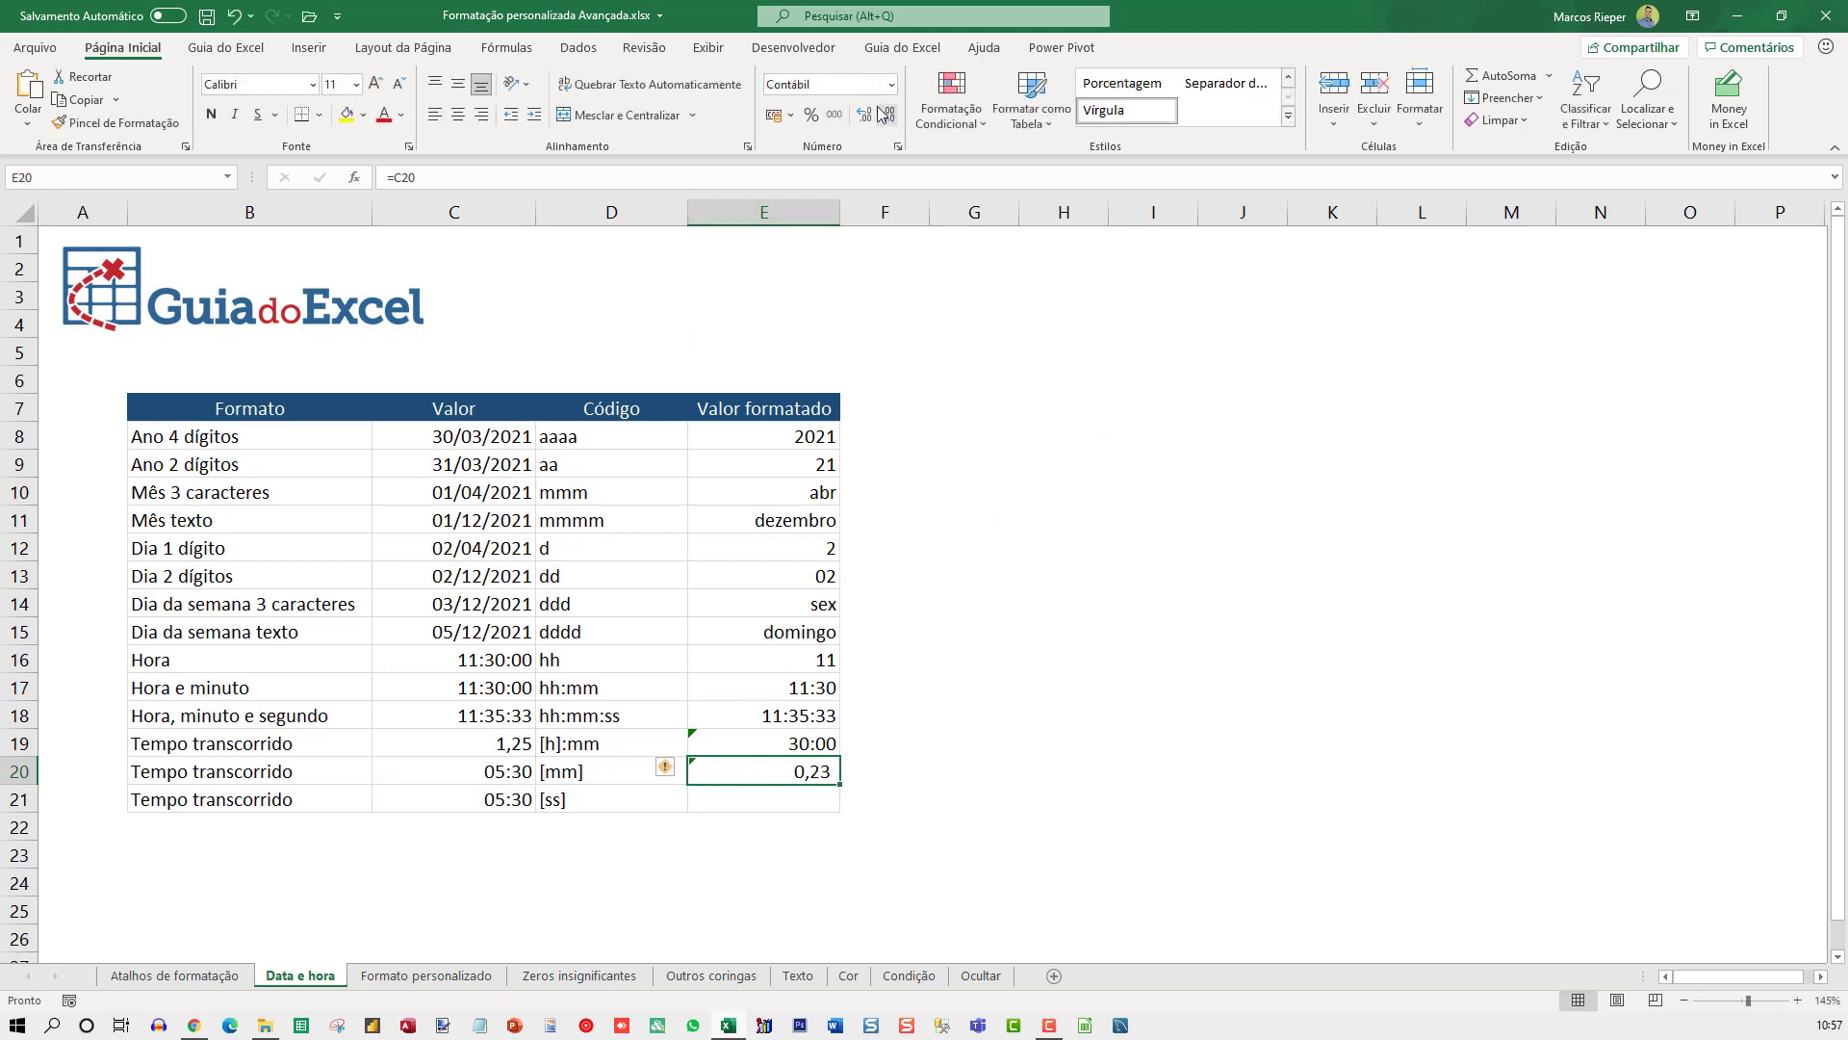
pyautogui.hotkey('ctrl', 'z')
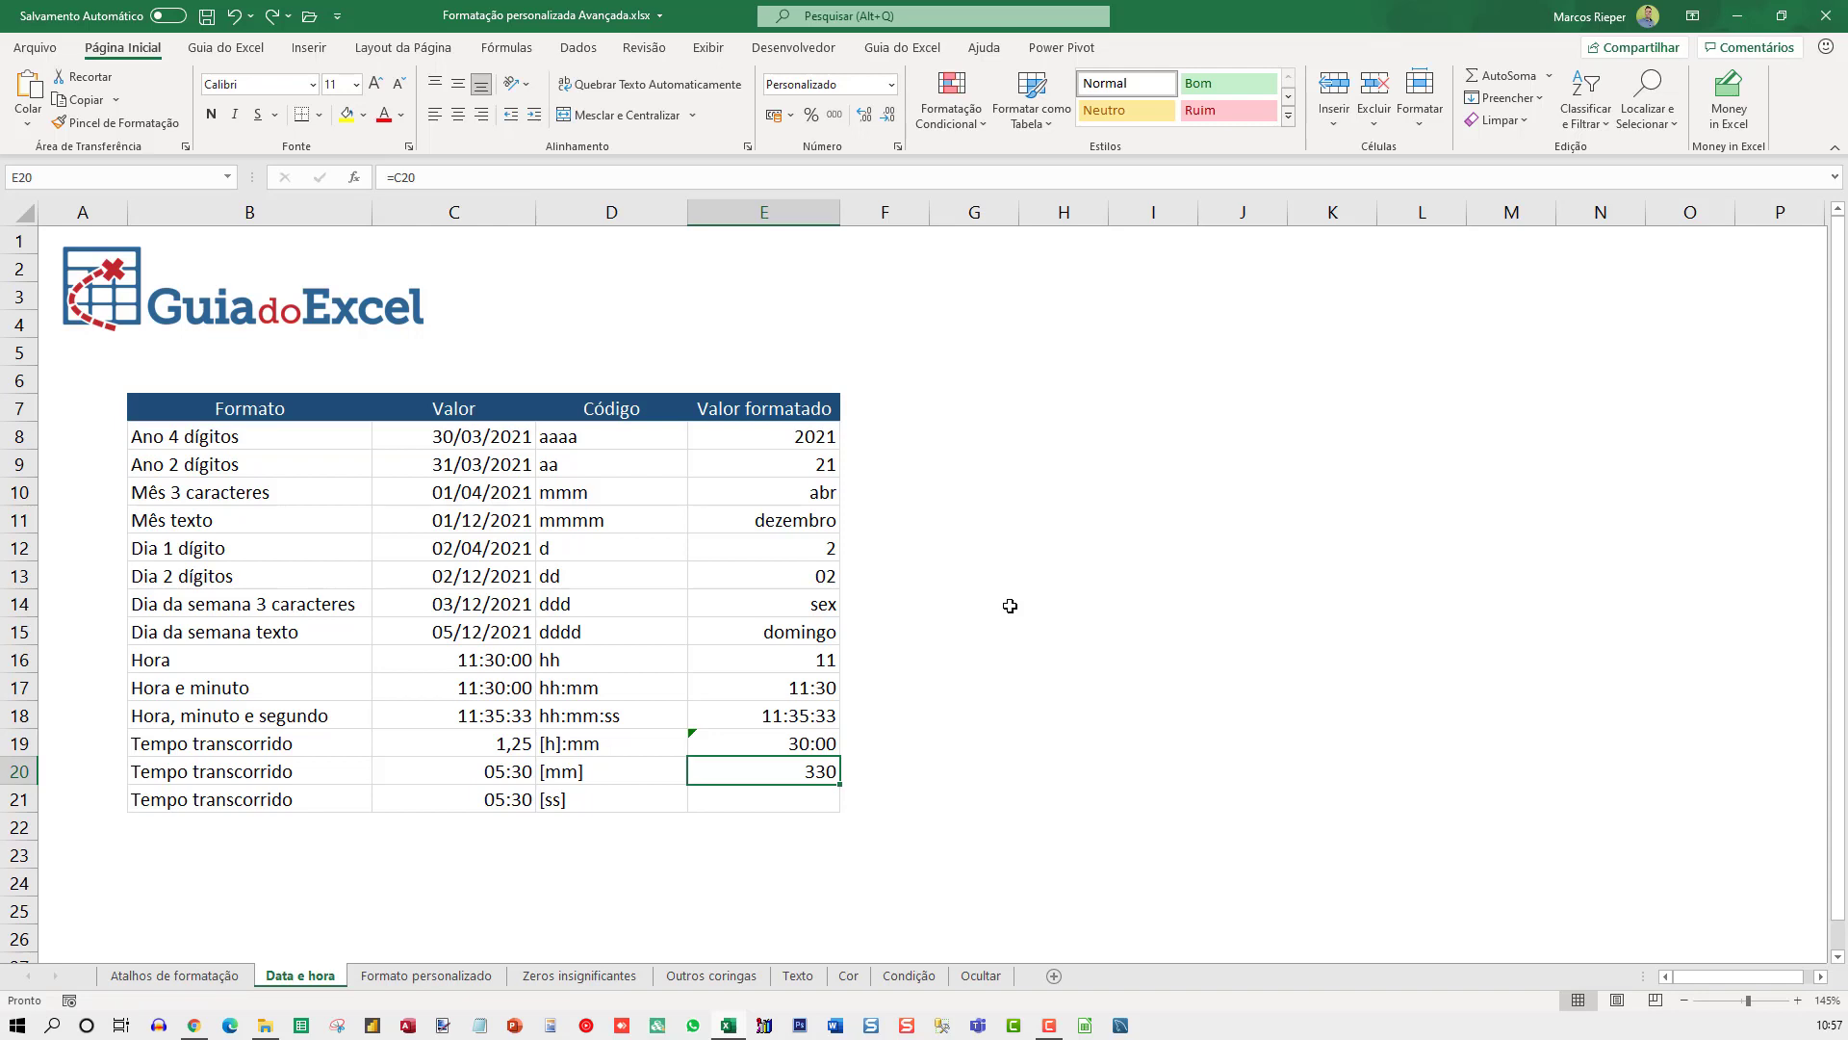
pyautogui.click(784, 521)
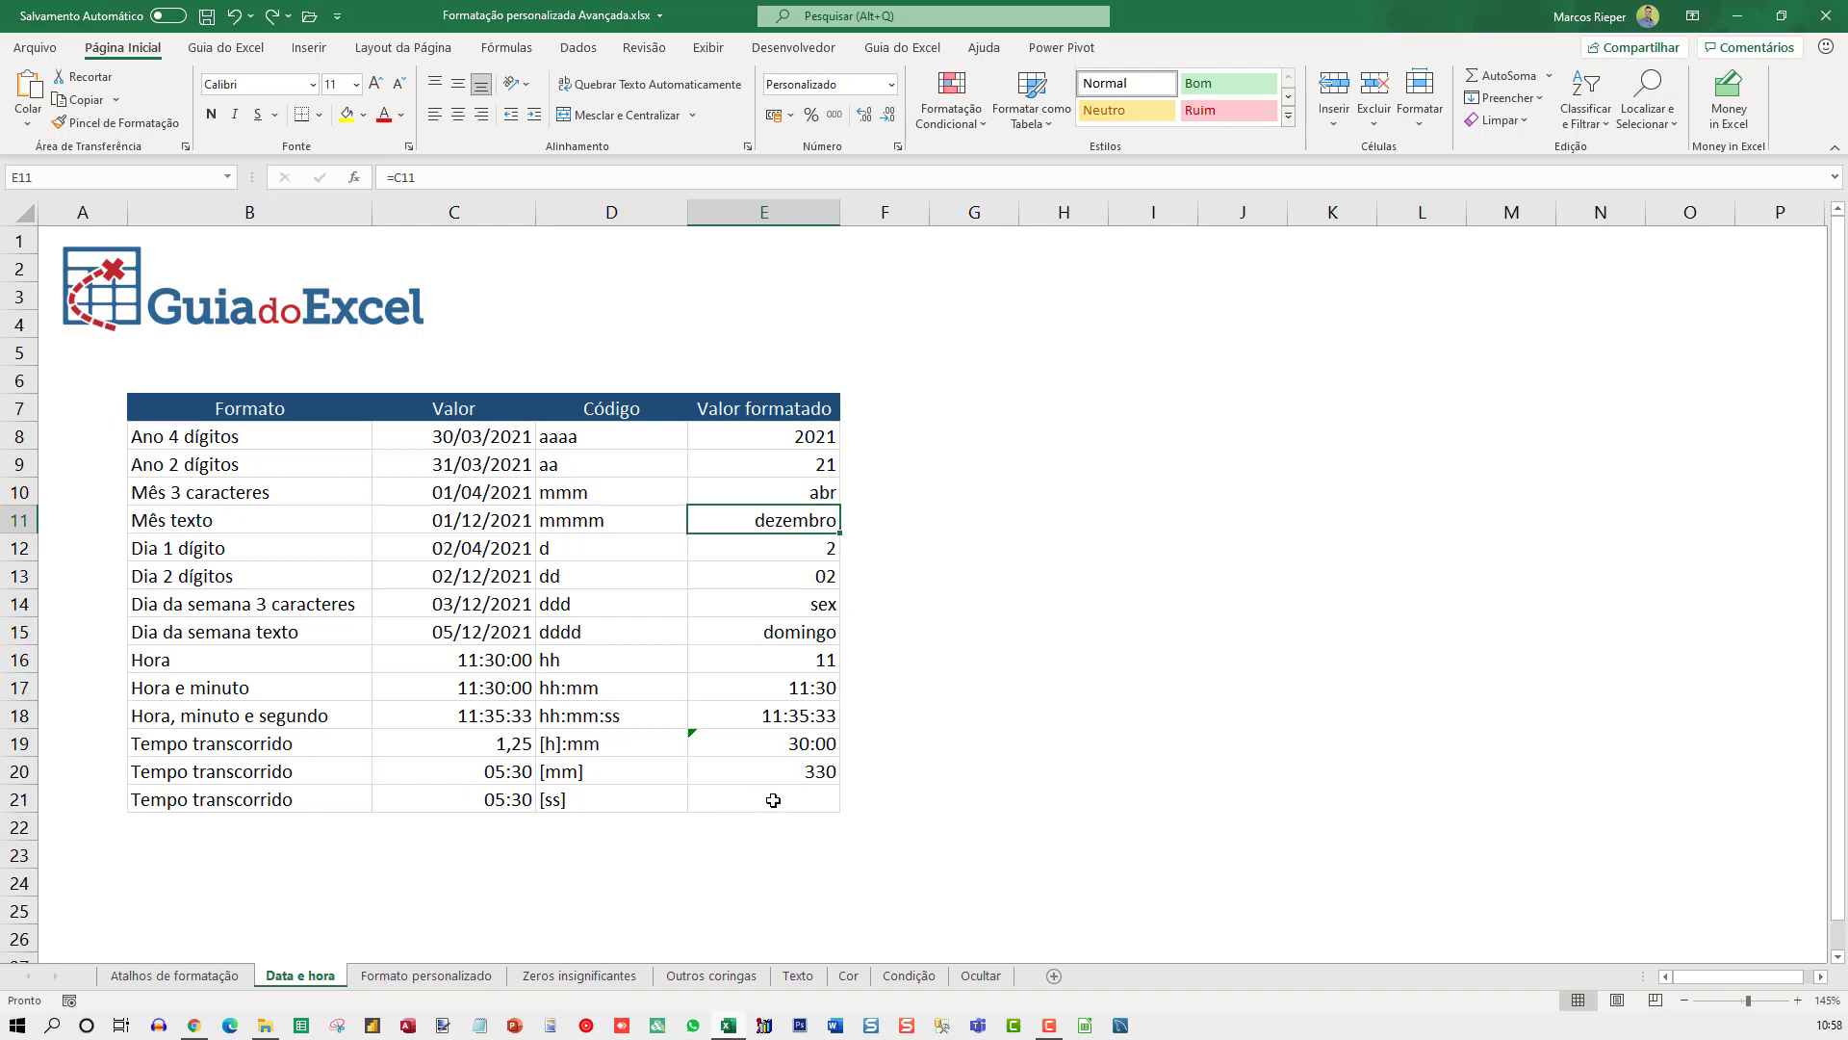
# Link E21 to C21 so it shows 19800, checking the [ss] format code.
pyautogui.click(728, 797)
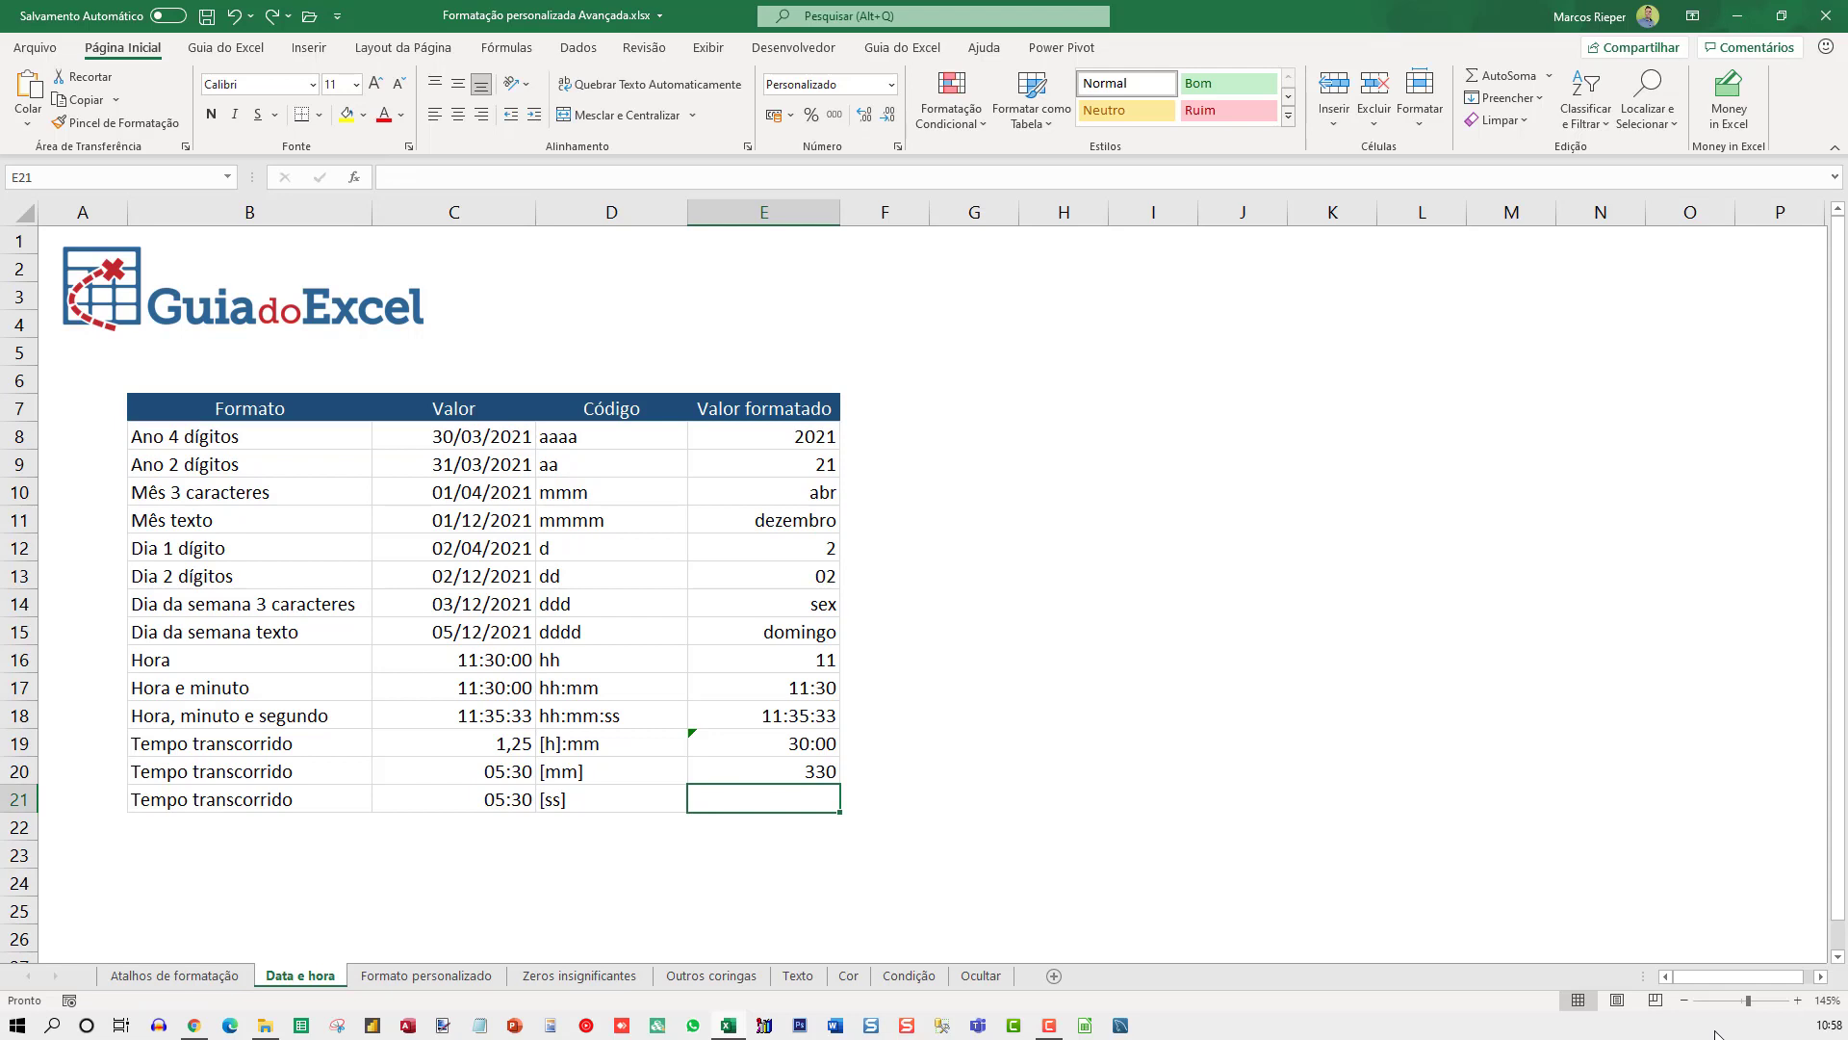
pyautogui.write('=')
pyautogui.press('Left')
pyautogui.press('Left')
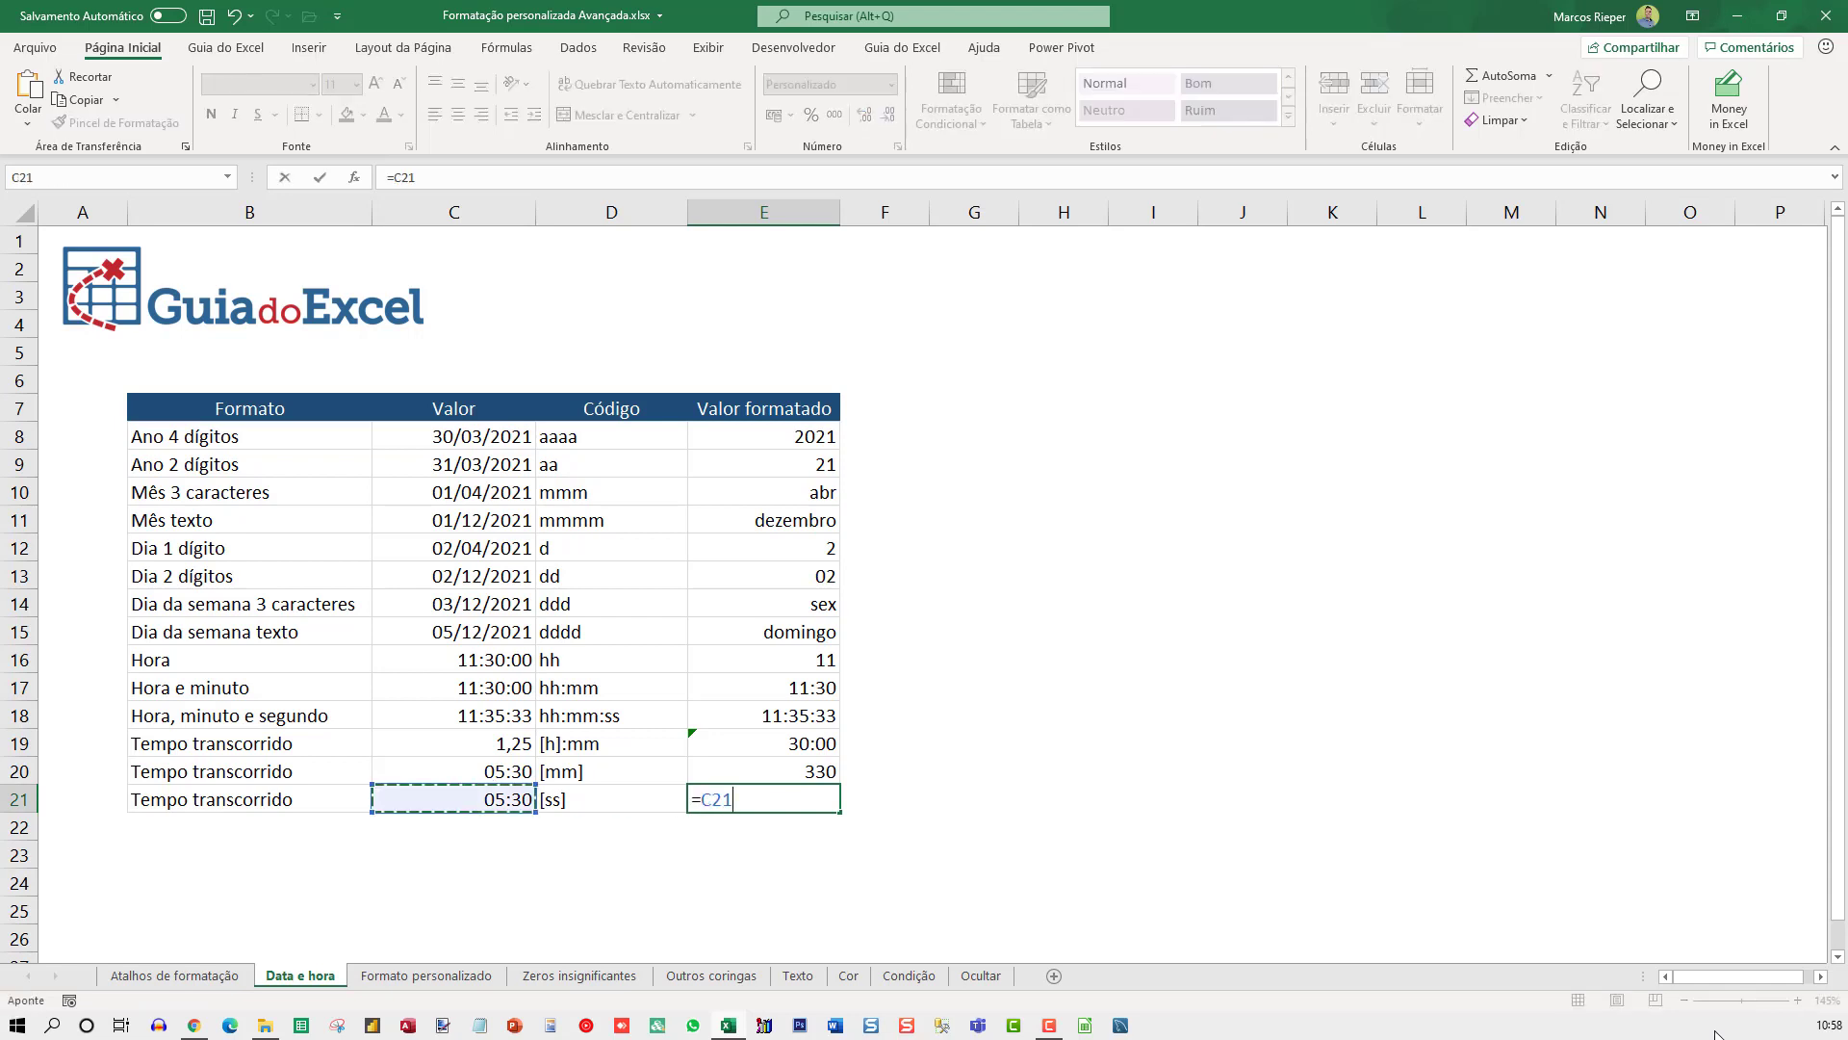
pyautogui.hotkey('ctrl', 'Return')
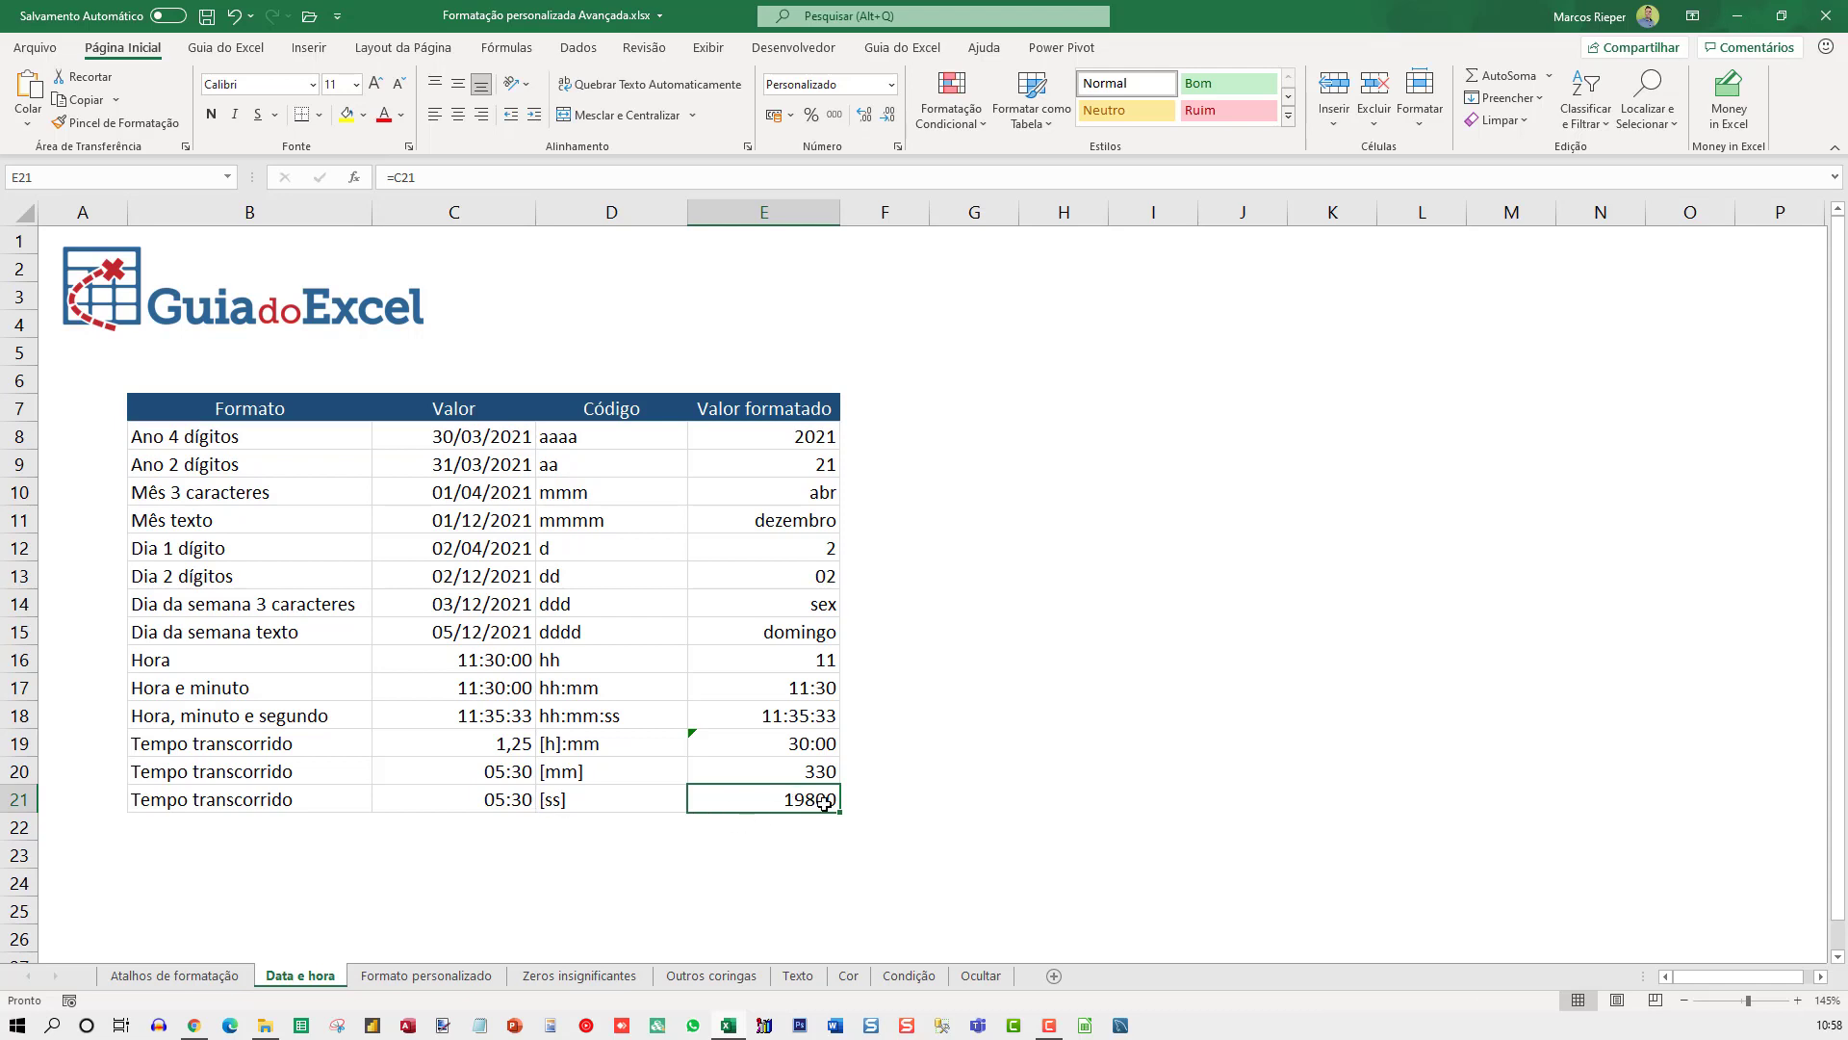
pyautogui.hotkey('ctrl', '1')
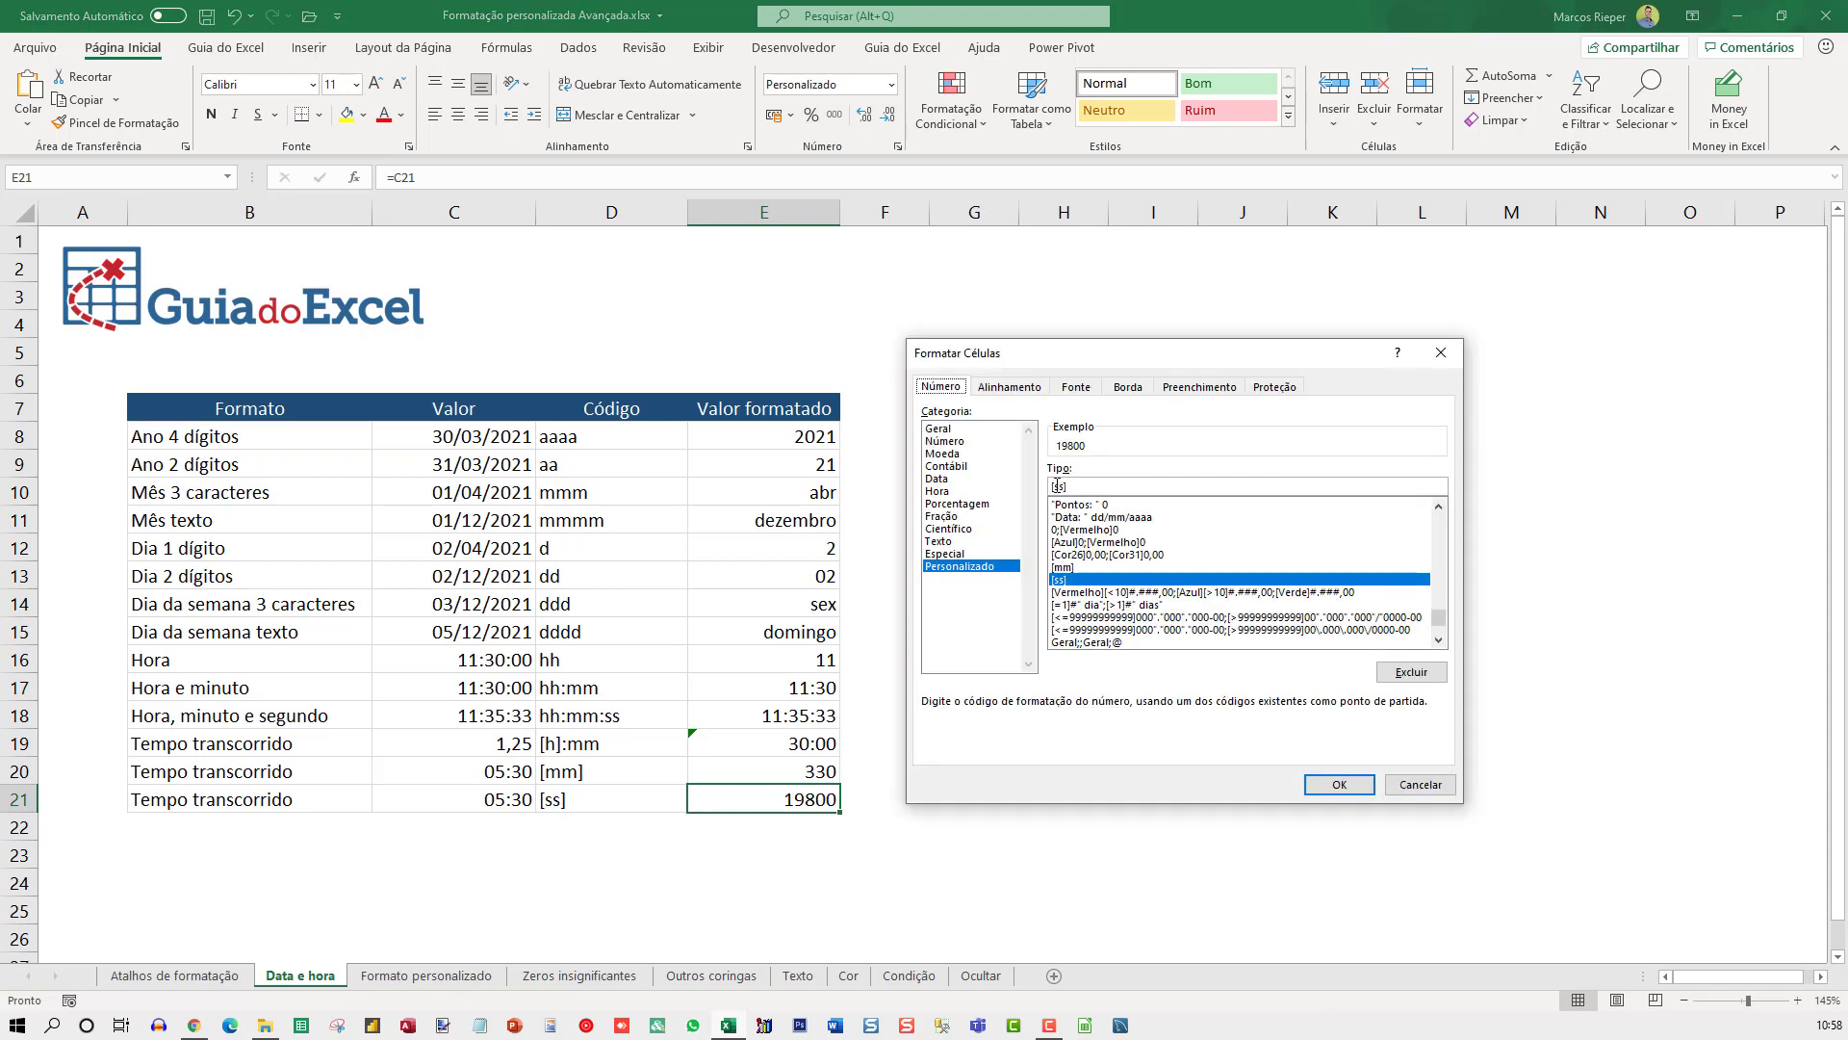
pyautogui.click(1057, 486)
pyautogui.press('End')
pyautogui.press('Return')
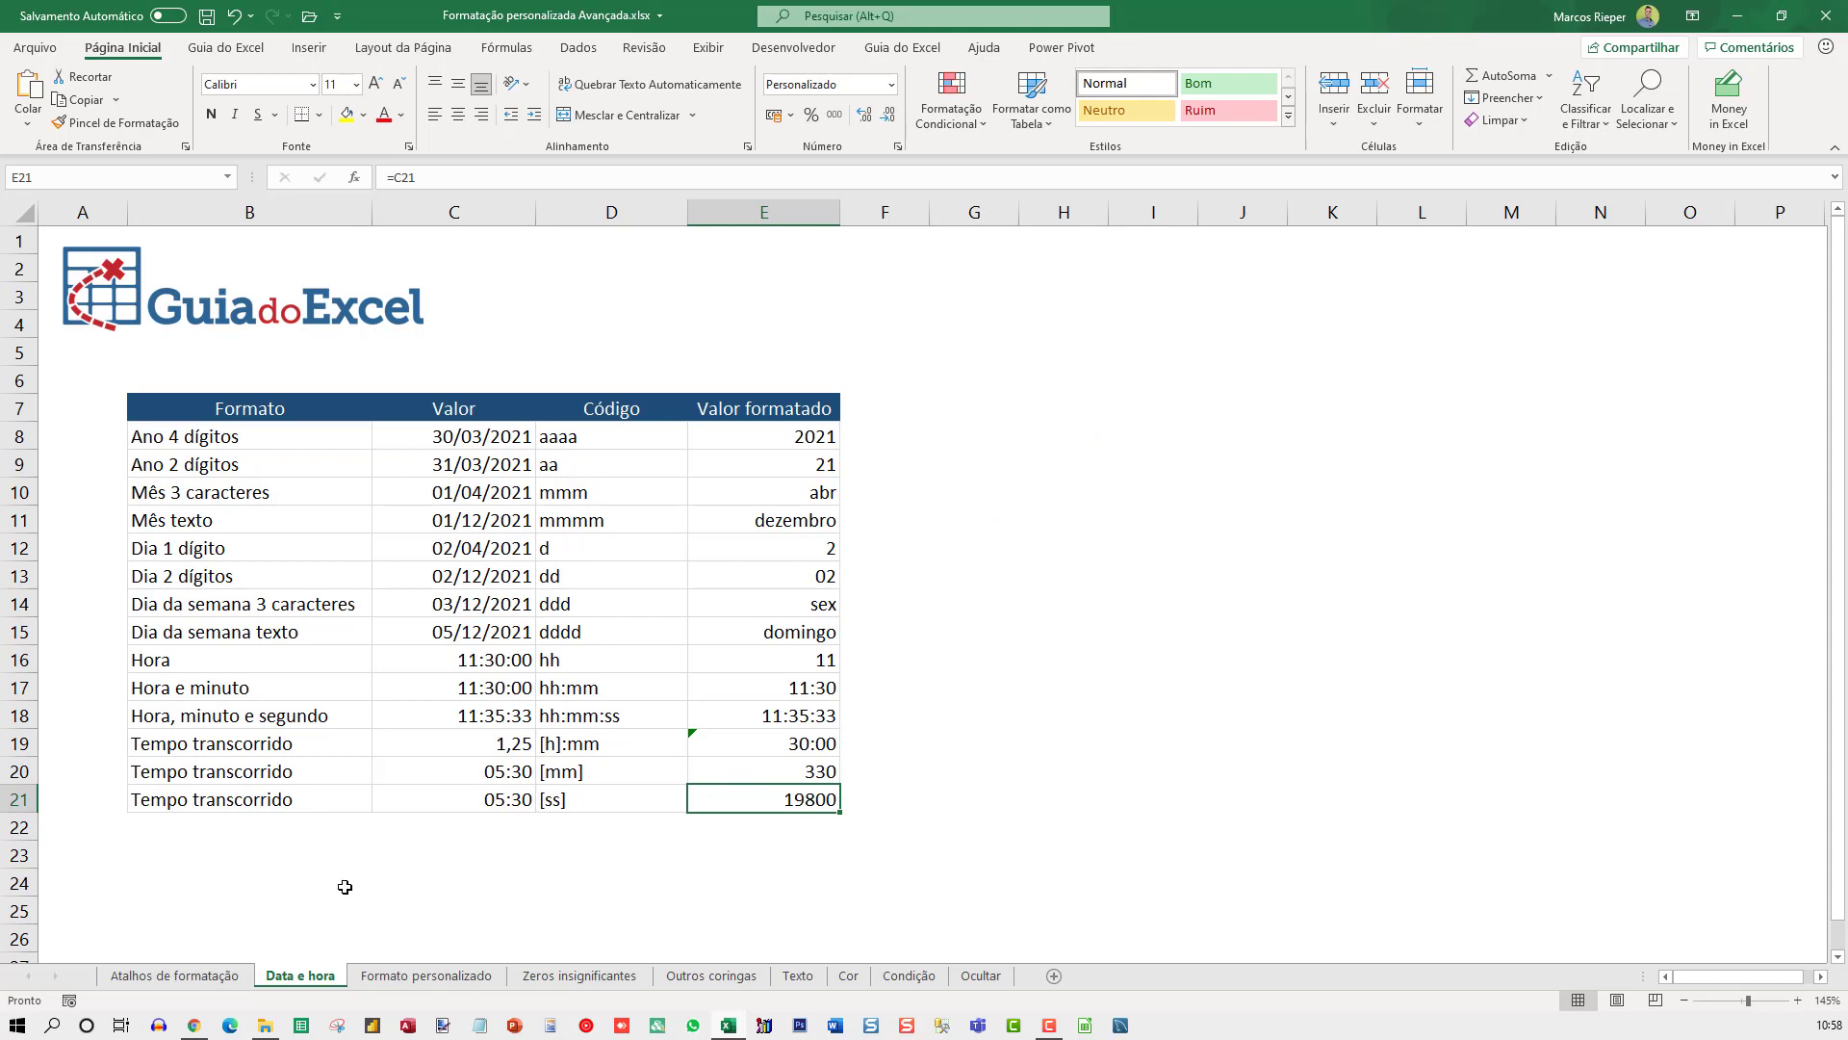
# Open the Formato personalizado sheet and go through the sample code's positive, negative, zero and text sections.
pyautogui.click(391, 976)
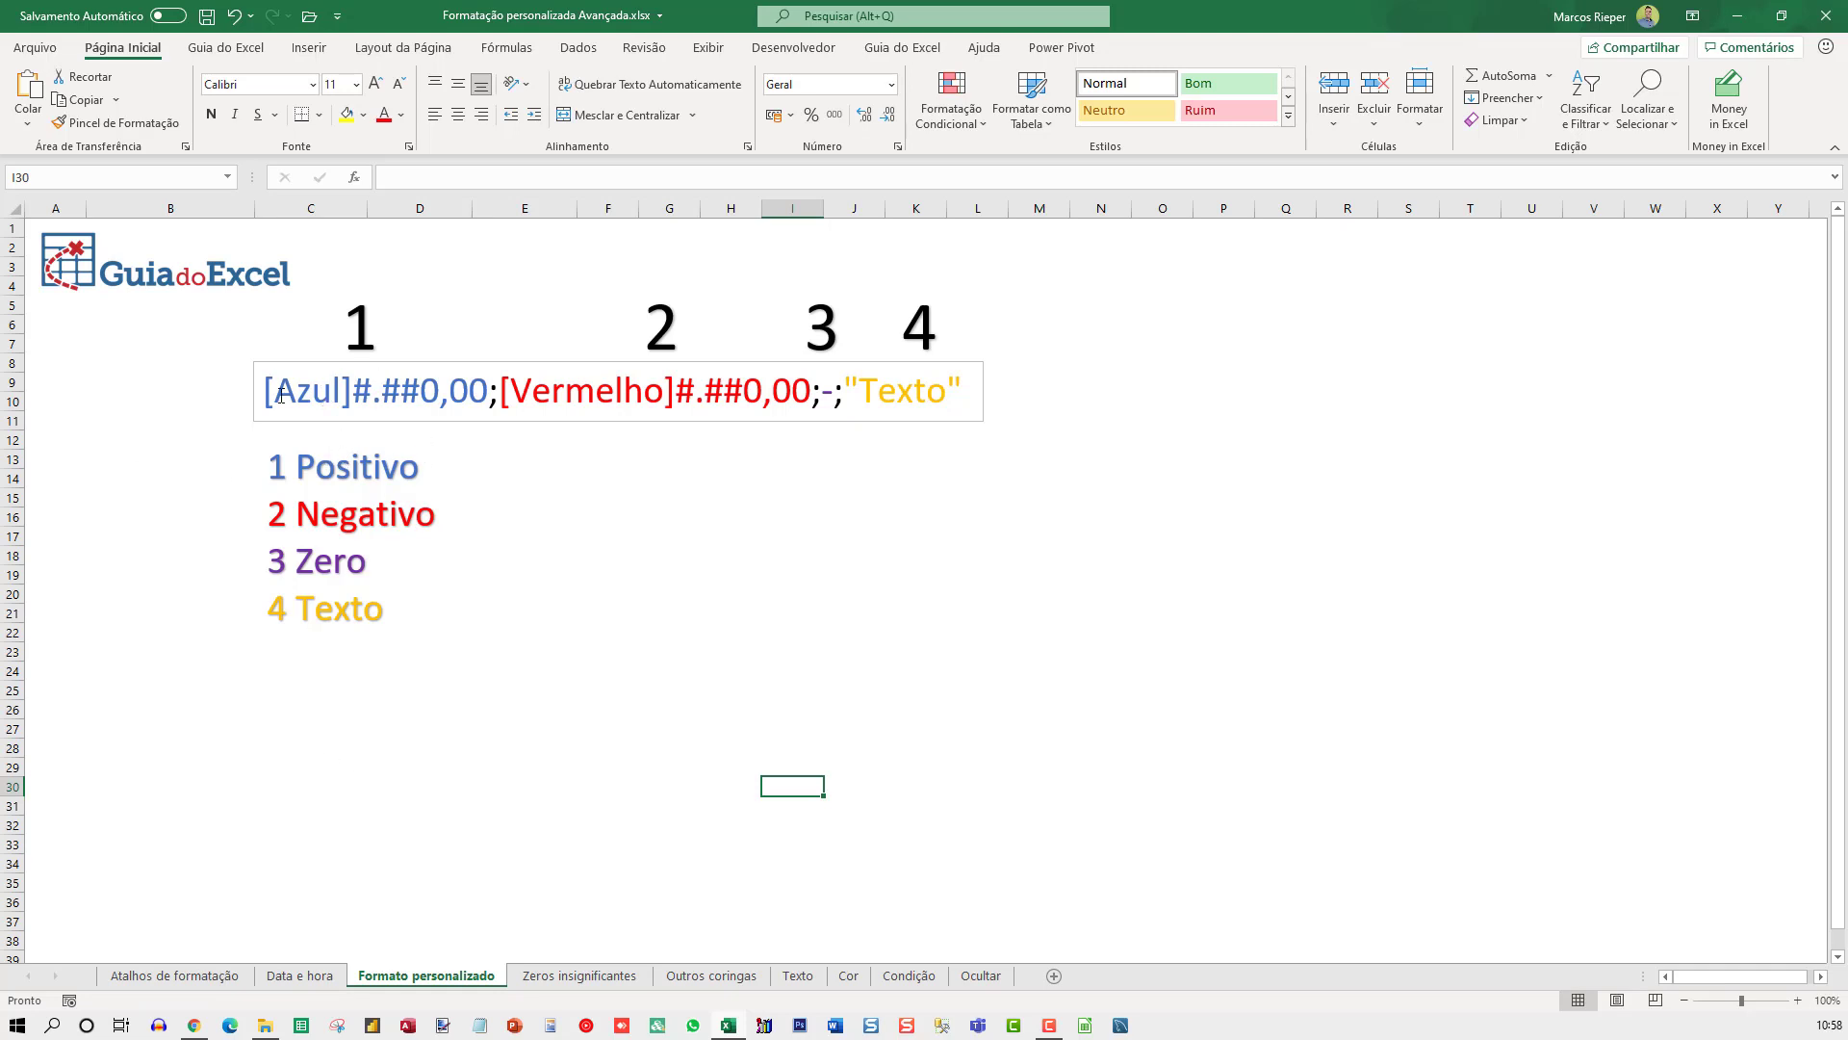
pyautogui.moveTo(488, 393); pyautogui.dragTo(265, 386)
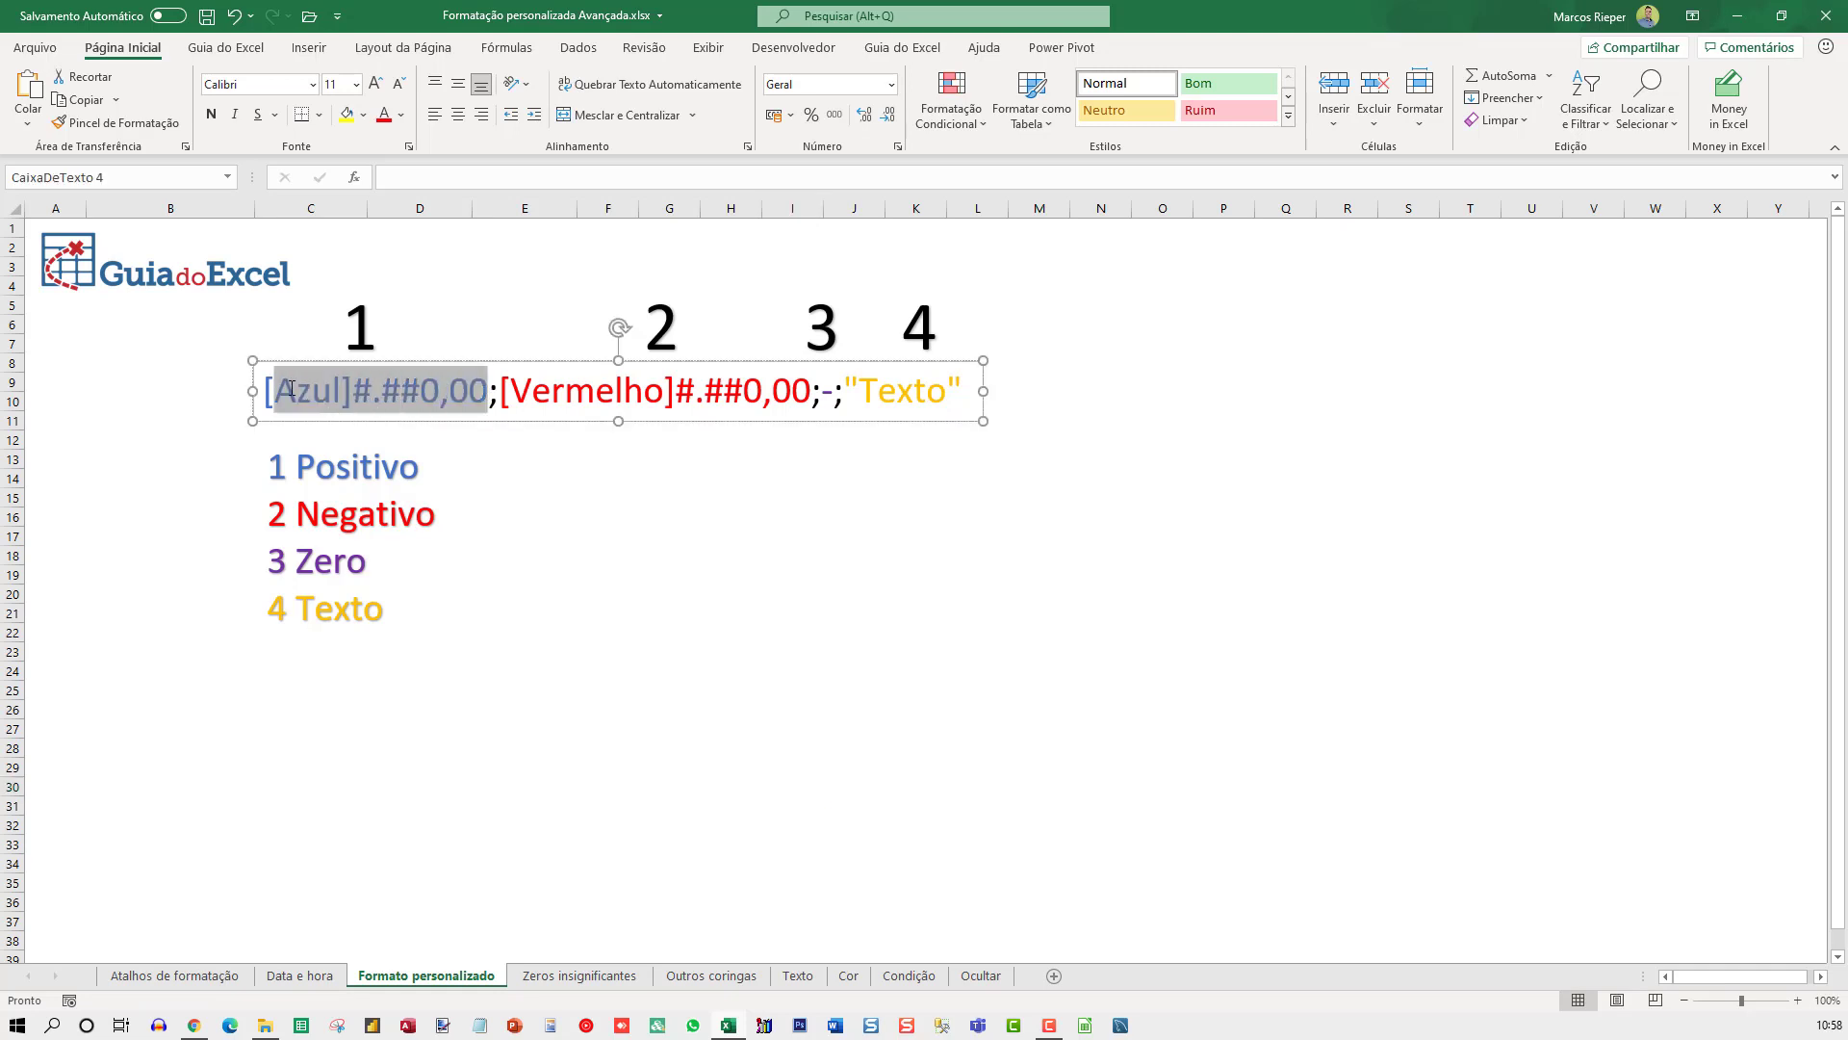
pyautogui.moveTo(489, 390)
pyautogui.mouseDown()
pyautogui.moveTo(925, 389)
pyautogui.moveTo(866, 387)
pyautogui.mouseUp()
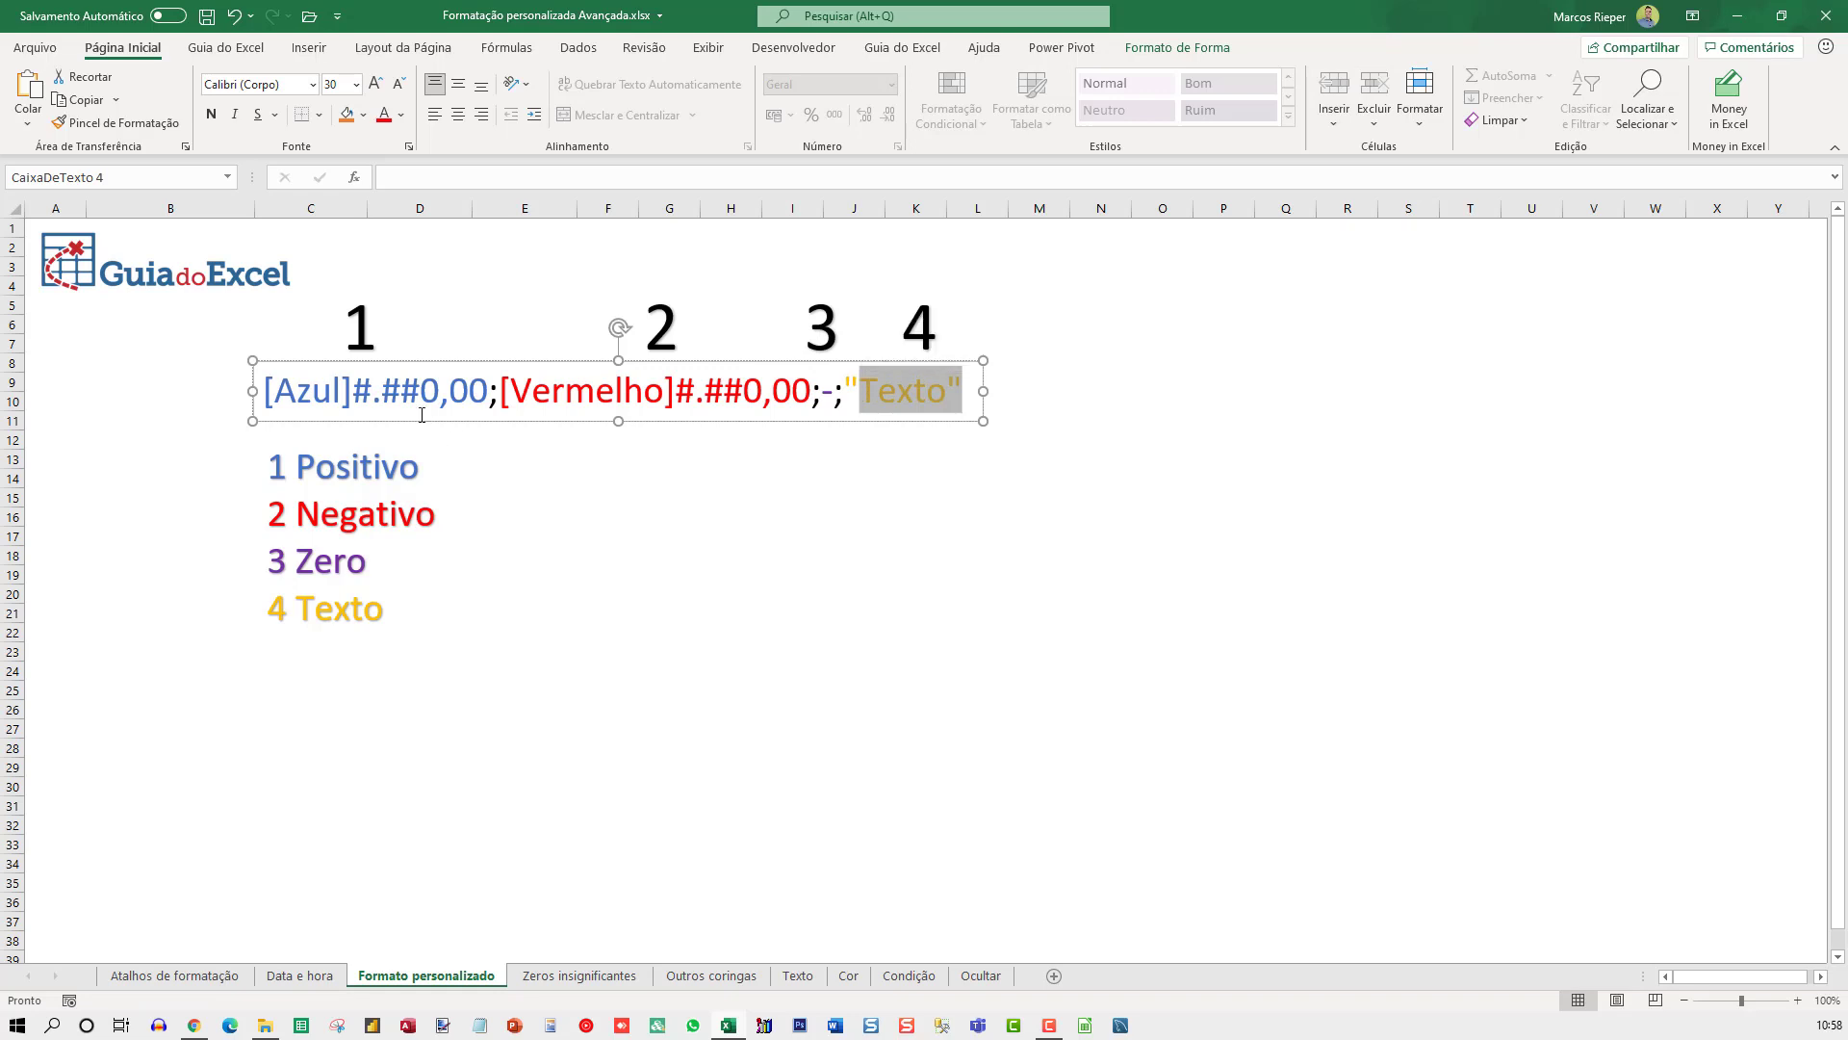
pyautogui.click(384, 389)
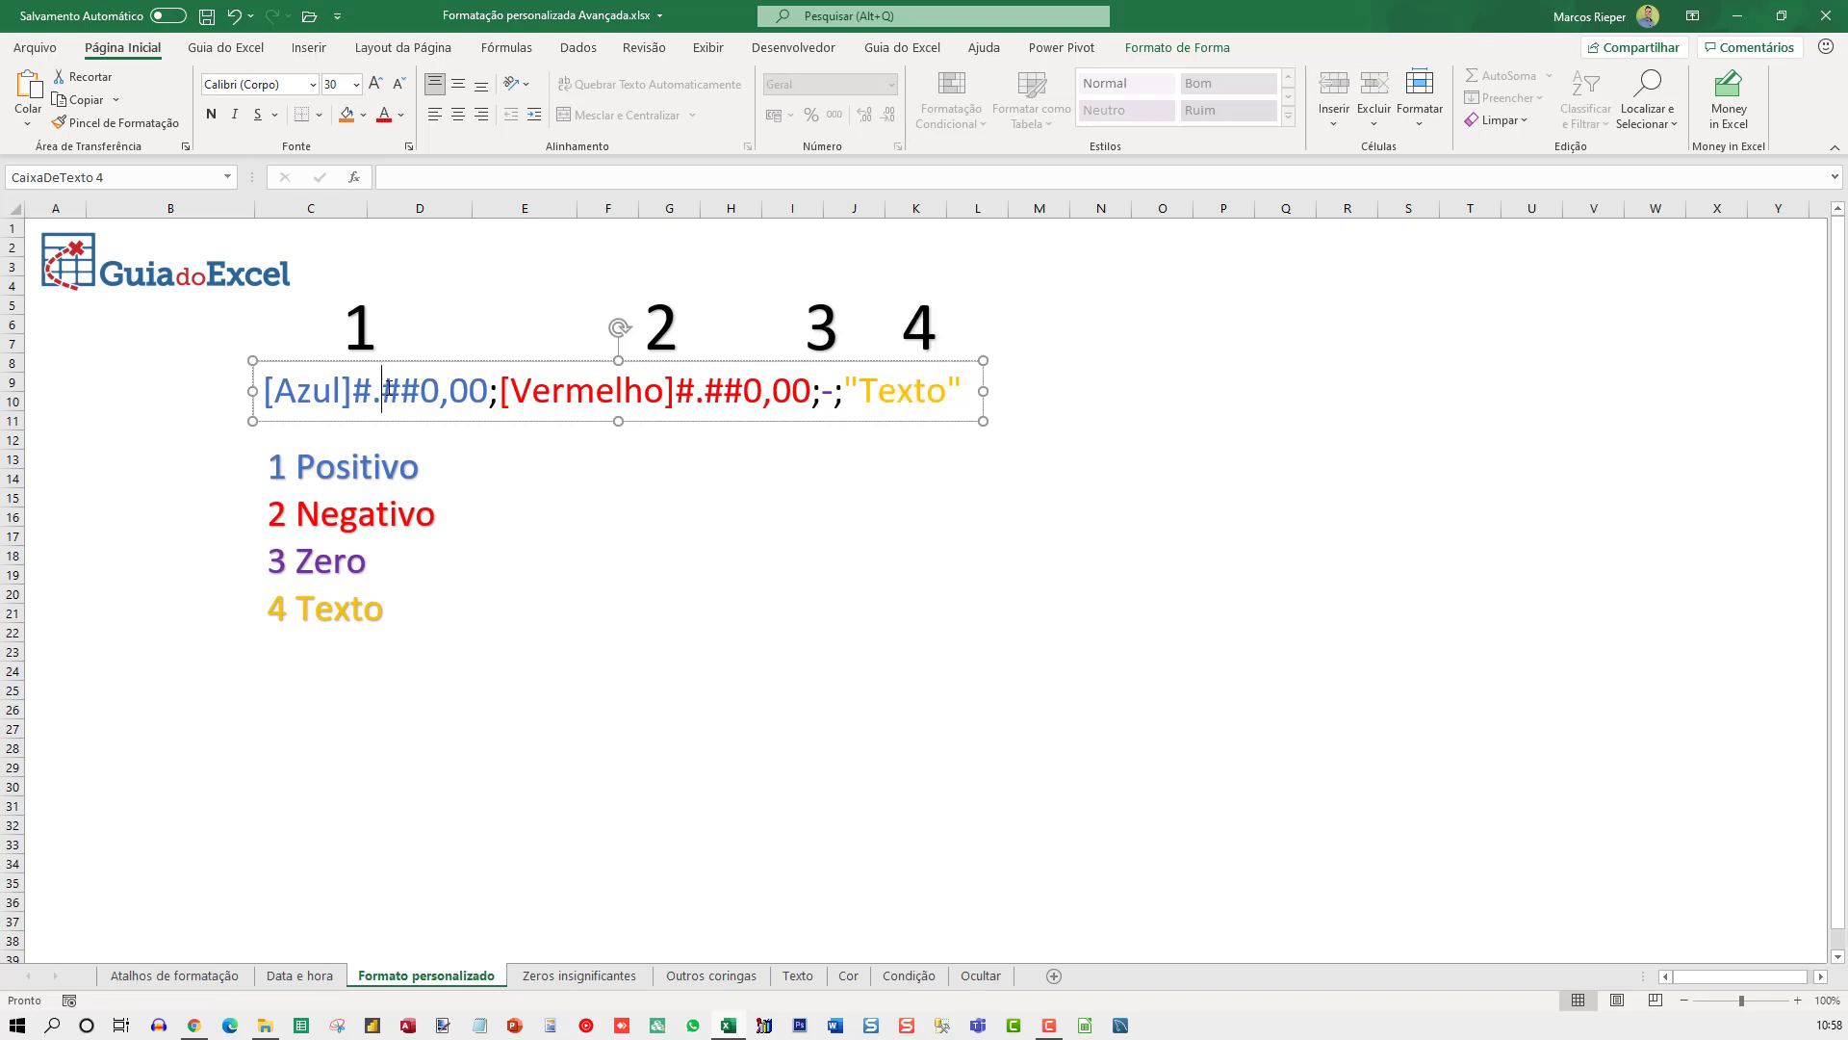
pyautogui.click(563, 389)
pyautogui.click(824, 395)
pyautogui.click(910, 395)
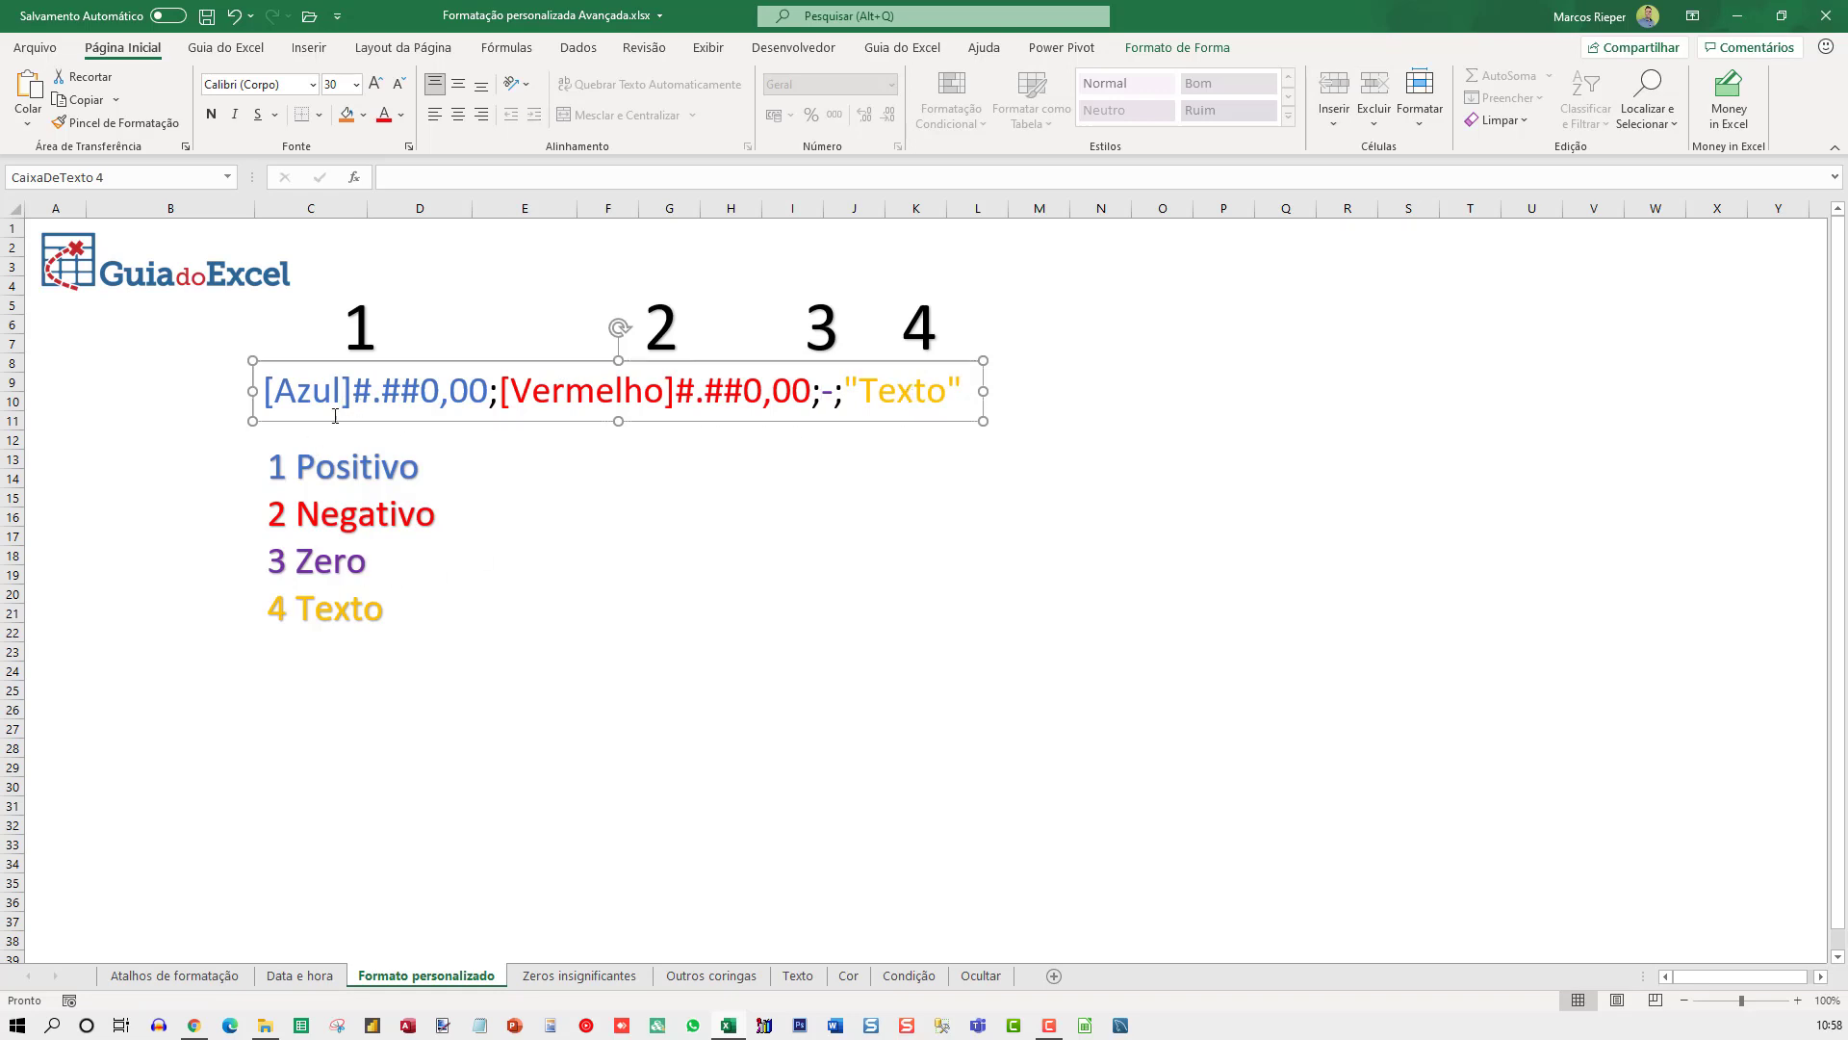
pyautogui.click(579, 553)
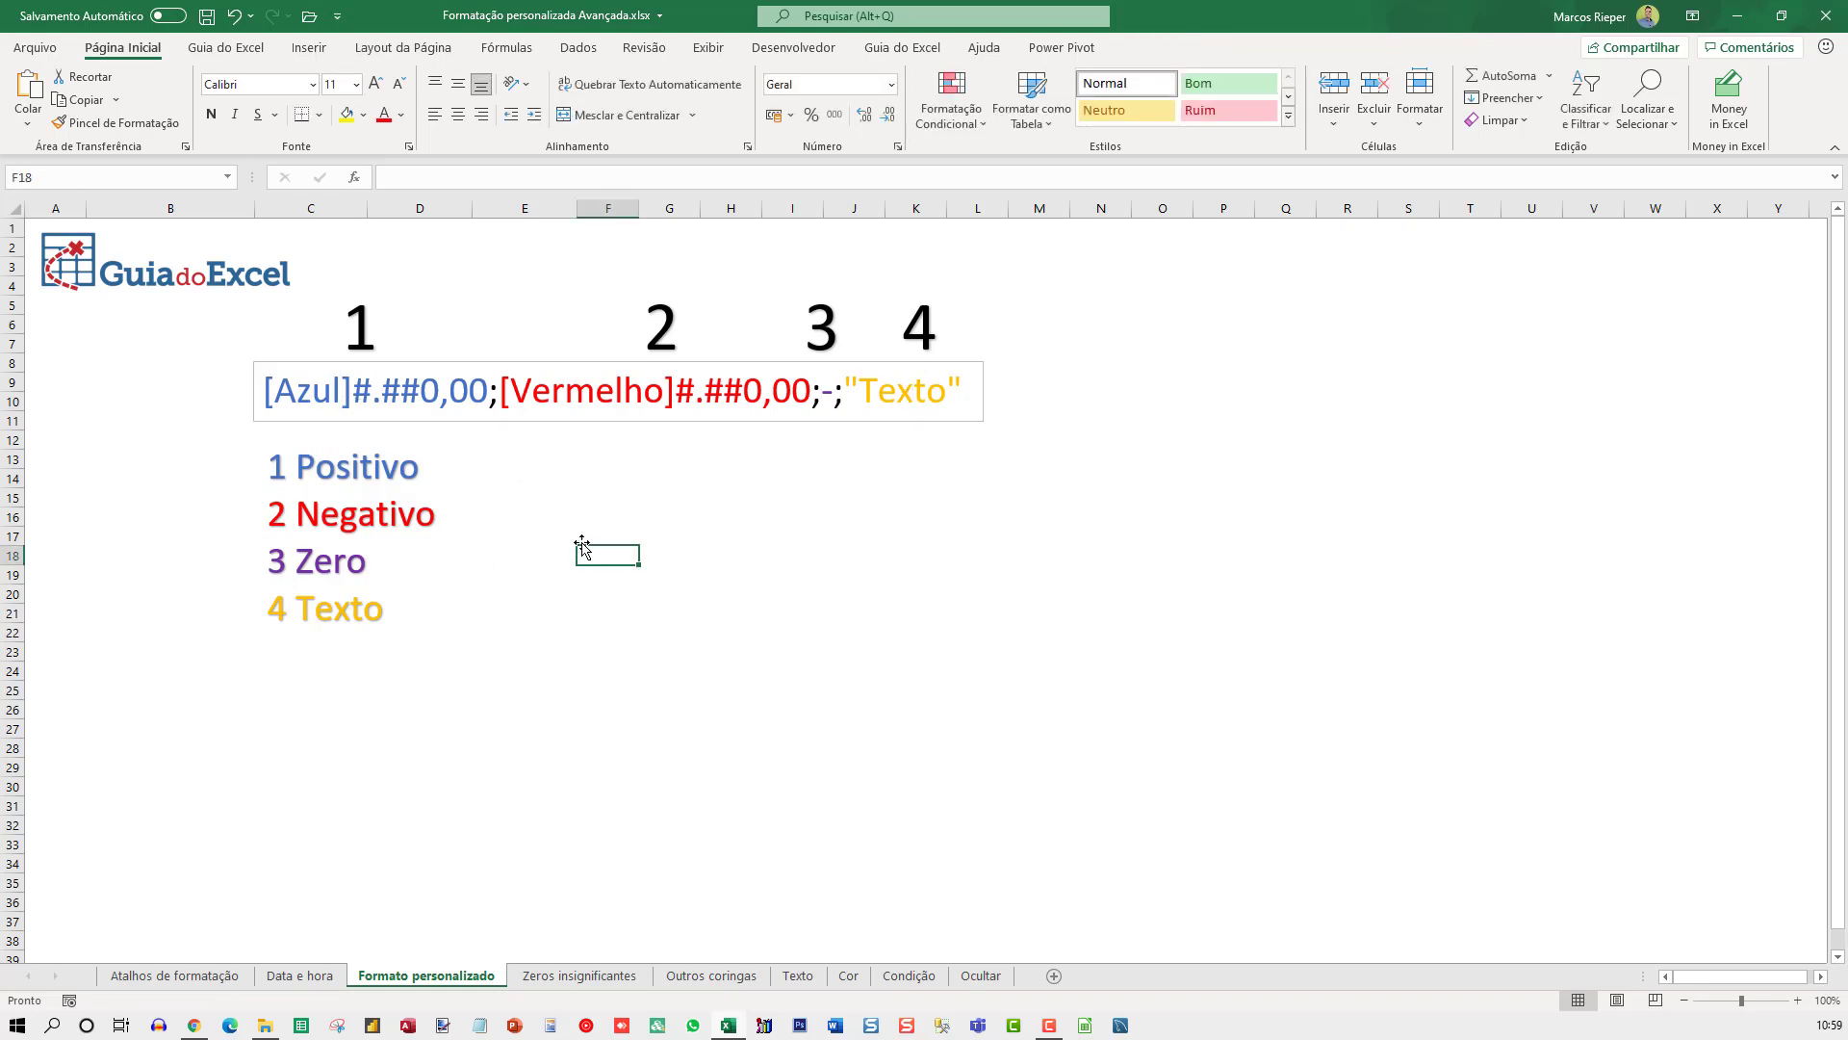
# Put a dash in the zero section between the semicolons of the sample code.
pyautogui.doubleClick(495, 395)
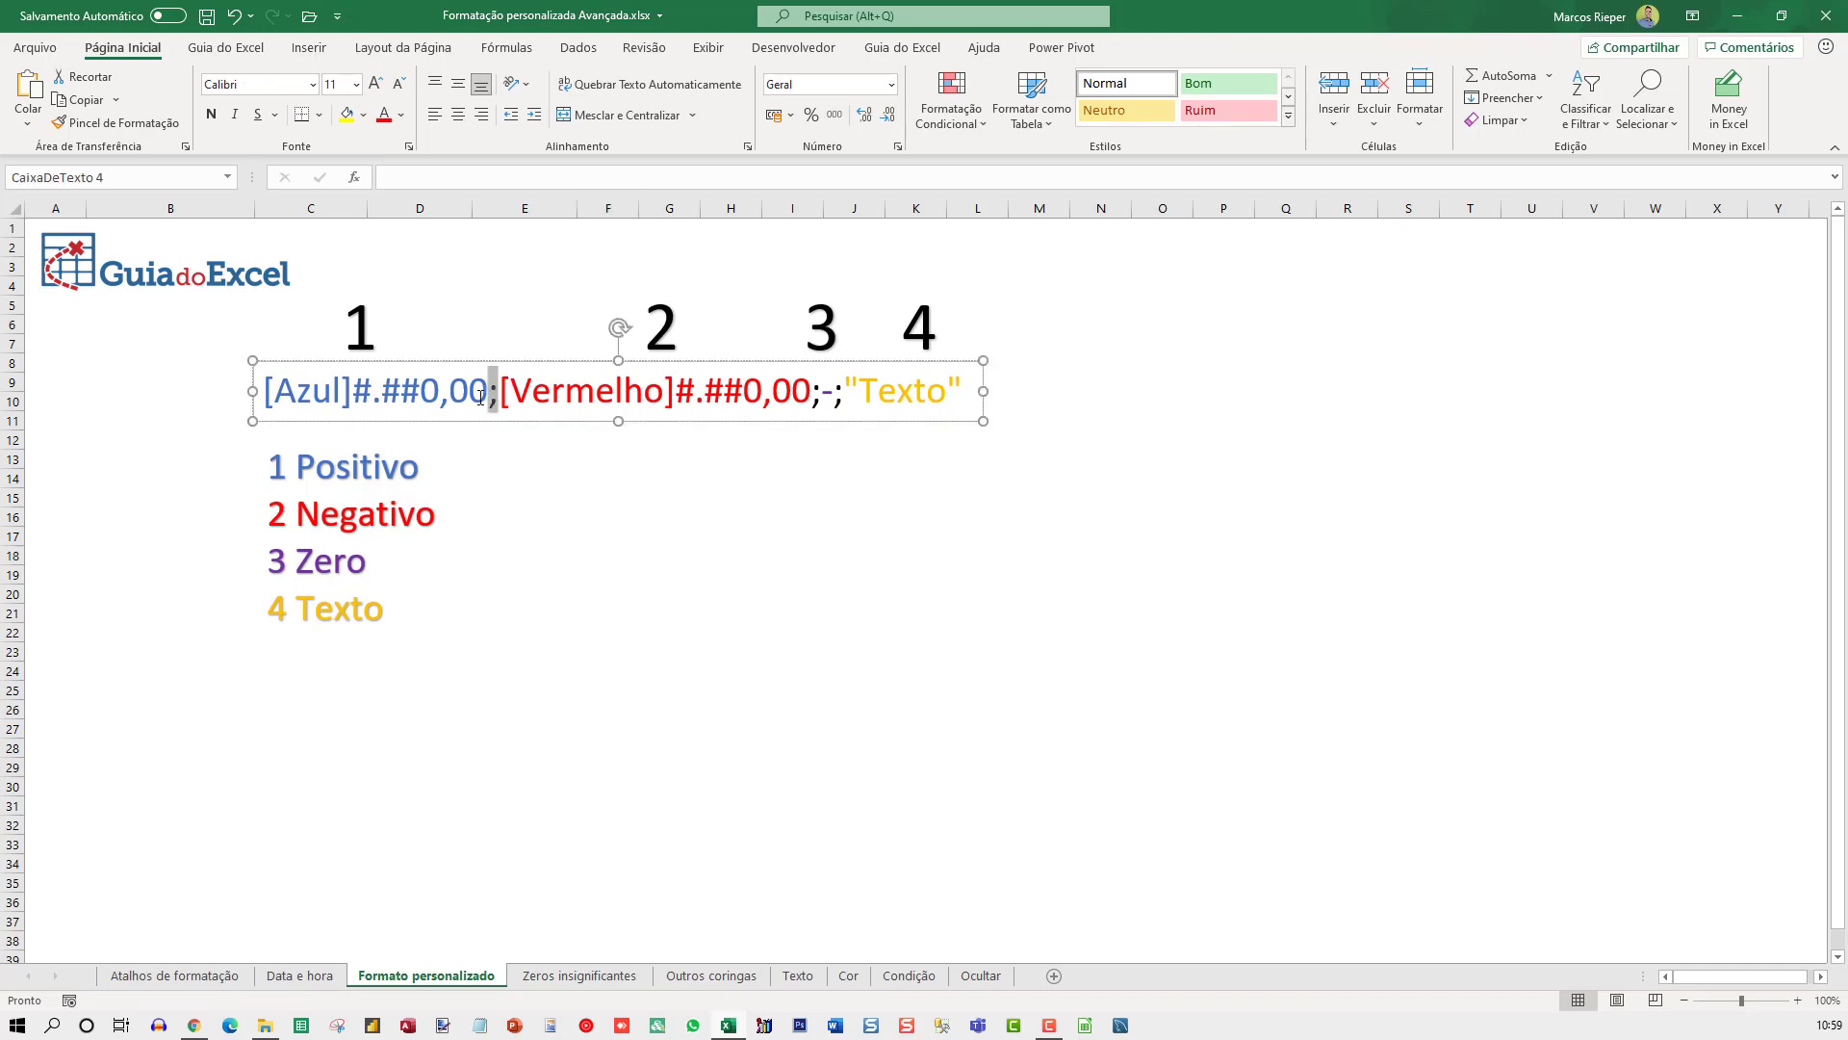
pyautogui.click(826, 391)
pyautogui.write('-')
pyautogui.doubleClick(838, 392)
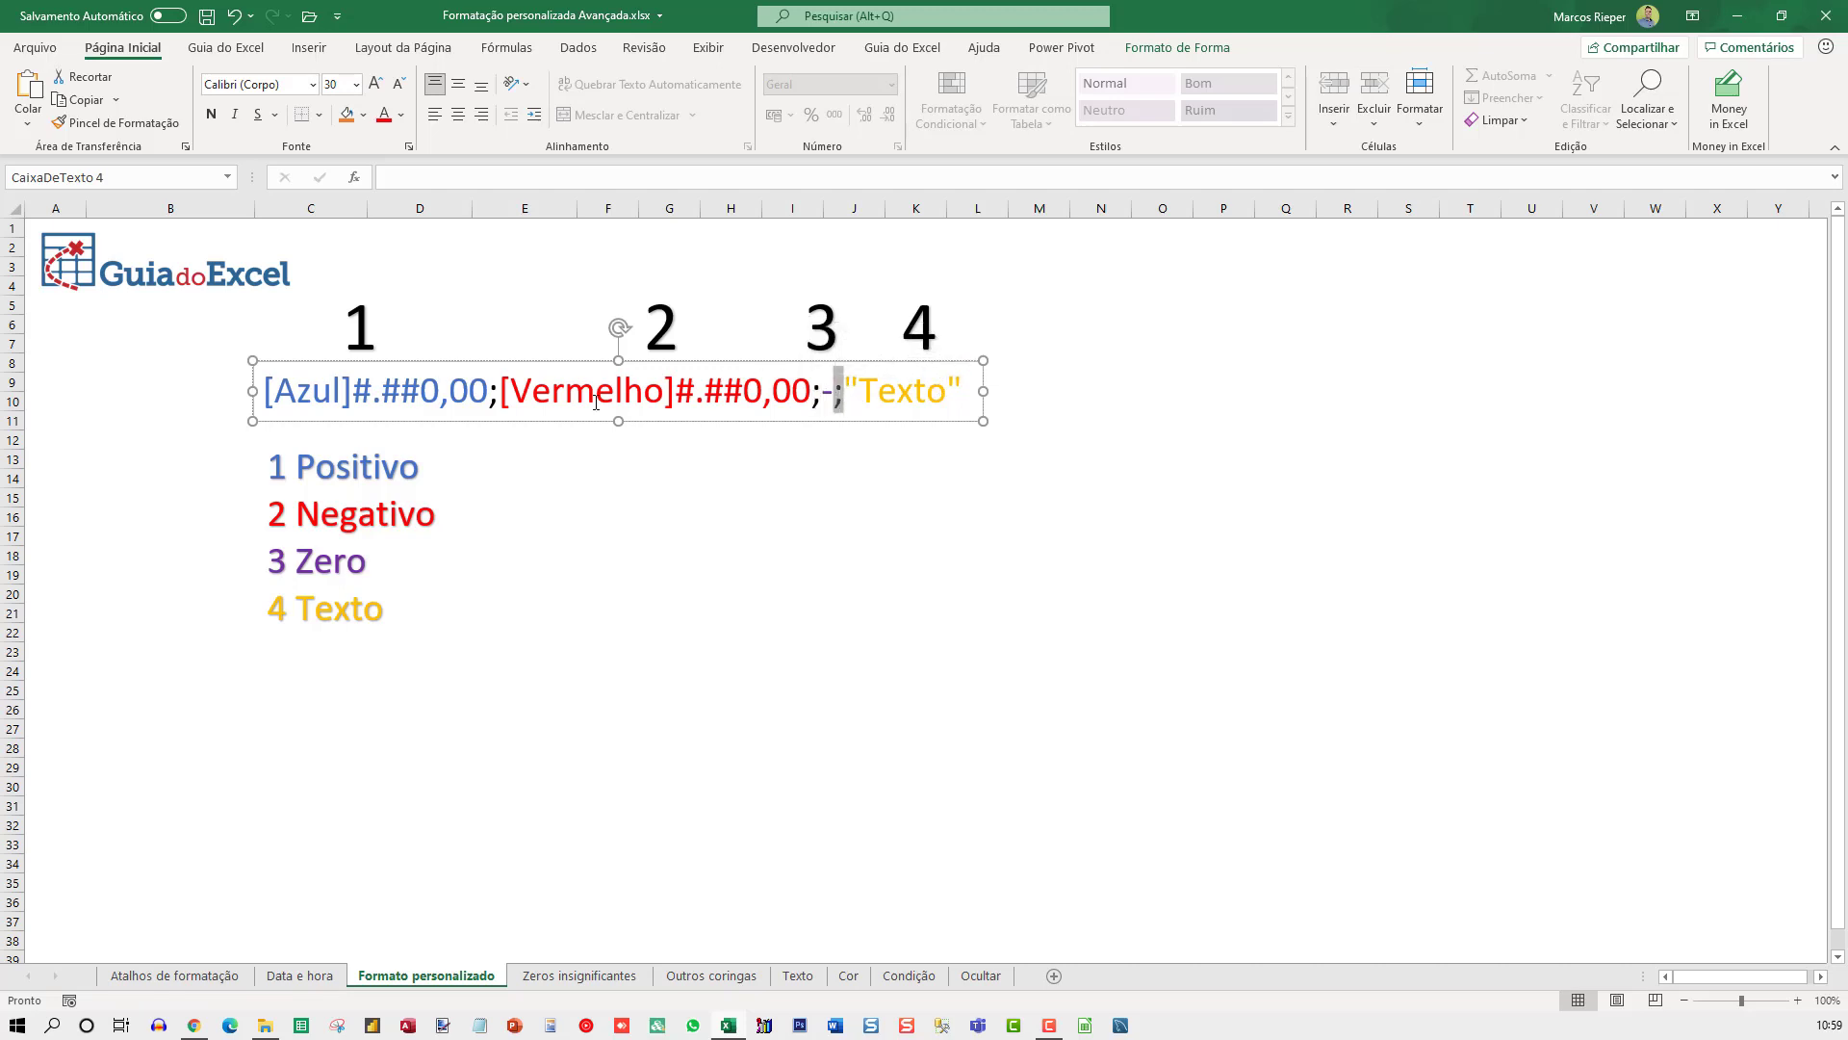
# Delete the [Vermelho] negative section from the sample code, then restore it with undo.
pyautogui.moveTo(502, 395); pyautogui.dragTo(671, 395)
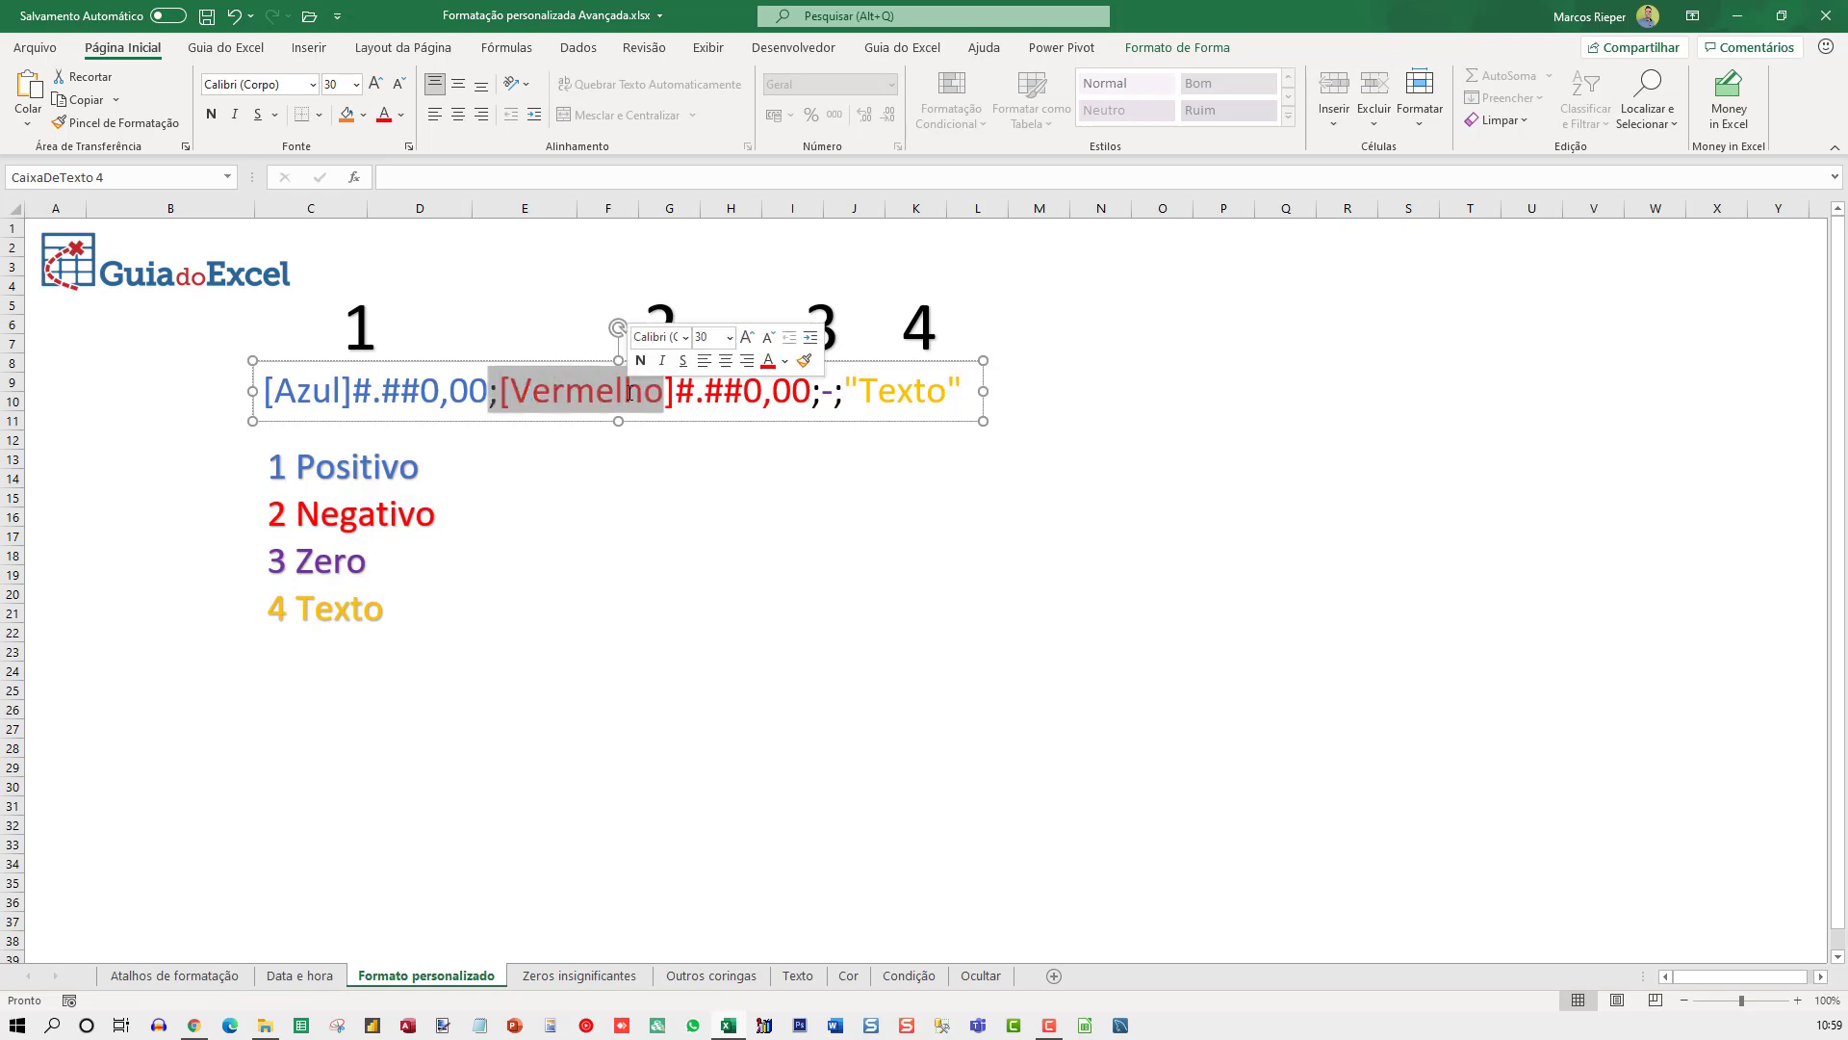
pyautogui.click(762, 391)
pyautogui.moveTo(816, 393); pyautogui.dragTo(586, 395)
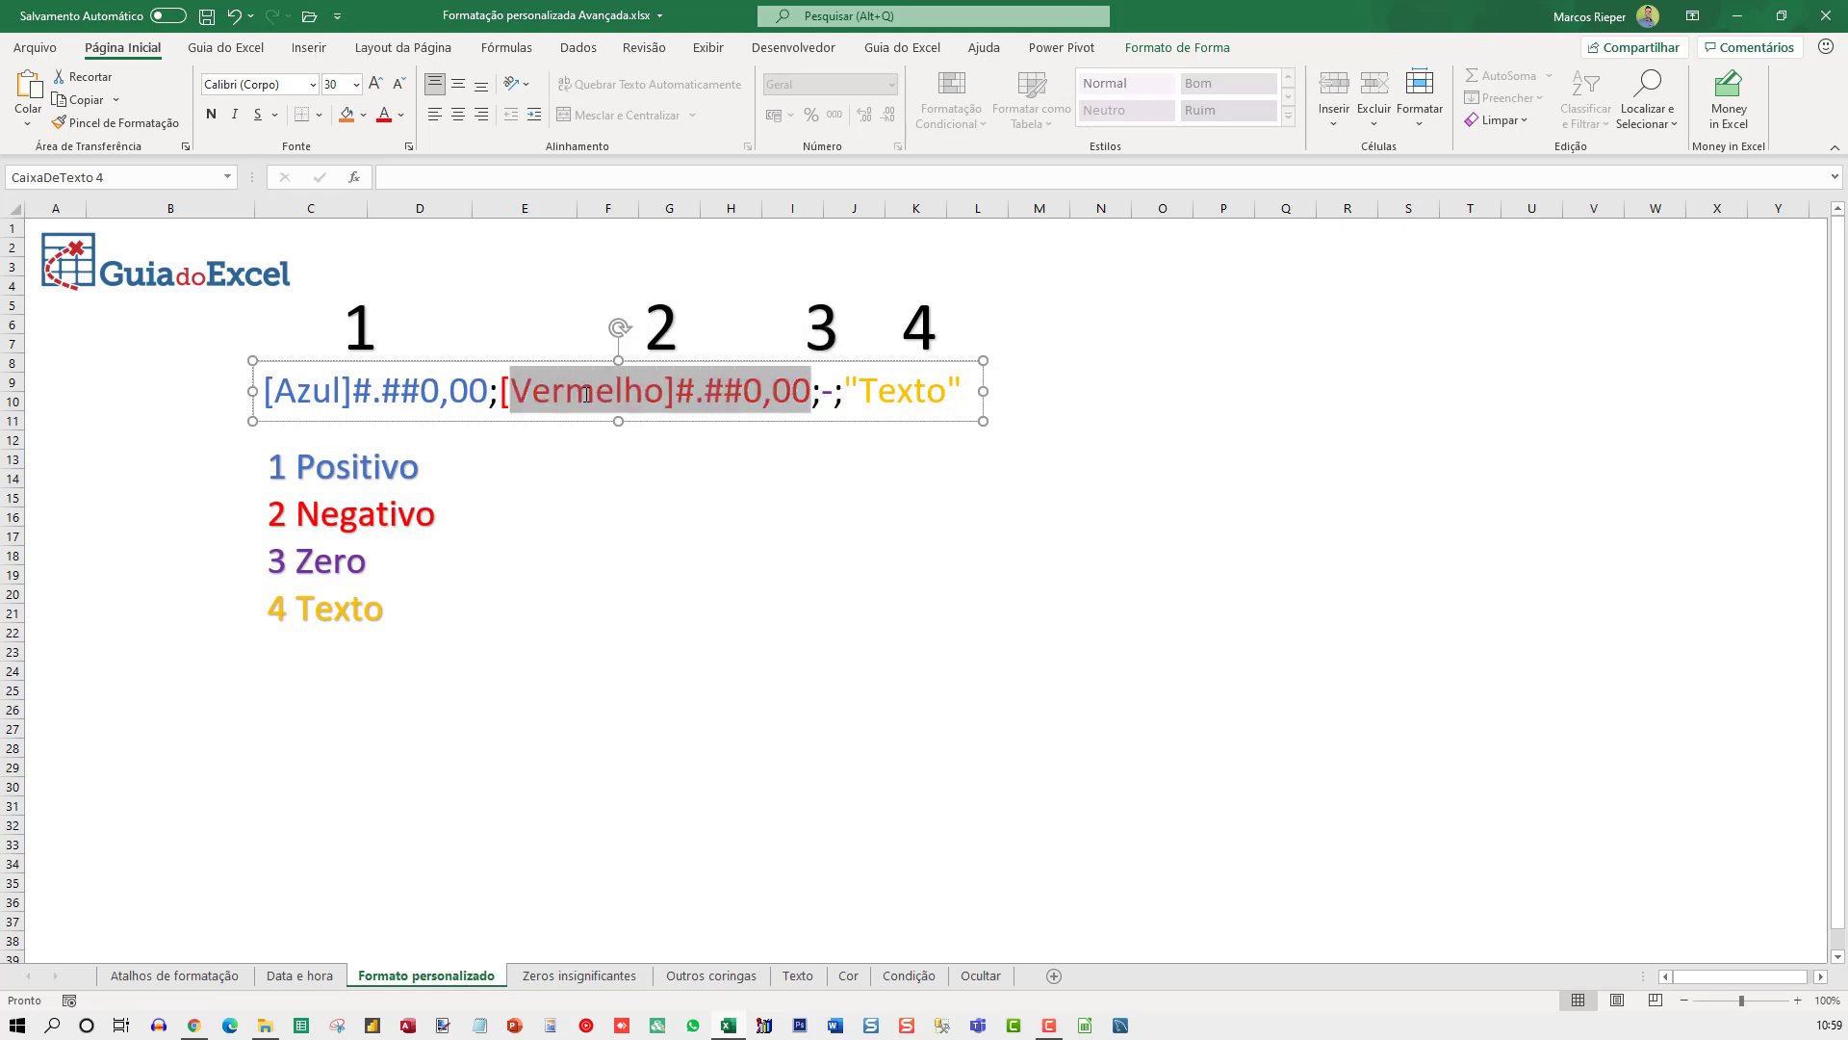
pyautogui.hotkey('shift', 'Left')
pyautogui.press('Delete')
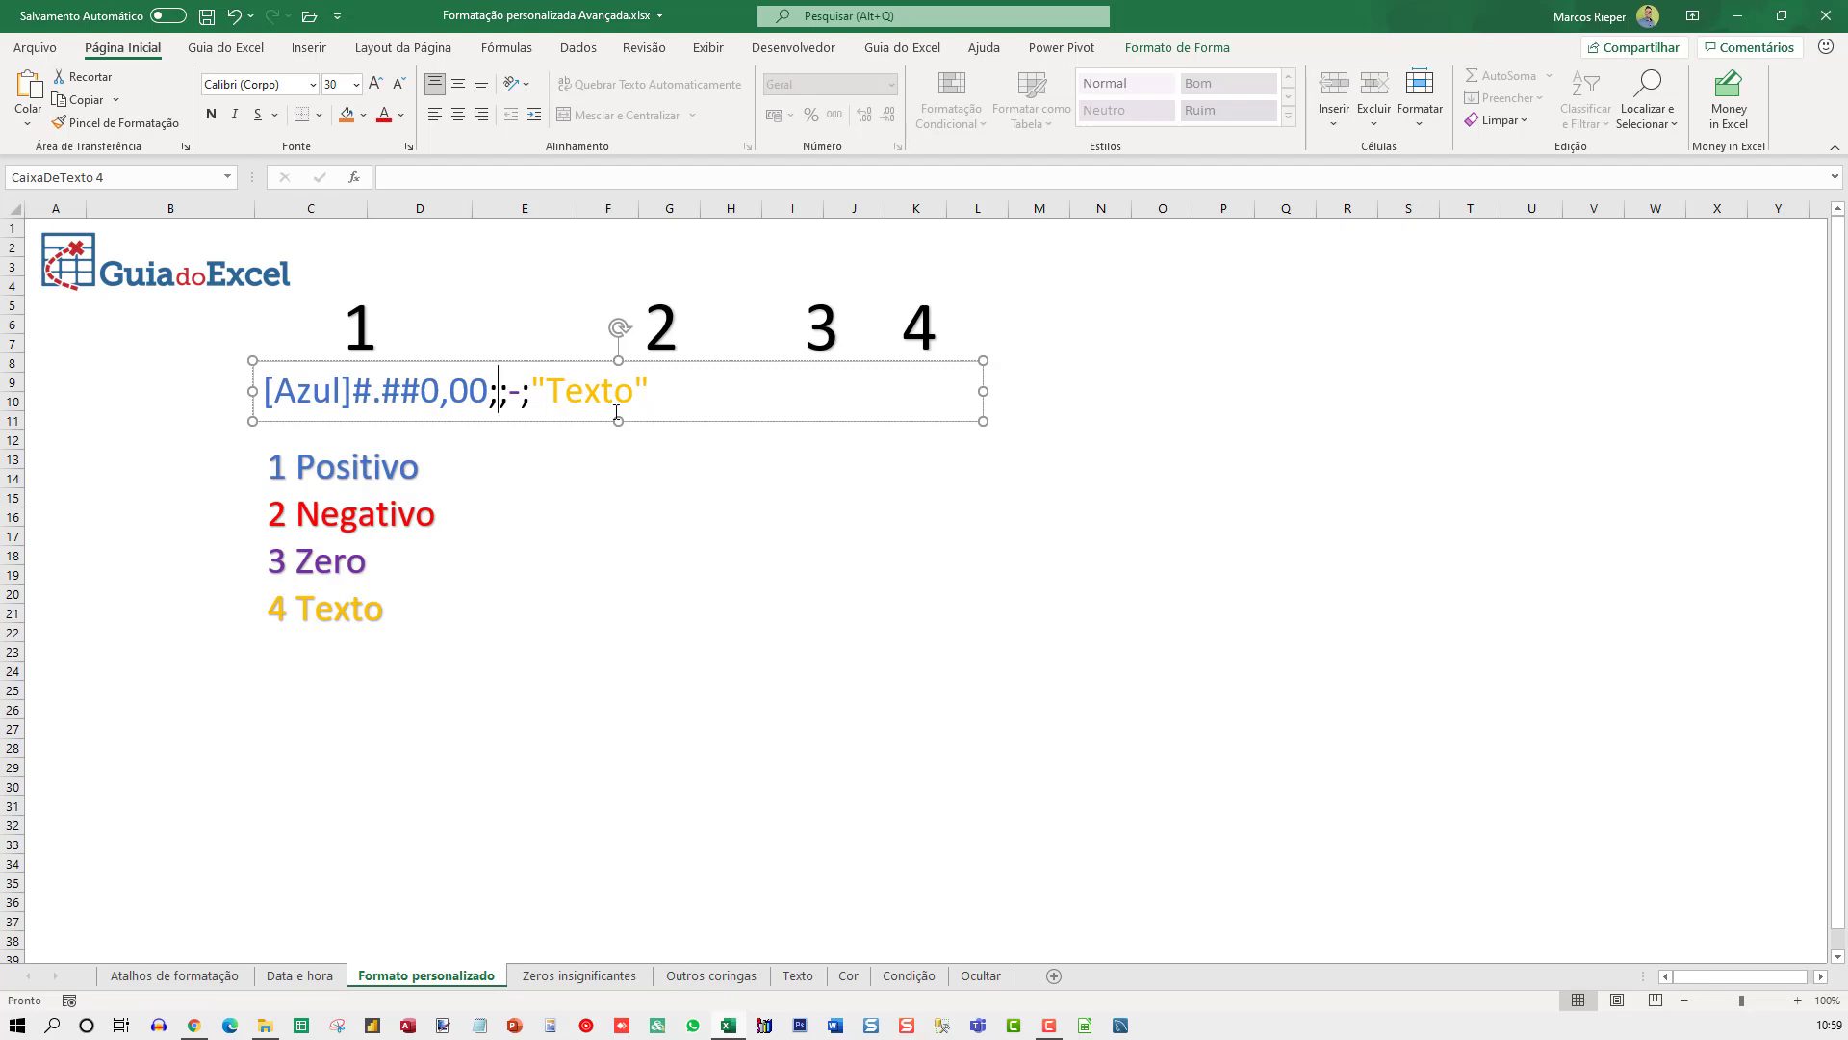
pyautogui.hotkey('ctrl', 'z')
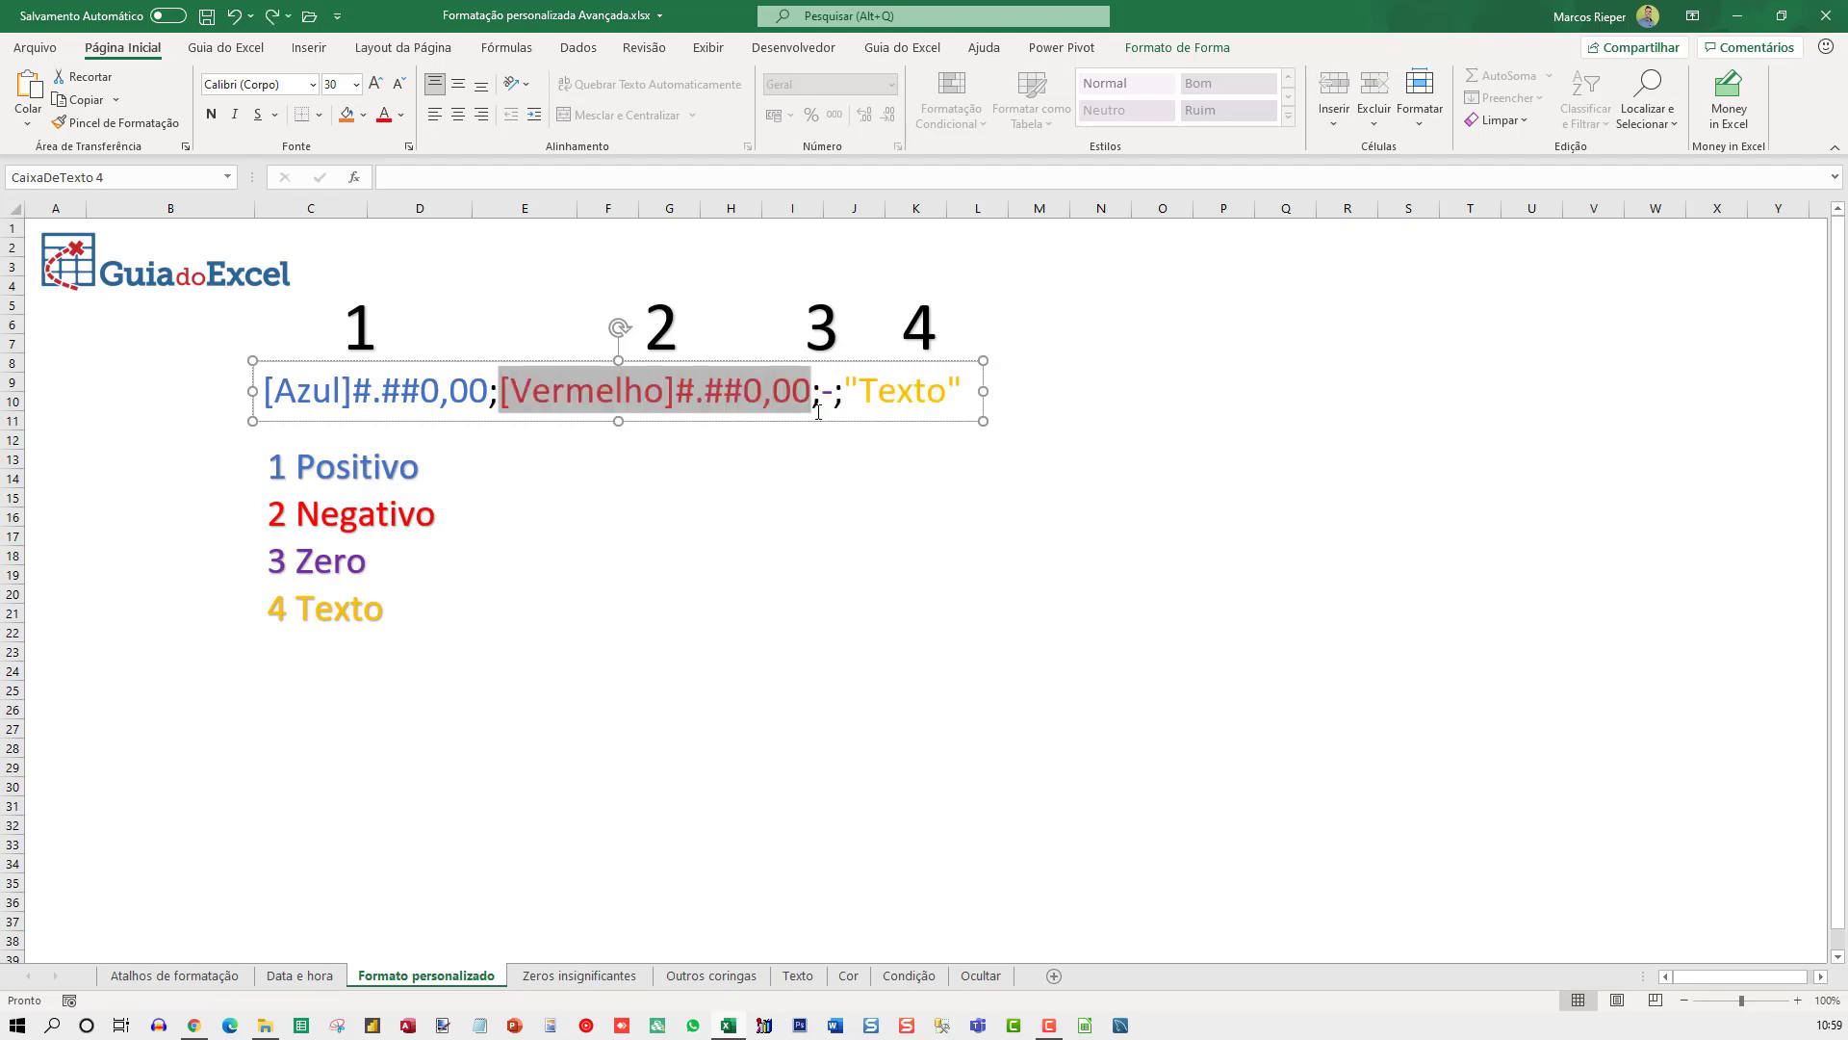
pyautogui.click(825, 399)
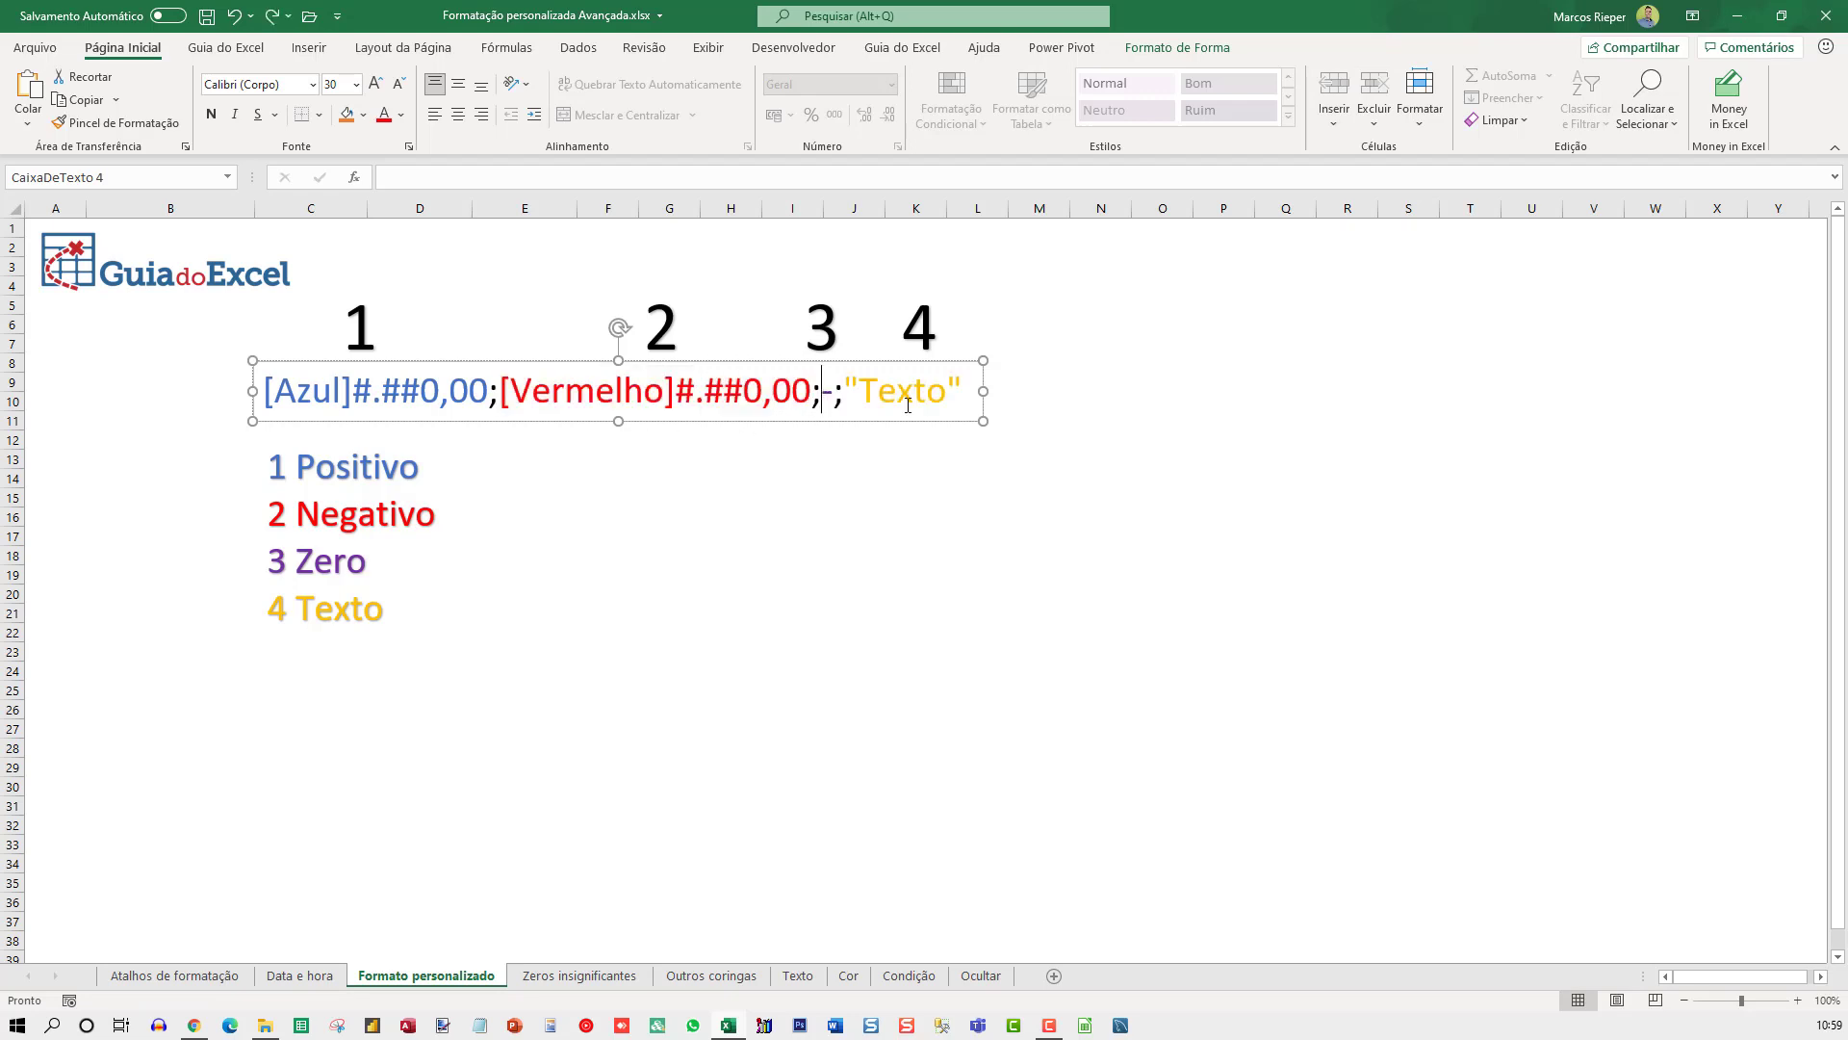
pyautogui.click(528, 579)
pyautogui.click(800, 476)
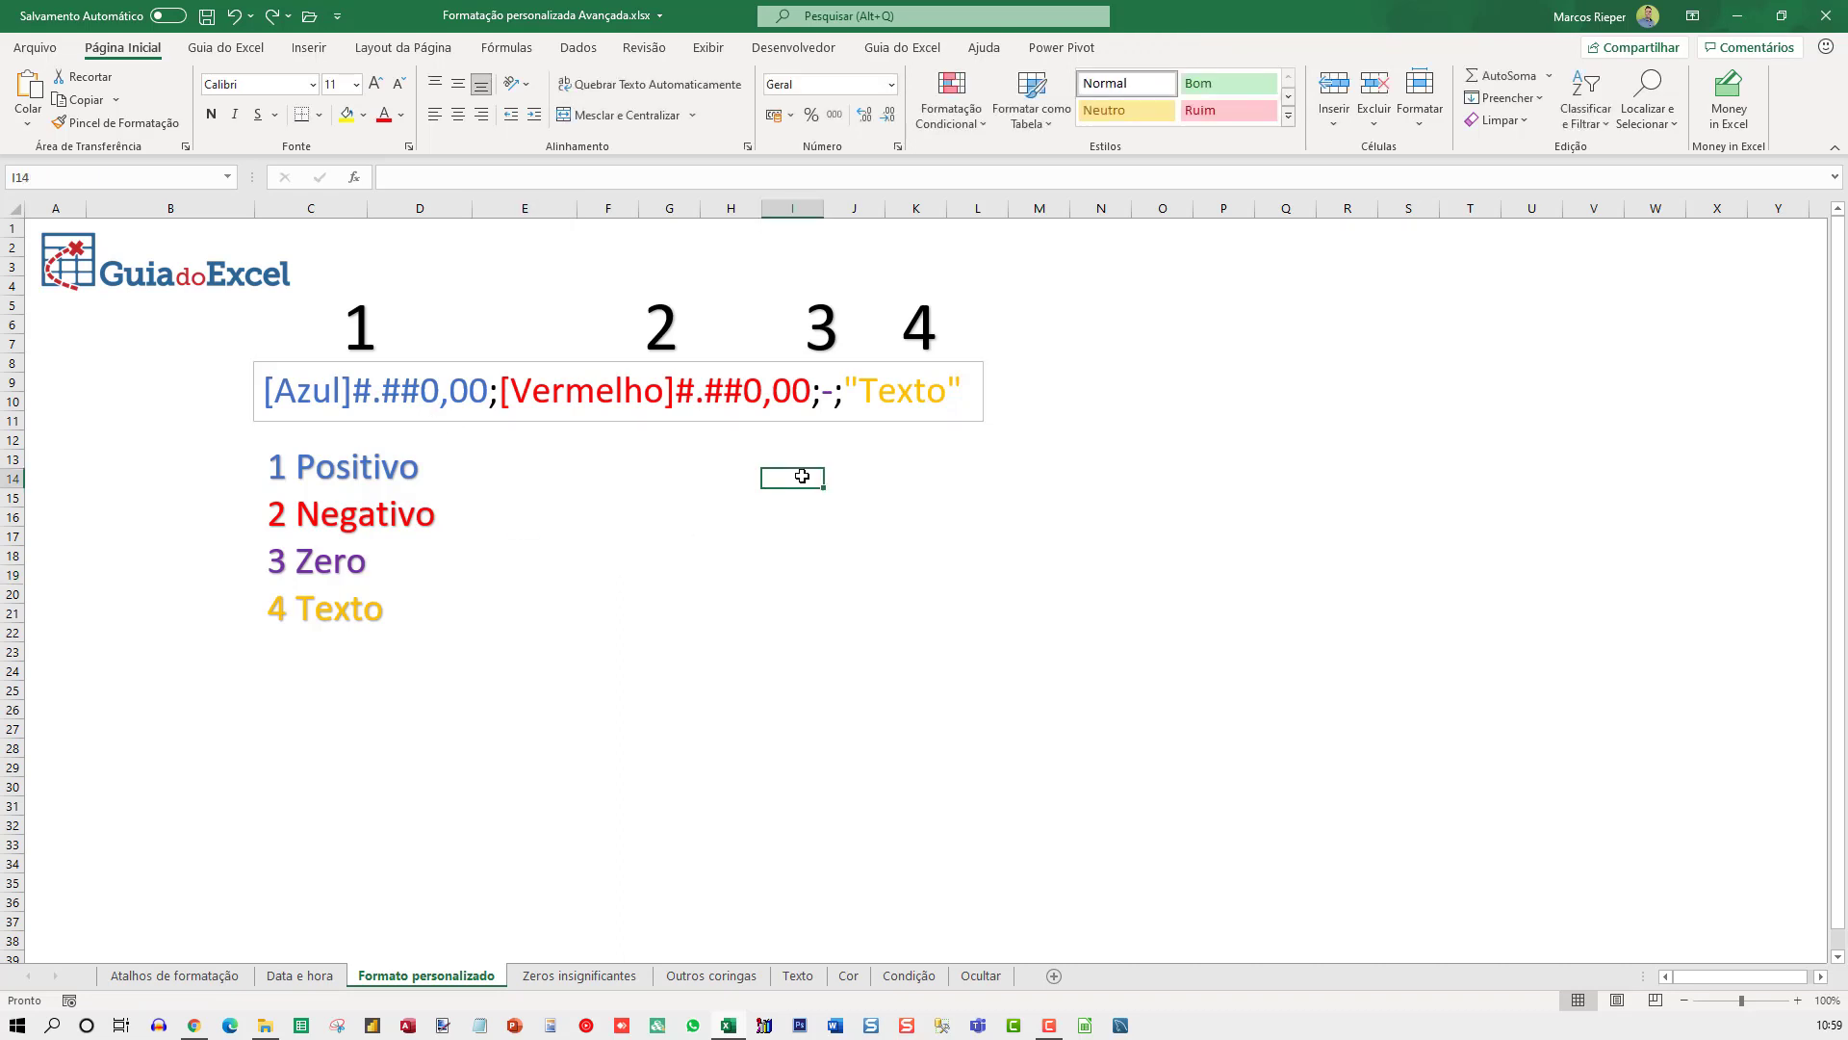
pyautogui.hotkey('ctrl', '1')
pyautogui.click(975, 566)
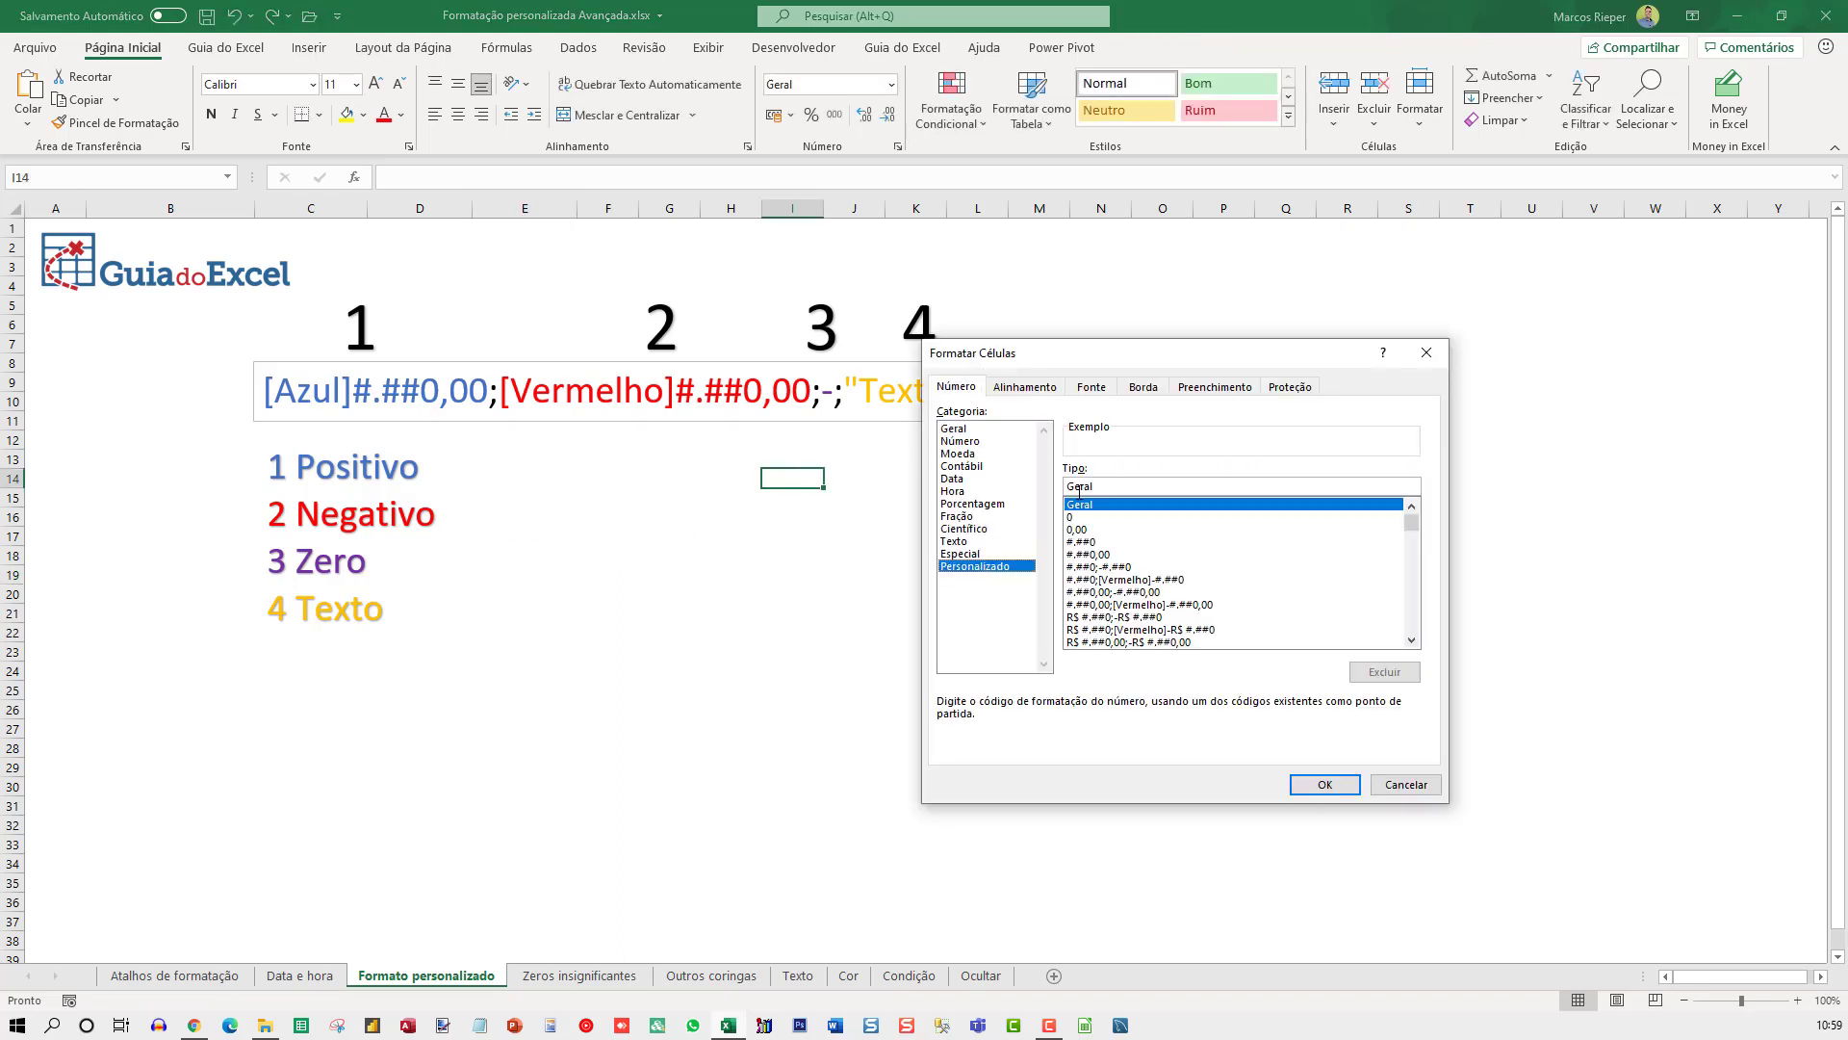
pyautogui.moveTo(1113, 485); pyautogui.dragTo(931, 493)
pyautogui.write('[')
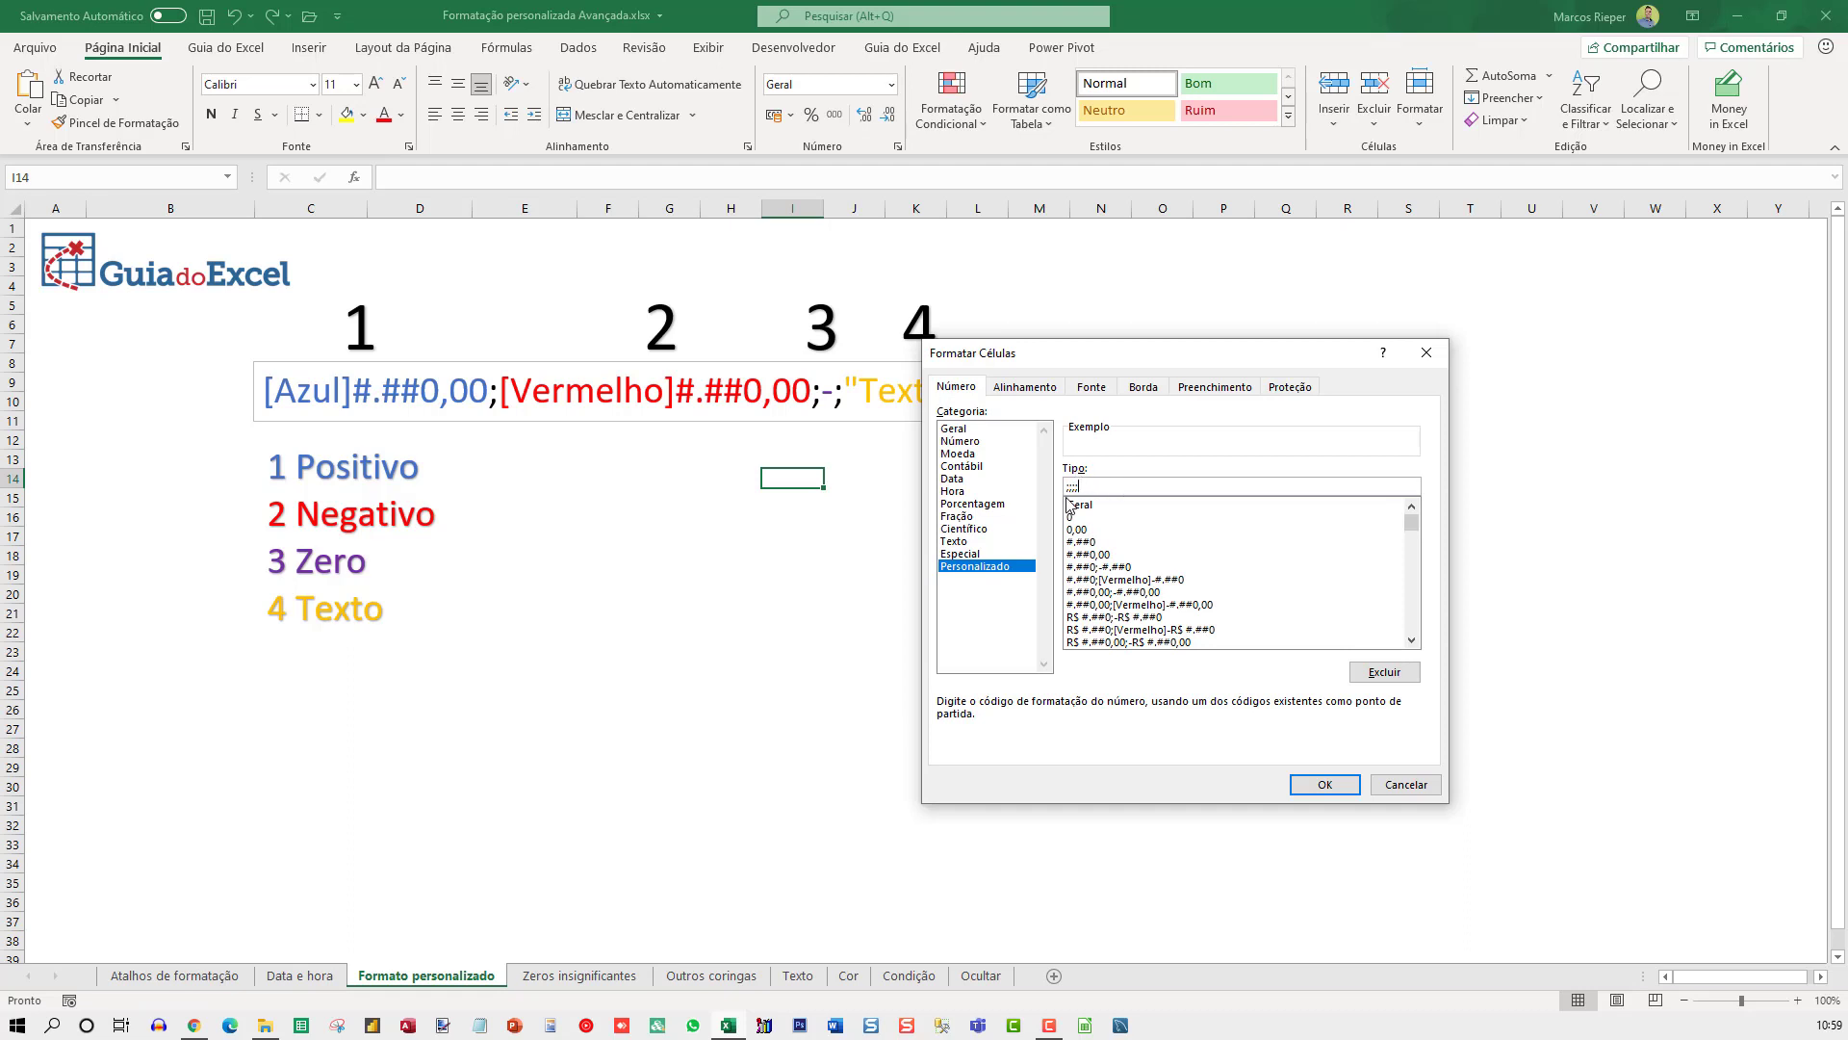
pyautogui.moveTo(1108, 356); pyautogui.dragTo(1300, 459)
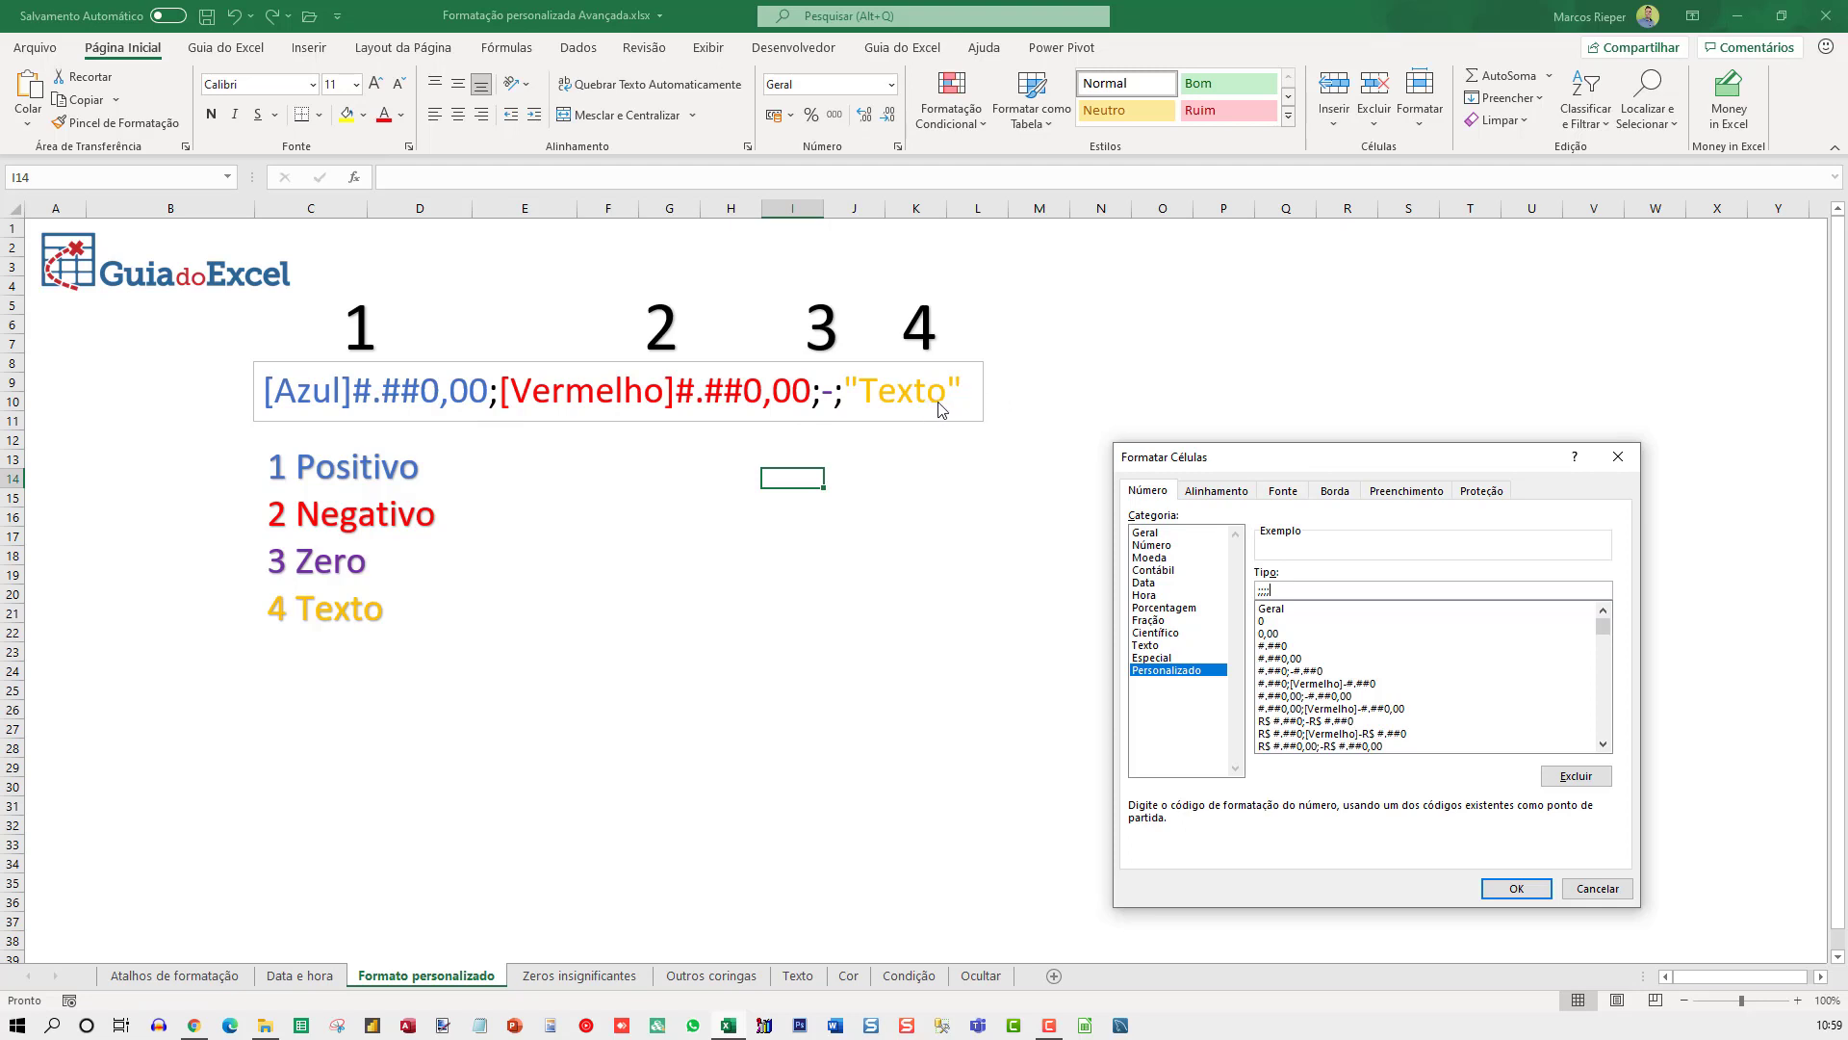
pyautogui.press('Escape')
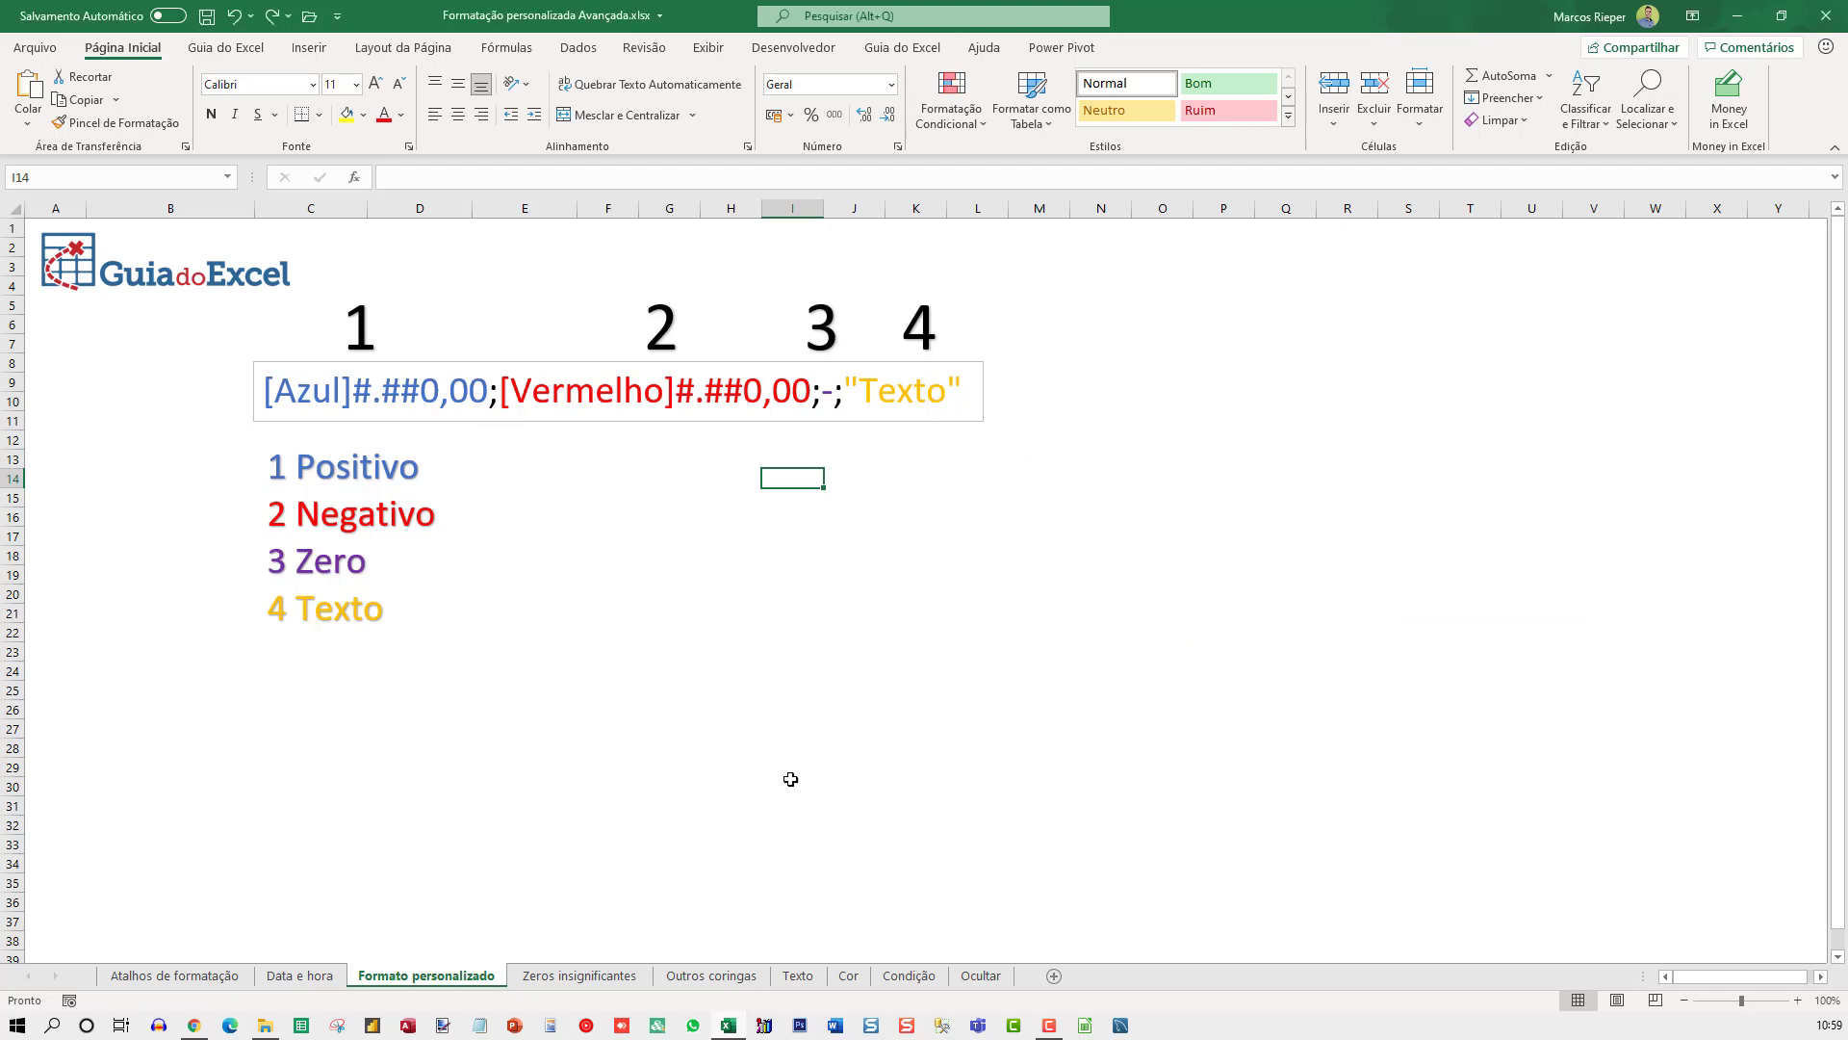
# Rename the Zeros insignificantes sheet to Zeros.
pyautogui.click(550, 982)
pyautogui.doubleClick(553, 975)
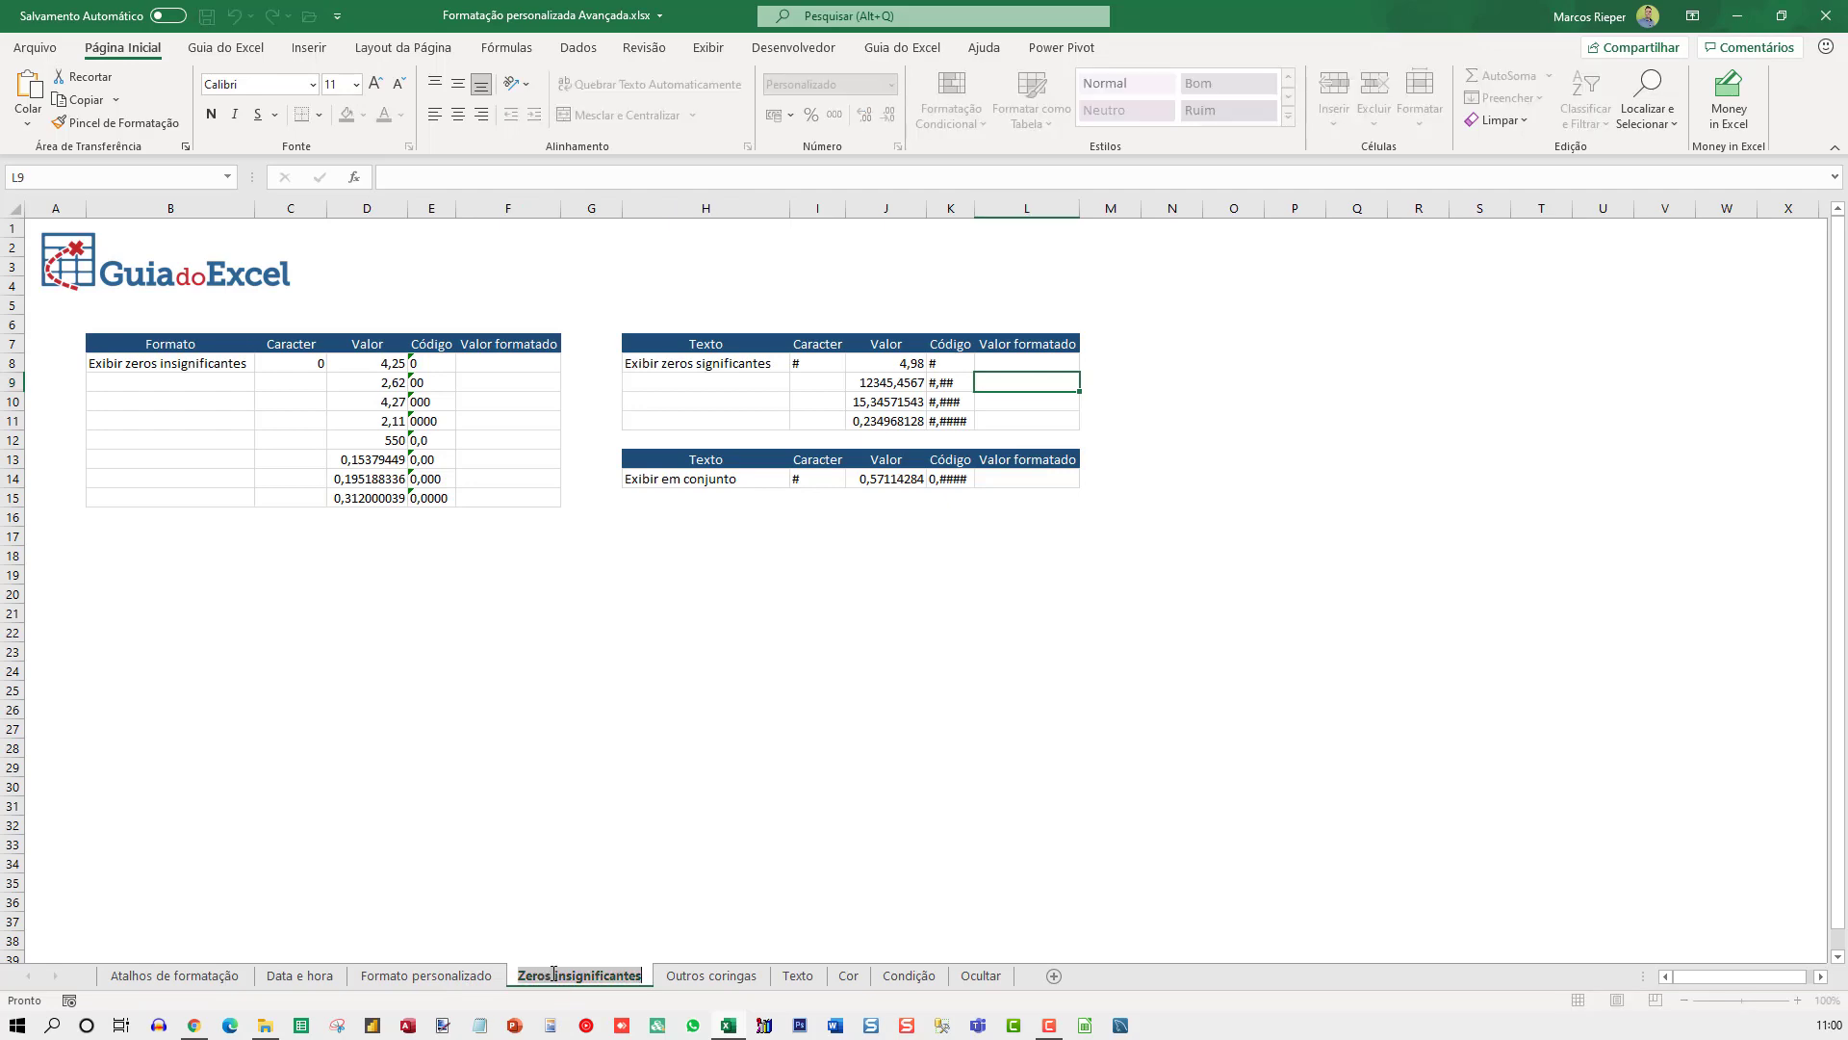
pyautogui.moveTo(553, 975); pyautogui.dragTo(642, 975)
pyautogui.press('BackSpace')
pyautogui.press('Return')
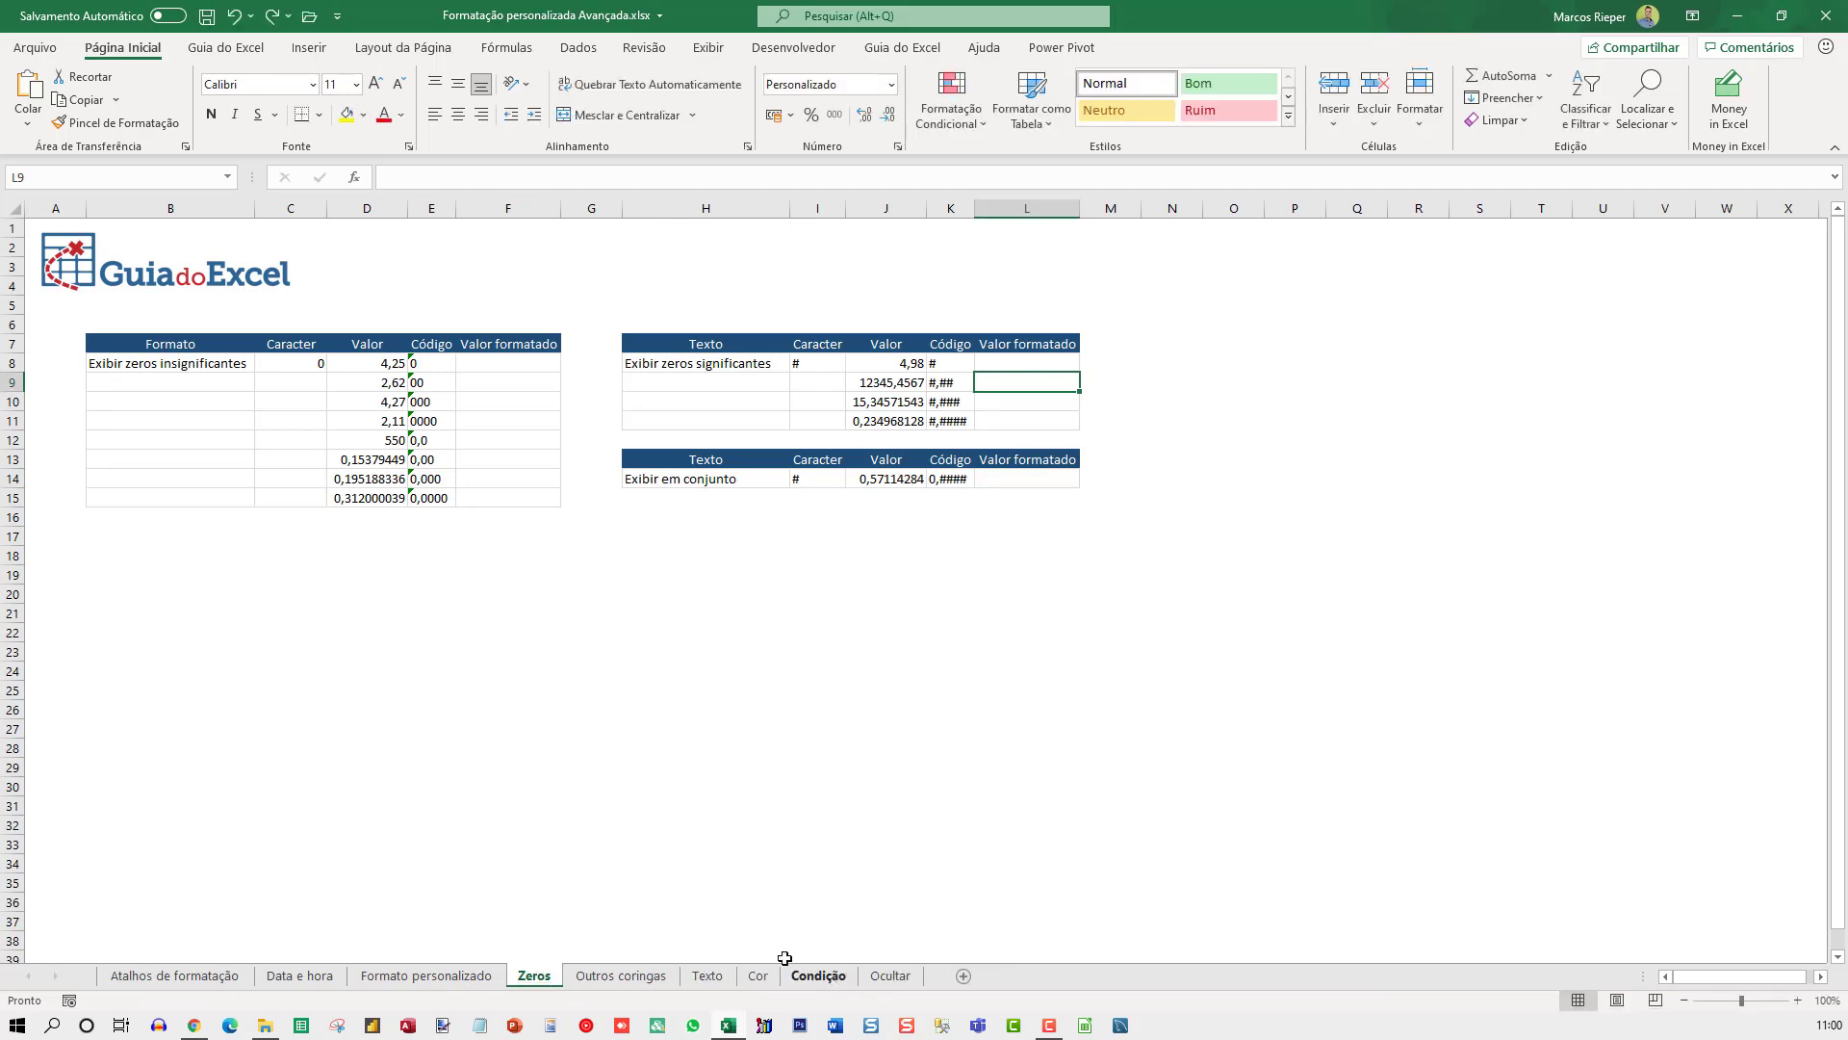
# Look over the Valor formatado cells and the 0 and # placeholder codes.
pyautogui.click(539, 381)
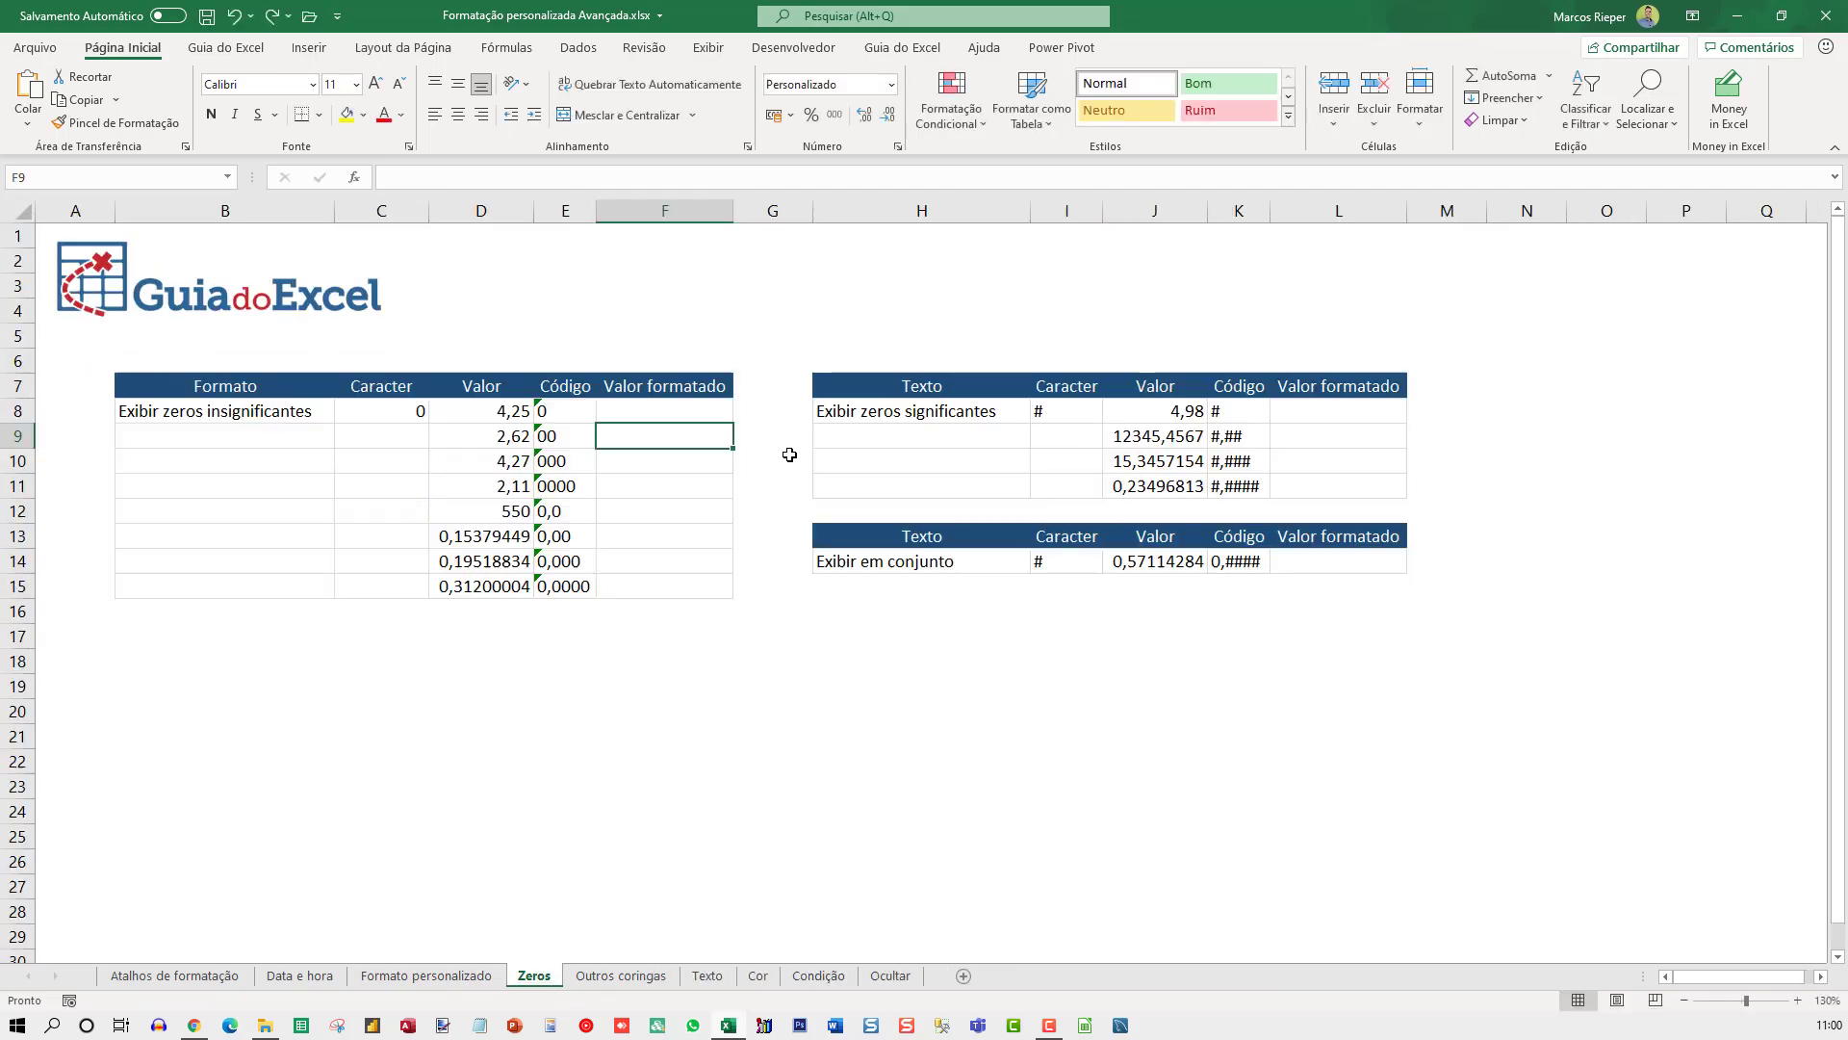
pyautogui.keyDown('ctrl'); pyautogui.scroll(4, 798, 462); pyautogui.keyUp('ctrl')
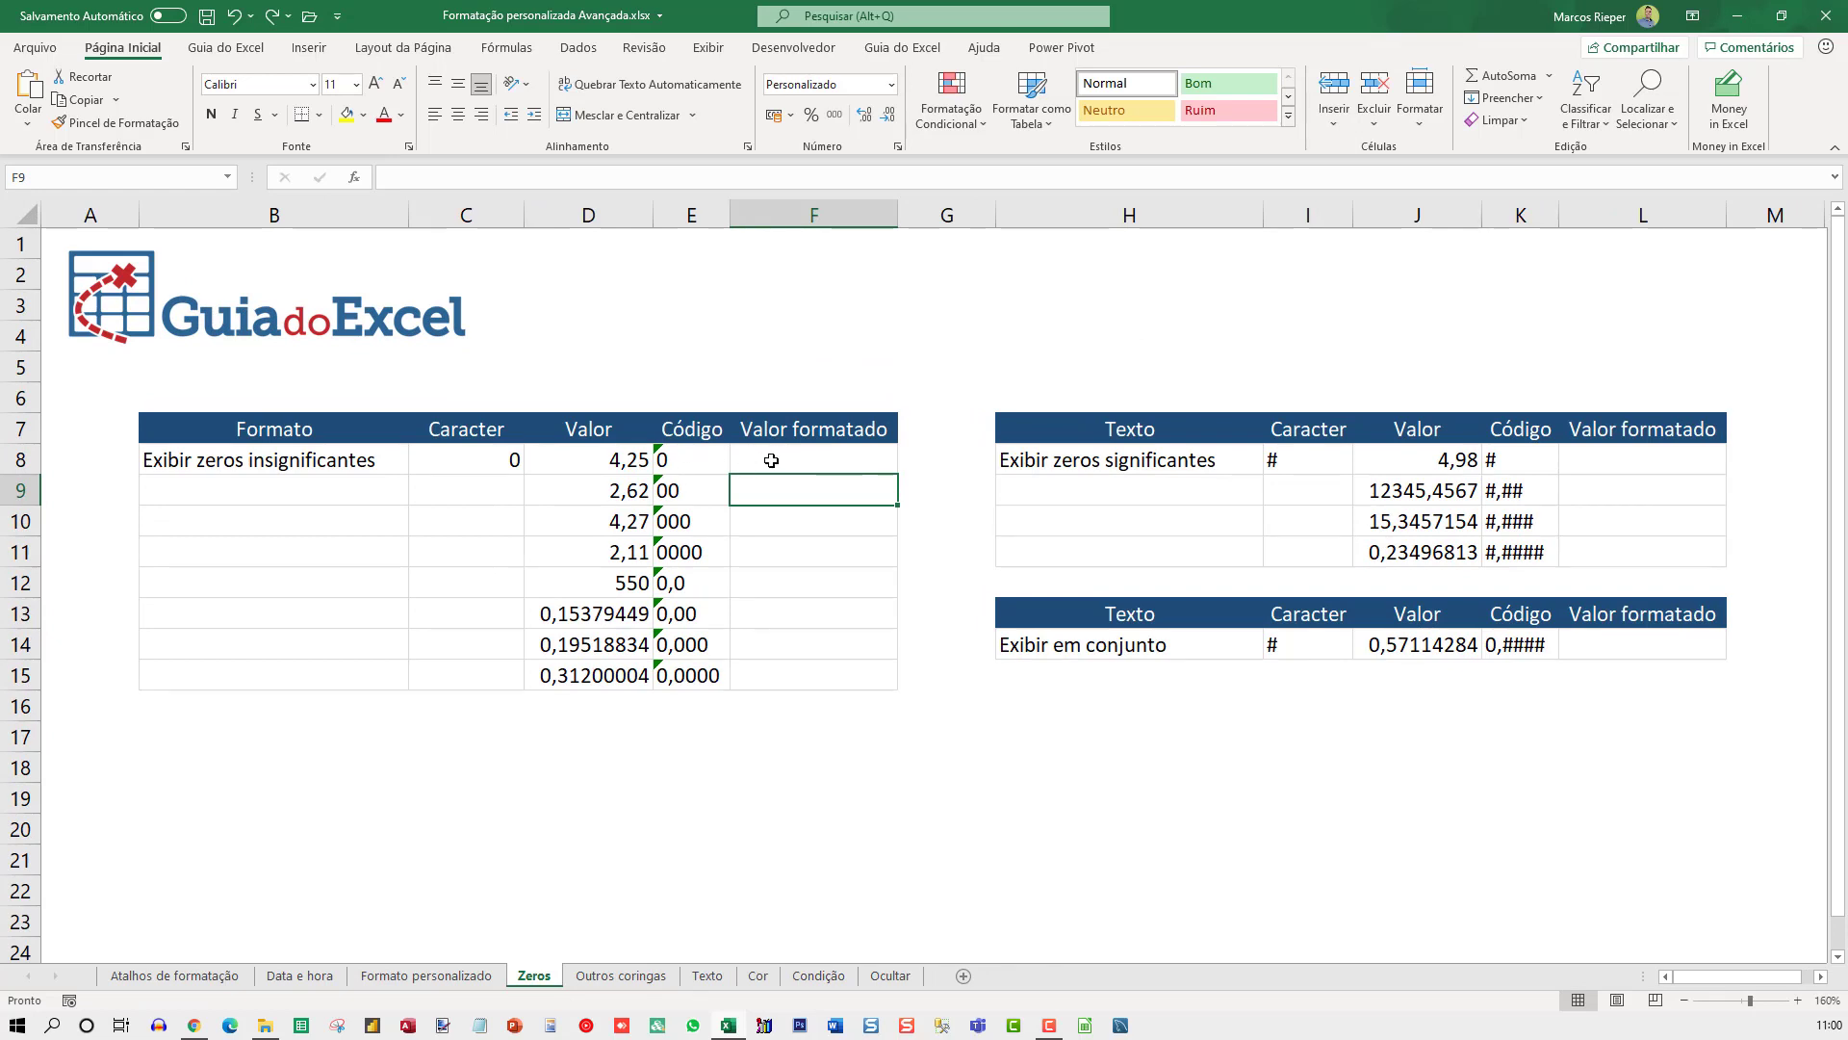
pyautogui.click(770, 460)
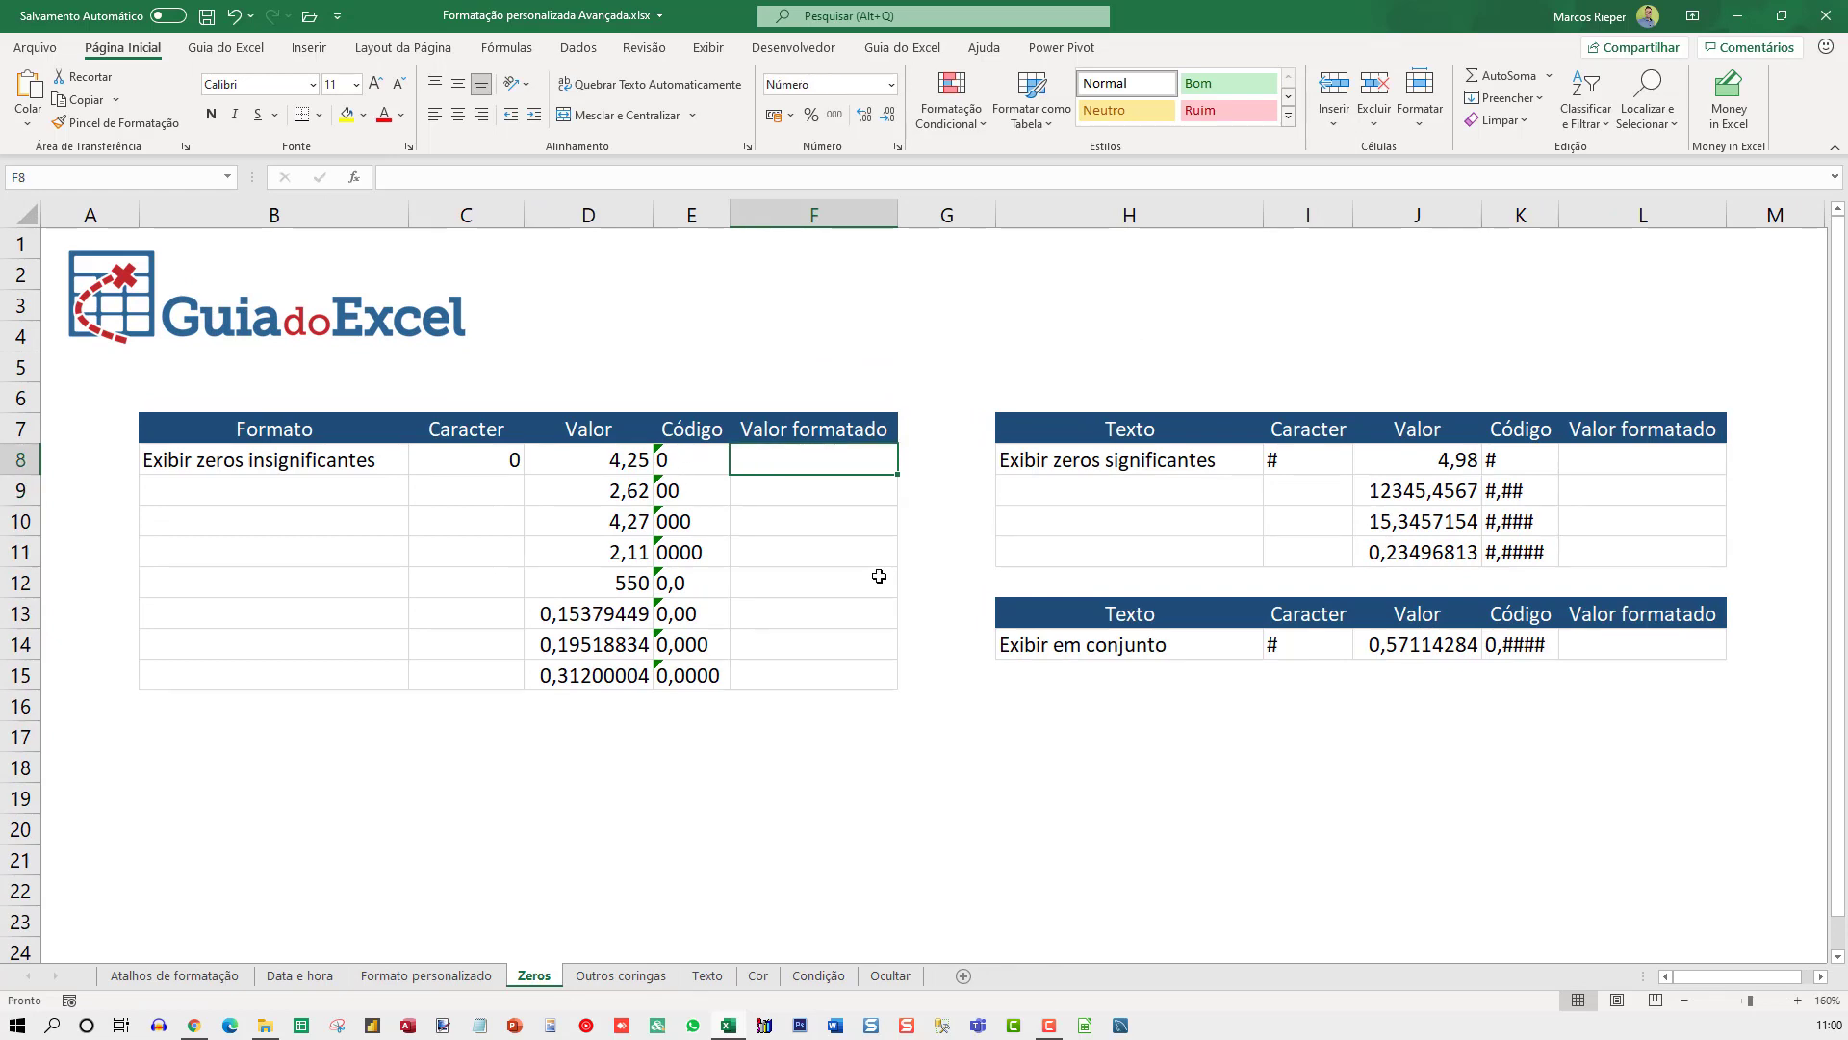
pyautogui.click(493, 459)
pyautogui.click(1301, 452)
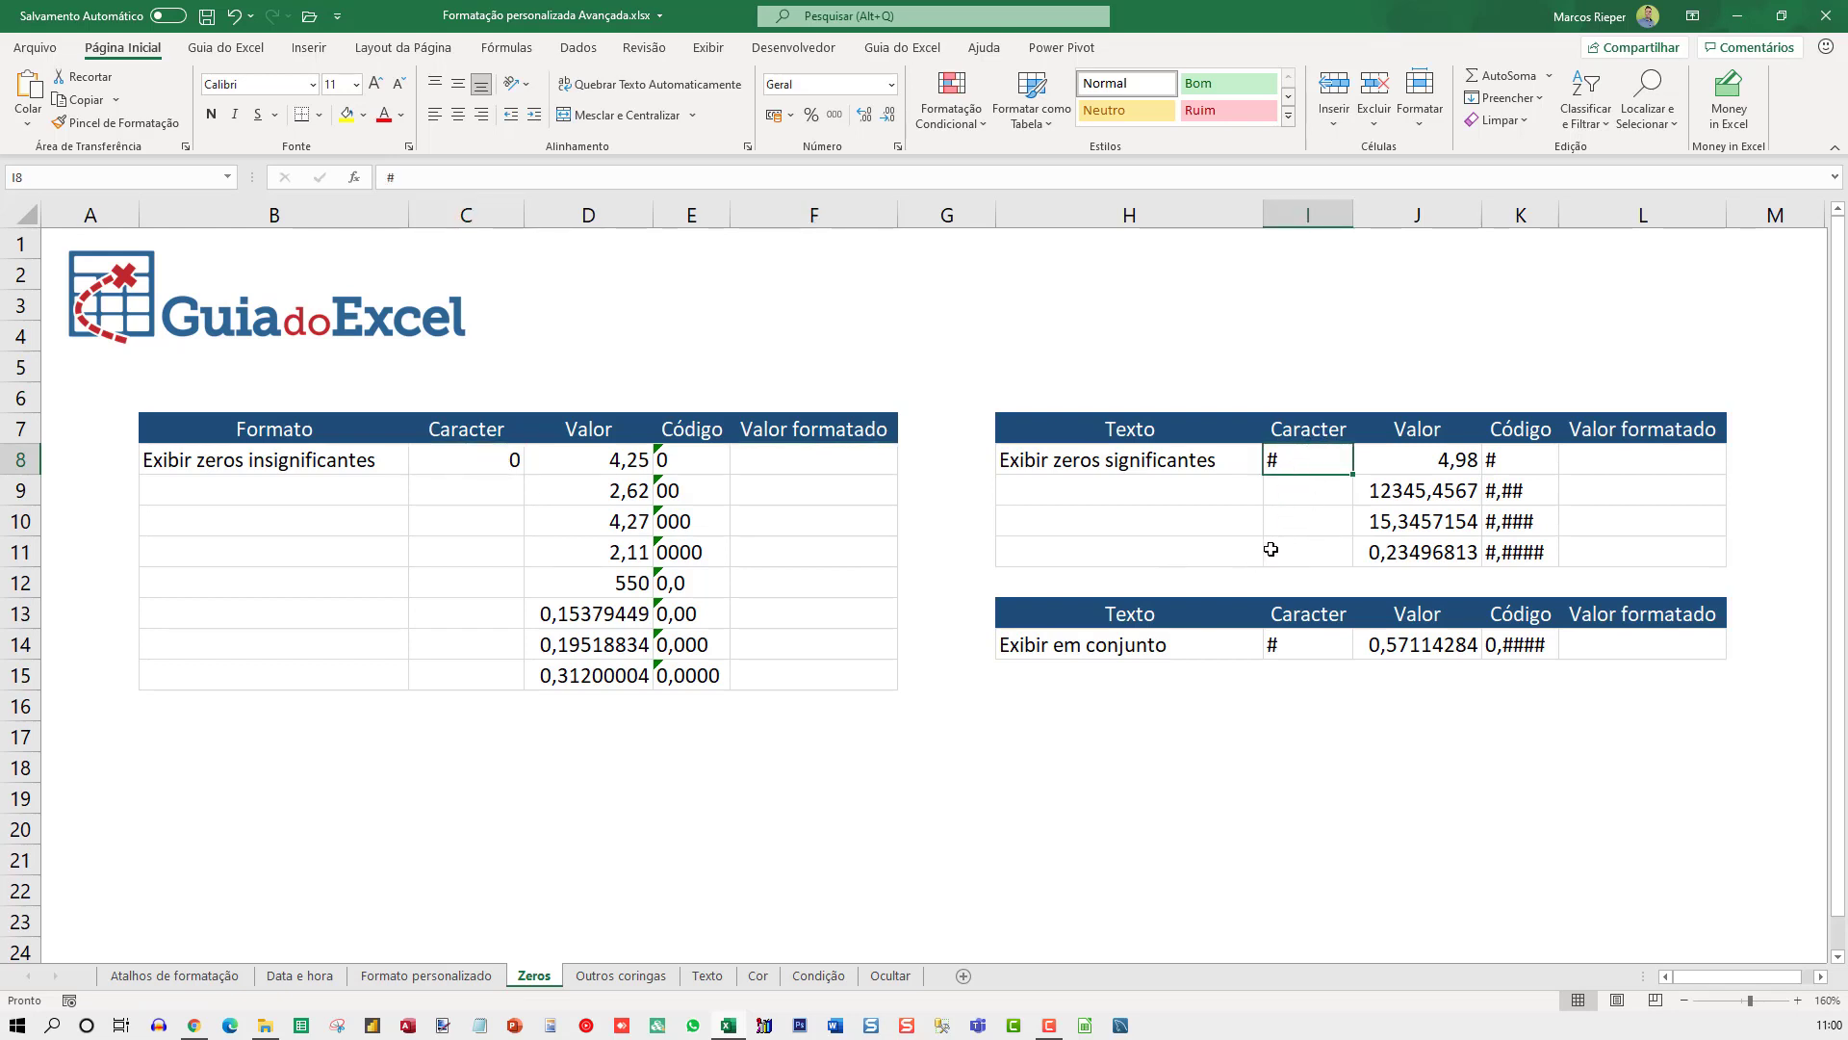
pyautogui.click(768, 471)
pyautogui.hotkey('ctrl', '1')
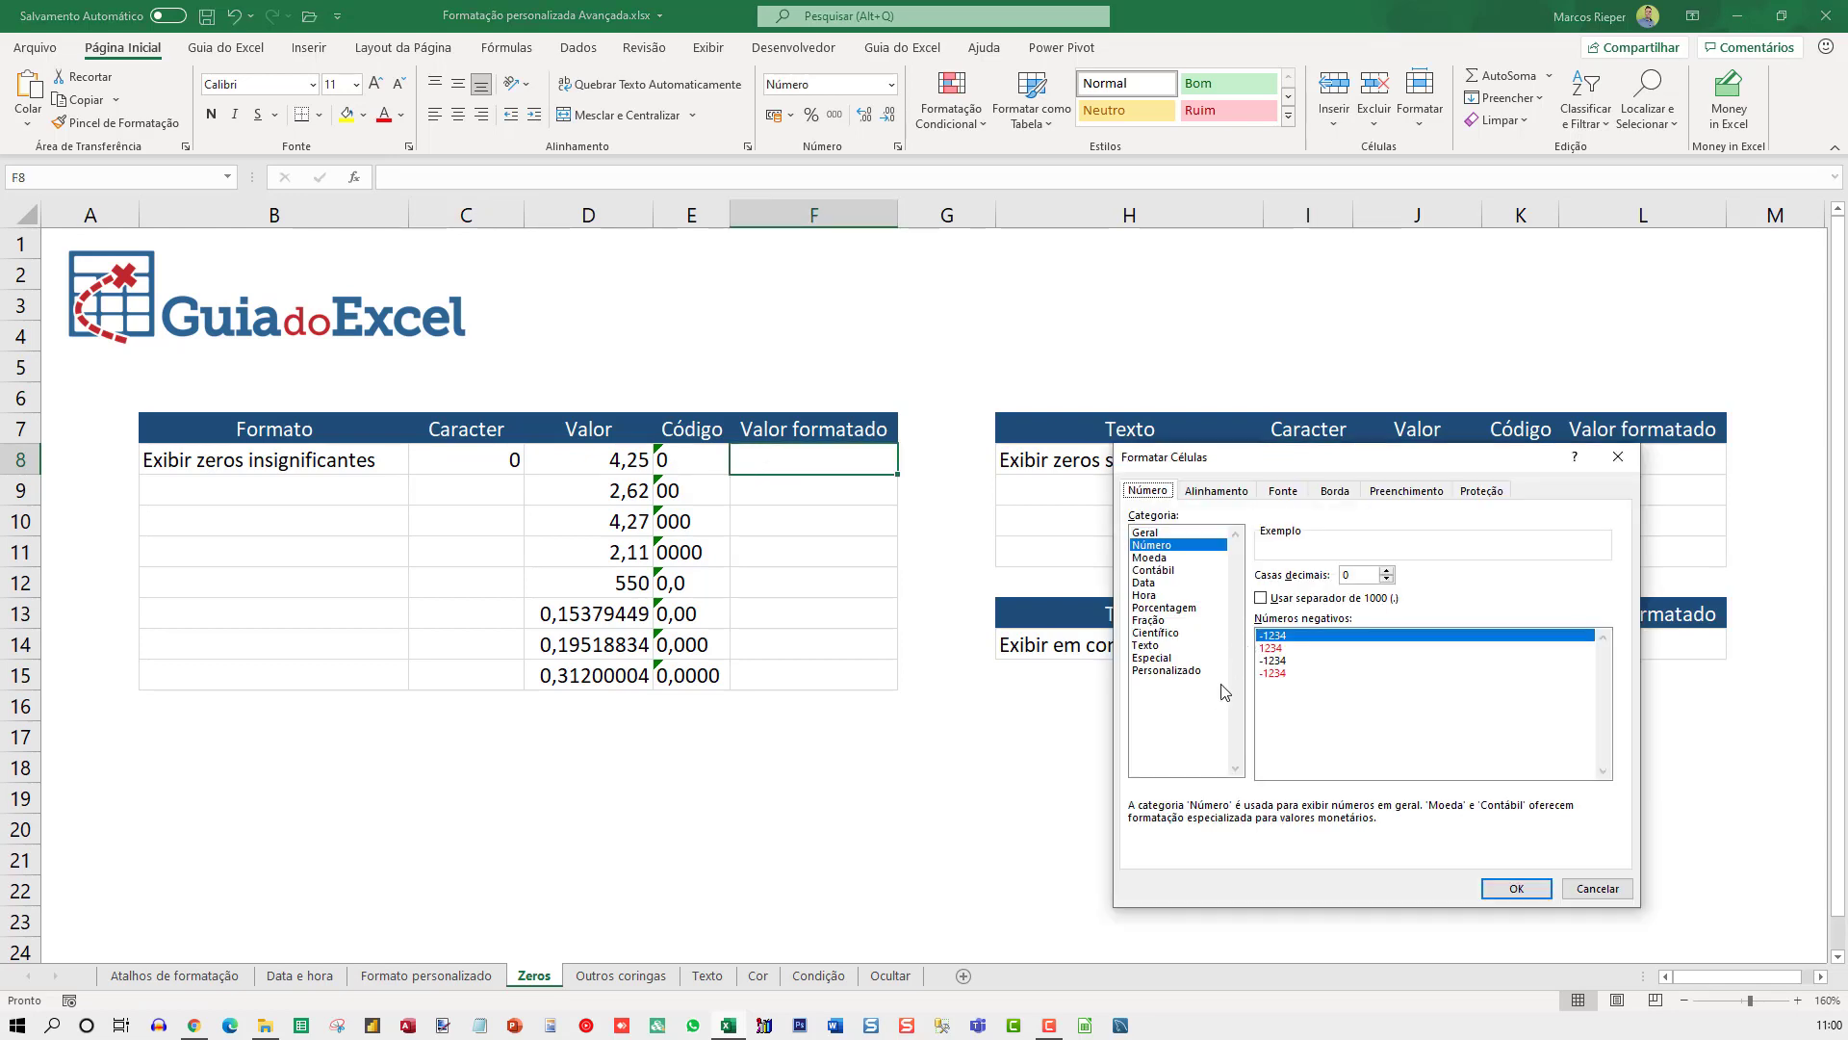
pyautogui.click(1155, 671)
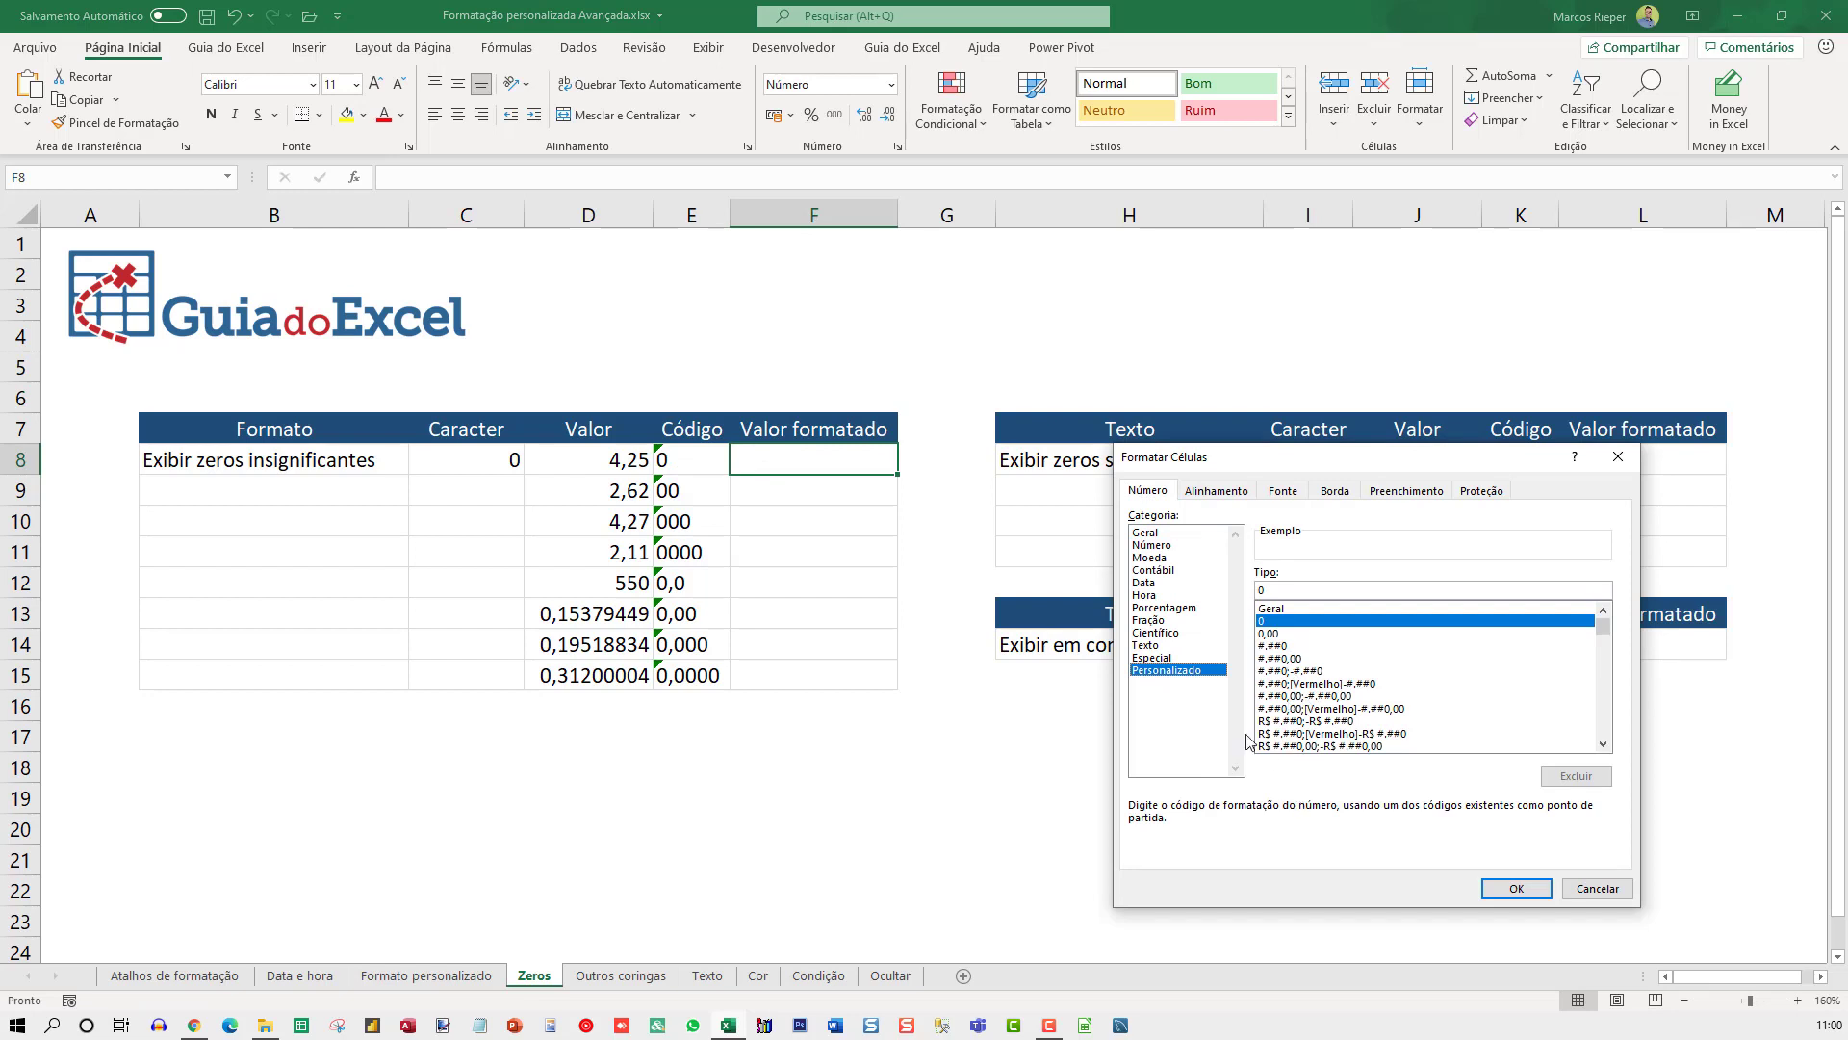
pyautogui.press('Escape')
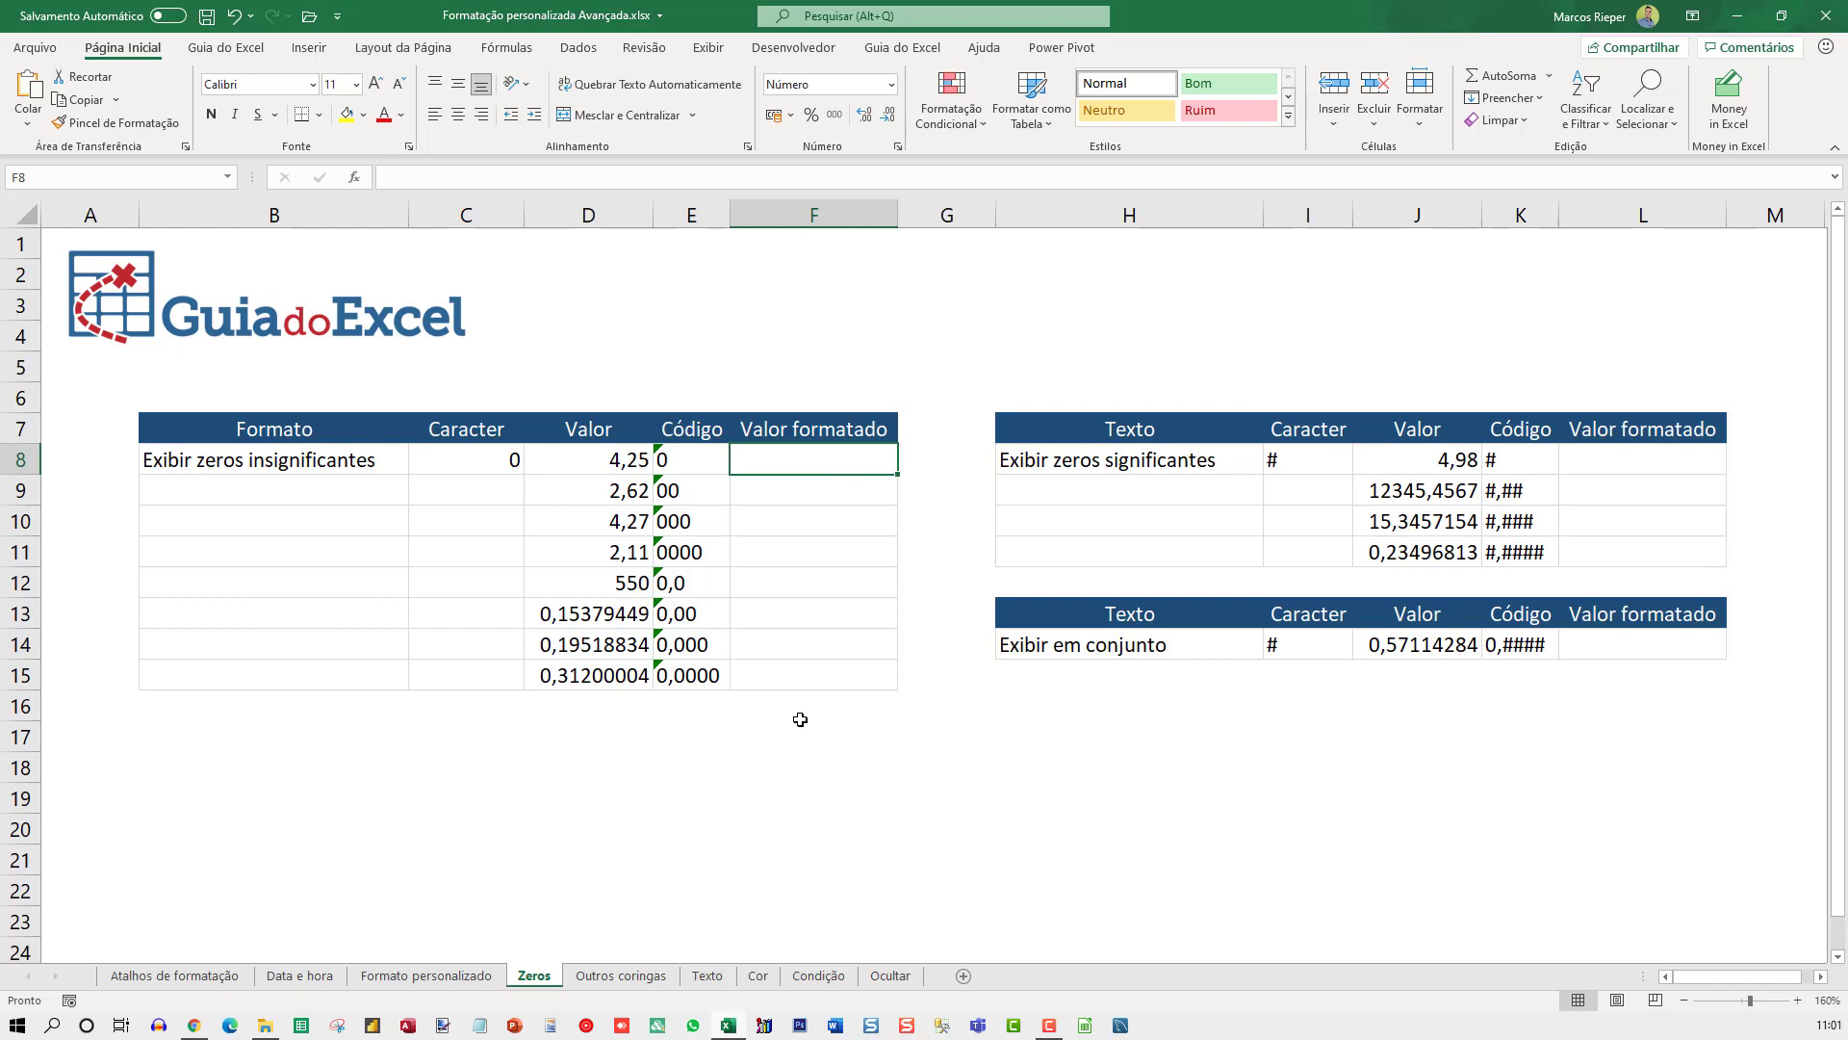
# Link F8 to D8 and give it the custom number format 0.
pyautogui.write('=D8')
pyautogui.press('Return')
pyautogui.press('Up')
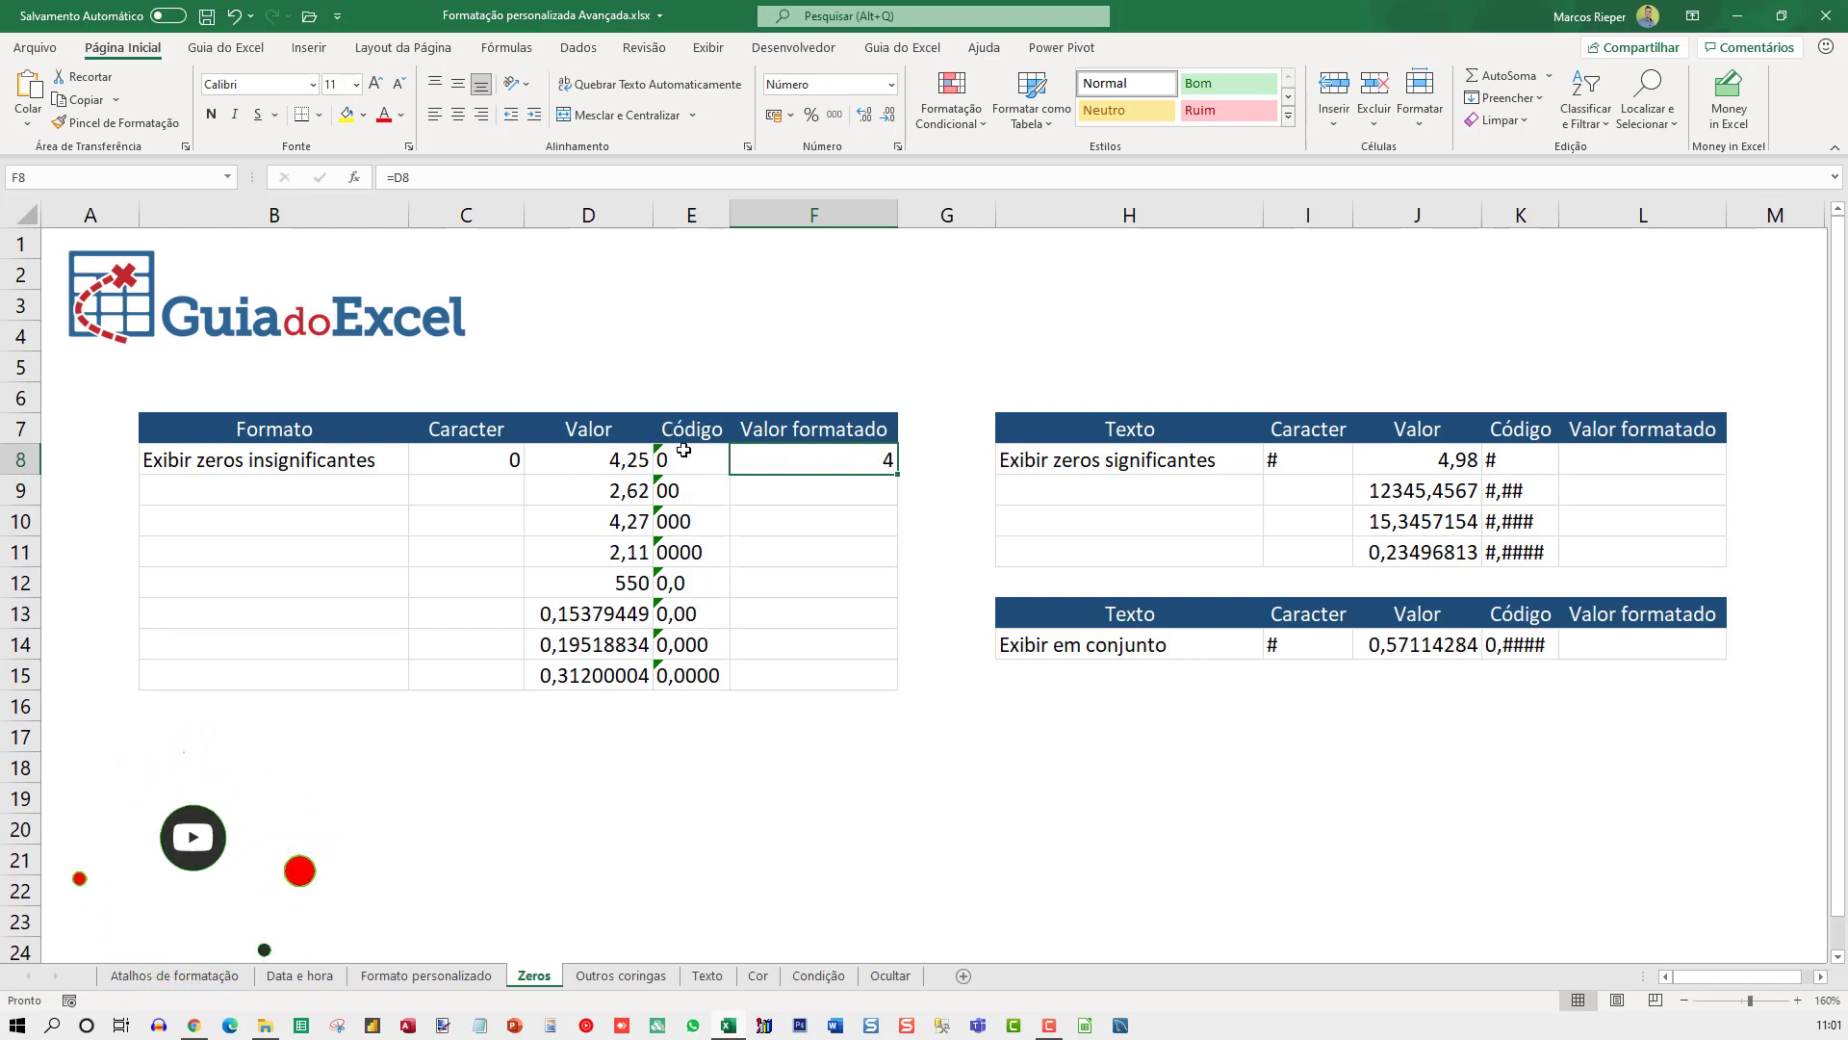
pyautogui.hotkey('ctrl', '1')
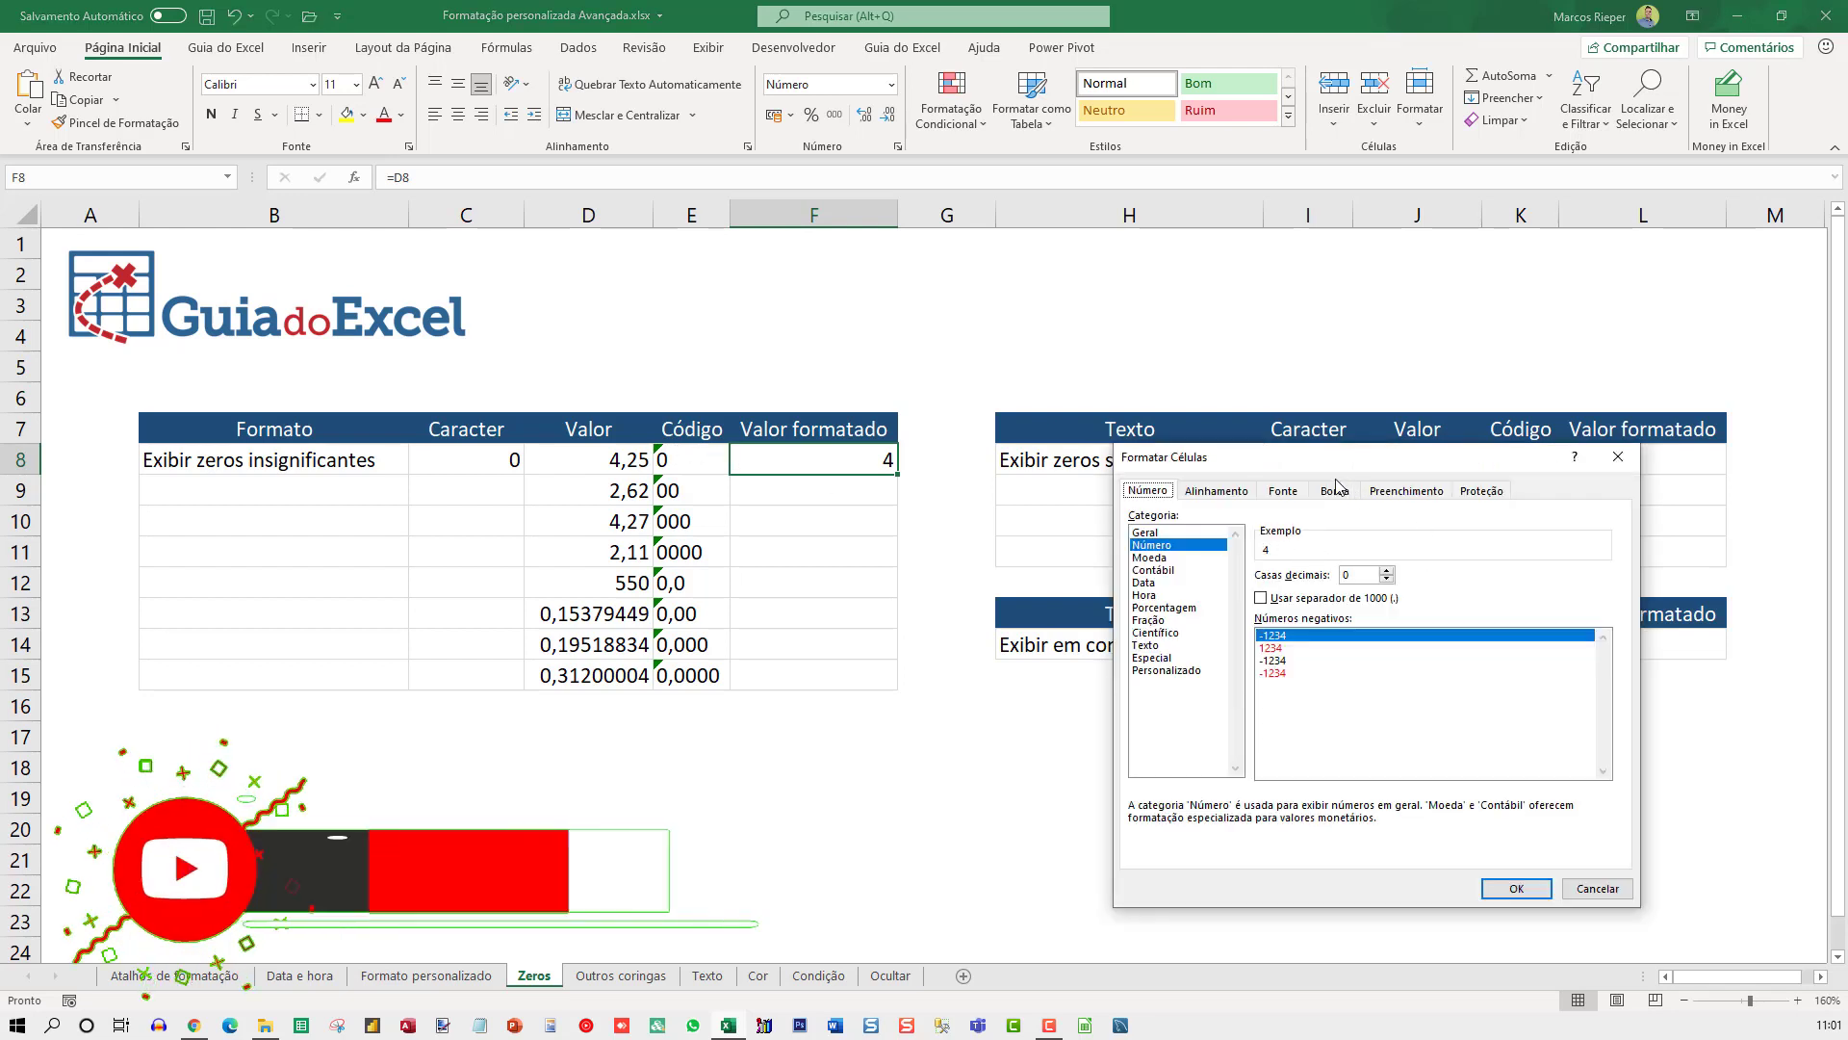
pyautogui.moveTo(1336, 457); pyautogui.dragTo(1147, 373)
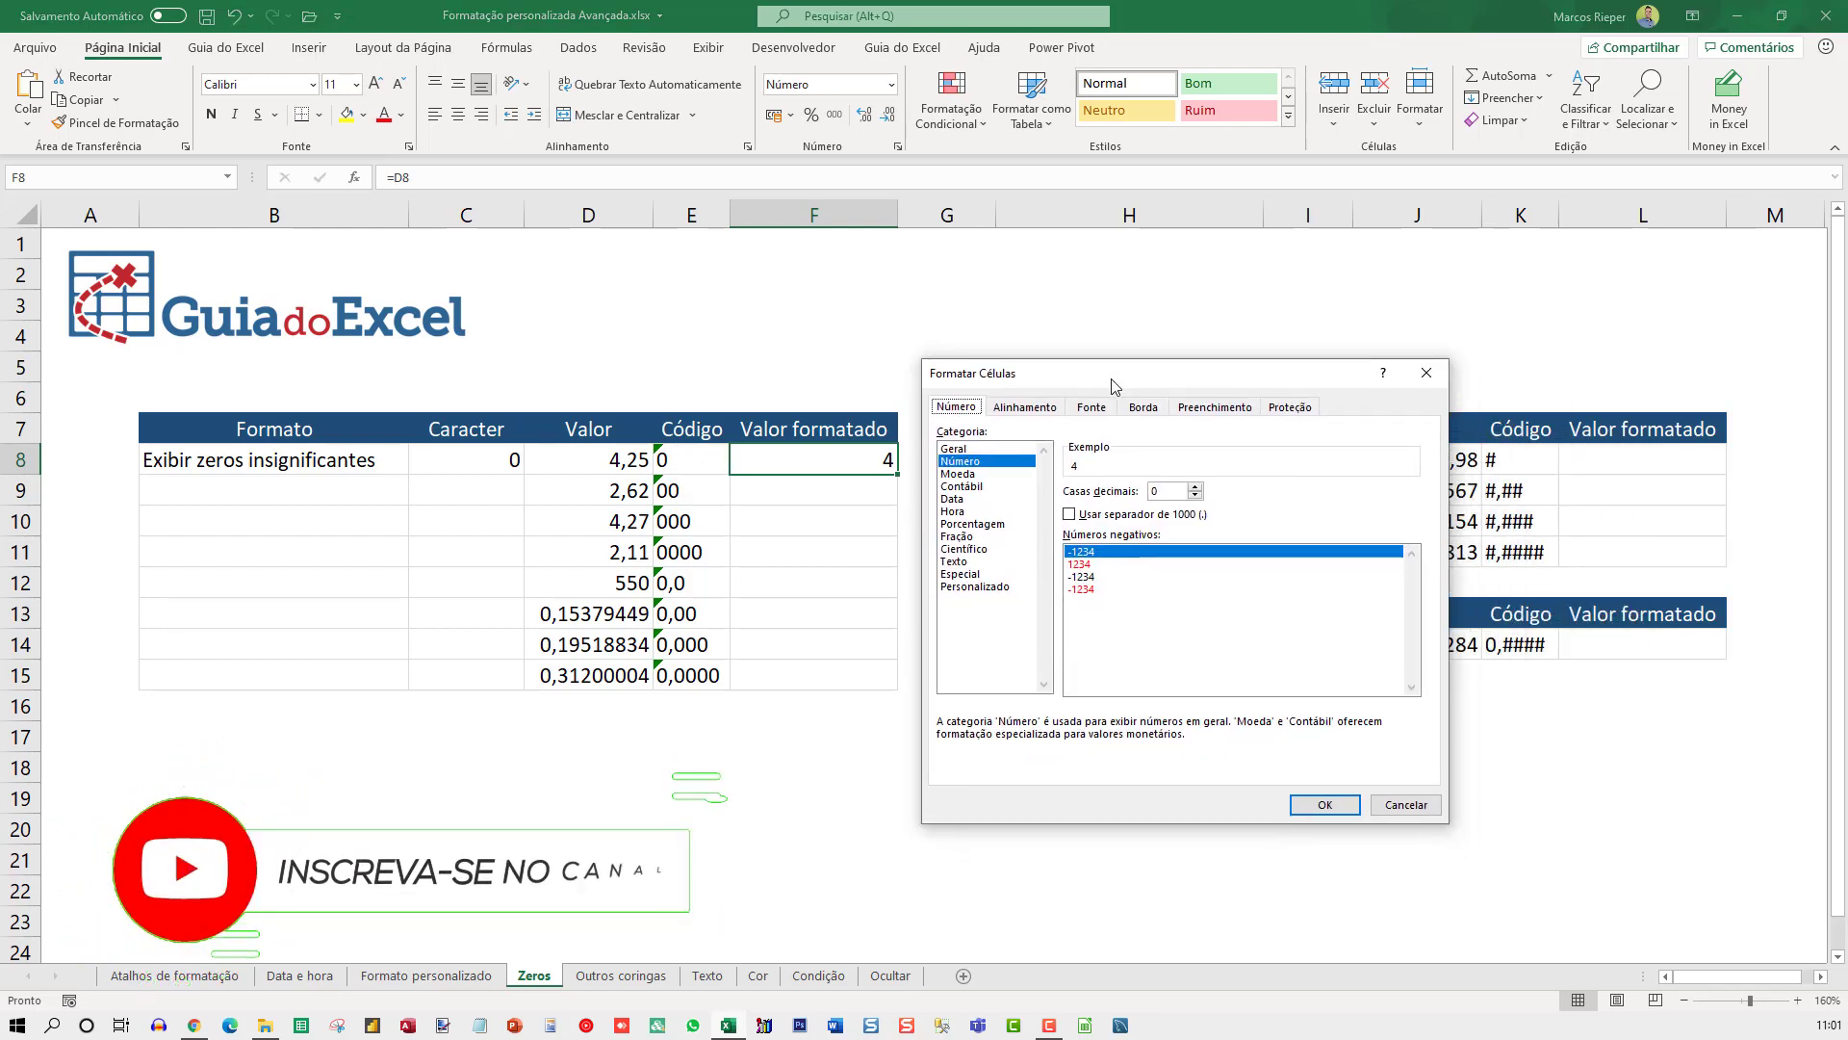
pyautogui.click(977, 587)
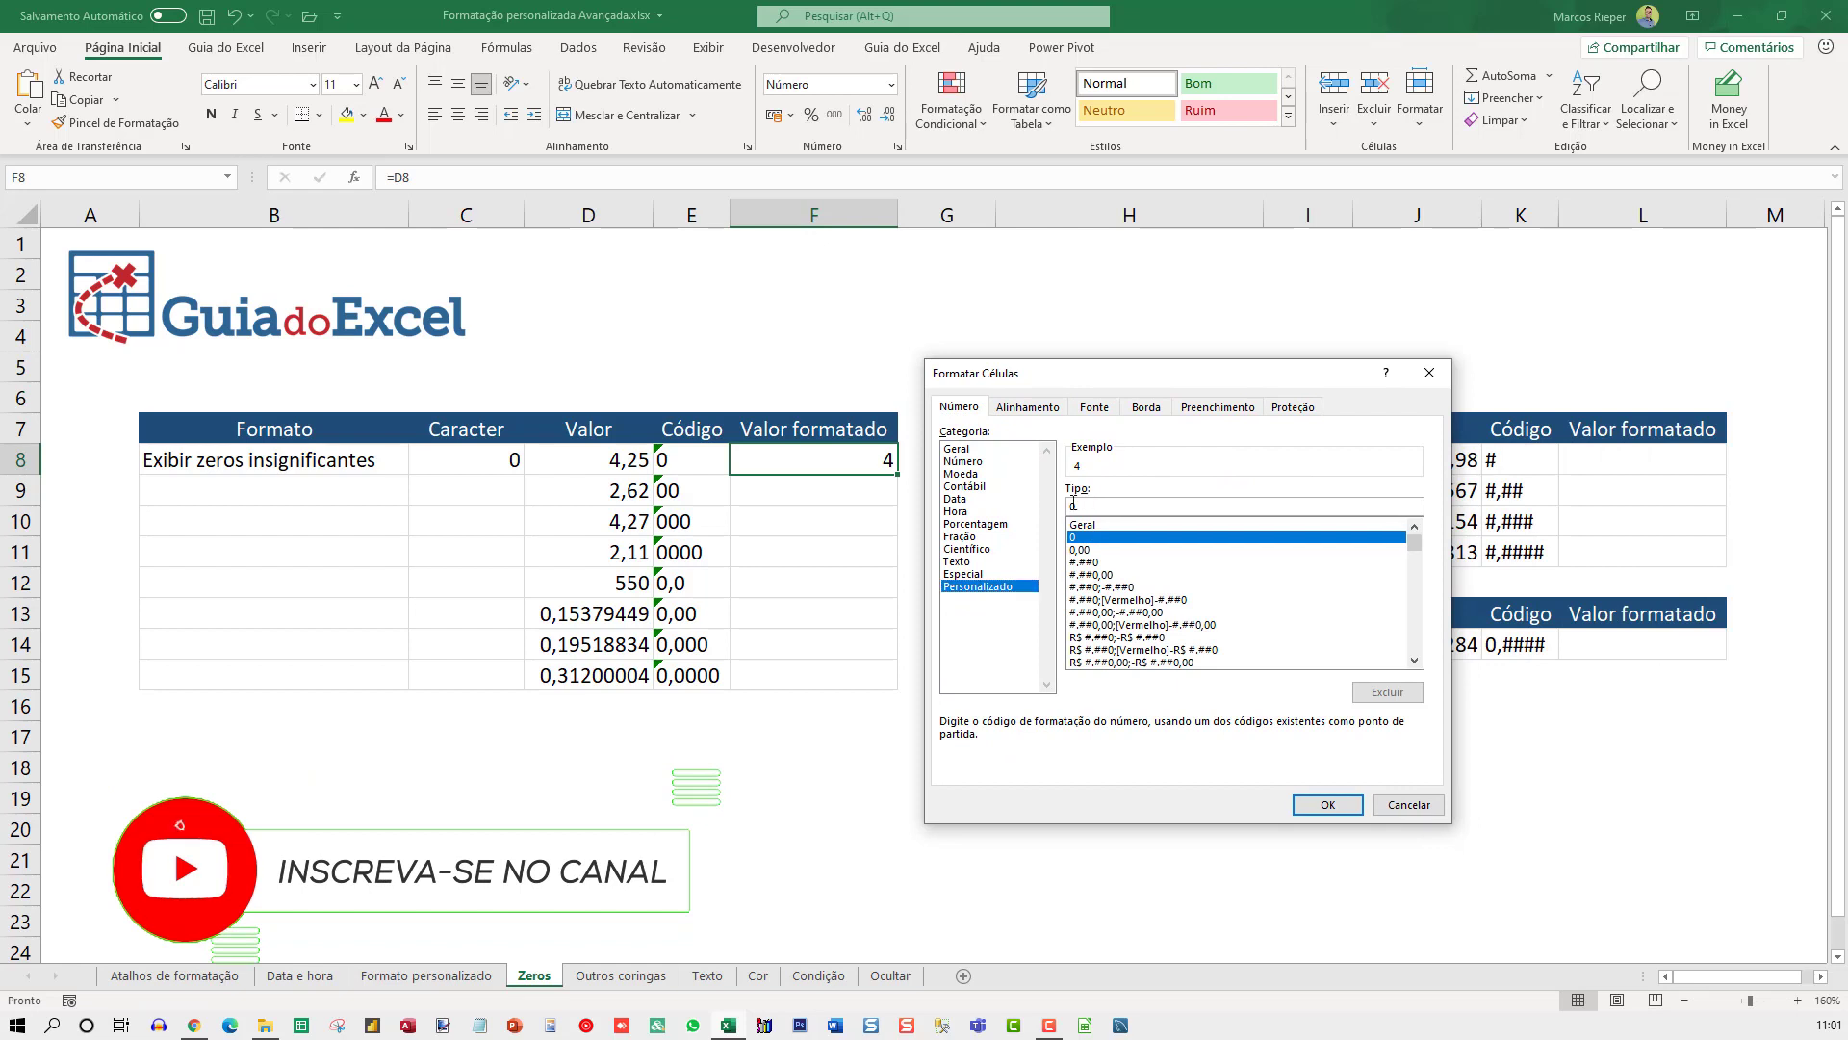
pyautogui.doubleClick(1093, 503)
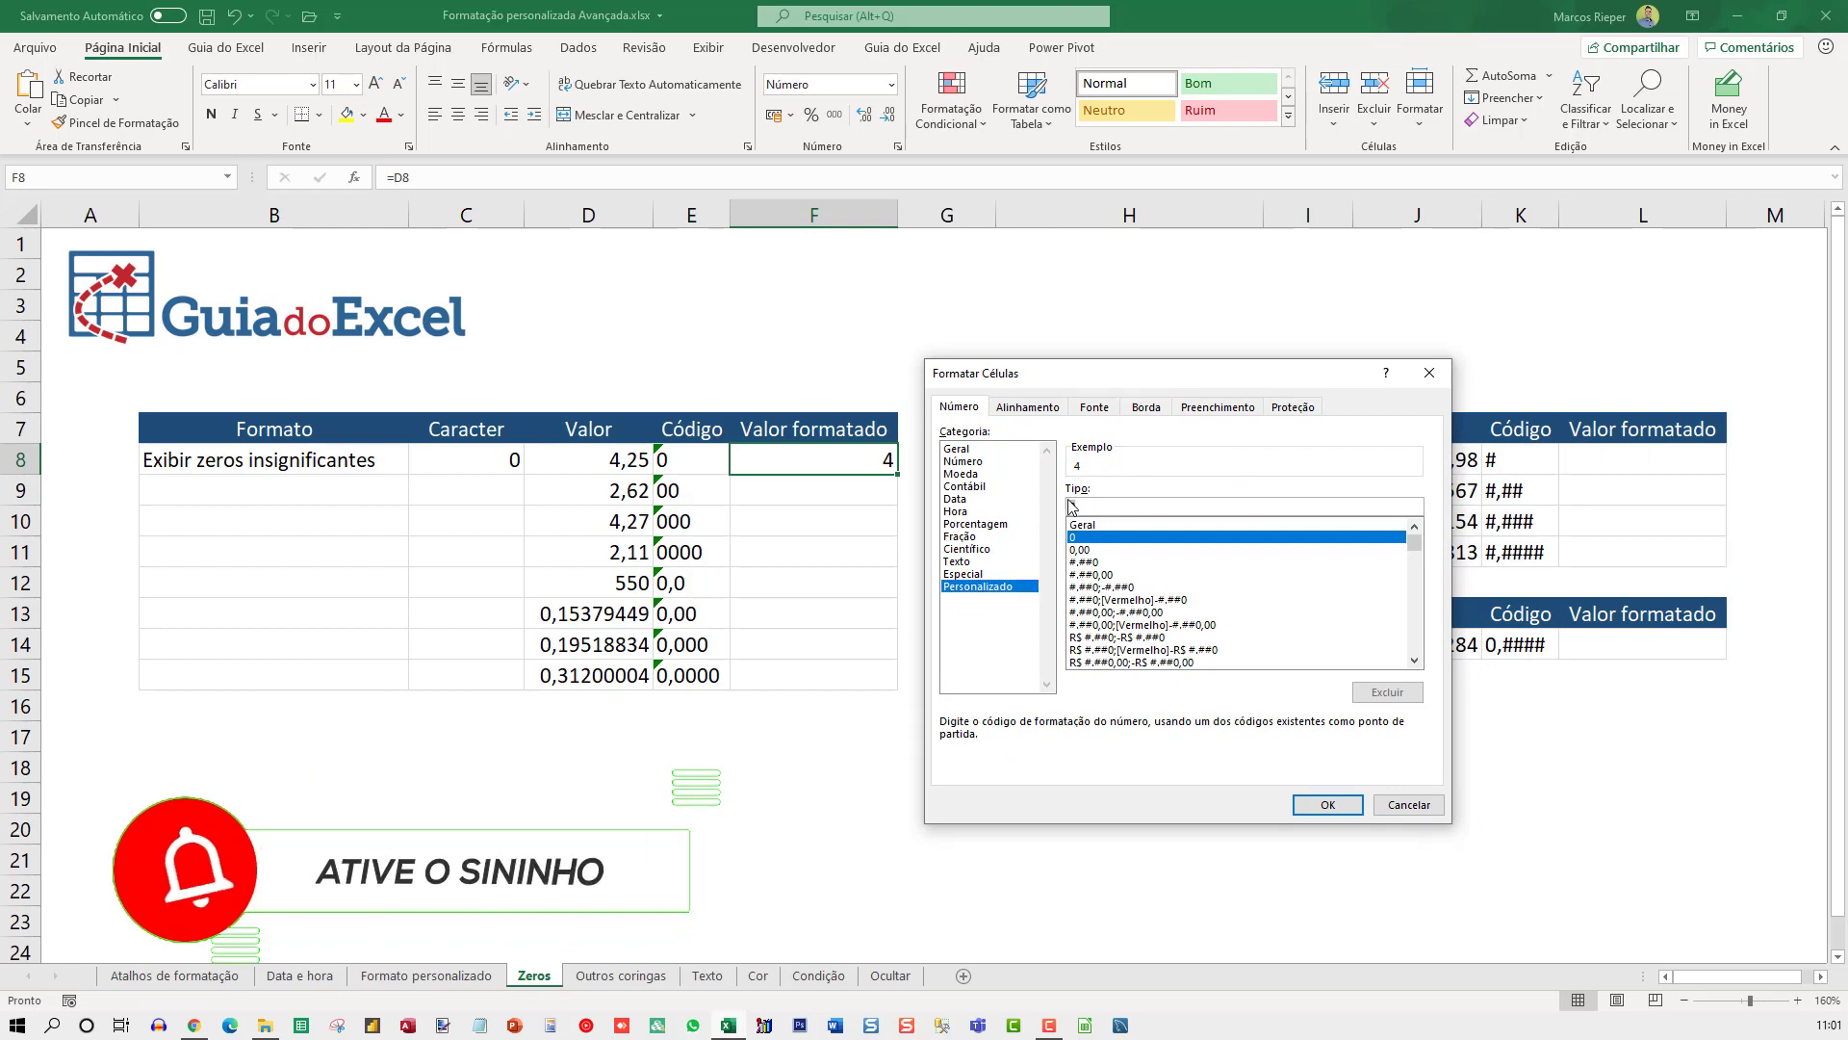
pyautogui.write('0')
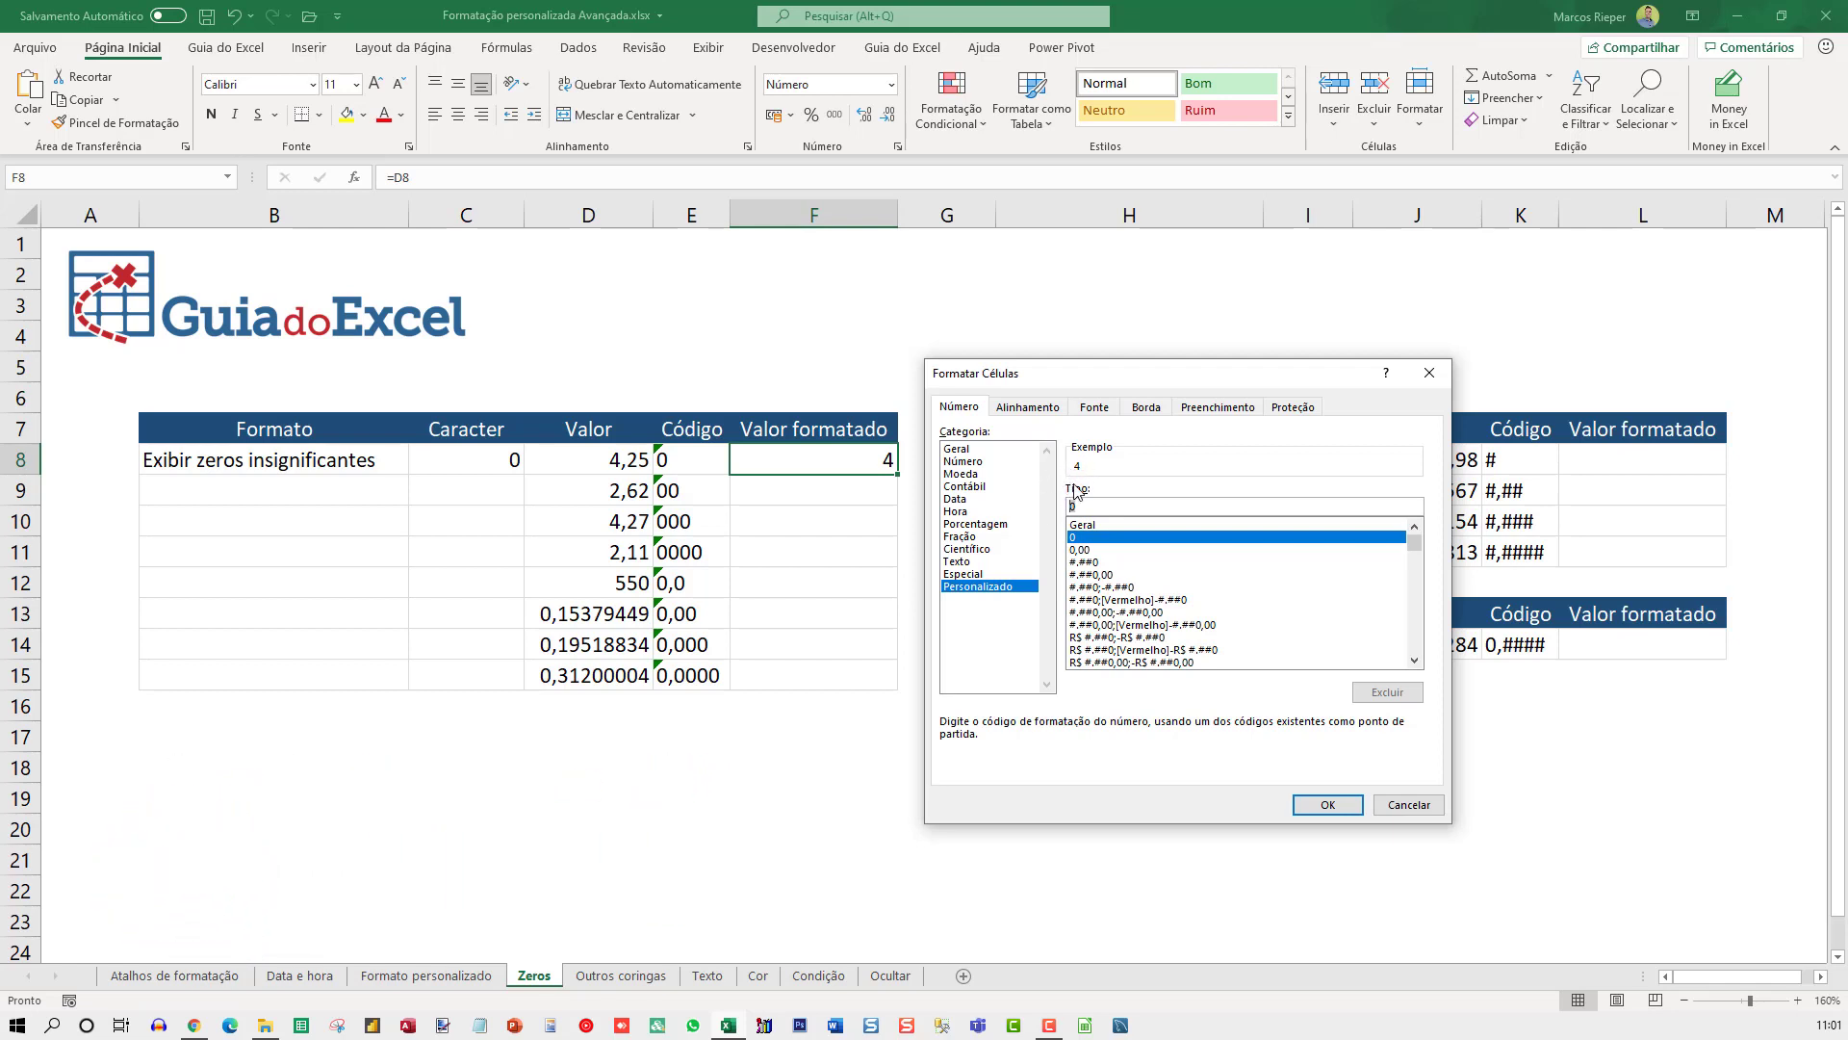
pyautogui.press('Return')
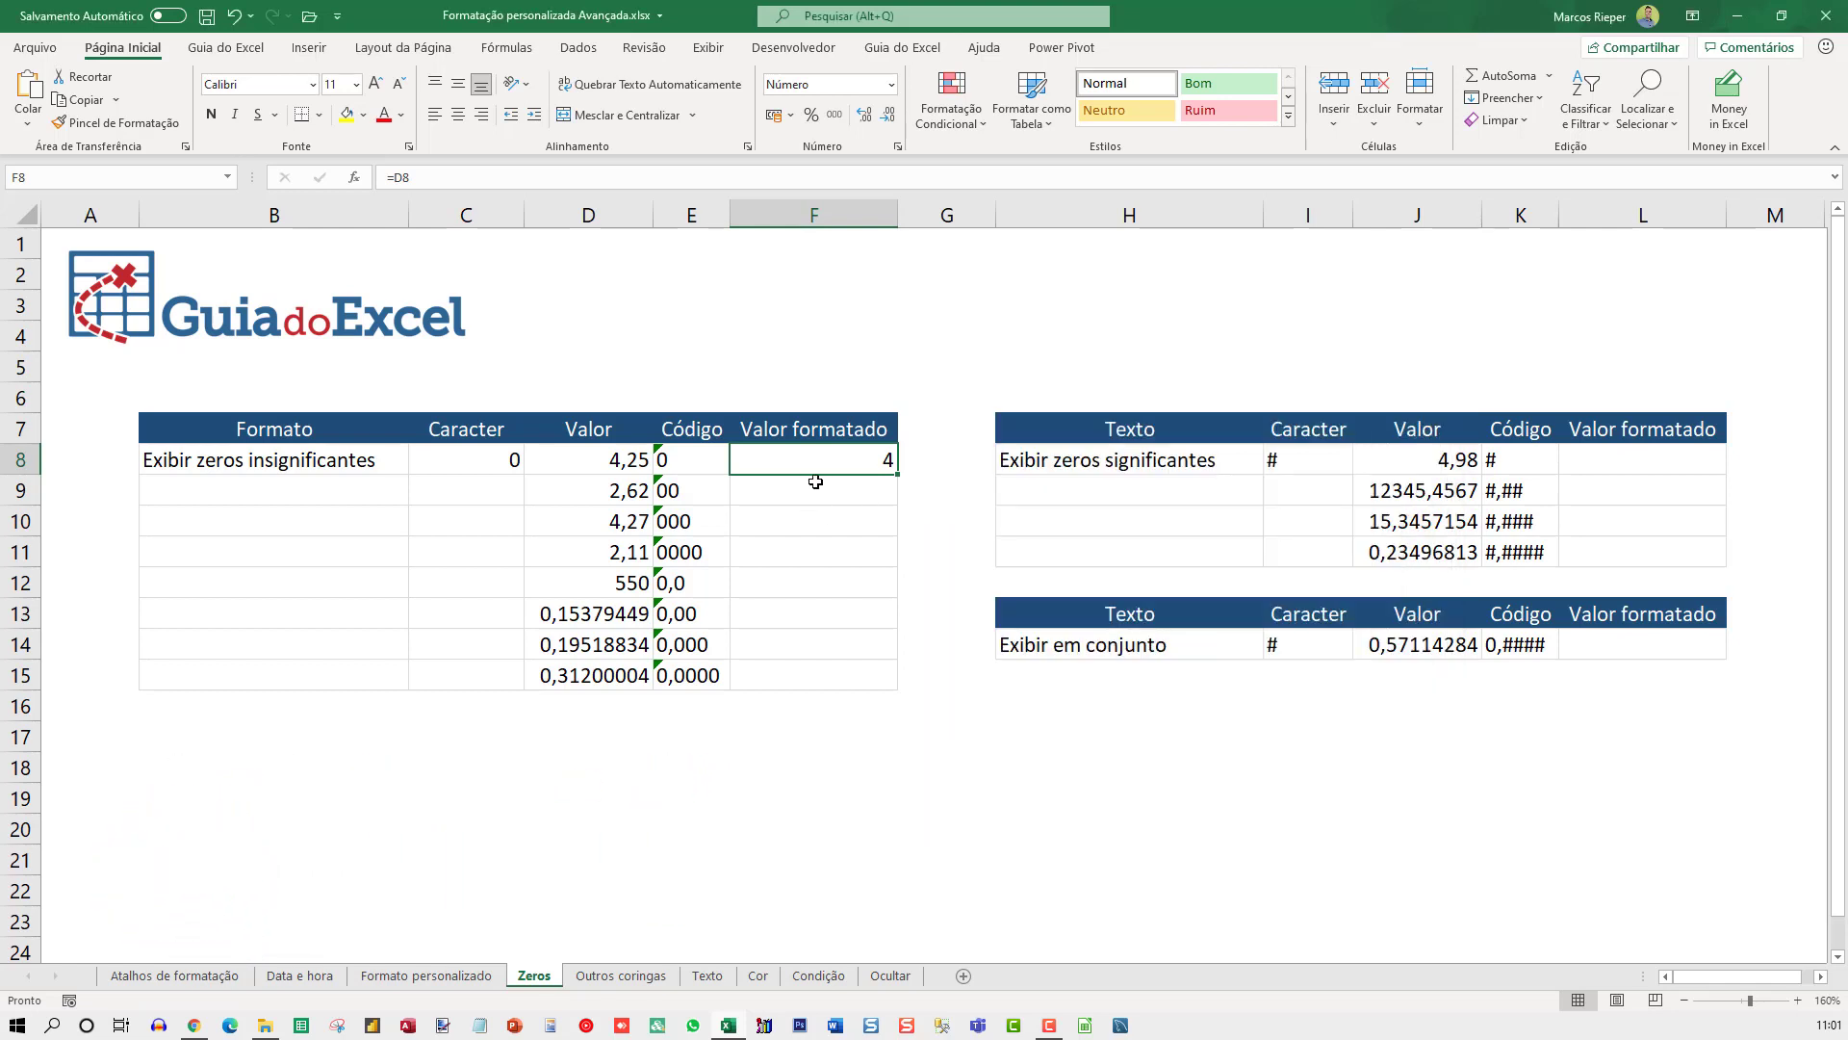
# Change D8 from 4,25 to 4,75 so F8 shows 5.
pyautogui.click(628, 460)
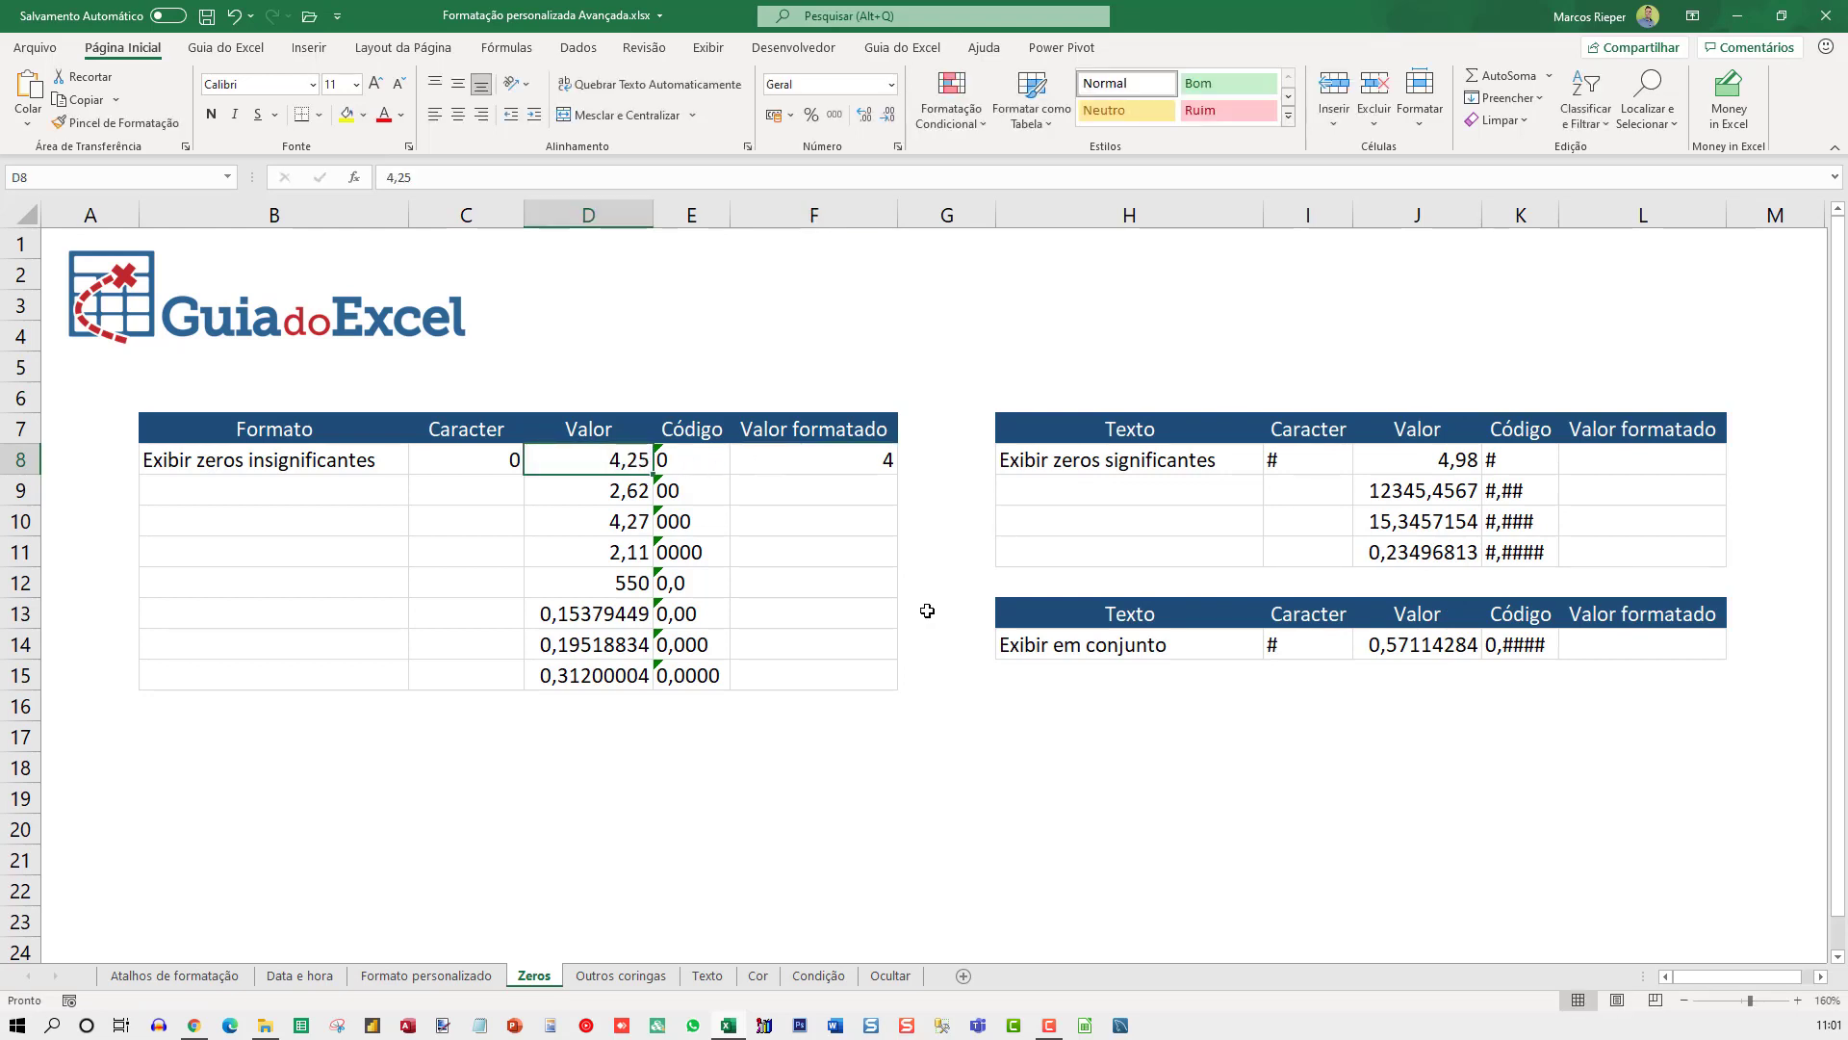
pyautogui.write('4,75')
pyautogui.press('Return')
# Link F9 to D9 so it shows 03 with the 00 code.
pyautogui.click(781, 495)
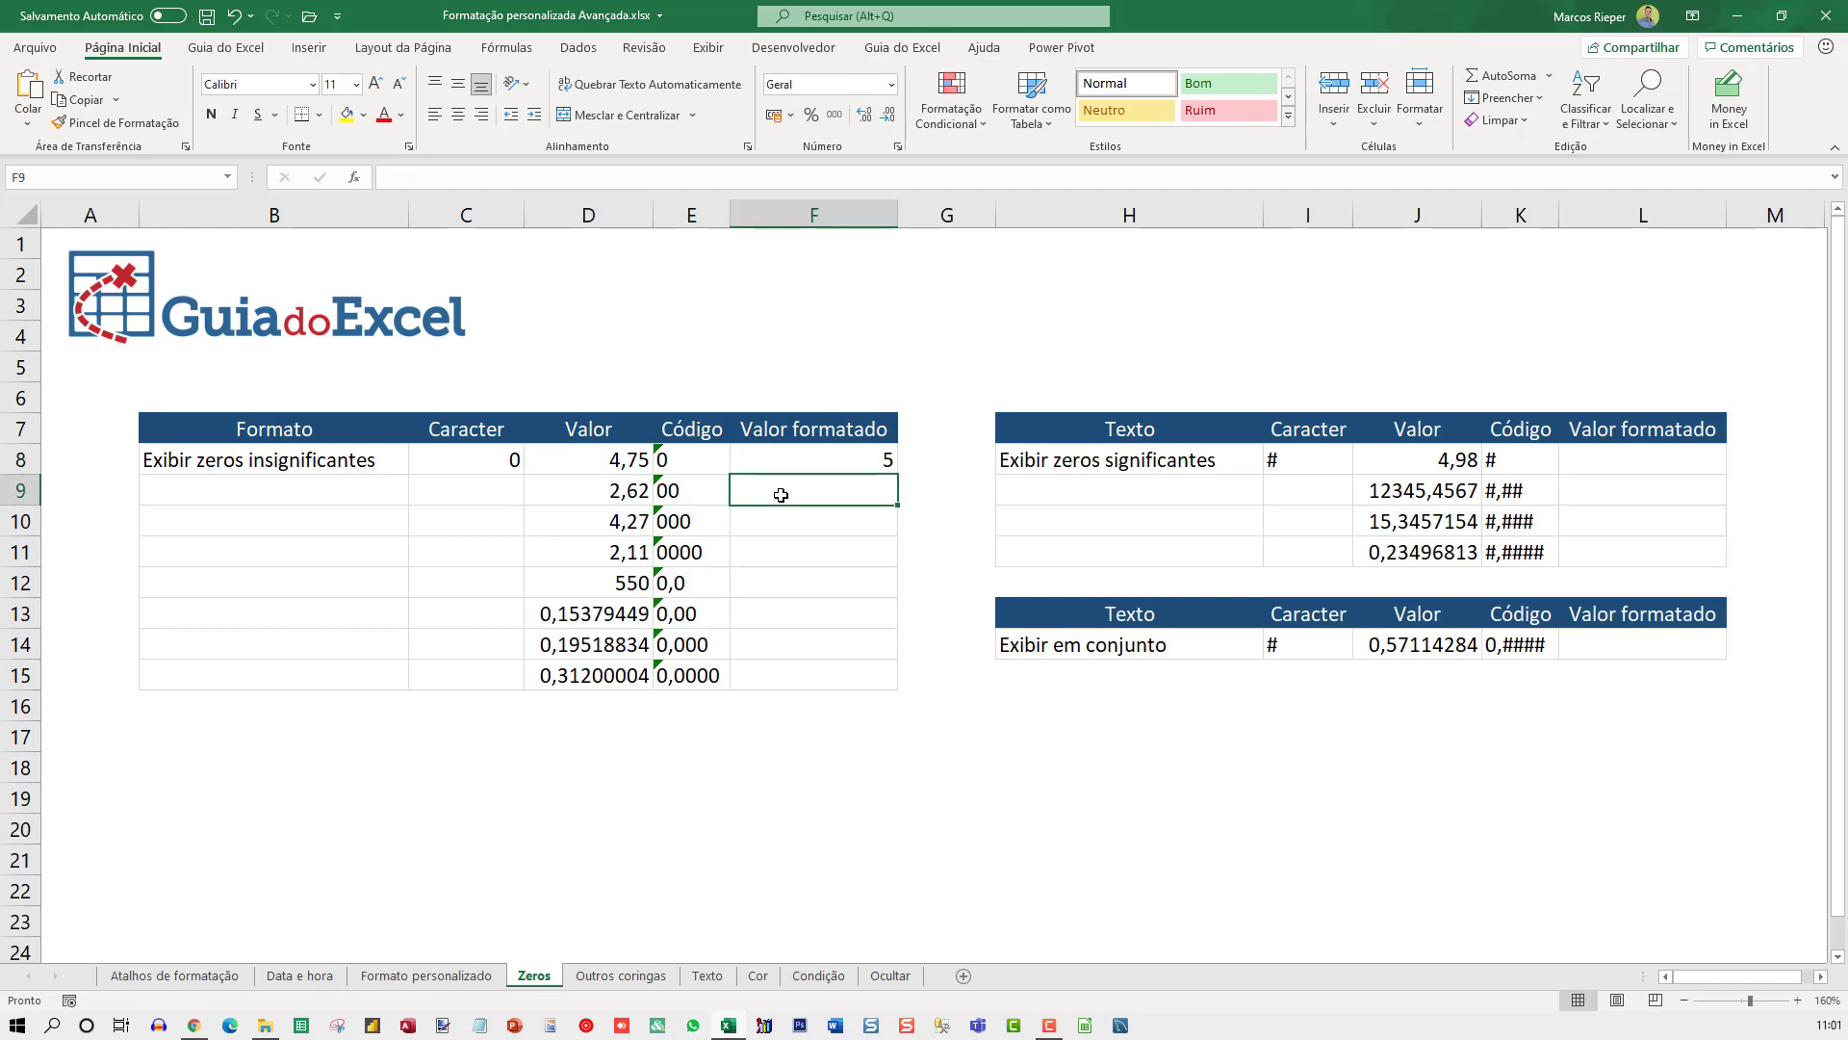
pyautogui.write('=')
pyautogui.press('Left')
pyautogui.press('Left')
pyautogui.hotkey('ctrl', 'Return')
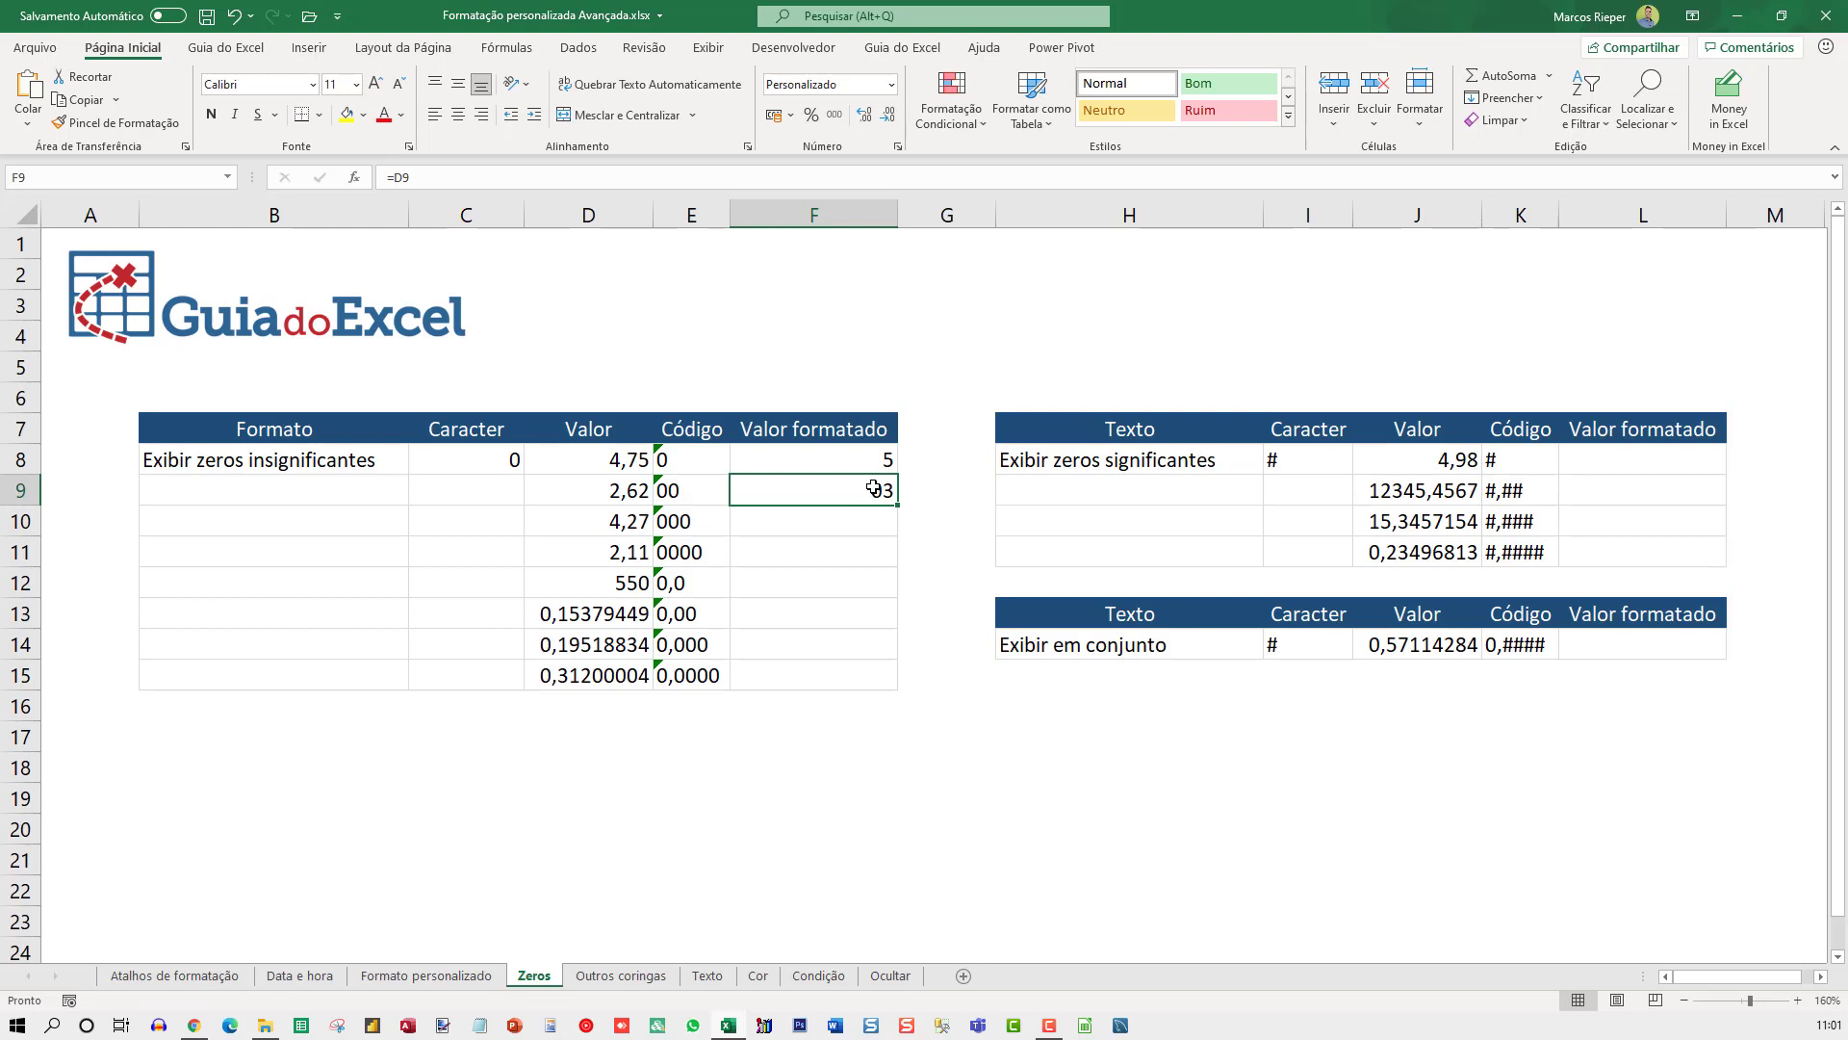
# Inspect F9's custom number format code in Formatar Células.
pyautogui.click(688, 491)
pyautogui.click(886, 510)
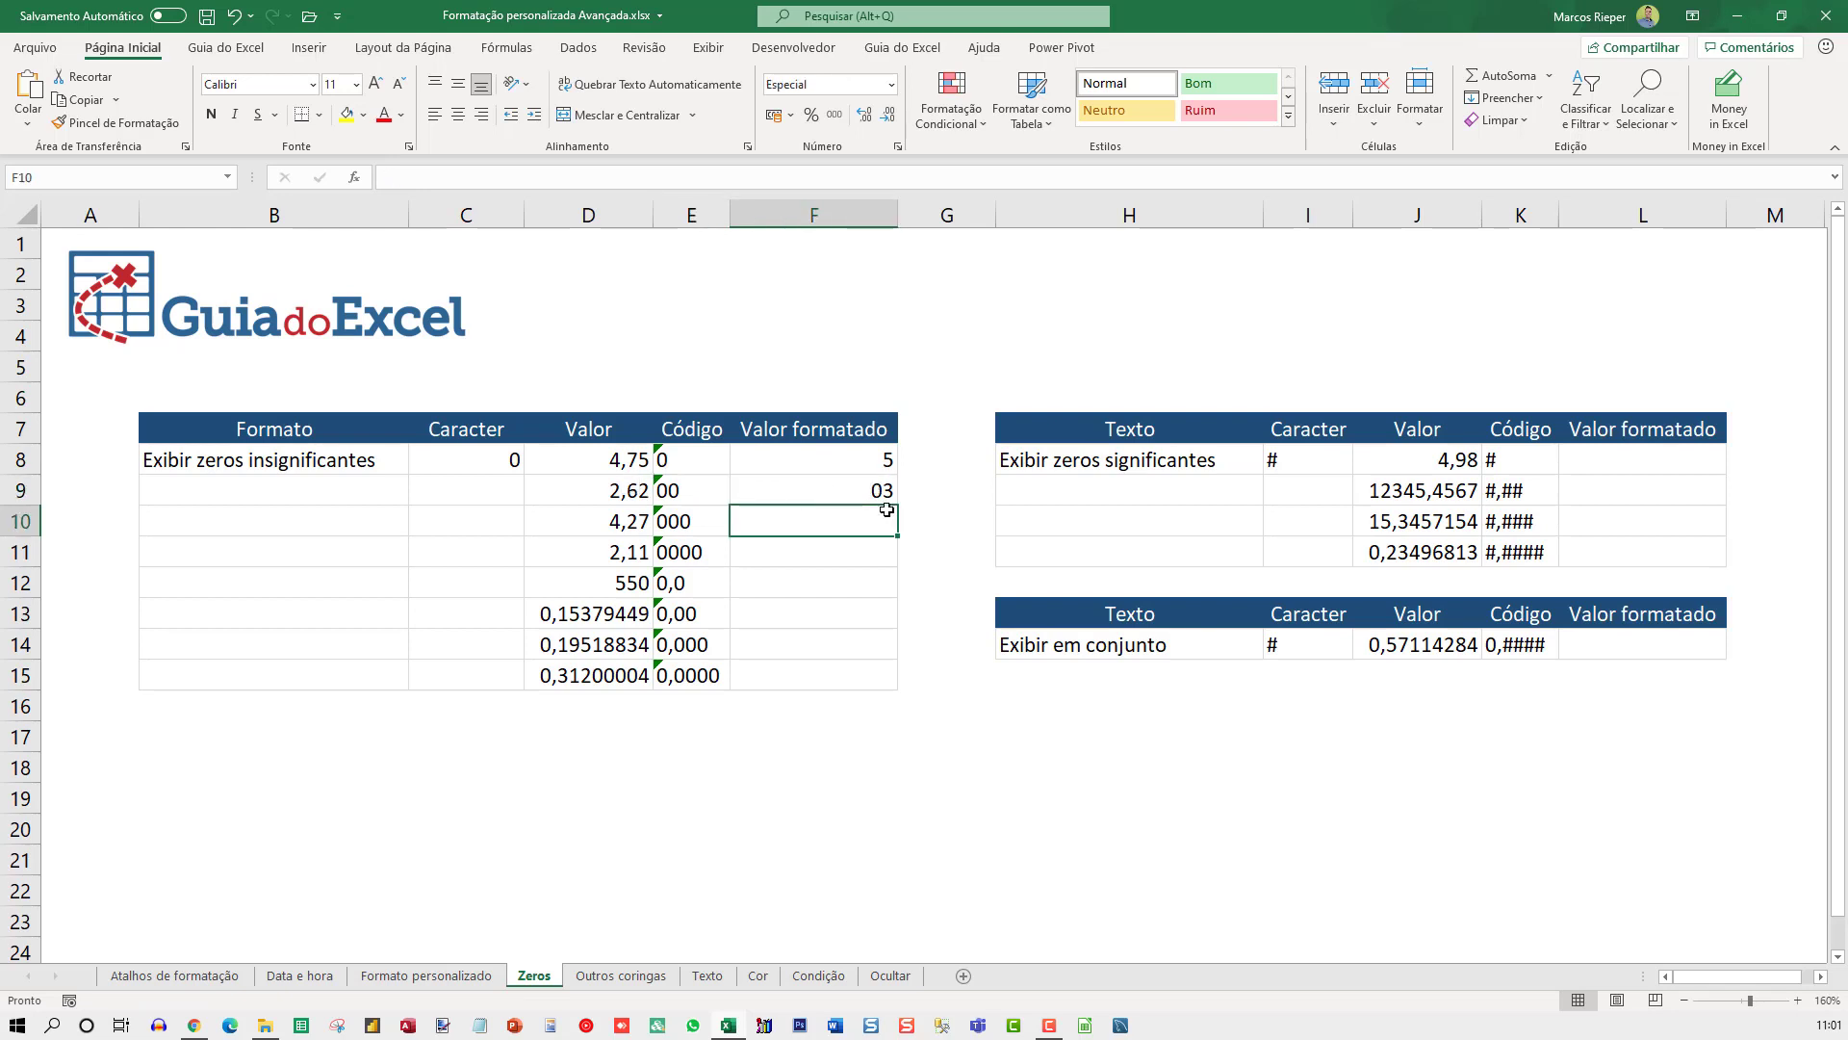
pyautogui.click(847, 483)
pyautogui.hotkey('ctrl', '1')
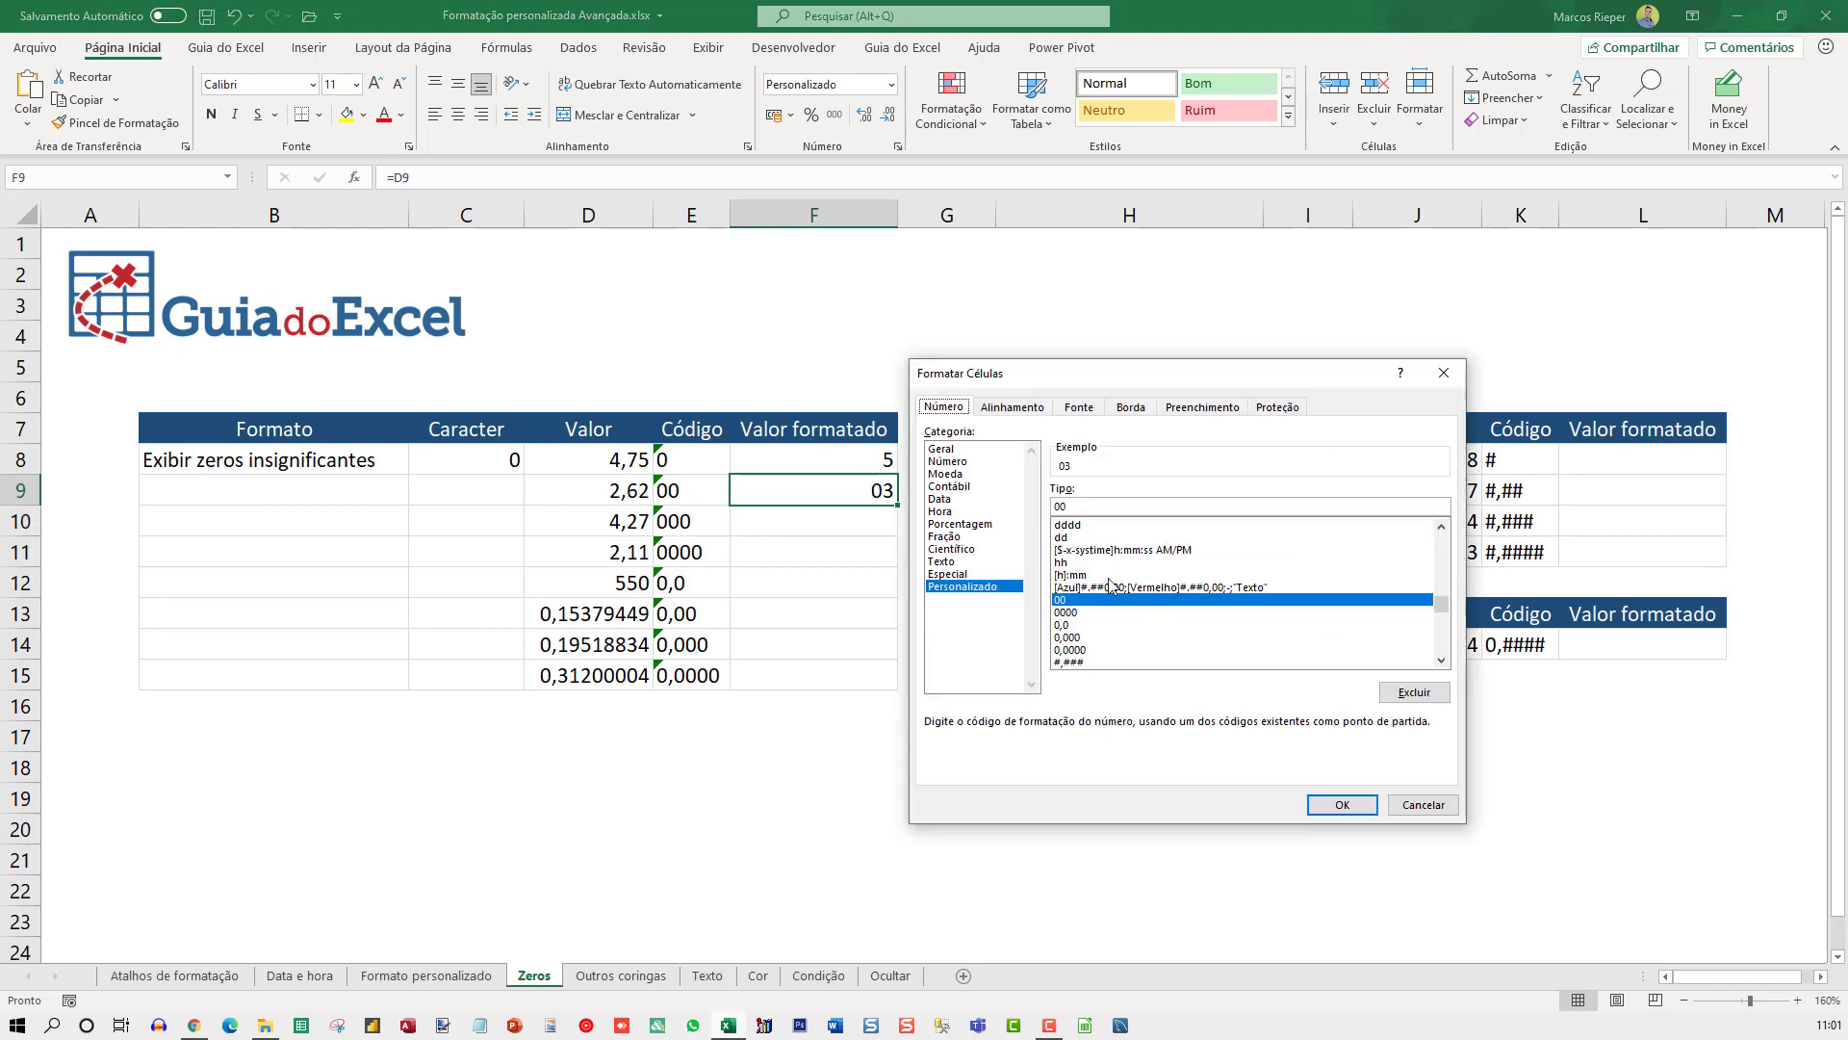
pyautogui.click(1071, 506)
pyautogui.press('Return')
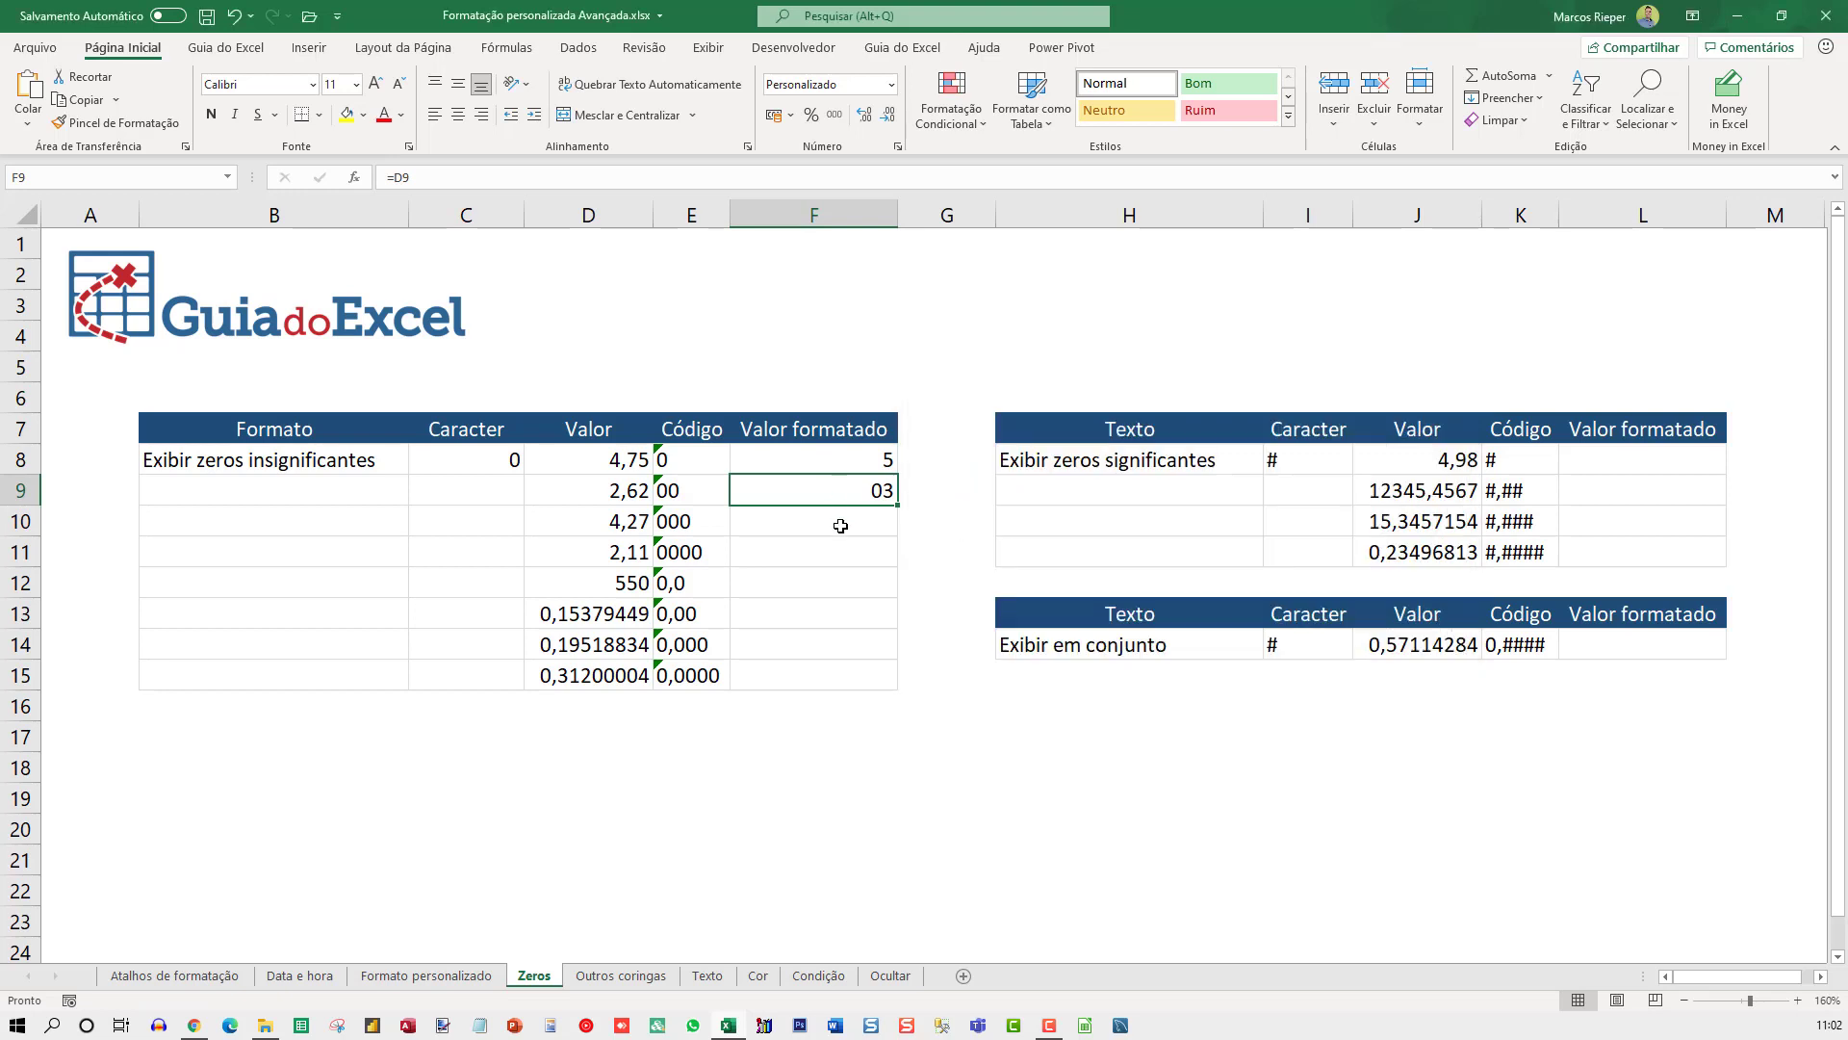
# Link F10 to D10 and F11 to D11 with =D10 and =D11.
pyautogui.click(813, 512)
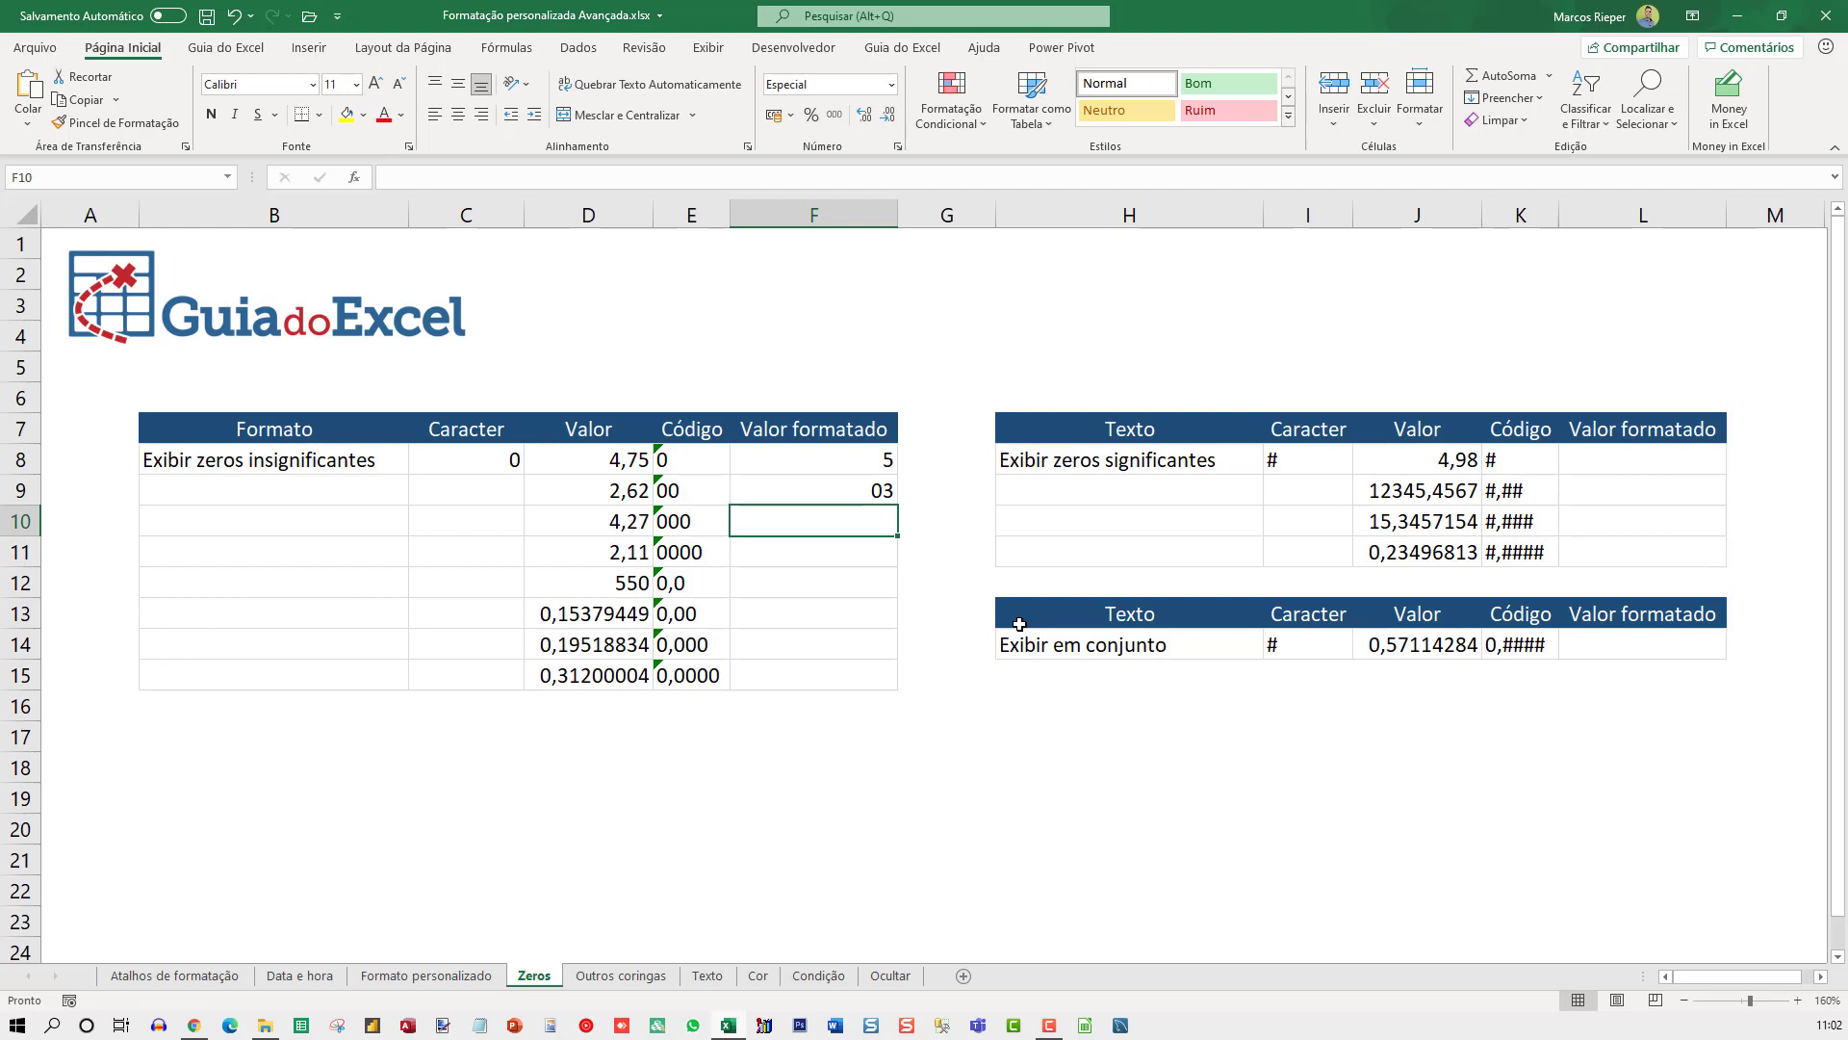
pyautogui.write('=')
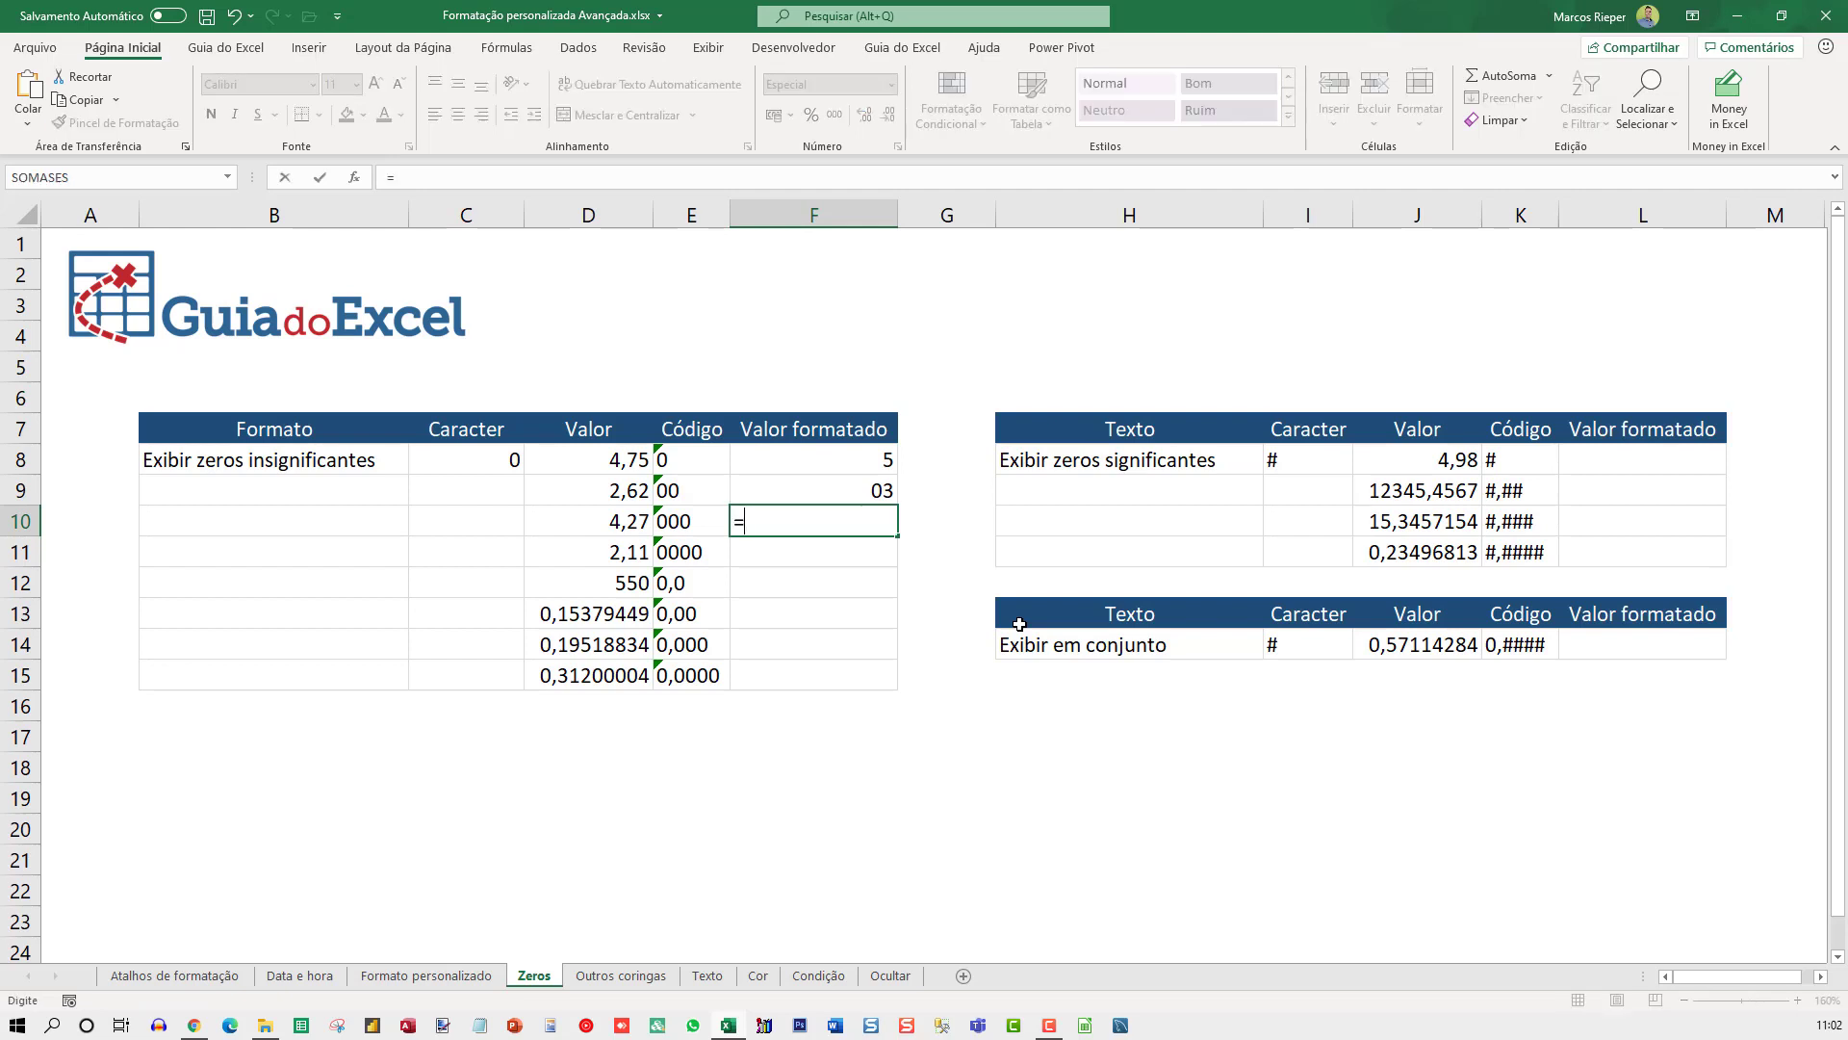
pyautogui.press('Left')
pyautogui.press('Left')
pyautogui.press('Return')
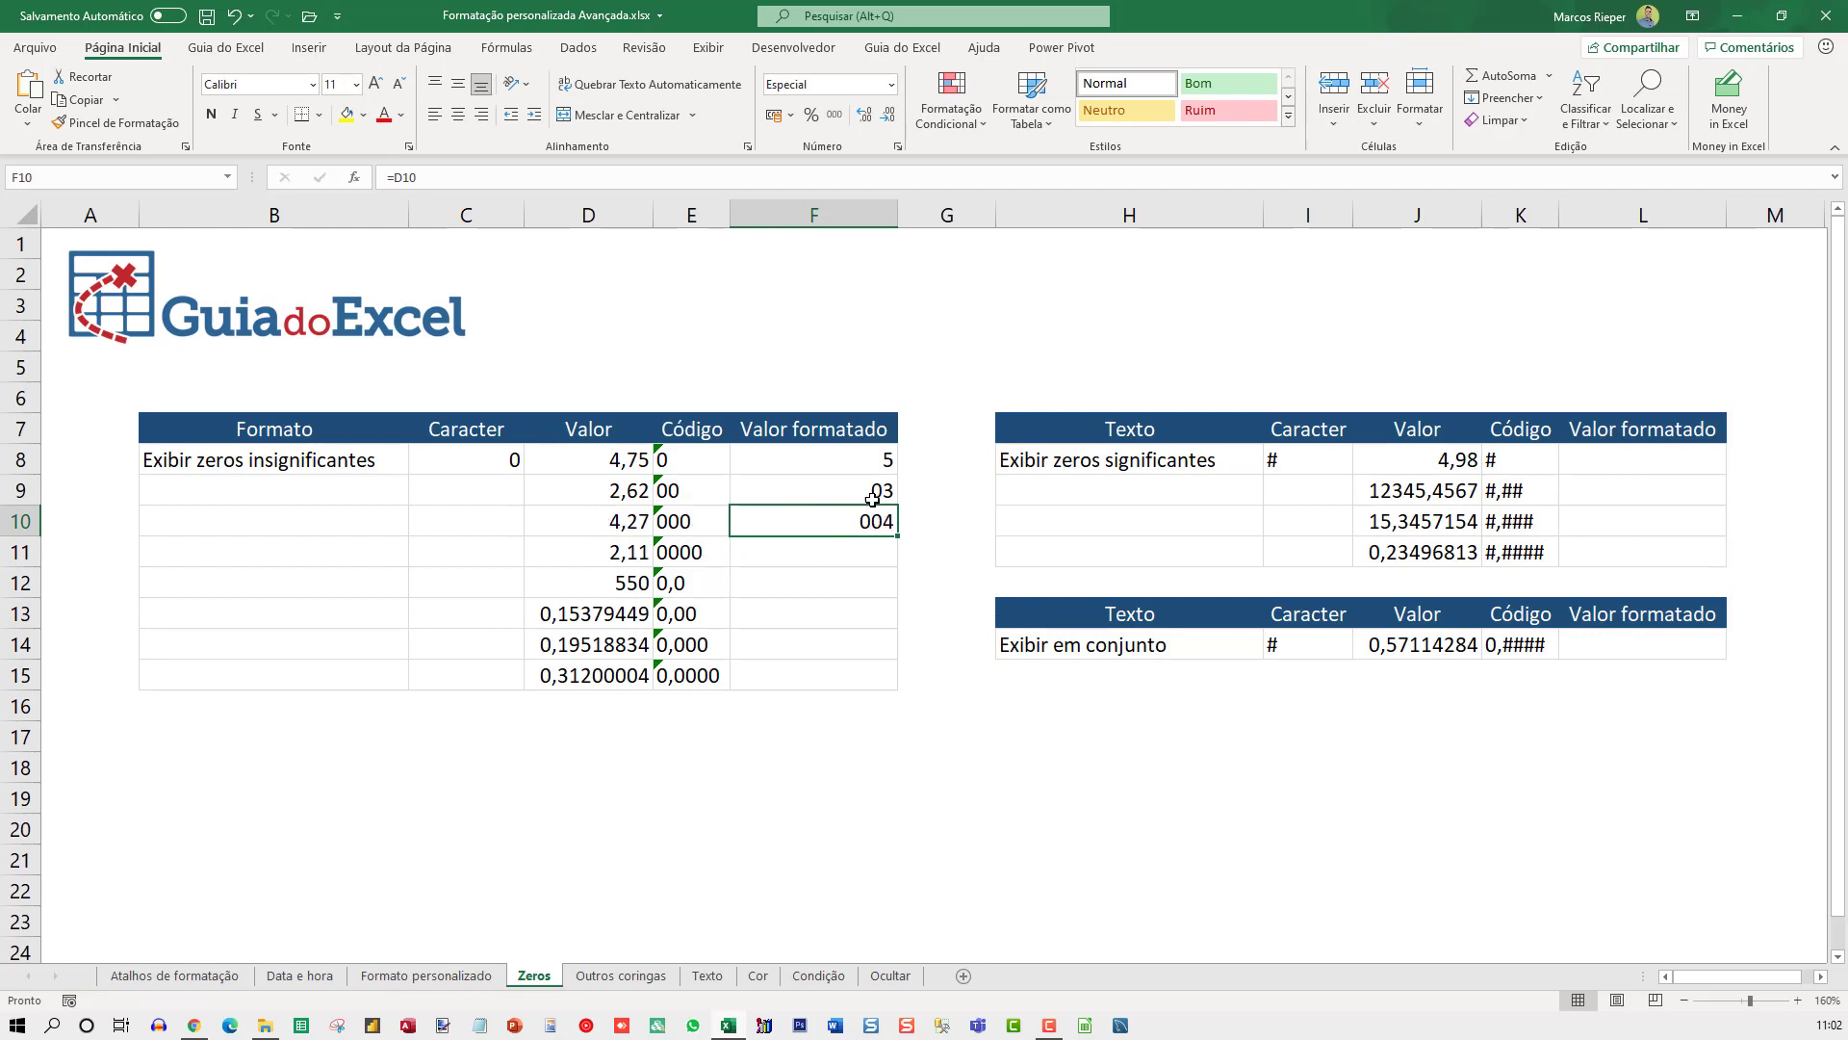
pyautogui.press('Down')
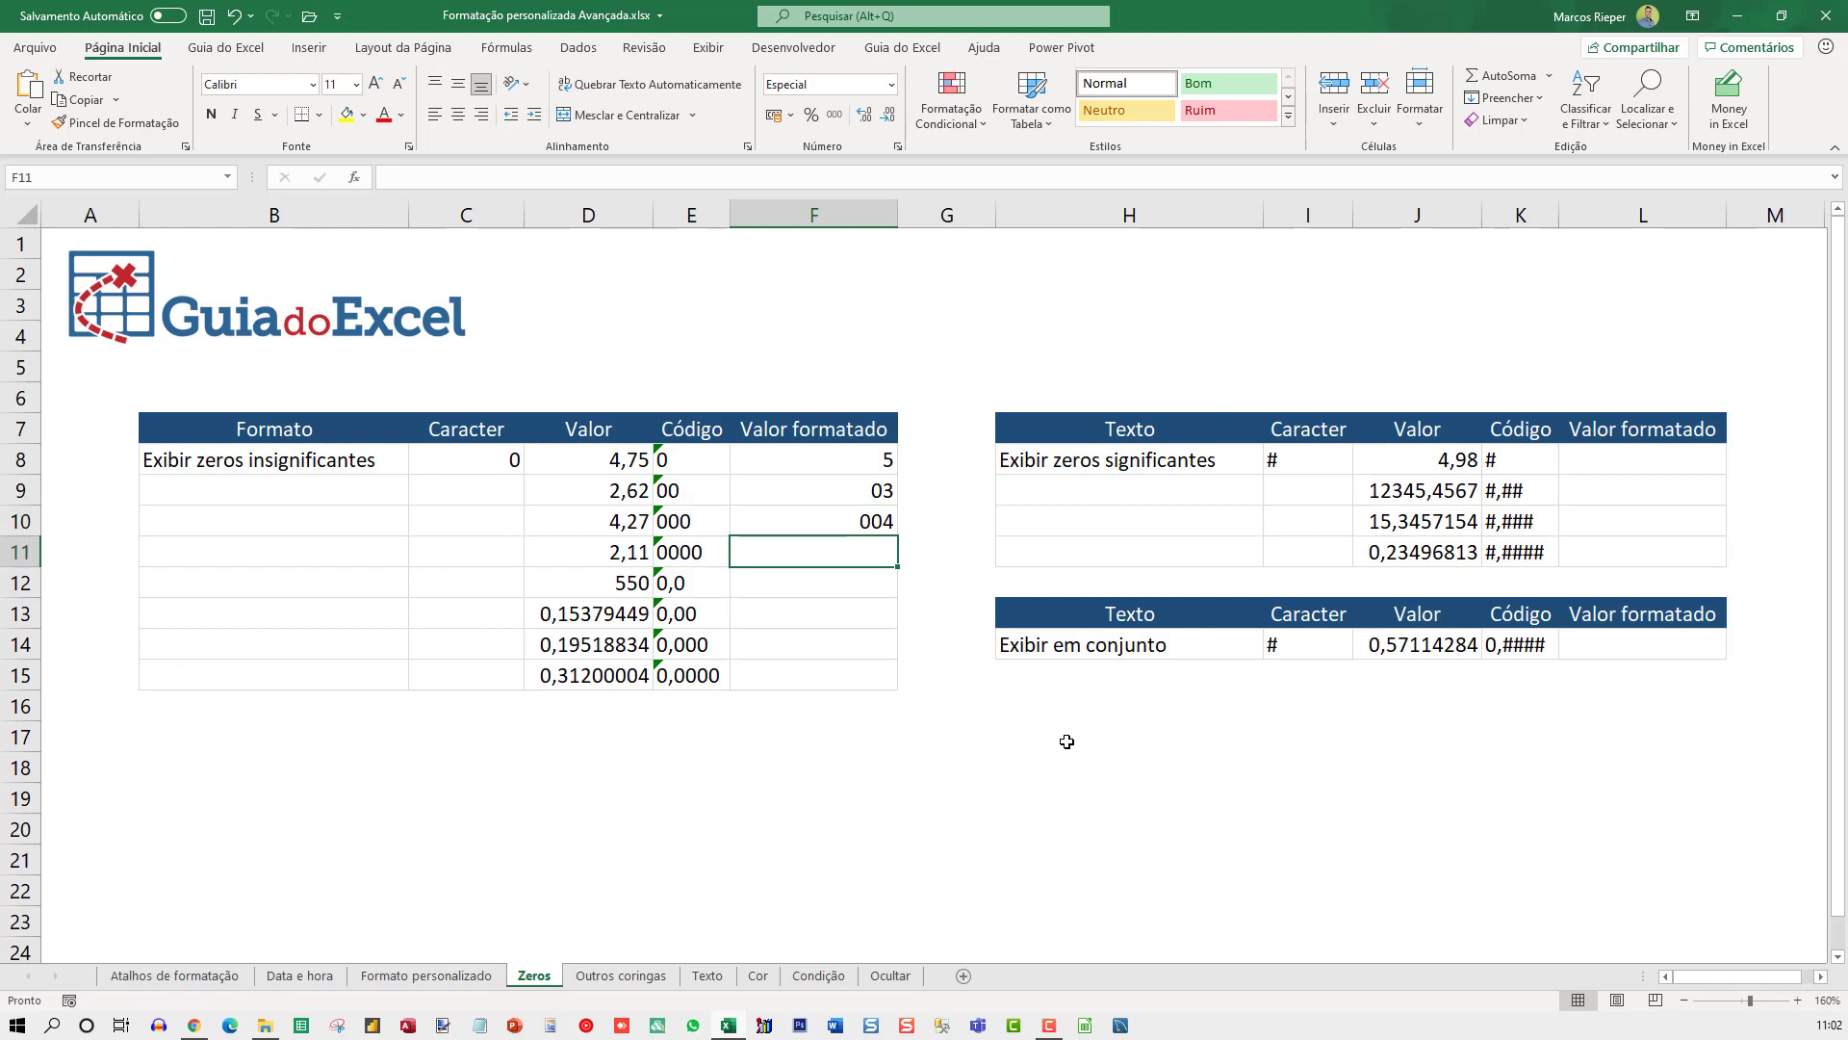
pyautogui.write('=')
pyautogui.press('Left')
pyautogui.press('Left')
pyautogui.press('Return')
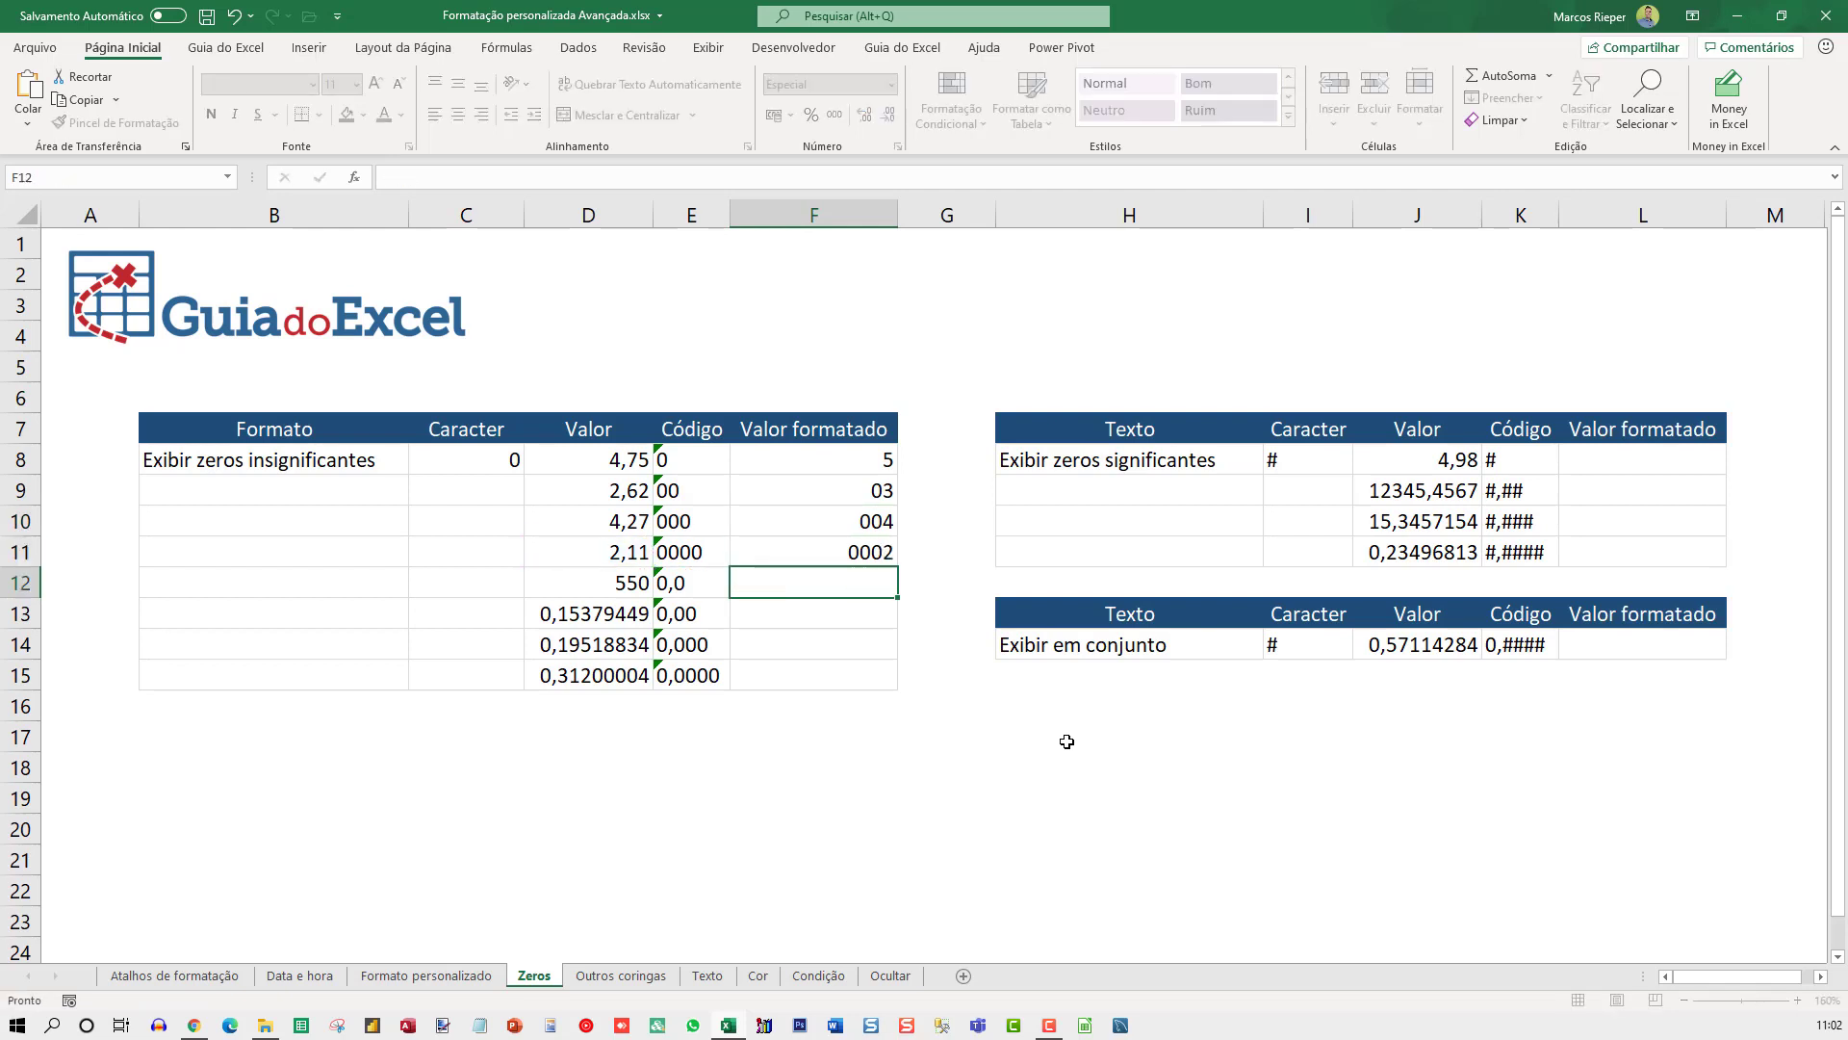
pyautogui.press('Up')
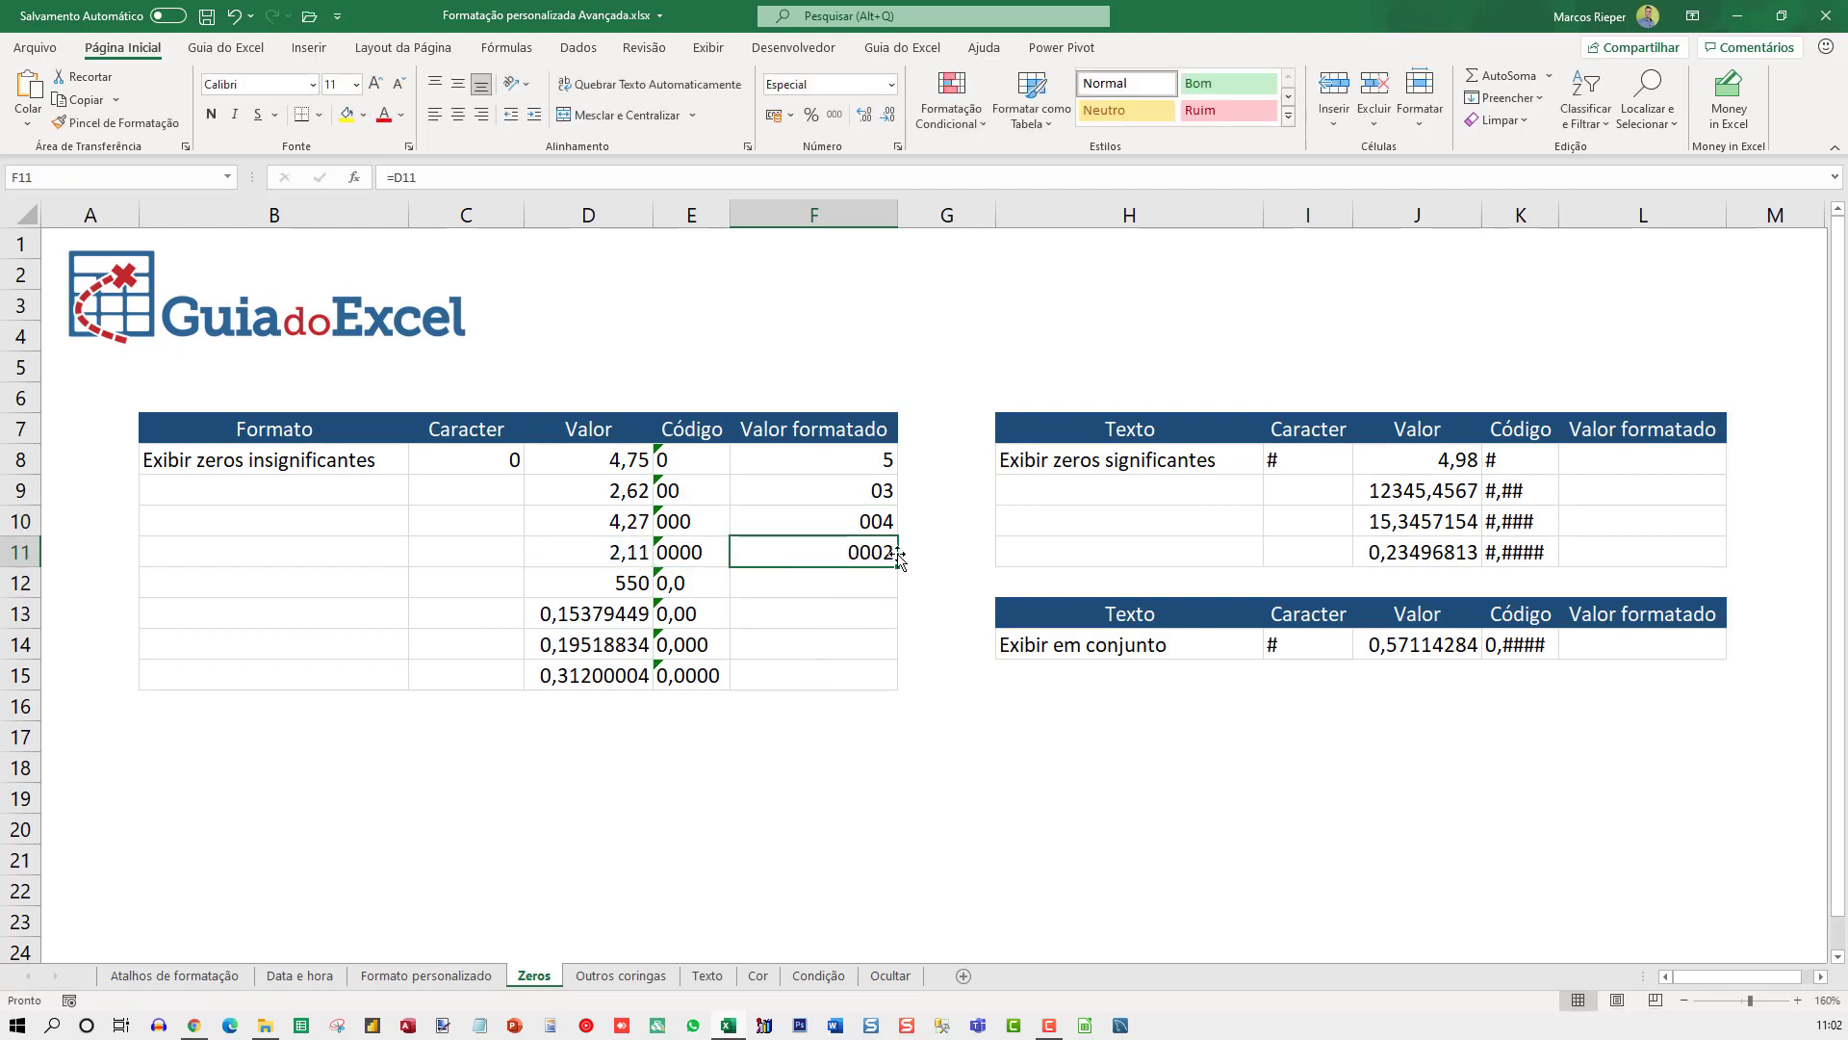
# Change D11's value from 2,11 to 23,5.
pyautogui.click(628, 533)
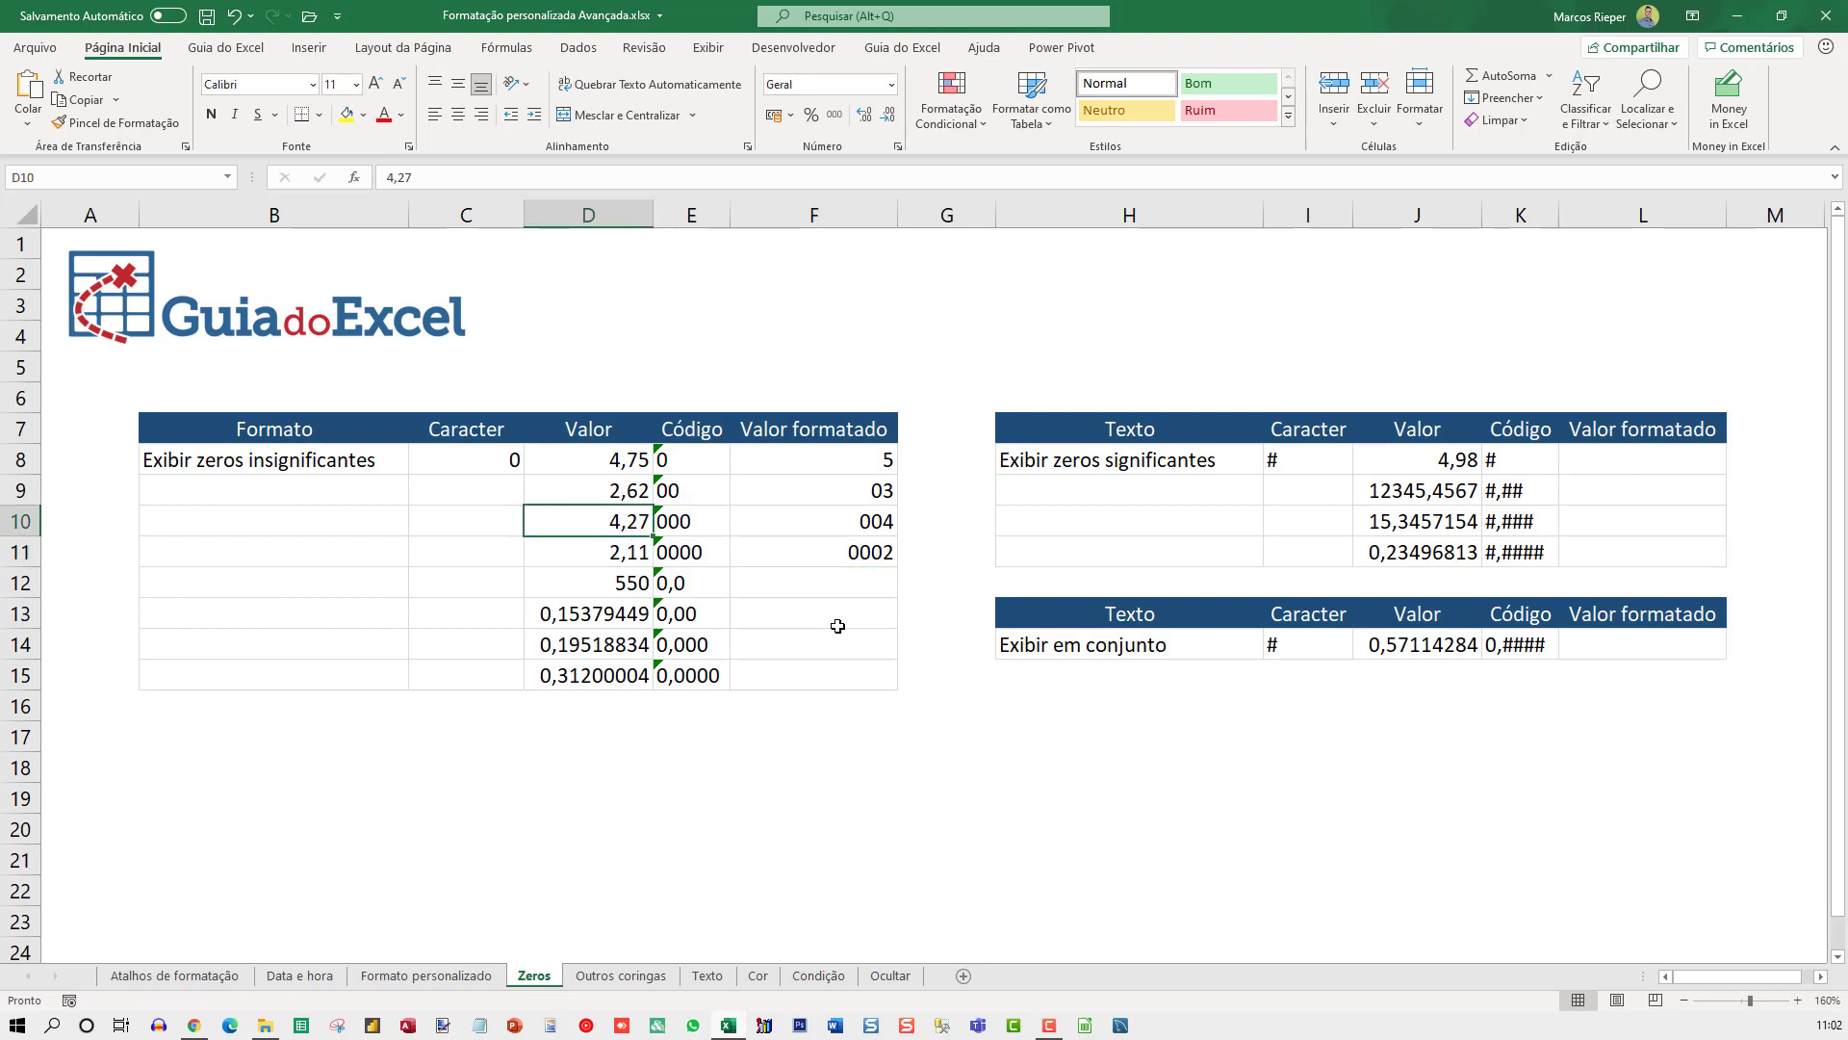
pyautogui.press('Down')
pyautogui.write('23,5')
pyautogui.press('Return')
pyautogui.press('Up')
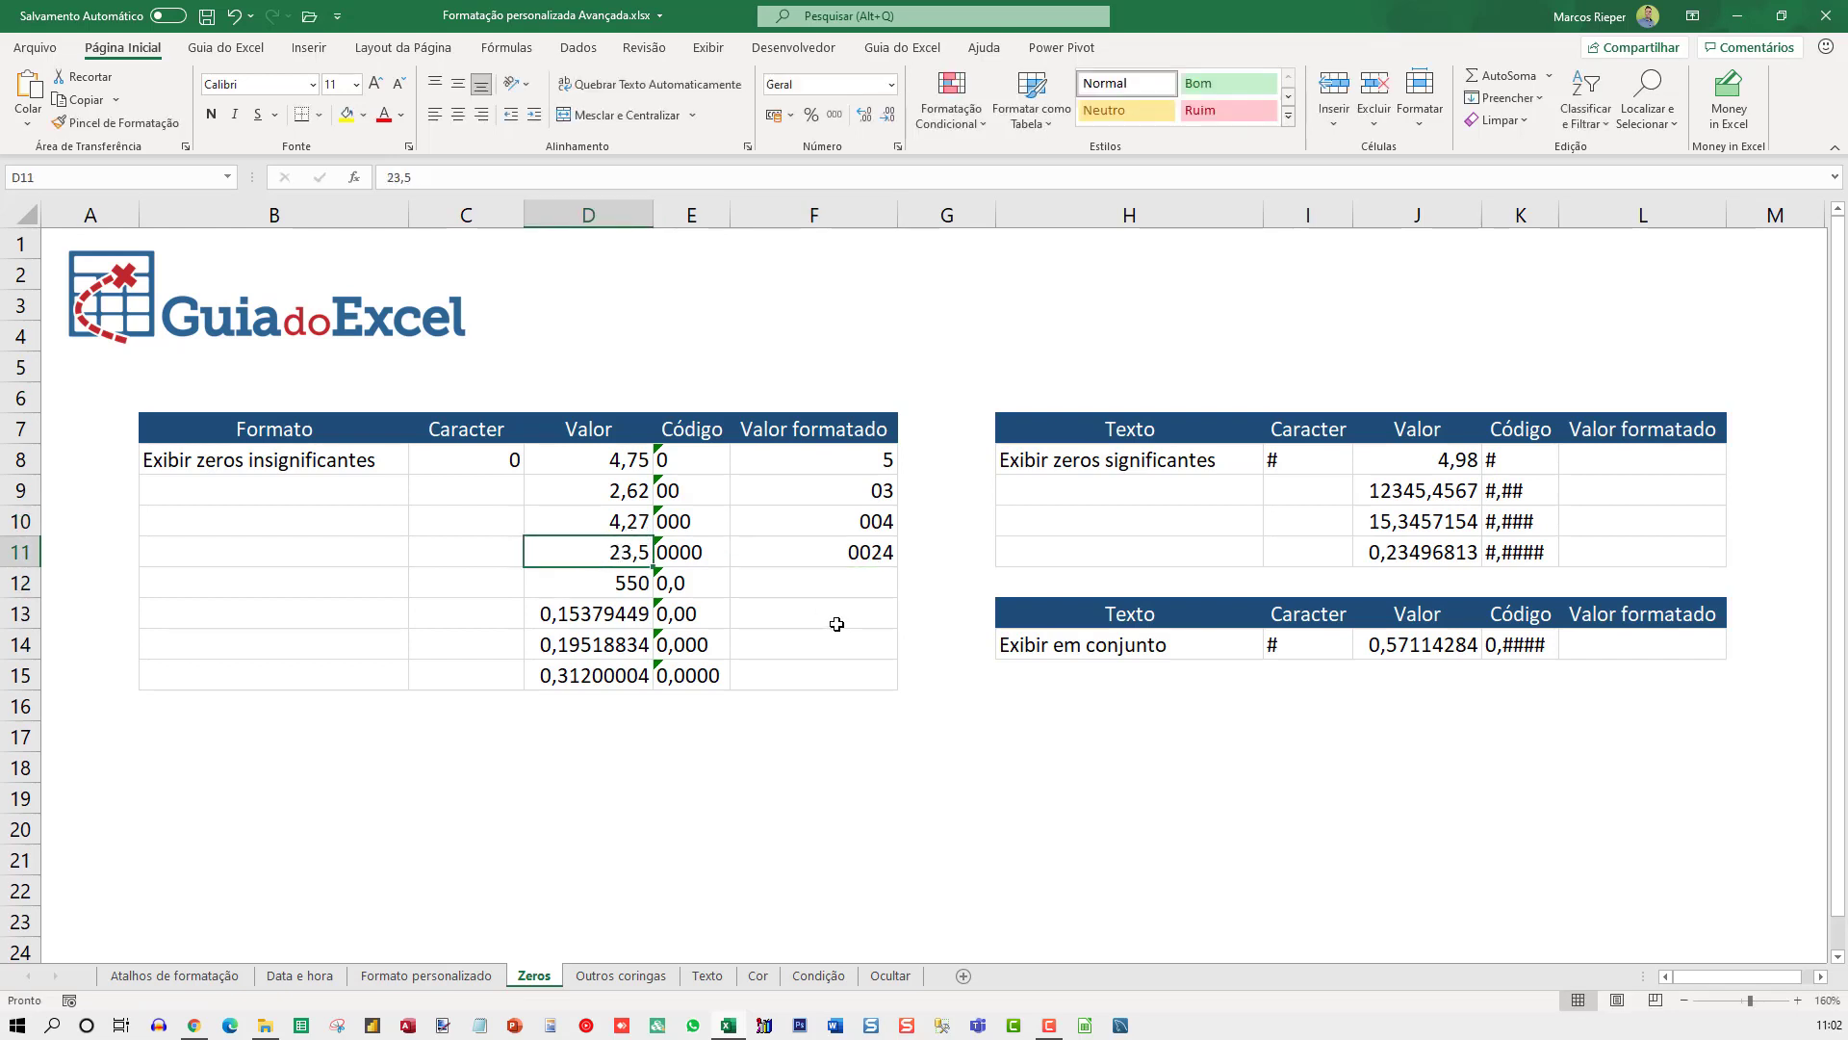
# Link F12 to D12 so it displays 550,0, and open its format settings.
pyautogui.click(853, 559)
pyautogui.press('Down')
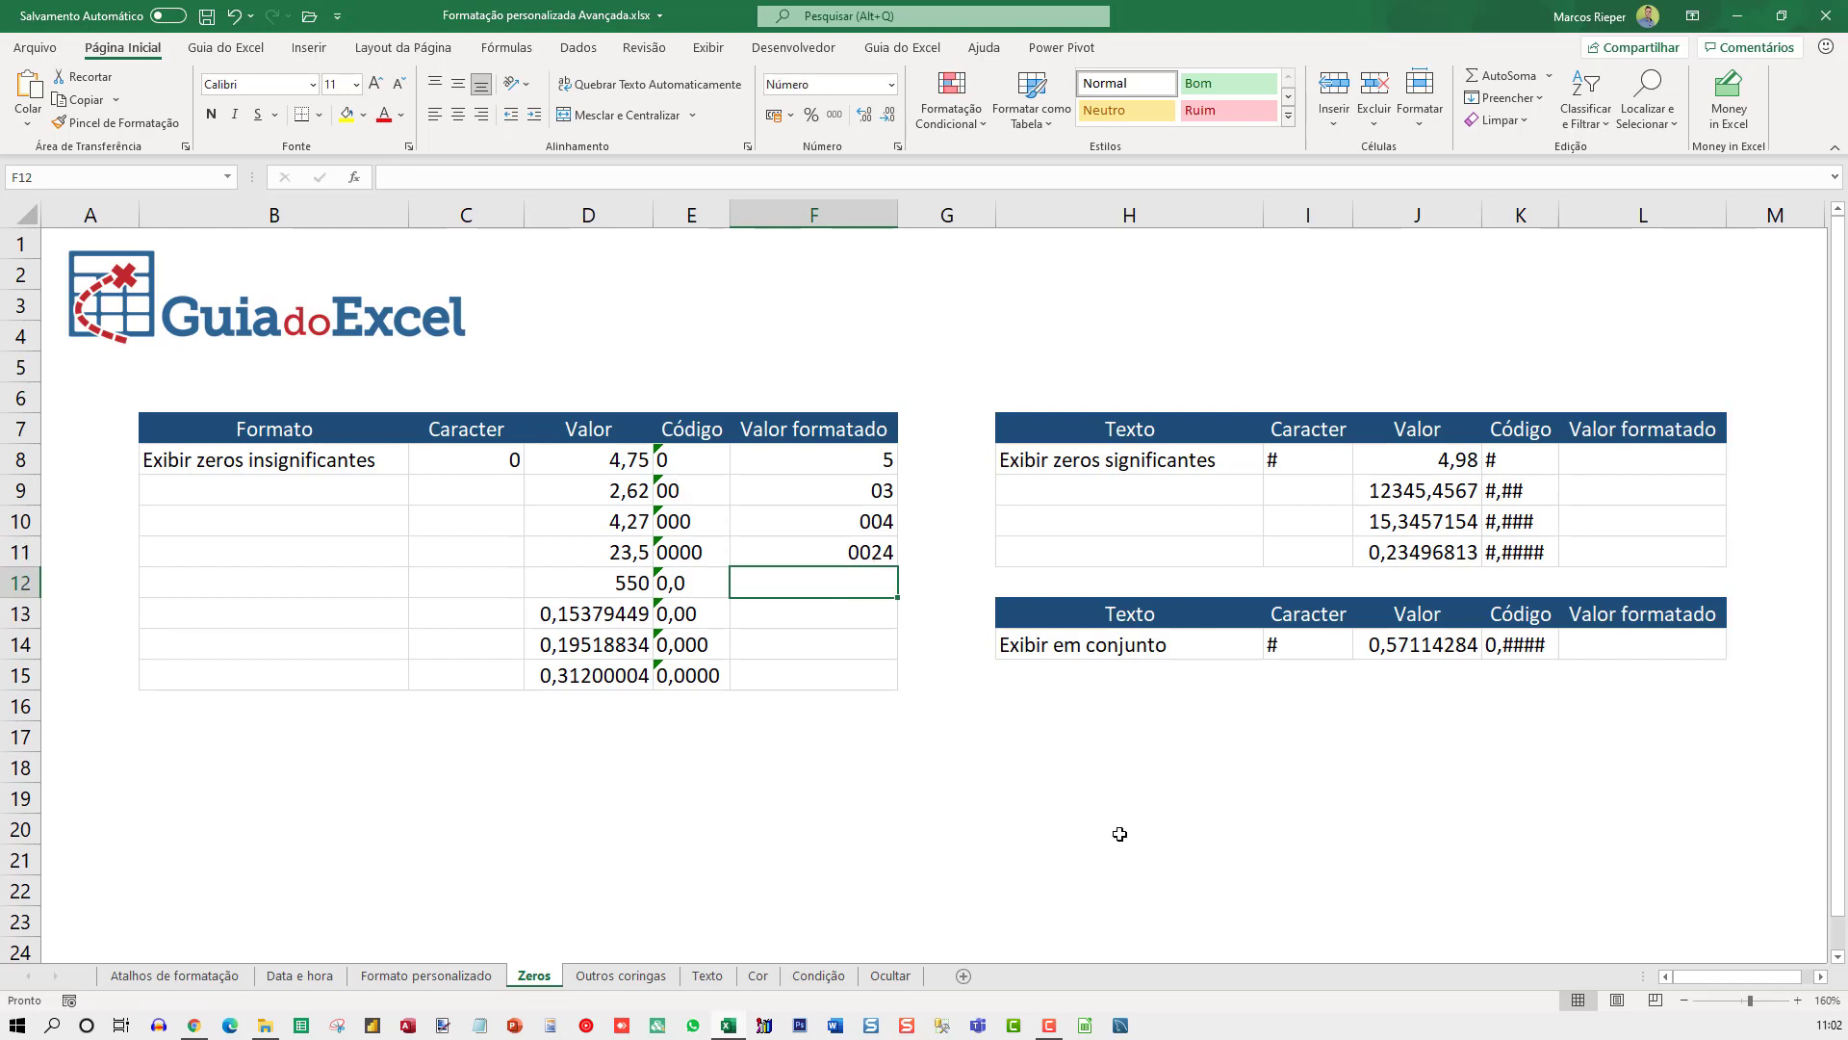
pyautogui.write('=')
pyautogui.press('Left')
pyautogui.press('Left')
pyautogui.press('Return')
pyautogui.press('Up')
pyautogui.hotkey('ctrl', '1')
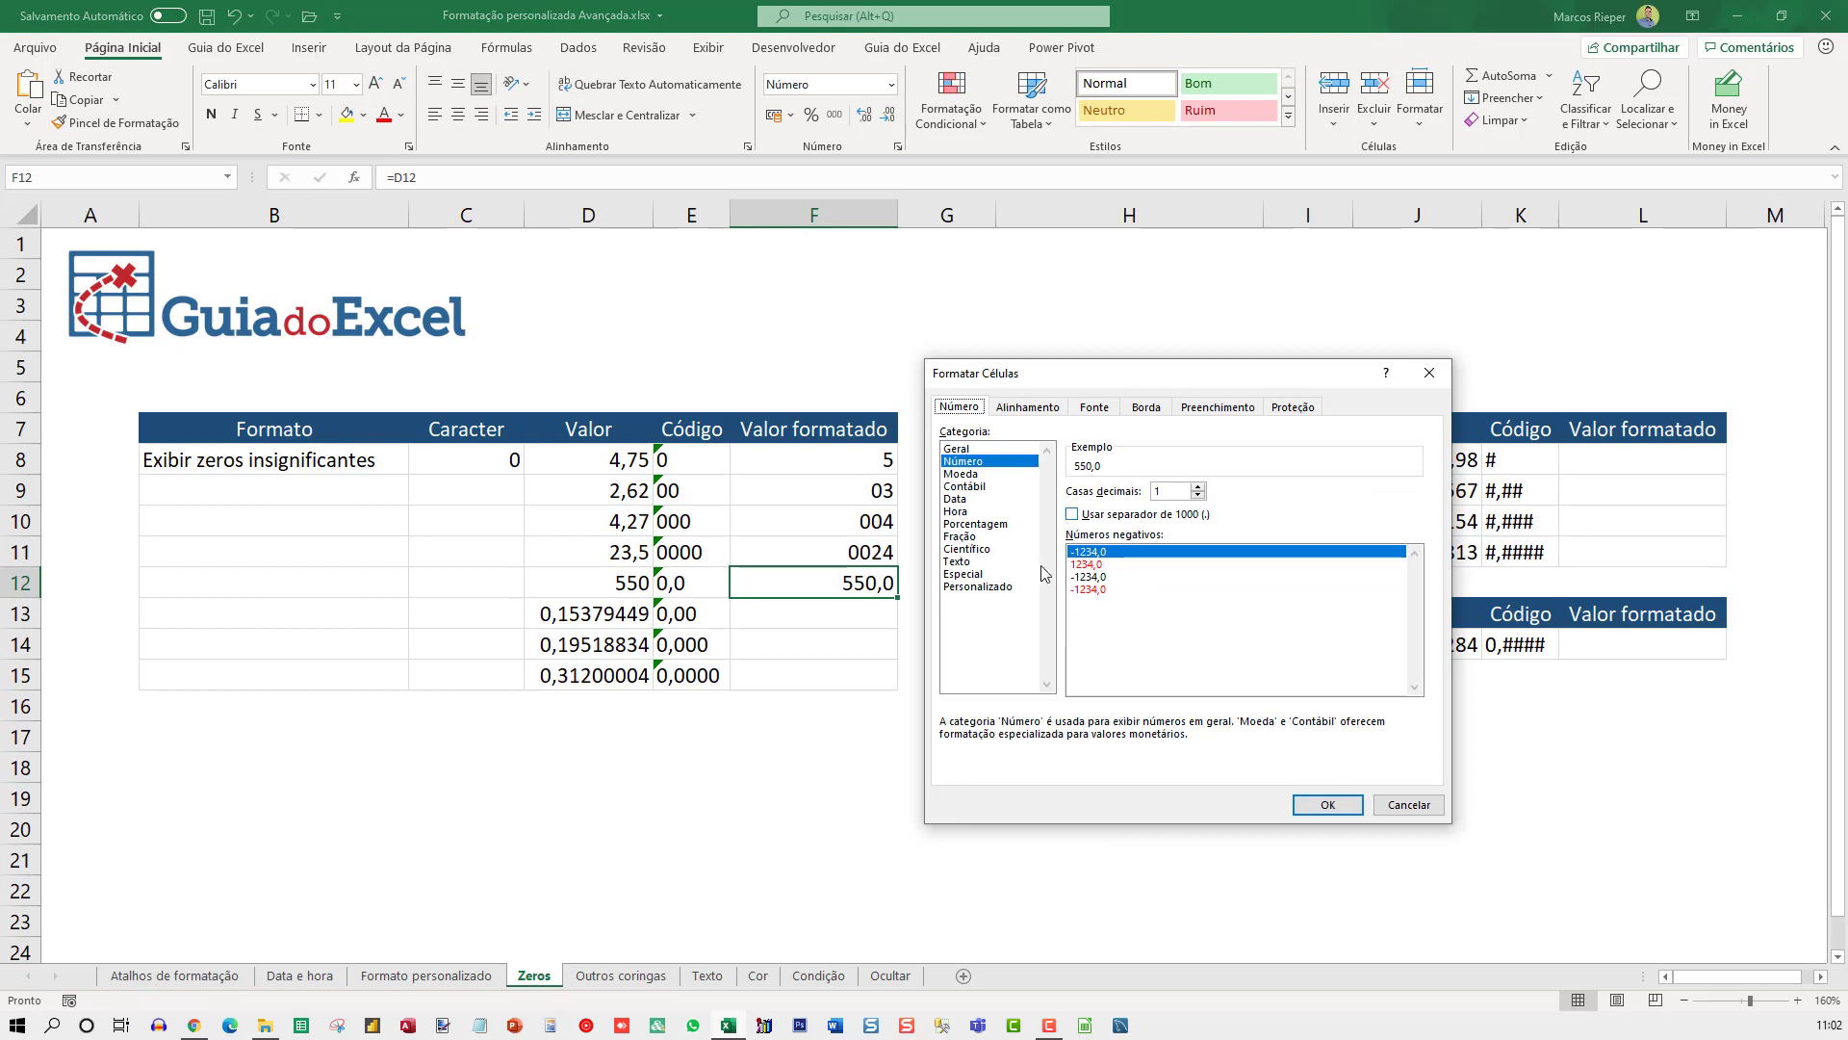
# Check F12's custom format code, then enter =D13 in F13.
pyautogui.click(978, 586)
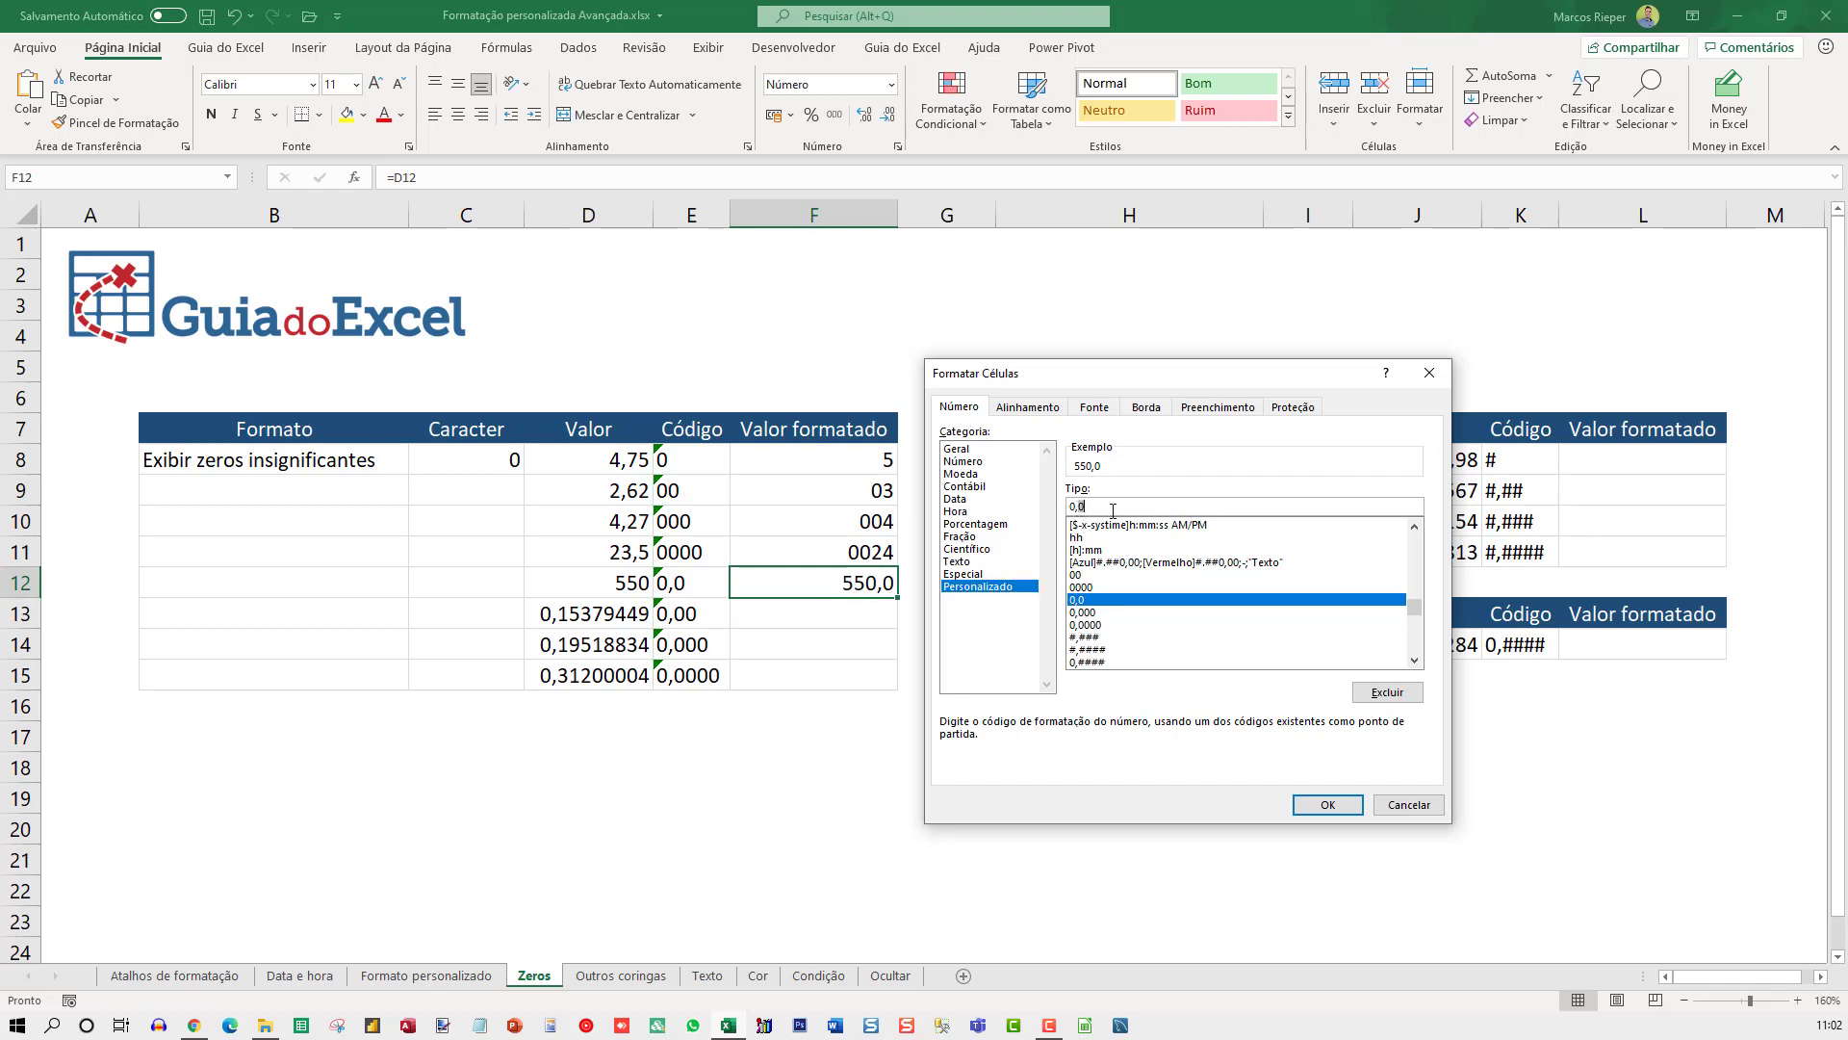
pyautogui.press('Return')
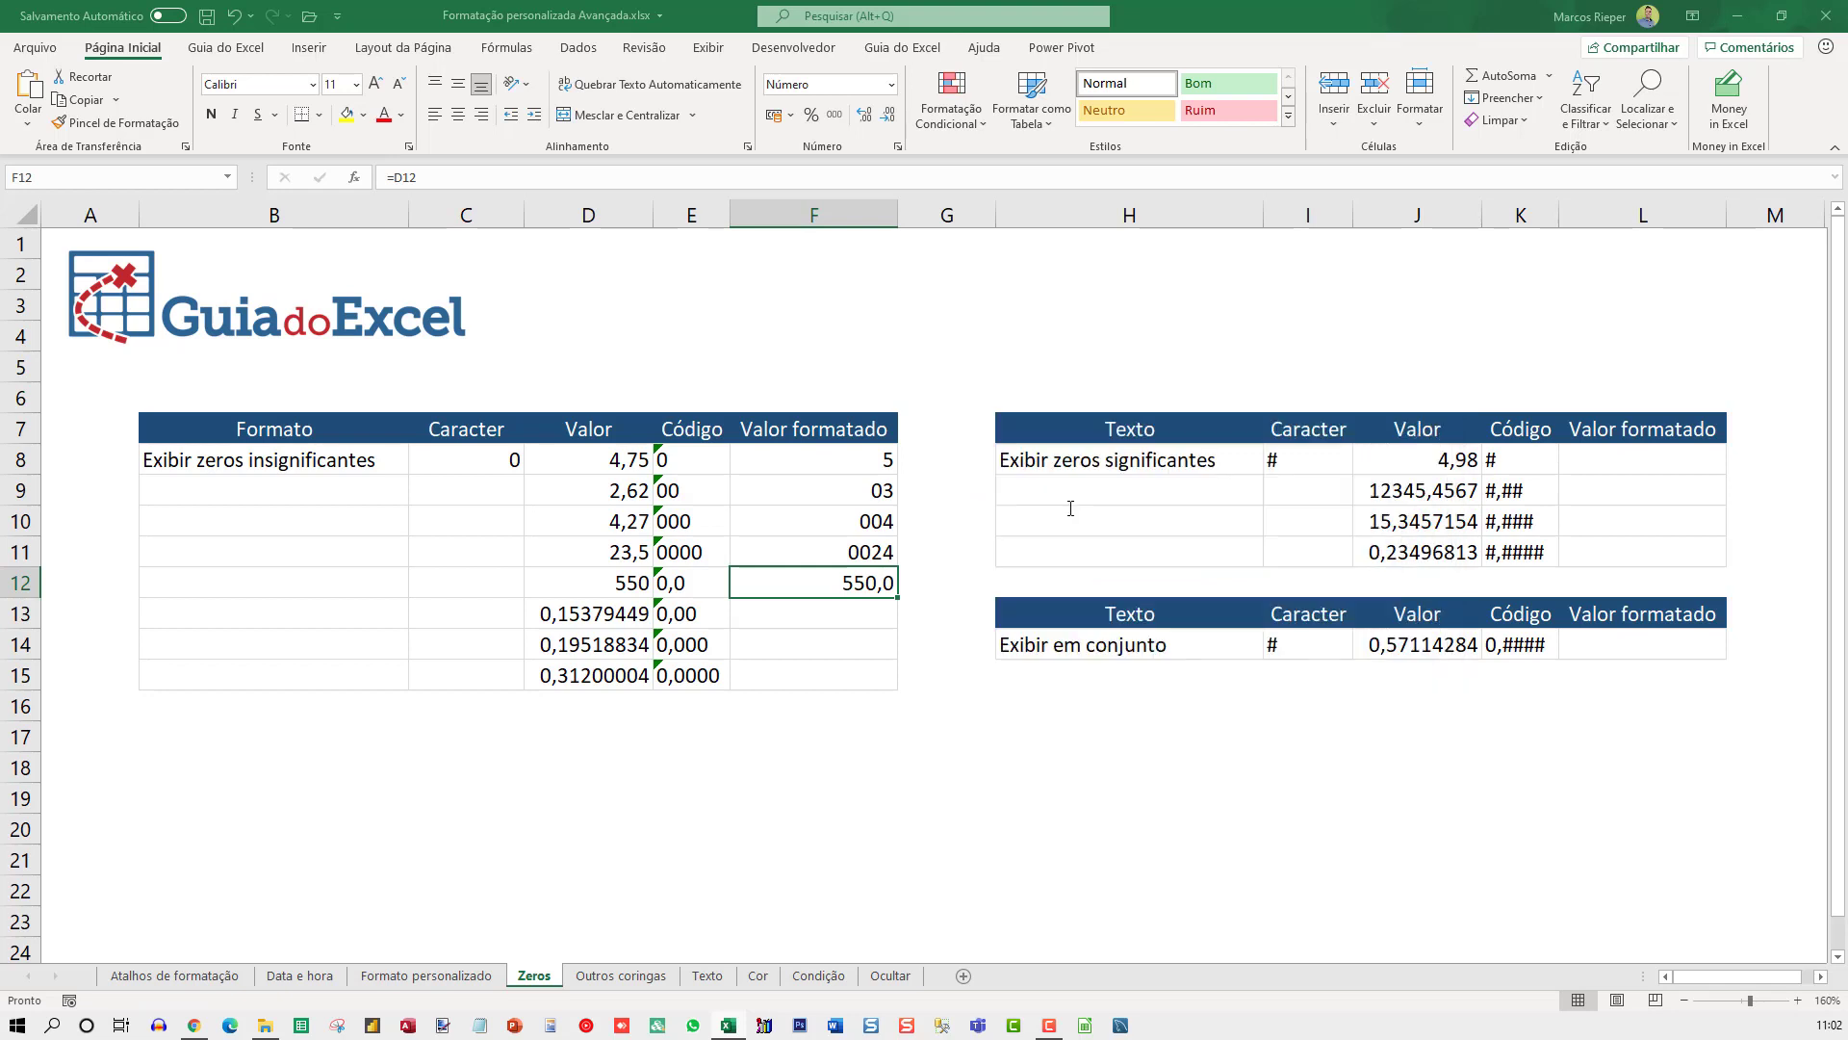
pyautogui.click(861, 607)
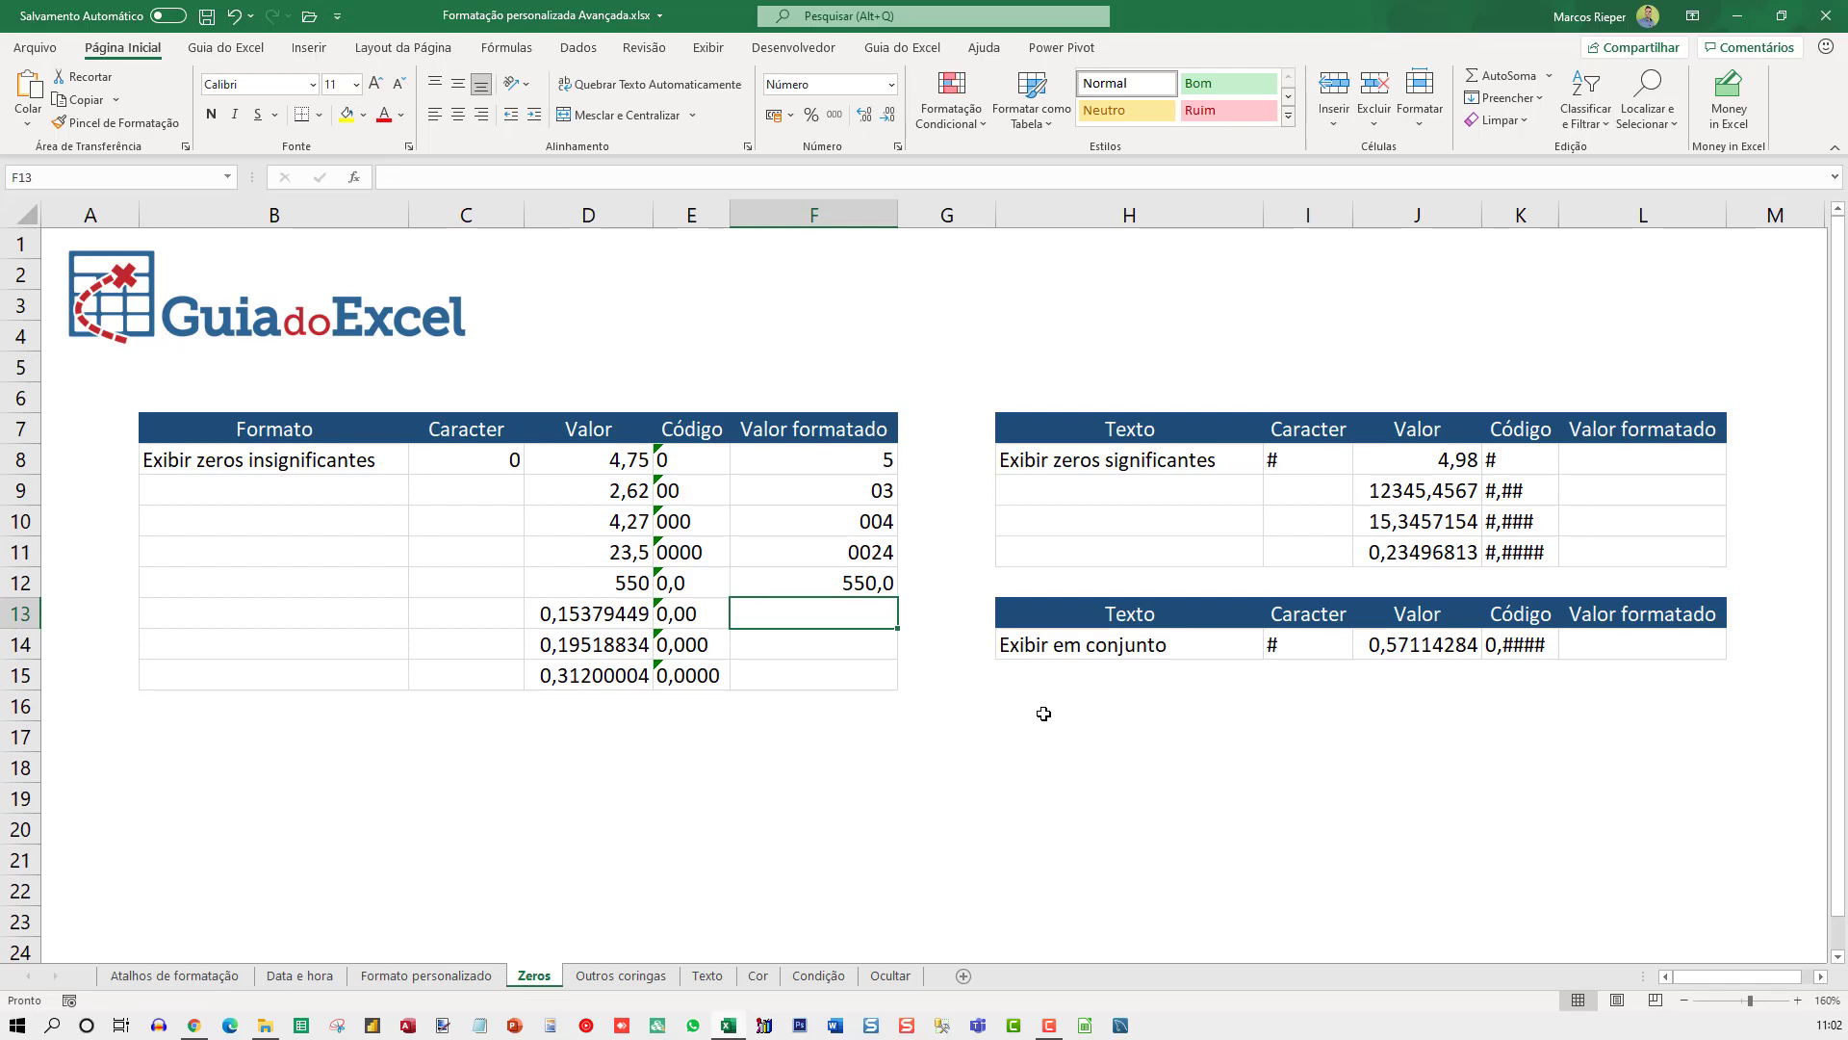
pyautogui.write('=')
pyautogui.press('Left')
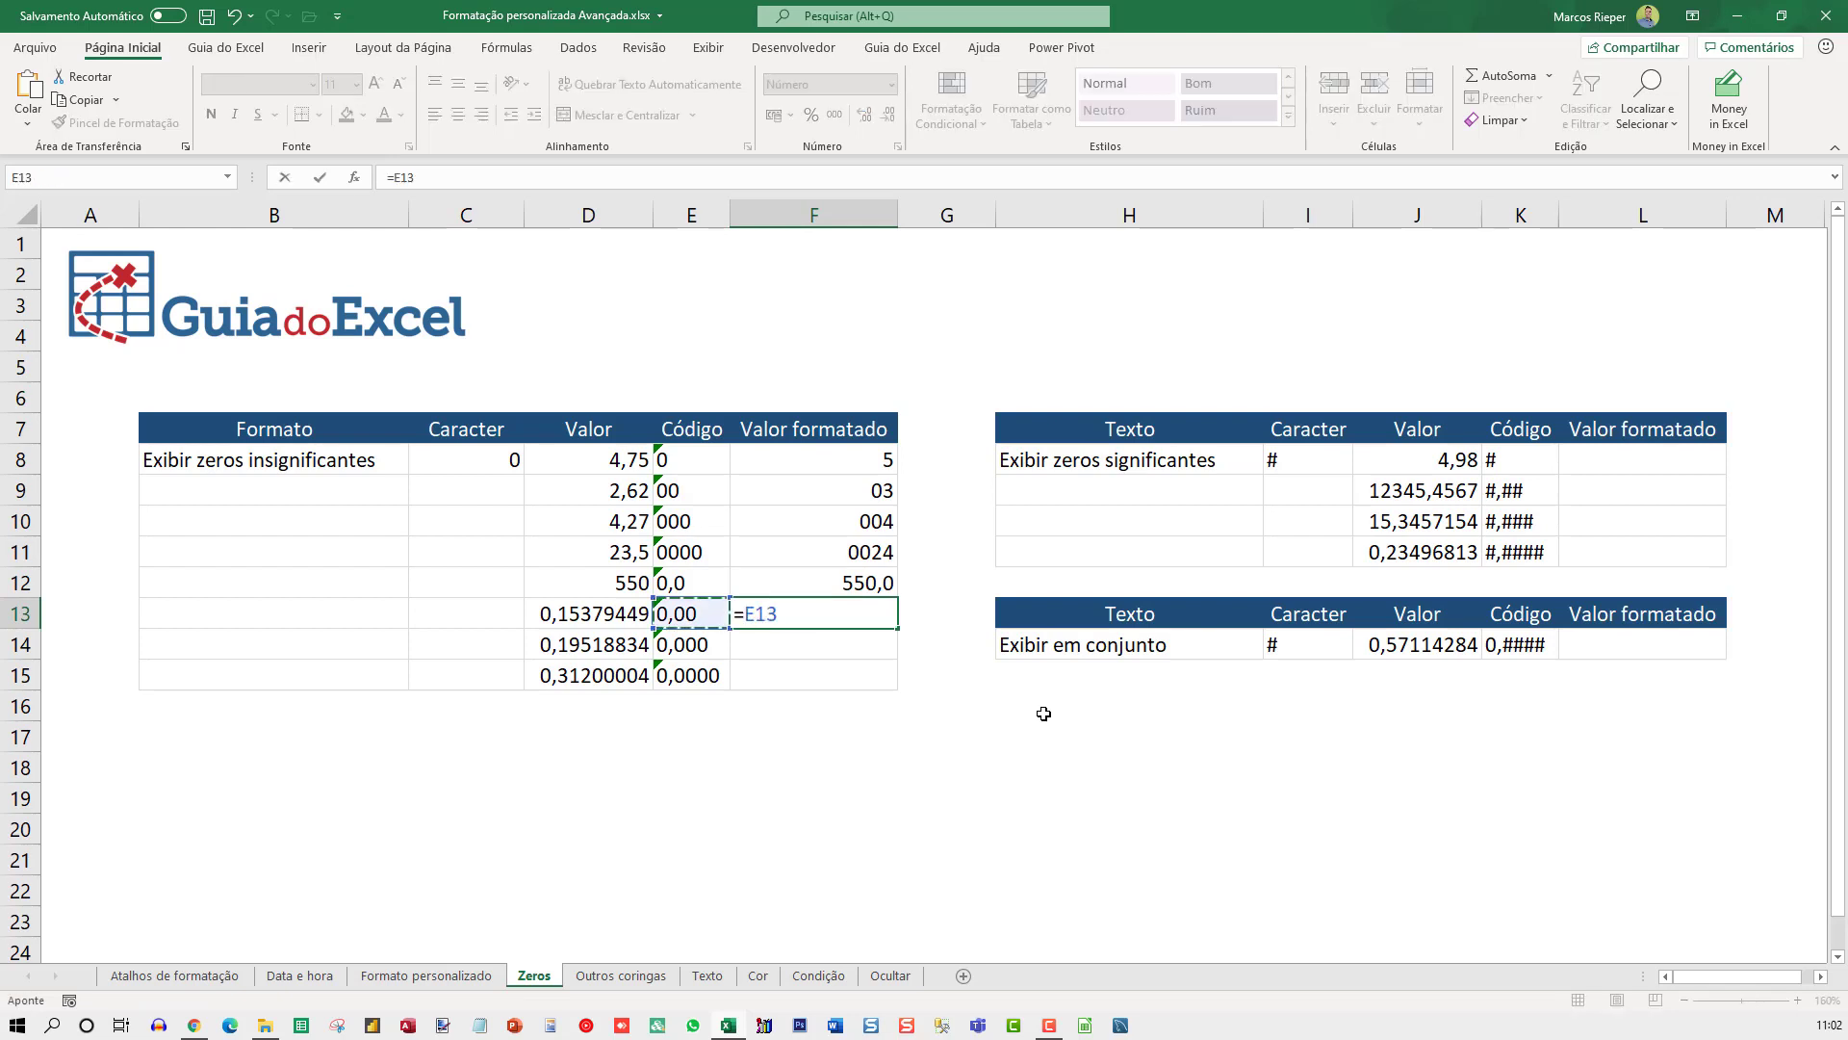
pyautogui.press('Left')
pyautogui.press('Return')
pyautogui.press('Up')
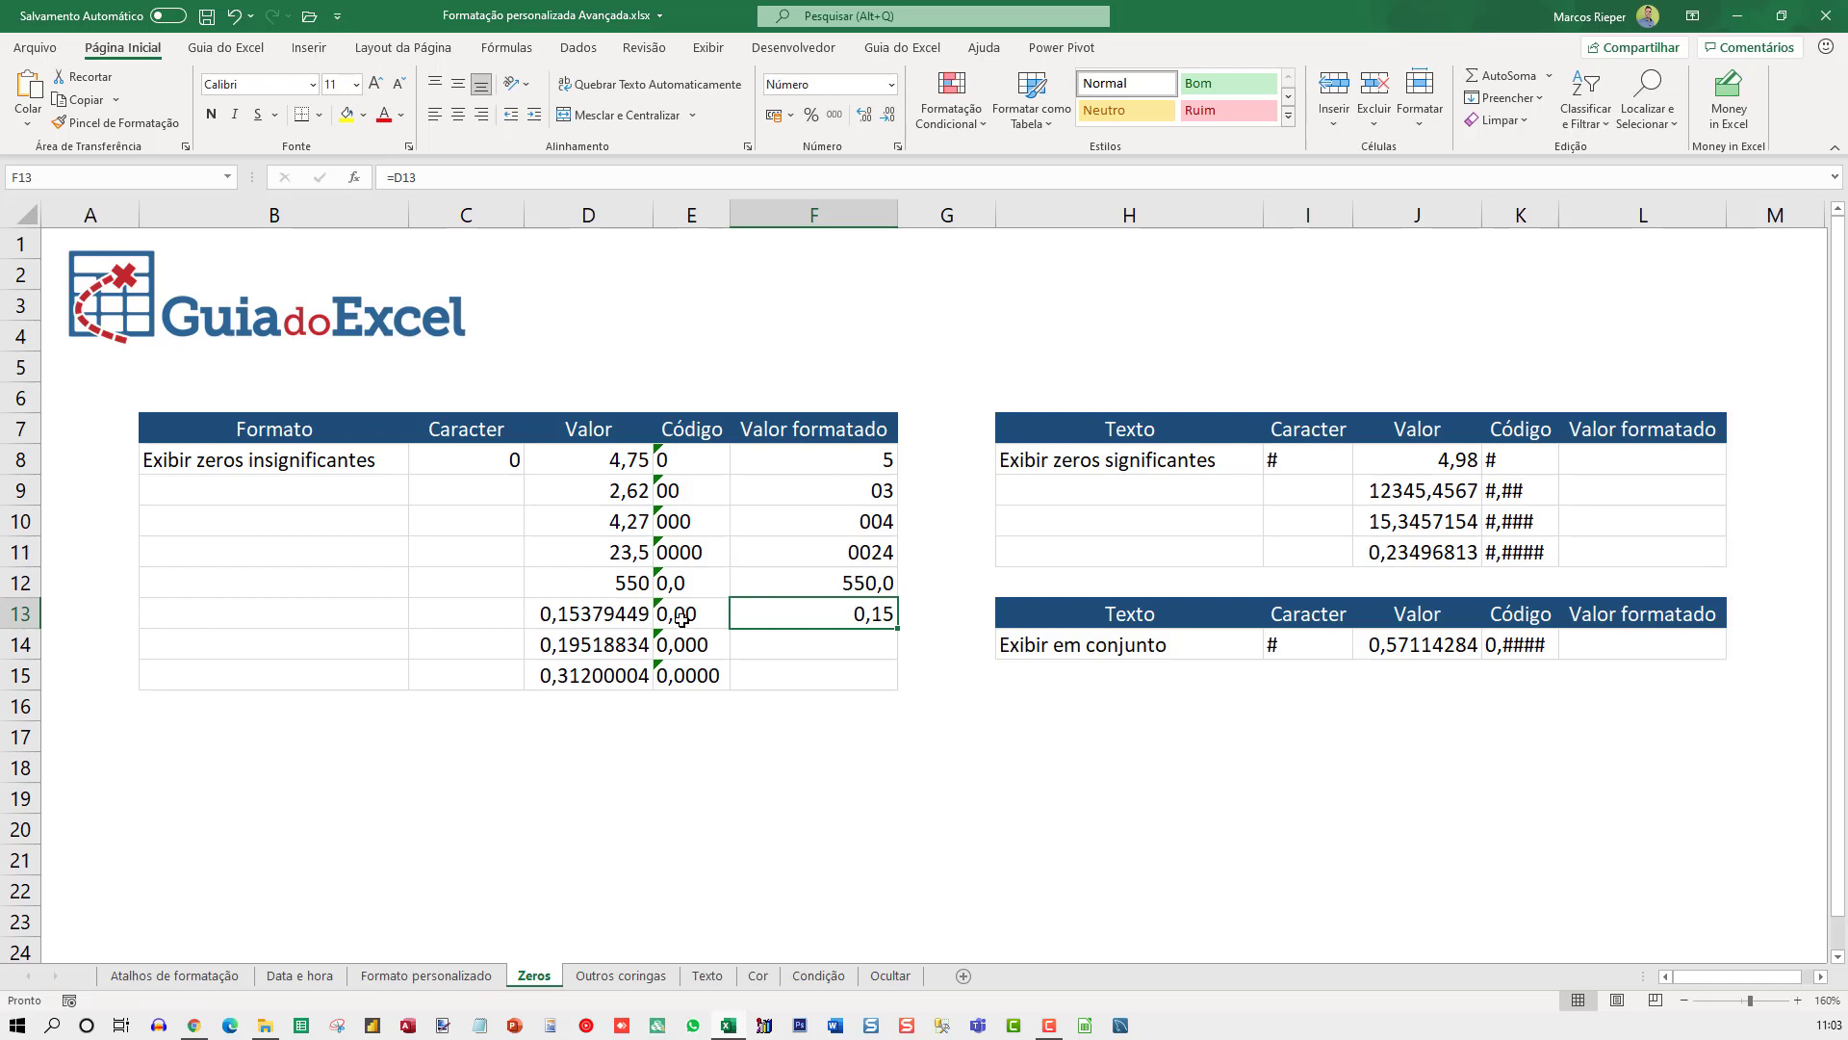
# Shorten D13's value to 0,1.
pyautogui.click(578, 610)
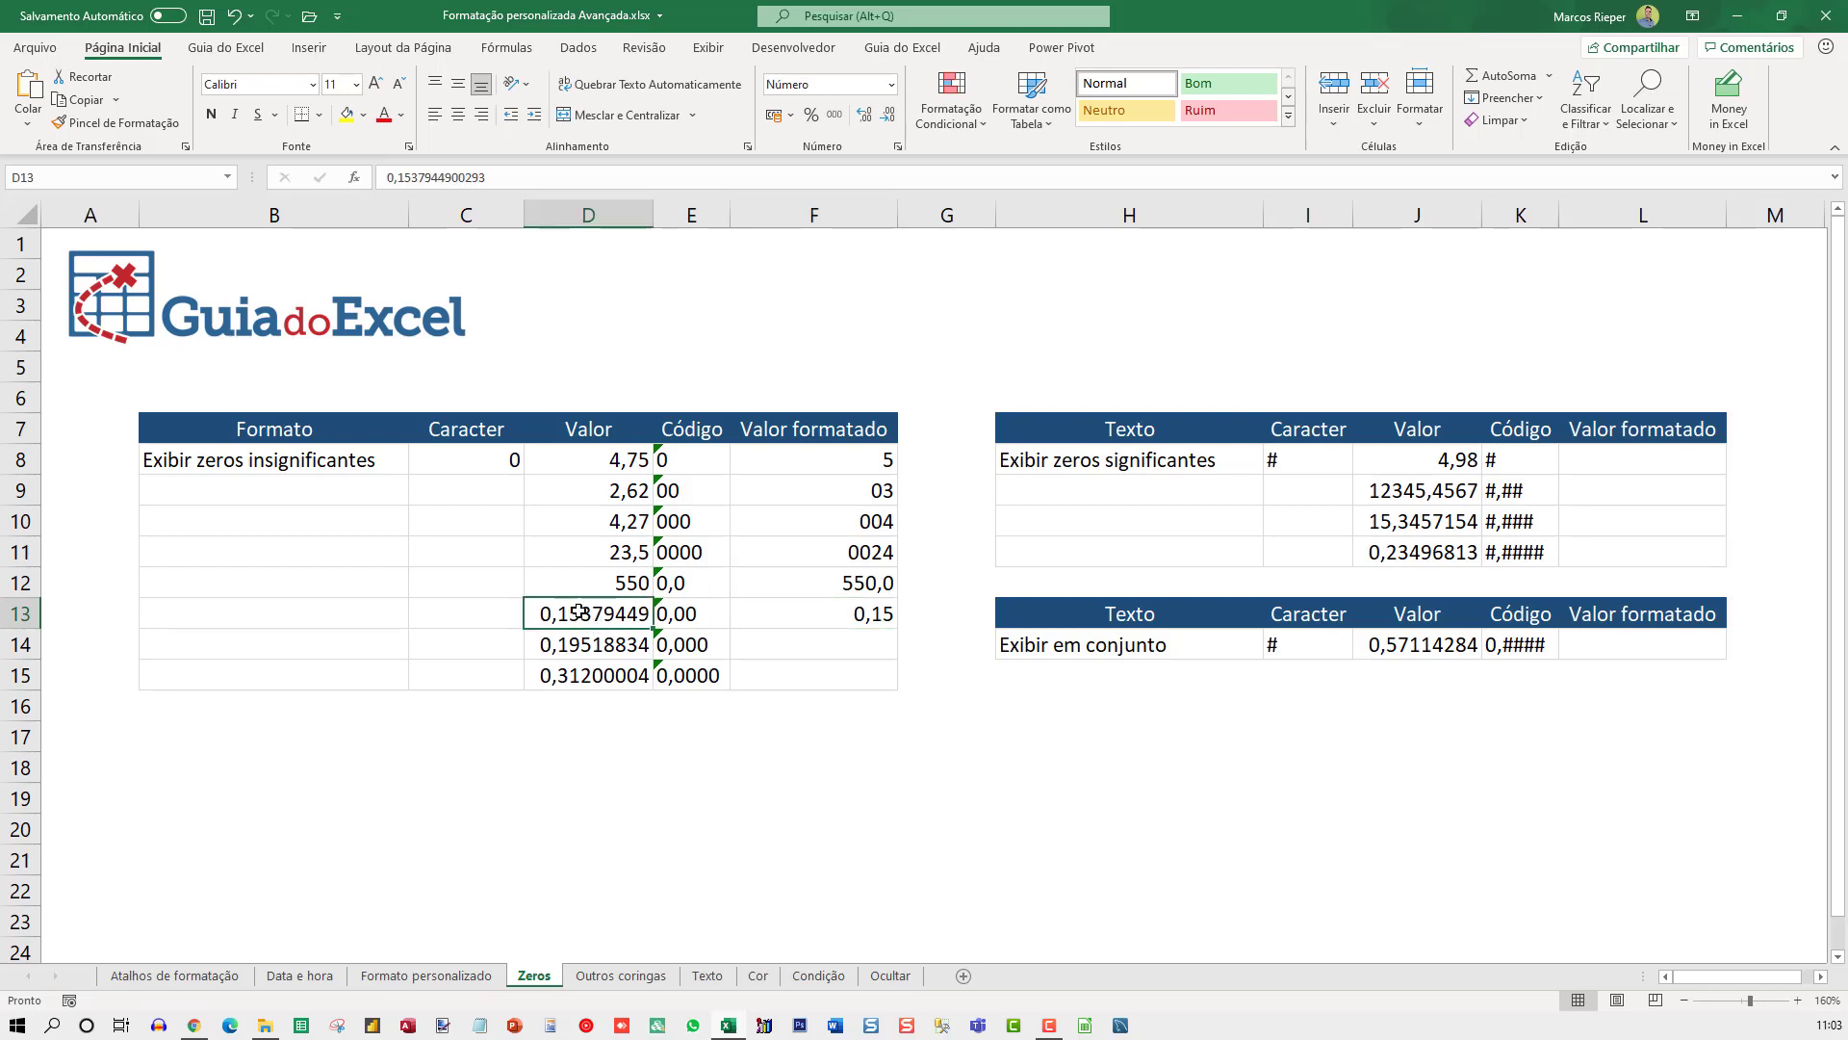
pyautogui.press('F2')
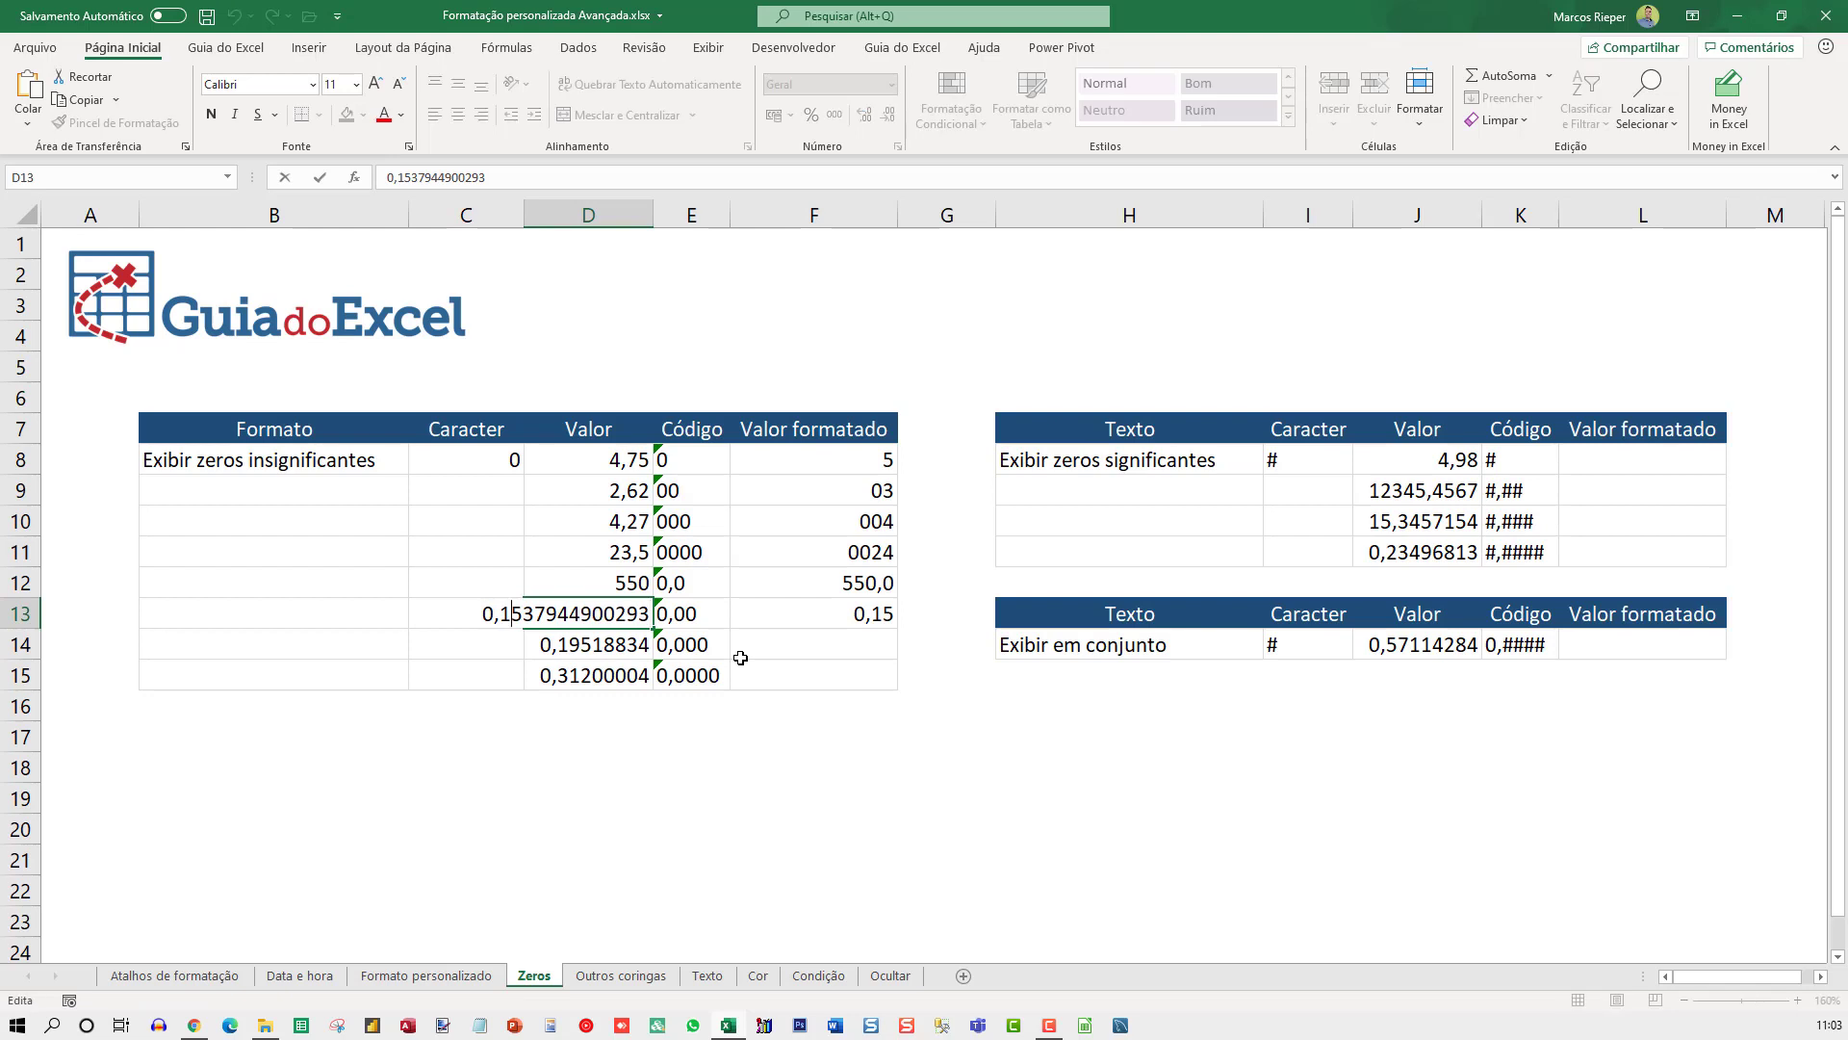
pyautogui.hotkey('shift', 'End')
pyautogui.press('Delete')
pyautogui.press('Return')
pyautogui.press('Up')
pyautogui.press('F2')
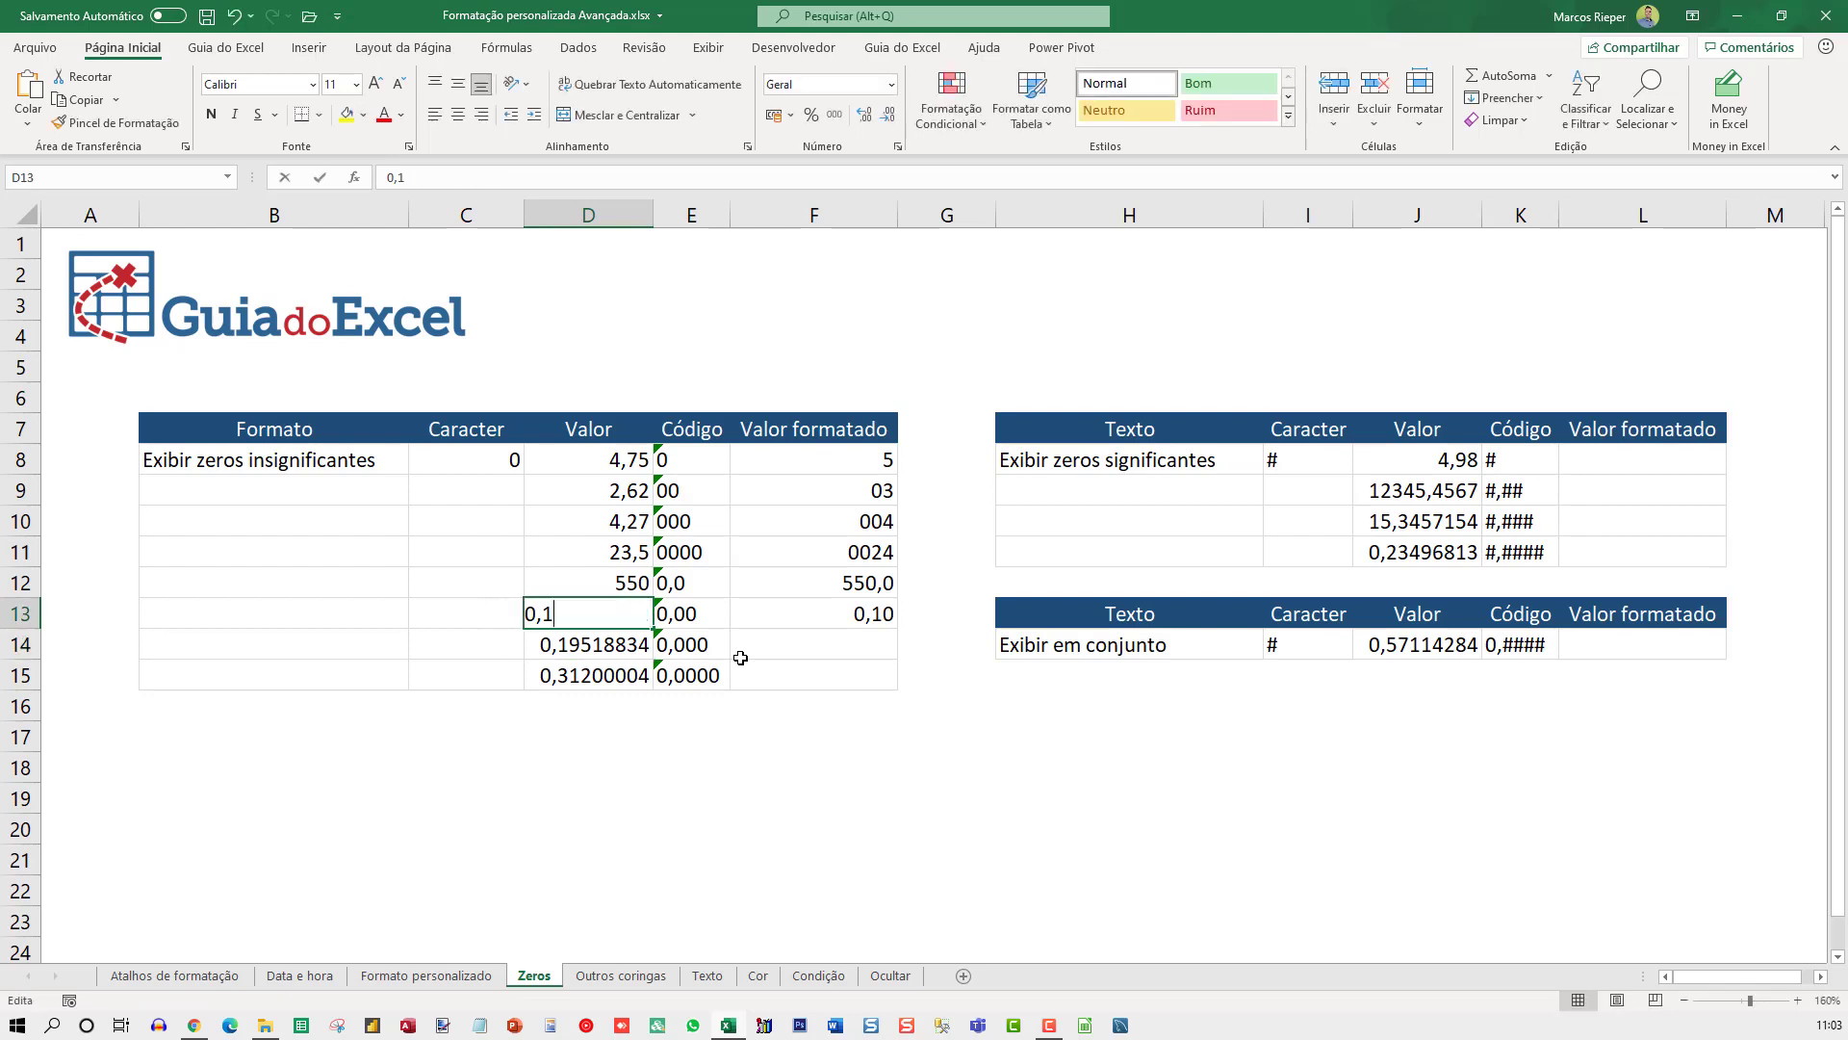
pyautogui.press('BackSpace')
pyautogui.write('1')
pyautogui.press('Return')
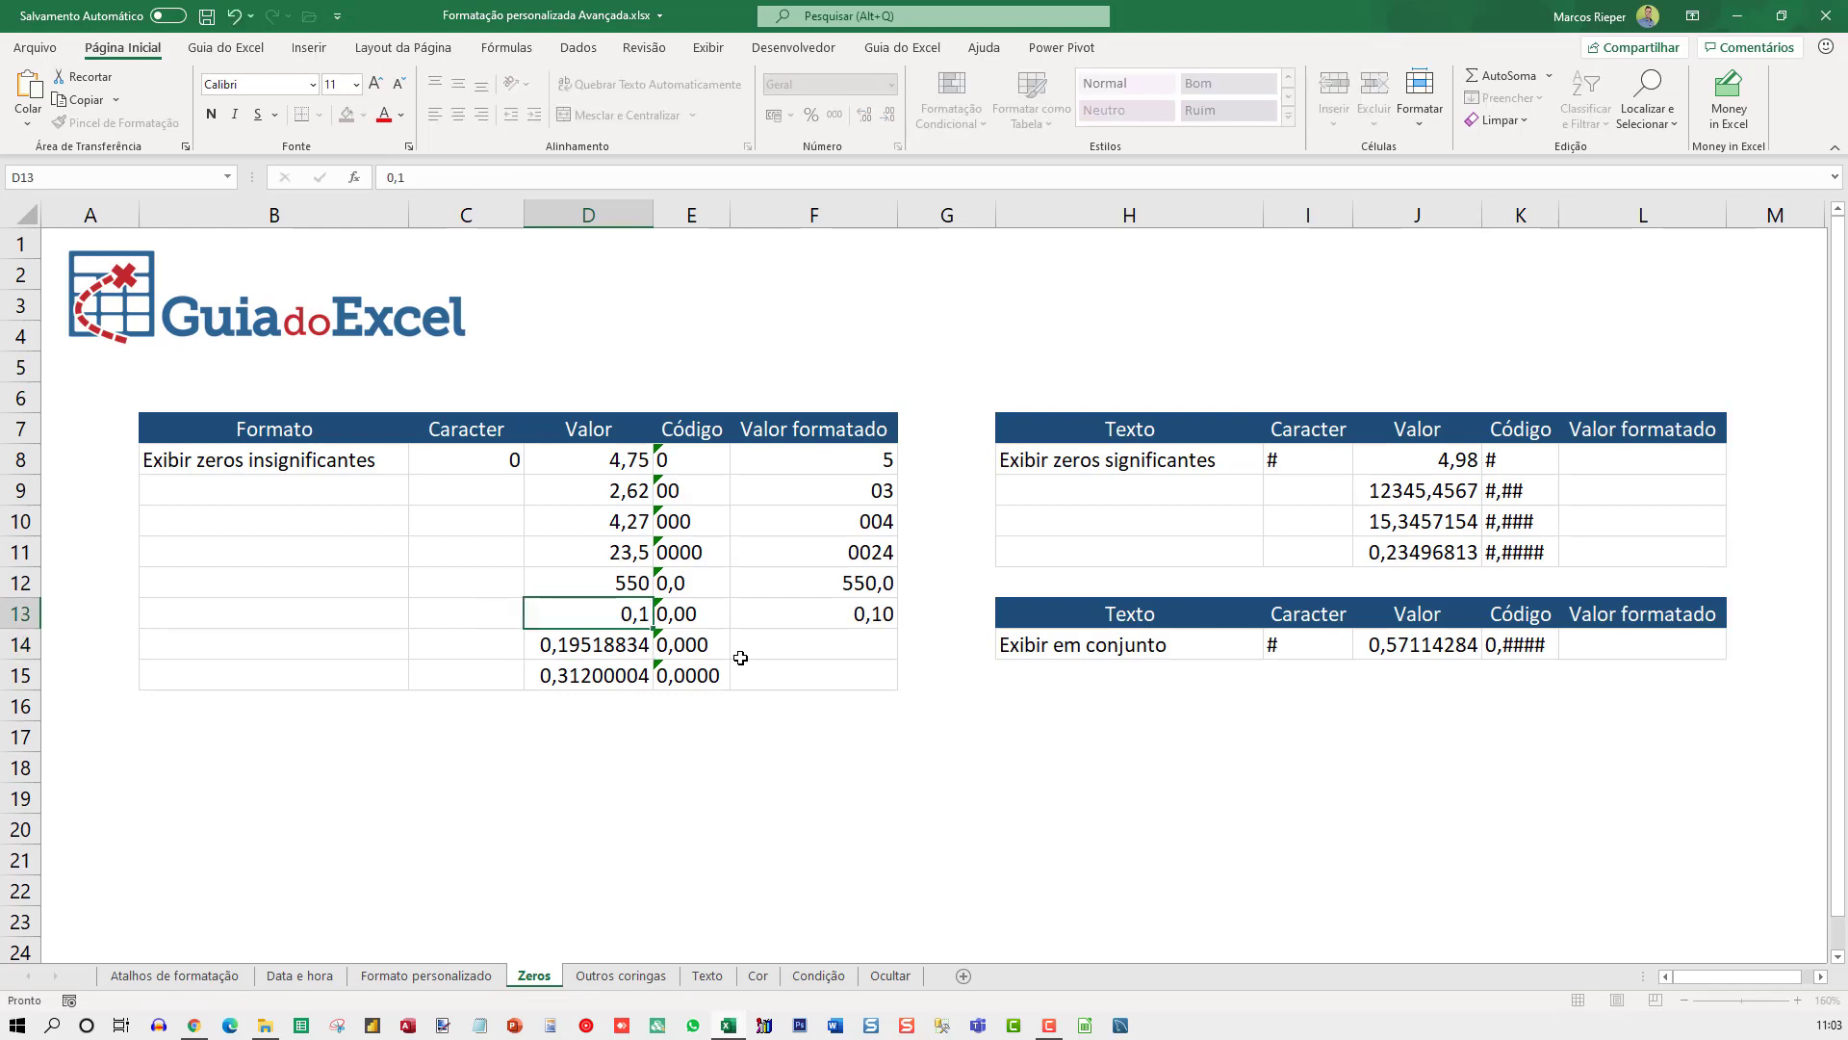
# Enter =D14 in F14 and change D14's value to 1,25.
pyautogui.click(871, 621)
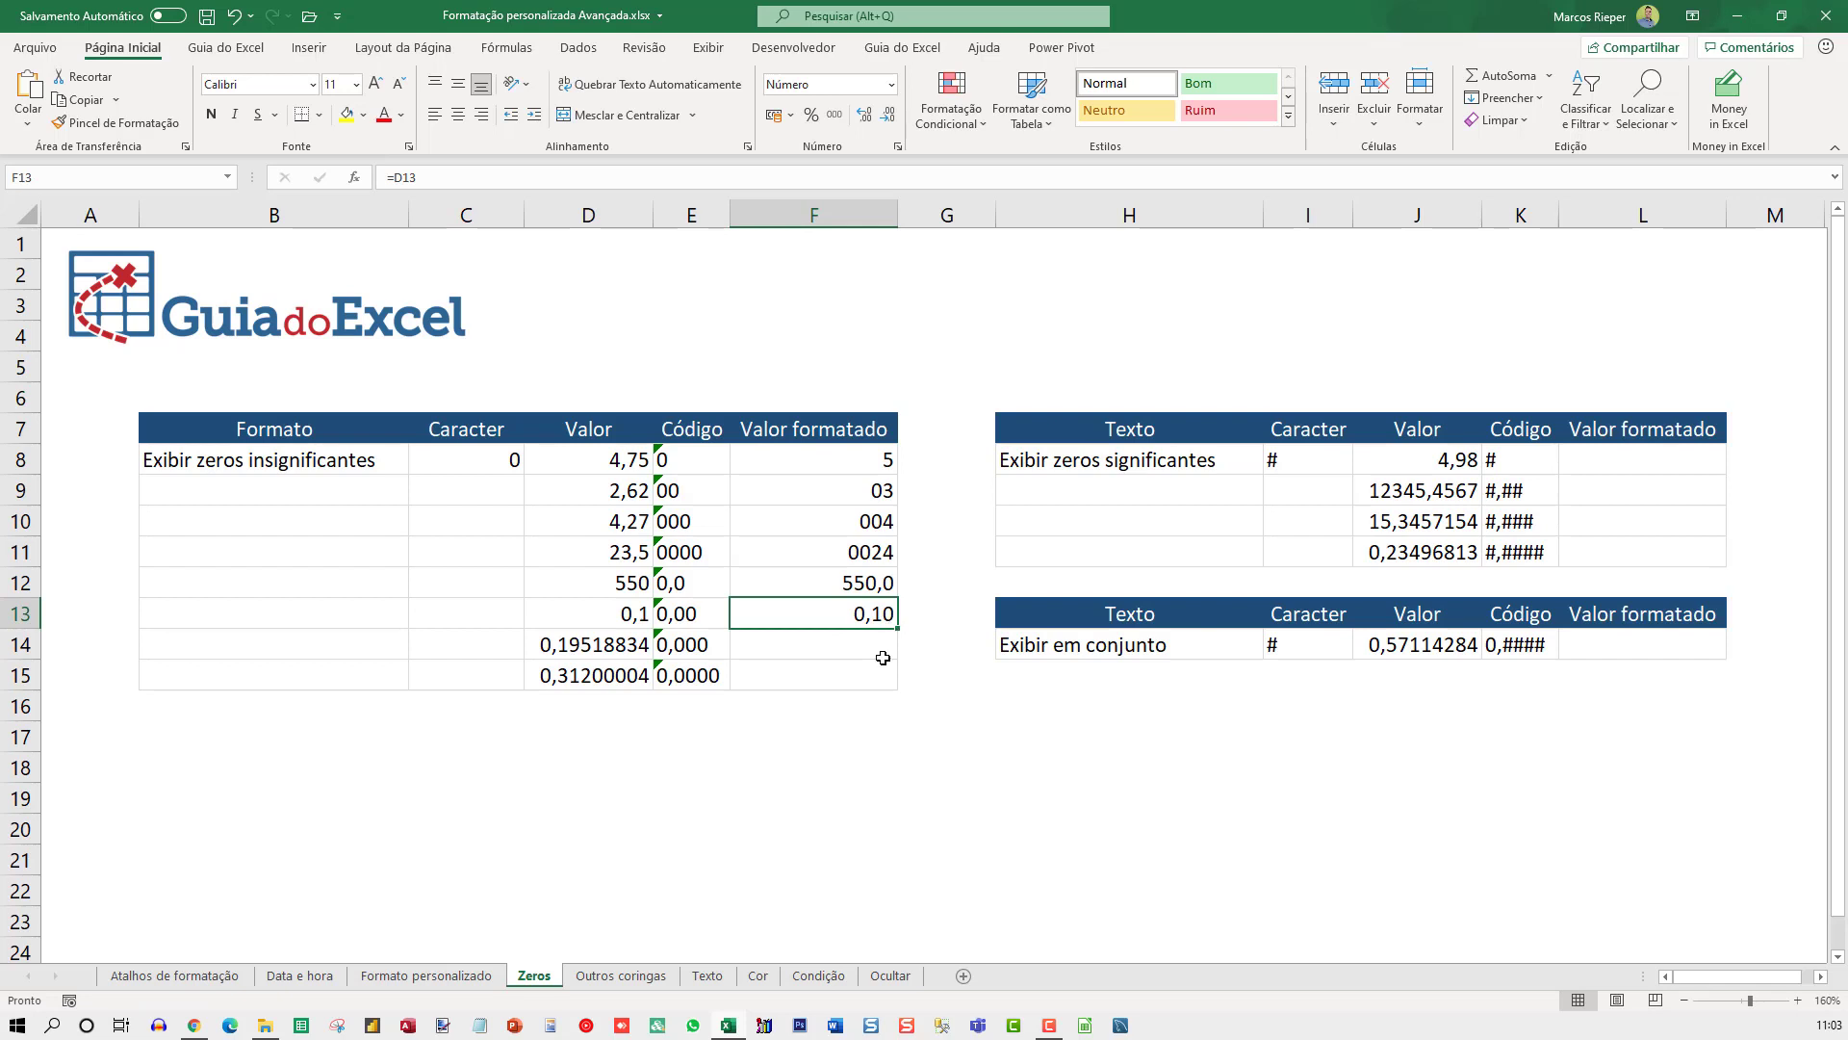
pyautogui.press('Down')
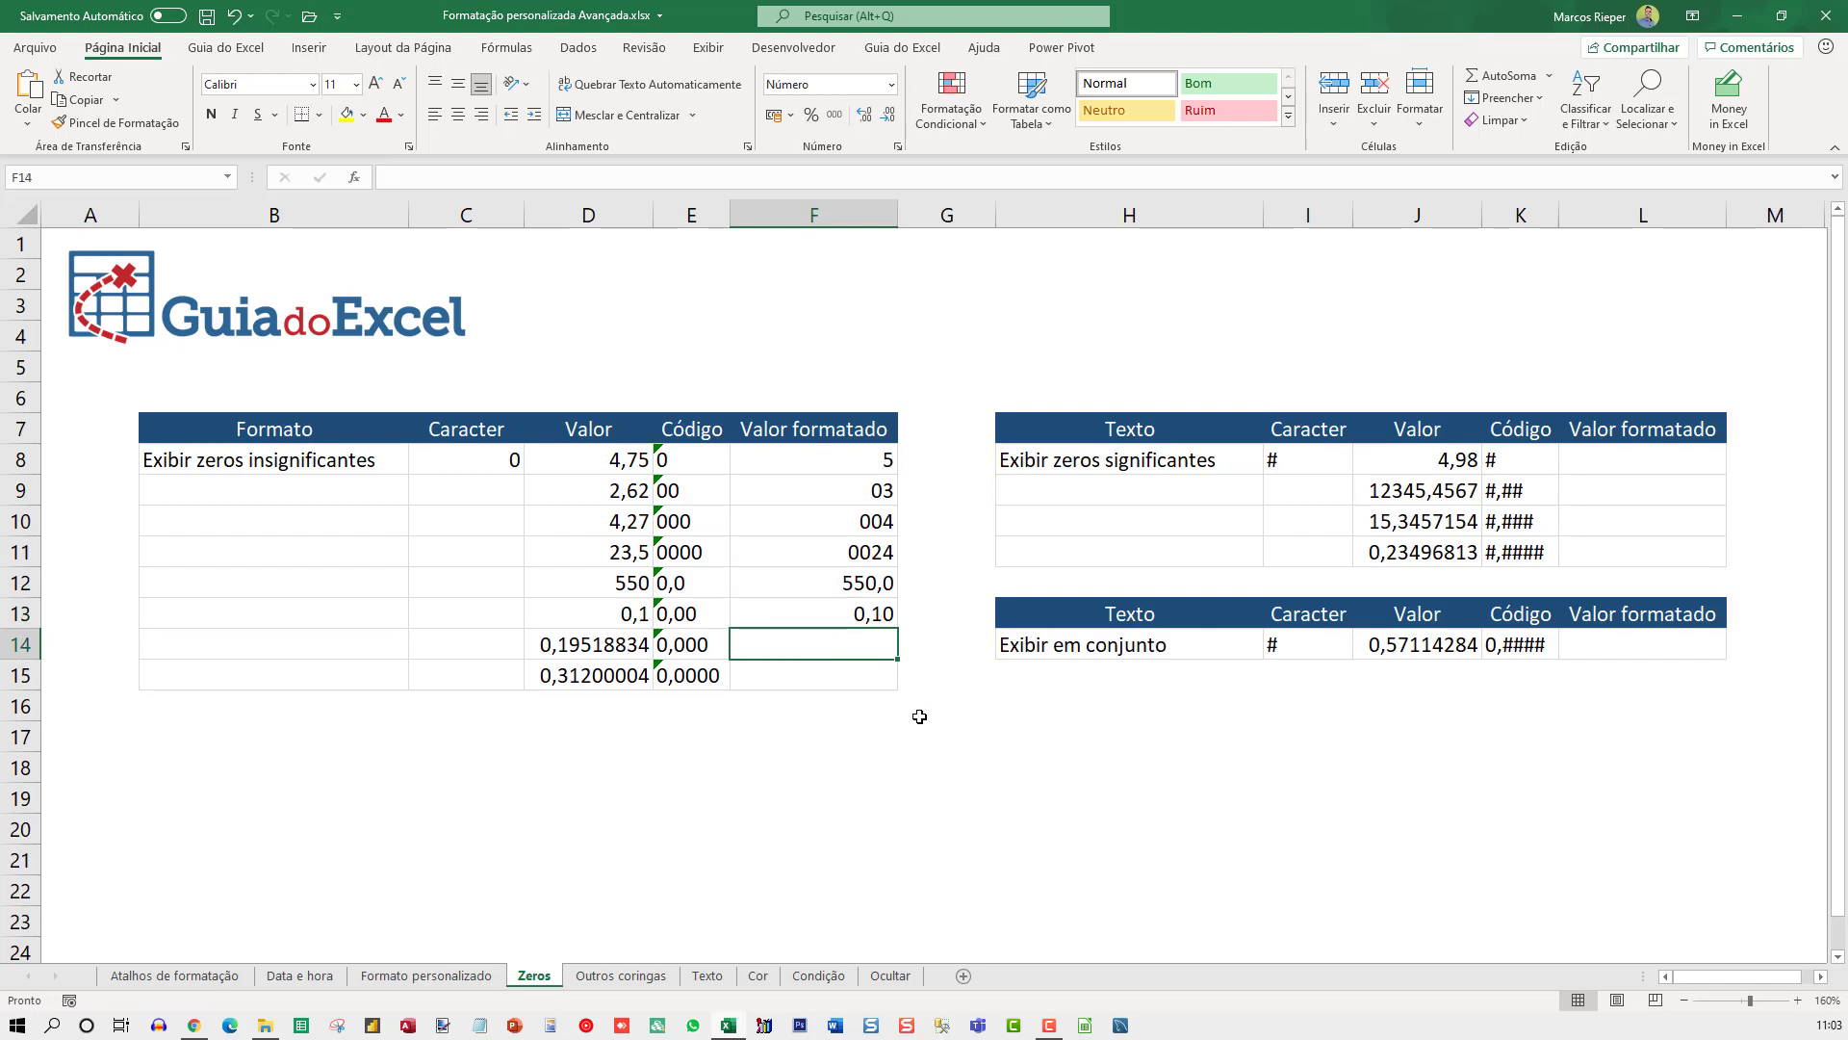
pyautogui.write('=')
pyautogui.press('Left')
pyautogui.press('Left')
pyautogui.hotkey('ctrl', 'Return')
pyautogui.click(601, 647)
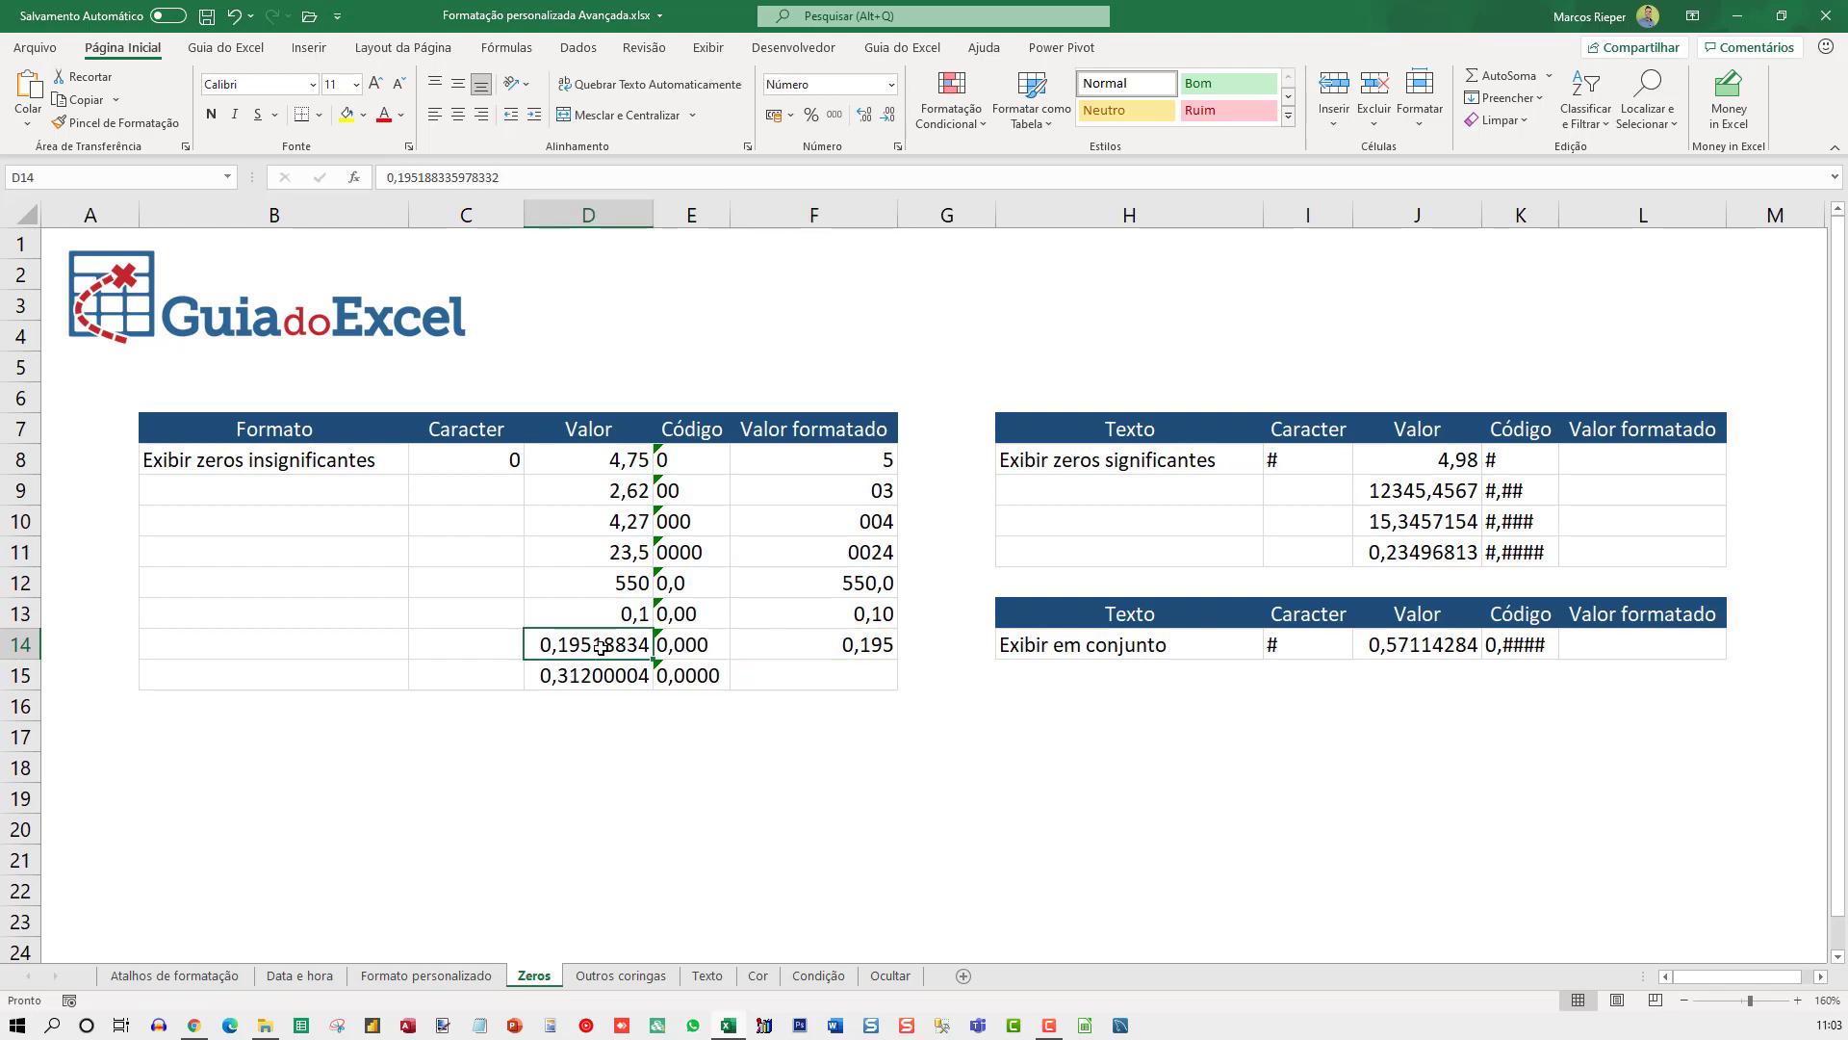
pyautogui.write('0,31')
pyautogui.press('Return')
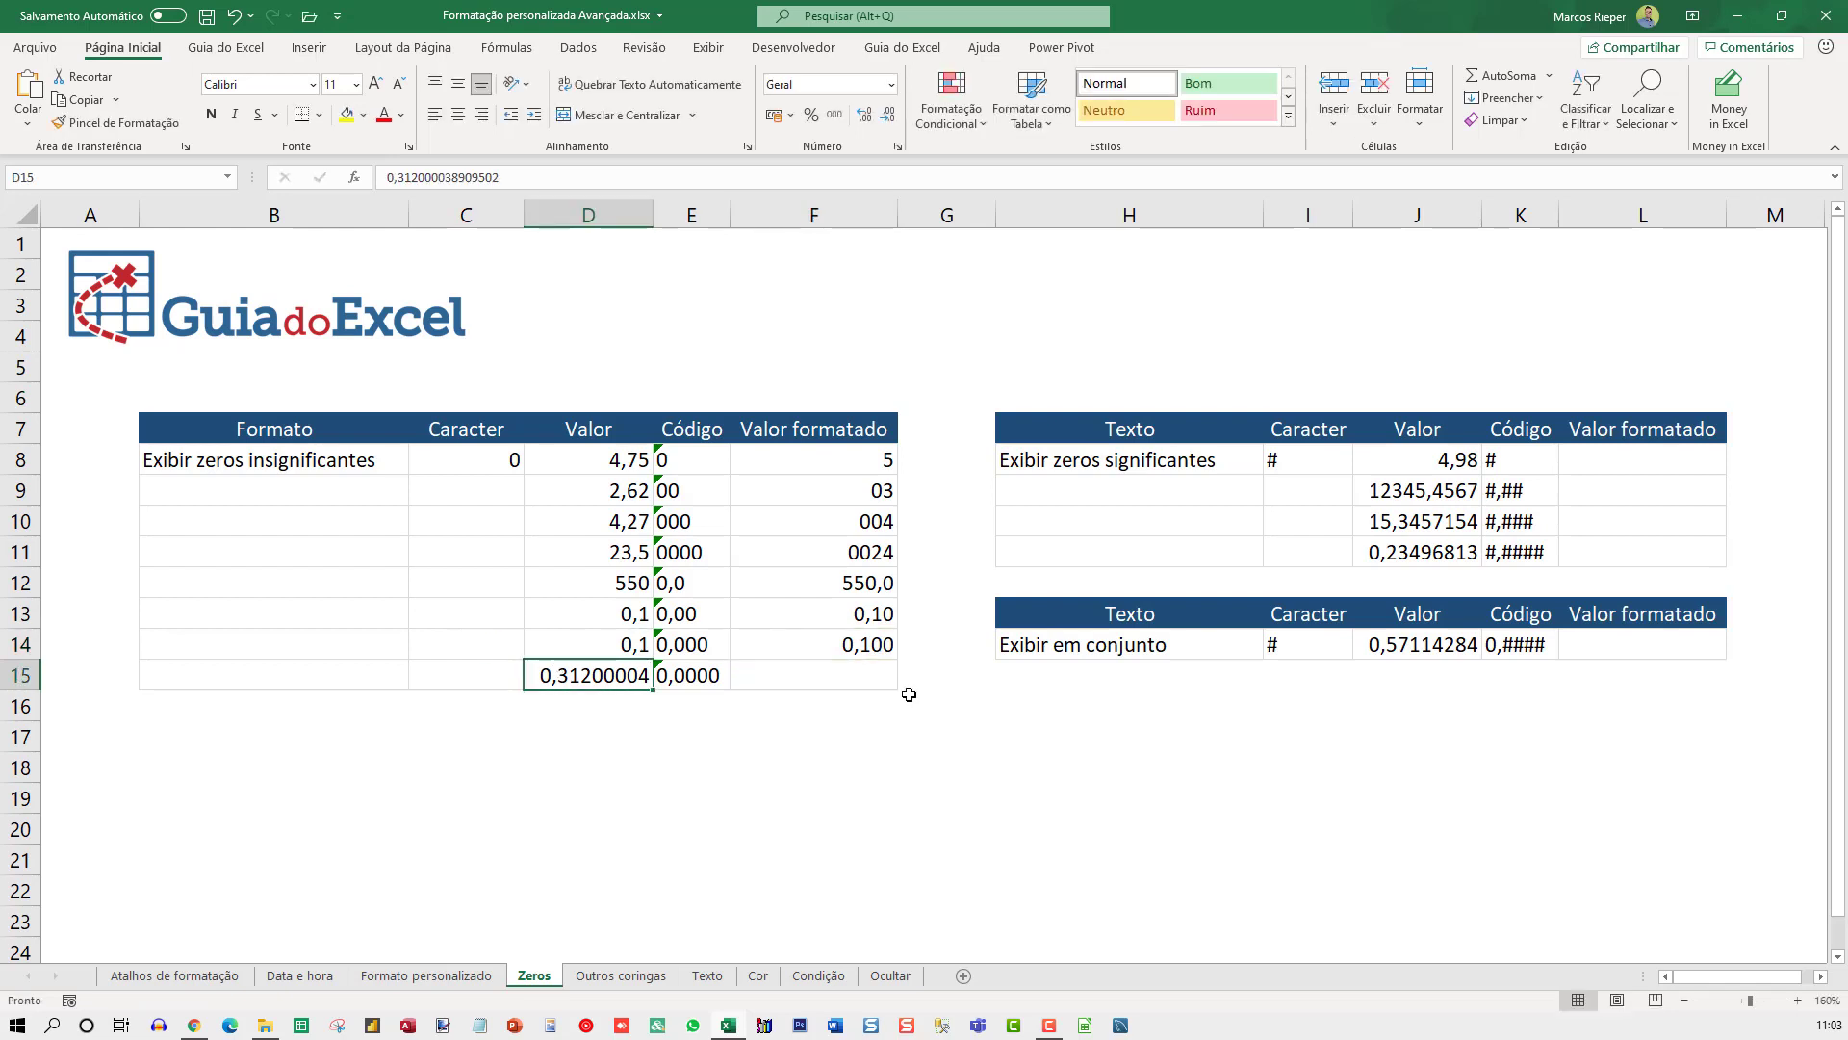
pyautogui.press('Up')
pyautogui.write('1,25')
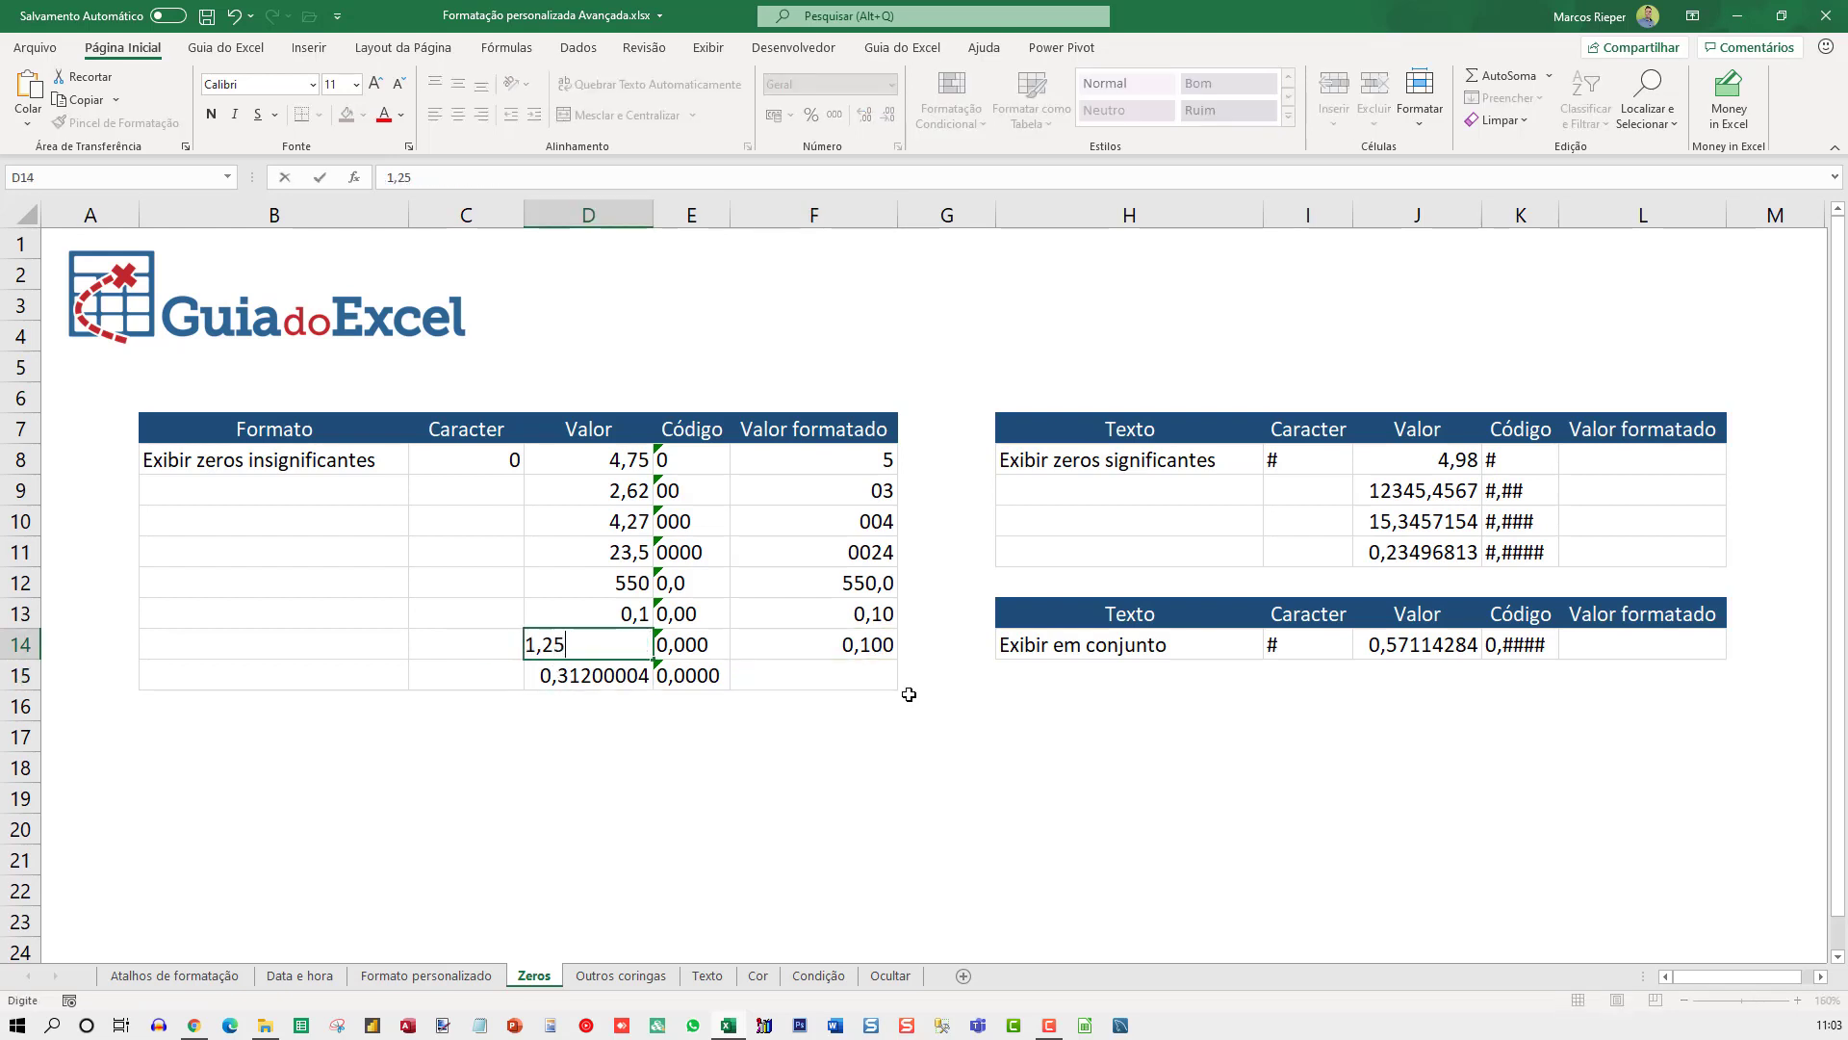
pyautogui.press('Return')
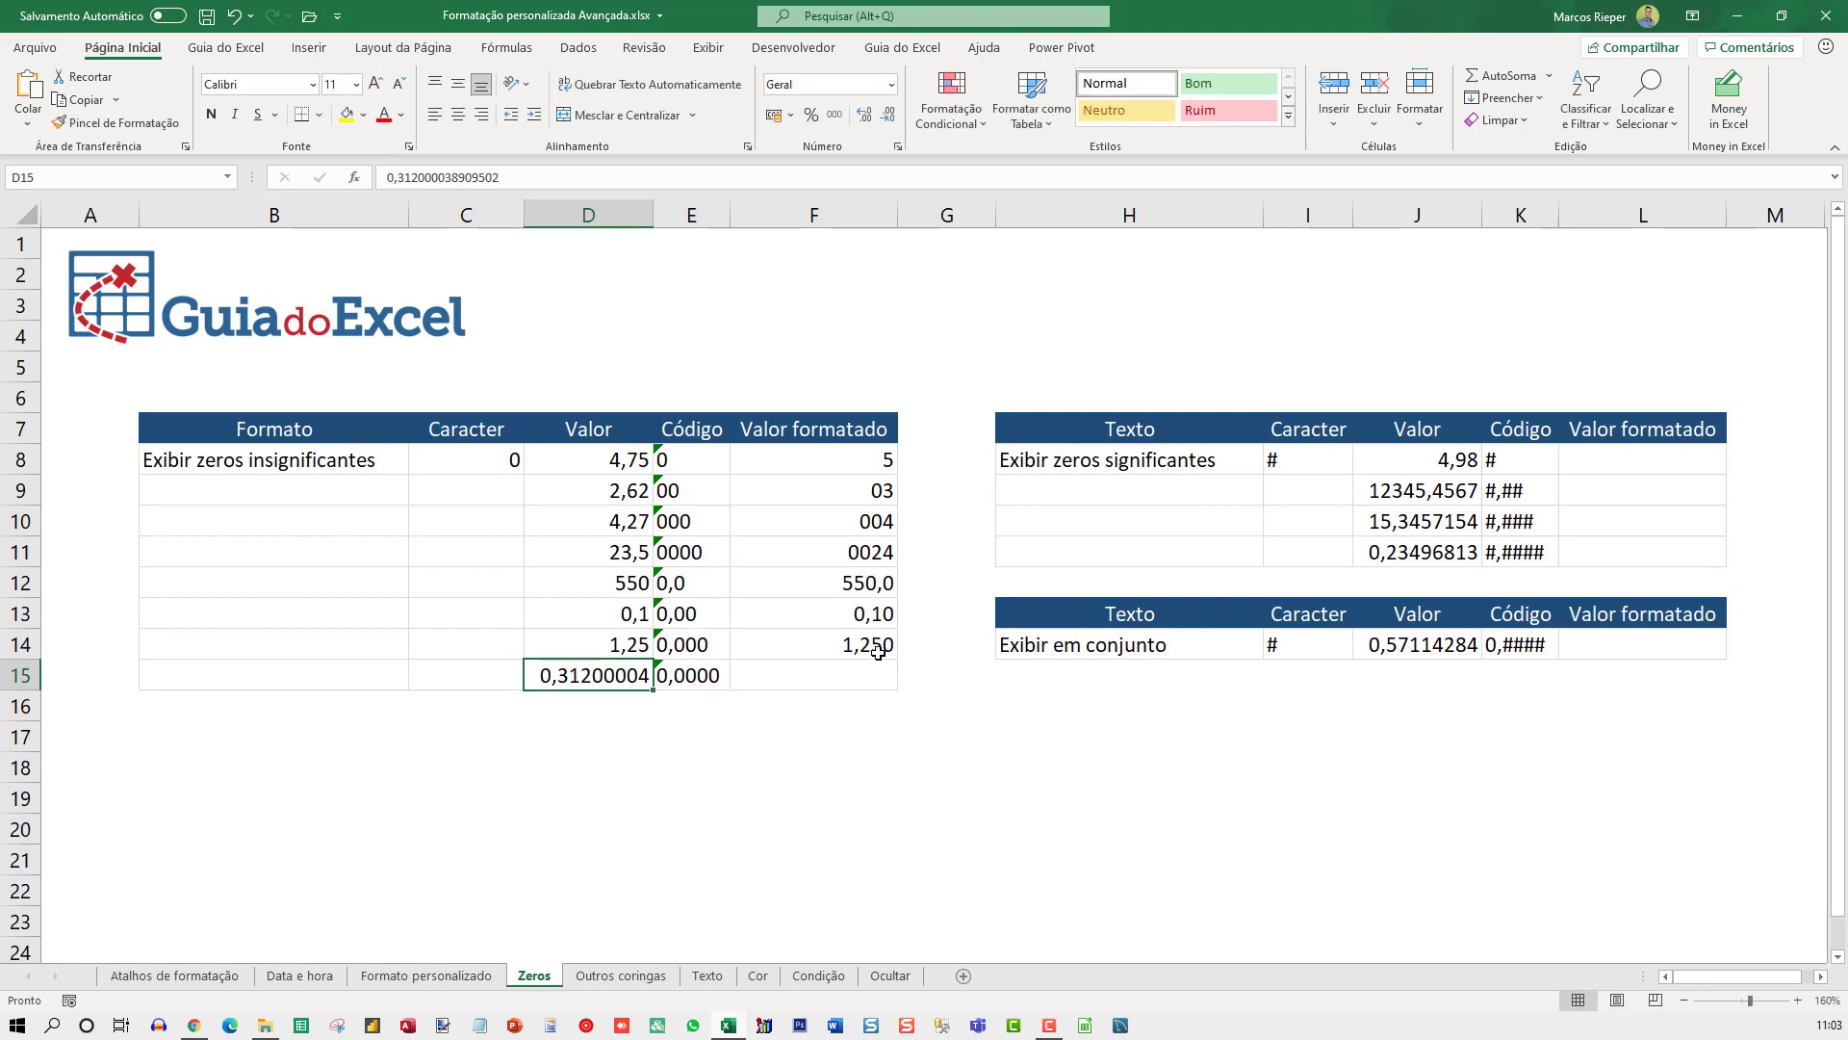
# Enter =D15 in F15, inspect its decimal format code, then select table C8:F15.
pyautogui.click(835, 664)
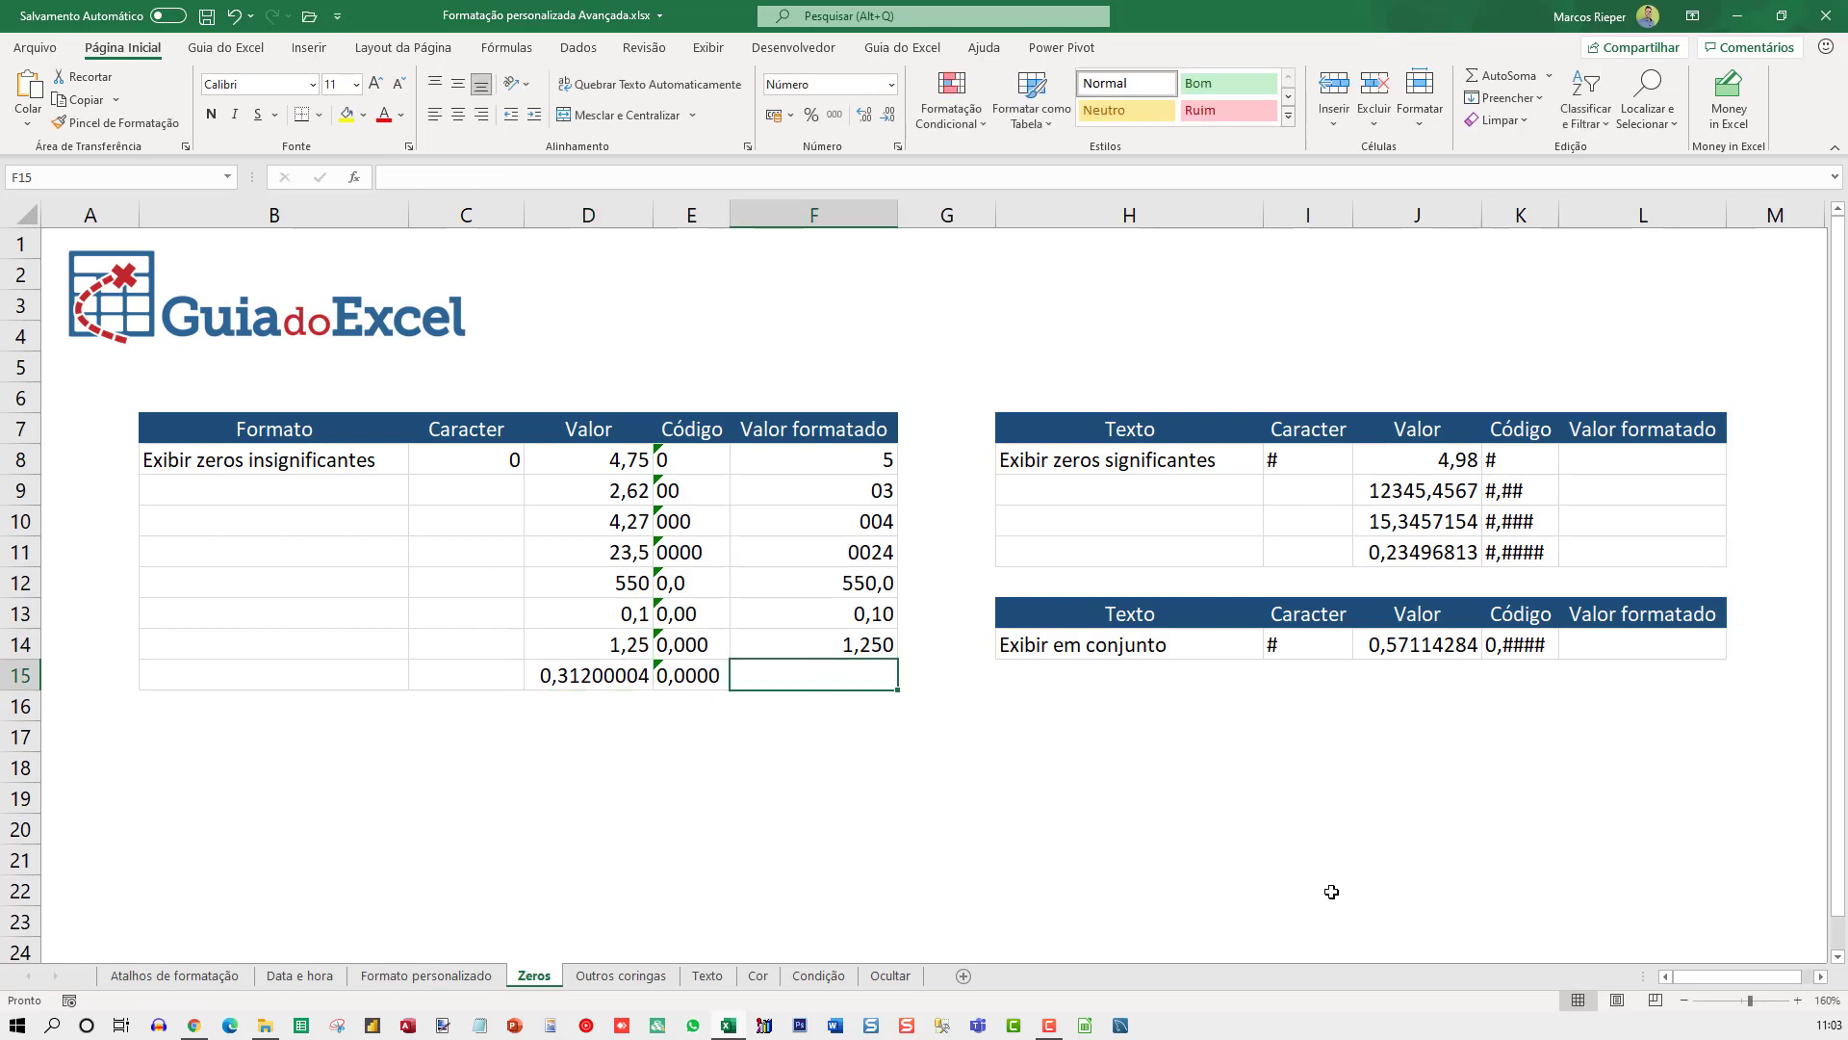
pyautogui.write('=')
pyautogui.press('Left')
pyautogui.press('Left')
pyautogui.hotkey('ctrl', 'Return')
pyautogui.hotkey('ctrl', '1')
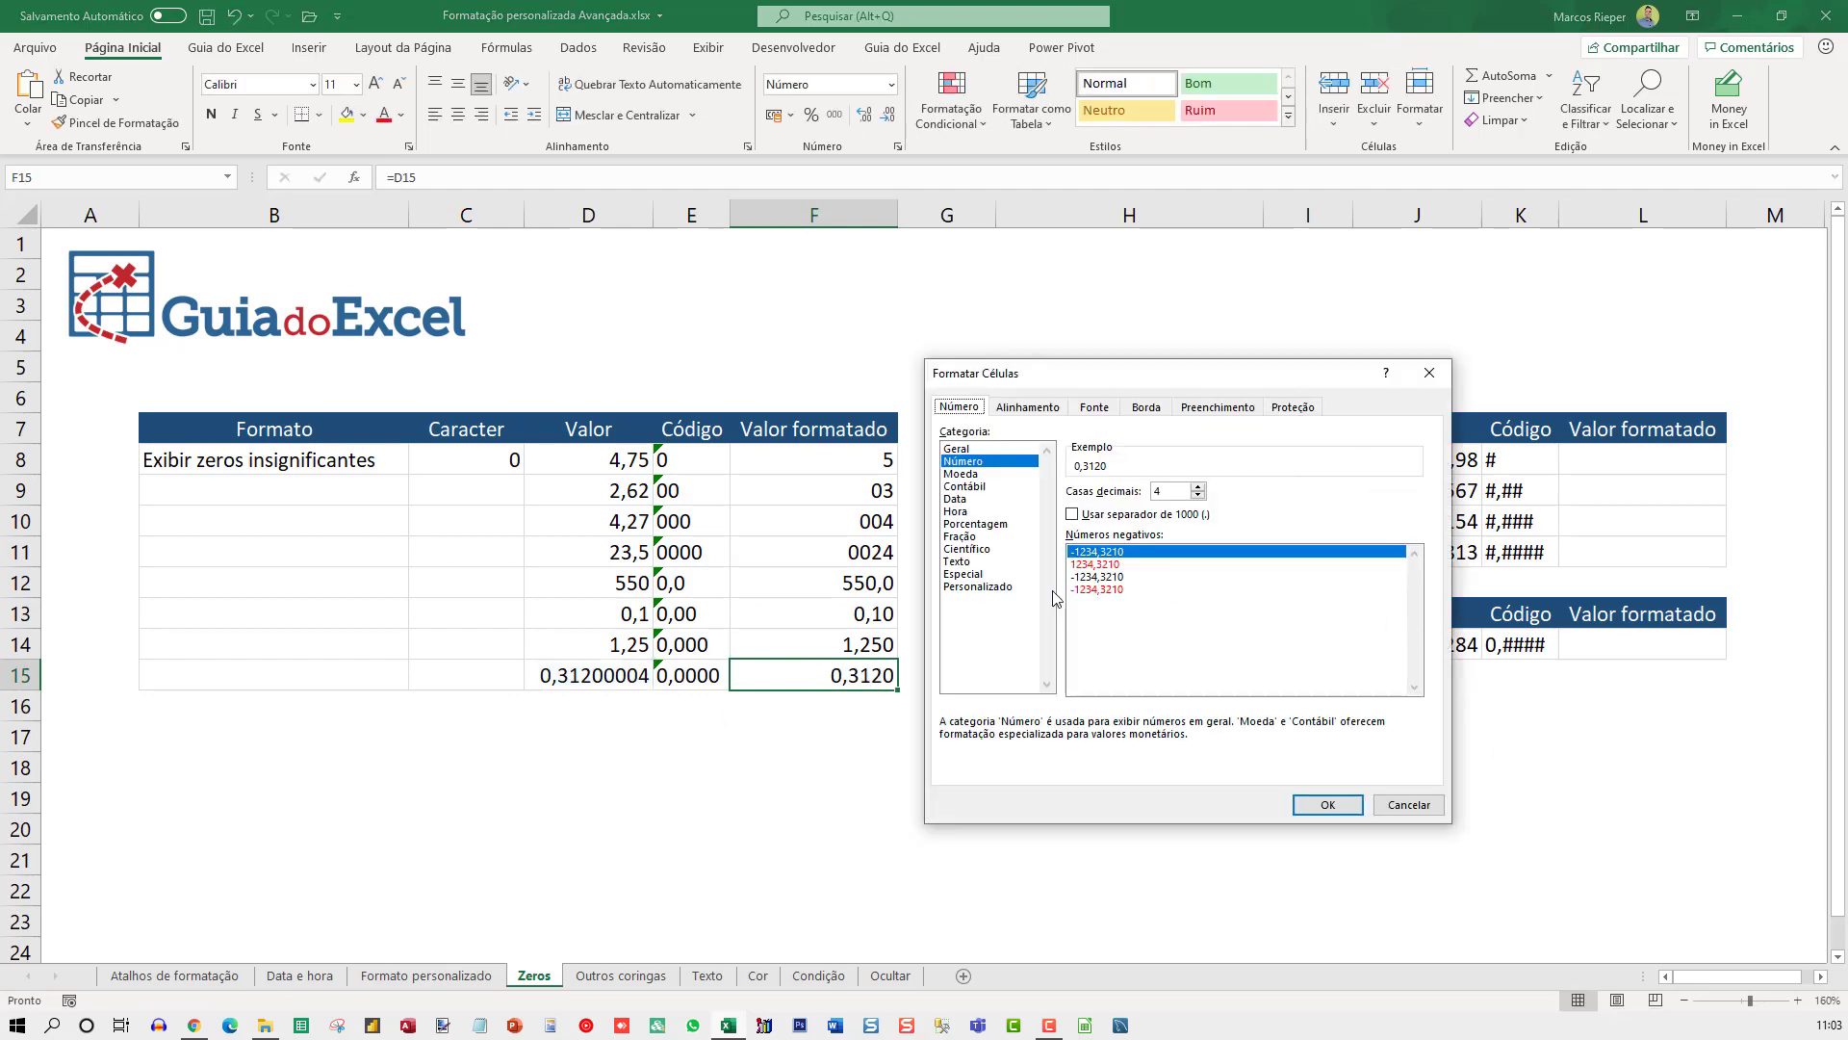
pyautogui.click(1032, 587)
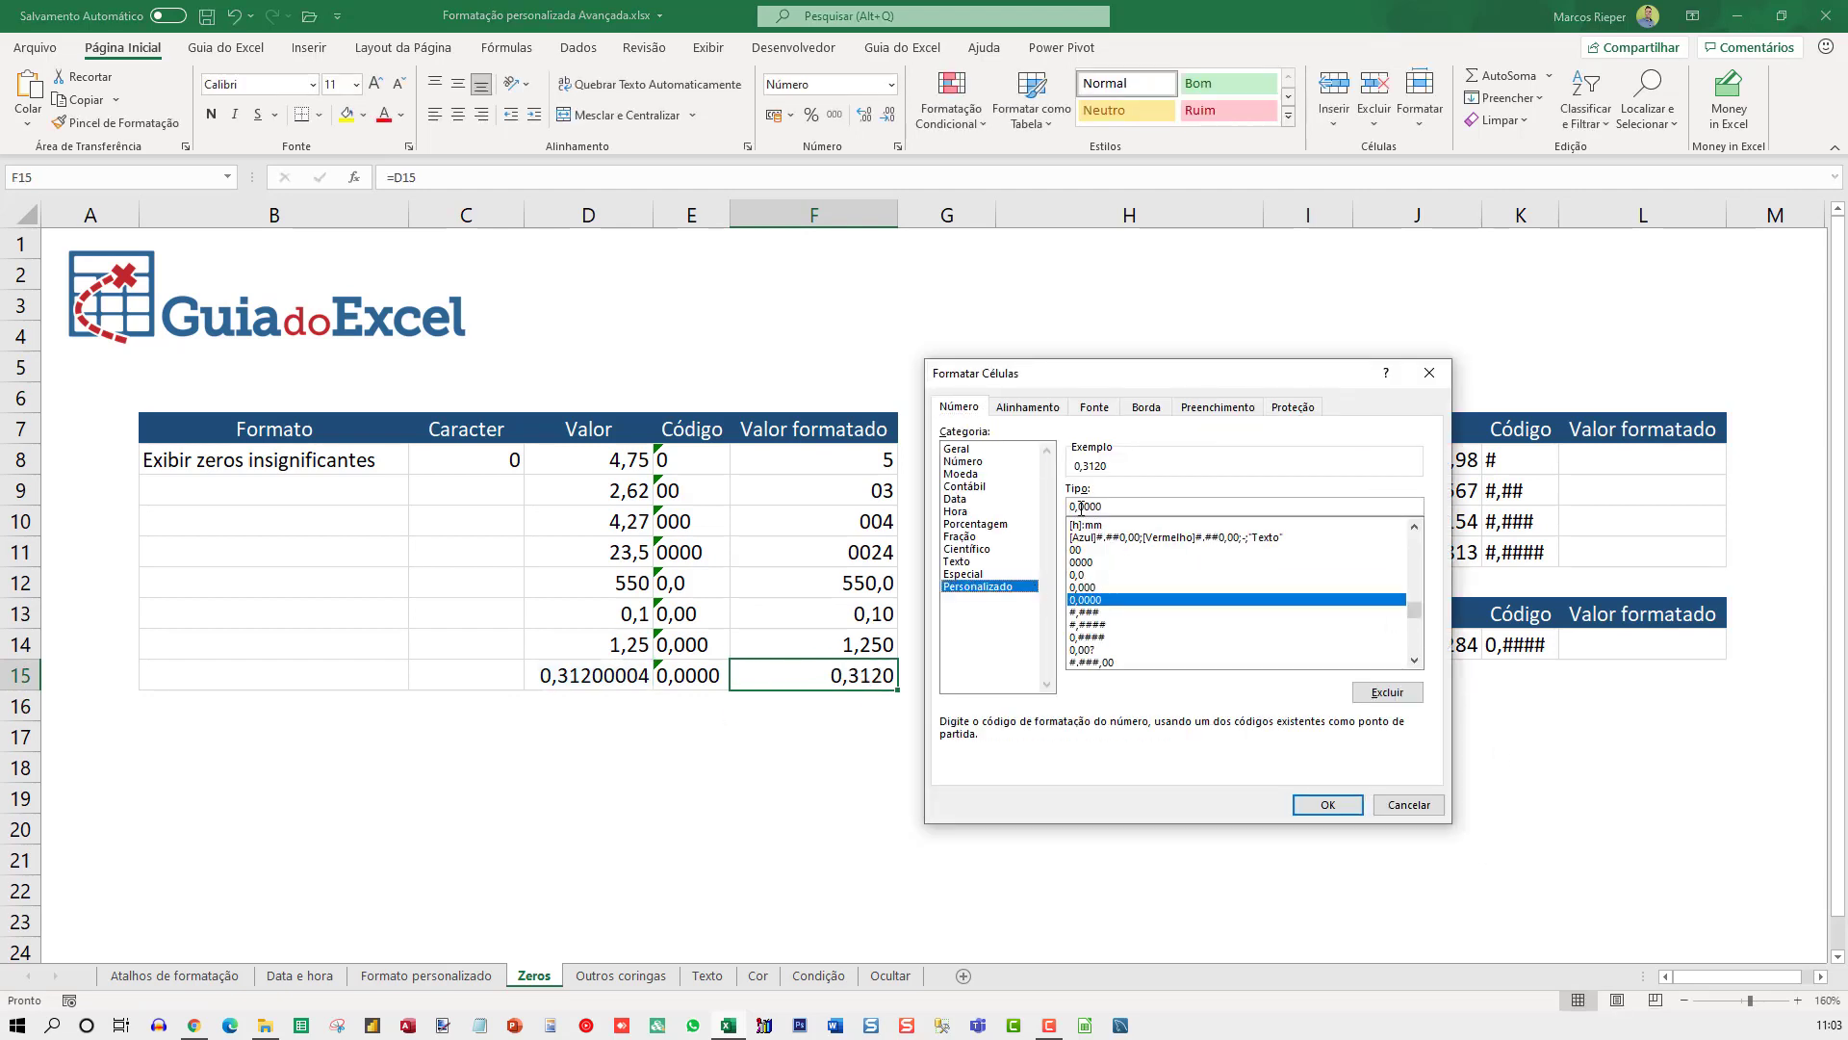
pyautogui.moveTo(1082, 507); pyautogui.dragTo(1131, 512)
pyautogui.press('Return')
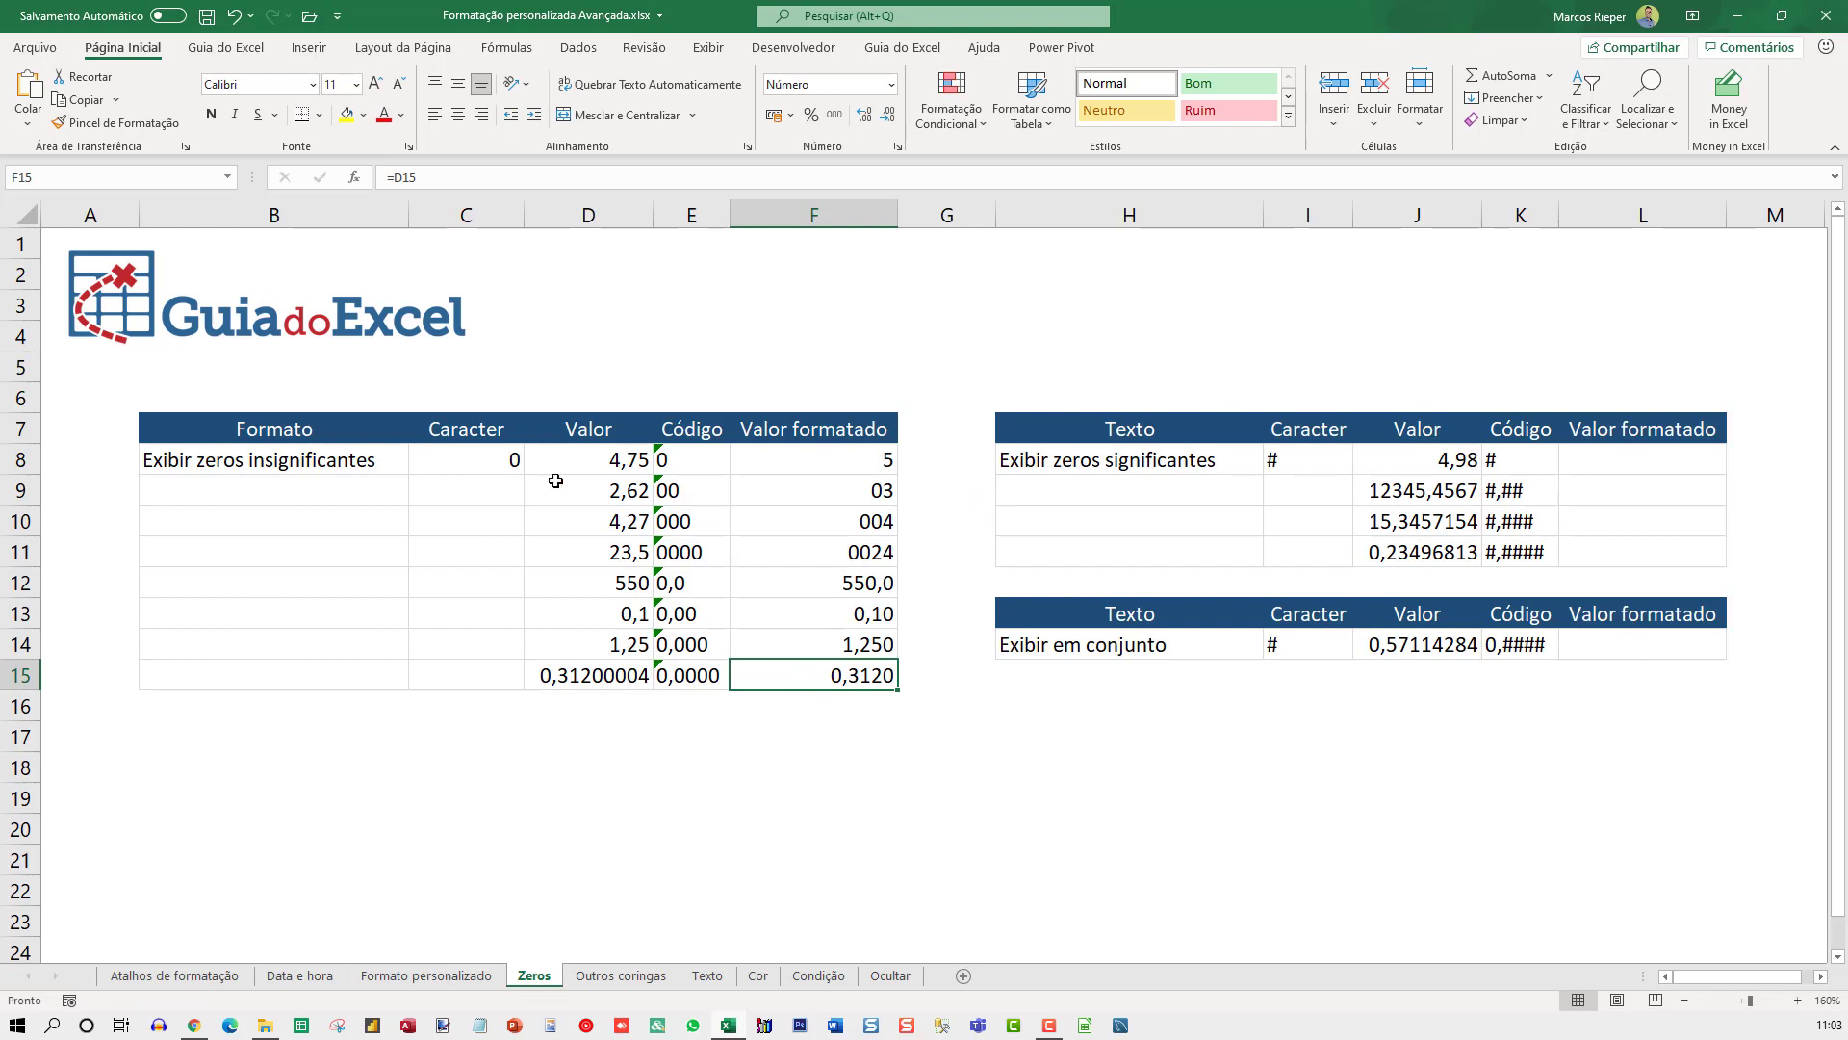
pyautogui.moveTo(471, 459); pyautogui.dragTo(815, 683)
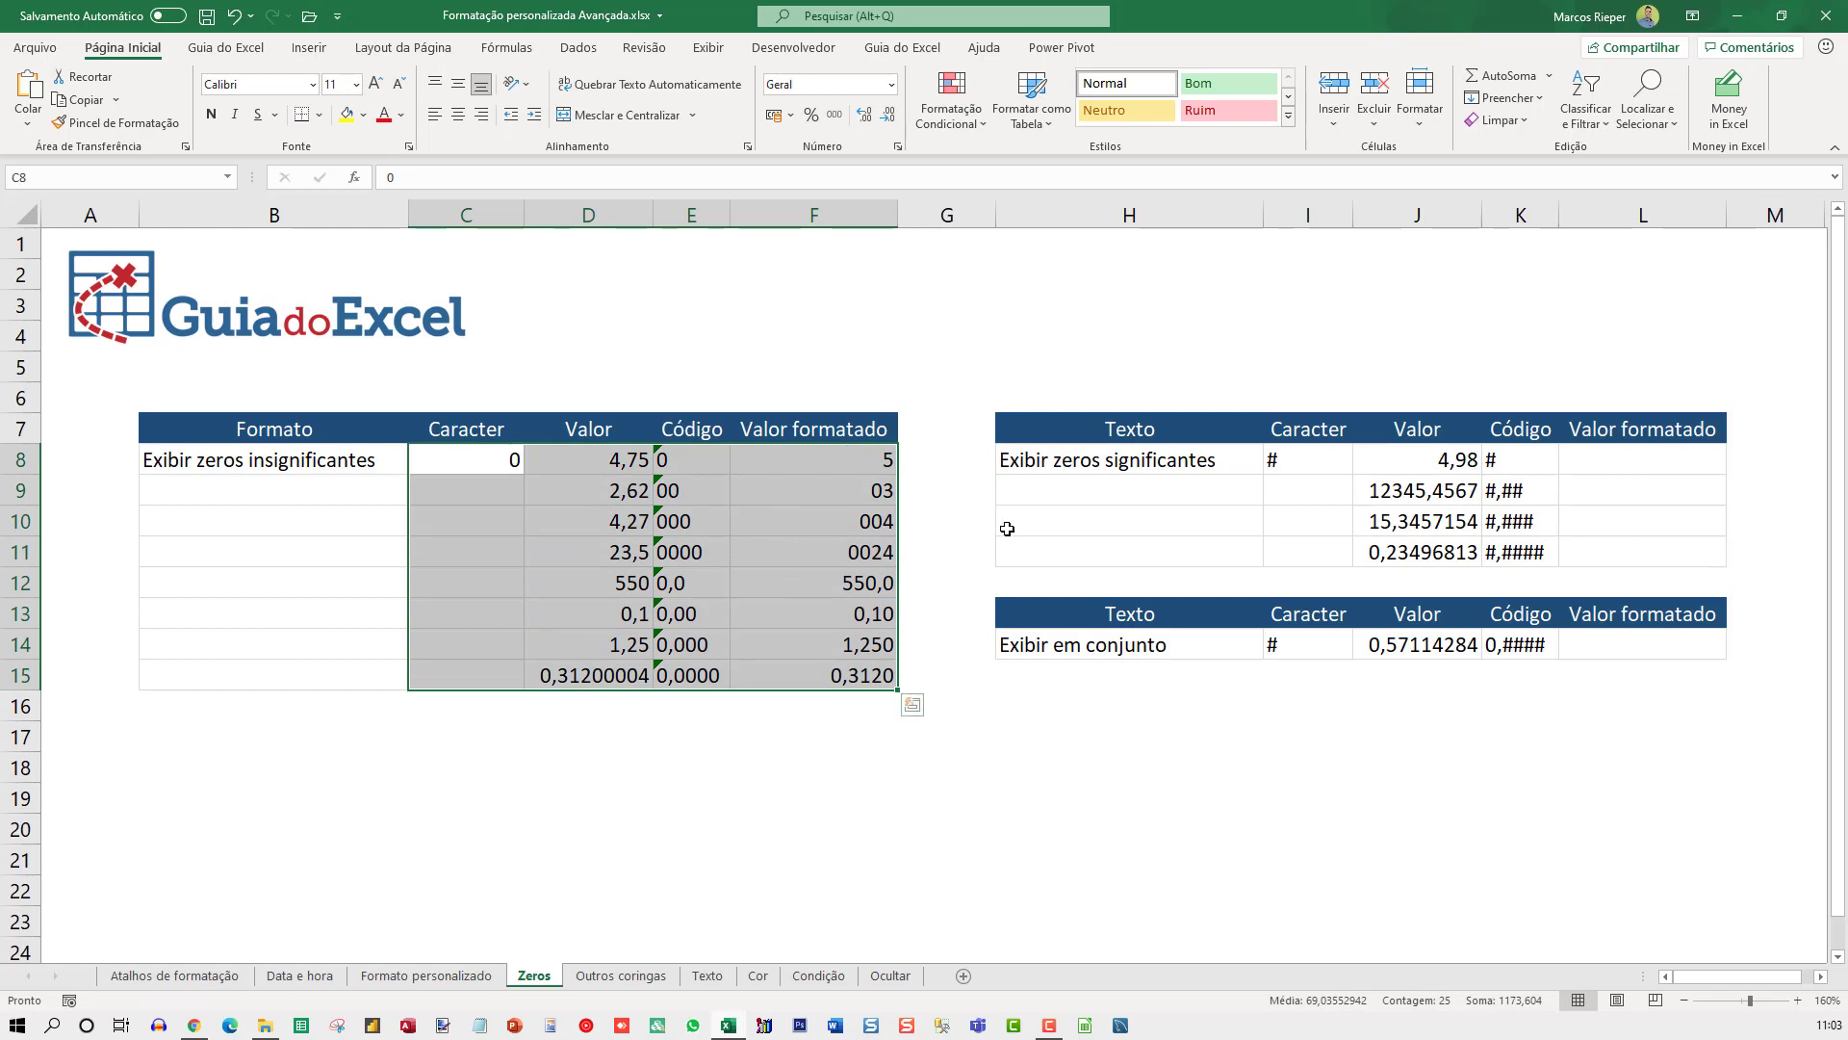
# Enter =TEXTO(J8;K8) in L8 and check its number format.
pyautogui.click(1642, 459)
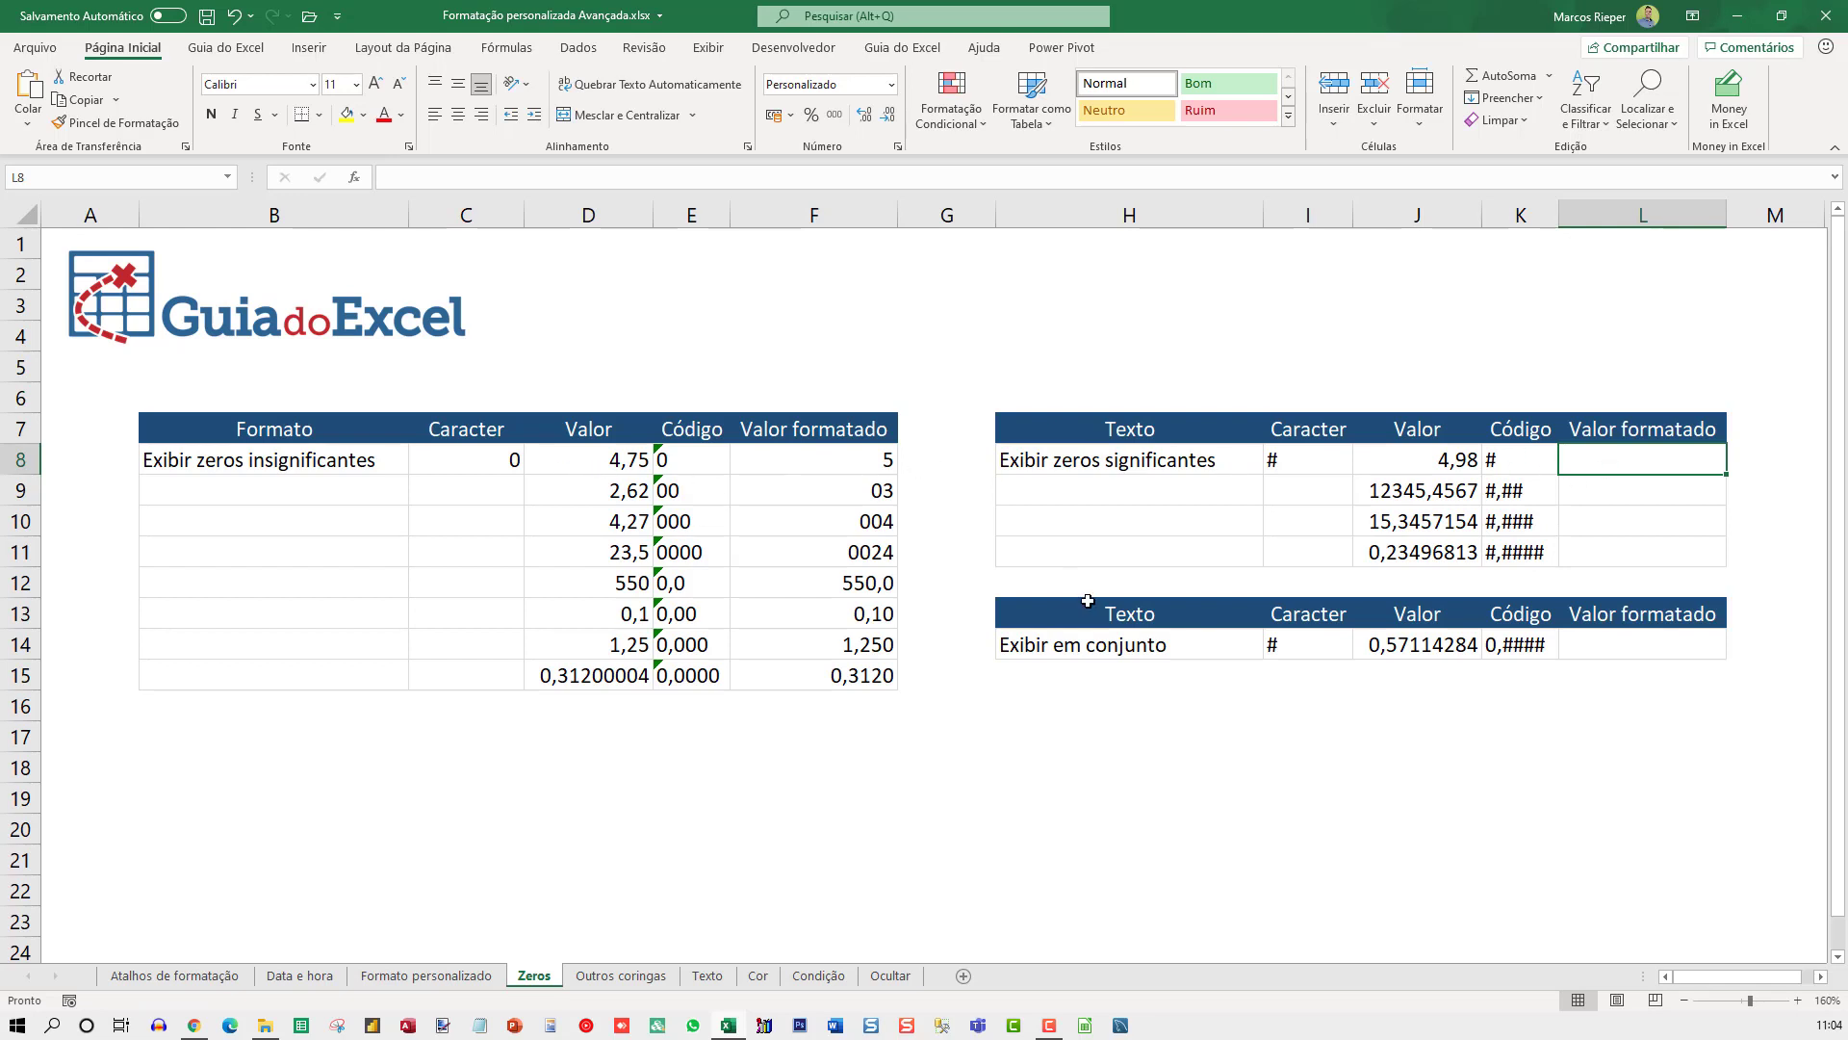
pyautogui.write('=TEXTO(J8;K8)')
pyautogui.hotkey('ctrl', 'Return')
pyautogui.hotkey('ctrl', '1')
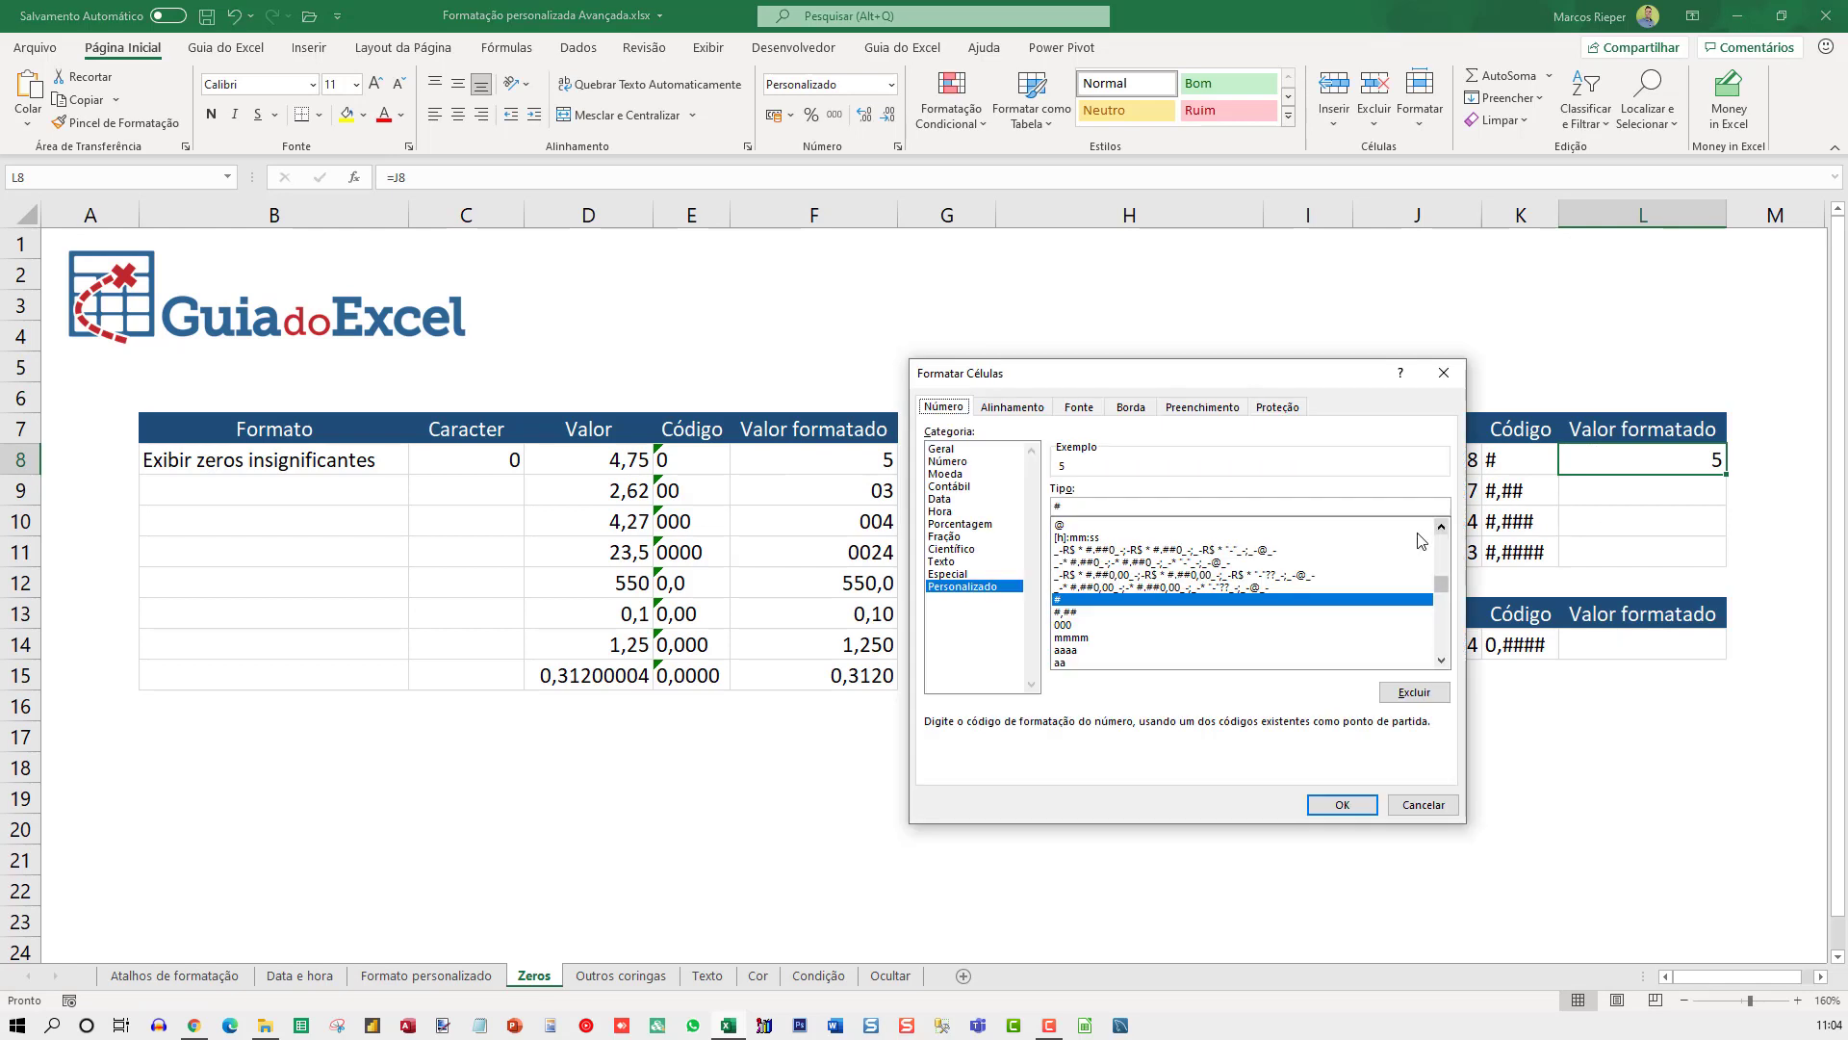
pyautogui.press('Escape')
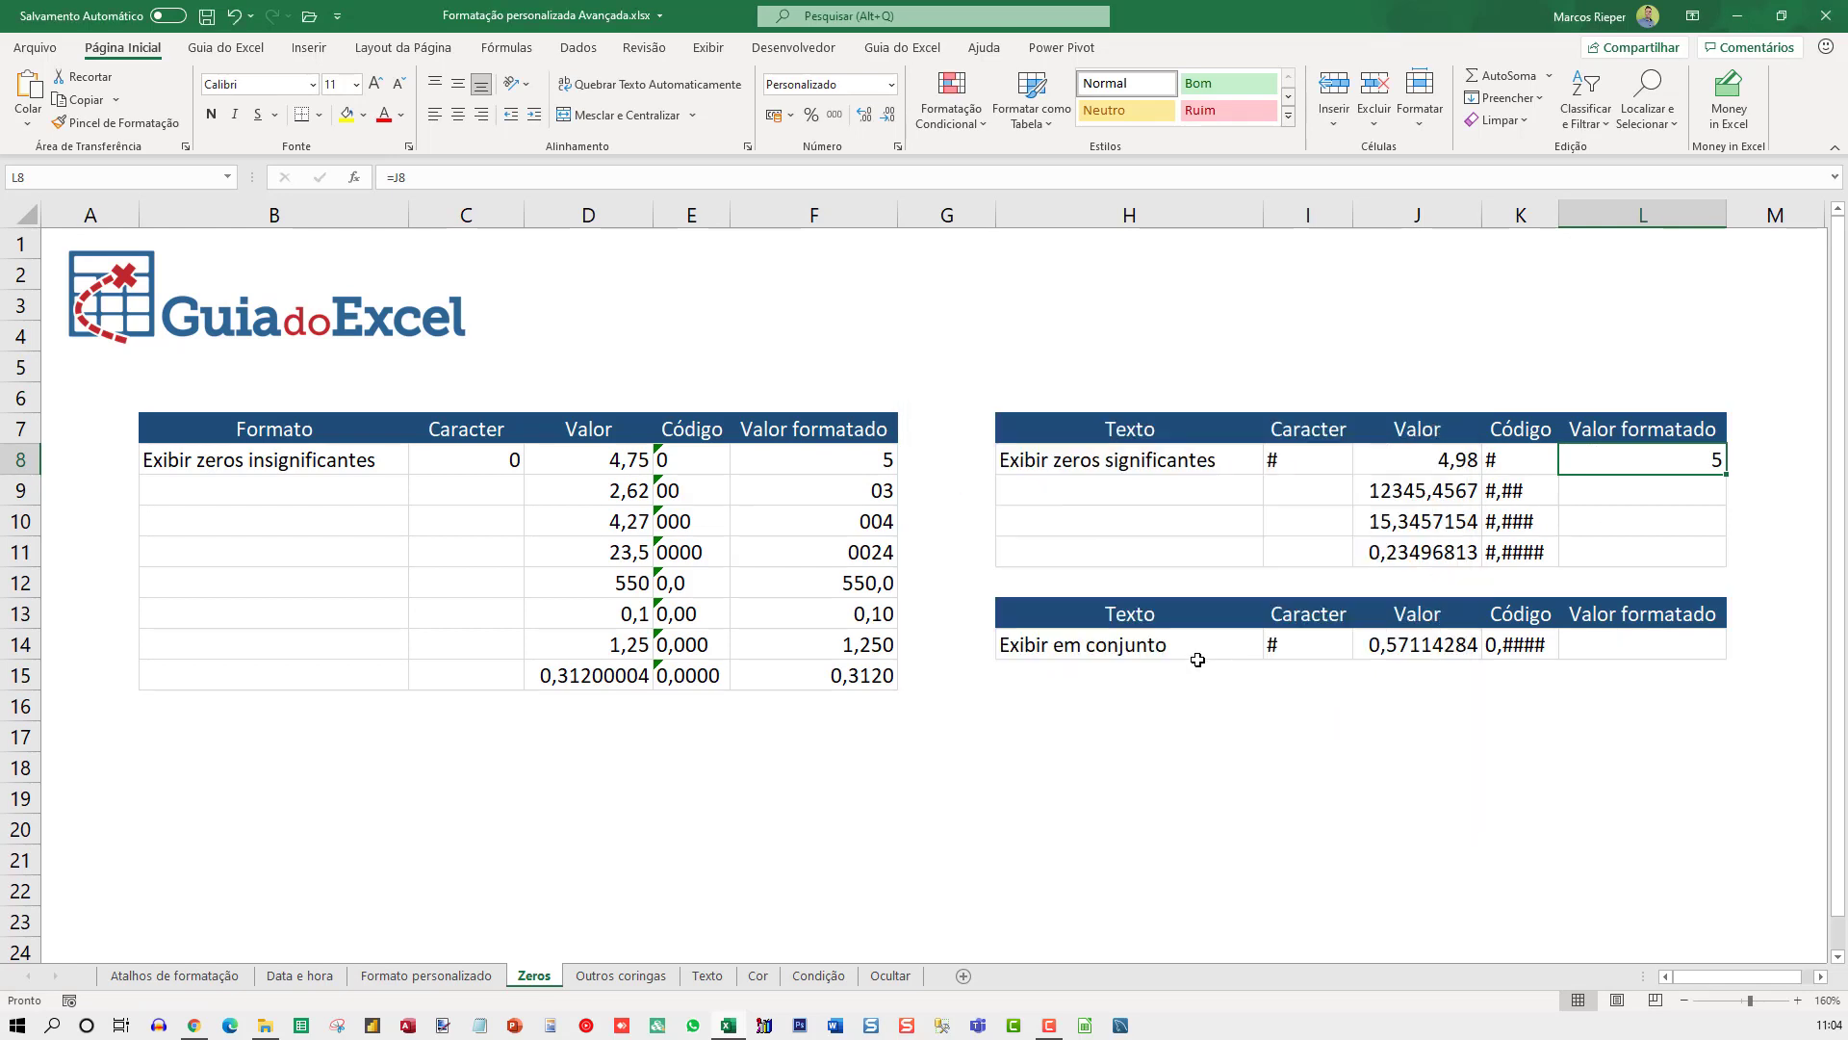
# Enter =TEXTO(J9;K9) in L9.
pyautogui.press('Down')
pyautogui.write('=texto(')
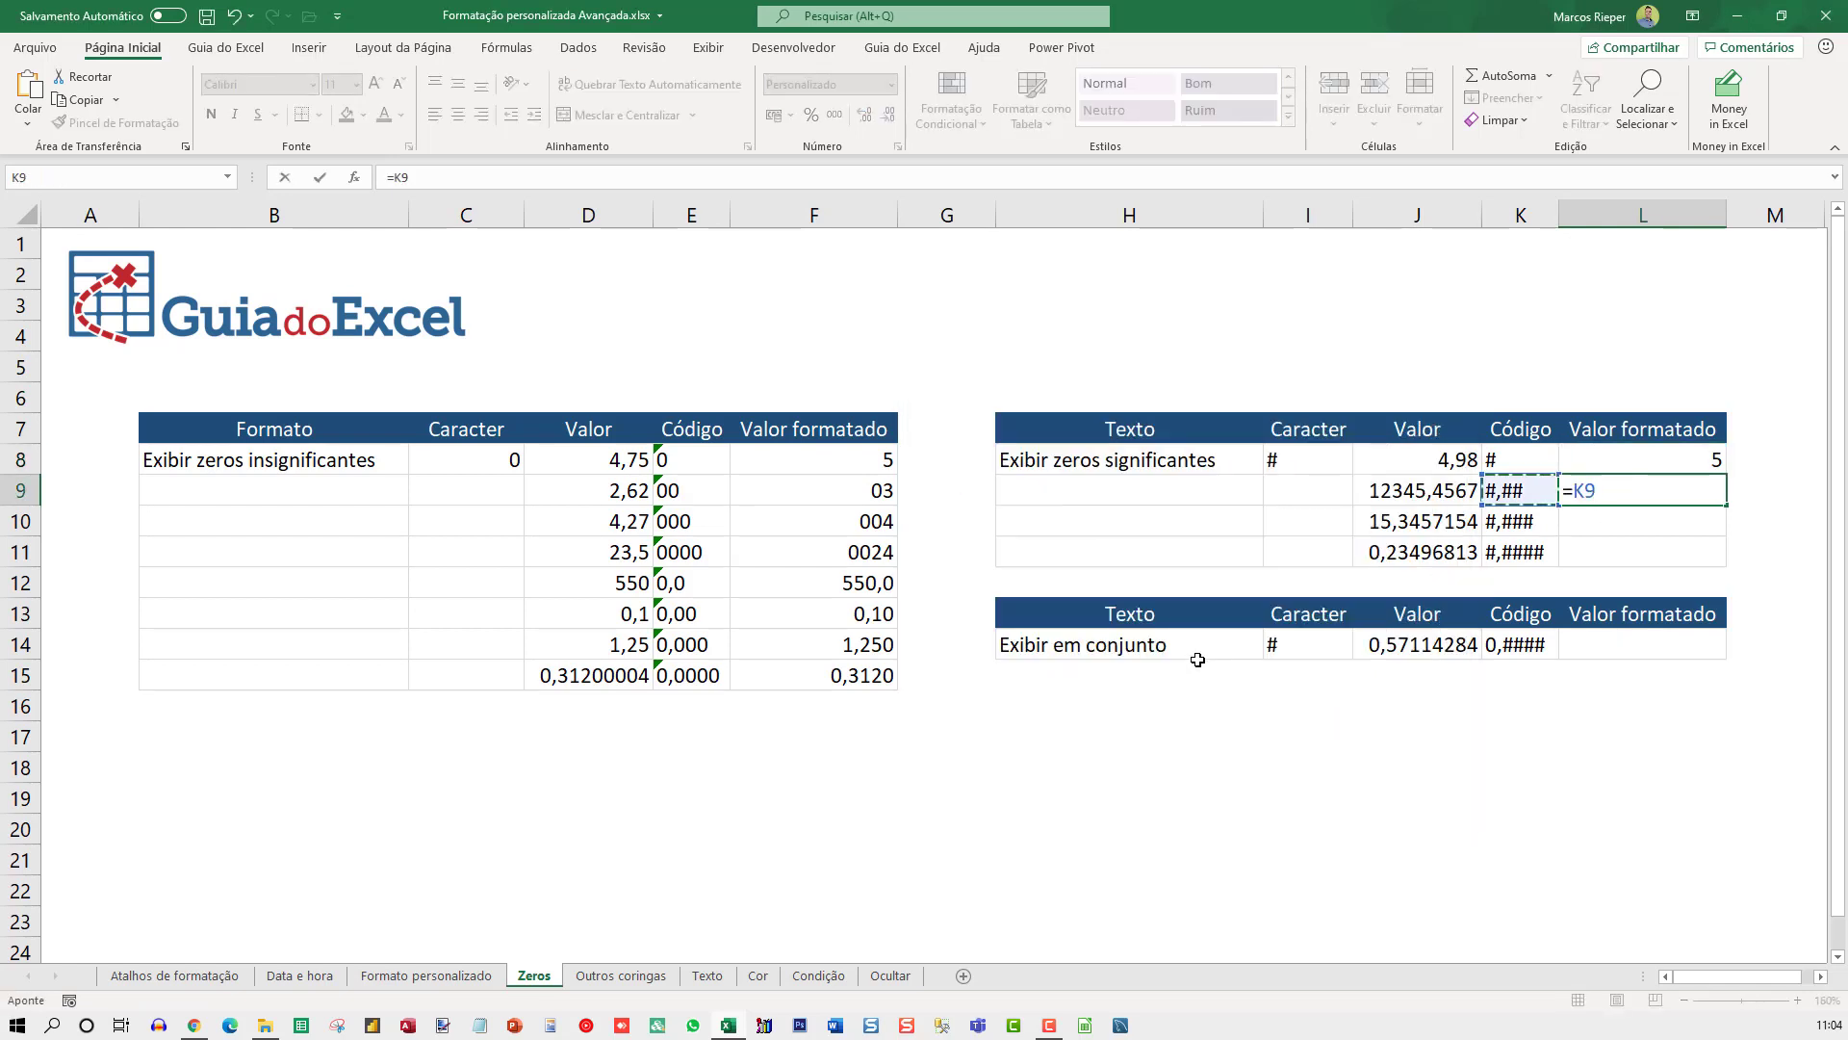
pyautogui.press('Left')
pyautogui.press('Left')
pyautogui.write(';K9)')
pyautogui.press('Return')
pyautogui.press('Up')
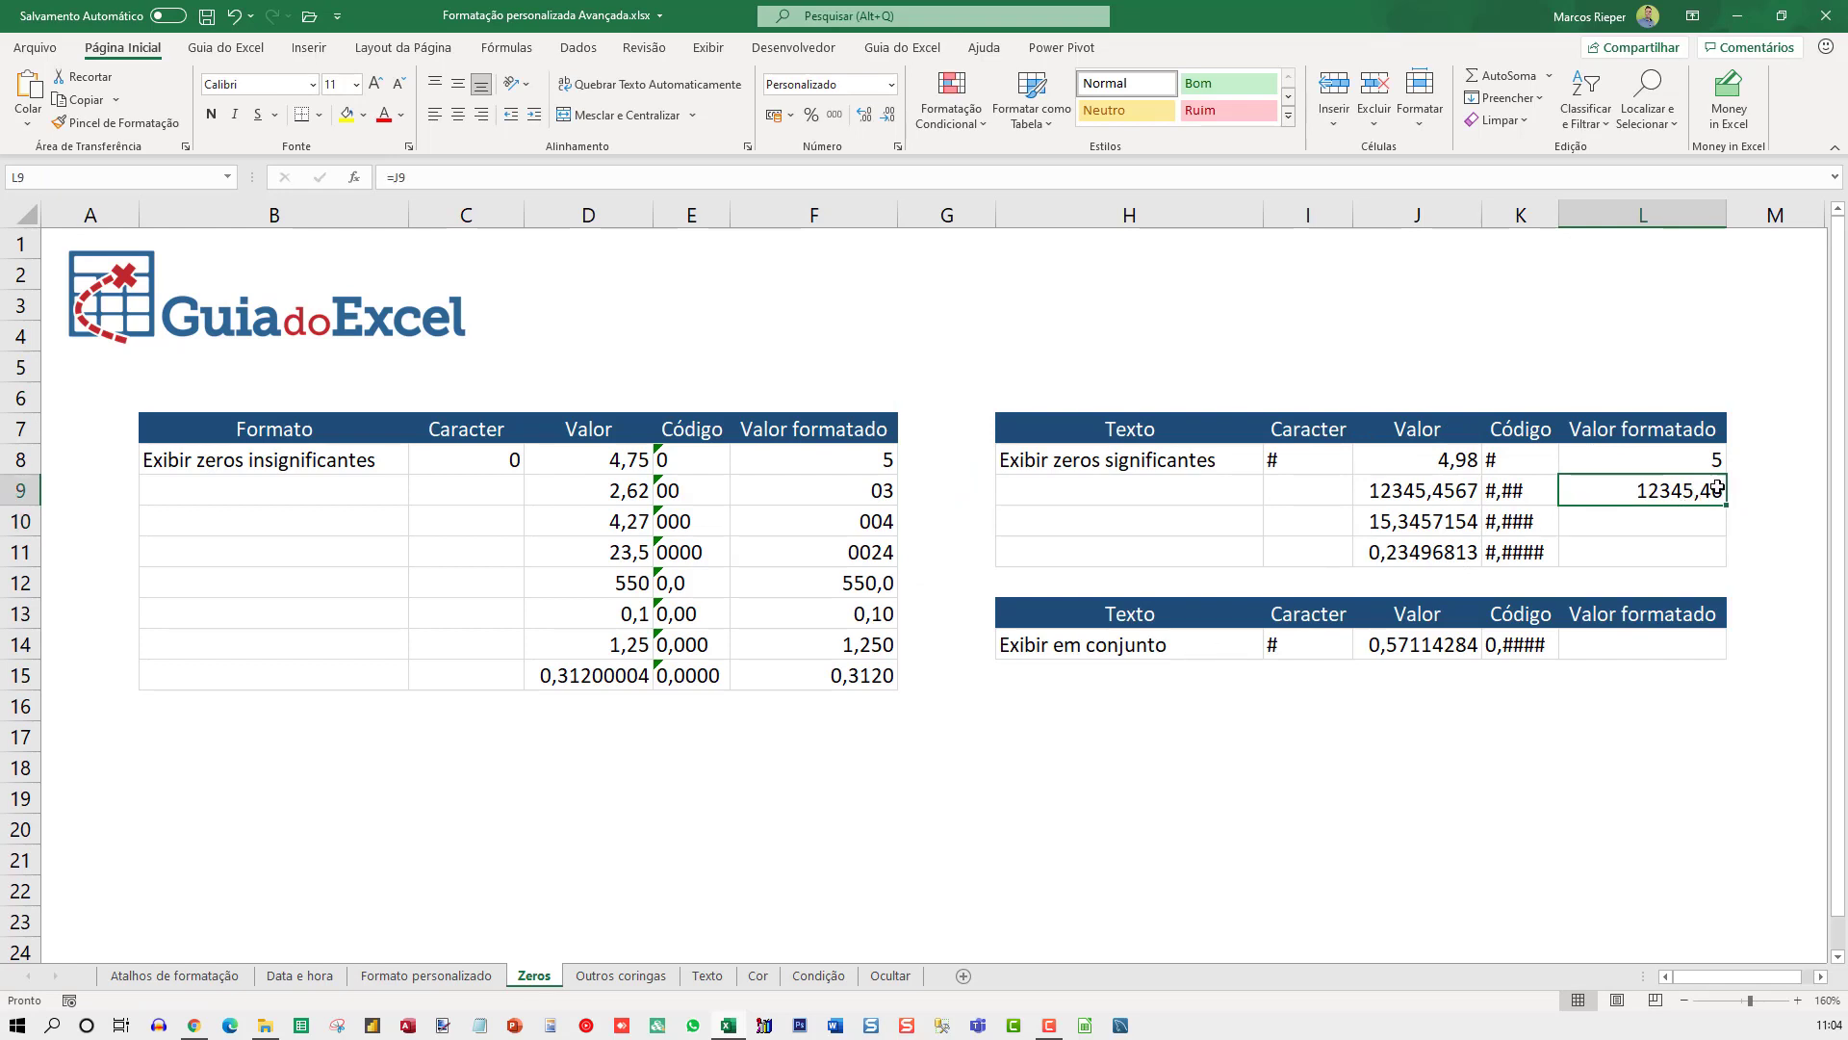
# Change J9 to 0,1 and confirm L9 shows ,1.
pyautogui.click(1408, 491)
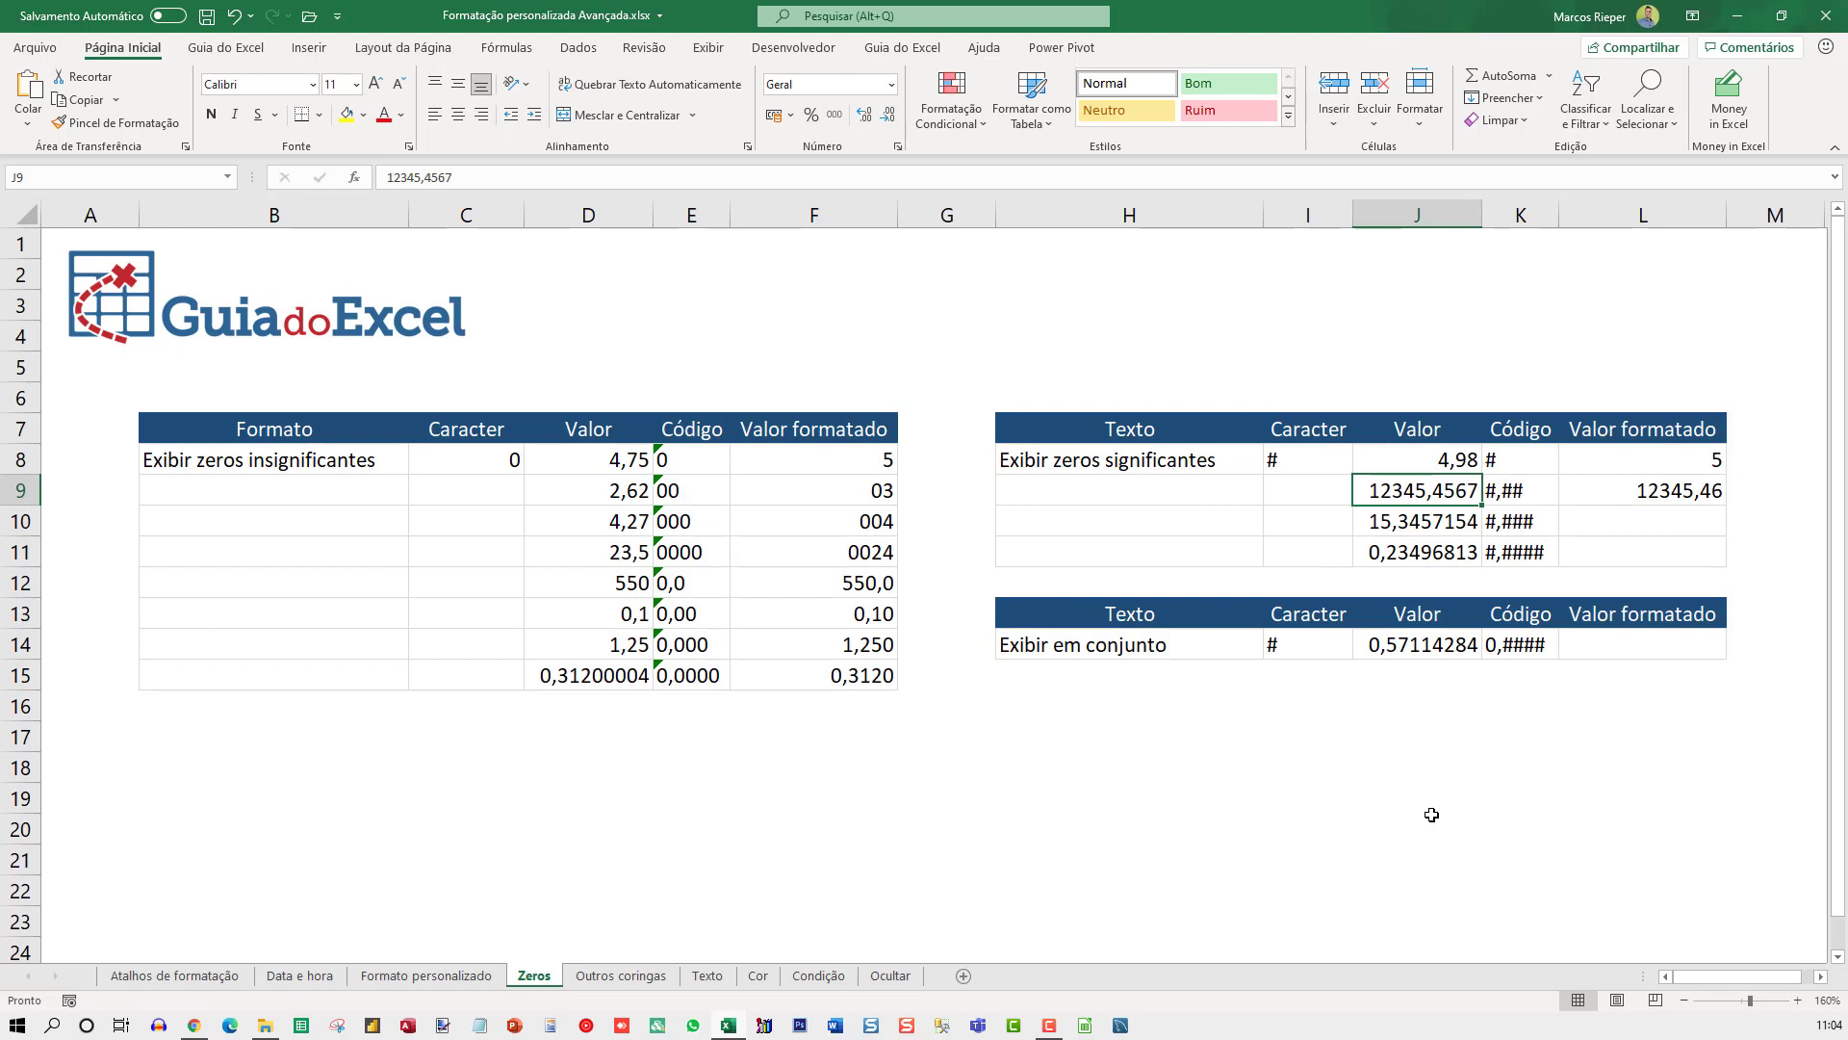
pyautogui.write('0,1')
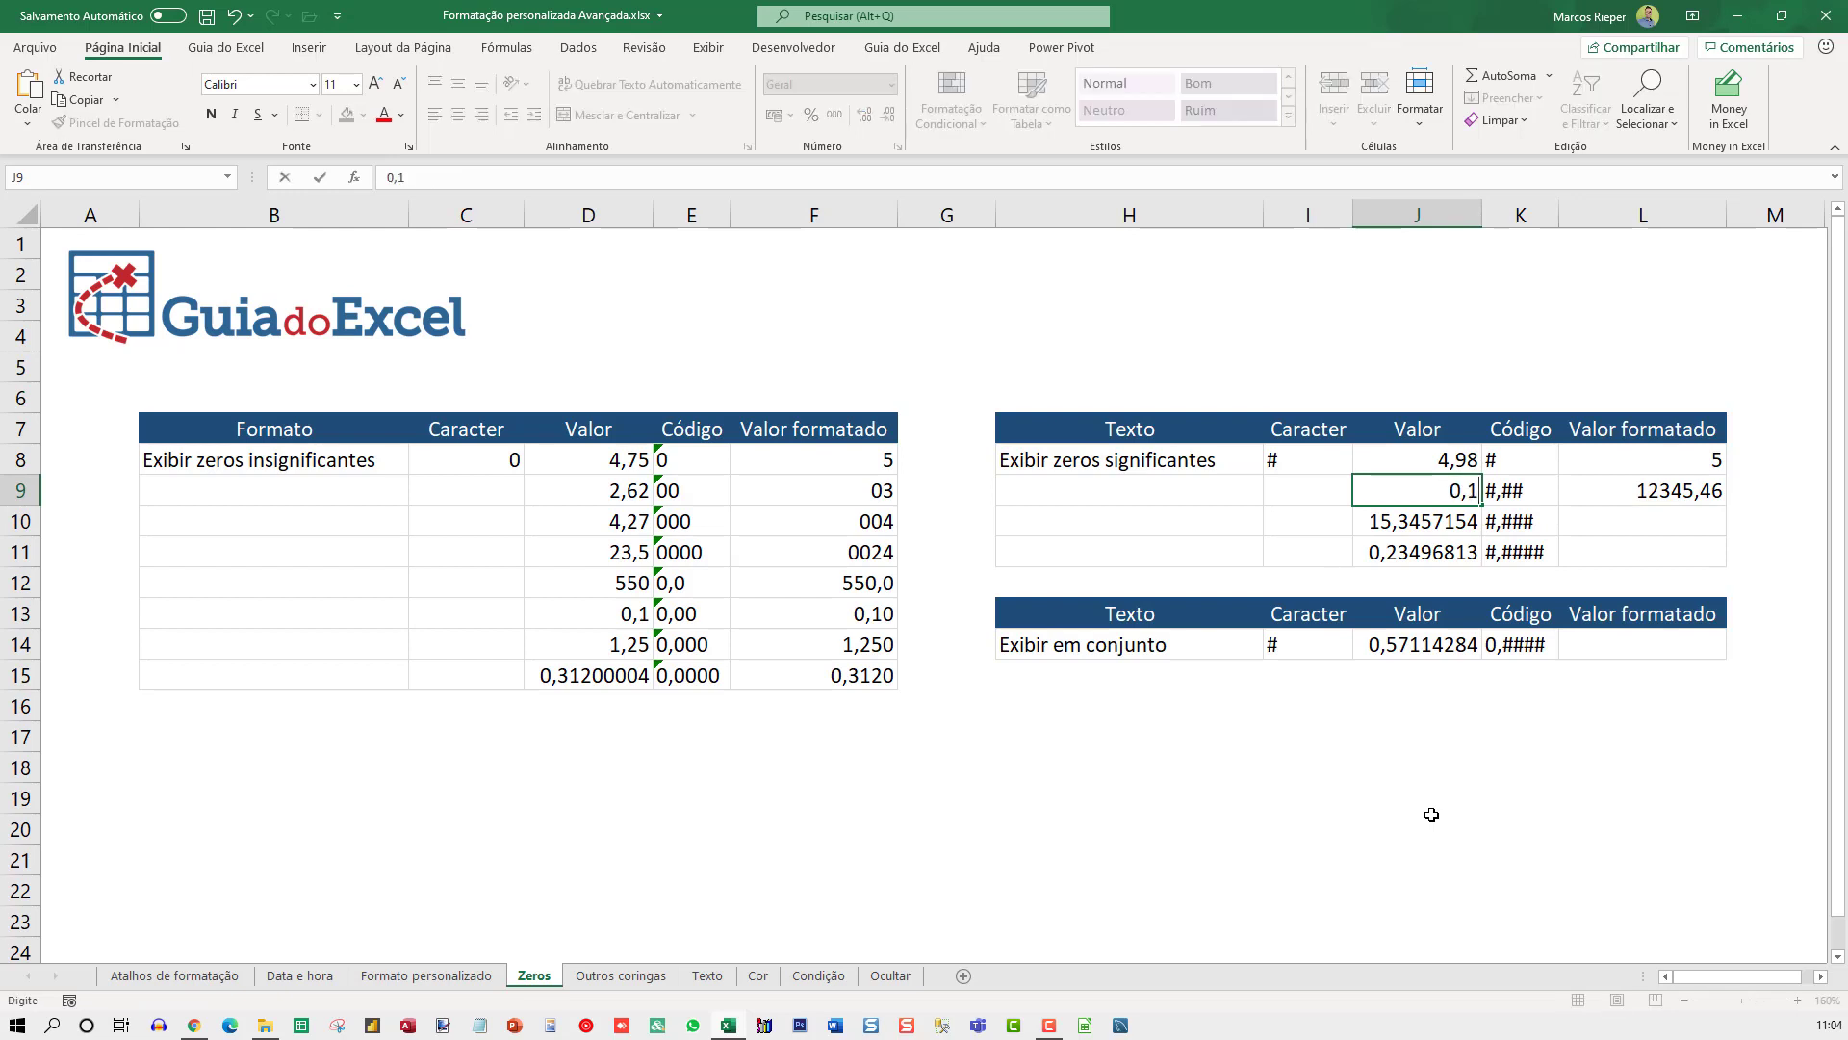
pyautogui.write('5')
pyautogui.press('BackSpace')
pyautogui.press('Return')
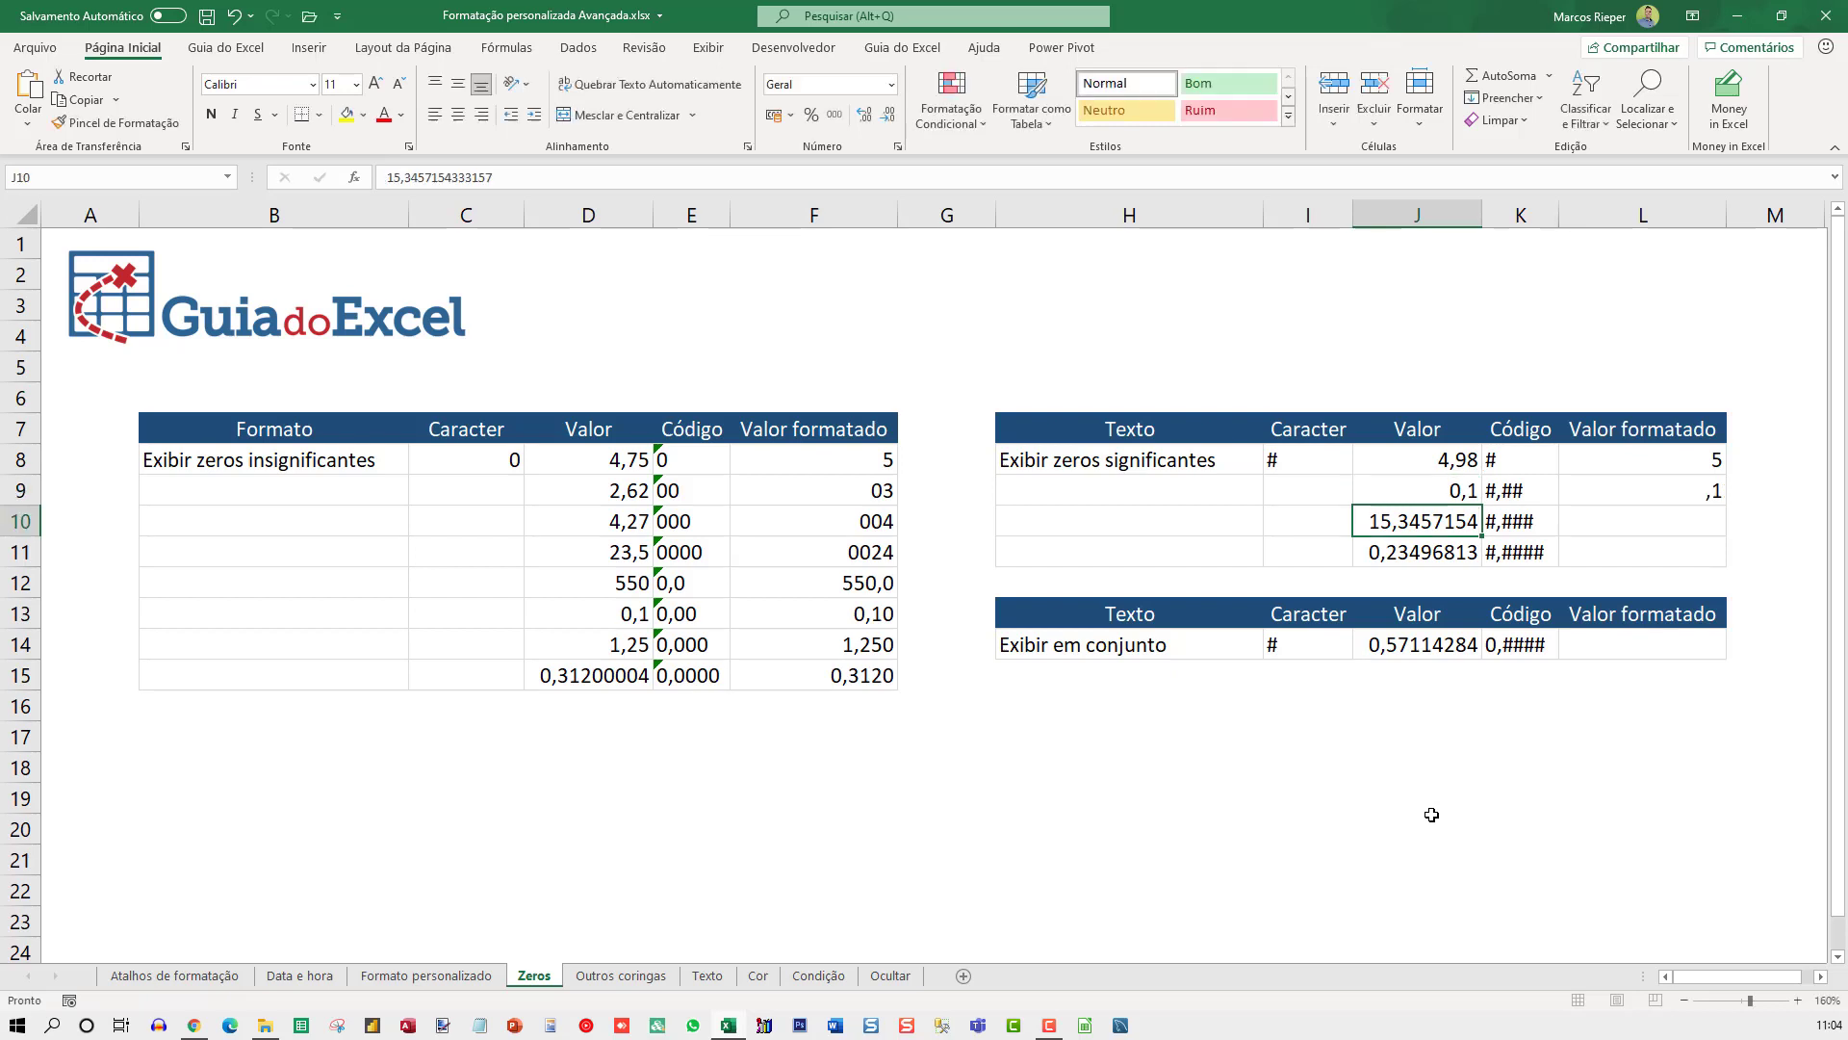
pyautogui.press('Up')
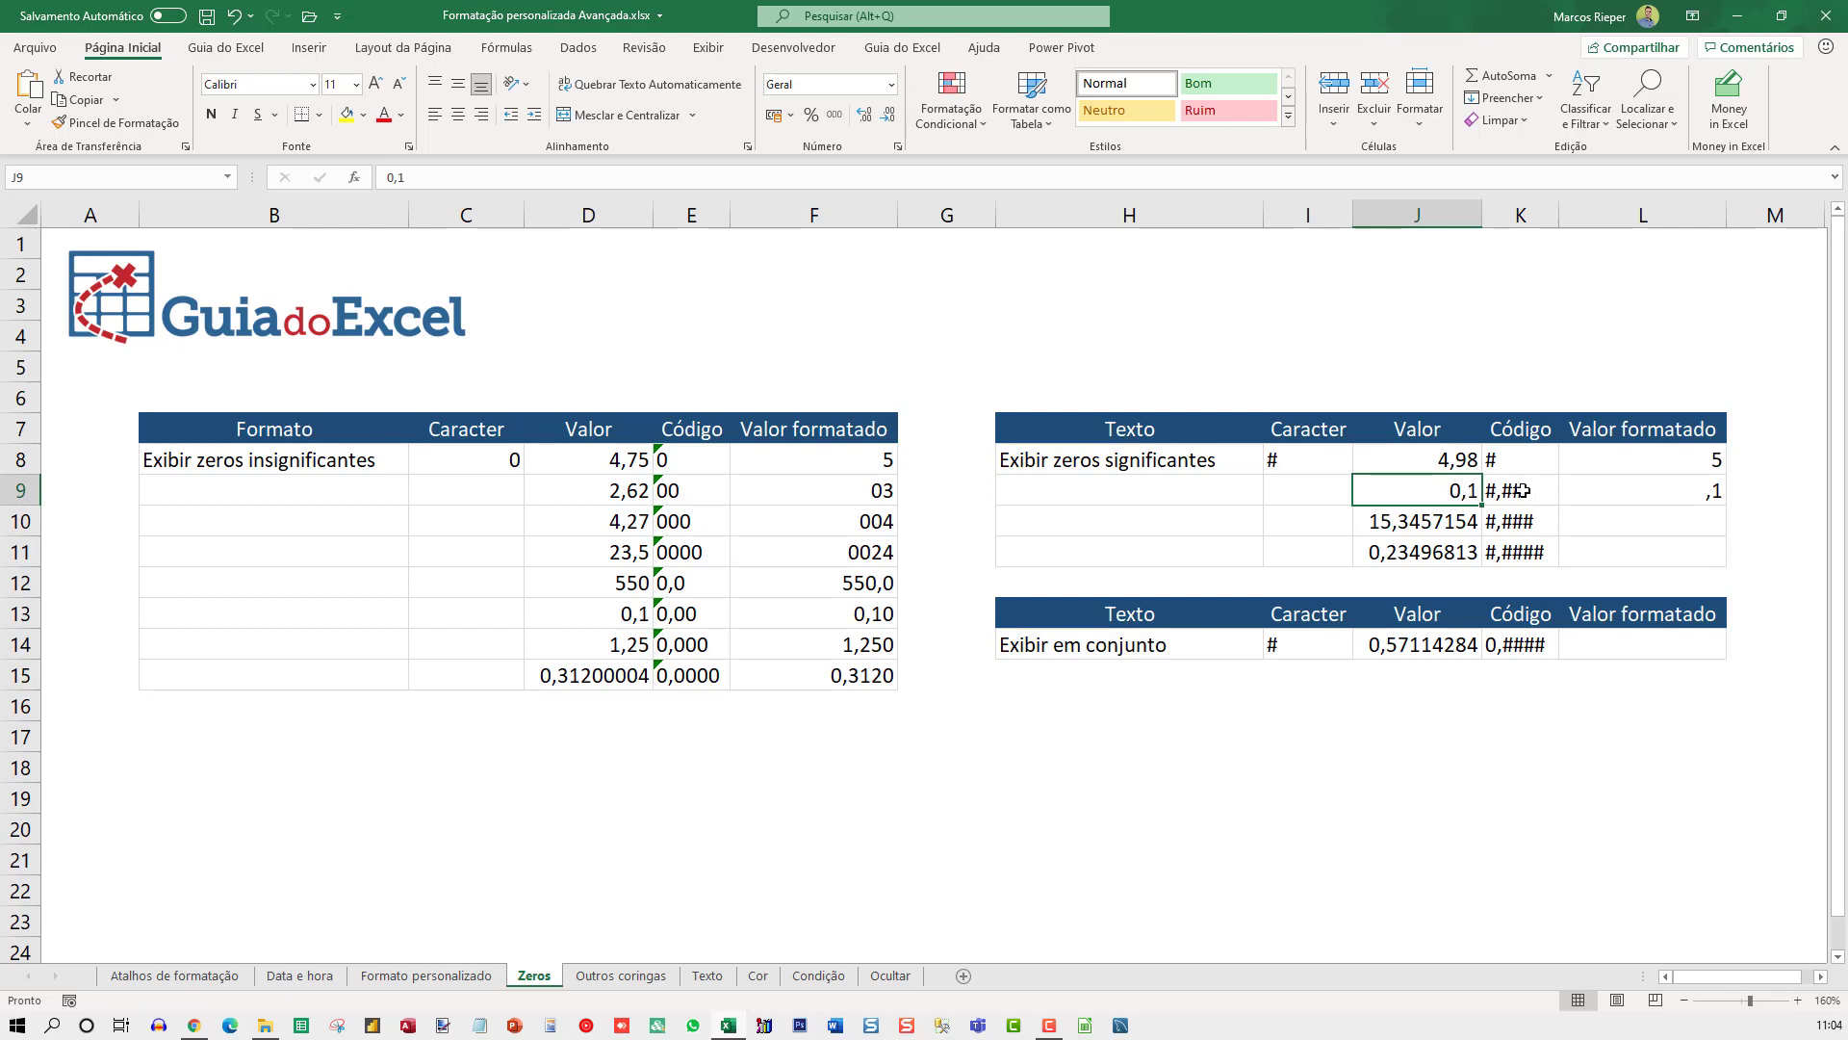
pyautogui.click(1689, 493)
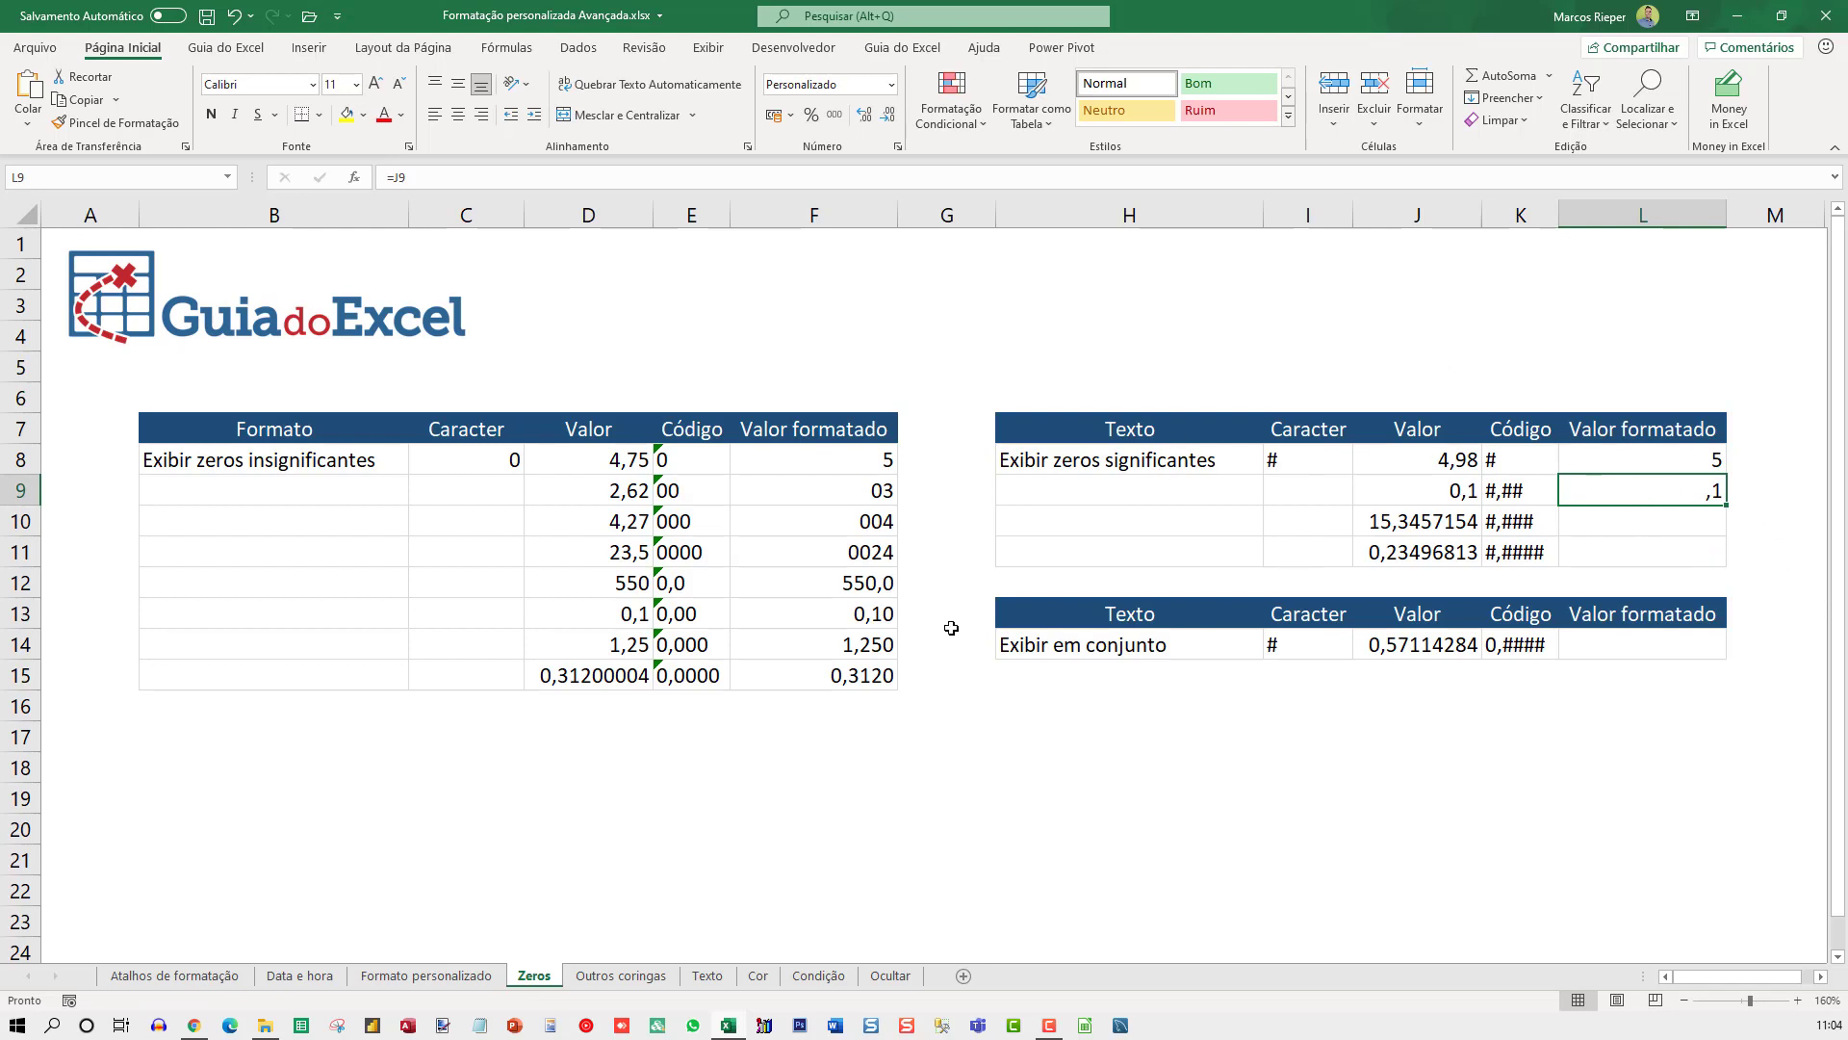
# Enter =J10 in L10.
pyautogui.click(1610, 521)
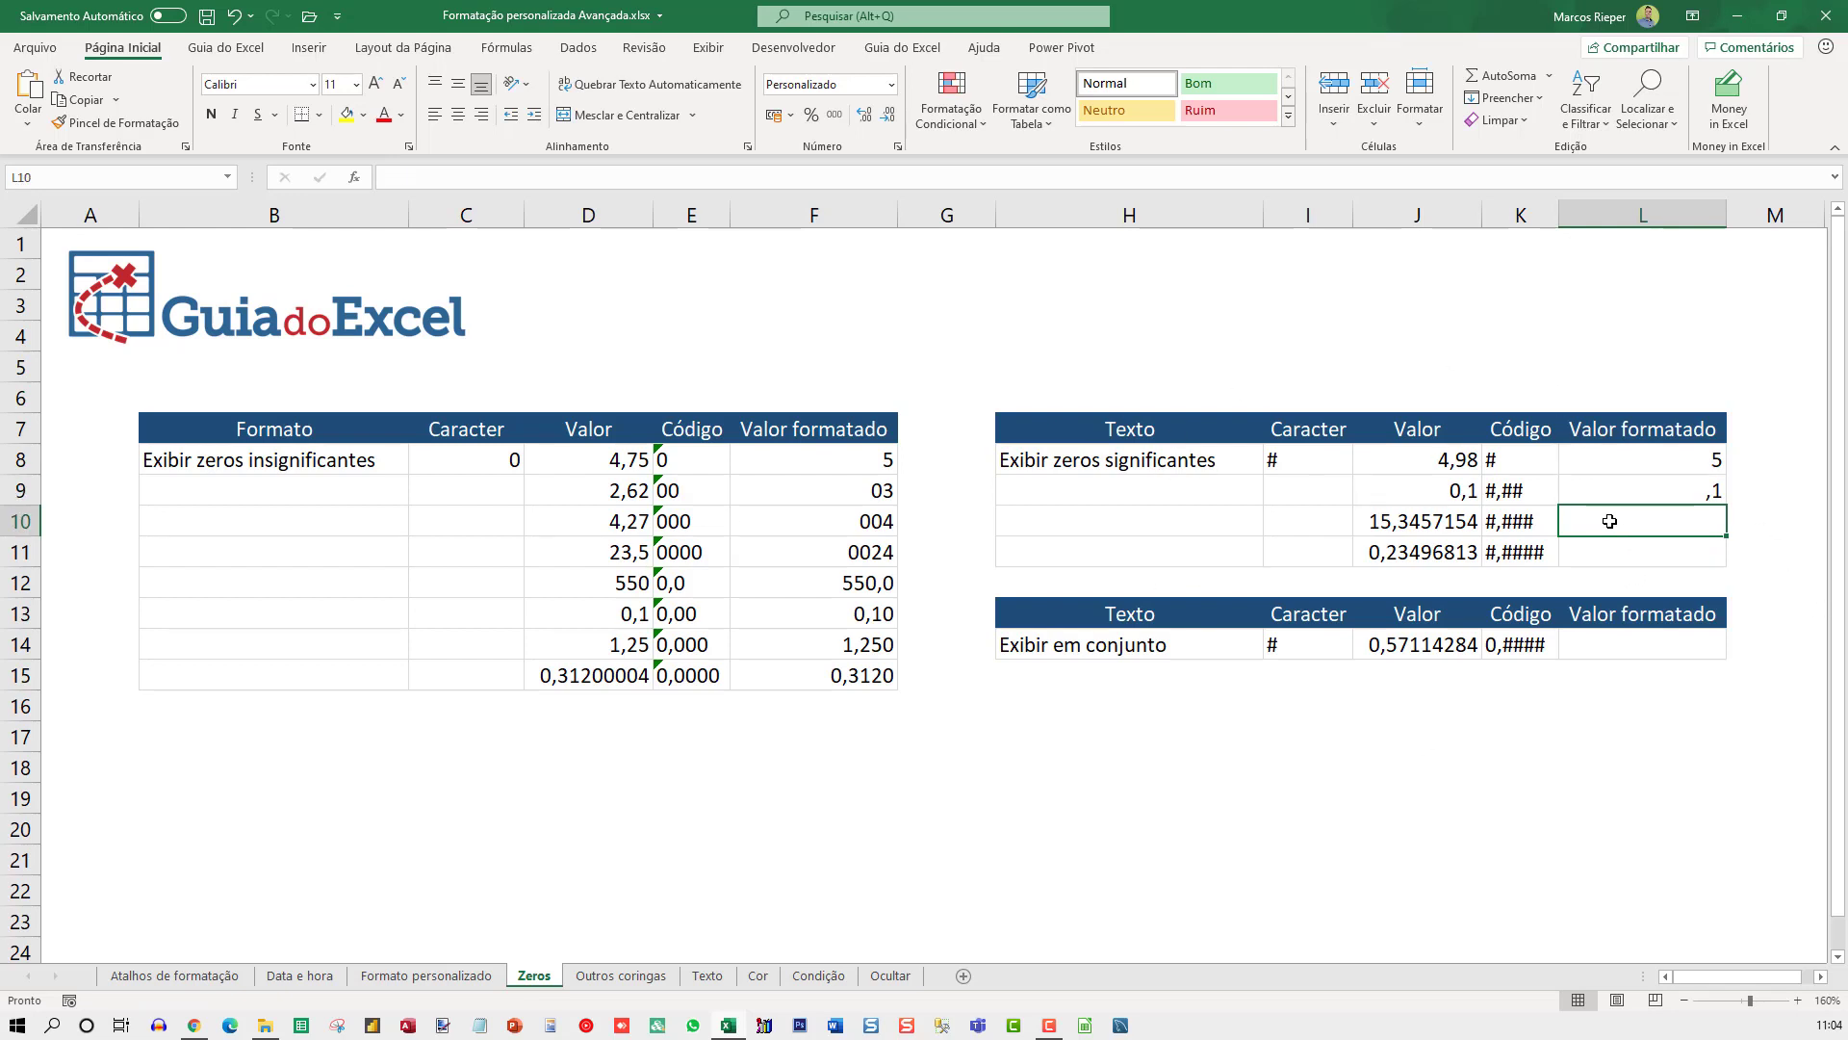
pyautogui.write('=J10')
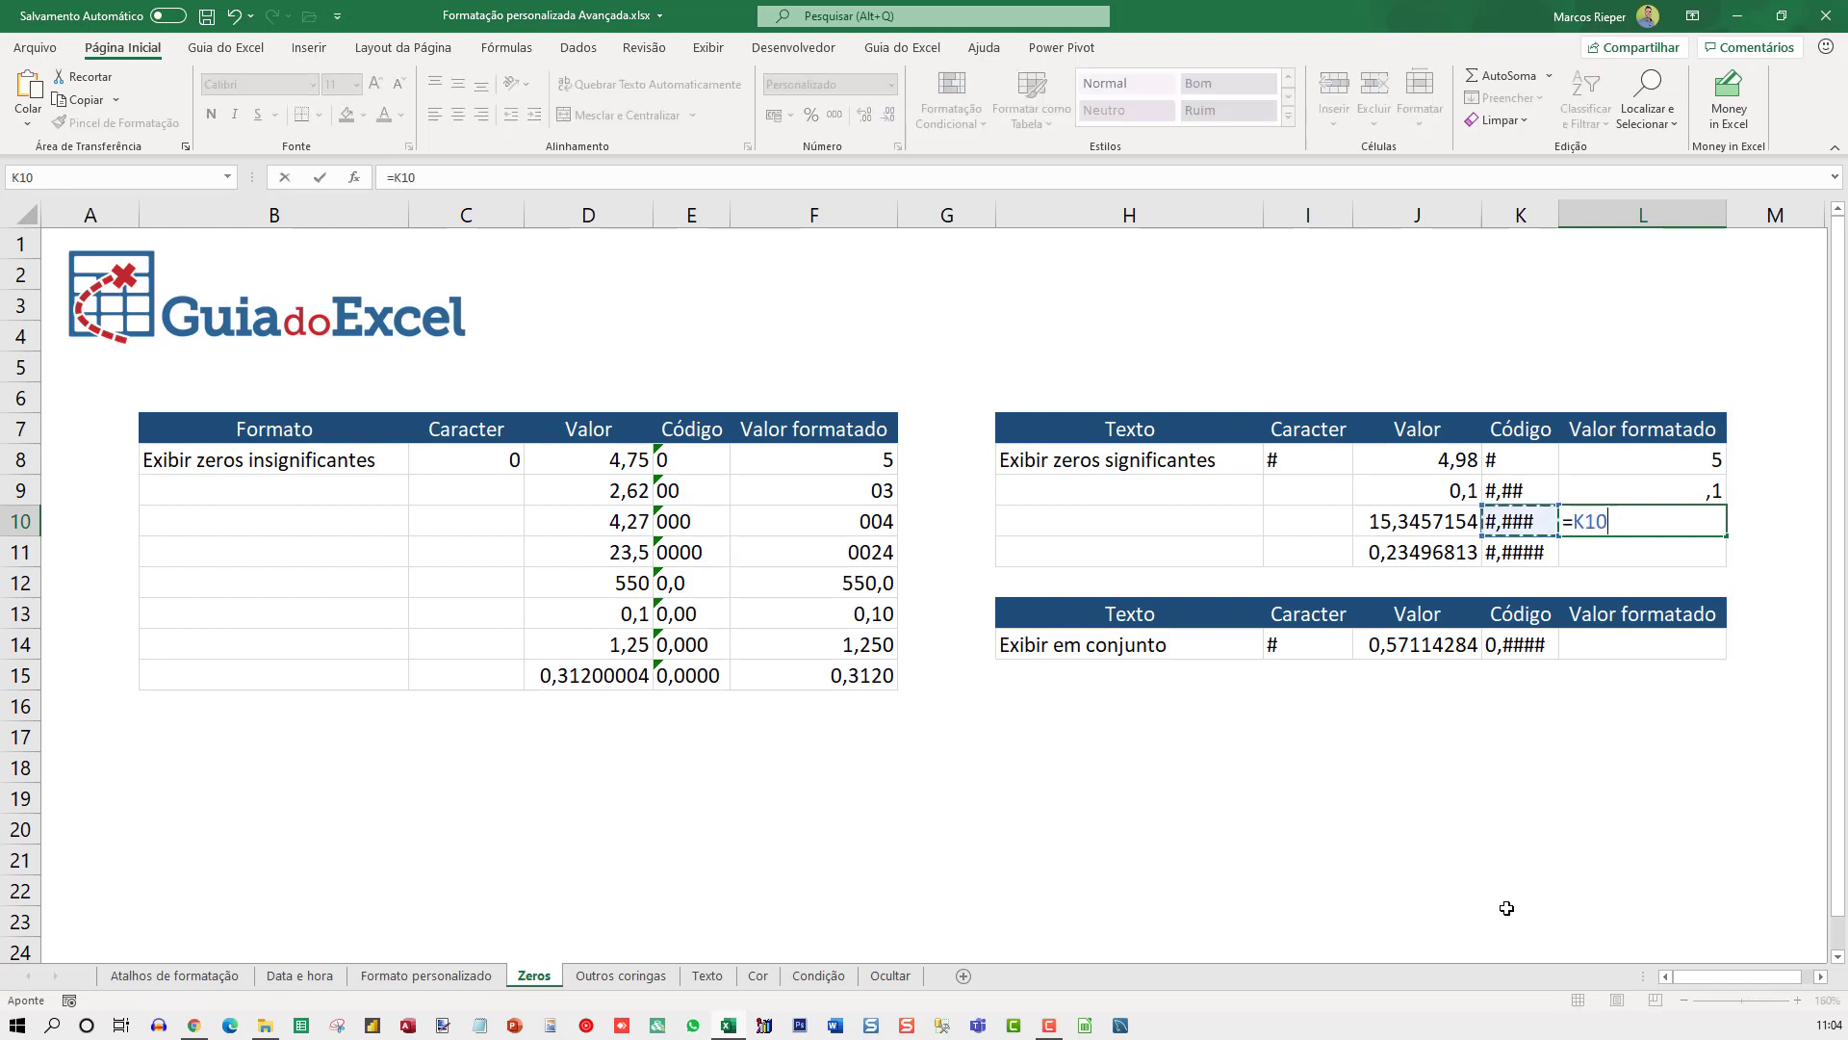
pyautogui.hotkey('ctrl', 'Return')
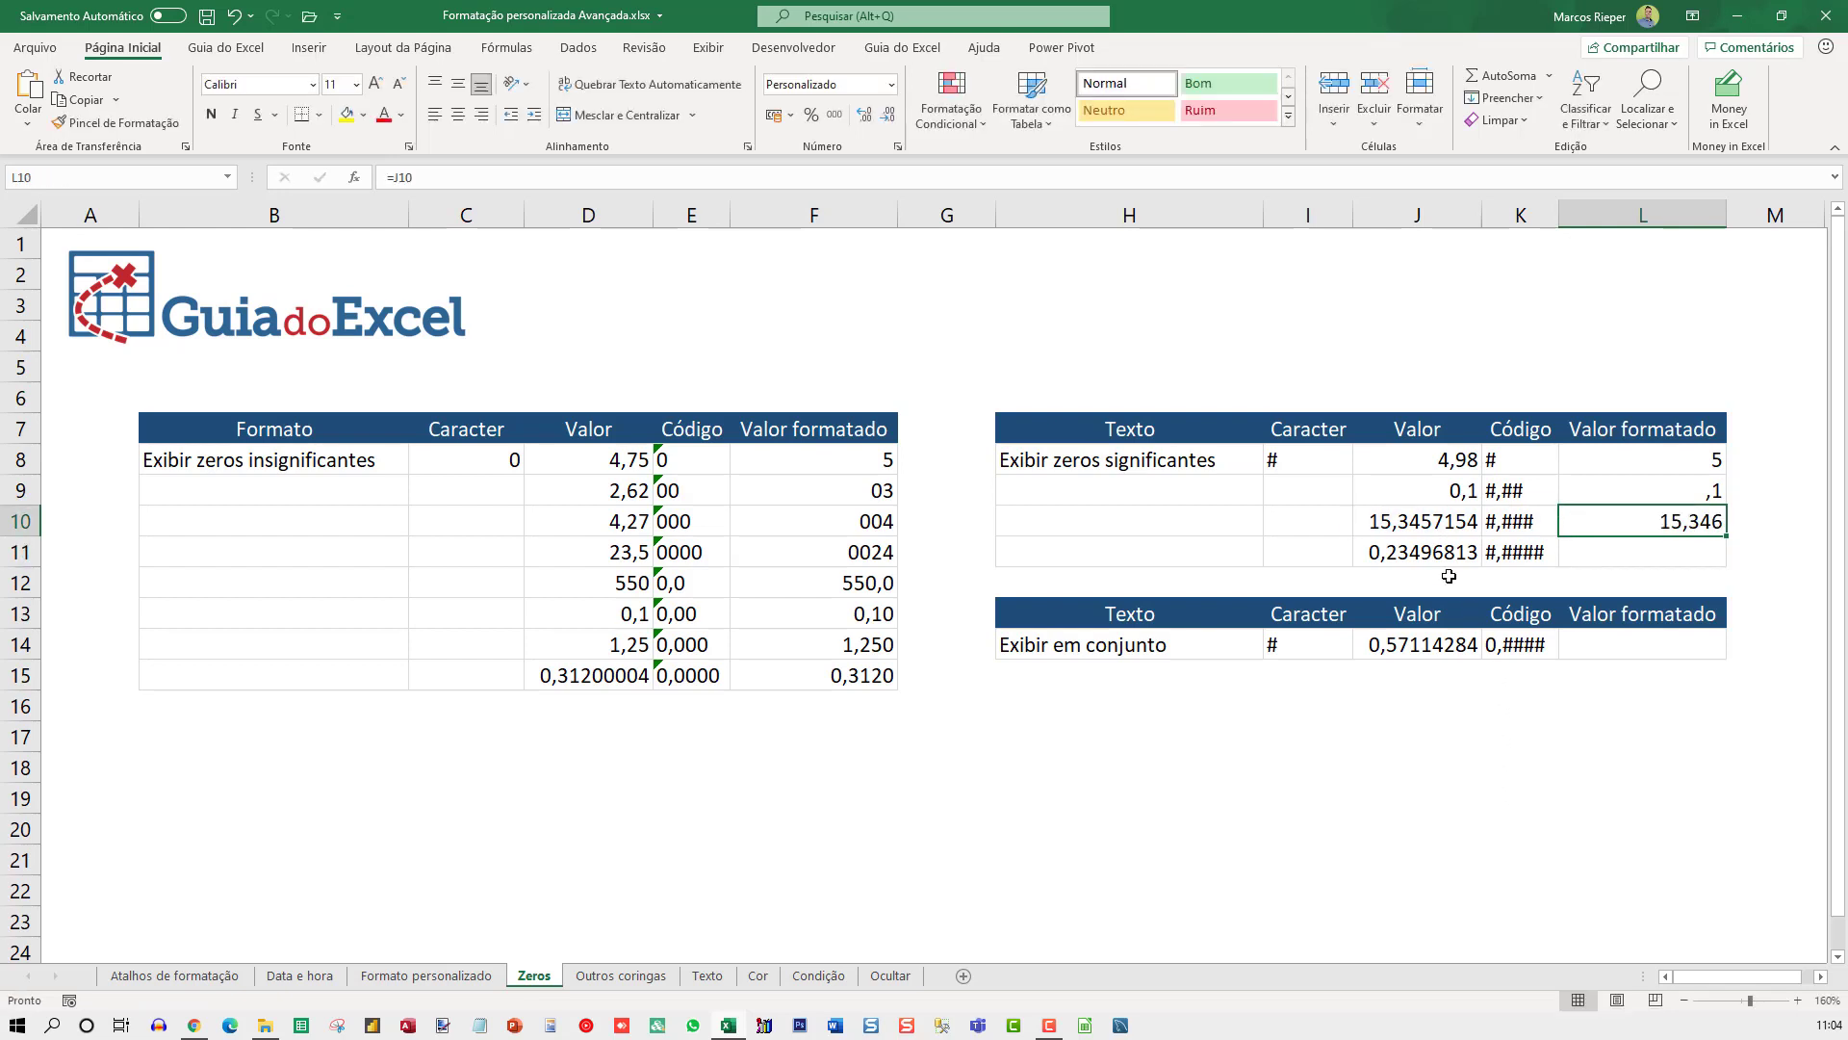
pyautogui.press('F2')
# Trim J10's long value first to 15,34, then to 15.
pyautogui.click(1424, 520)
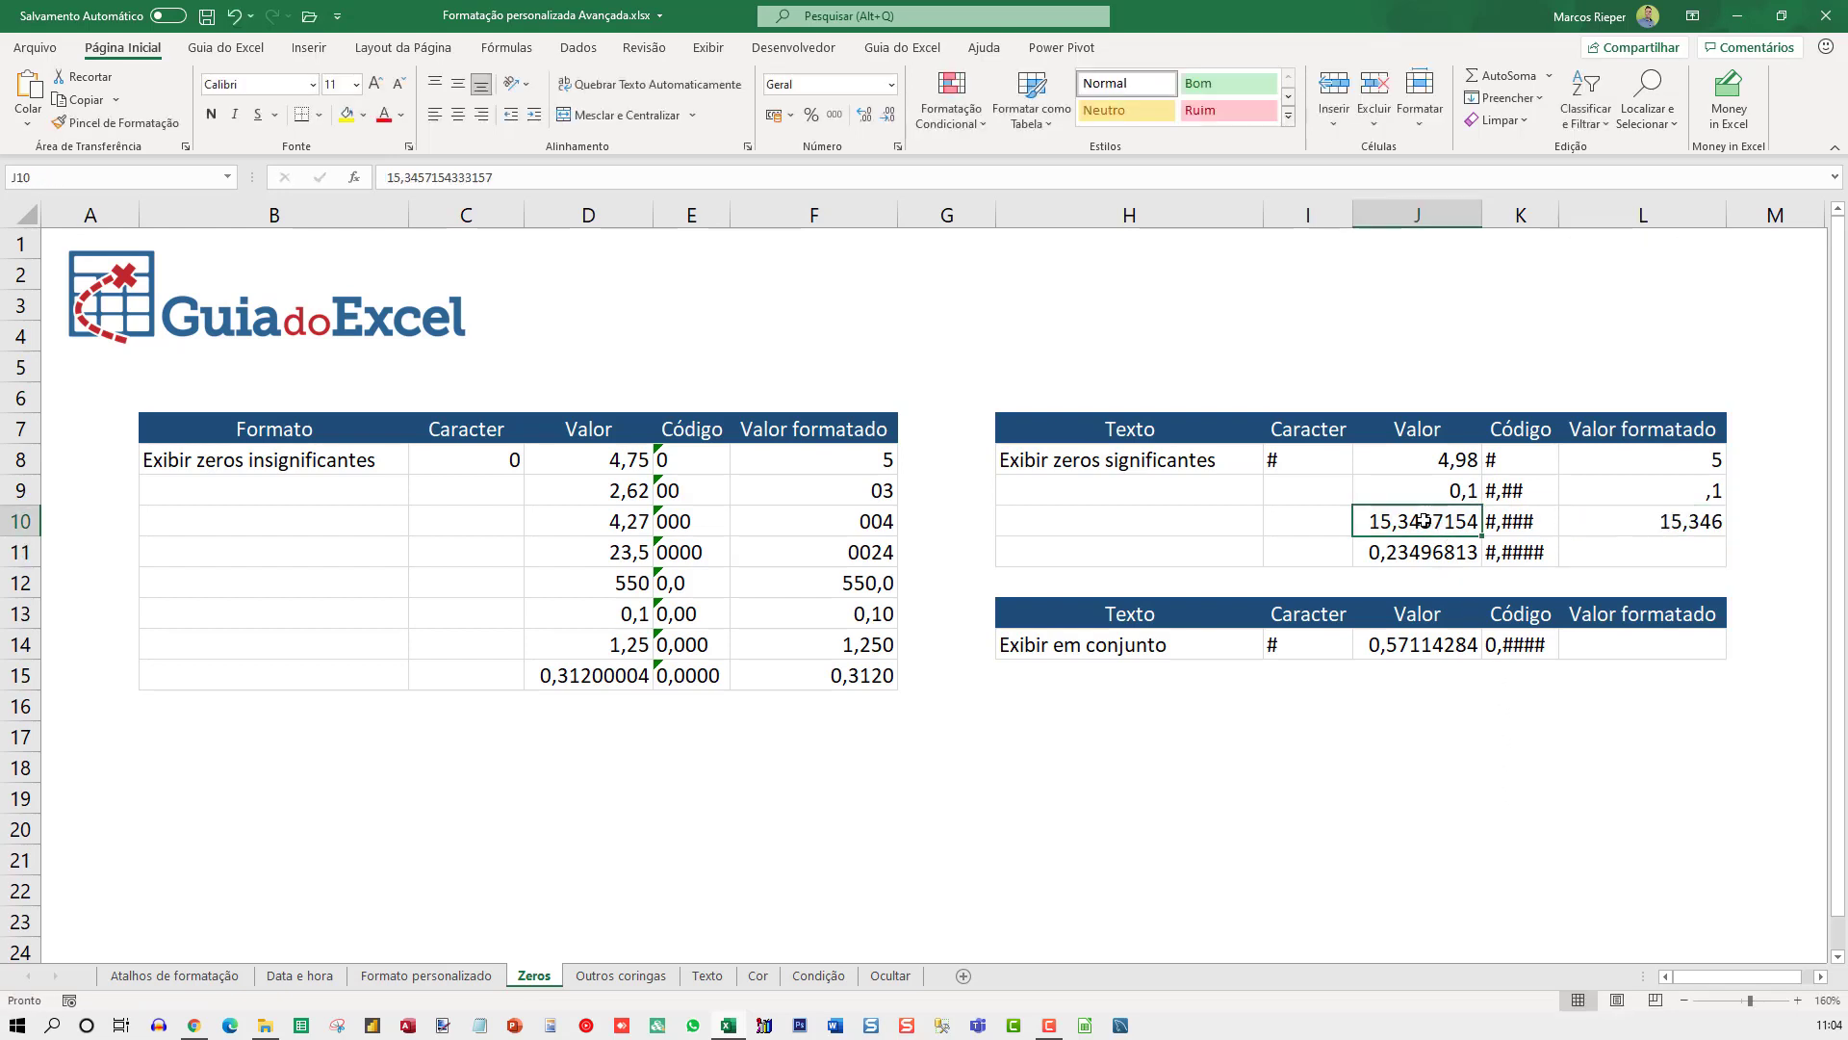
pyautogui.doubleClick(1415, 521)
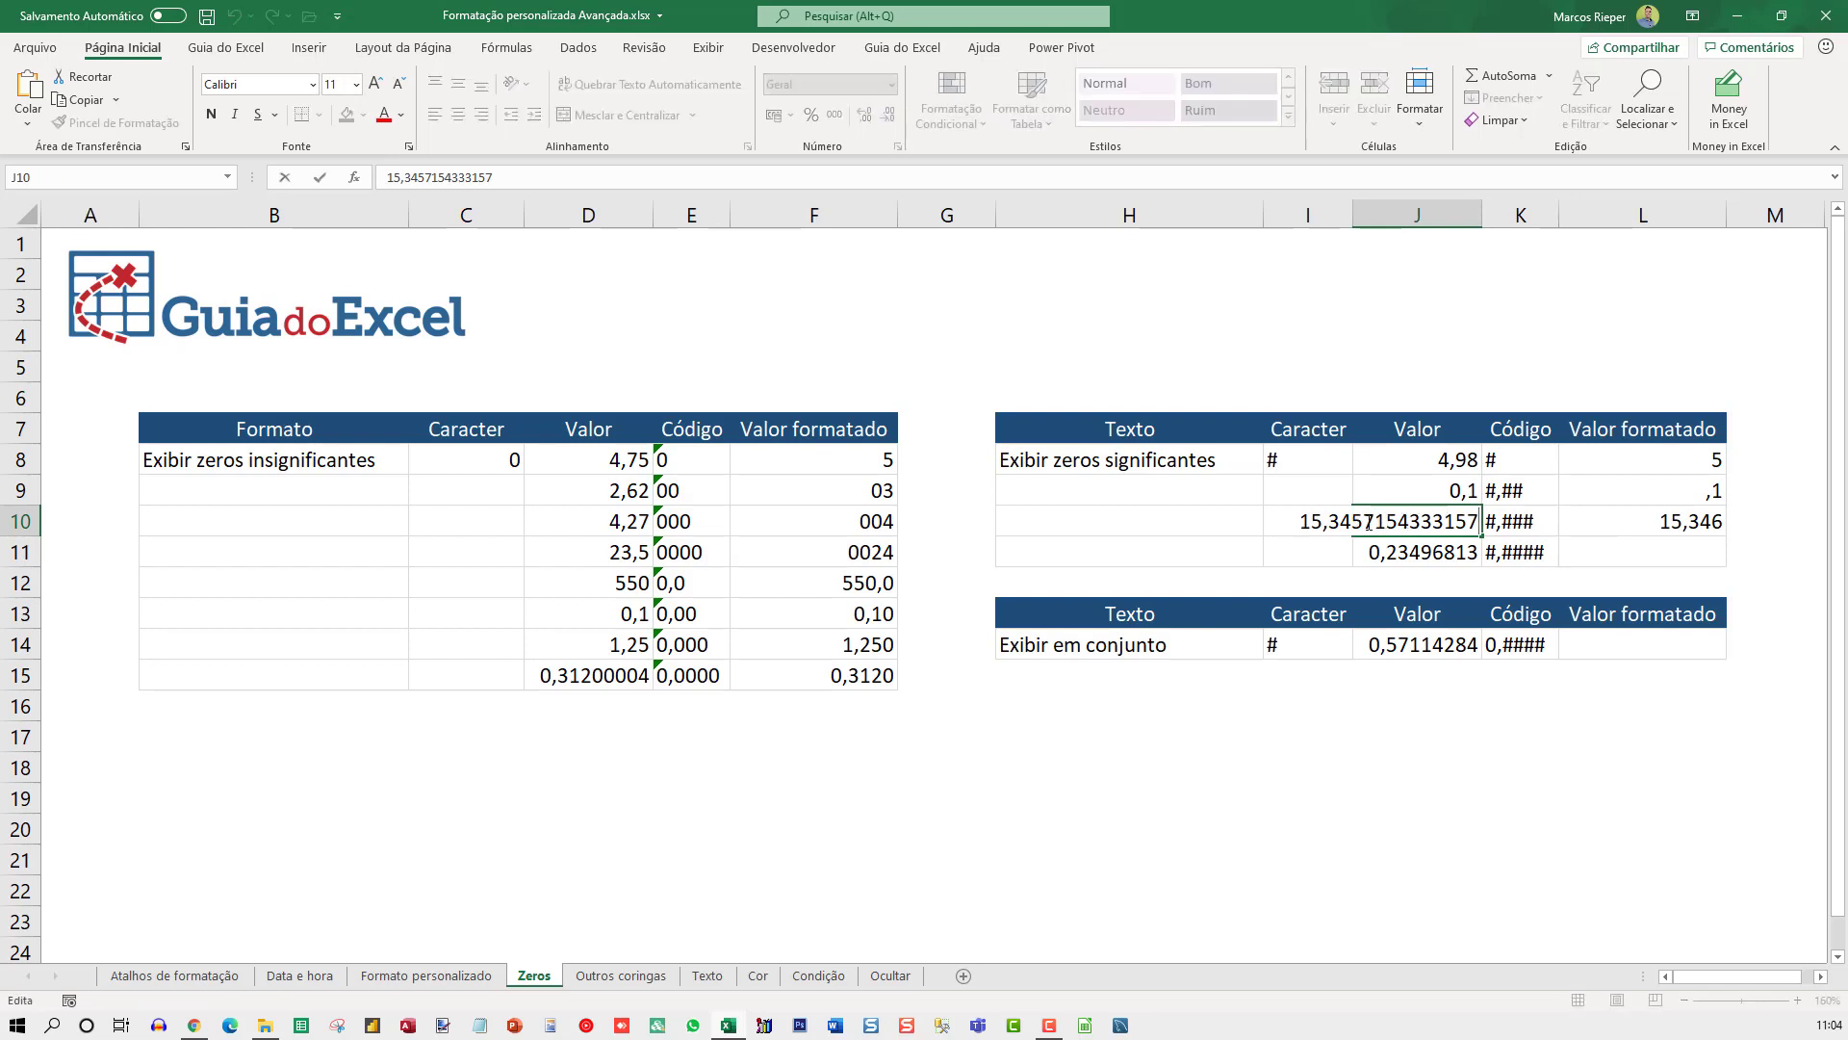
pyautogui.moveTo(1352, 523); pyautogui.dragTo(1714, 528)
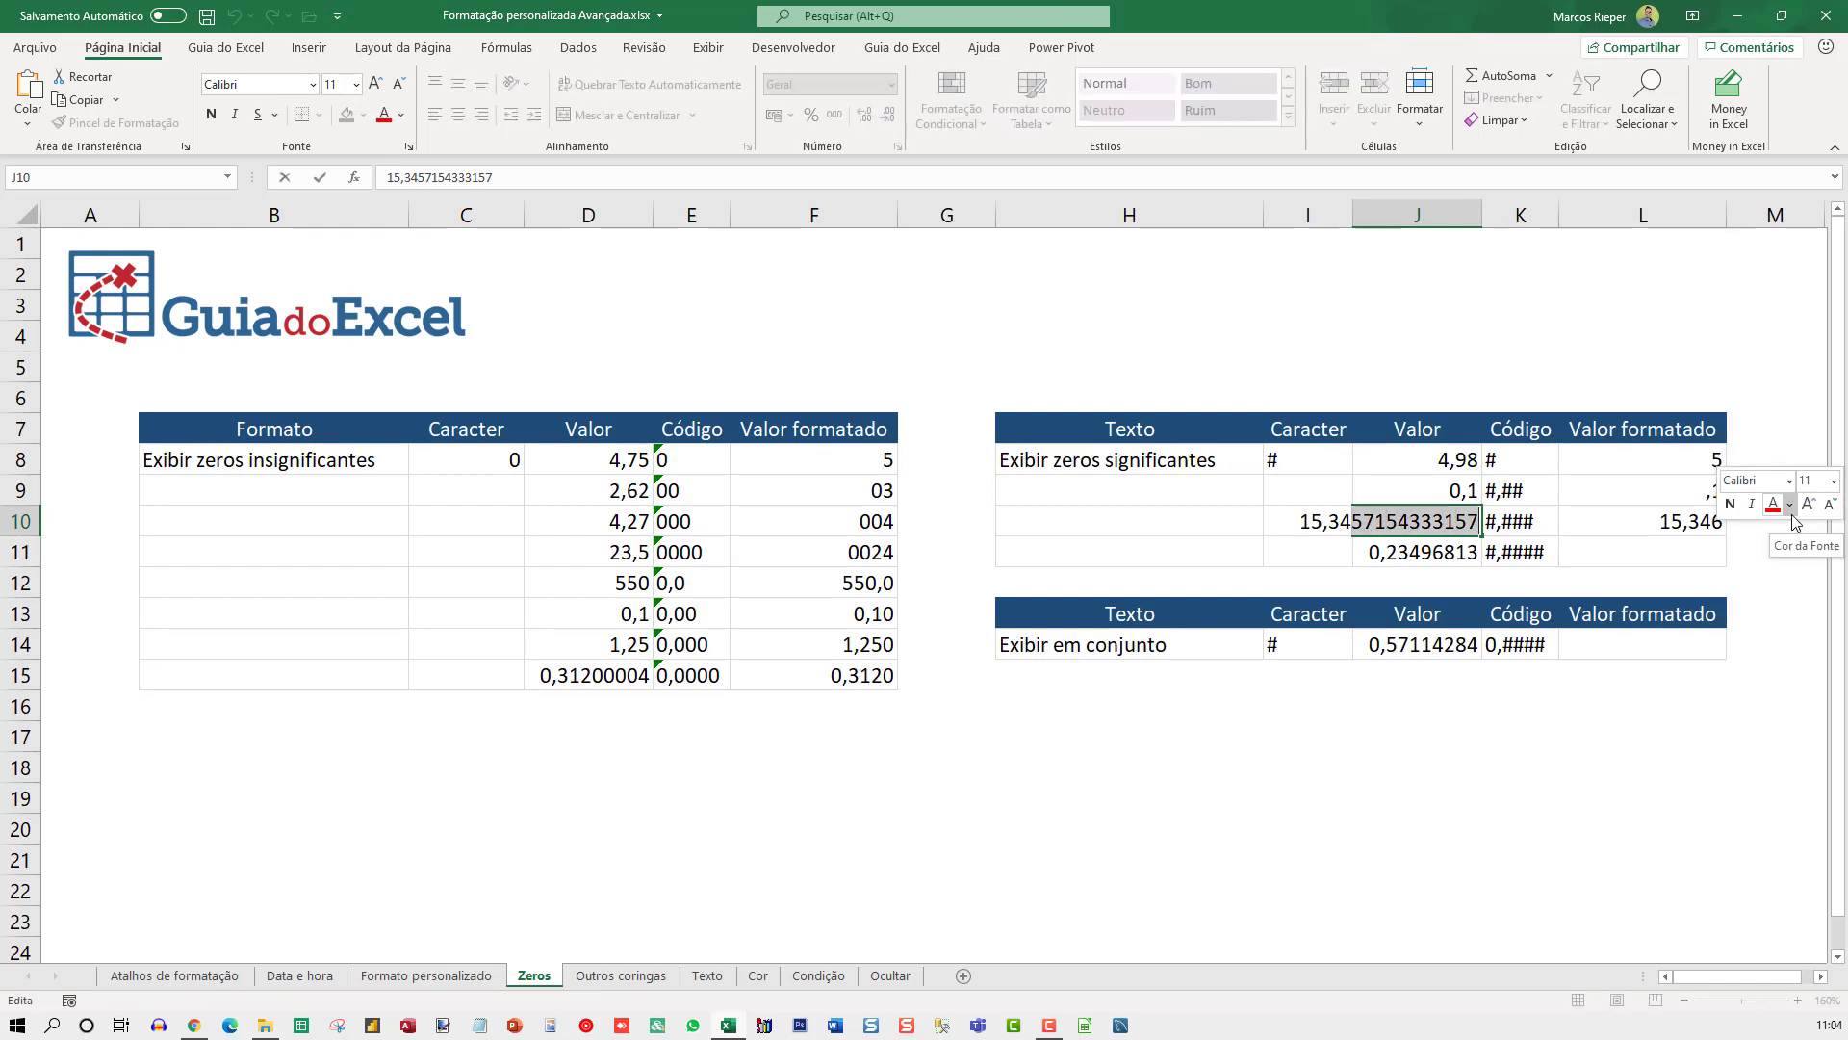
pyautogui.press('Delete')
pyautogui.press('Return')
pyautogui.press('Up')
pyautogui.press('F2')
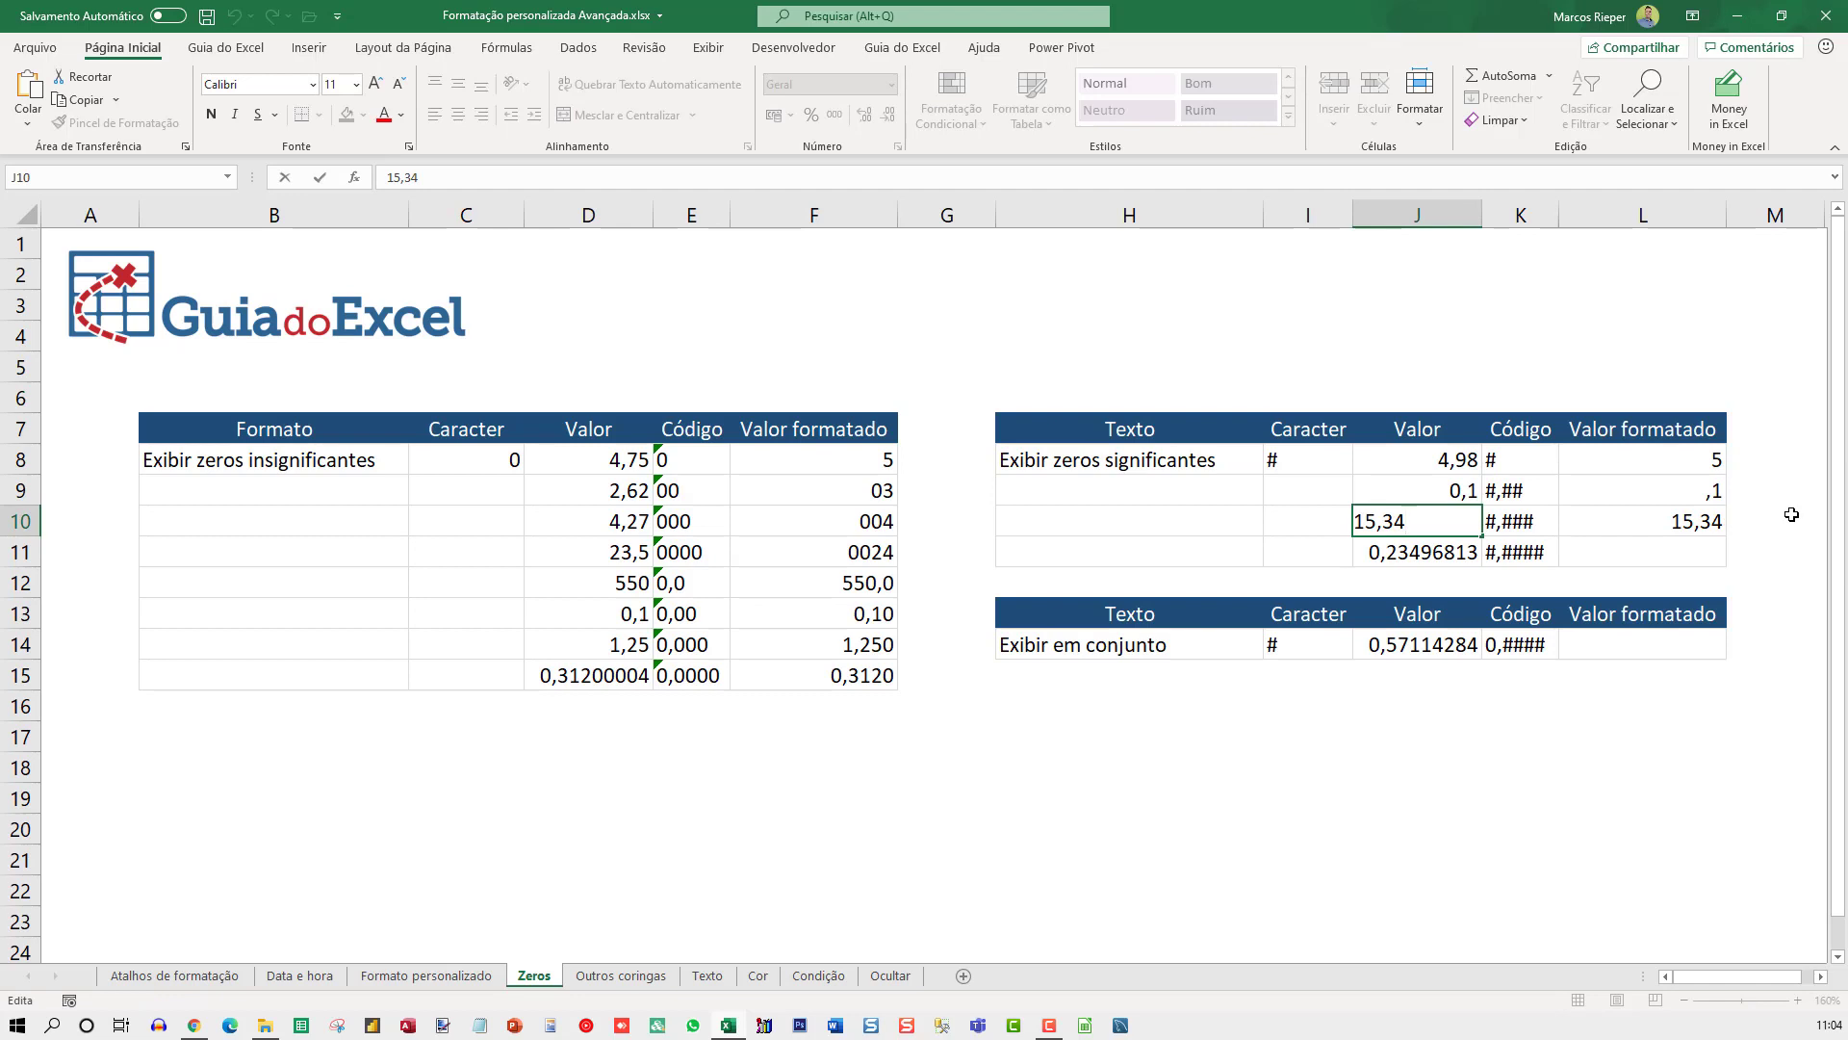
pyautogui.hotkey('shift', 'Left')
pyautogui.hotkey('shift', 'Left')
pyautogui.hotkey('shift', 'Left')
pyautogui.press('Delete')
pyautogui.press('Return')
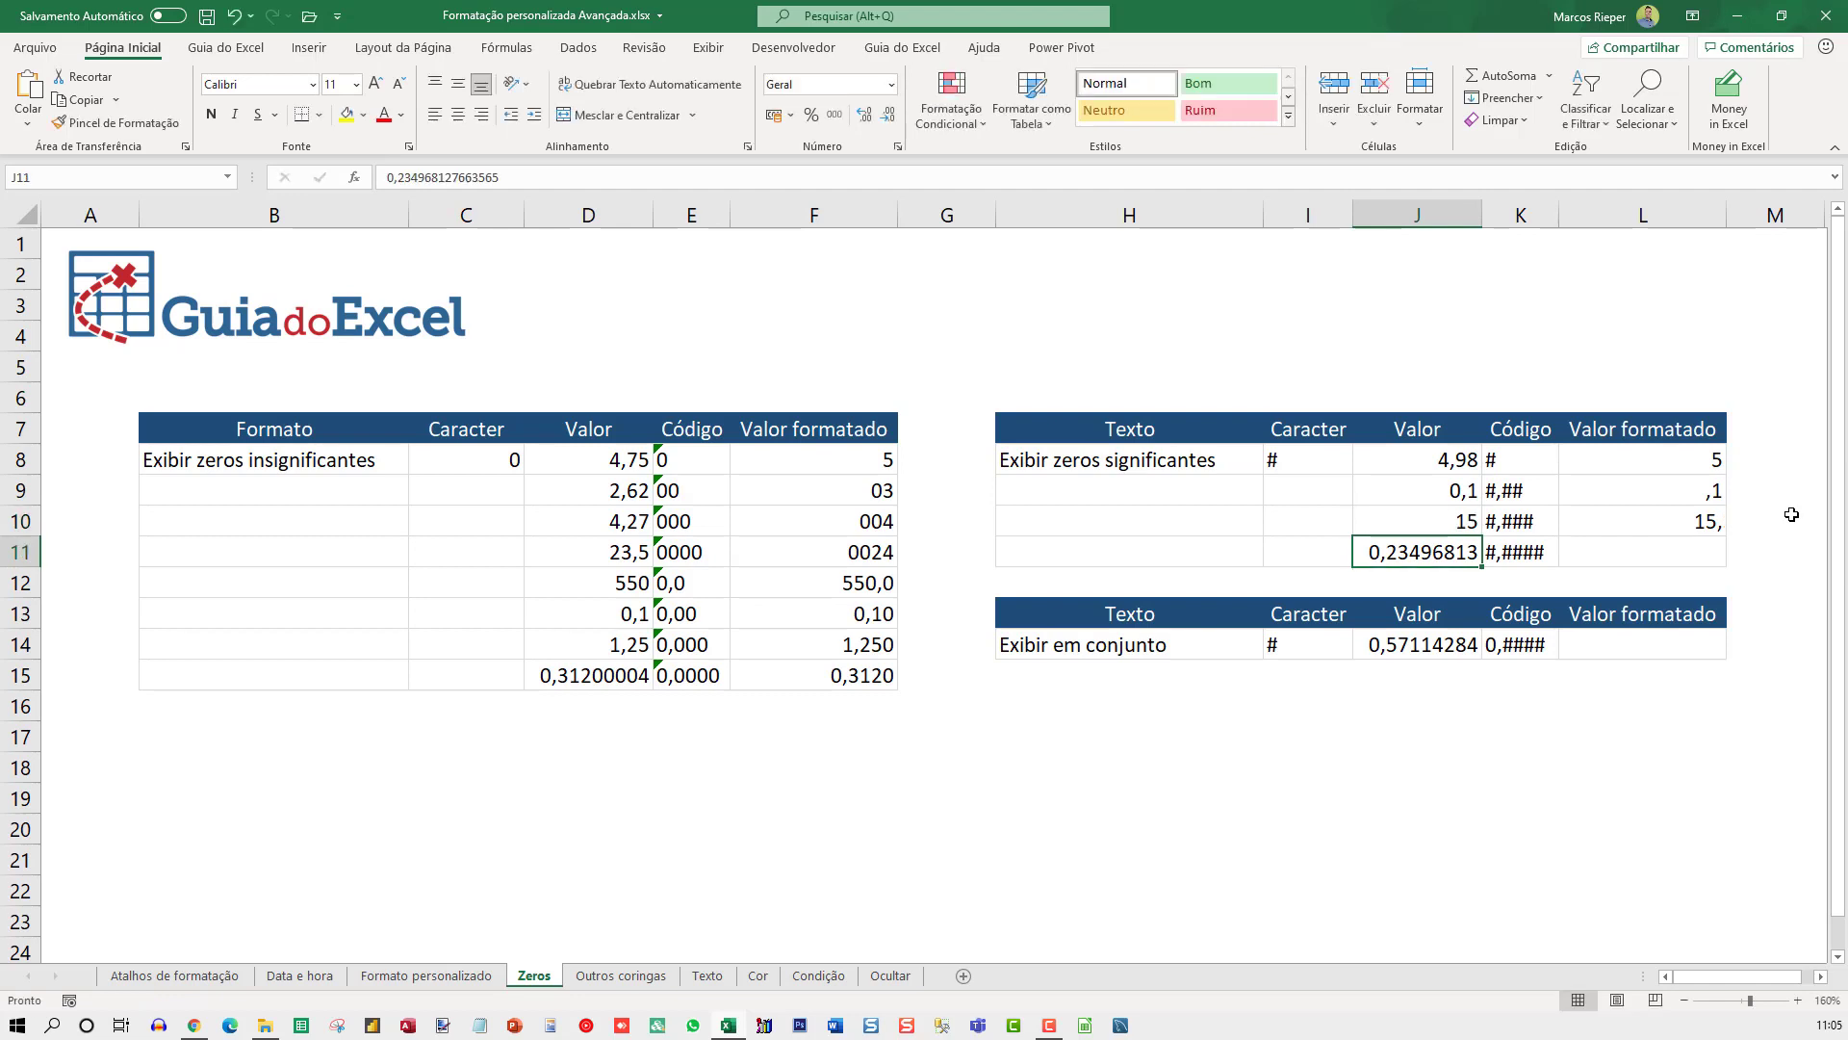
pyautogui.press('Up')
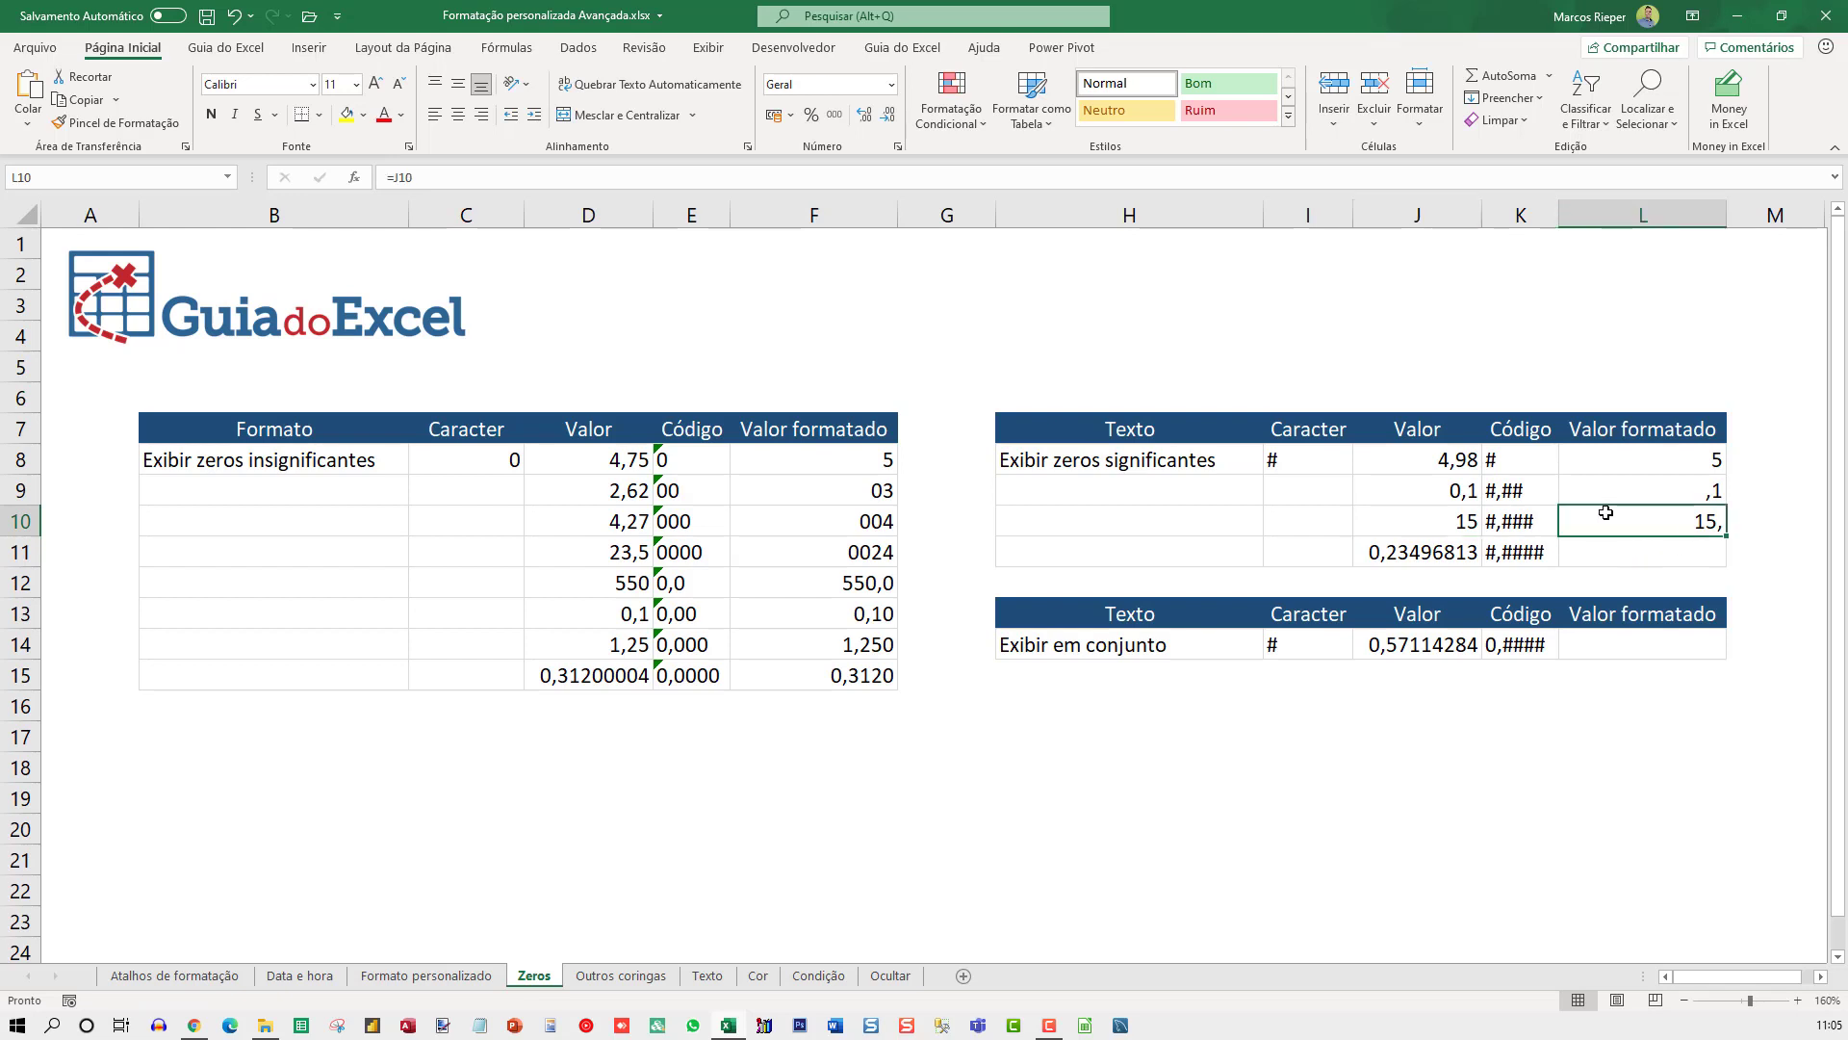
# Inspect L10's #,### custom format code without changing it.
pyautogui.click(1641, 520)
pyautogui.hotkey('ctrl', '1')
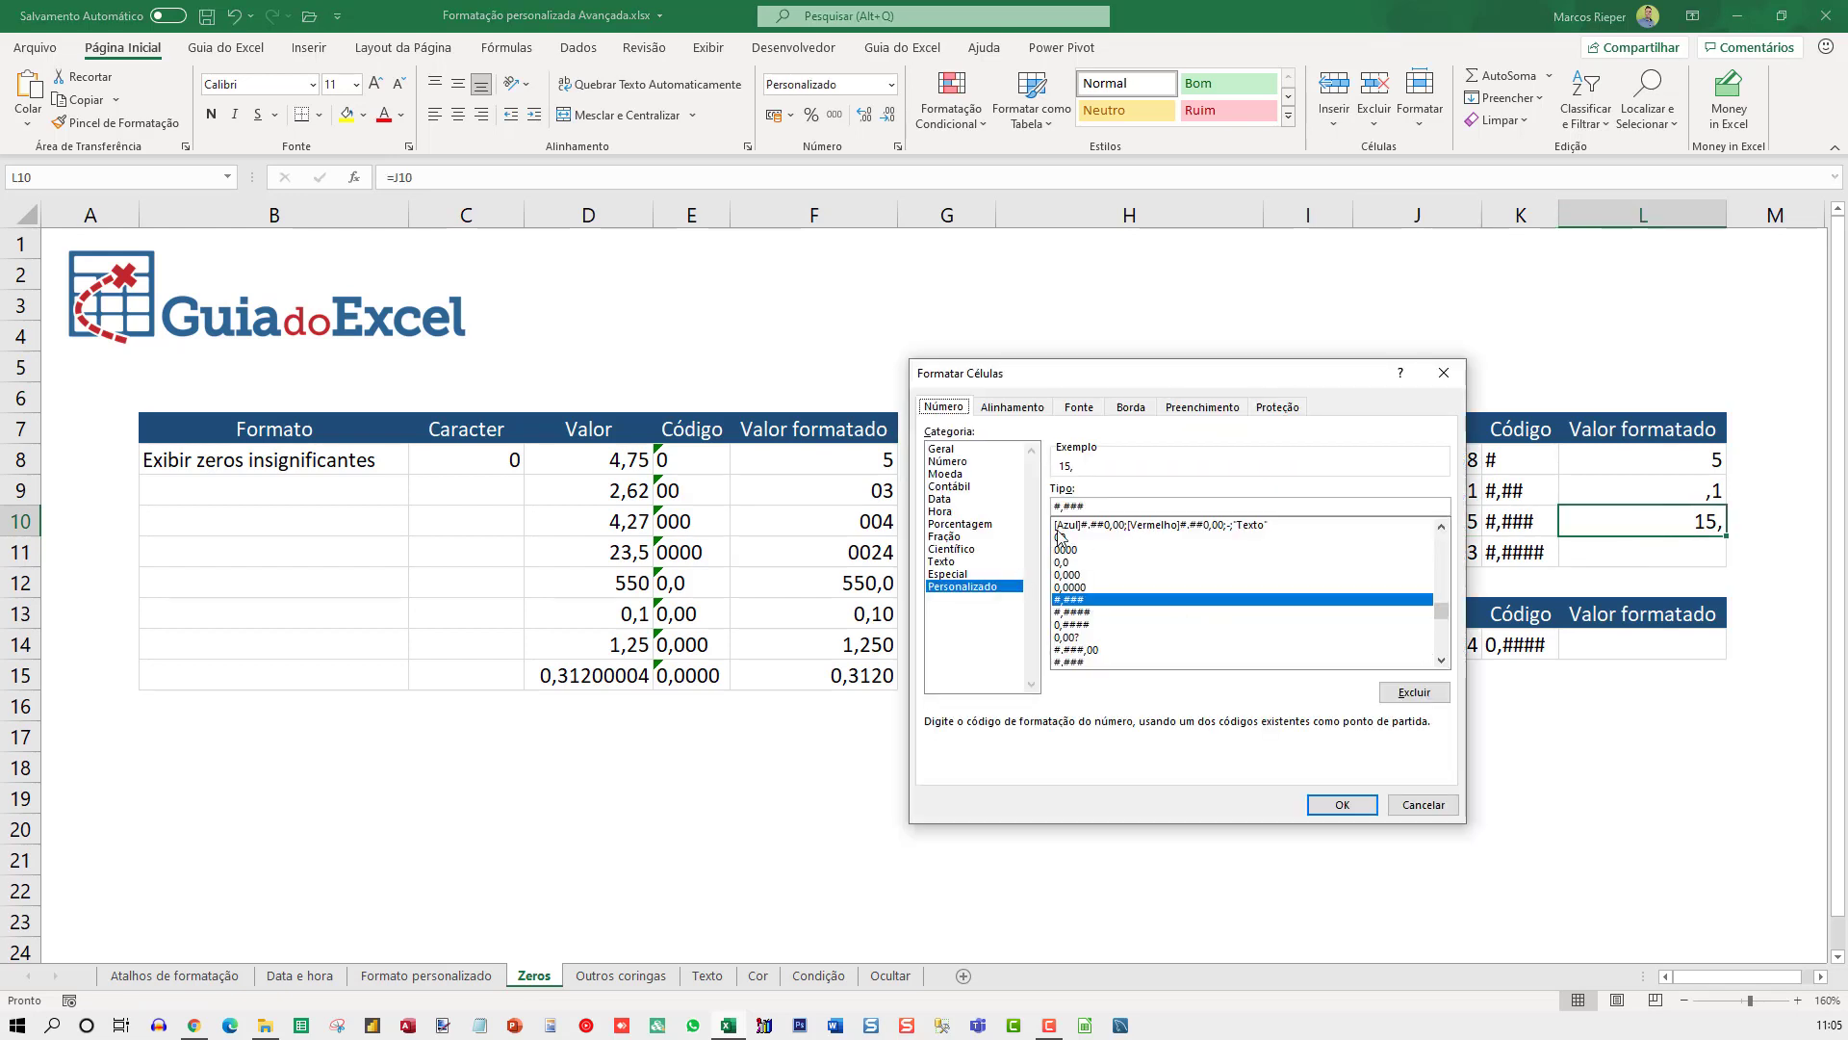
pyautogui.click(1063, 507)
pyautogui.press('Escape')
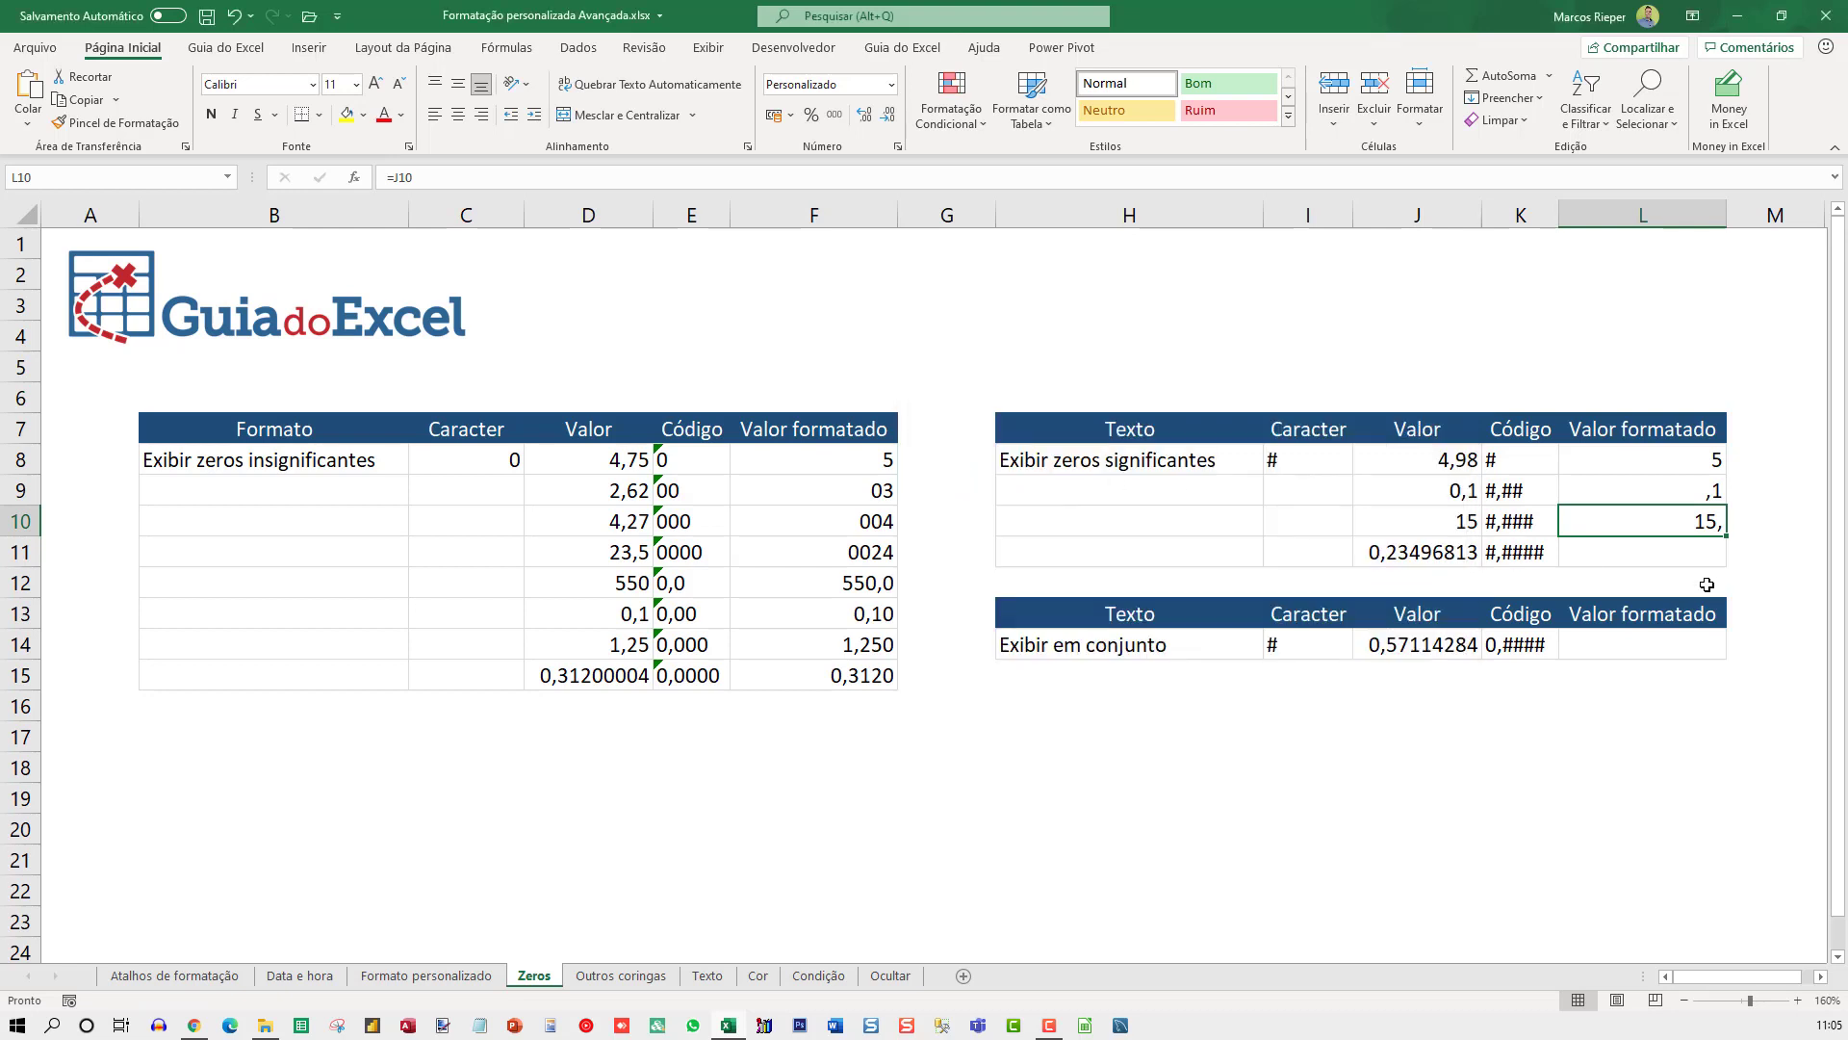
# Enter =J11 in L11 so it shows ,235.
pyautogui.click(1649, 552)
pyautogui.write('=')
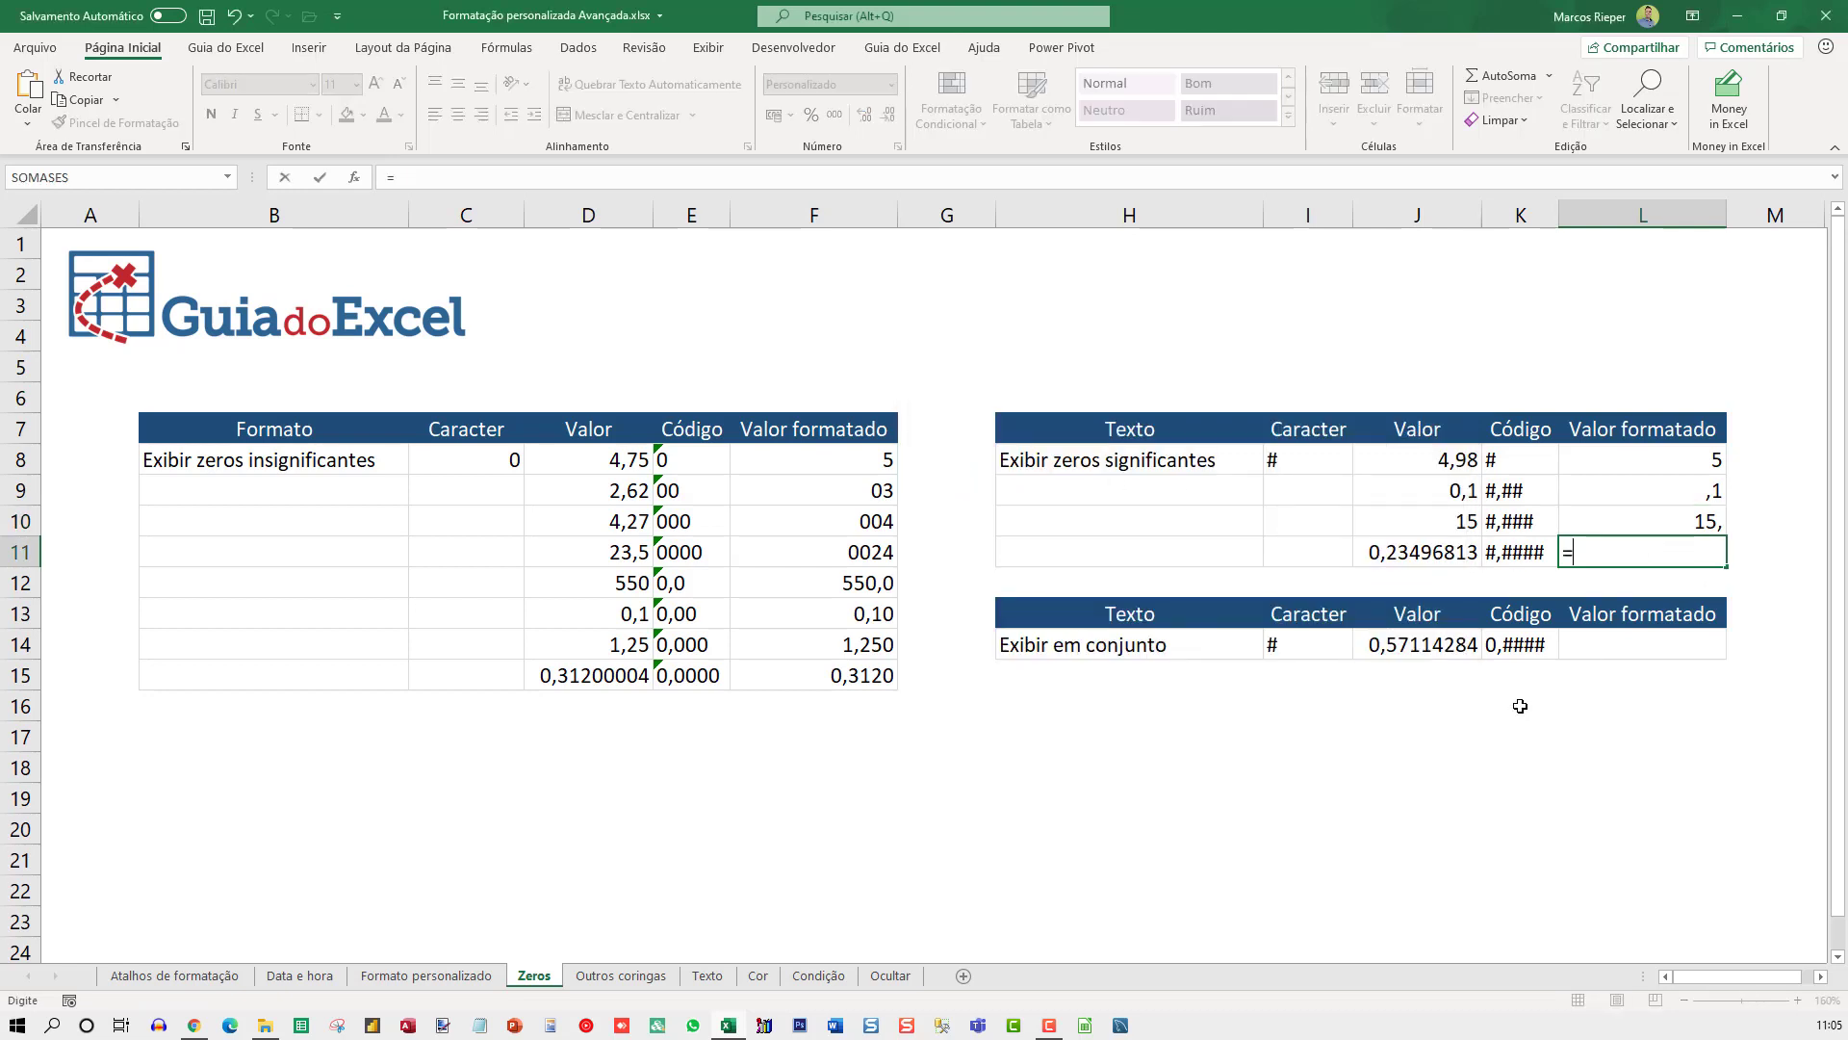
pyautogui.write('J11')
pyautogui.press('Return')
pyautogui.press('Up')
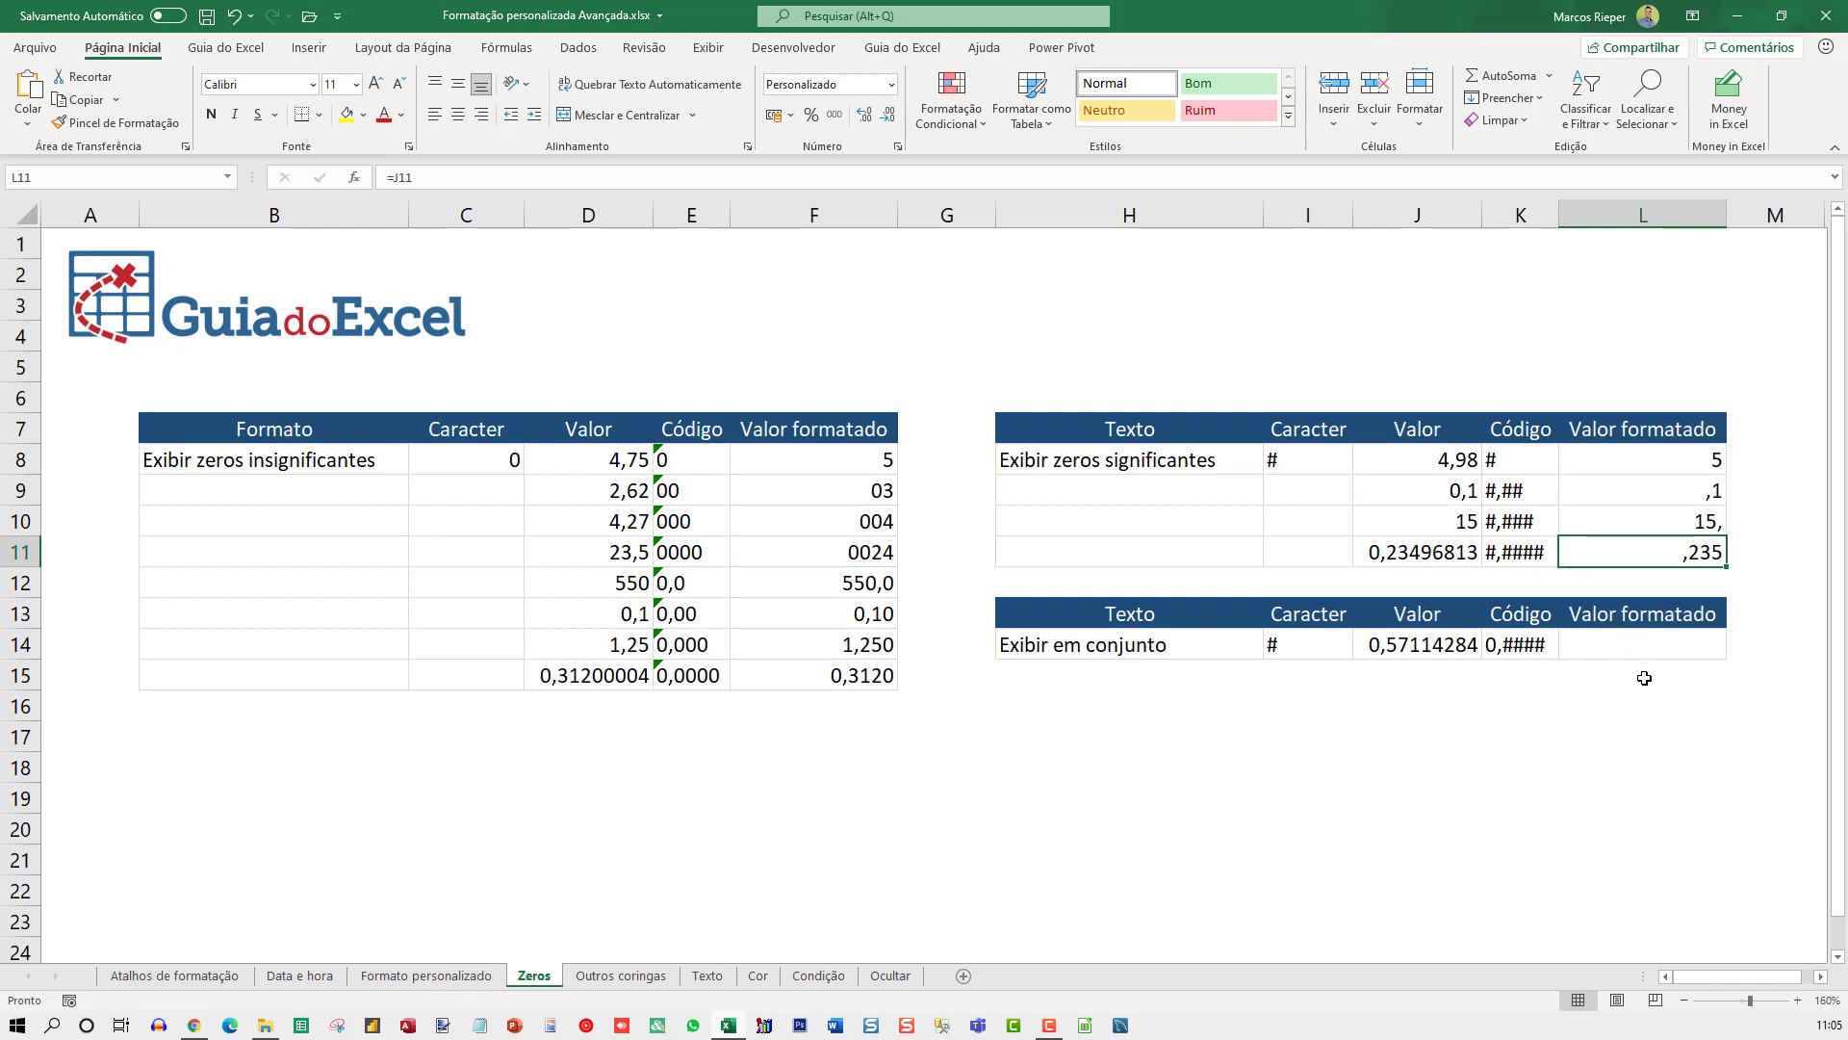
# Enter =J14 in L14 and inspect its 0,#### custom format code.
pyautogui.click(1602, 644)
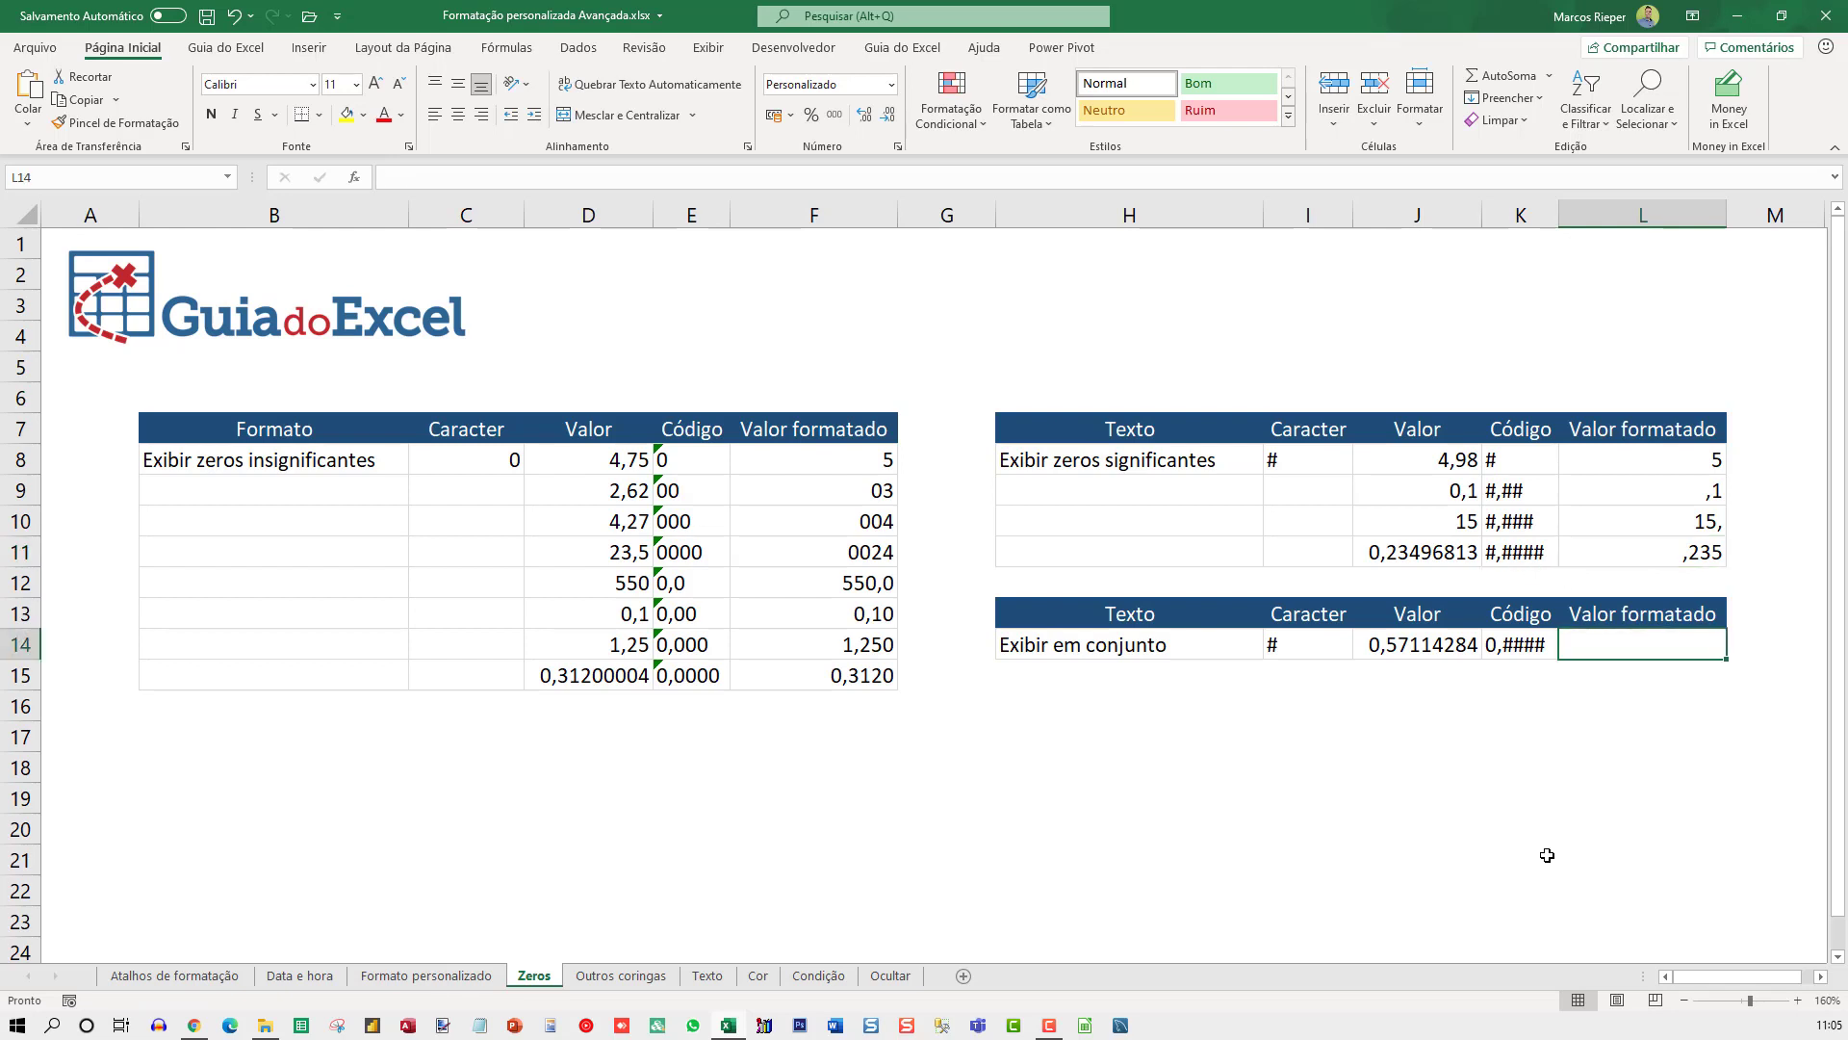
pyautogui.write('=')
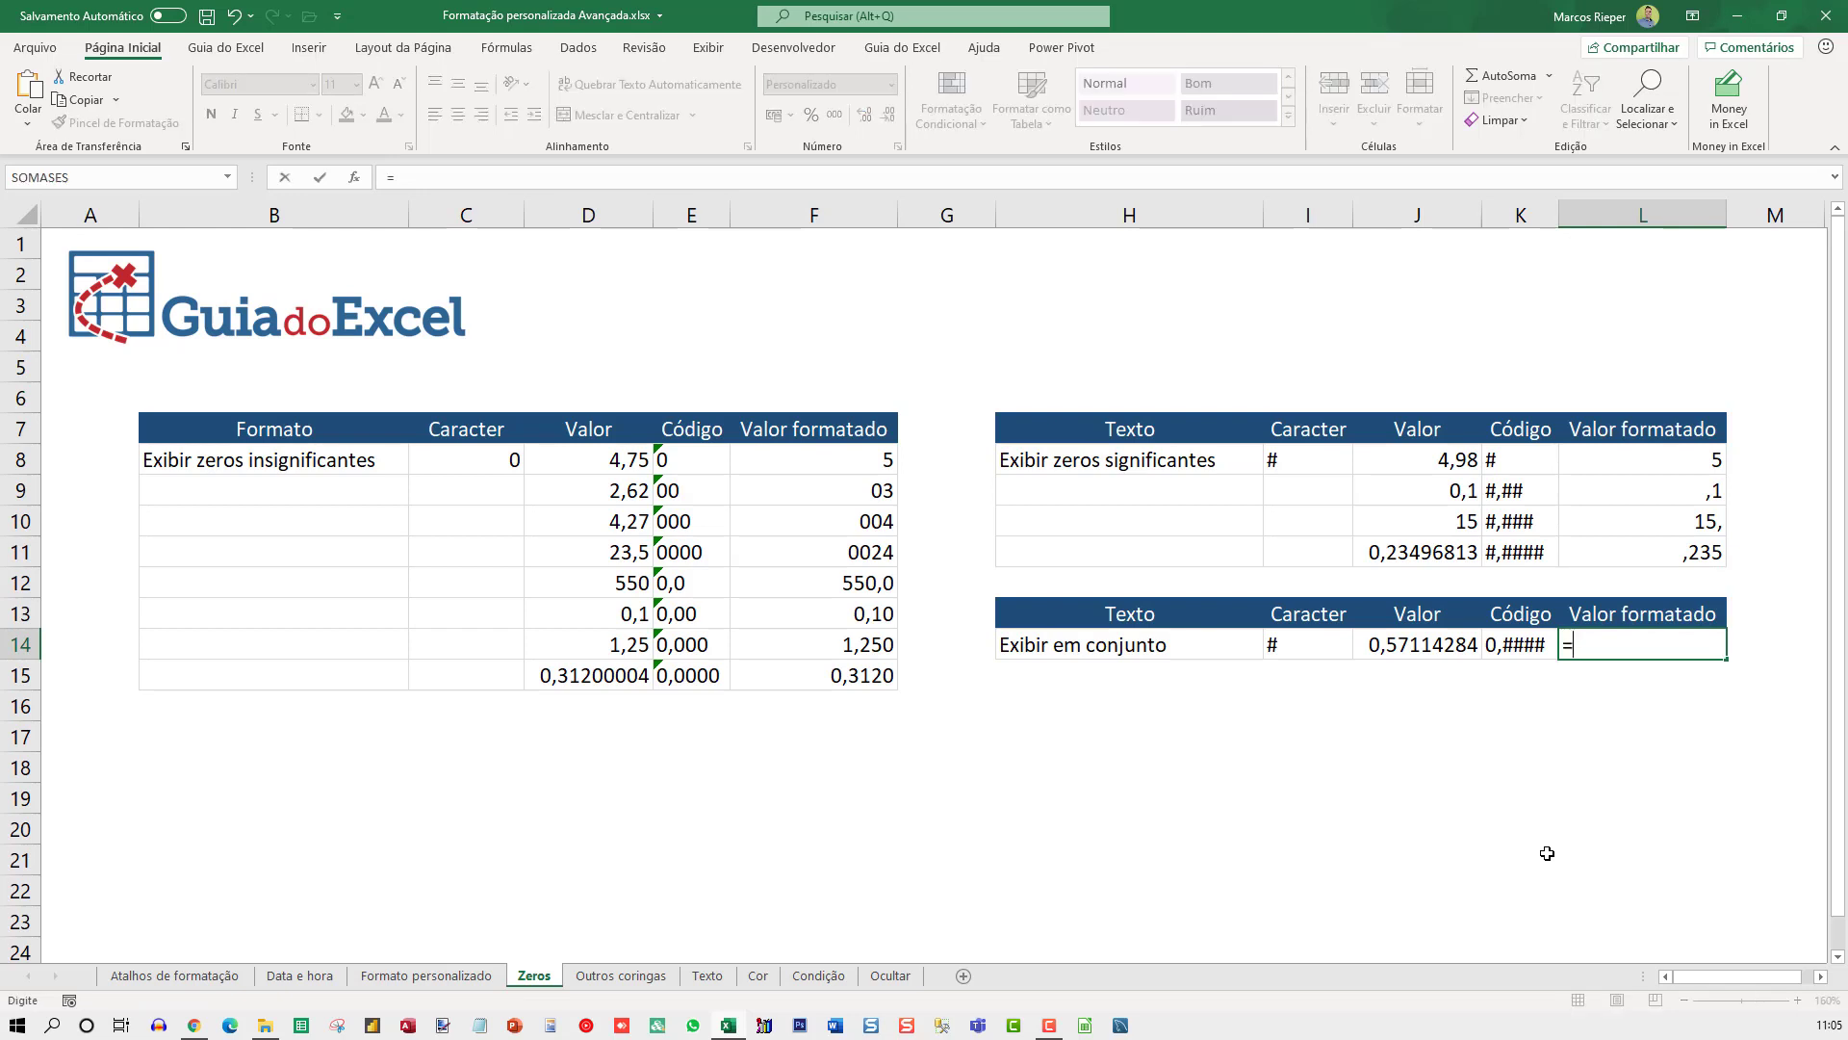
pyautogui.write('J14')
pyautogui.hotkey('ctrl', 'Return')
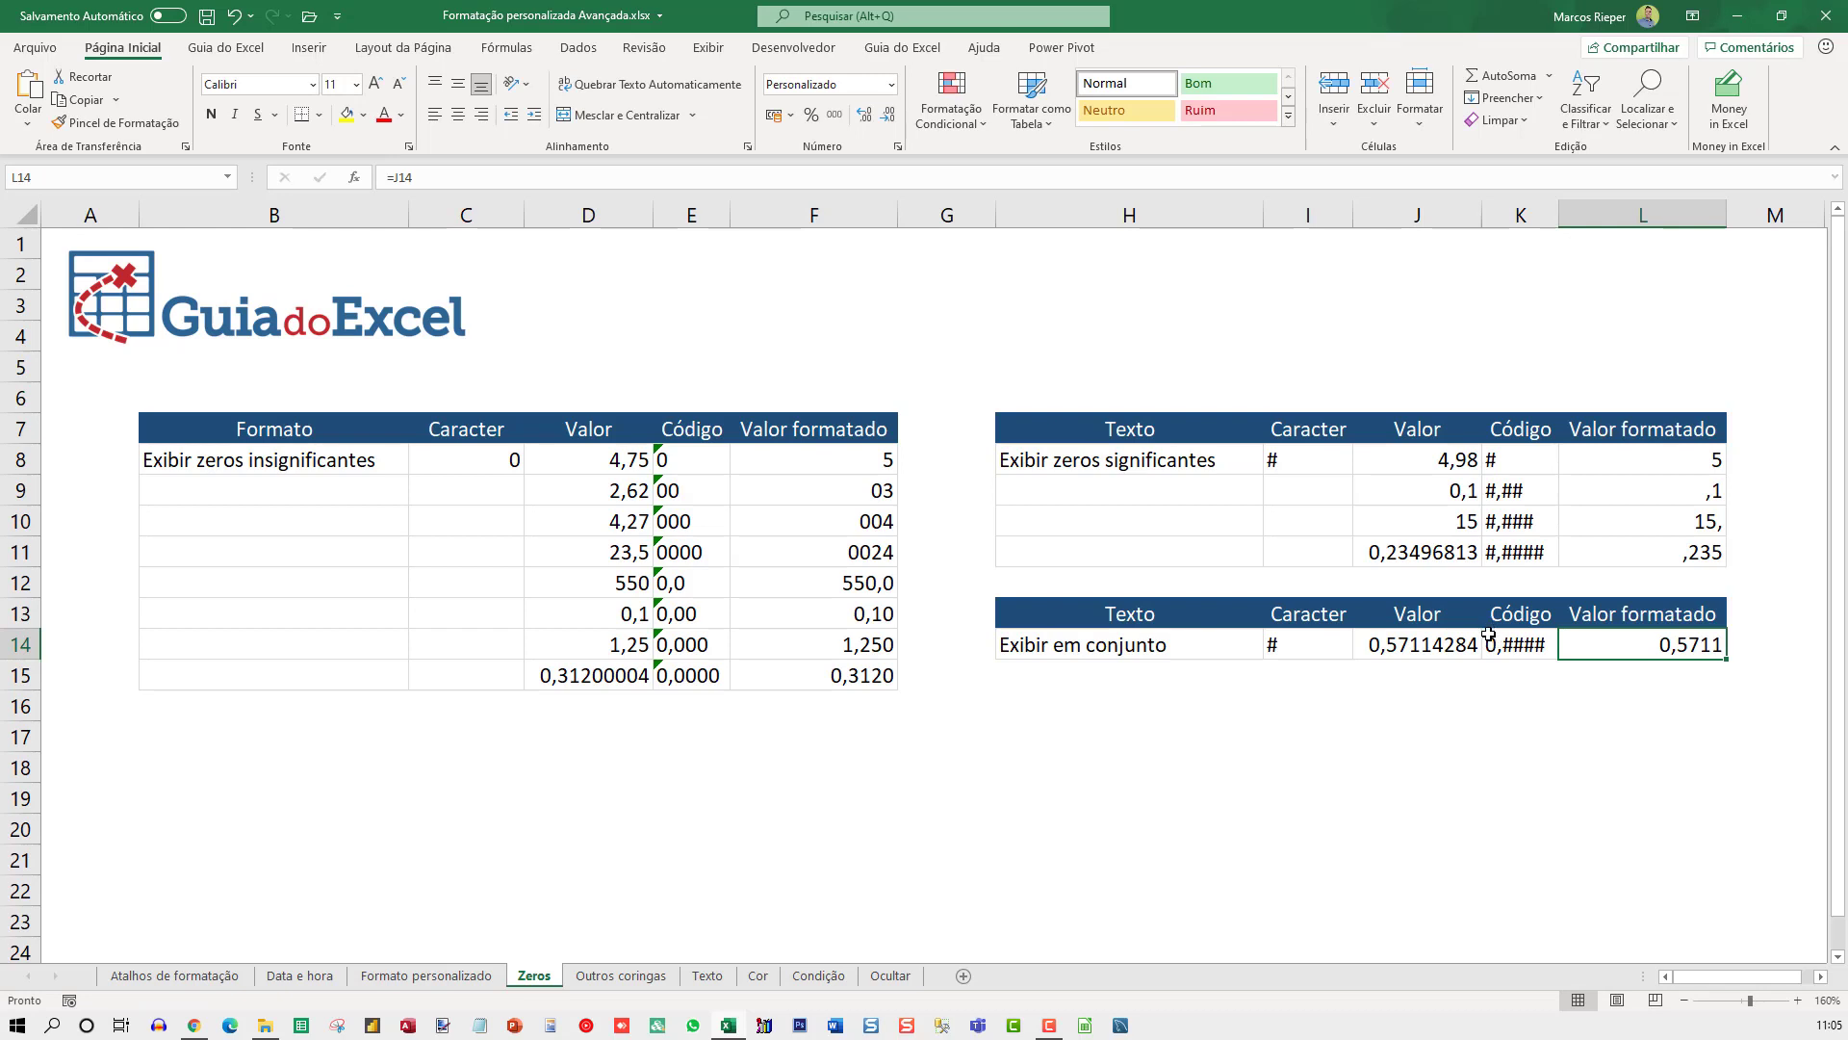
pyautogui.hotkey('ctrl', '1')
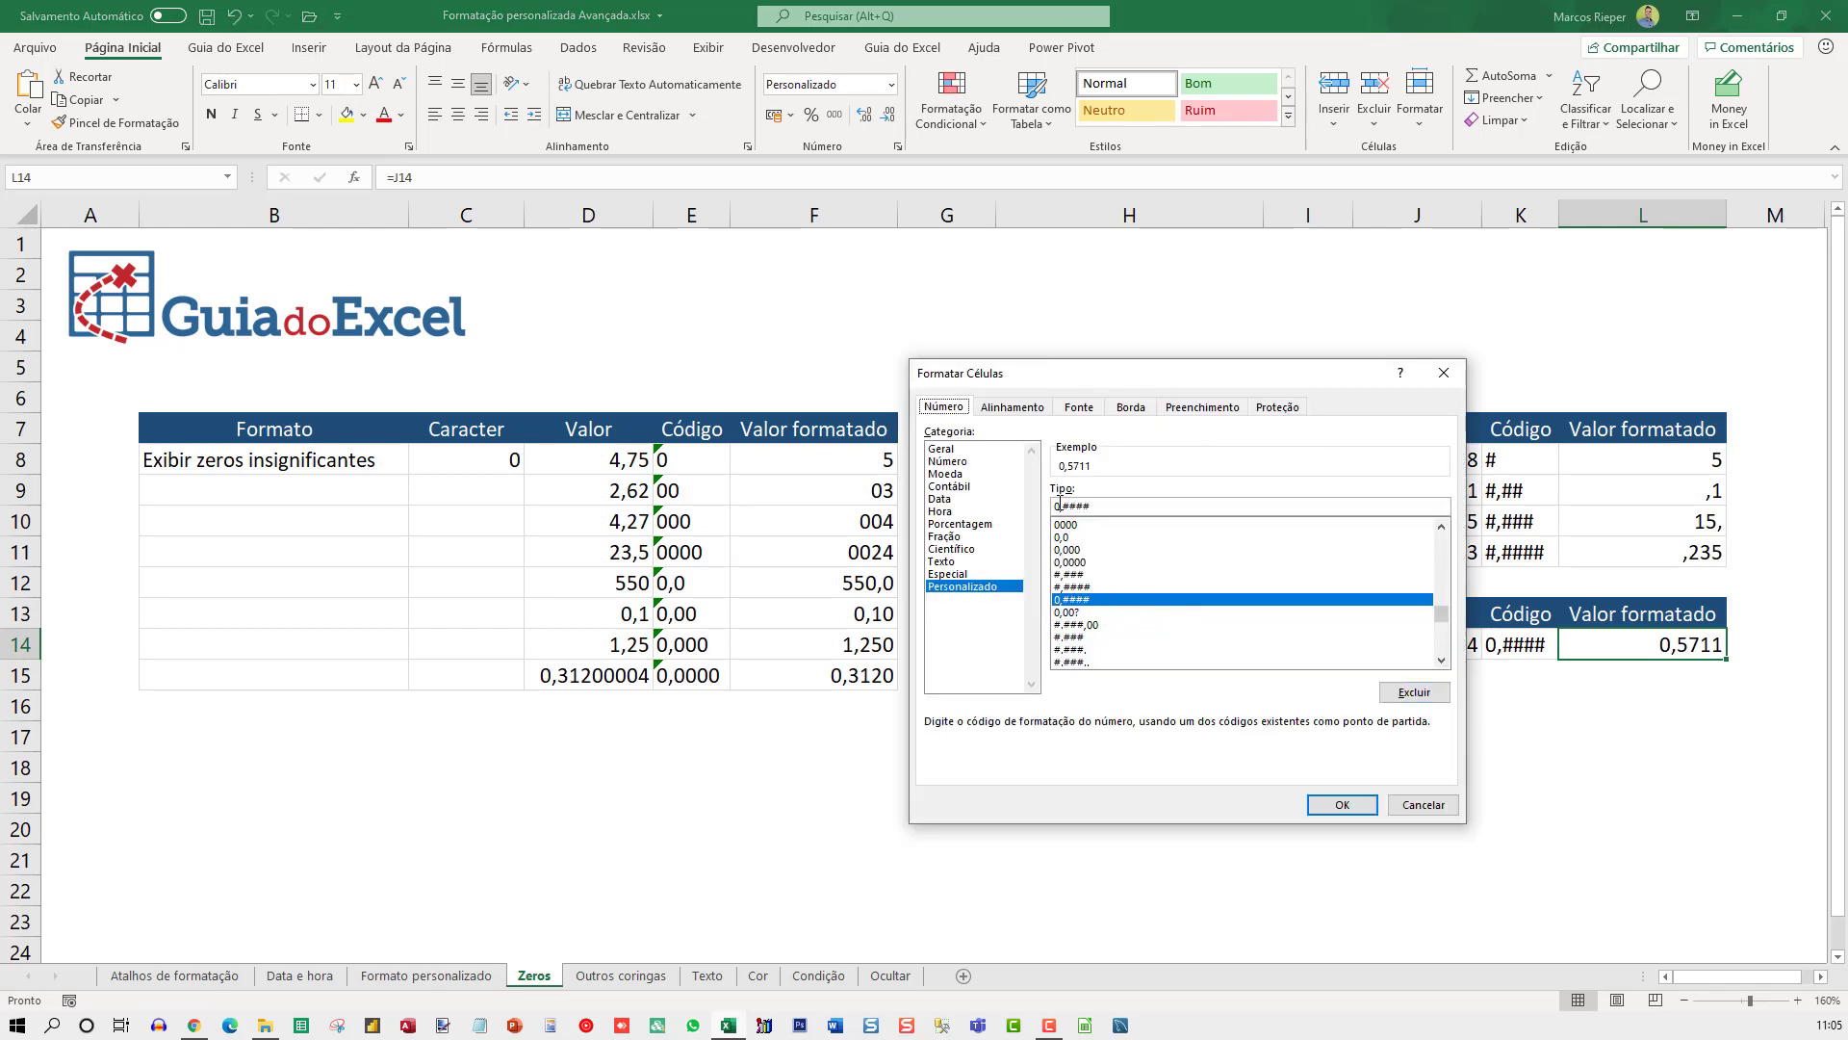
pyautogui.click(1059, 504)
pyautogui.moveTo(1064, 506); pyautogui.dragTo(1144, 525)
pyautogui.press('Escape')
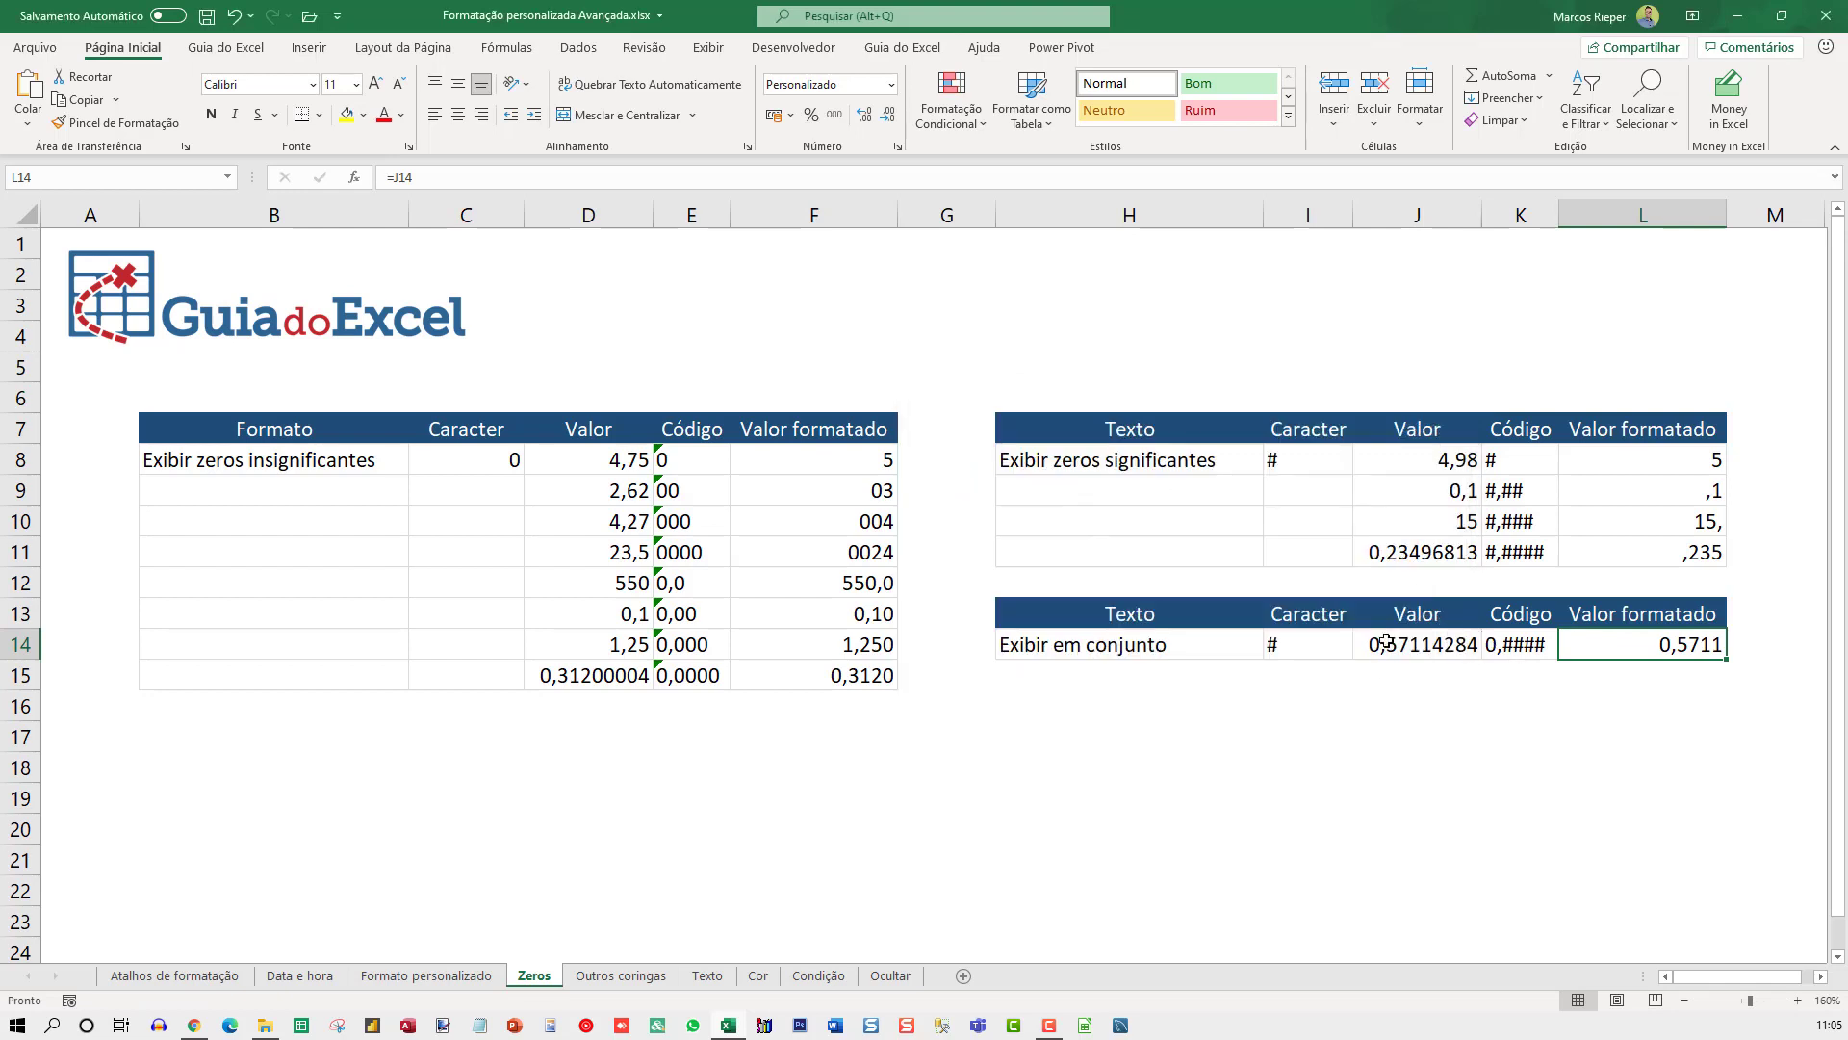
# Change J14 to 1, then extend it to 1,015.
pyautogui.click(1386, 640)
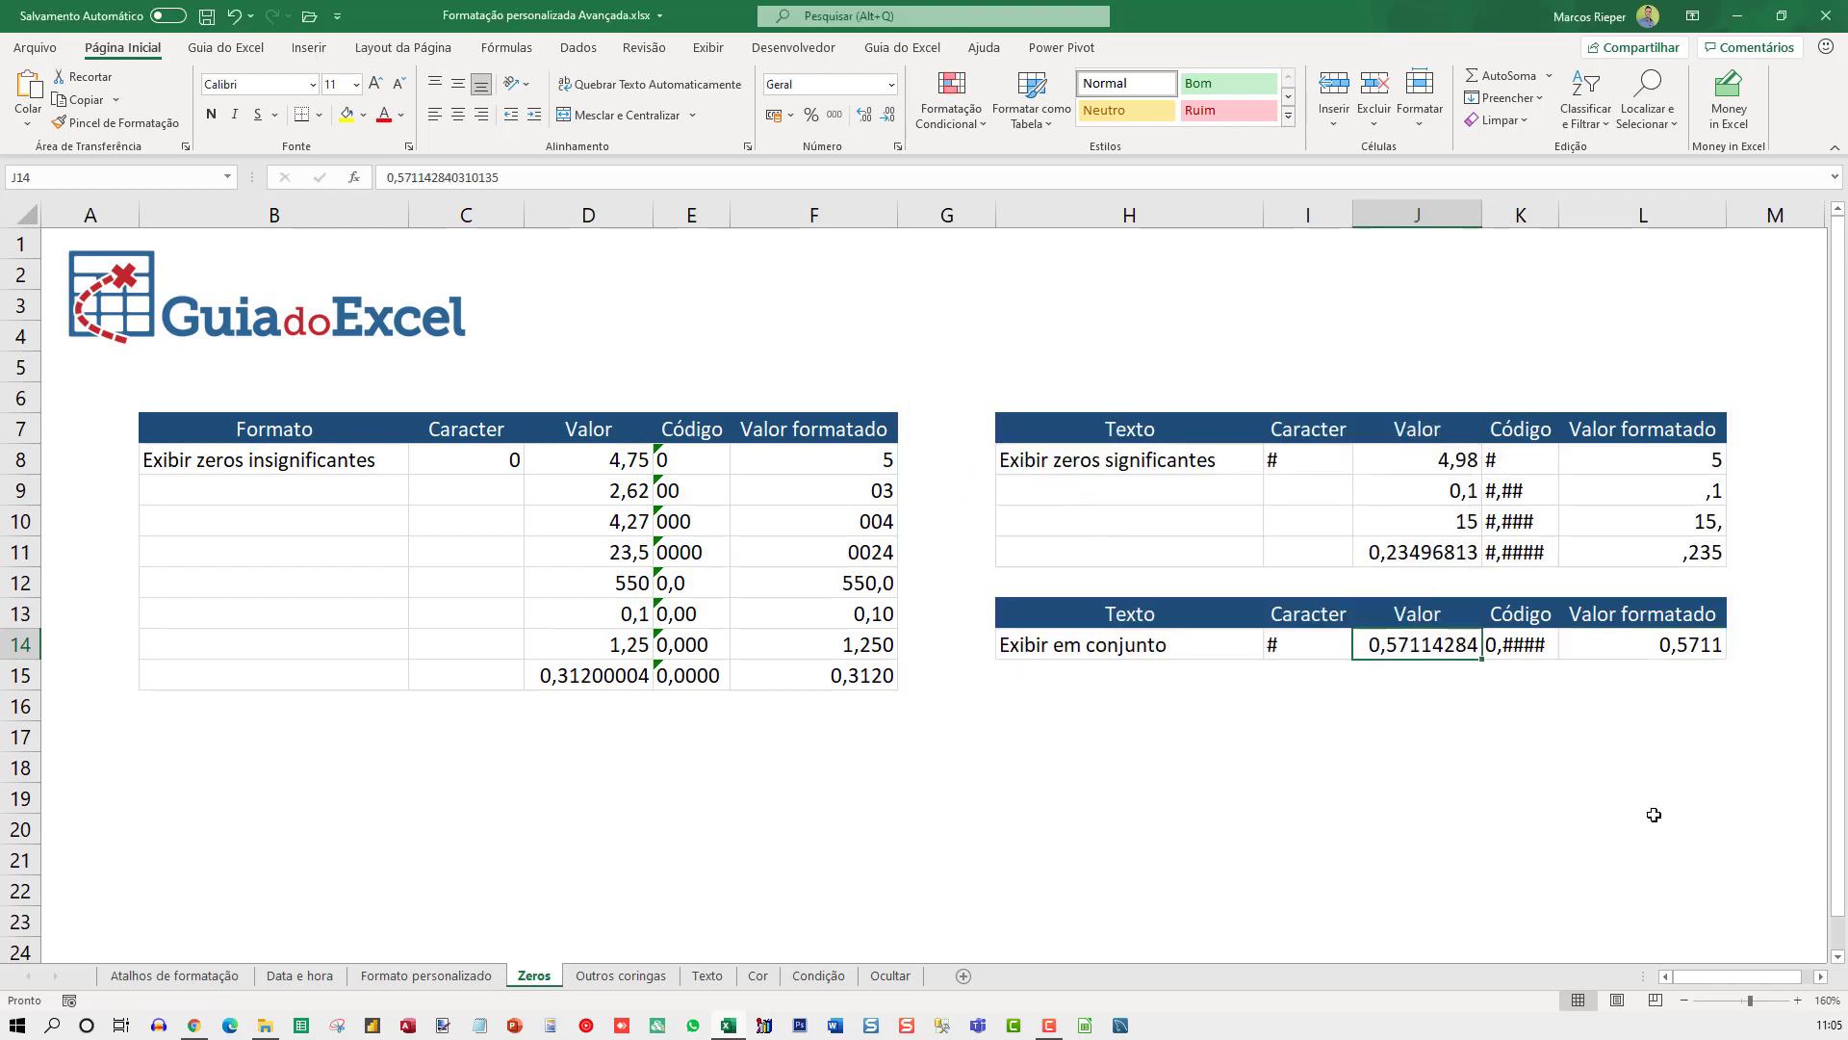
pyautogui.write('1,')
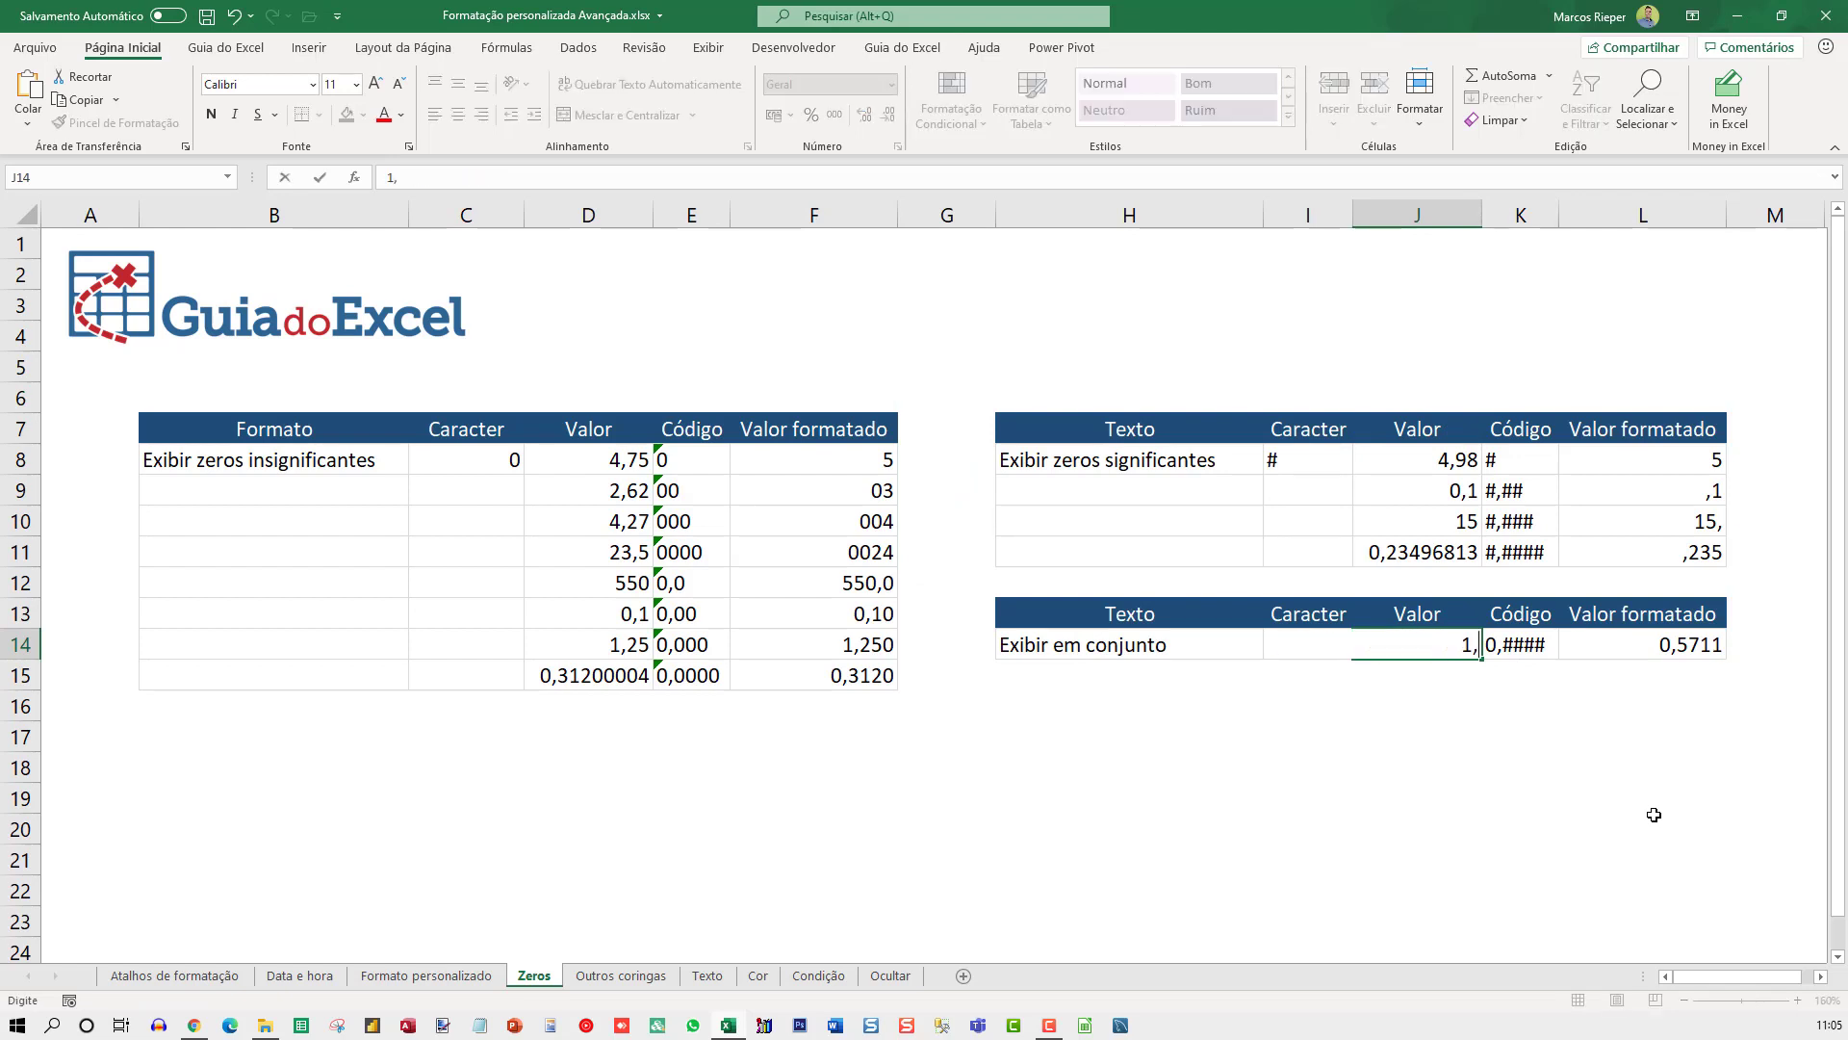
pyautogui.press('Return')
pyautogui.press('Up')
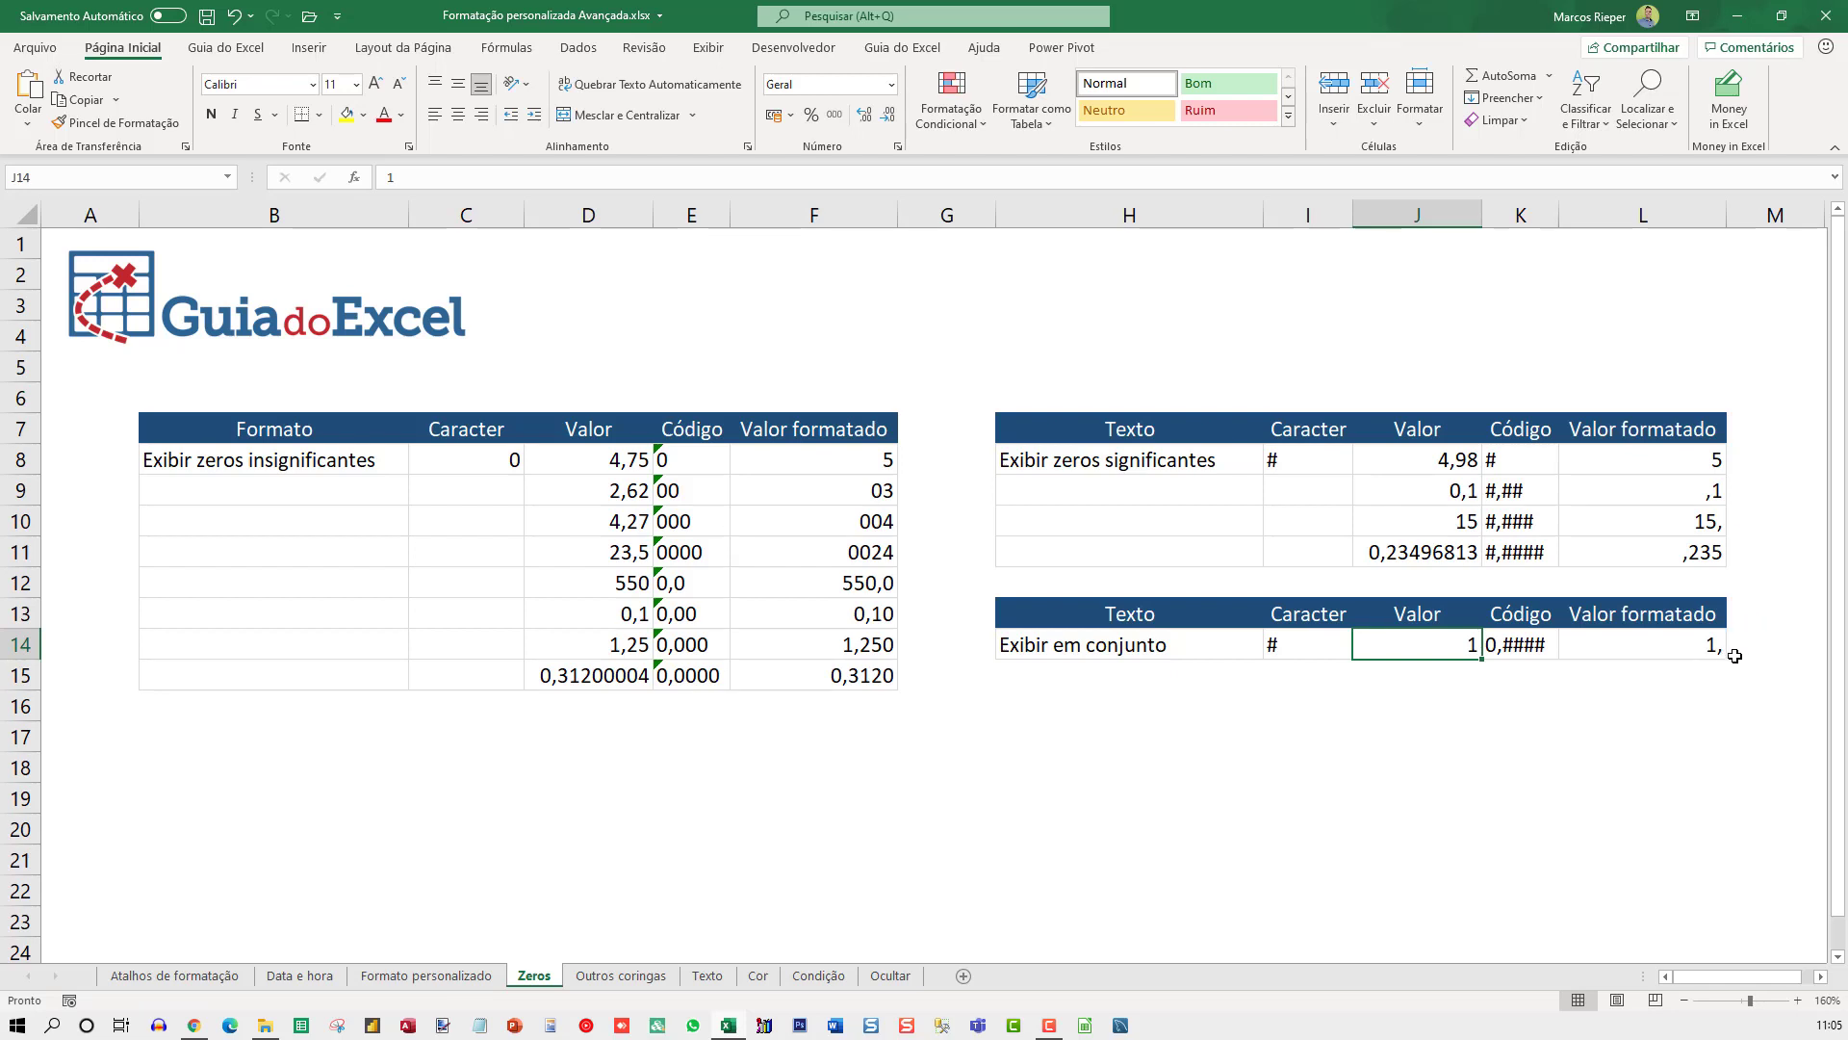
pyautogui.press('F2')
pyautogui.write(',')
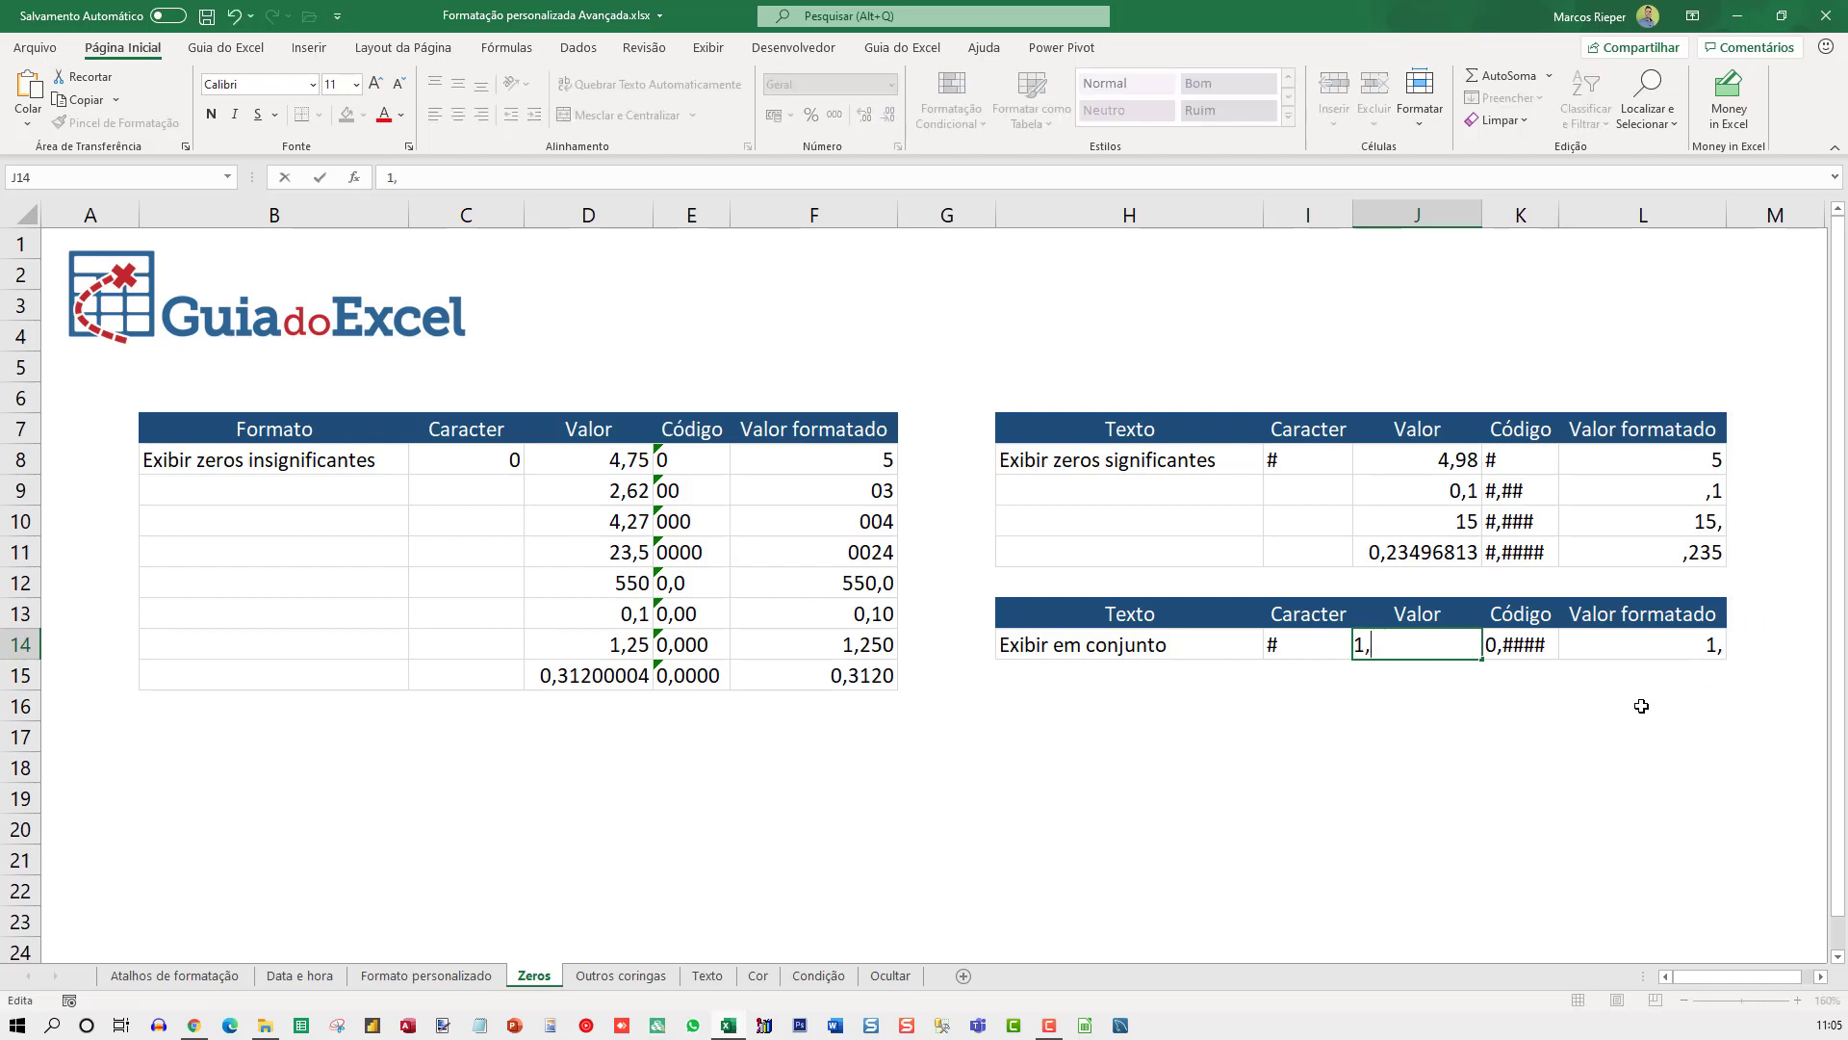
pyautogui.write('015')
pyautogui.press('Return')
pyautogui.press('Up')
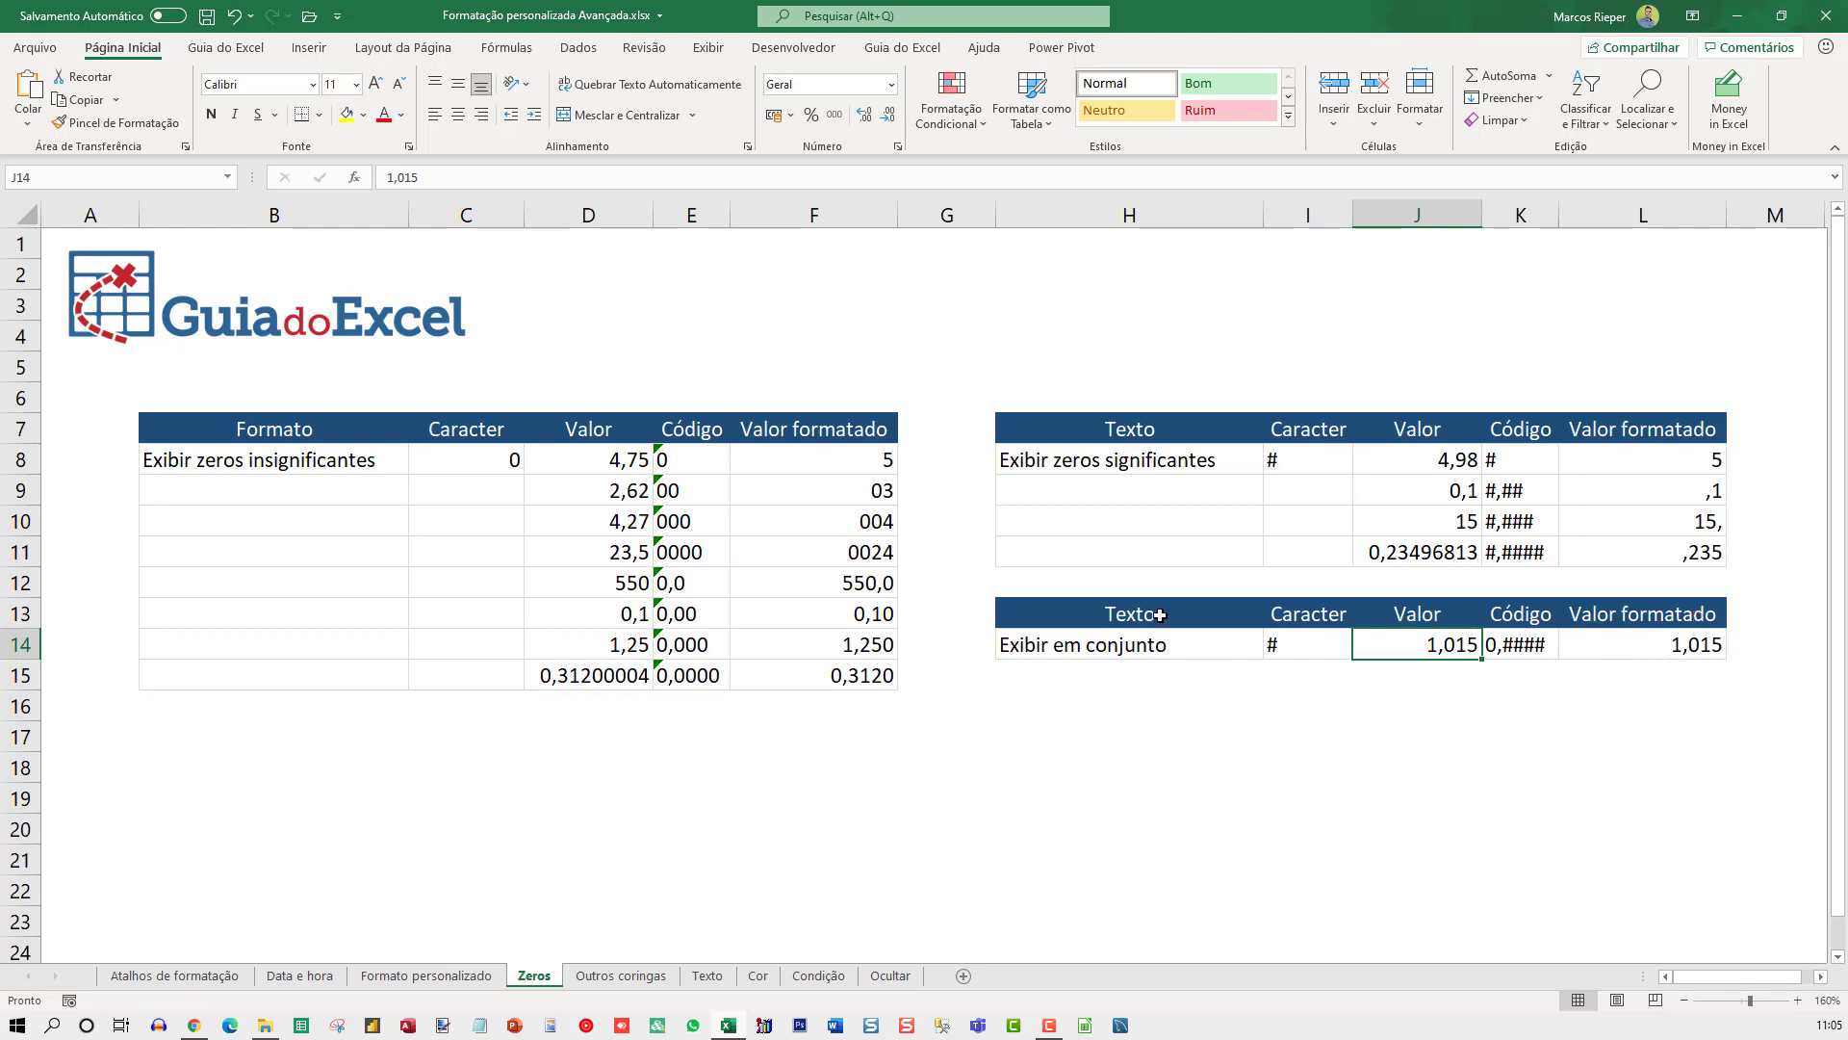
# Switch to the Outros coringas sheet and bring its top table into view.
pyautogui.click(616, 975)
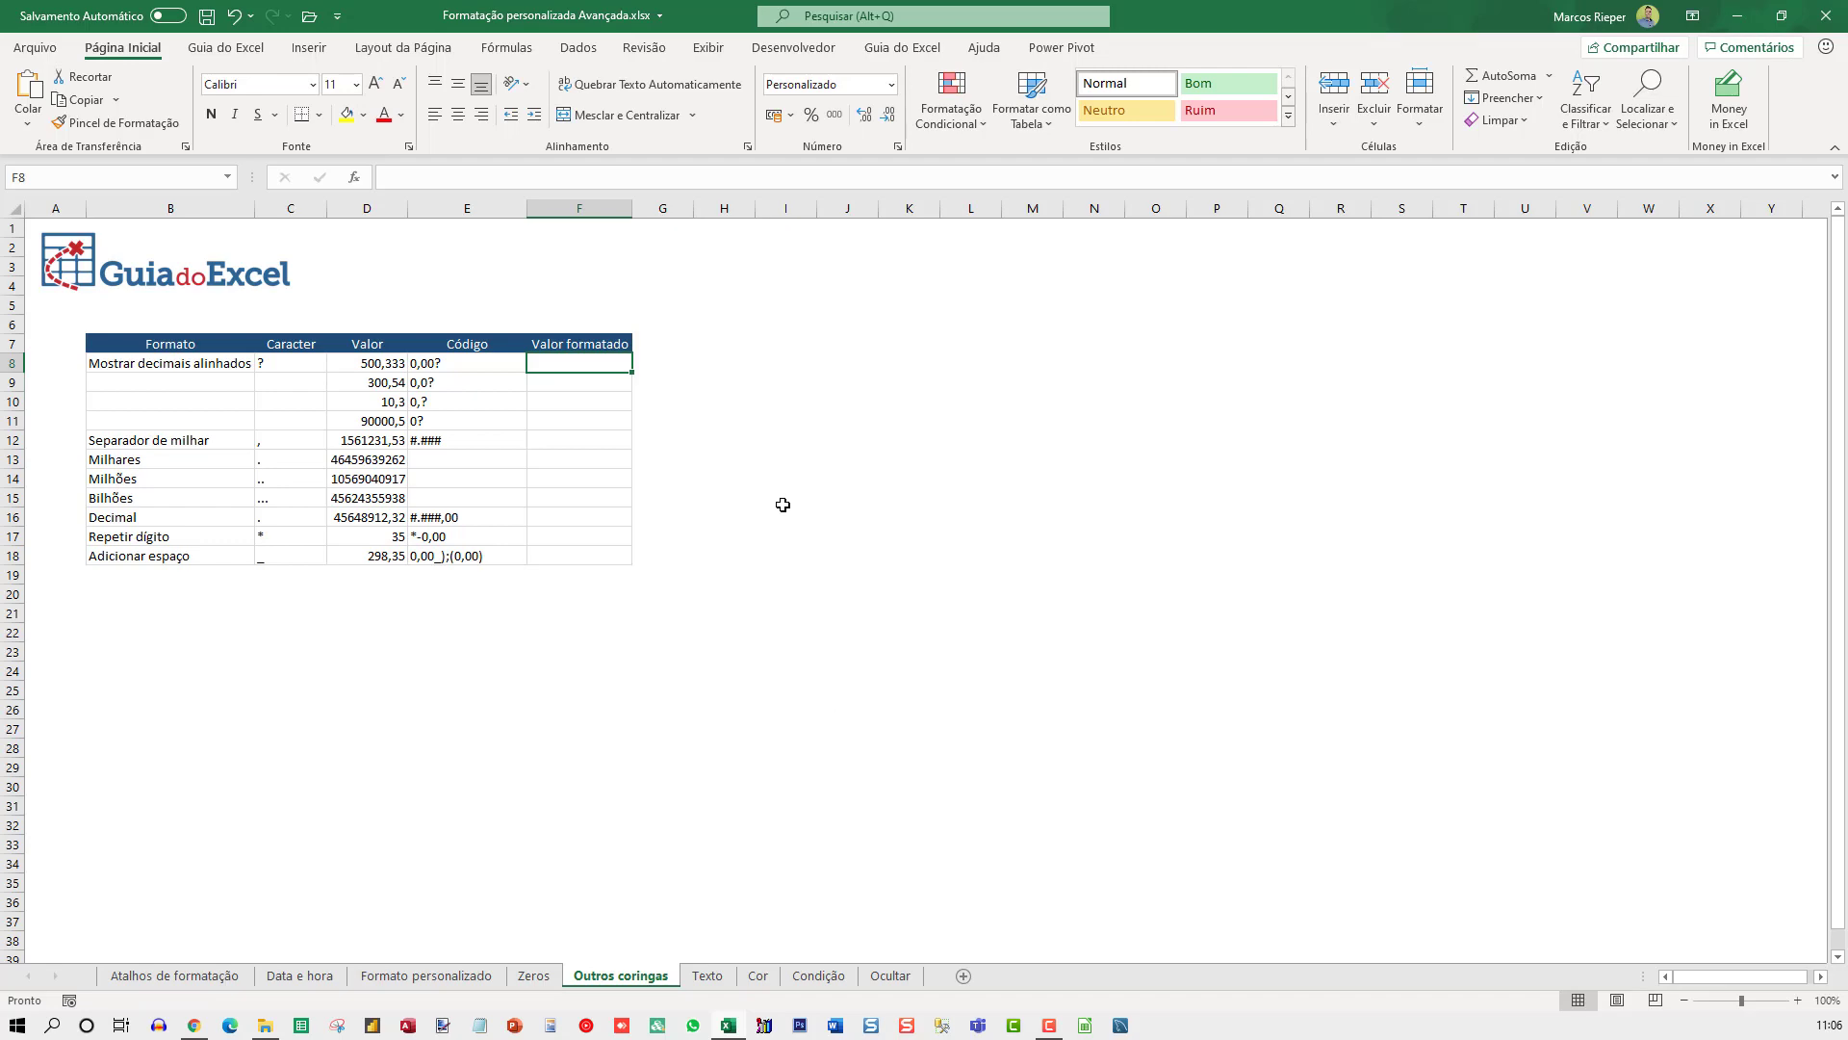
pyautogui.keyDown('ctrl'); pyautogui.scroll(1, 783, 504); pyautogui.keyUp('ctrl')
pyautogui.keyDown('ctrl'); pyautogui.scroll(2, 782, 502); pyautogui.keyUp('ctrl')
pyautogui.keyDown('ctrl'); pyautogui.scroll(1, 784, 500); pyautogui.keyUp('ctrl')
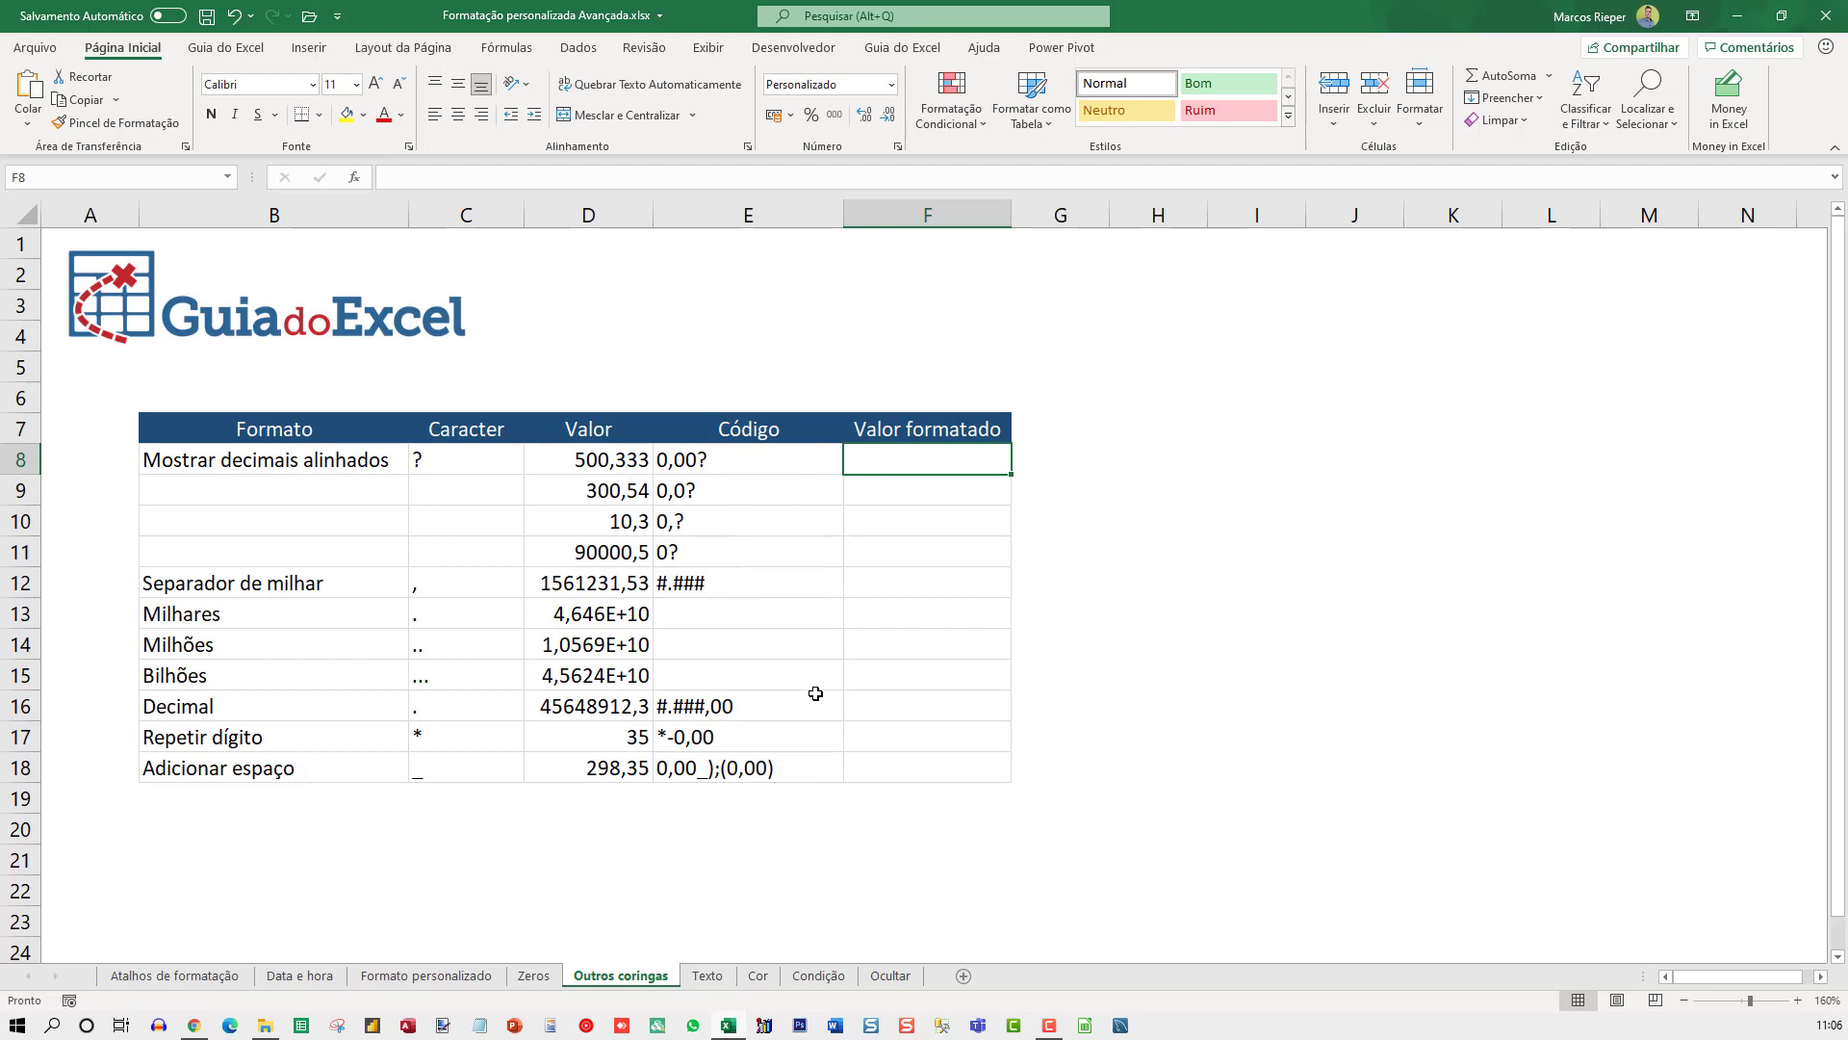
# Enter =D8 in F8 and copy it down into F9, F10 and F11.
pyautogui.write('=D8')
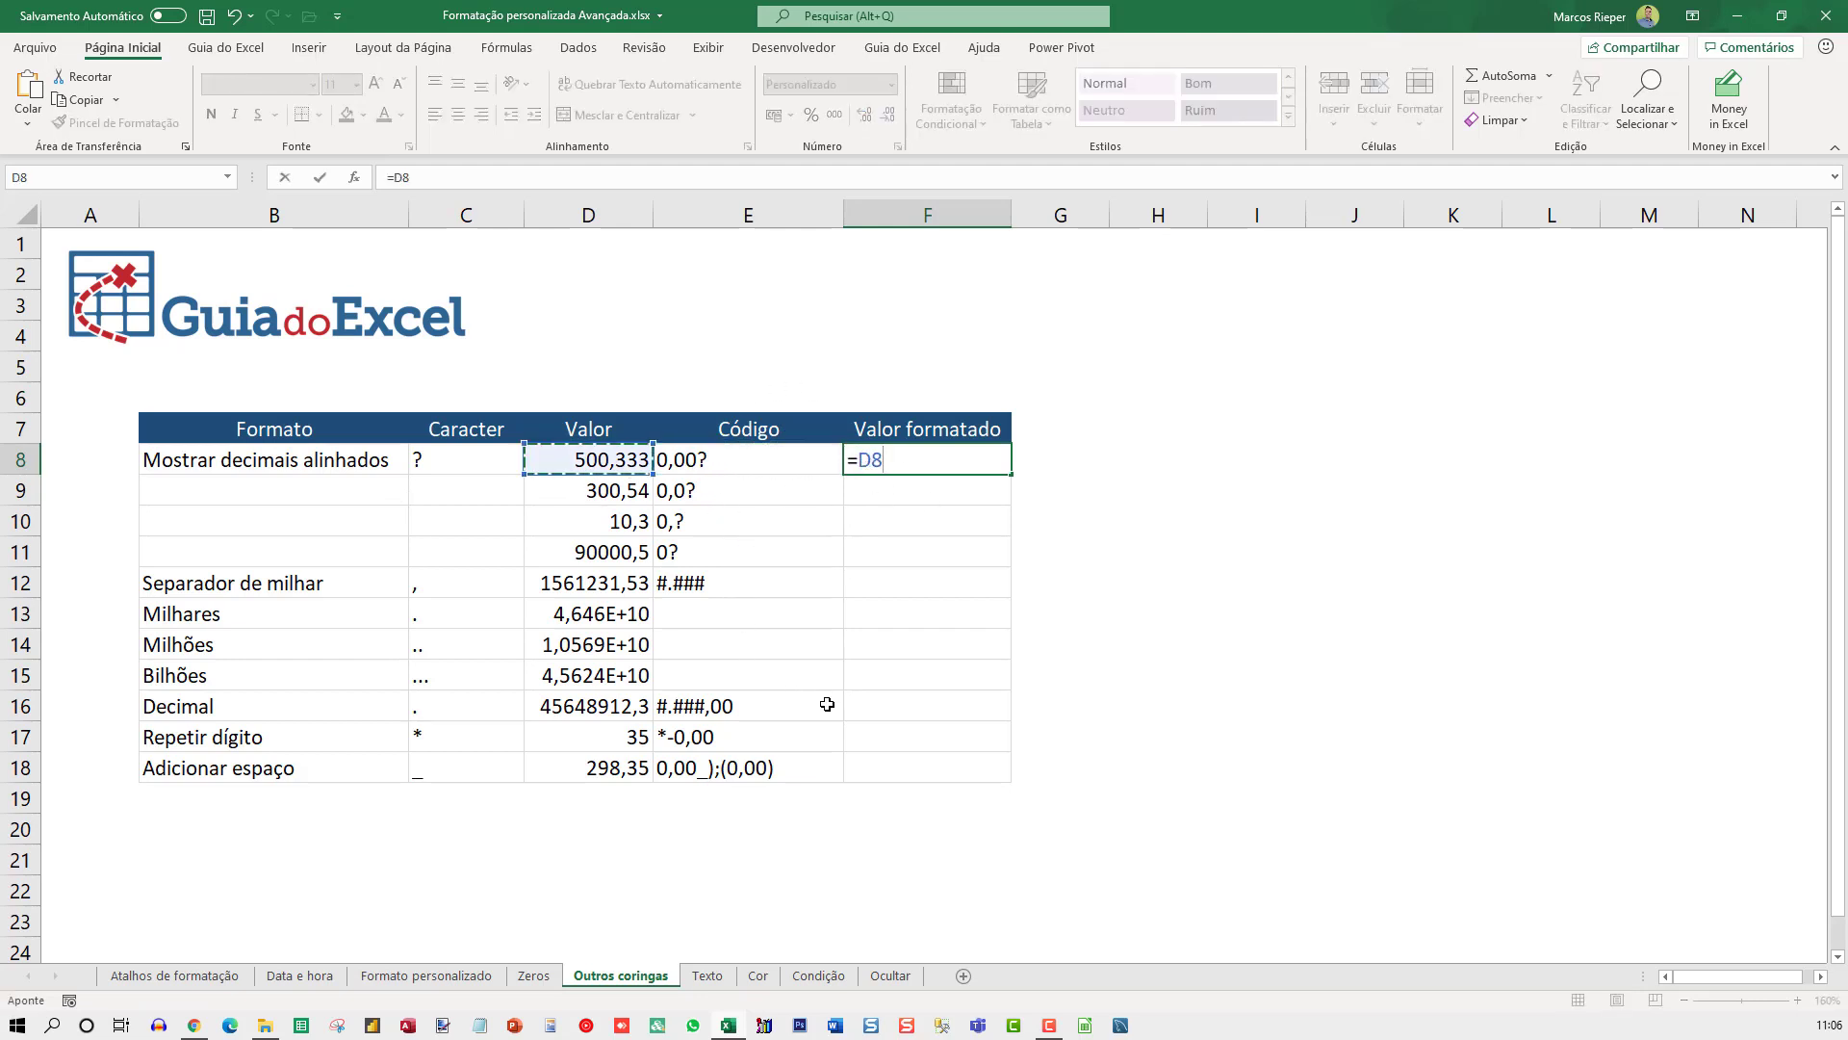
pyautogui.press('Return')
pyautogui.press('Up')
pyautogui.hotkey('ctrl', 'c')
pyautogui.press('Down')
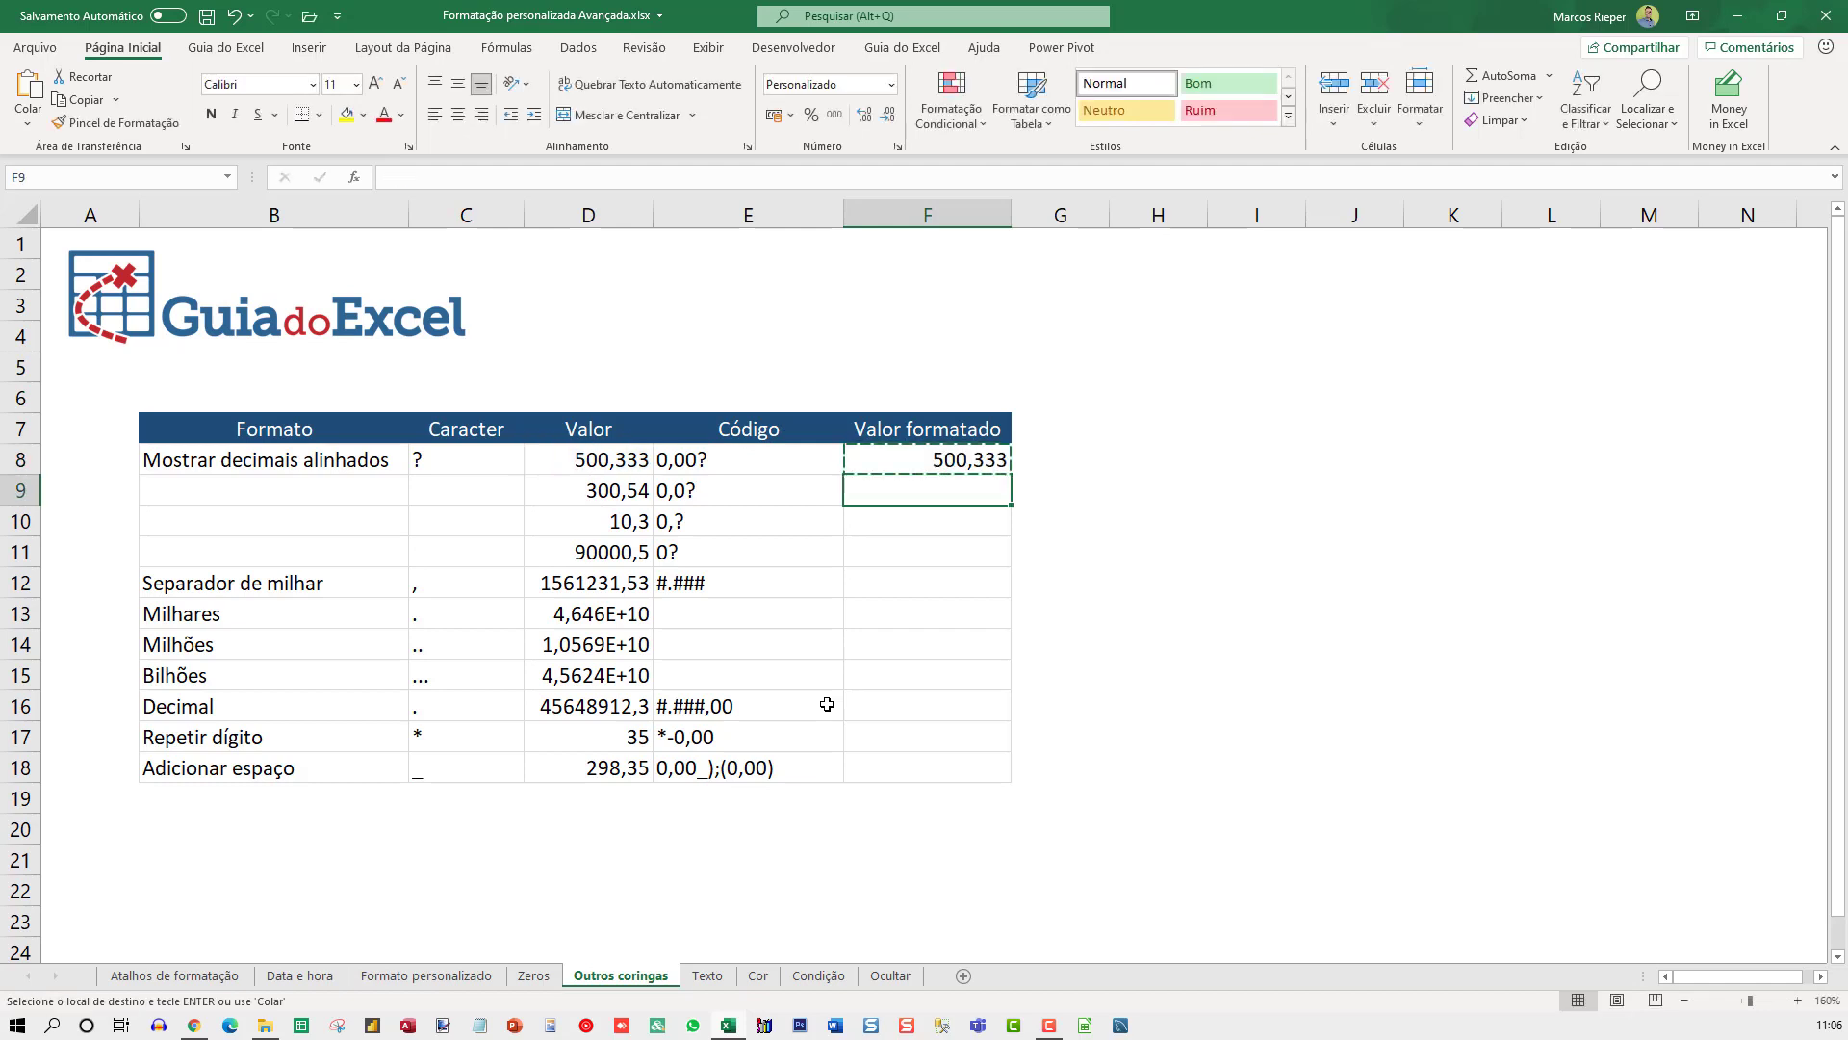
pyautogui.hotkey('ctrl', 'v')
pyautogui.press('Down')
pyautogui.hotkey('ctrl', 'v')
pyautogui.press('Down')
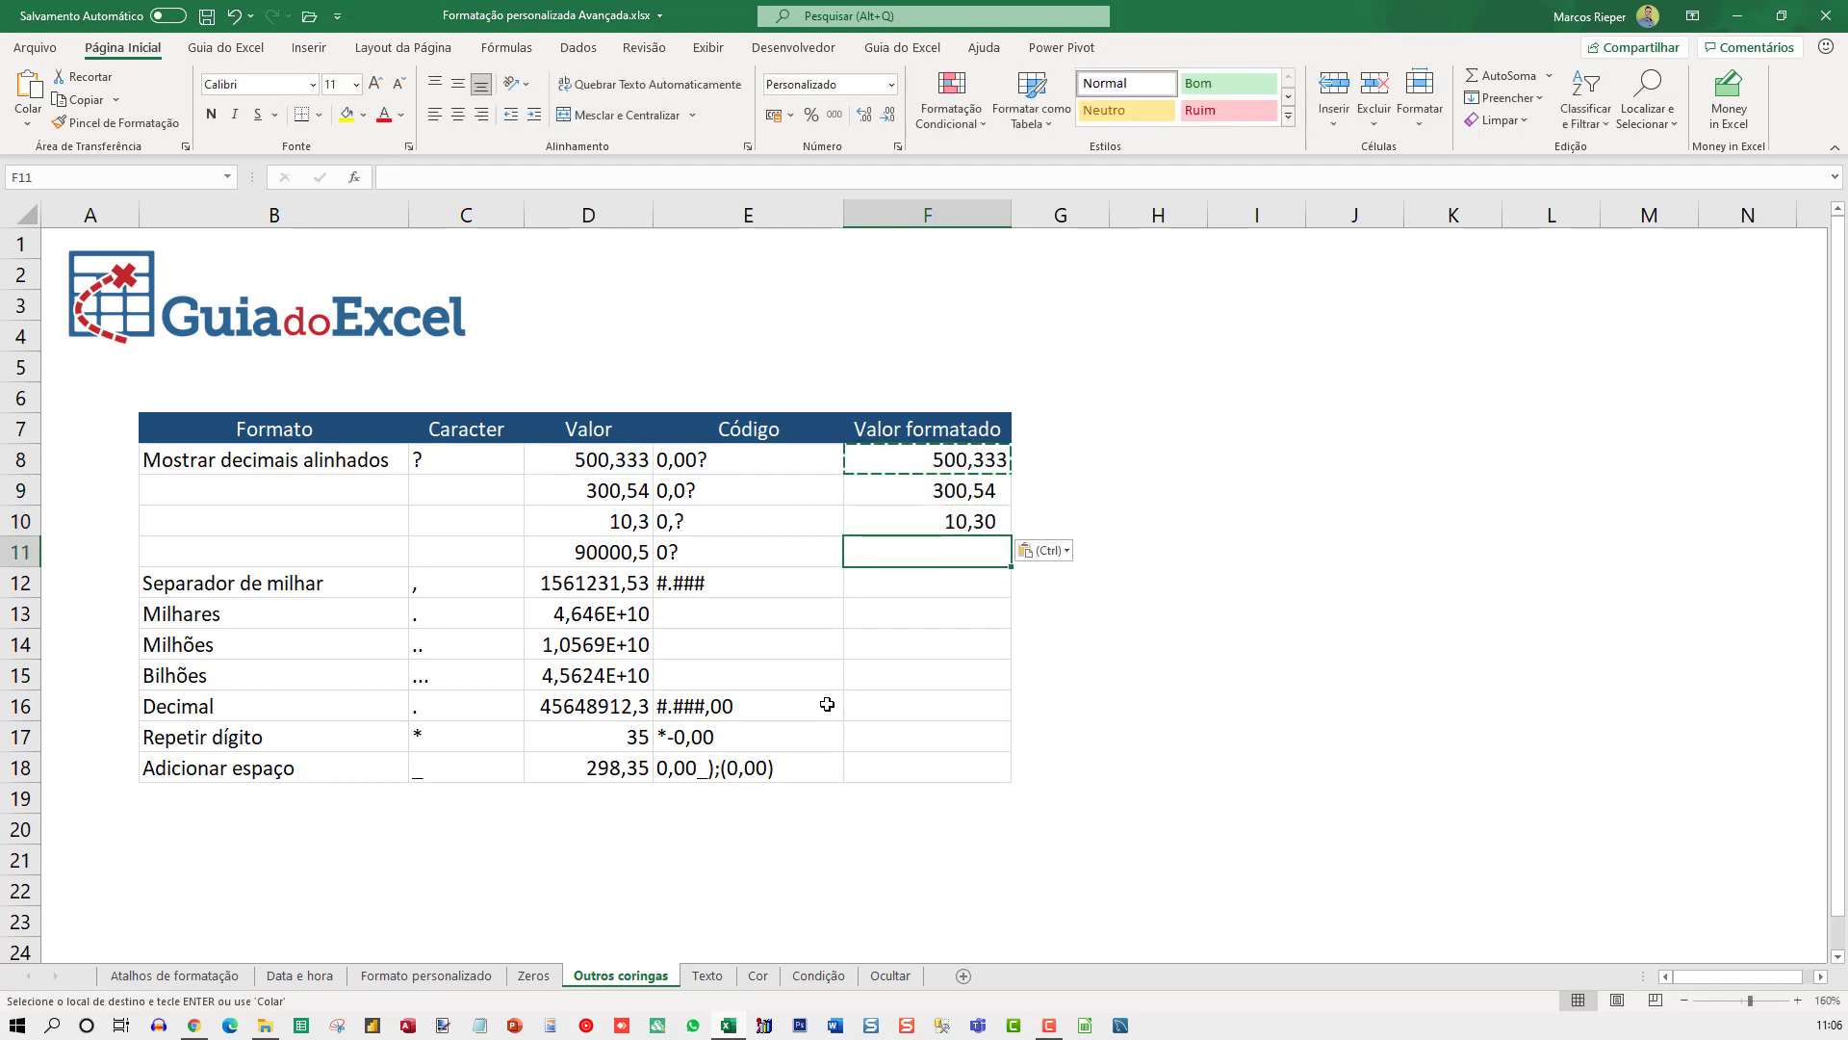
pyautogui.hotkey('ctrl', 'v')
pyautogui.press('Down')
pyautogui.press('Up')
pyautogui.press('Escape')
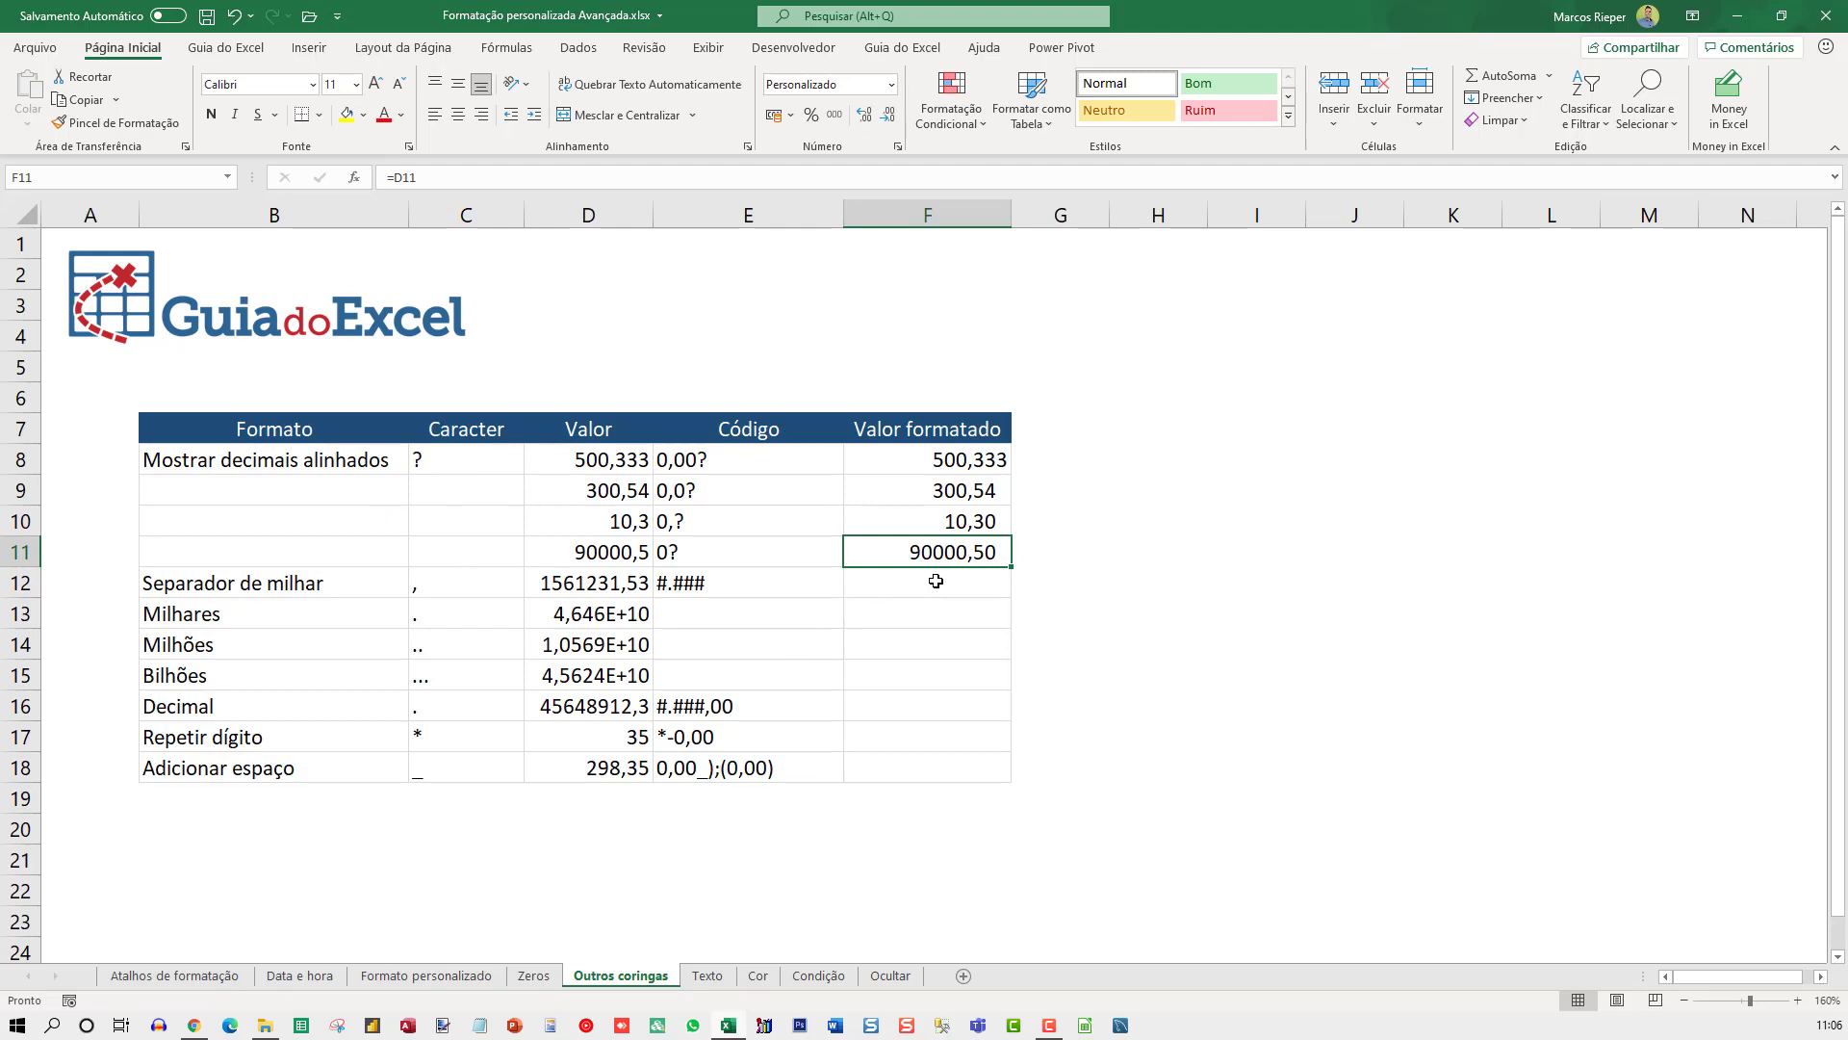
pyautogui.keyDown('ctrl'); pyautogui.scroll(1, 972, 606); pyautogui.keyUp('ctrl')
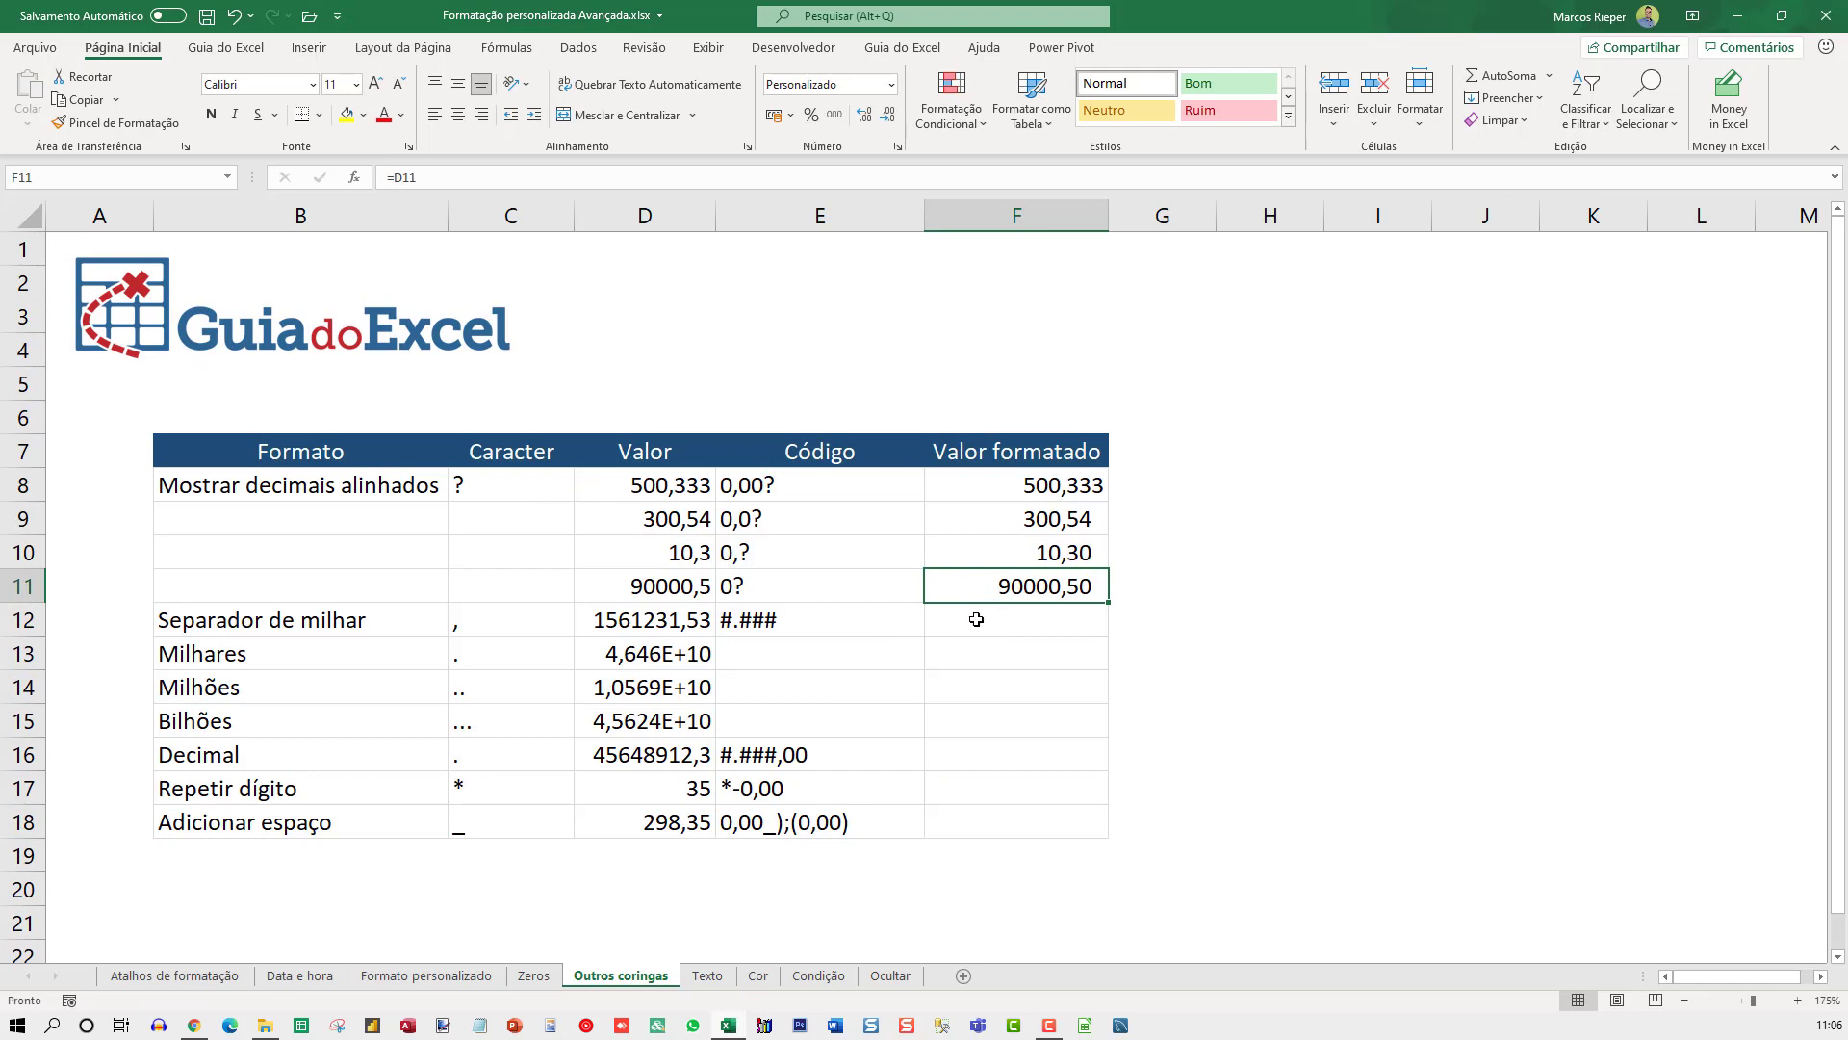
# Enter the formula =D12 in F12 so it shows D12's value.
pyautogui.click(974, 619)
pyautogui.write('=')
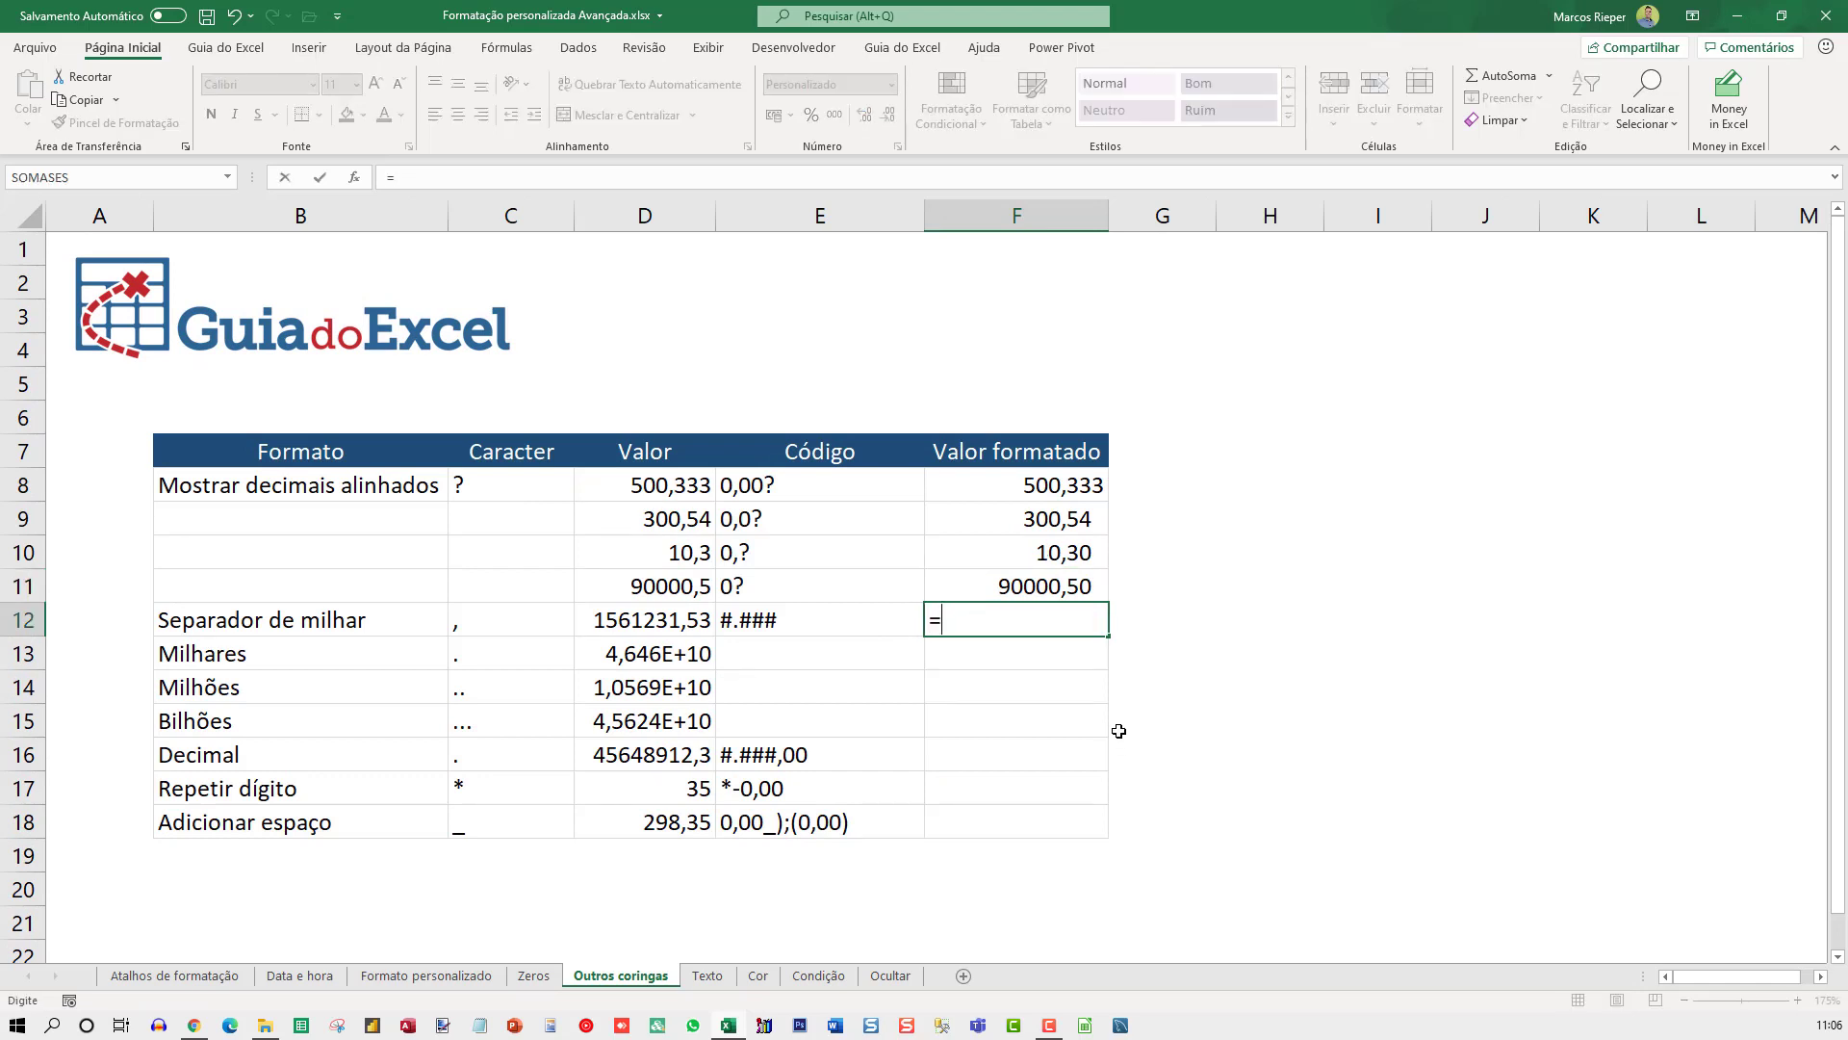
pyautogui.press('Left')
pyautogui.press('Left')
pyautogui.press('Return')
pyautogui.press('Up')
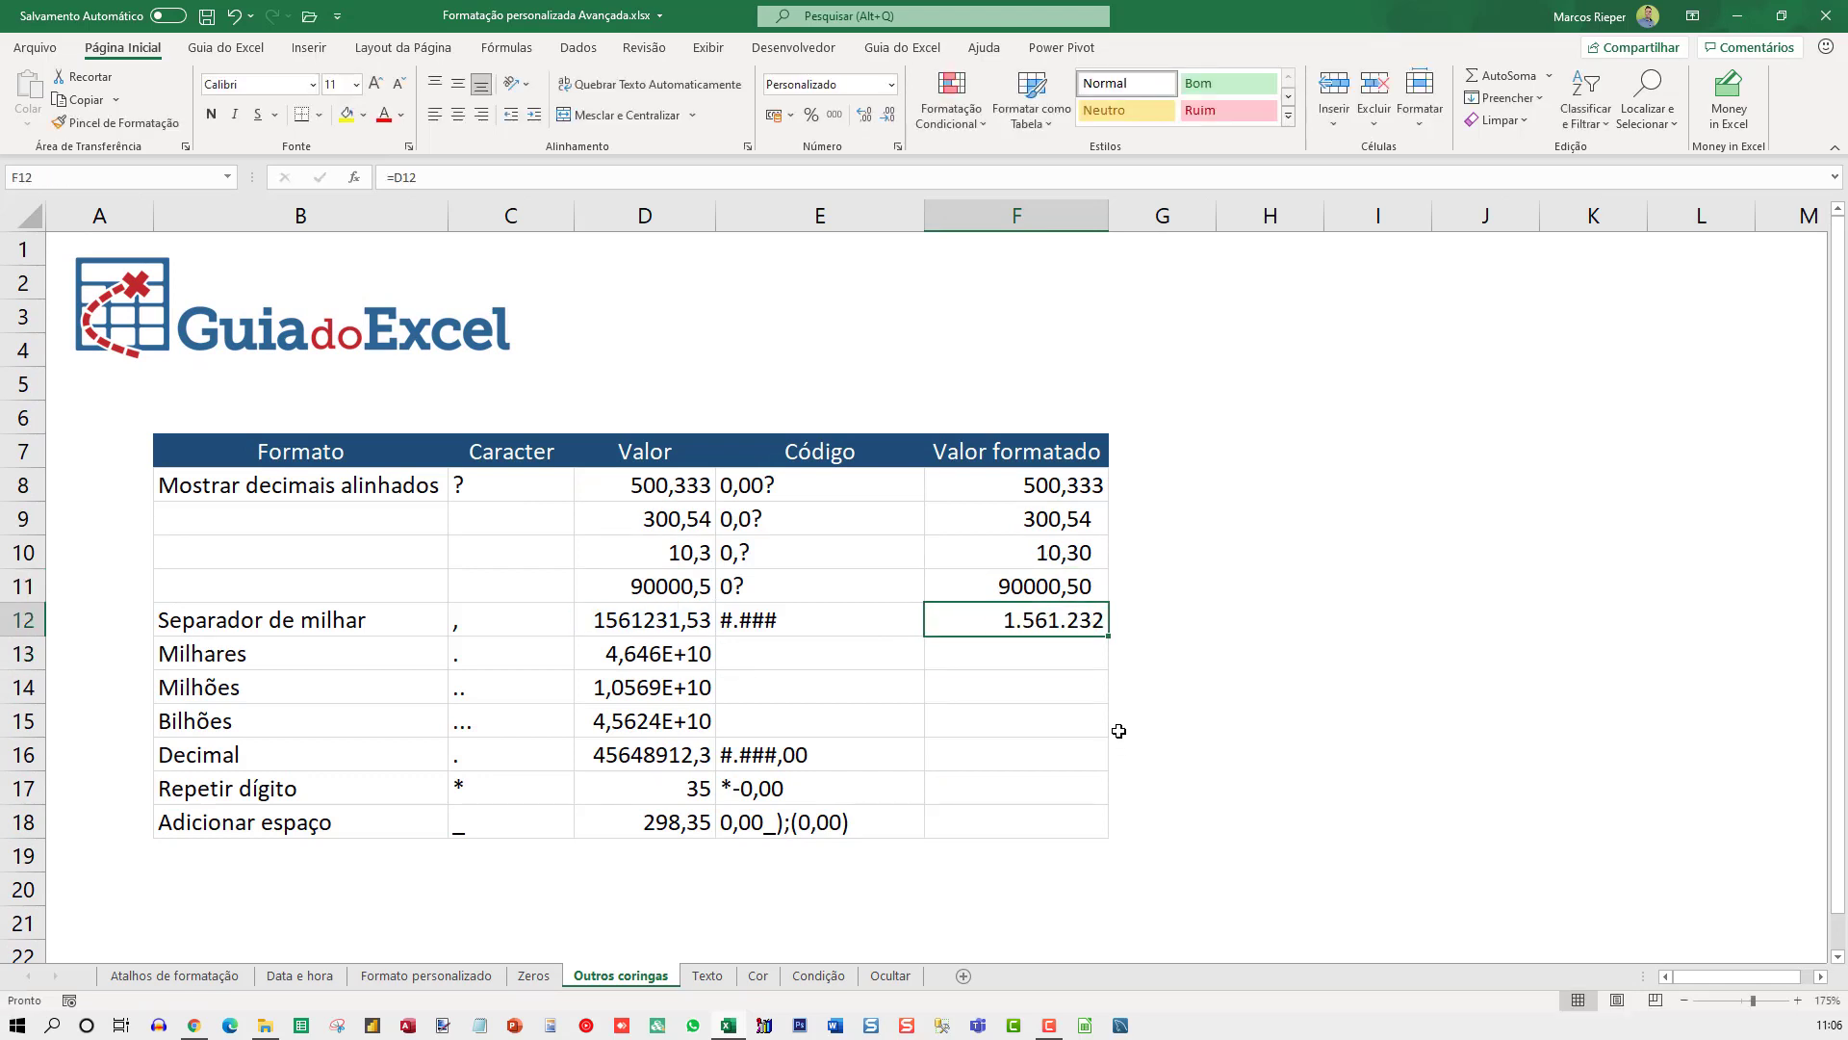
# Inspect F12's custom number format code #.###, which displays 1.561.232.
pyautogui.hotkey('ctrl', '1')
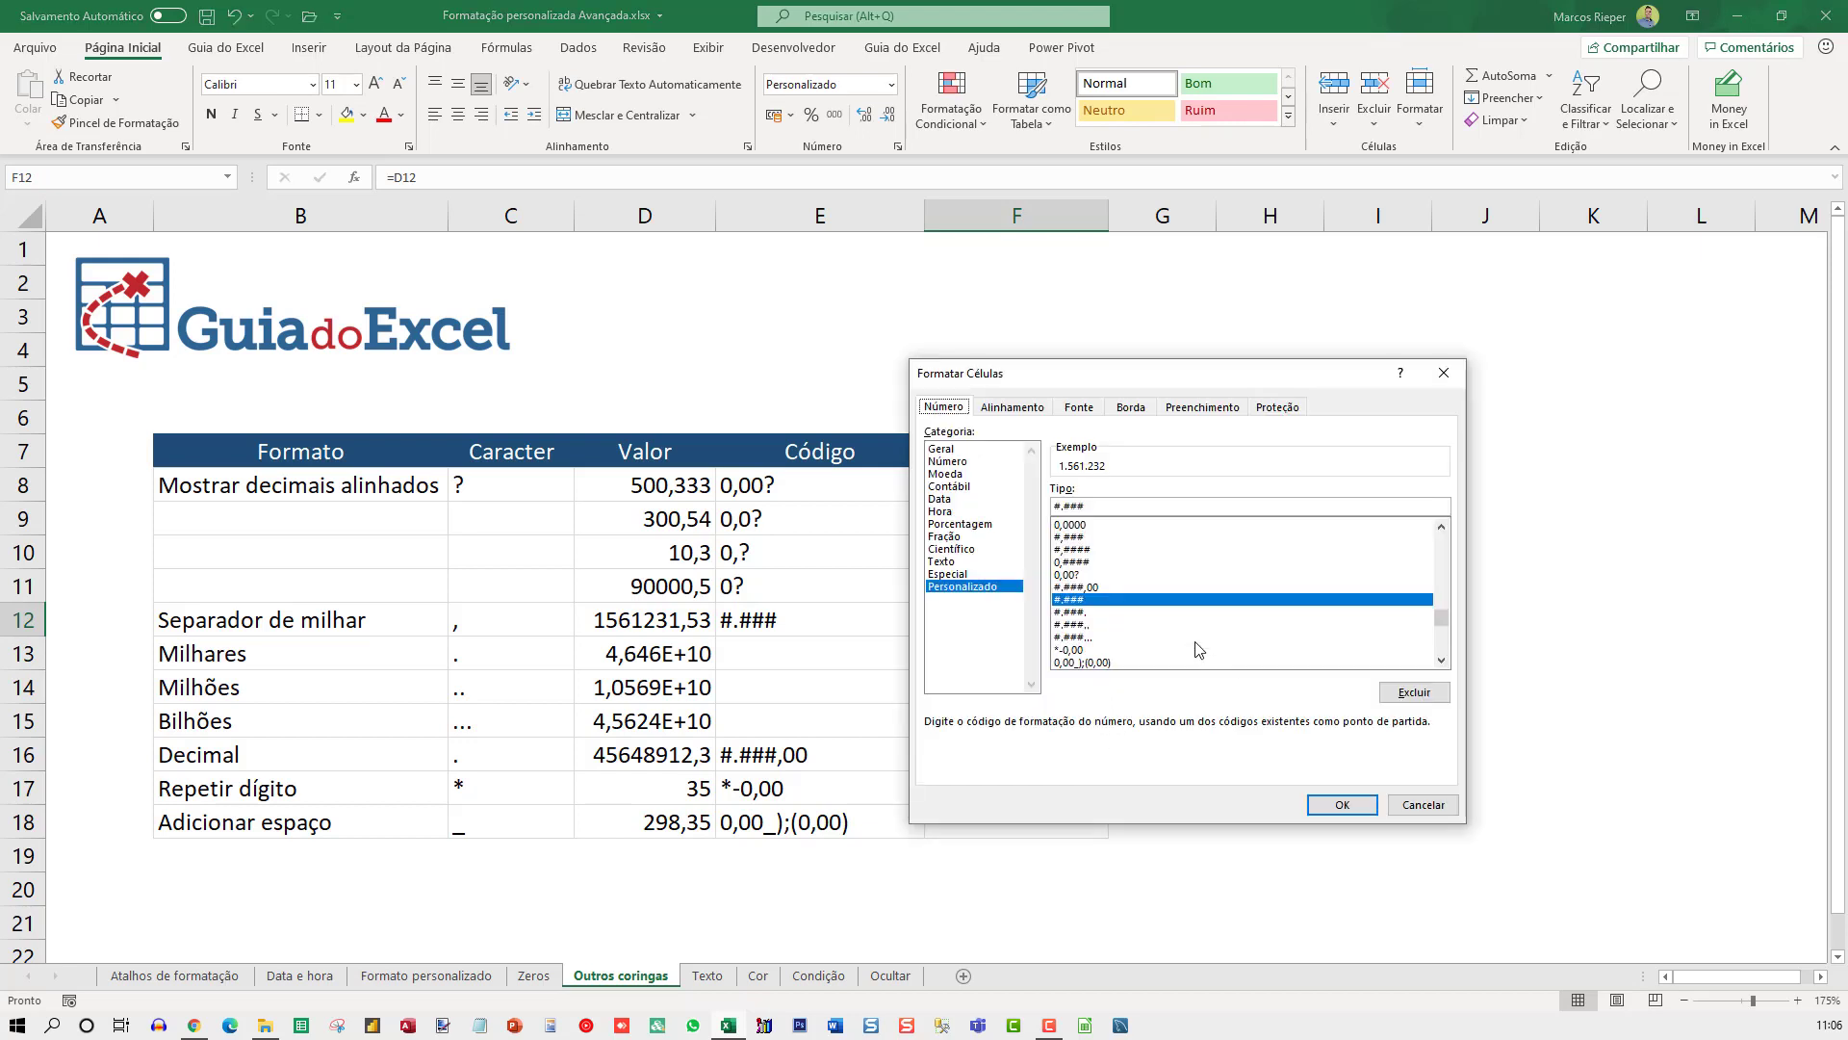
pyautogui.moveTo(1126, 382); pyautogui.dragTo(1377, 330)
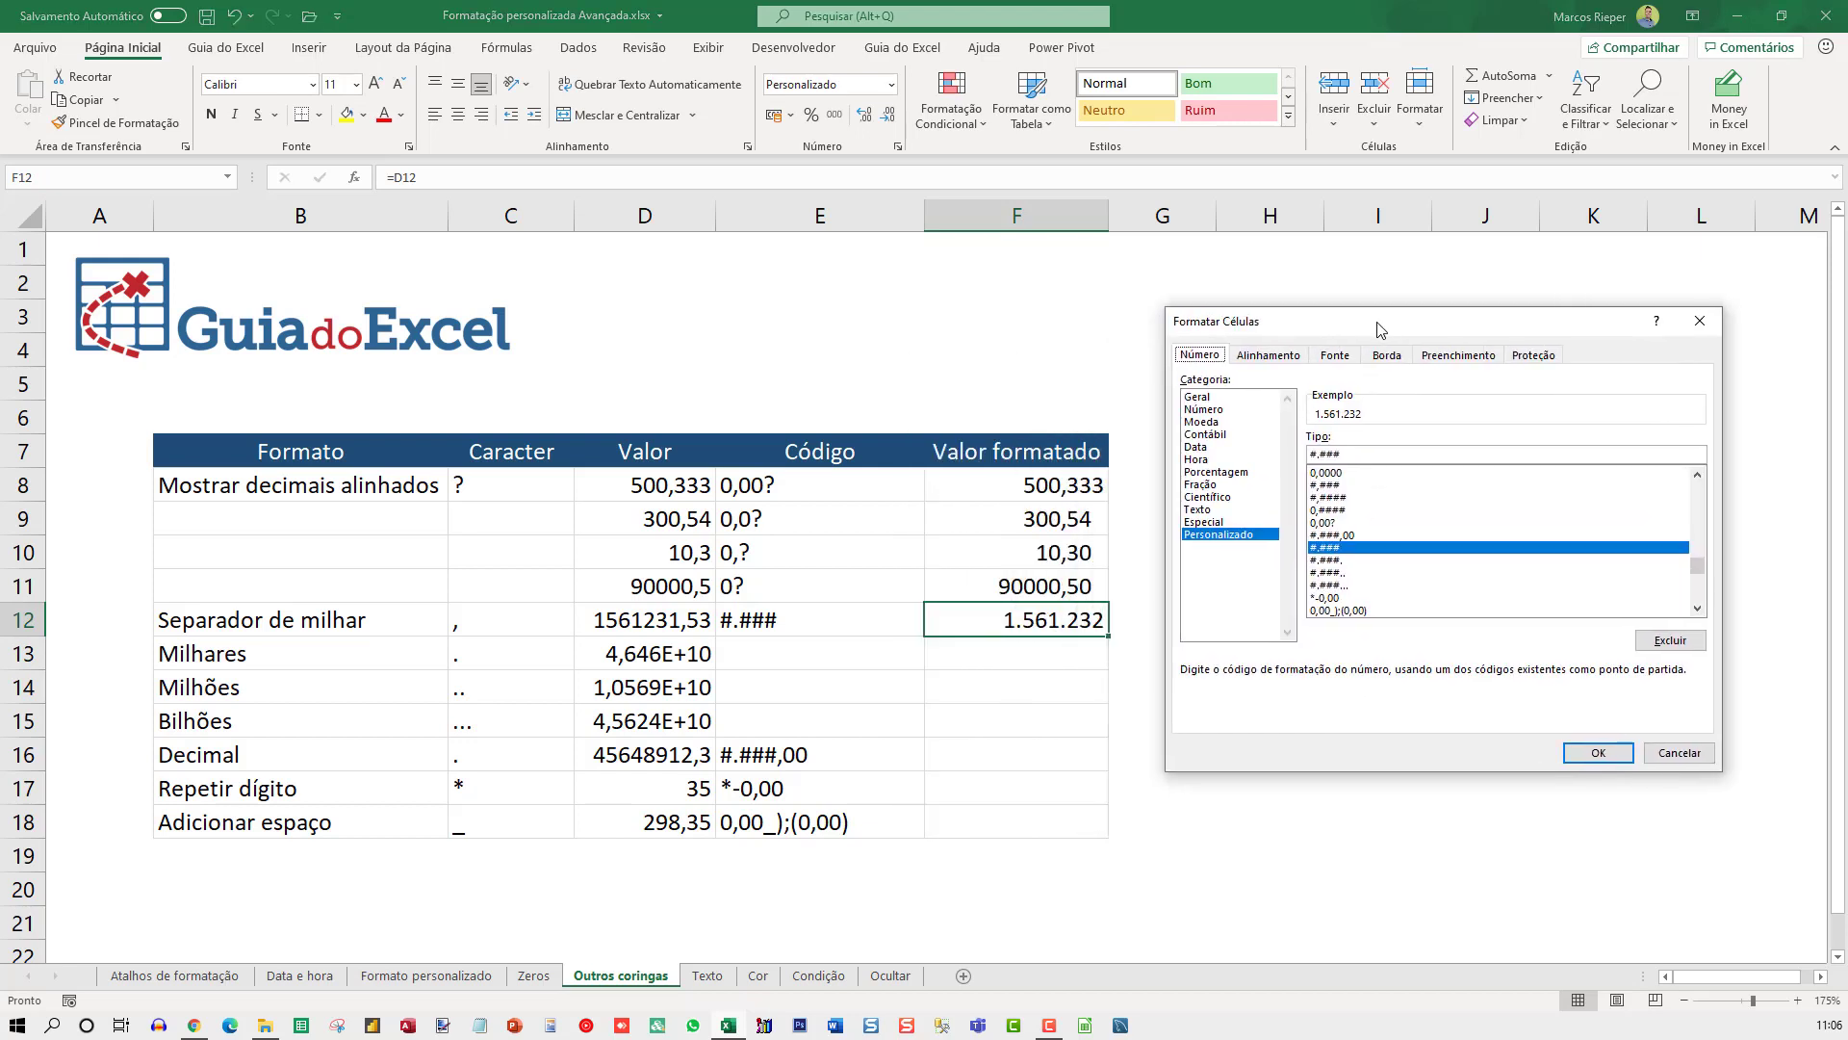
pyautogui.click(1310, 456)
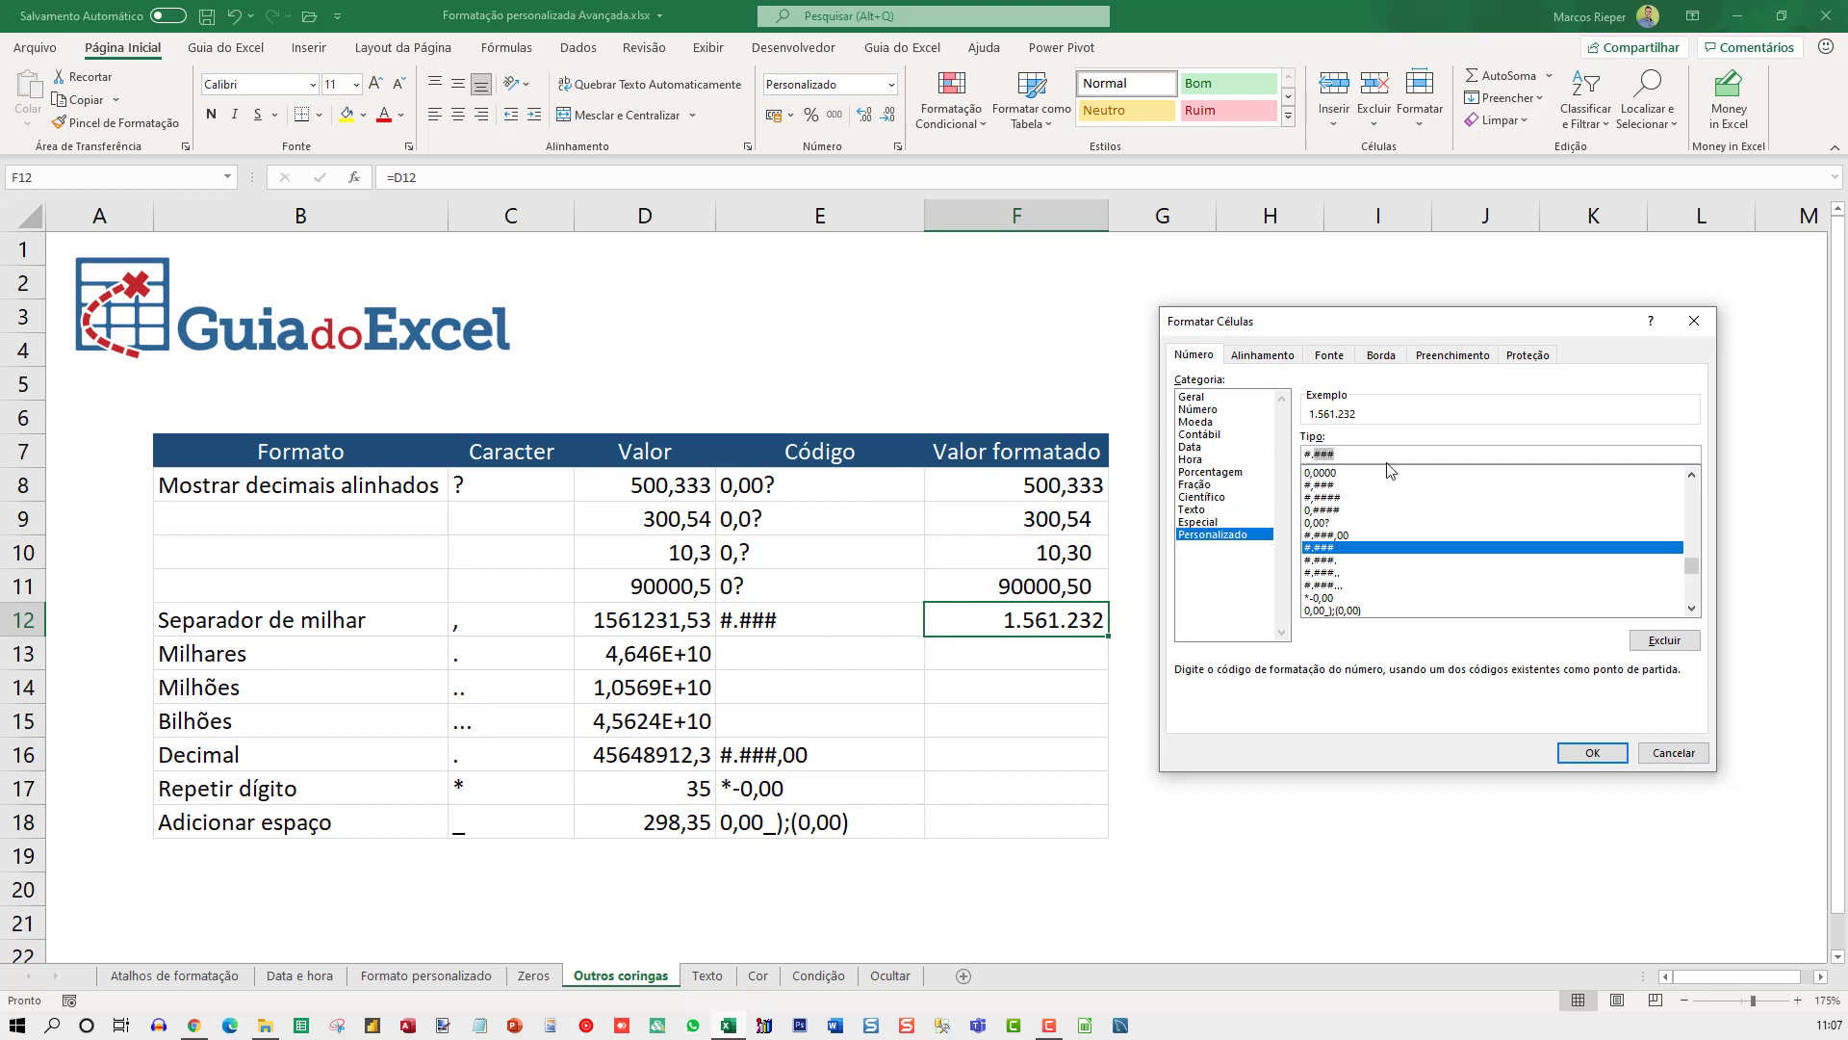
# Prefix D12's number with two 1s so it becomes 111561231,53.
pyautogui.press('Return')
pyautogui.doubleClick(678, 626)
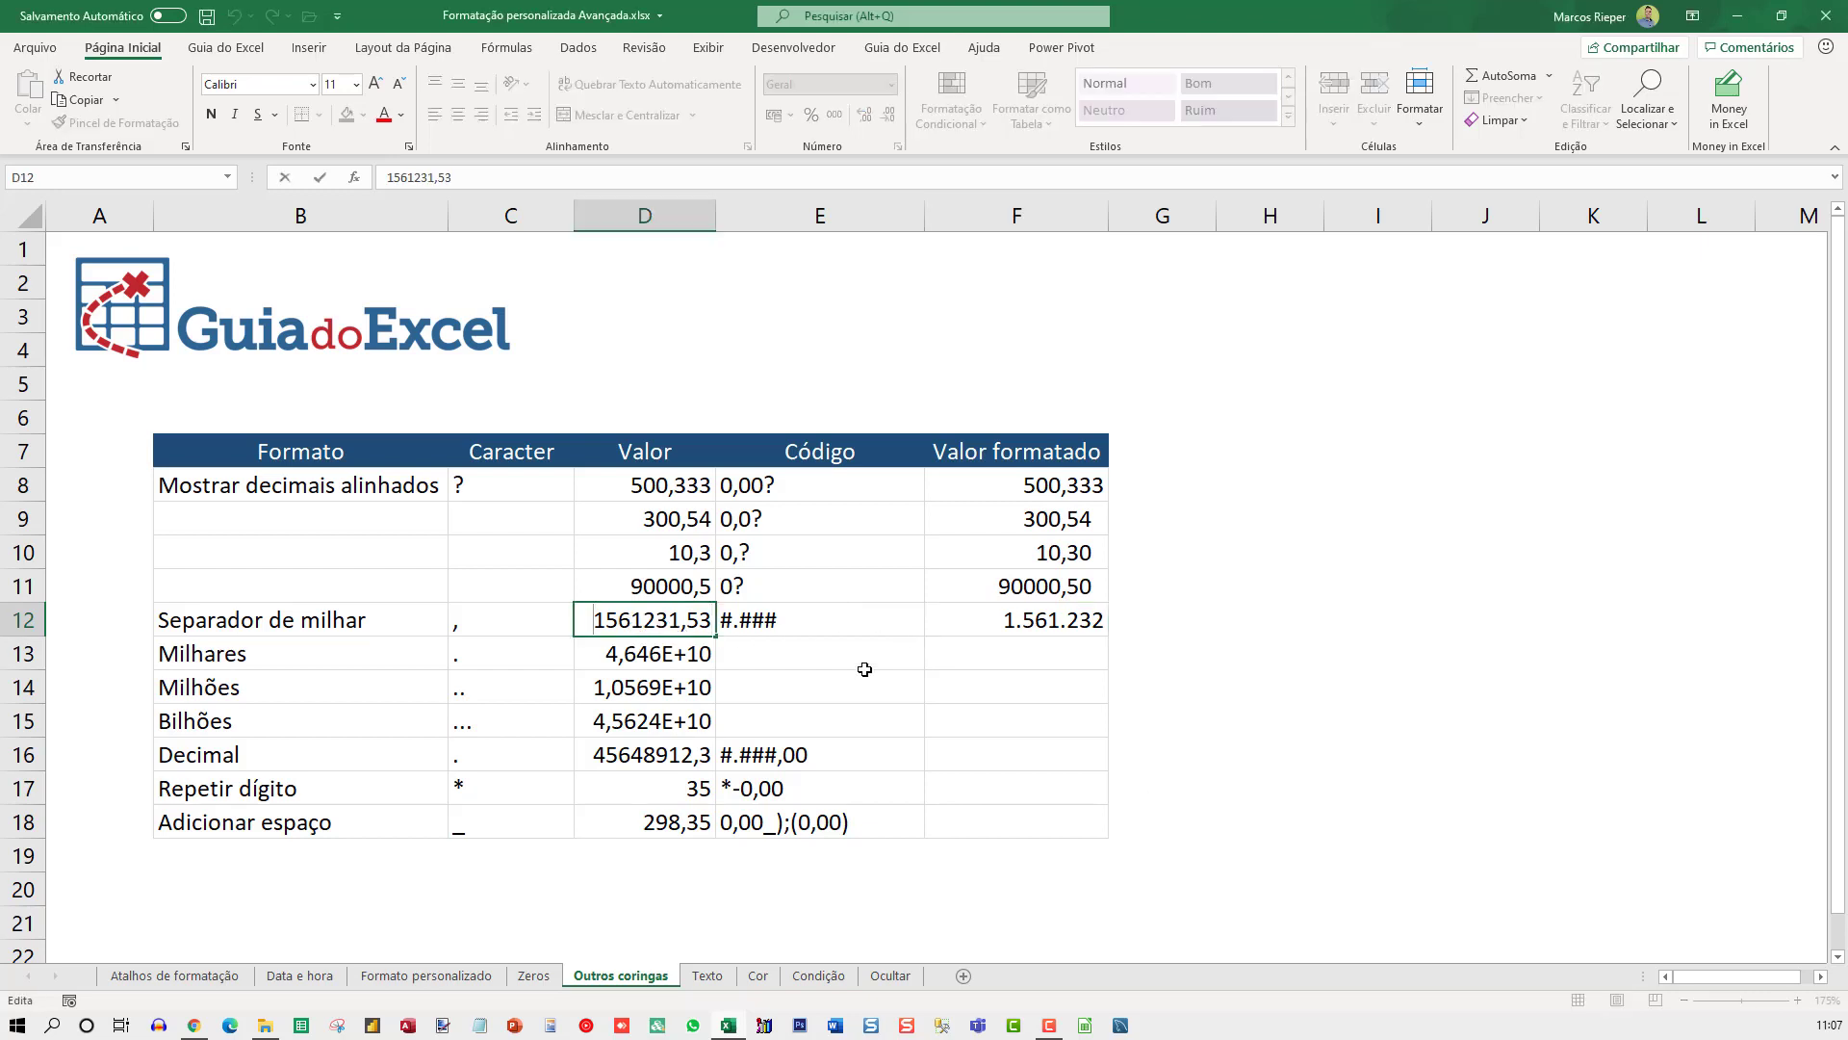
pyautogui.write('1')
pyautogui.press('Return')
pyautogui.press('Up')
pyautogui.press('F2')
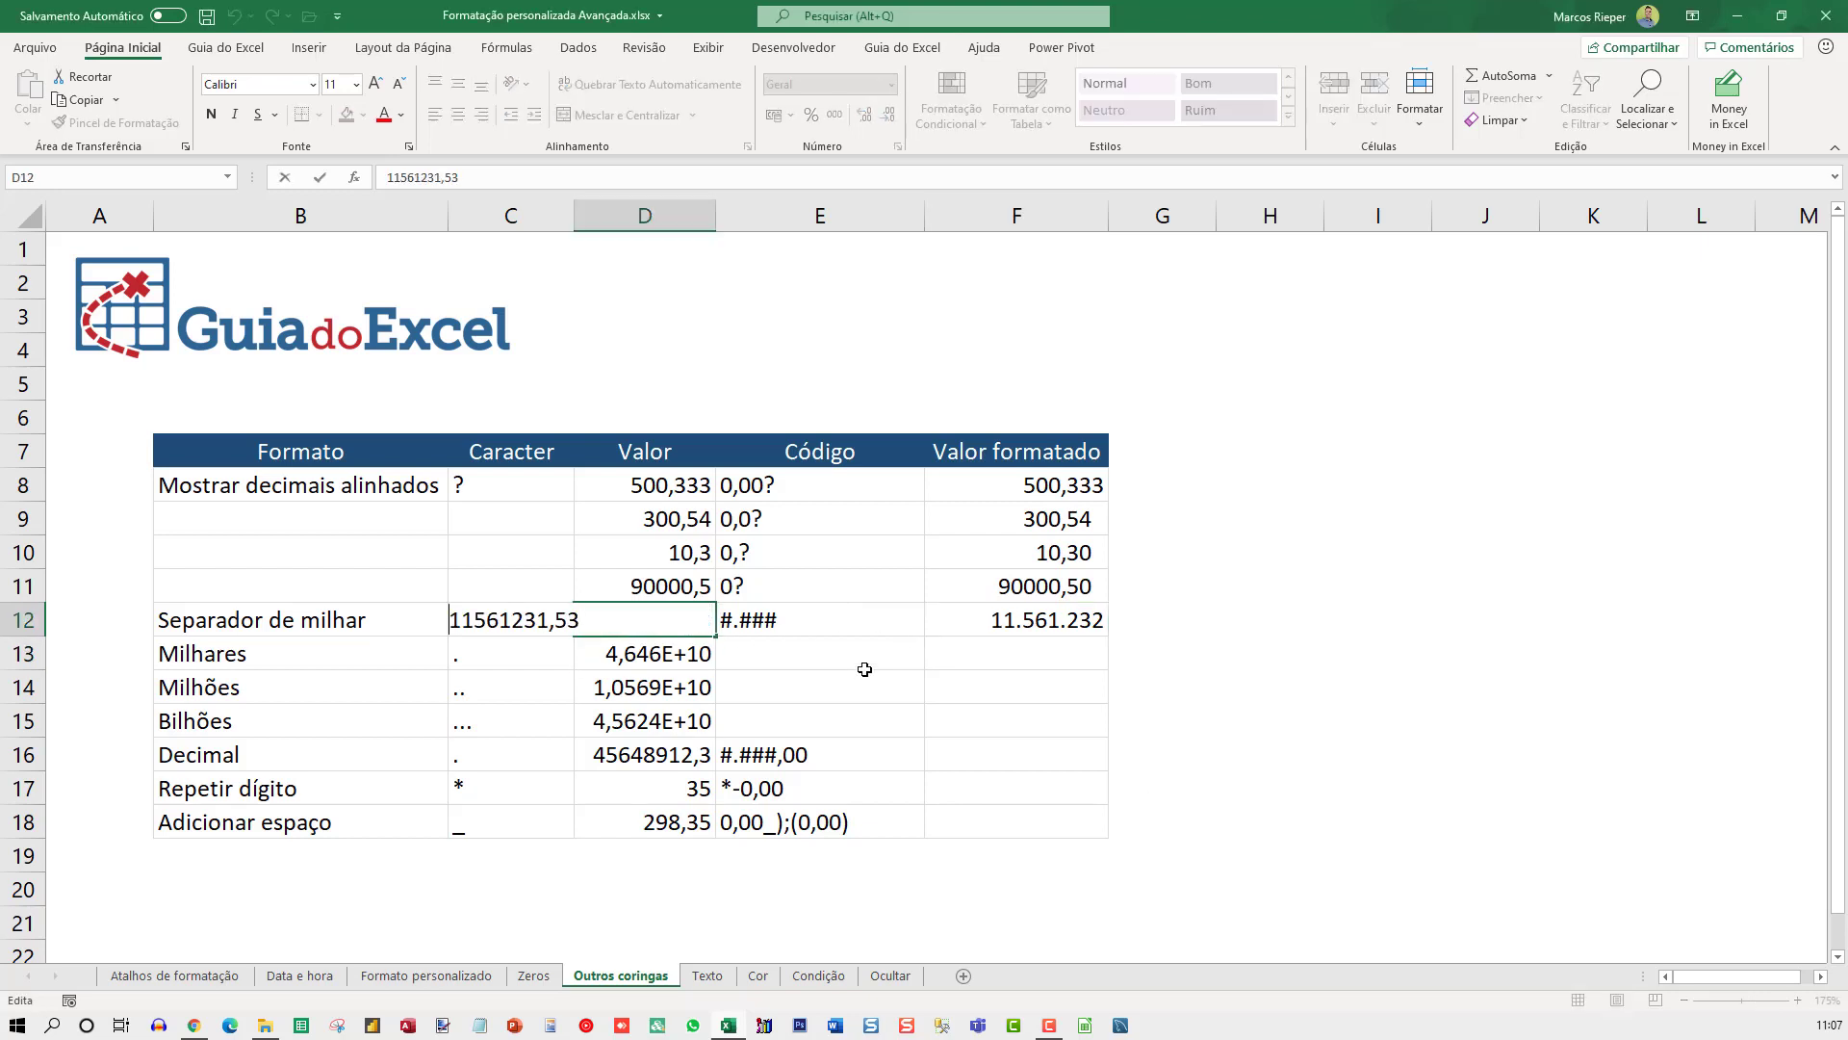
pyautogui.write('1')
pyautogui.press('Return')
pyautogui.press('Up')
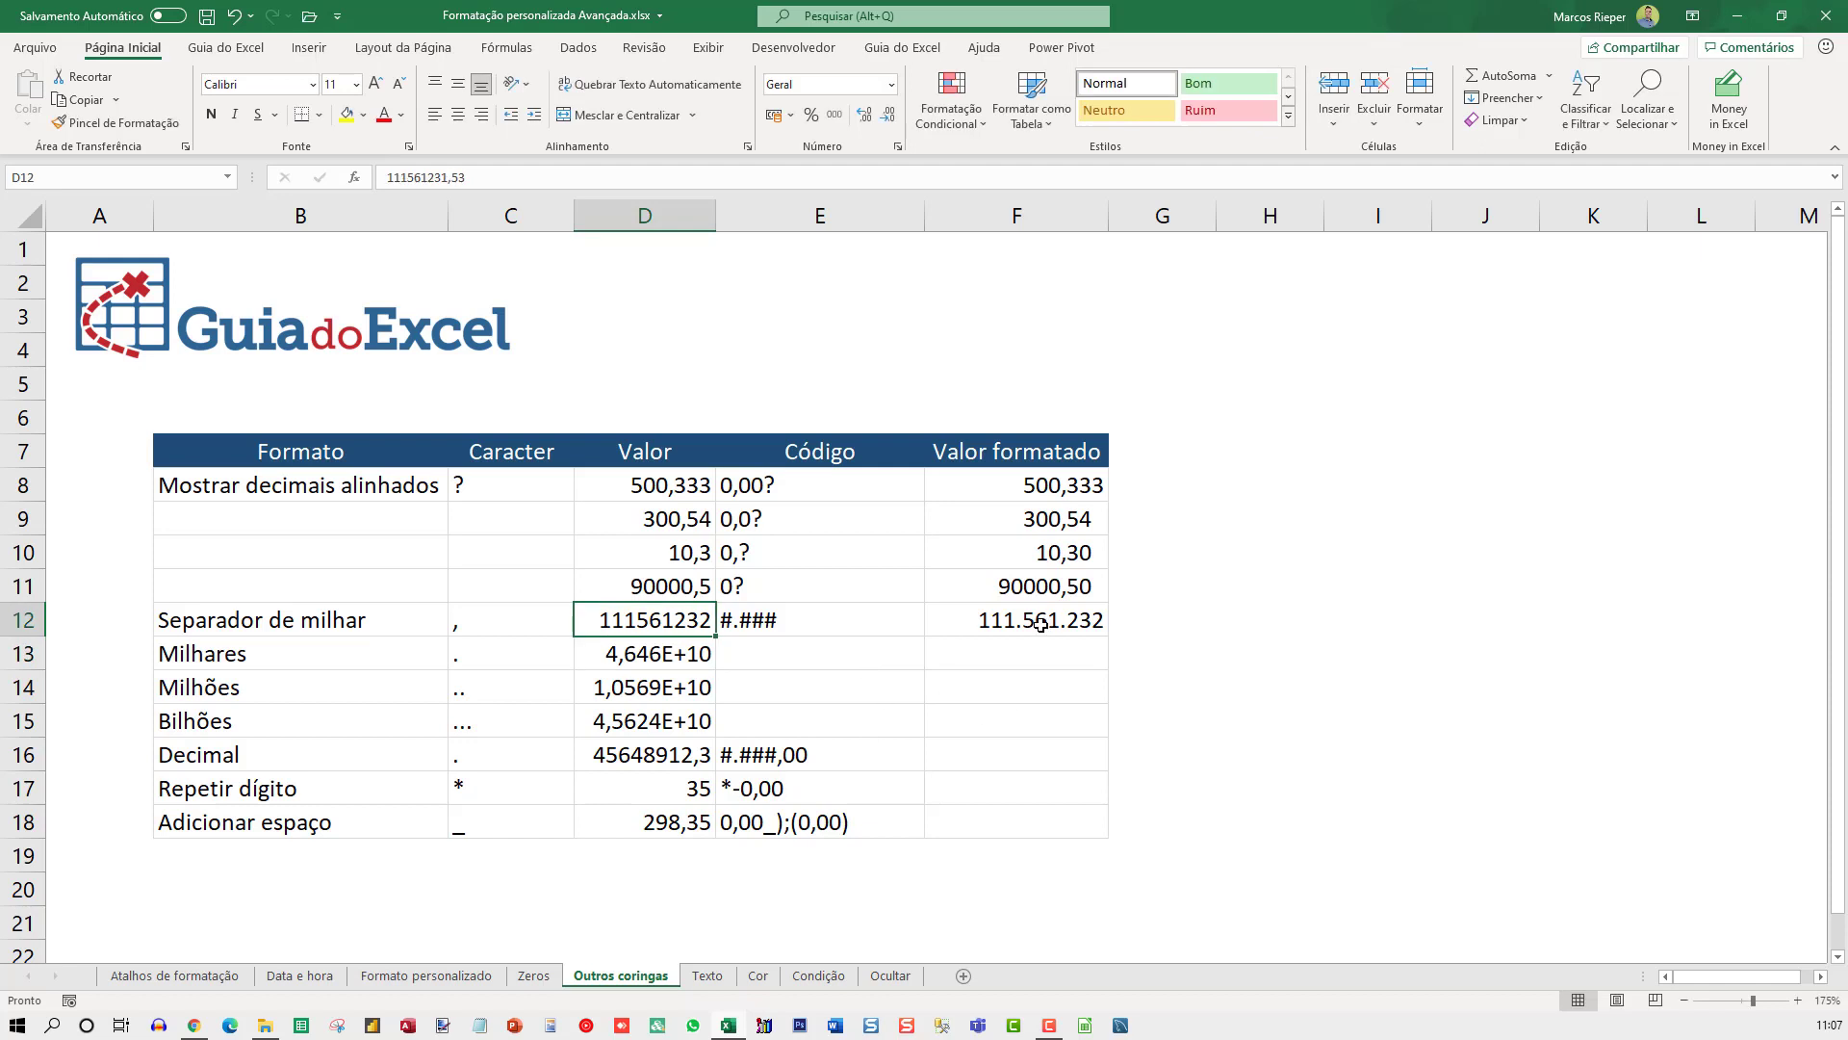
# Check that F12 now reads 111.561.232 under the #.### format.
pyautogui.click(1040, 625)
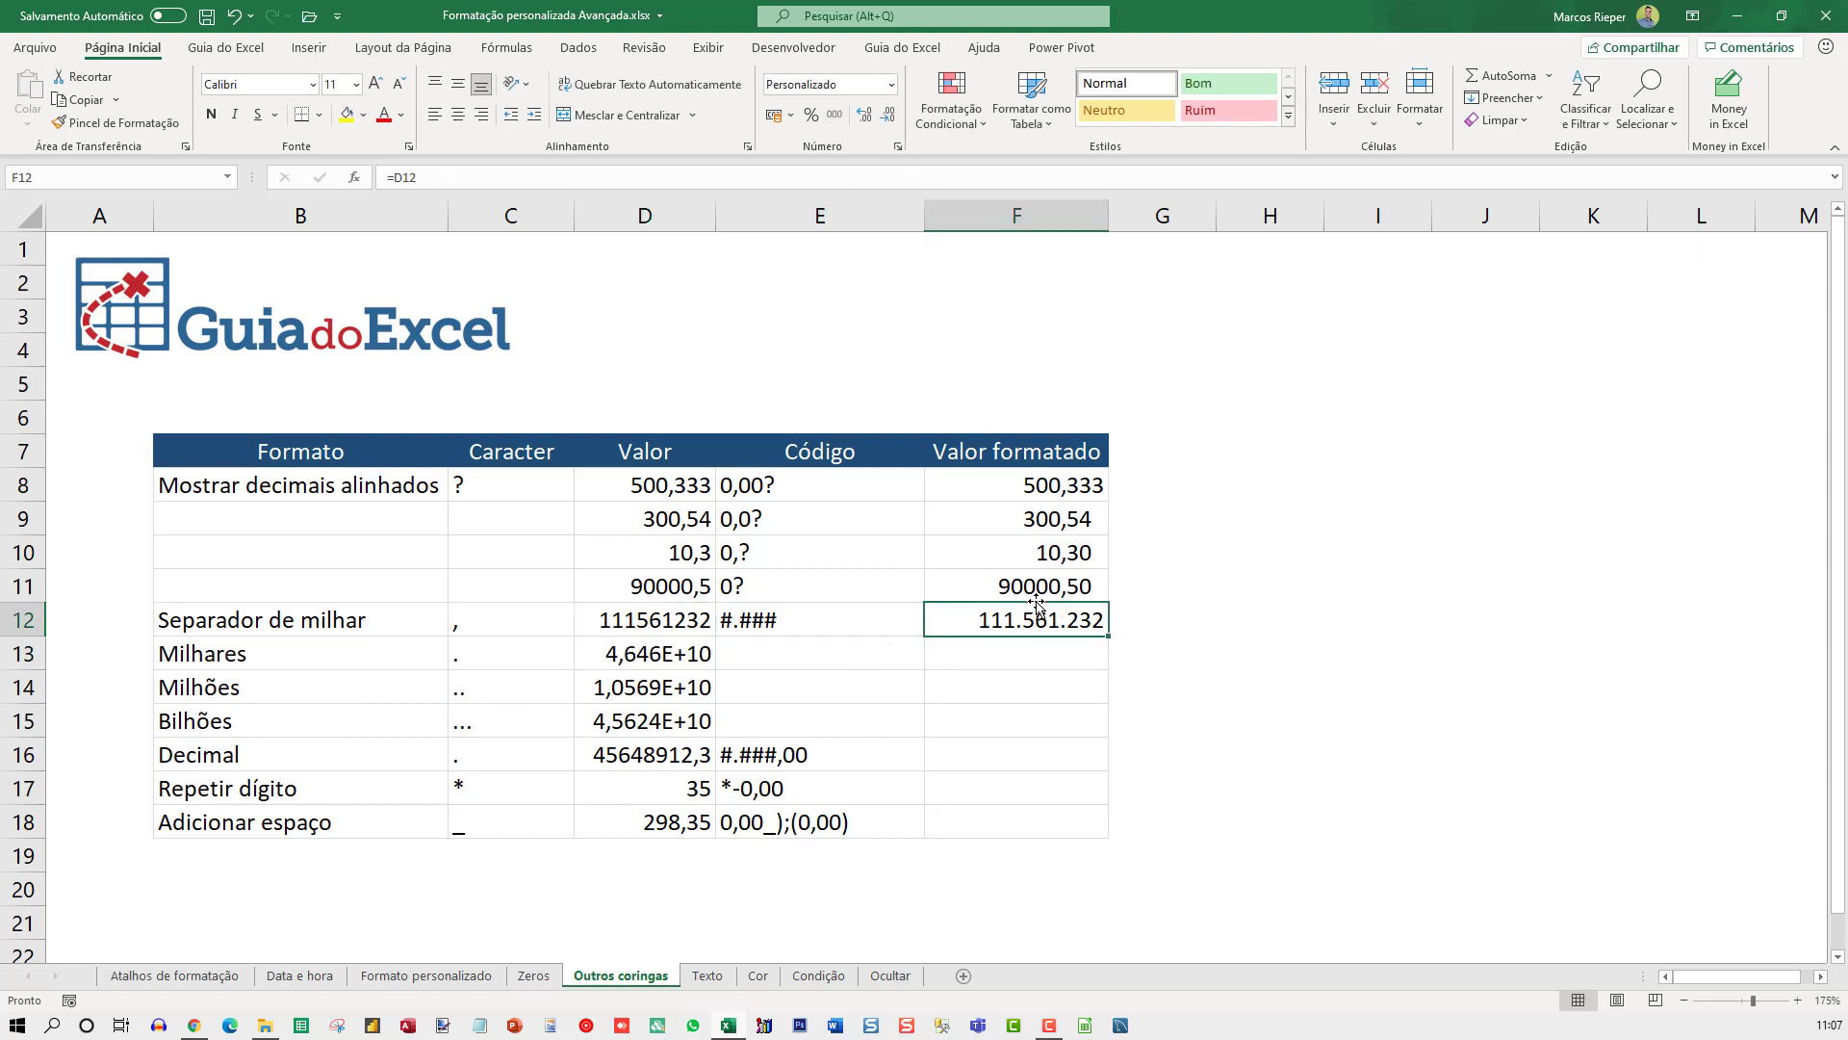
pyautogui.hotkey('ctrl', '1')
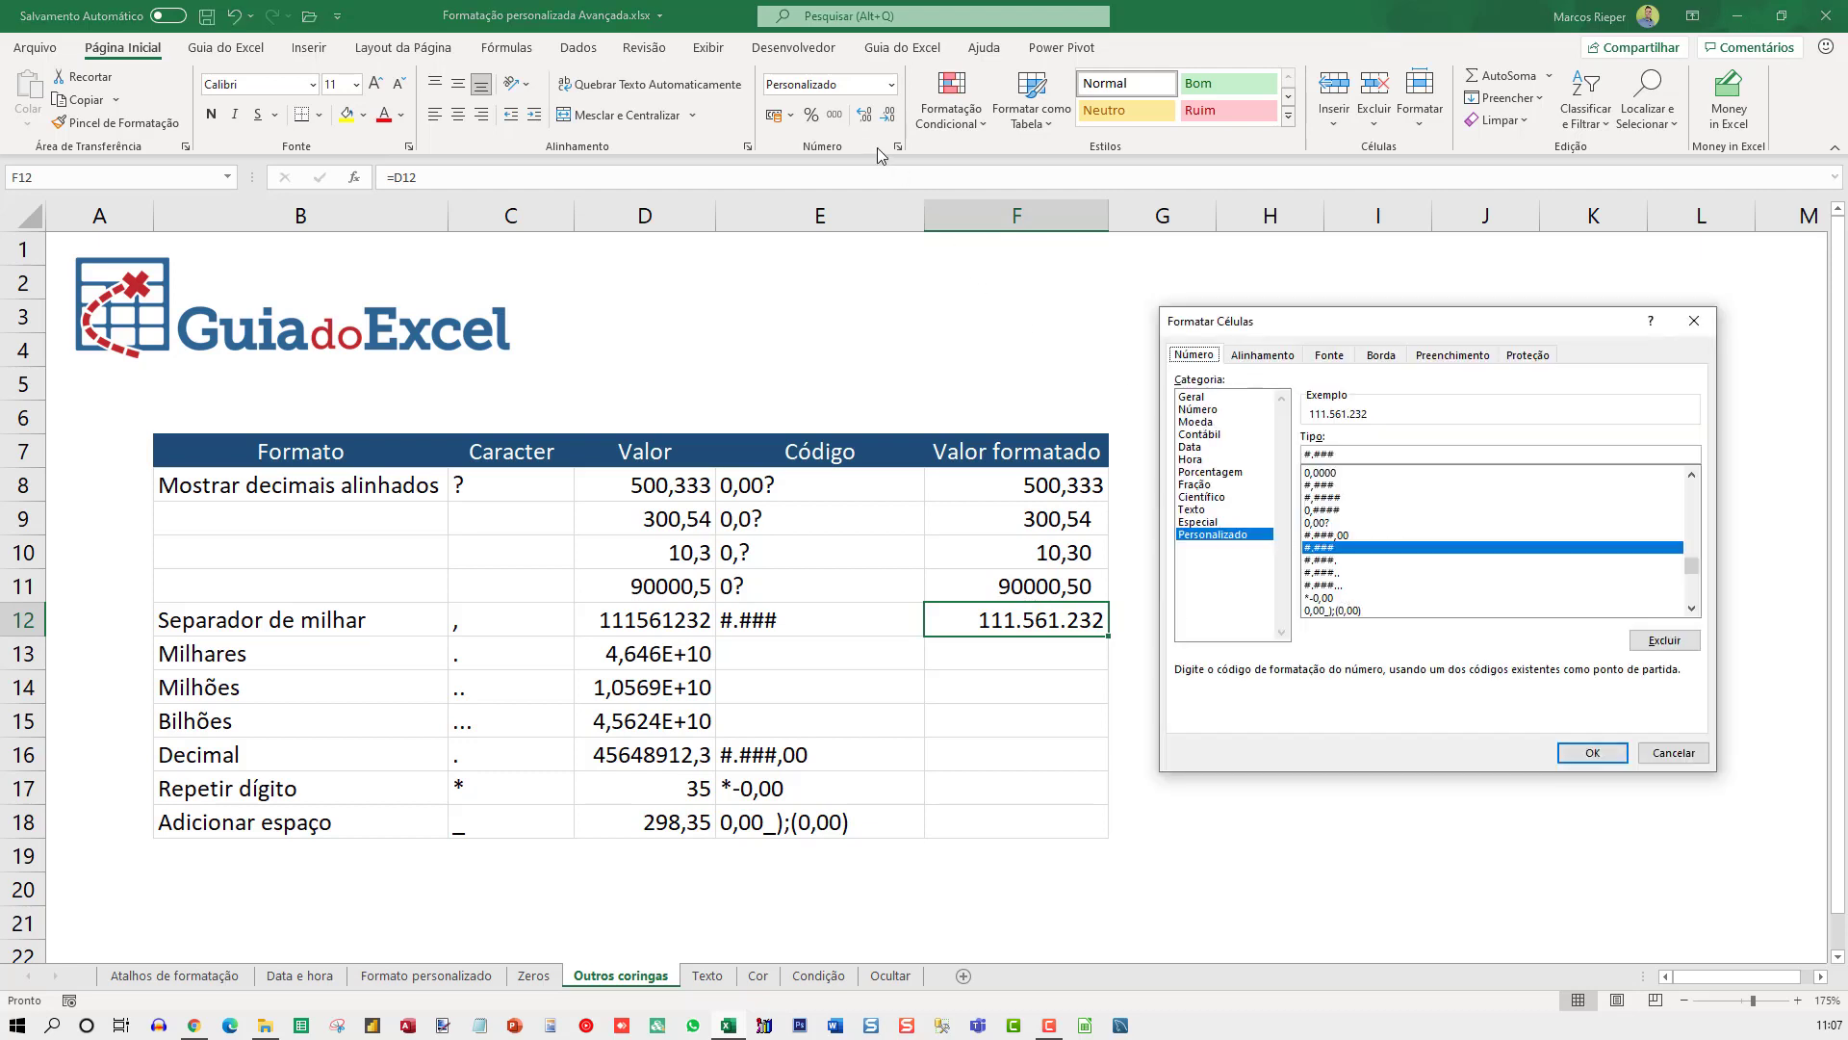
pyautogui.click(1314, 455)
pyautogui.press('Escape')
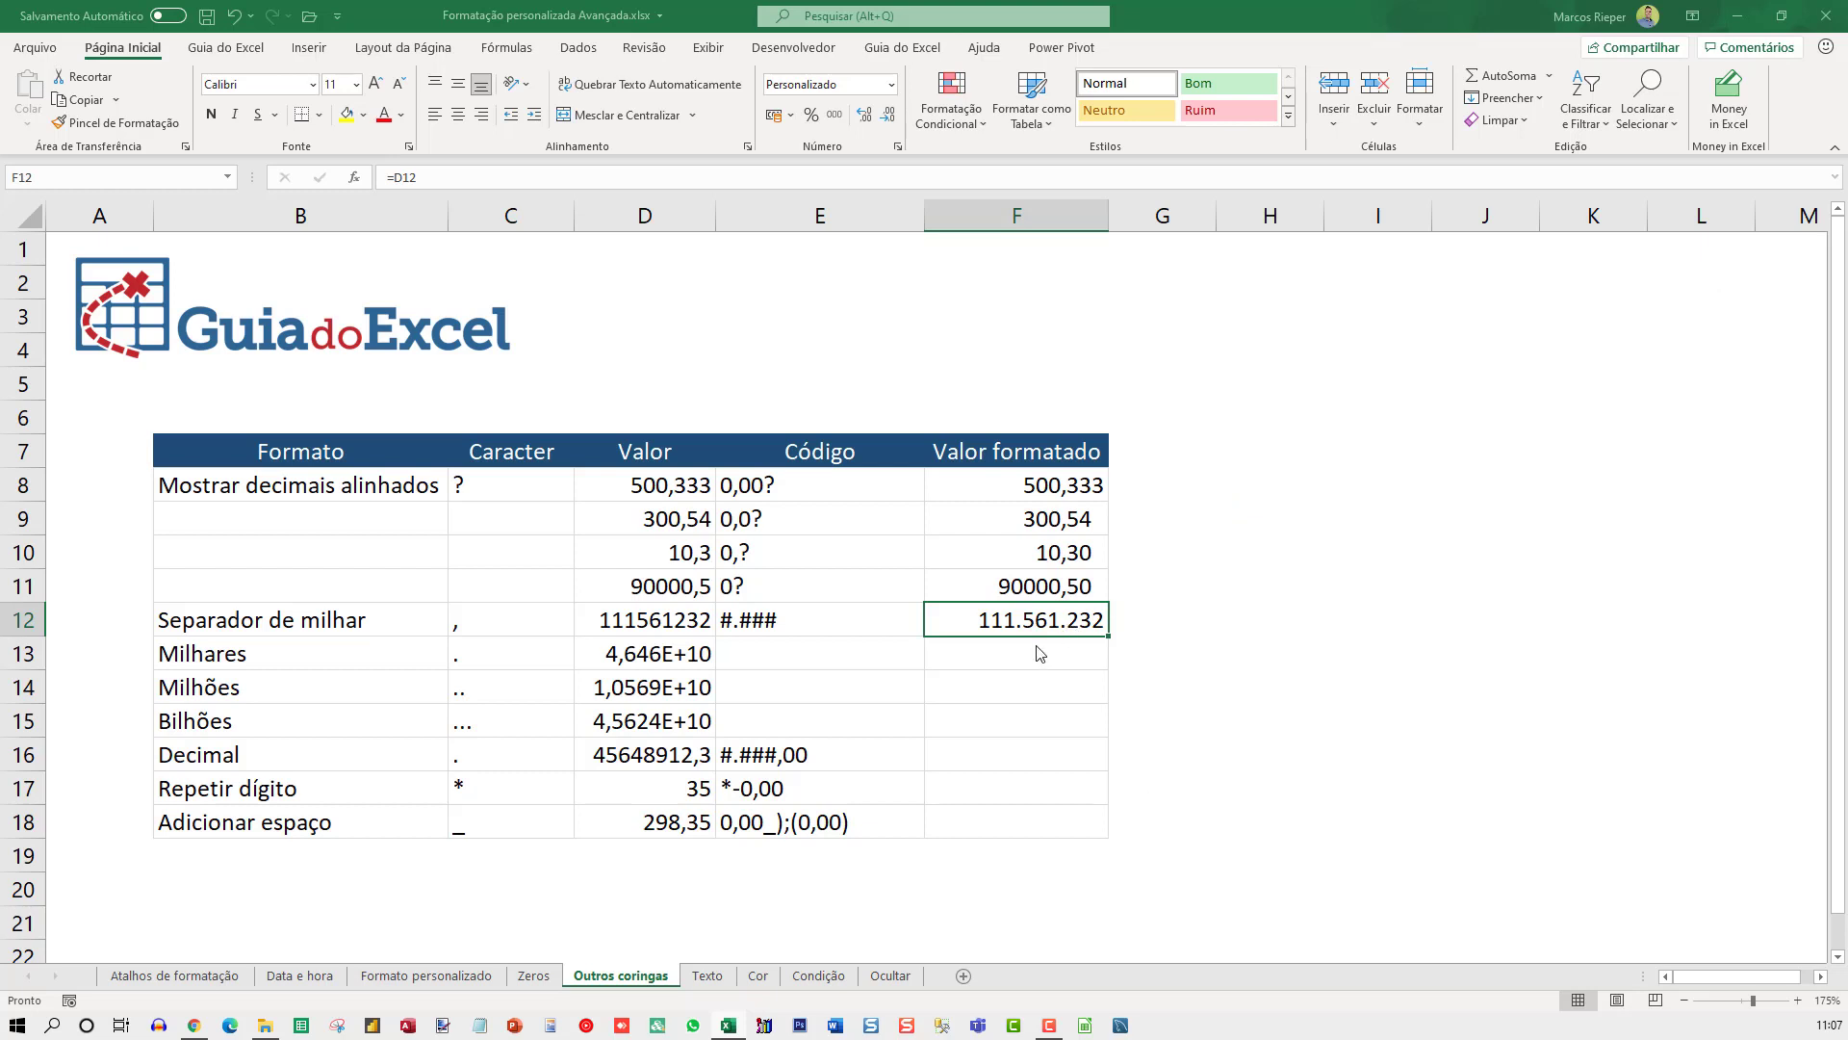
pyautogui.click(1018, 647)
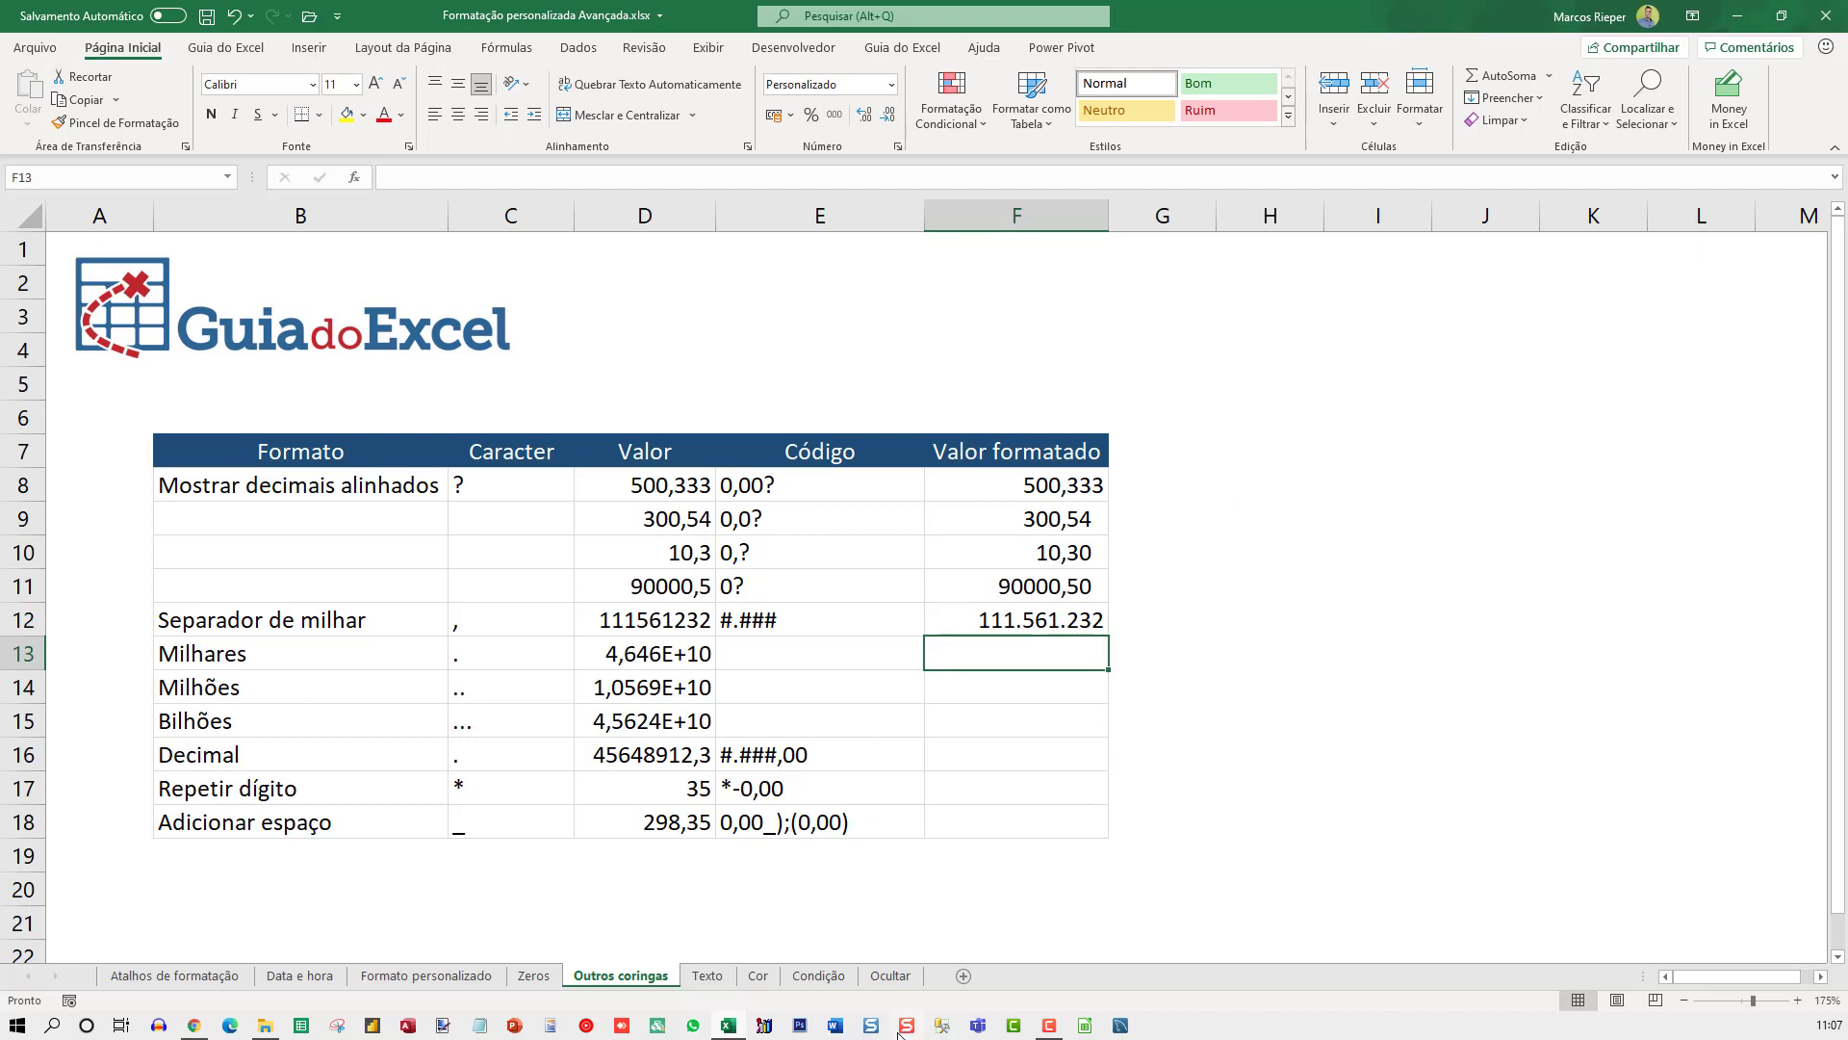
# Widen column D and enter =D13 in F13 for the Milhares example.
pyautogui.doubleClick(716, 214)
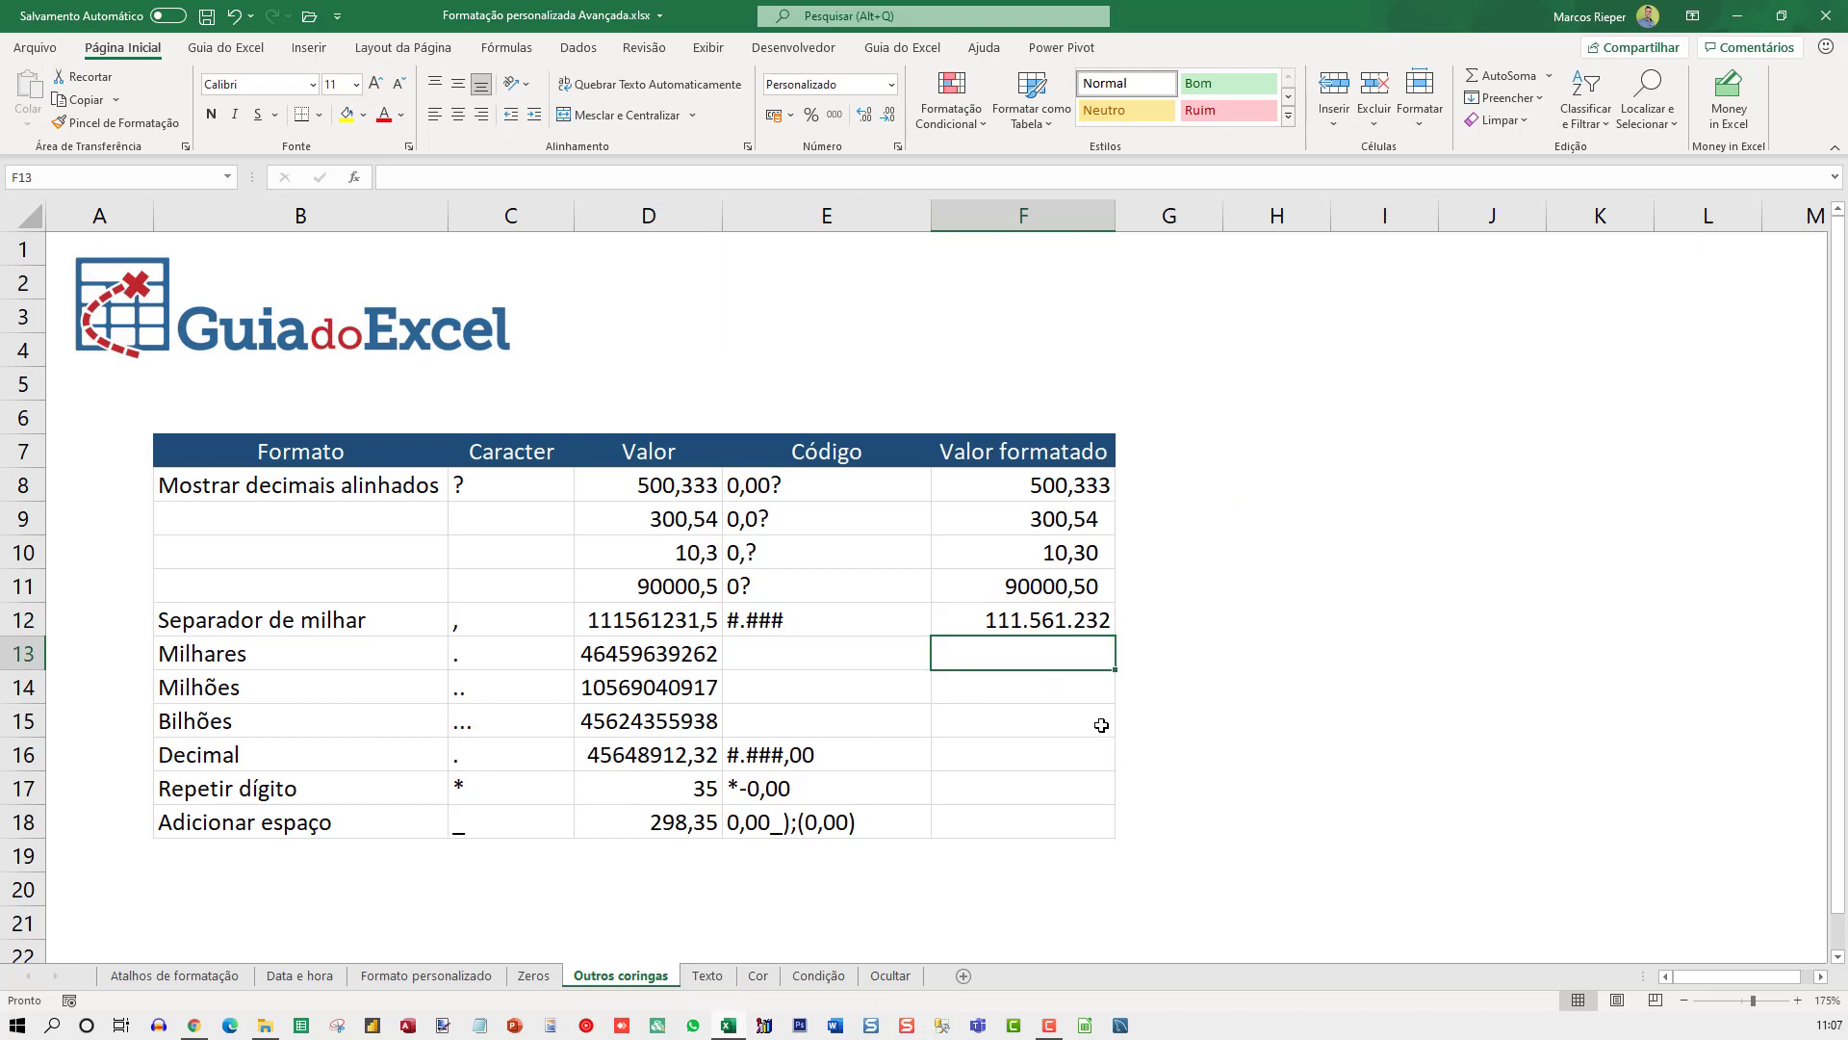
pyautogui.write('=')
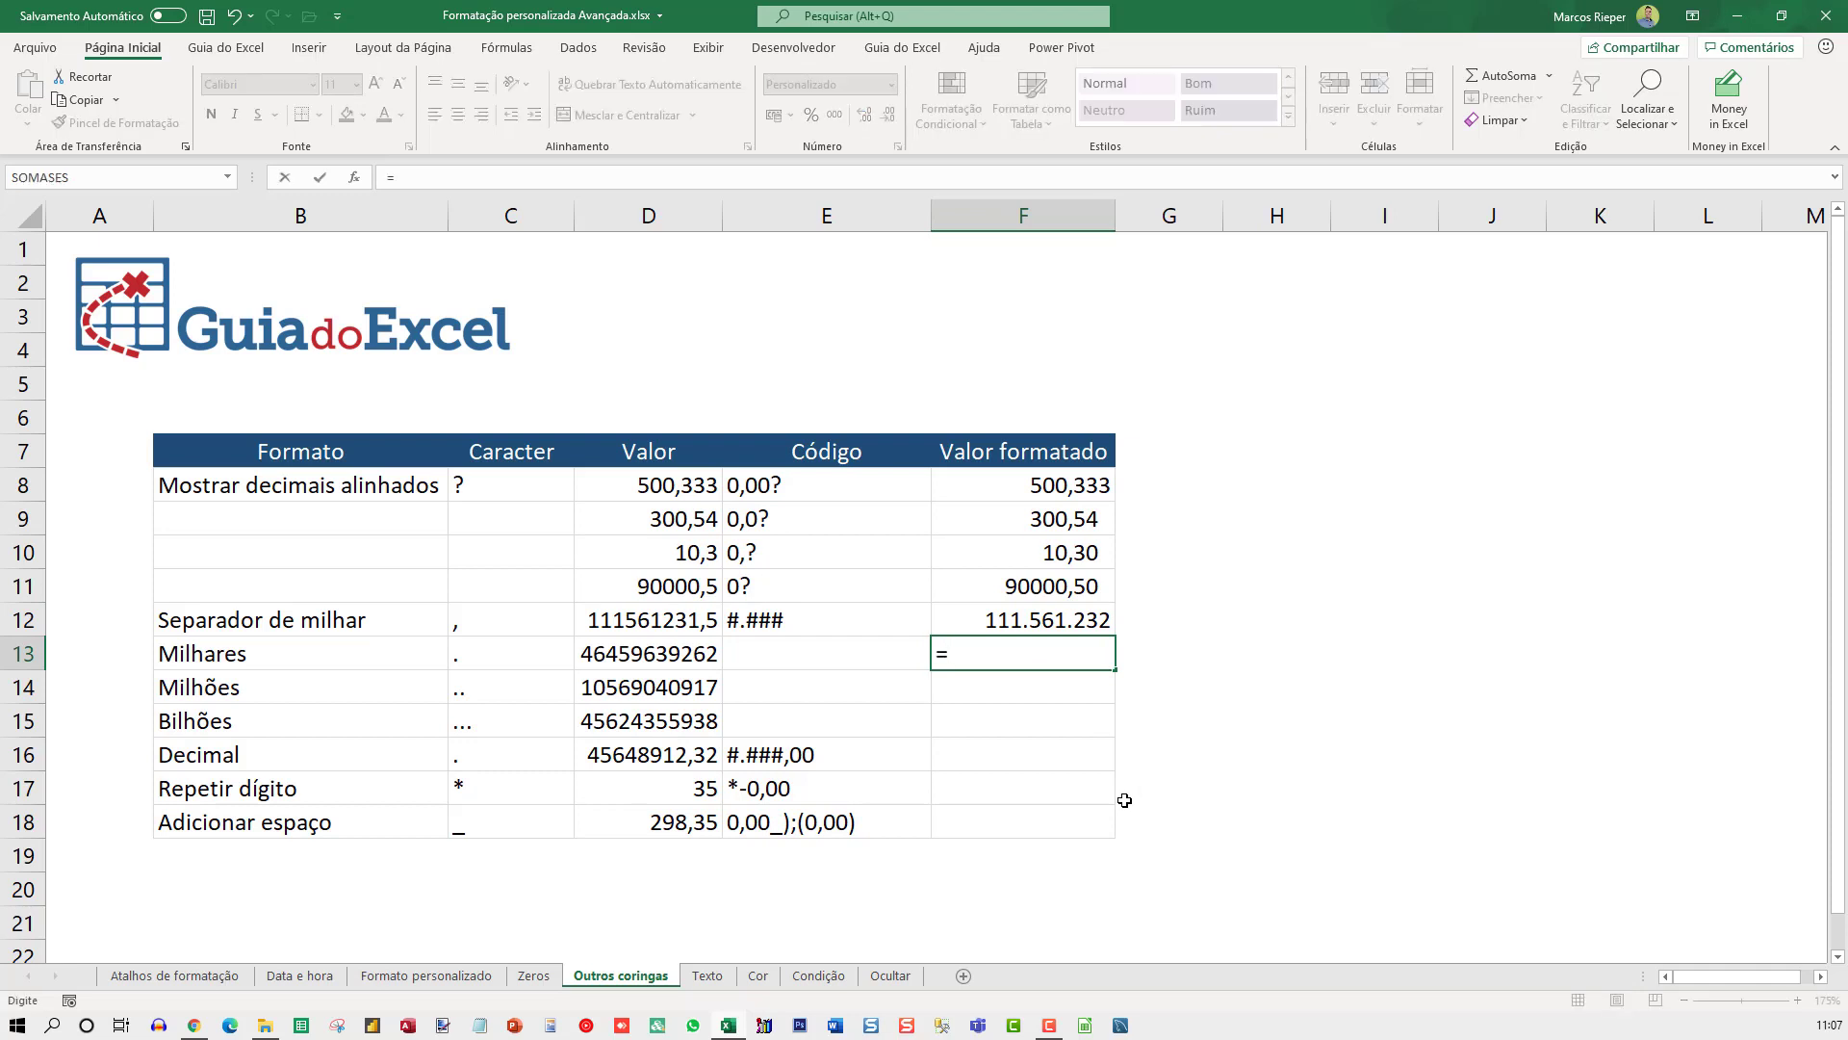
pyautogui.press('Left')
pyautogui.press('Left')
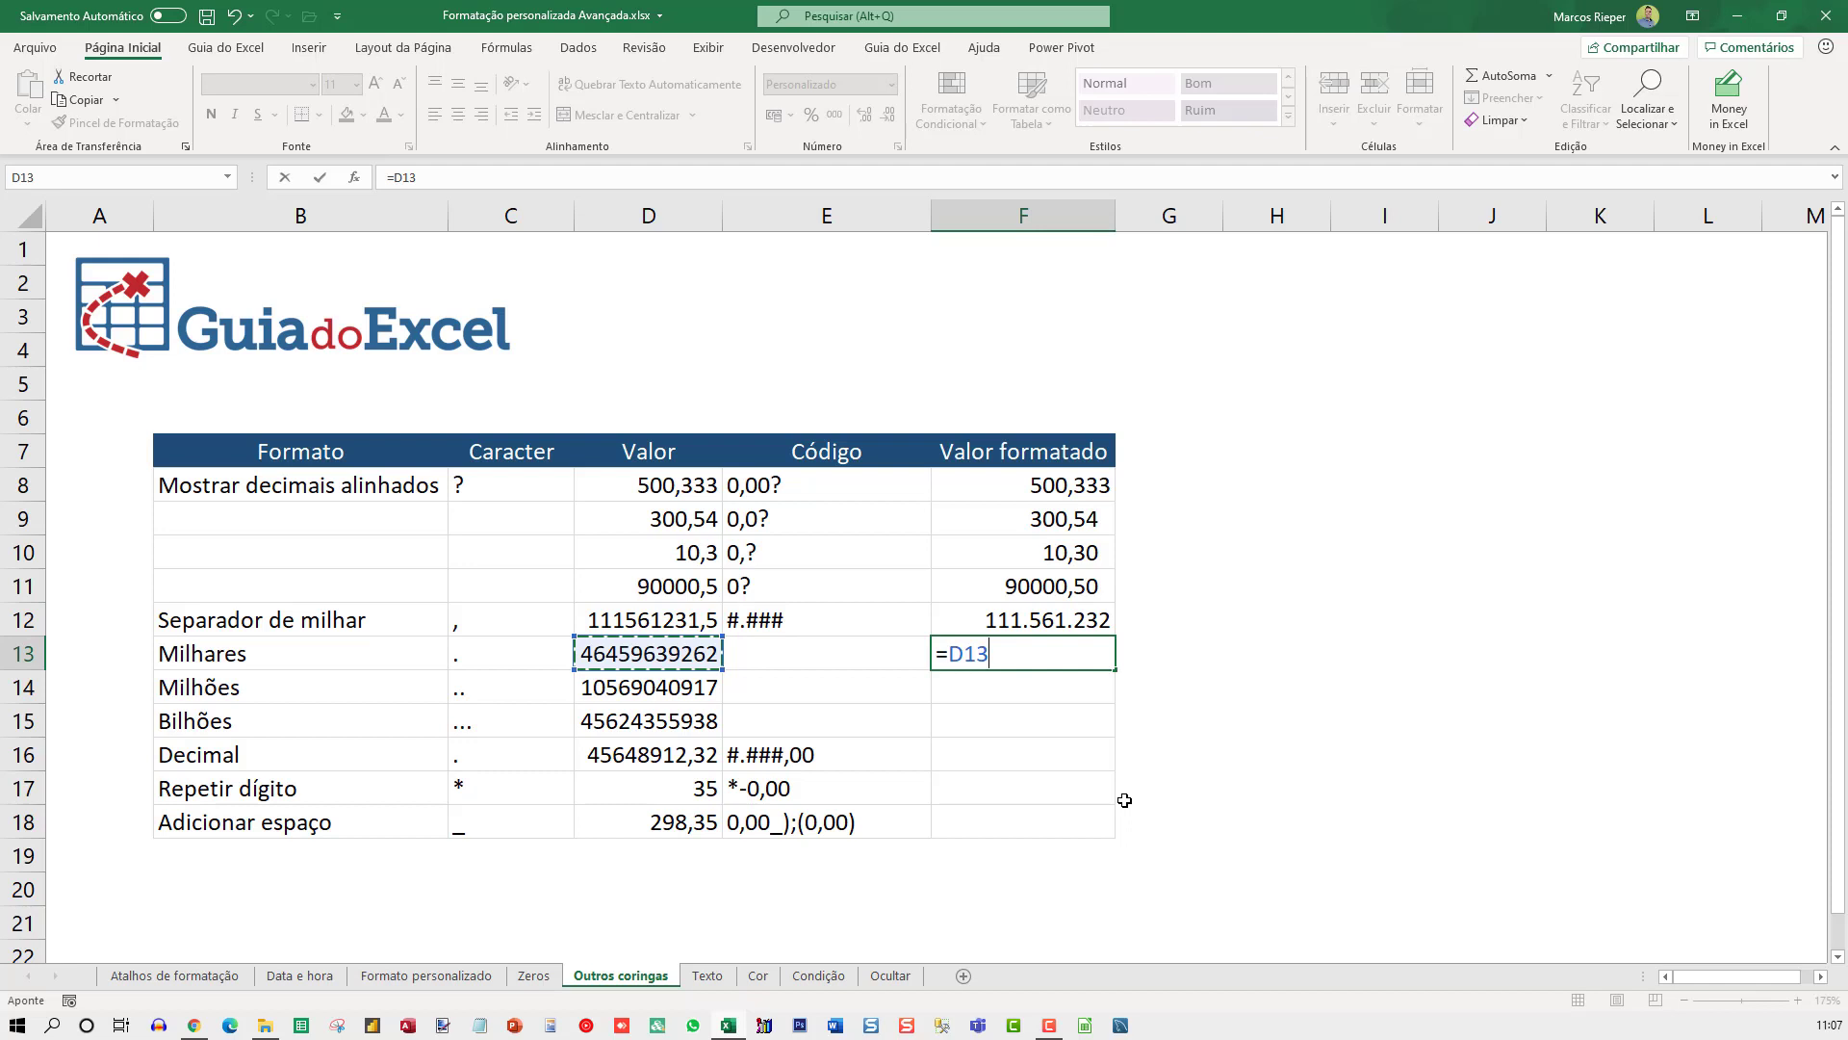
pyautogui.press('Return')
pyautogui.press('Up')
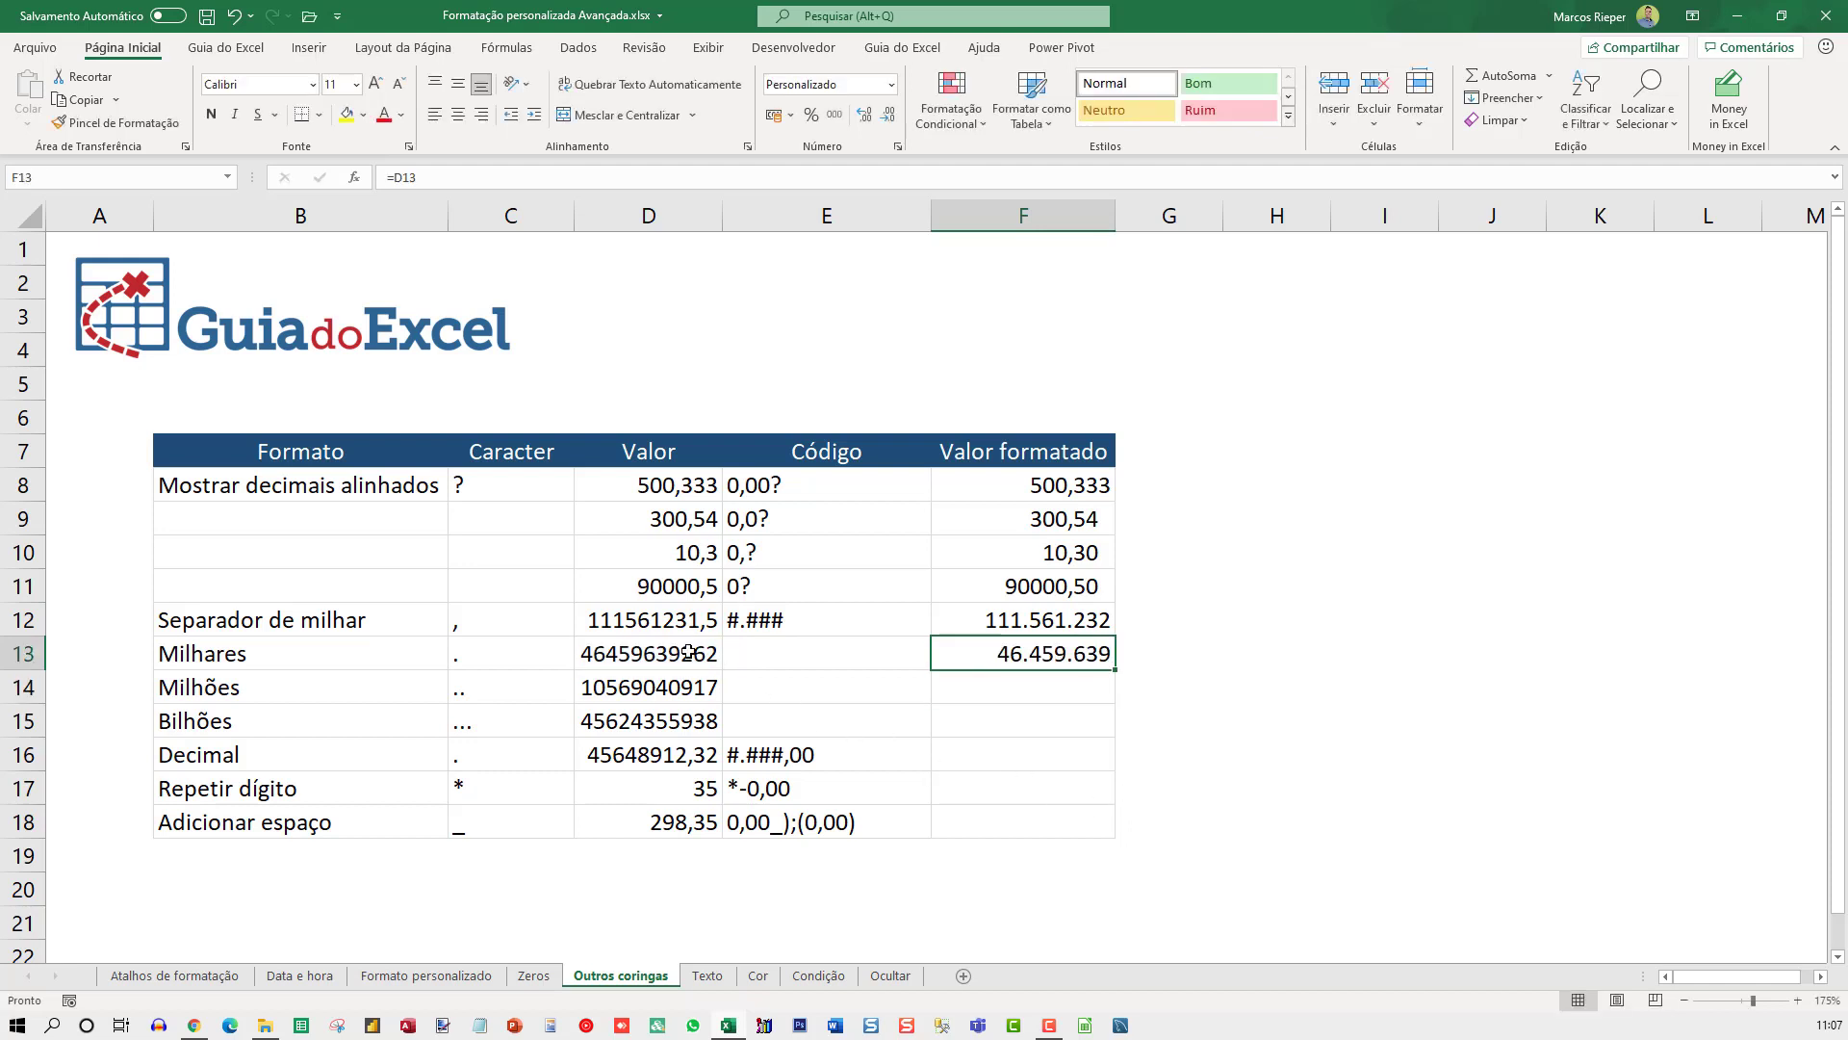
# Give D13:D17 comma style with no decimals and autofit column D.
pyautogui.click(688, 651)
pyautogui.keyDown('shift'); pyautogui.click(650, 764); pyautogui.keyUp('shift')
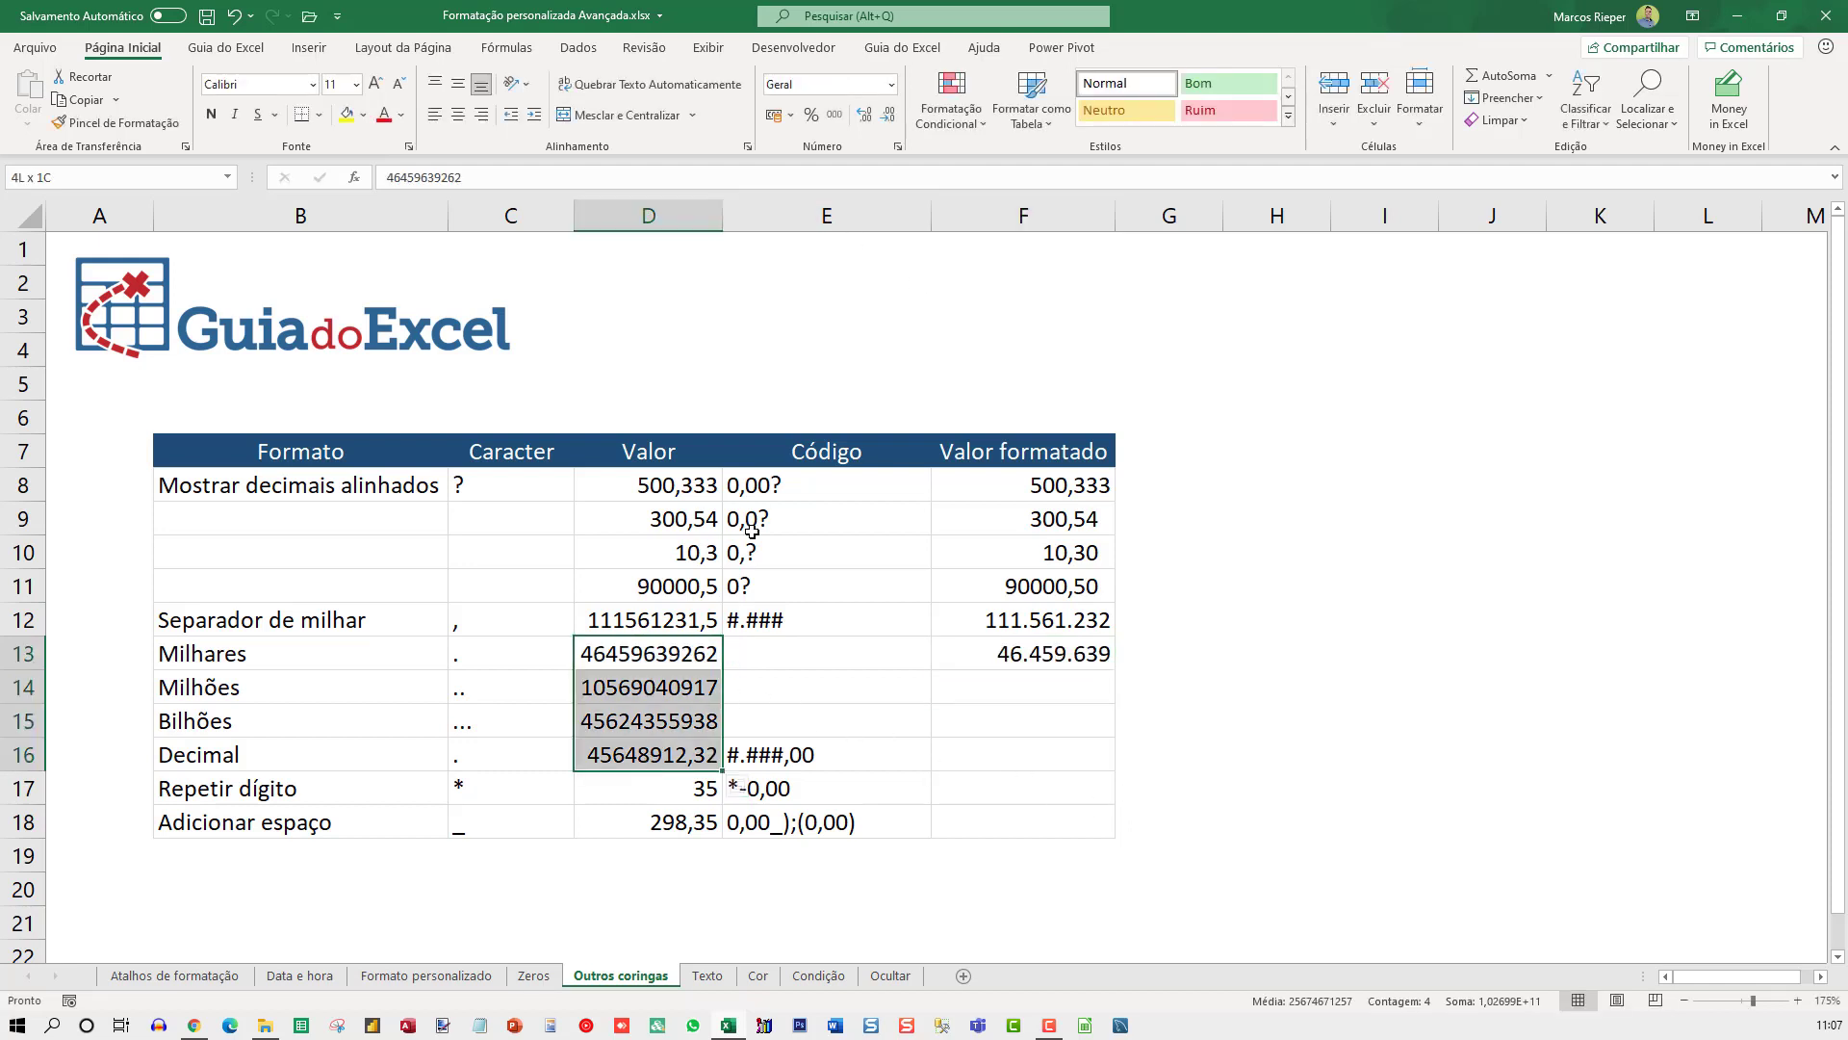
pyautogui.click(835, 115)
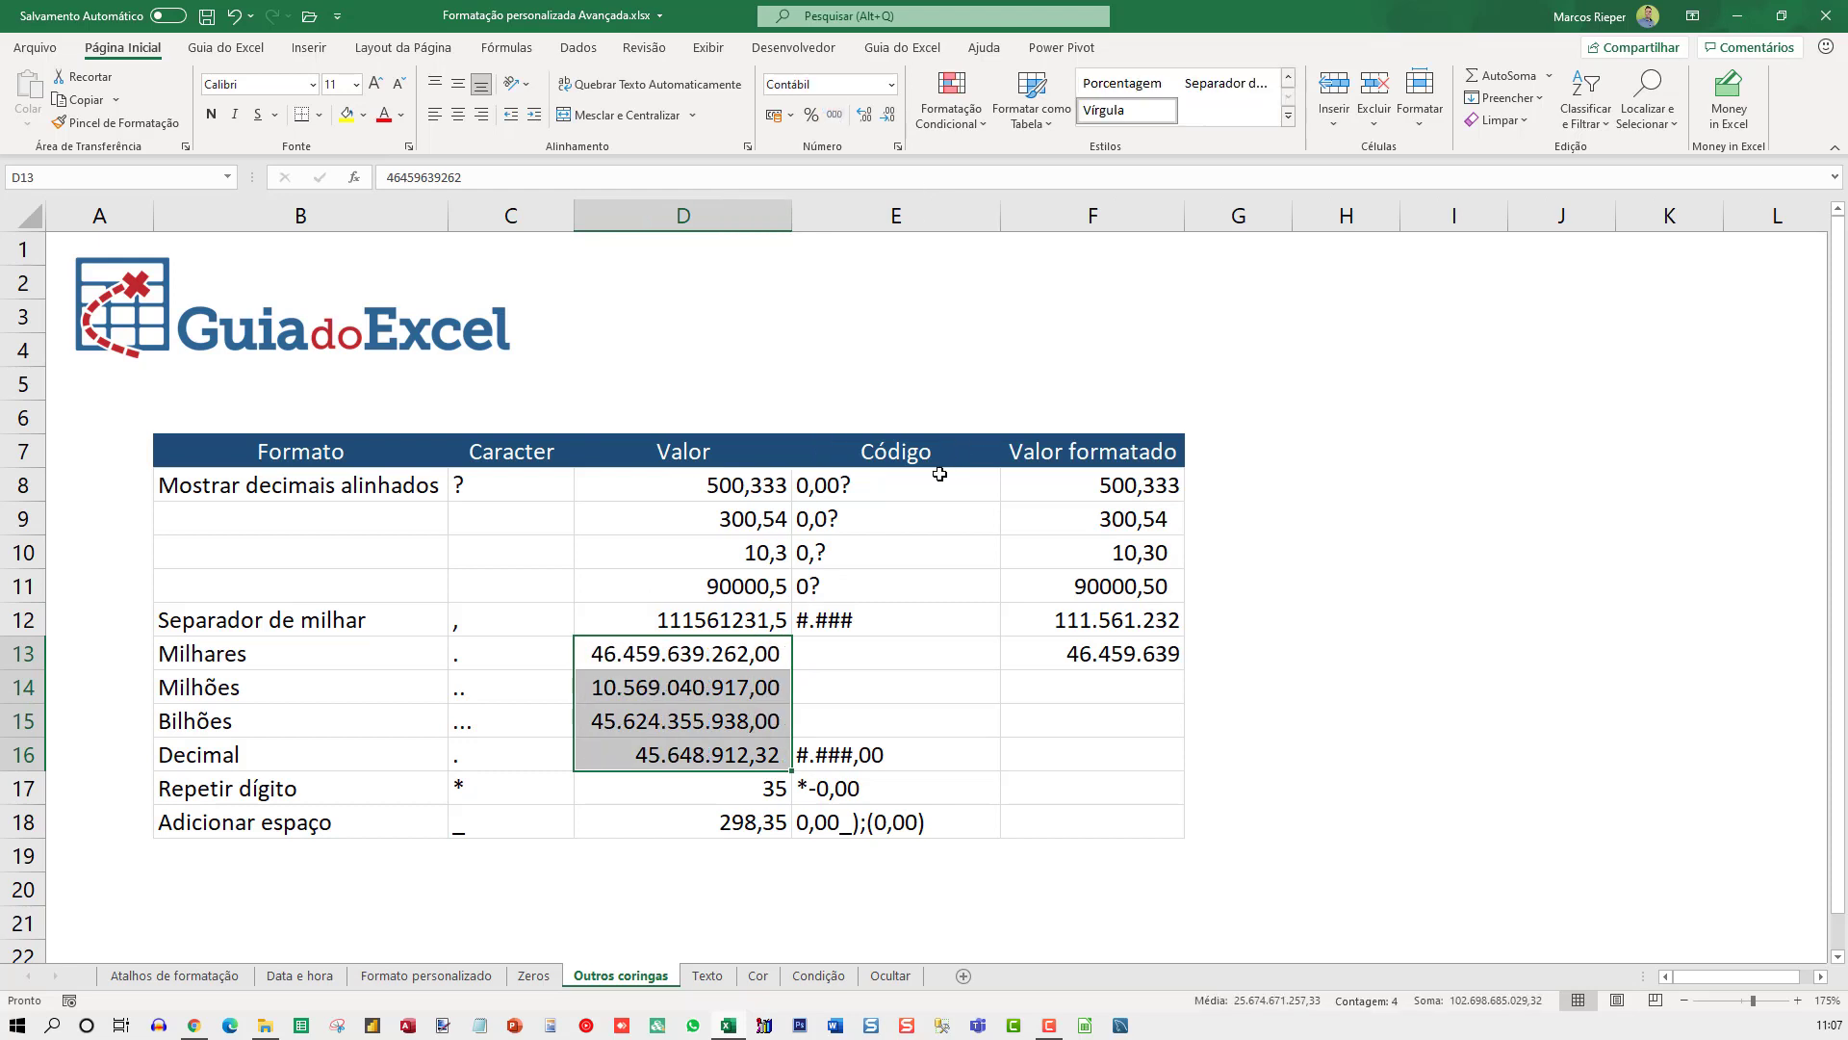
pyautogui.click(1099, 655)
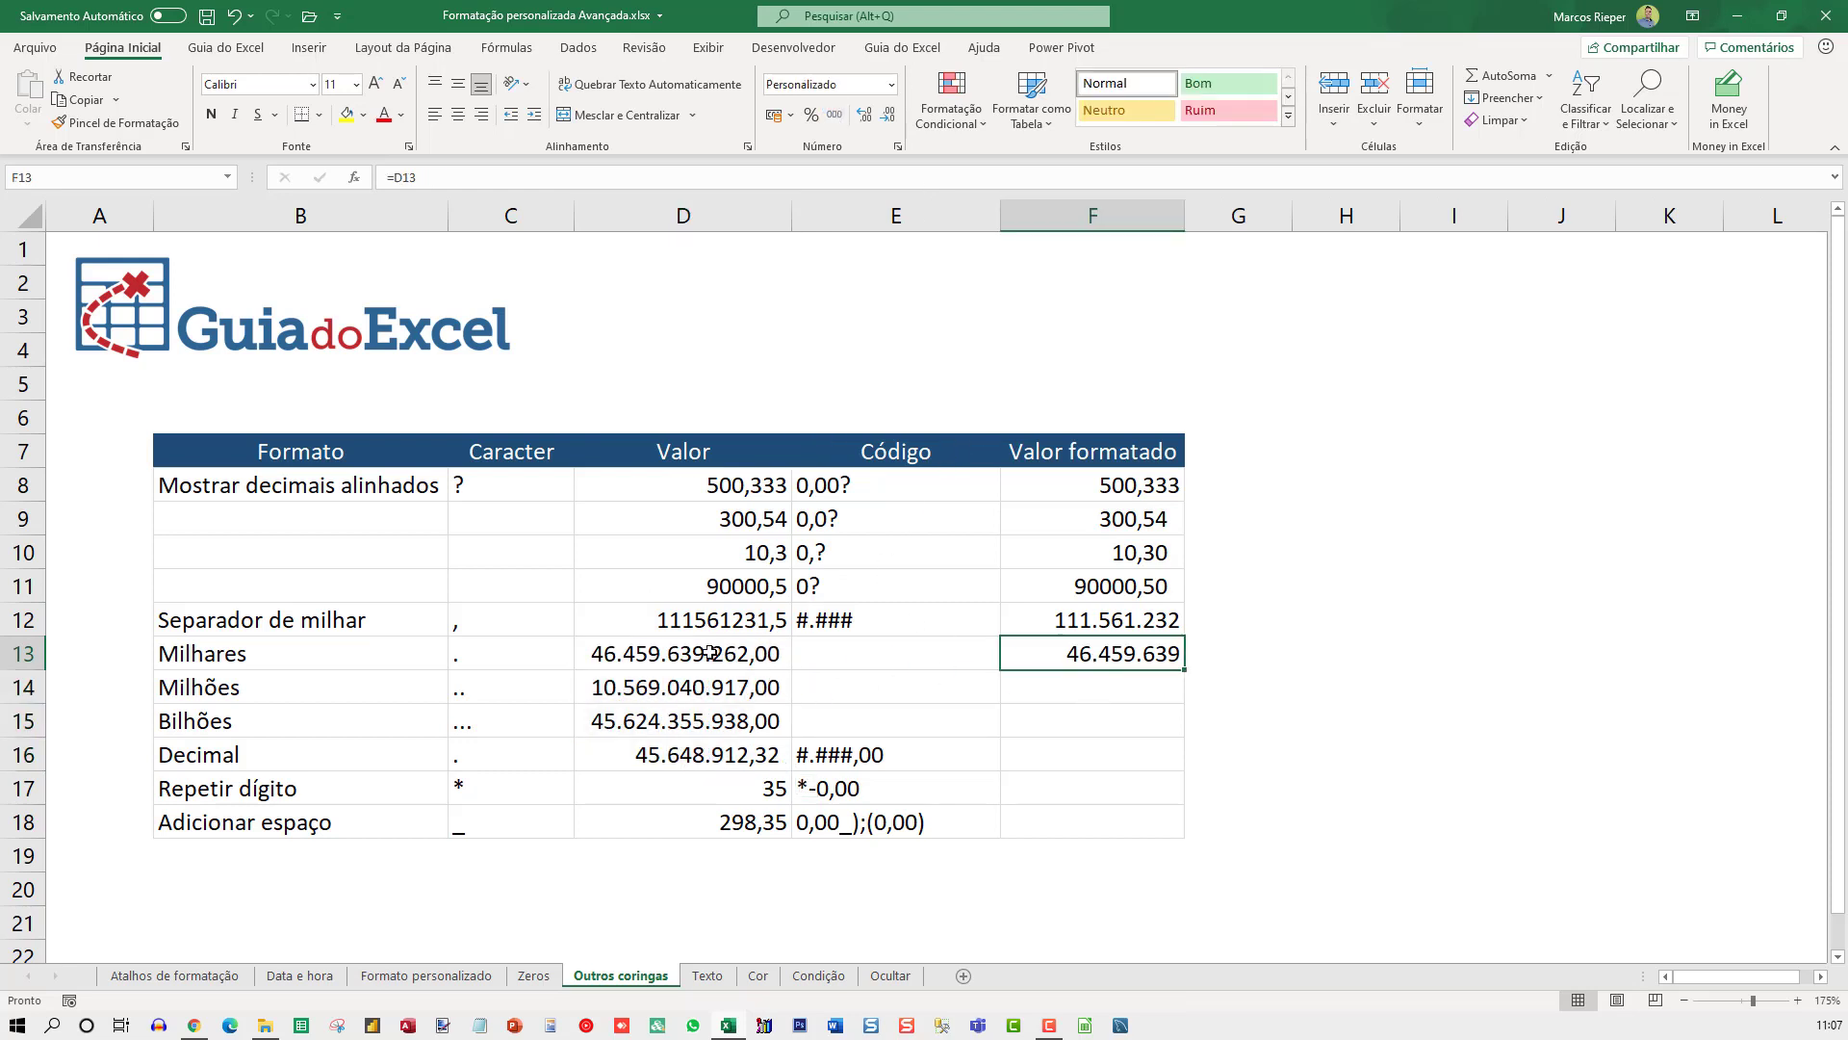
pyautogui.moveTo(707, 651); pyautogui.dragTo(684, 785)
pyautogui.click(888, 114)
pyautogui.click(887, 114)
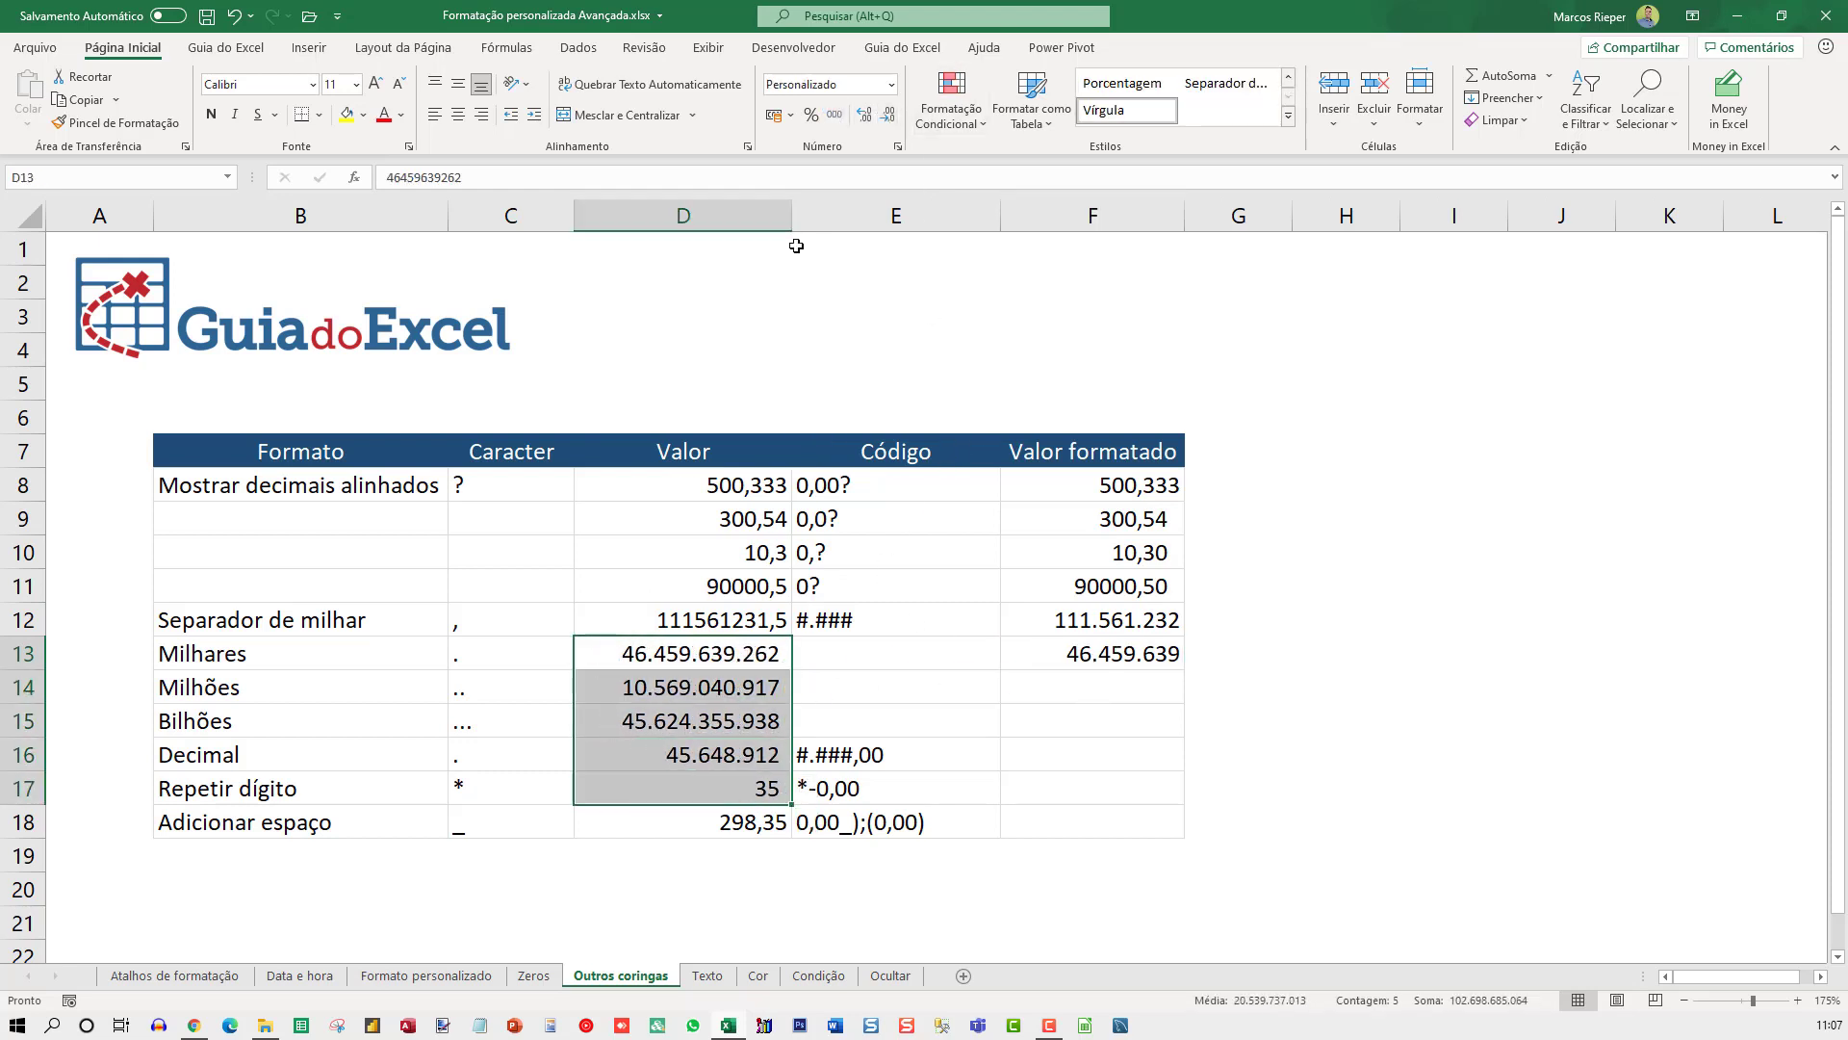
pyautogui.doubleClick(791, 215)
# Inspect F13's #.###. format showing 46.459.639 in thousands.
pyautogui.click(1099, 653)
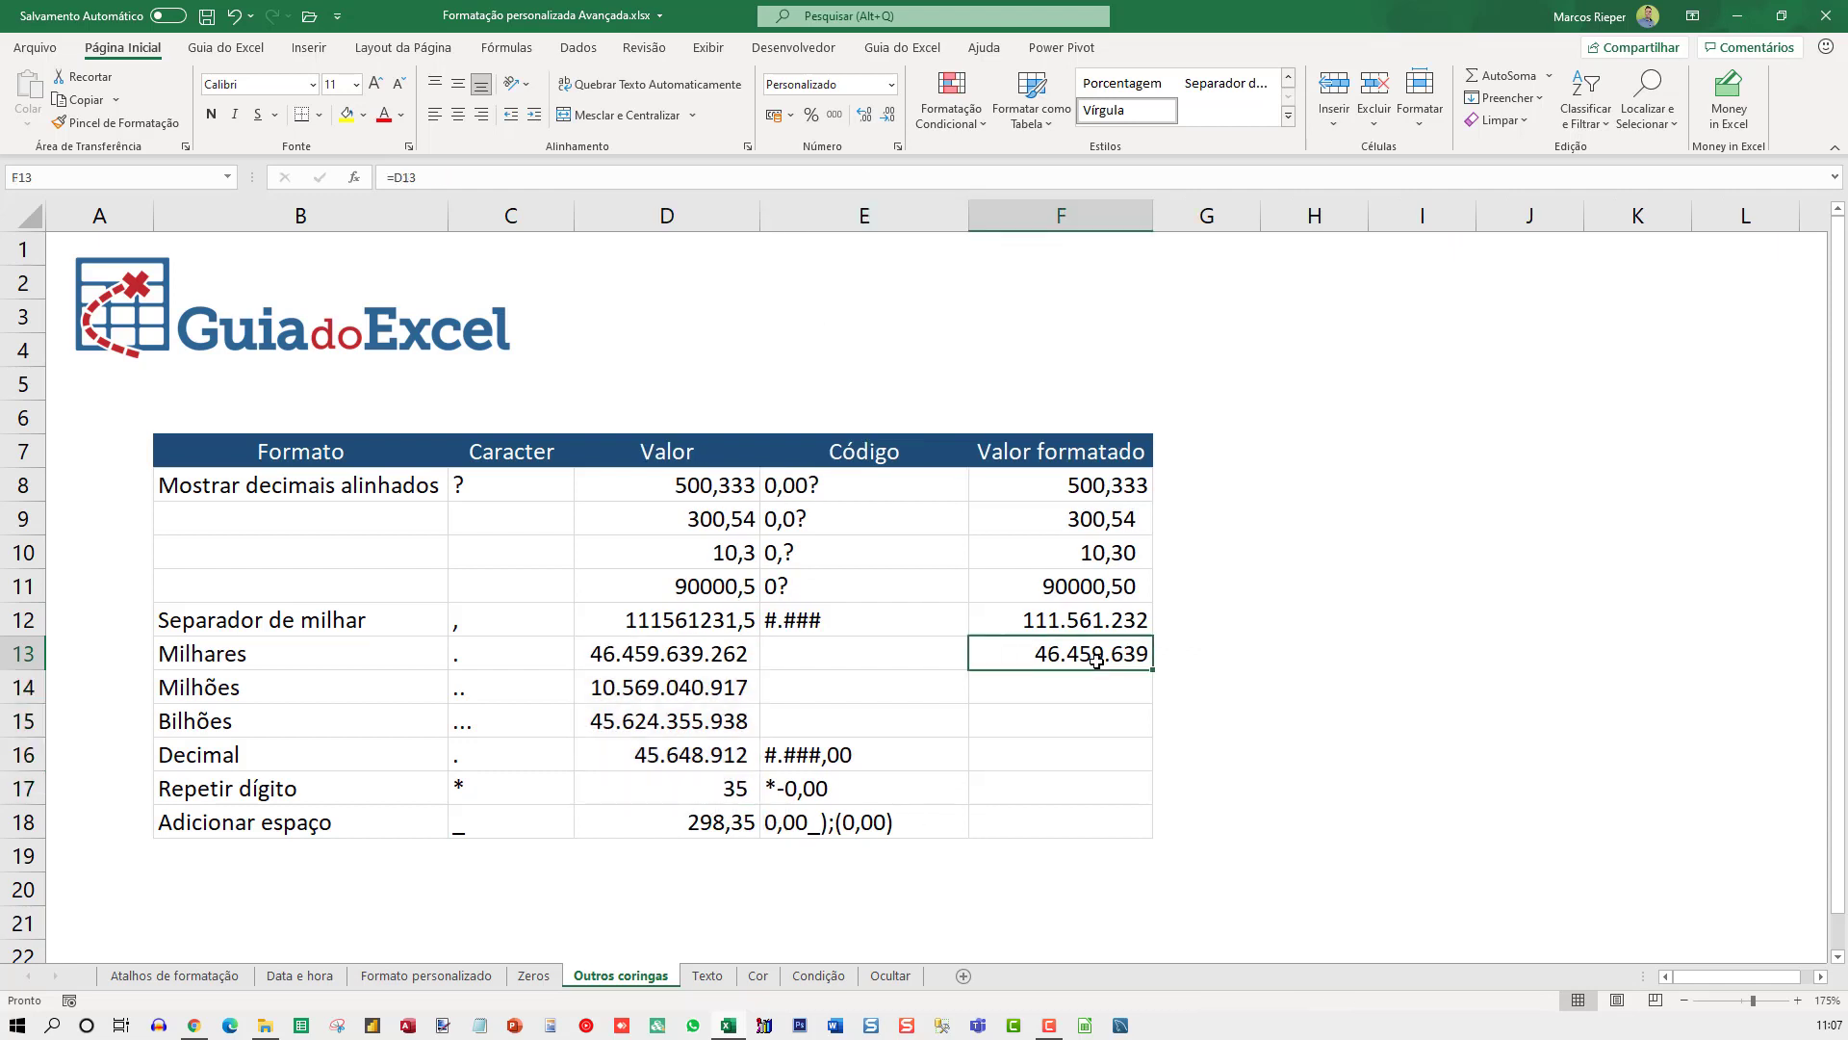
pyautogui.hotkey('ctrl', '1')
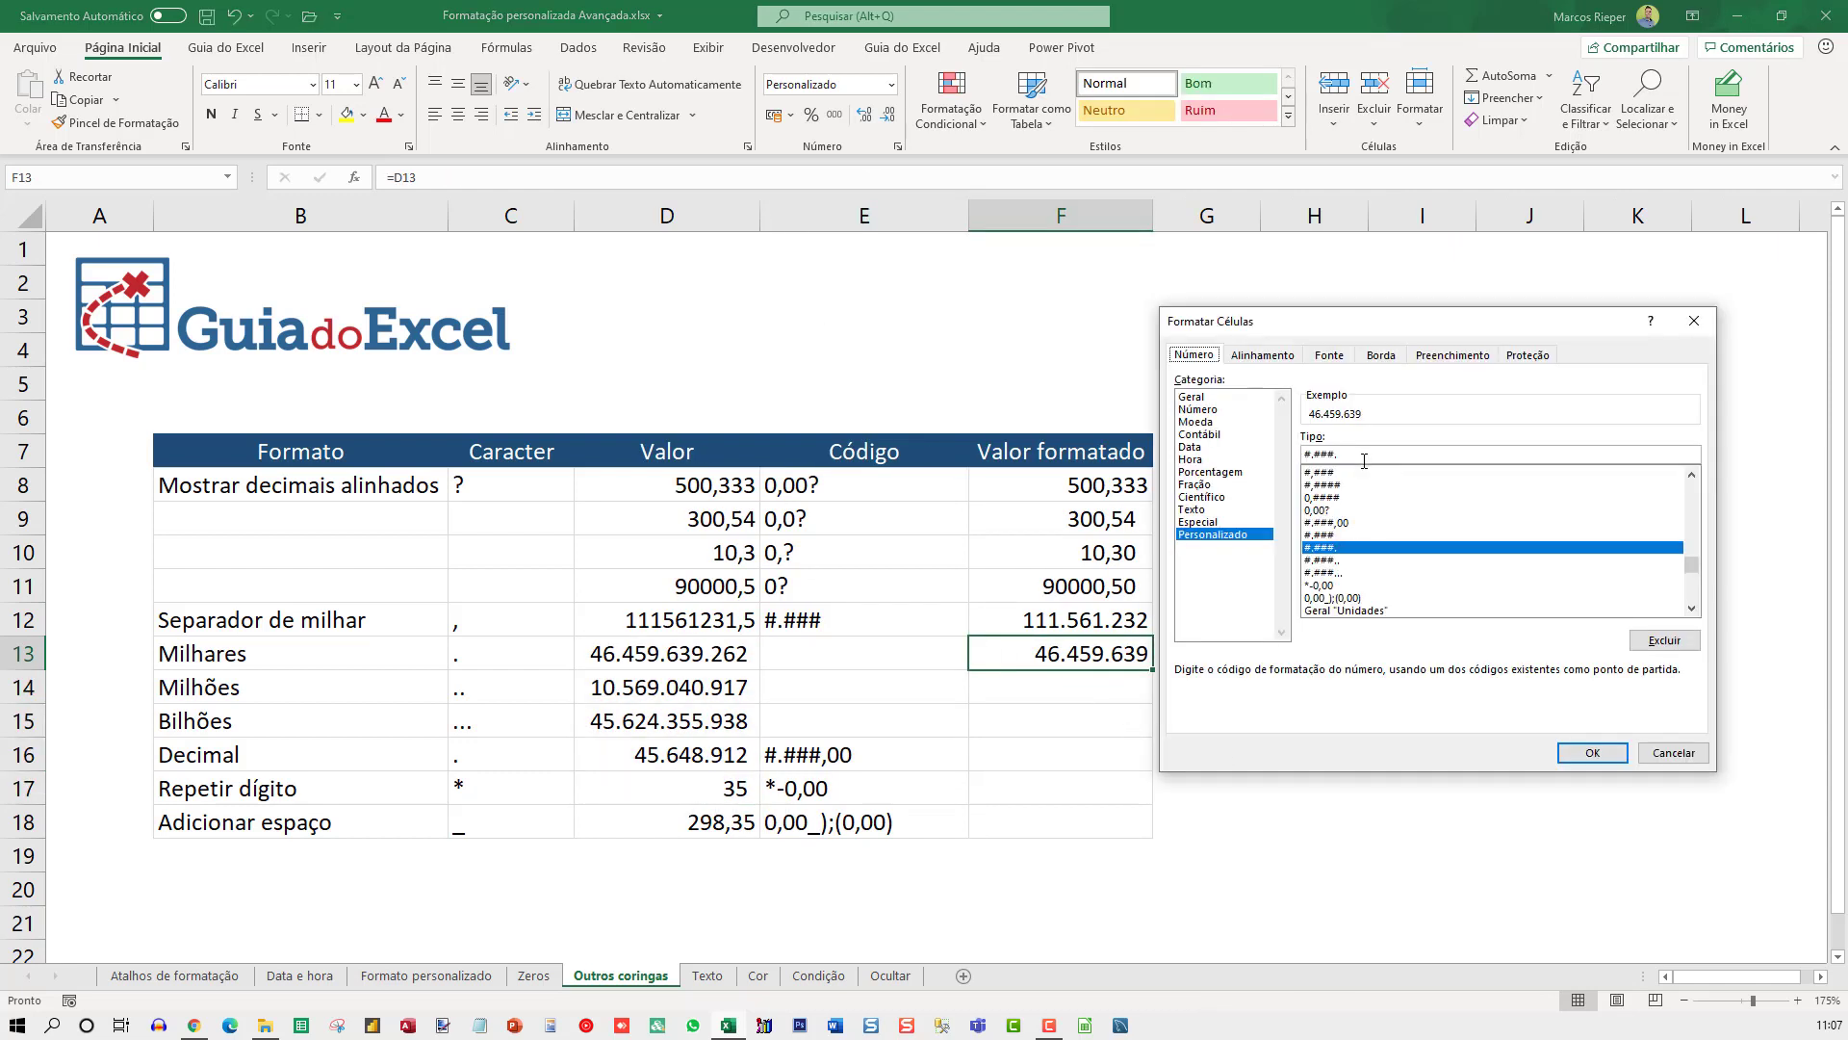
pyautogui.click(1347, 453)
pyautogui.press('Return')
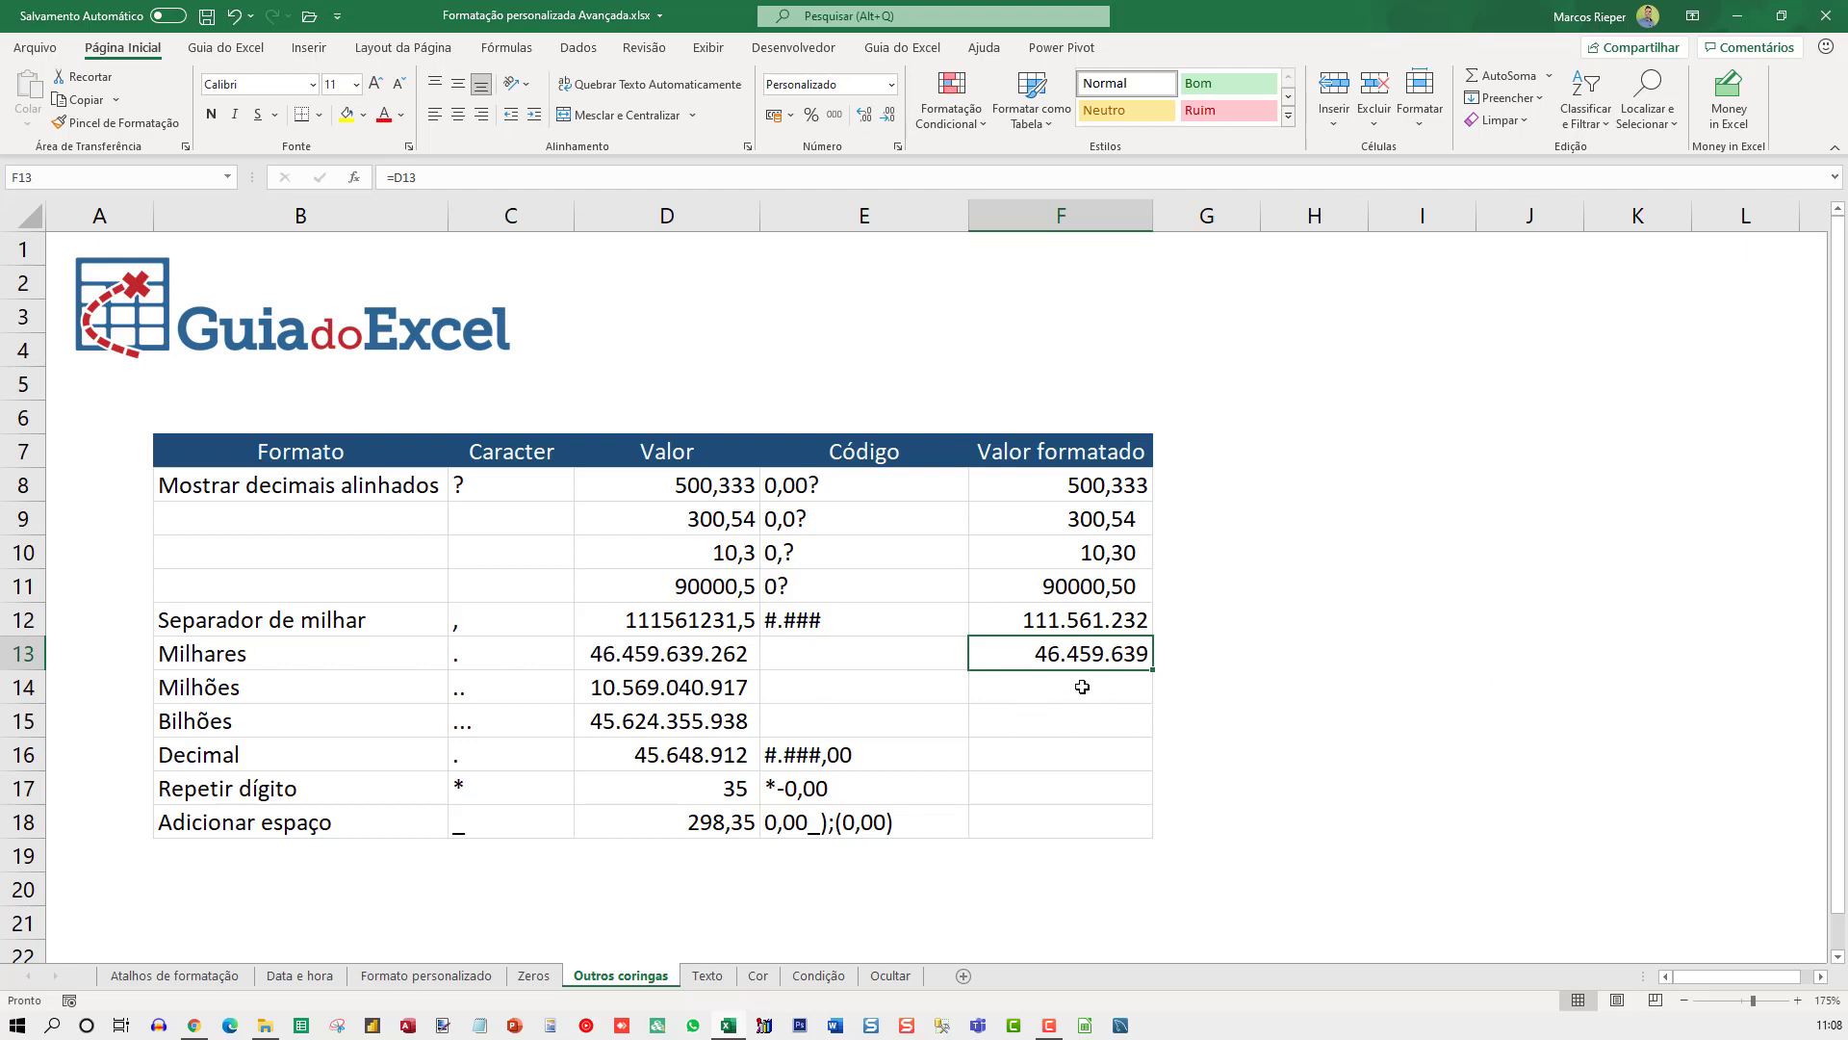
# Enter =D14 in F14 so the Milhões result reads 10.569.
pyautogui.click(1051, 693)
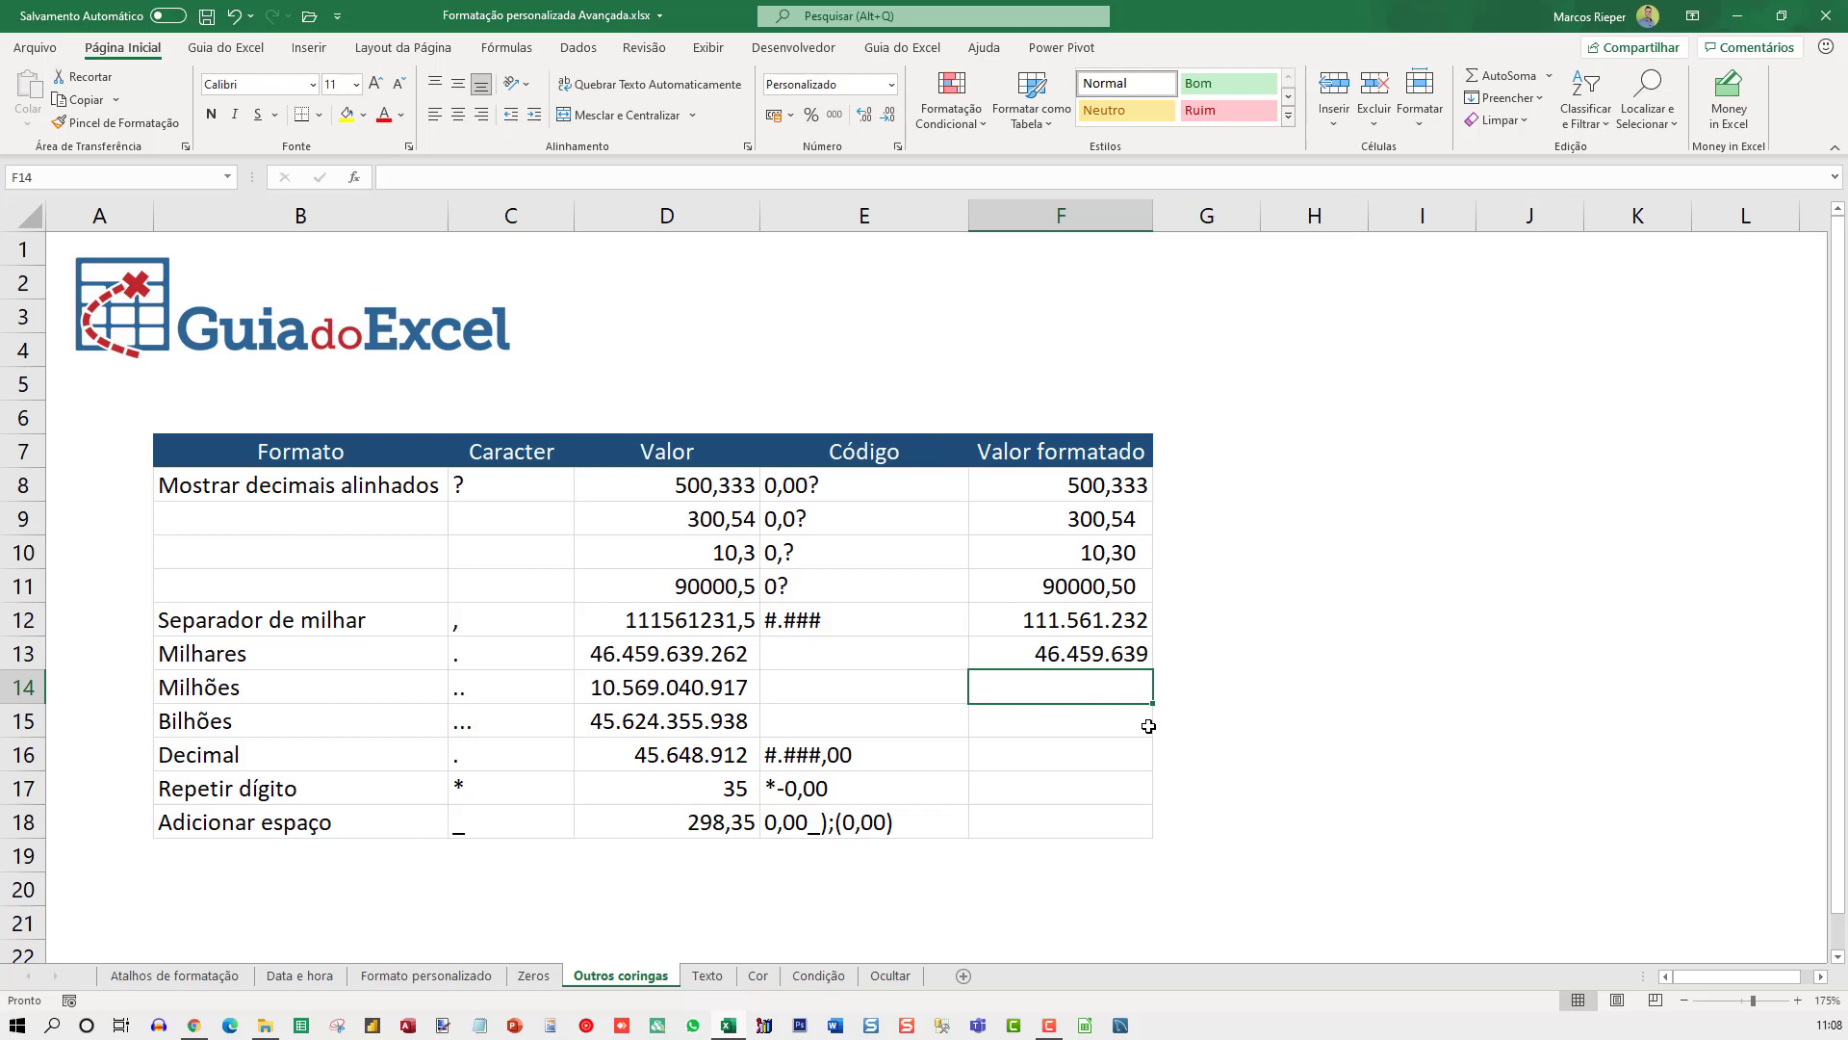
pyautogui.write('aa')
pyautogui.press('Escape')
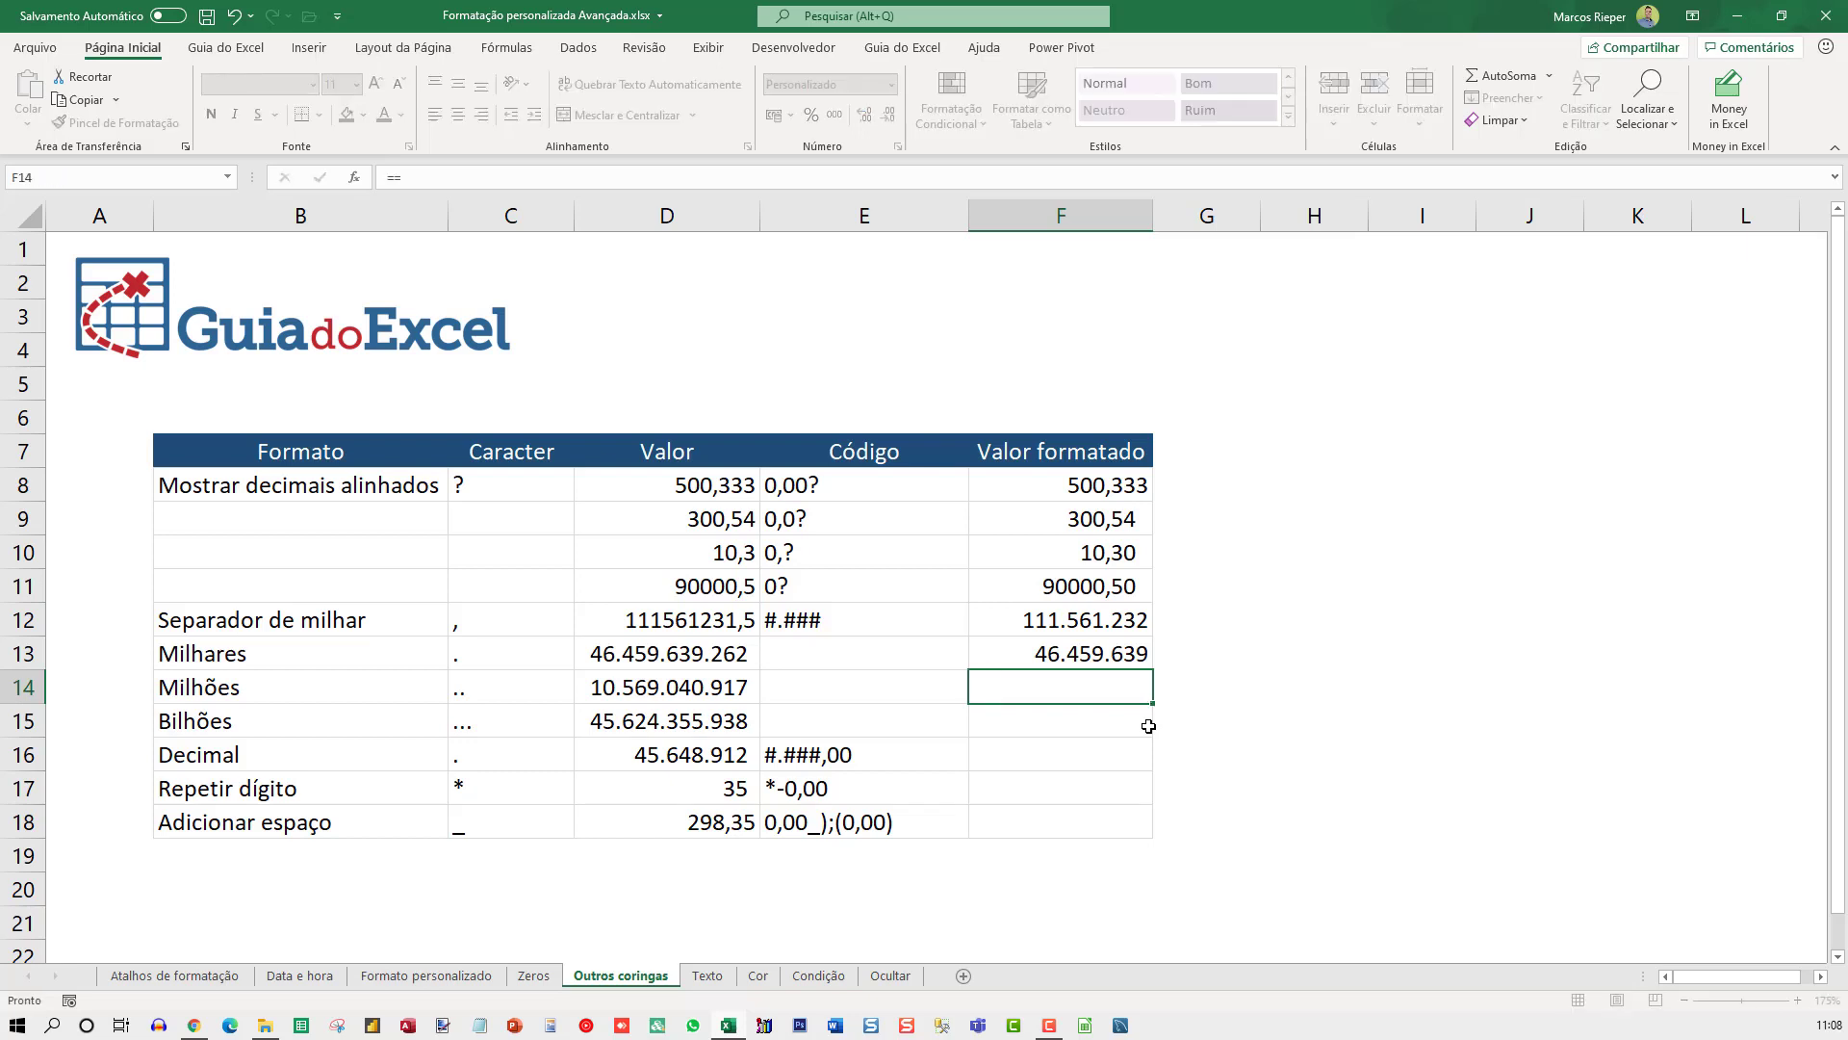
pyautogui.write('=')
pyautogui.press('Left')
pyautogui.press('Left')
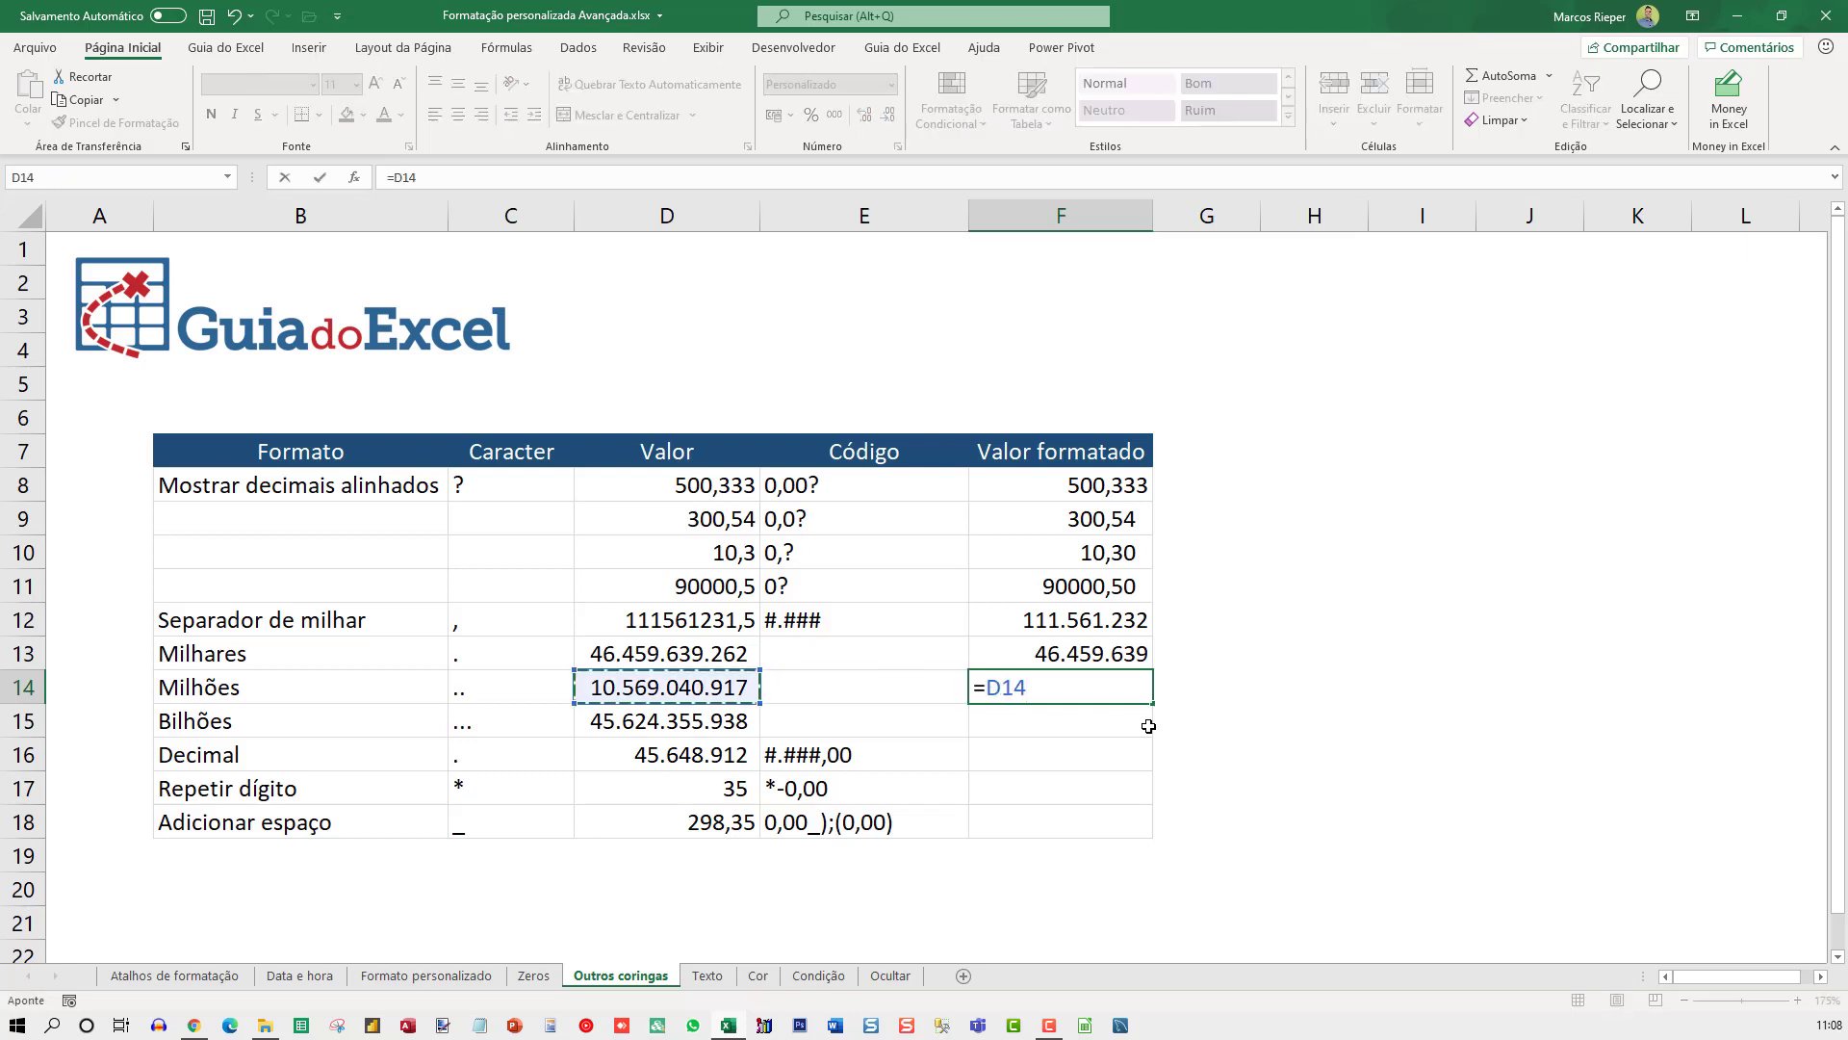
pyautogui.press('Return')
pyautogui.press('Up')
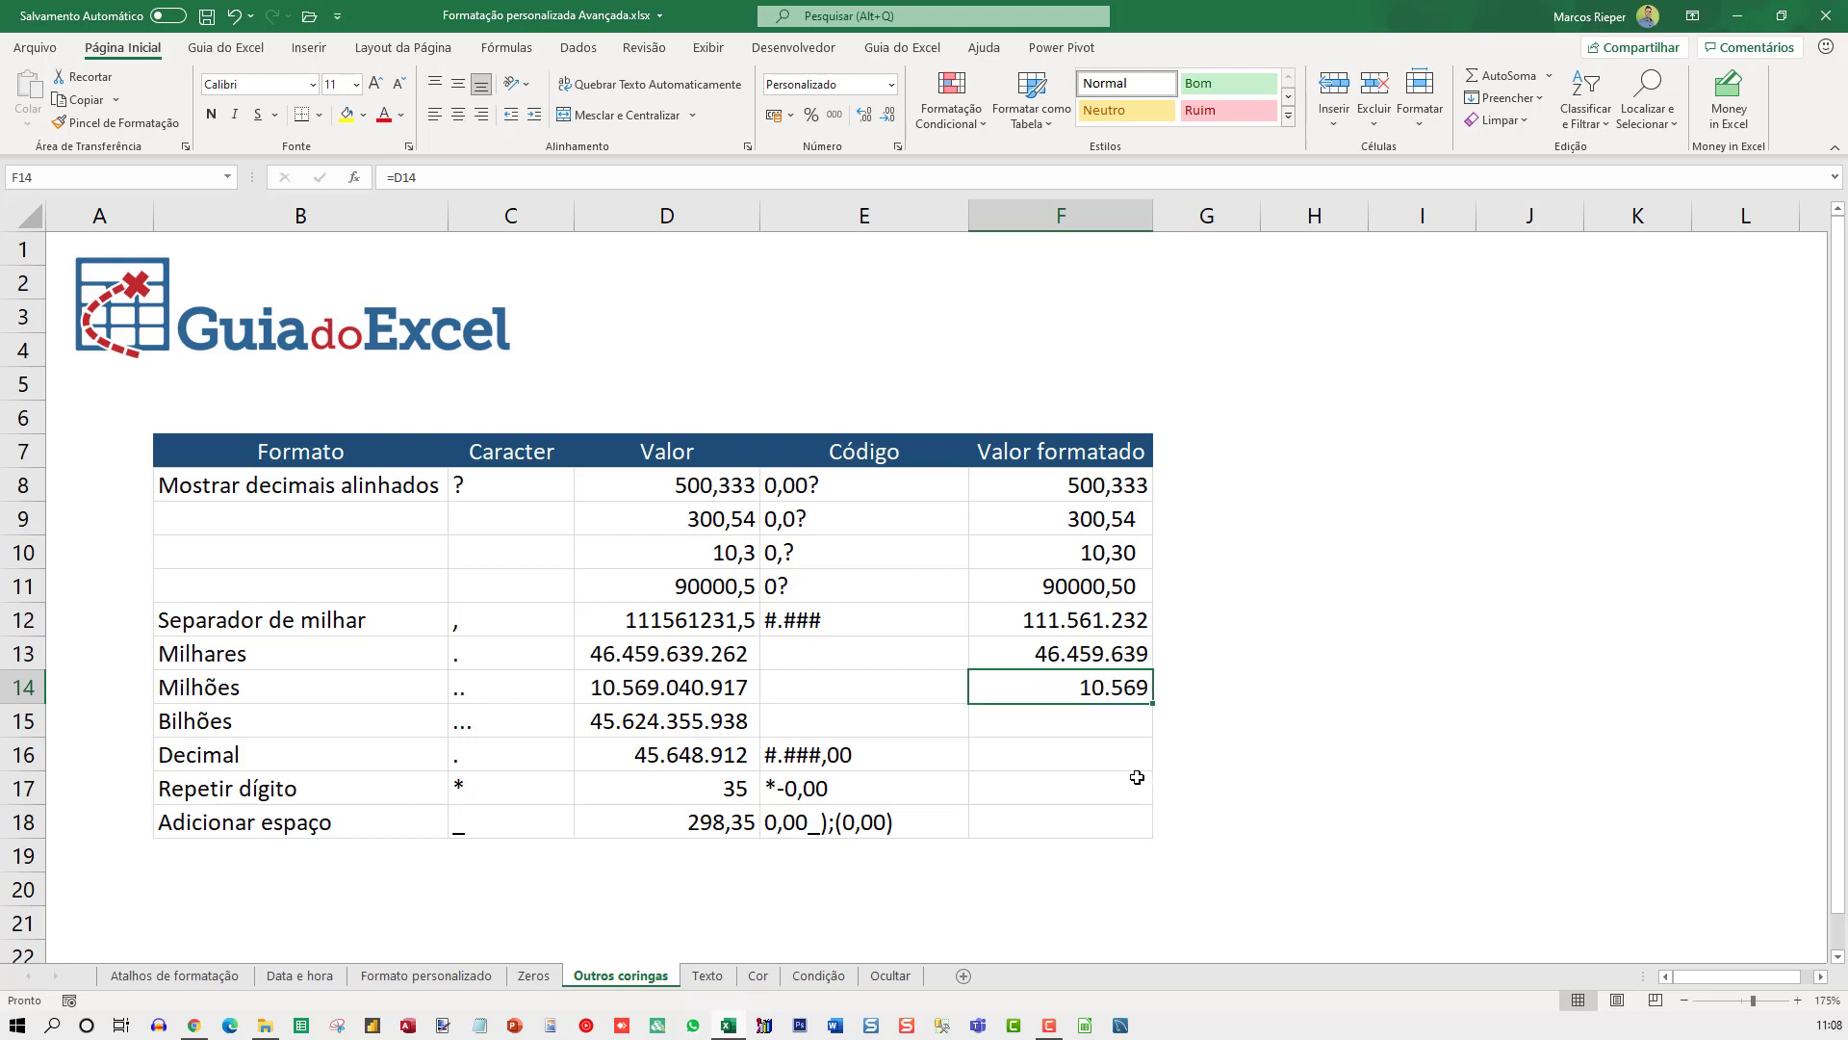
# Enter =D15 in F15 for Bilhões (46) and inspect its trailing scaling dots.
pyautogui.press('Down')
pyautogui.write('=')
pyautogui.press('Left')
pyautogui.press('Left')
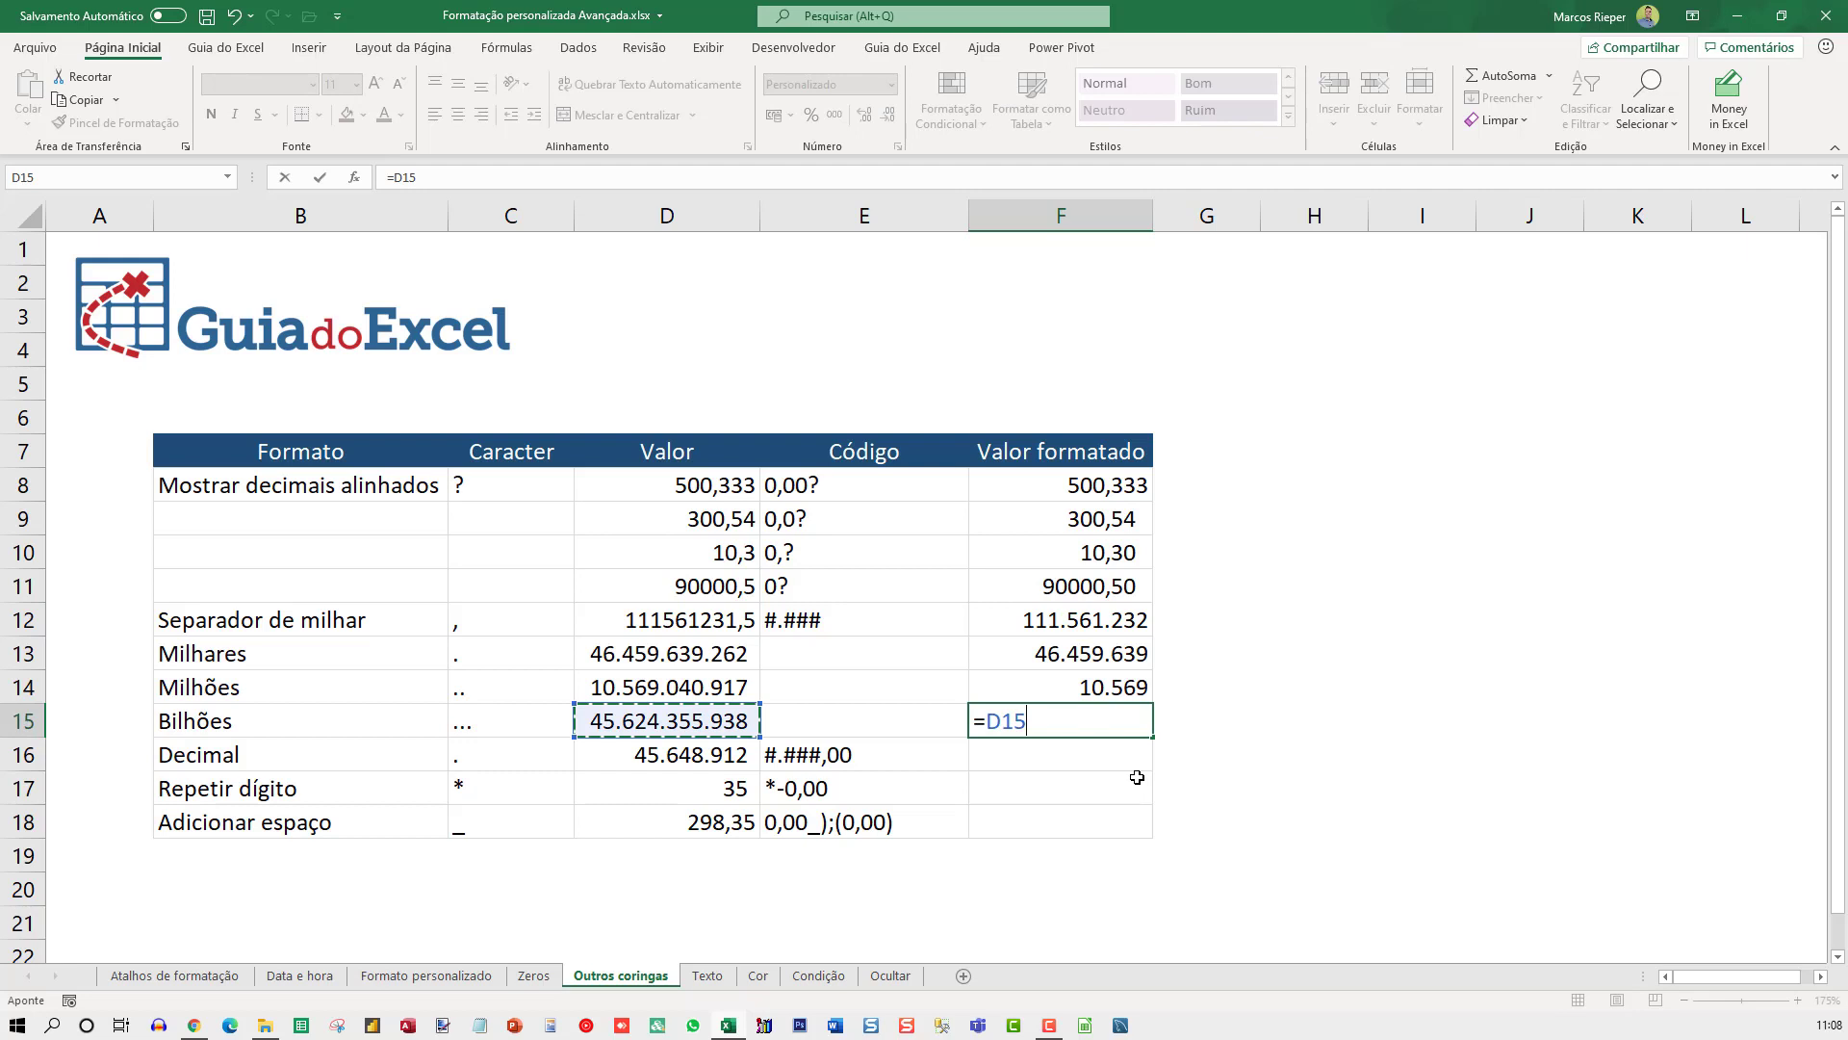
pyautogui.hotkey('ctrl', 'Return')
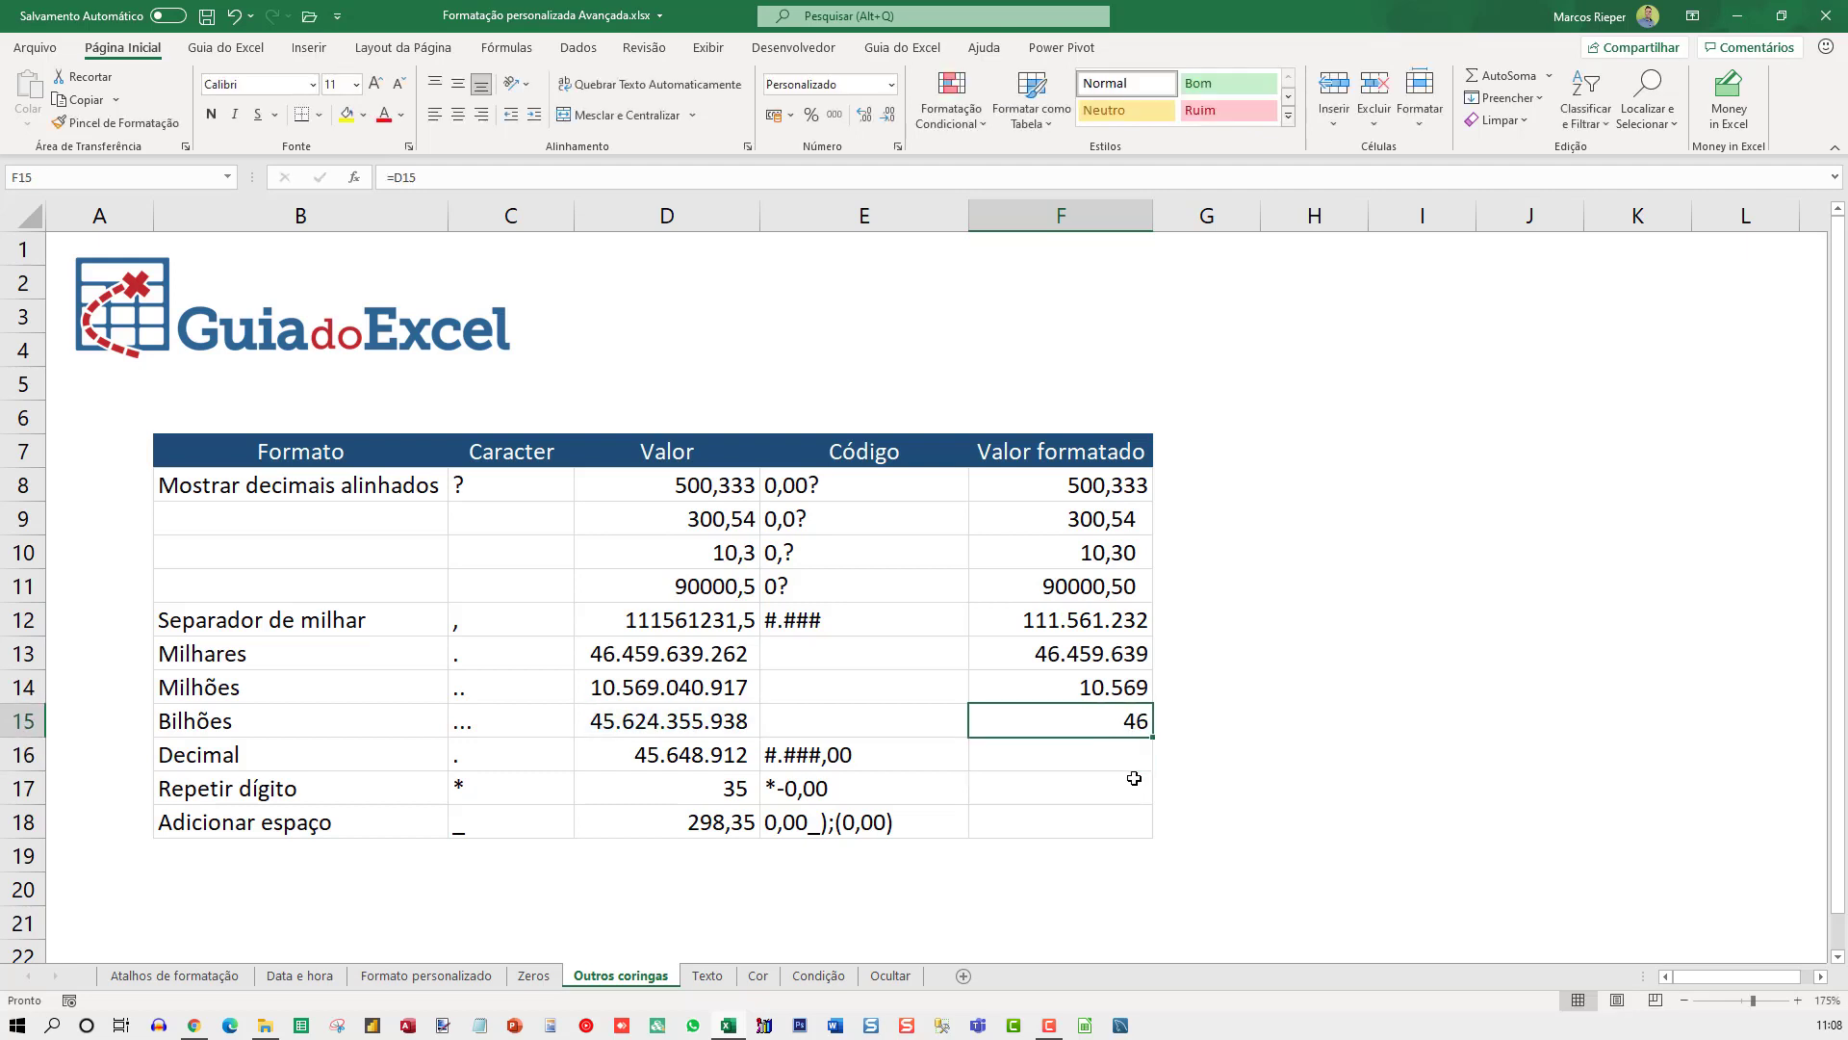
pyautogui.hotkey('ctrl', '1')
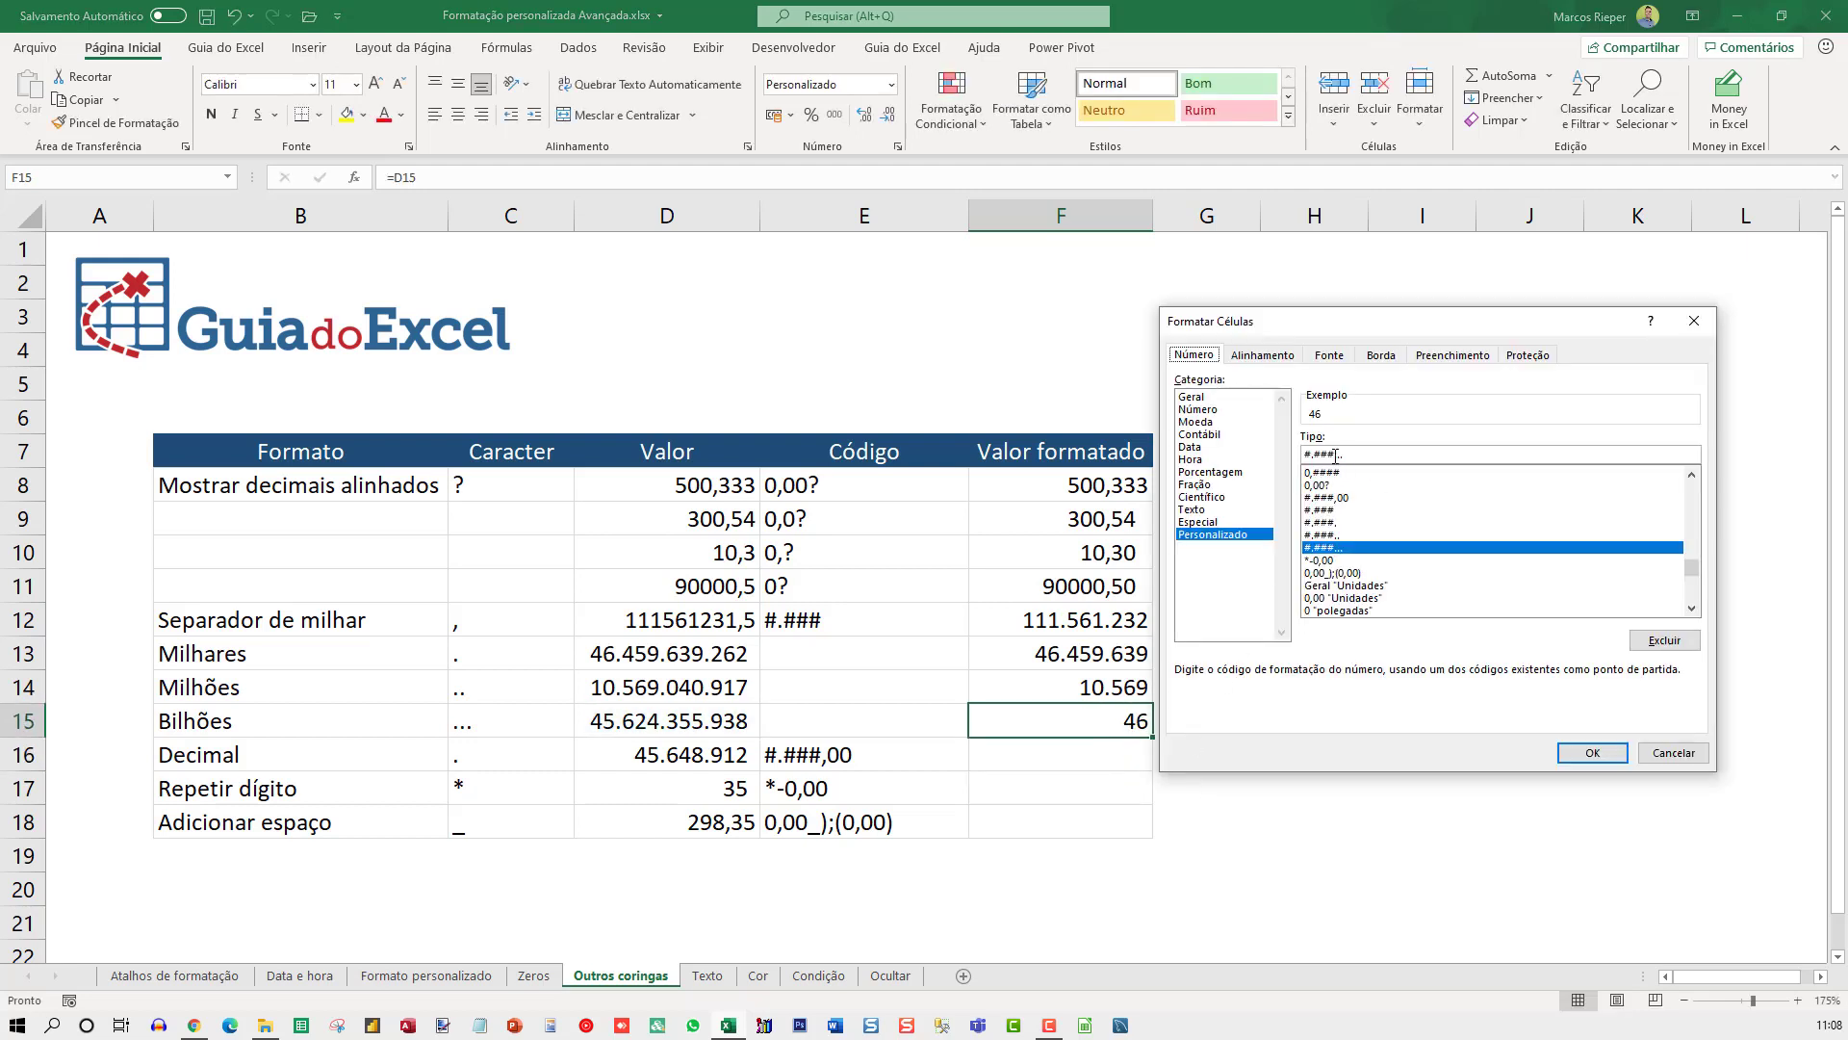
pyautogui.moveTo(1333, 453); pyautogui.dragTo(1374, 448)
pyautogui.press('Escape')
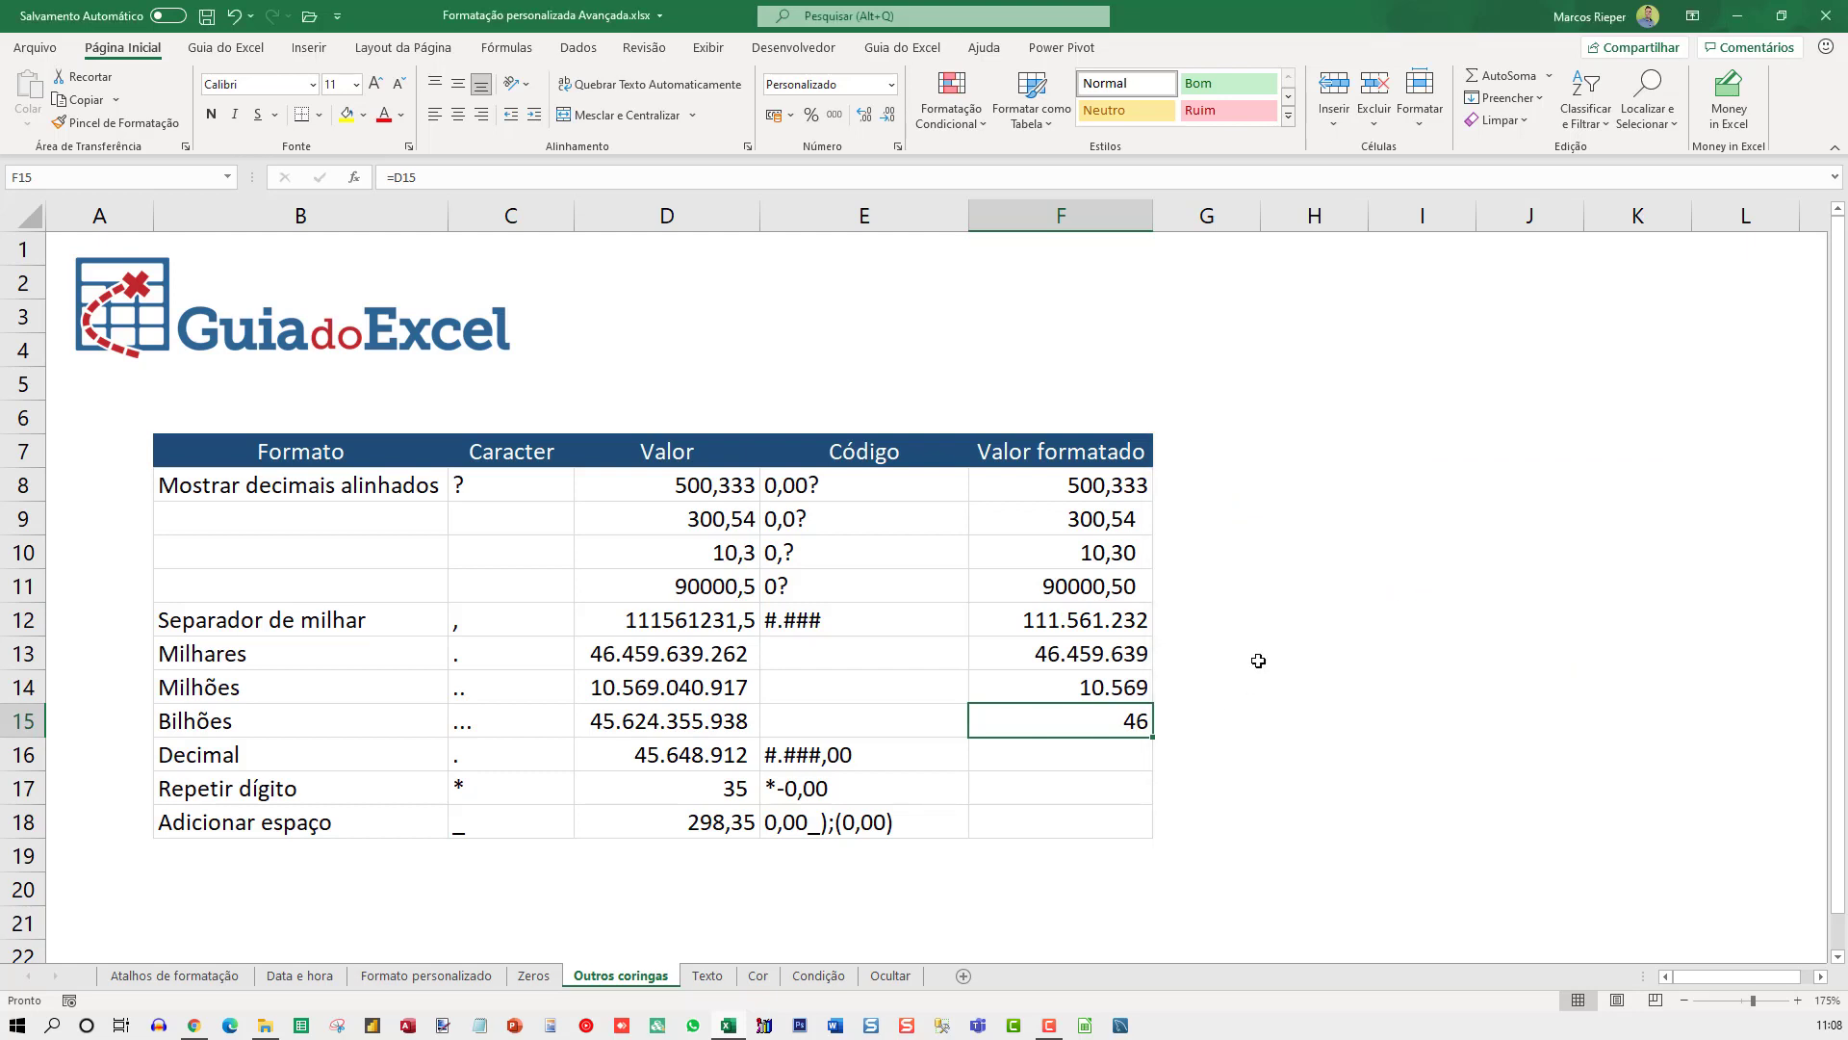
# Enter =D16 in F16 for the Decimal result and view its number format.
pyautogui.click(1136, 759)
pyautogui.write('=')
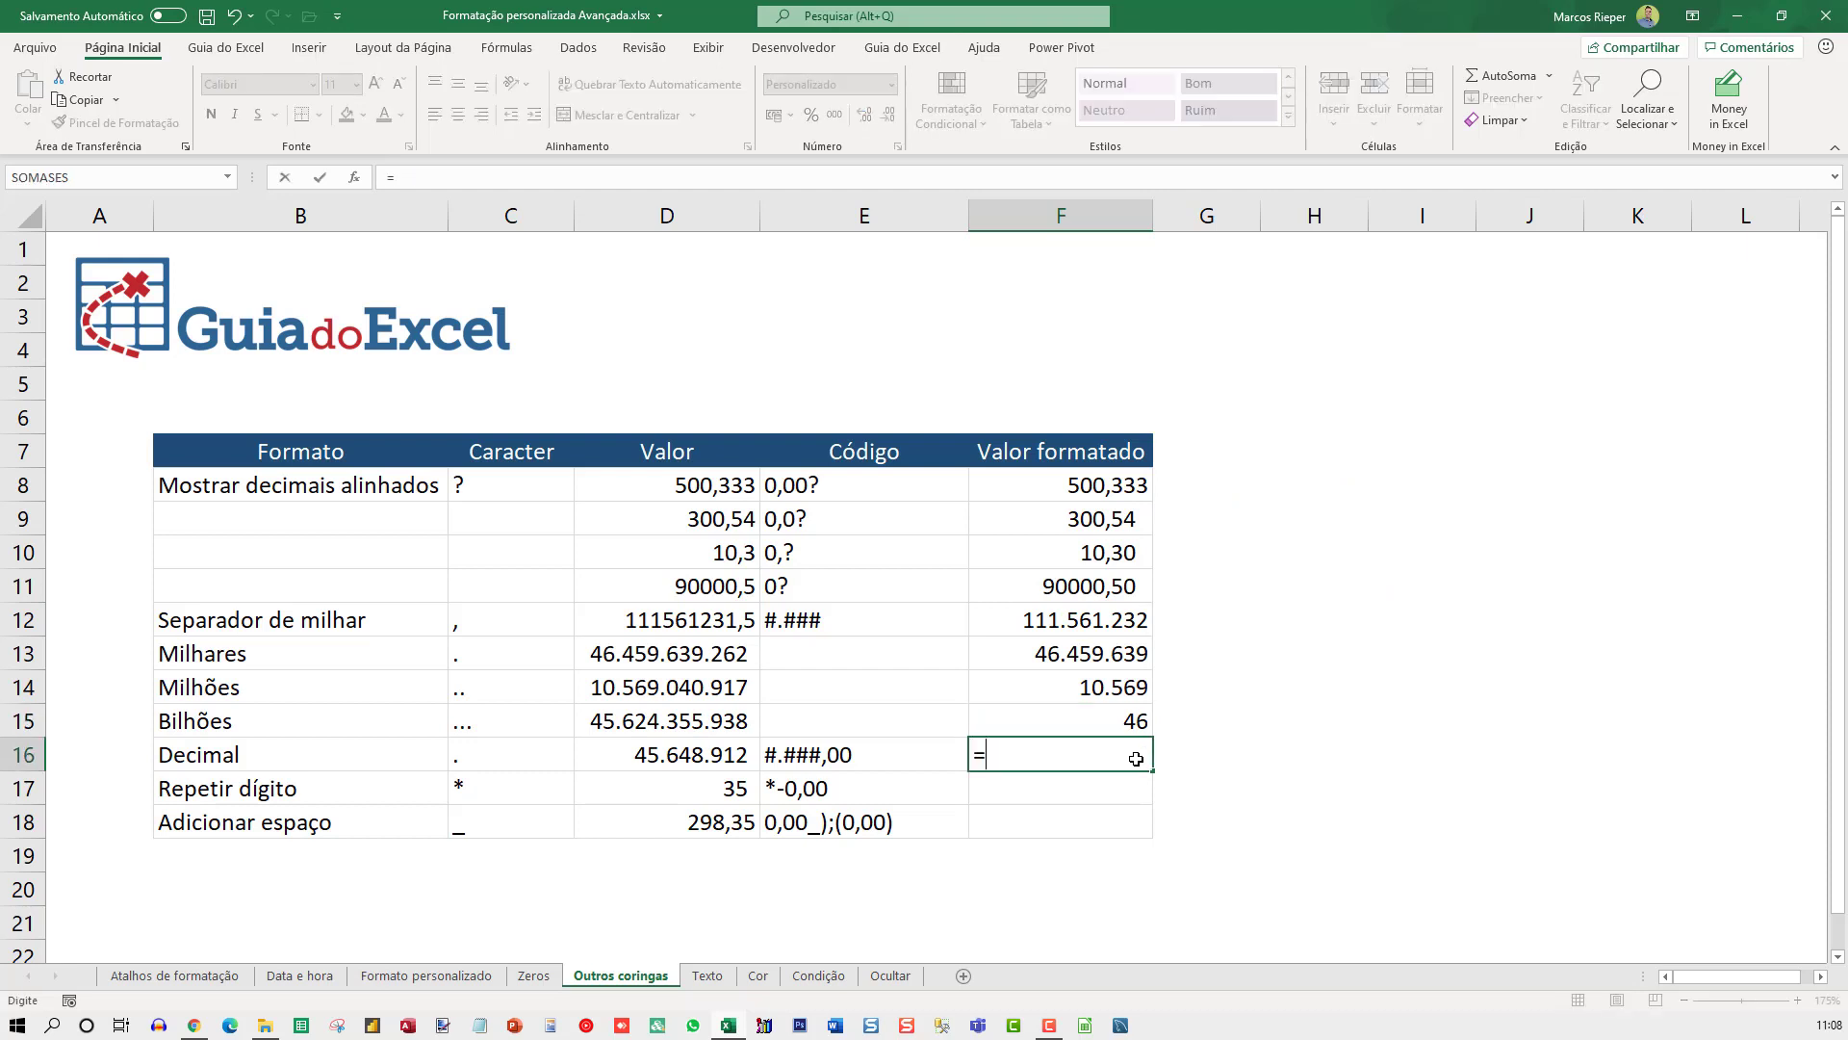
pyautogui.press('Left')
pyautogui.press('Left')
pyautogui.hotkey('ctrl', 'Return')
pyautogui.hotkey('ctrl', '1')
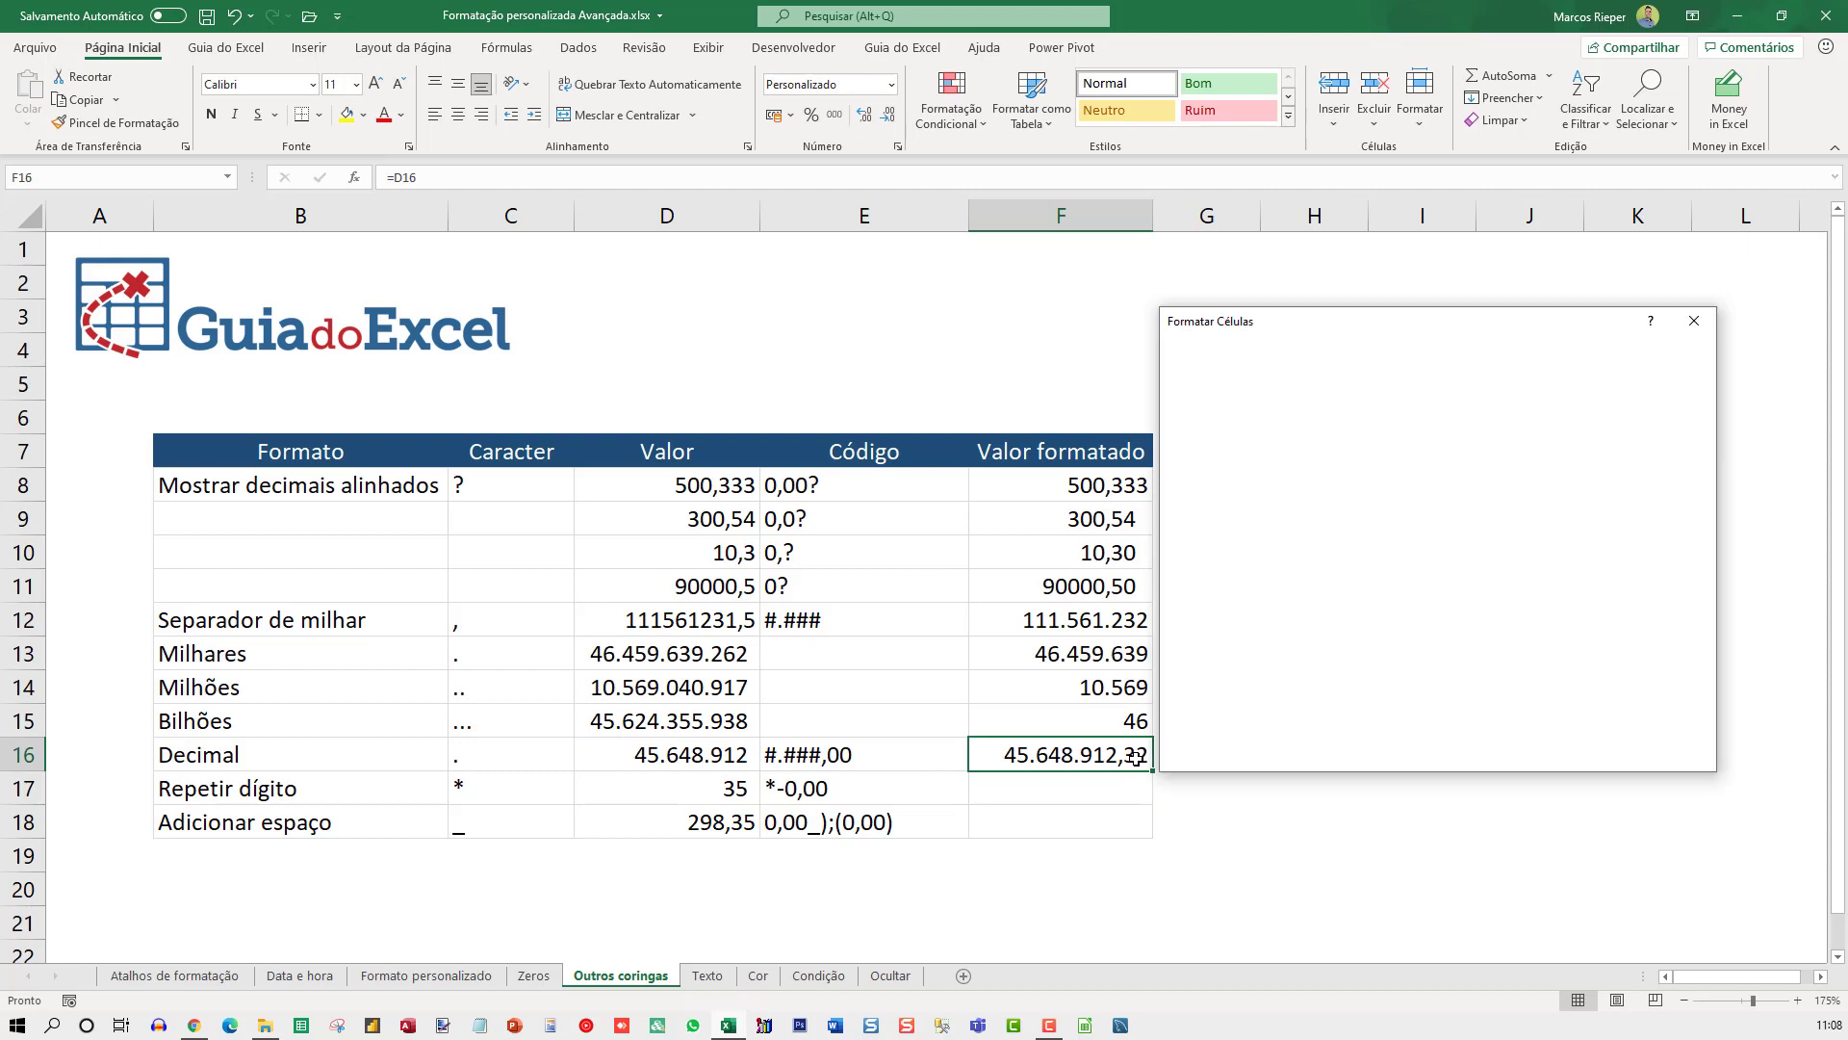
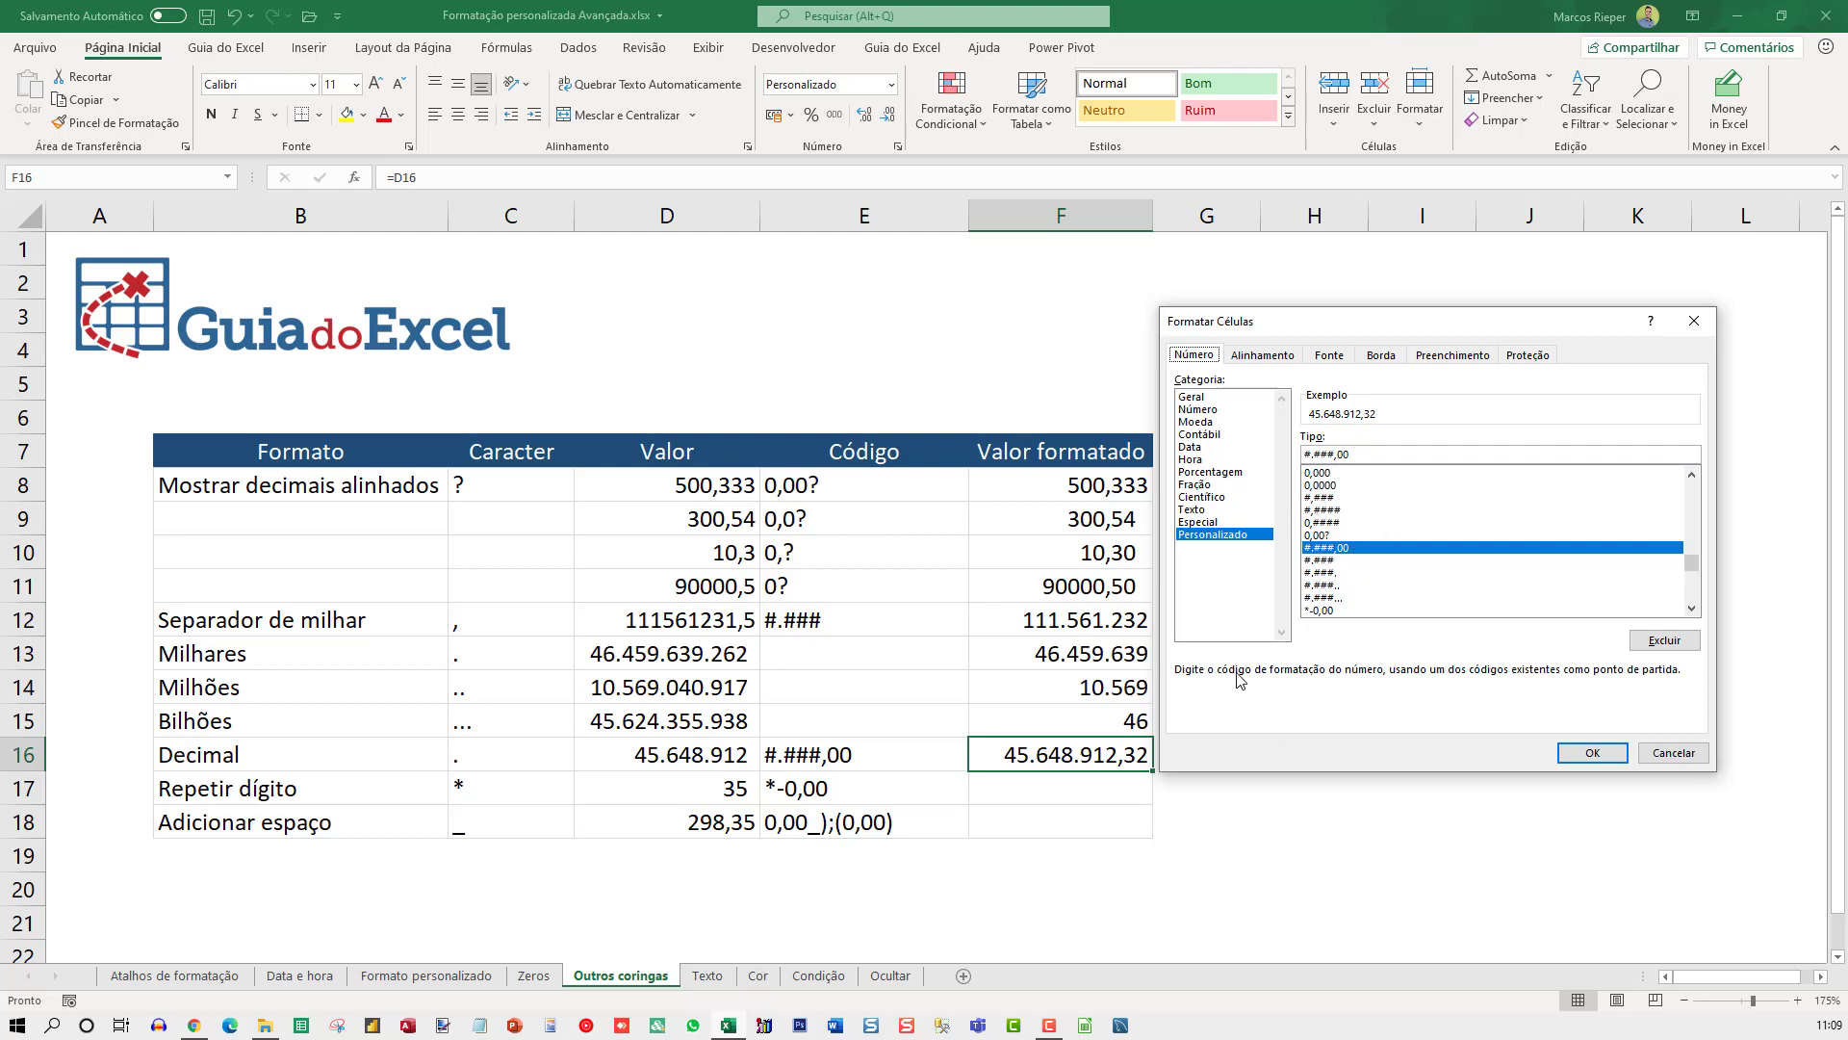
# Enter =D17 in F17 so it shows 35.
pyautogui.press('Return')
pyautogui.press('Return')
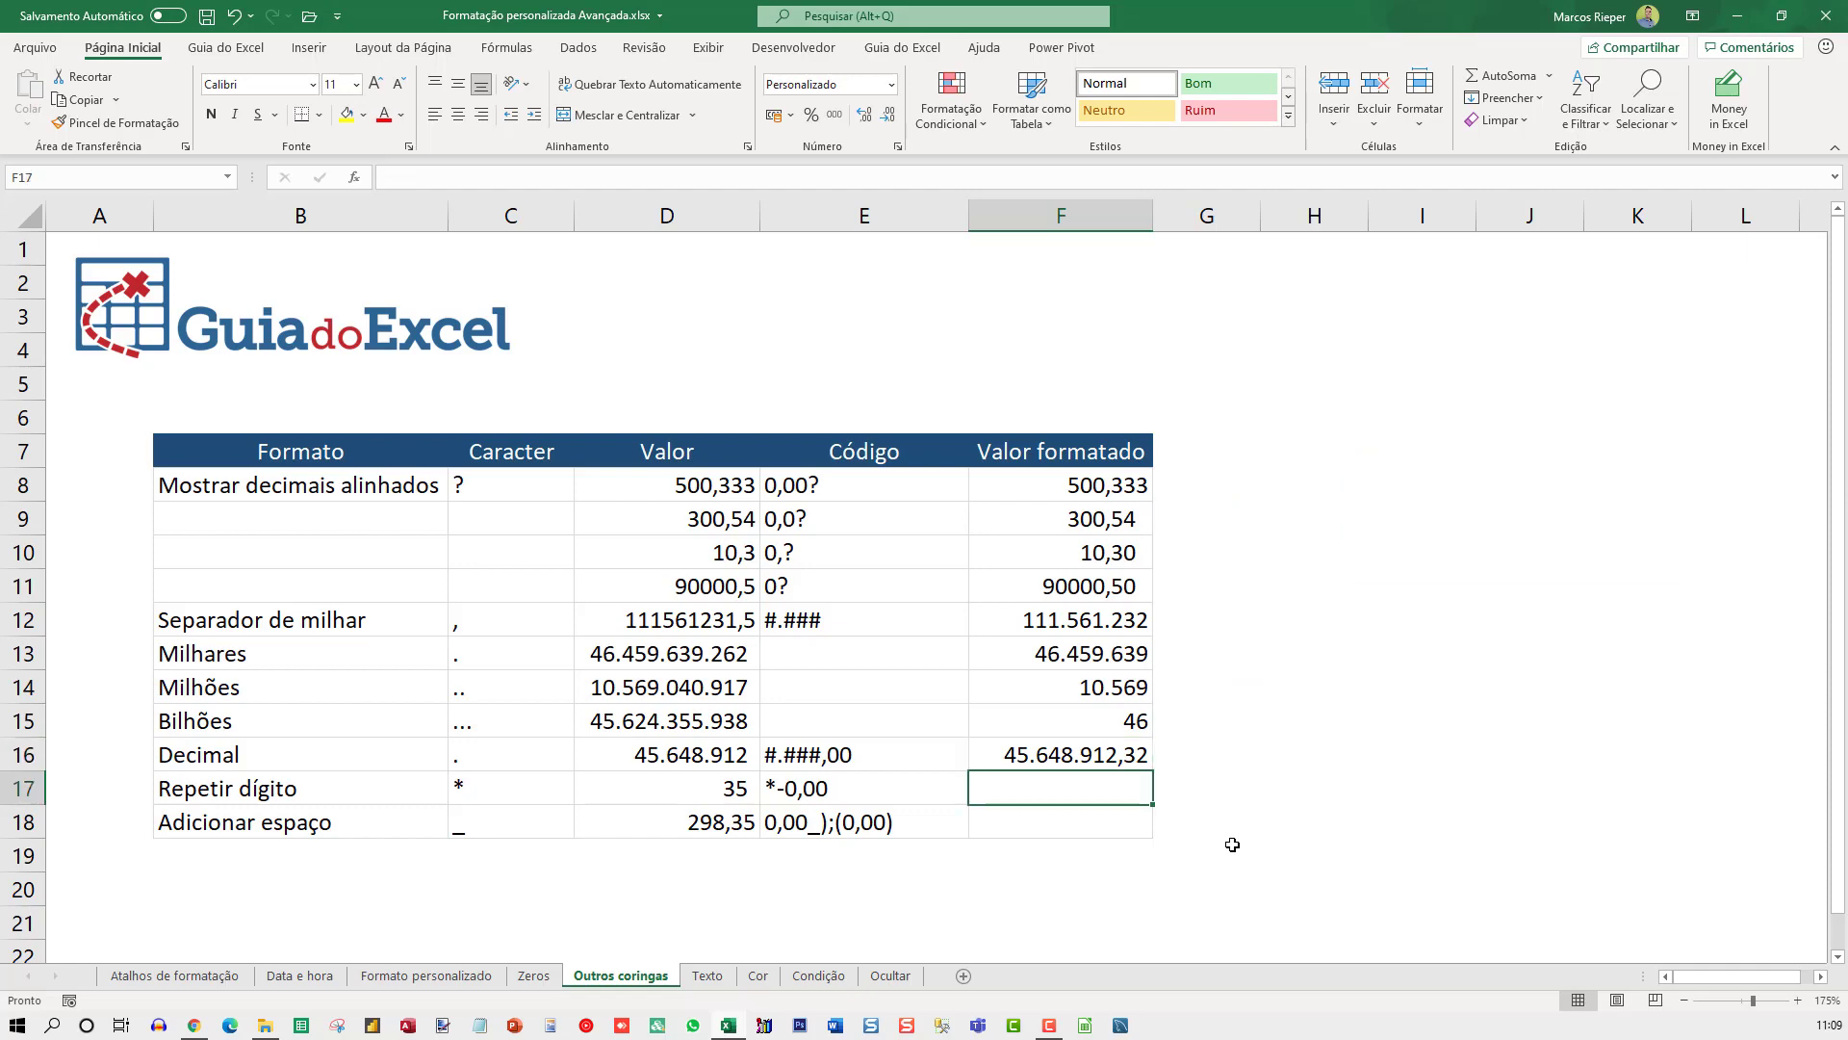
pyautogui.scroll(-2, 1194, 645)
pyautogui.scroll(2, 1191, 645)
pyautogui.click(1838, 957)
pyautogui.click(1838, 957)
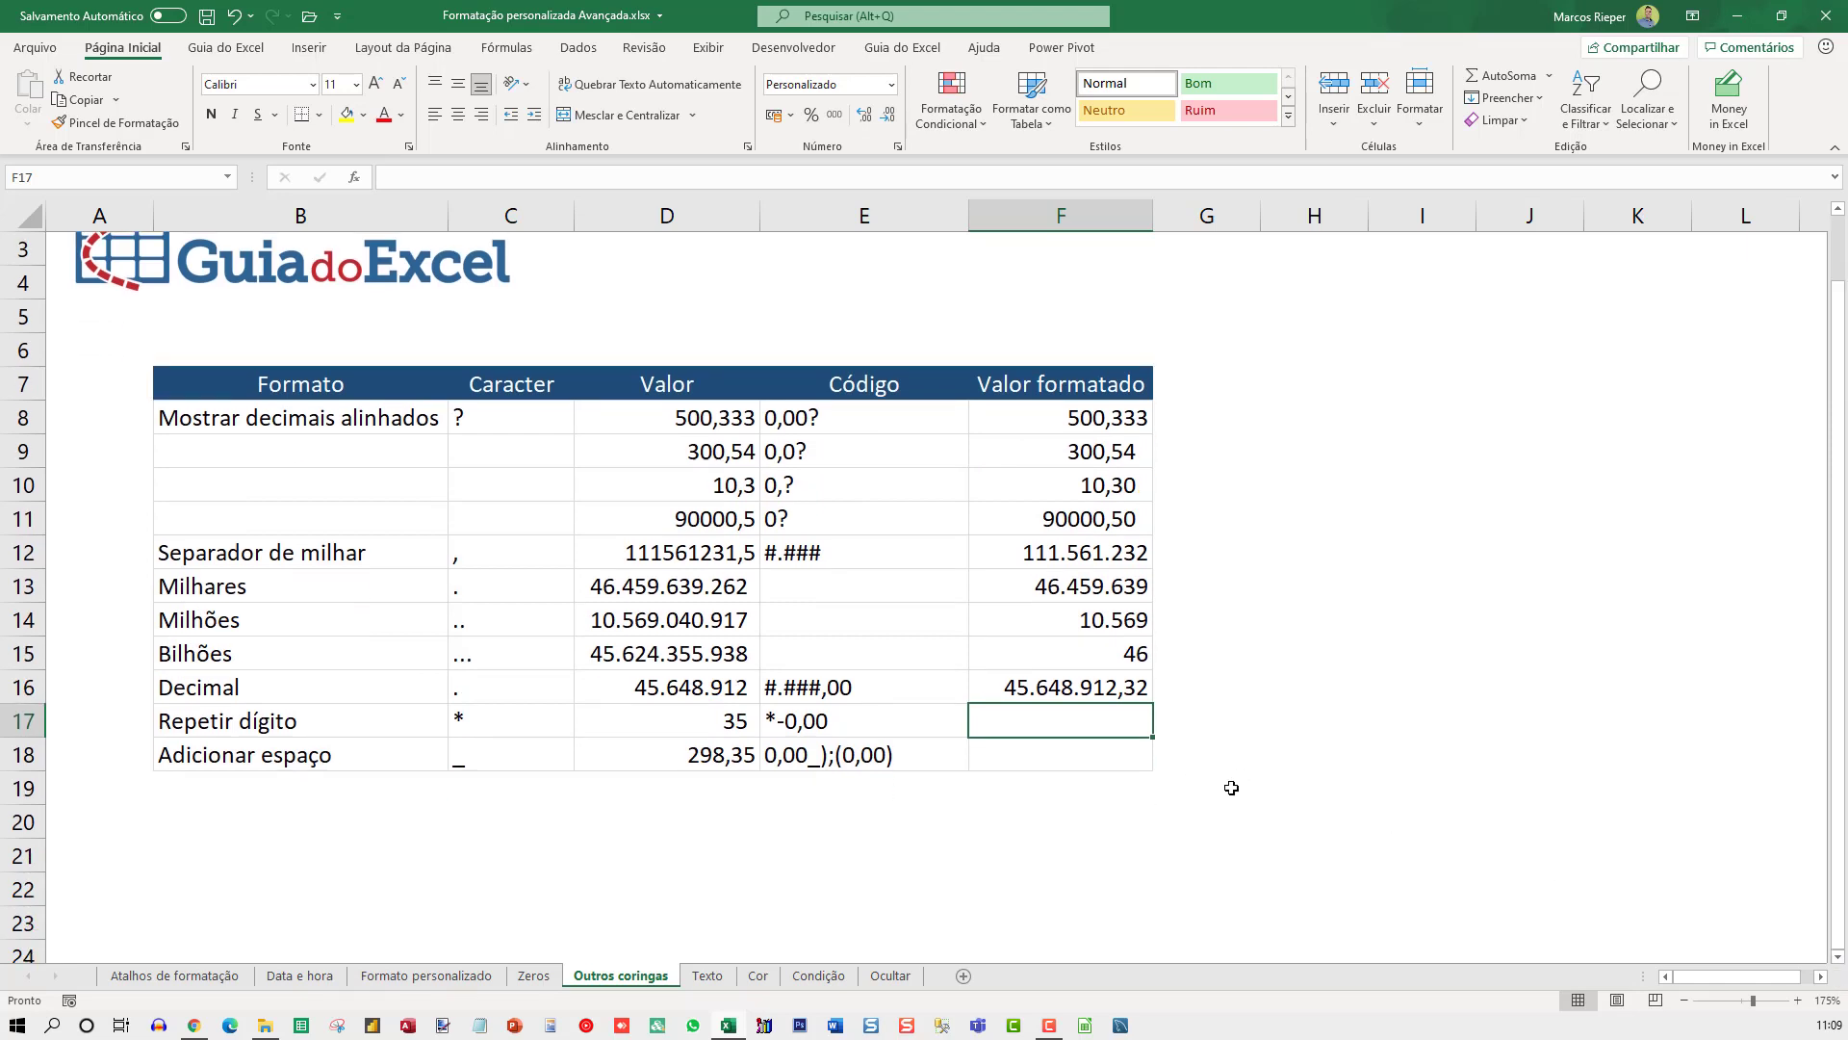
pyautogui.write('=')
pyautogui.press('Left')
pyautogui.press('Left')
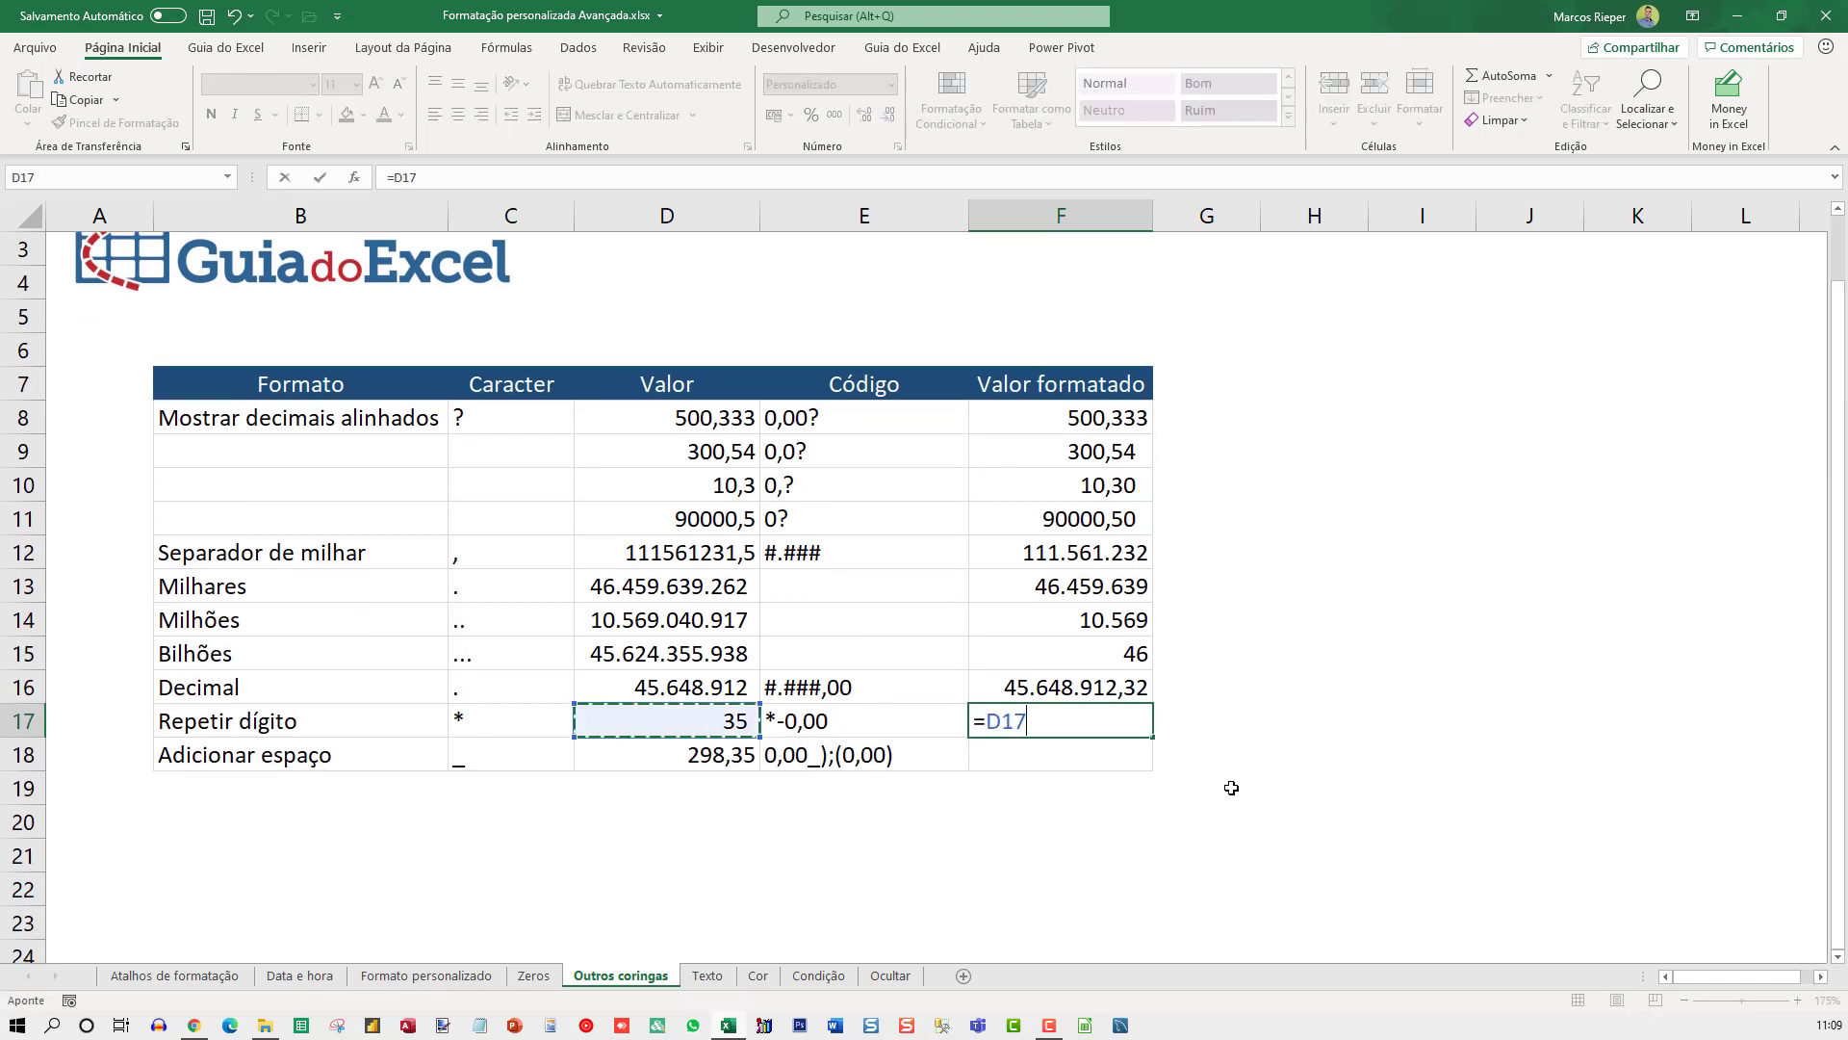
pyautogui.hotkey('ctrl', 'Return')
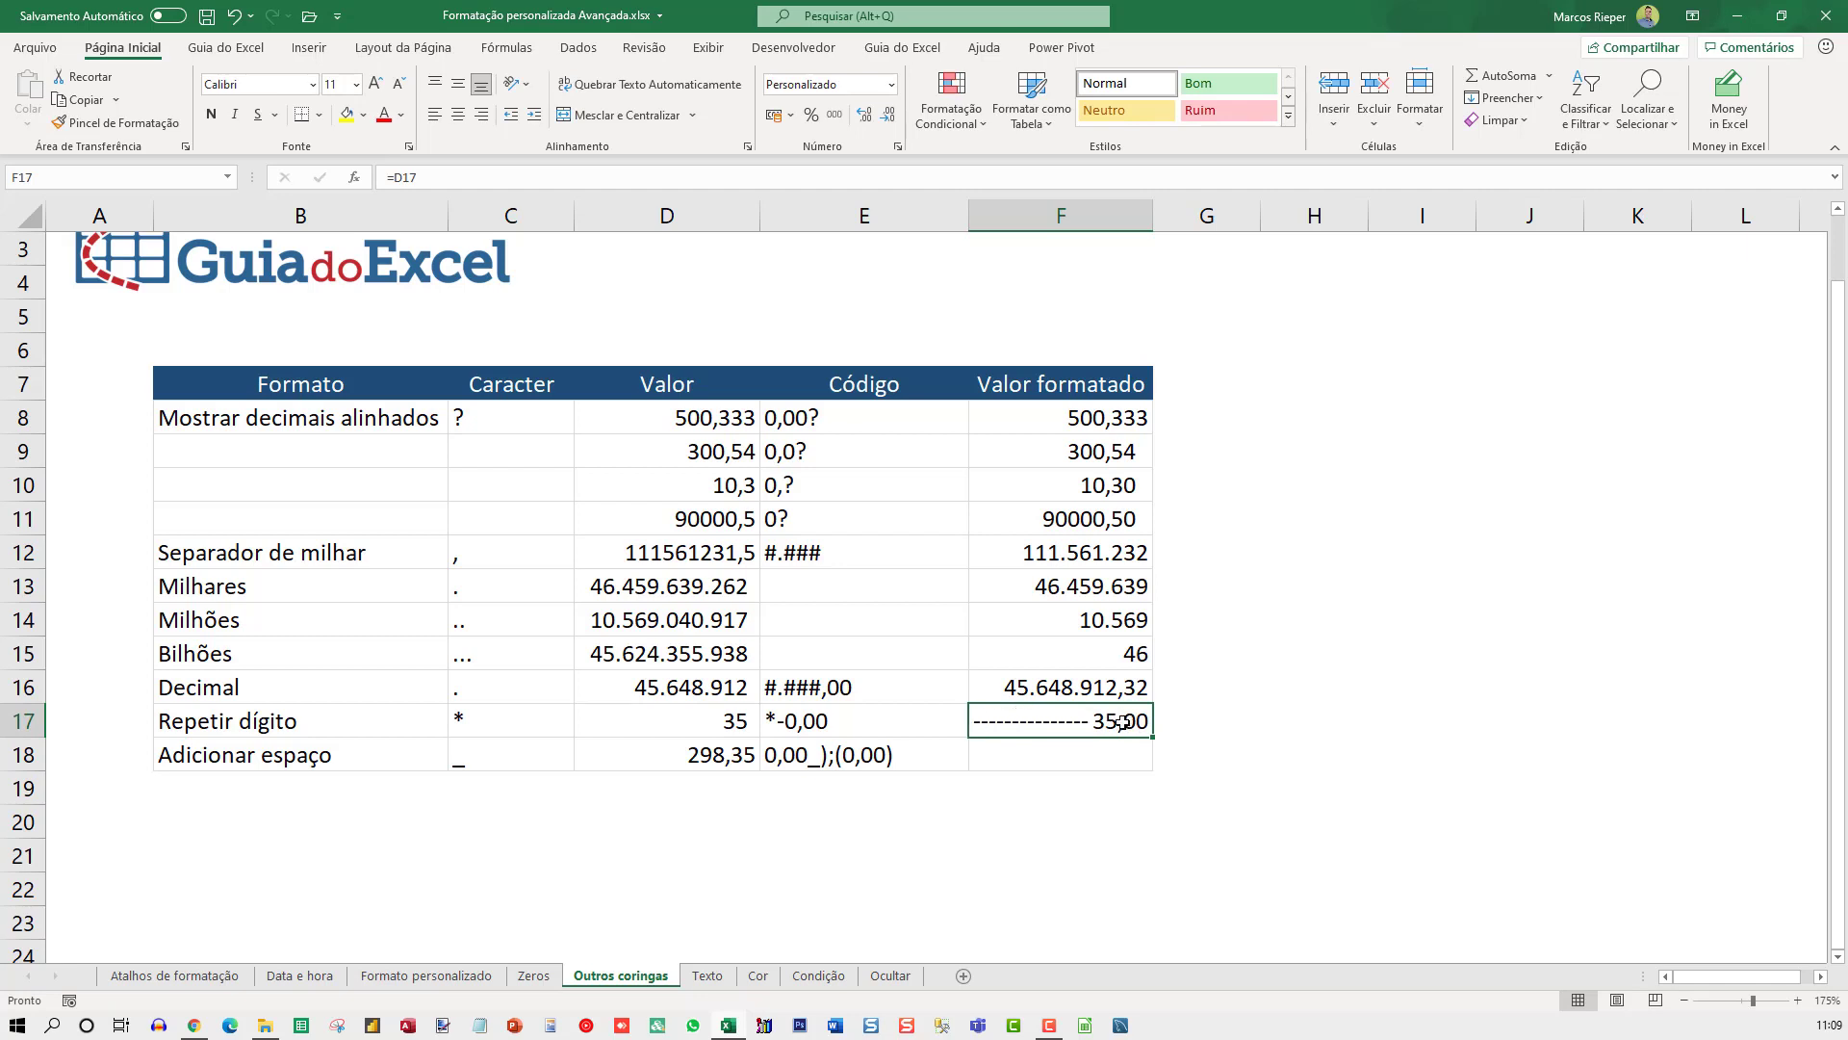
# Try F17's custom format without the dash fill, widening column F to compare, then undo the widening.
pyautogui.hotkey('ctrl', '1')
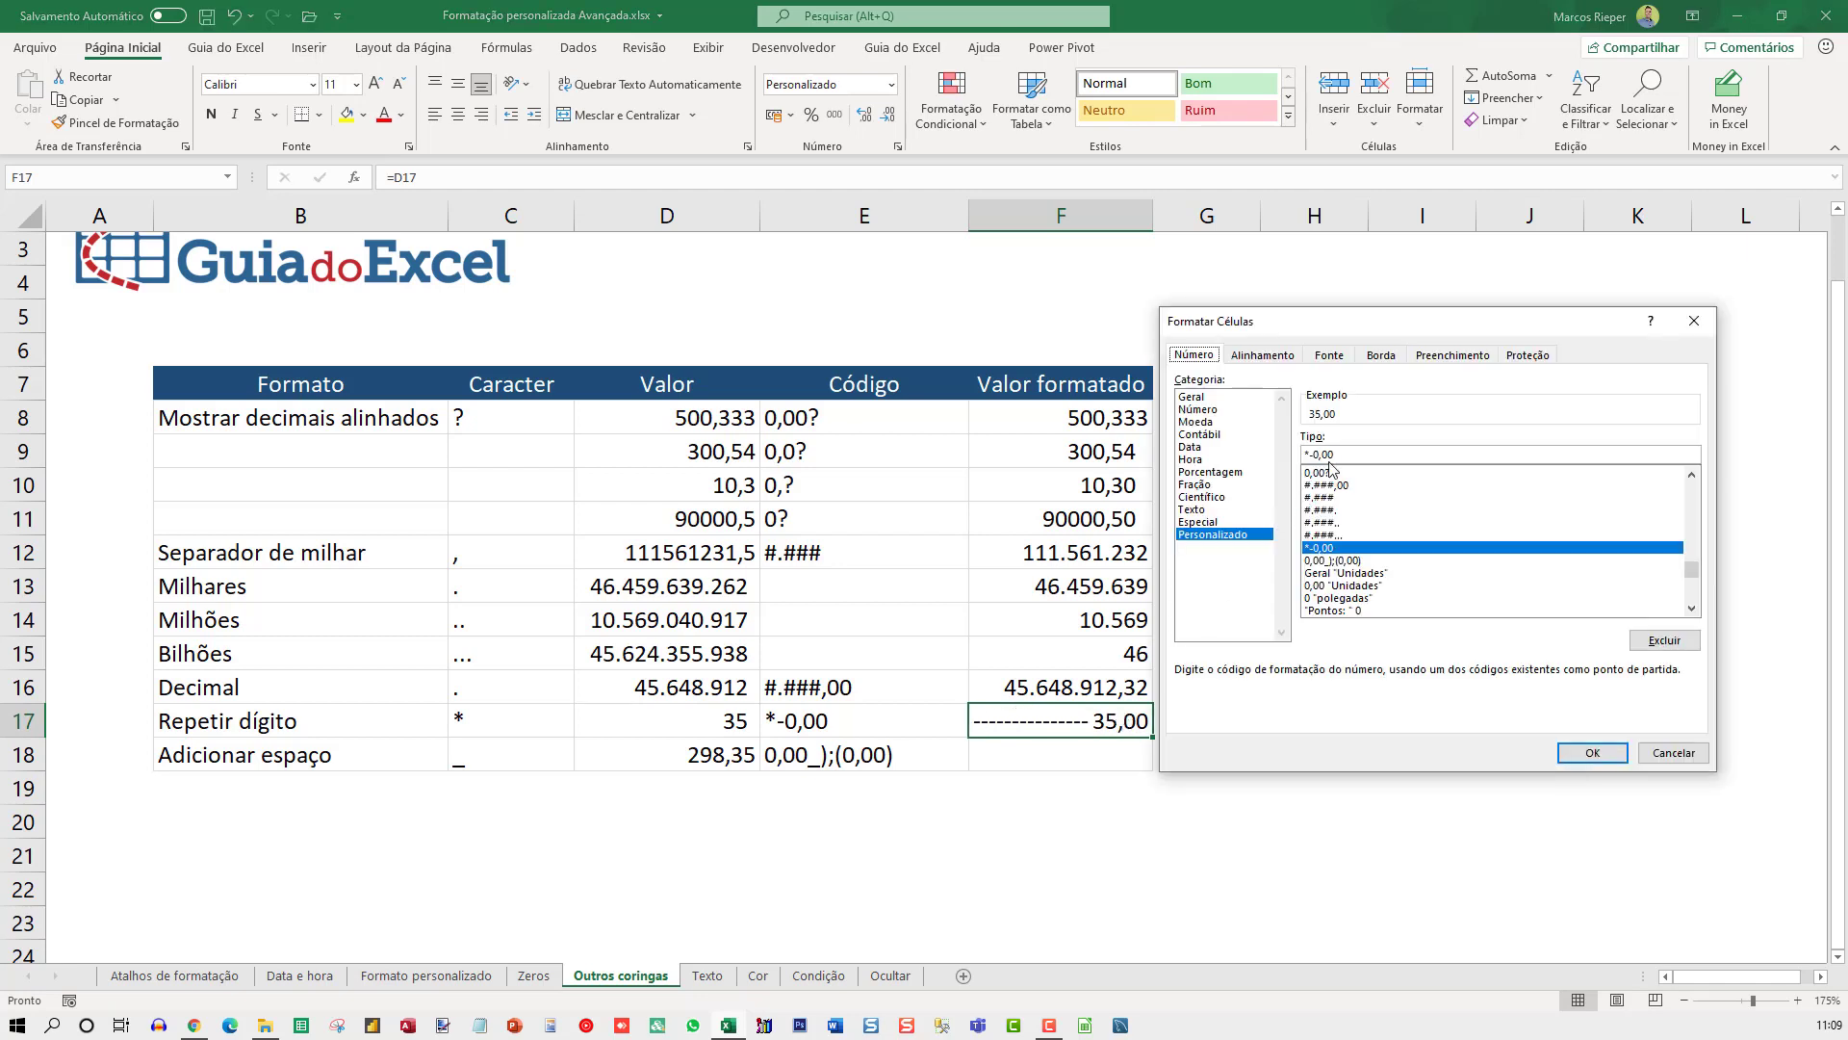
pyautogui.click(1307, 452)
pyautogui.press('BackSpace')
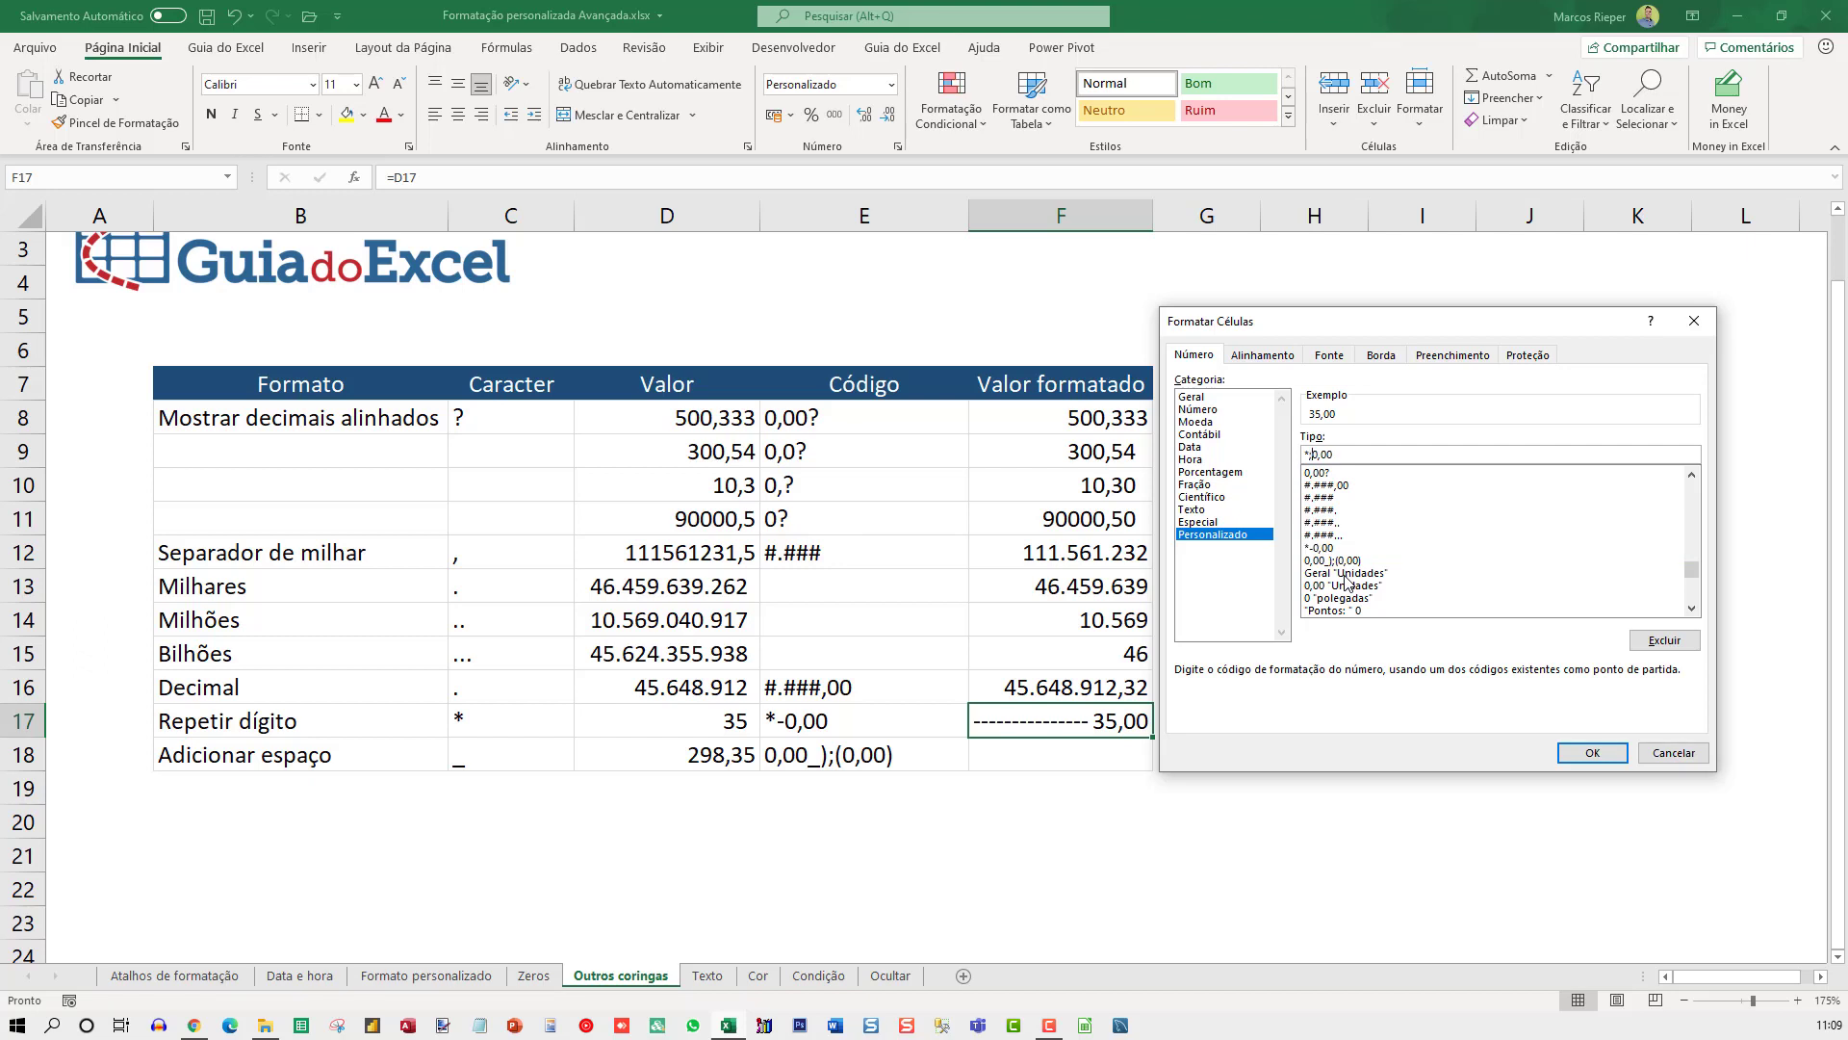
pyautogui.write(';')
pyautogui.press('Return')
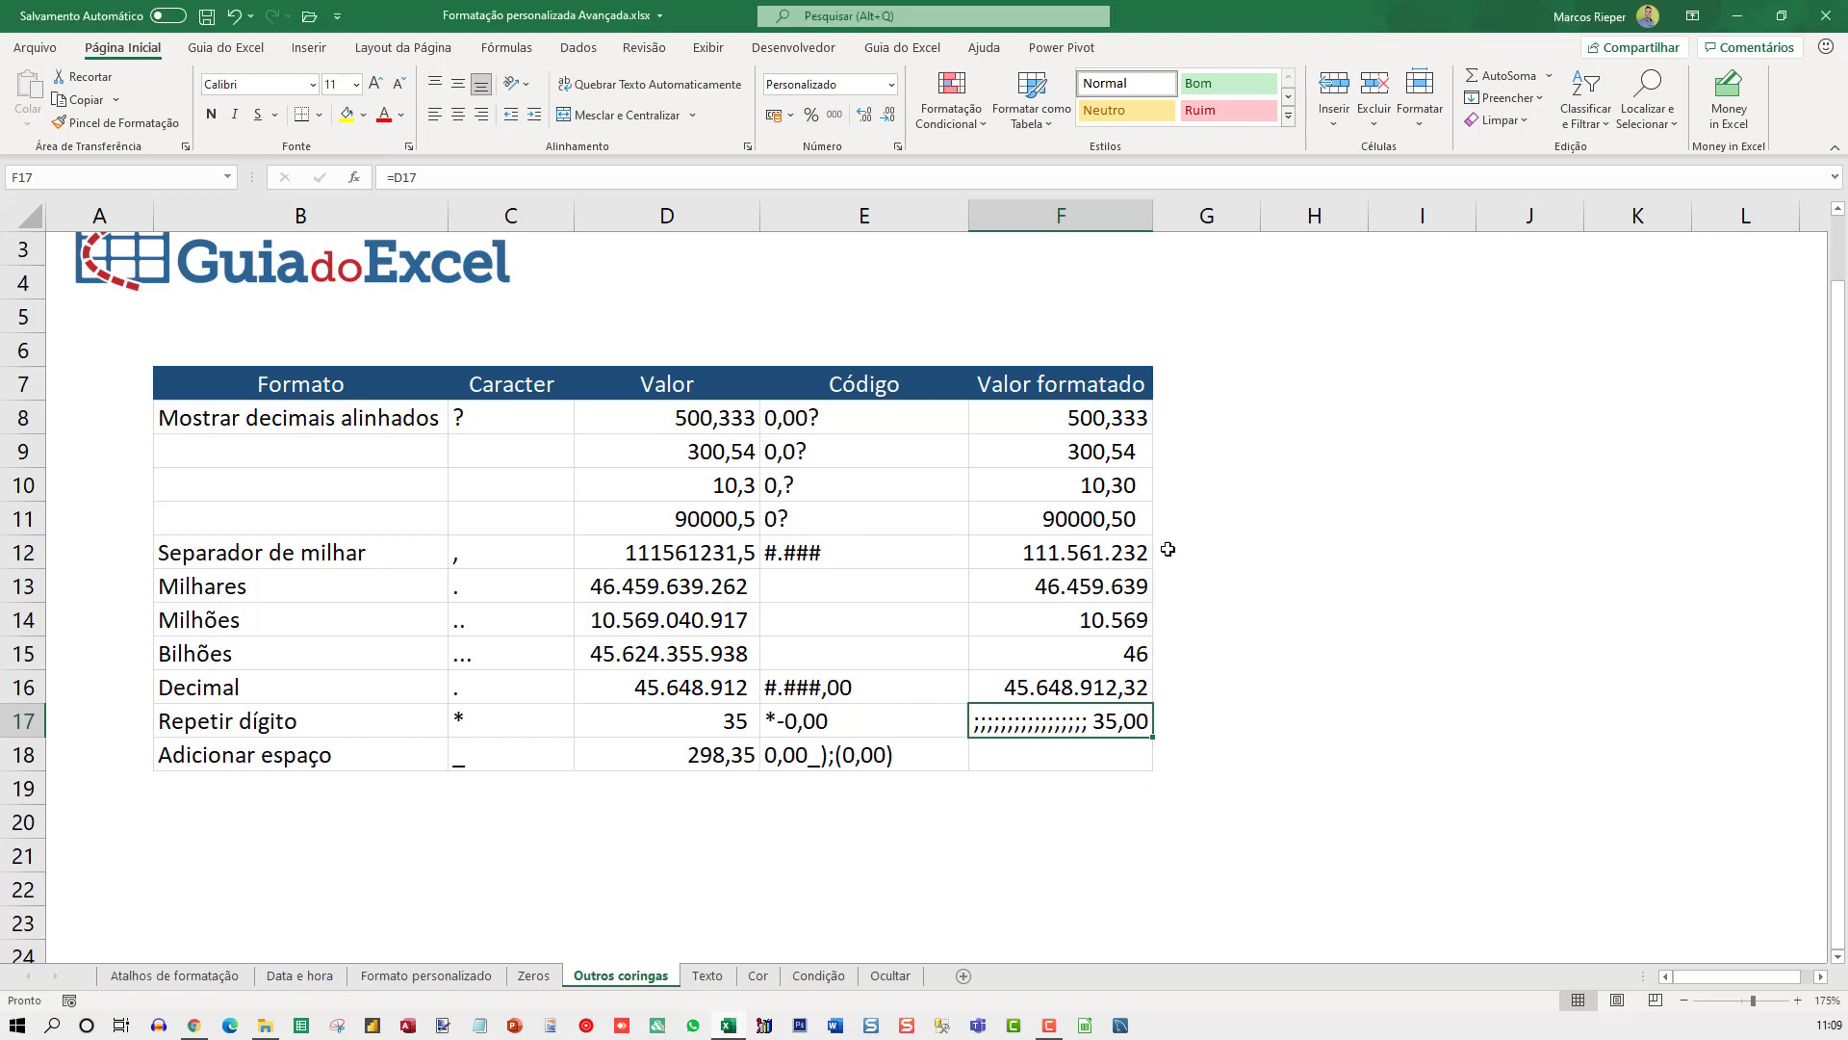
pyautogui.moveTo(1155, 215); pyautogui.dragTo(1623, 236)
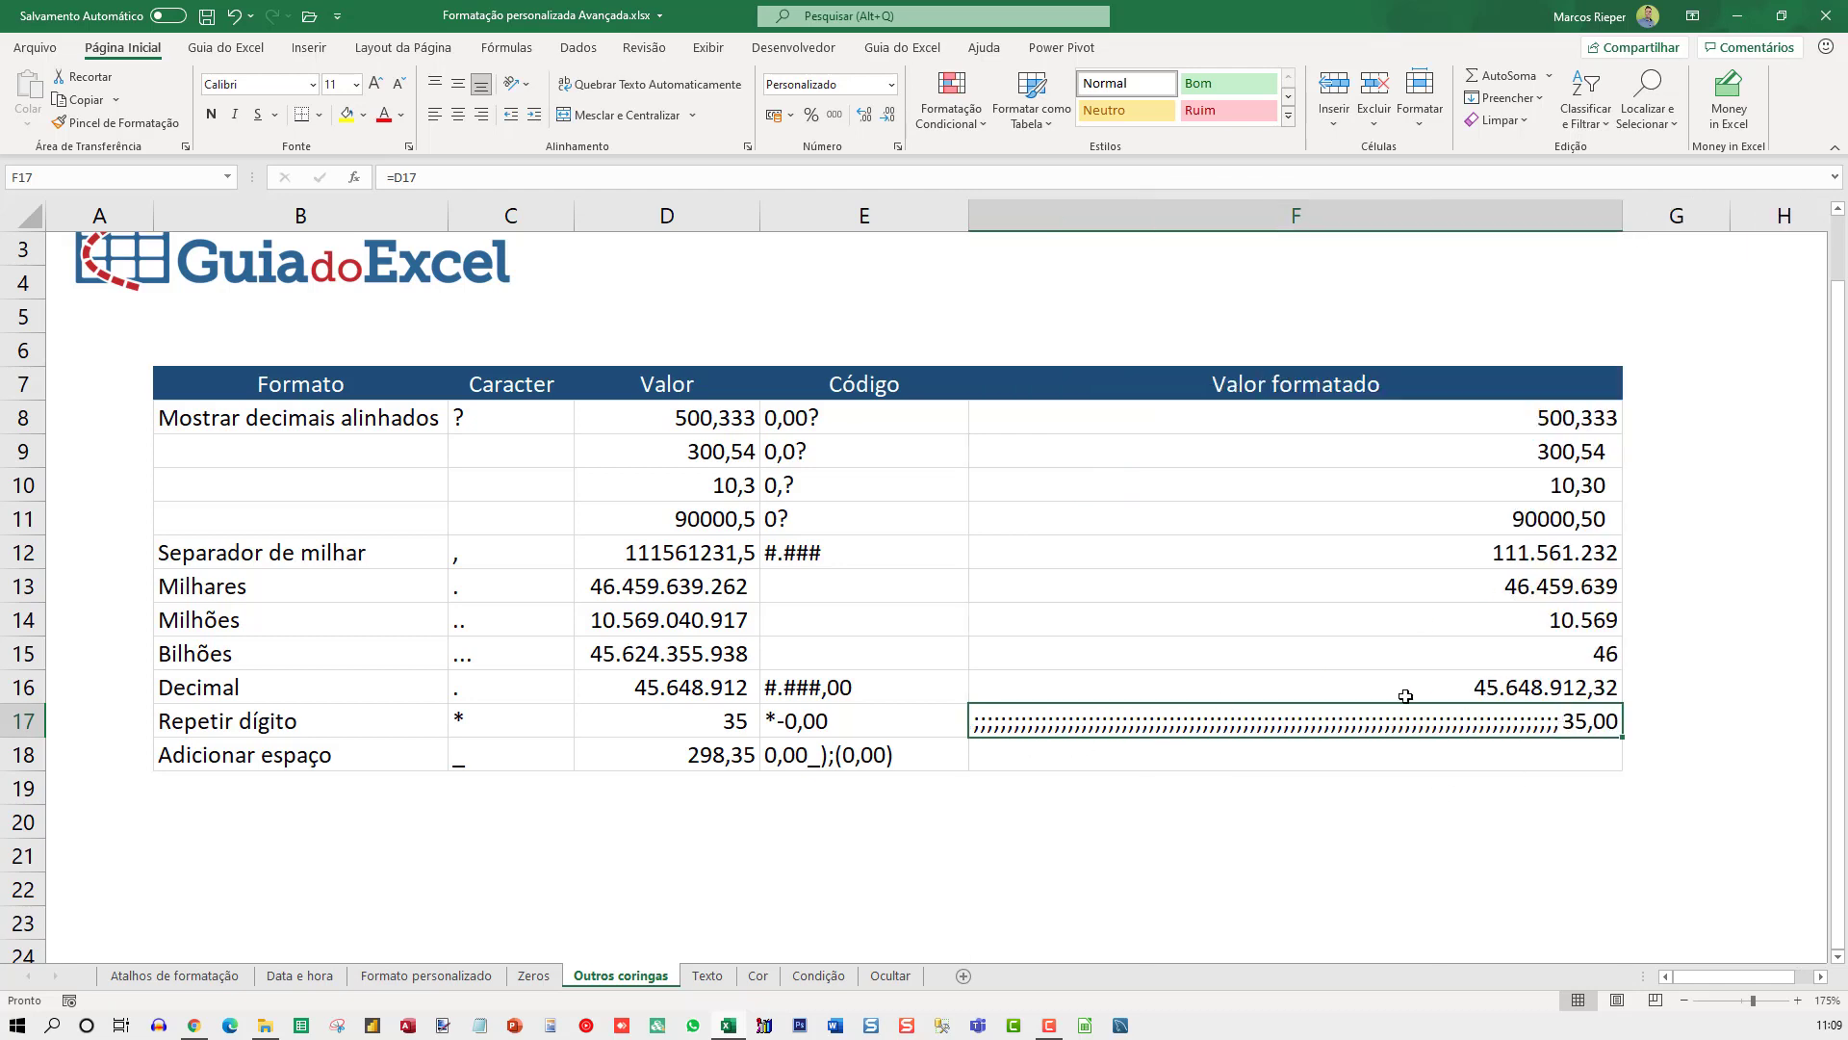
pyautogui.hotkey('ctrl', 'z')
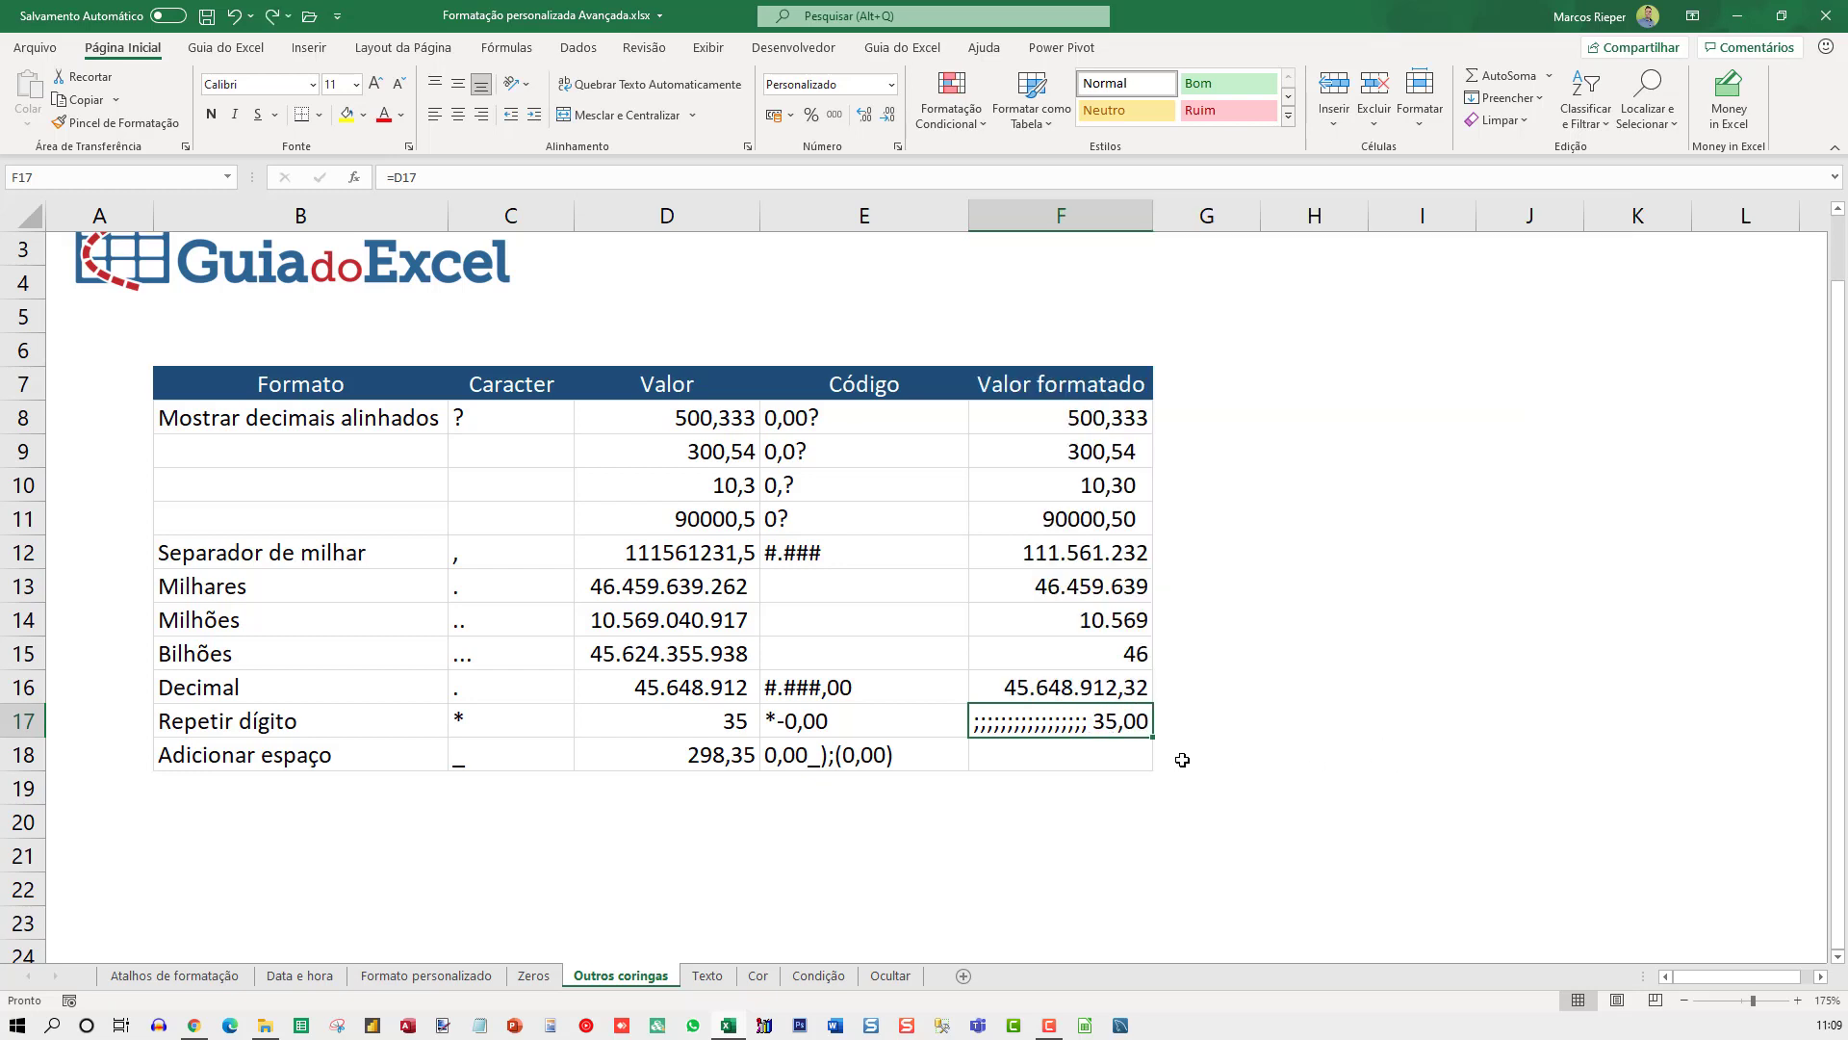
# Restore the *-0,00 format in F17 and widen column F to watch the dashes stretch, then undo.
pyautogui.hotkey('ctrl', '1')
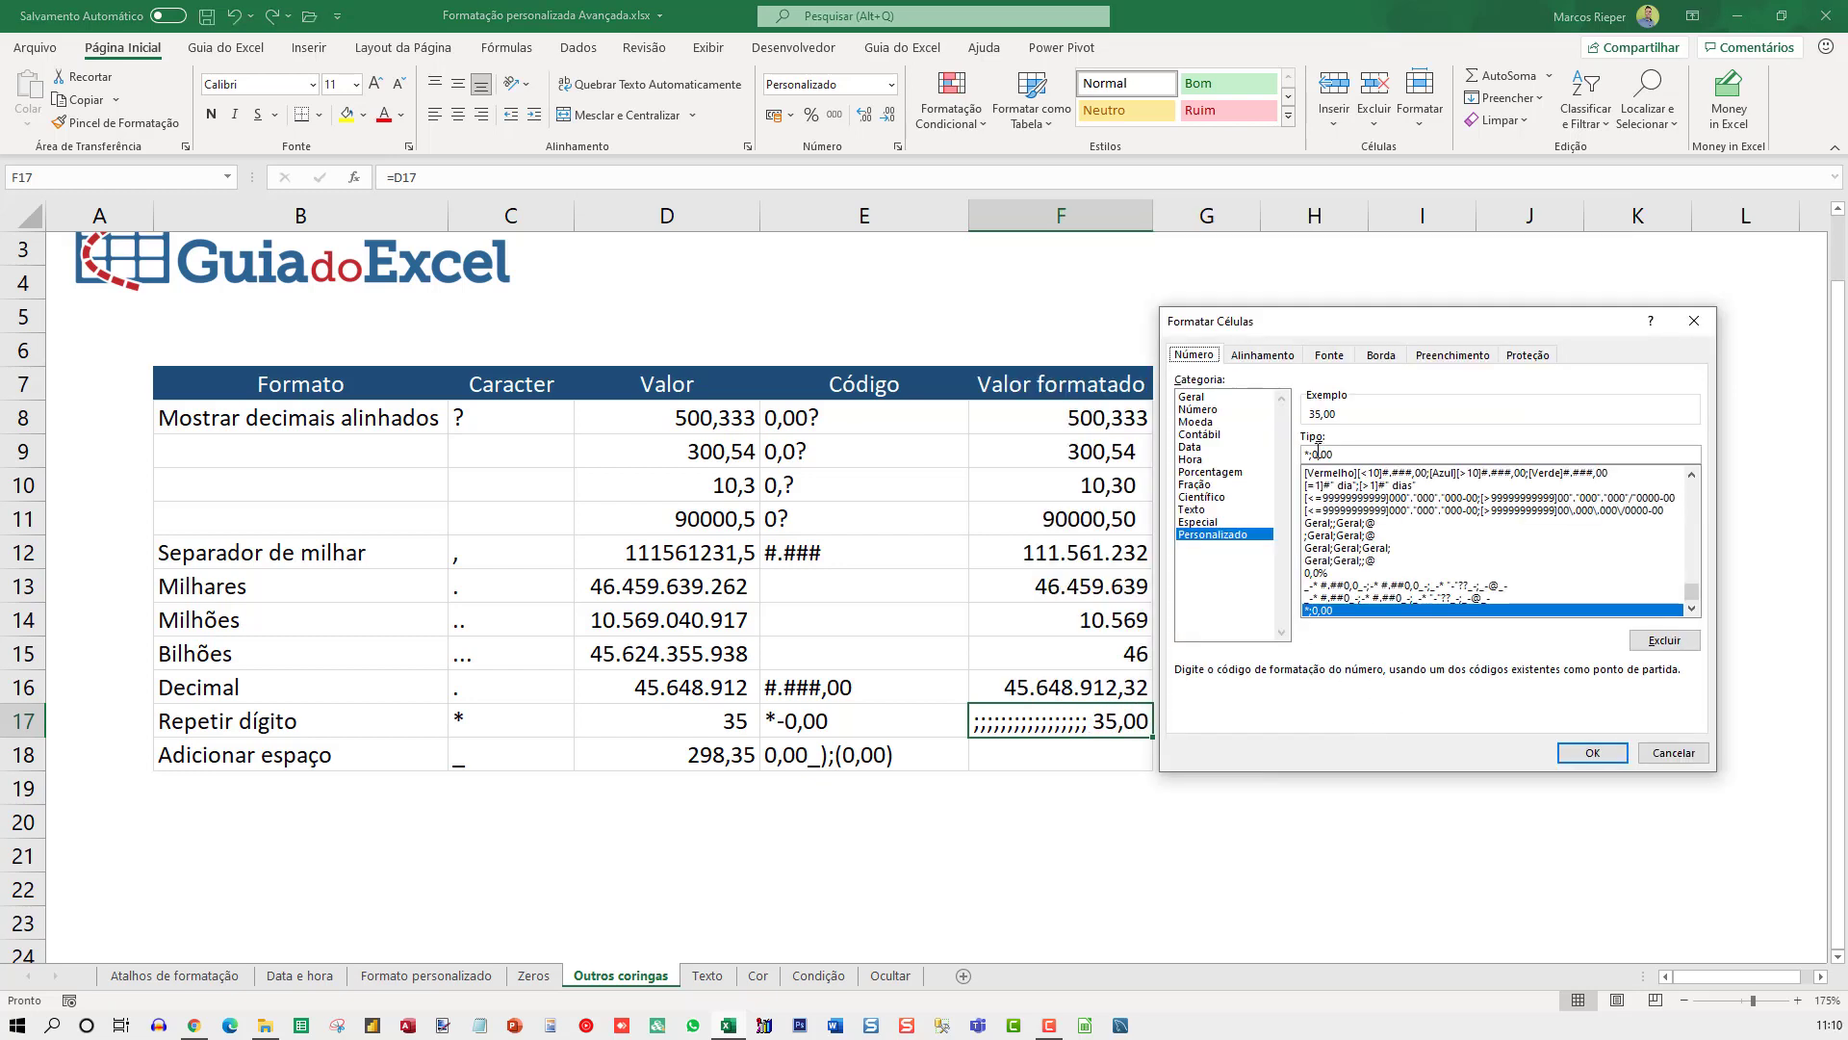
pyautogui.click(1307, 454)
pyautogui.write('-')
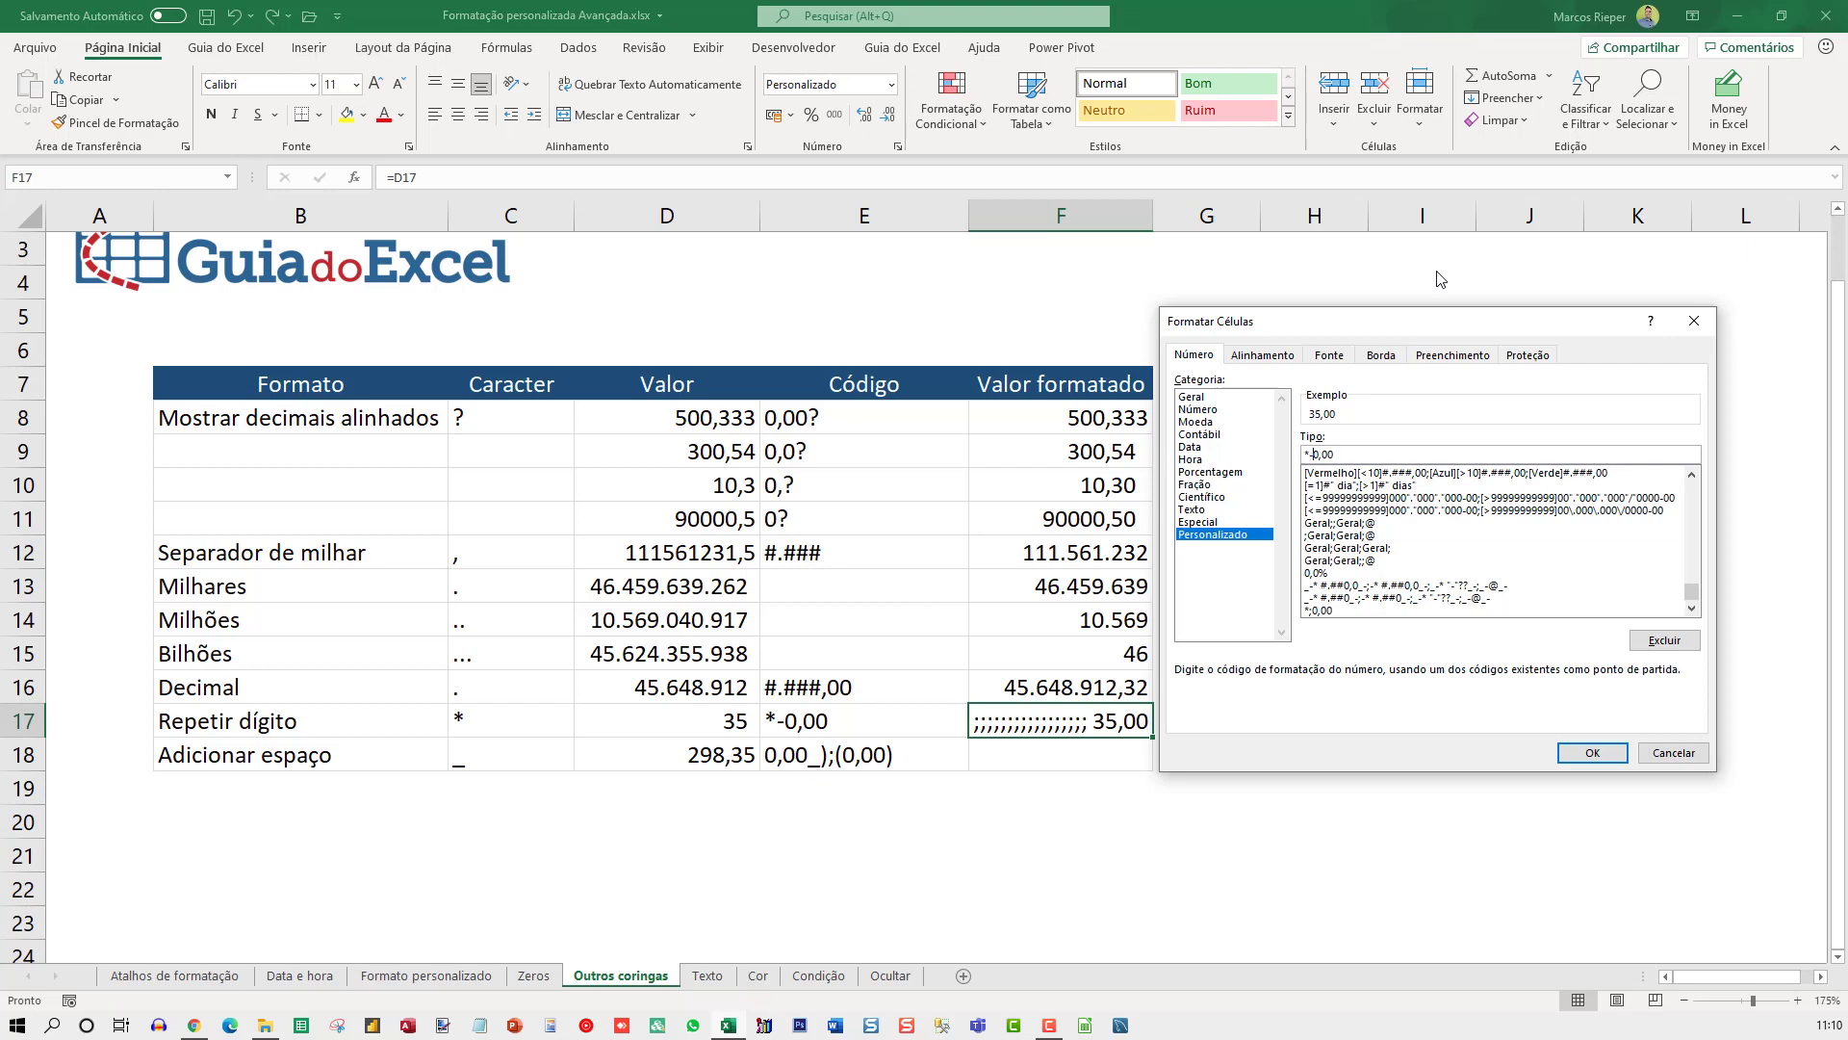
pyautogui.press('Return')
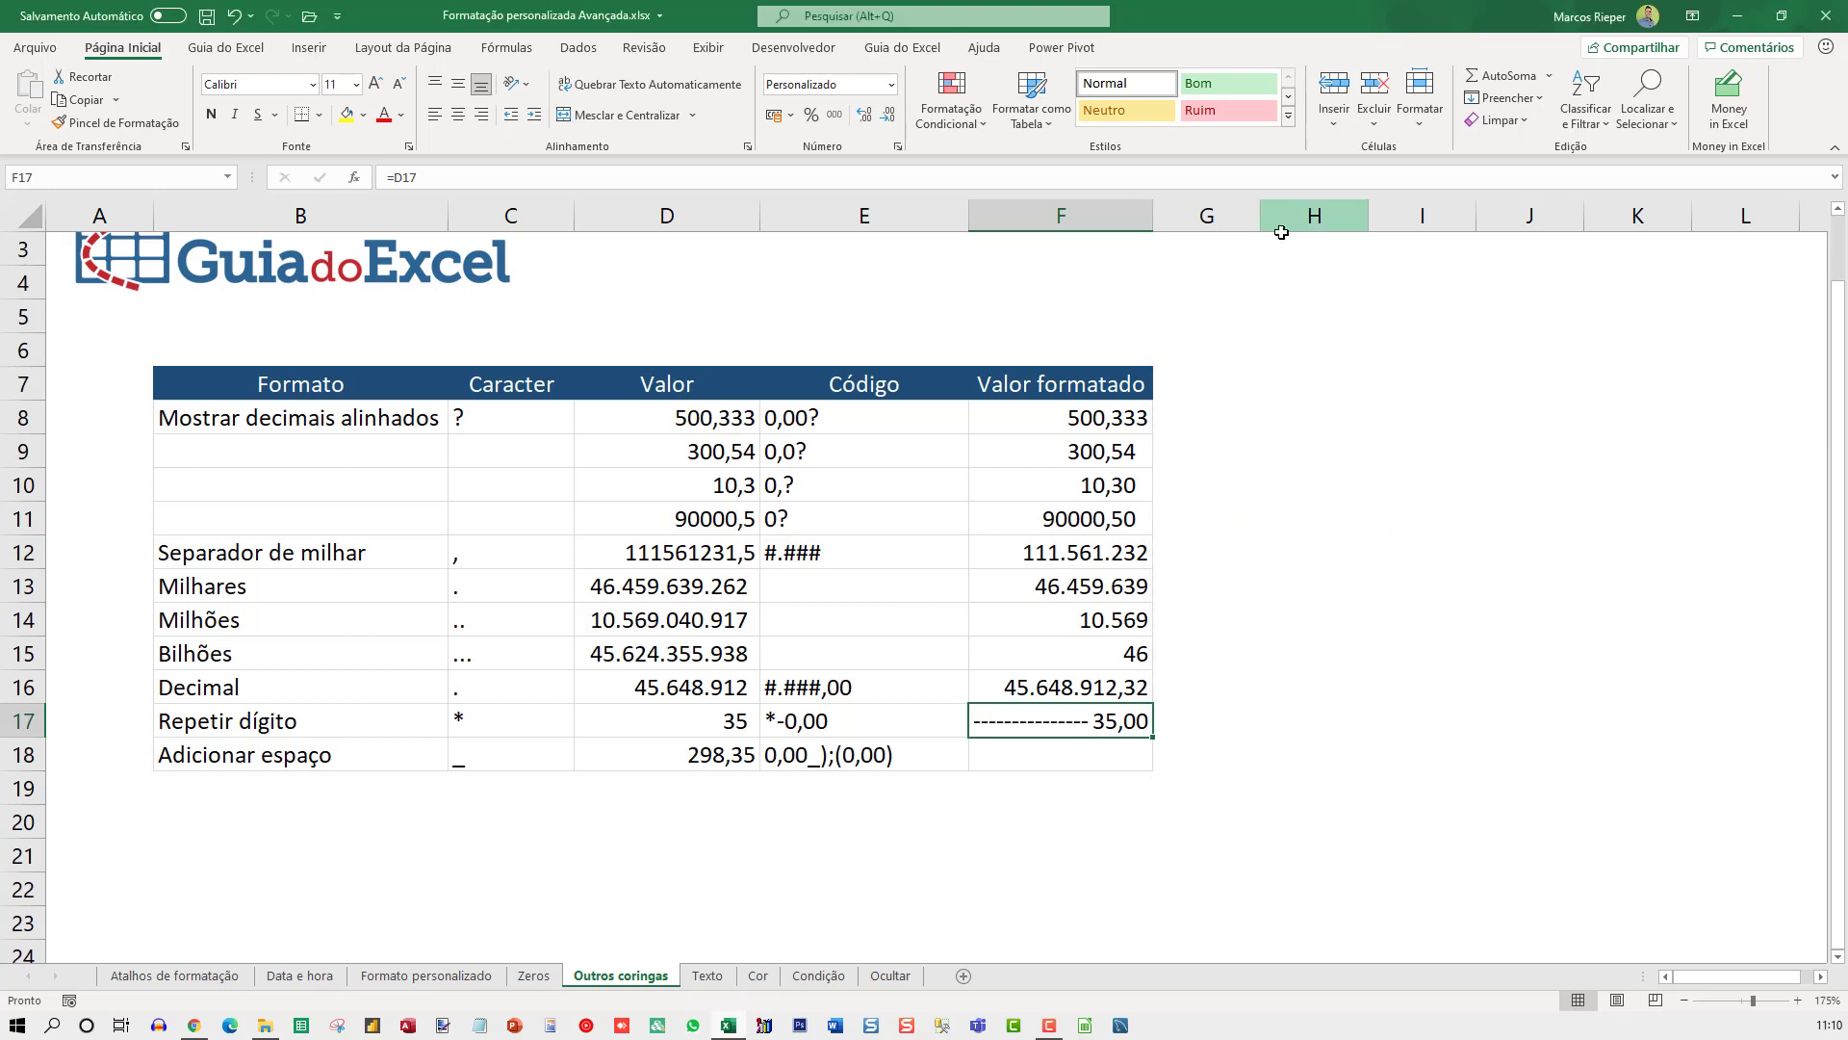
pyautogui.moveTo(1154, 216); pyautogui.dragTo(1466, 253)
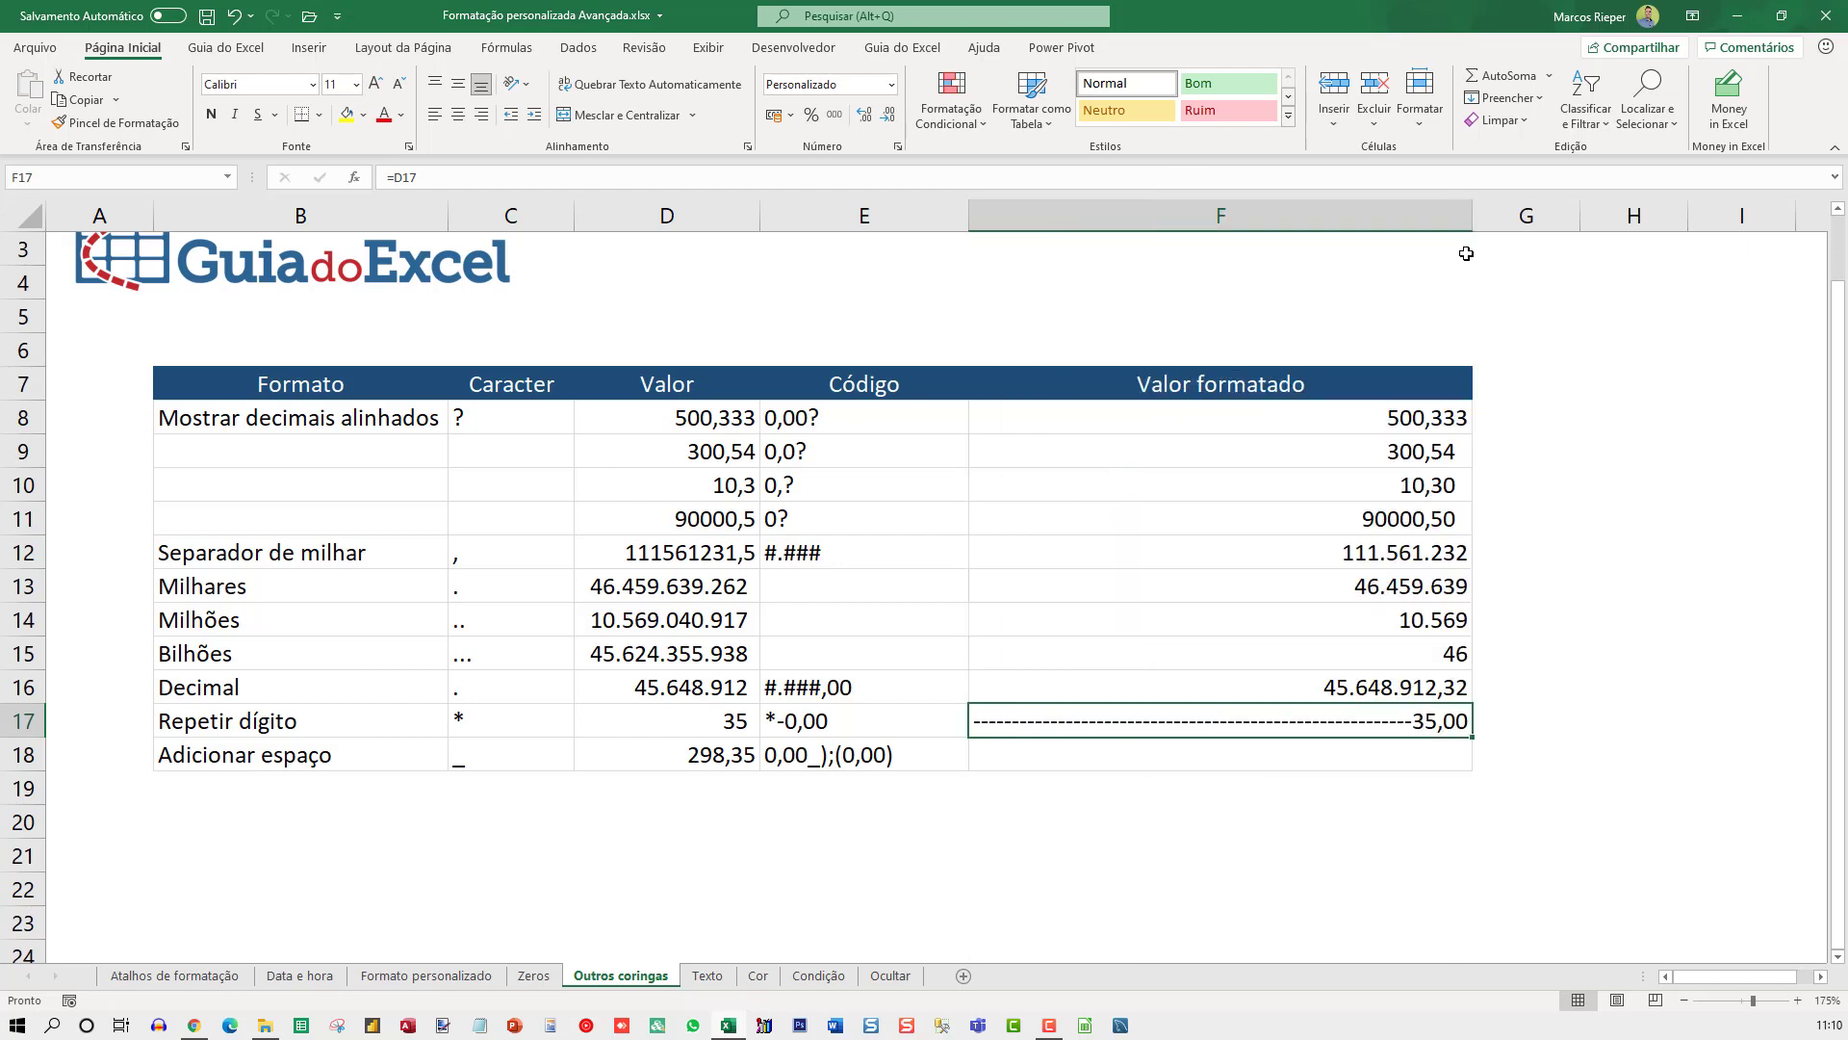
pyautogui.hotkey('ctrl', 'z')
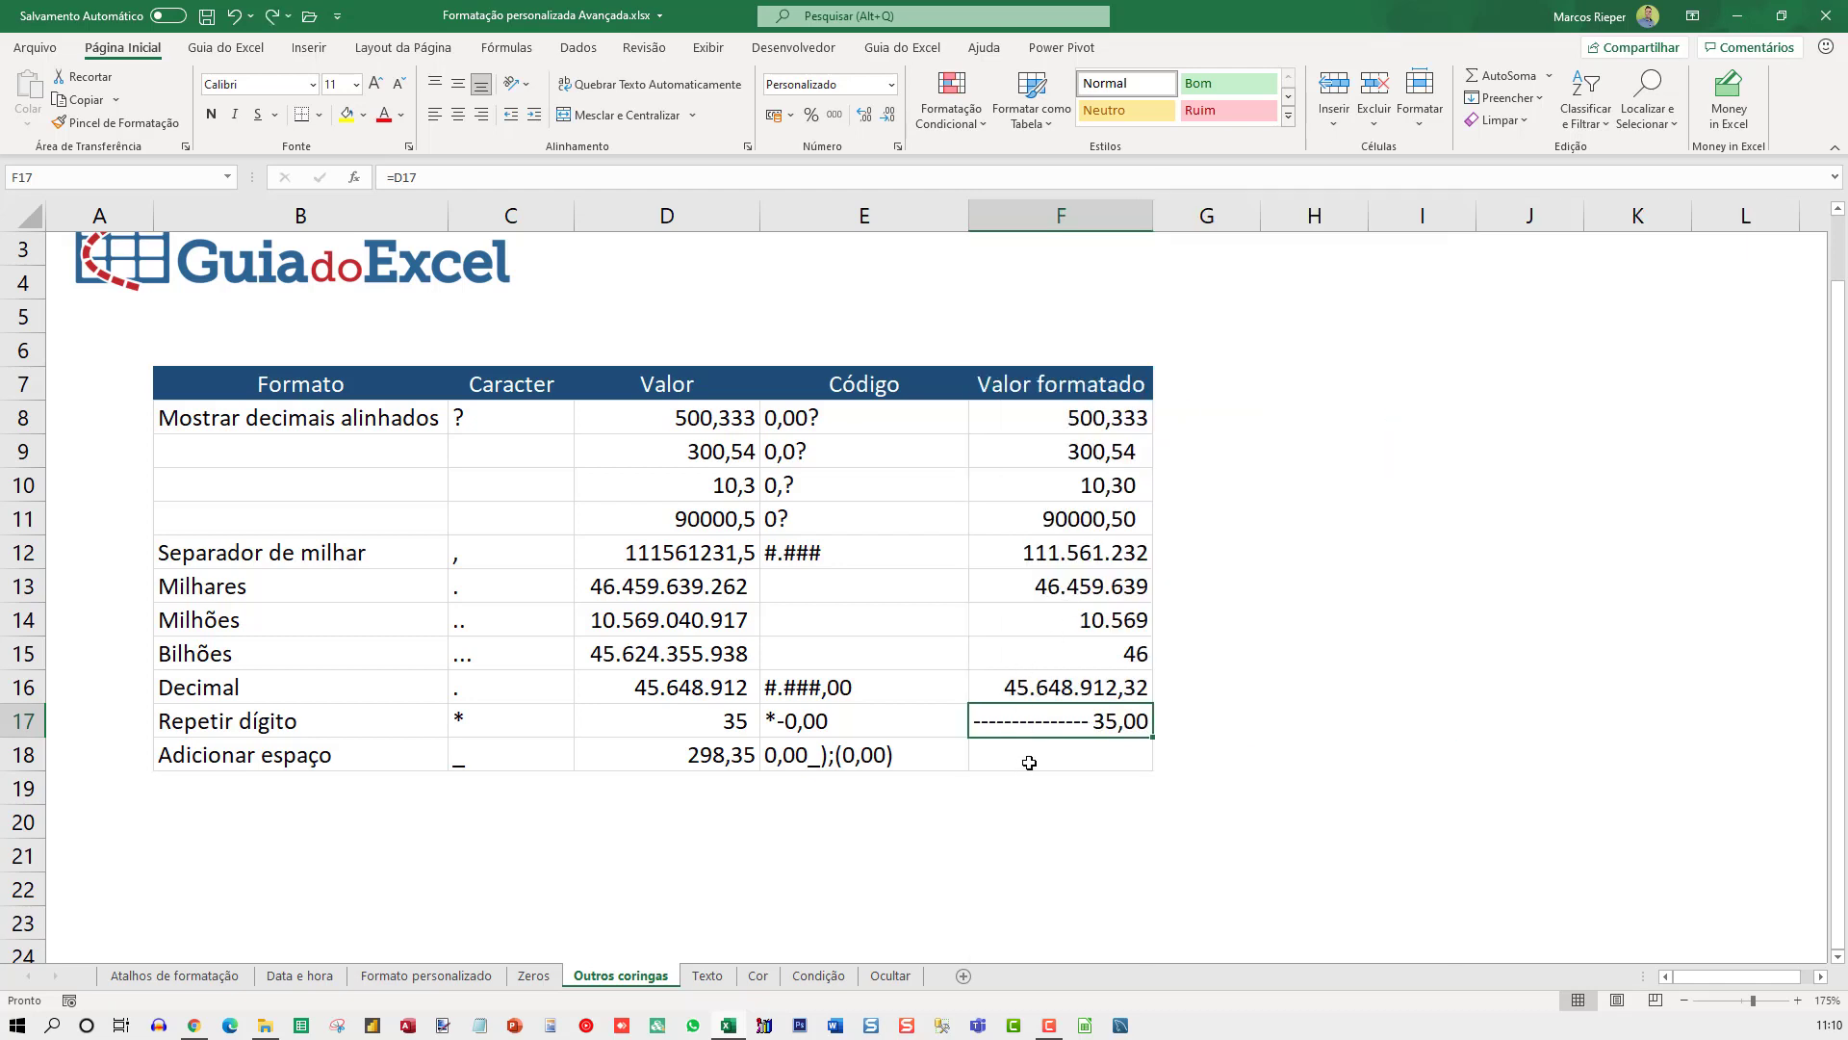
# Inspect E18's 0,00_);(0,00) code, then enter =D18 in F18 to display 298,35.
pyautogui.click(1044, 753)
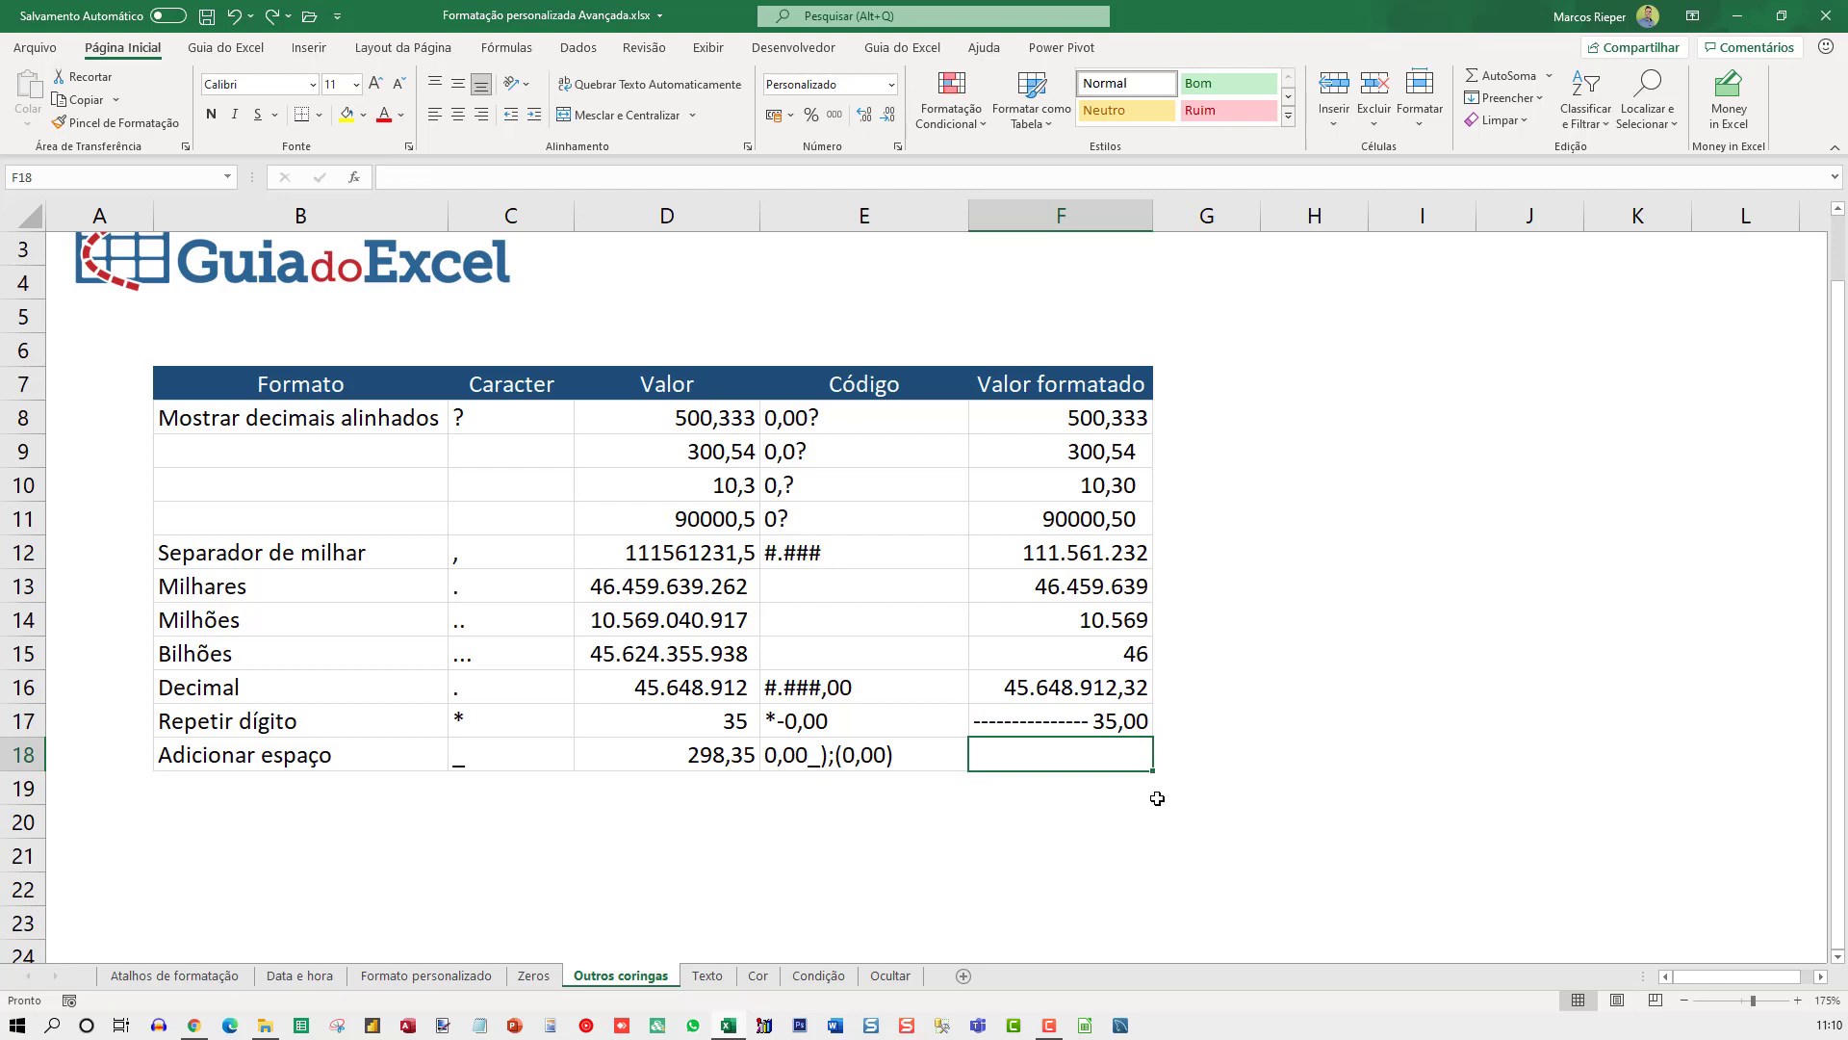
pyautogui.press('Left')
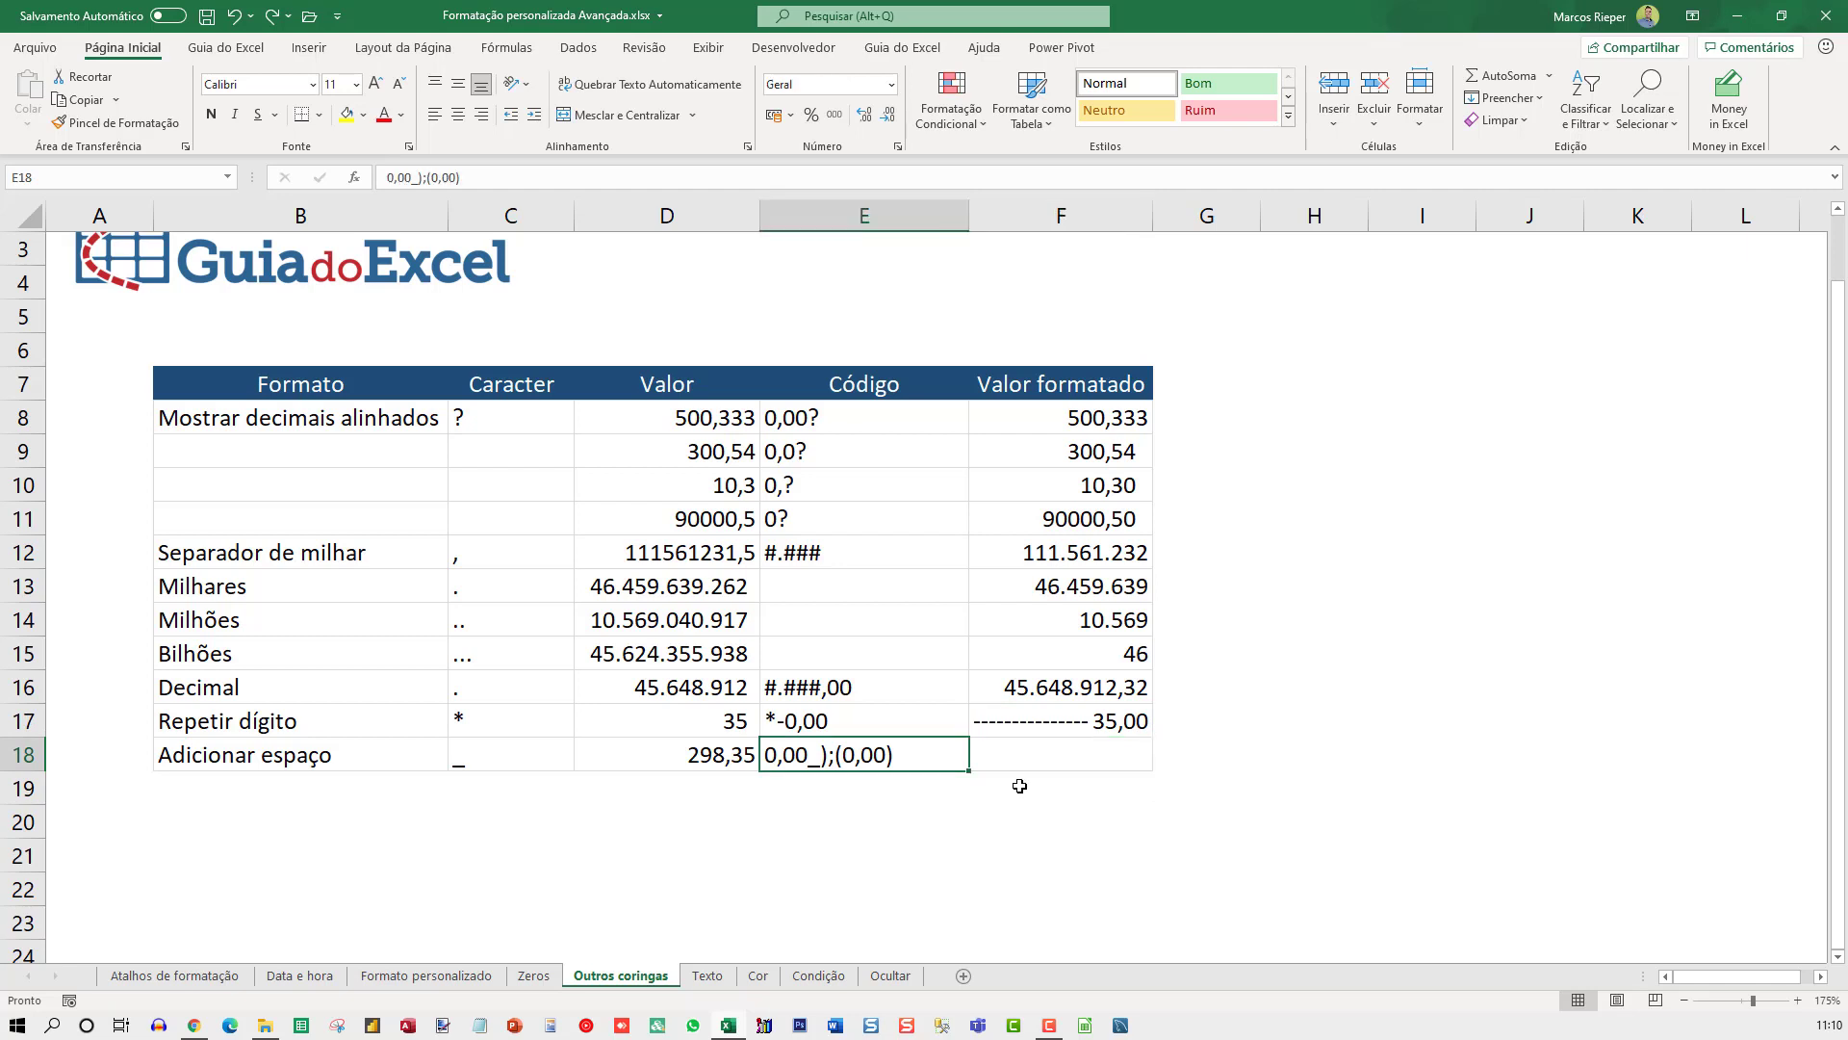
pyautogui.doubleClick(820, 760)
pyautogui.moveTo(823, 762); pyautogui.dragTo(810, 763)
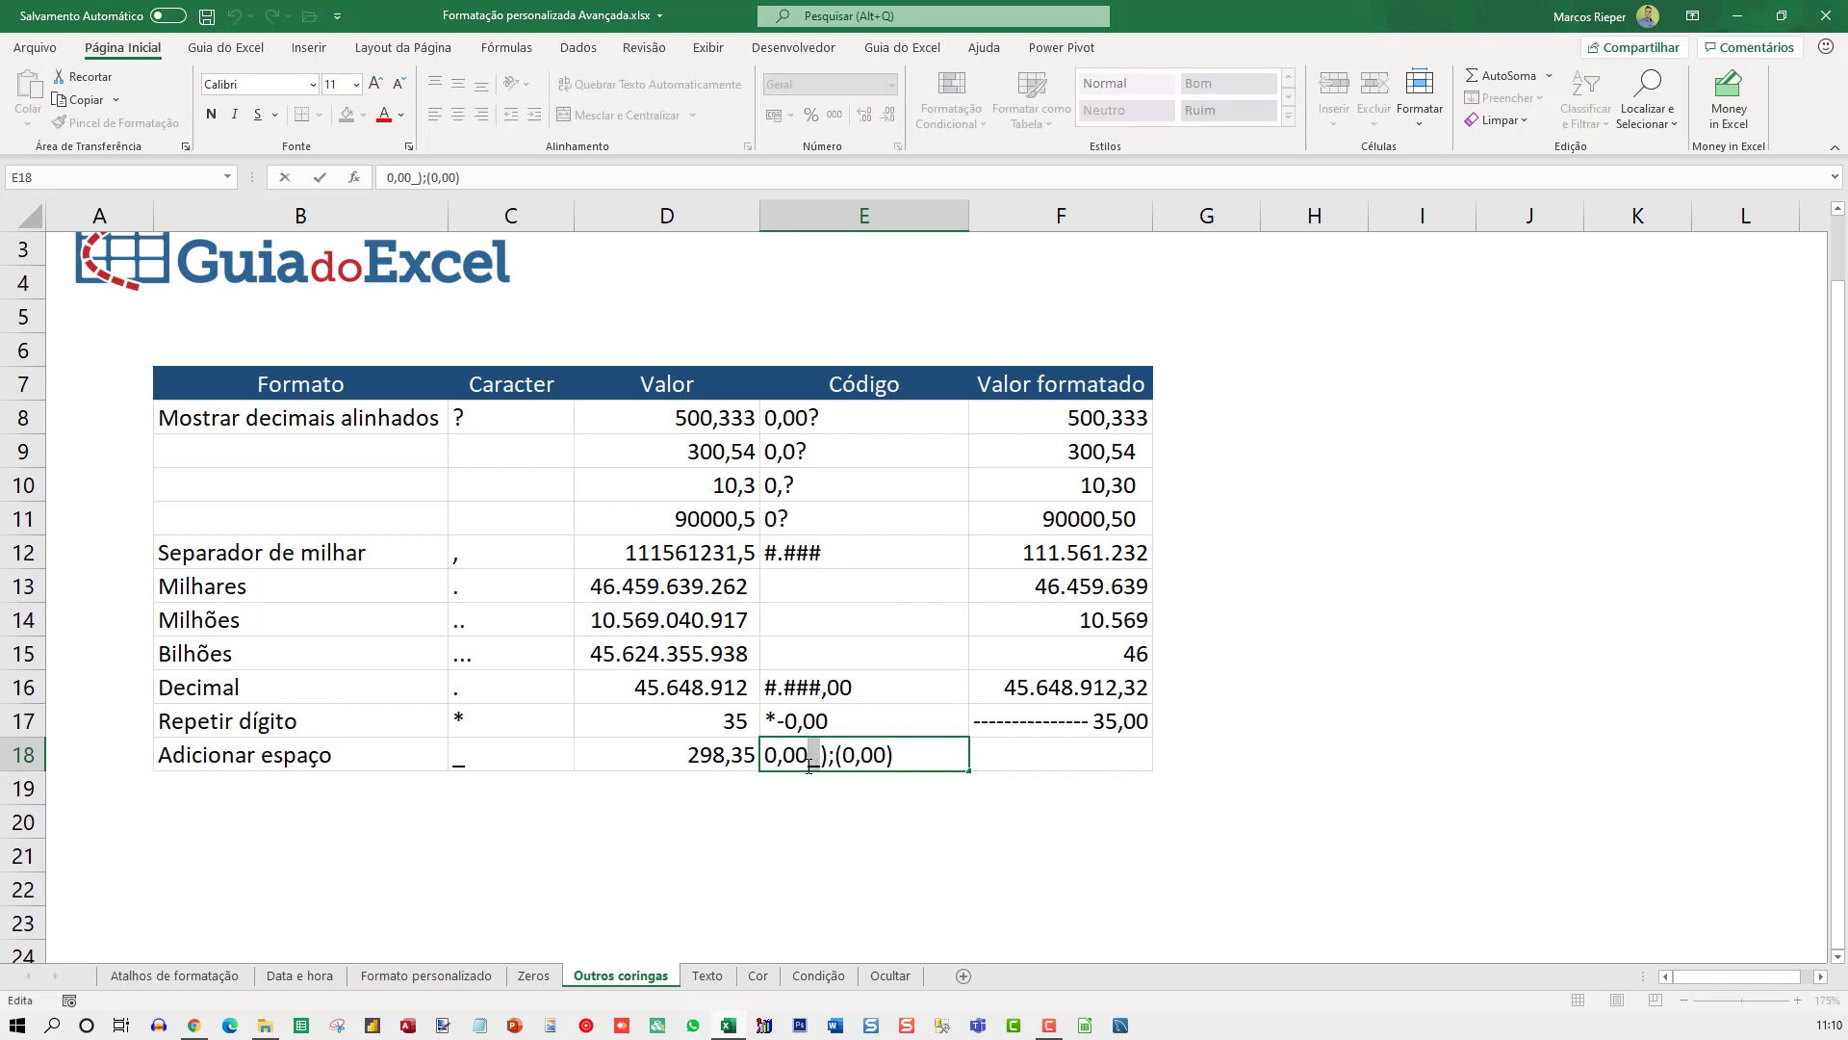
pyautogui.click(1081, 747)
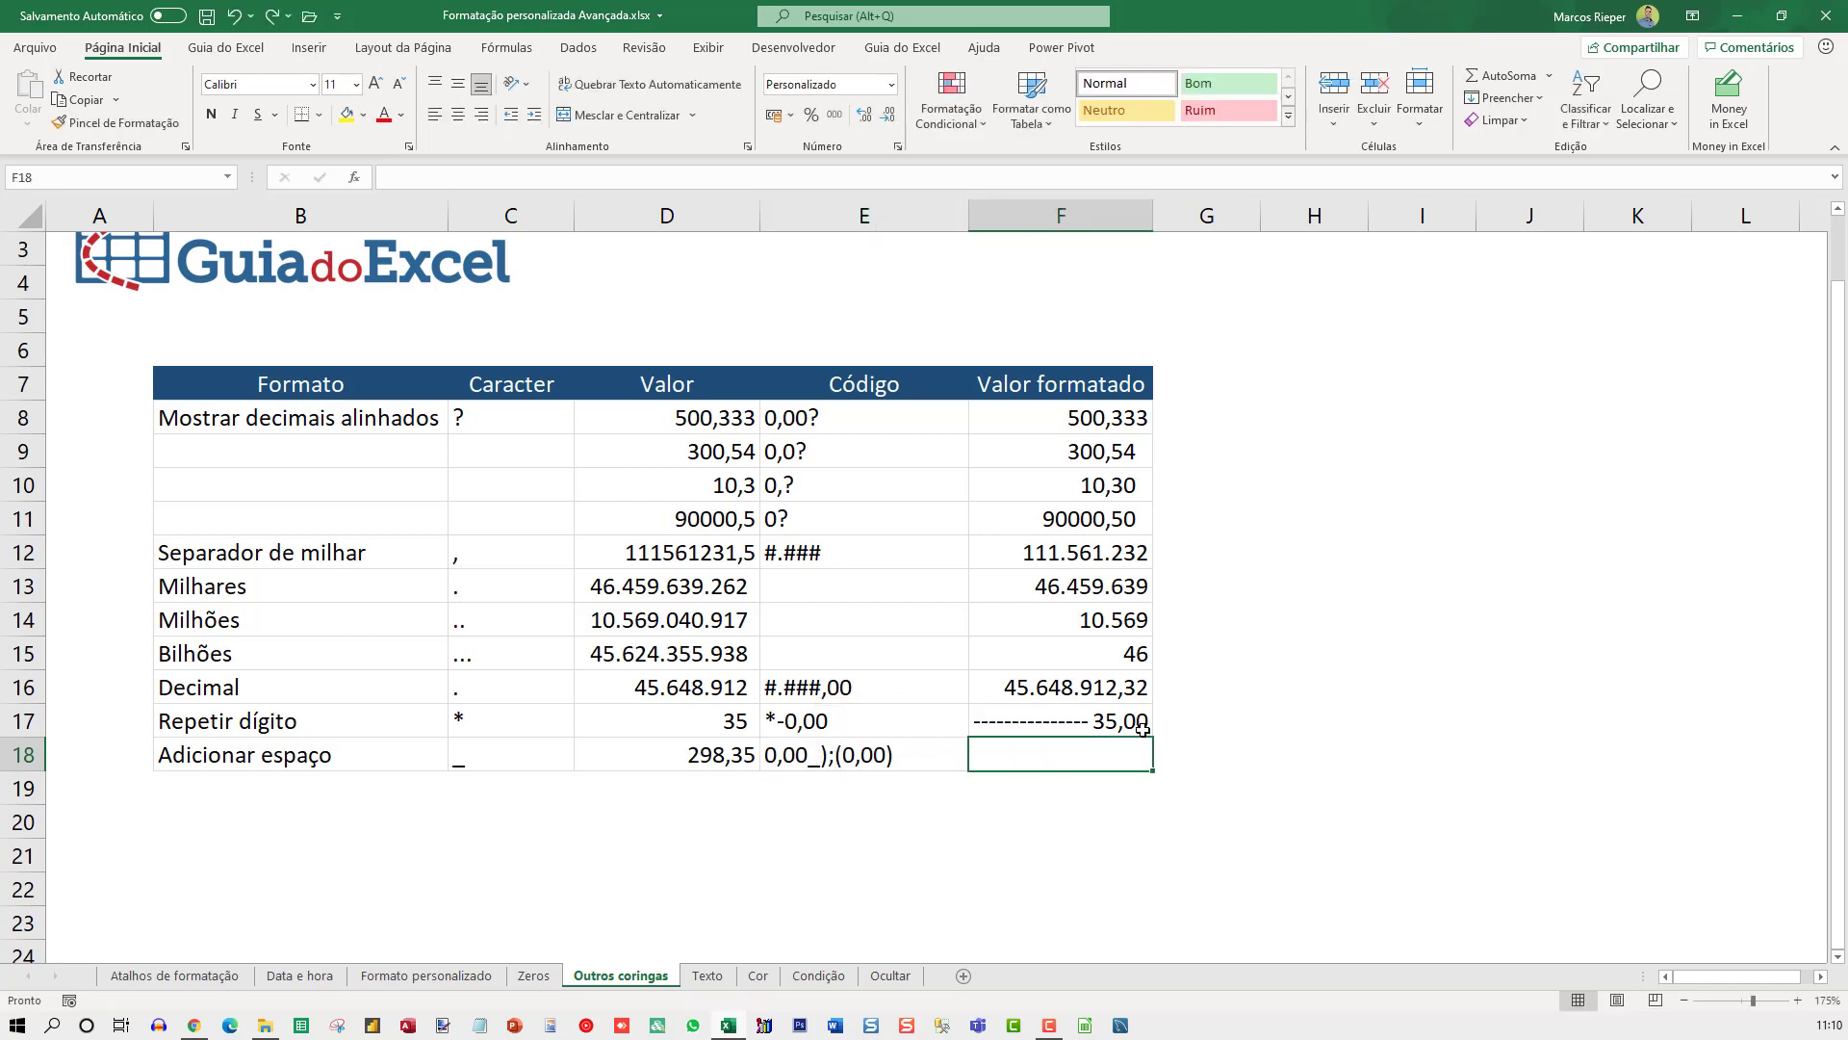
pyautogui.write('=')
pyautogui.press('Left')
pyautogui.press('Left')
pyautogui.hotkey('ctrl', 'Return')
pyautogui.scroll(1, 1083, 717)
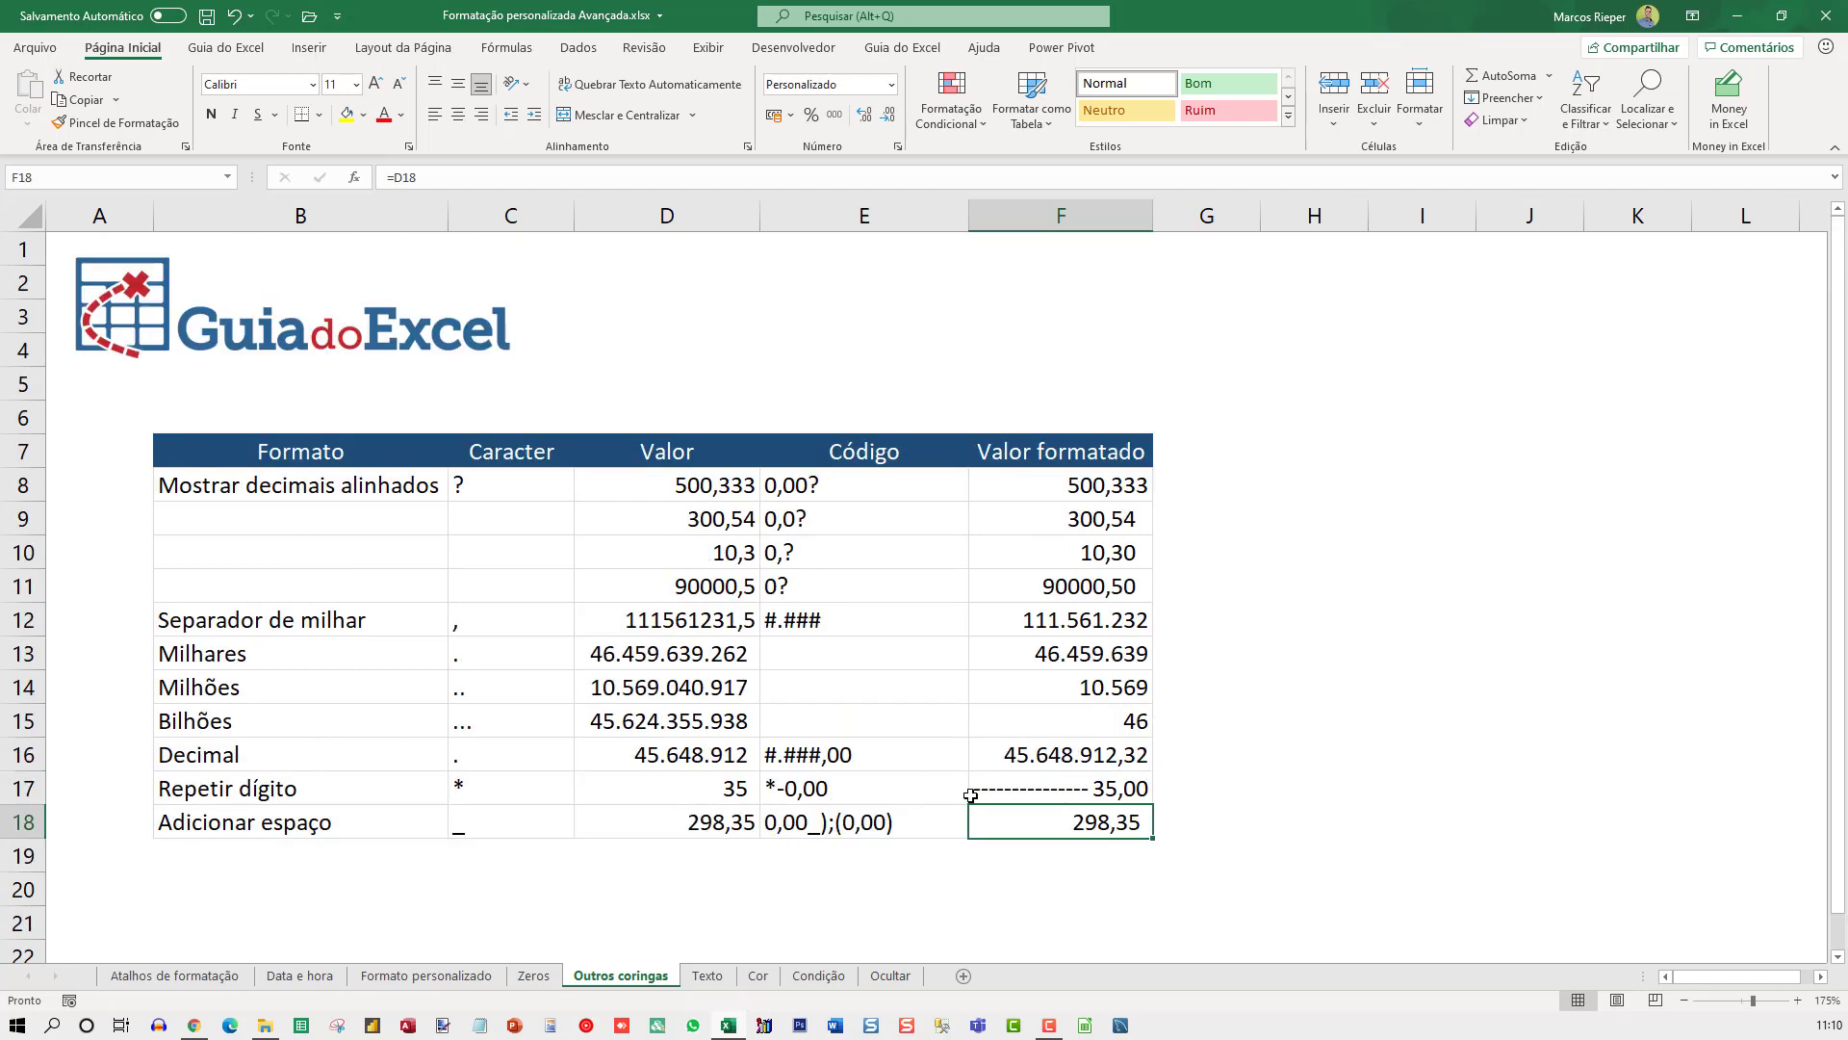
# Switch to the Texto sheet and select Resultado cell D8.
pyautogui.click(705, 976)
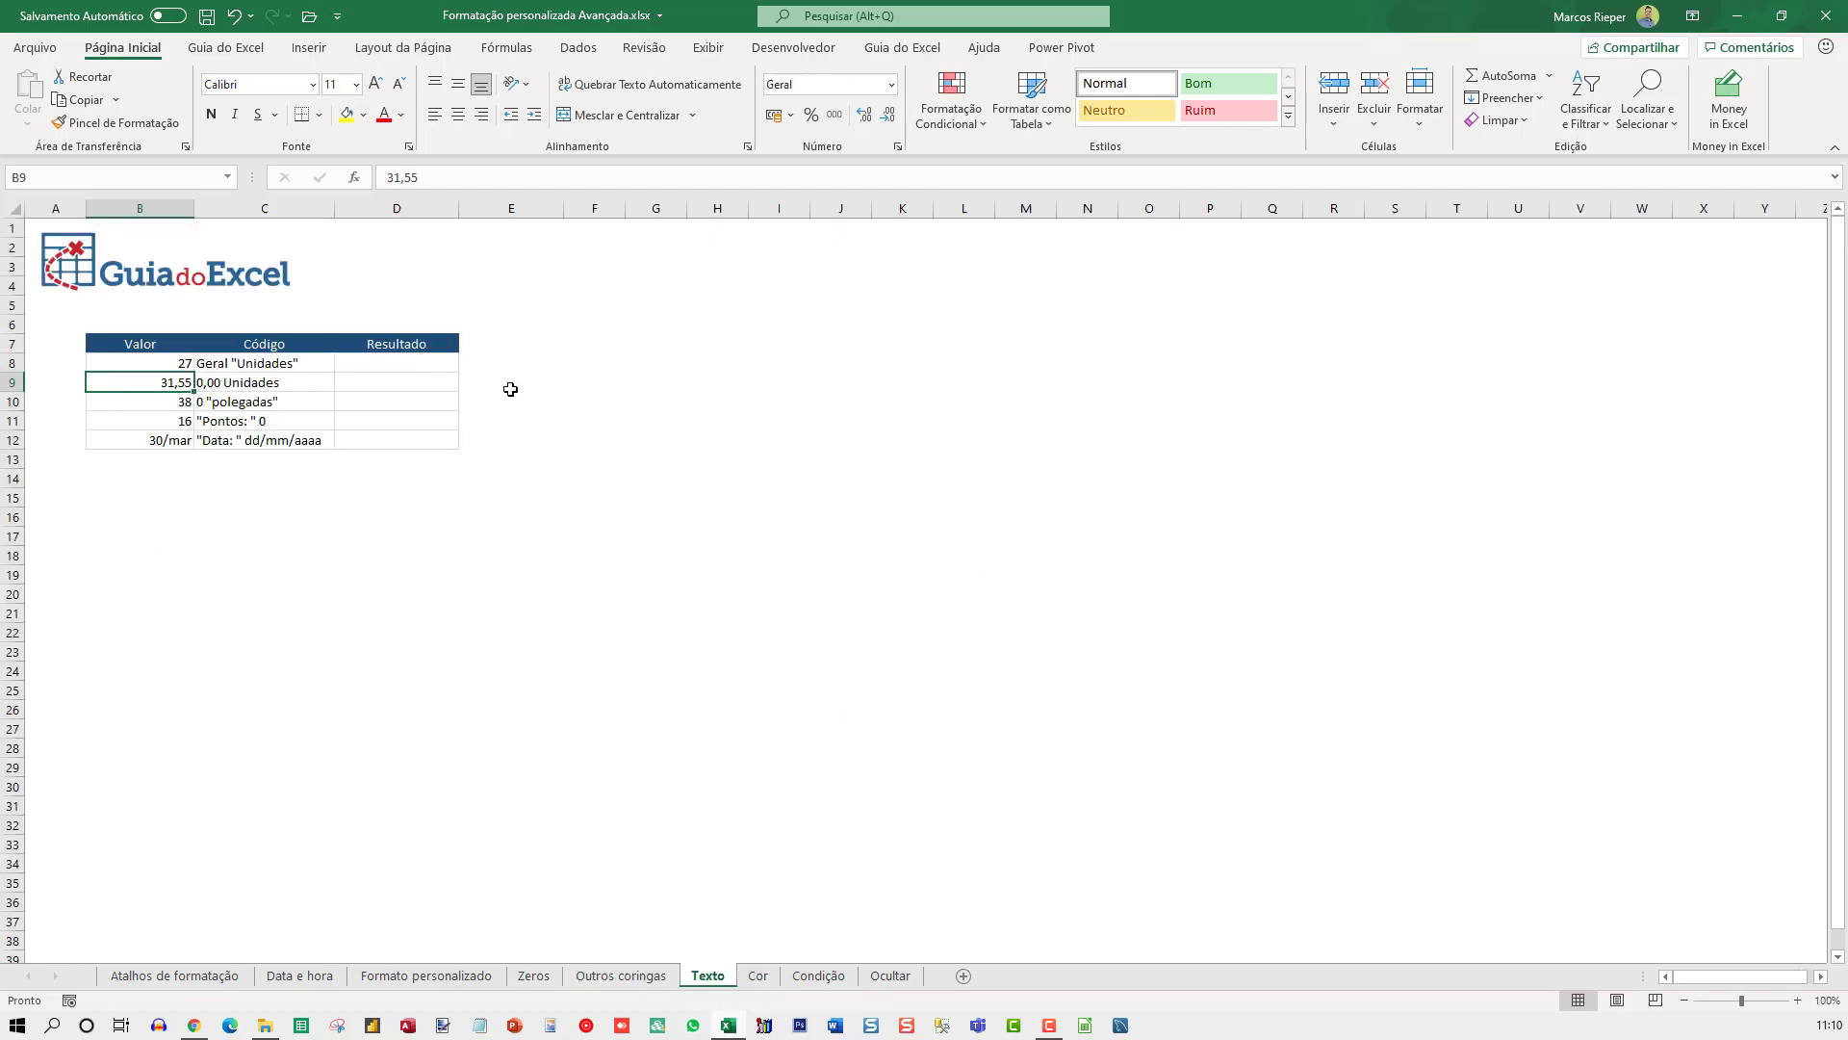
pyautogui.keyDown('ctrl'); pyautogui.scroll(3, 530, 441); pyautogui.keyUp('ctrl')
pyautogui.keyDown('ctrl'); pyautogui.scroll(3, 550, 451); pyautogui.keyUp('ctrl')
pyautogui.keyDown('ctrl'); pyautogui.scroll(2, 578, 471); pyautogui.keyUp('ctrl')
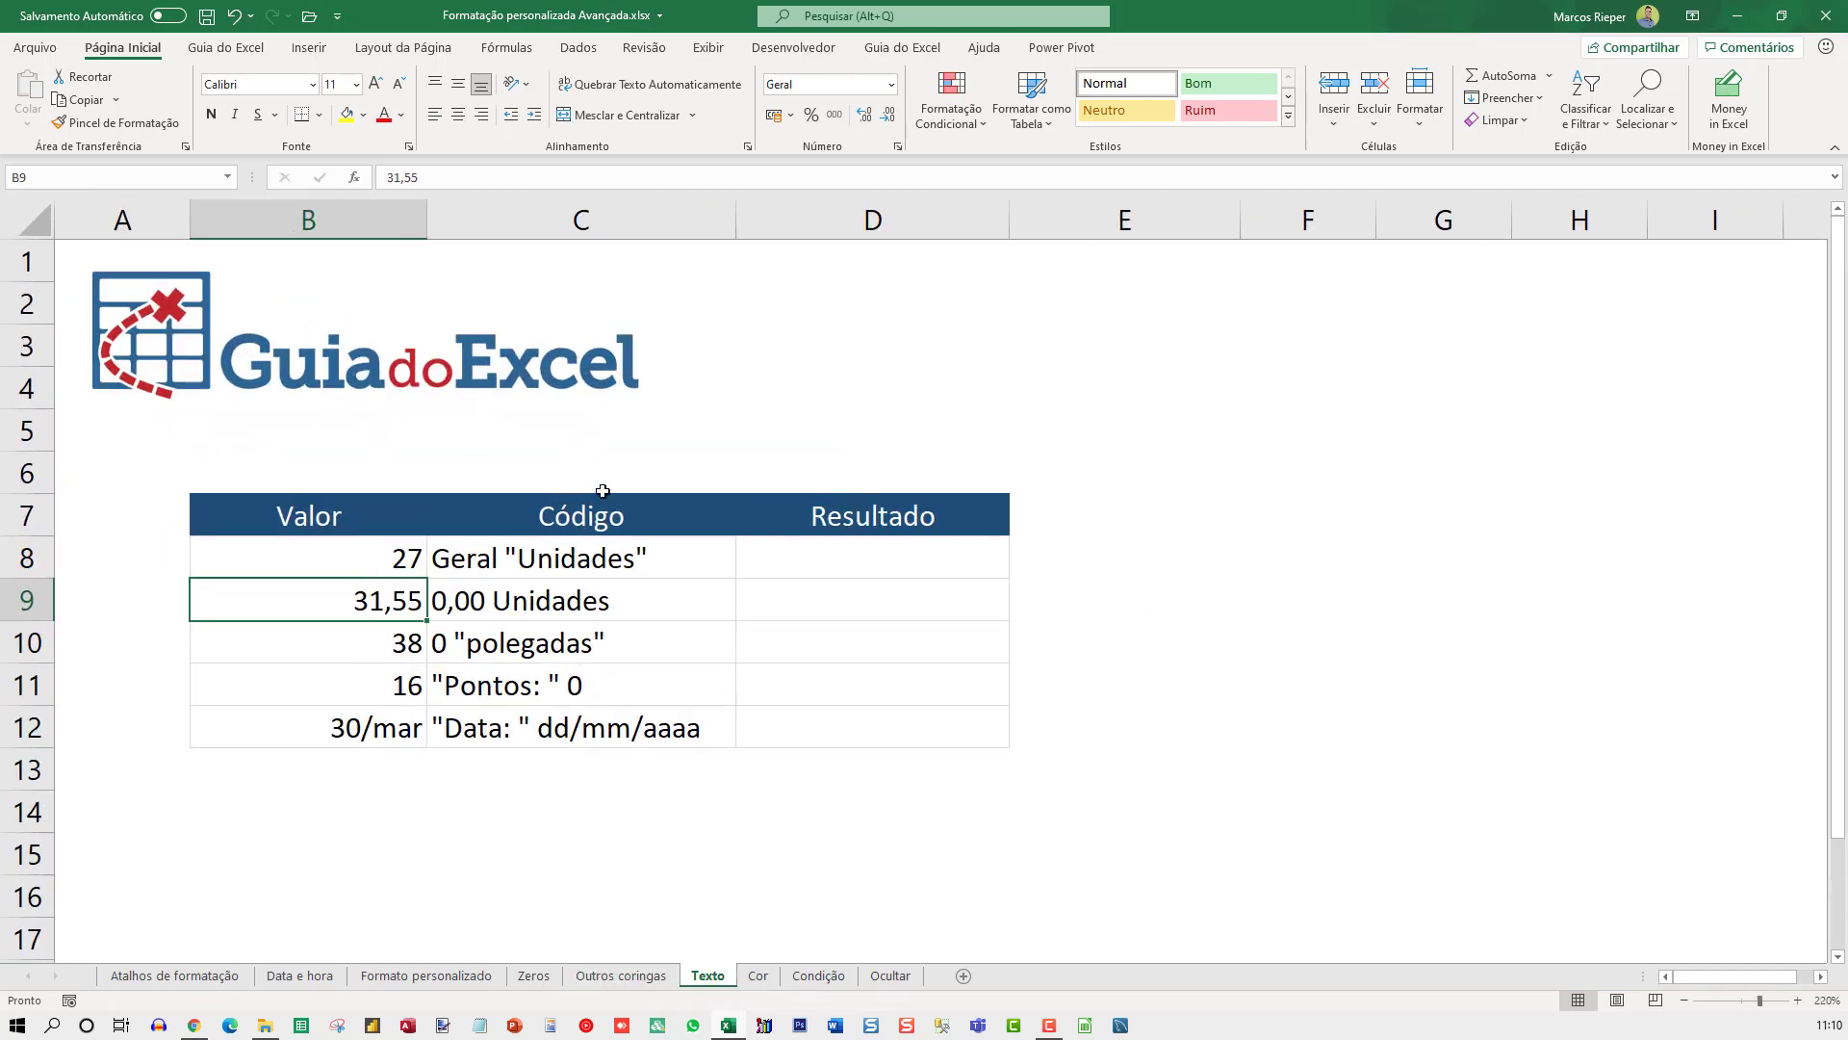
pyautogui.click(812, 537)
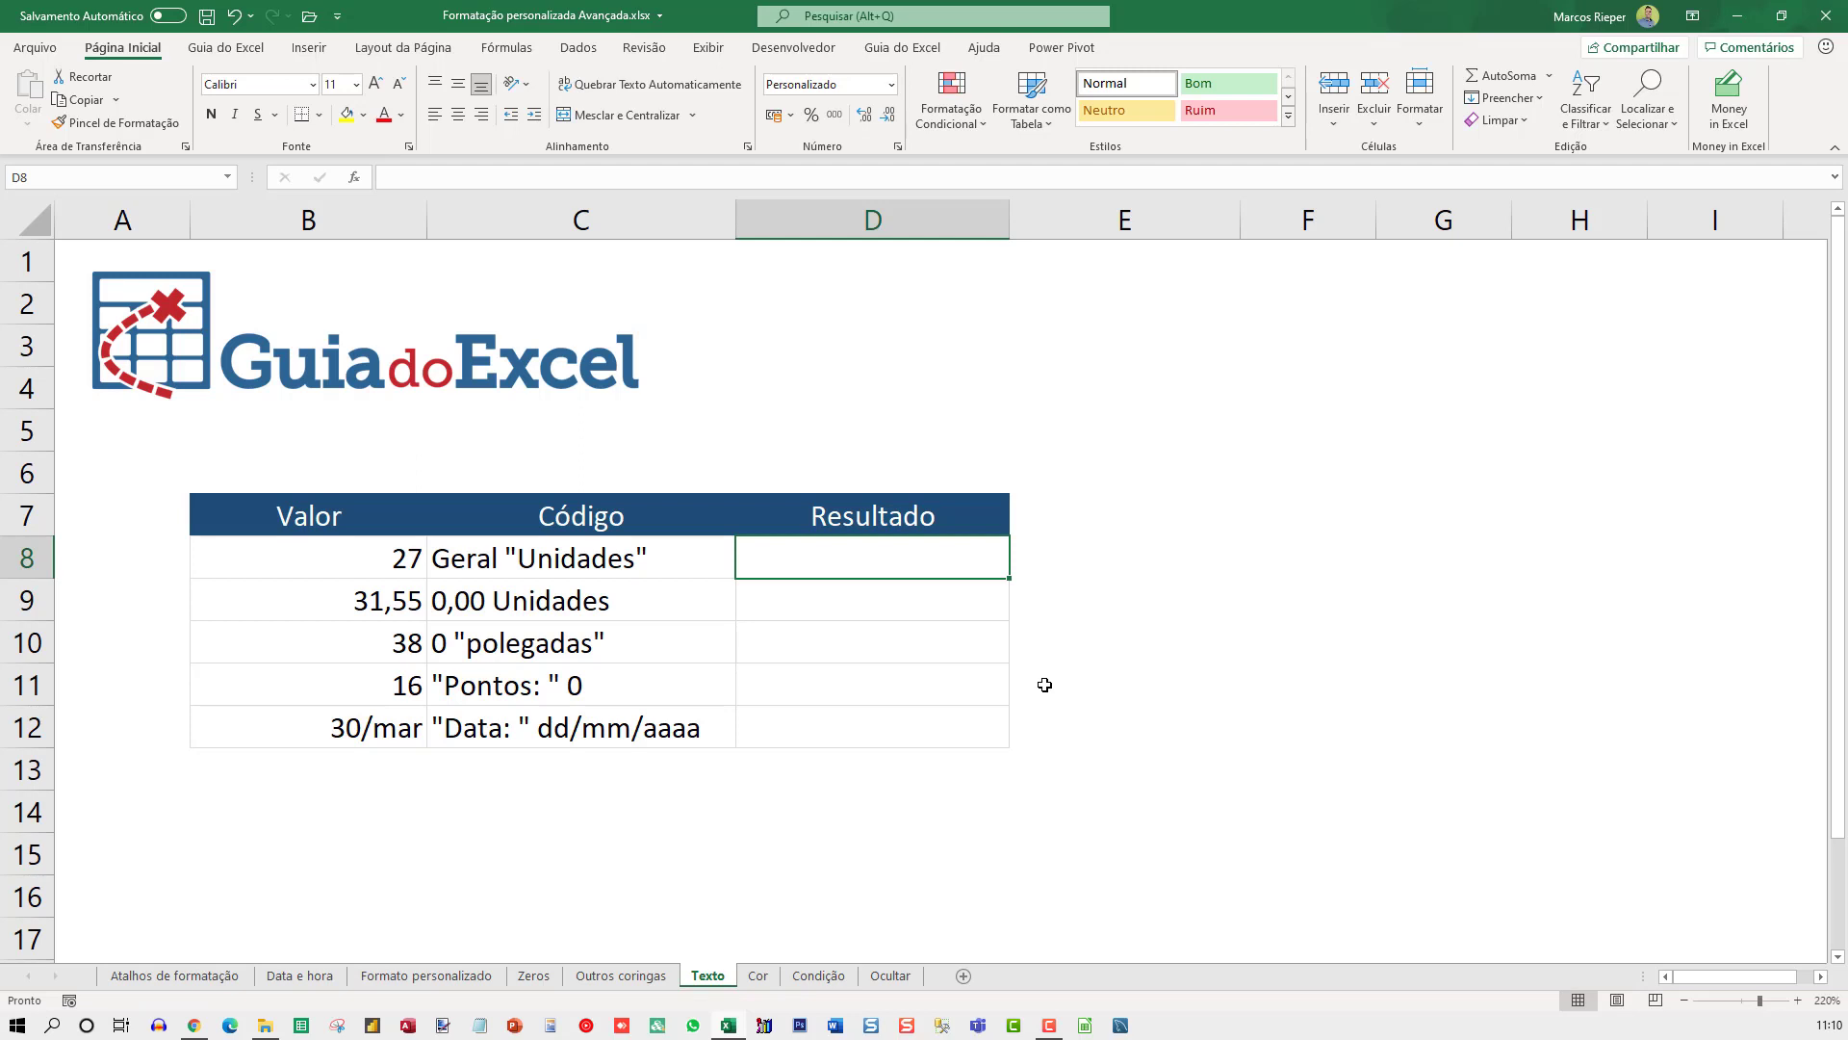
# Build a test formula in F8 joining B8's value with the text ' Unidades'.
pyautogui.press('Left')
pyautogui.press('Left')
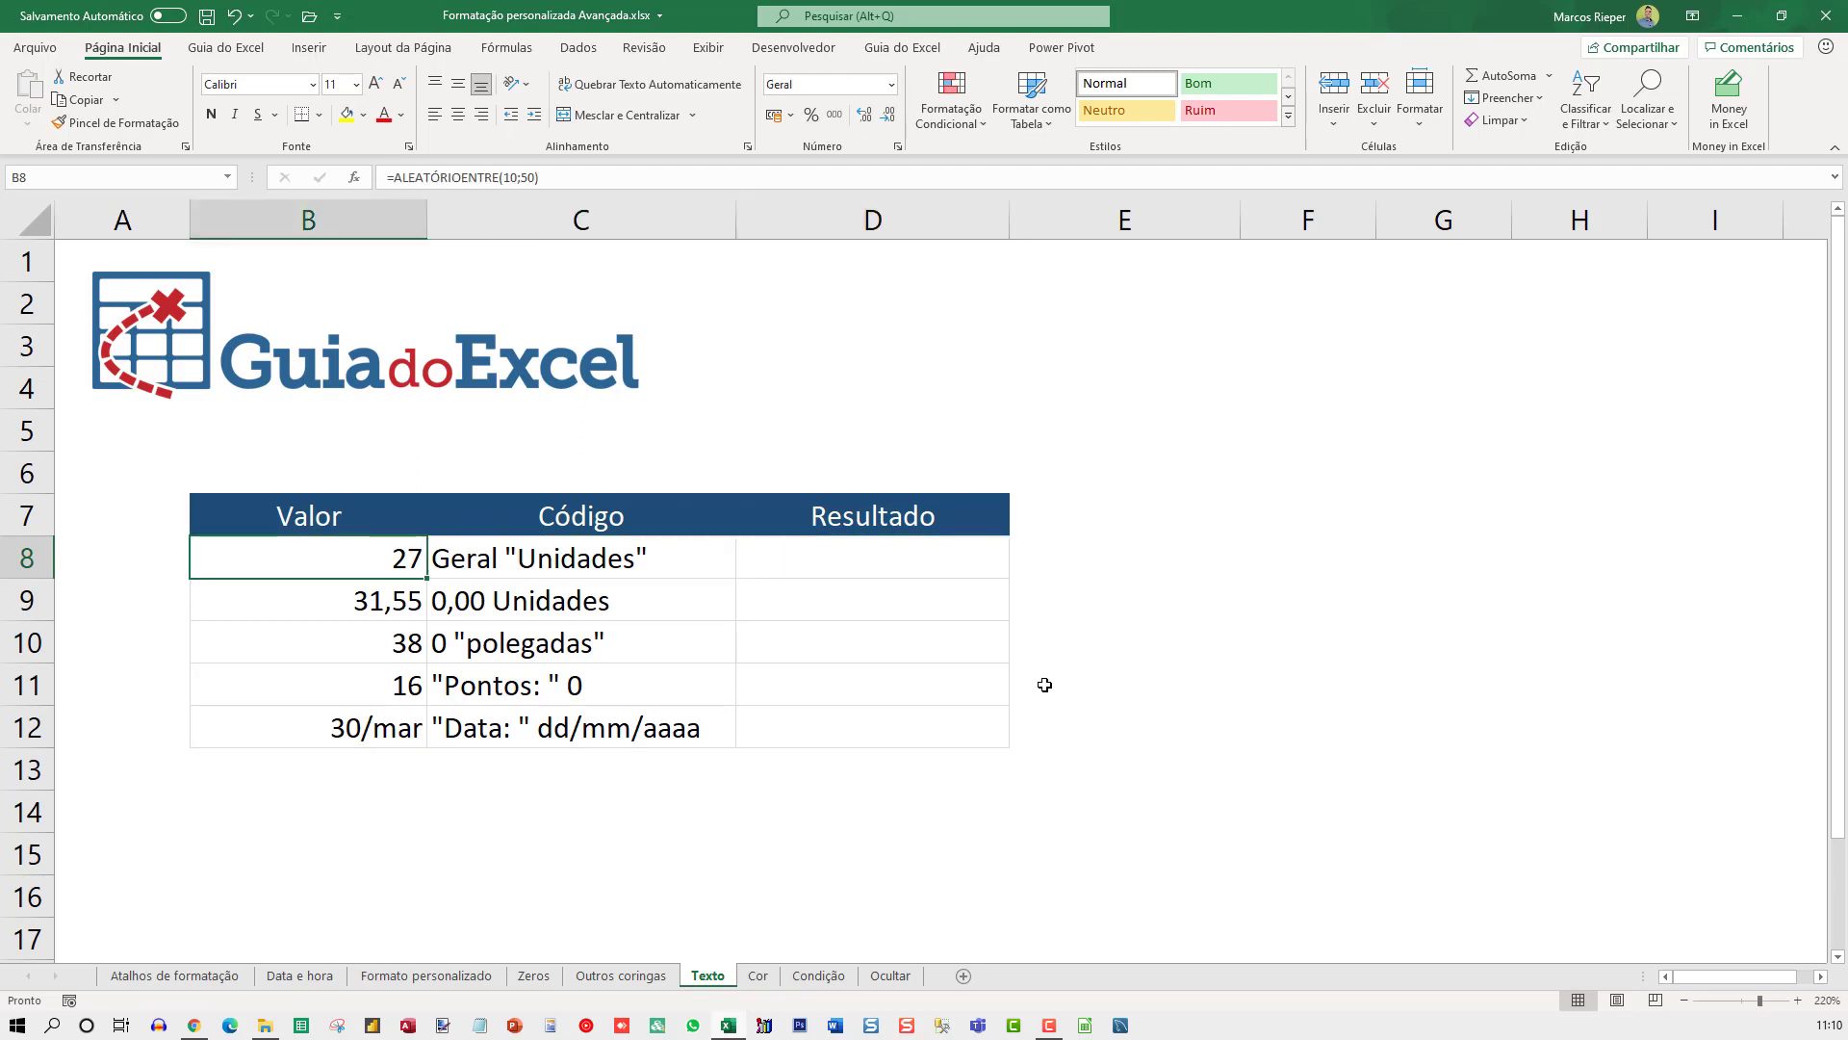
pyautogui.press('Right')
pyautogui.press('Right')
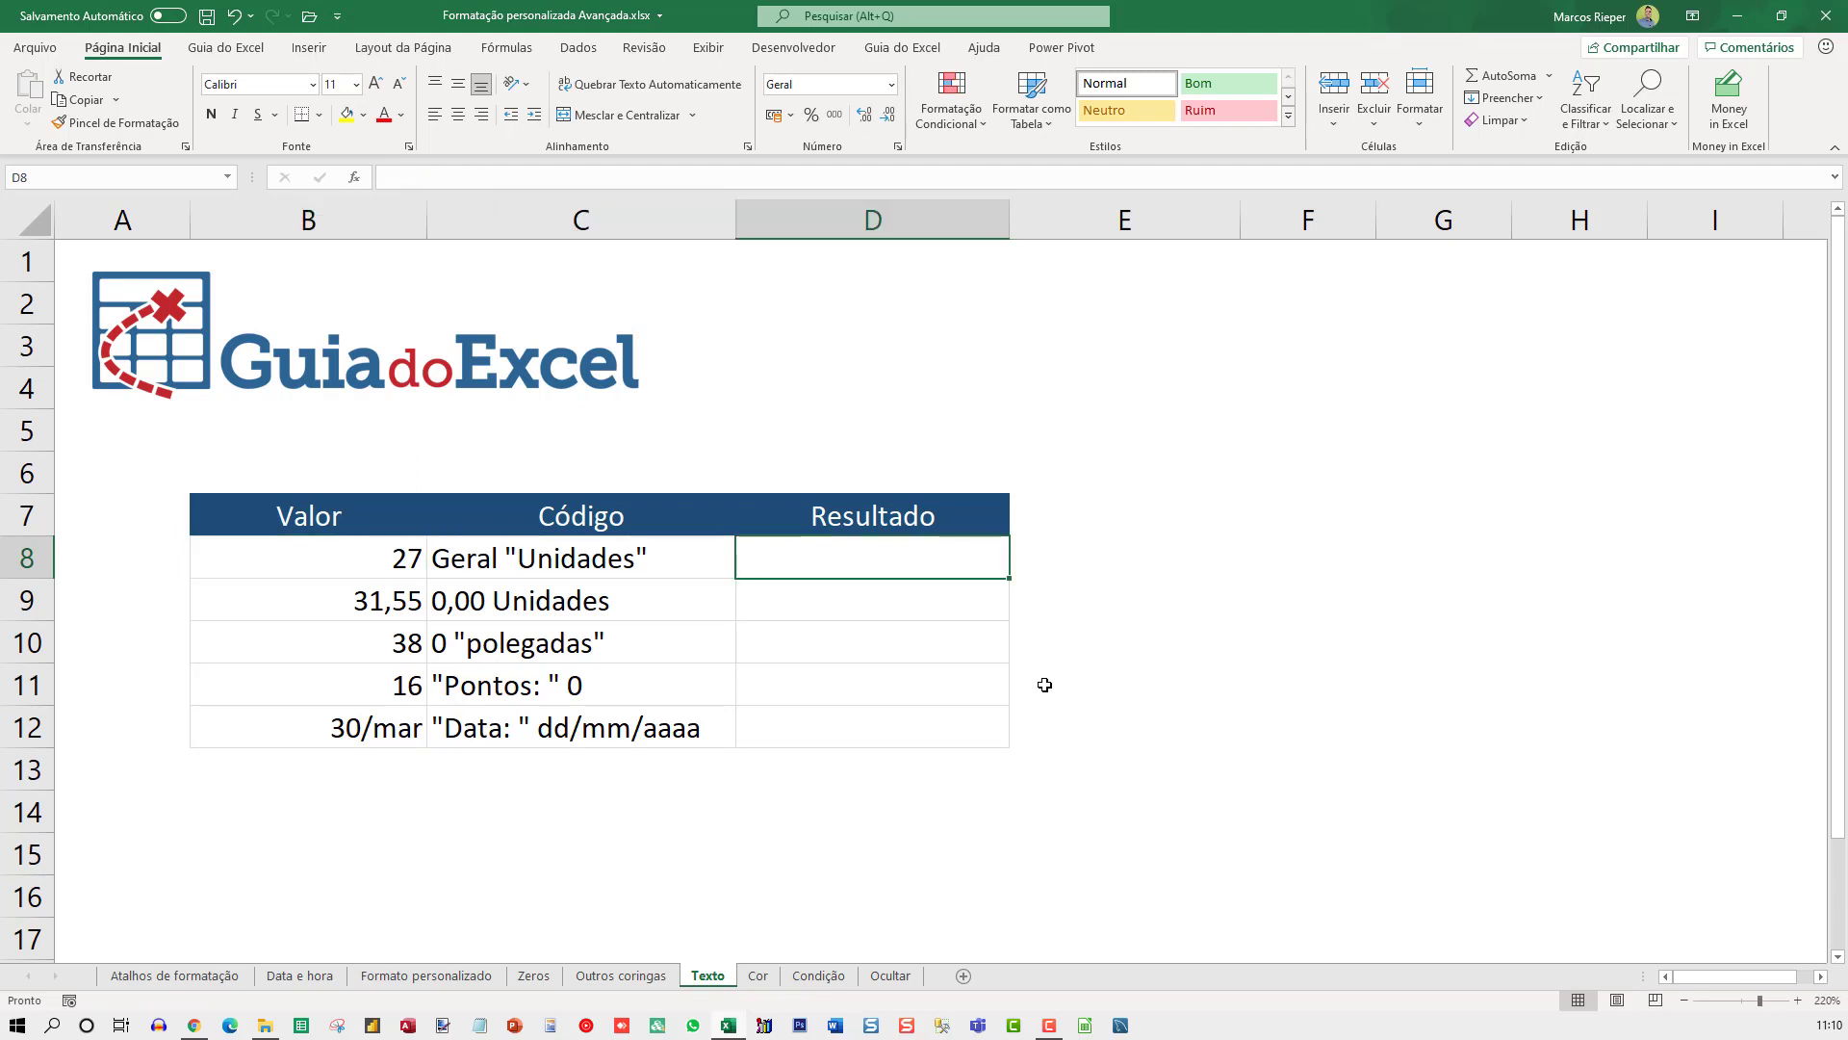
pyautogui.press('Right')
pyautogui.press('Right')
pyautogui.write('=')
pyautogui.press('Left')
pyautogui.press('Left')
pyautogui.press('Left')
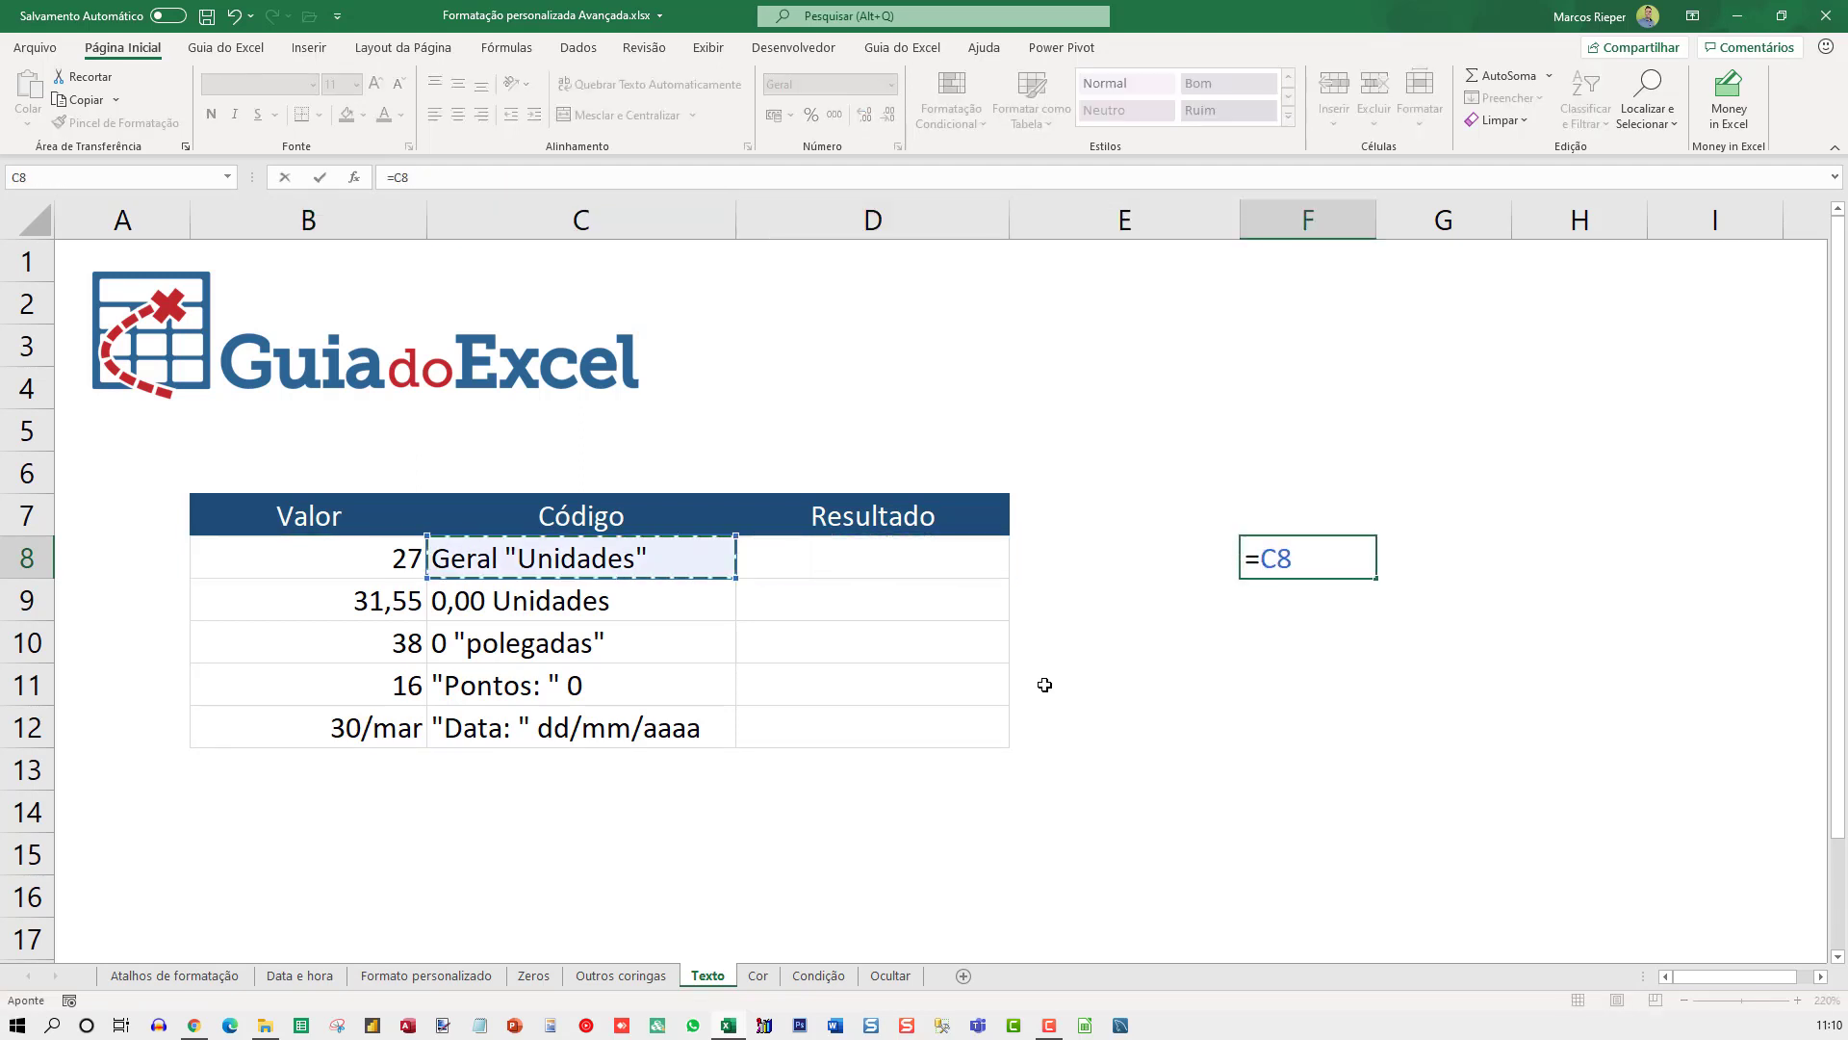
pyautogui.press('Left')
pyautogui.write('&" ')
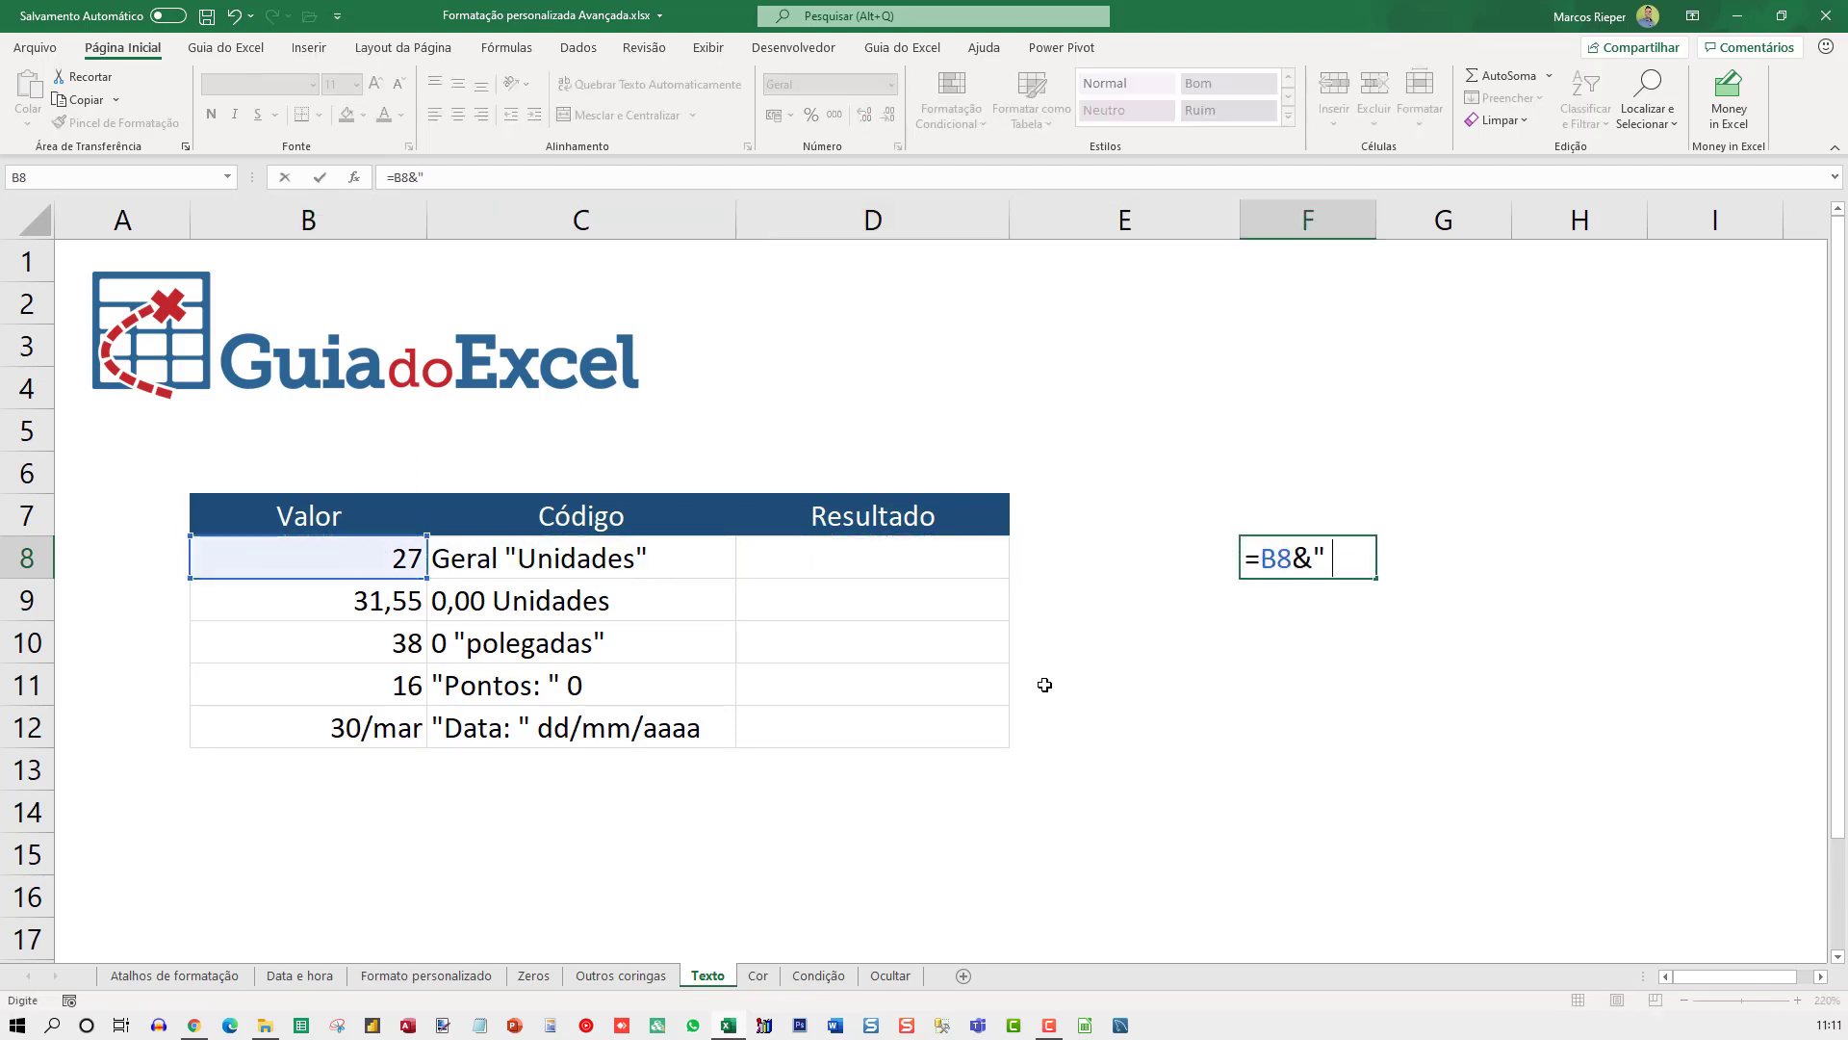
pyautogui.write('de')
pyautogui.press('BackSpace')
pyautogui.press('BackSpace')
pyautogui.press('BackSpace')
pyautogui.write('U')
pyautogui.write('nidades"')
pyautogui.press('Return')
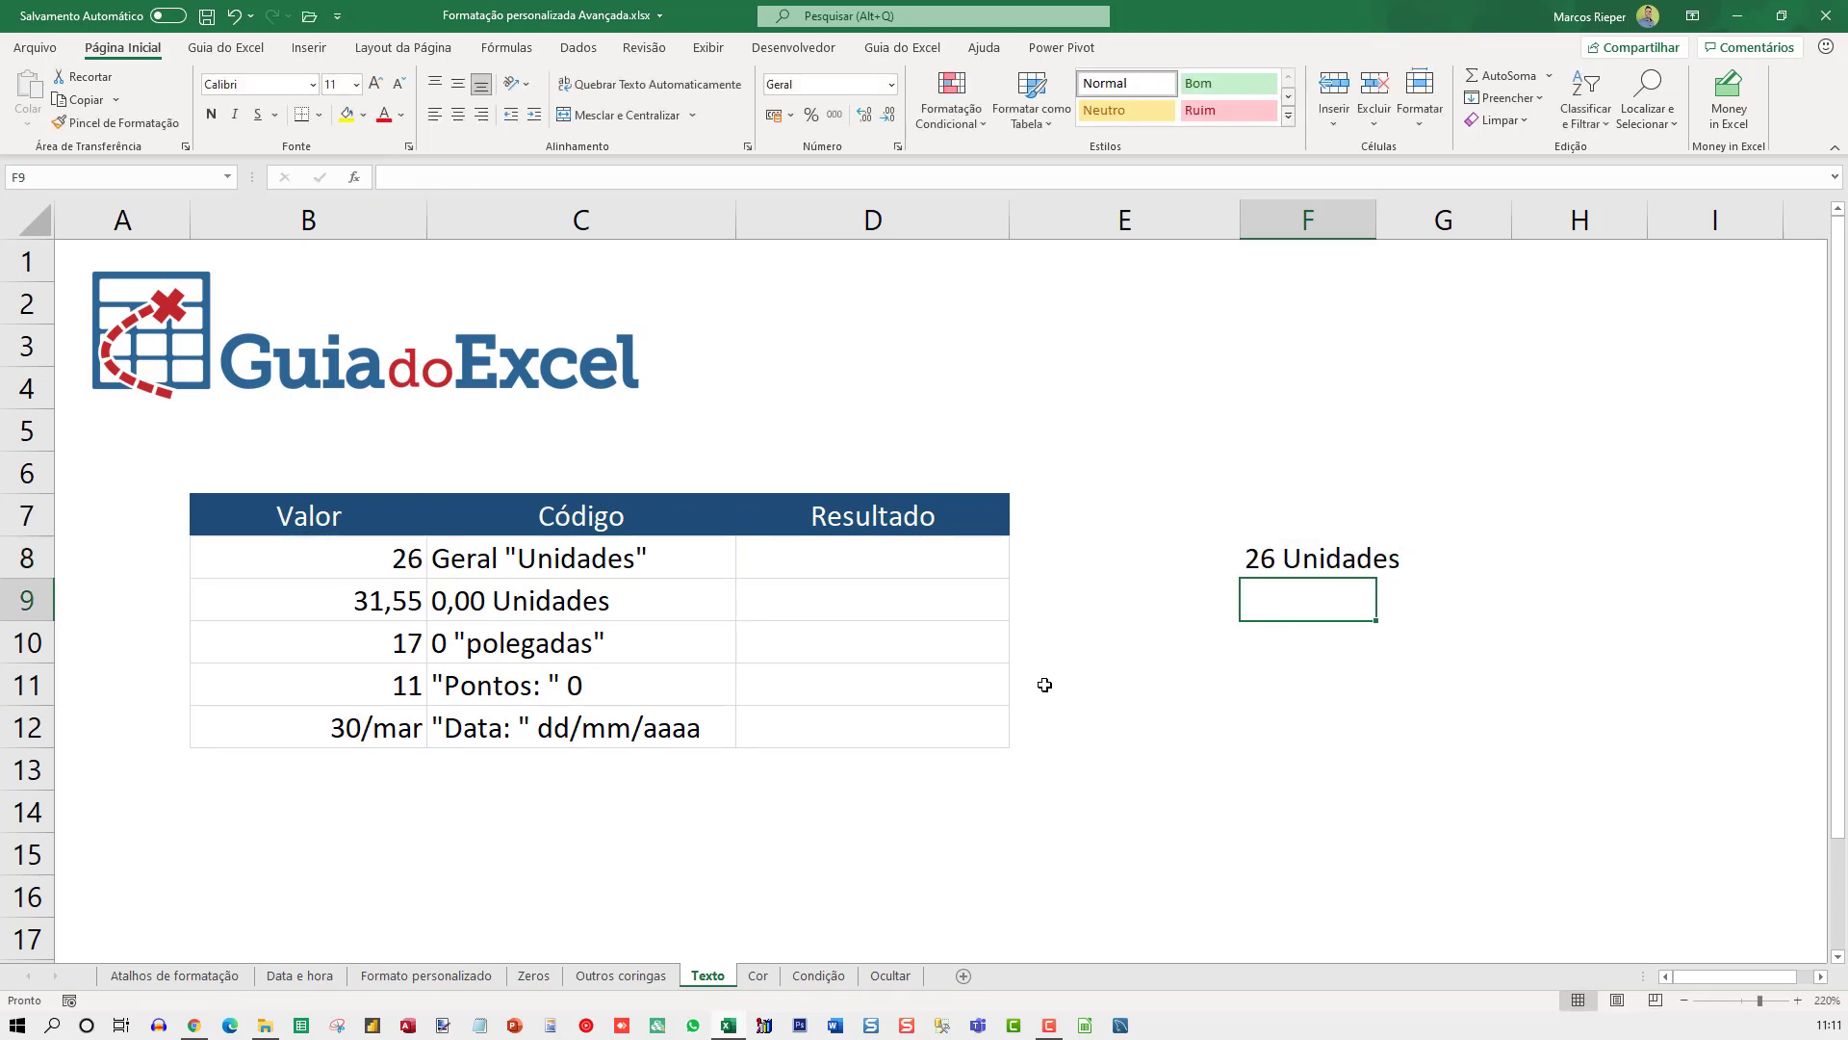
pyautogui.hotkey('ctrl', 'z')
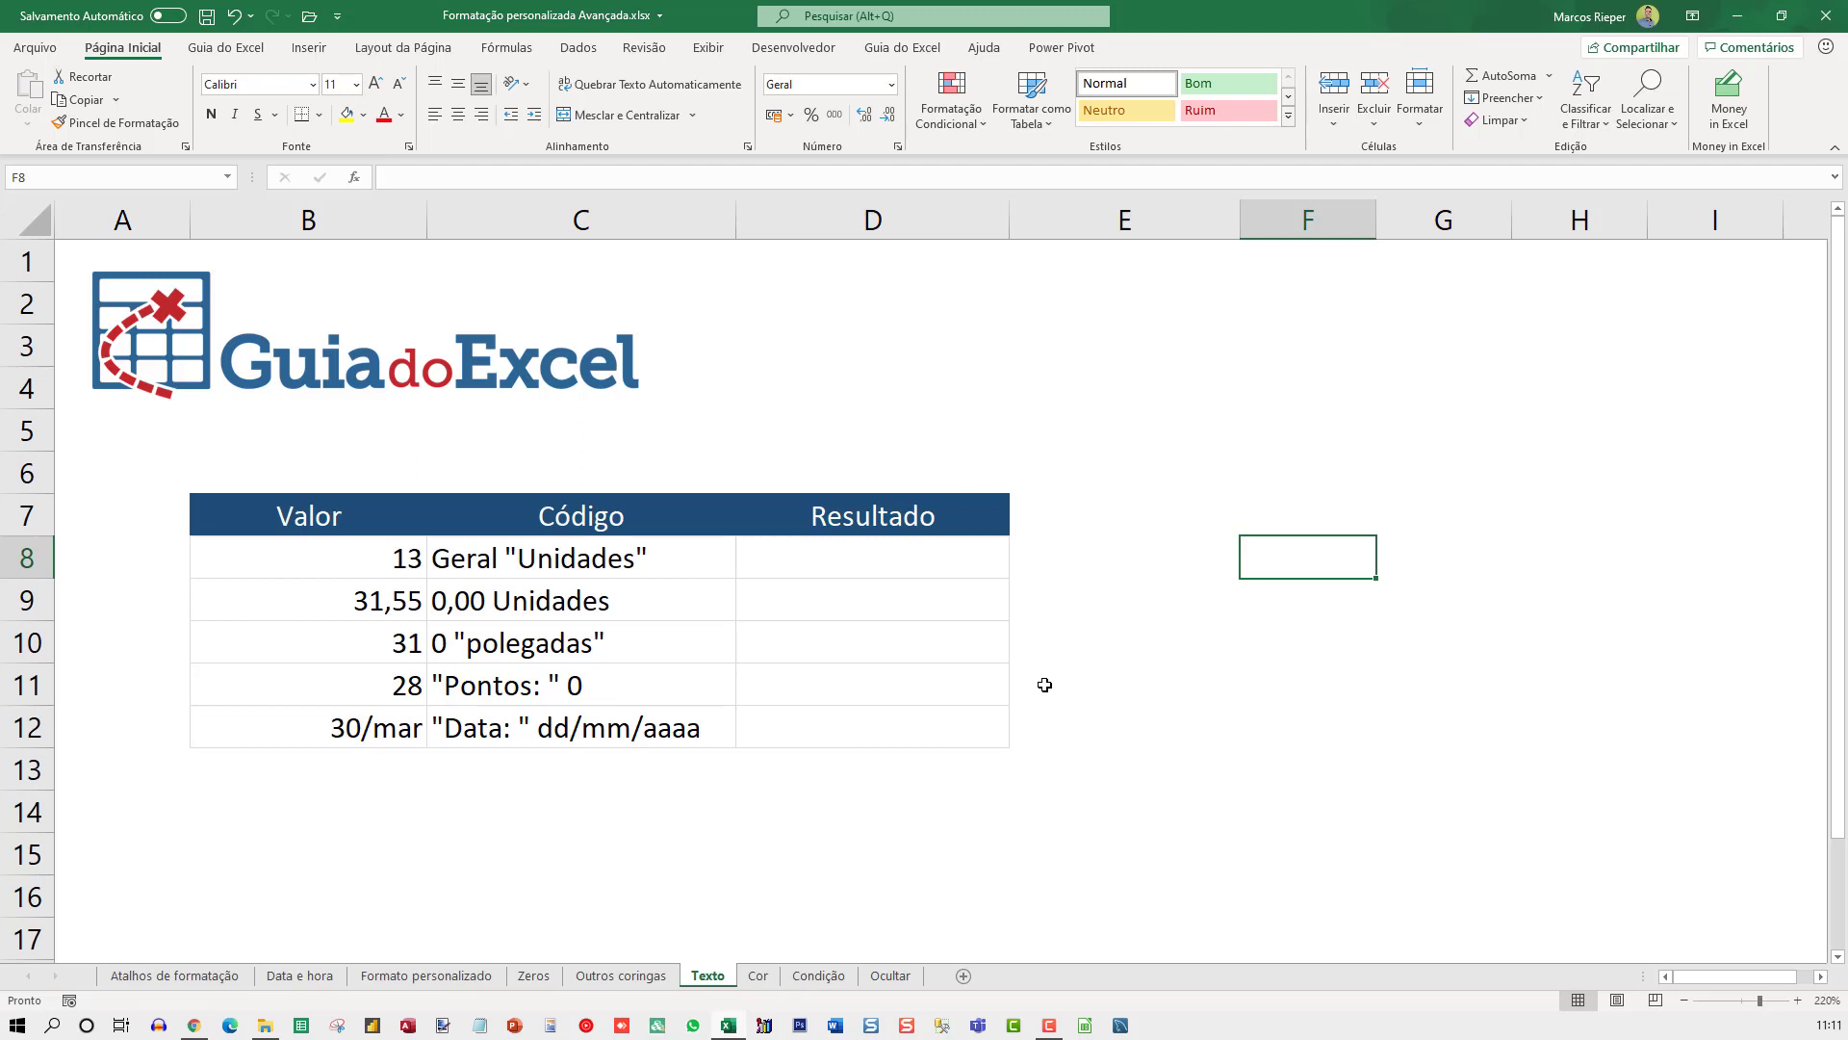
pyautogui.hotkey('ctrl', 'y')
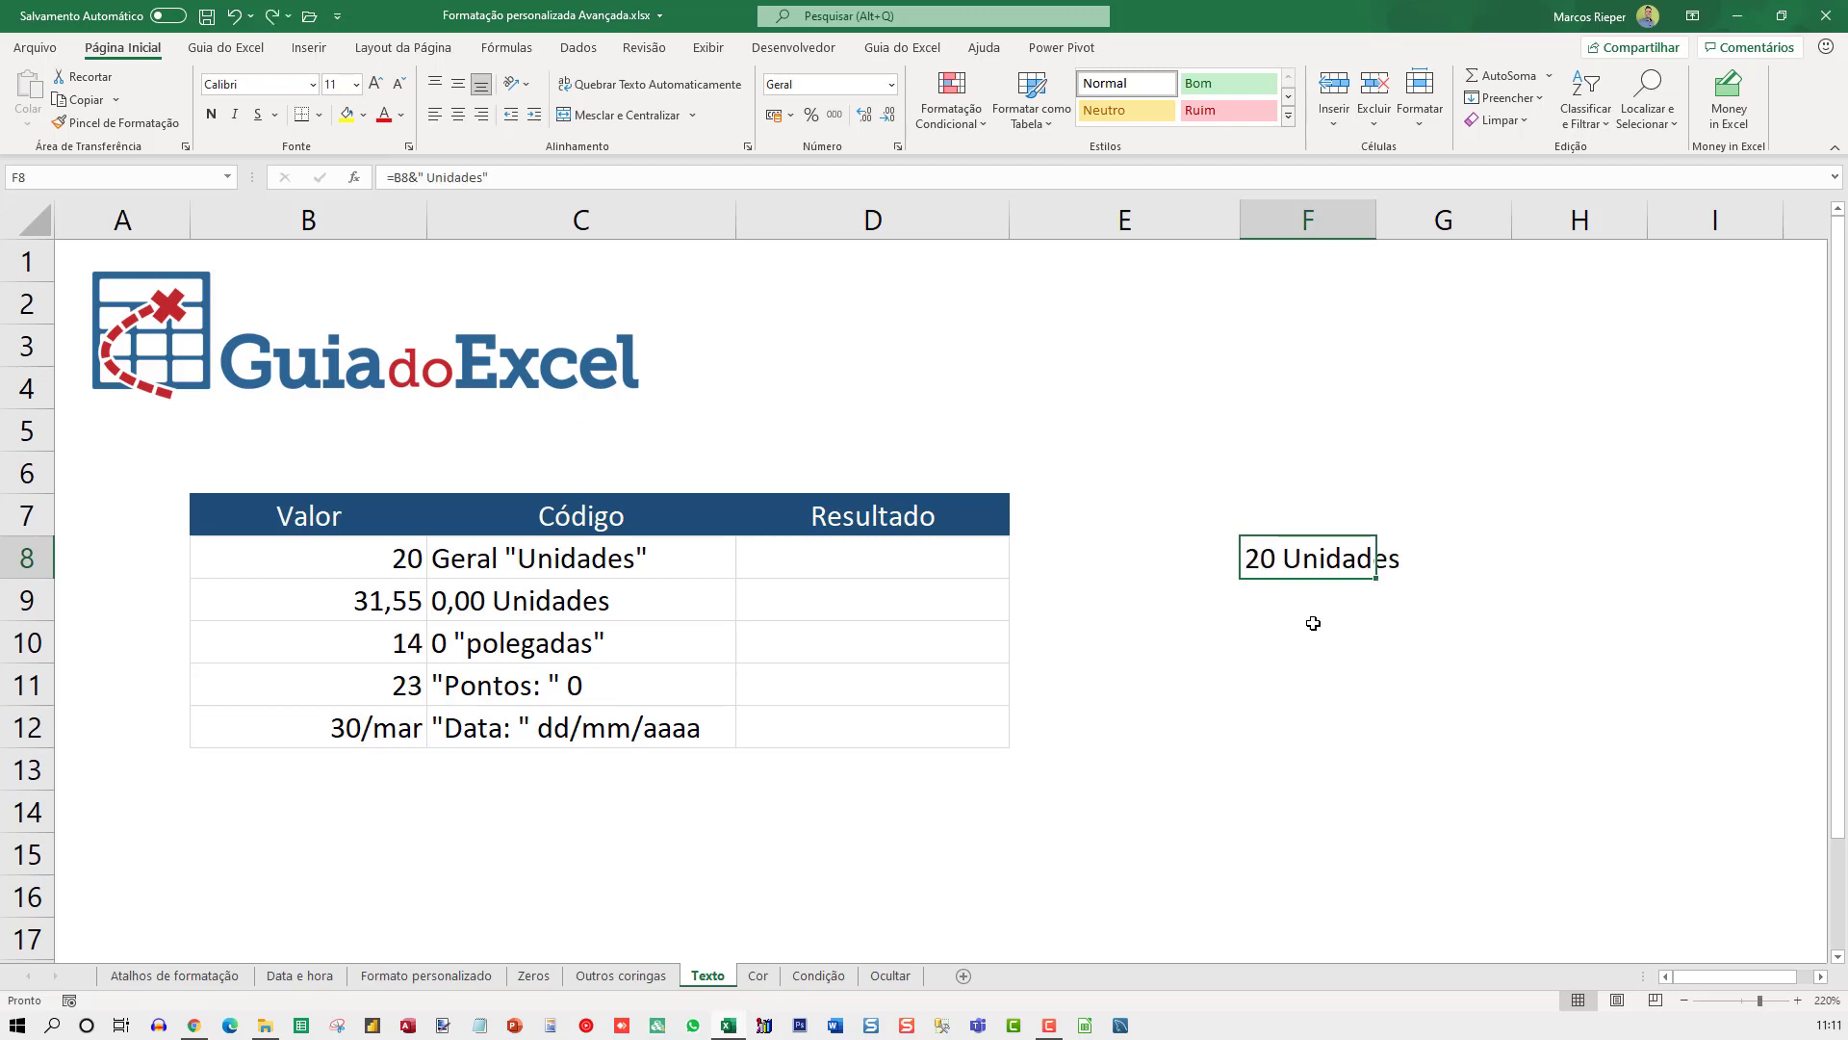
# Test =F8+1 in F10, then clear the test cells in column F.
pyautogui.click(1313, 623)
pyautogui.write('=F8+1')
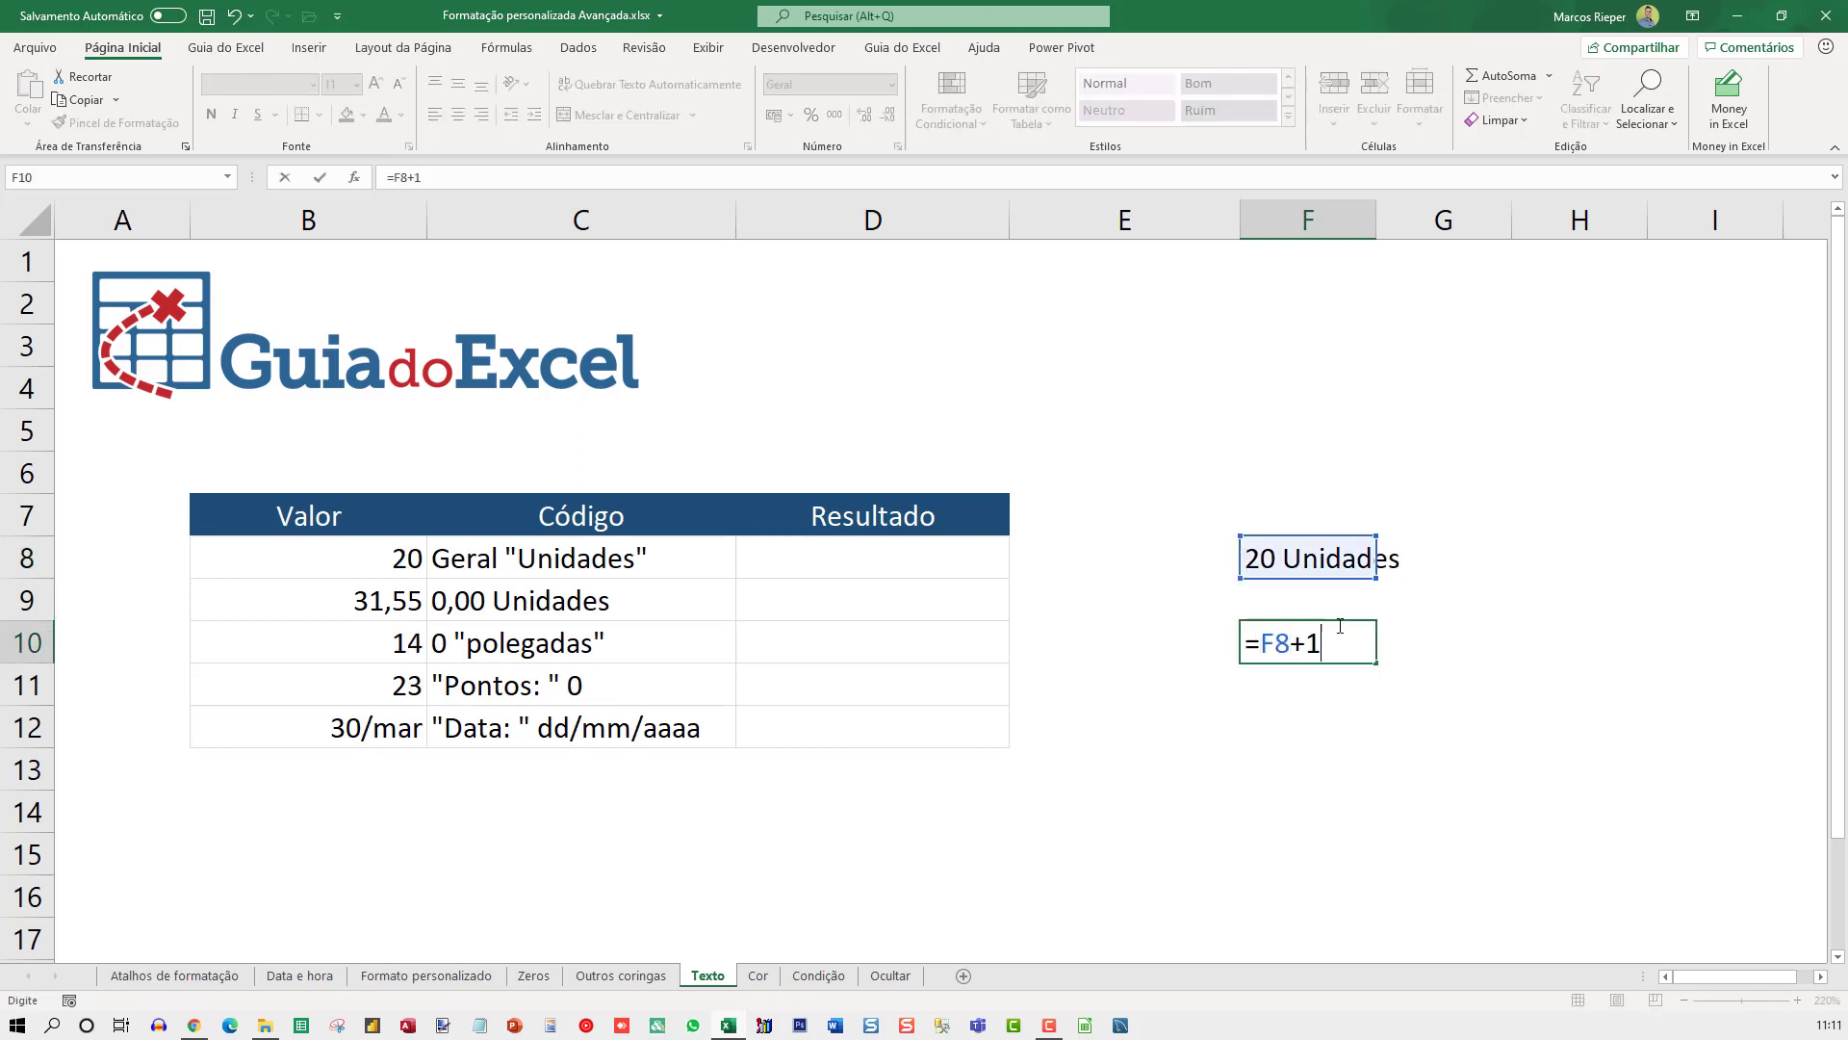
pyautogui.press('Return')
pyautogui.moveTo(1340, 625); pyautogui.dragTo(1290, 568)
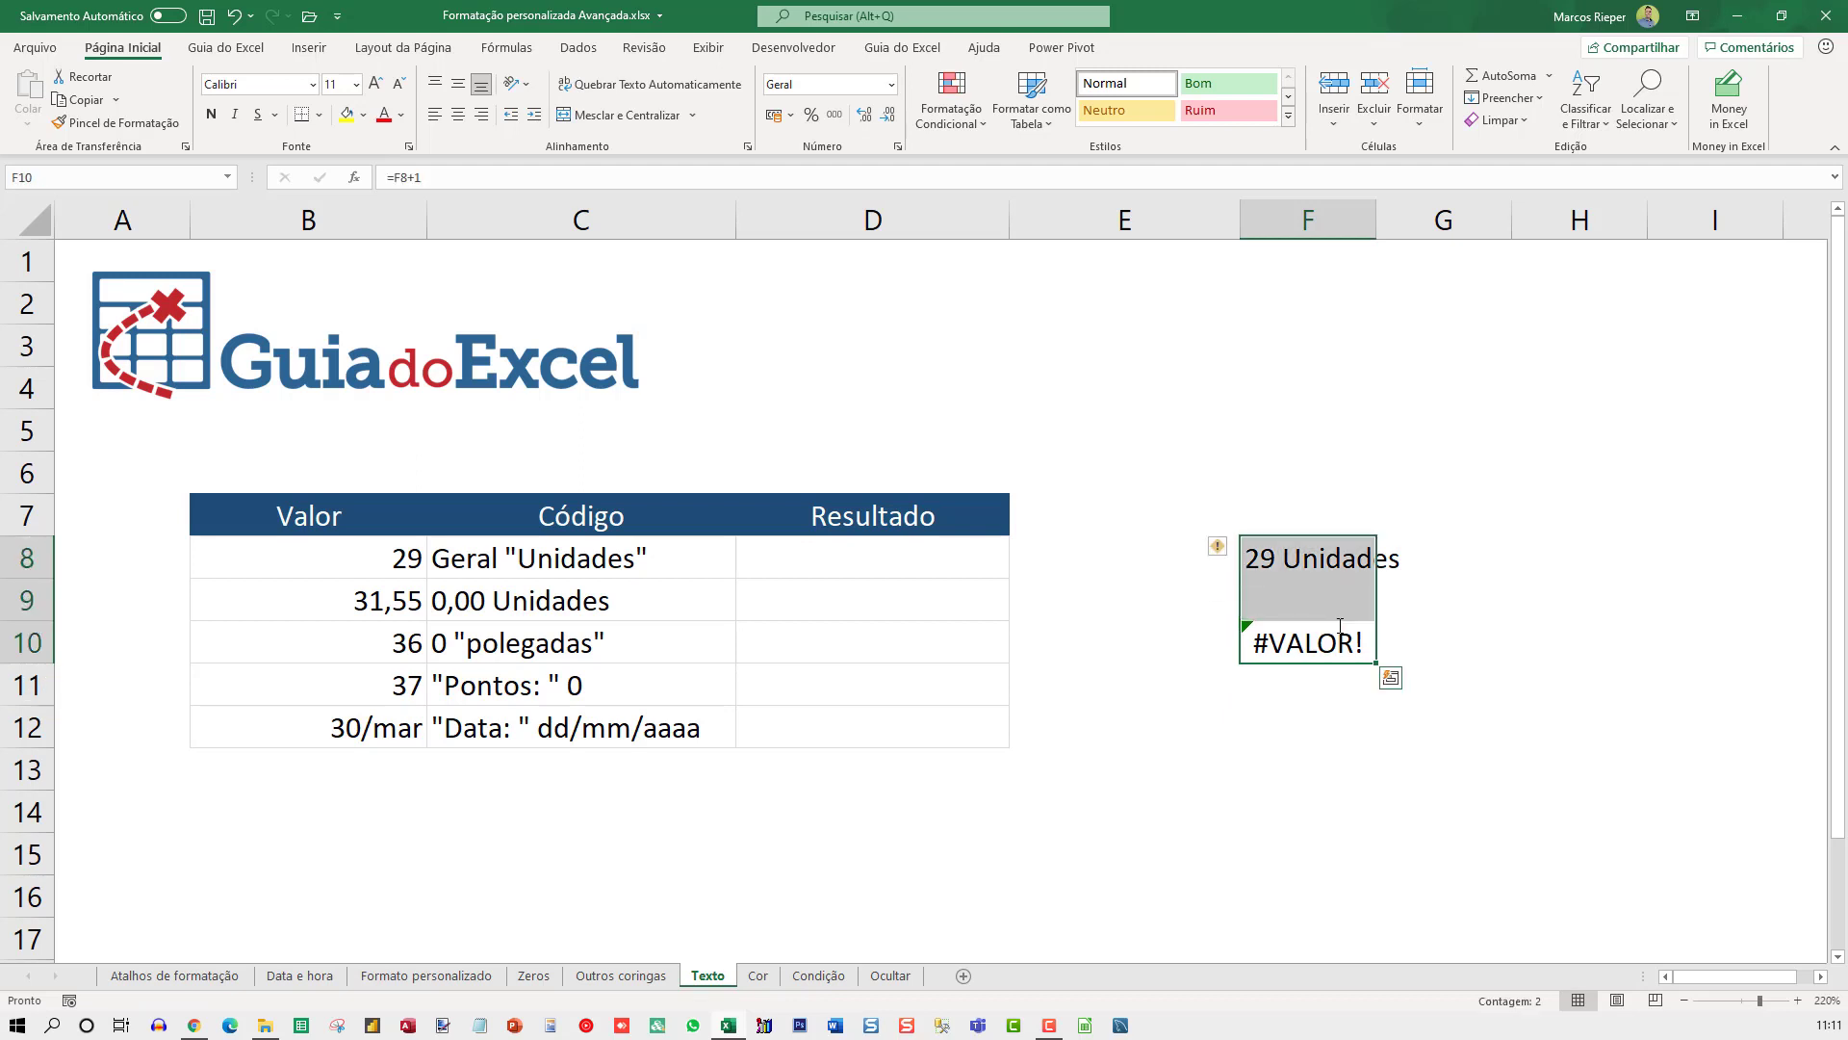
pyautogui.press('Delete')
pyautogui.click(882, 554)
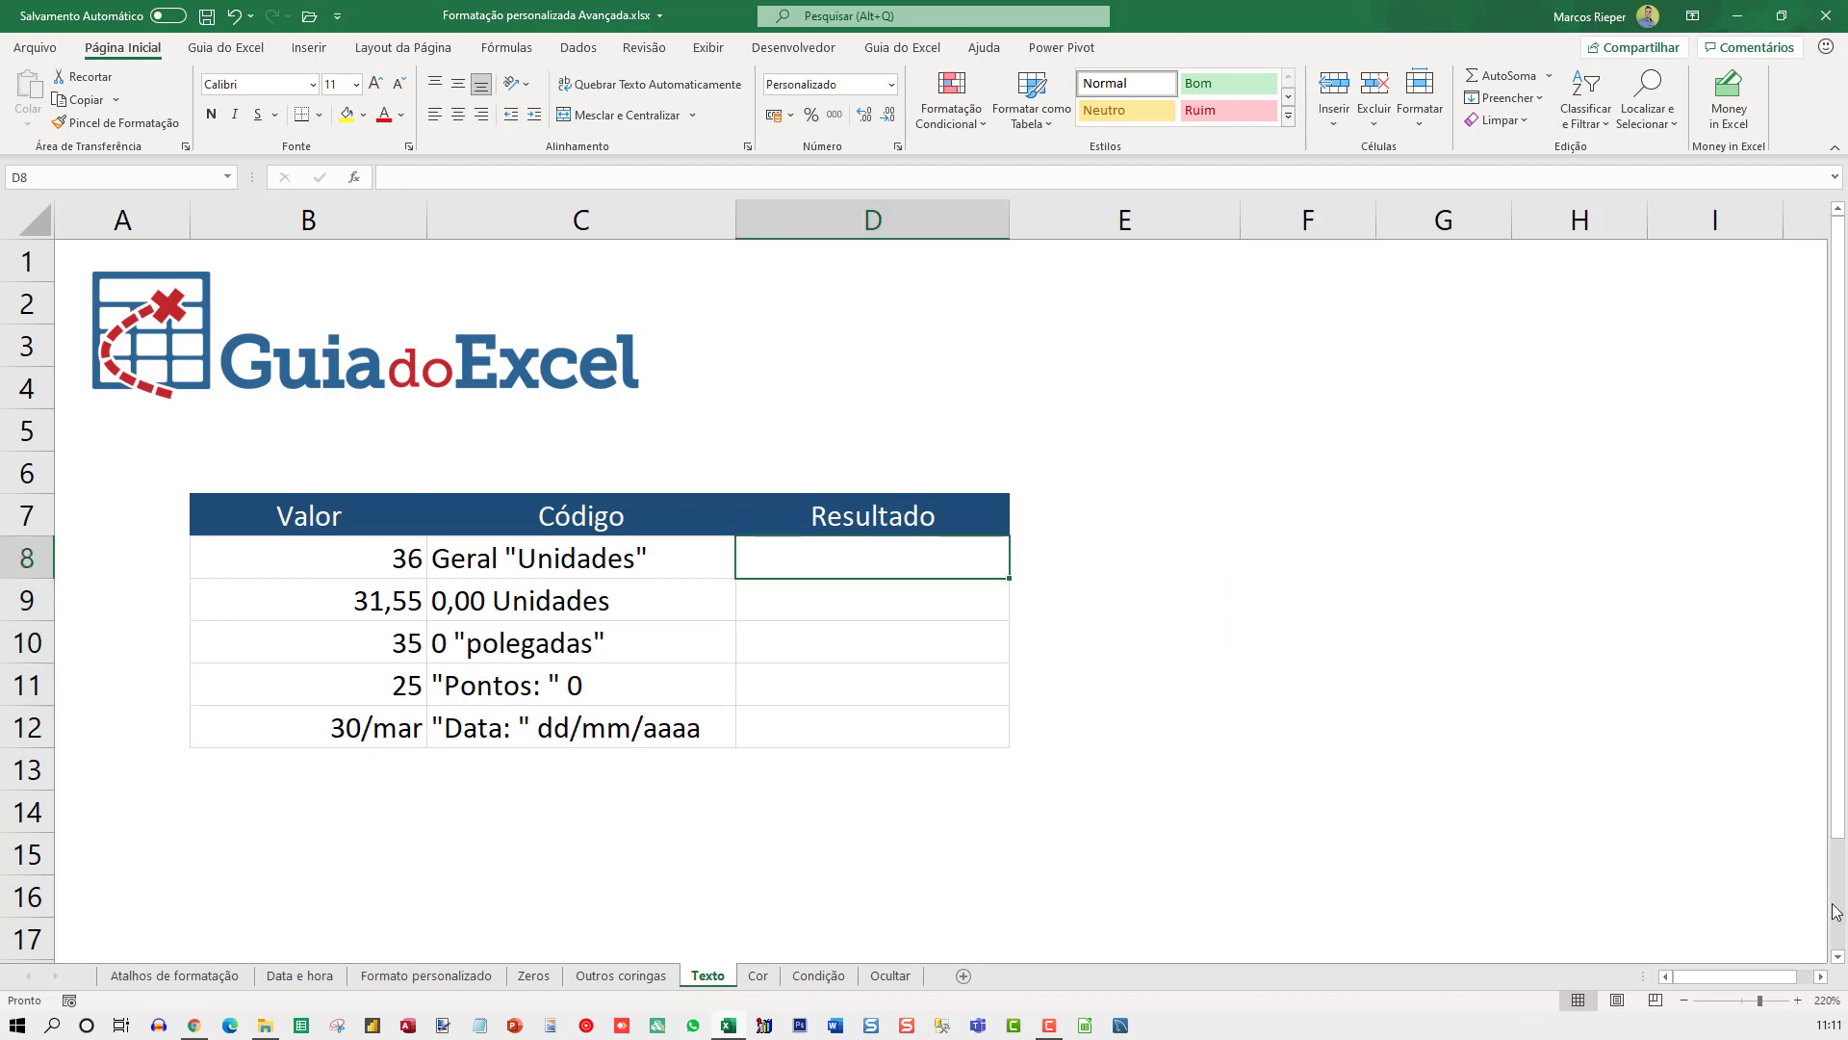
# Enter =B8 in D8 so it shows the value with Unidades.
pyautogui.write('=')
pyautogui.press('Left')
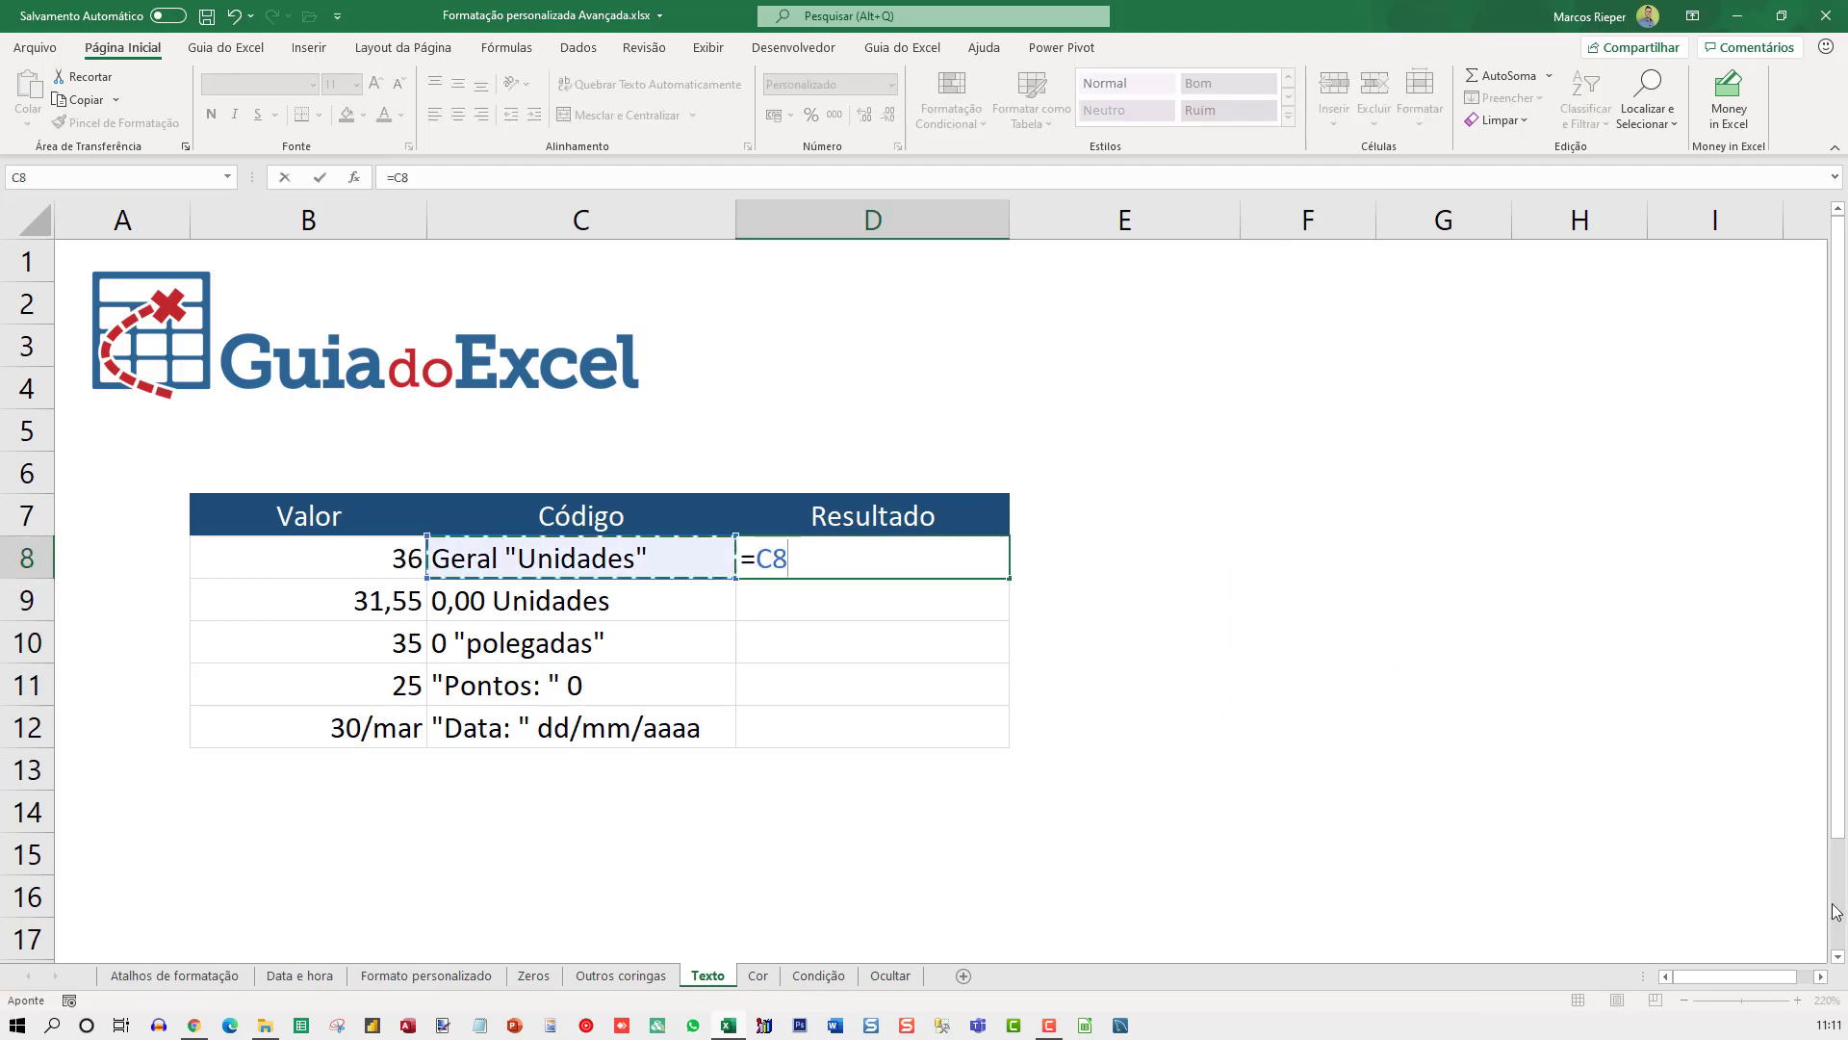
pyautogui.press('Left')
pyautogui.press('Return')
pyautogui.press('Up')
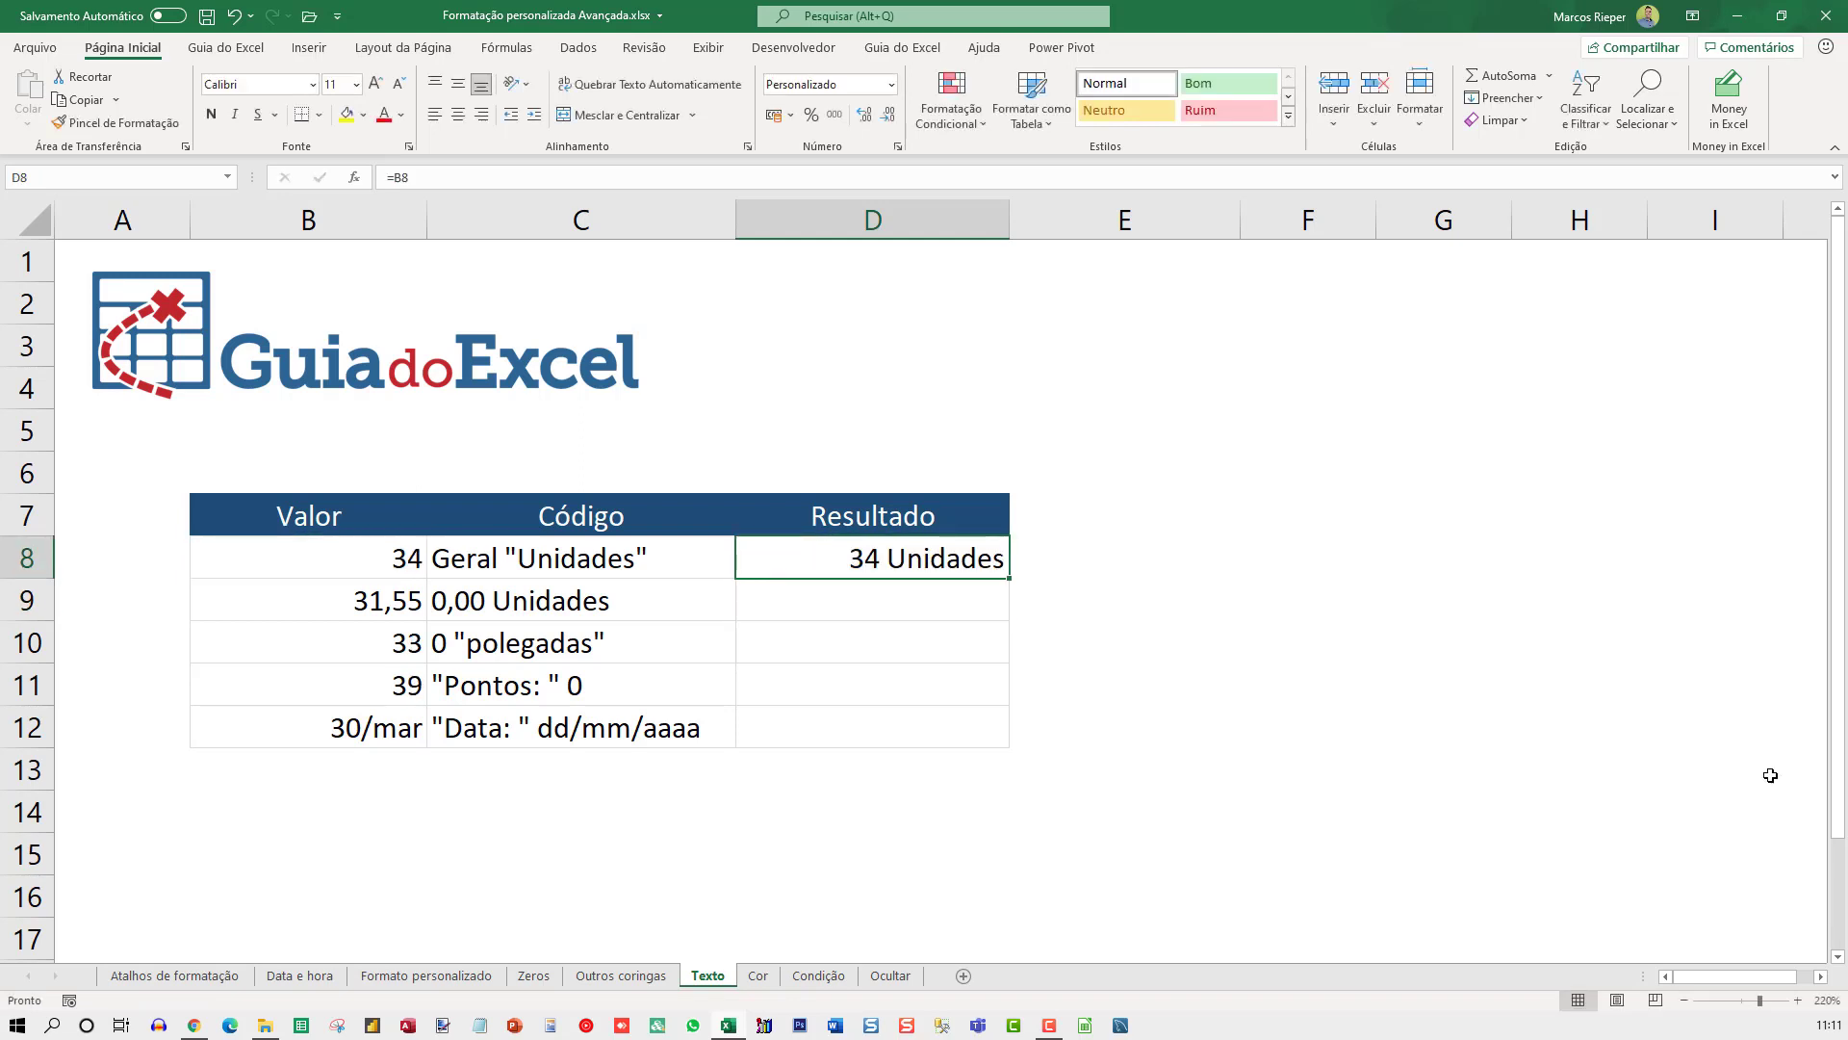
# Test =D8+50 in F8 to show the result stays numeric, leaving it unchanged.
pyautogui.click(1267, 550)
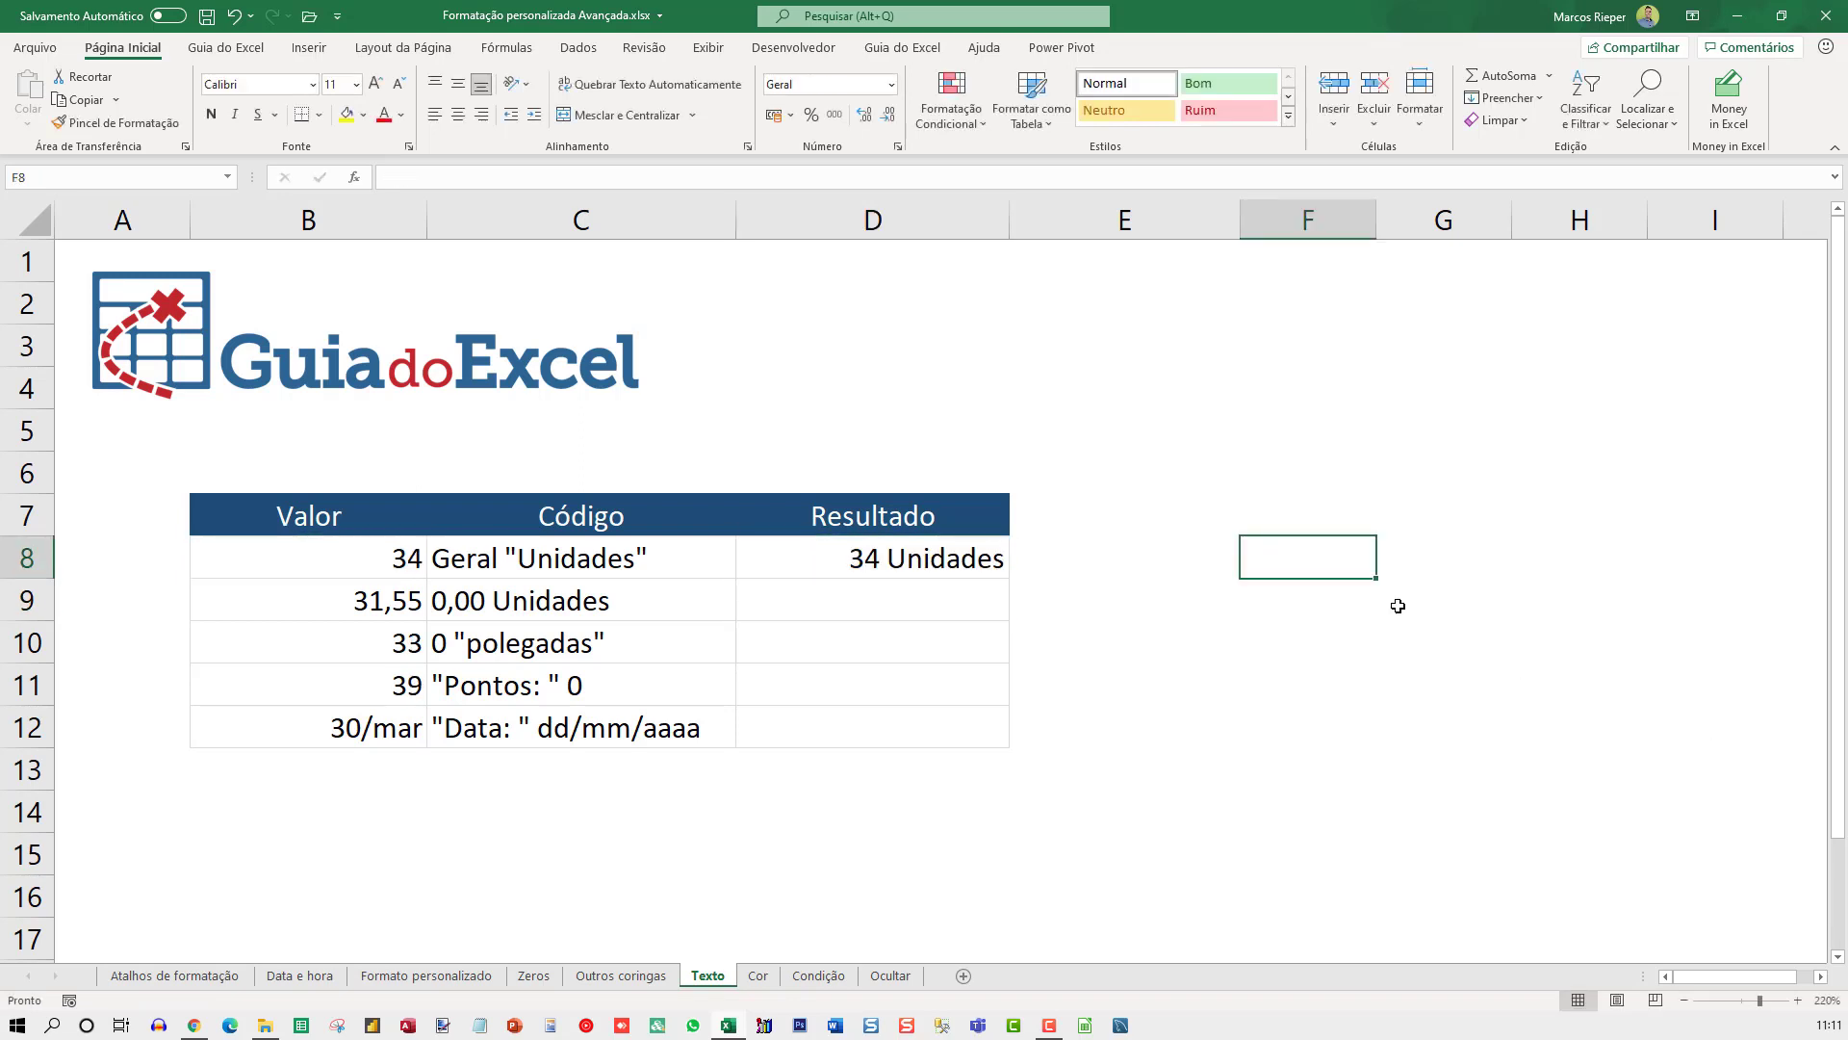
pyautogui.write('=')
pyautogui.press('Left')
pyautogui.press('Left')
pyautogui.write('+')
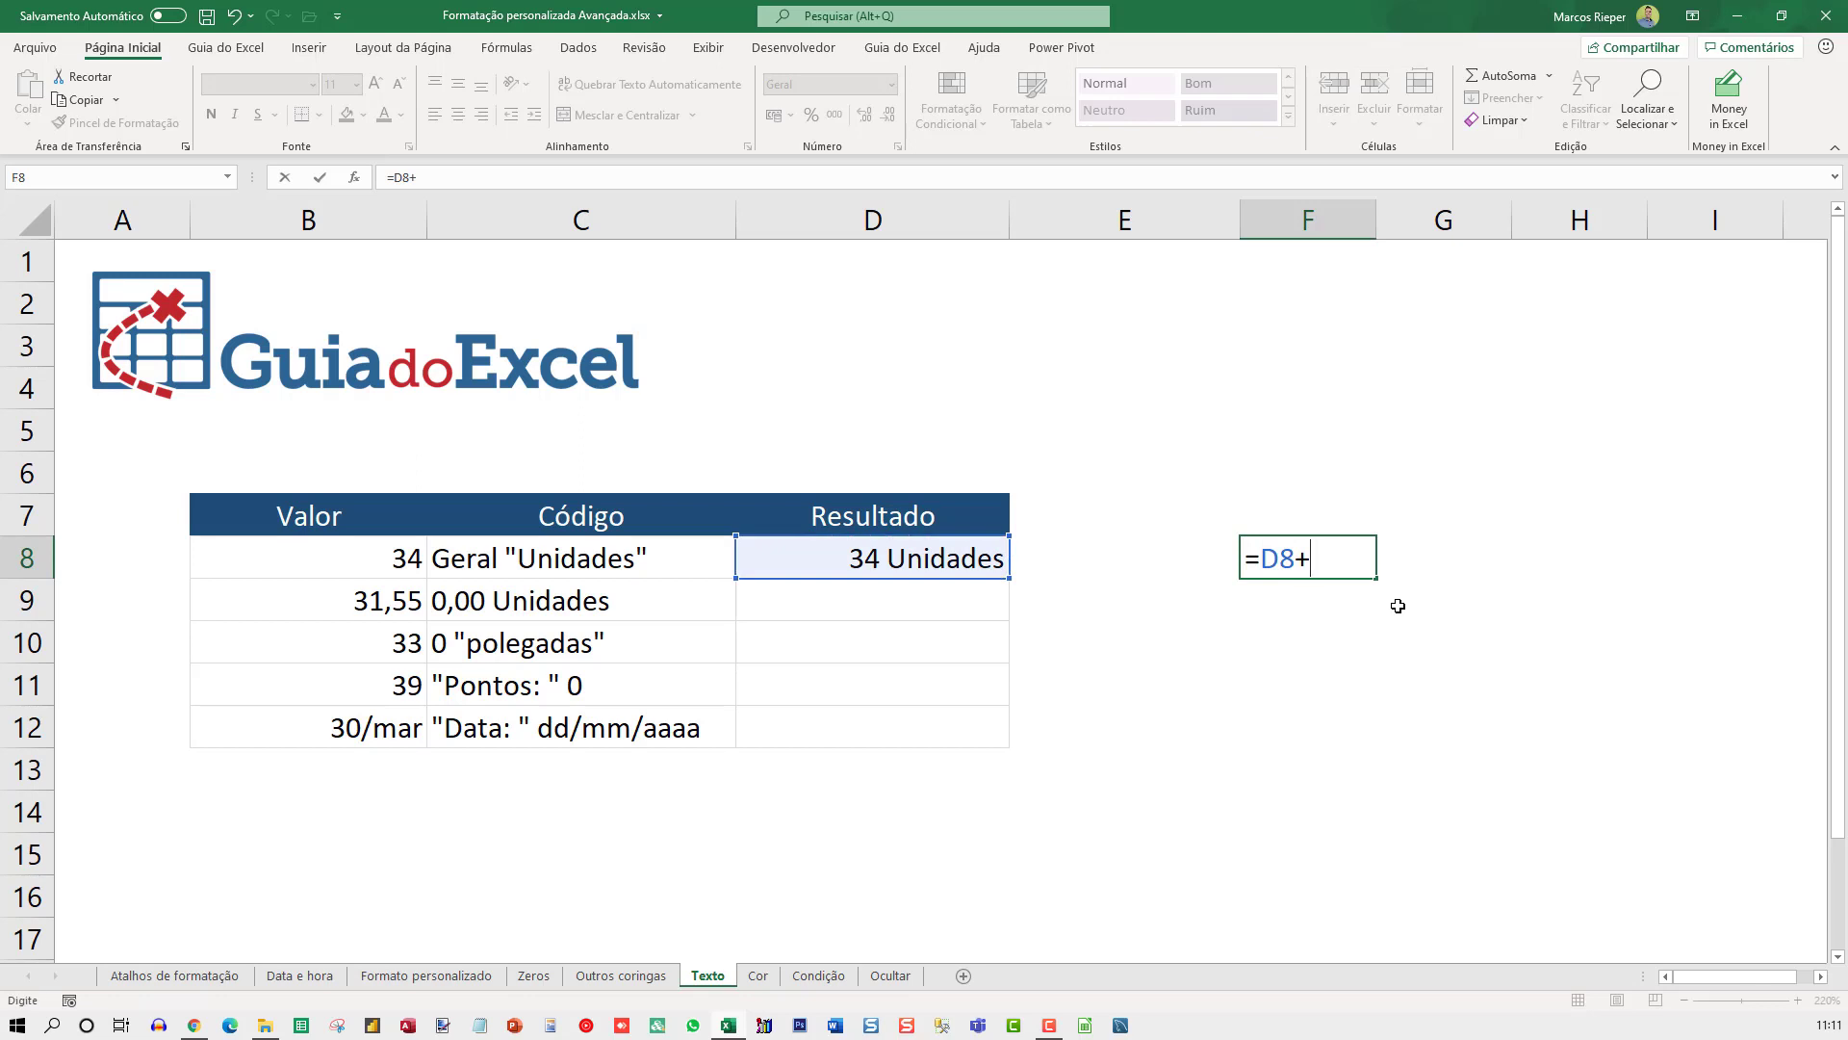
pyautogui.write('50')
pyautogui.press('Return')
pyautogui.press('Up')
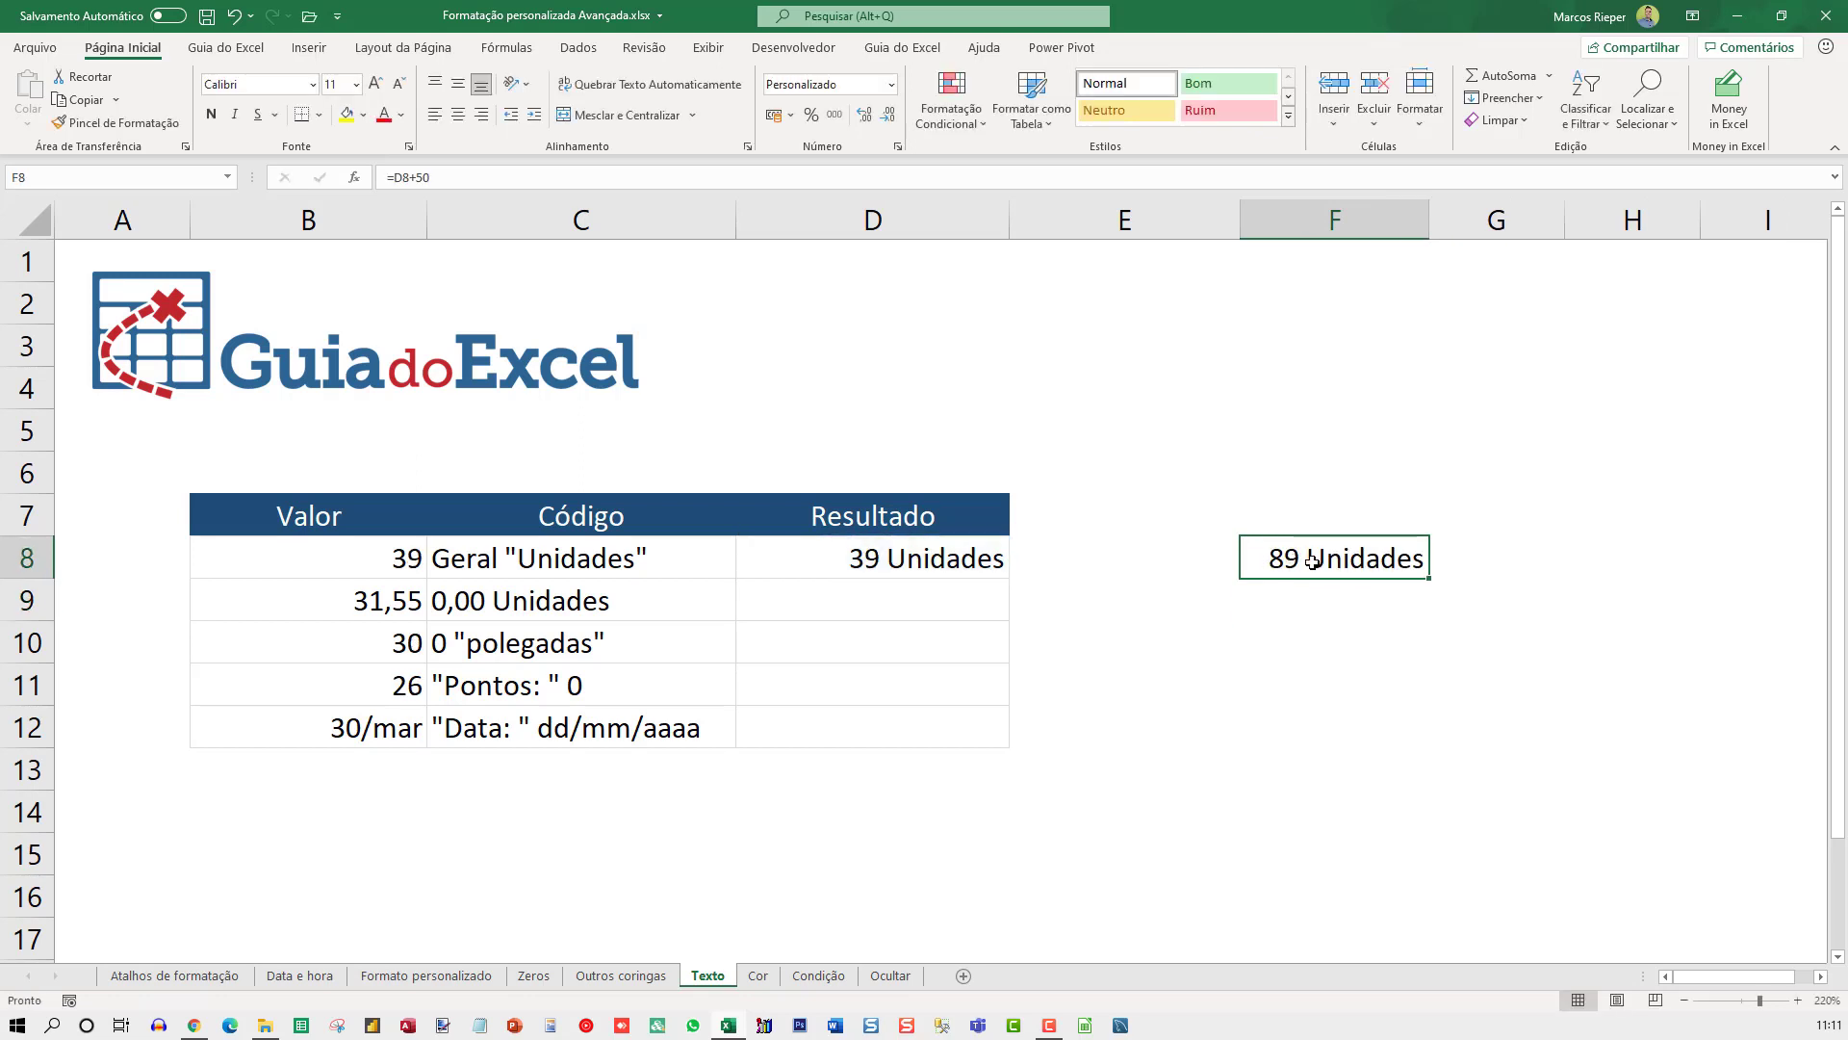
pyautogui.doubleClick(1364, 563)
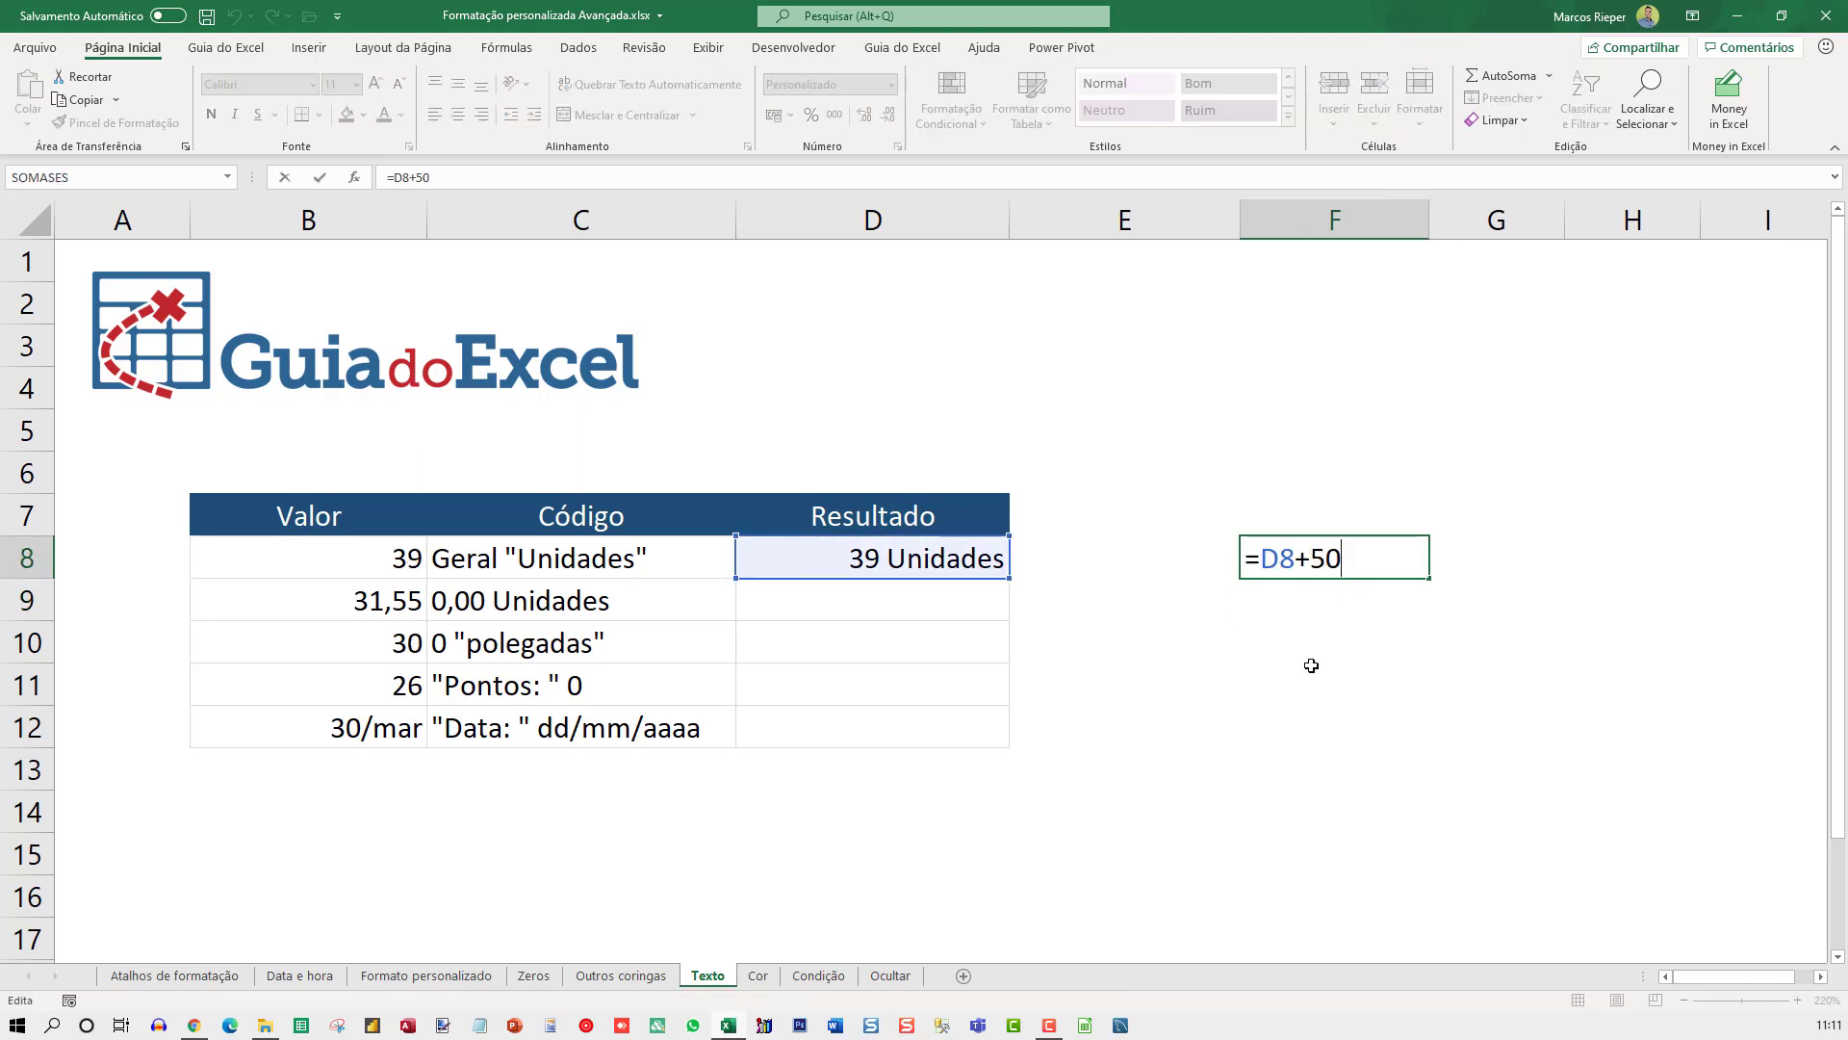
pyautogui.press('Escape')
pyautogui.click(906, 570)
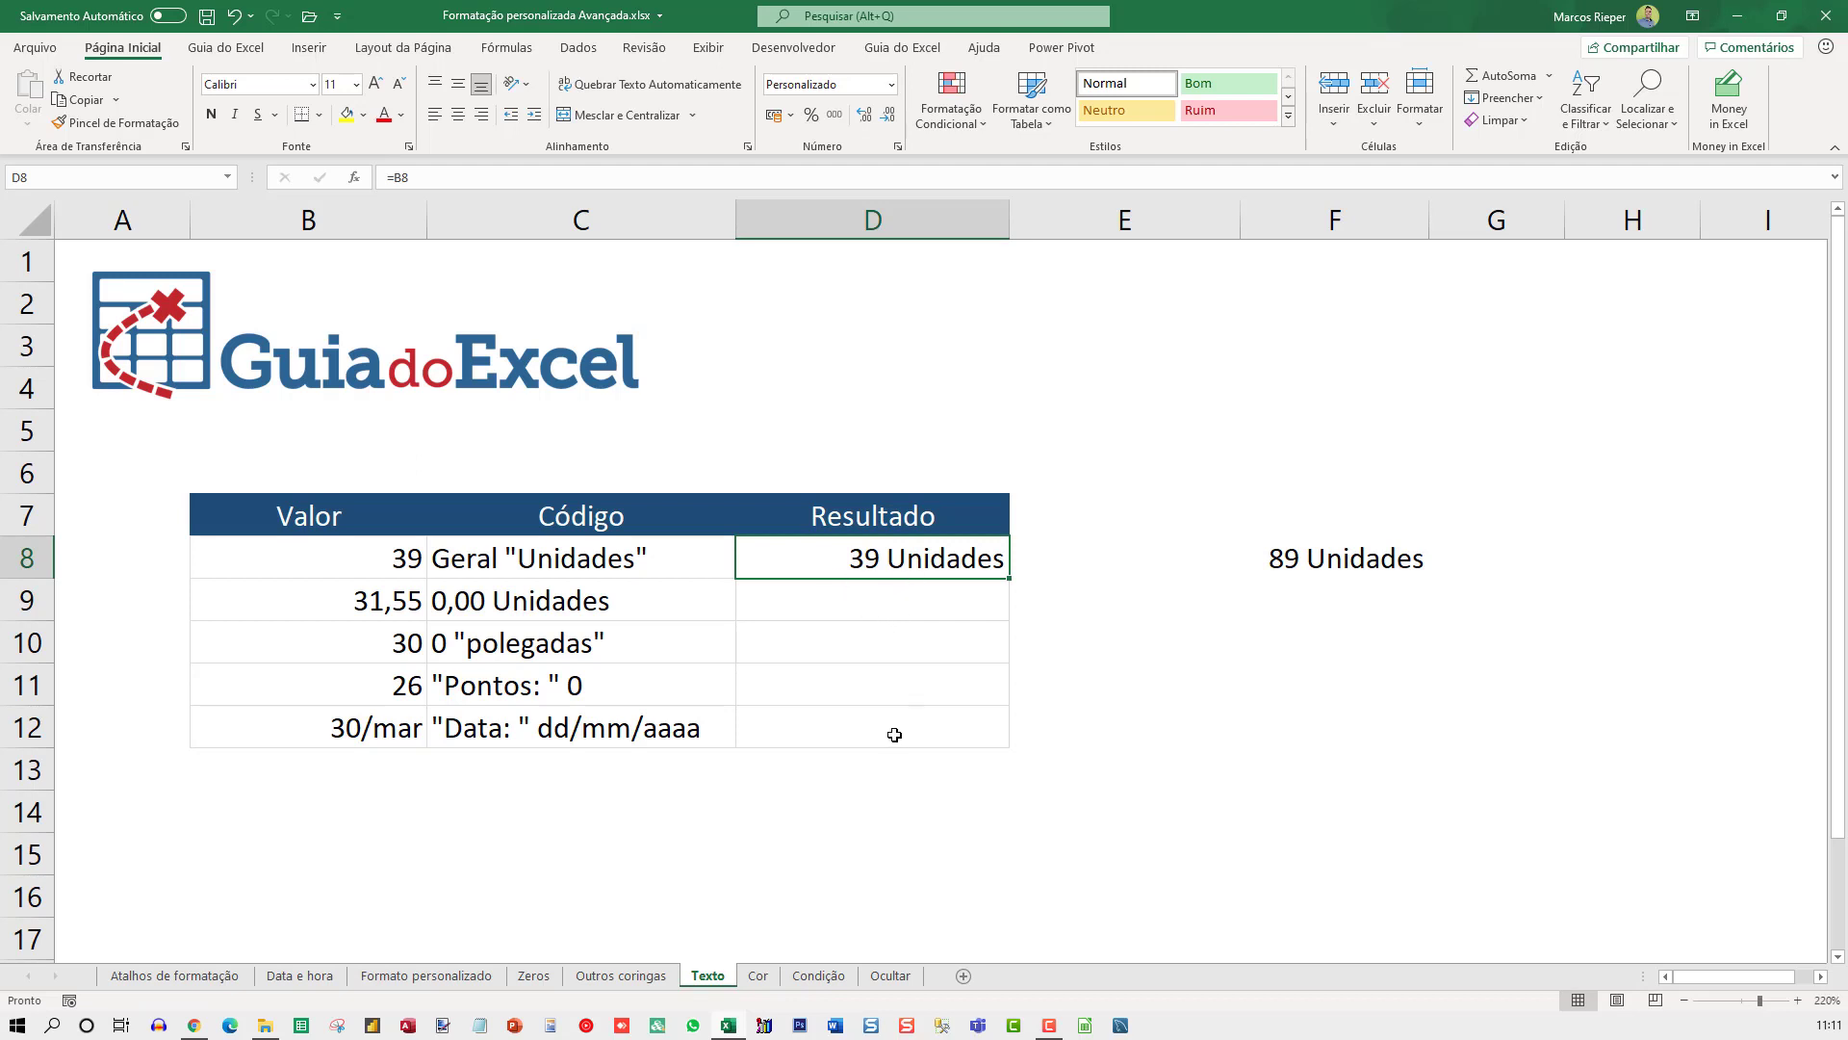
# Review D8's custom format, then copy D8 into D9.
pyautogui.hotkey('ctrl', '1')
pyautogui.moveTo(1362, 332); pyautogui.dragTo(1201, 412)
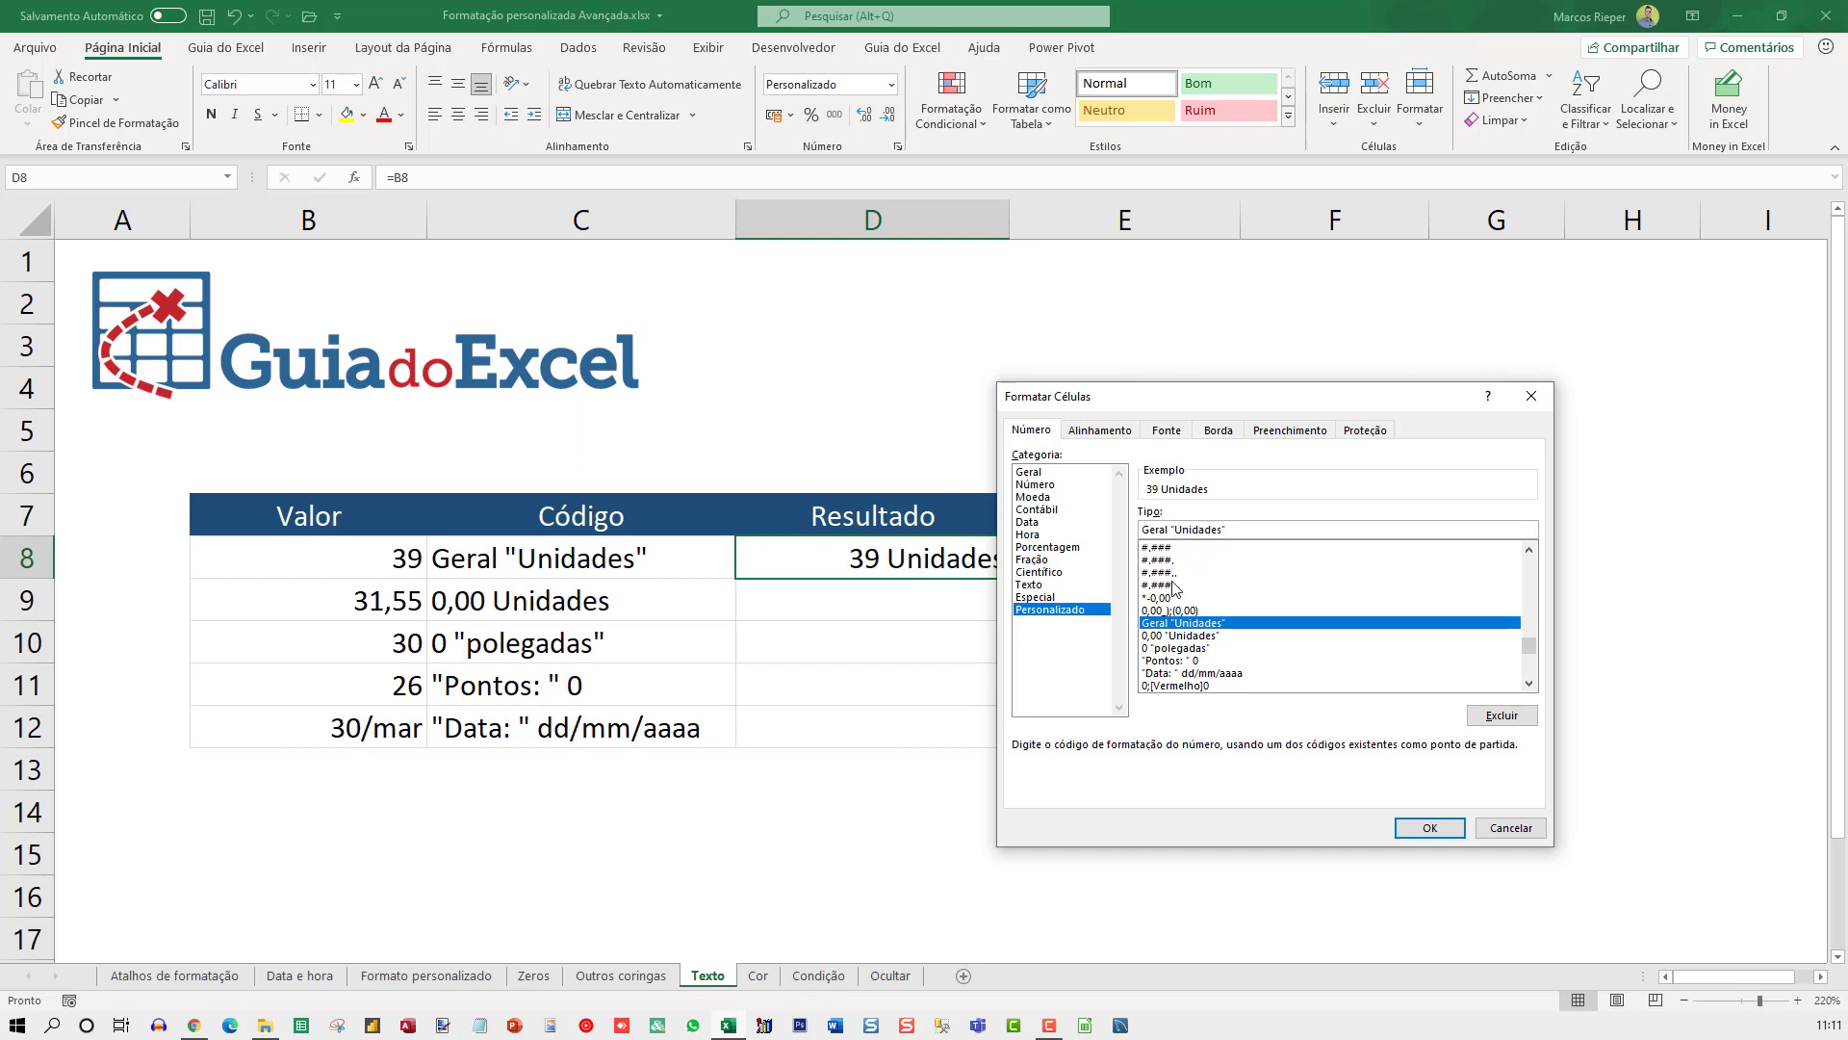
pyautogui.press('Return')
pyautogui.click(804, 595)
pyautogui.press('Up')
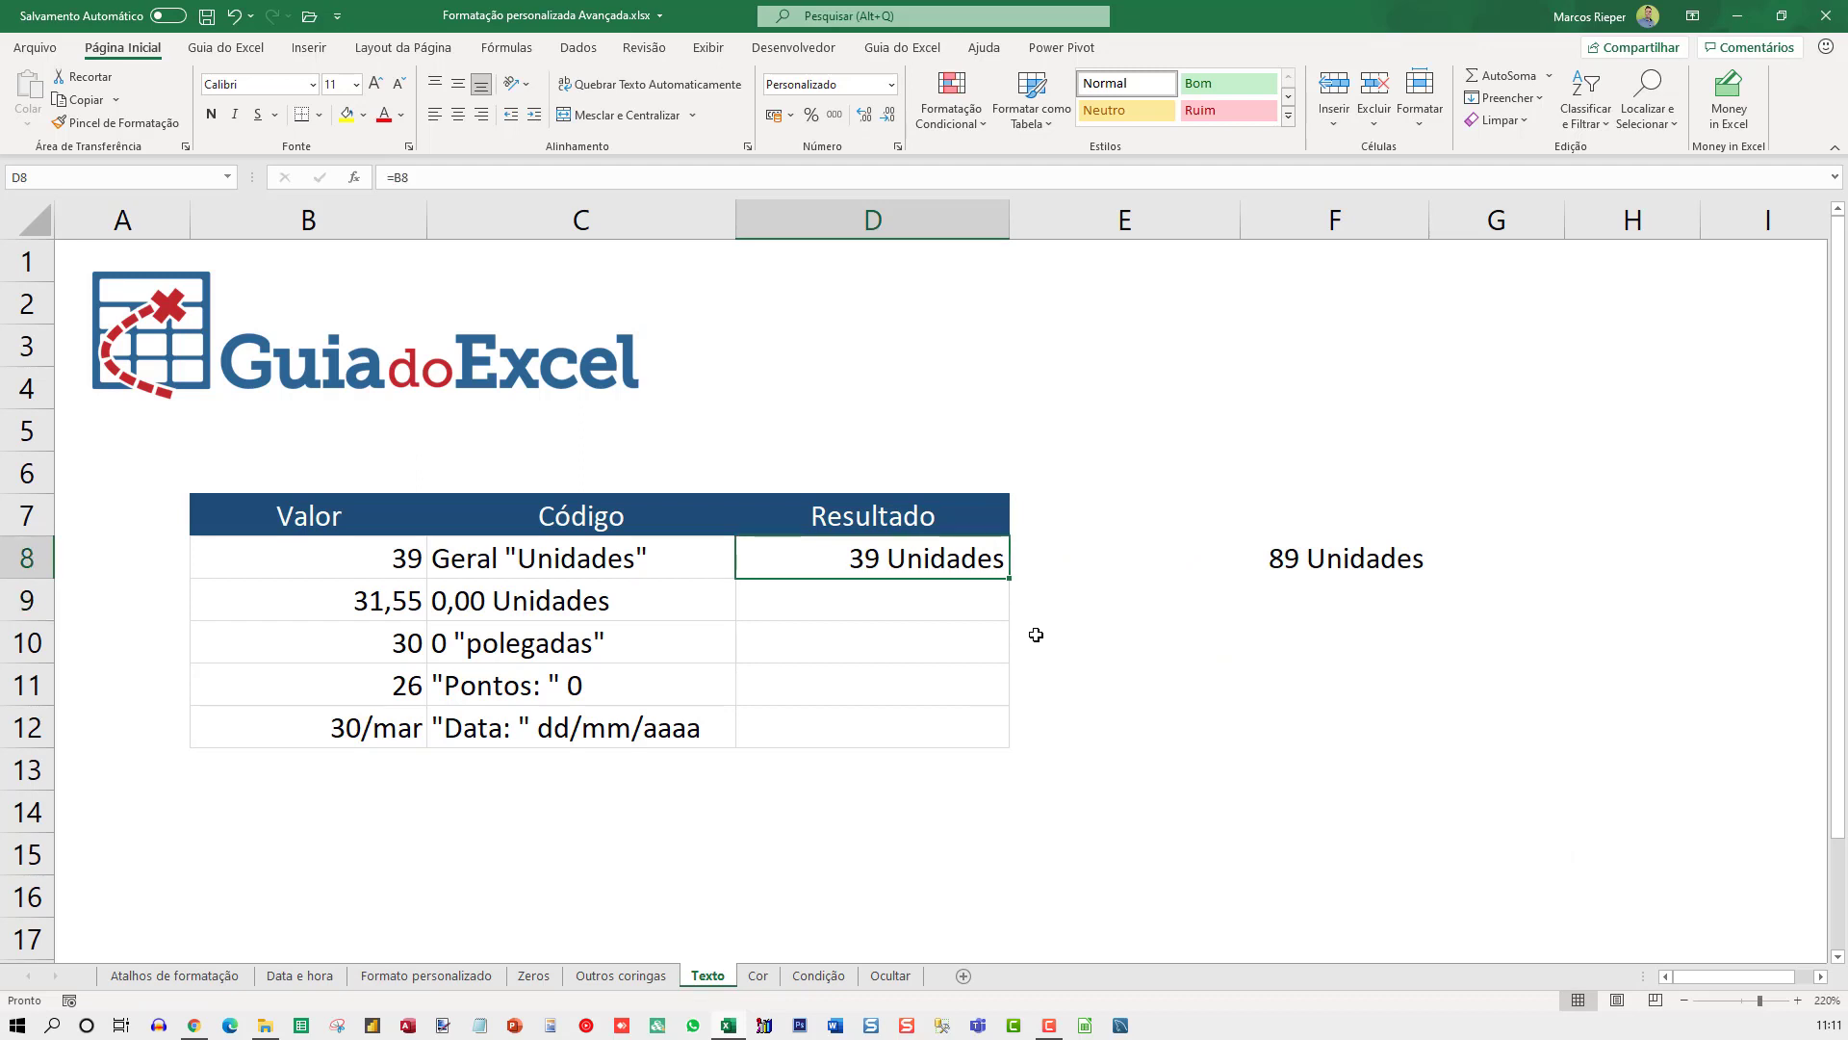
pyautogui.hotkey('ctrl', 'c')
pyautogui.press('Down')
pyautogui.hotkey('ctrl', 'v')
pyautogui.press('Escape')
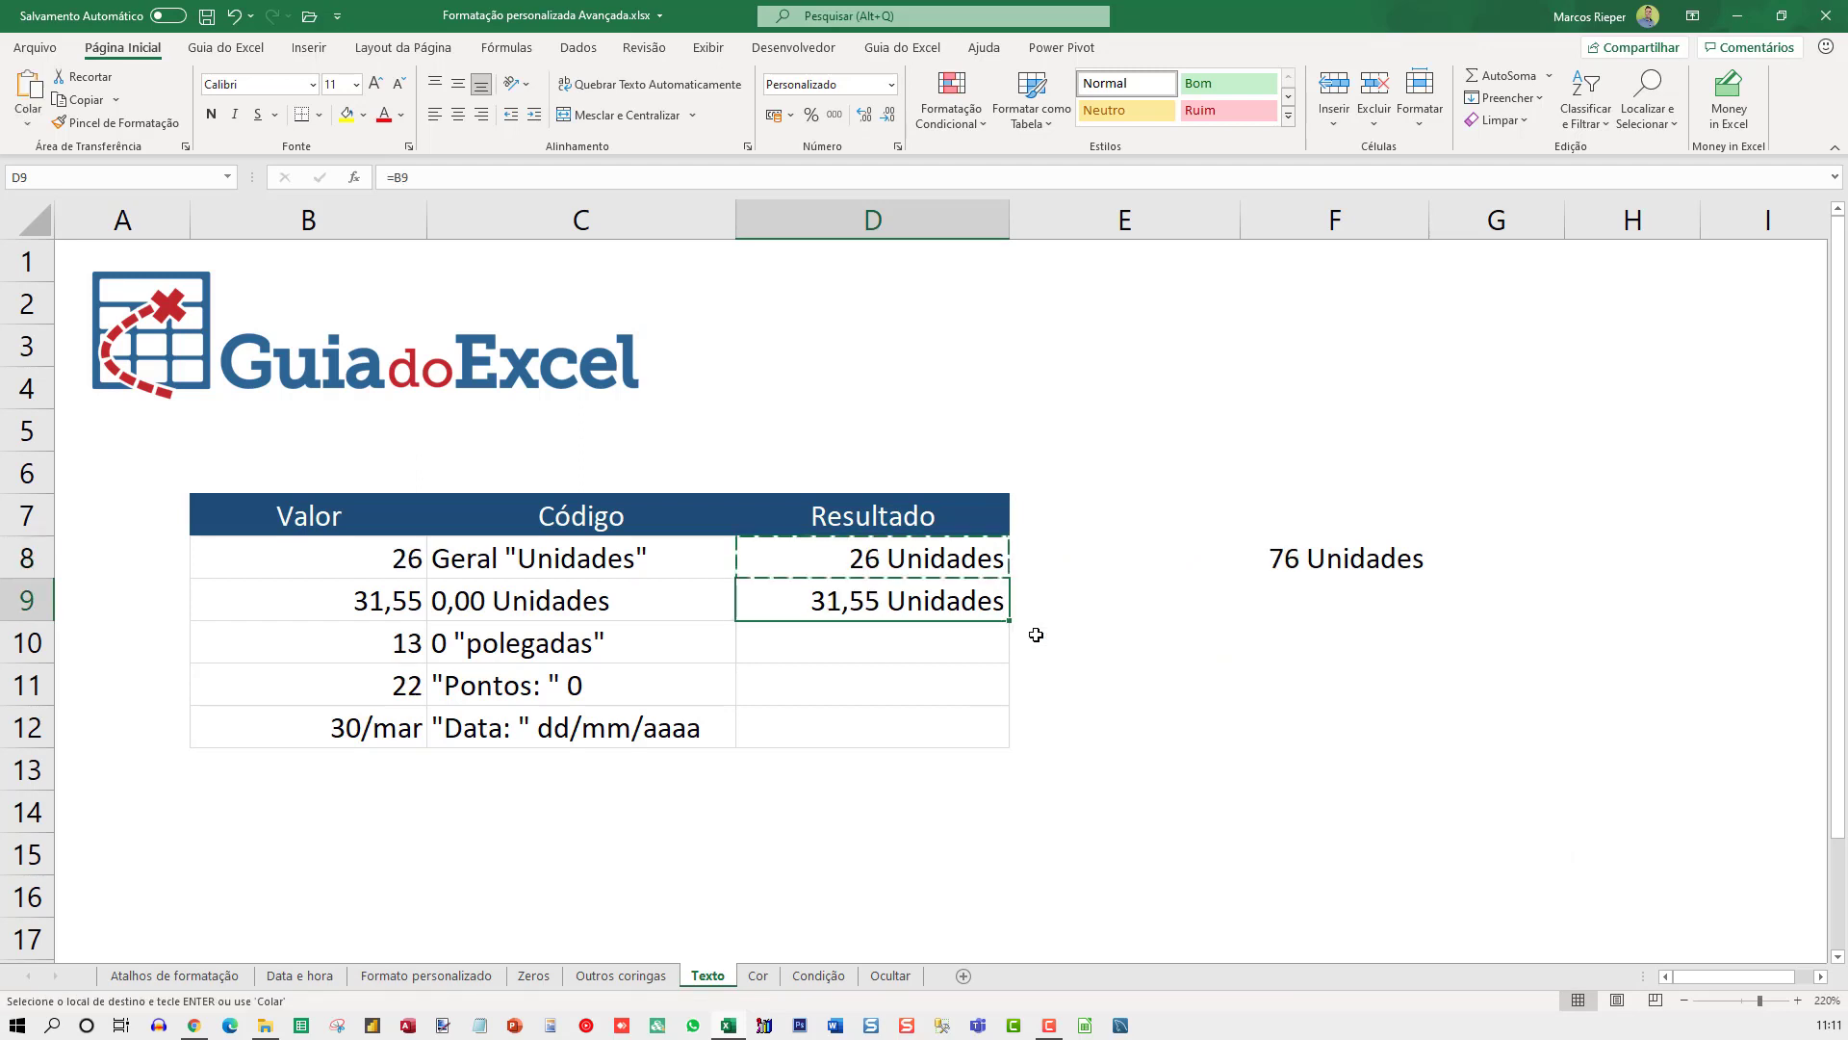
# Paste B8:B12 back as values to freeze the Valor numbers.
pyautogui.moveTo(402, 560); pyautogui.dragTo(328, 728)
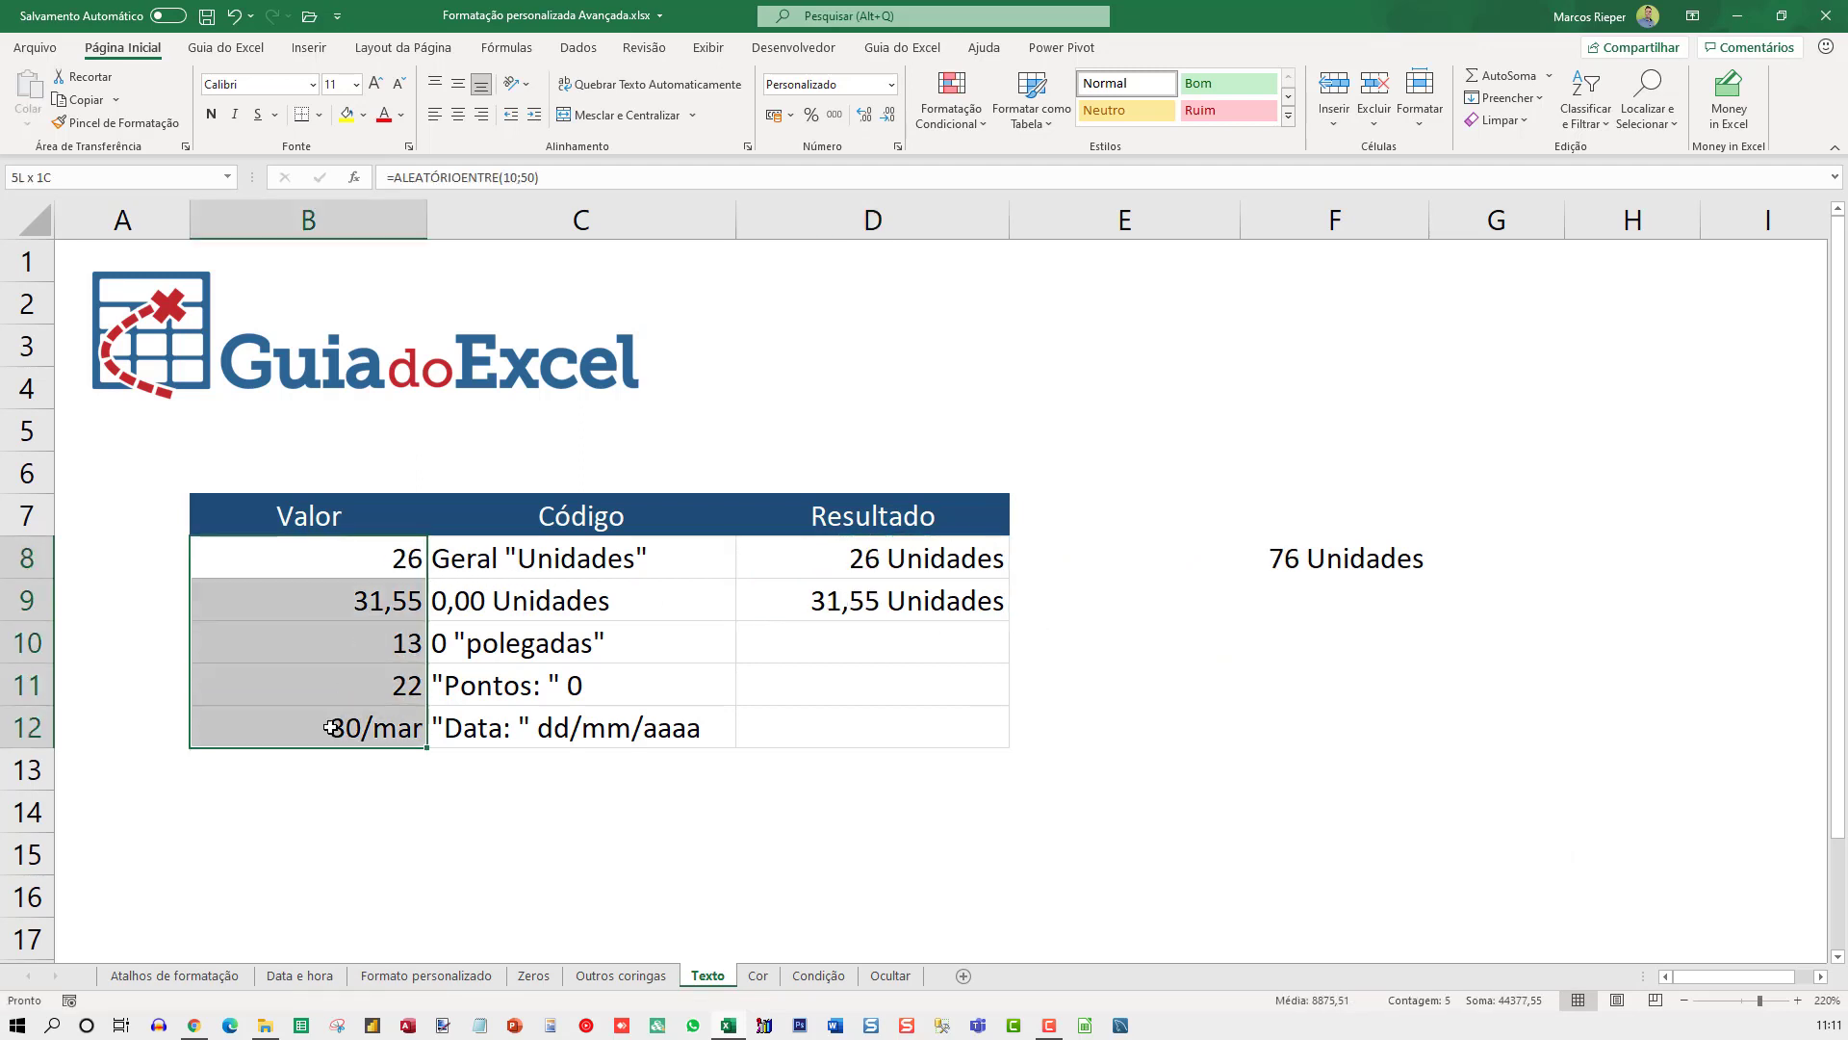
pyautogui.hotkey('ctrl', 'c')
pyautogui.hotkey('ctrl', 'shift', 'v')
pyautogui.press('Escape')
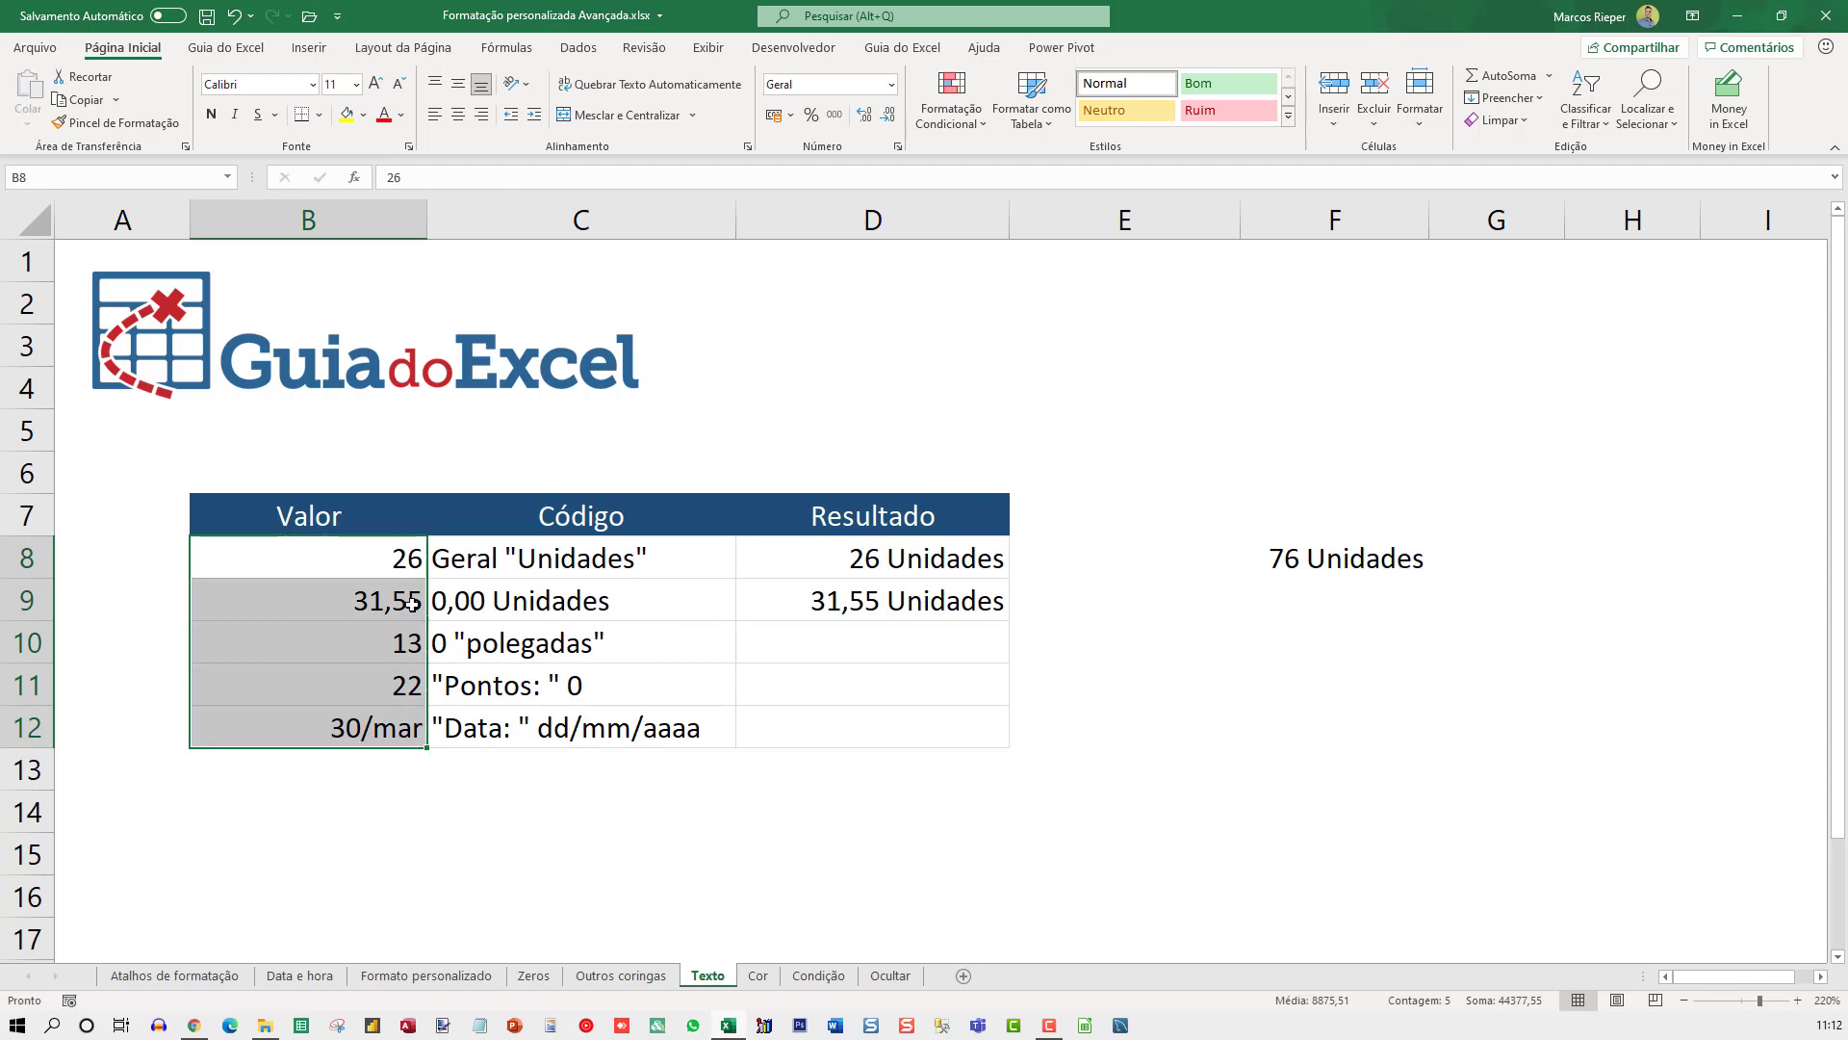
pyautogui.click(376, 576)
# Change D9's custom format to 0,00 "Unidades" so it shows 31,55 Unidades.
pyautogui.click(916, 594)
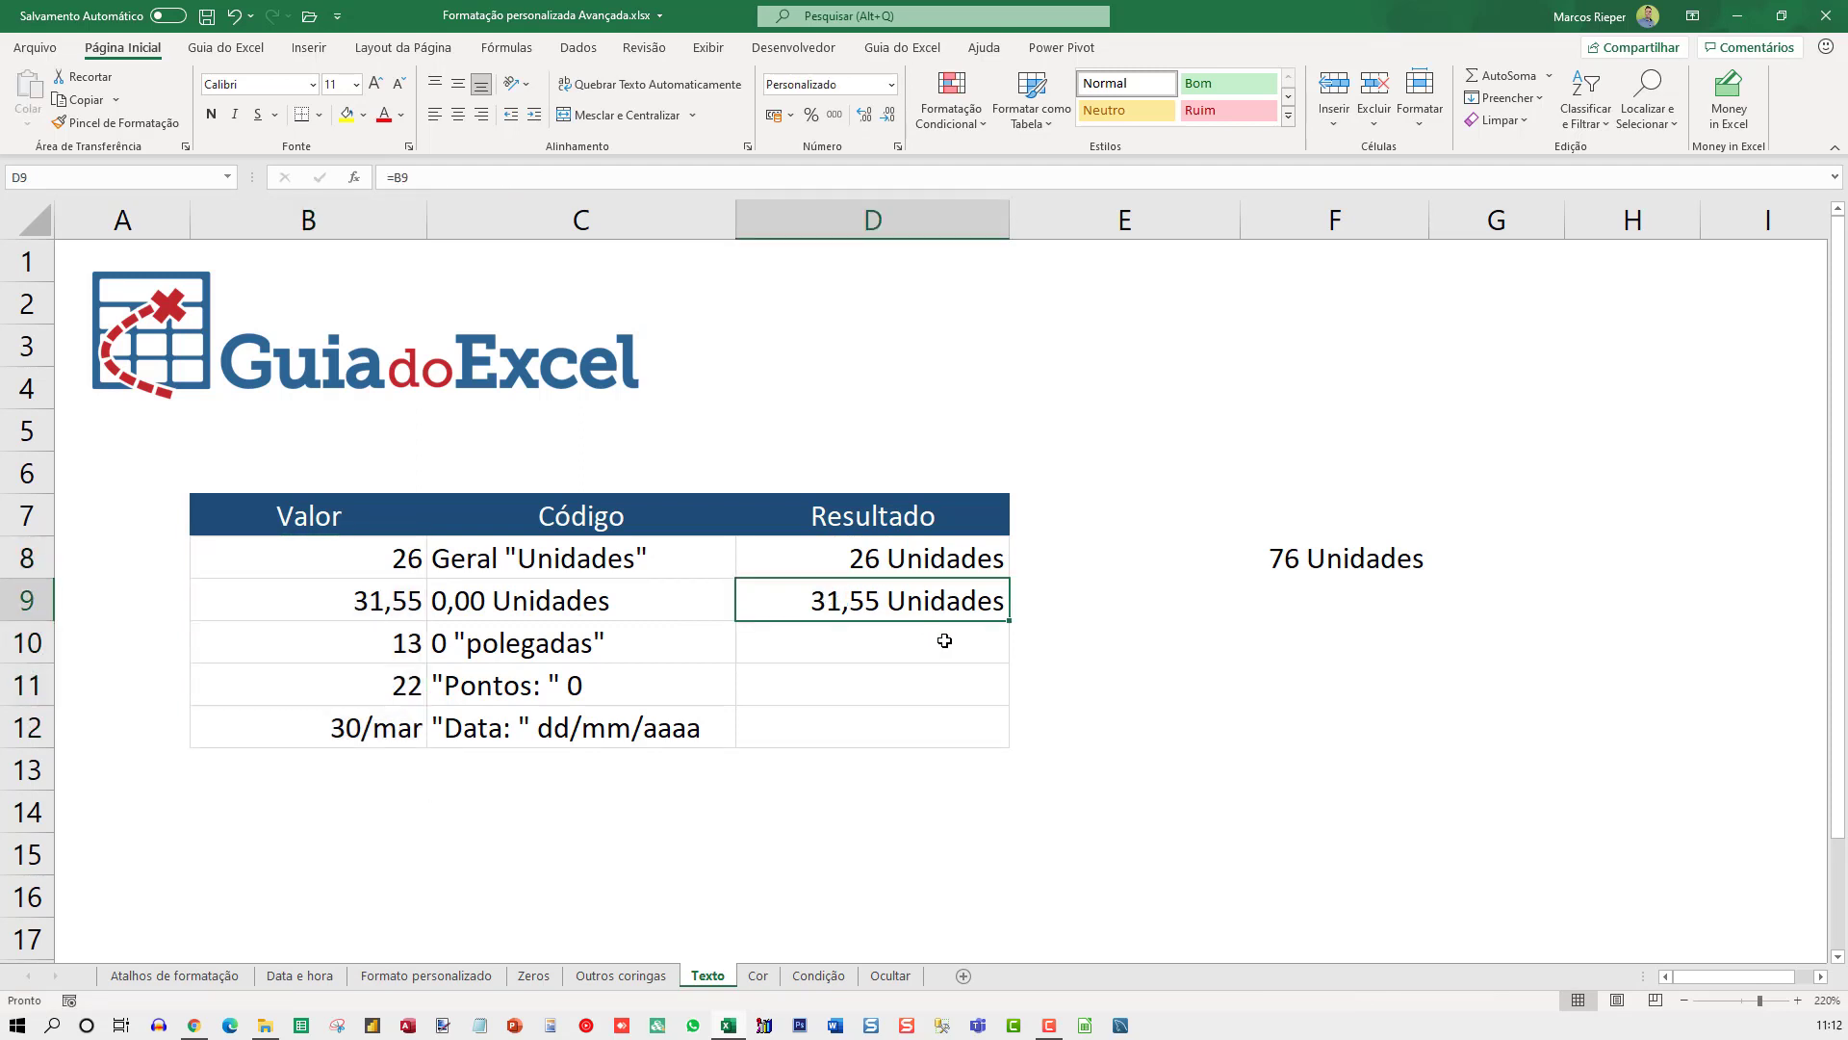
pyautogui.hotkey('ctrl', '1')
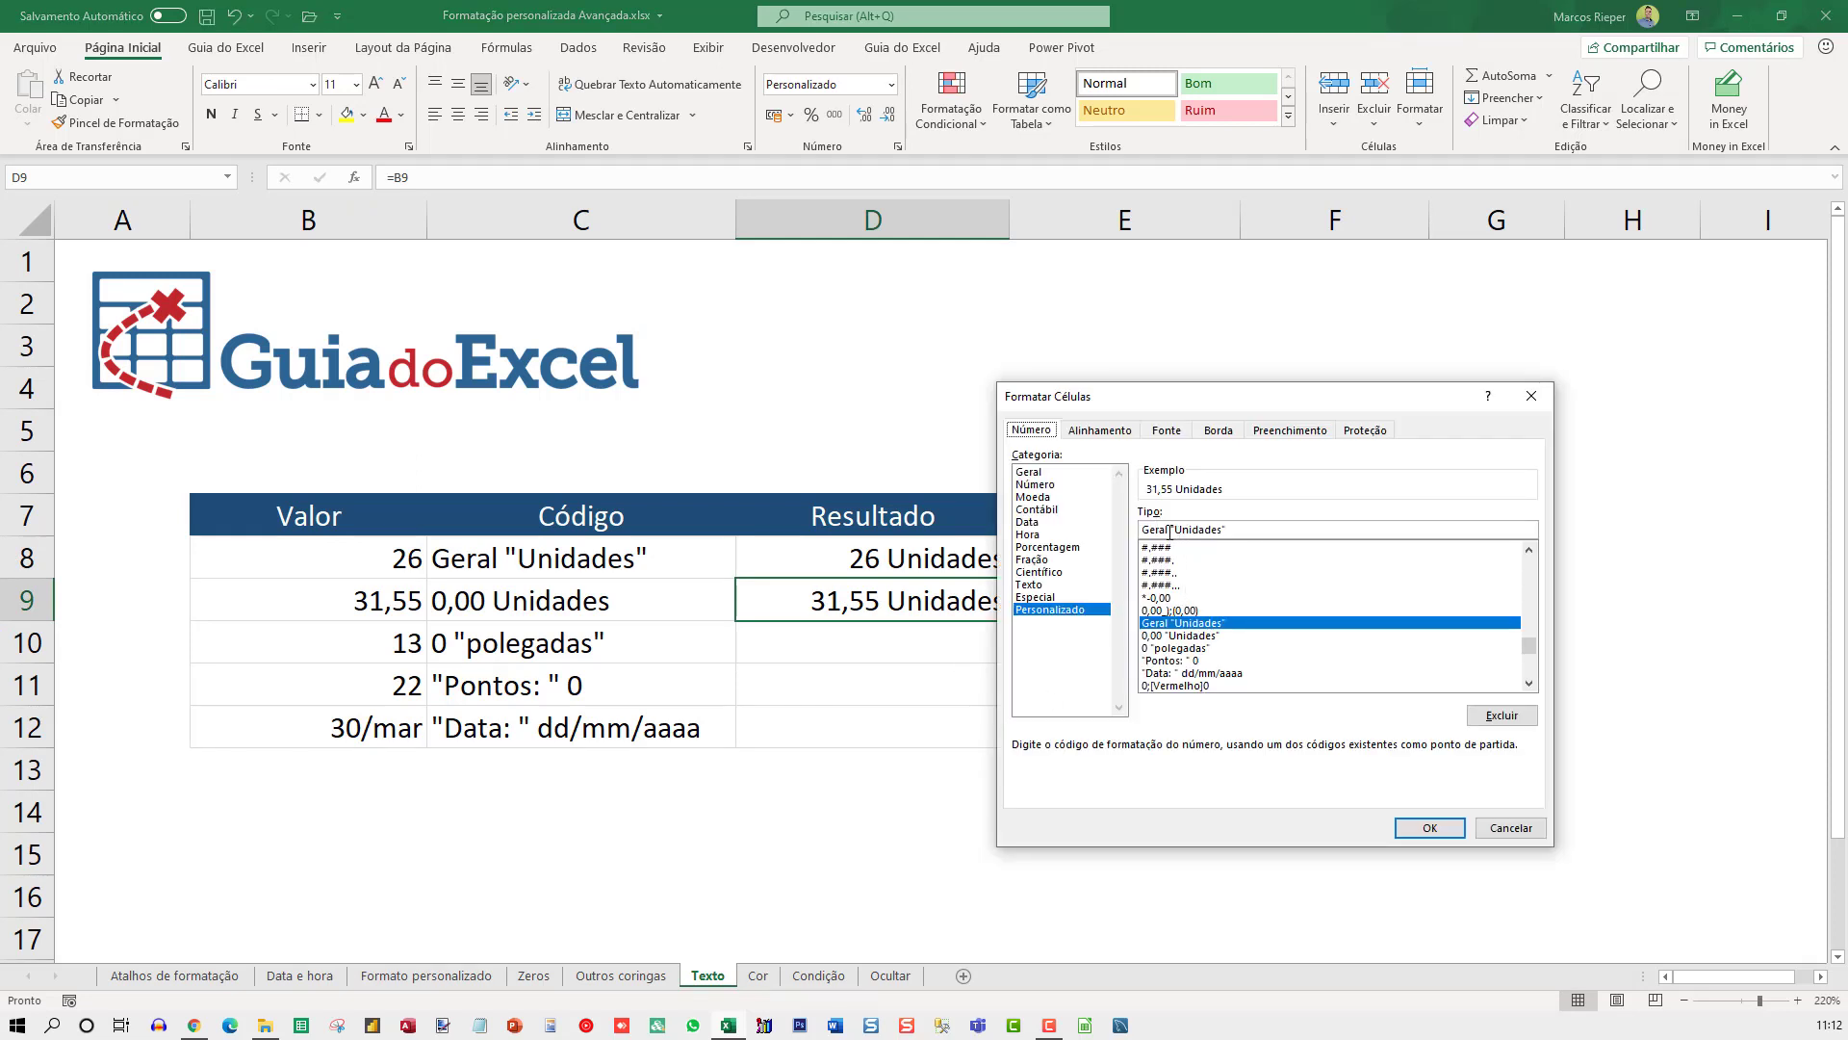
pyautogui.moveTo(1169, 531); pyautogui.dragTo(1145, 532)
pyautogui.write('0,00')
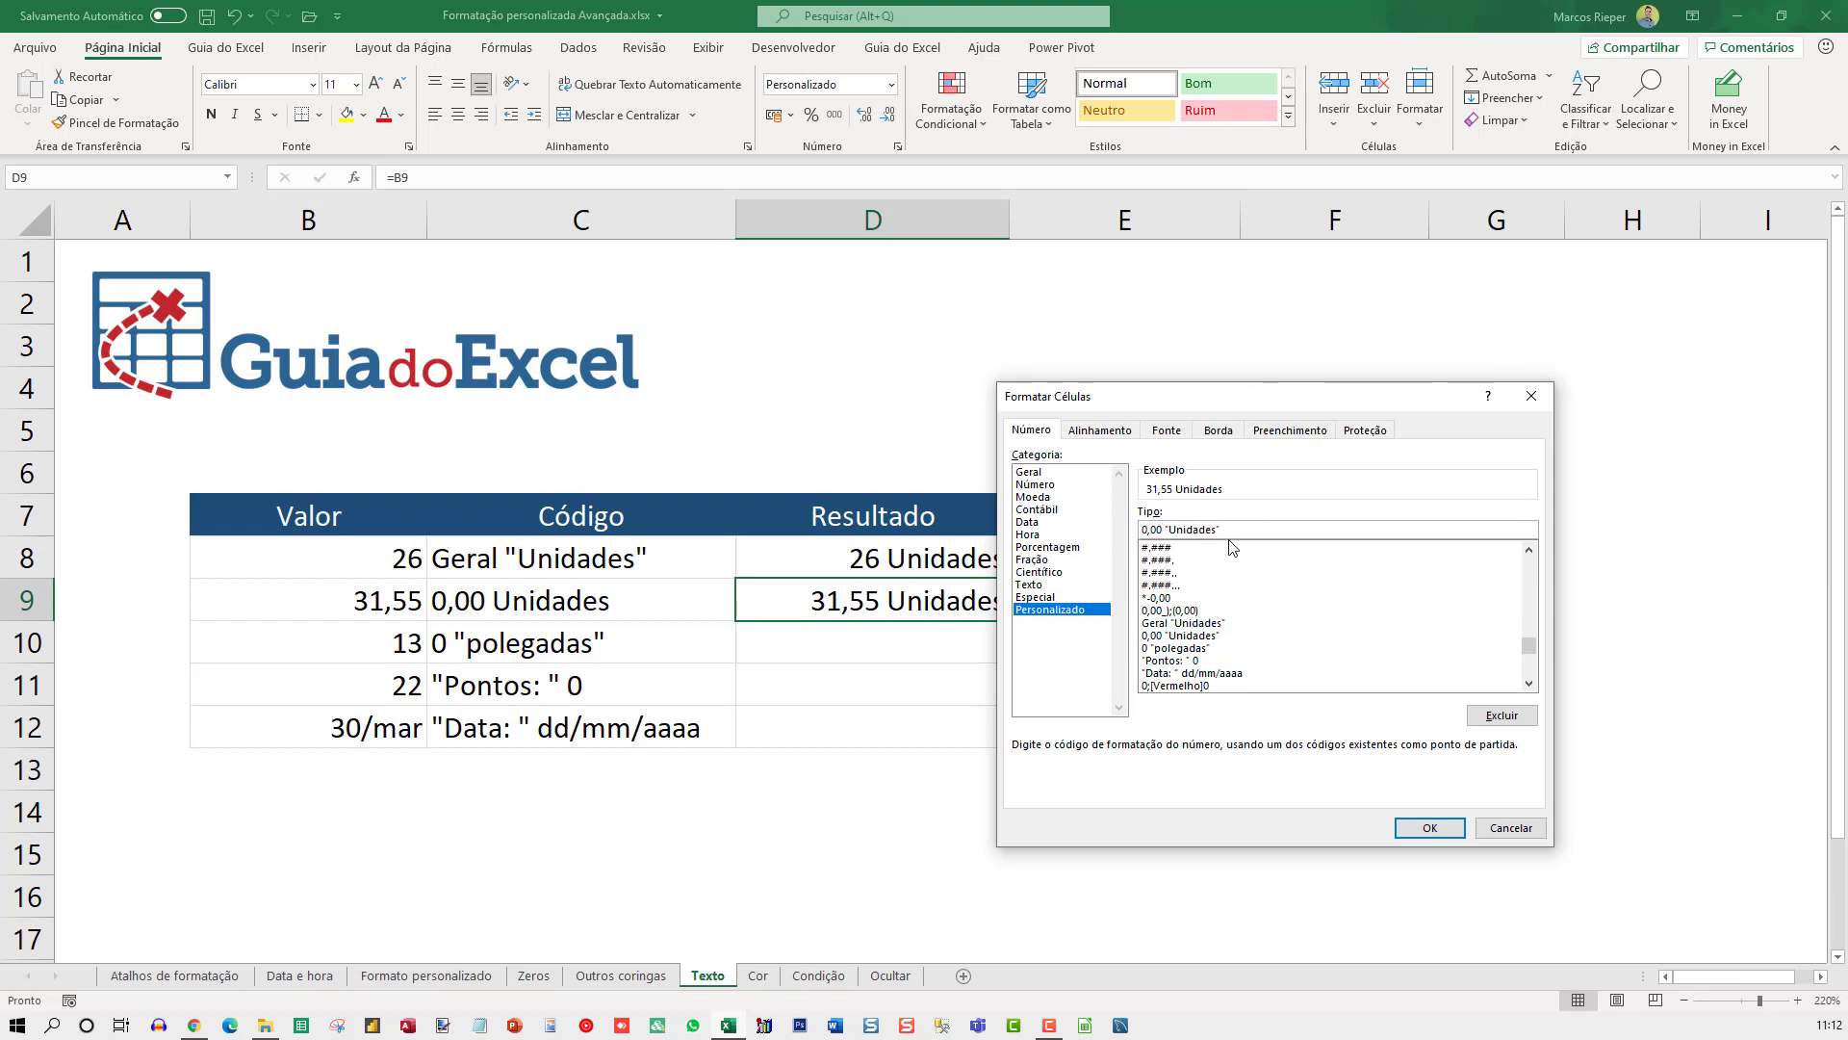
pyautogui.click(1430, 828)
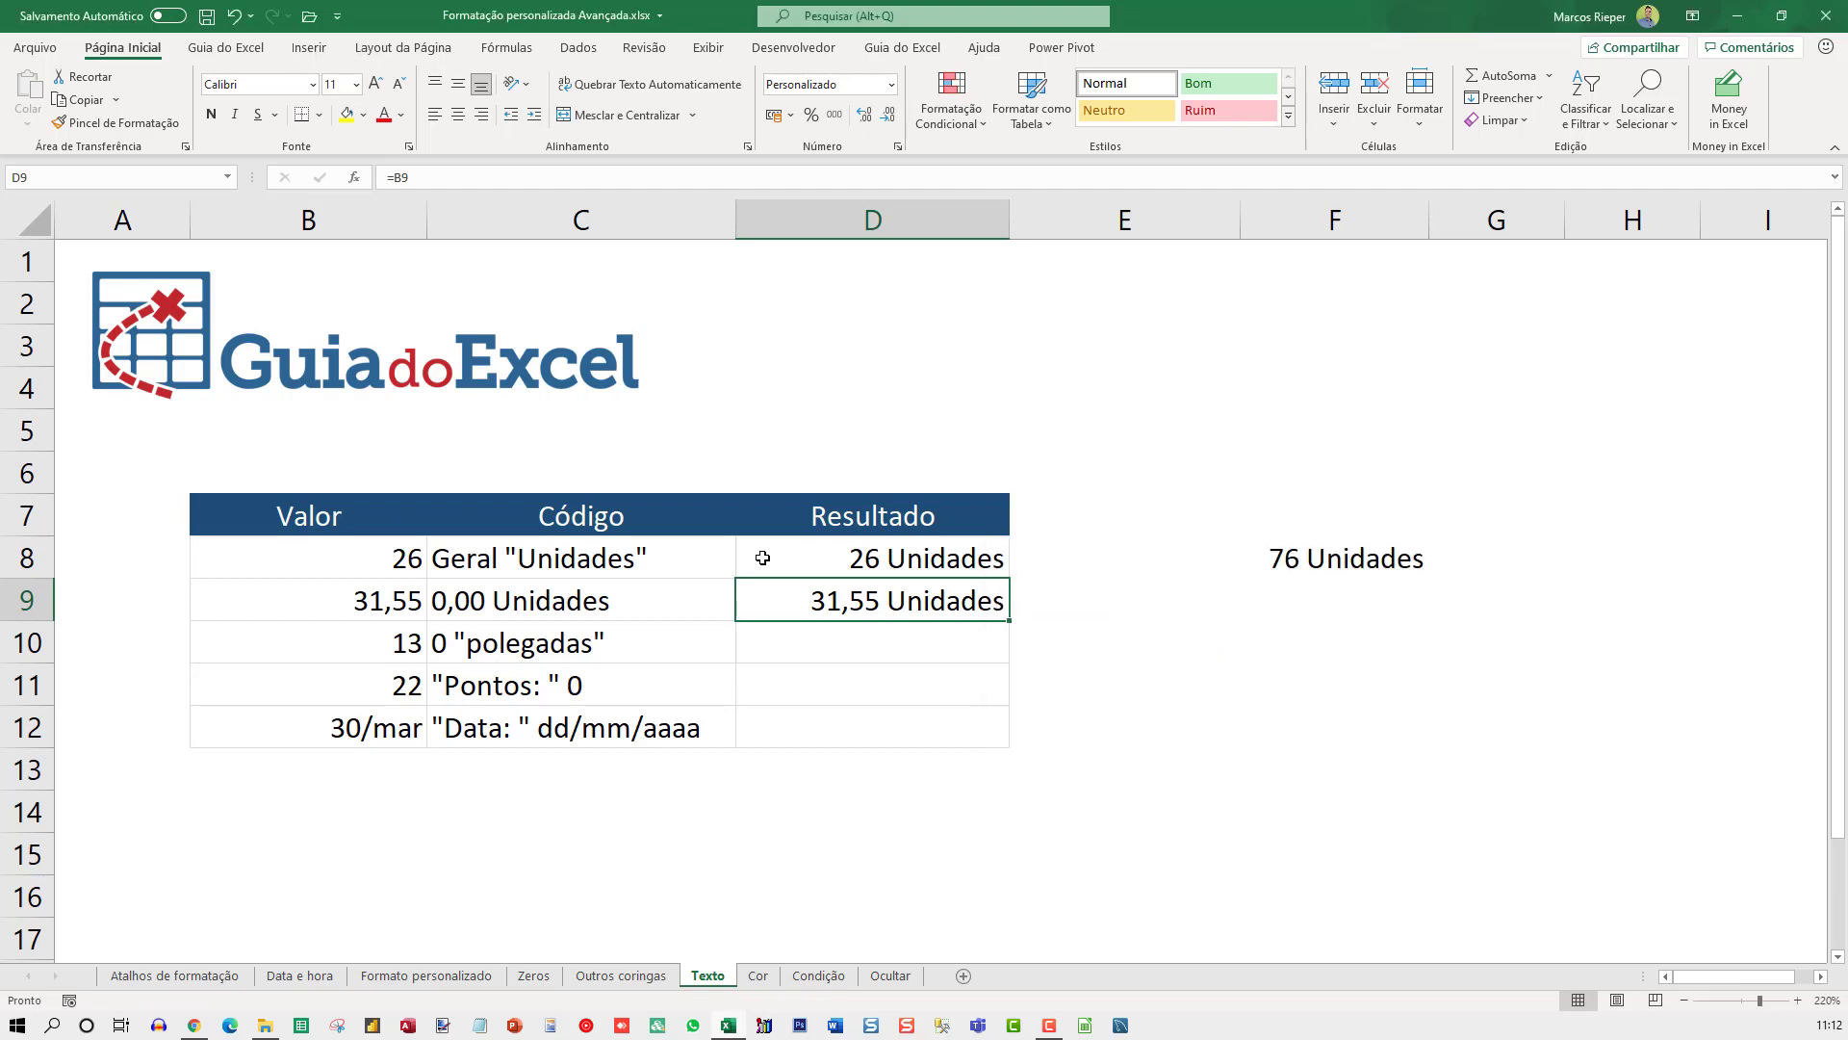
# Enter =B10 in D10 to show 13 polegadas and check its custom format.
pyautogui.press('Down')
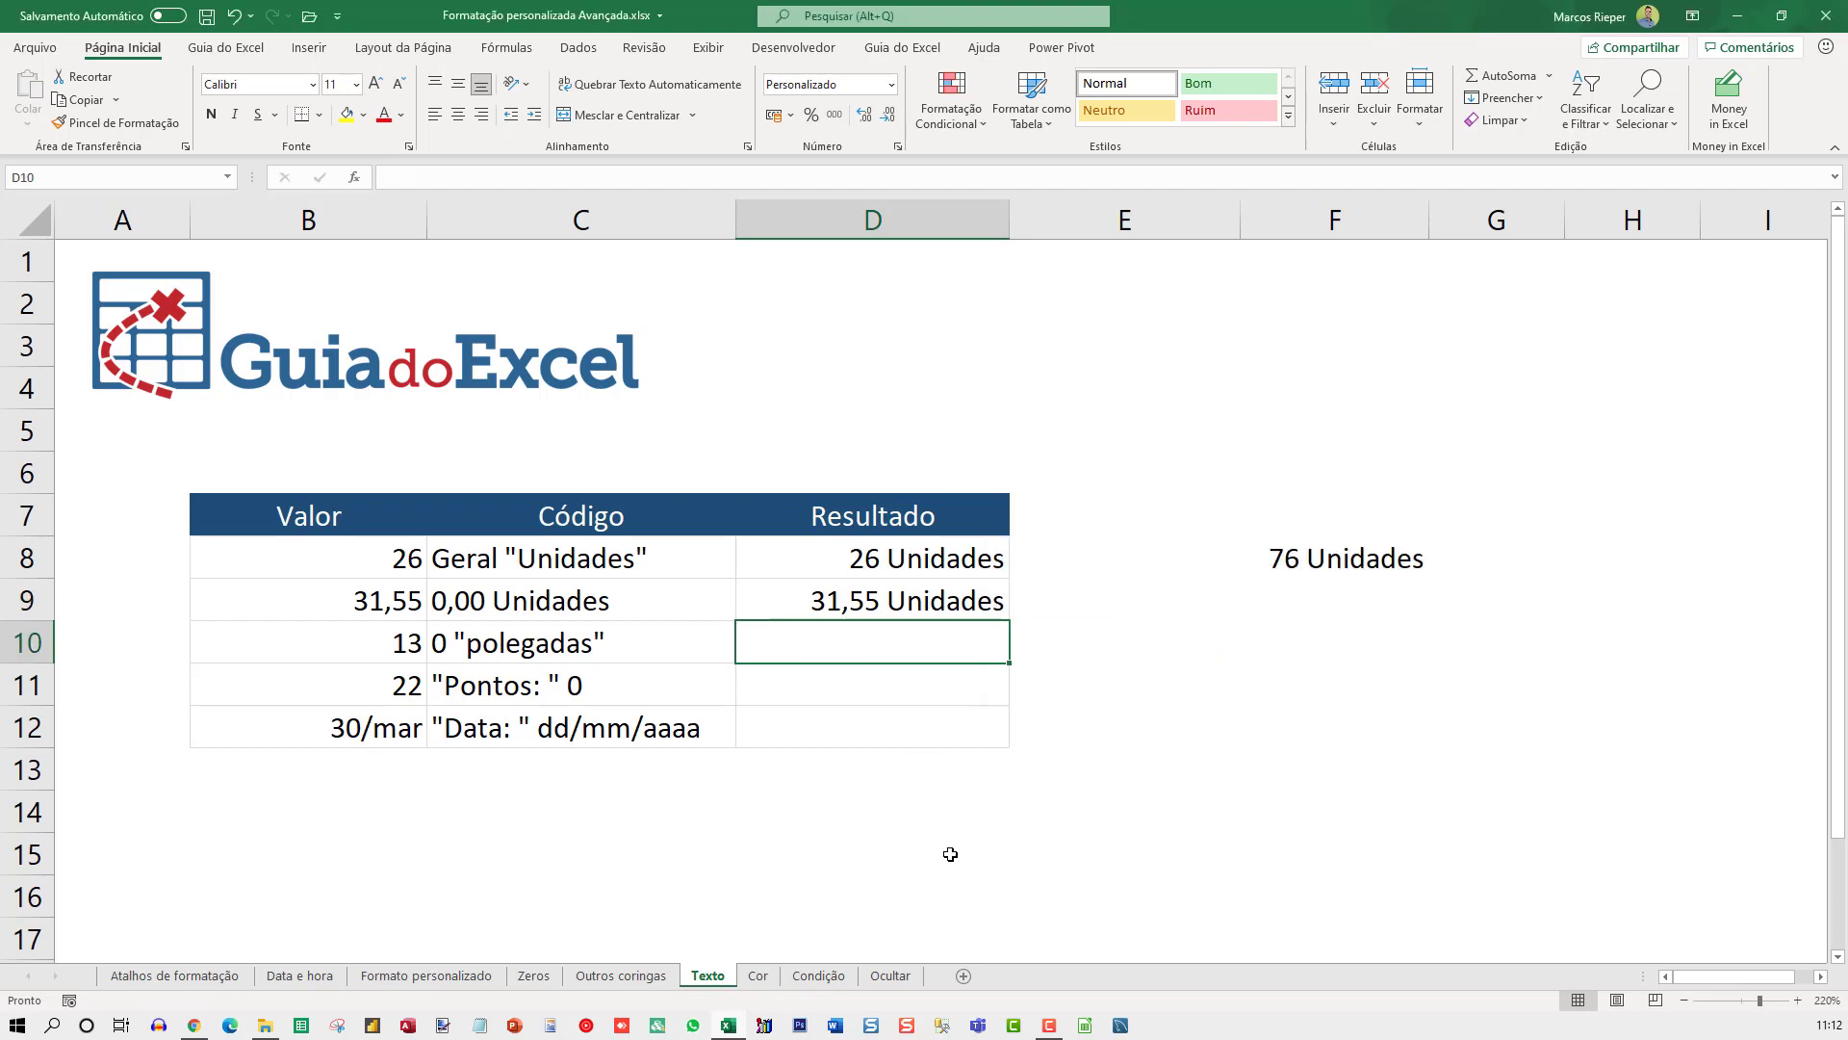
pyautogui.write('=')
pyautogui.press('Left')
pyautogui.press('Left')
pyautogui.hotkey('ctrl', 'Return')
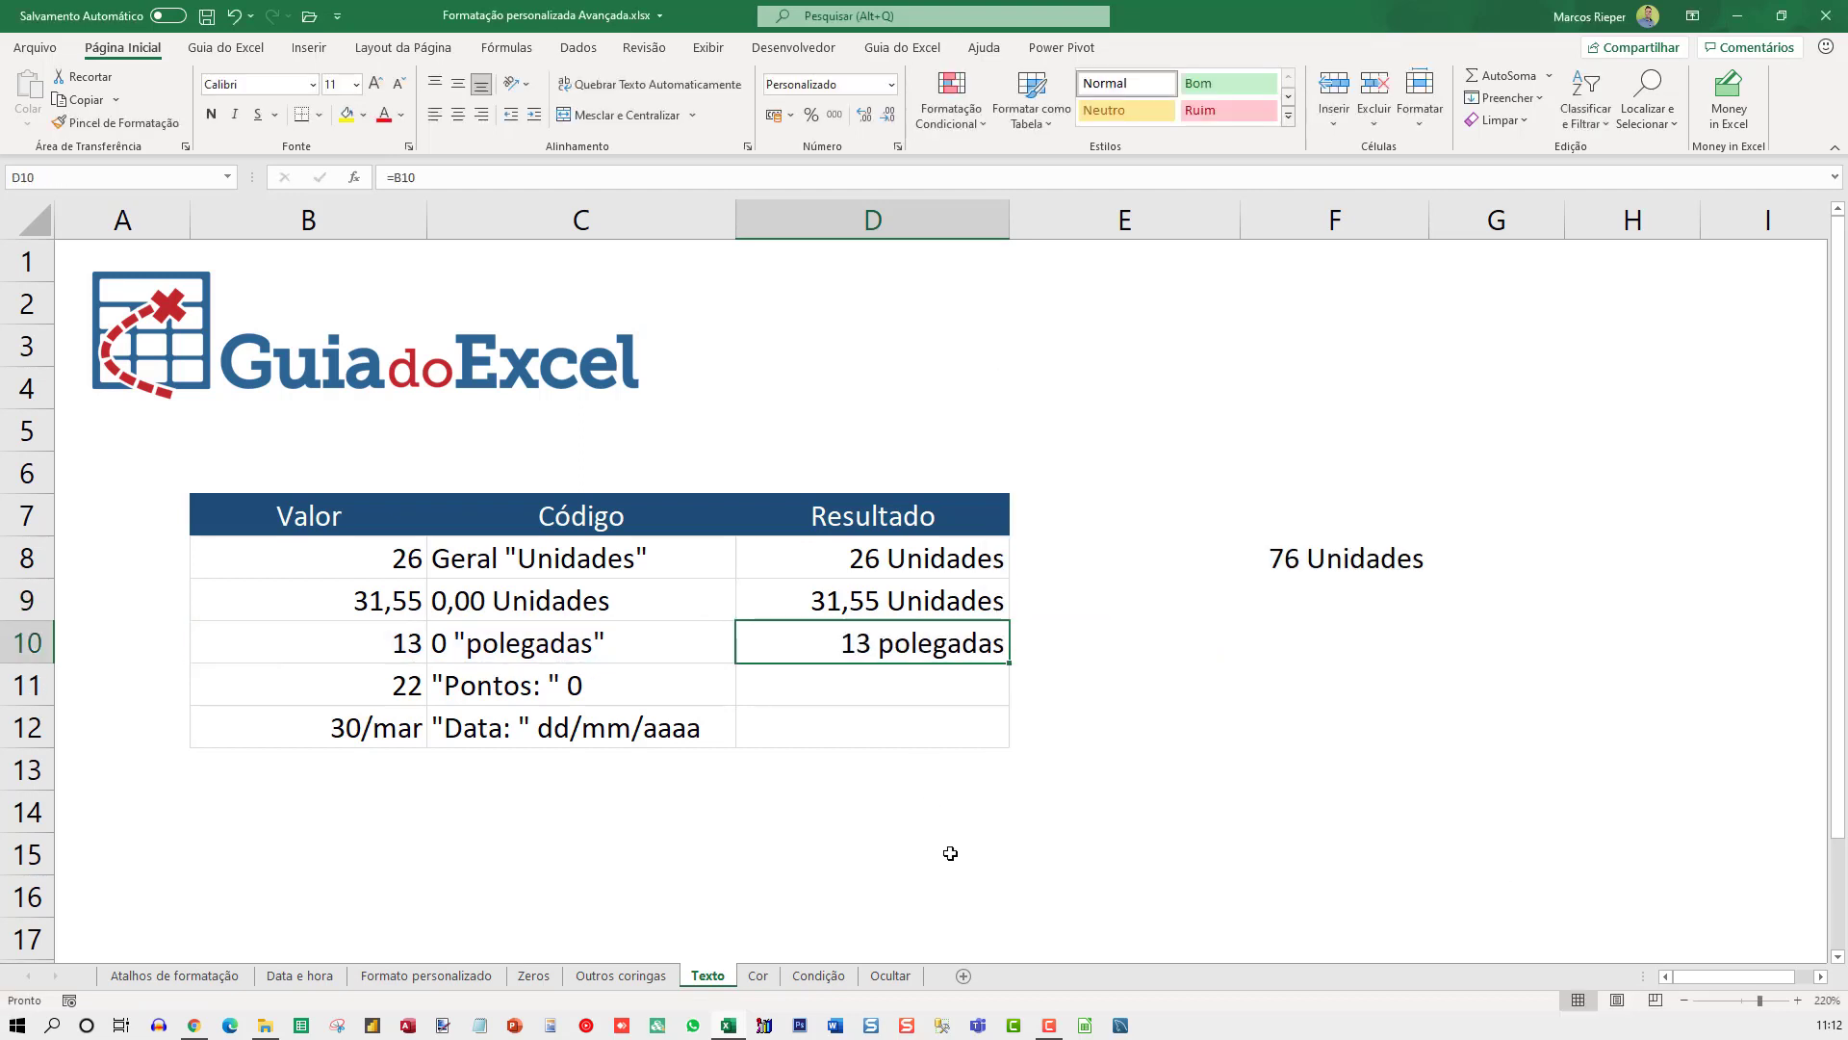
pyautogui.hotkey('ctrl', '1')
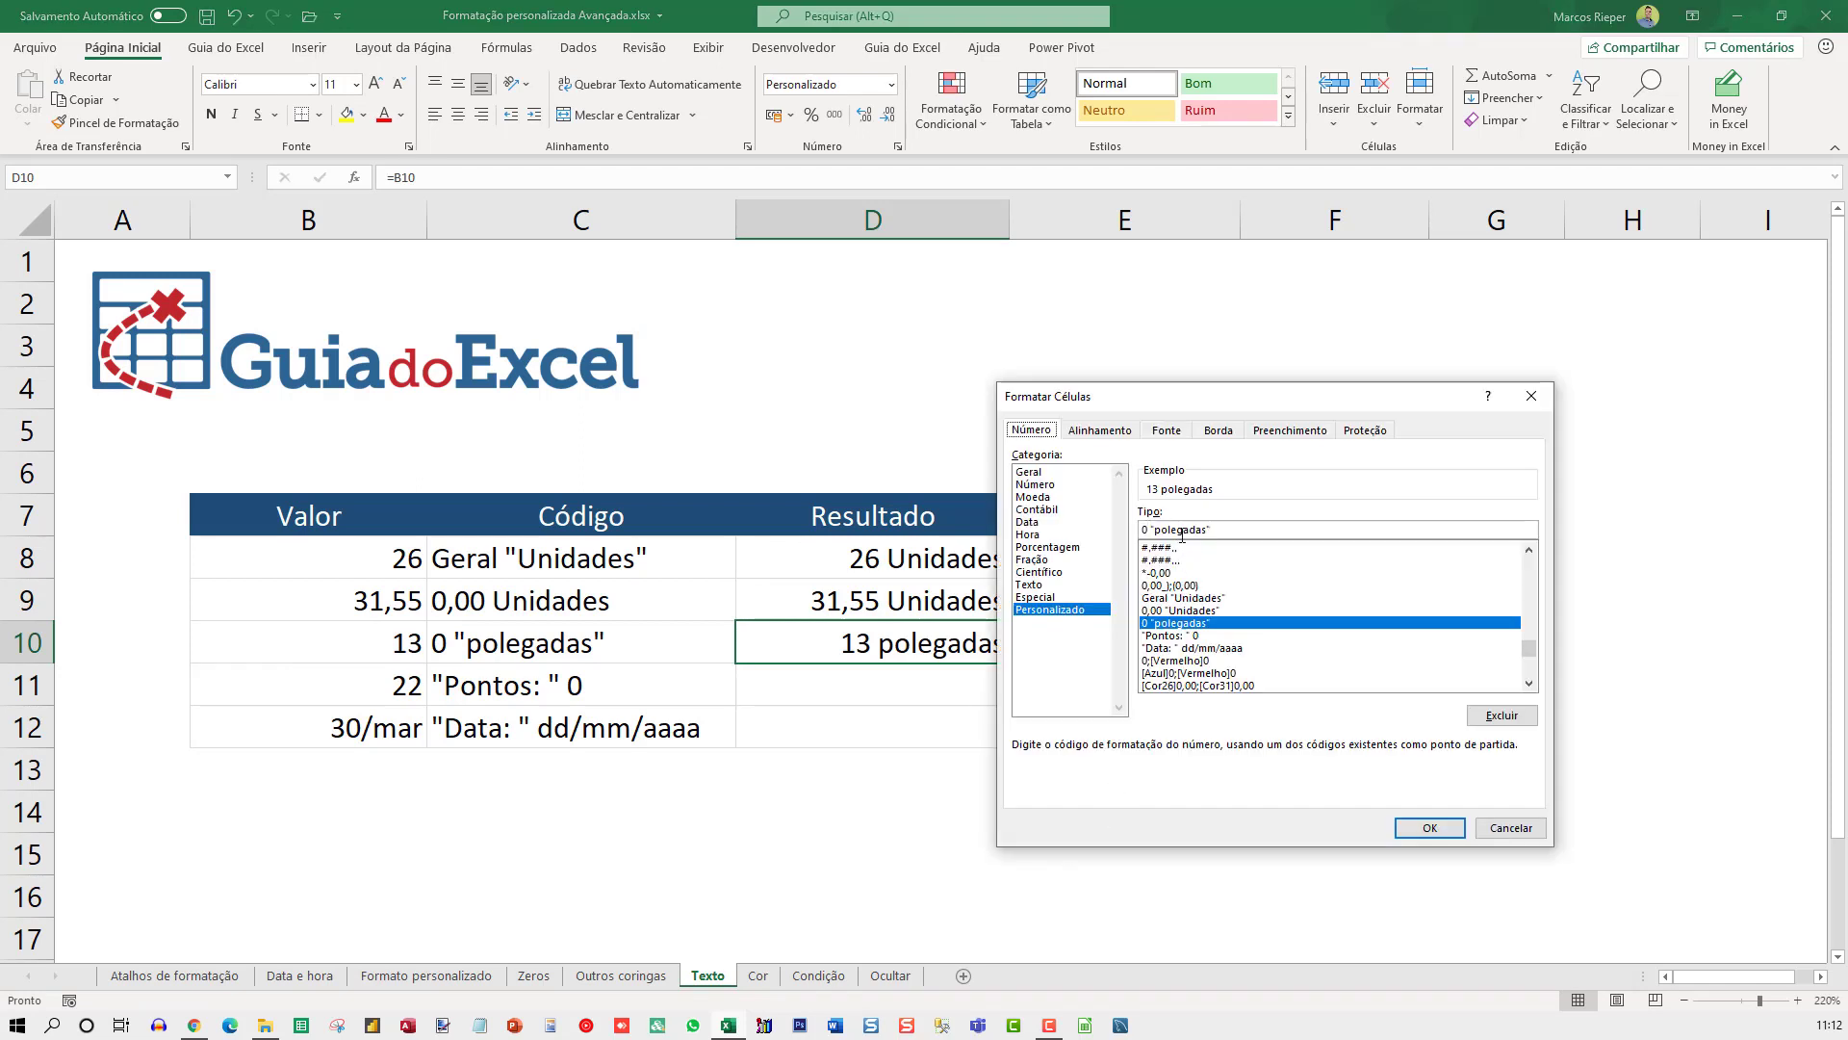
pyautogui.press('Return')
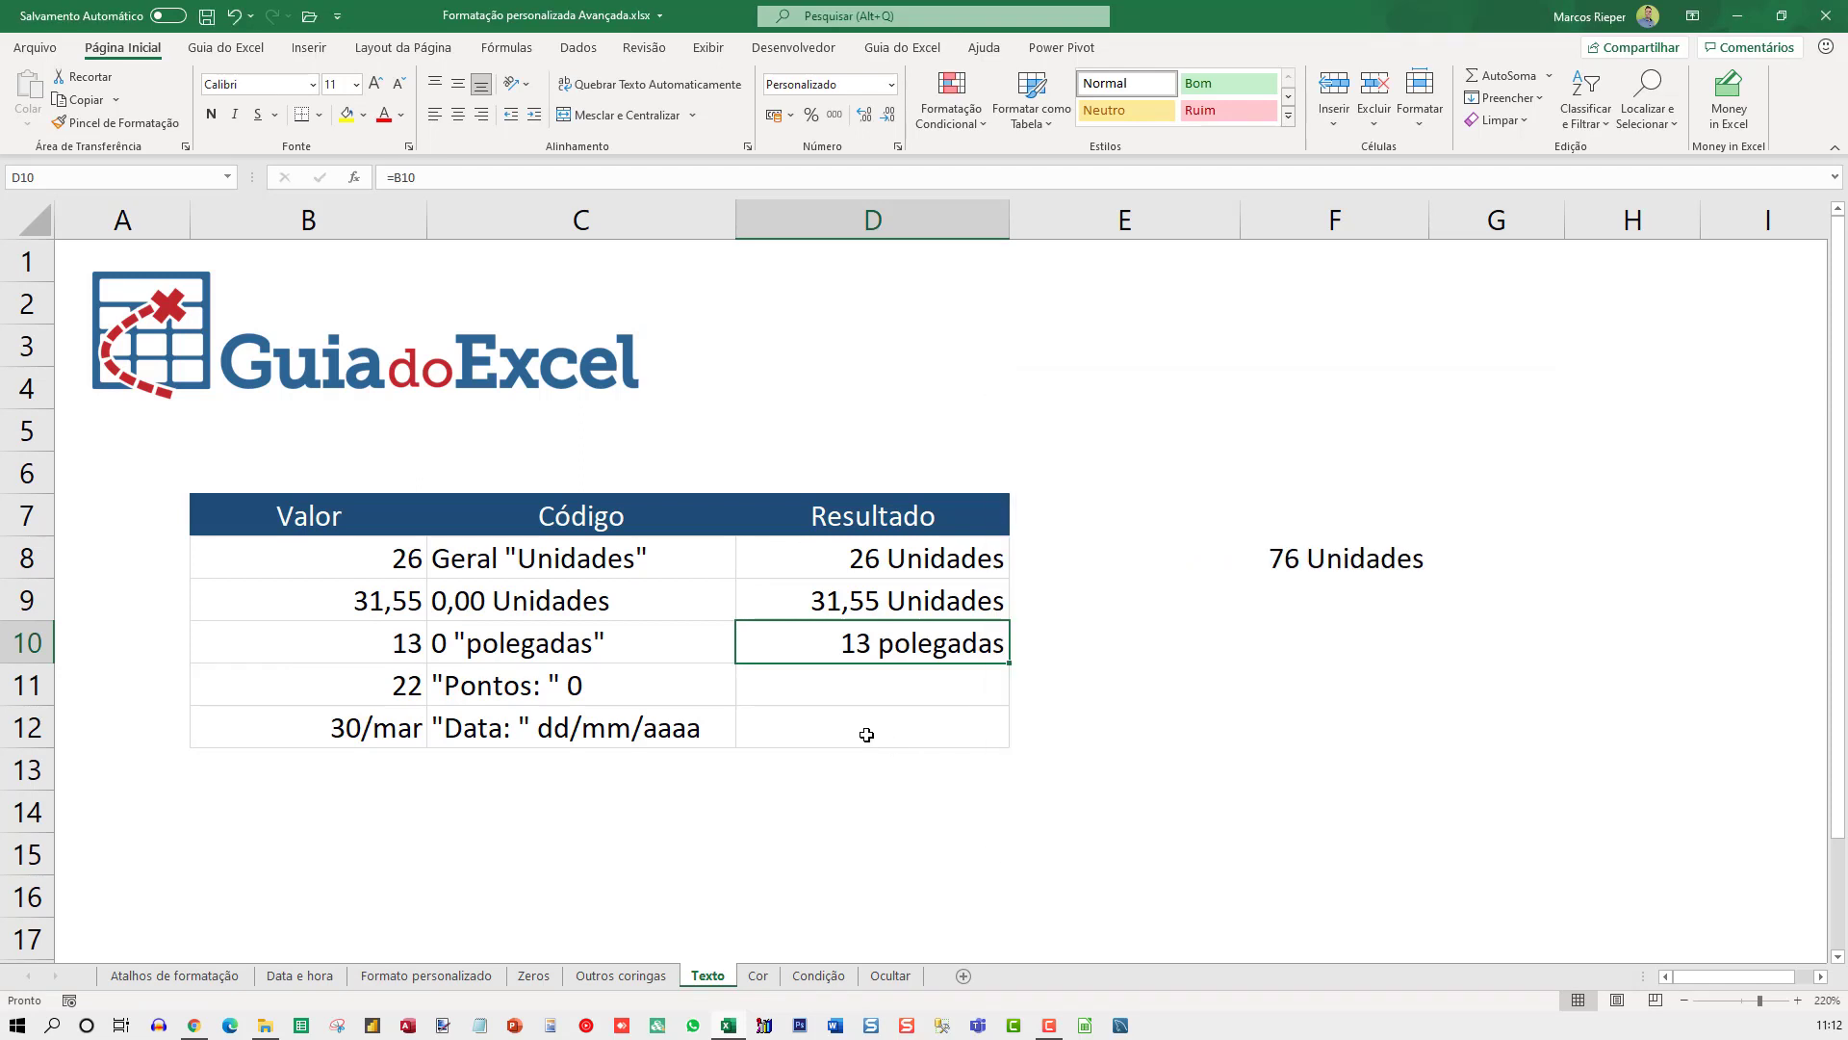
# Enter =B11 in D11 to show Pontos: 22 and check its custom format.
pyautogui.press('Down')
pyautogui.write('=')
pyautogui.press('Left')
pyautogui.press('Left')
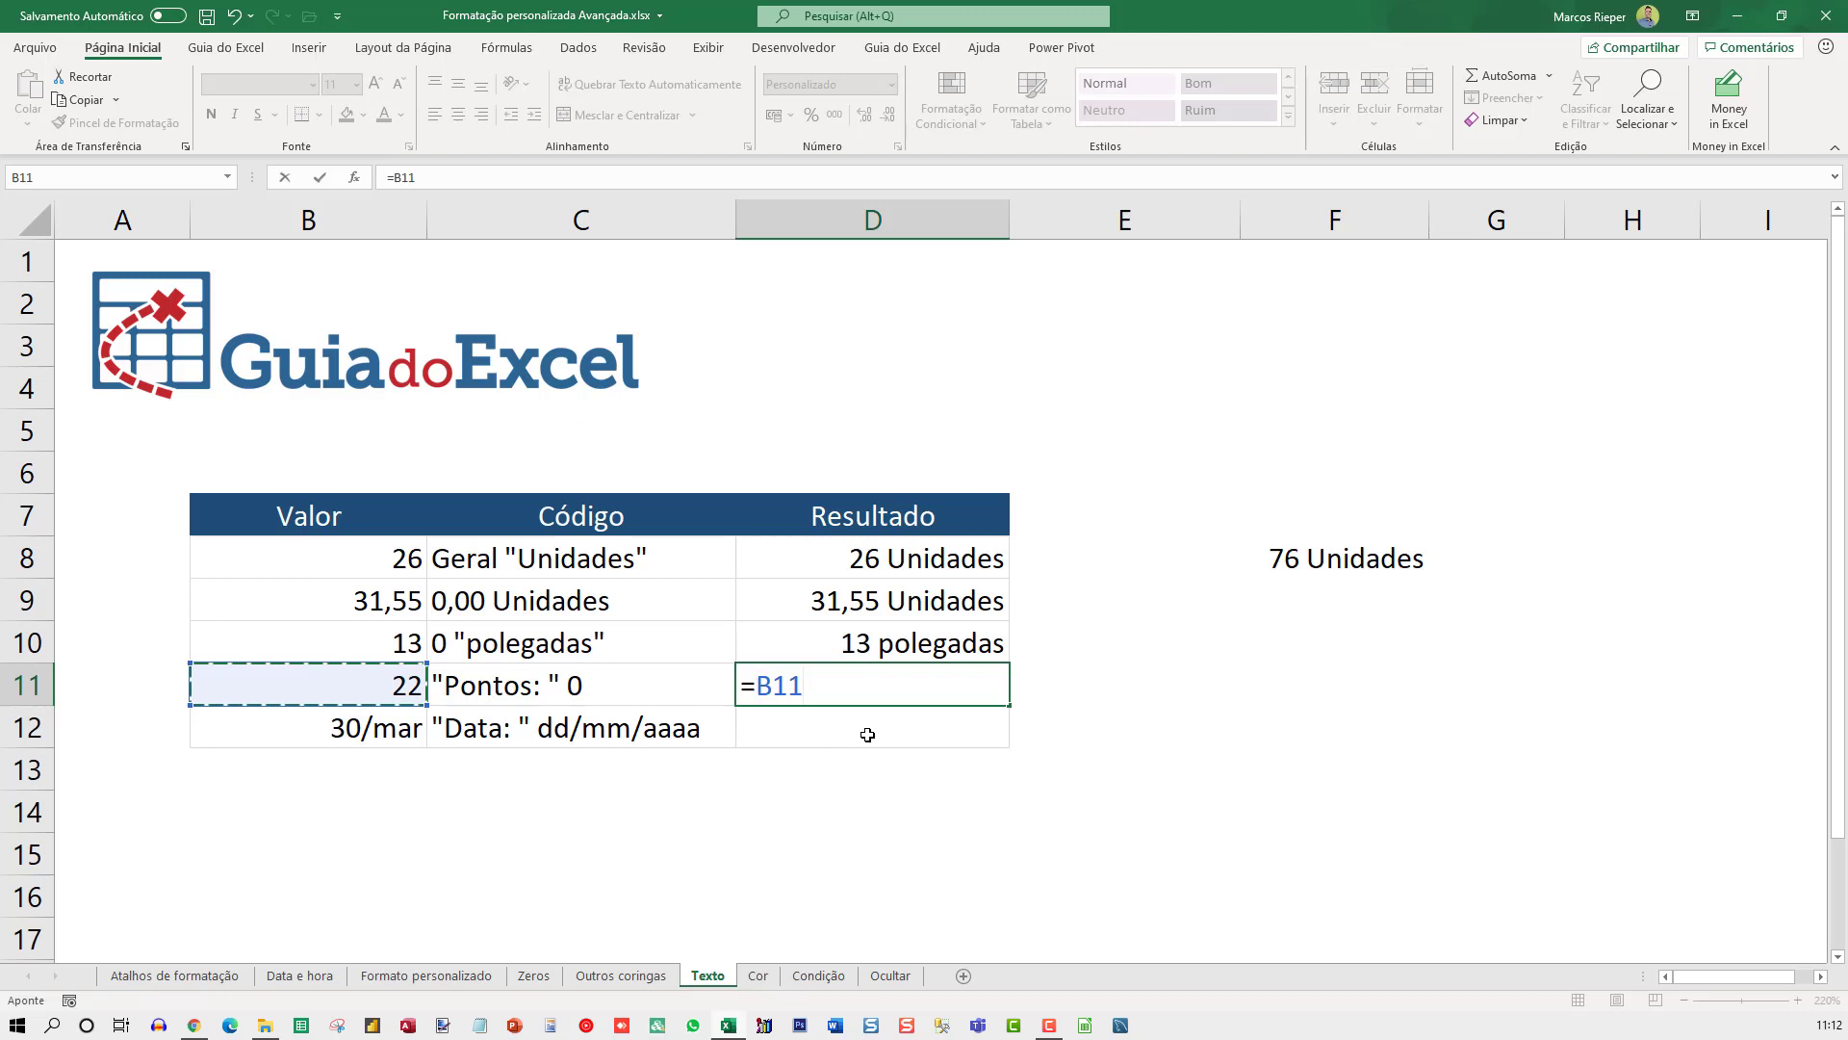
pyautogui.hotkey('ctrl', 'Return')
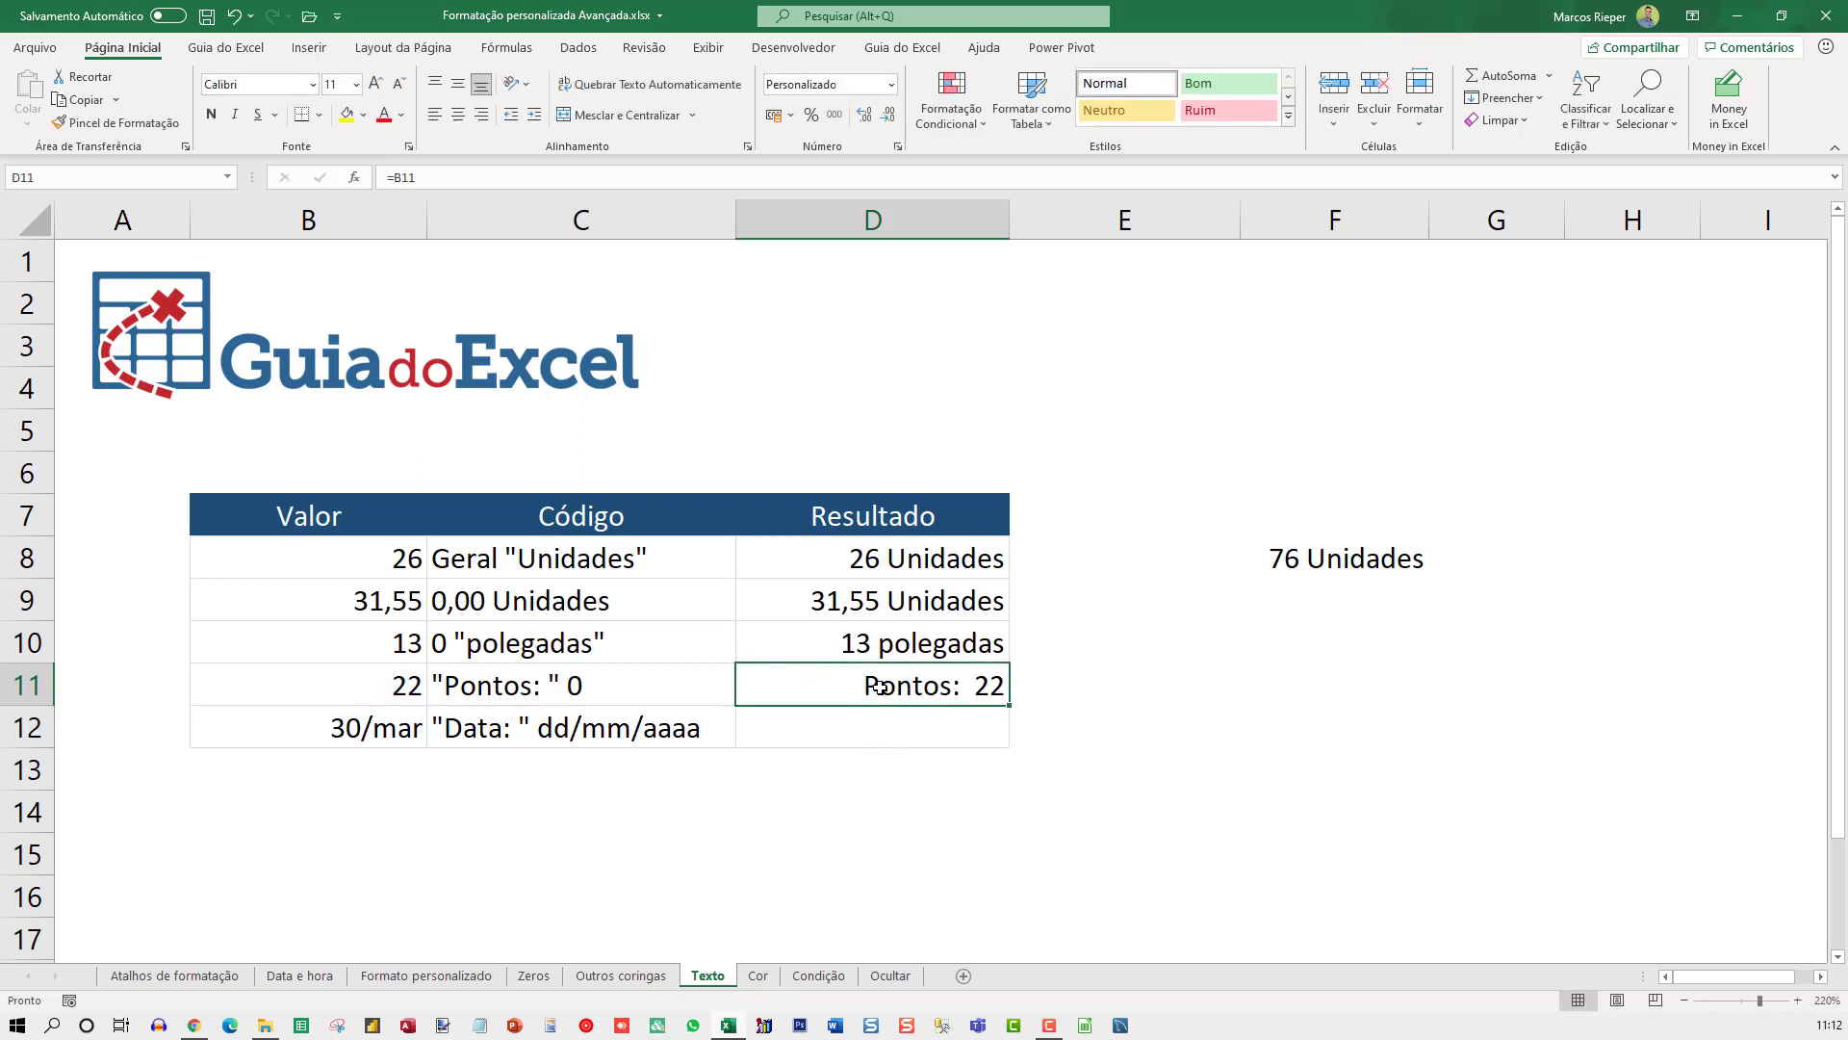
pyautogui.hotkey('ctrl', '1')
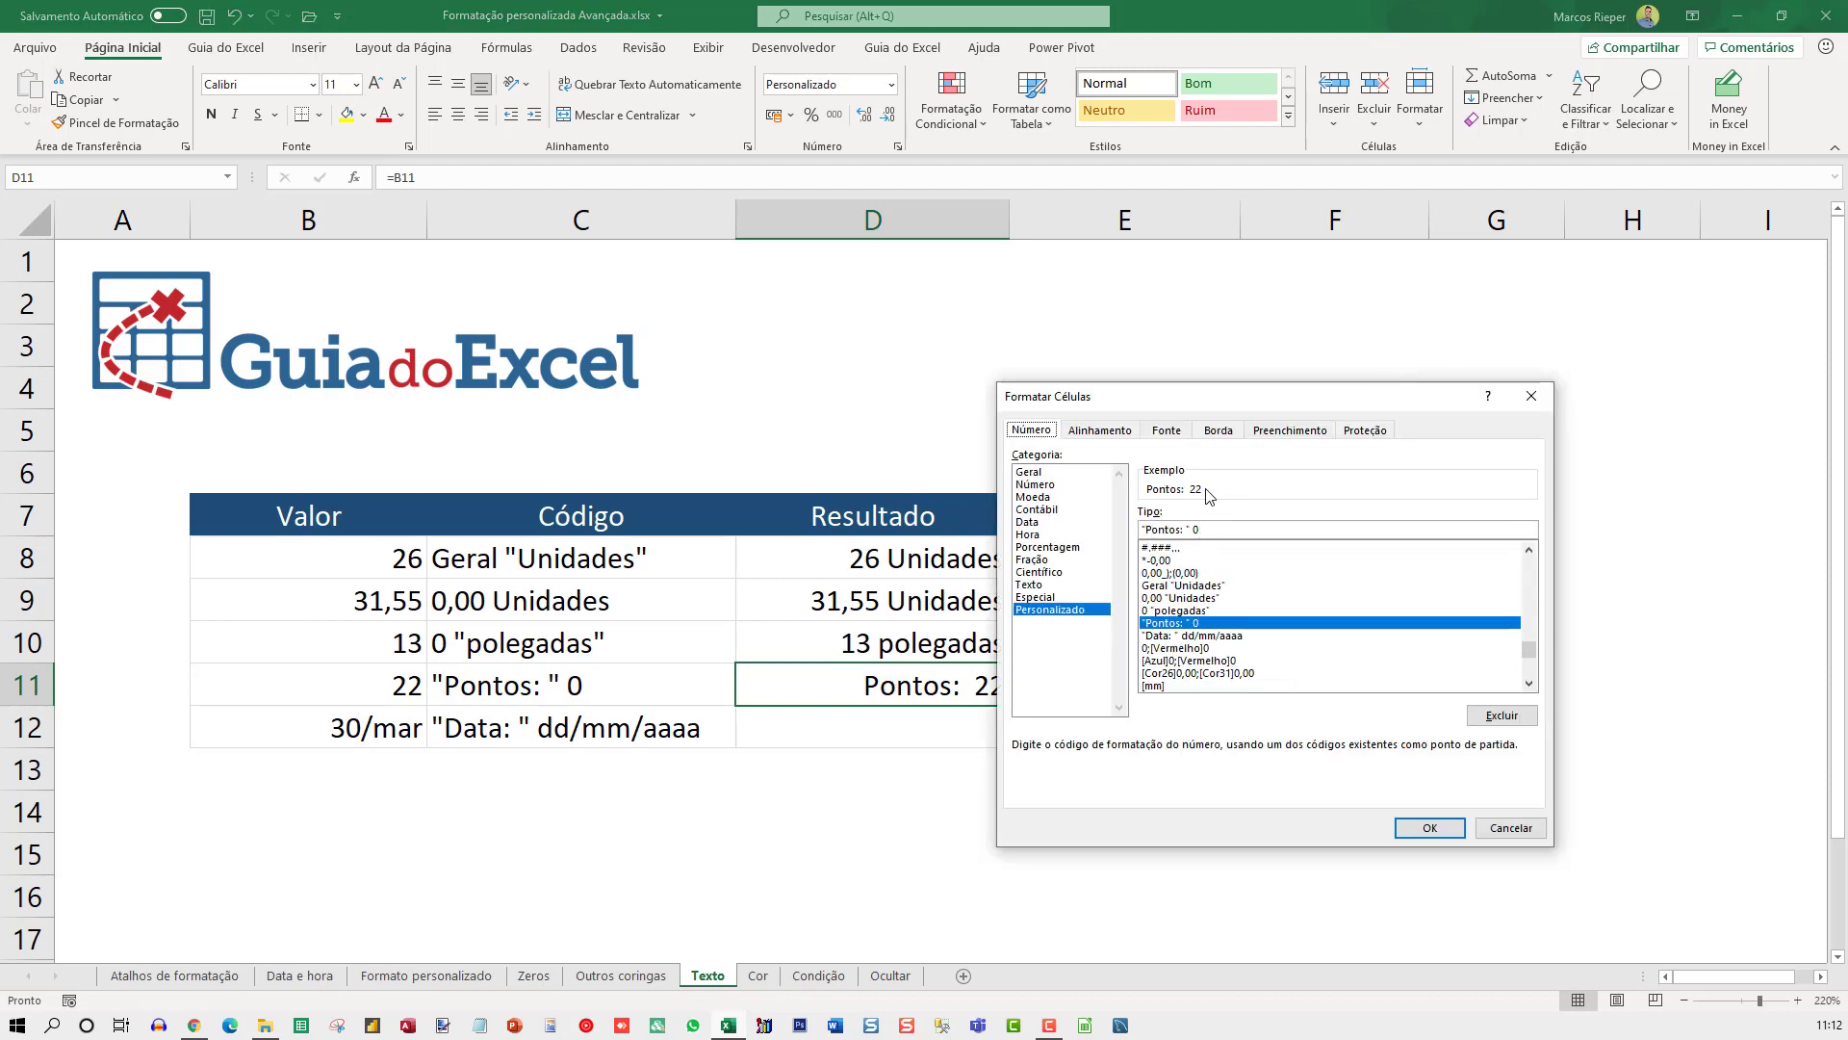
pyautogui.press('Return')
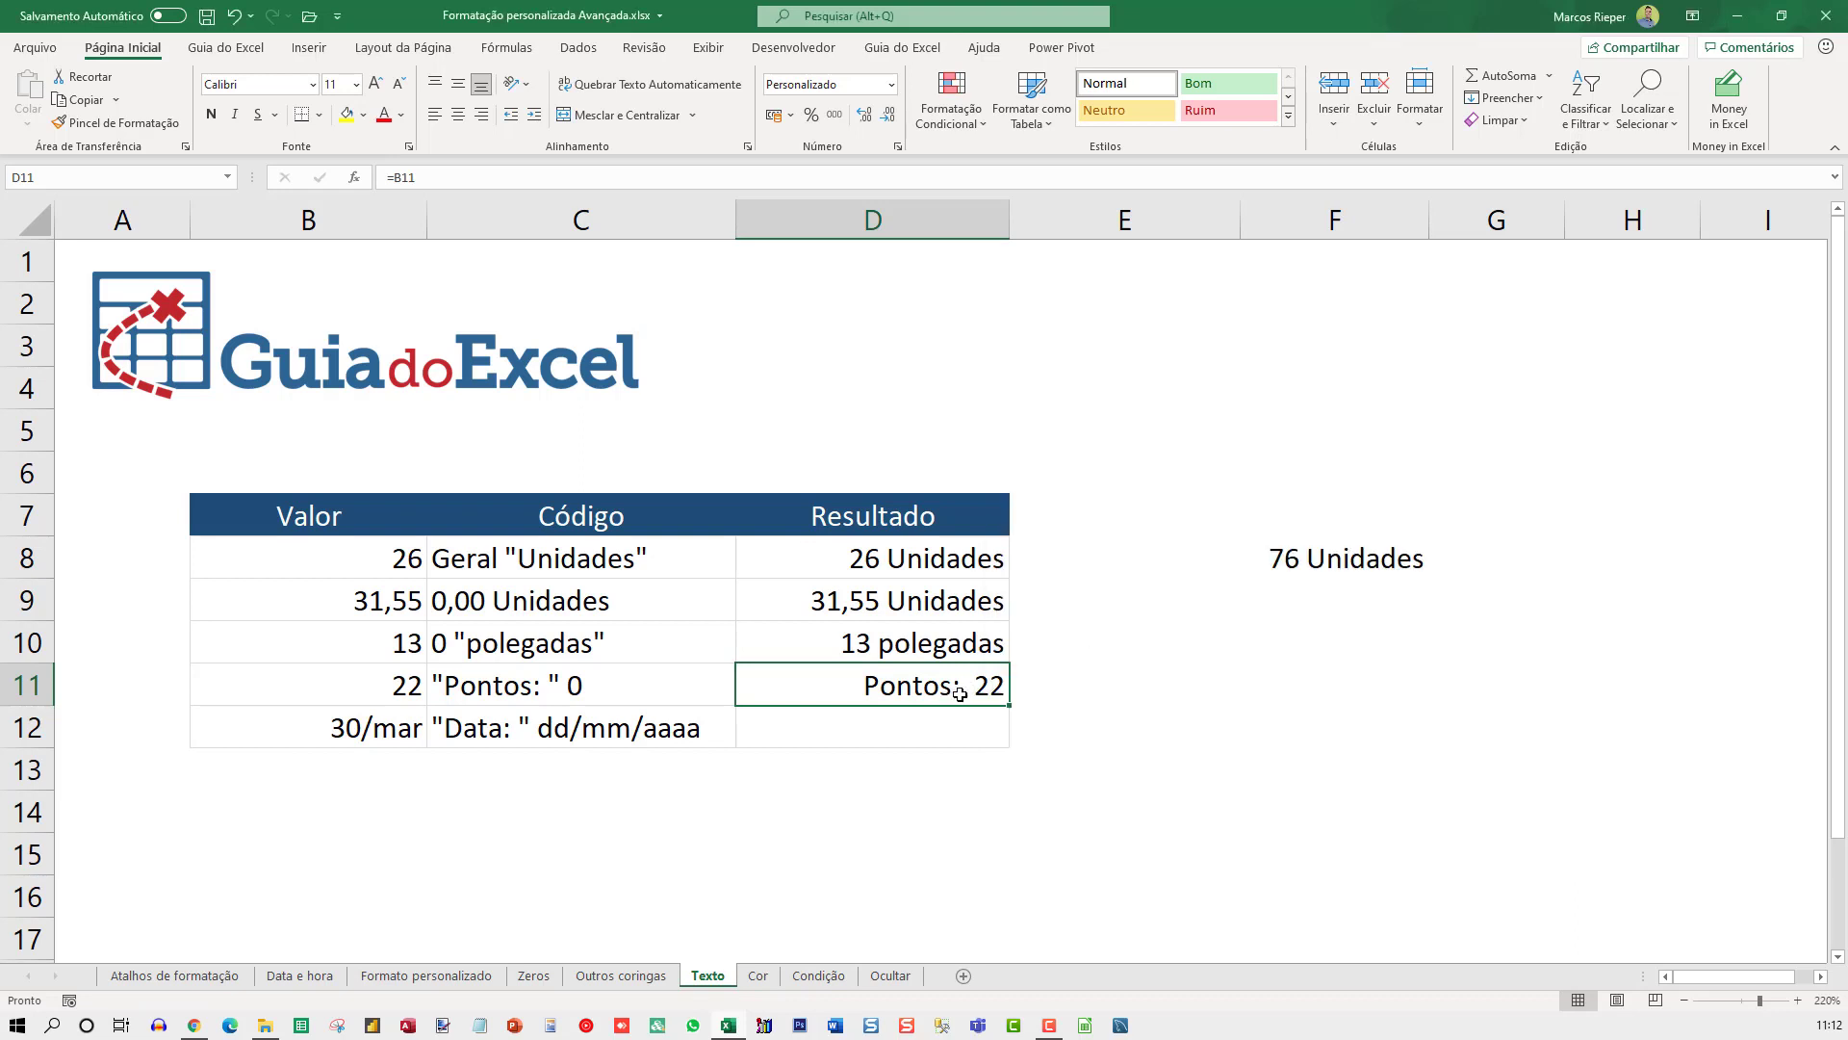
# Test a 0 in B11, then undo to restore 22.
pyautogui.click(339, 688)
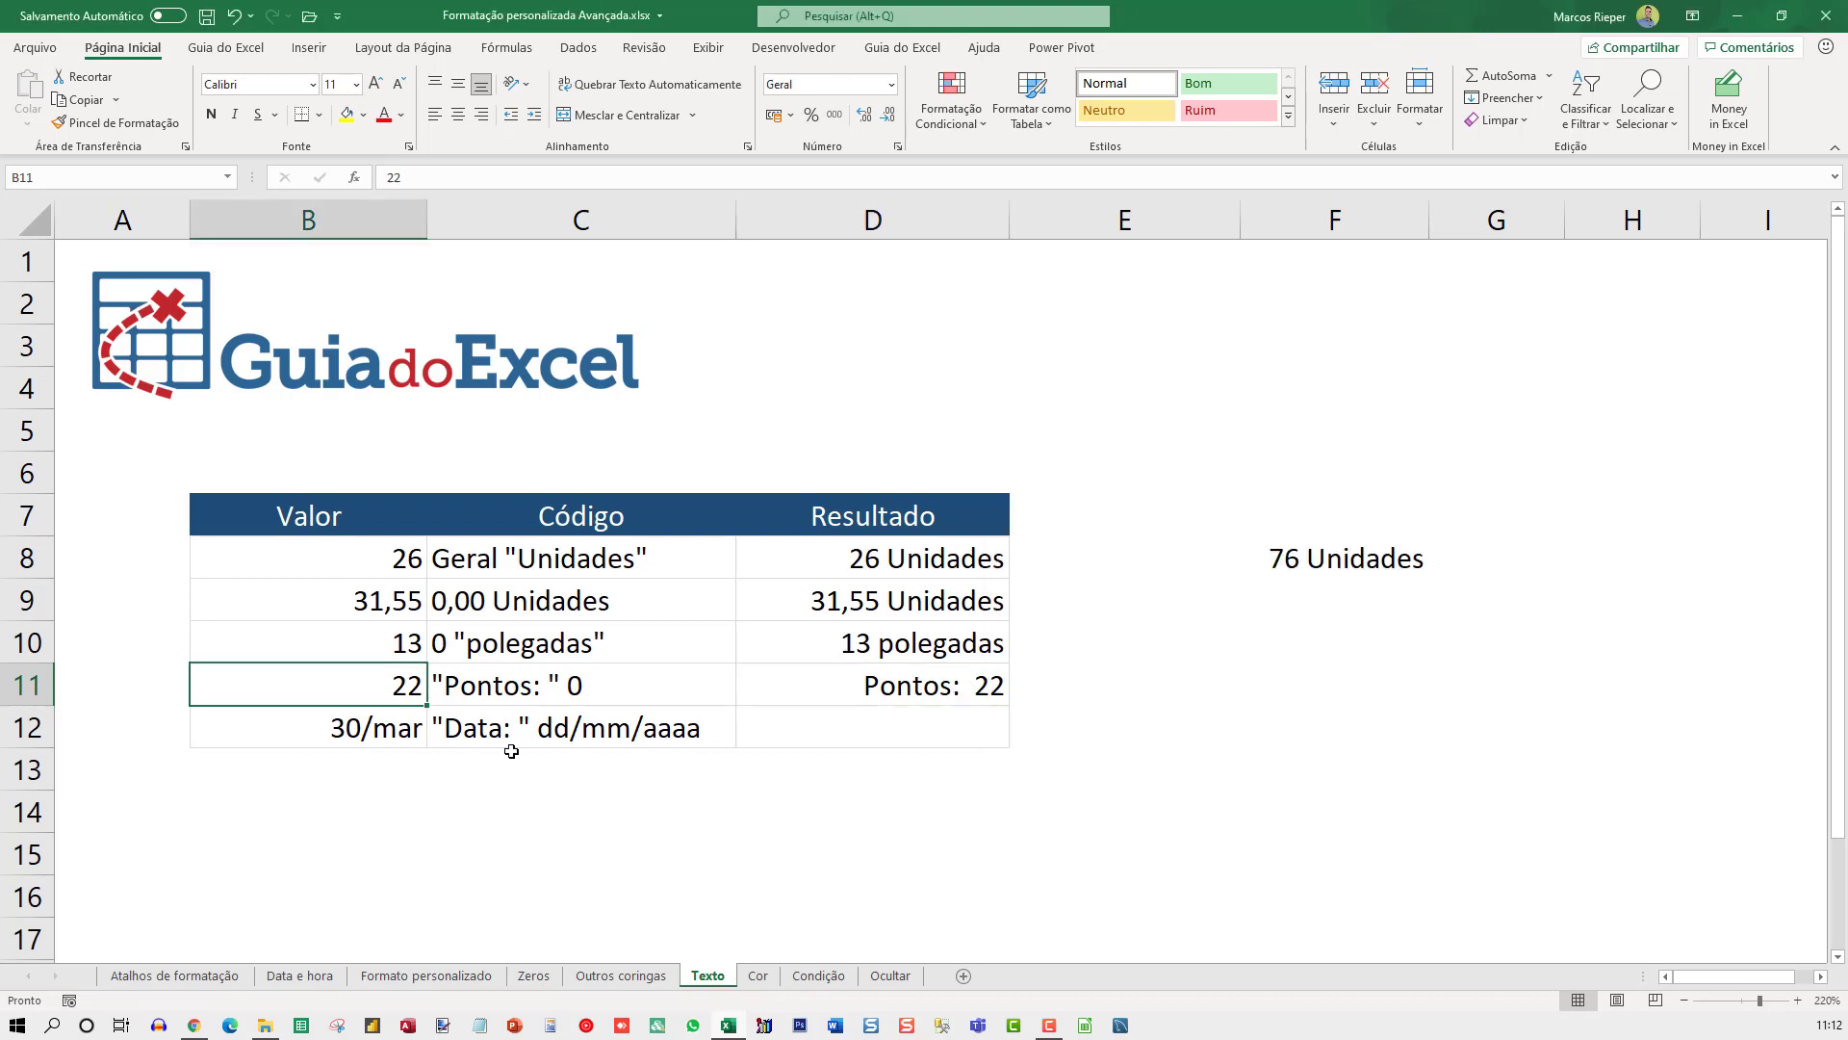
pyautogui.write('0')
pyautogui.press('Return')
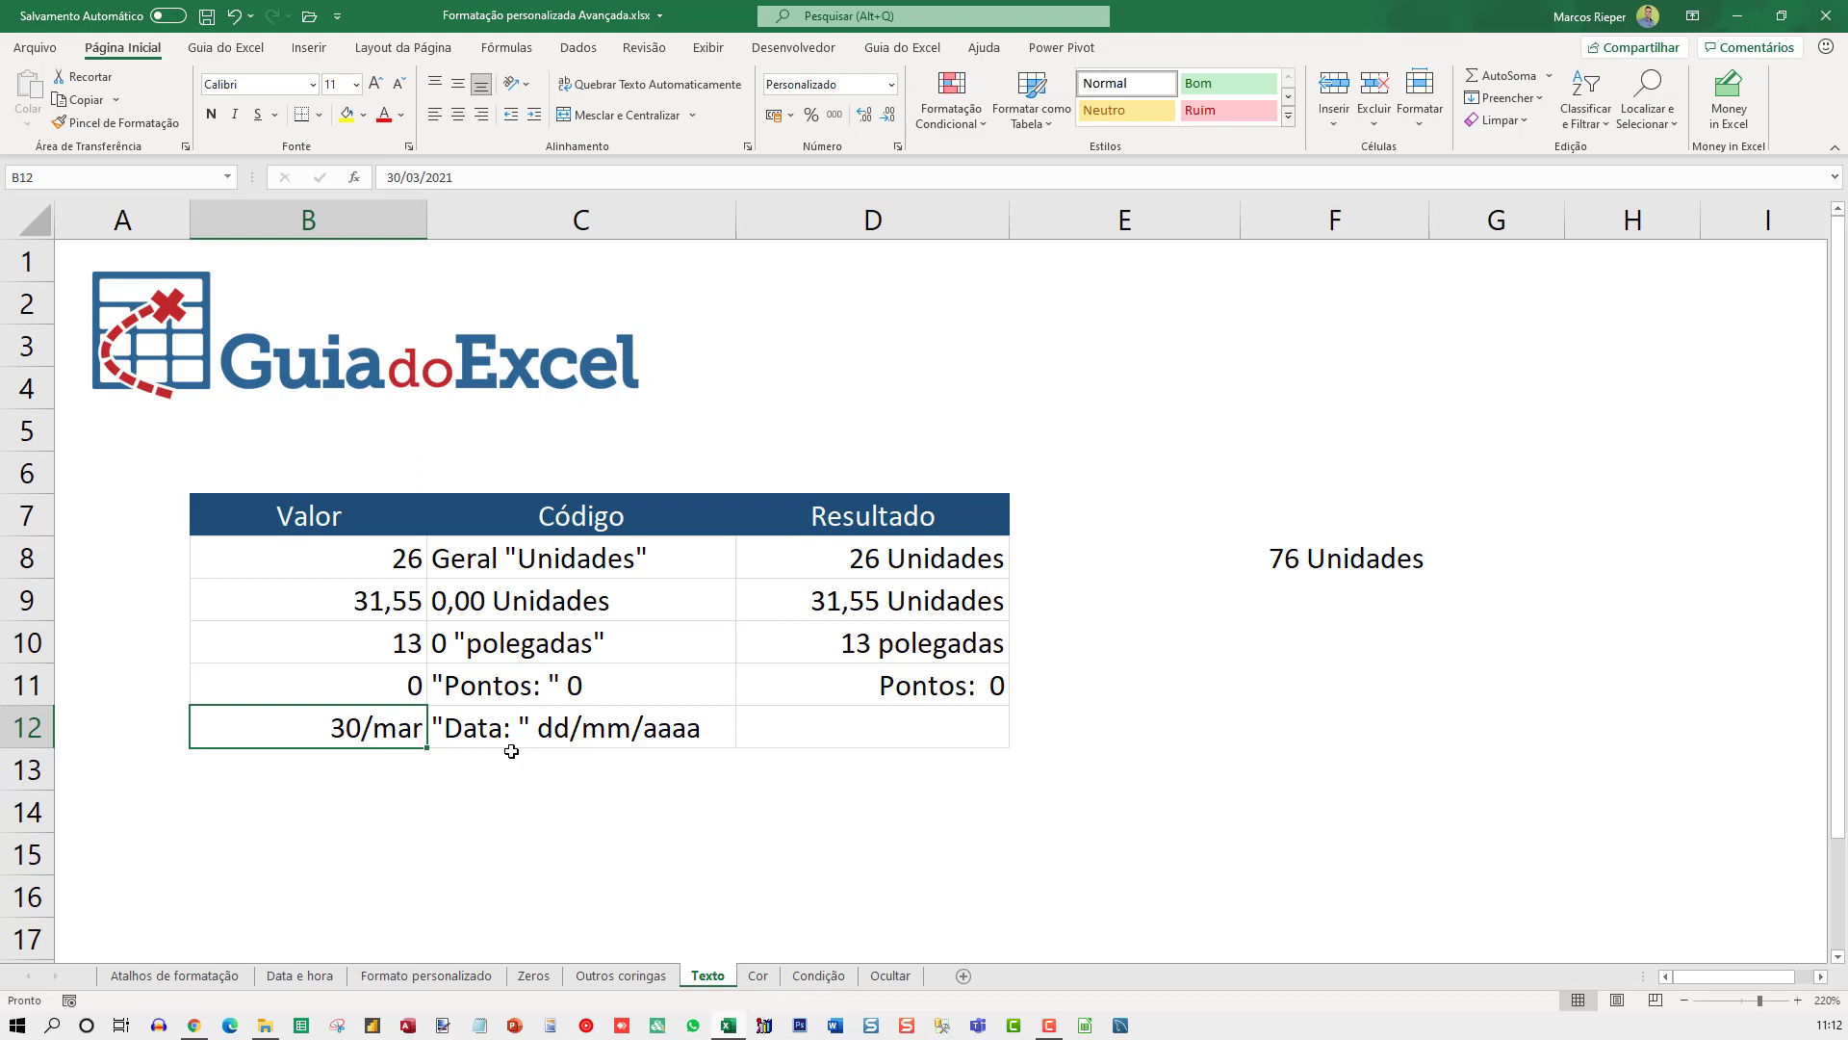
pyautogui.hotkey('ctrl', 'z')
# Enter =B12 in D12 to link the date.
pyautogui.click(511, 747)
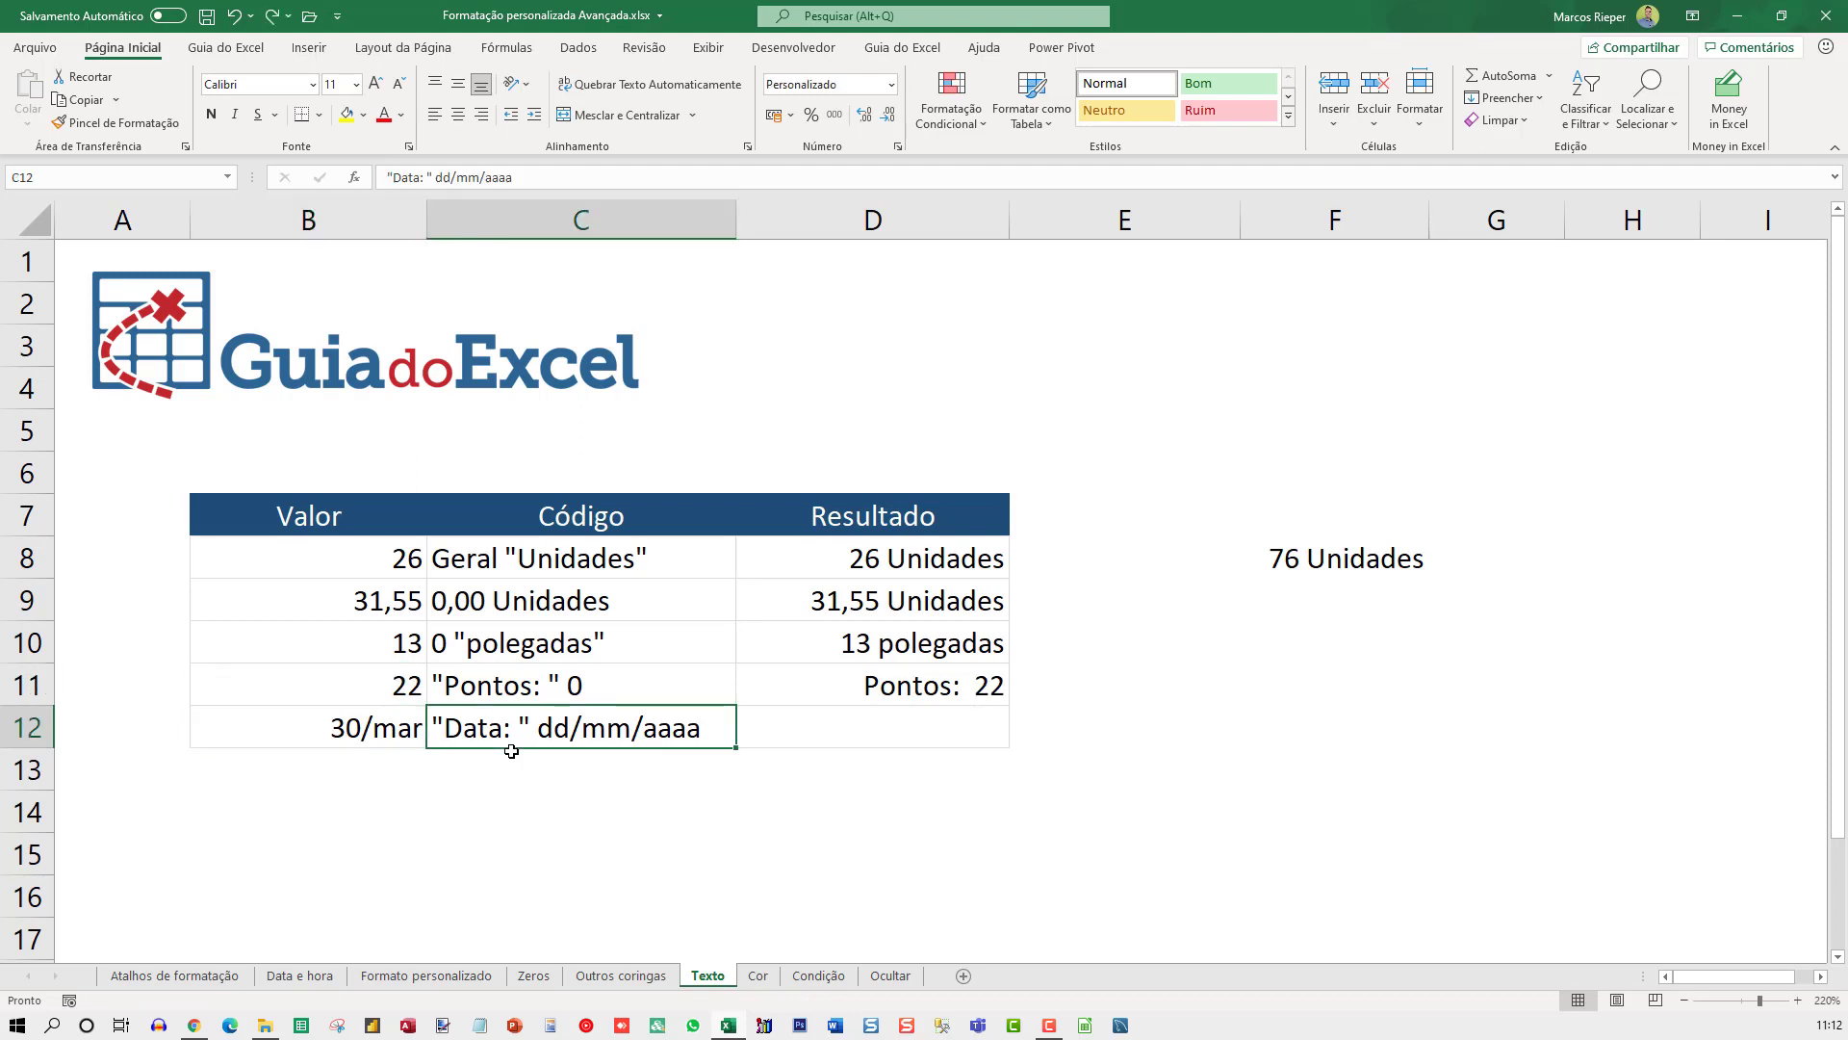
pyautogui.press('Right')
pyautogui.write('=')
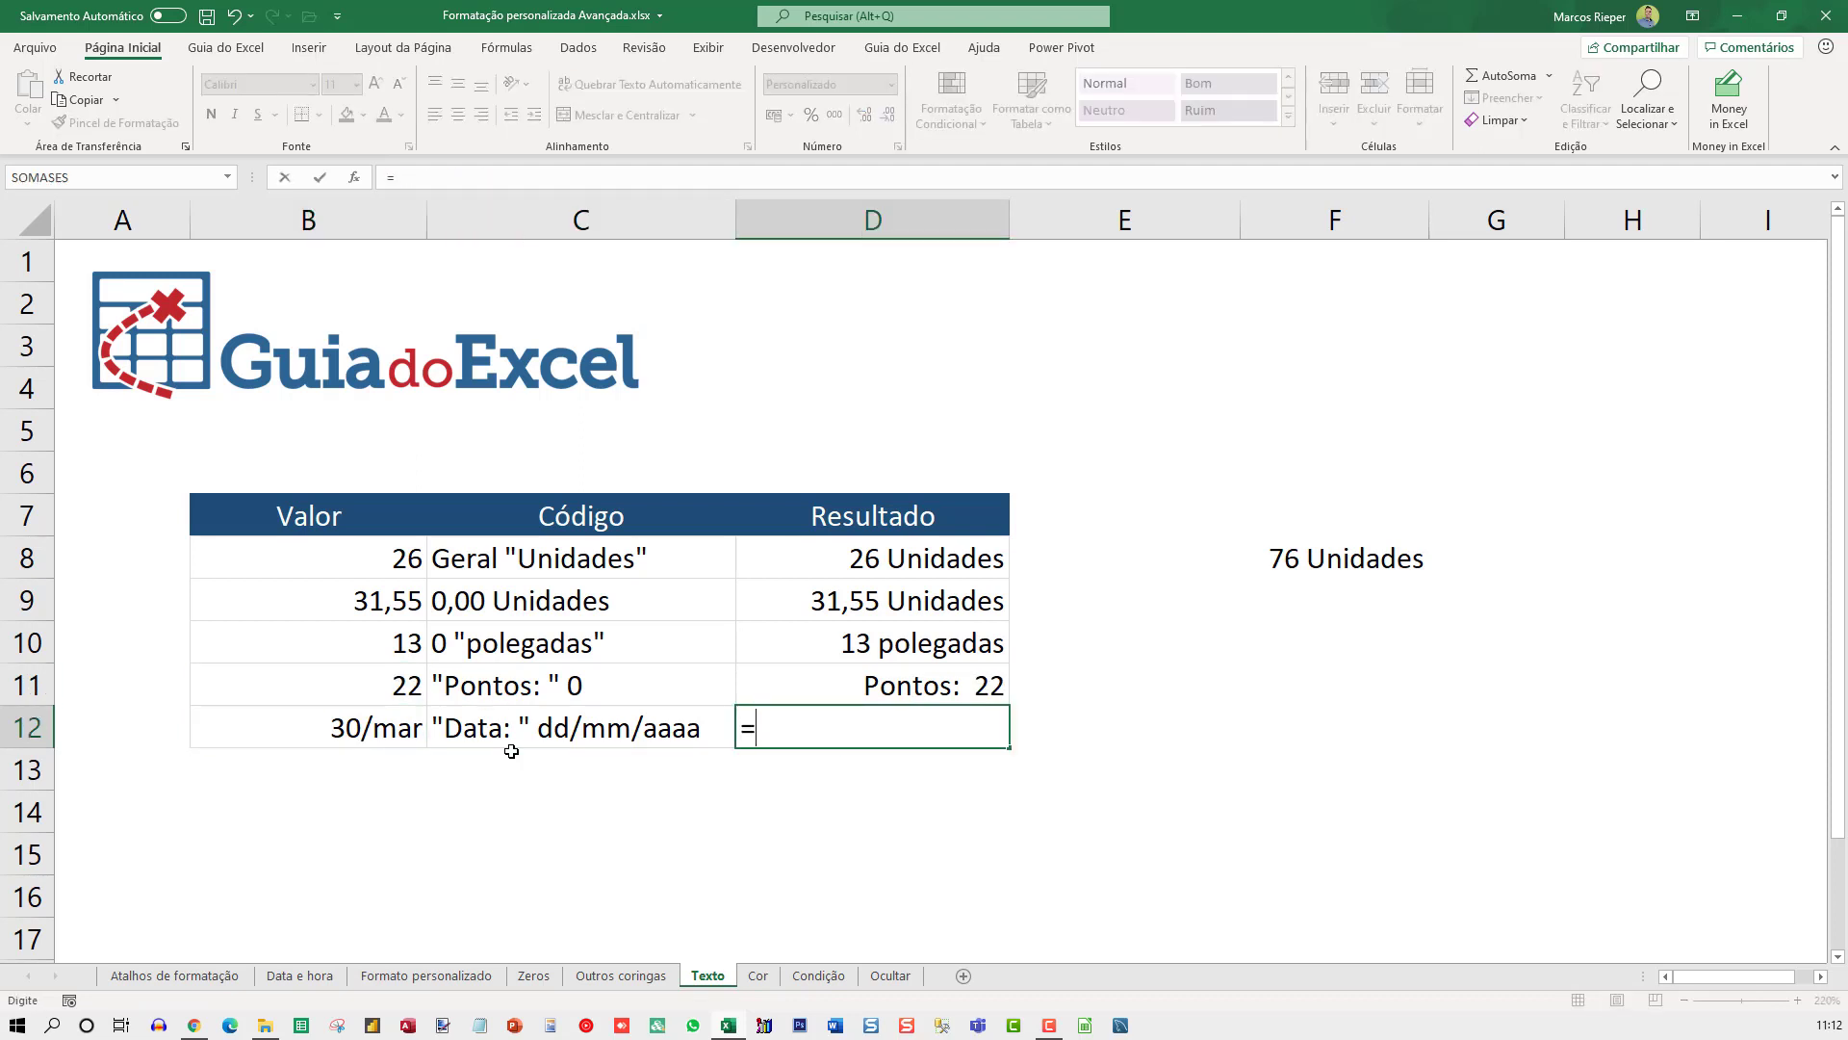
pyautogui.press('Left')
pyautogui.press('Left')
pyautogui.hotkey('ctrl', 'Return')
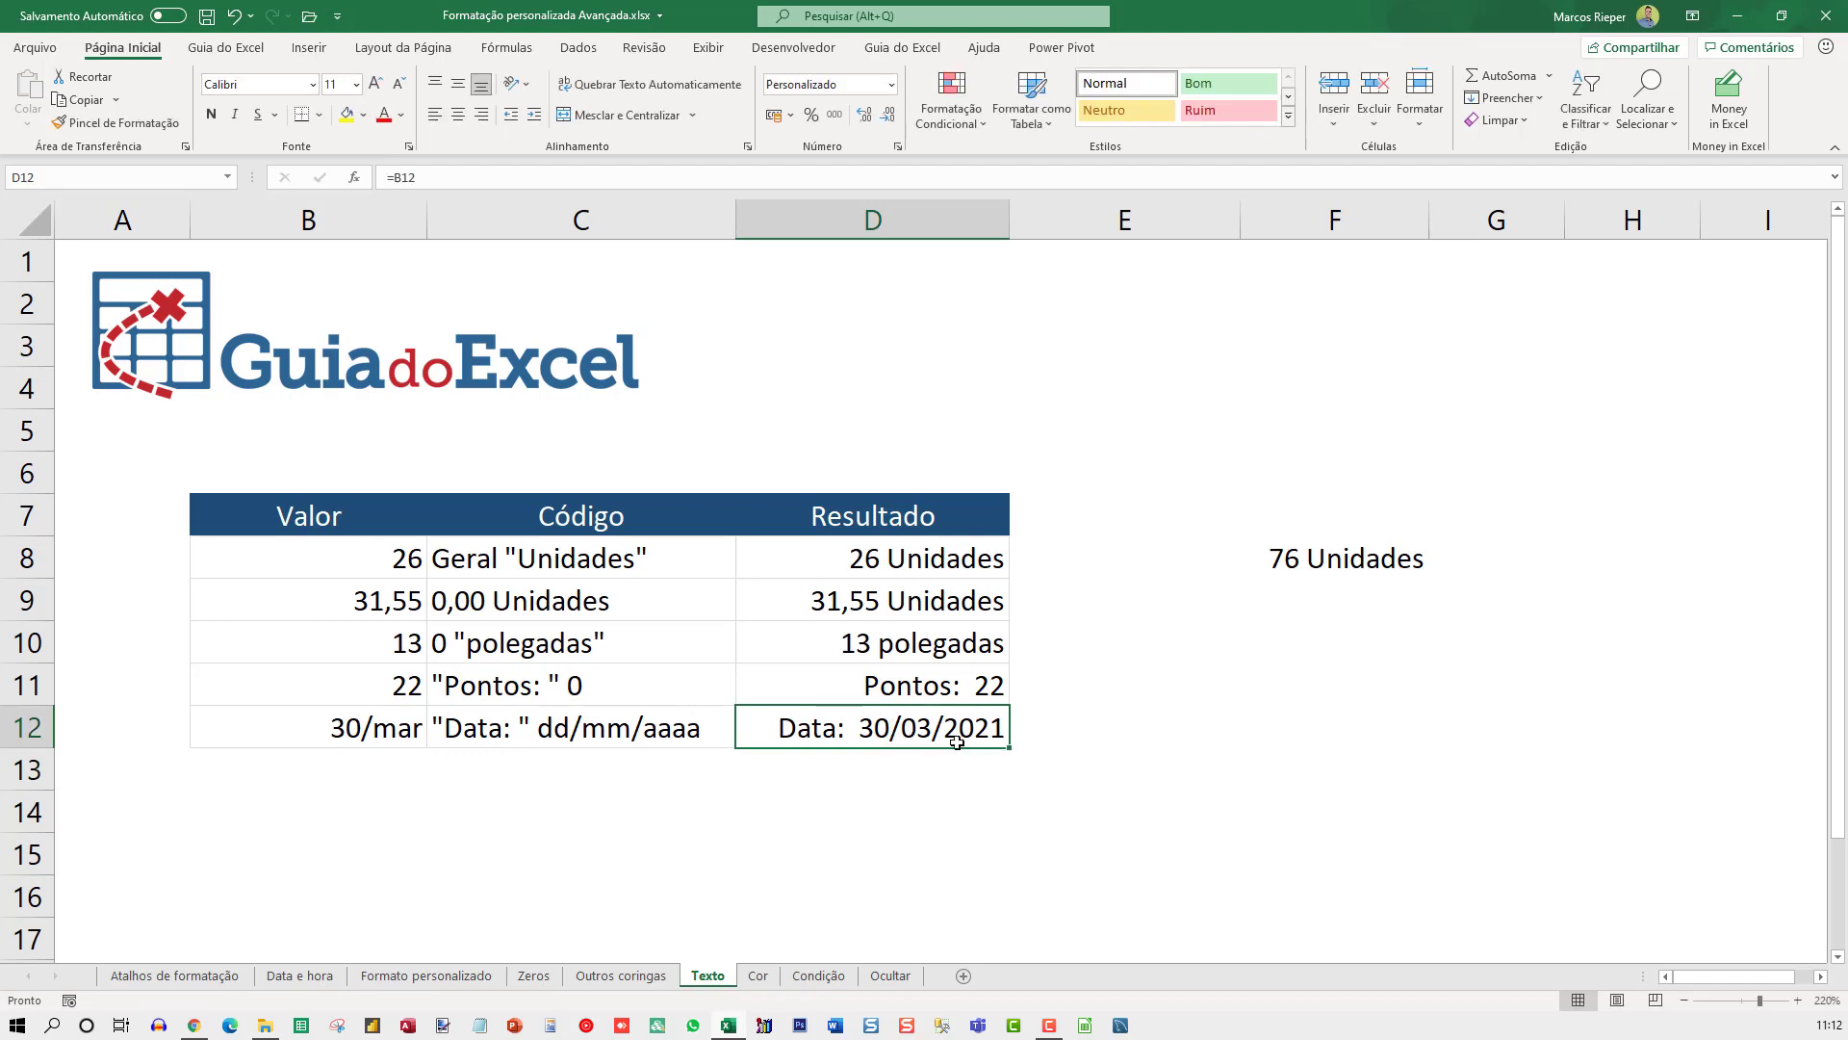
# Give D12 the custom format "Joinville, " dd "de" mmmm "de" aaaa and autofit column D.
pyautogui.hotkey('ctrl', '1')
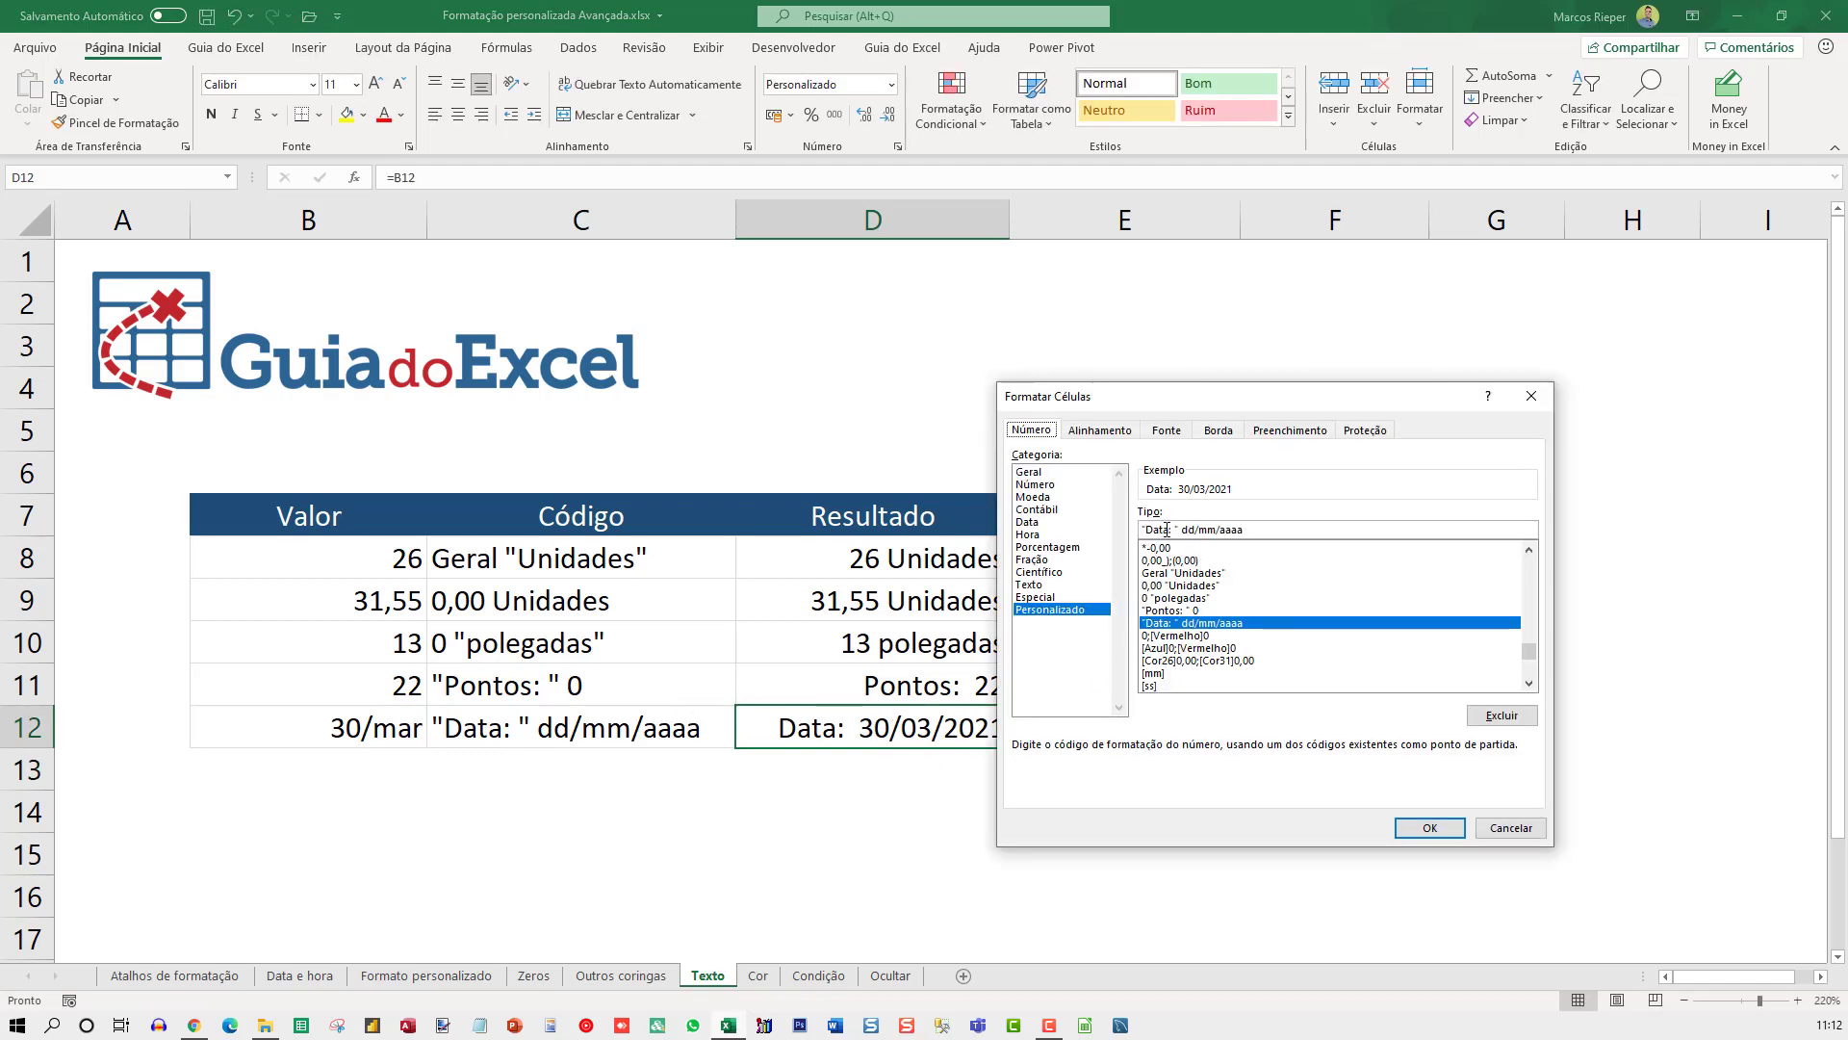
pyautogui.click(1165, 531)
pyautogui.hotkey('ctrl', 'a')
pyautogui.write('"Joinville')
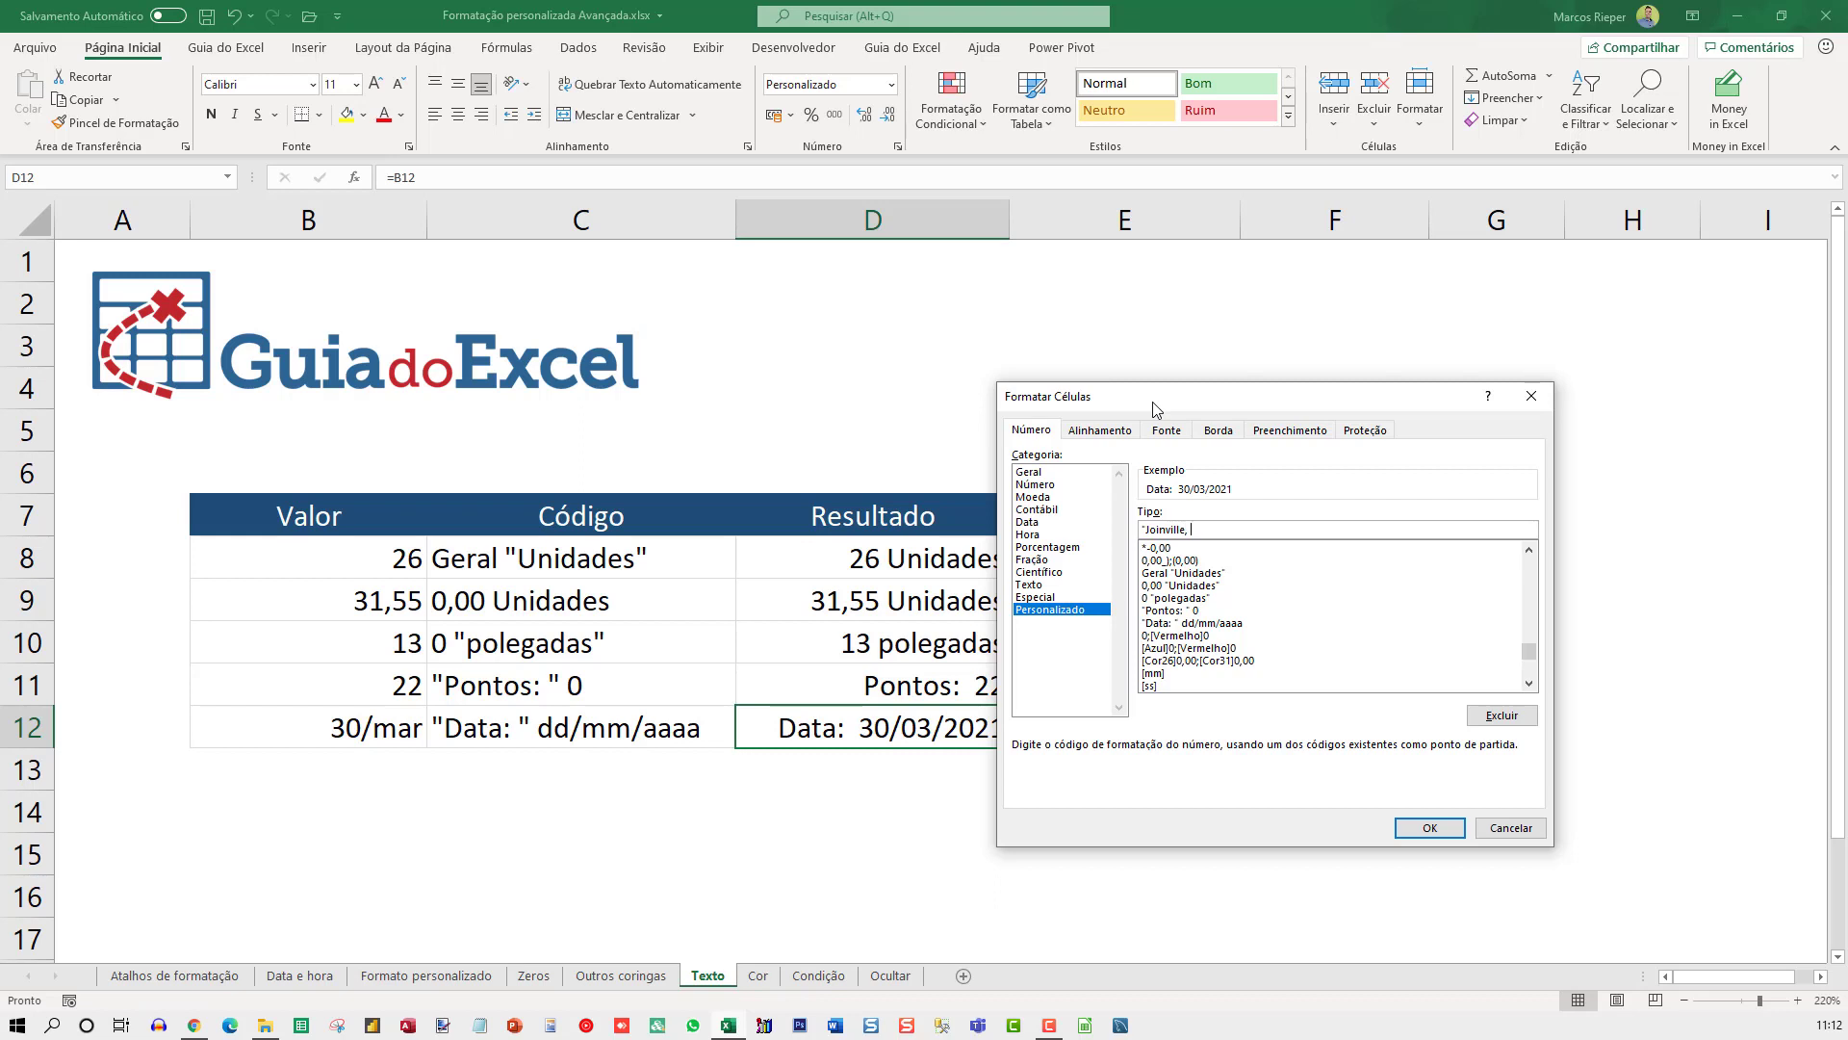
pyautogui.write(', " dd')
pyautogui.write(' "de"')
pyautogui.write(' mm')
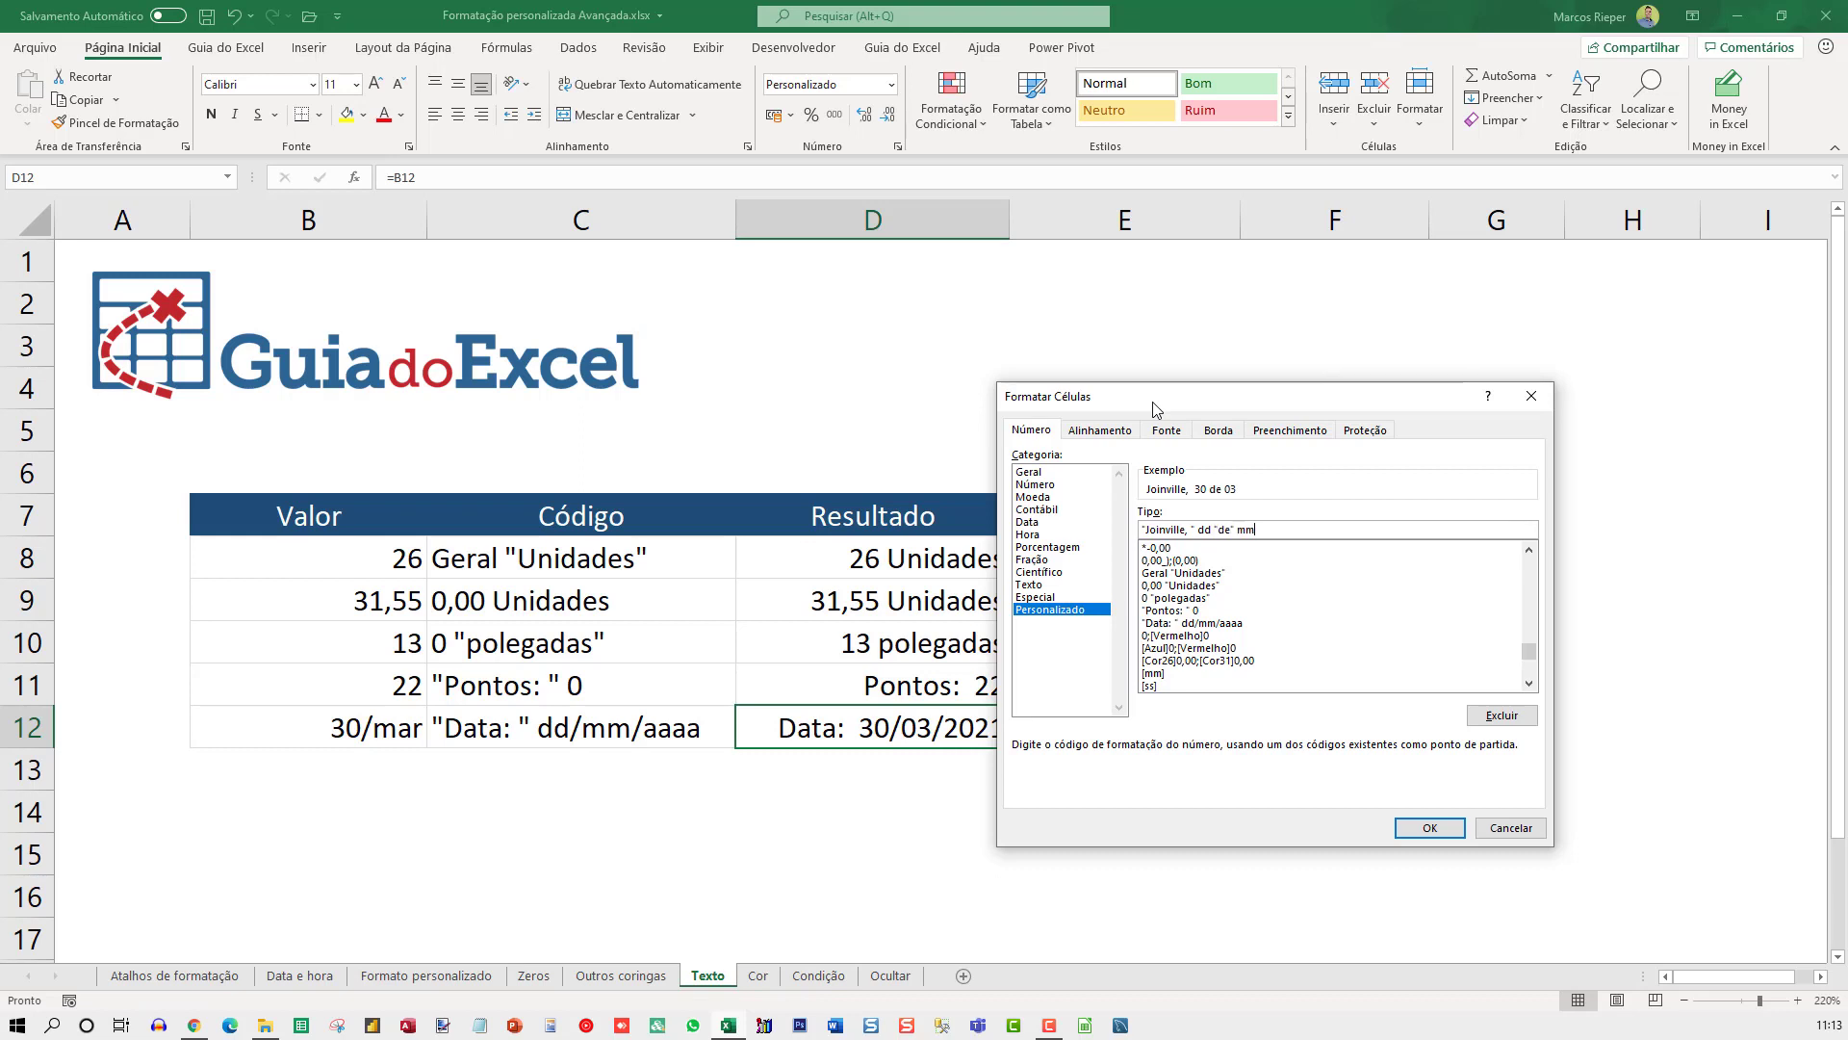
pyautogui.write('mm "de')
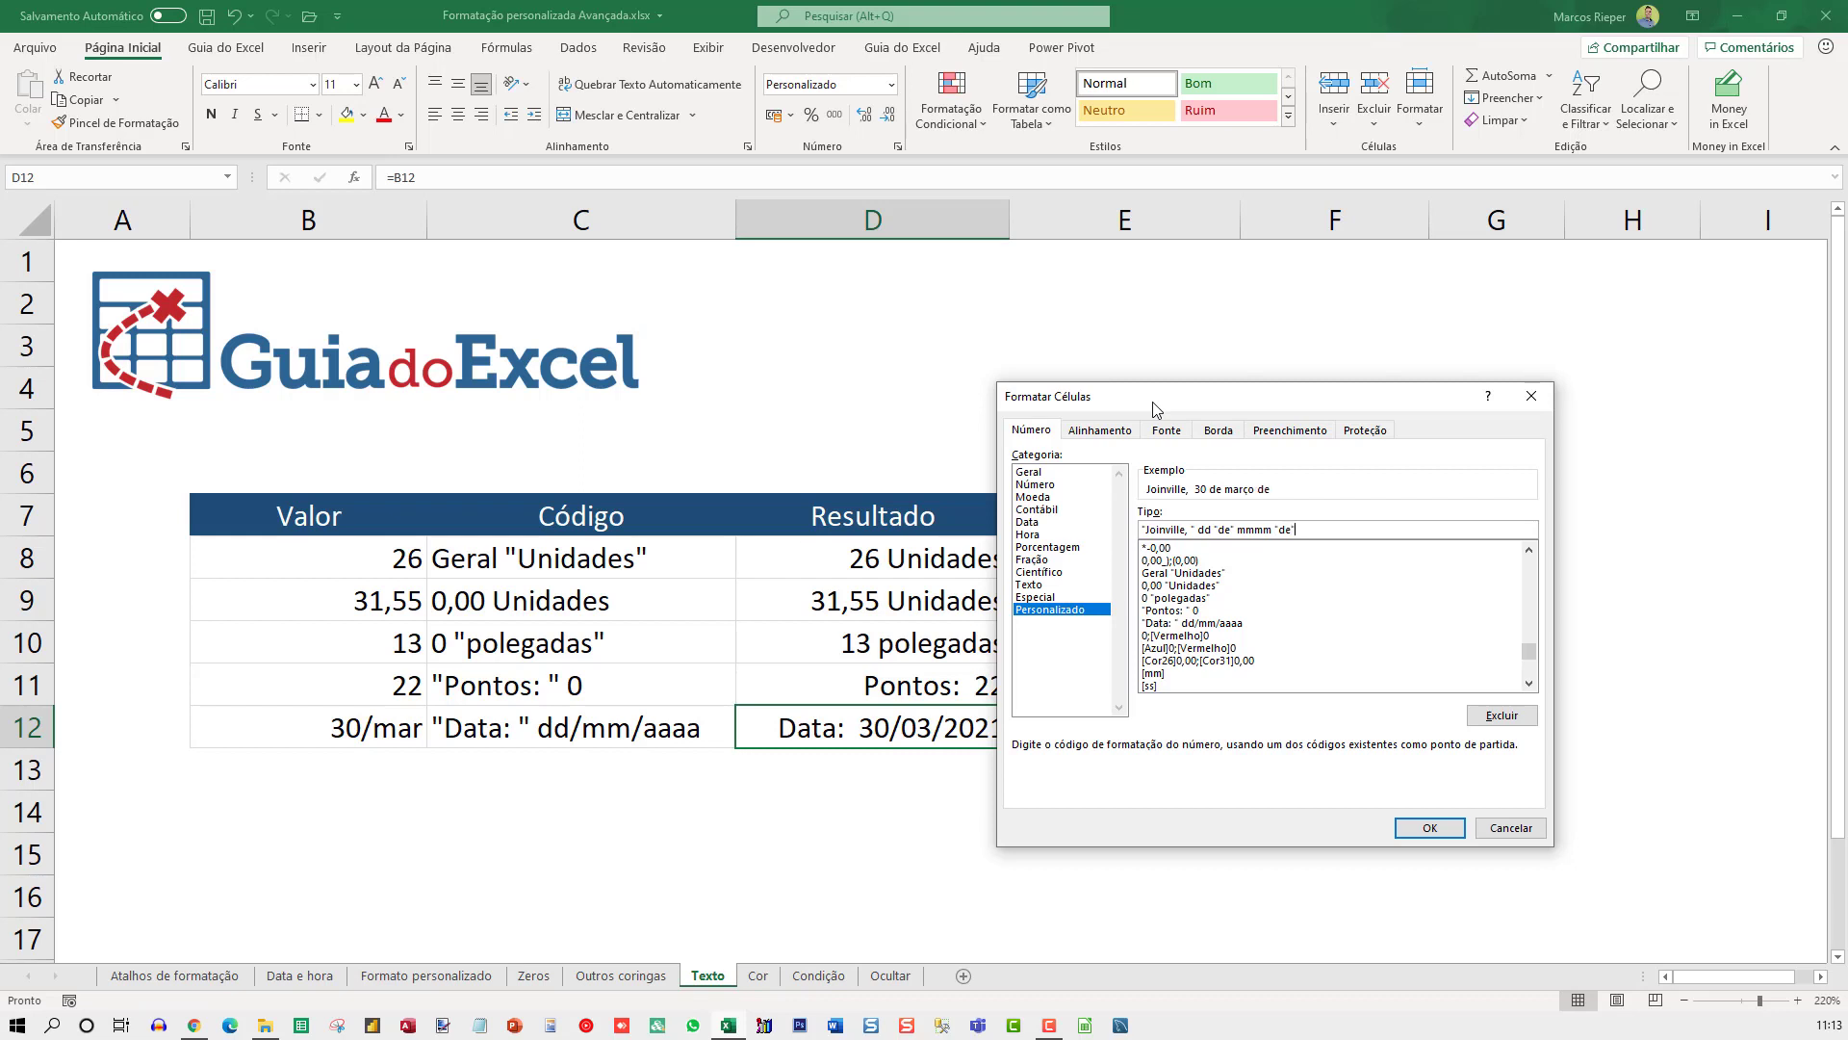
pyautogui.write('" aaa')
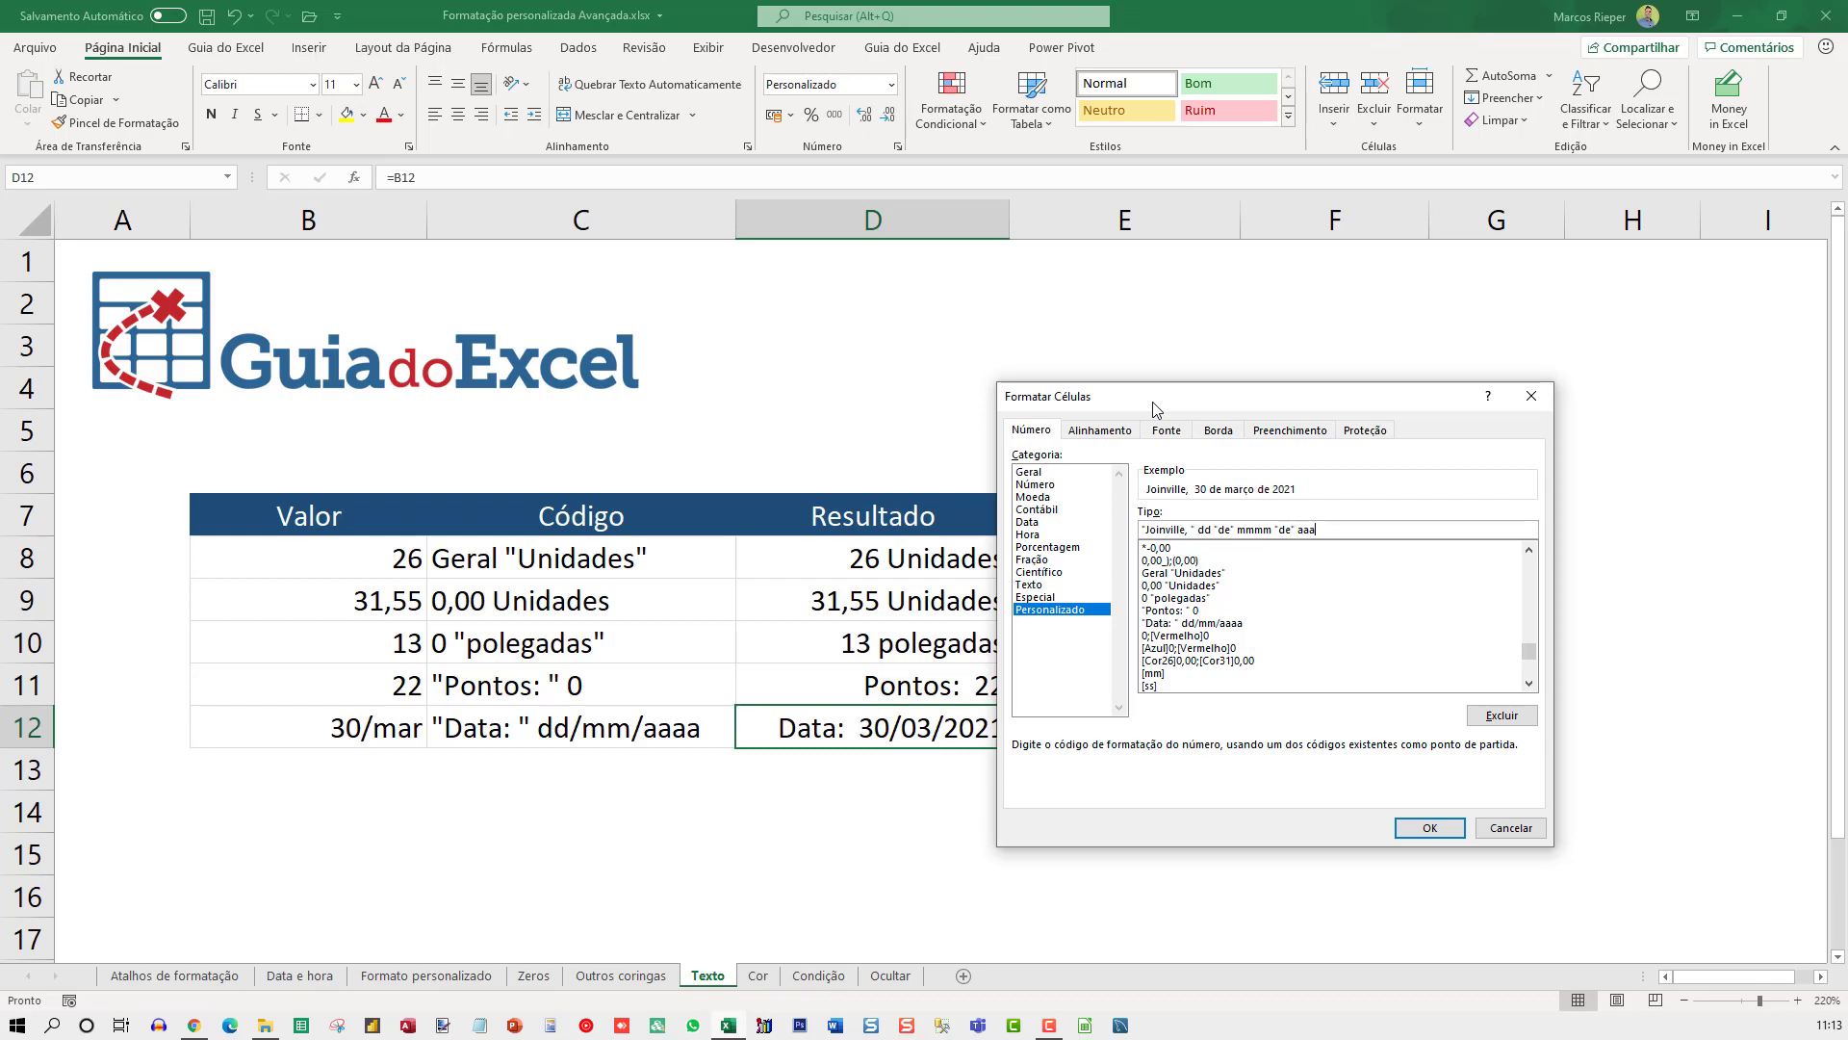
pyautogui.click(1431, 830)
pyautogui.doubleClick(1008, 221)
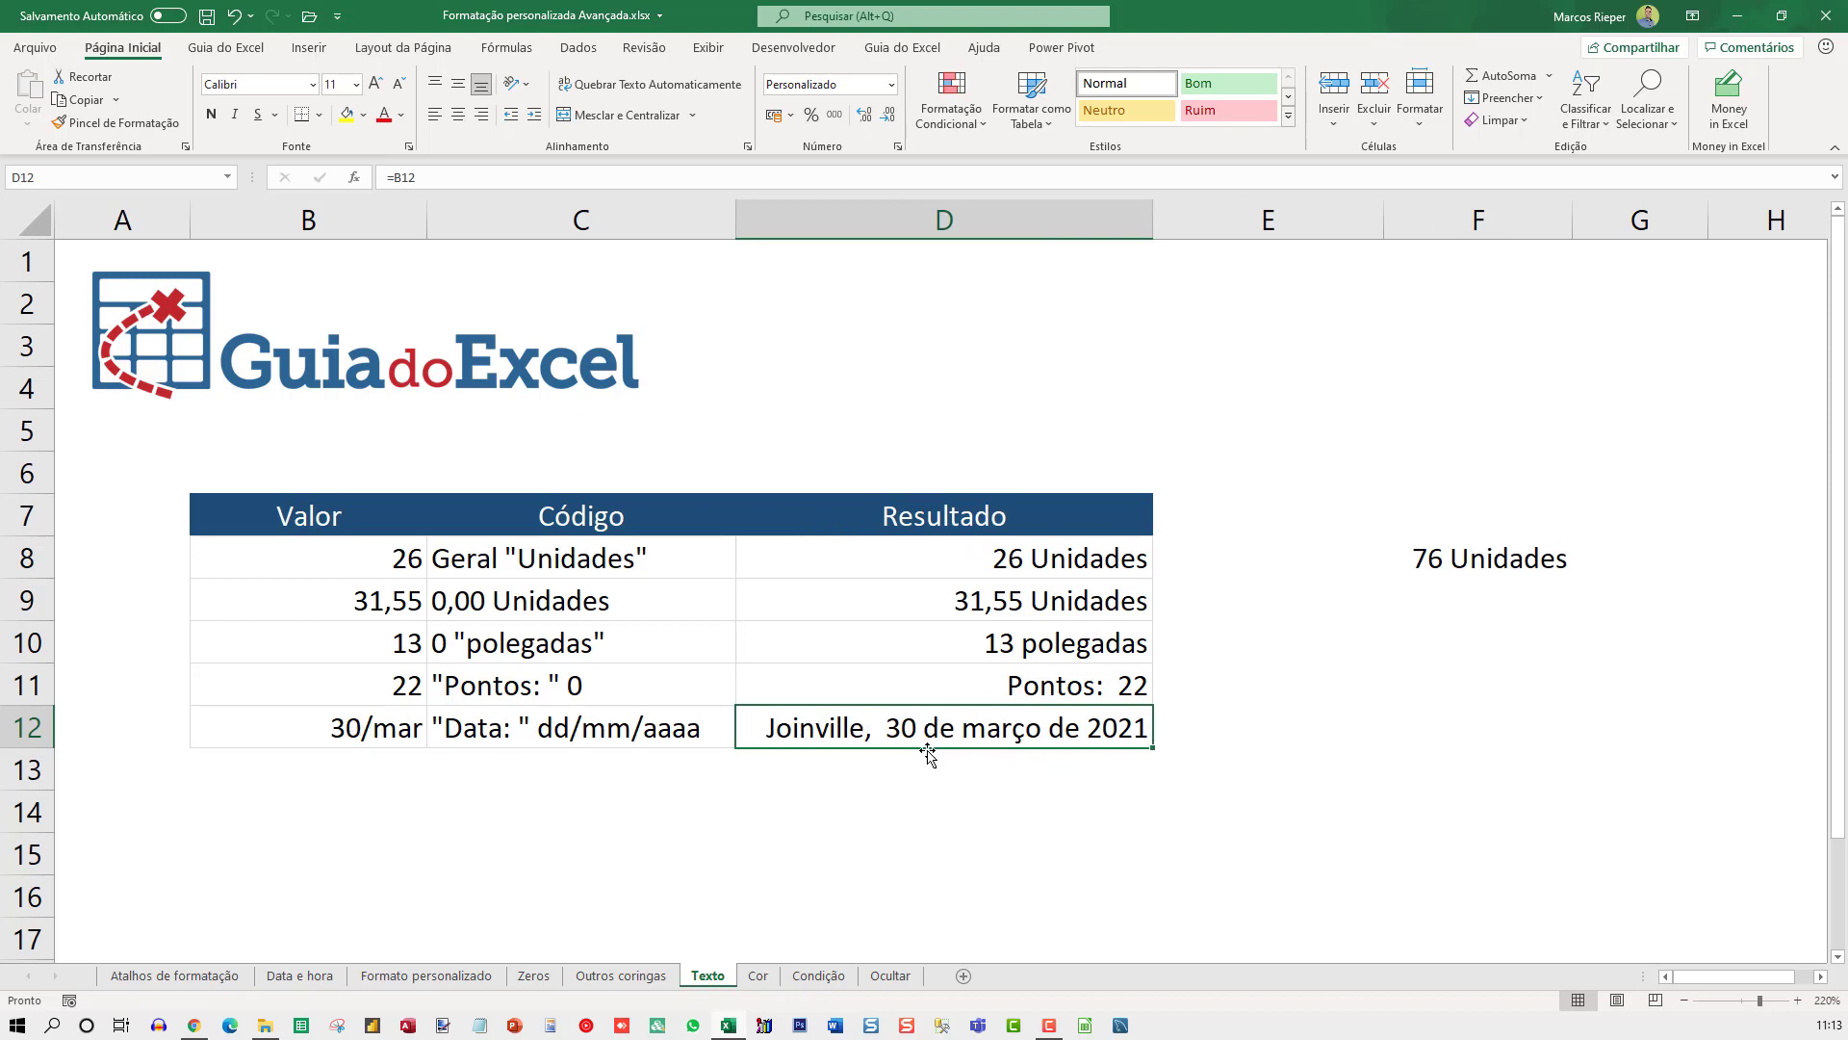
# Enter =D12+50 in F12, giving Joinville, 19 de maio de 2021.
pyautogui.click(1503, 720)
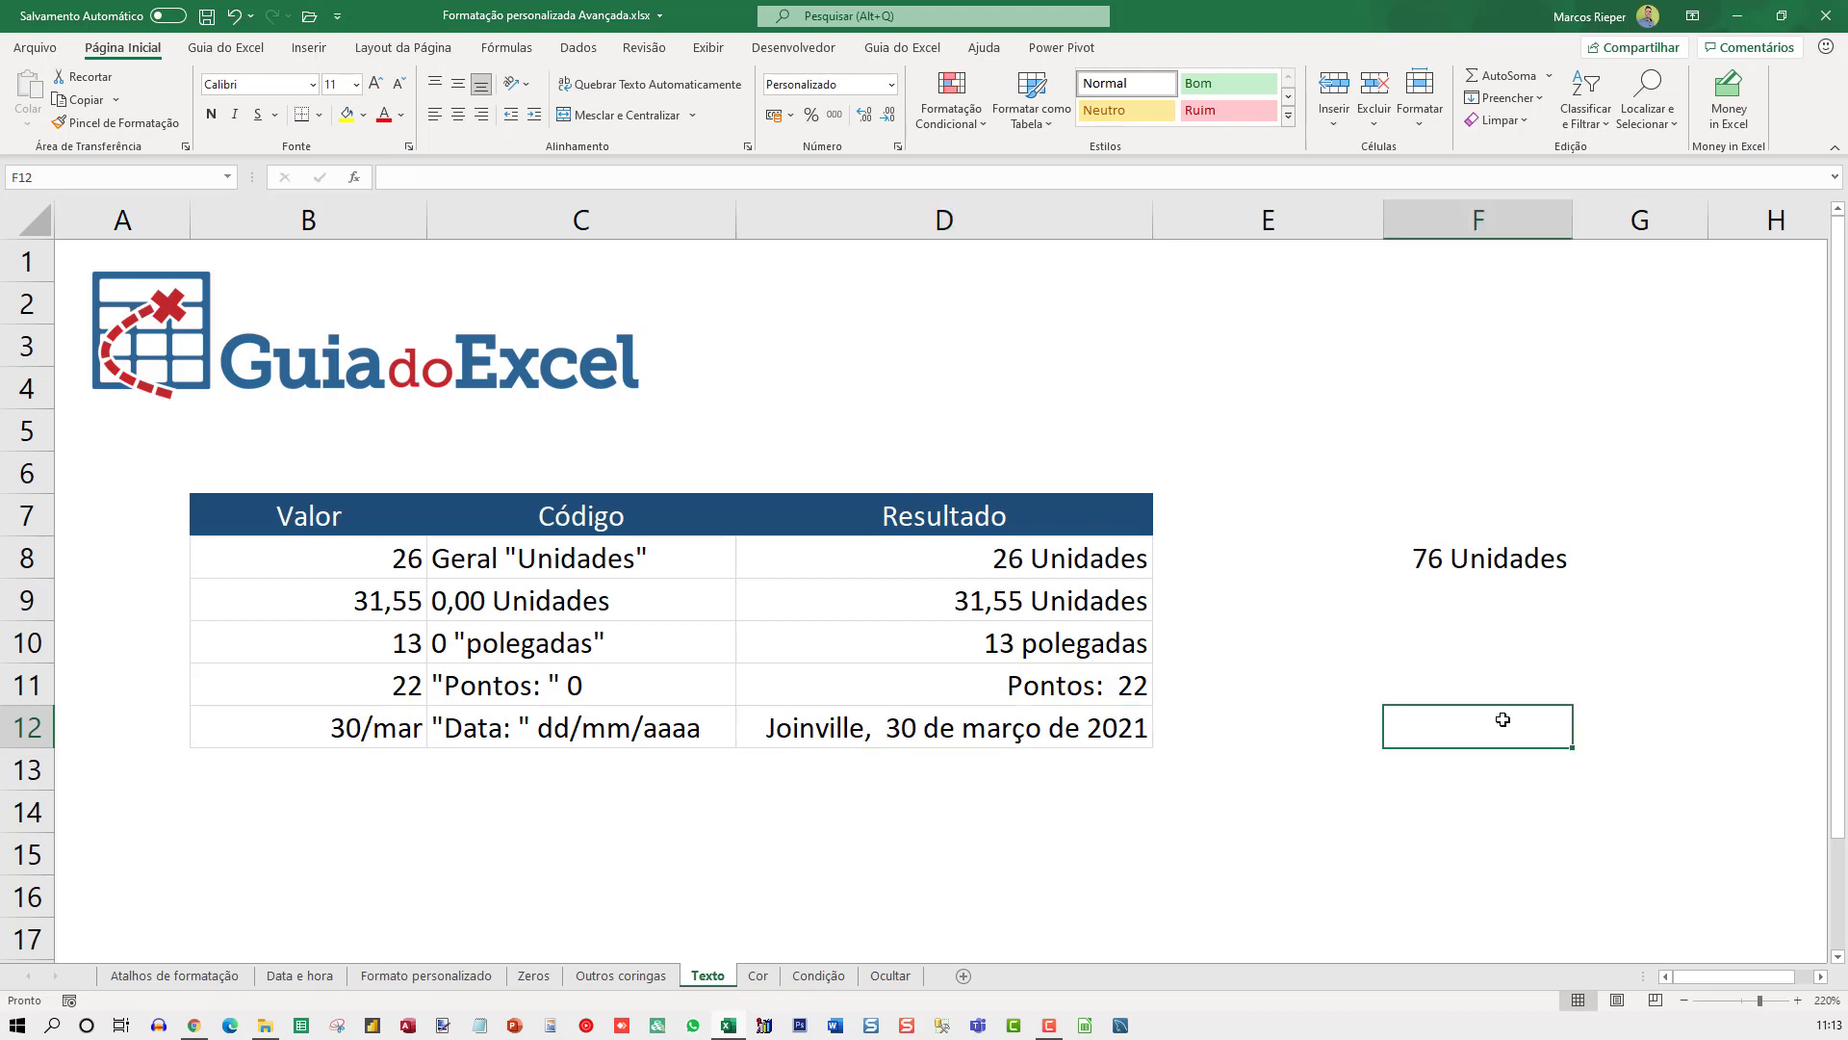
pyautogui.write('=')
pyautogui.press('Left')
pyautogui.press('Left')
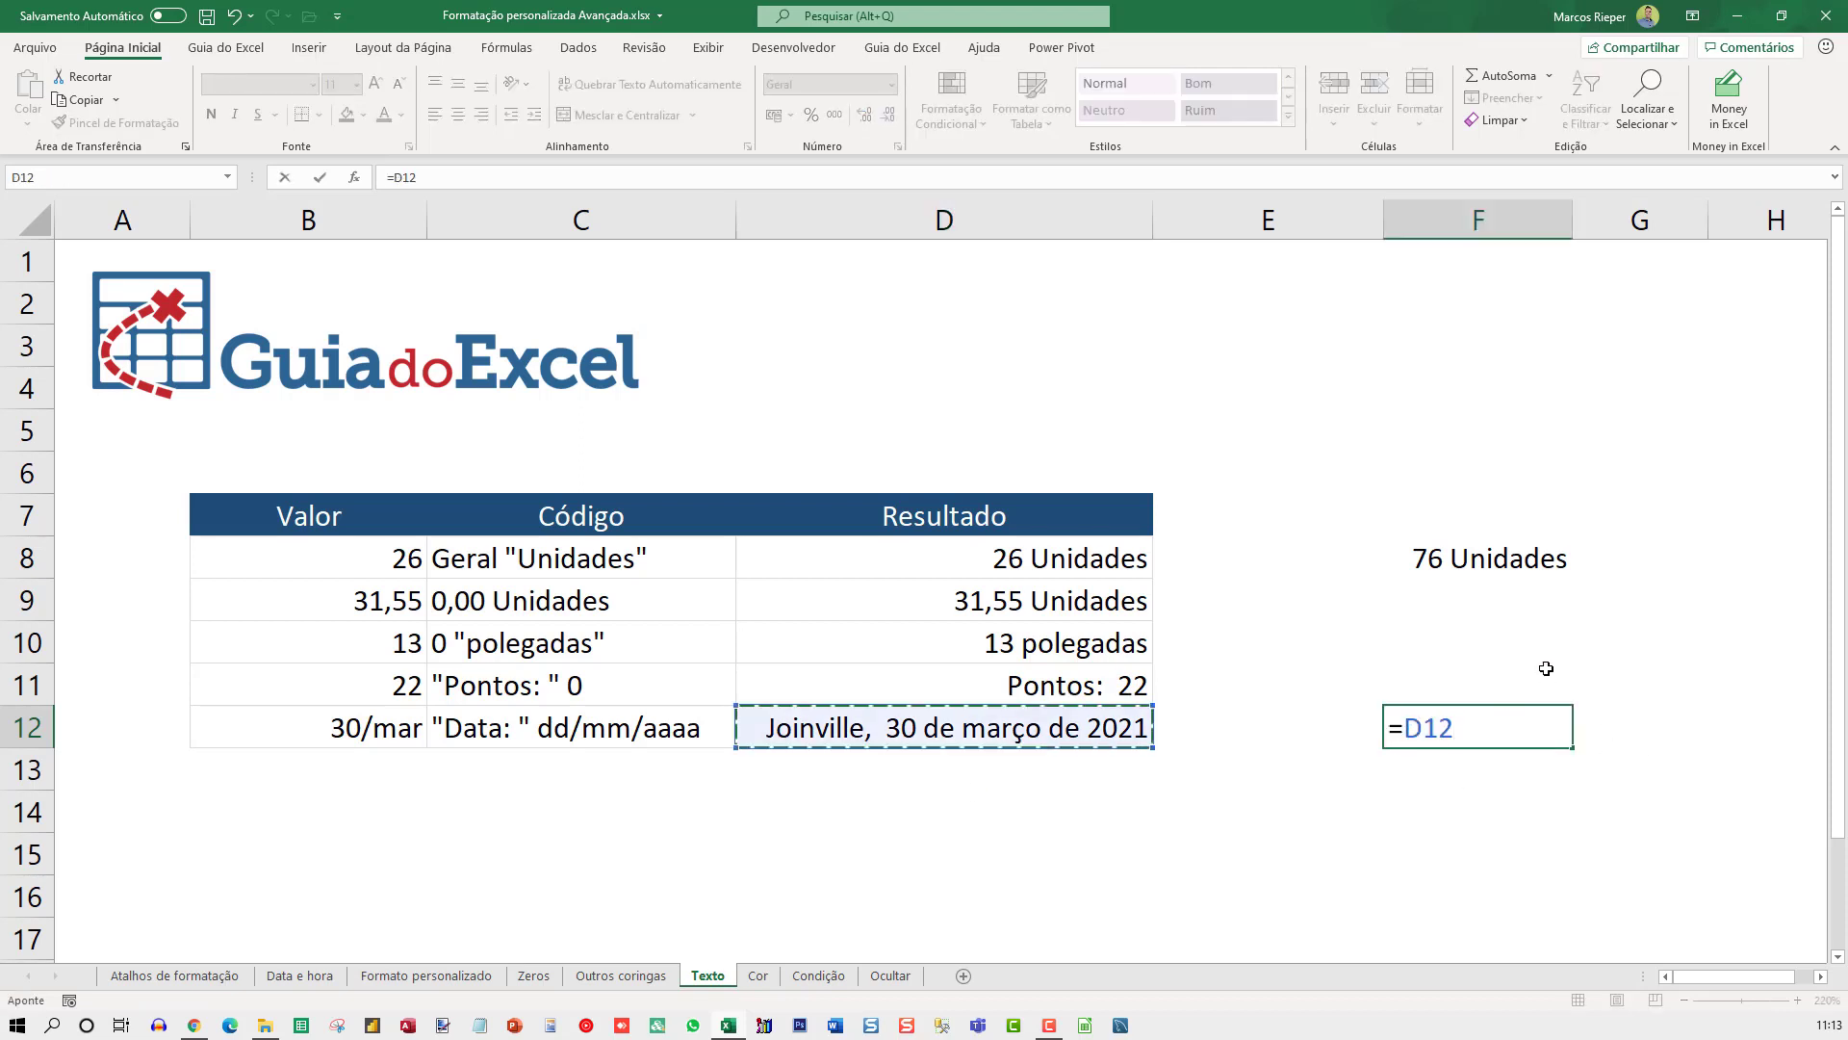
pyautogui.write('+50')
pyautogui.press('Return')
pyautogui.press('Up')
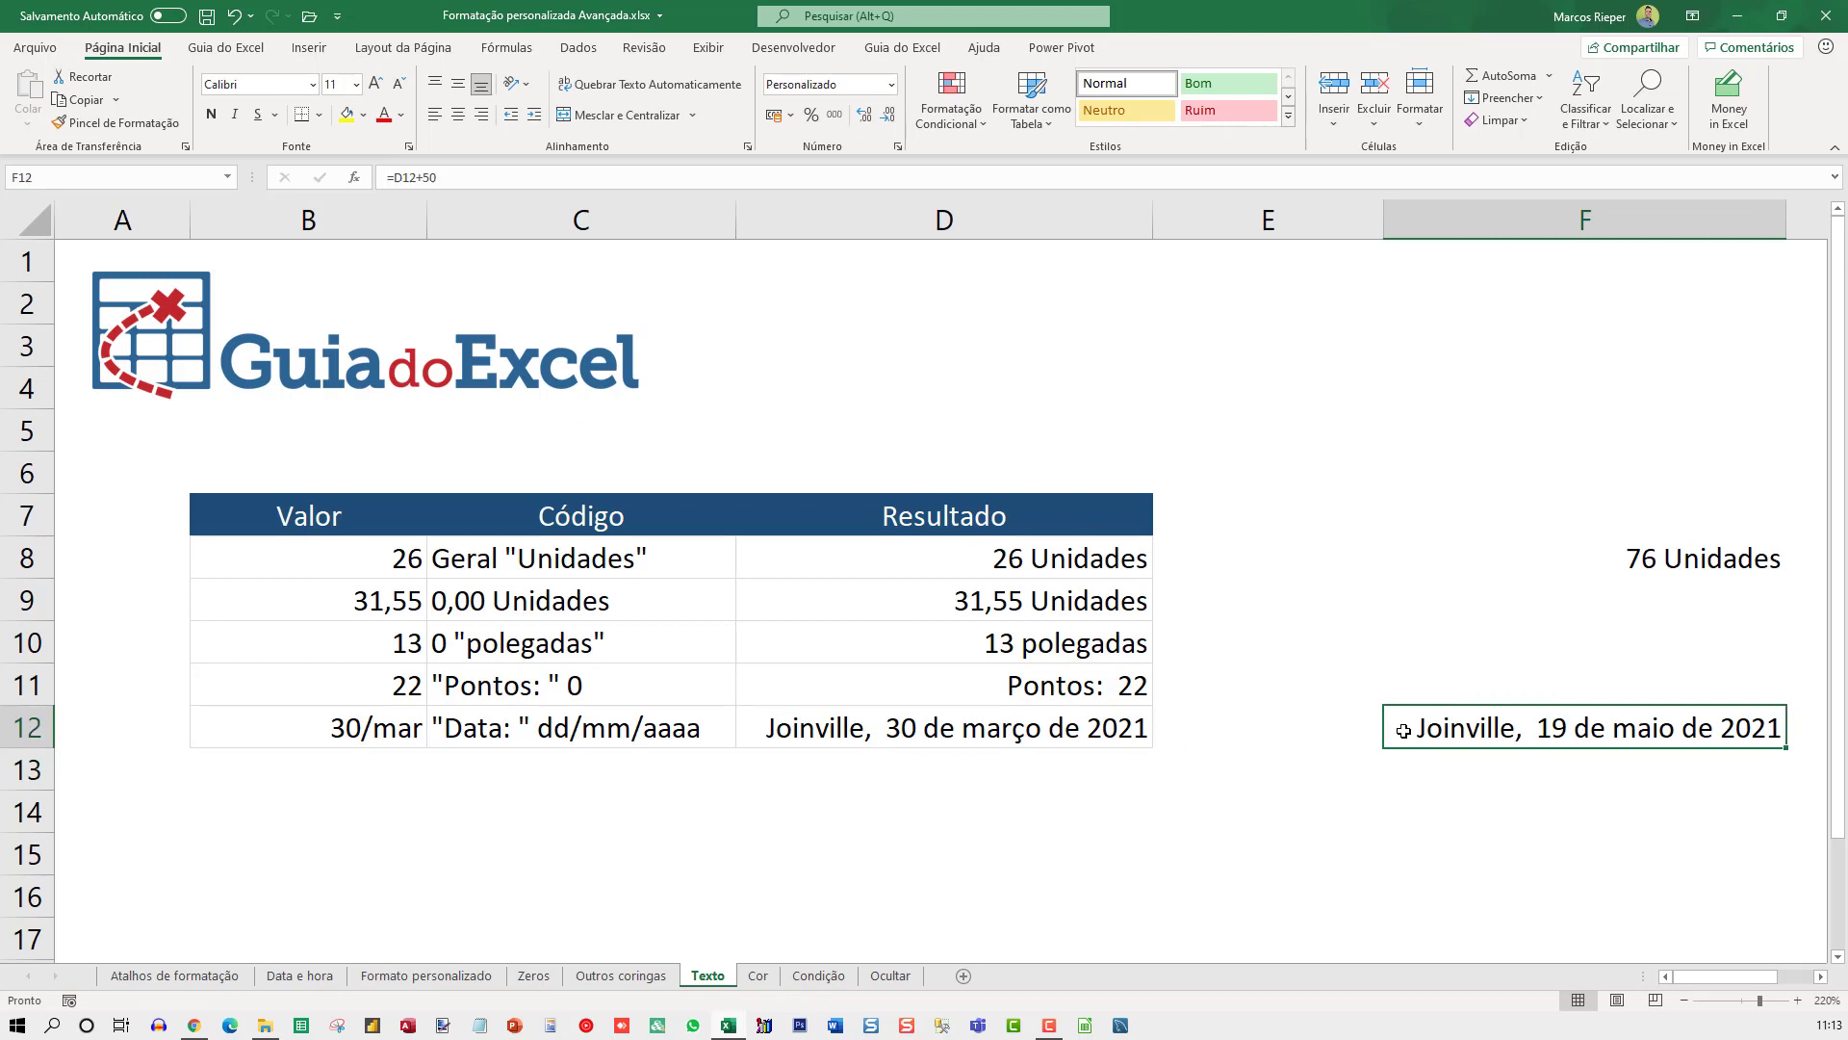
# Switch to the Cor sheet and zoom in on its colour format table.
pyautogui.click(758, 976)
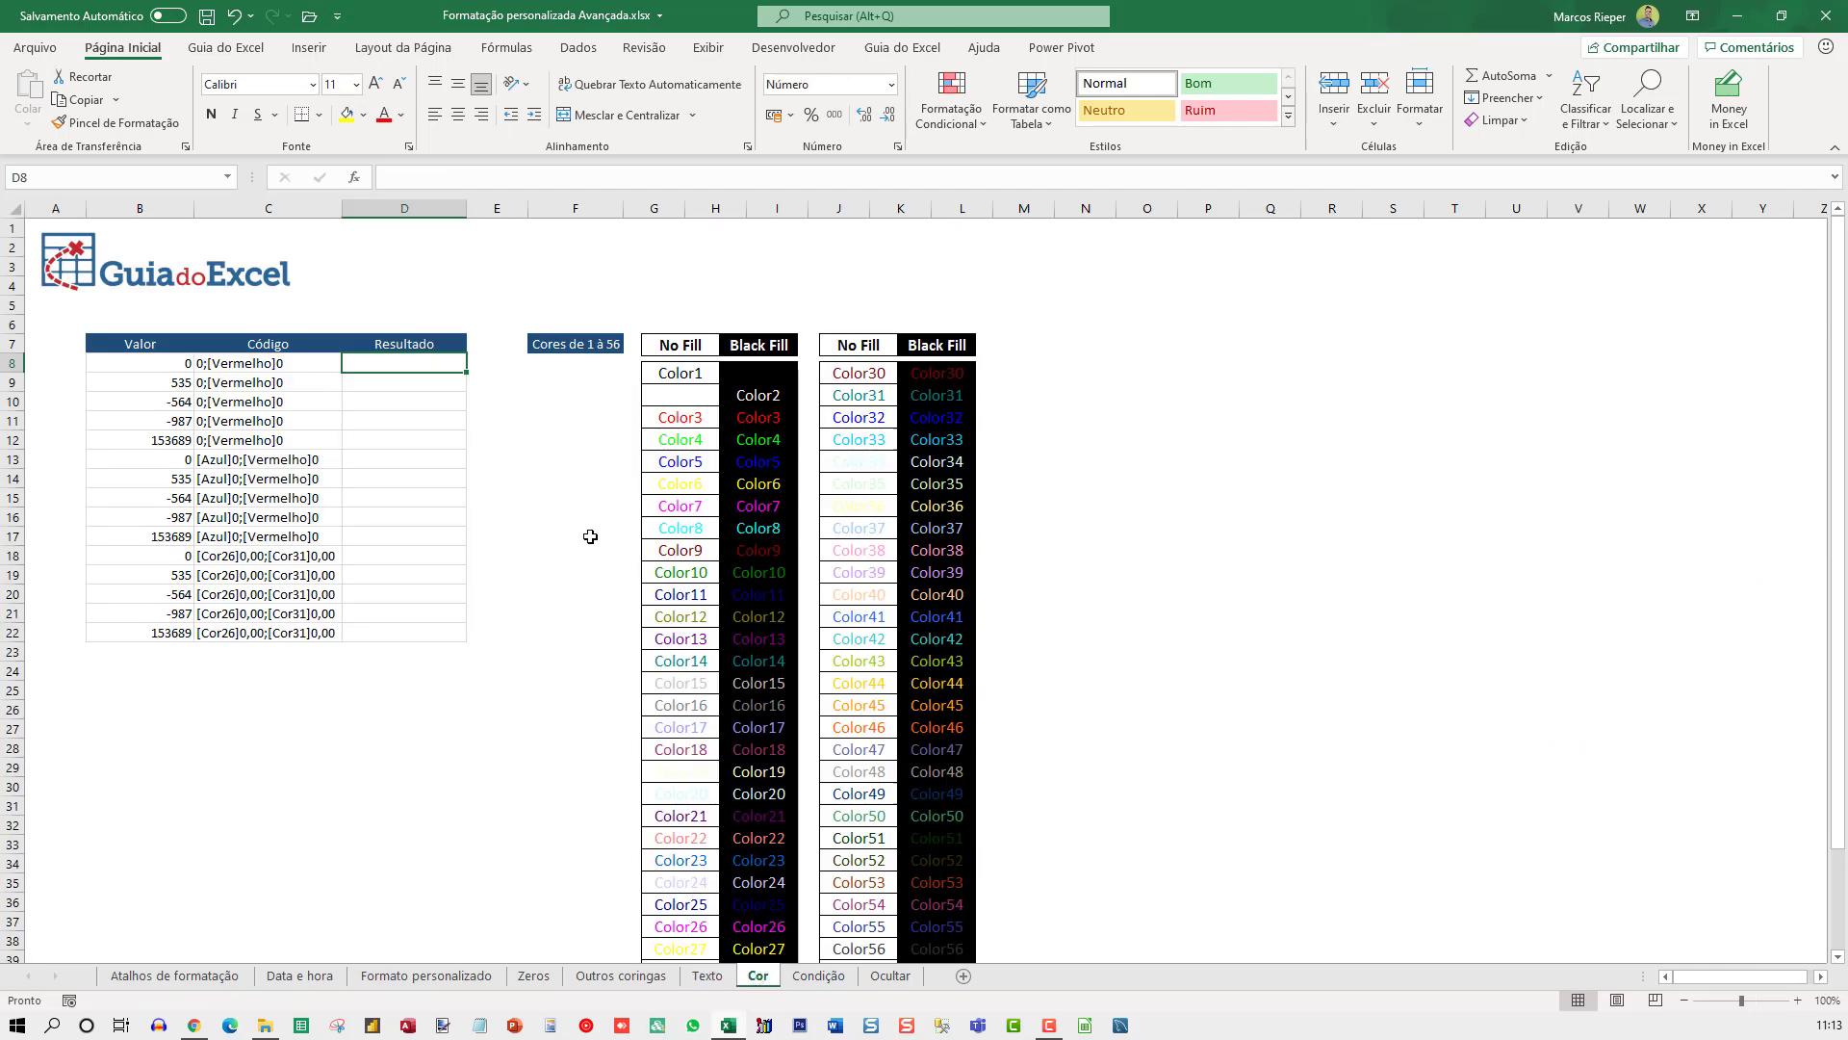
pyautogui.scroll(1, 589, 533)
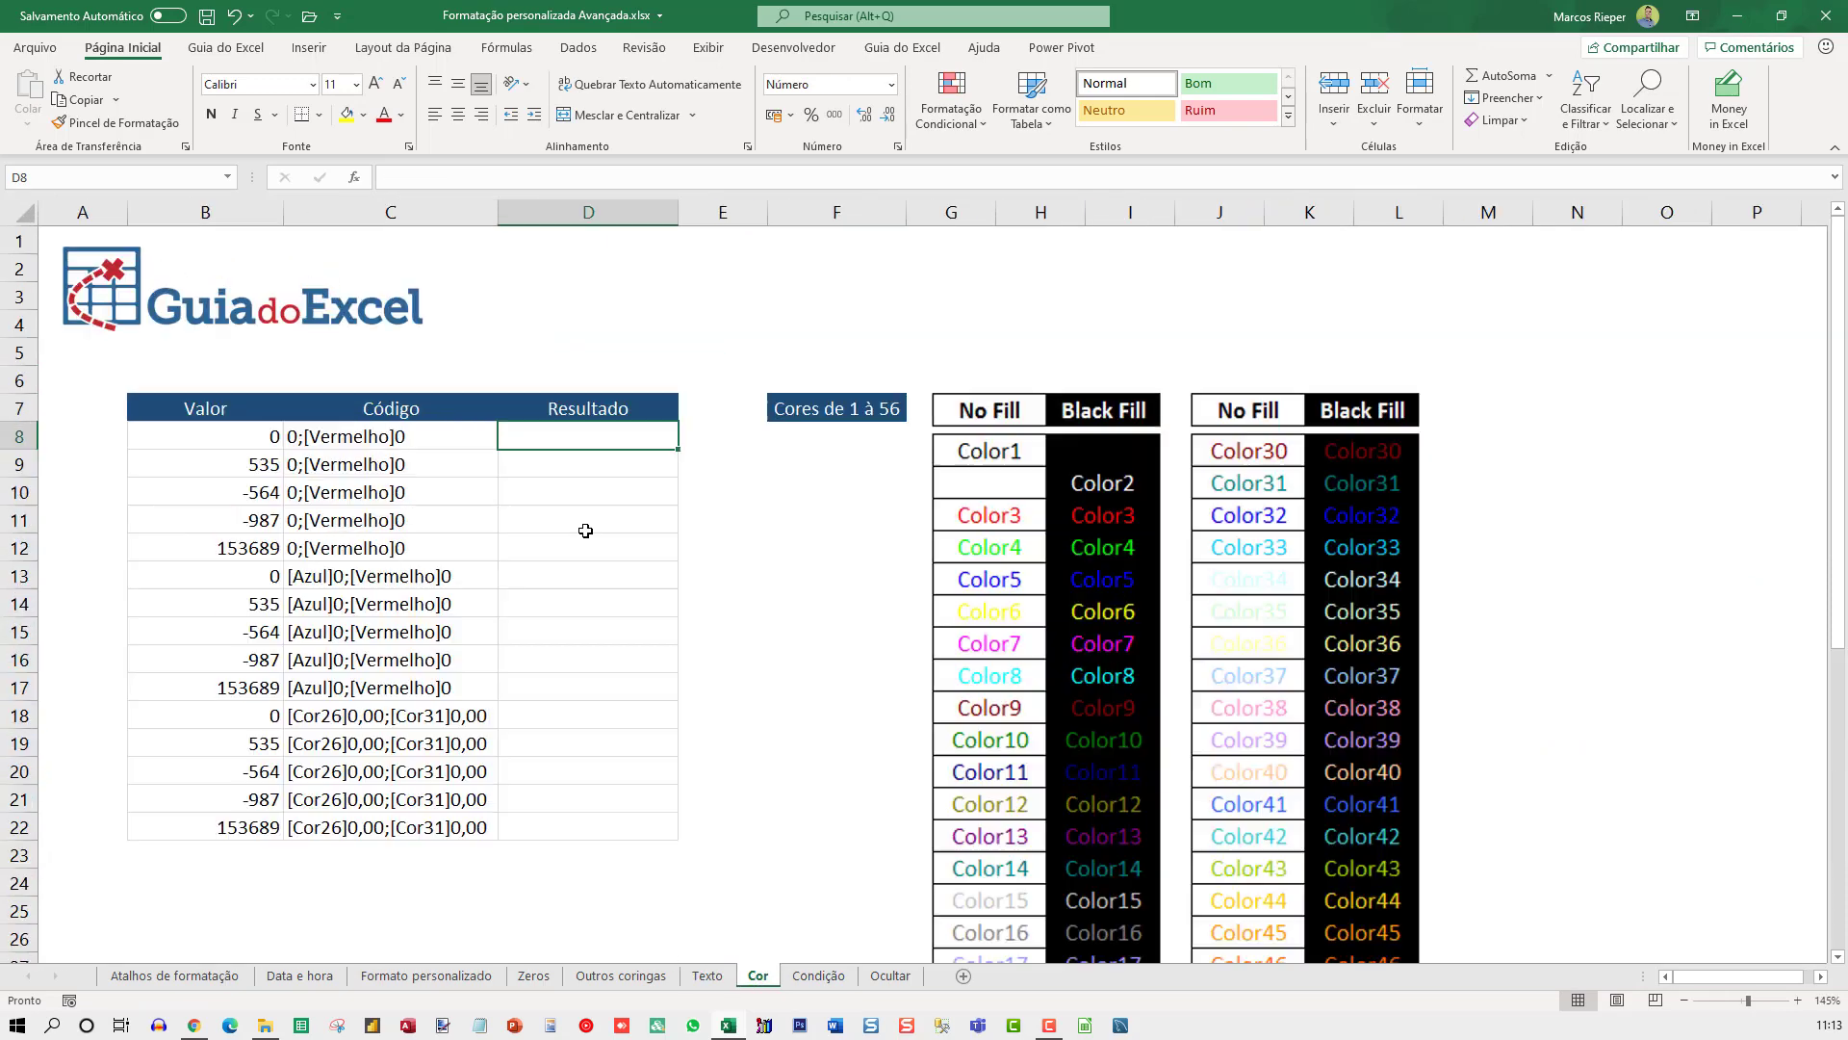
pyautogui.scroll(3, 590, 533)
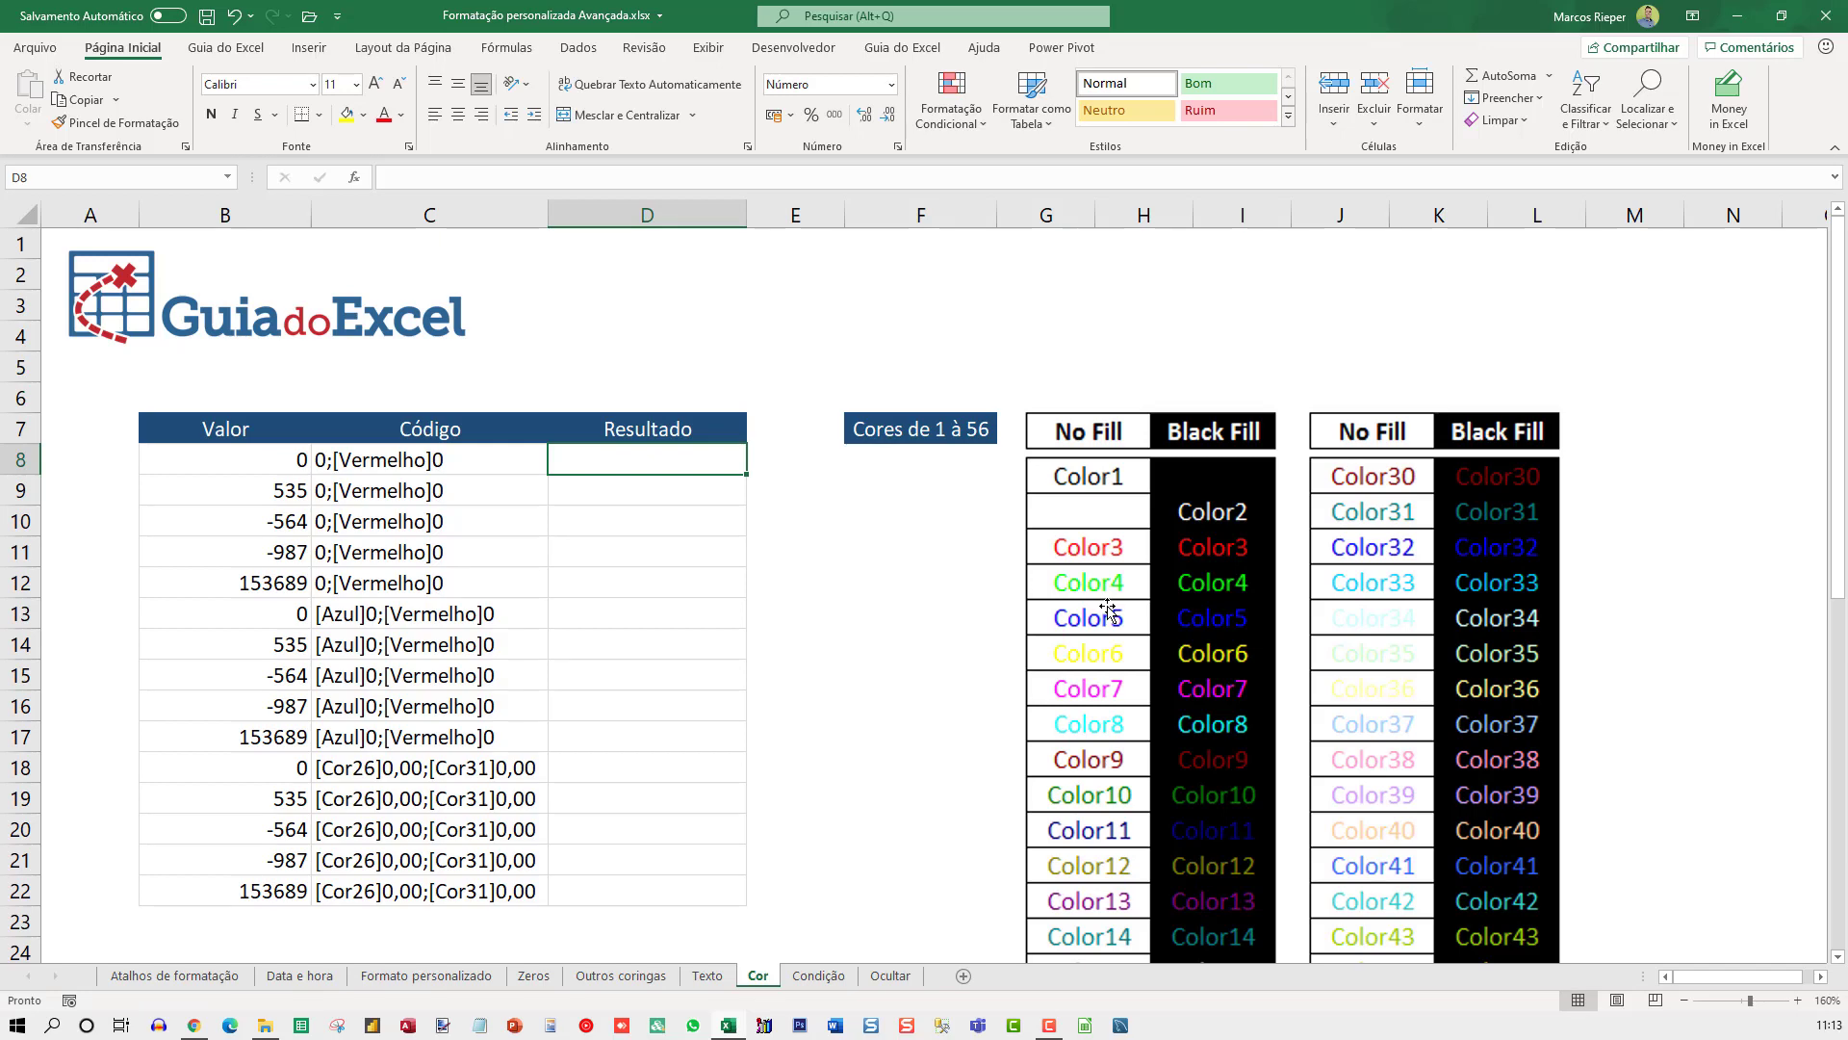
# On the Formato personalizado sheet, highlight the [Azul] colour code in the format text.
pyautogui.click(447, 976)
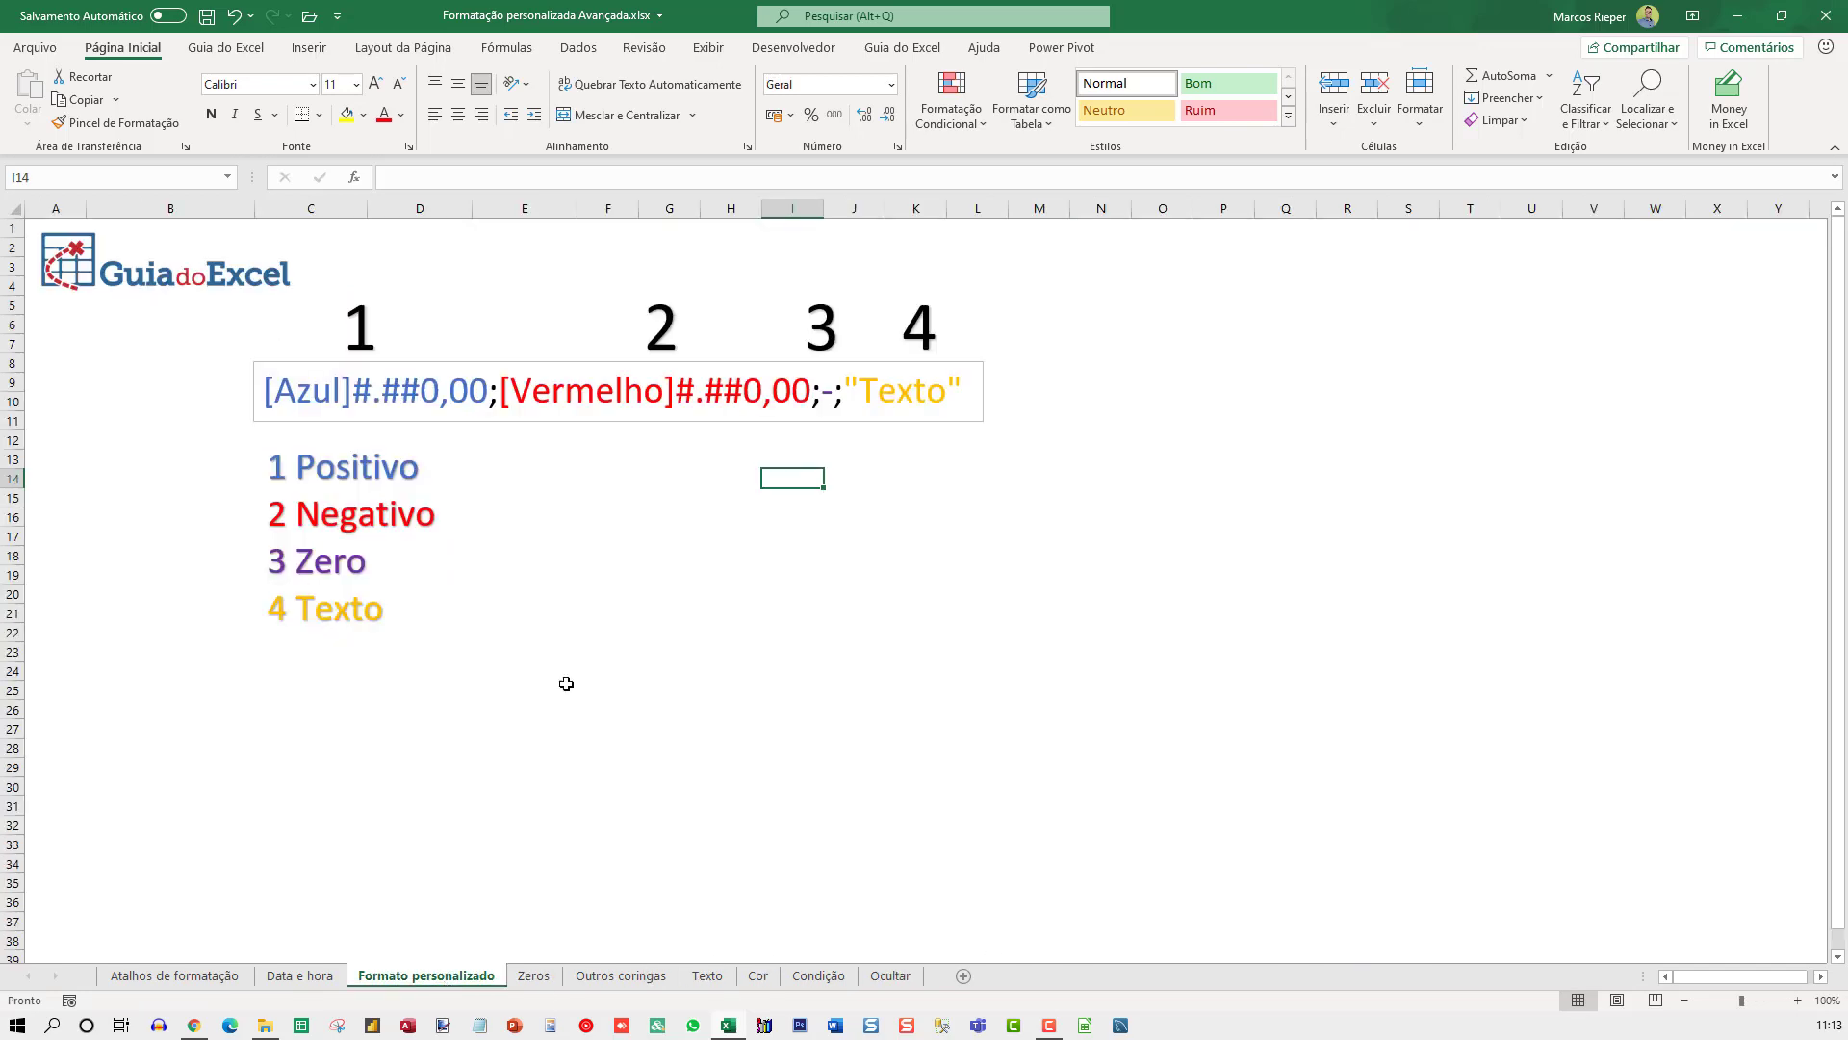
pyautogui.keyDown('ctrl'); pyautogui.scroll(2, 408, 478); pyautogui.keyUp('ctrl')
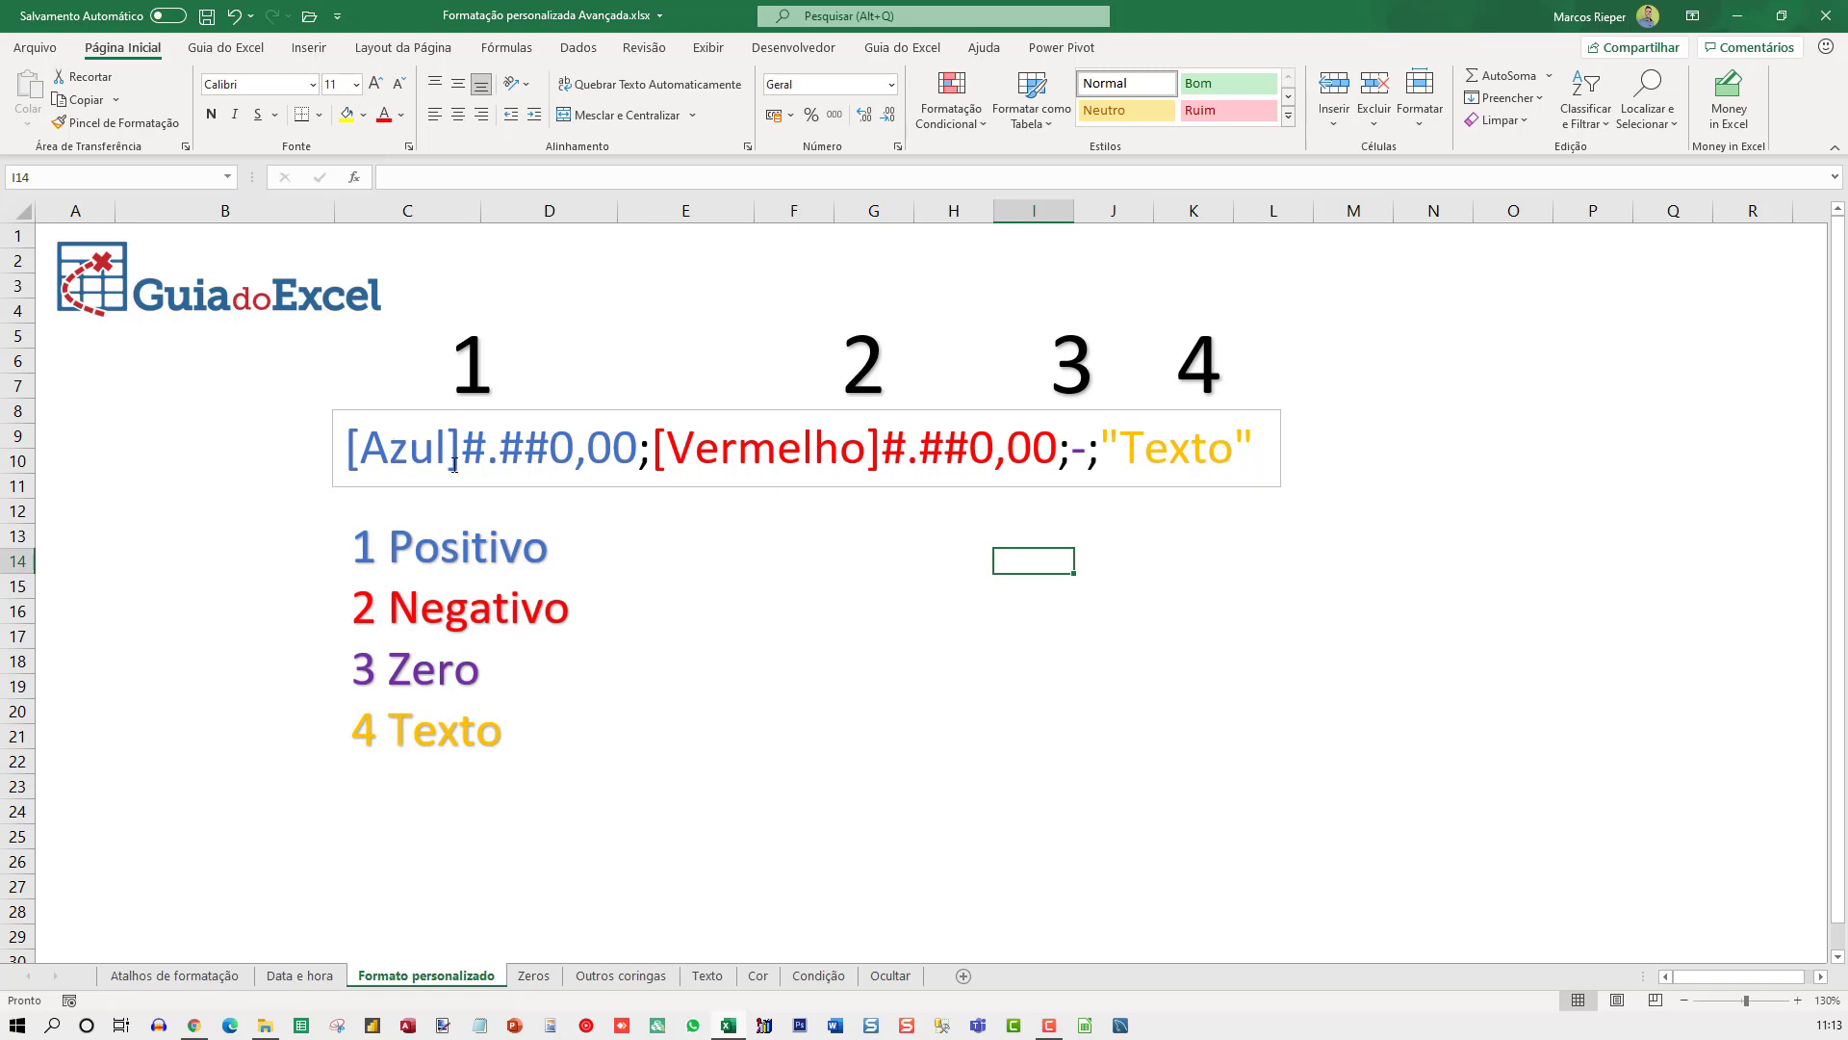
pyautogui.moveTo(466, 448); pyautogui.dragTo(348, 448)
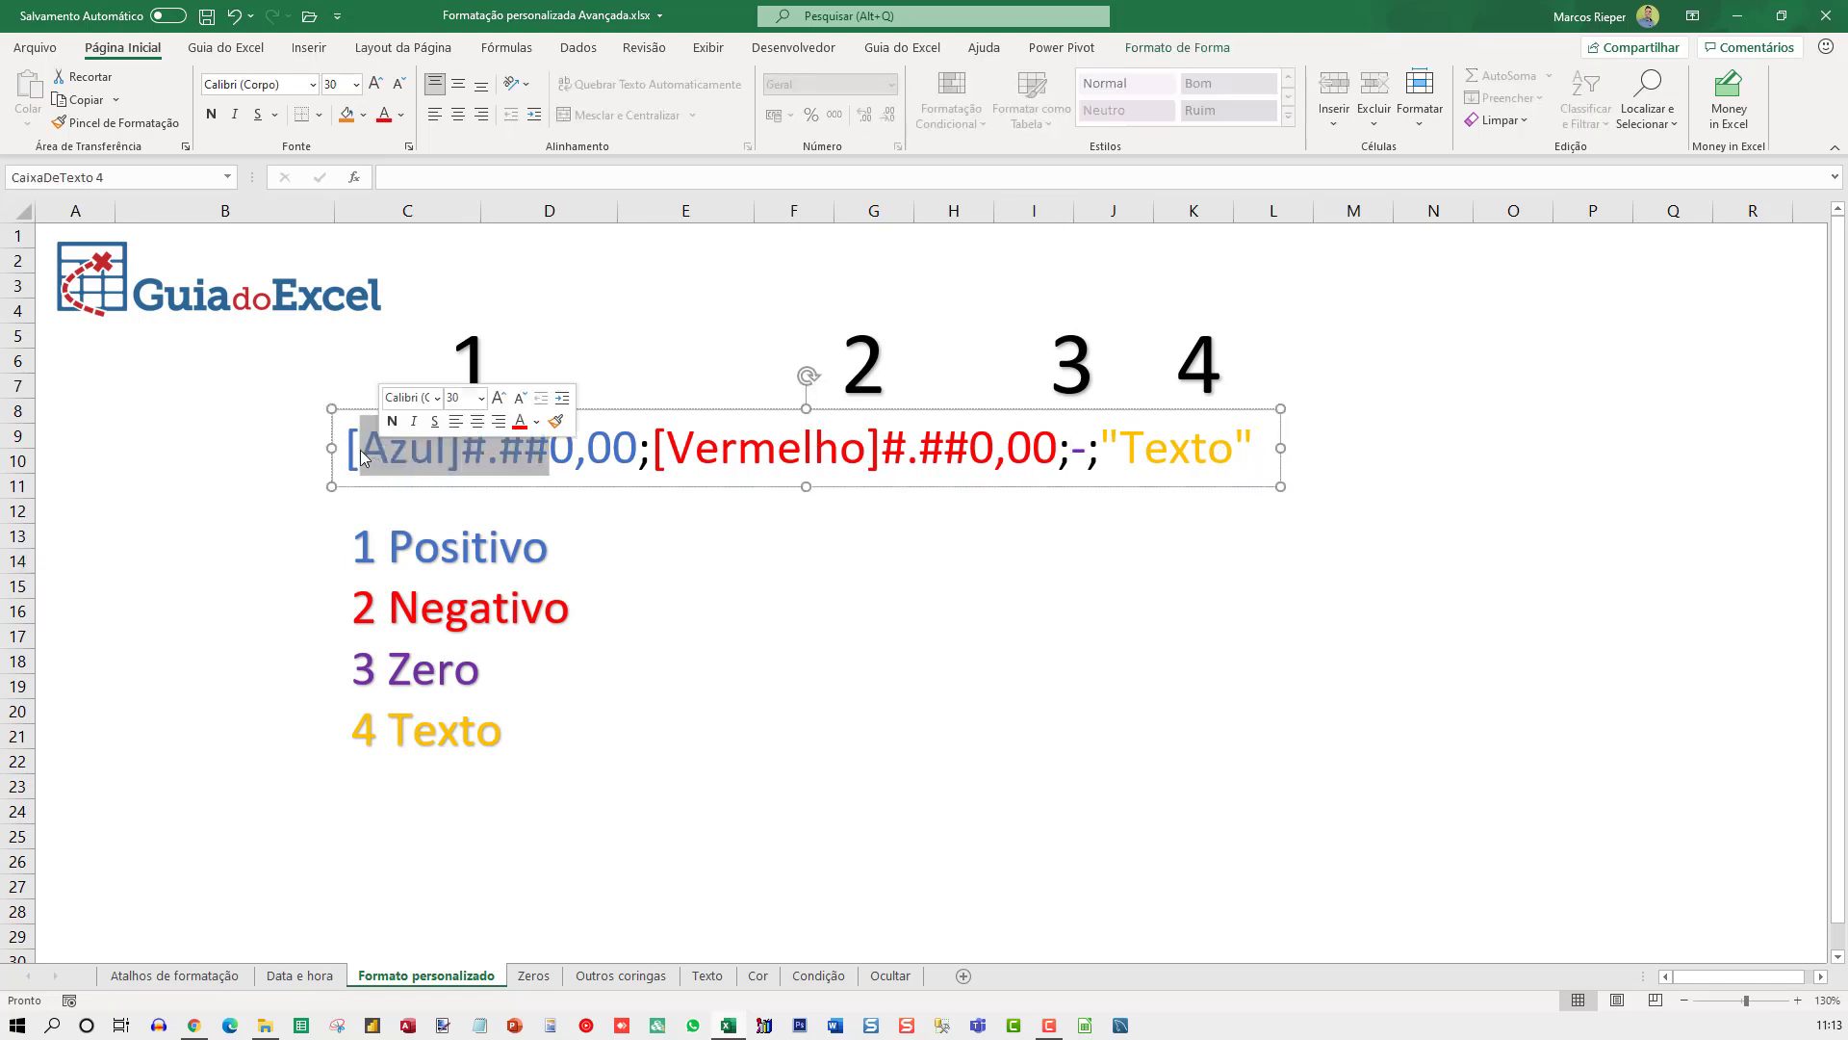
pyautogui.click(360, 449)
pyautogui.hotkey('shift', 'Left')
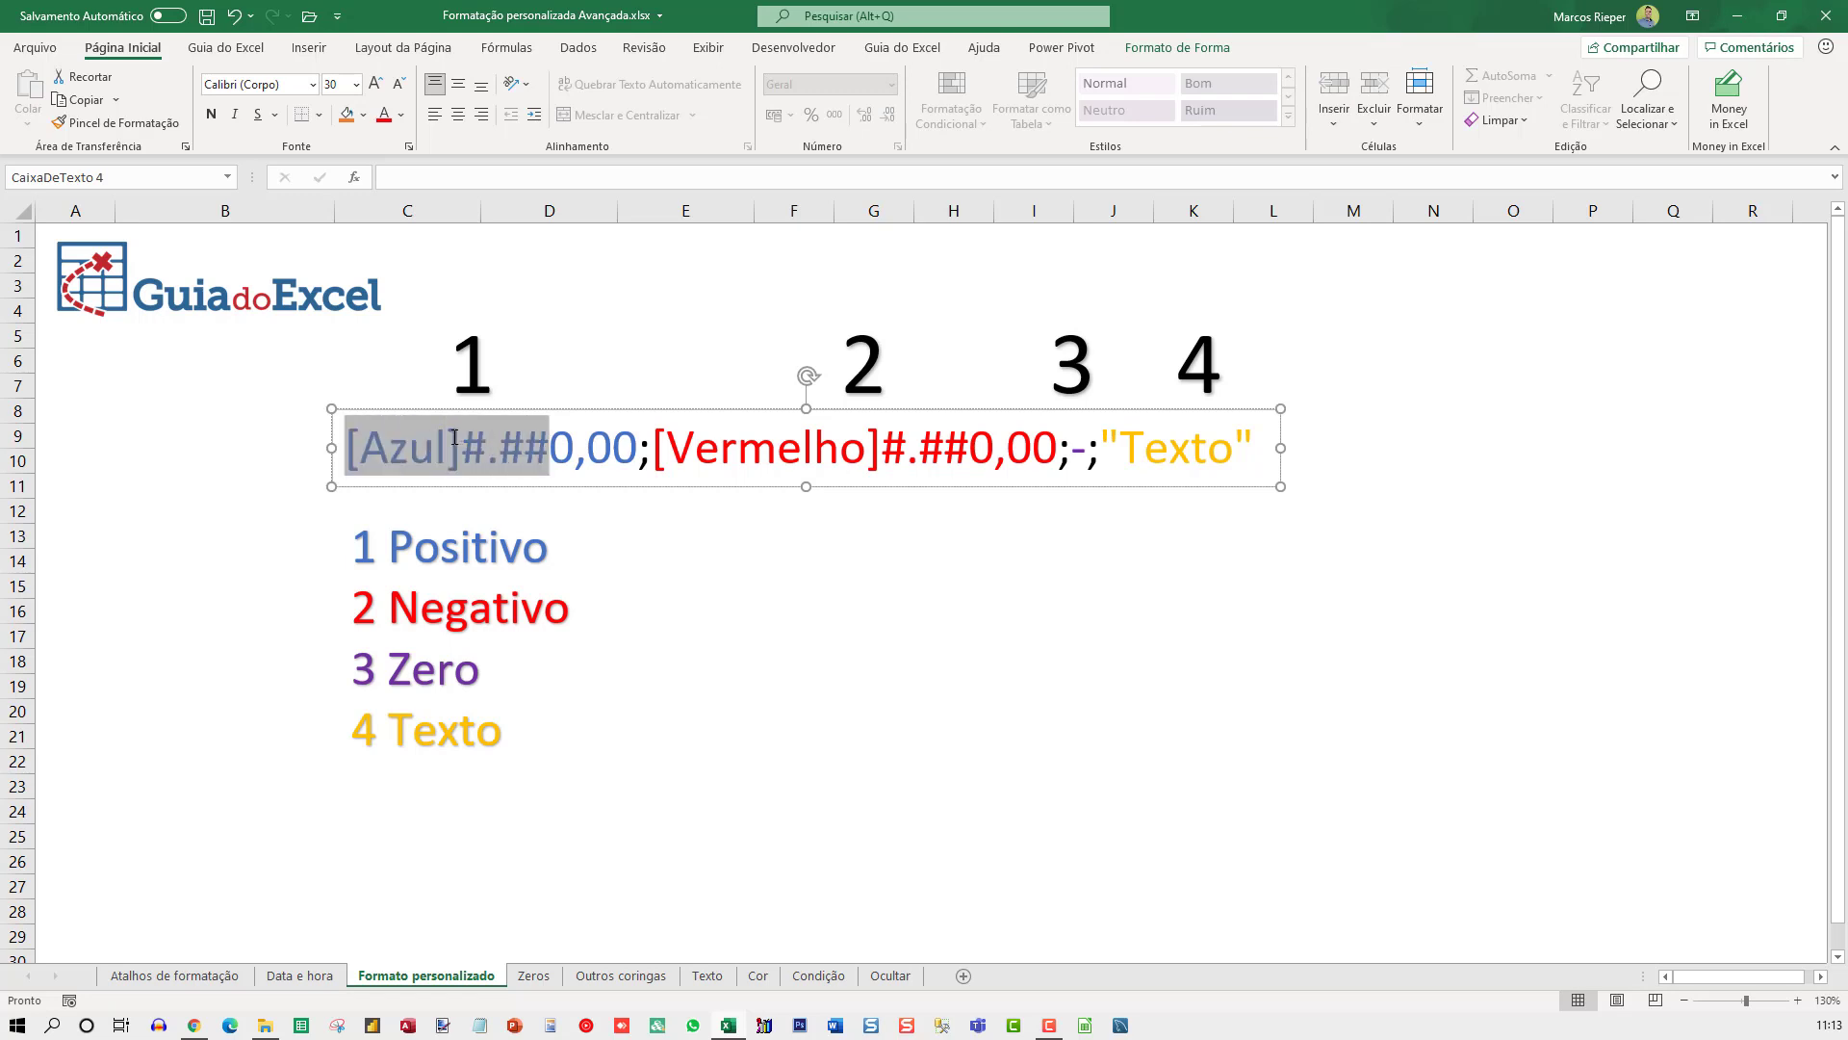
pyautogui.moveTo(379, 443); pyautogui.dragTo(448, 449)
pyautogui.hotkey('shift', 'Right')
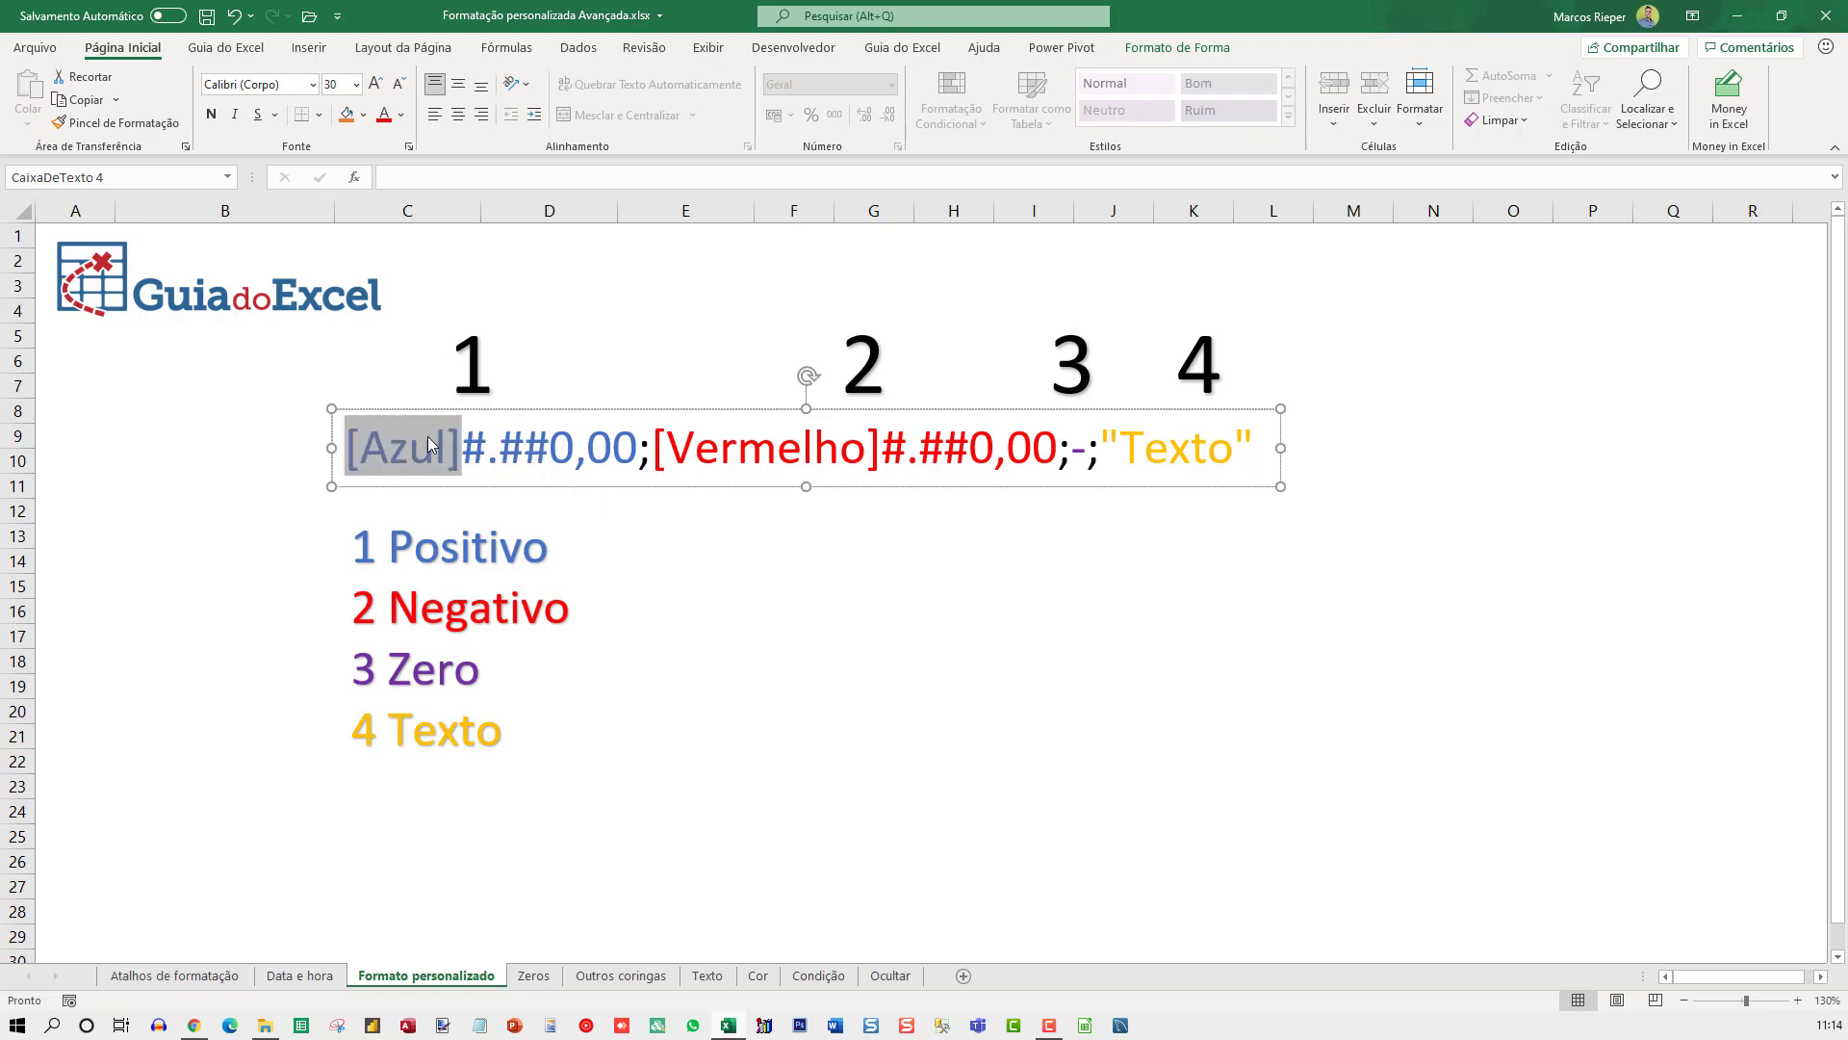
# Highlight [Vermelho] and the positive-number section, then return to the Cor sheet.
pyautogui.moveTo(649, 443); pyautogui.dragTo(840, 445)
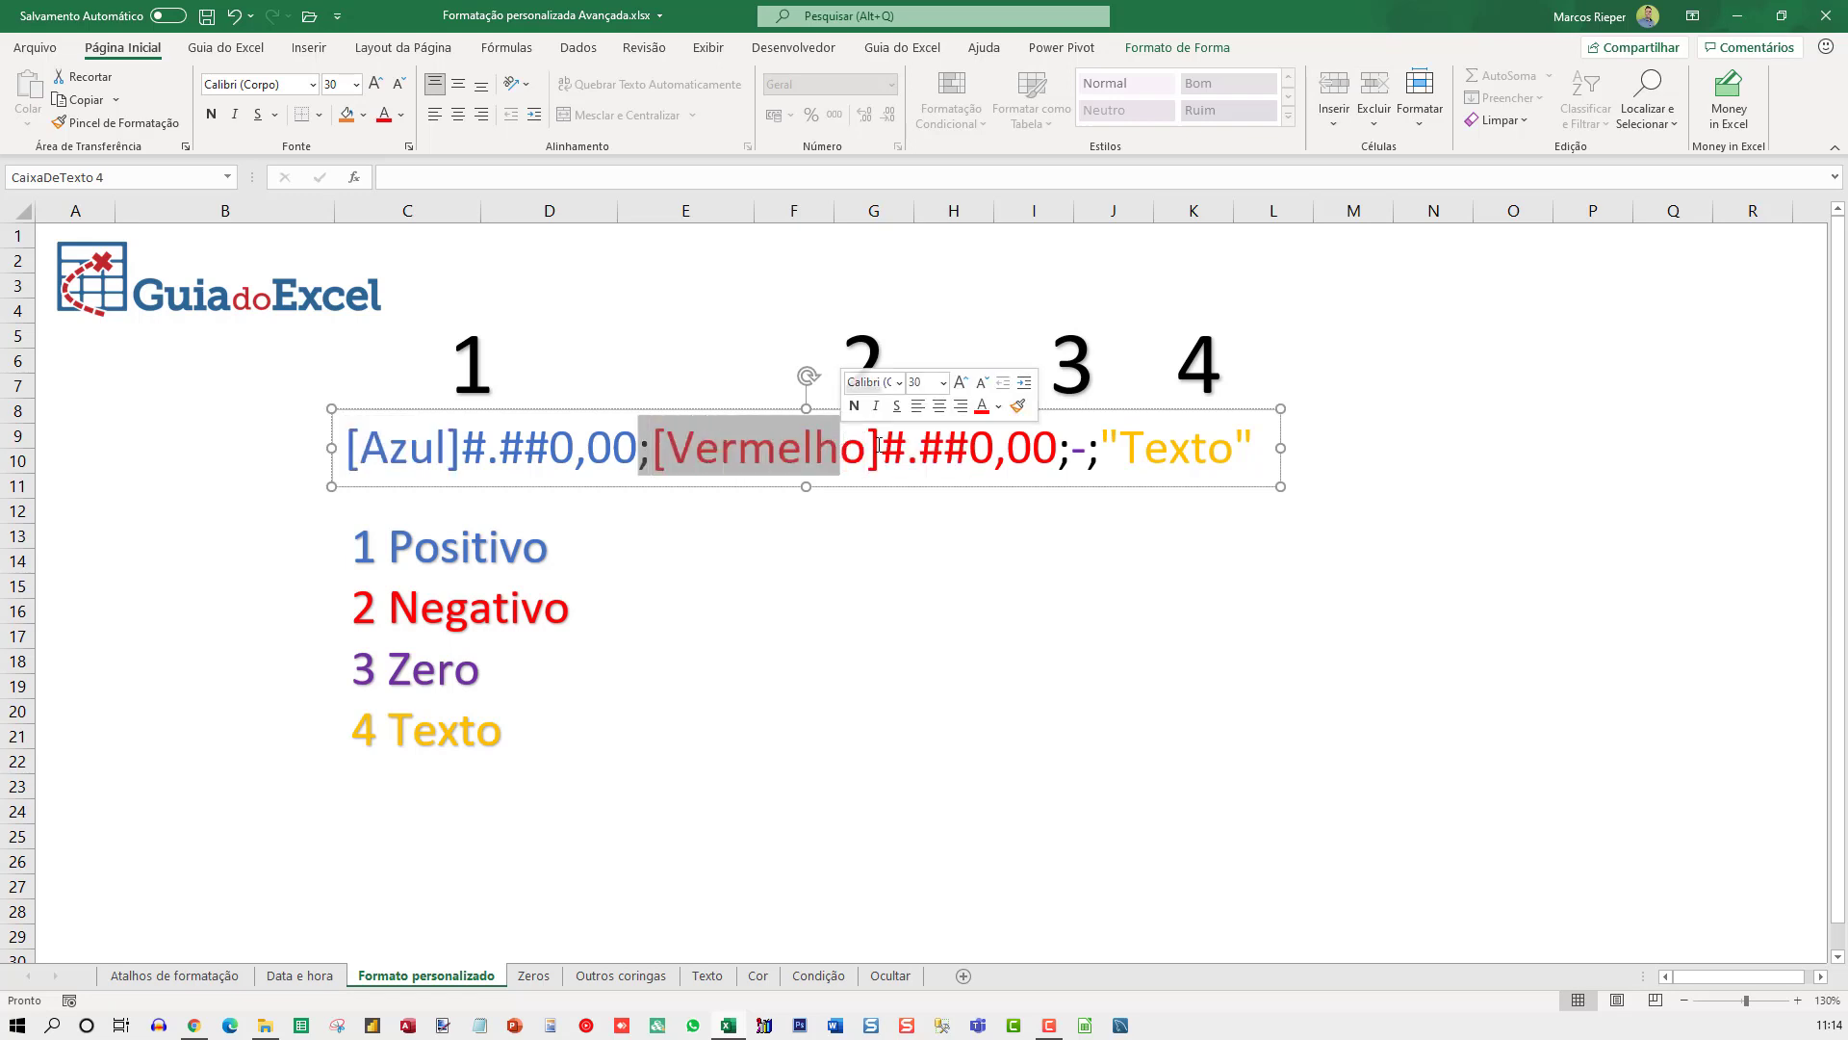
pyautogui.moveTo(469, 445); pyautogui.dragTo(347, 449)
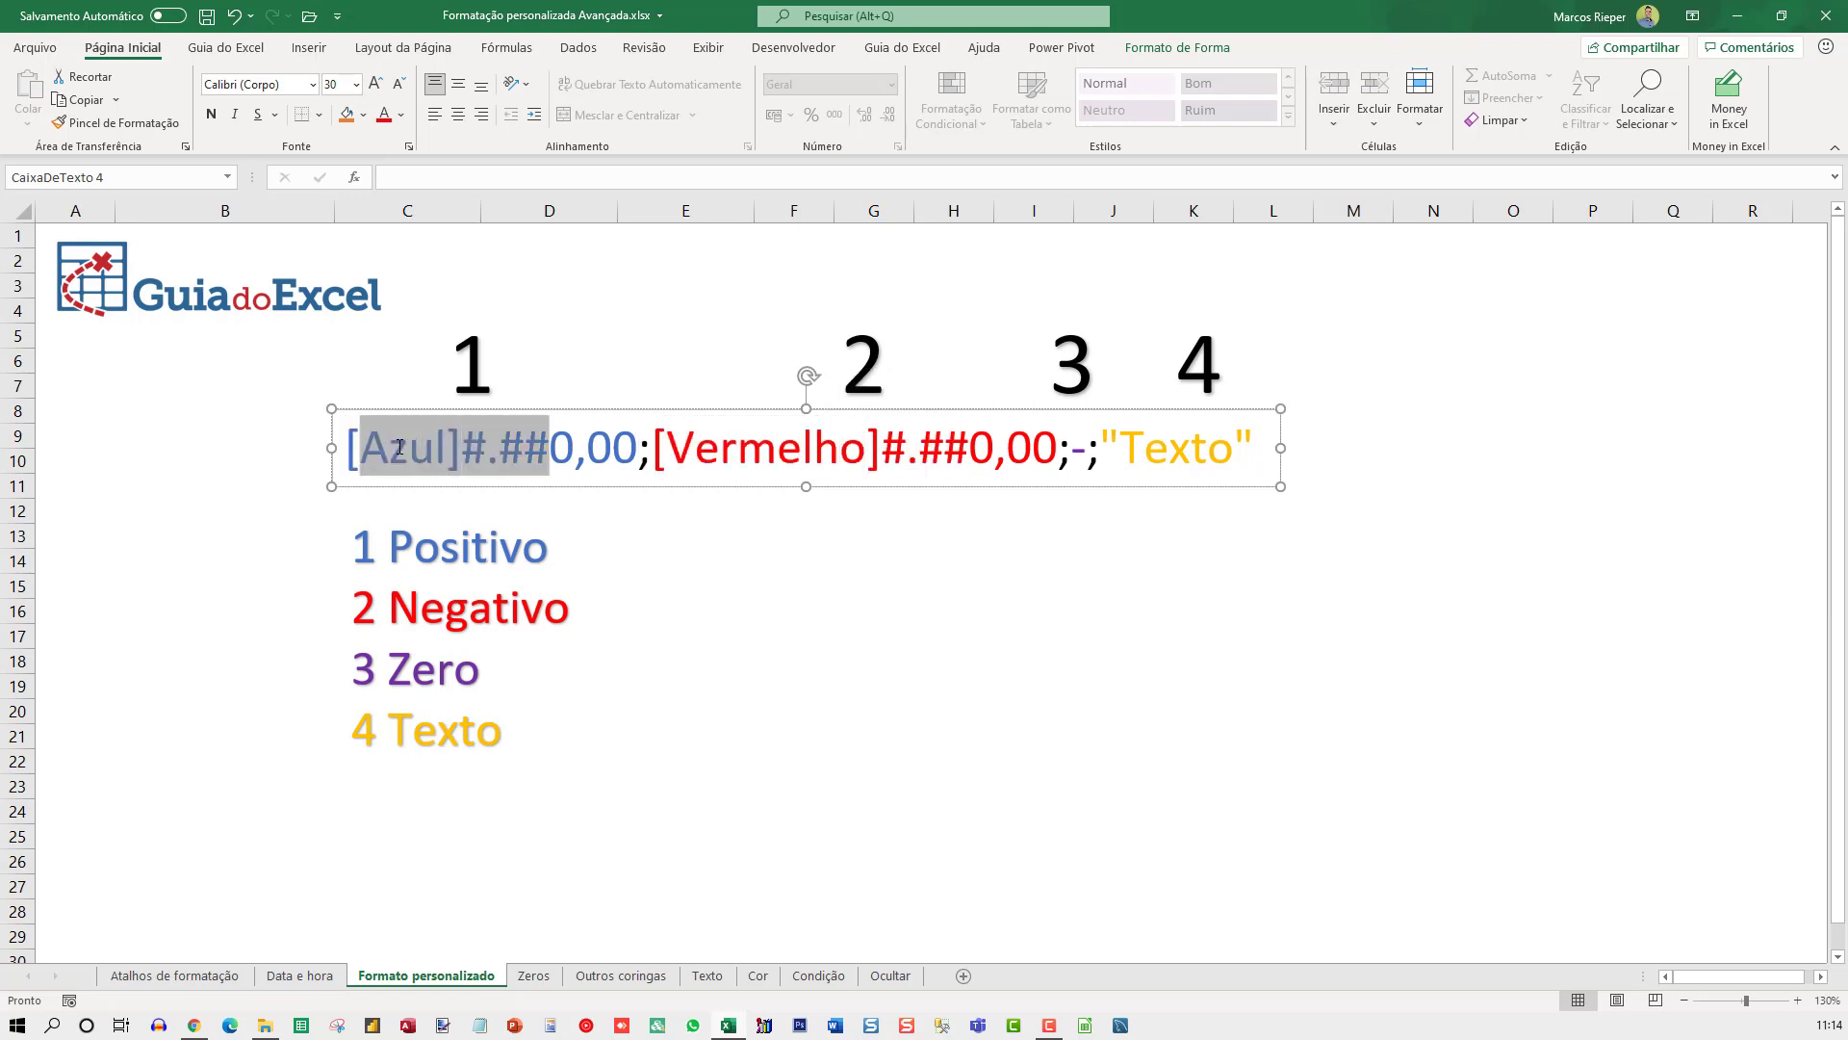
pyautogui.click(460, 451)
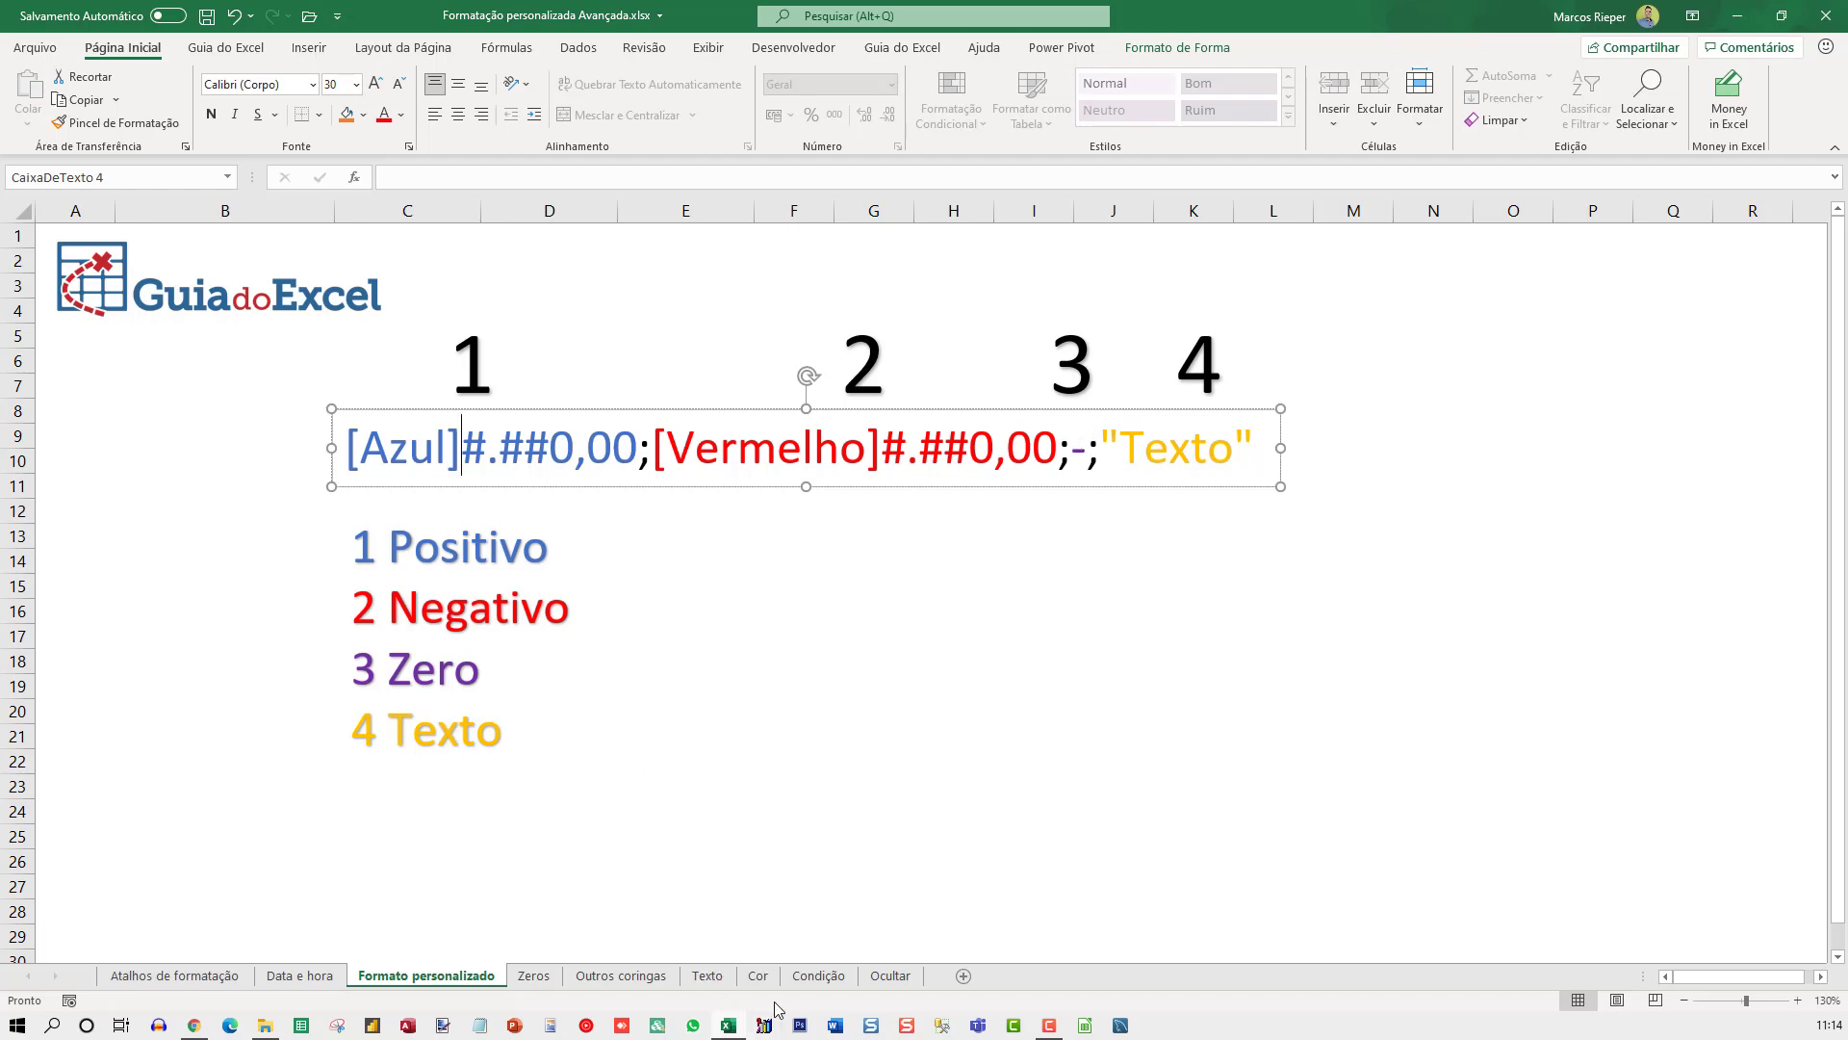
pyautogui.click(756, 976)
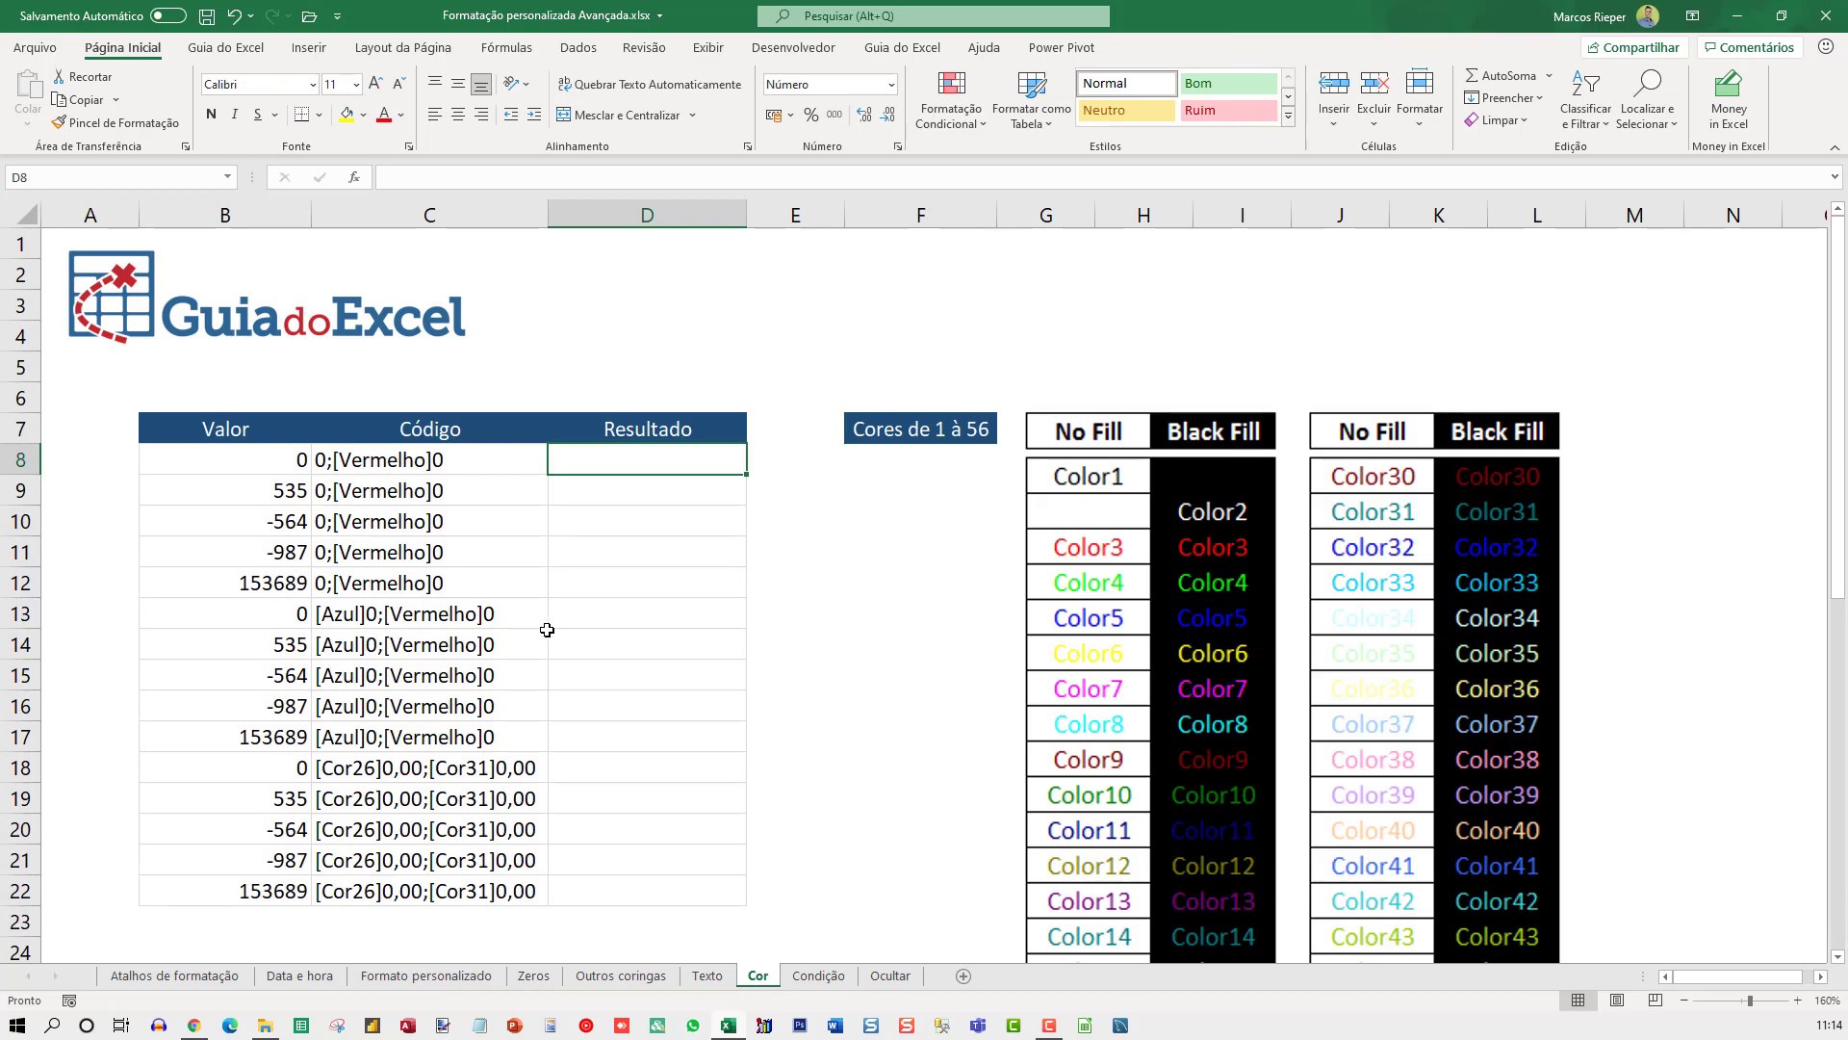
# Link Resultado D8 to B8 with =B8 and change B8 to -1.
pyautogui.write('=')
pyautogui.press('Left')
pyautogui.press('Left')
pyautogui.hotkey('ctrl', 'Return')
pyautogui.press('Left')
pyautogui.press('Left')
pyautogui.write('-1')
pyautogui.press('Return')
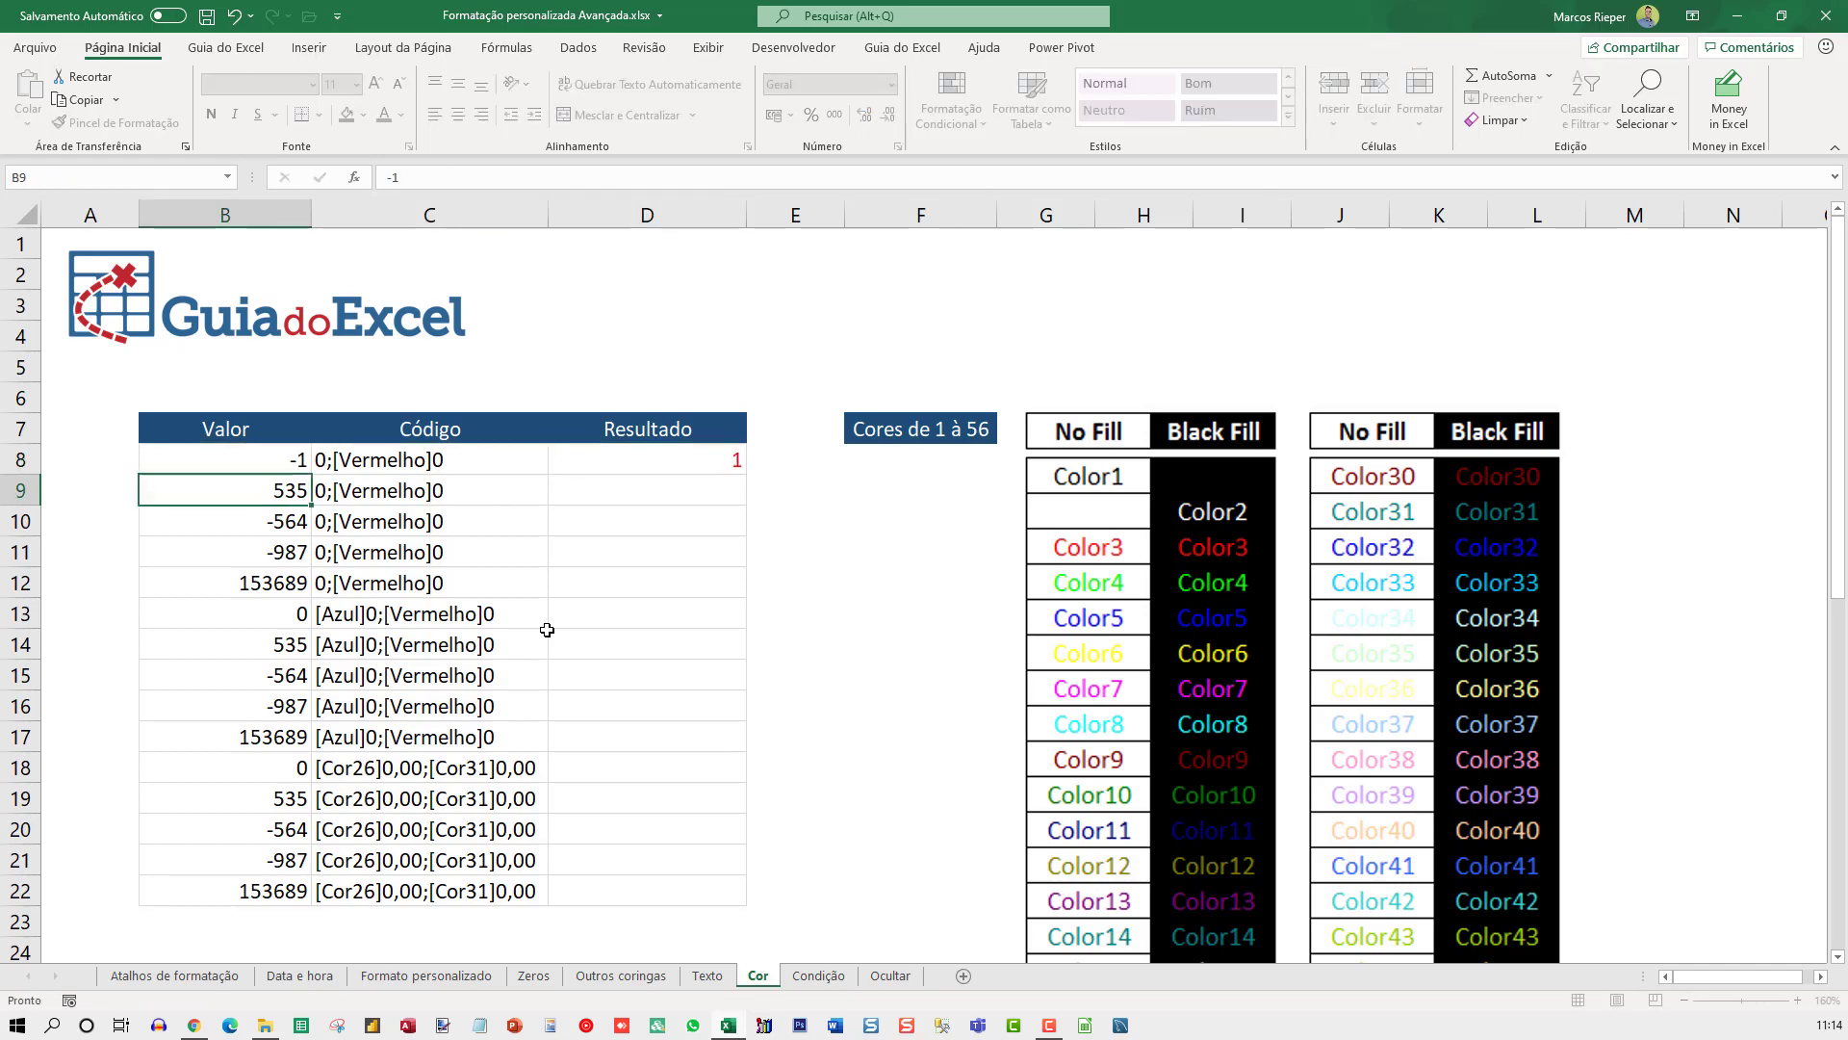
pyautogui.press('Up')
pyautogui.press('Right')
pyautogui.press('Right')
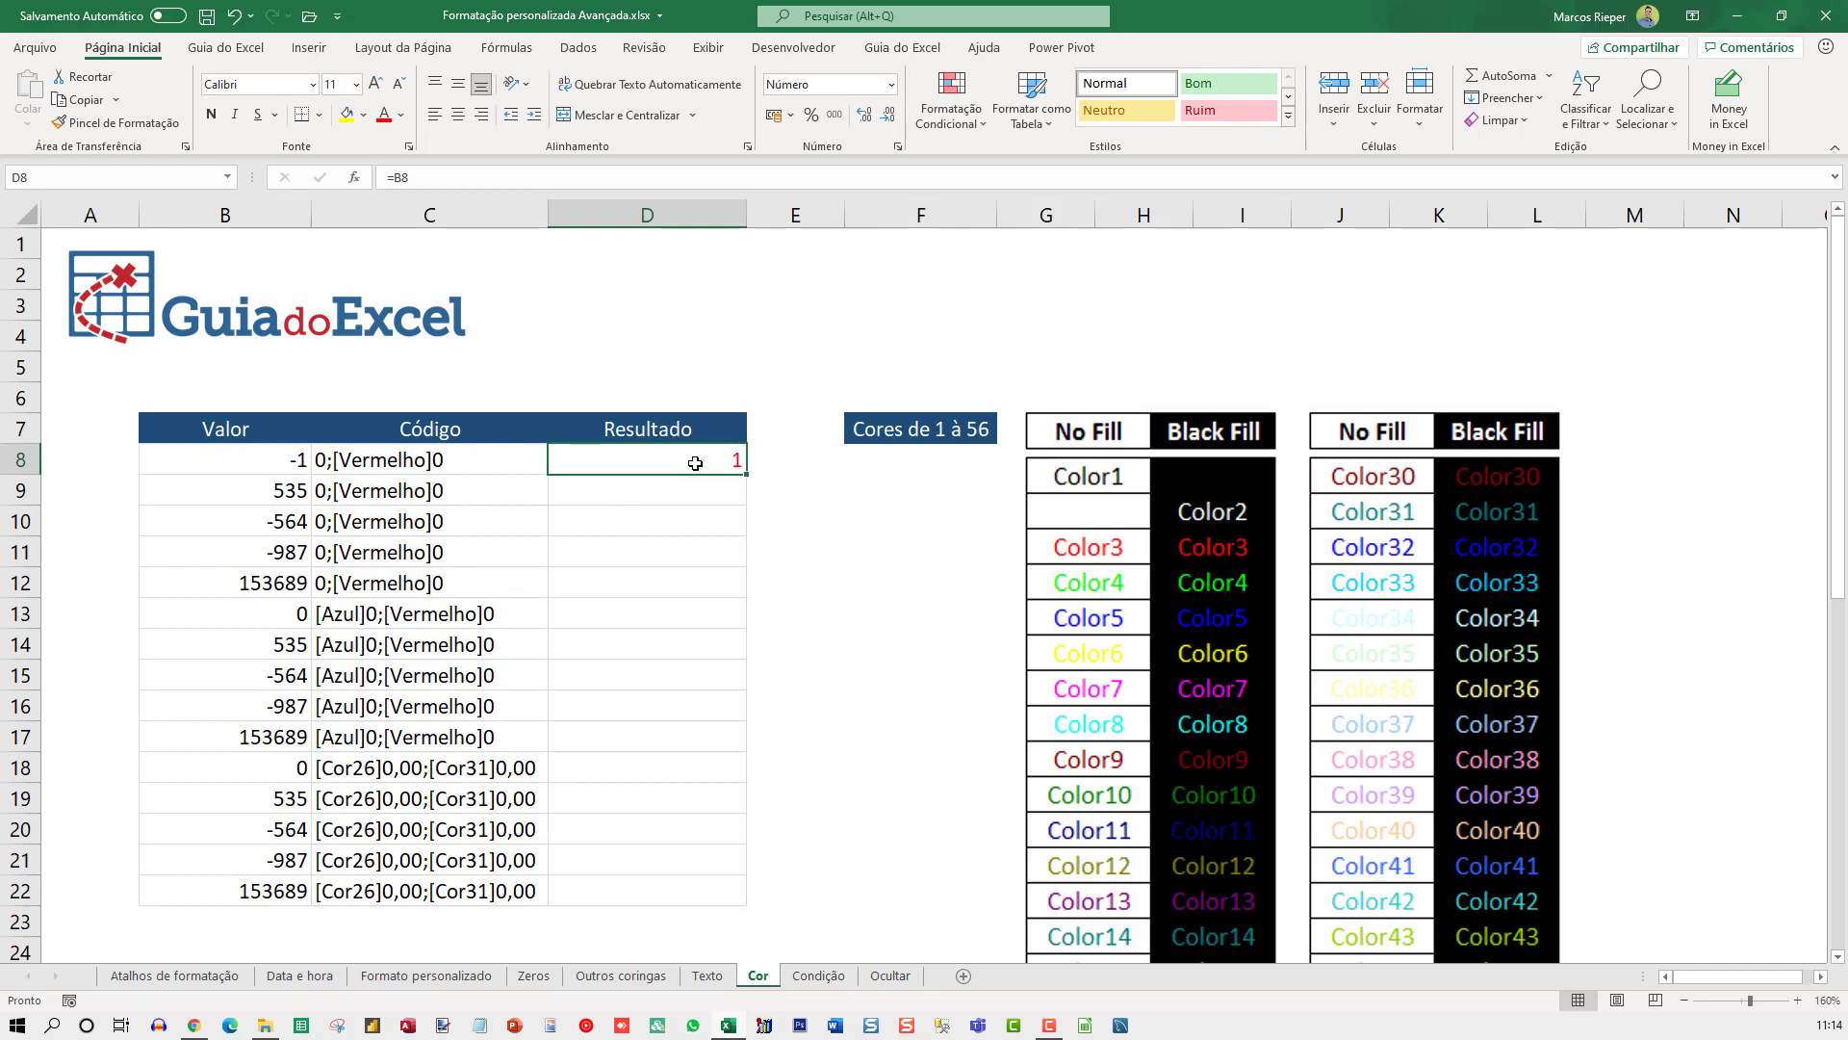
# Give D8 the custom format 0;[Vermelho]-0 so negatives show red with a minus.
pyautogui.hotkey('ctrl', '1')
pyautogui.moveTo(1145, 396); pyautogui.dragTo(887, 419)
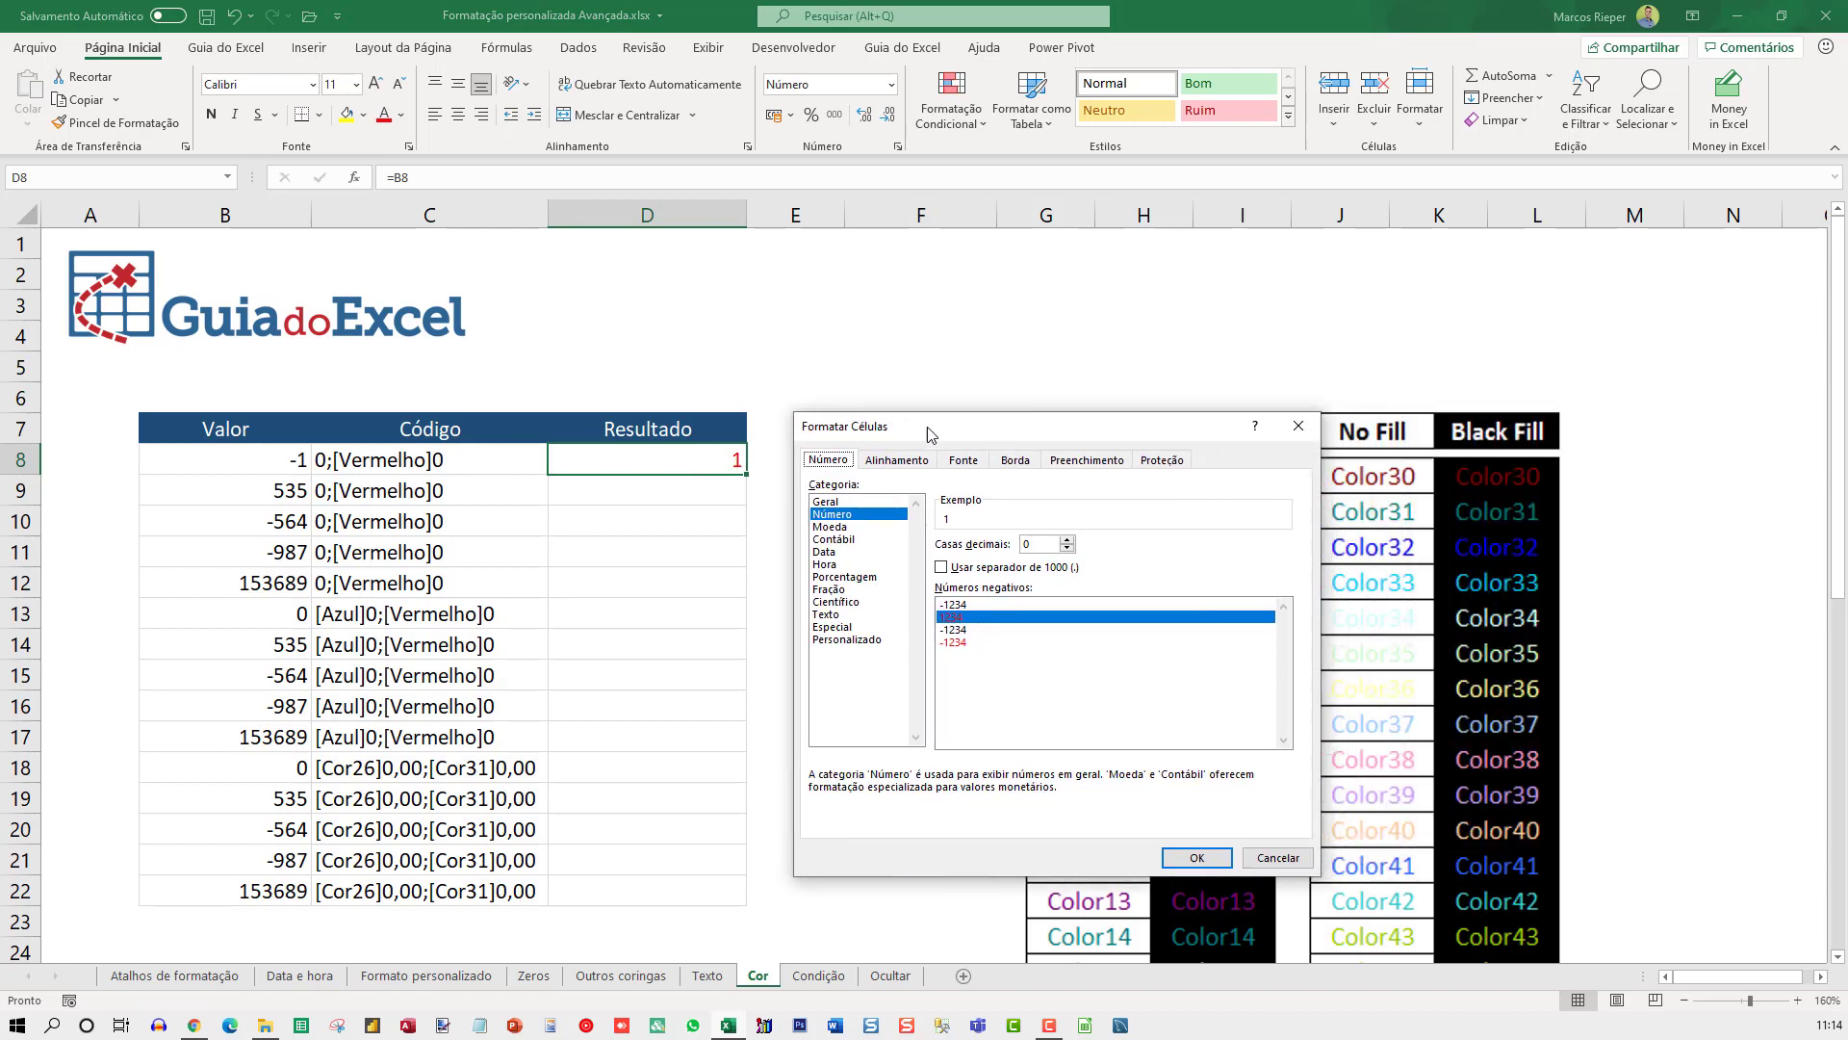
pyautogui.click(816, 633)
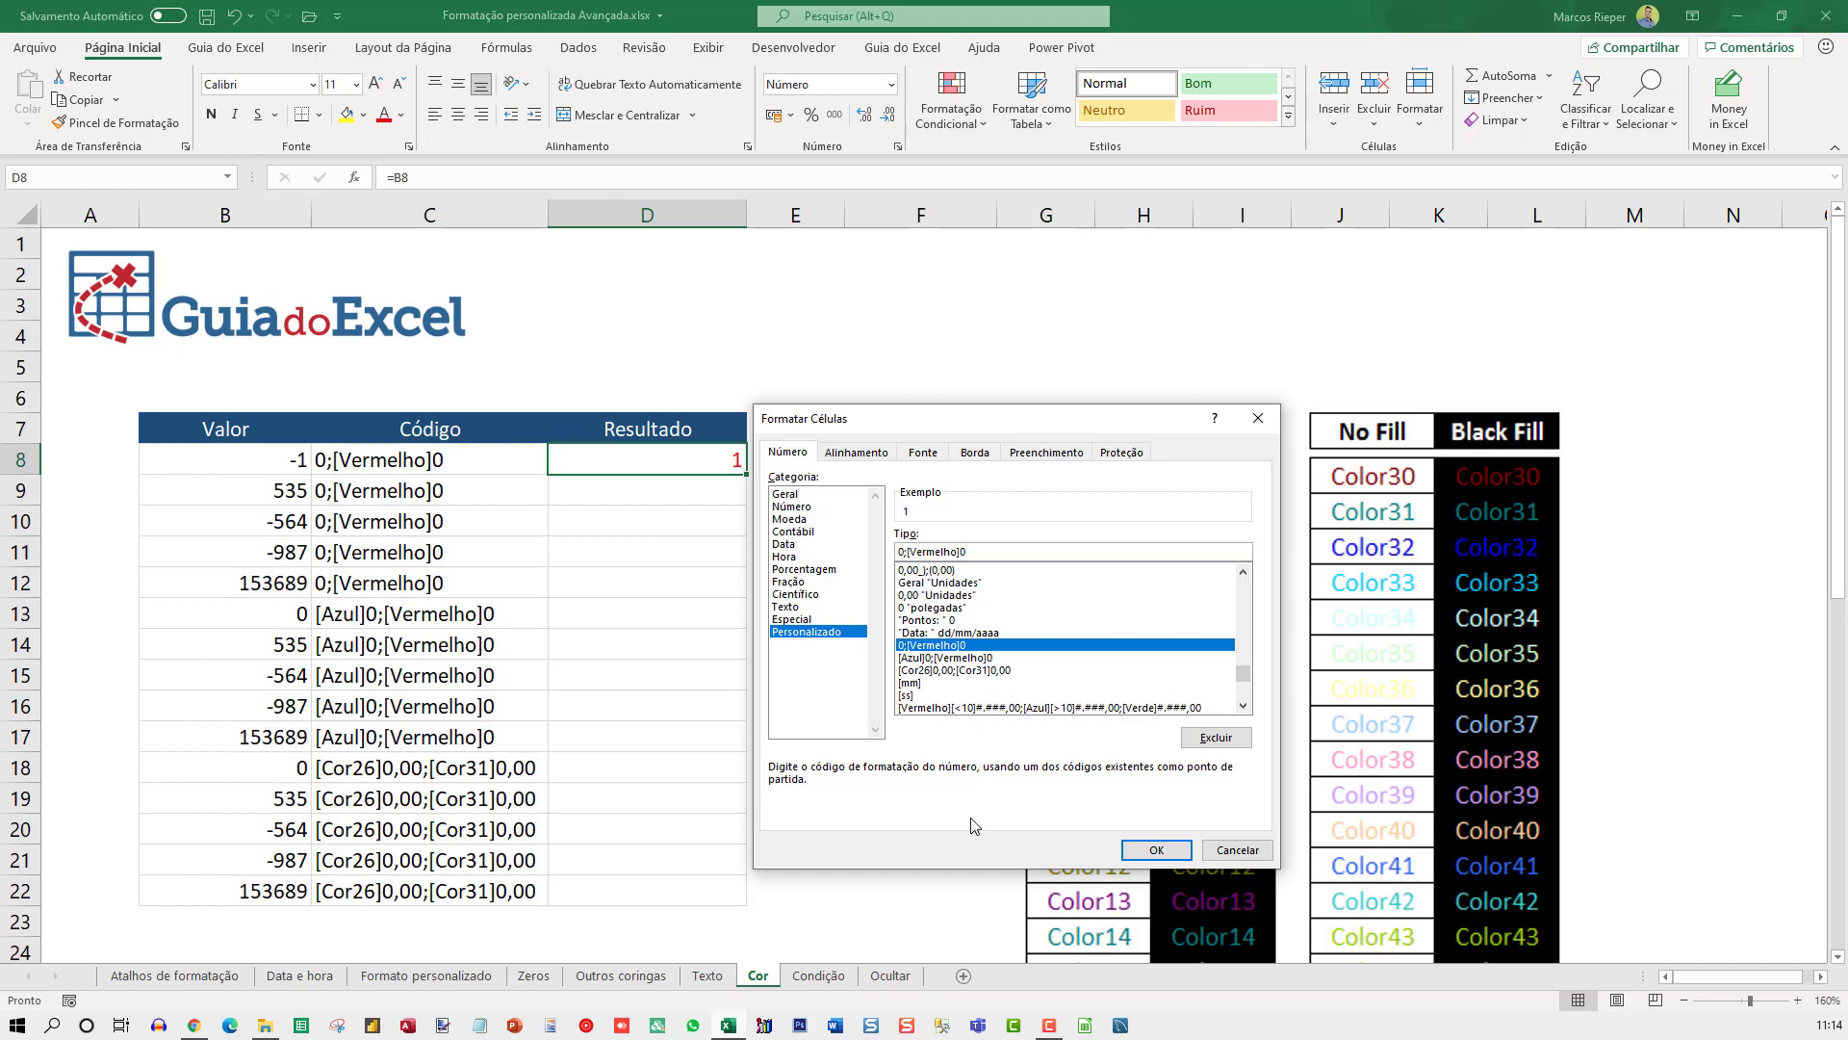
pyautogui.write('-')
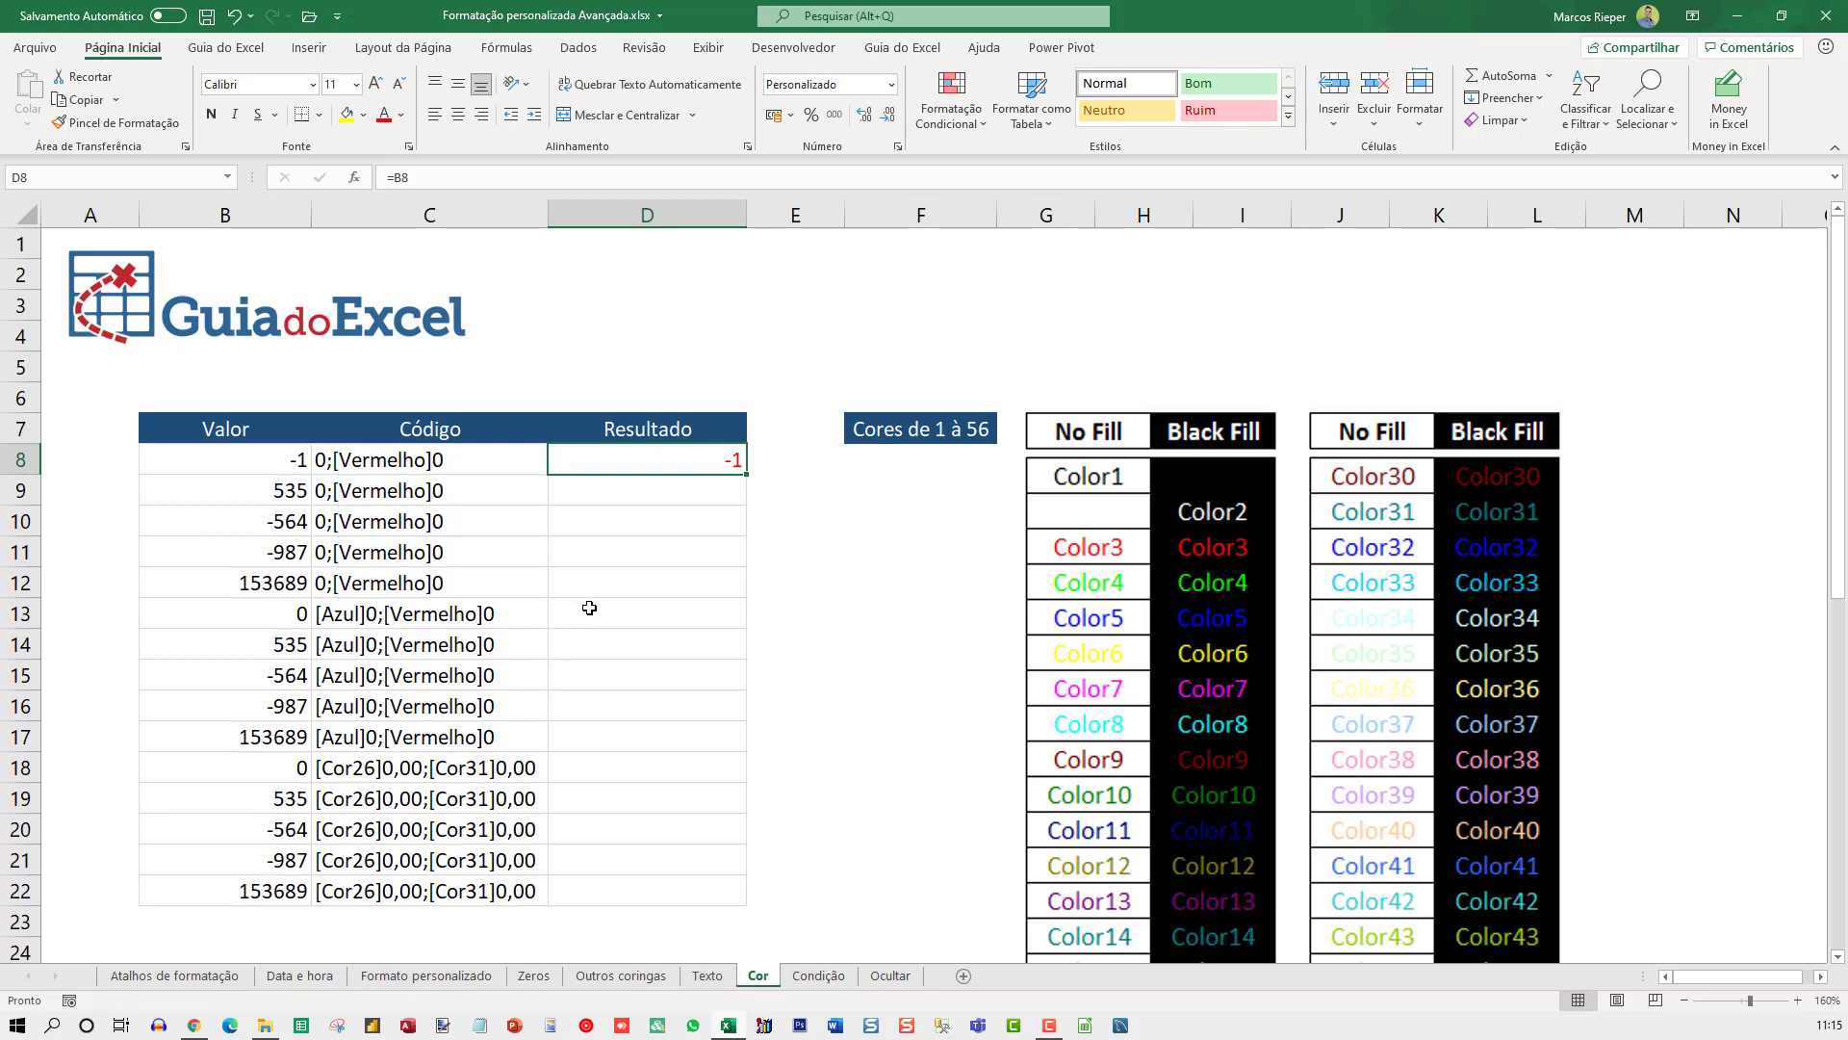
# Change the B8 value to 5, then to -50.
pyautogui.press('Left')
pyautogui.press('Left')
pyautogui.write('5')
pyautogui.press('Return')
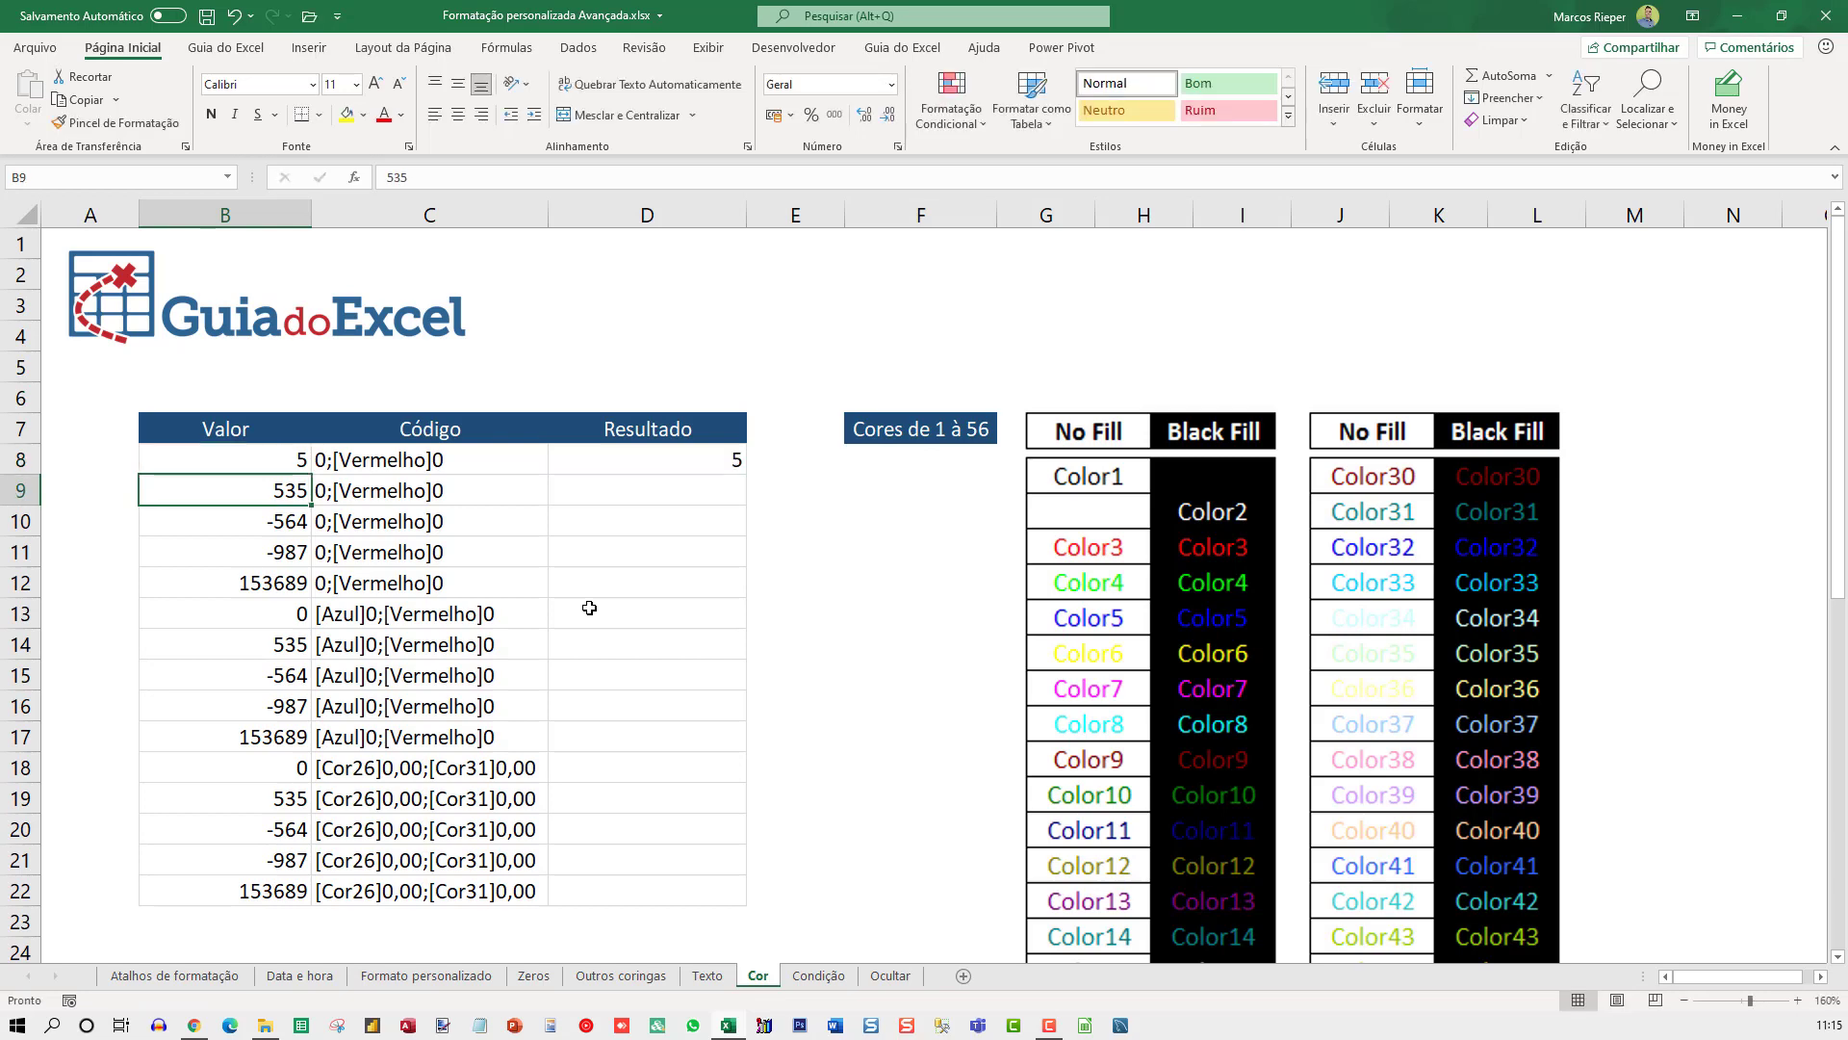
pyautogui.press('Up')
pyautogui.write('-50')
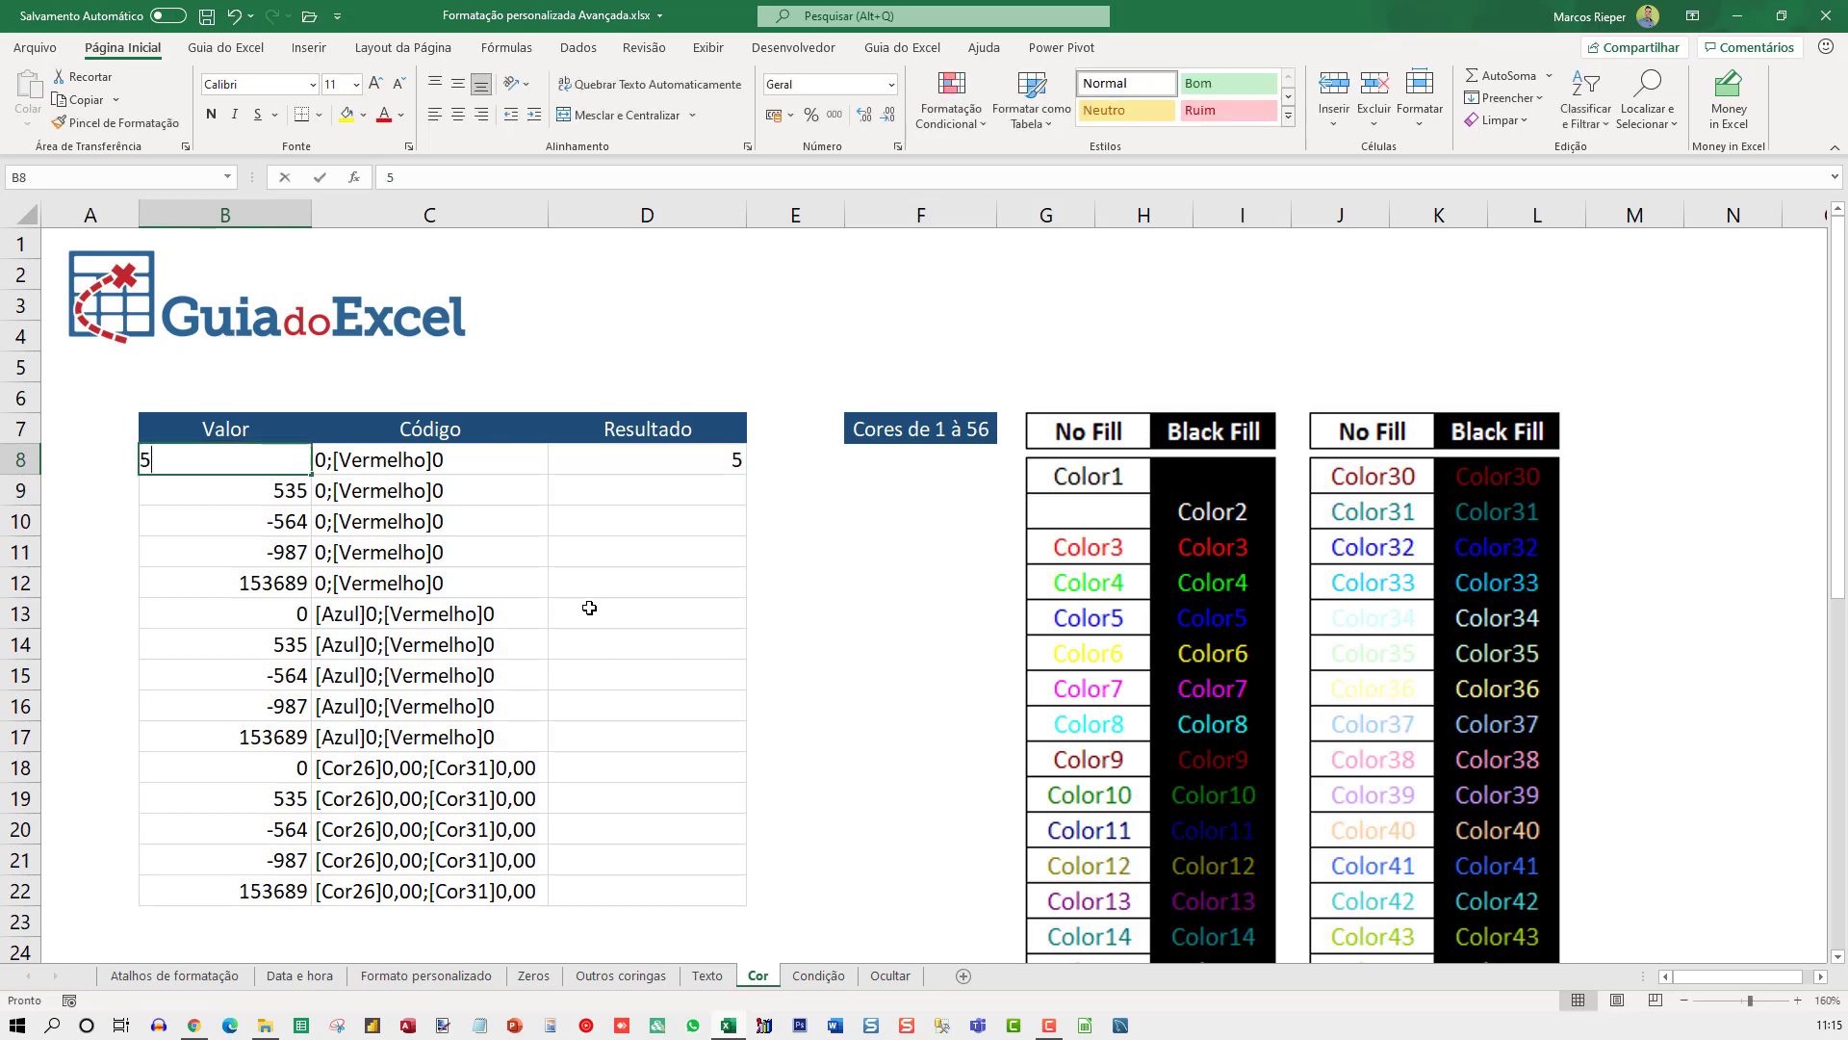
pyautogui.press('Return')
pyautogui.press('Up')
# Link Resultado D9 to B9 with =B9 and review its custom format codes.
pyautogui.click(631, 487)
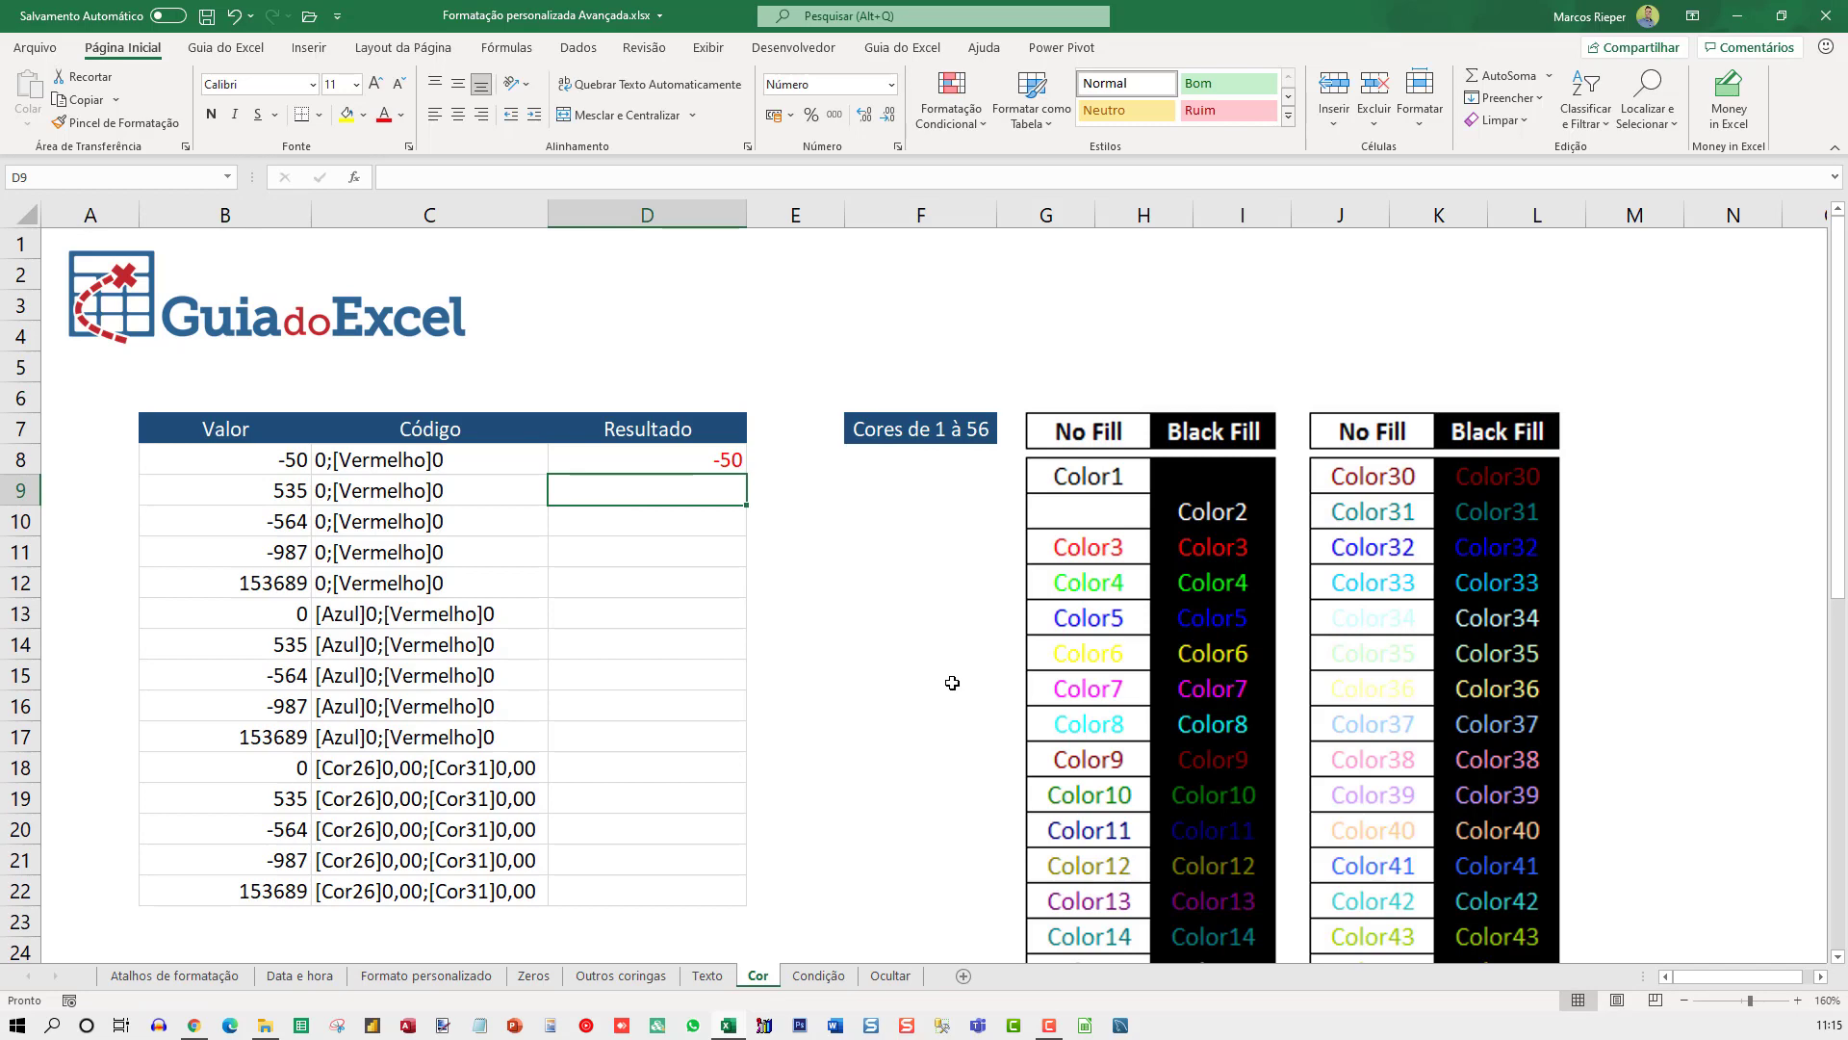
pyautogui.write('=')
pyautogui.press('Left')
pyautogui.press('Left')
pyautogui.hotkey('ctrl', 'Return')
pyautogui.hotkey('ctrl', '1')
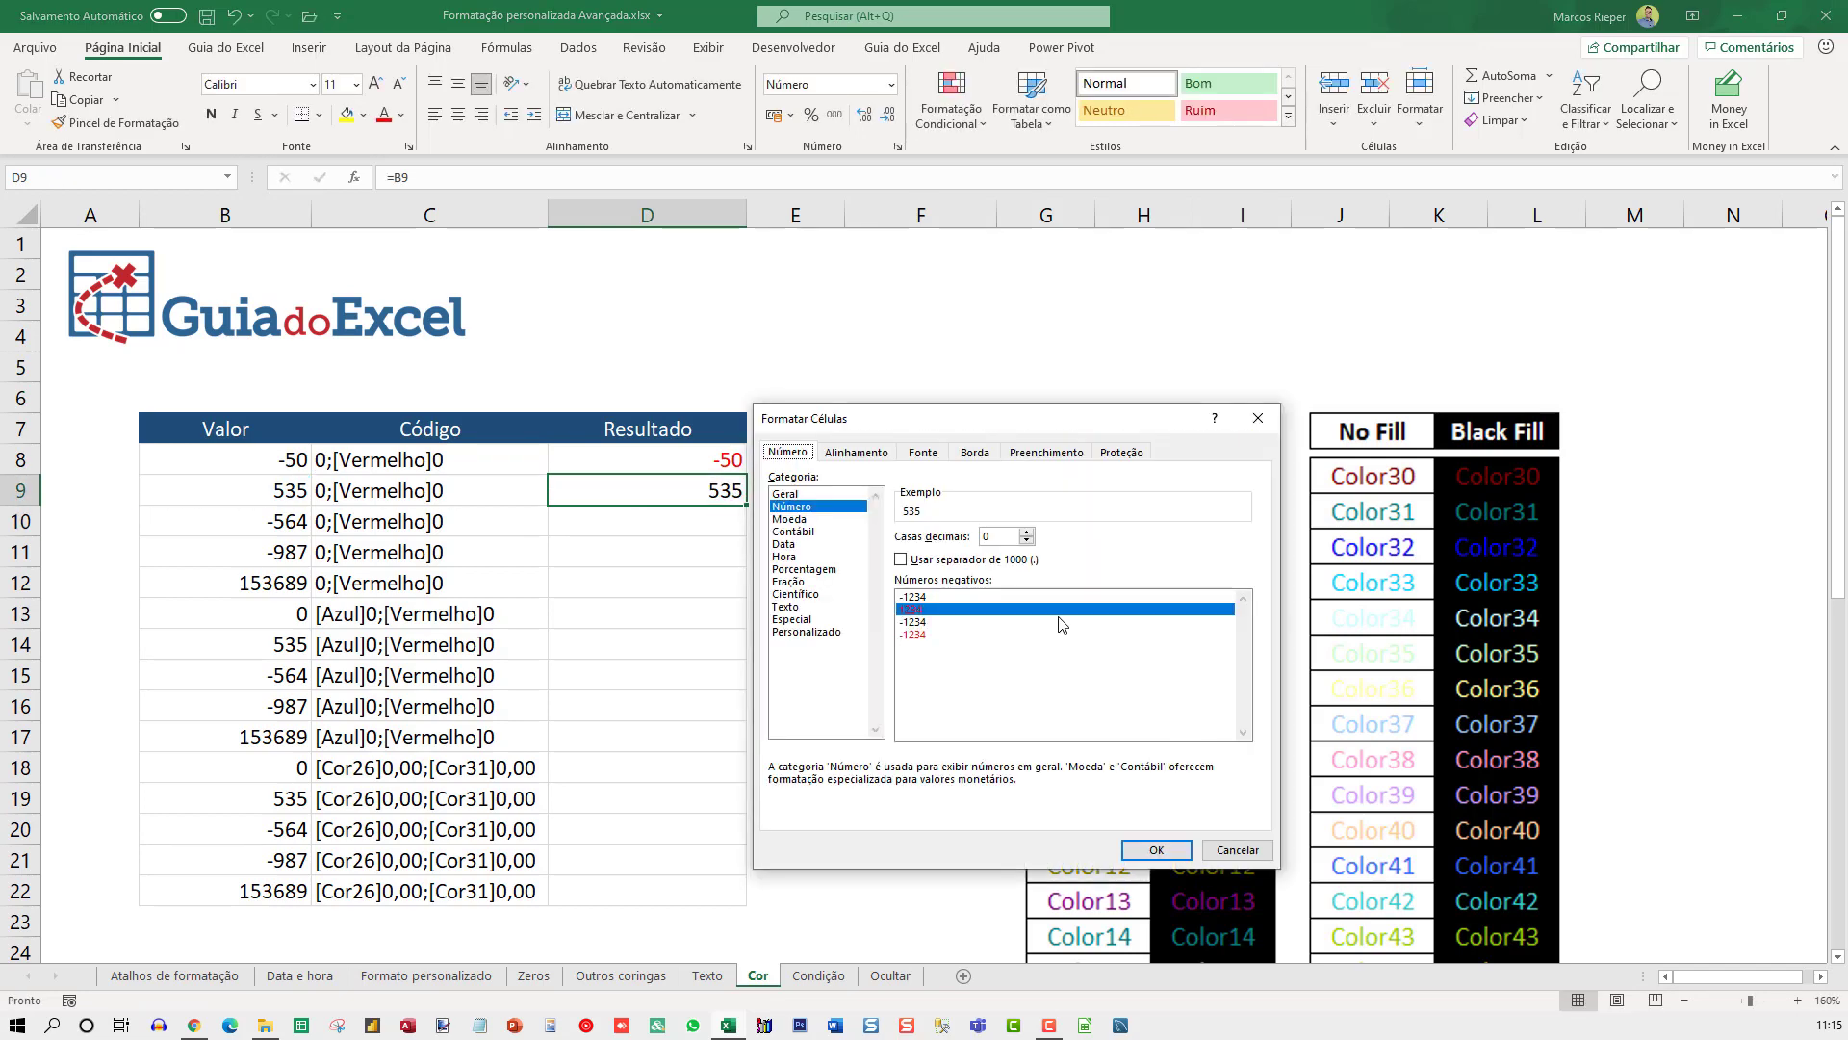
pyautogui.click(806, 633)
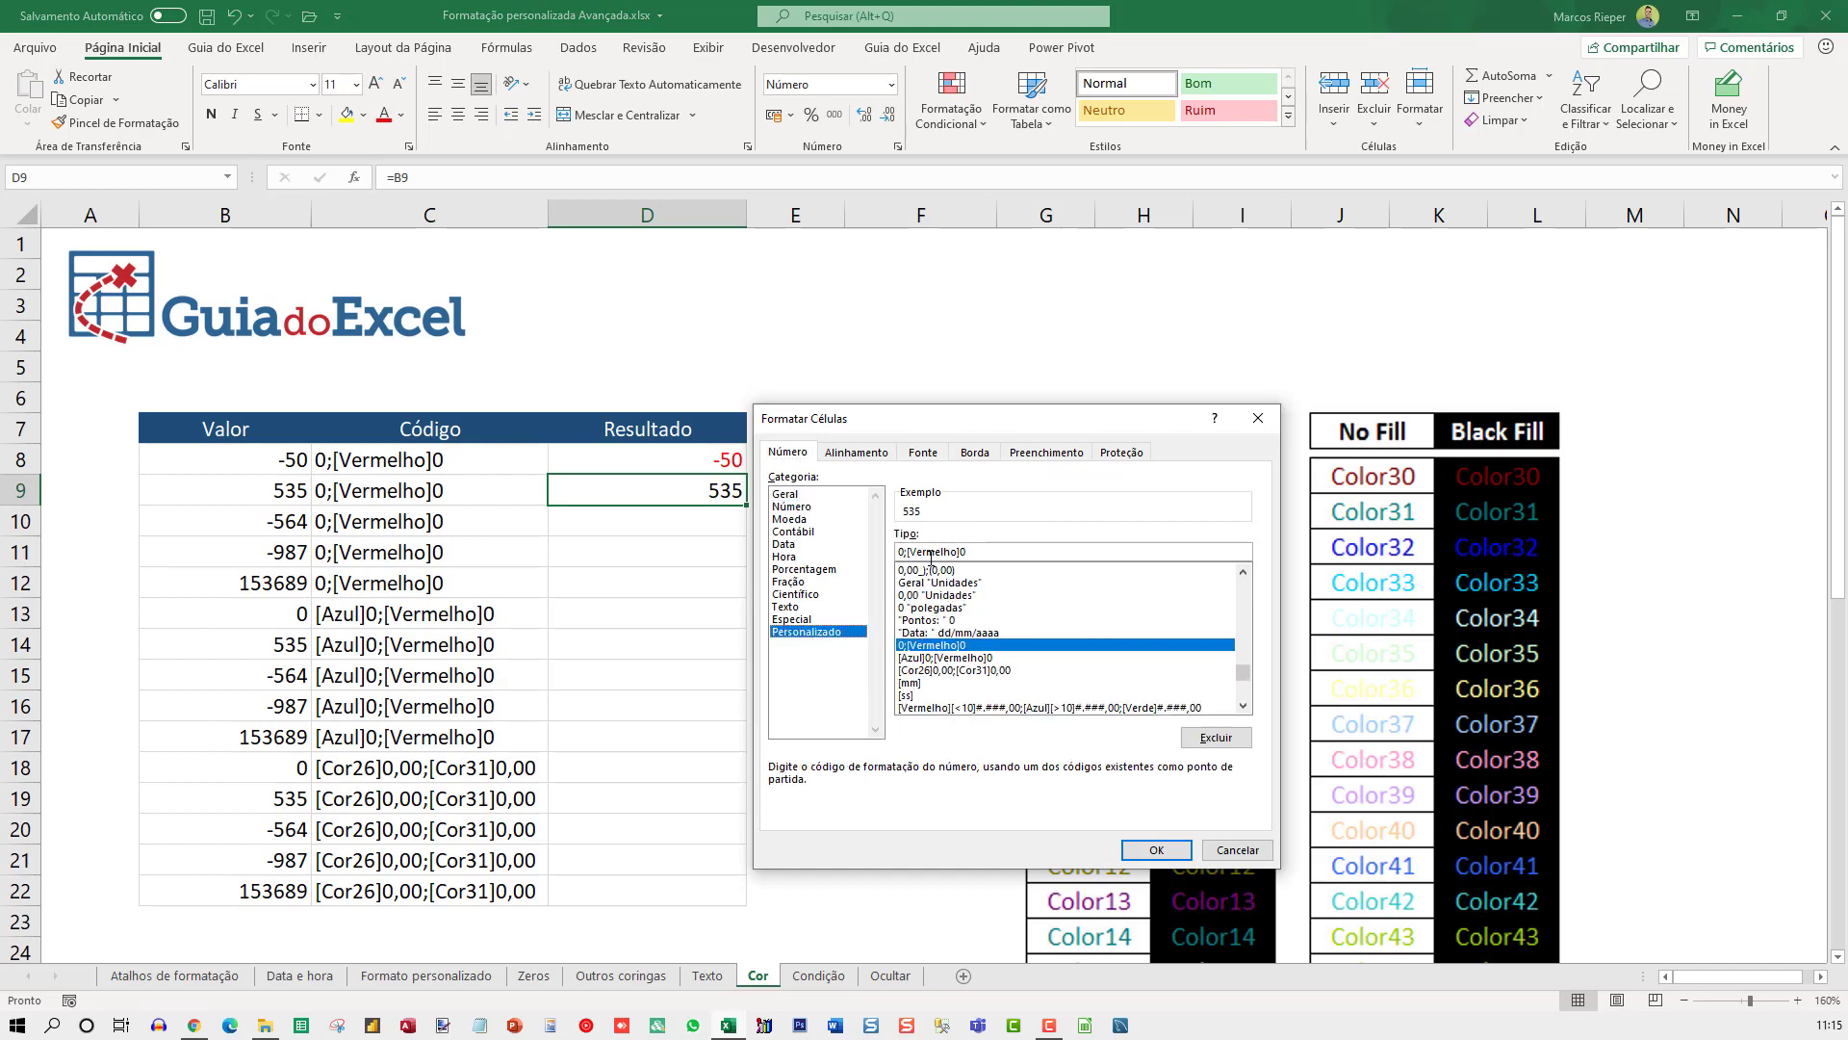
pyautogui.press('Escape')
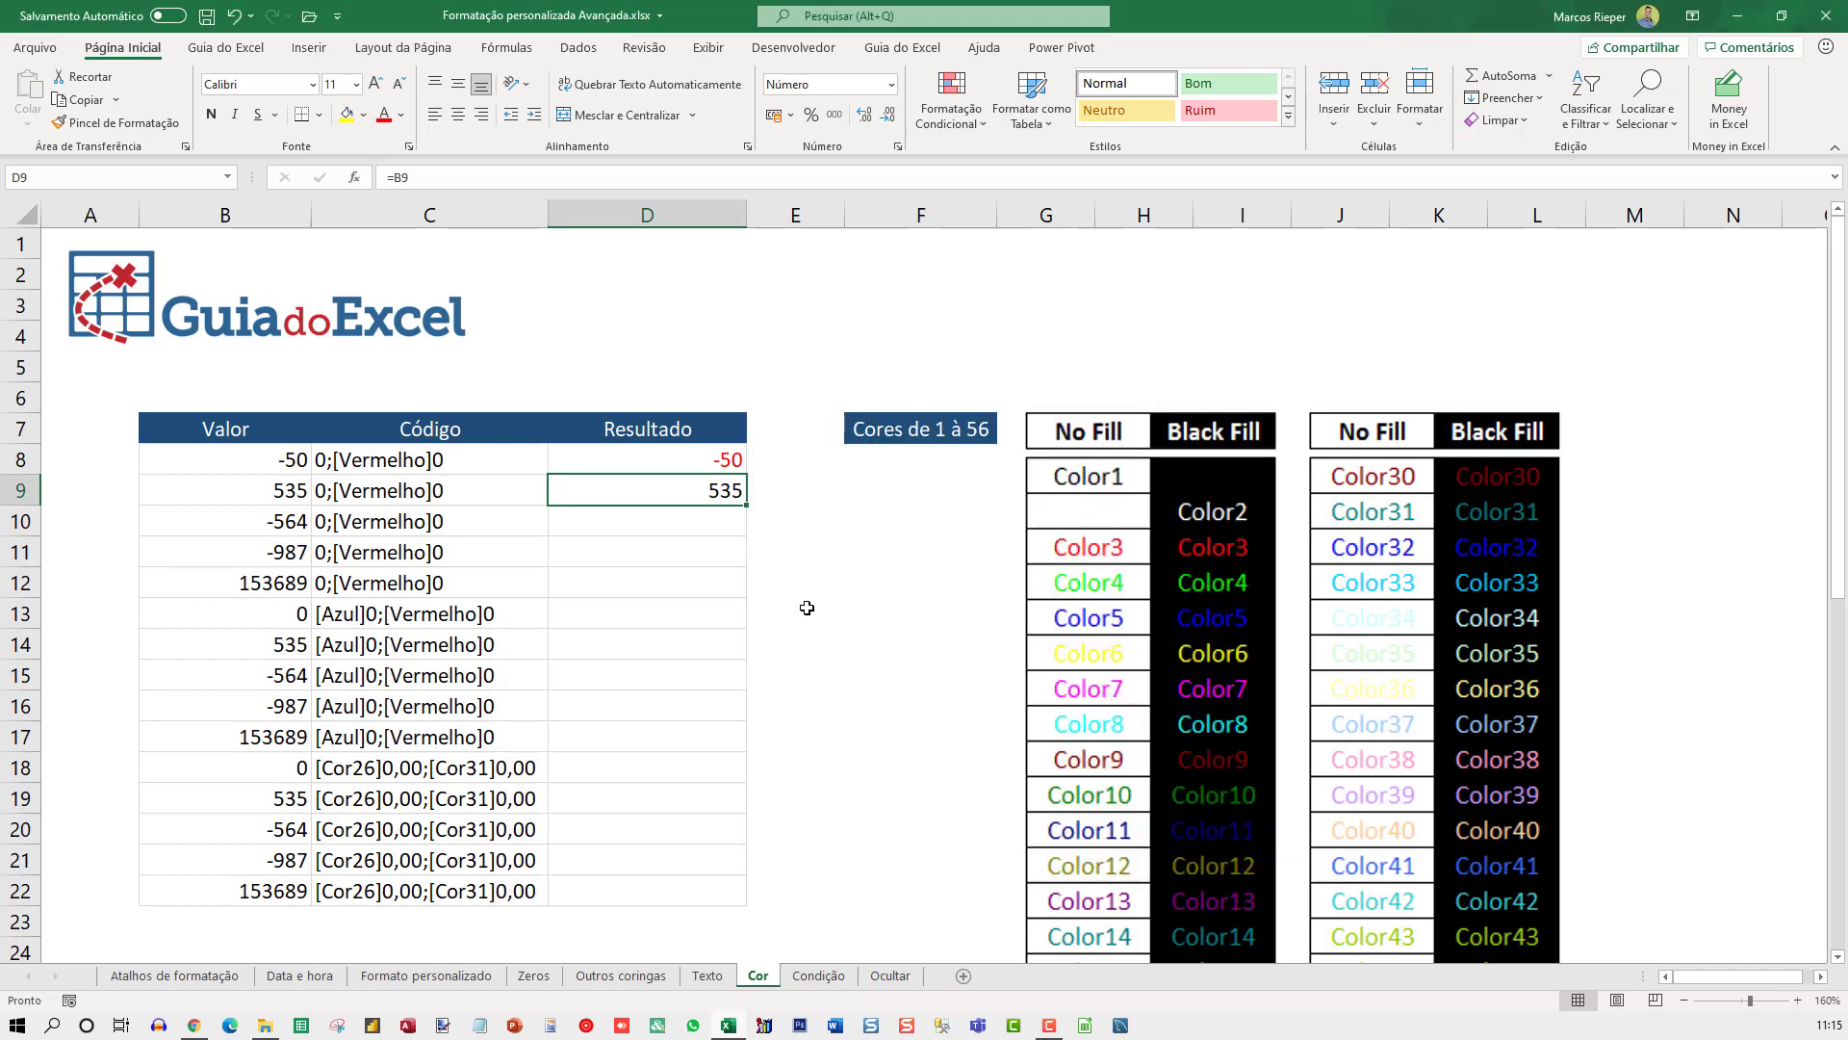
# Set B9 to -535 and format D9 as 0;[Vermelho]-0.
pyautogui.press('Left')
pyautogui.press('Left')
pyautogui.write('-')
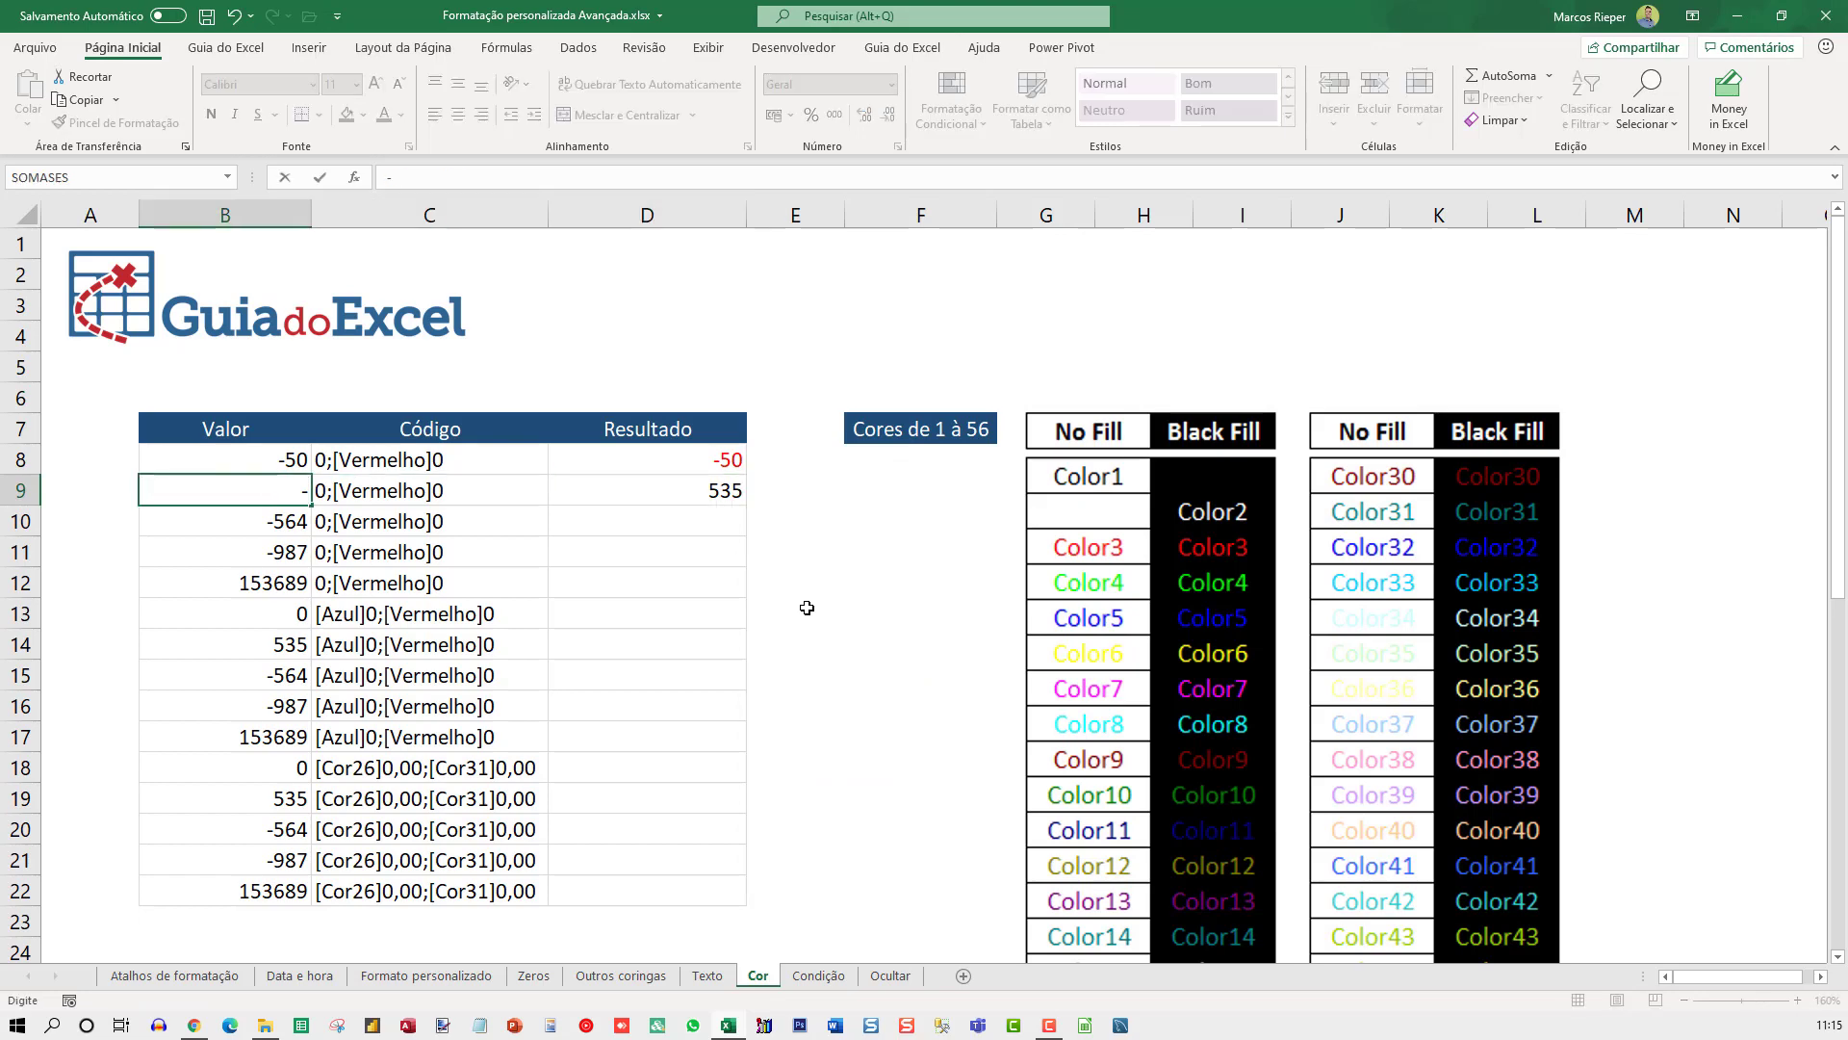
pyautogui.write('535')
pyautogui.press('Return')
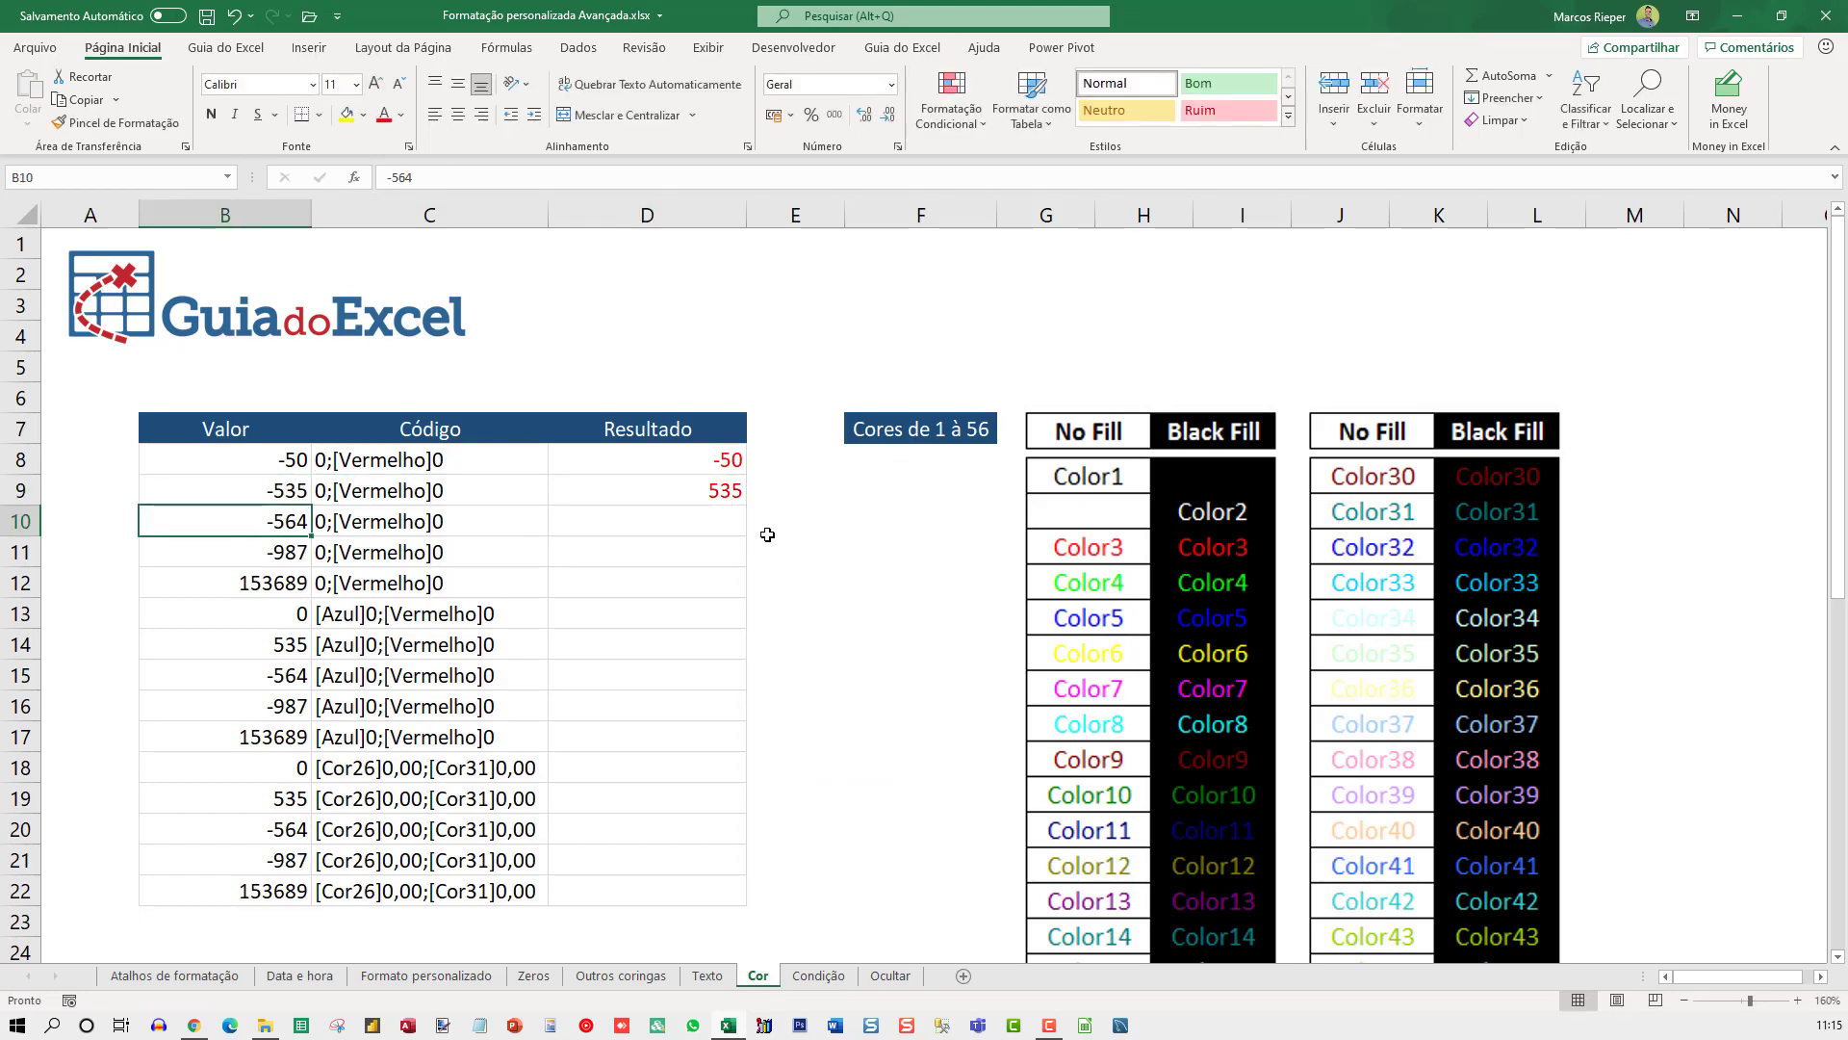
pyautogui.click(673, 484)
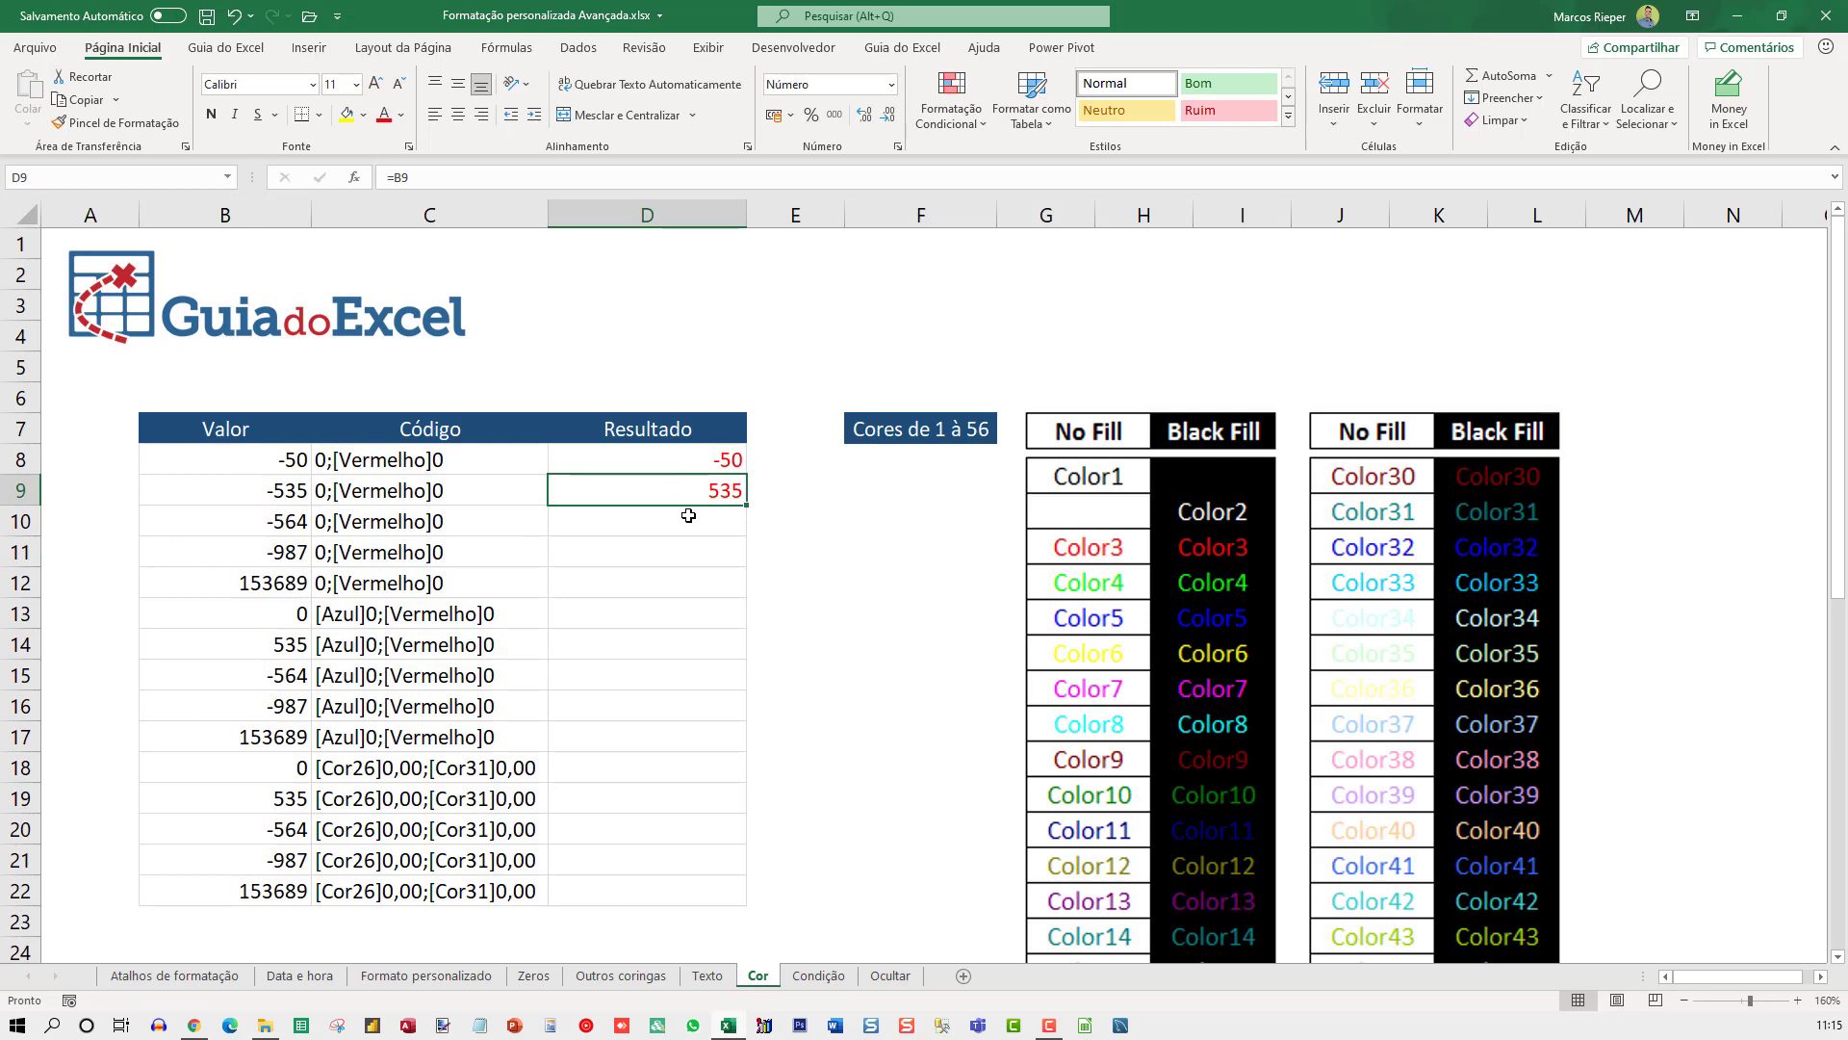
pyautogui.hotkey('ctrl', '1')
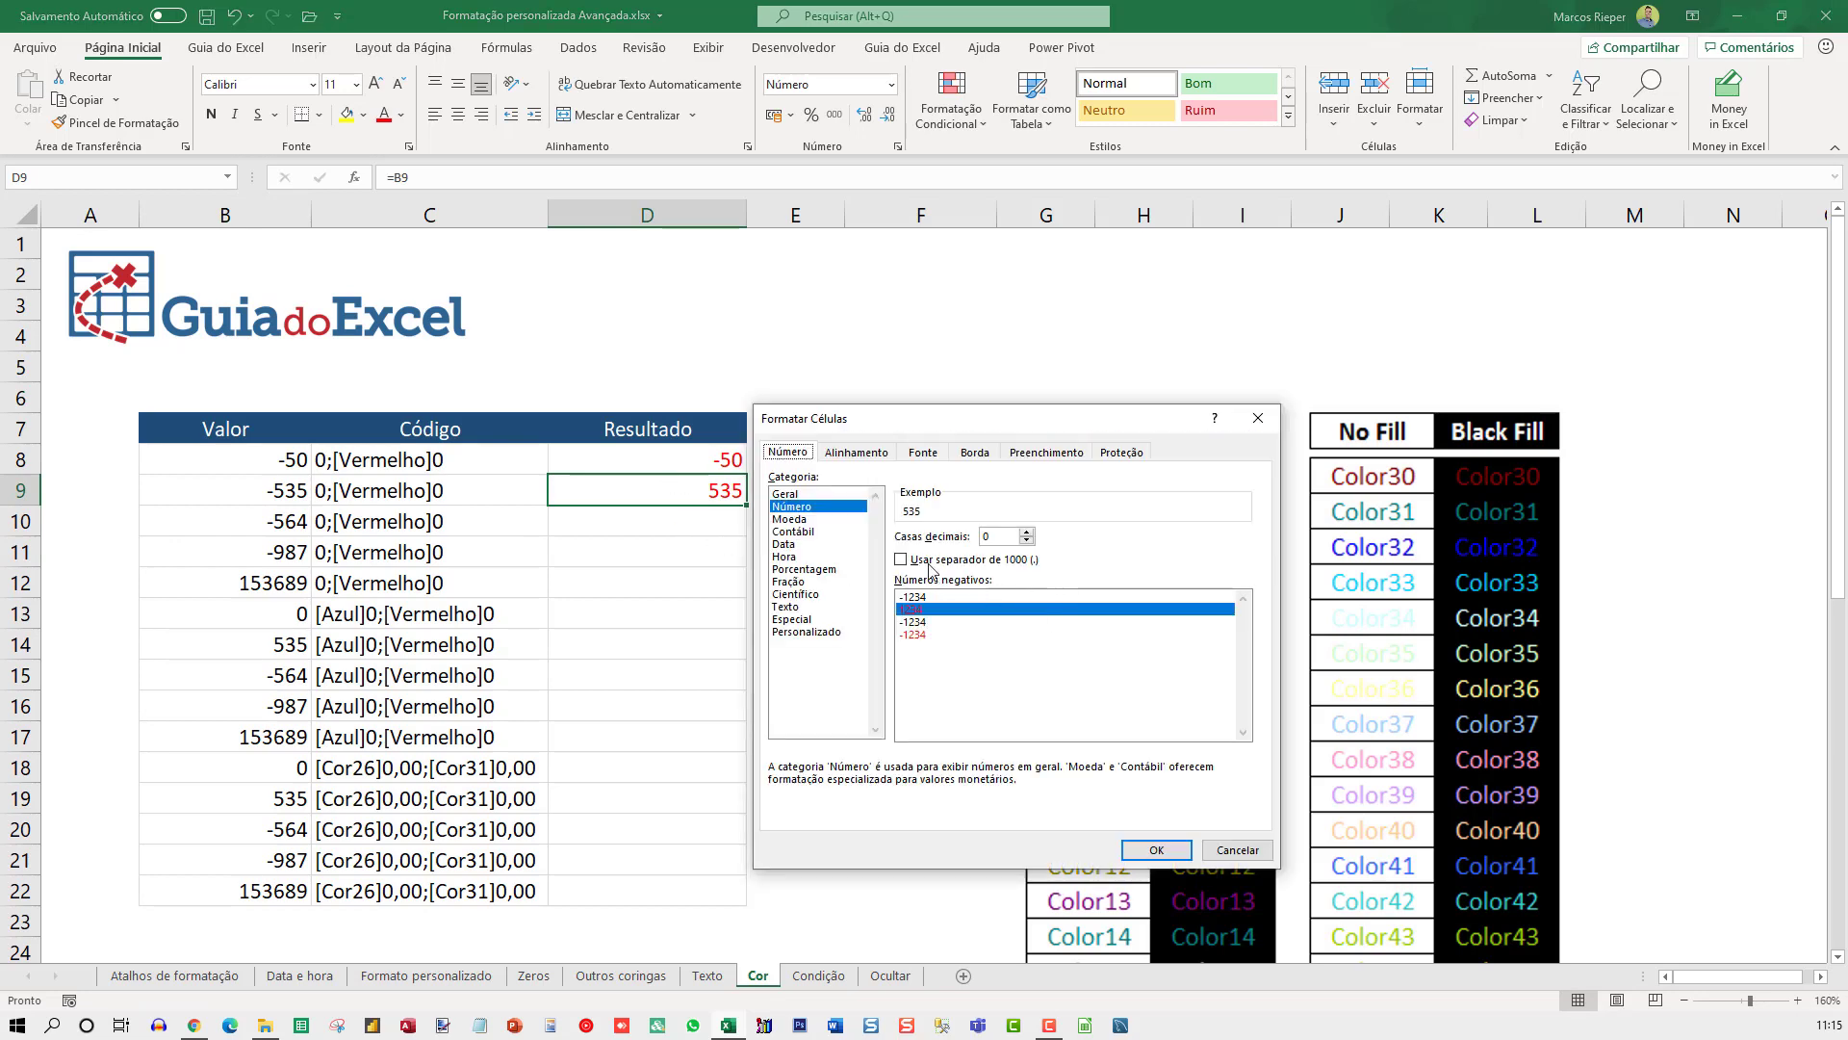
pyautogui.click(803, 632)
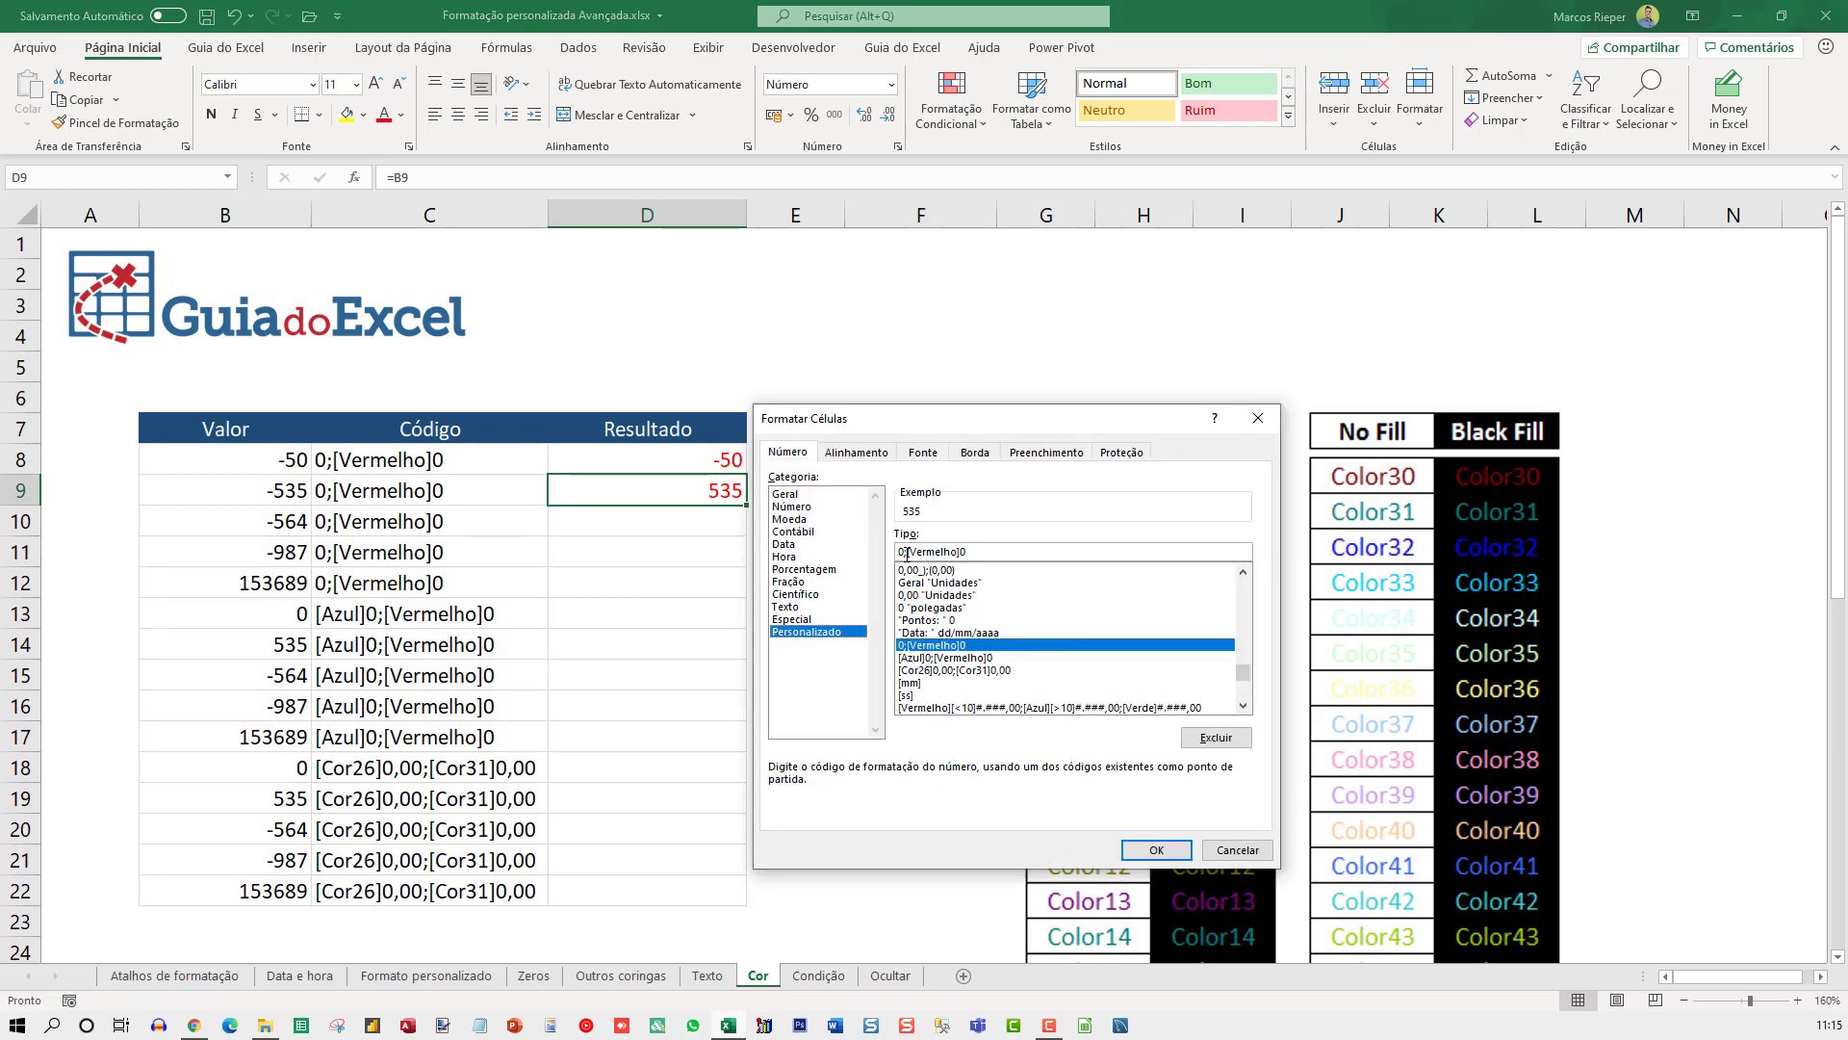
pyautogui.write('-')
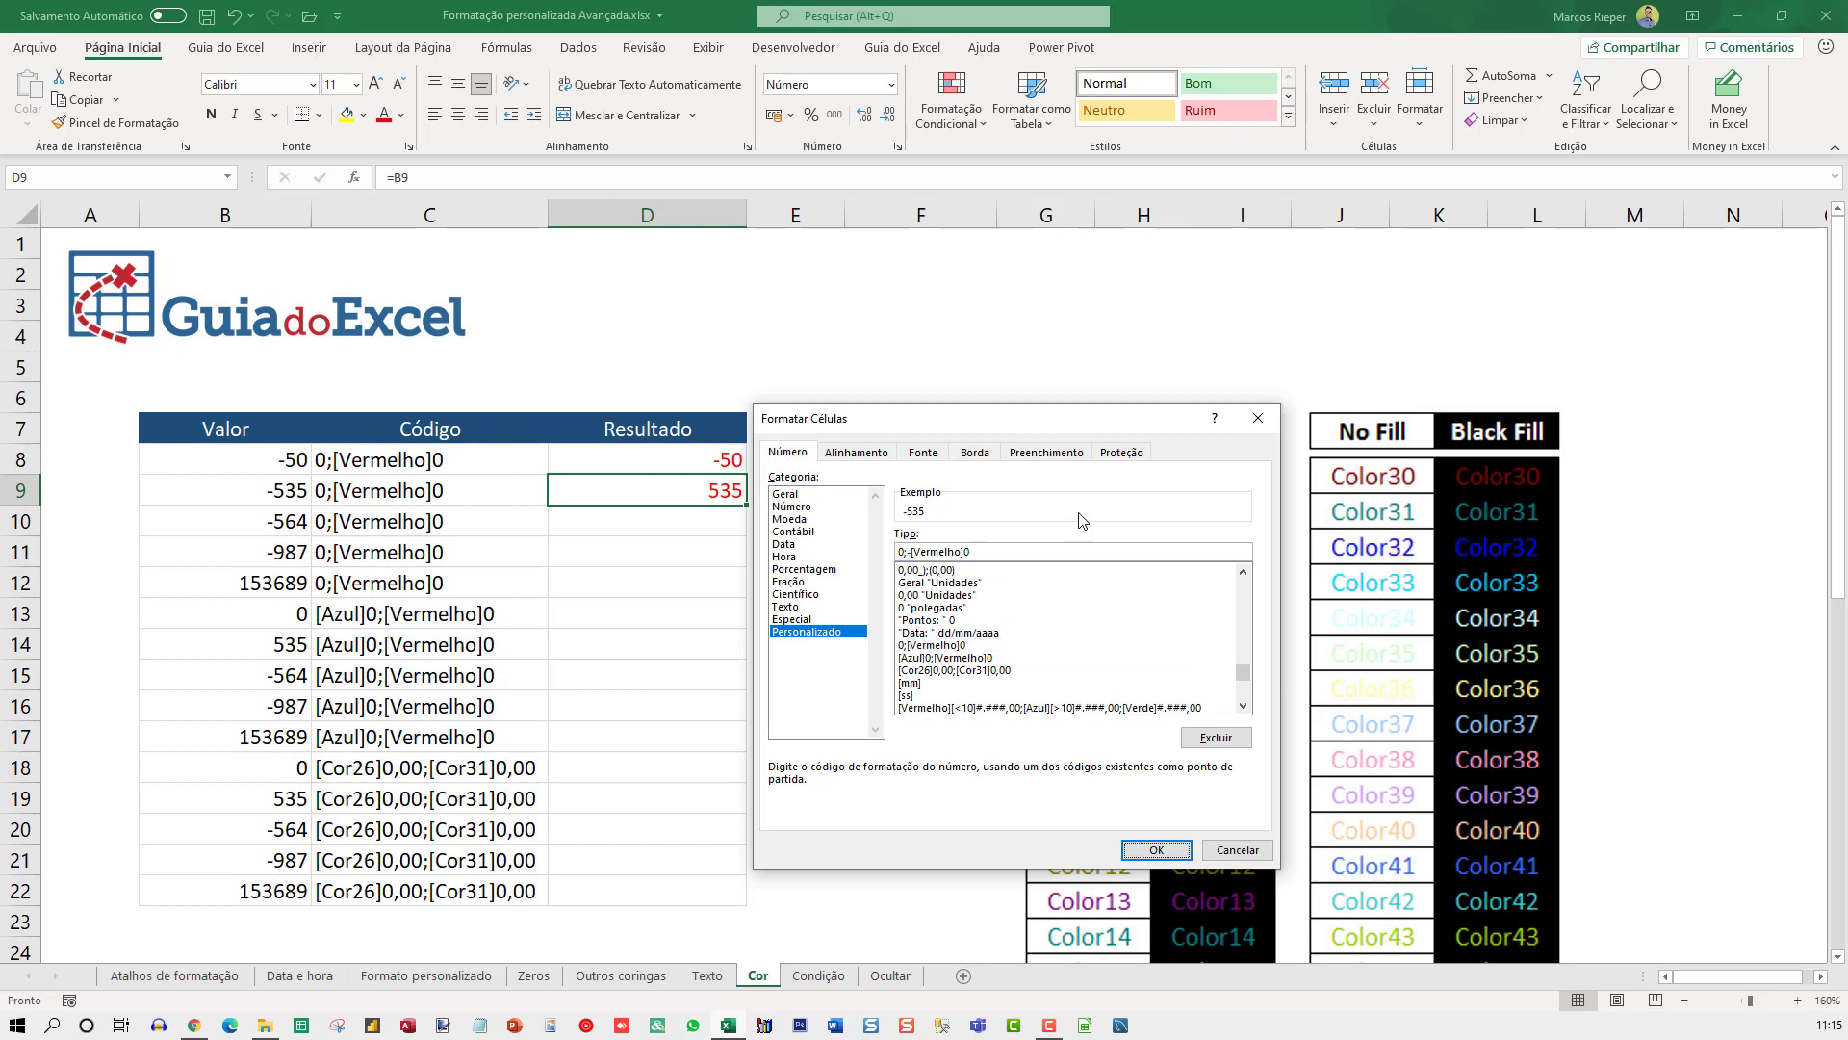
pyautogui.press('Return')
# Copy D9's formula and red format into D10:D12.
pyautogui.hotkey('ctrl', 'c')
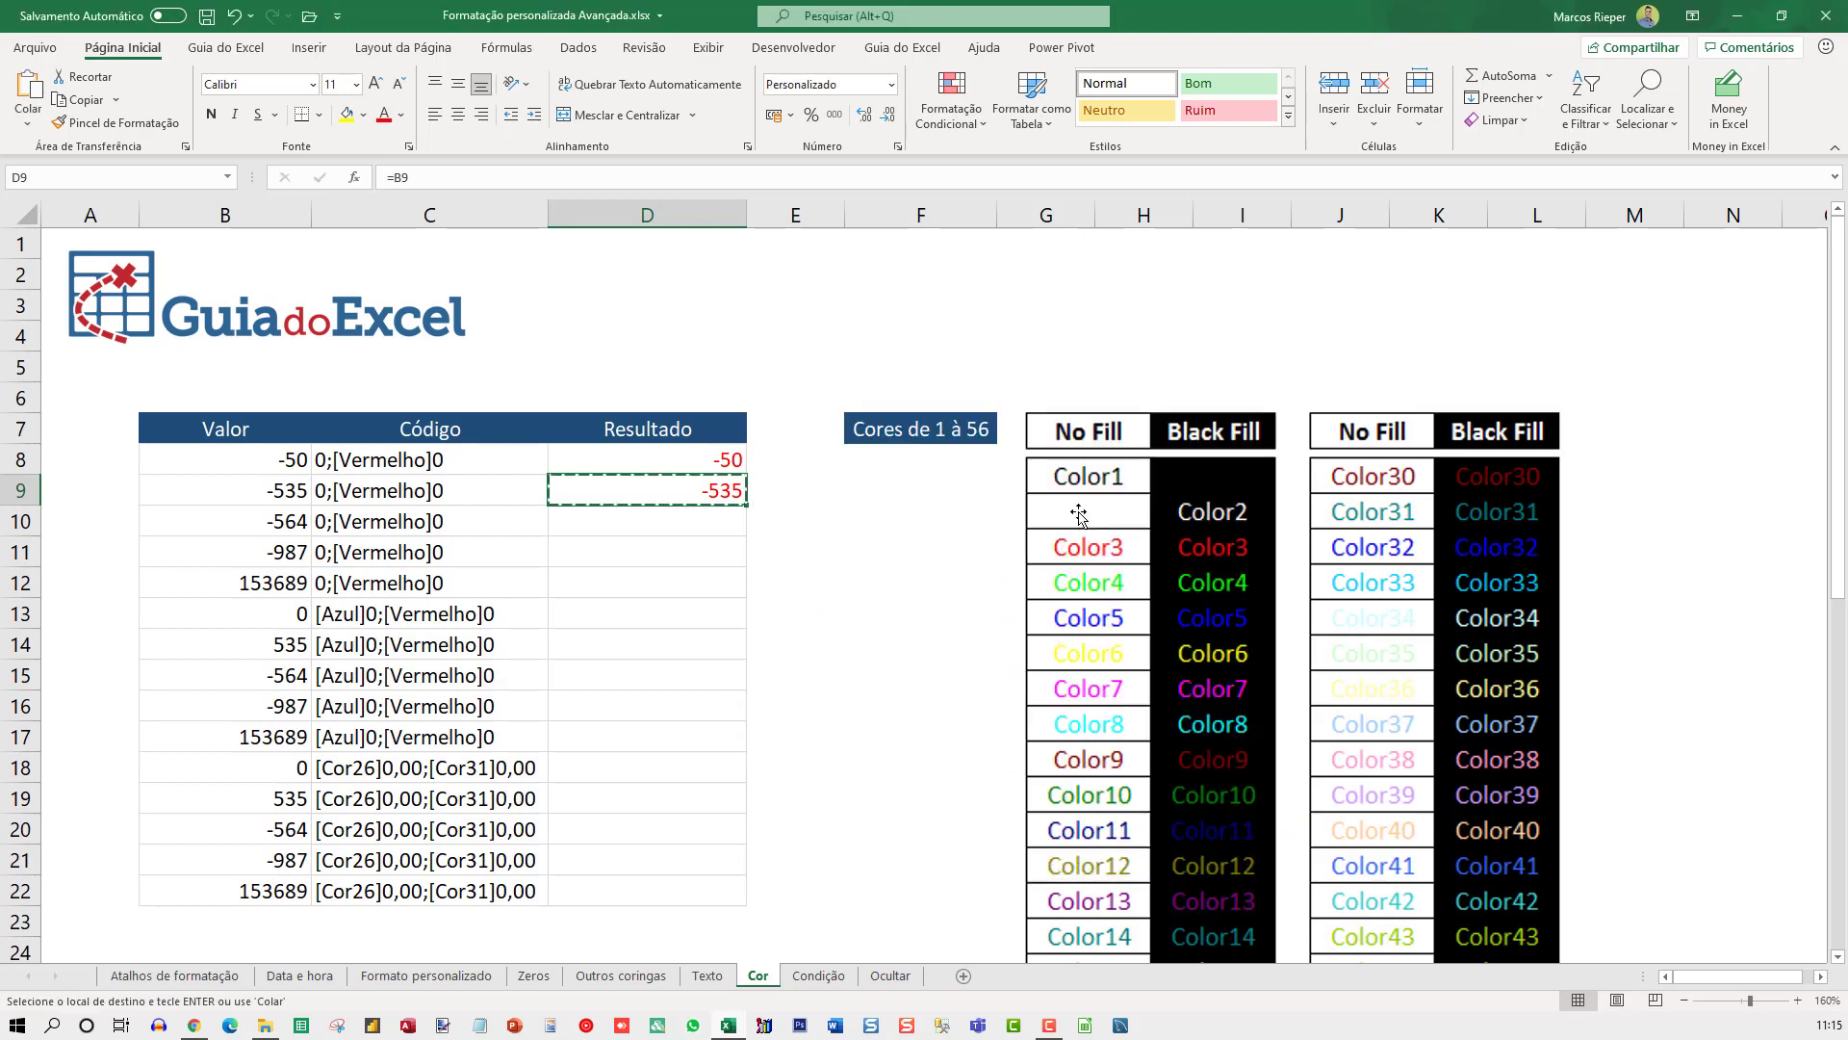
pyautogui.press('Down')
pyautogui.hotkey('shift', 'Down')
pyautogui.hotkey('shift', 'Down')
pyautogui.hotkey('shift', 'Down')
pyautogui.hotkey('shift', 'Up')
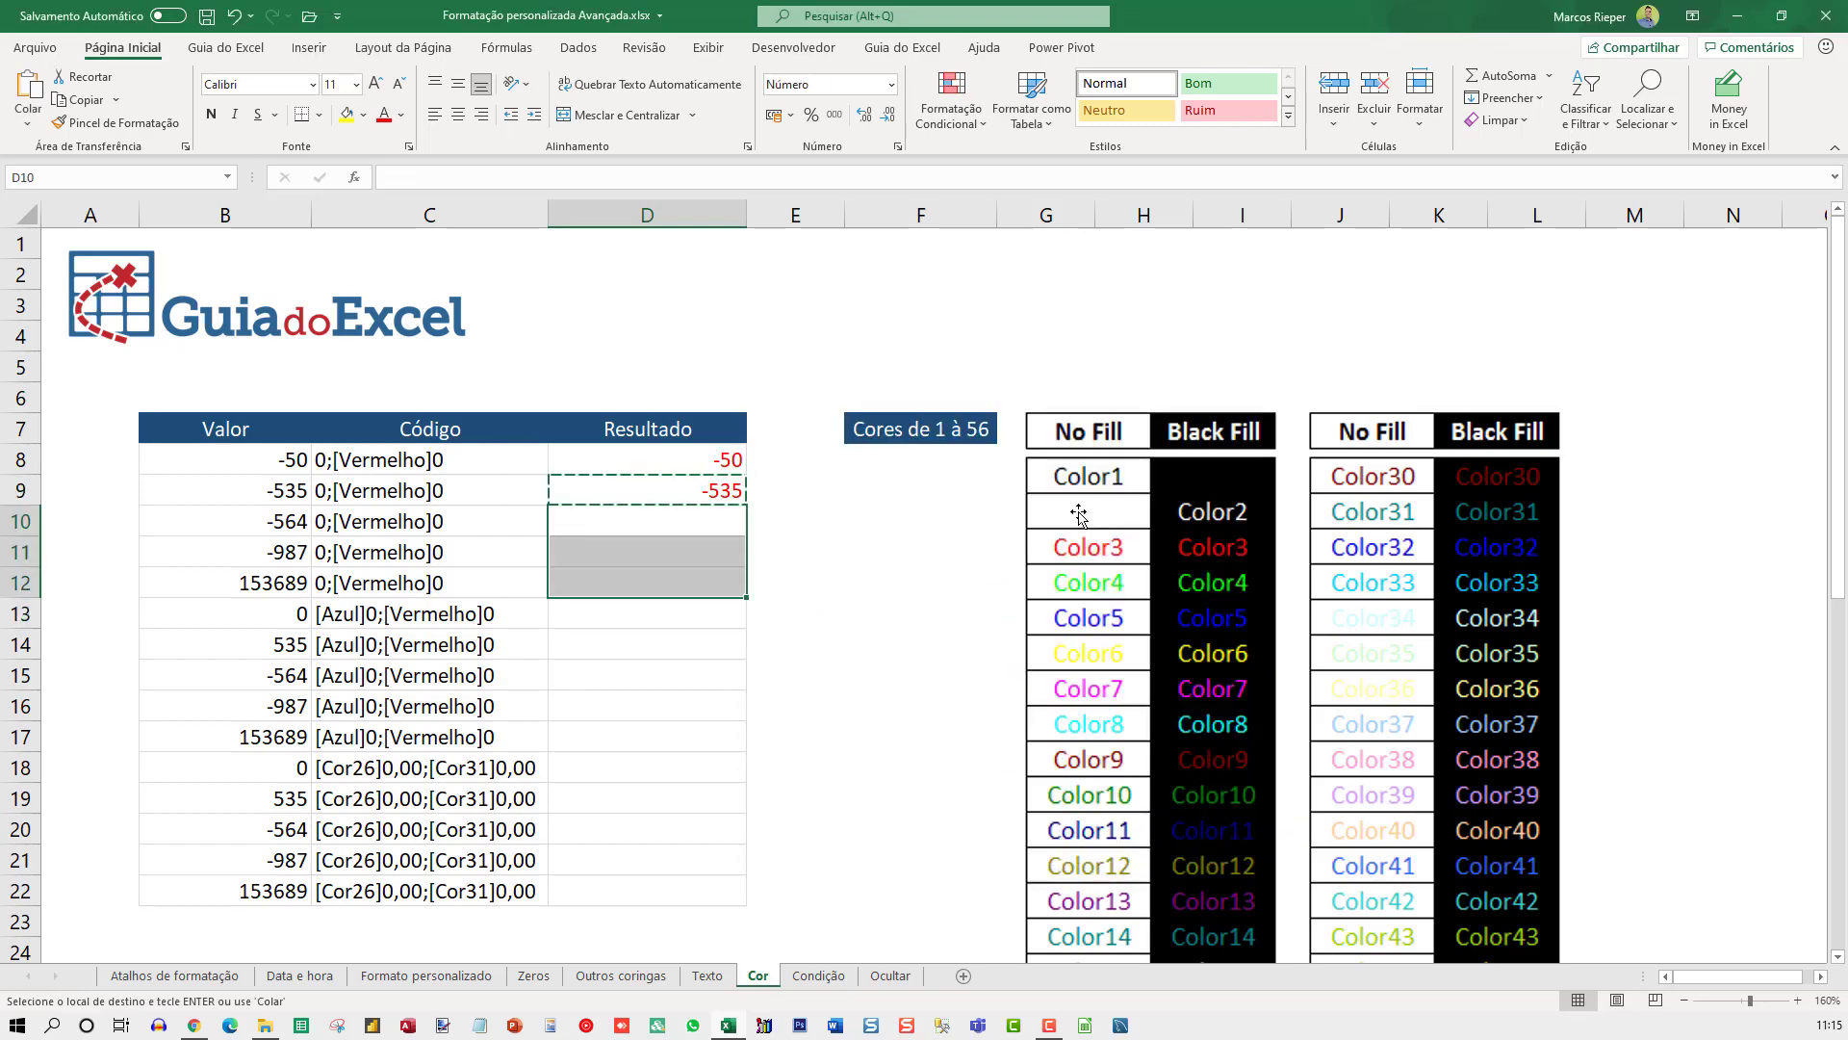
pyautogui.hotkey('ctrl', 'v')
pyautogui.press('Escape')
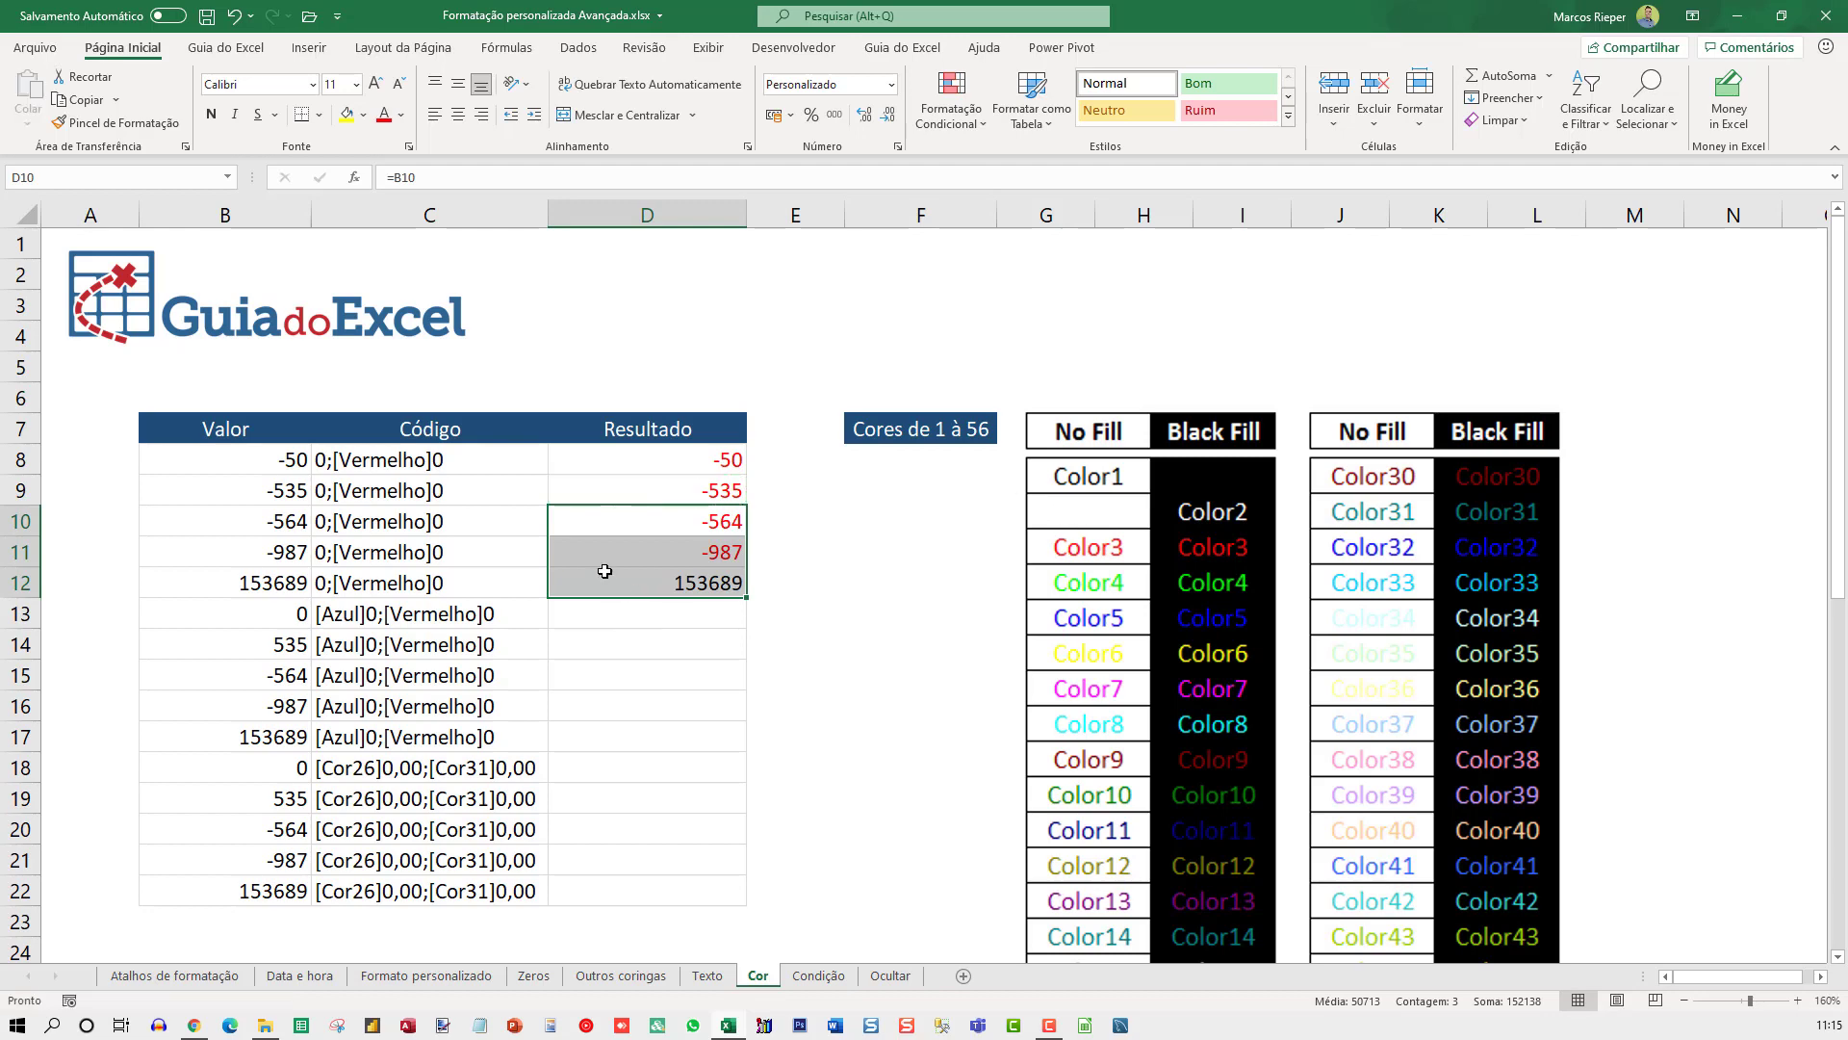
# Check the results in D12 and D11 and the formula behind -50 in D8.
pyautogui.click(606, 574)
pyautogui.click(688, 537)
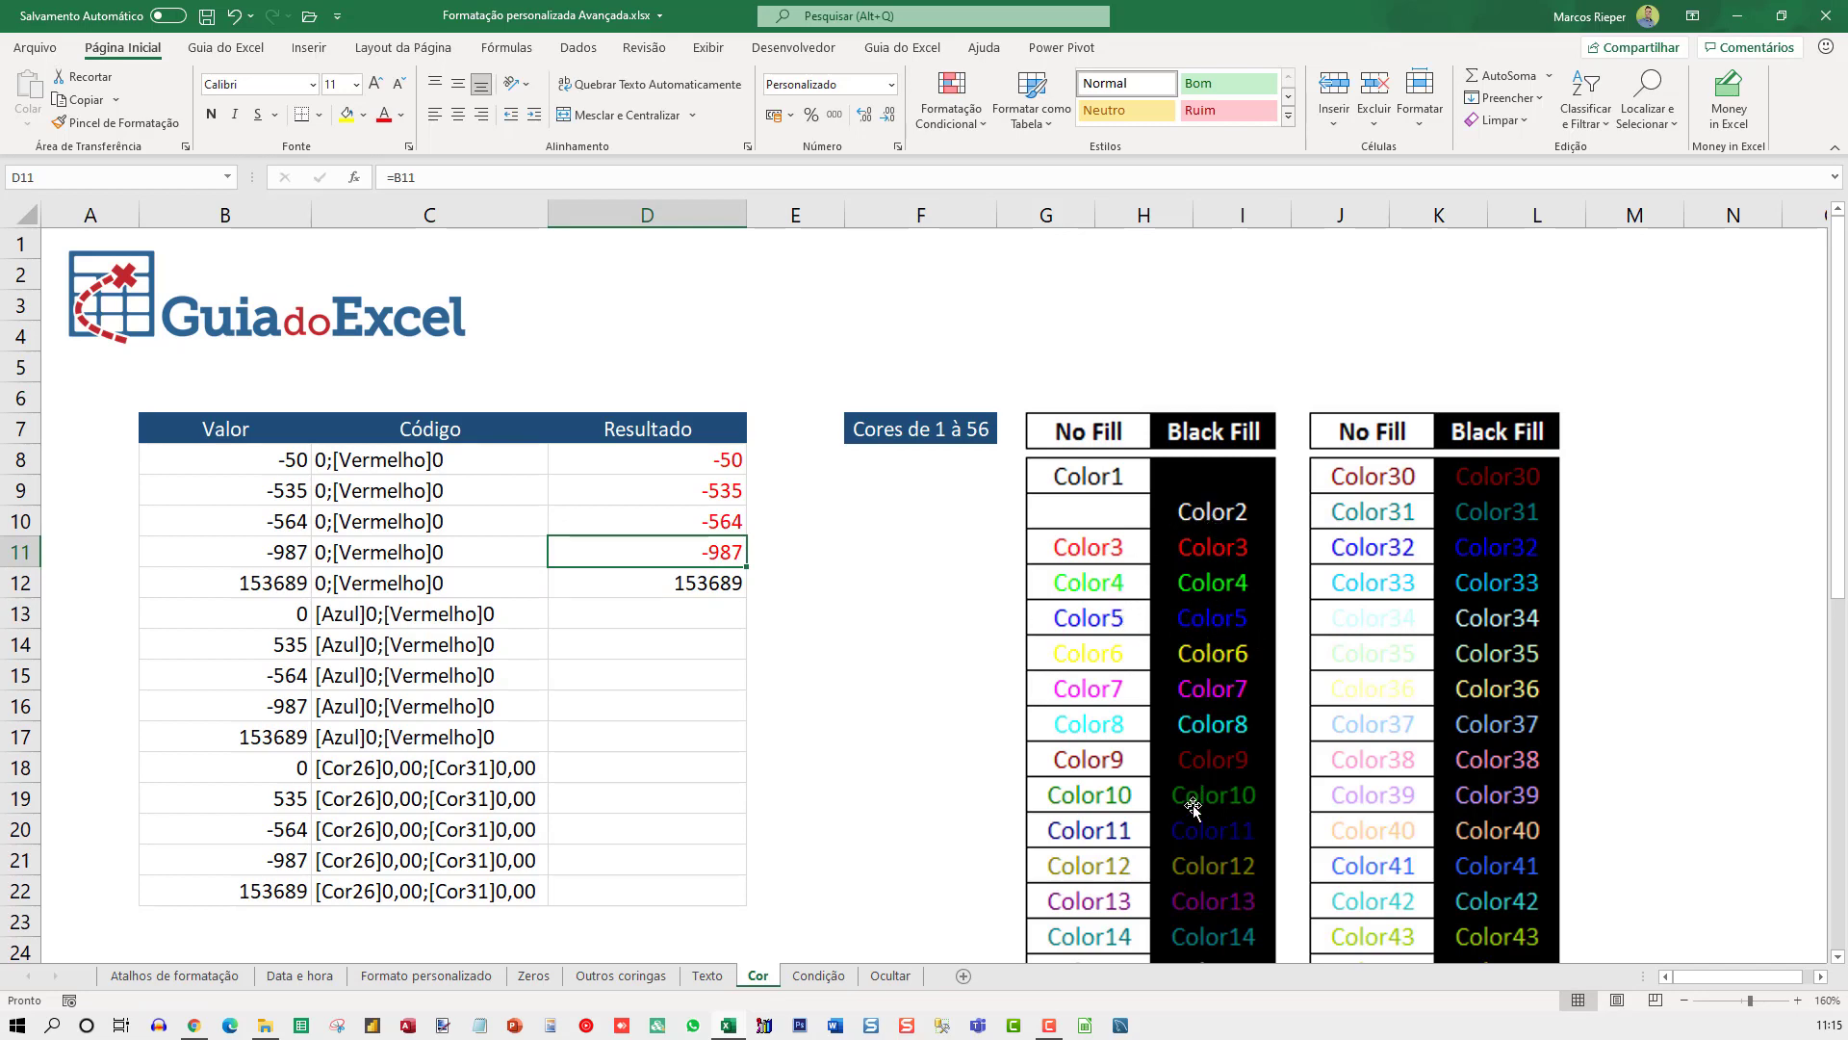
pyautogui.click(666, 463)
pyautogui.doubleClick(665, 463)
# Replace Vermelho with Cor10 in D8's format code, giving 0;[Cor10]-0.
pyautogui.press('Escape')
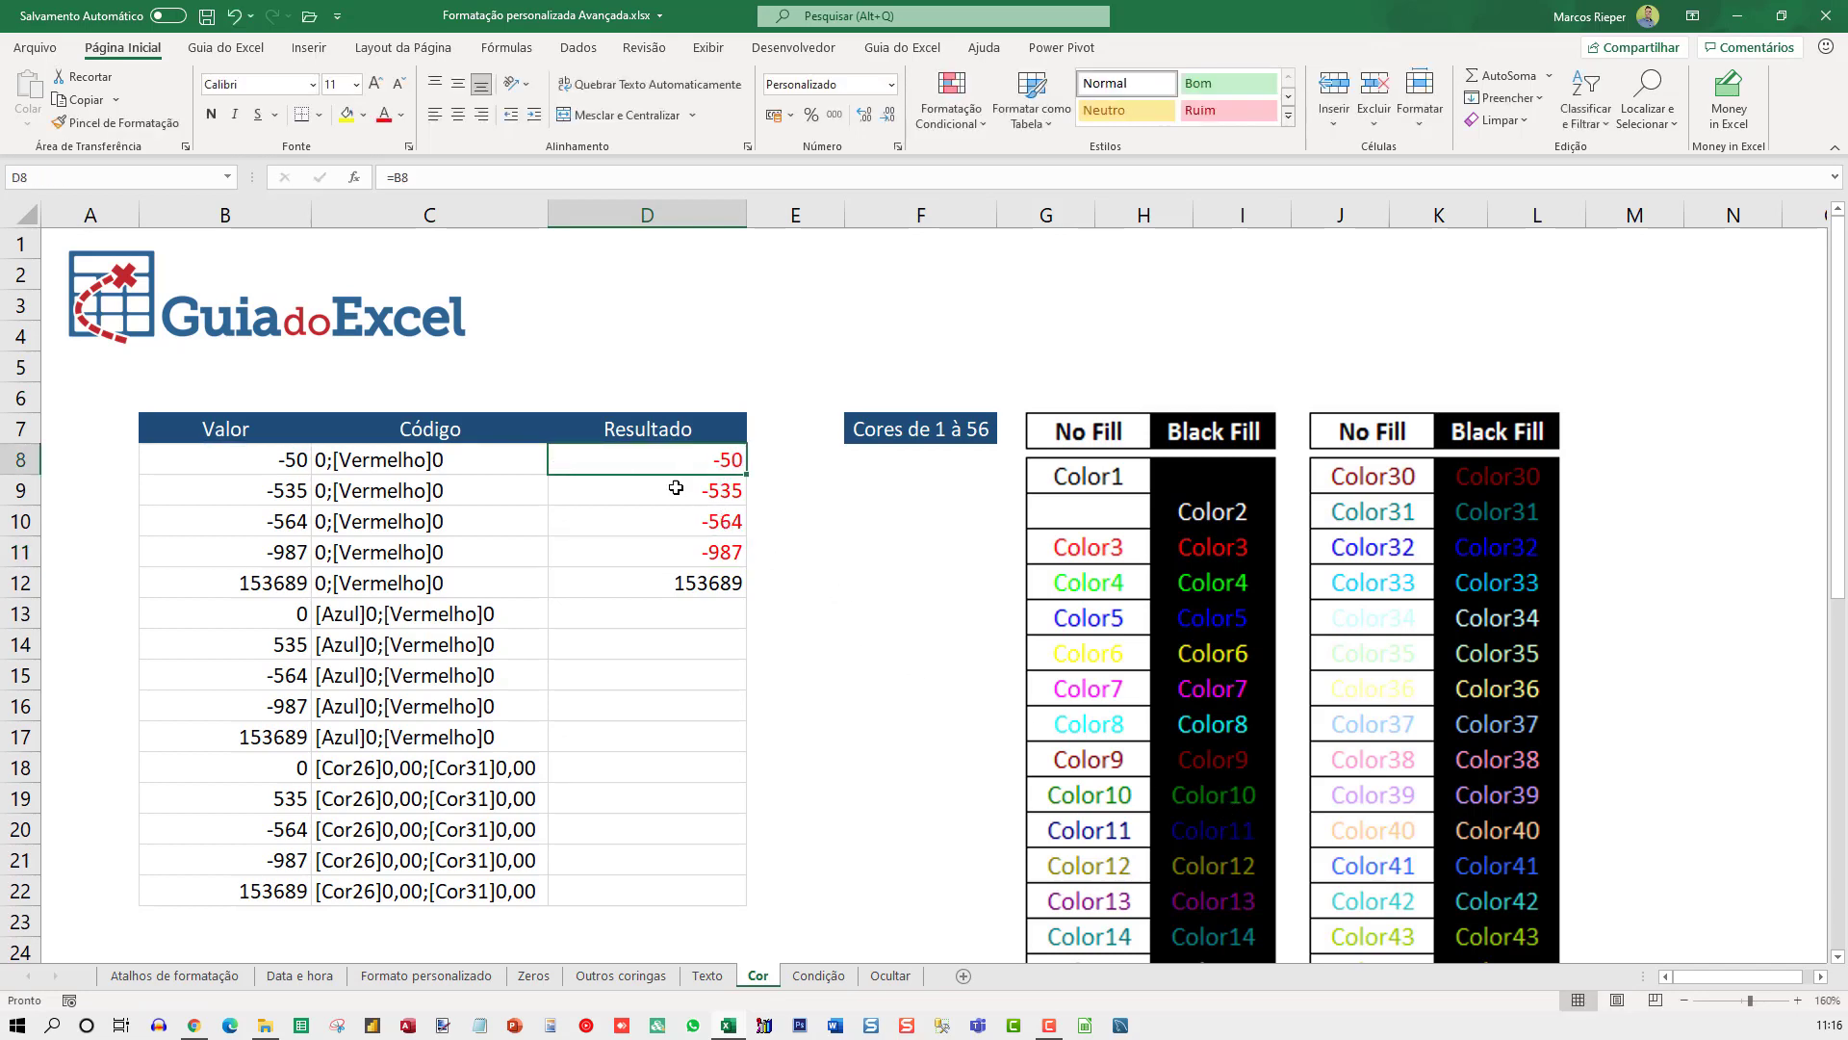
pyautogui.hotkey('ctrl', '1')
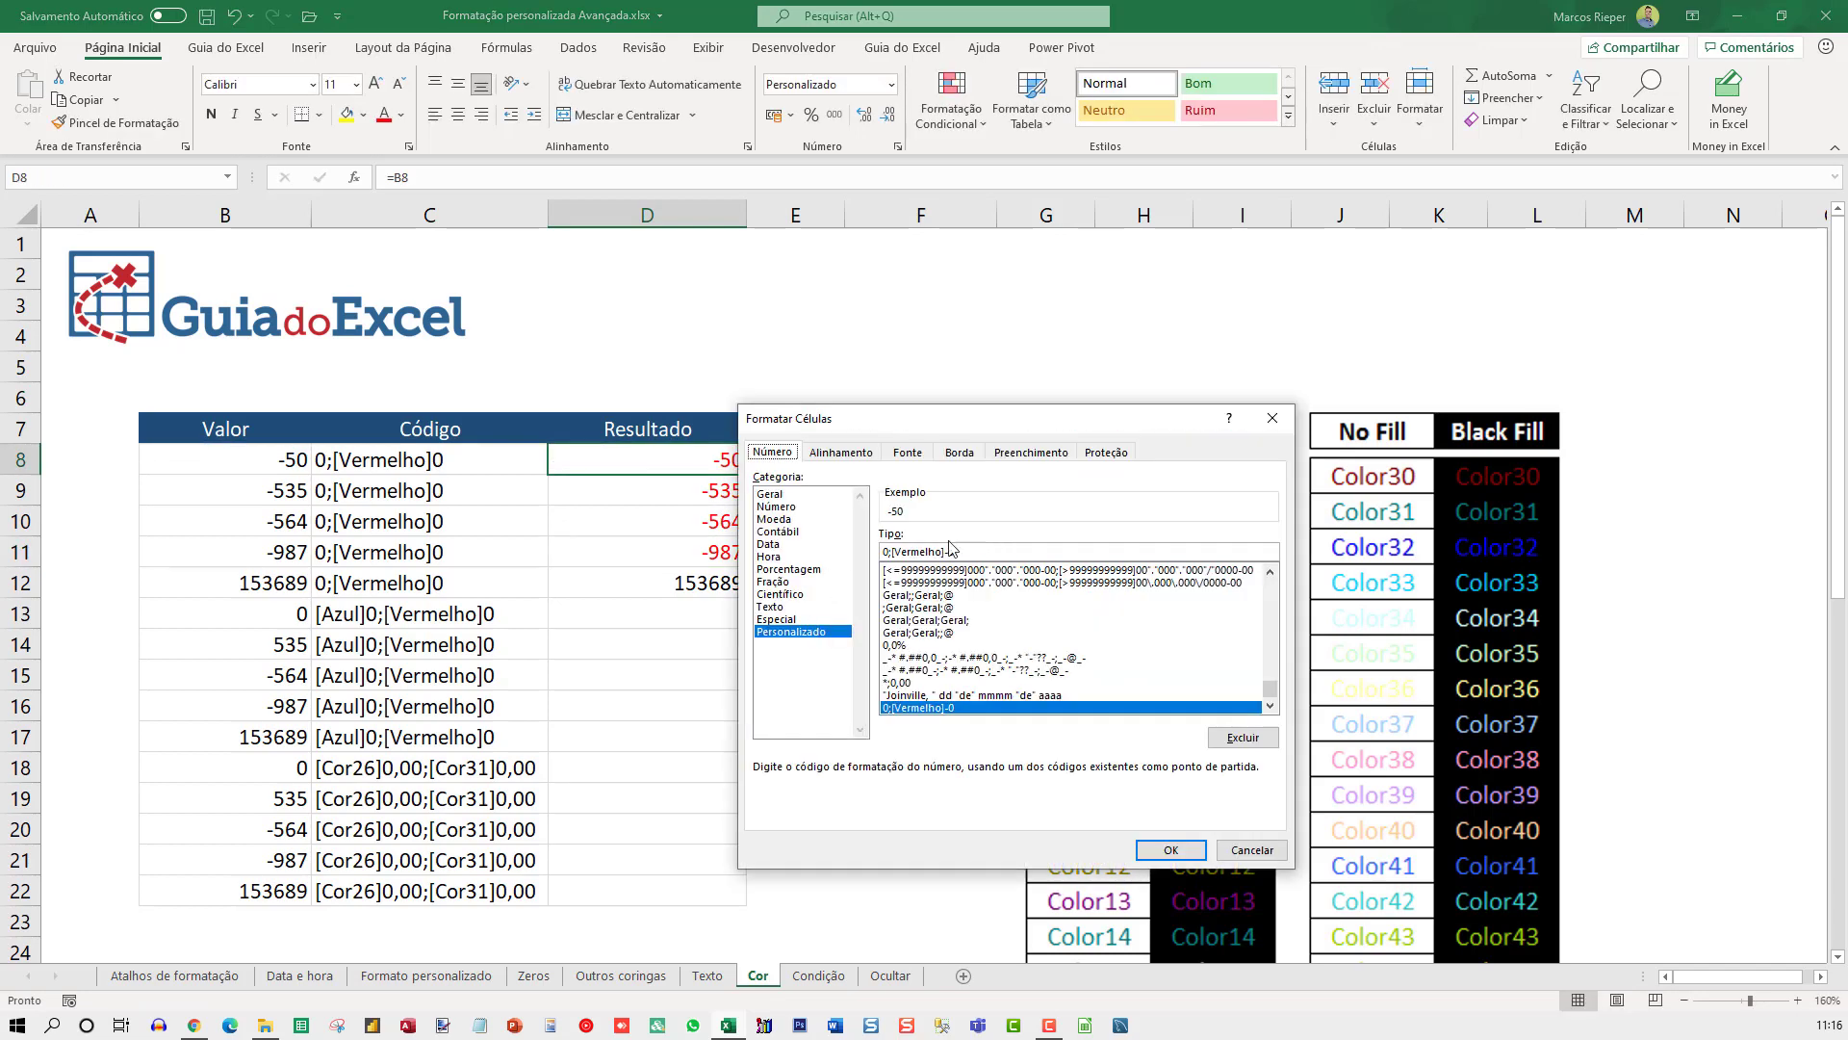
pyautogui.moveTo(894, 551); pyautogui.dragTo(935, 552)
pyautogui.write('Cor10')
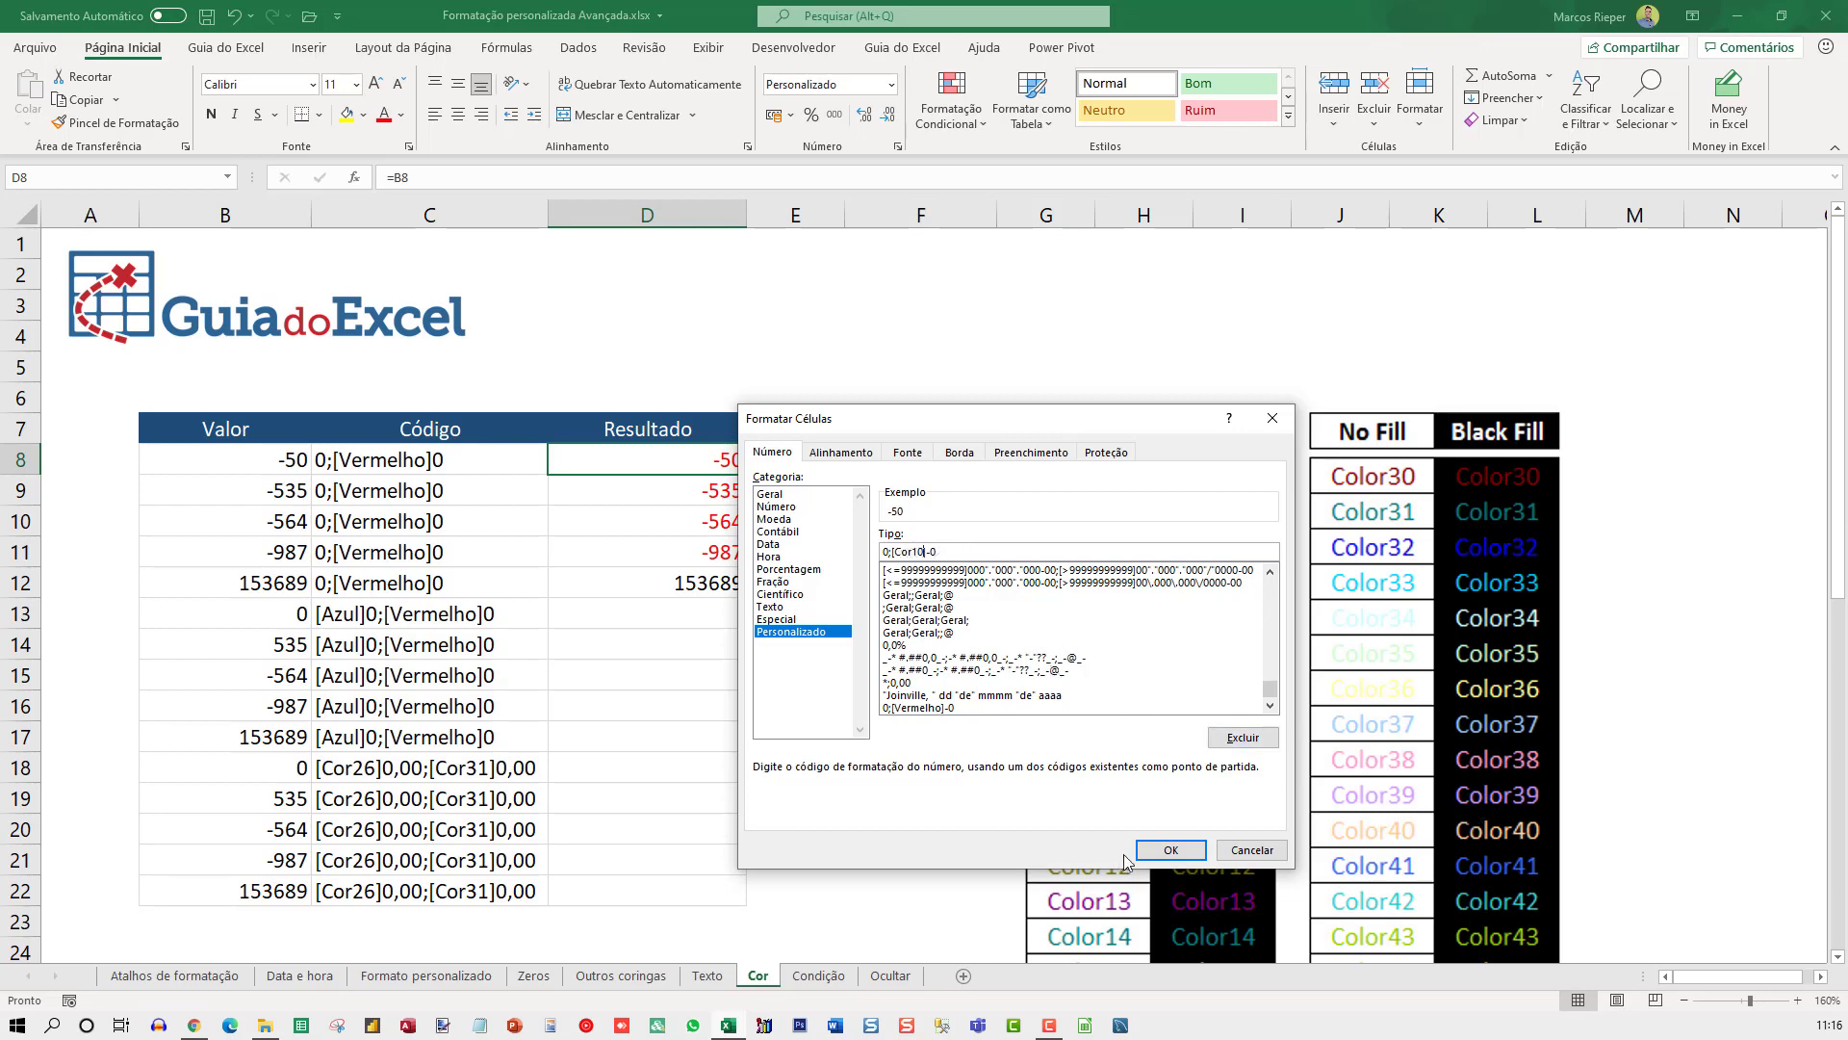
pyautogui.click(1170, 850)
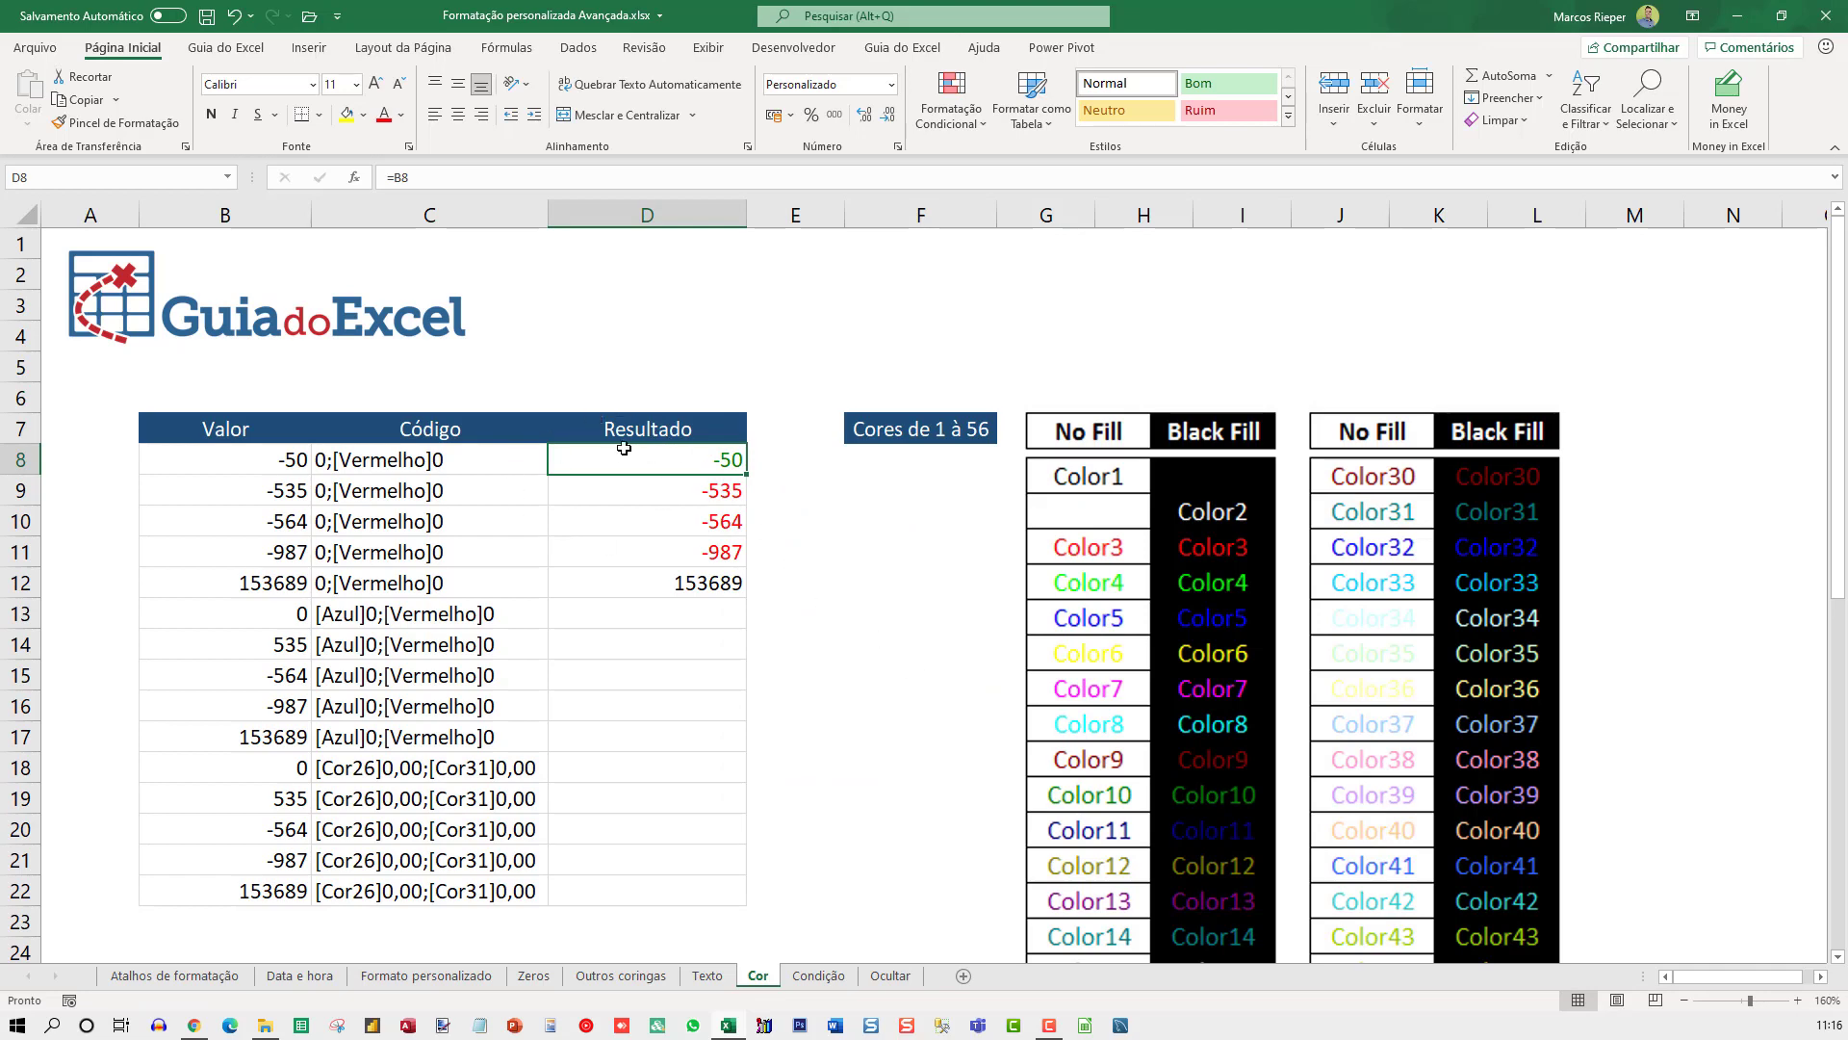
# Compare D8's green -50 with the red results in D9:D12.
pyautogui.click(675, 581)
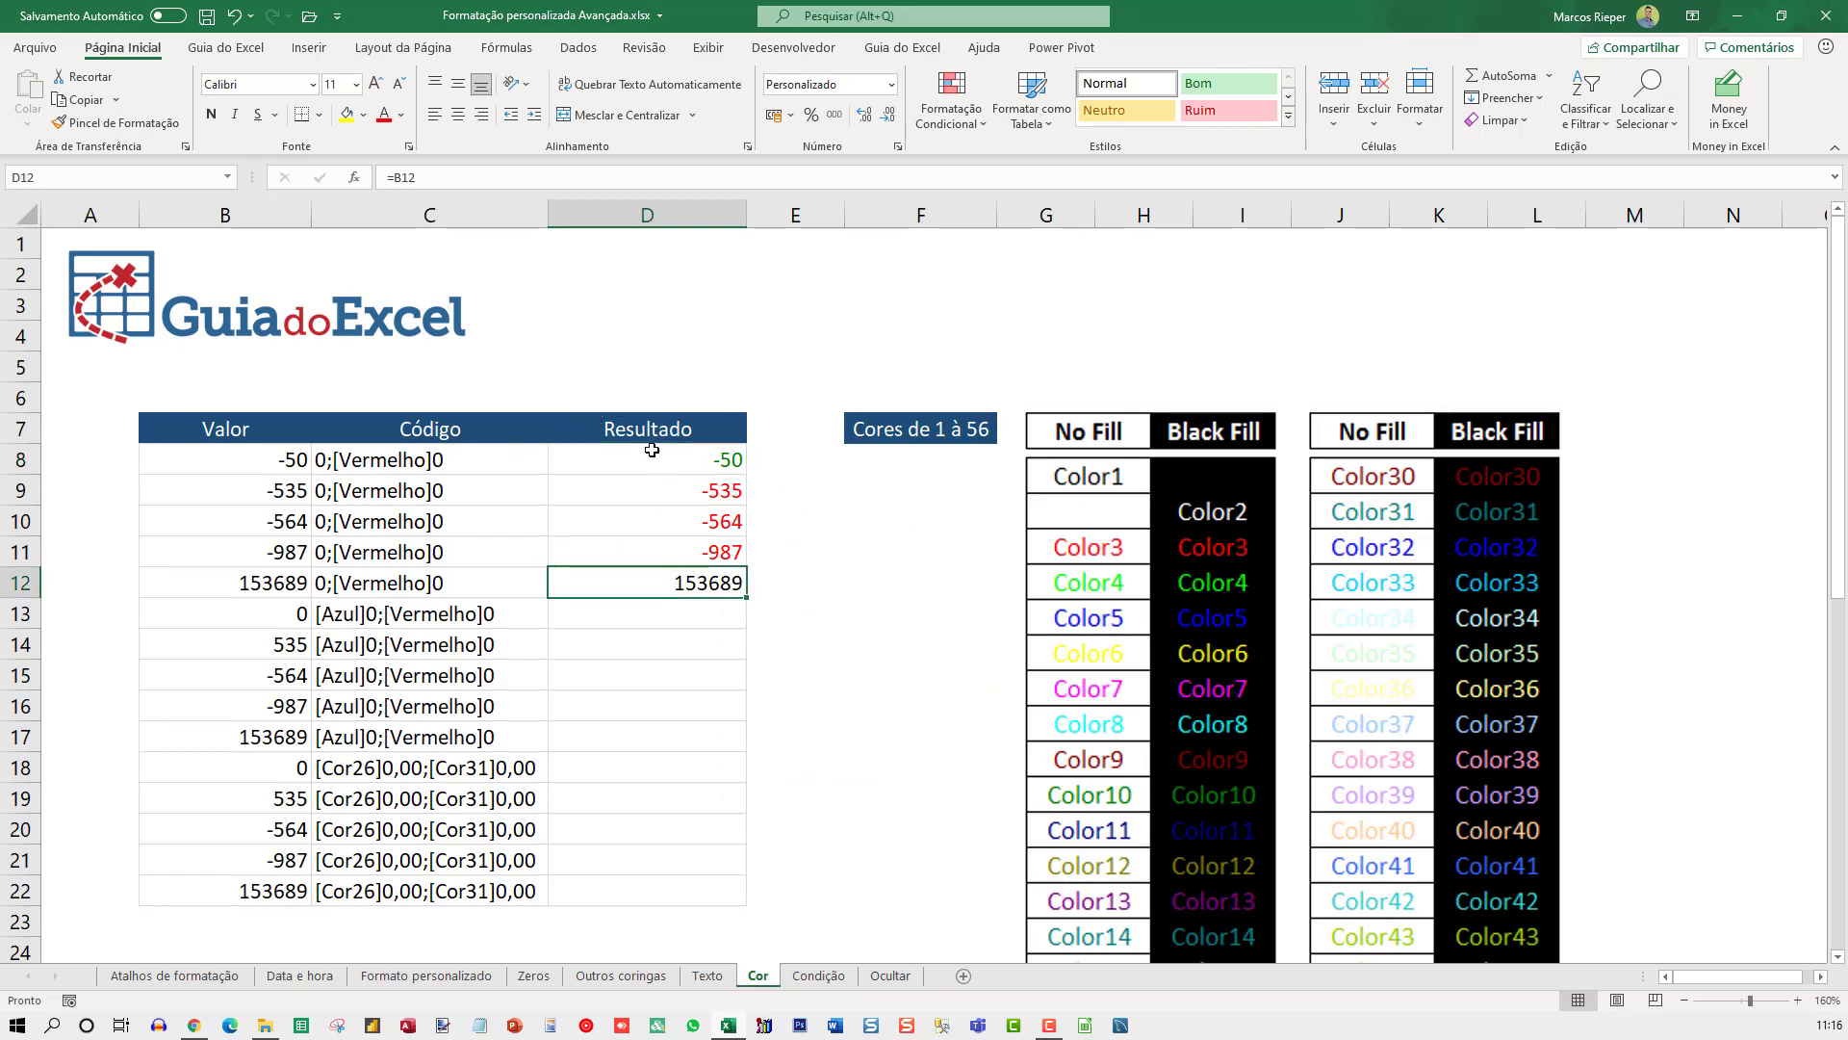
pyautogui.click(652, 450)
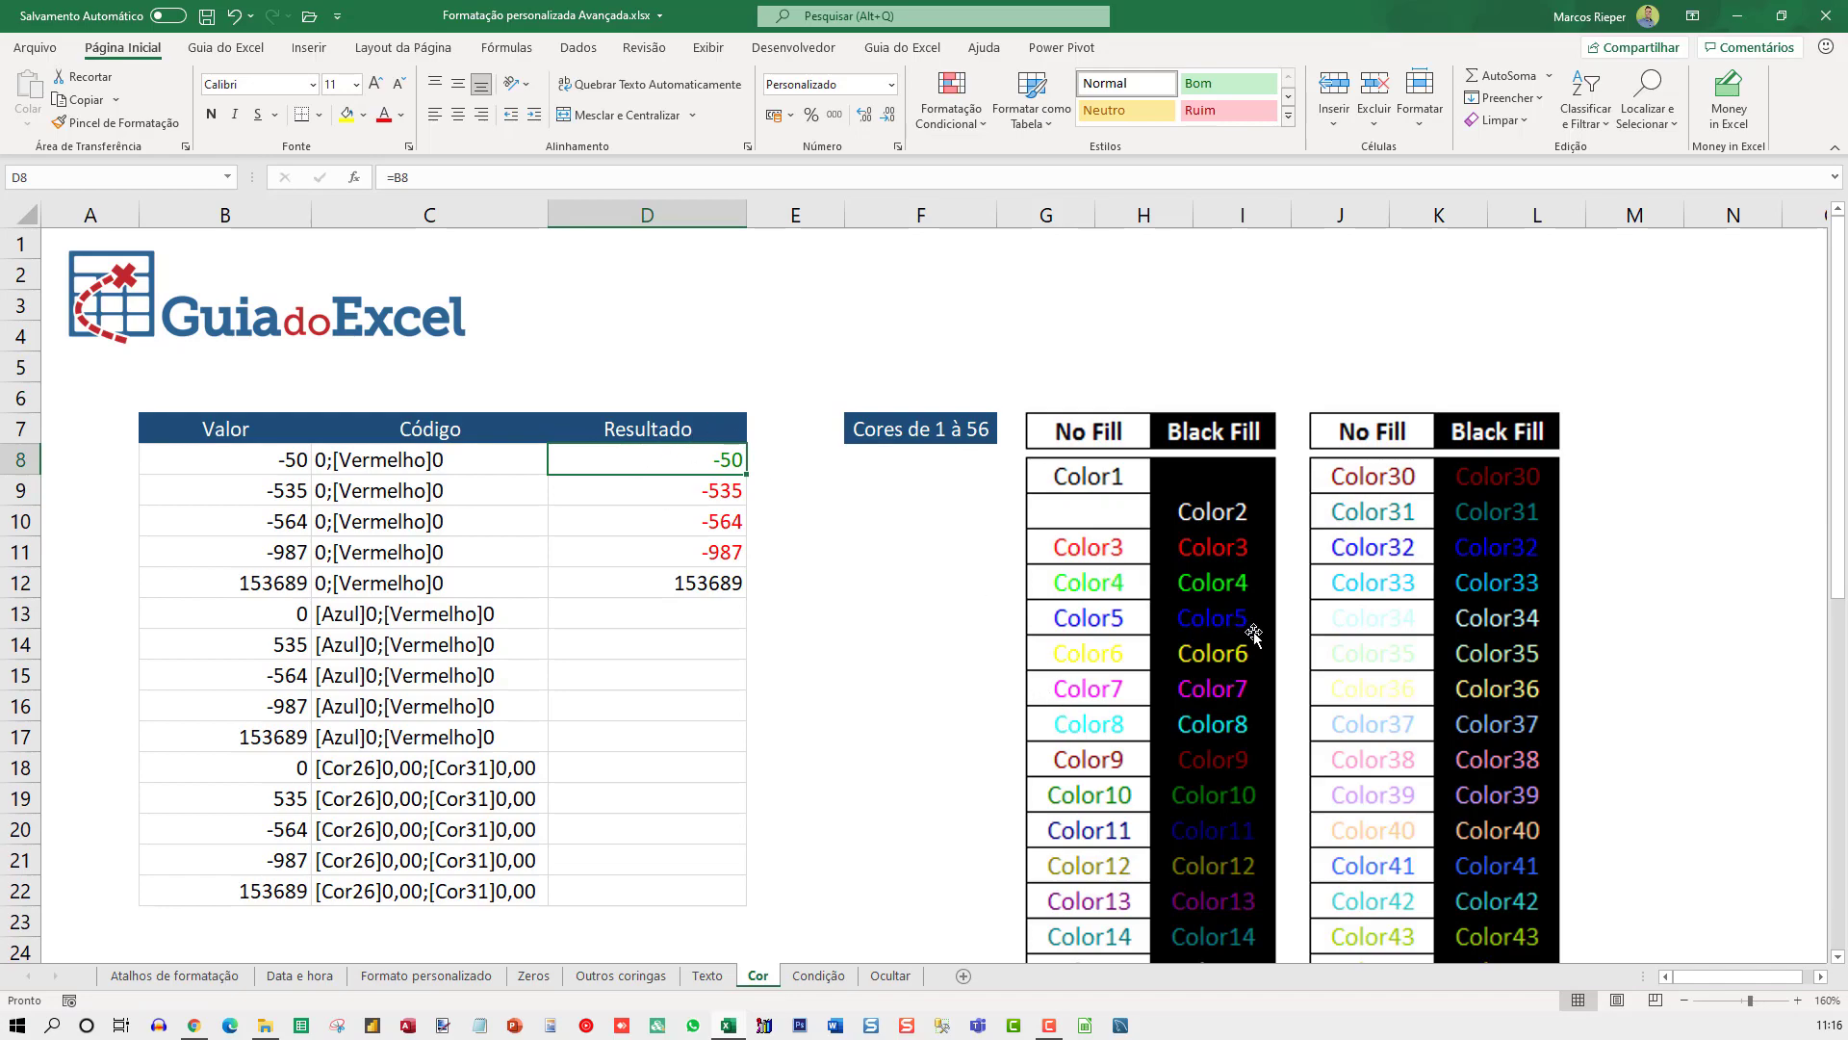
pyautogui.scroll(-7, 1255, 640)
pyautogui.scroll(-2, 1254, 655)
pyautogui.scroll(7, 1256, 679)
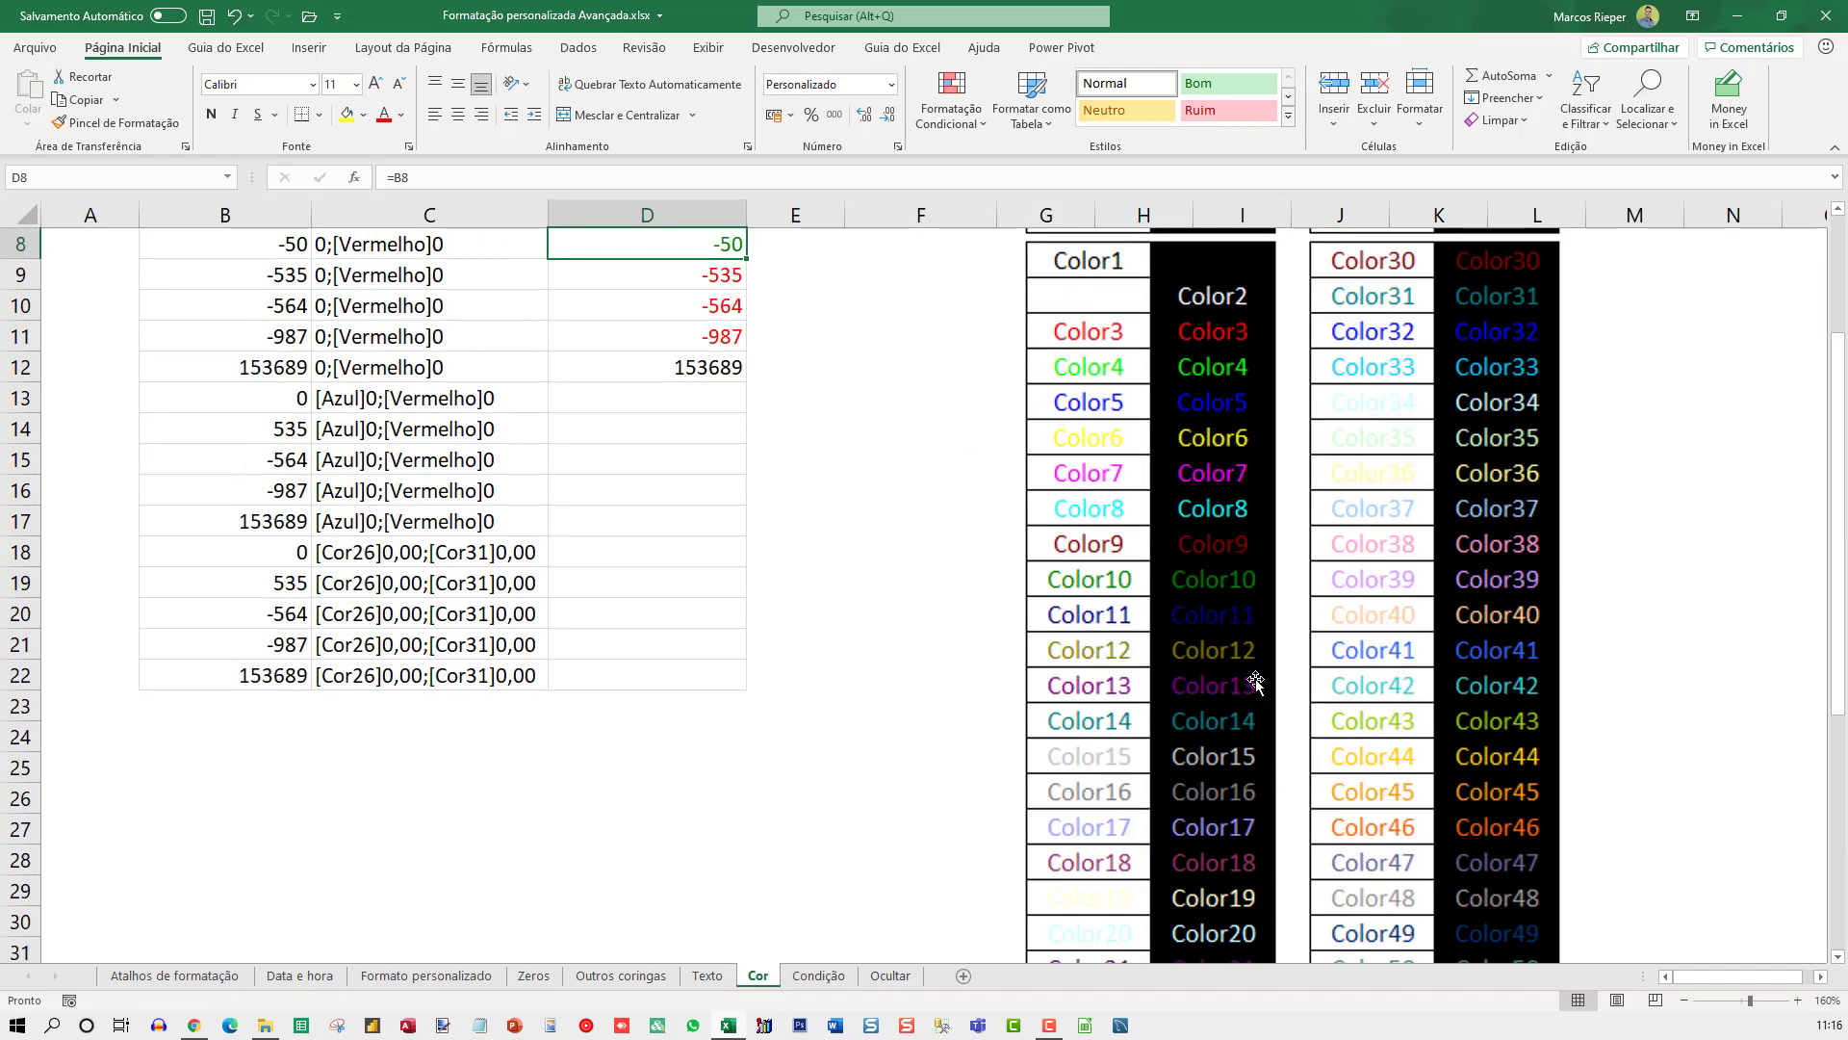
pyautogui.scroll(3, 1256, 682)
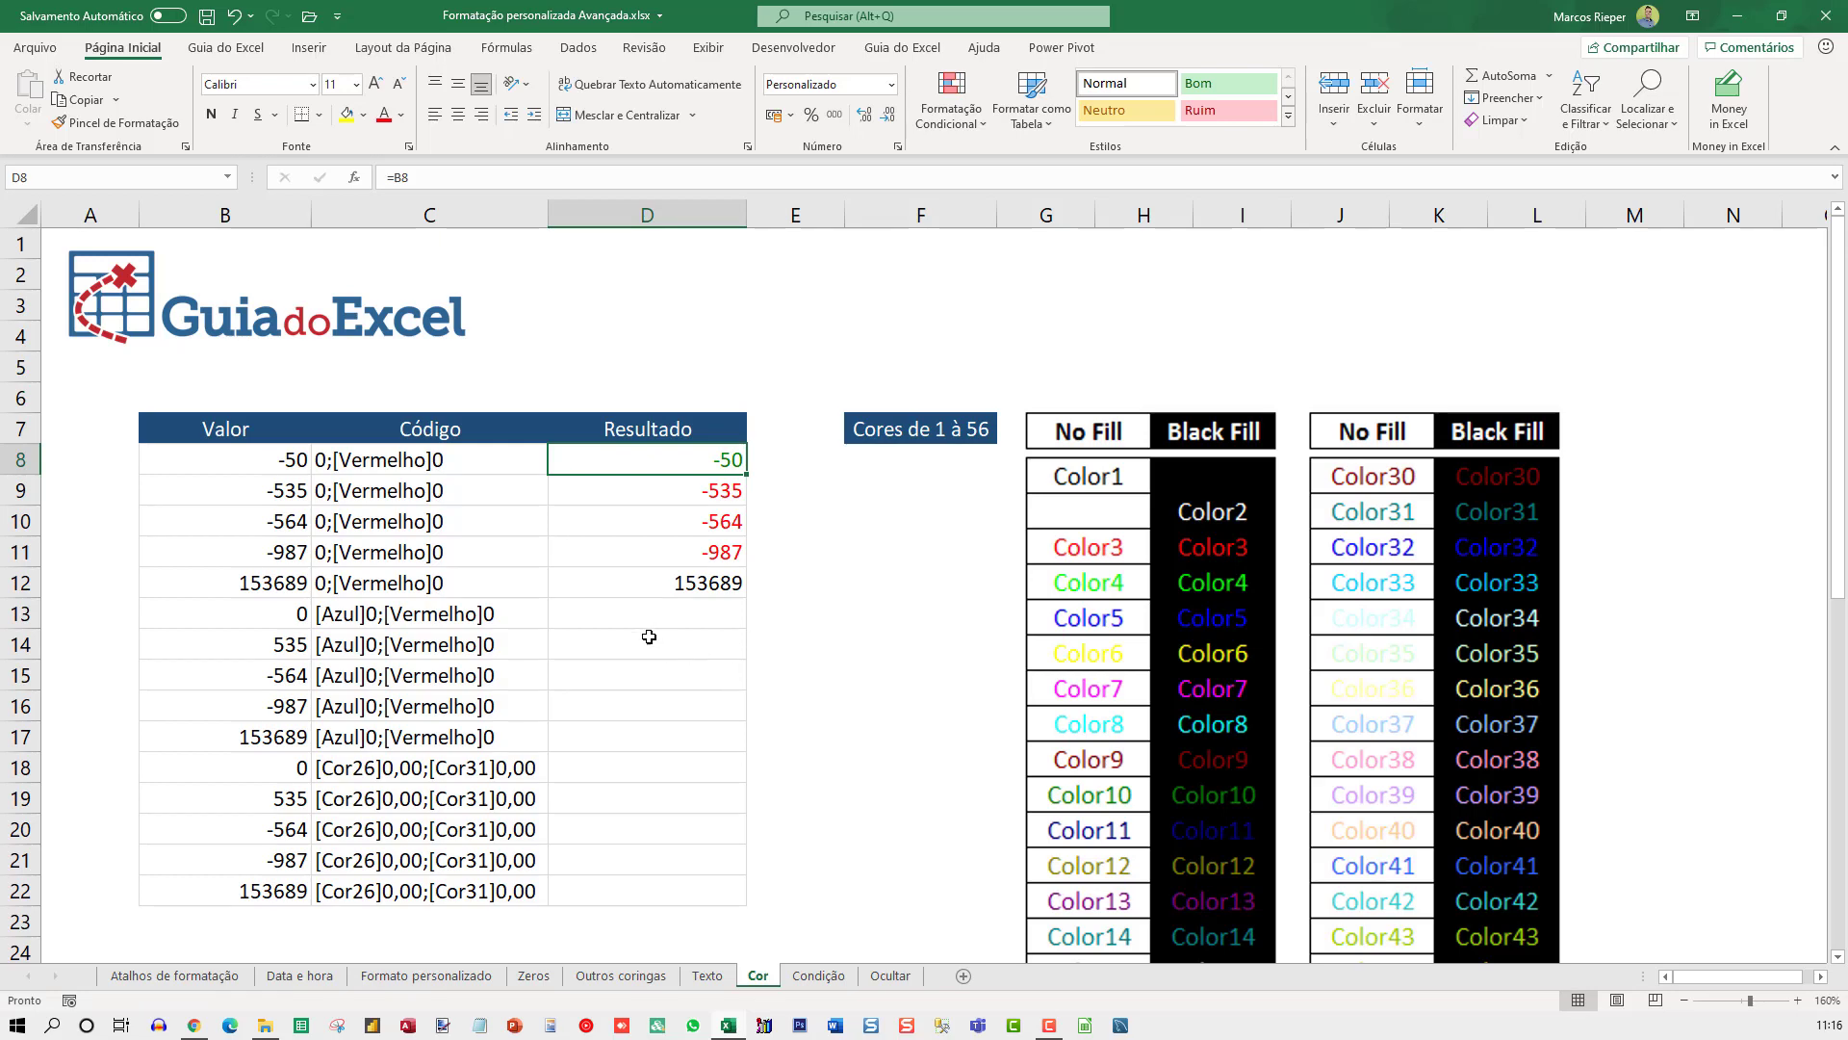
# Link D13 to B13 with =B13 and apply the blue/red custom format.
pyautogui.click(653, 576)
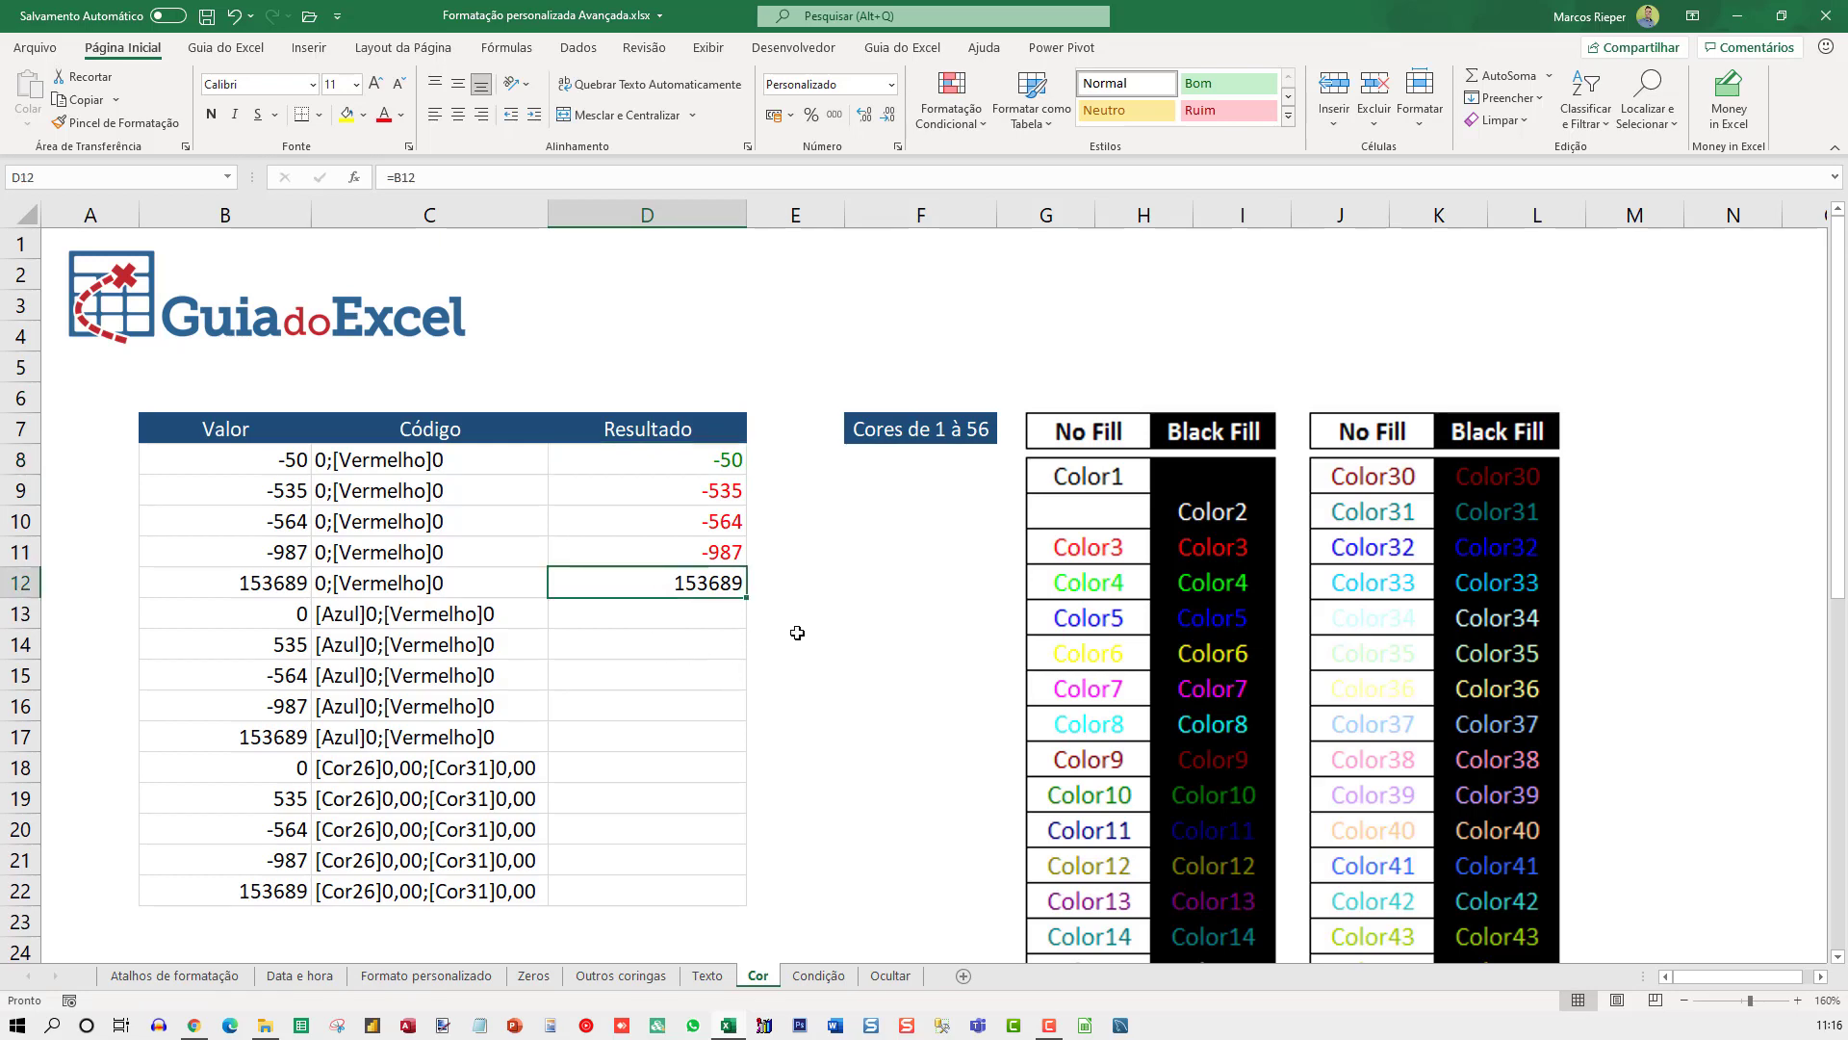
pyautogui.press('Down')
pyautogui.write('=')
pyautogui.press('Left')
pyautogui.press('Left')
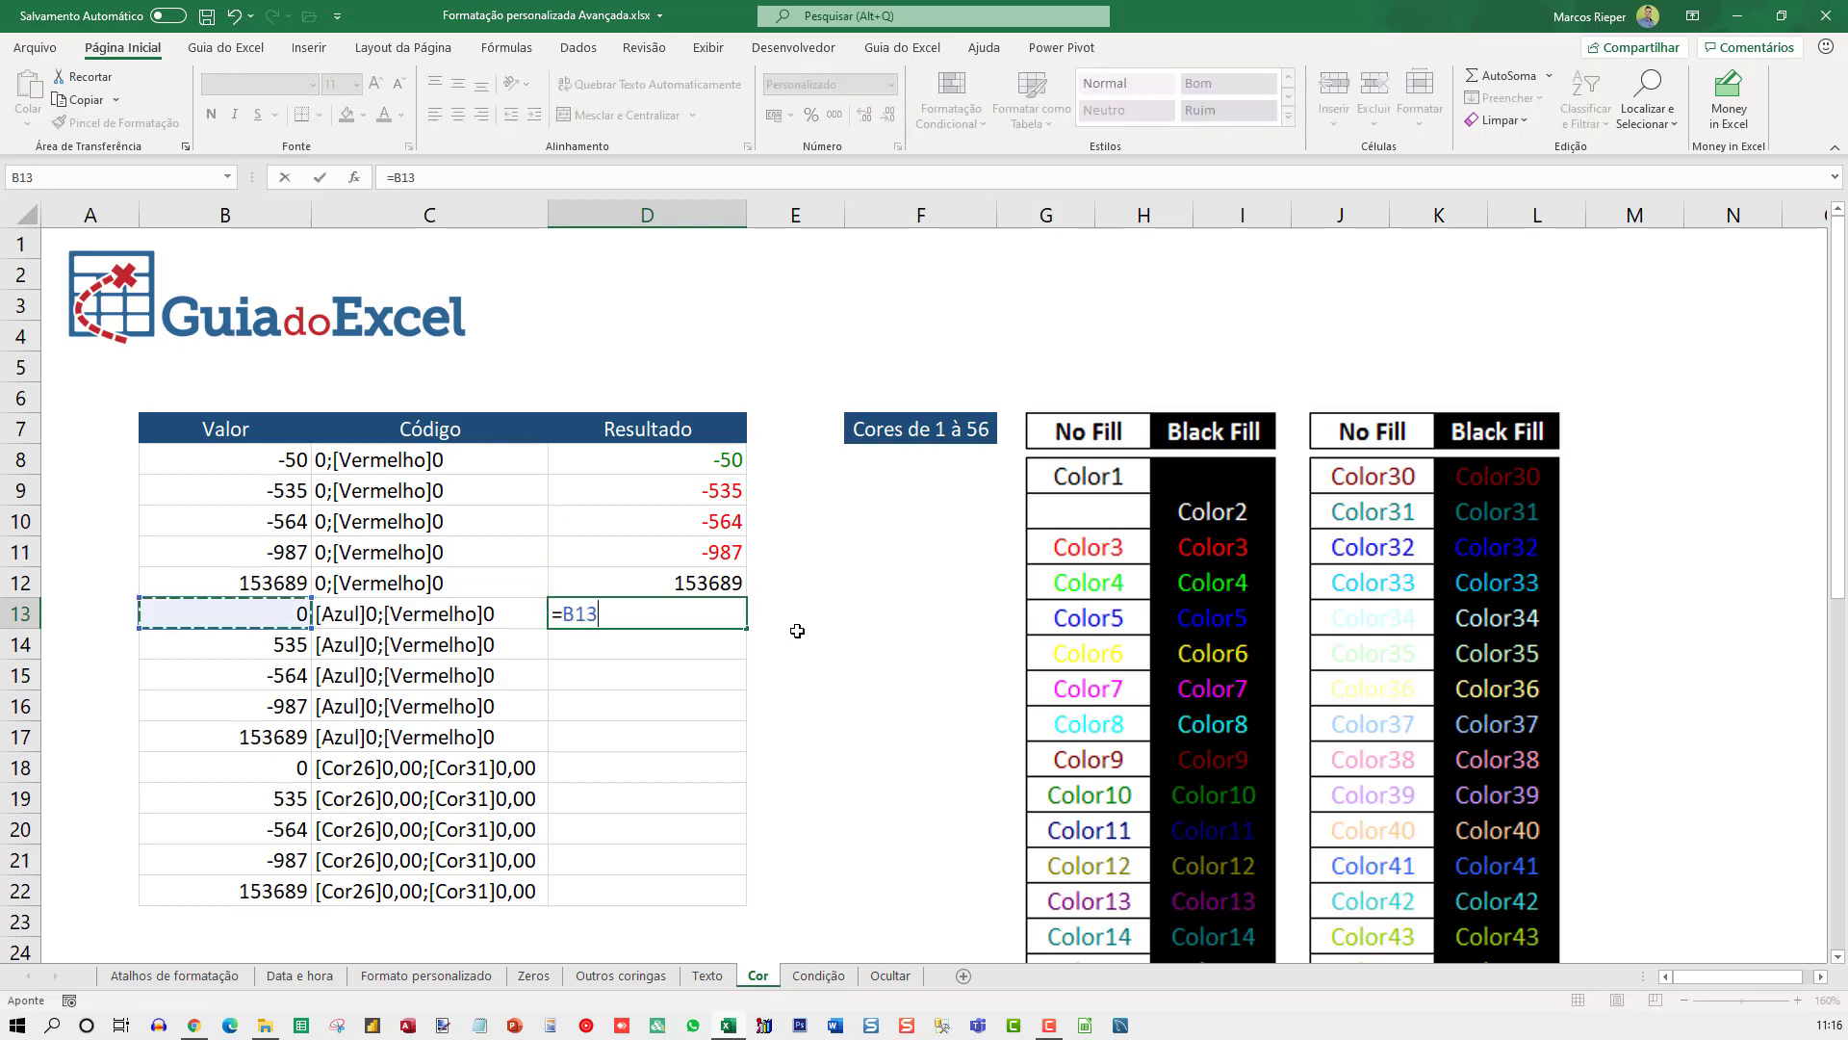
pyautogui.hotkey('ctrl', 'Return')
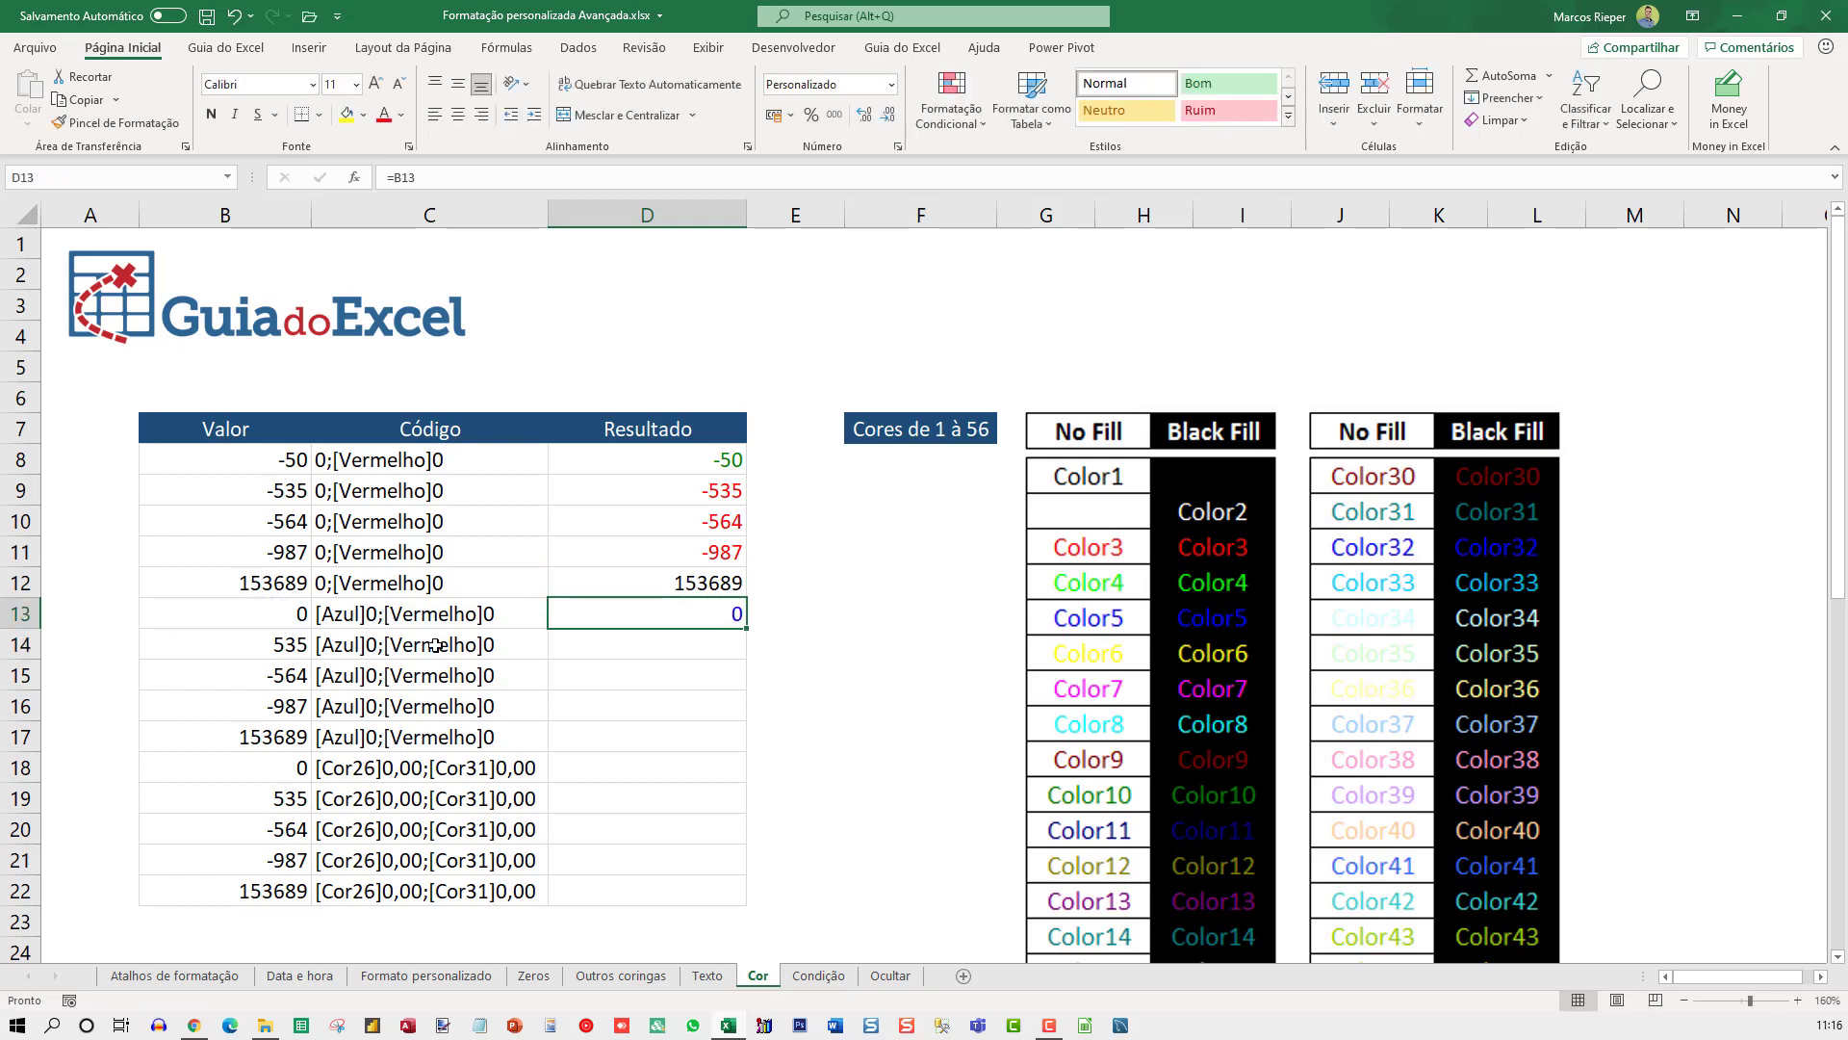
pyautogui.hotkey('ctrl', '1')
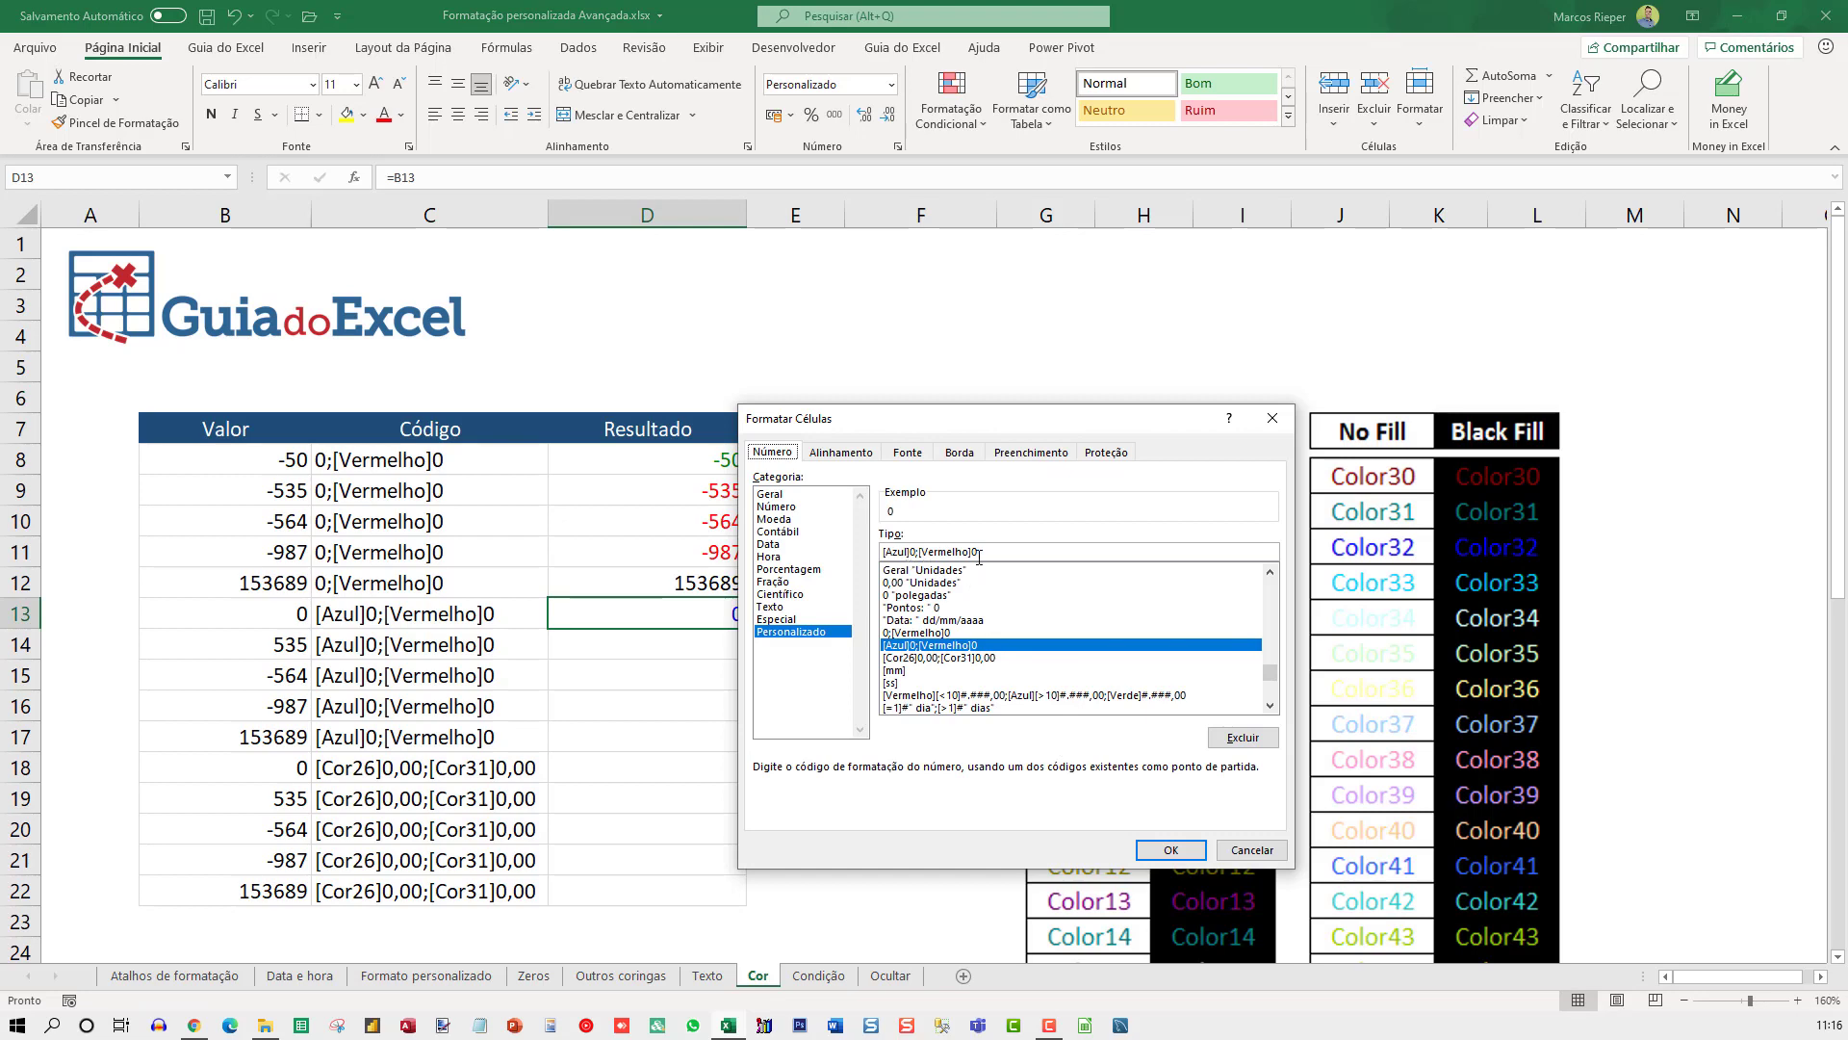
pyautogui.press('Return')
# Test B13 with -50, undo it, and review D13's format again.
pyautogui.press('Left')
pyautogui.press('Left')
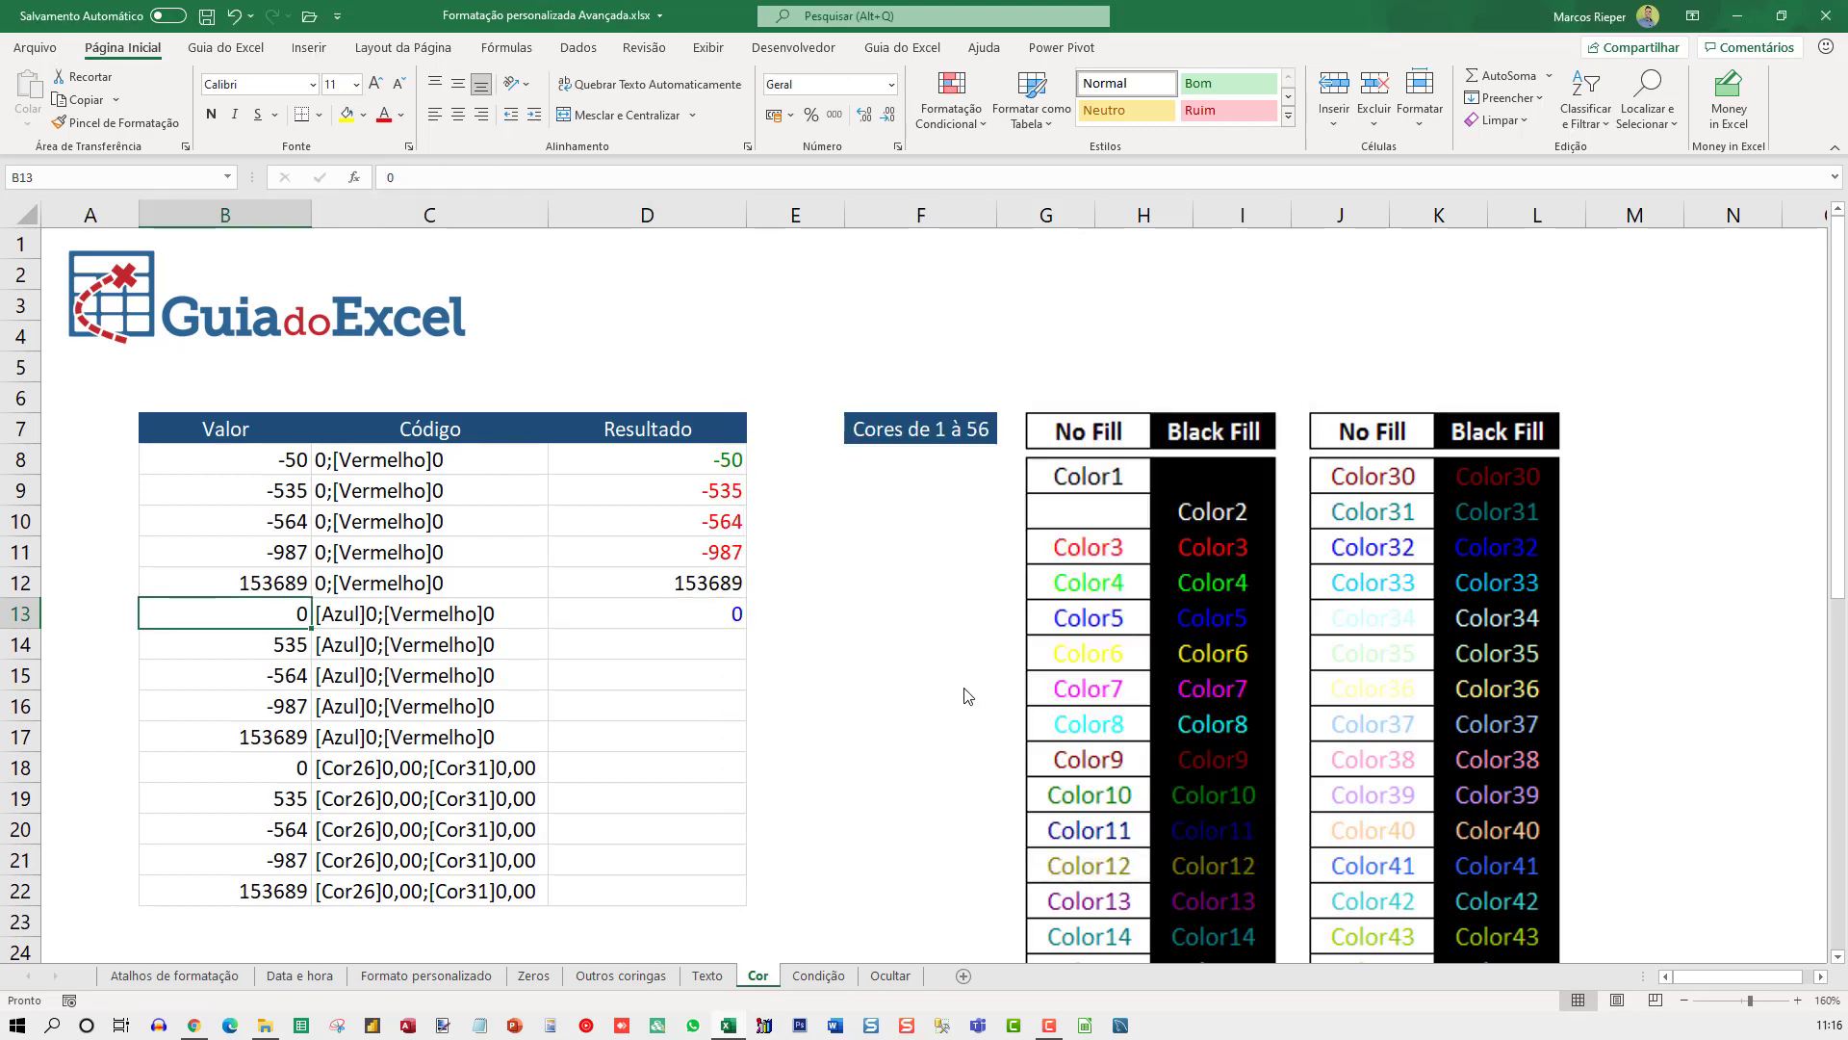
pyautogui.write('-50')
pyautogui.press('Return')
pyautogui.press('Up')
pyautogui.hotkey('ctrl', 'z')
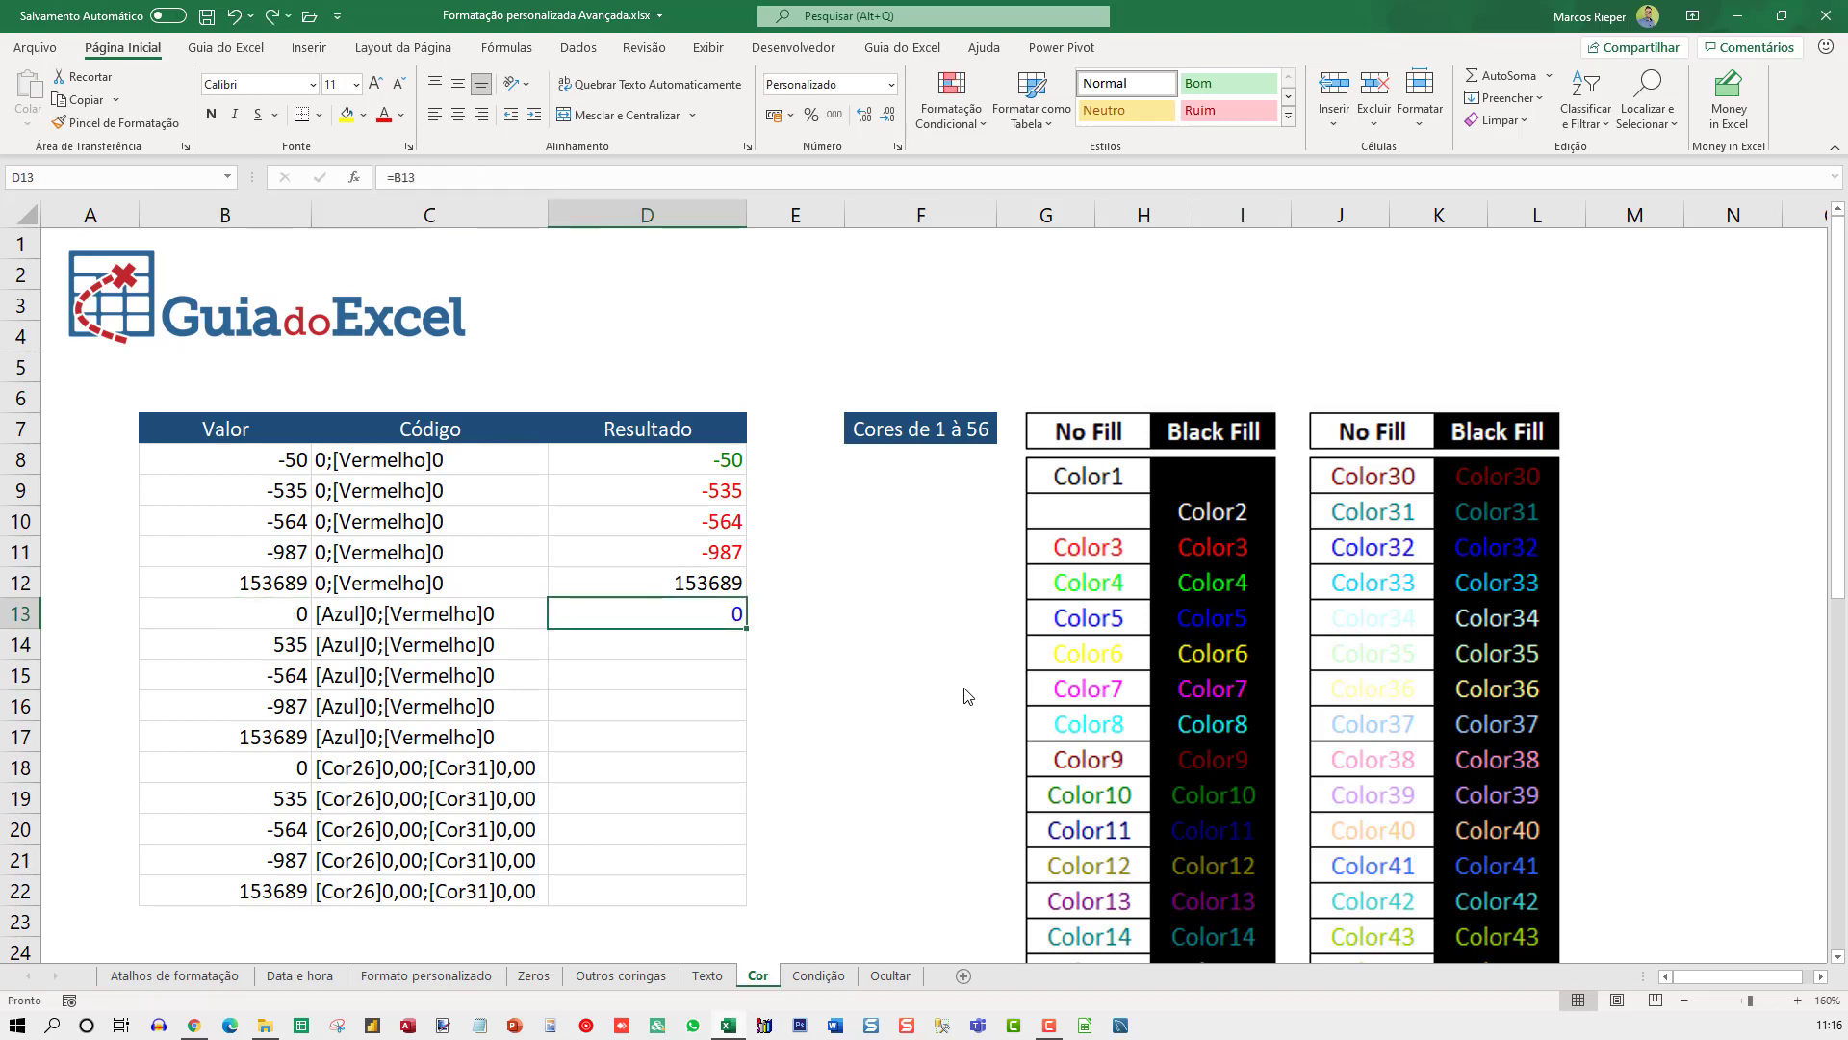
pyautogui.hotkey('ctrl', '1')
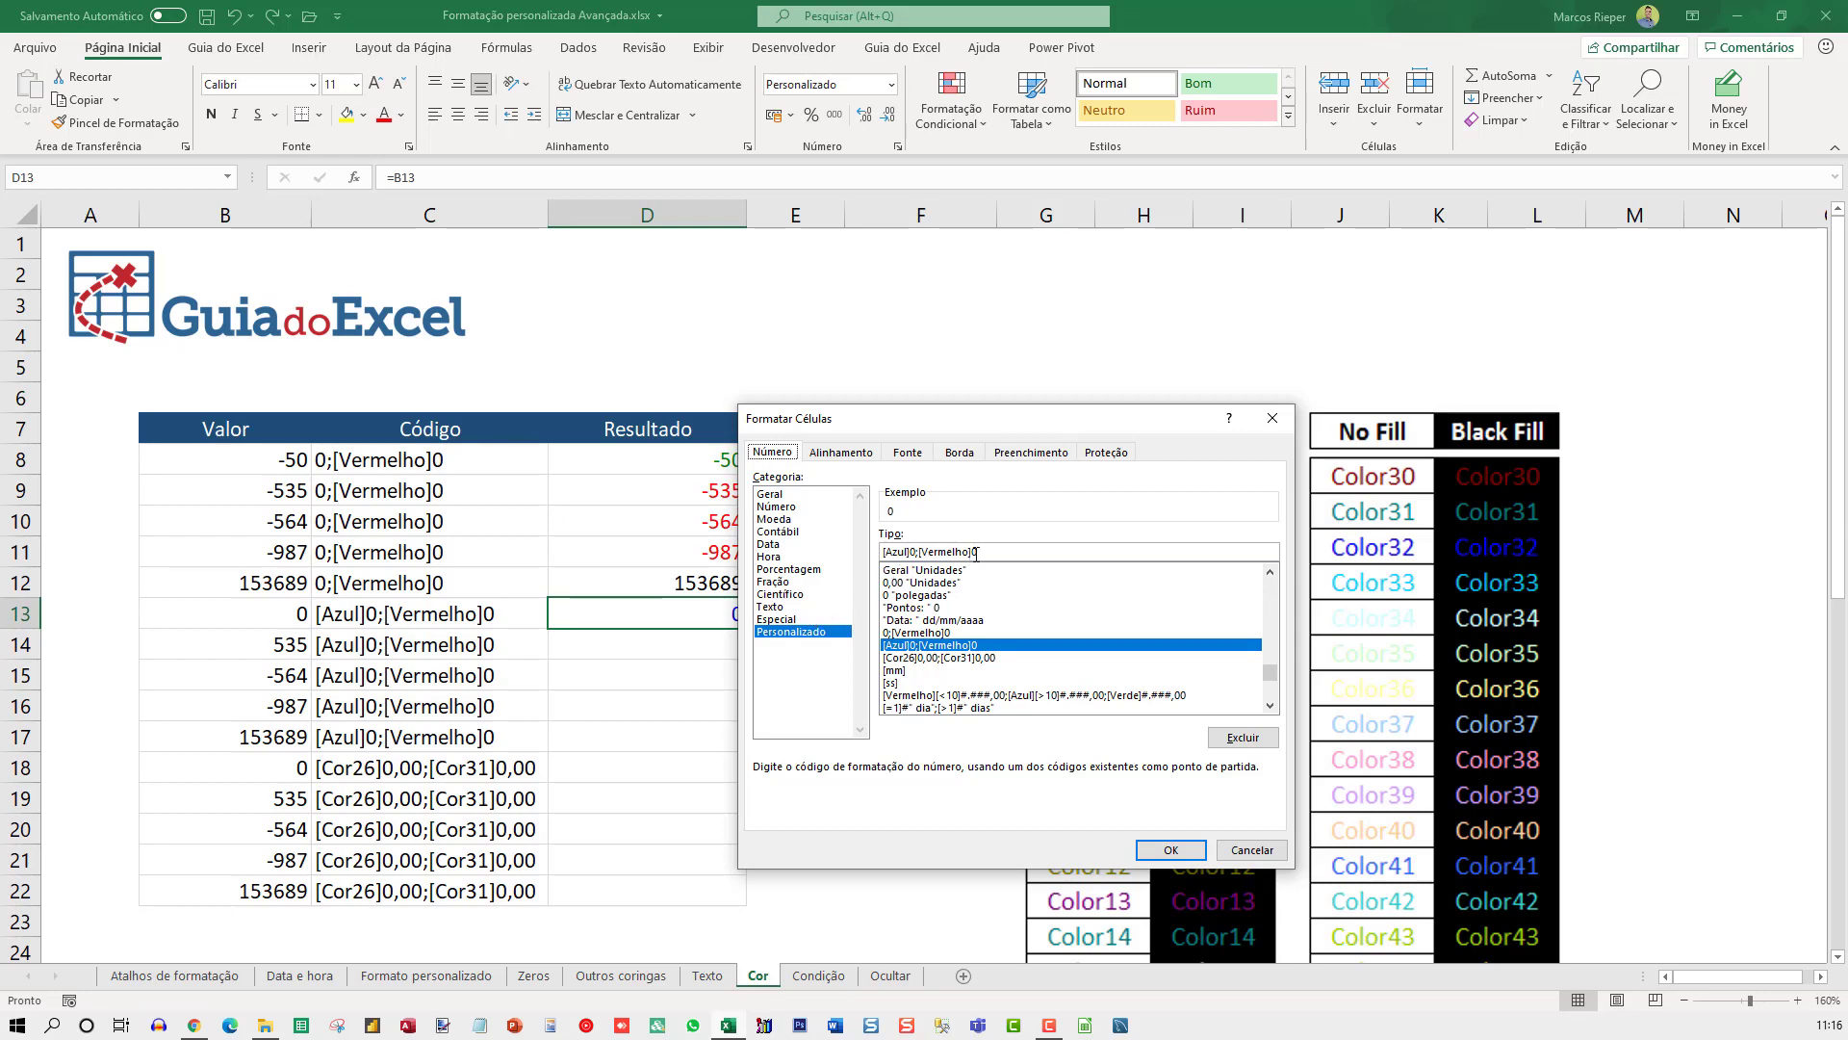
pyautogui.press('Return')
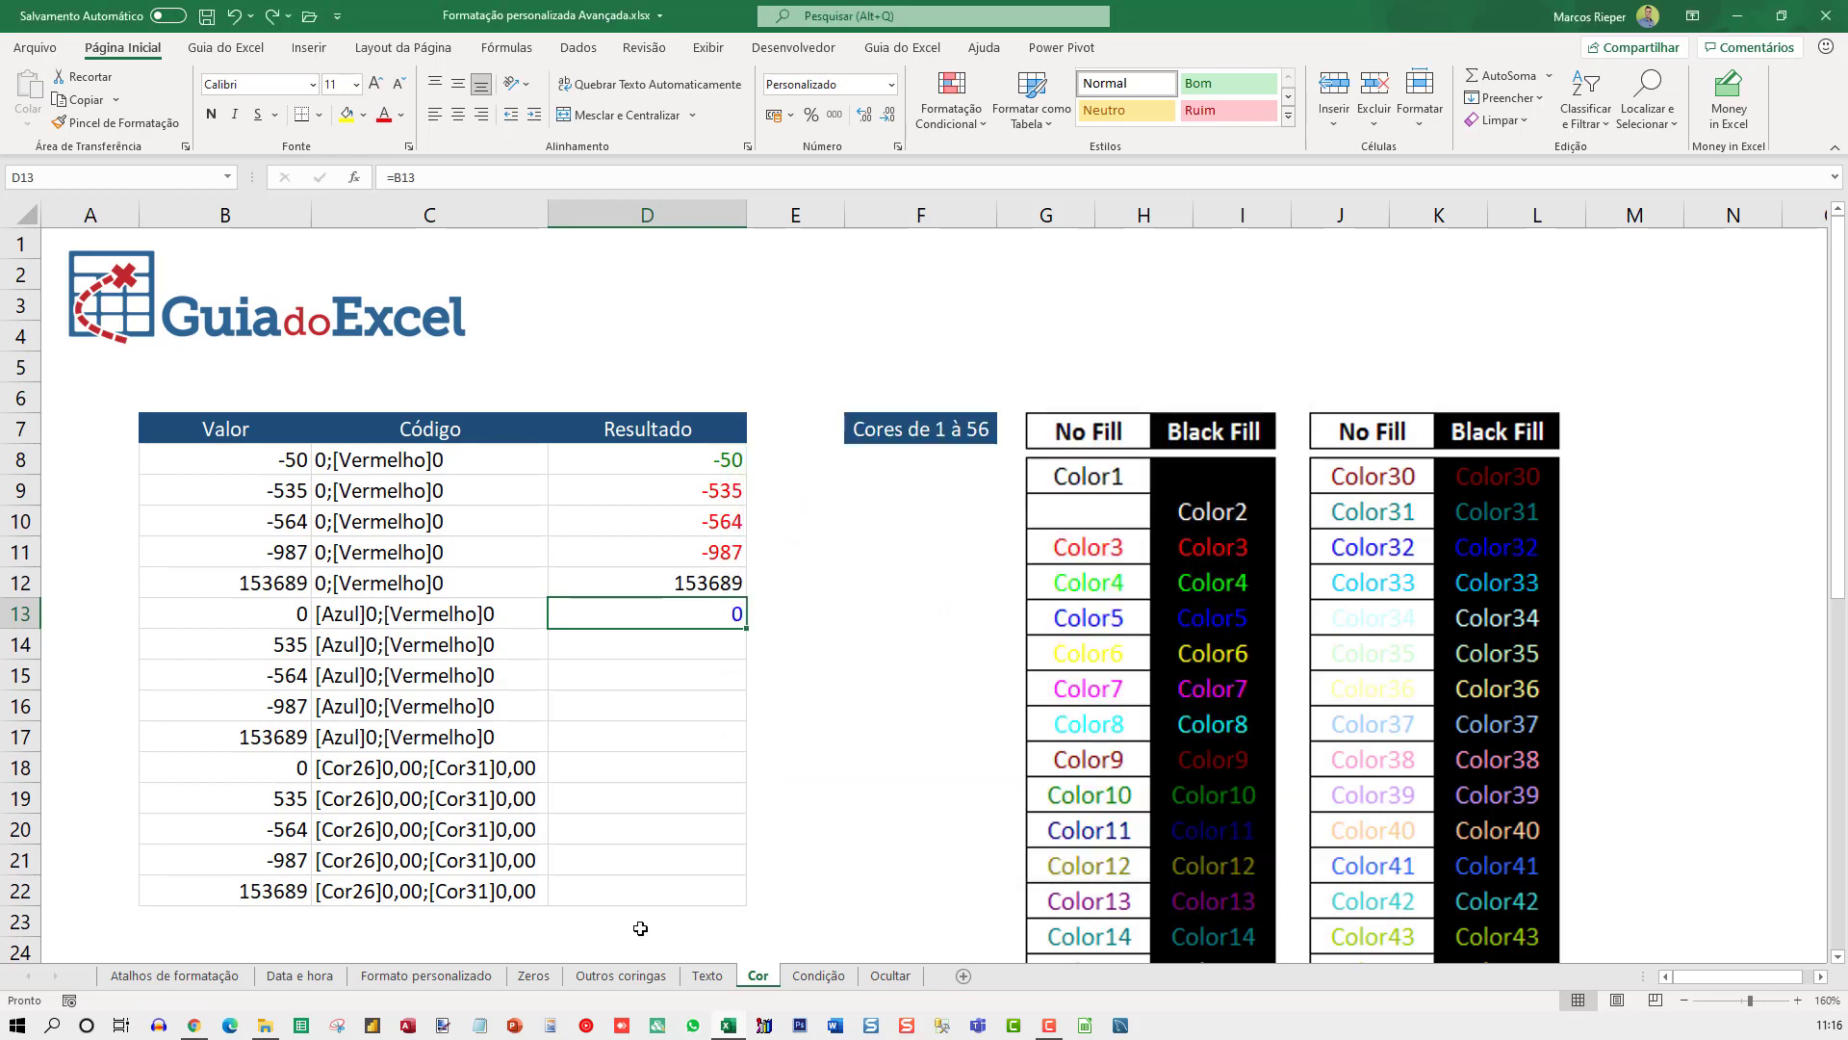
# Enter formulas =B14, =B15, =B16 and =B17 in D14:D17.
pyautogui.press('Return')
pyautogui.write('=')
pyautogui.press('Left')
pyautogui.press('Left')
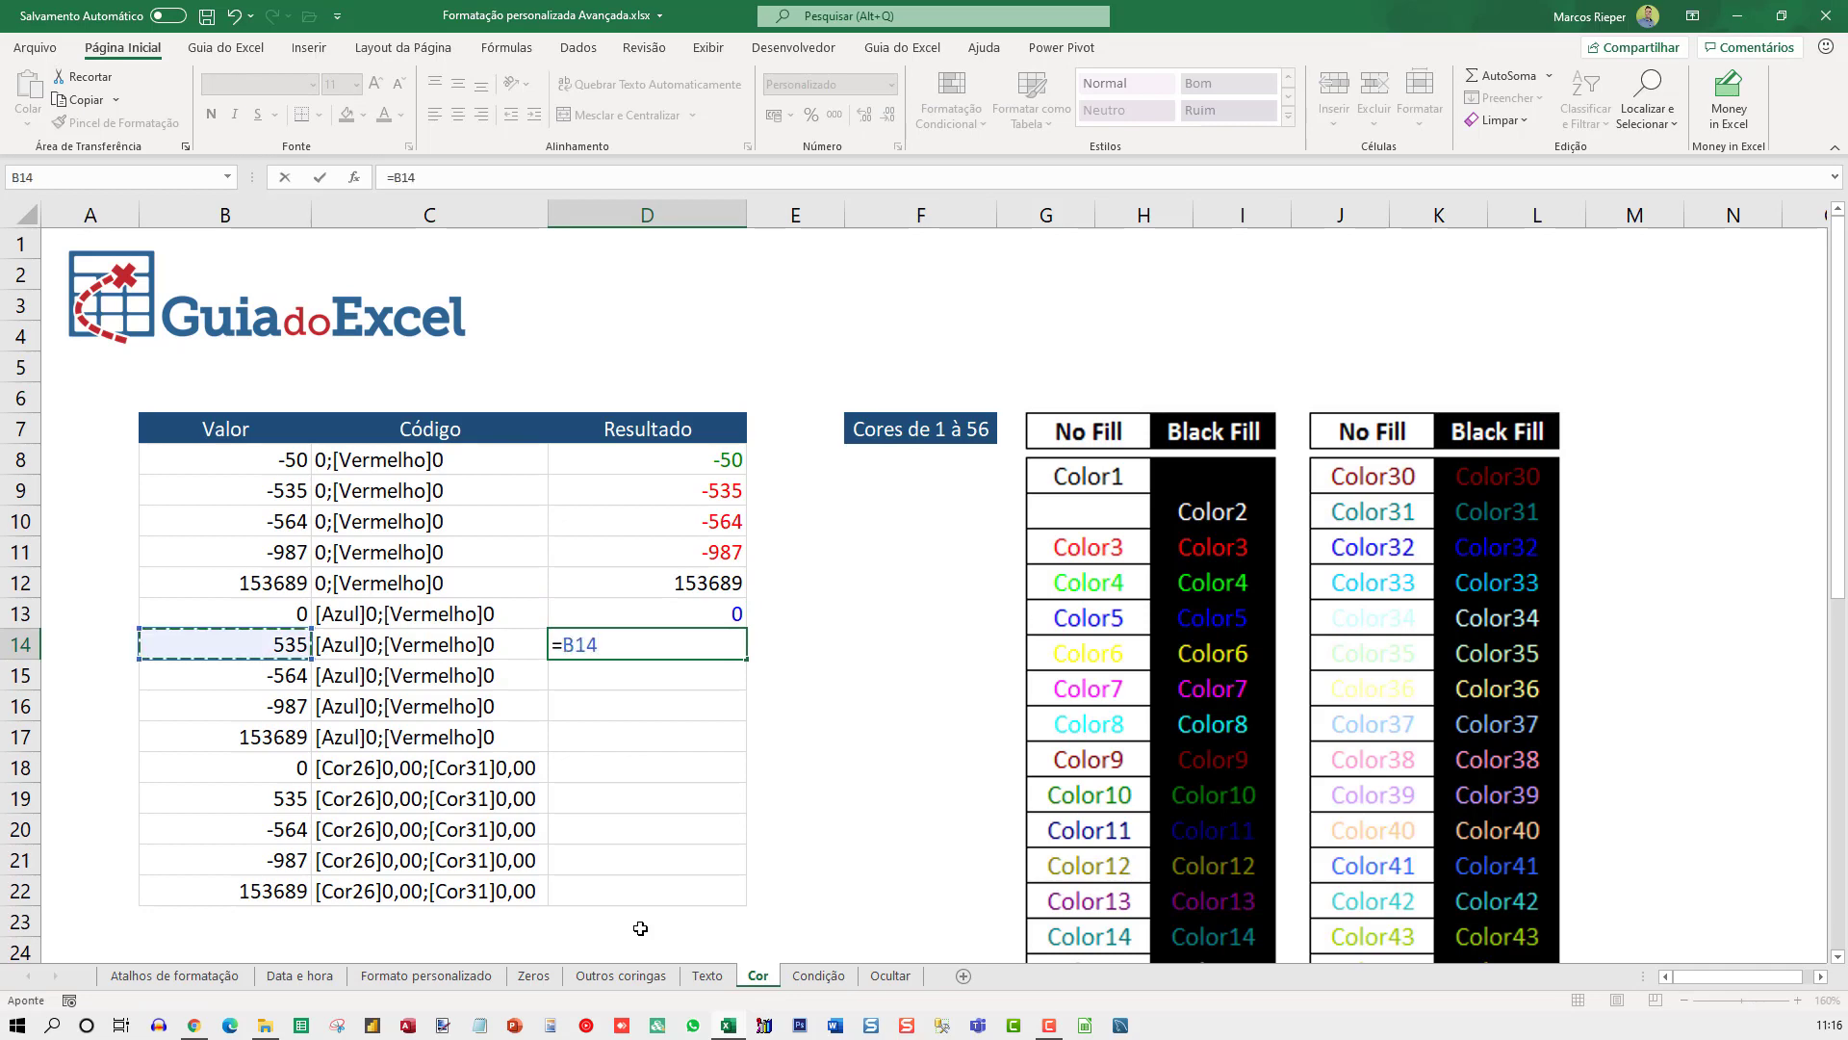
pyautogui.press('Return')
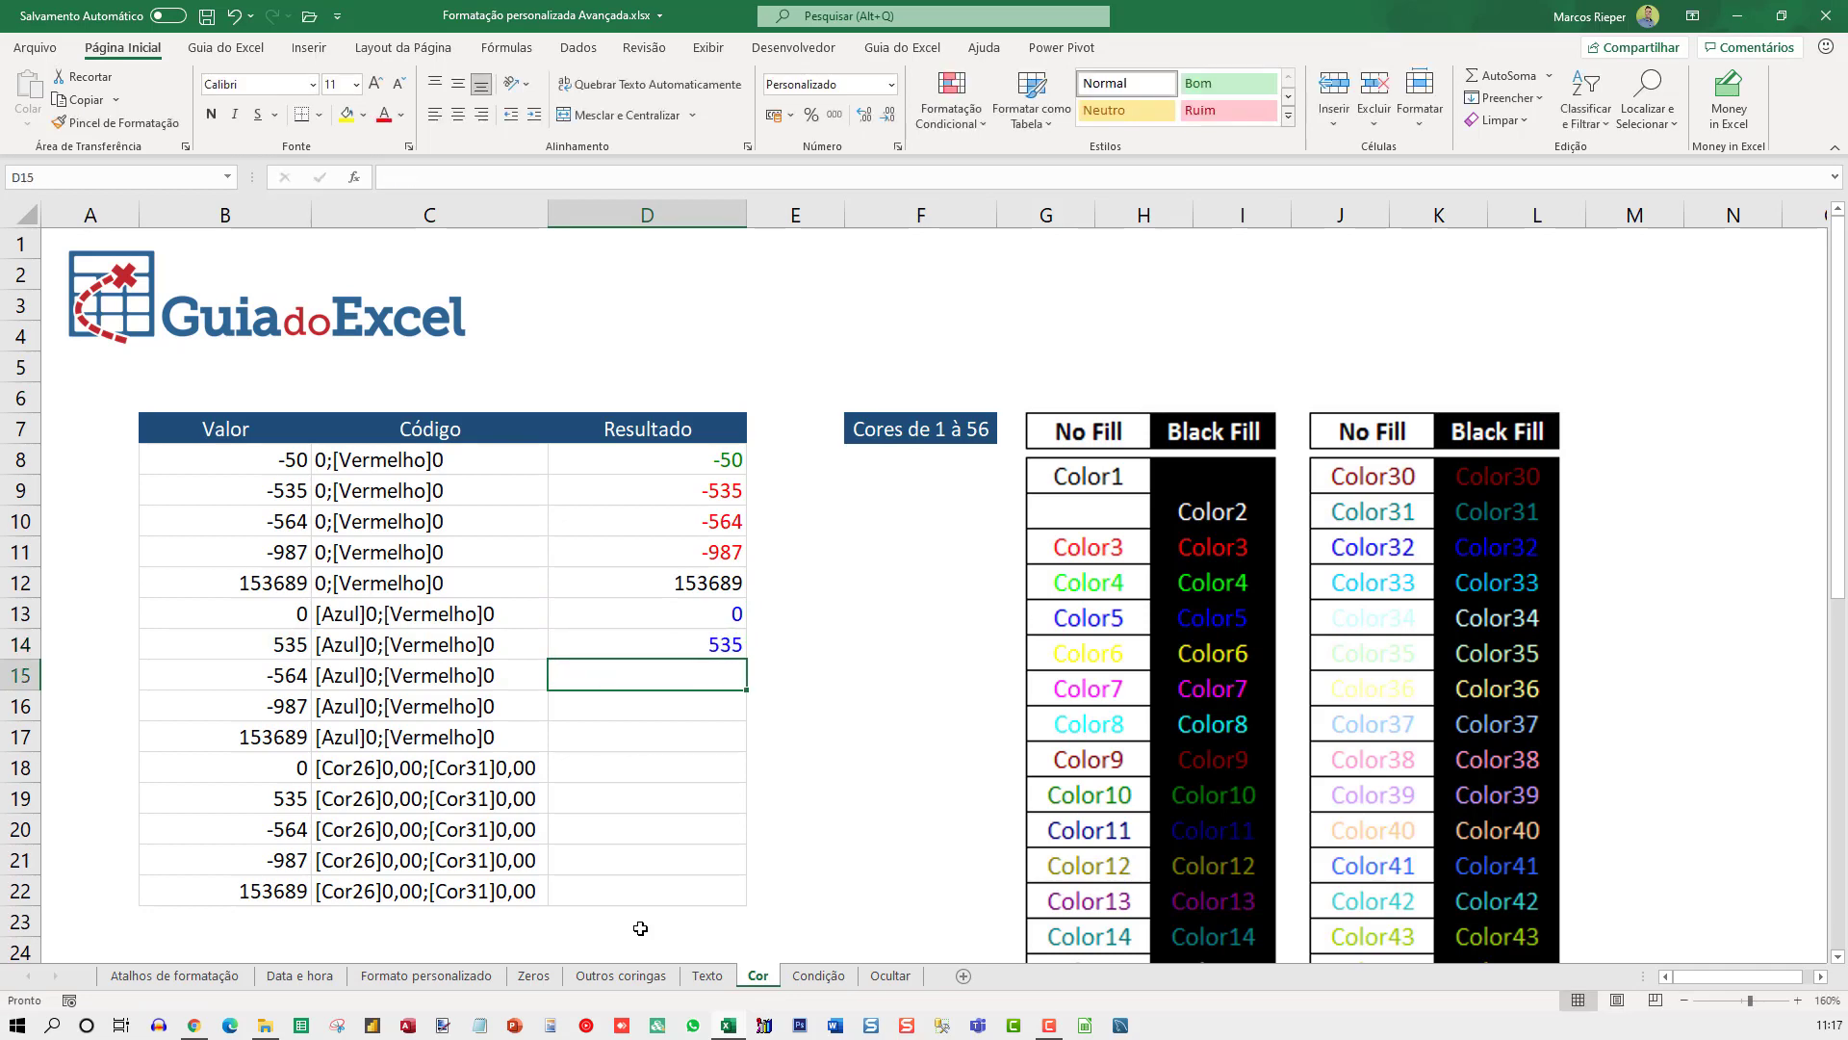
pyautogui.write('=')
pyautogui.press('Left')
pyautogui.press('Left')
pyautogui.press('Return')
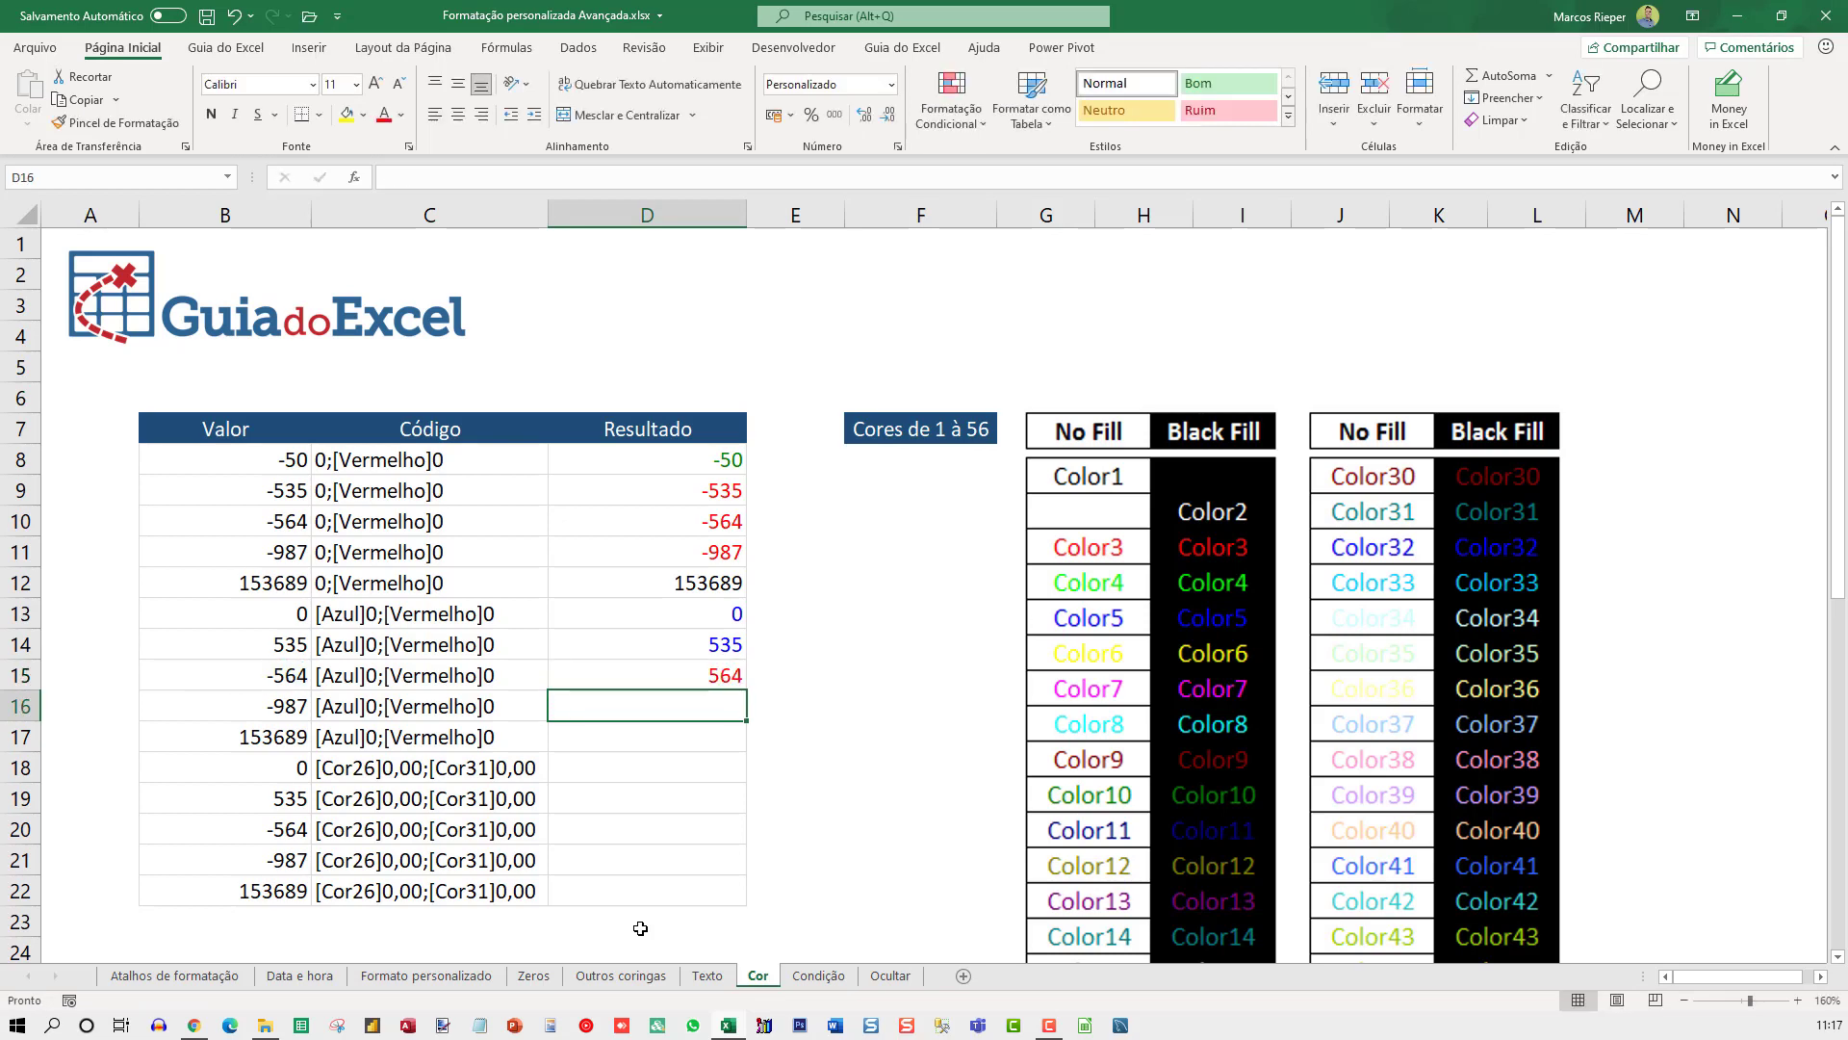
pyautogui.write('=')
pyautogui.press('Left')
pyautogui.press('Left')
pyautogui.press('Return')
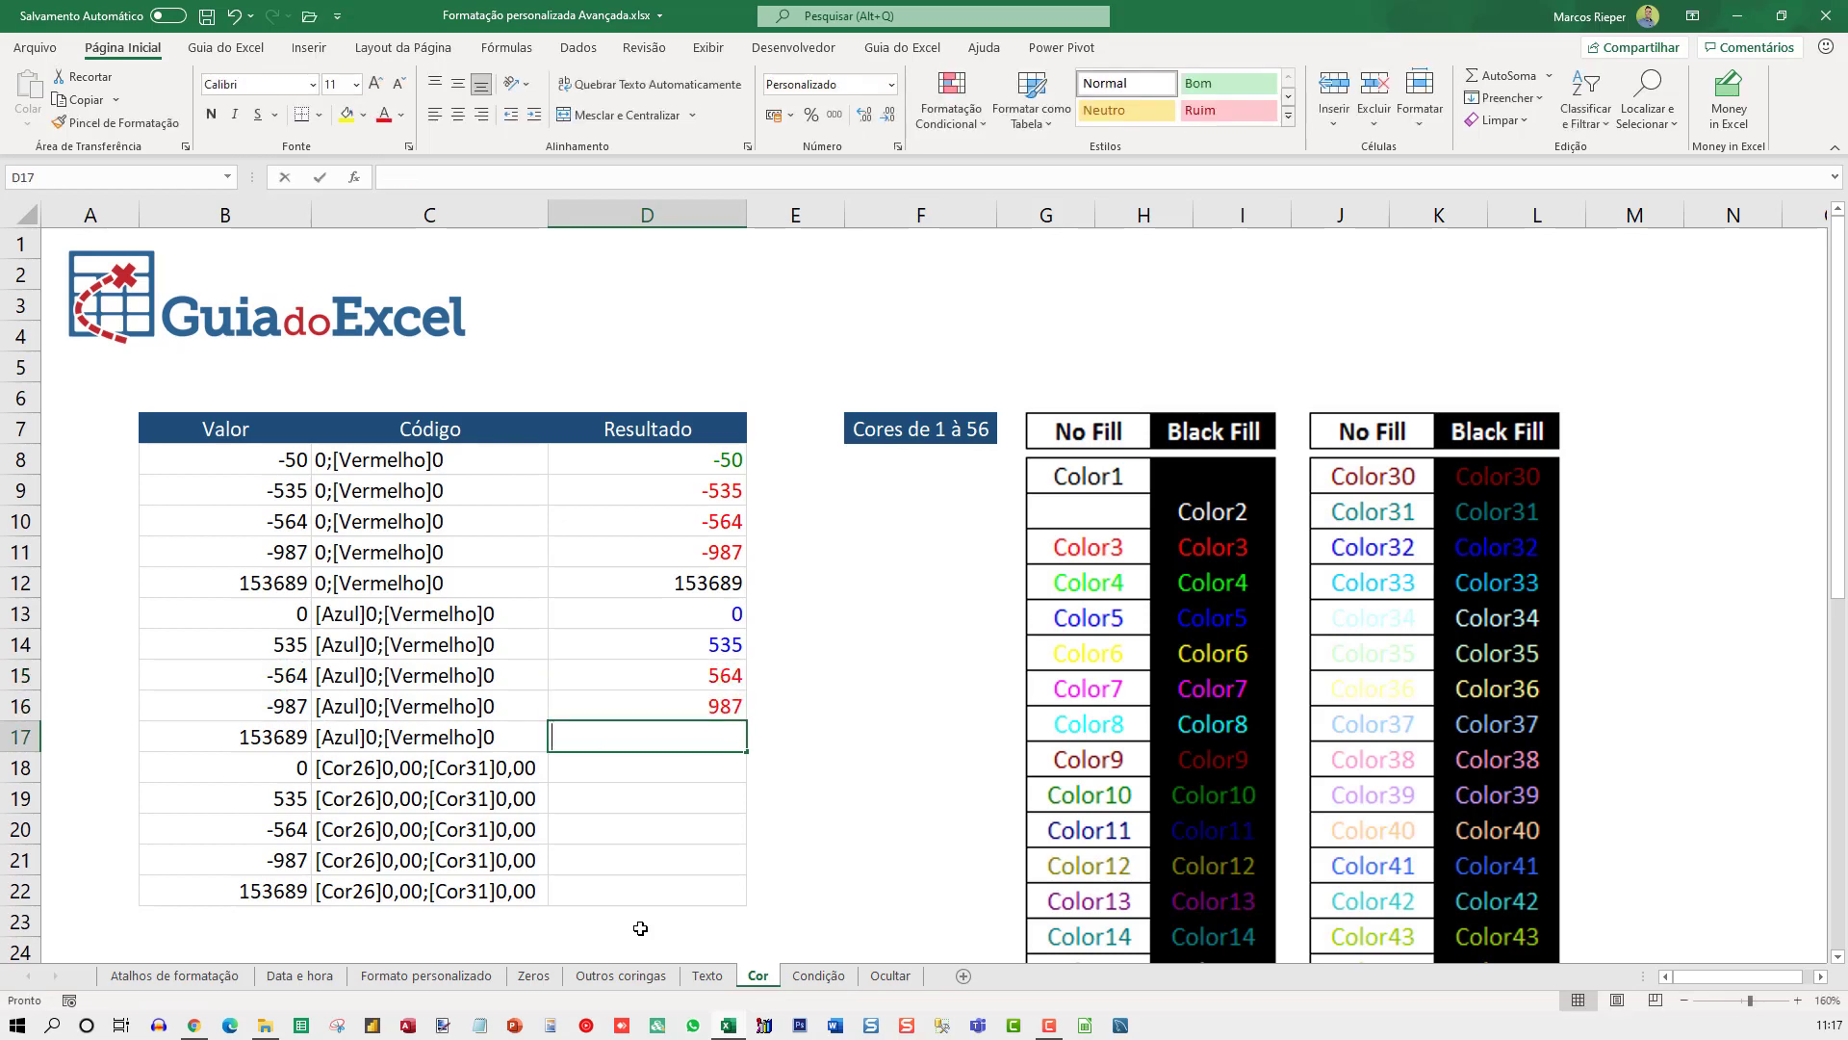
pyautogui.write('=')
pyautogui.press('Left')
pyautogui.press('Left')
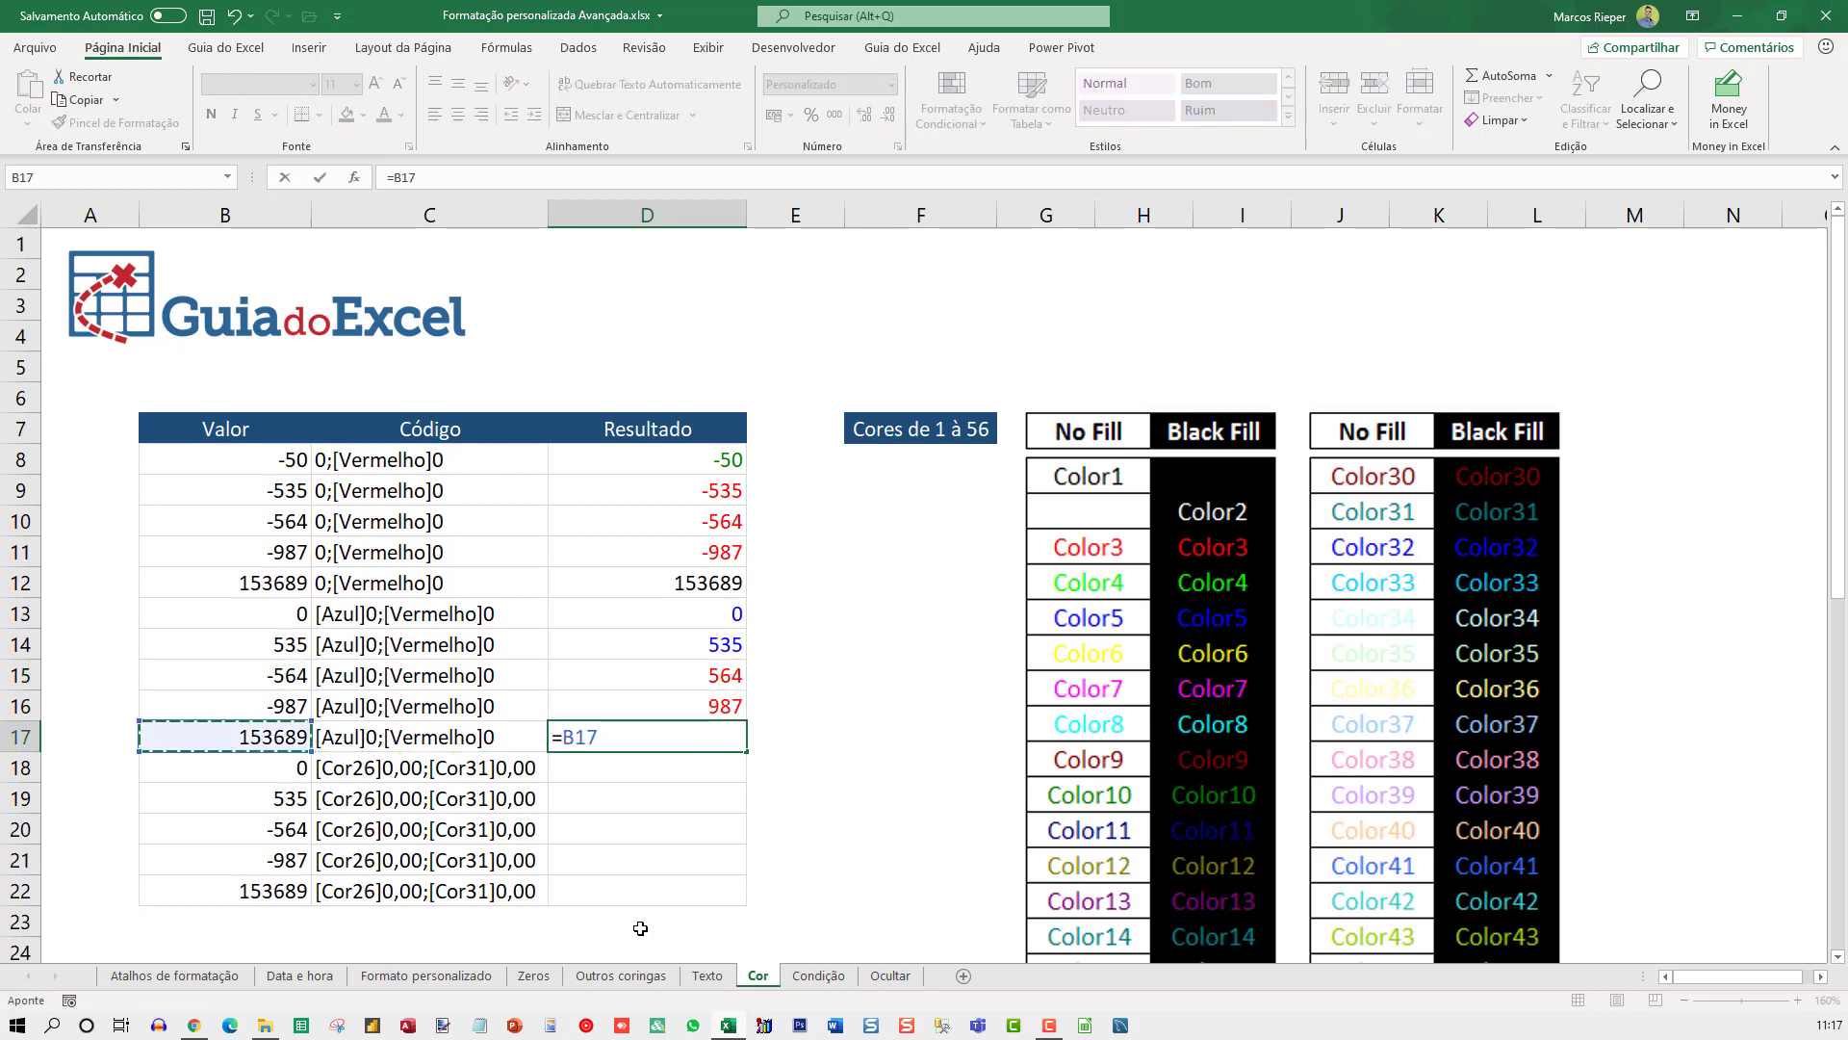
pyautogui.press('Return')
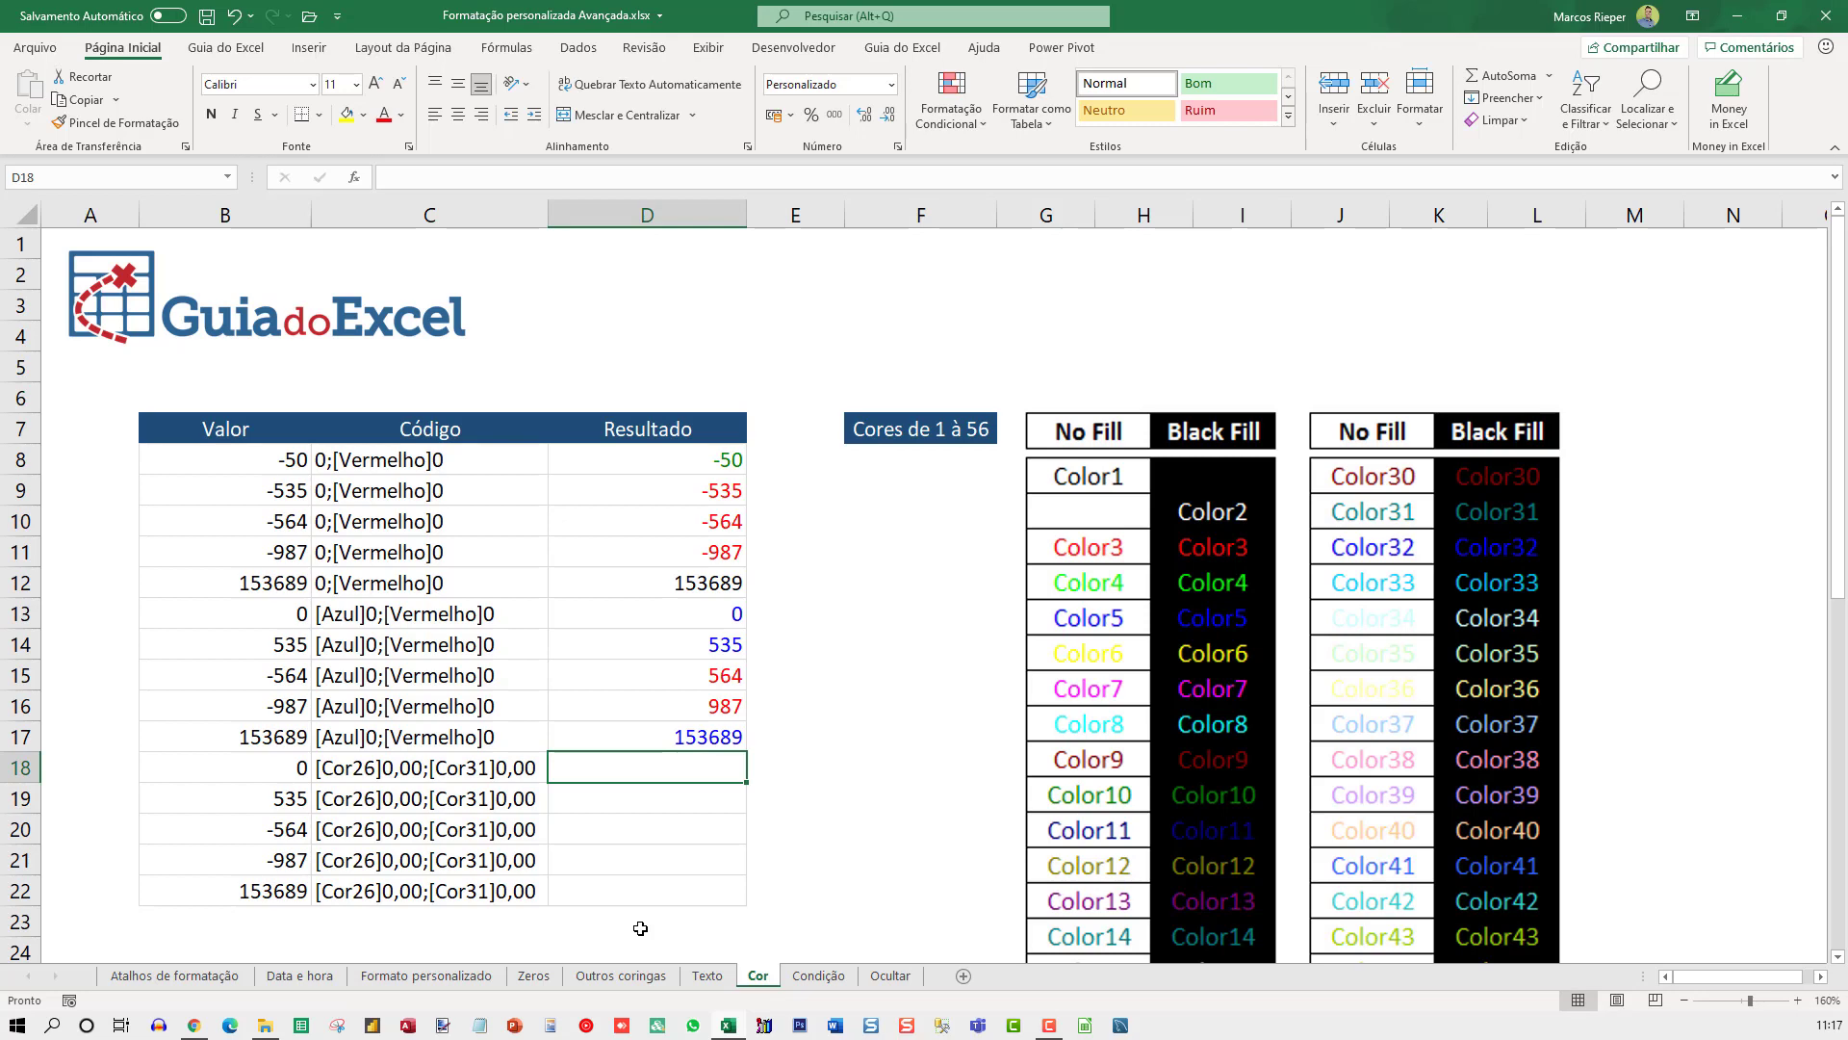
# Change D16's format code to [Azul]0;-[Vermelho]0 so it shows a red -987.
pyautogui.press('Up')
pyautogui.press('Up')
pyautogui.press('F2')
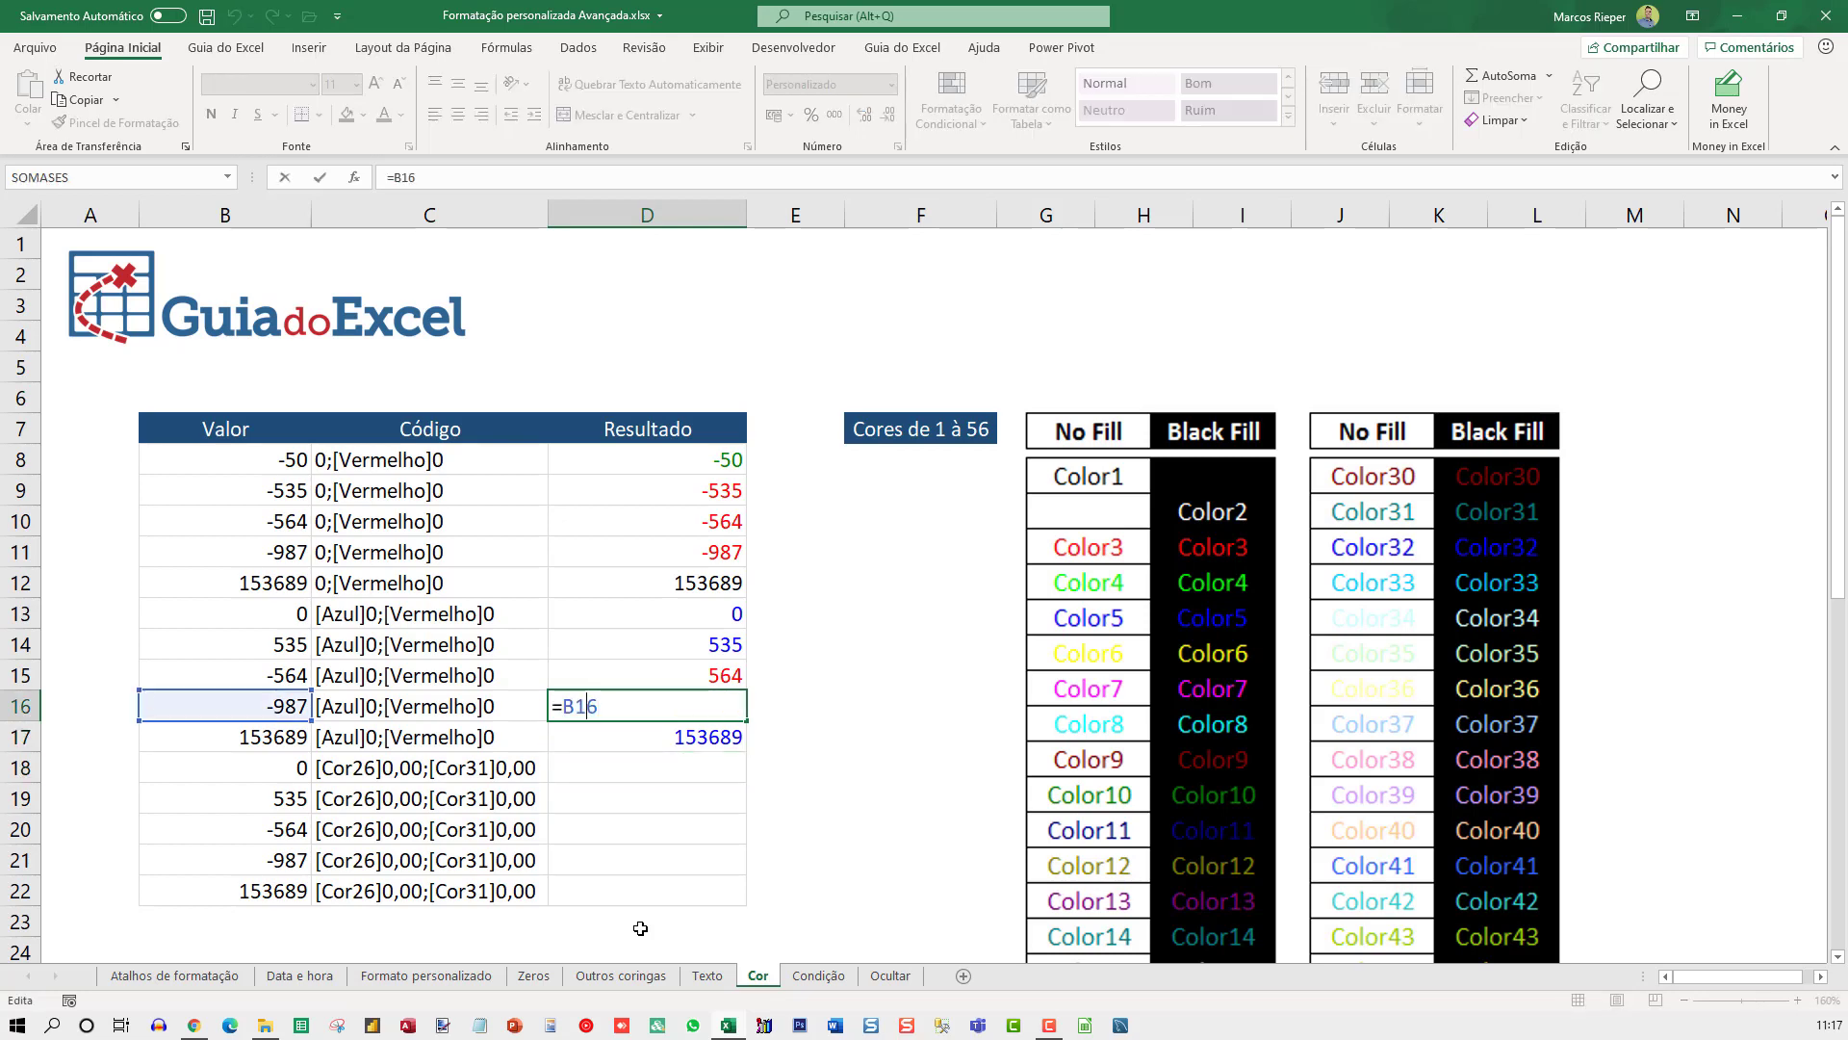
pyautogui.press('Escape')
pyautogui.hotkey('ctrl', '1')
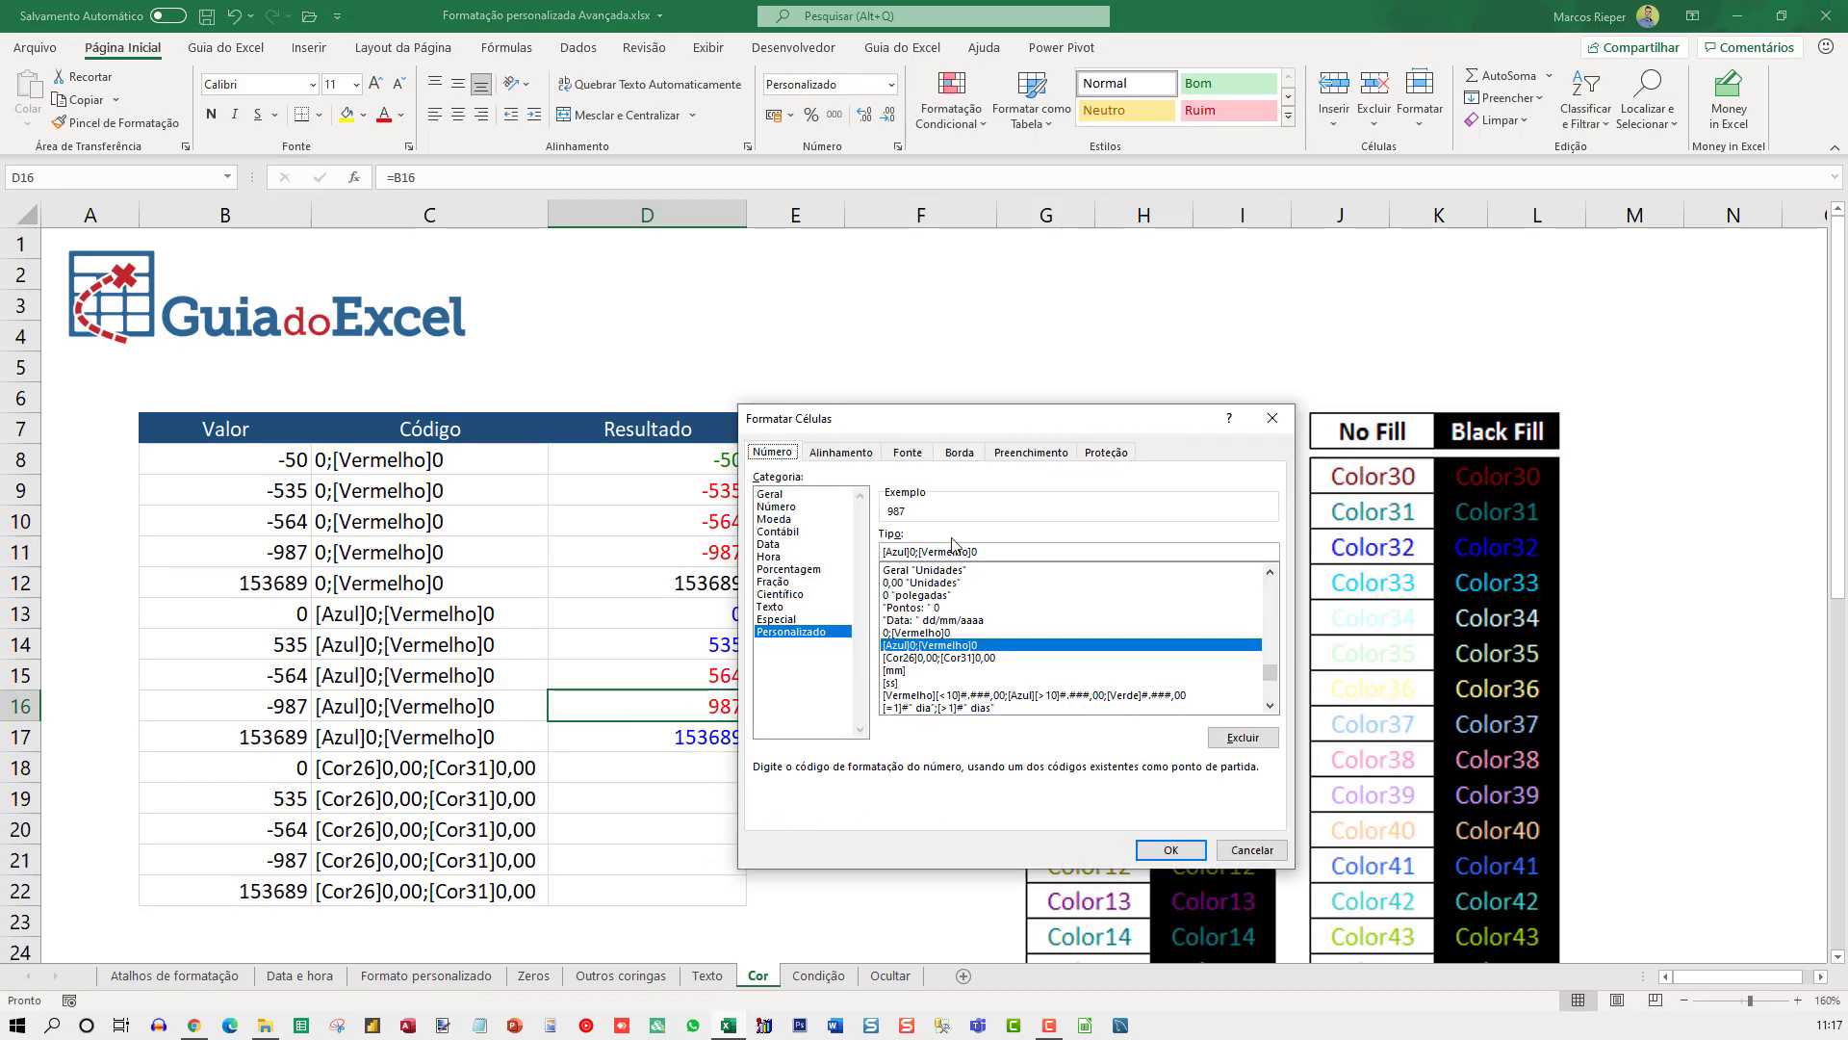
pyautogui.click(924, 553)
pyautogui.write('-')
pyautogui.press('Return')
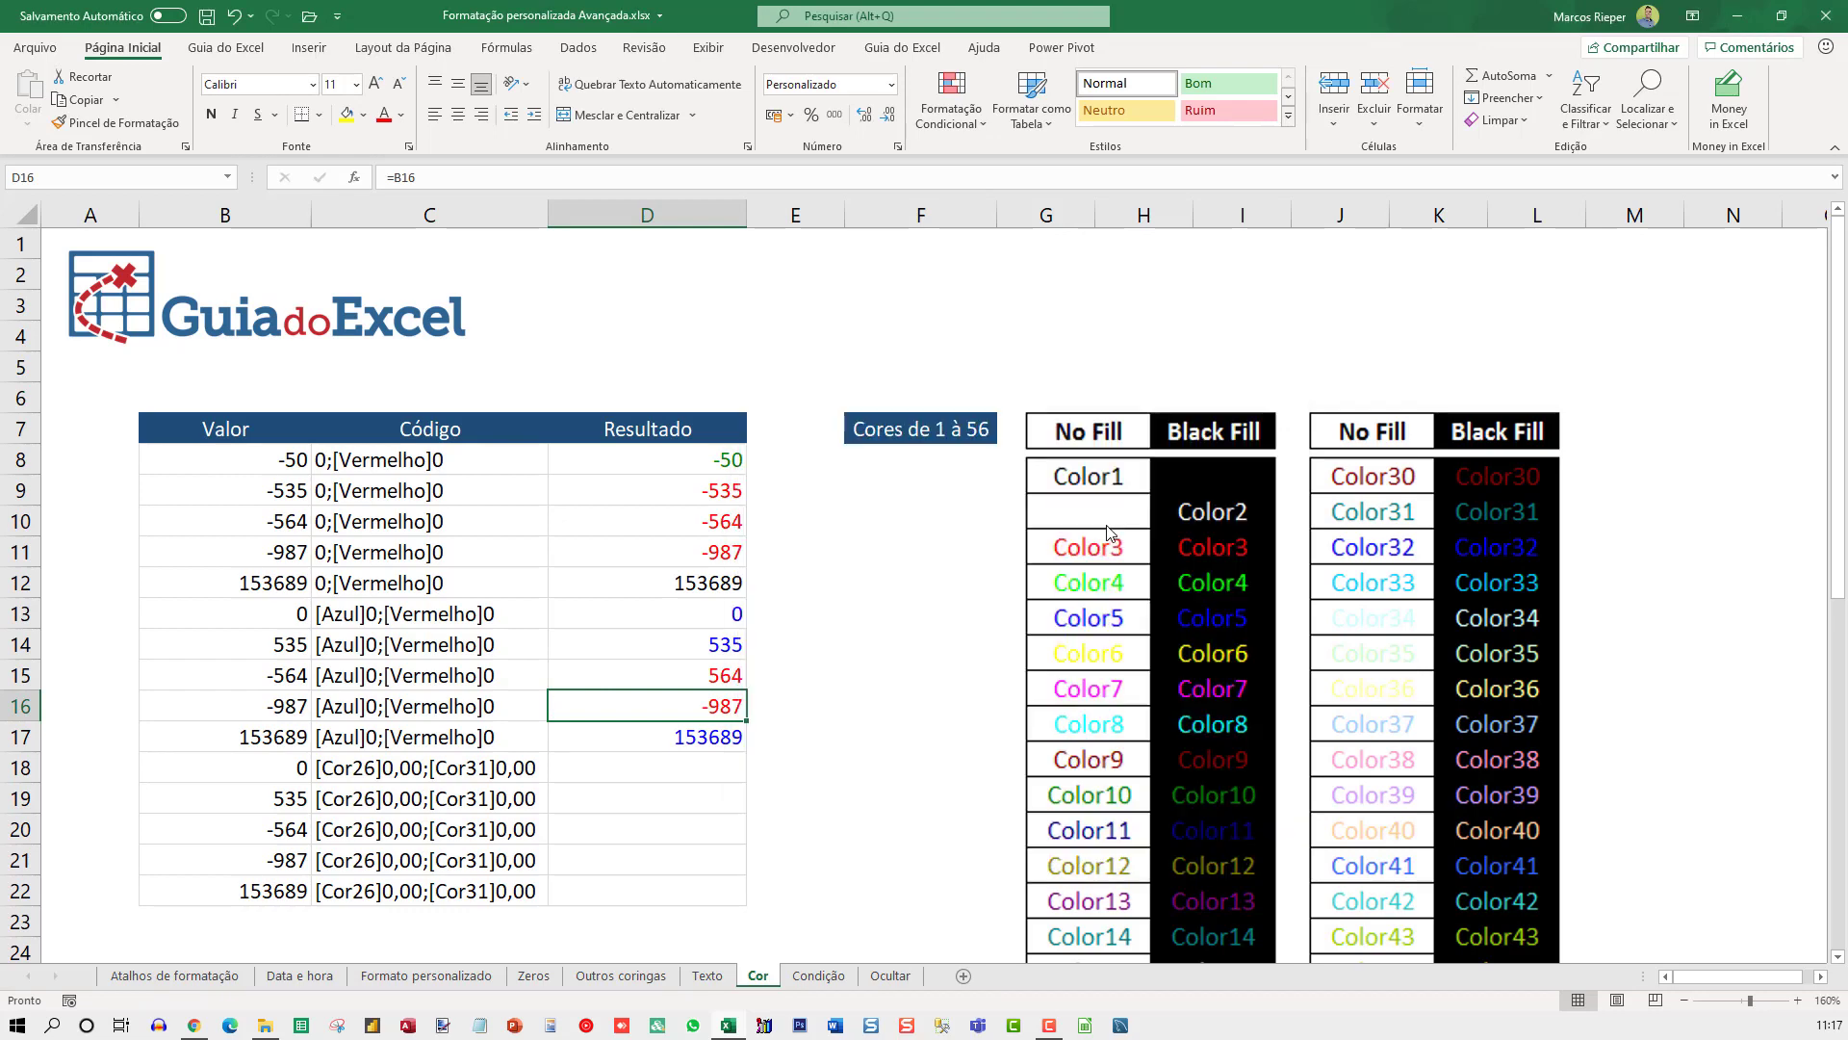
pyautogui.press('Up')
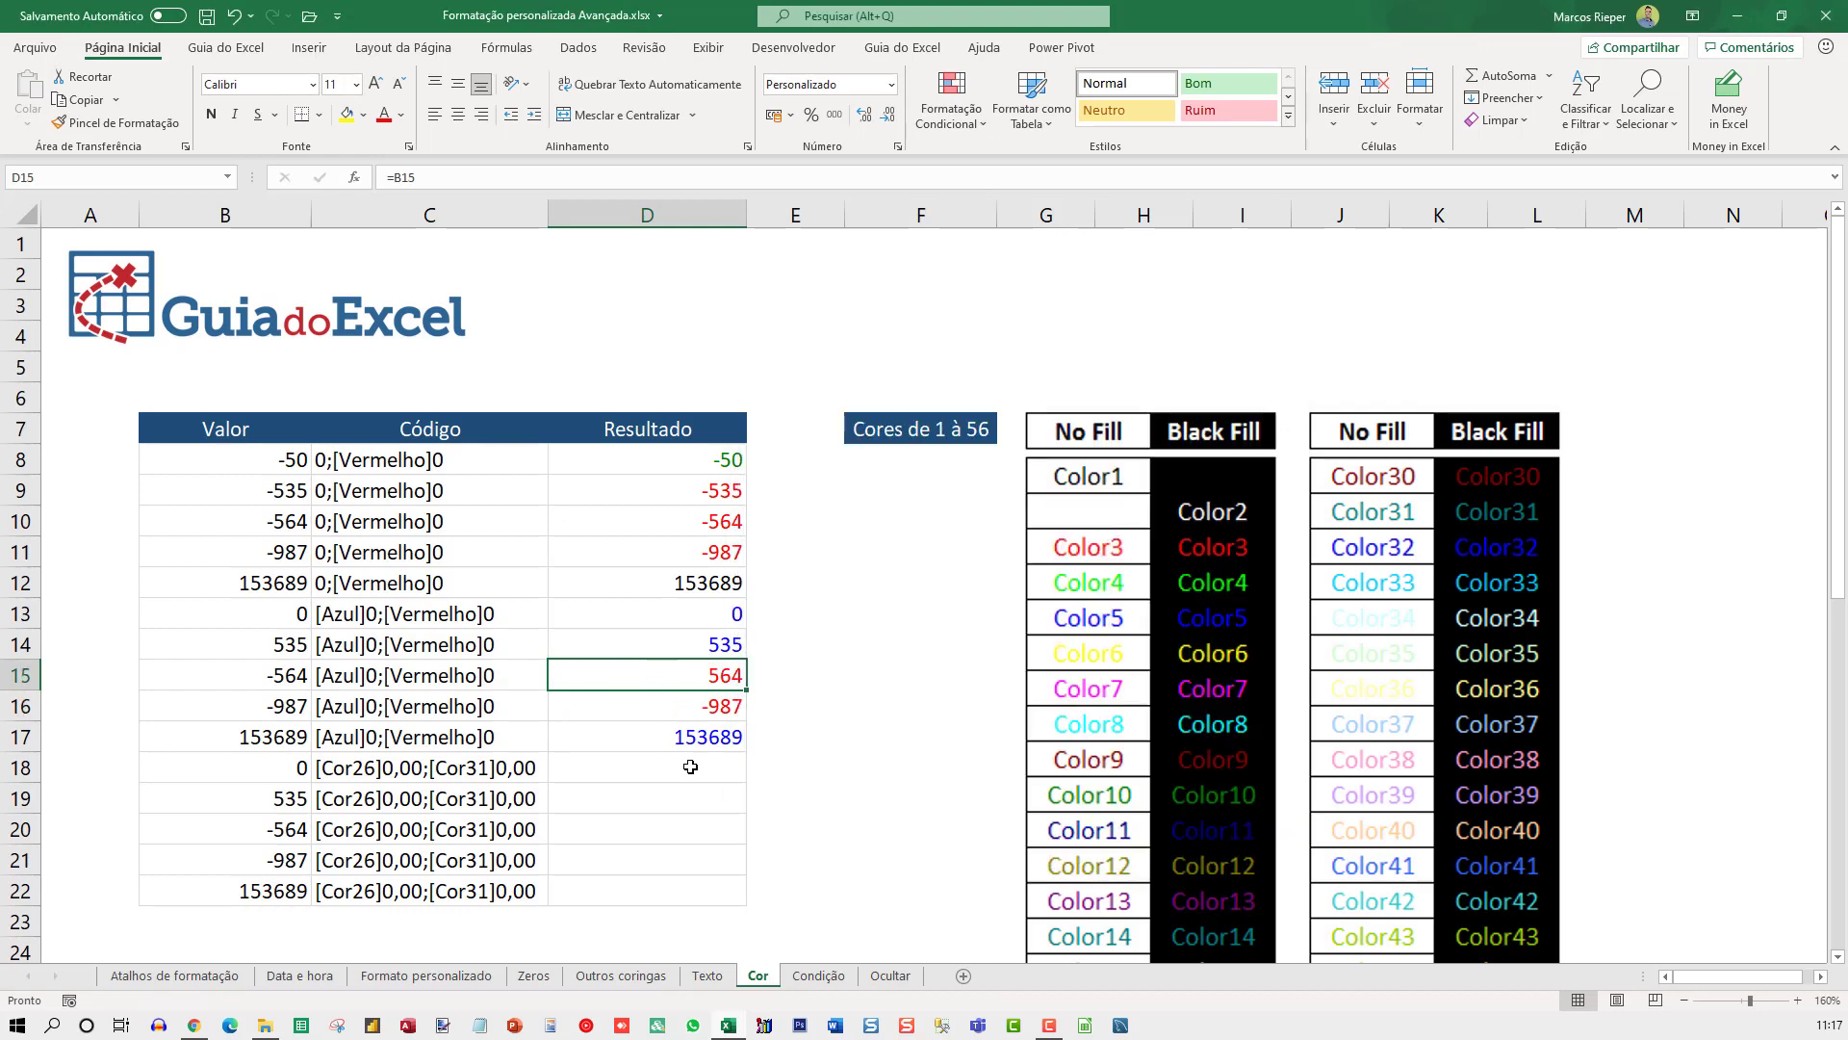
pyautogui.scroll(-2, 742, 770)
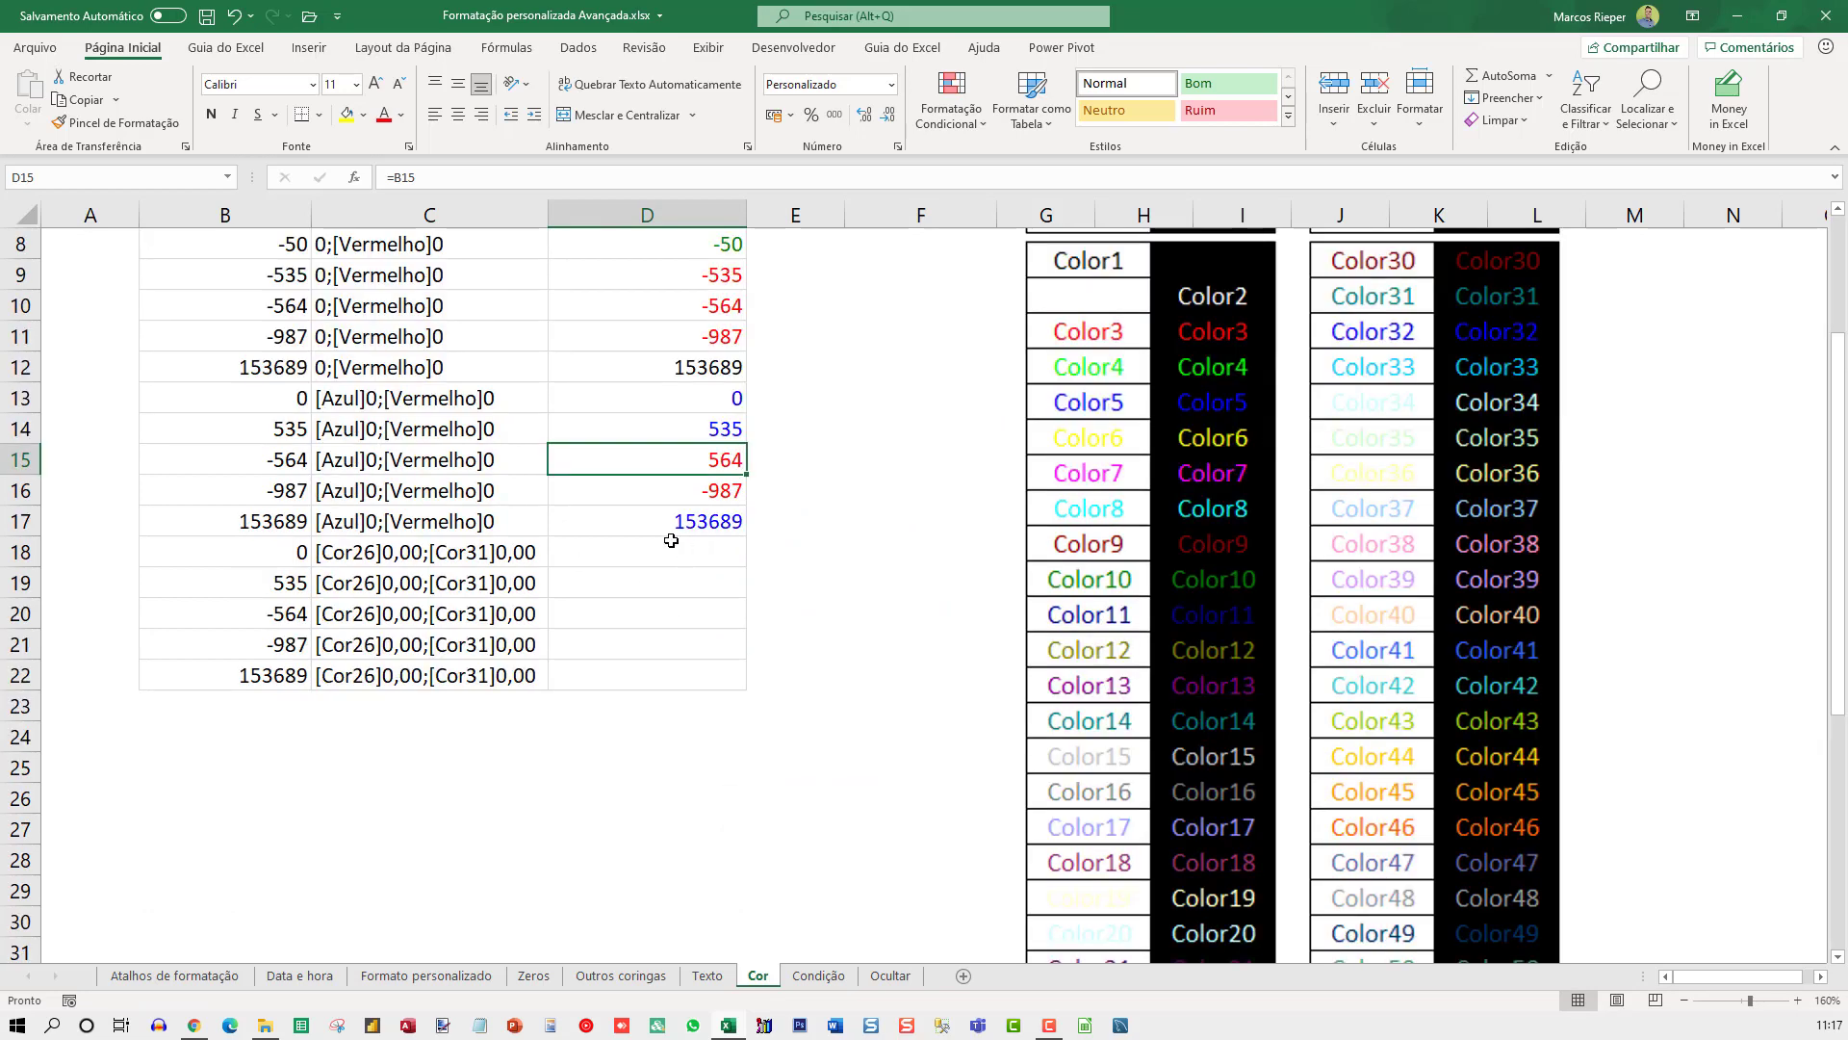
pyautogui.click(712, 551)
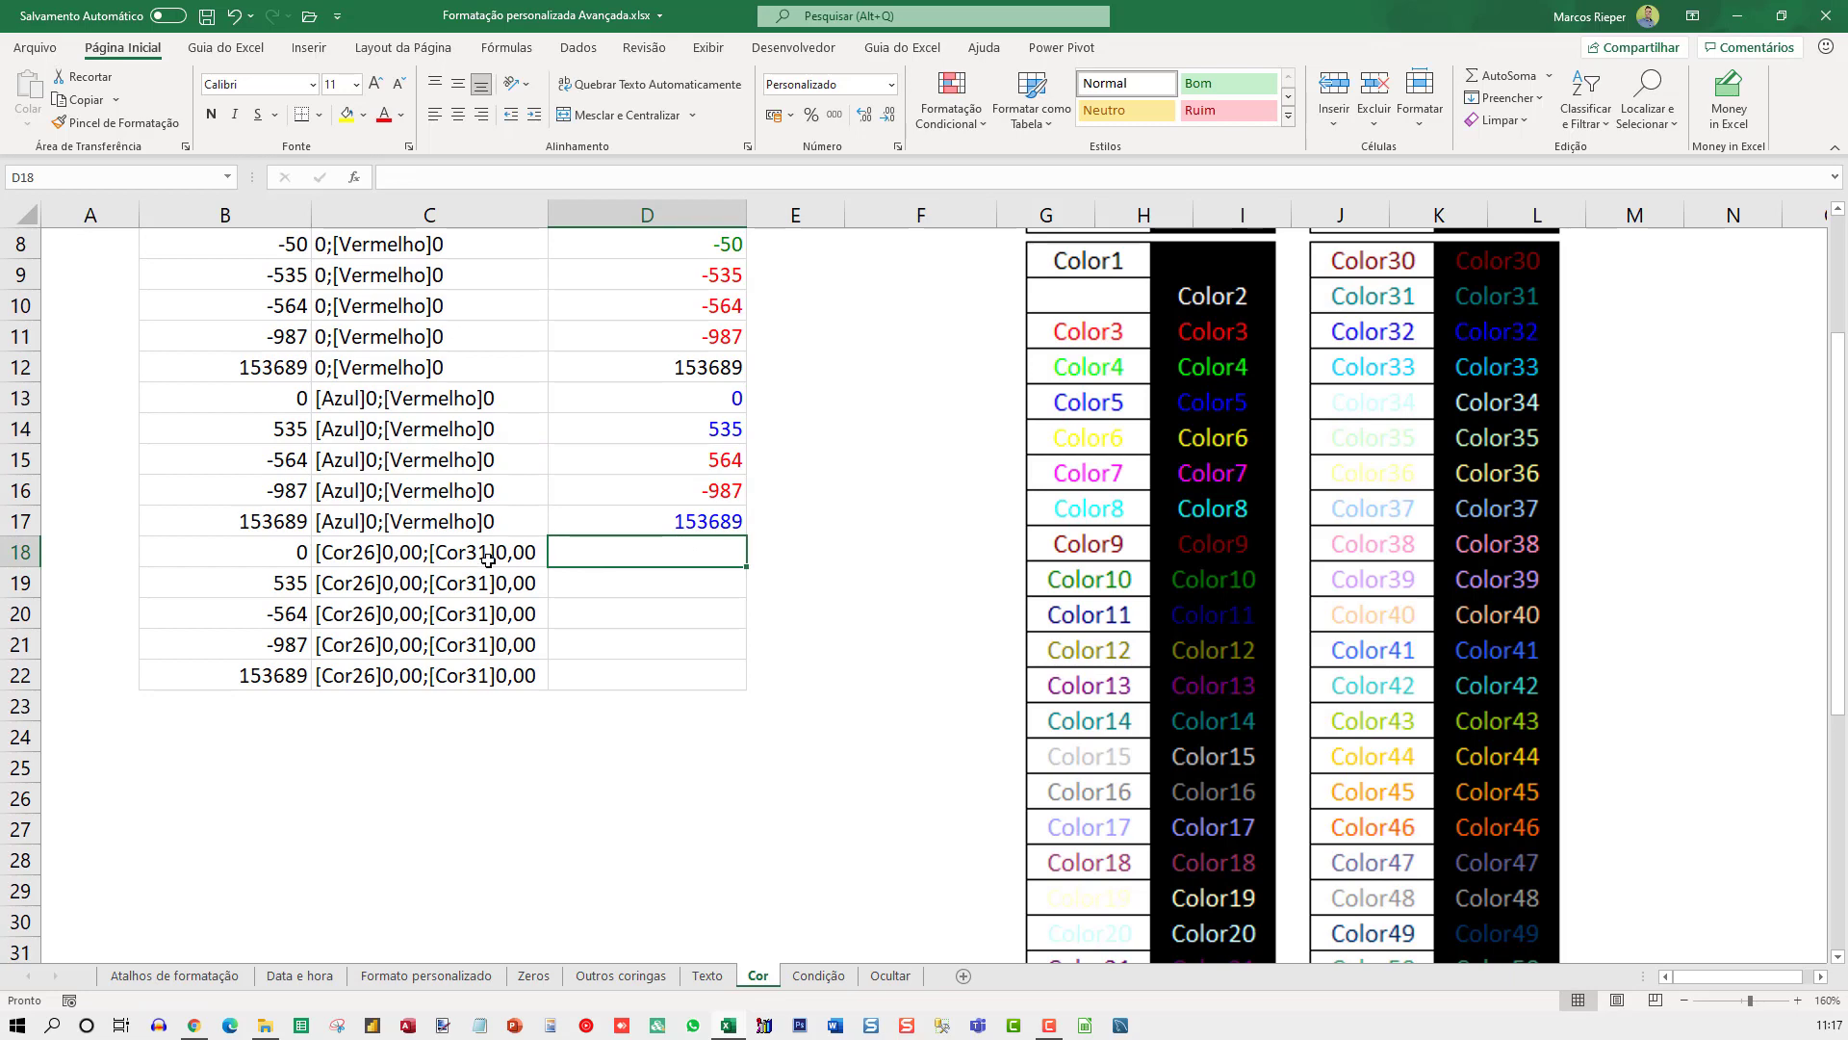
# Enter =B18 in D18 and review its two-decimal Cor26/Cor31 format.
pyautogui.write('=B18')
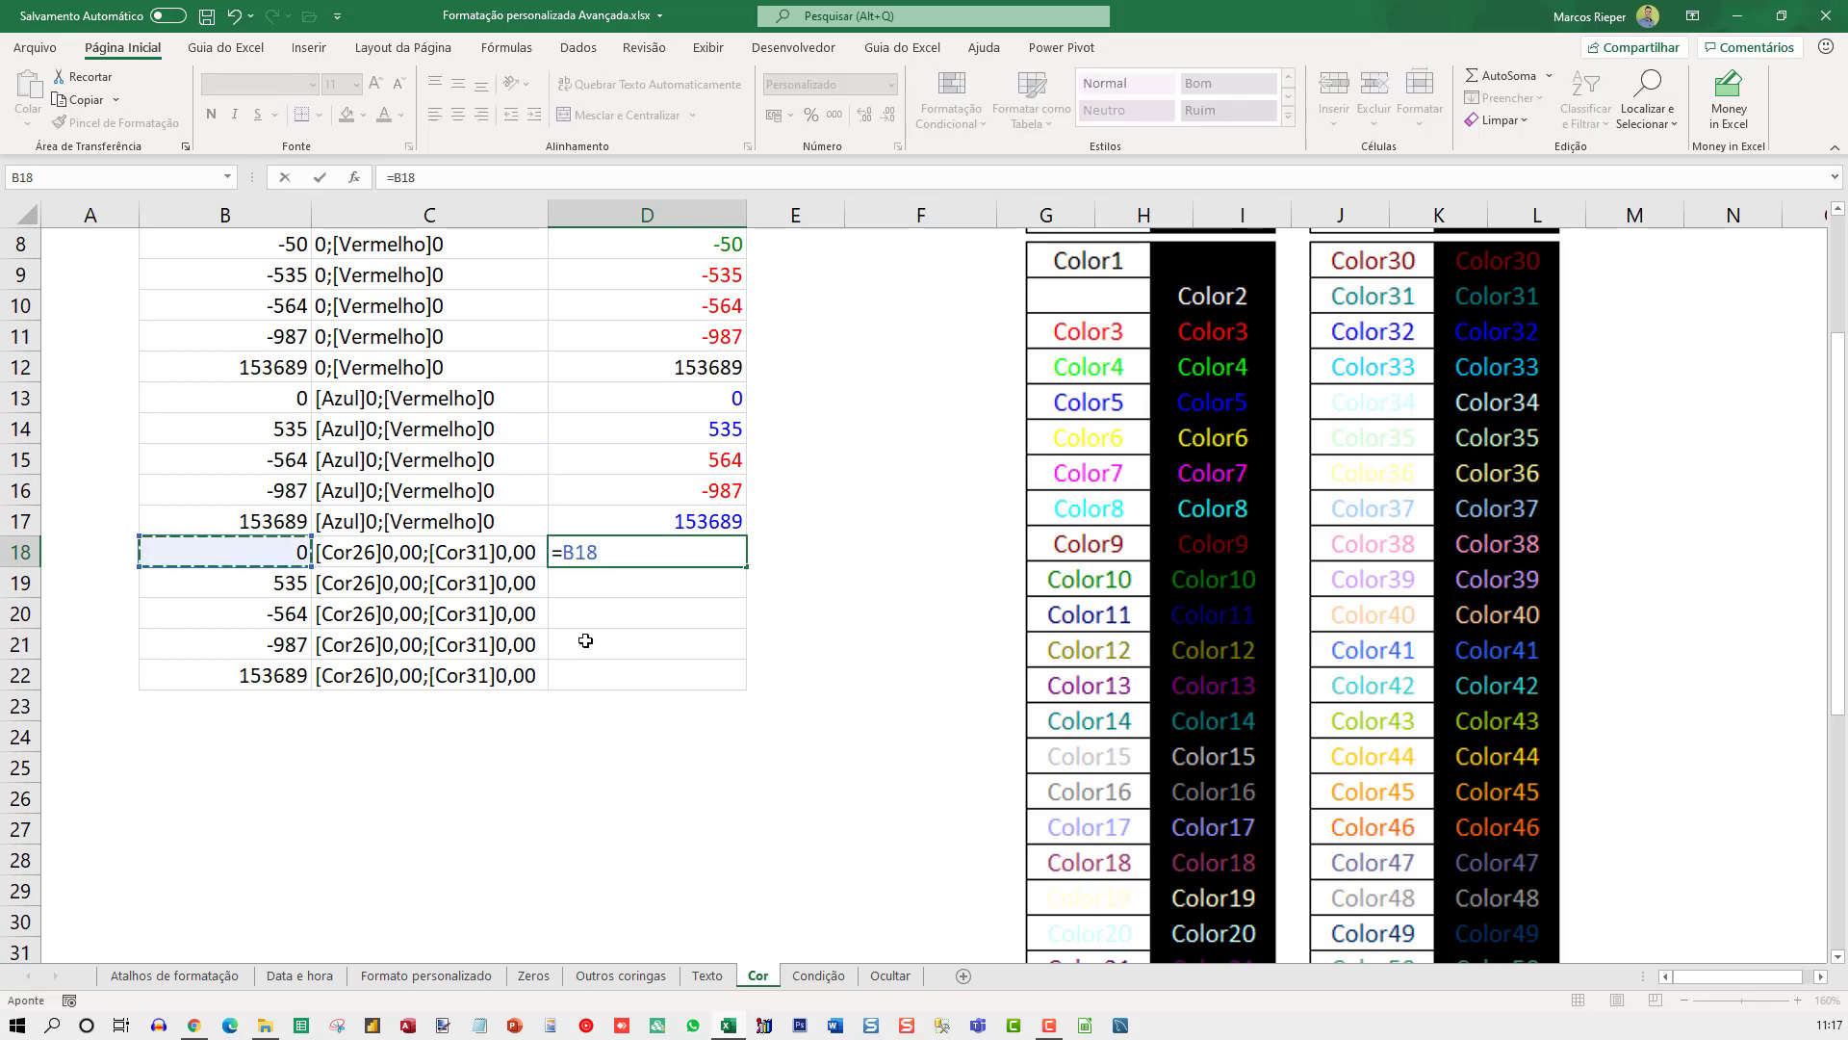
pyautogui.press('Return')
pyautogui.press('Up')
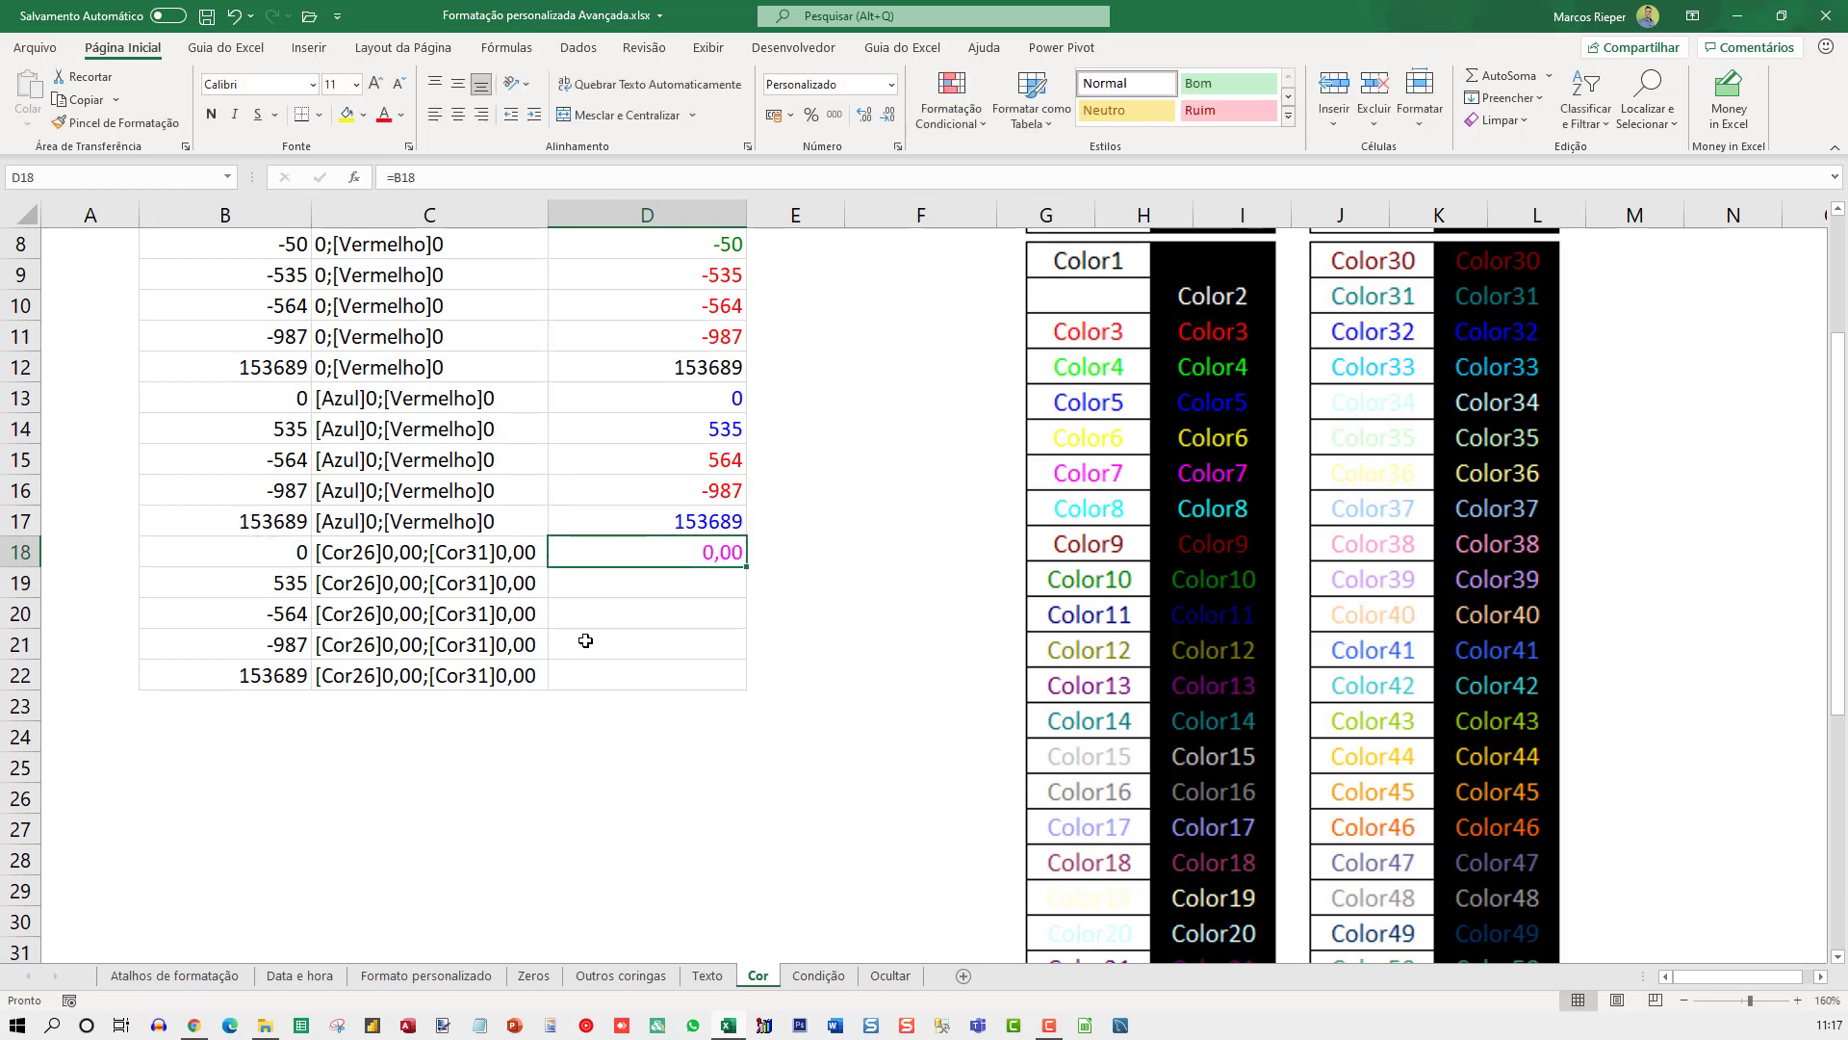
pyautogui.hotkey('ctrl', '1')
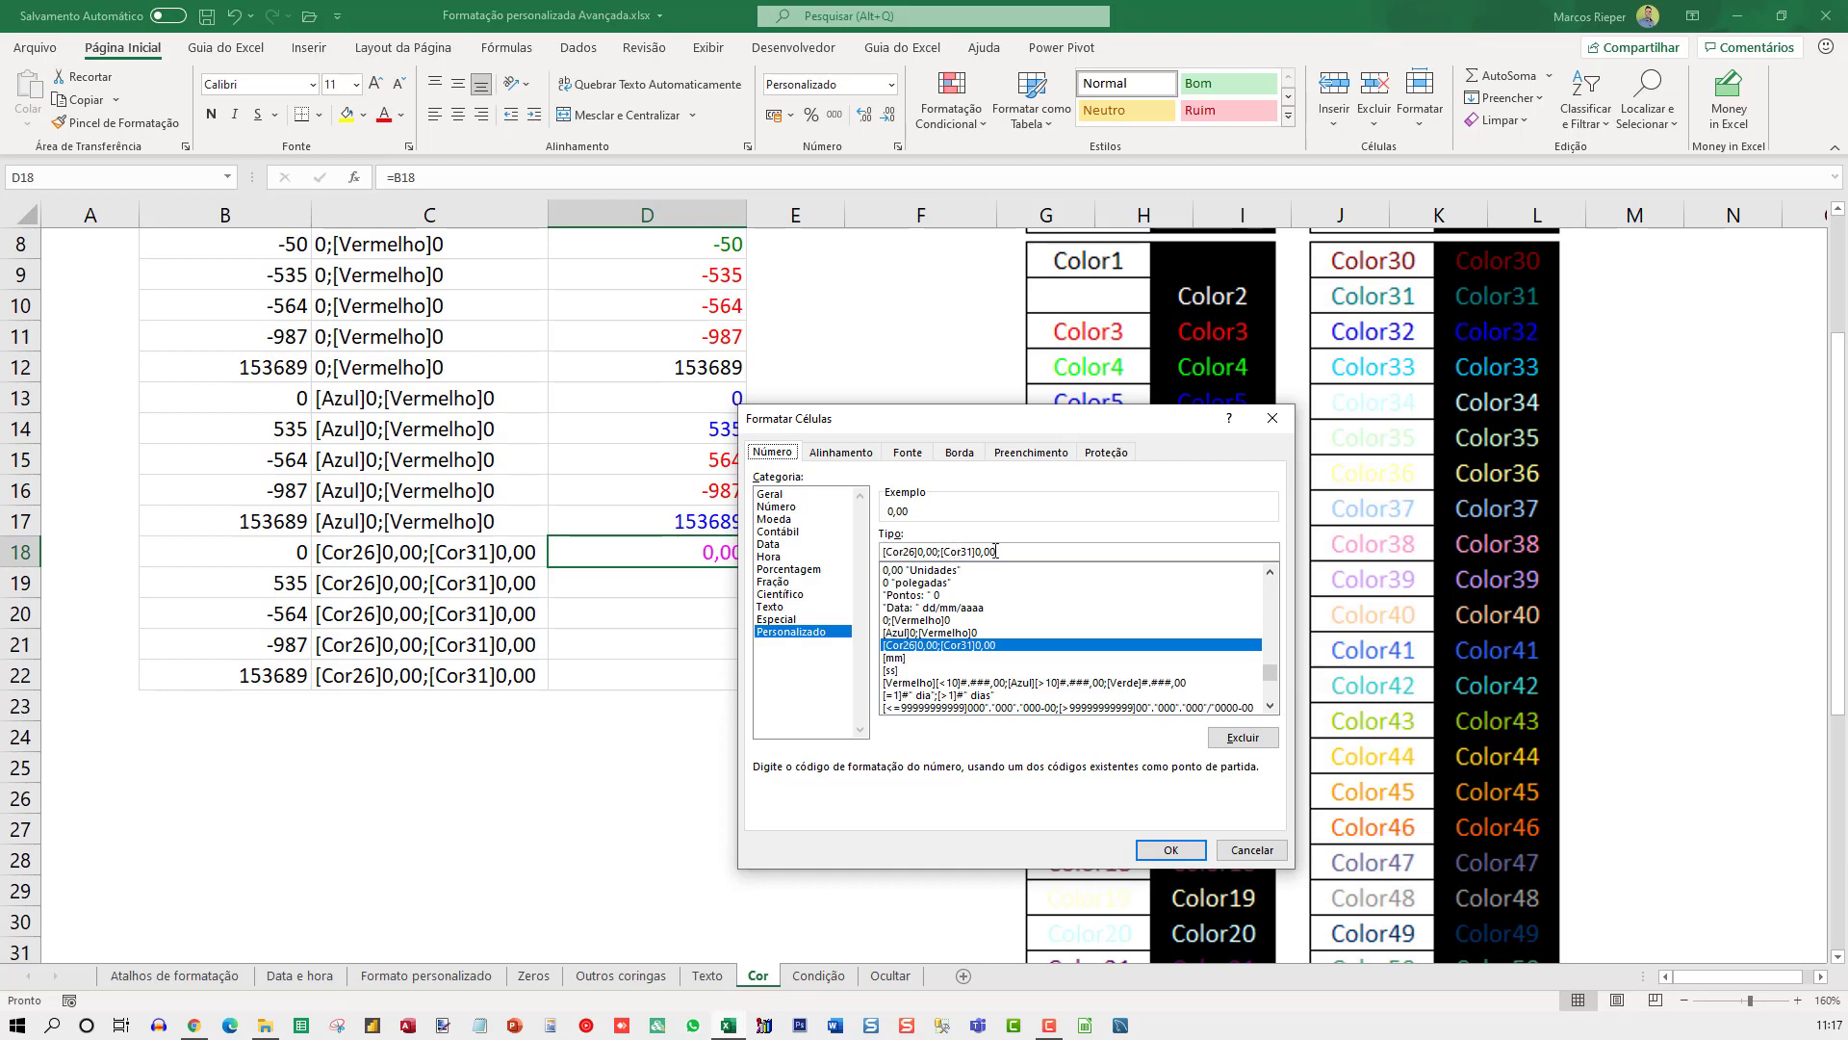
pyautogui.press('Return')
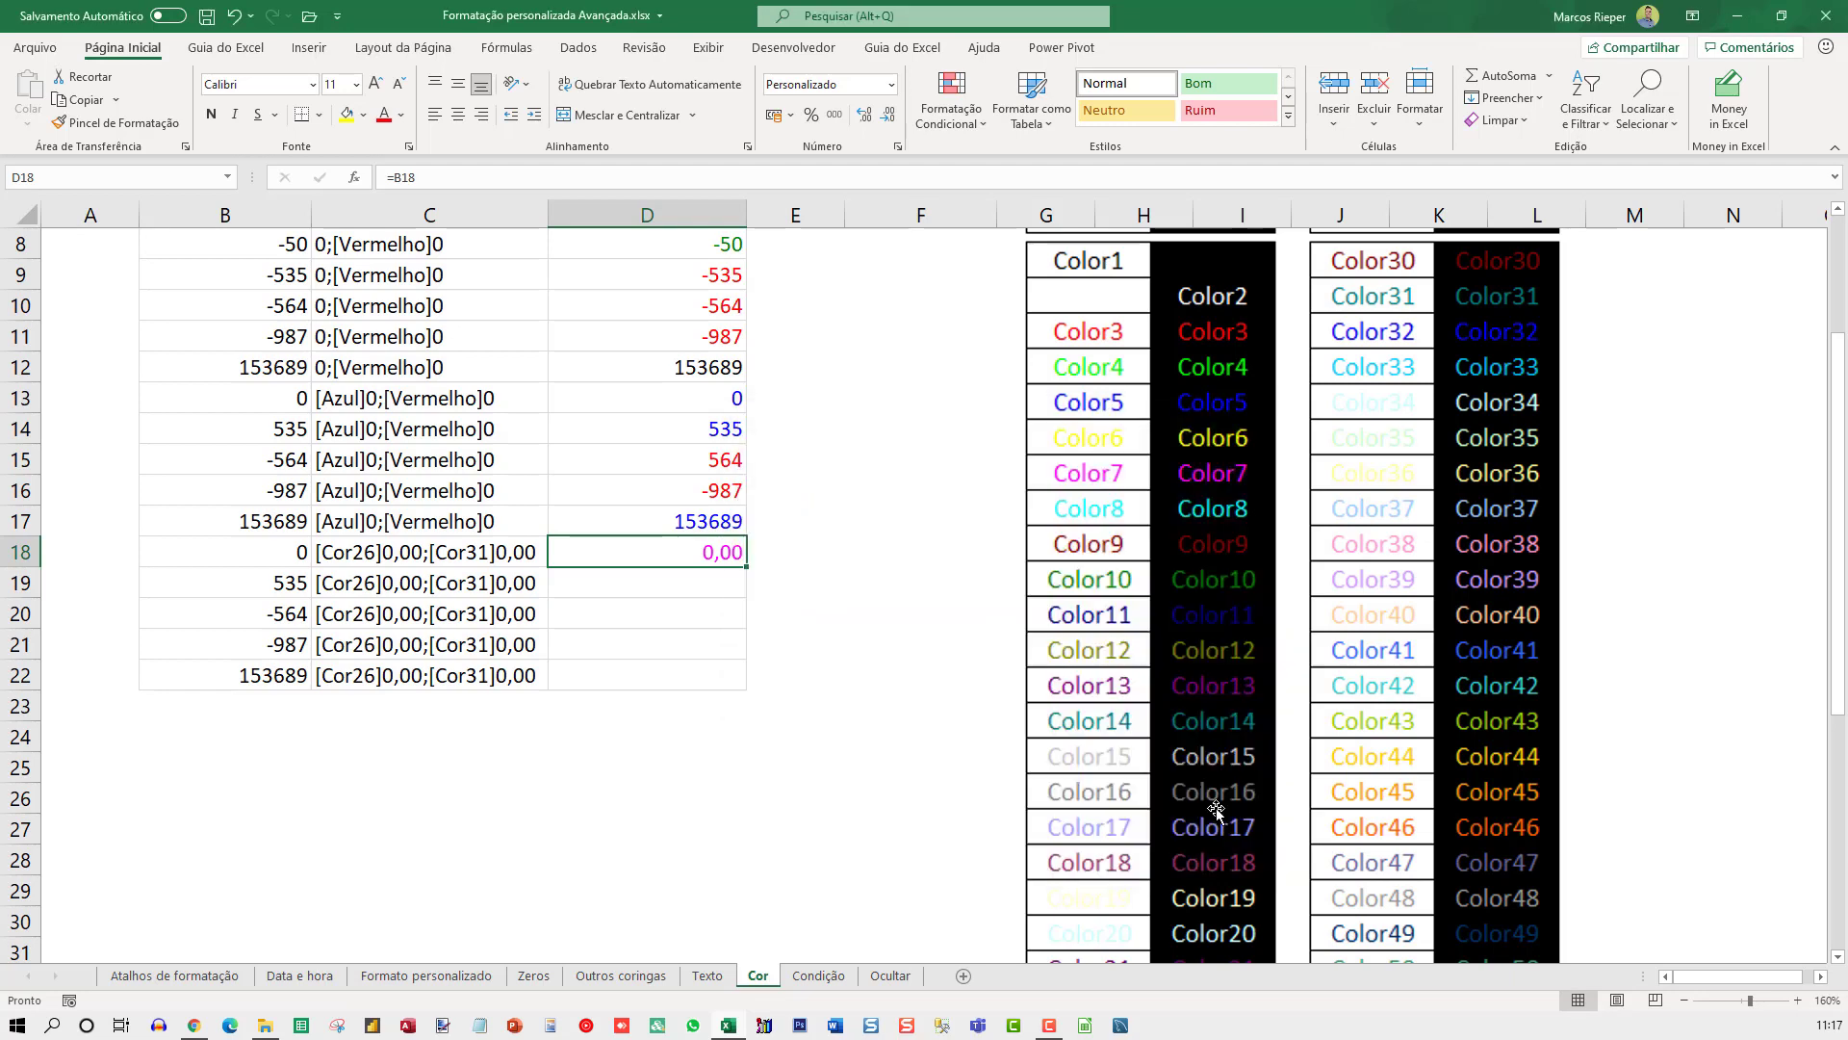
# Copy D18's formula and format down into D19 through D22.
pyautogui.hotkey('ctrl', 'c')
pyautogui.press('Down')
pyautogui.hotkey('ctrl', 'v')
pyautogui.press('Down')
pyautogui.hotkey('ctrl', 'v')
pyautogui.press('Down')
pyautogui.hotkey('ctrl', 'v')
pyautogui.press('Down')
pyautogui.hotkey('ctrl', 'v')
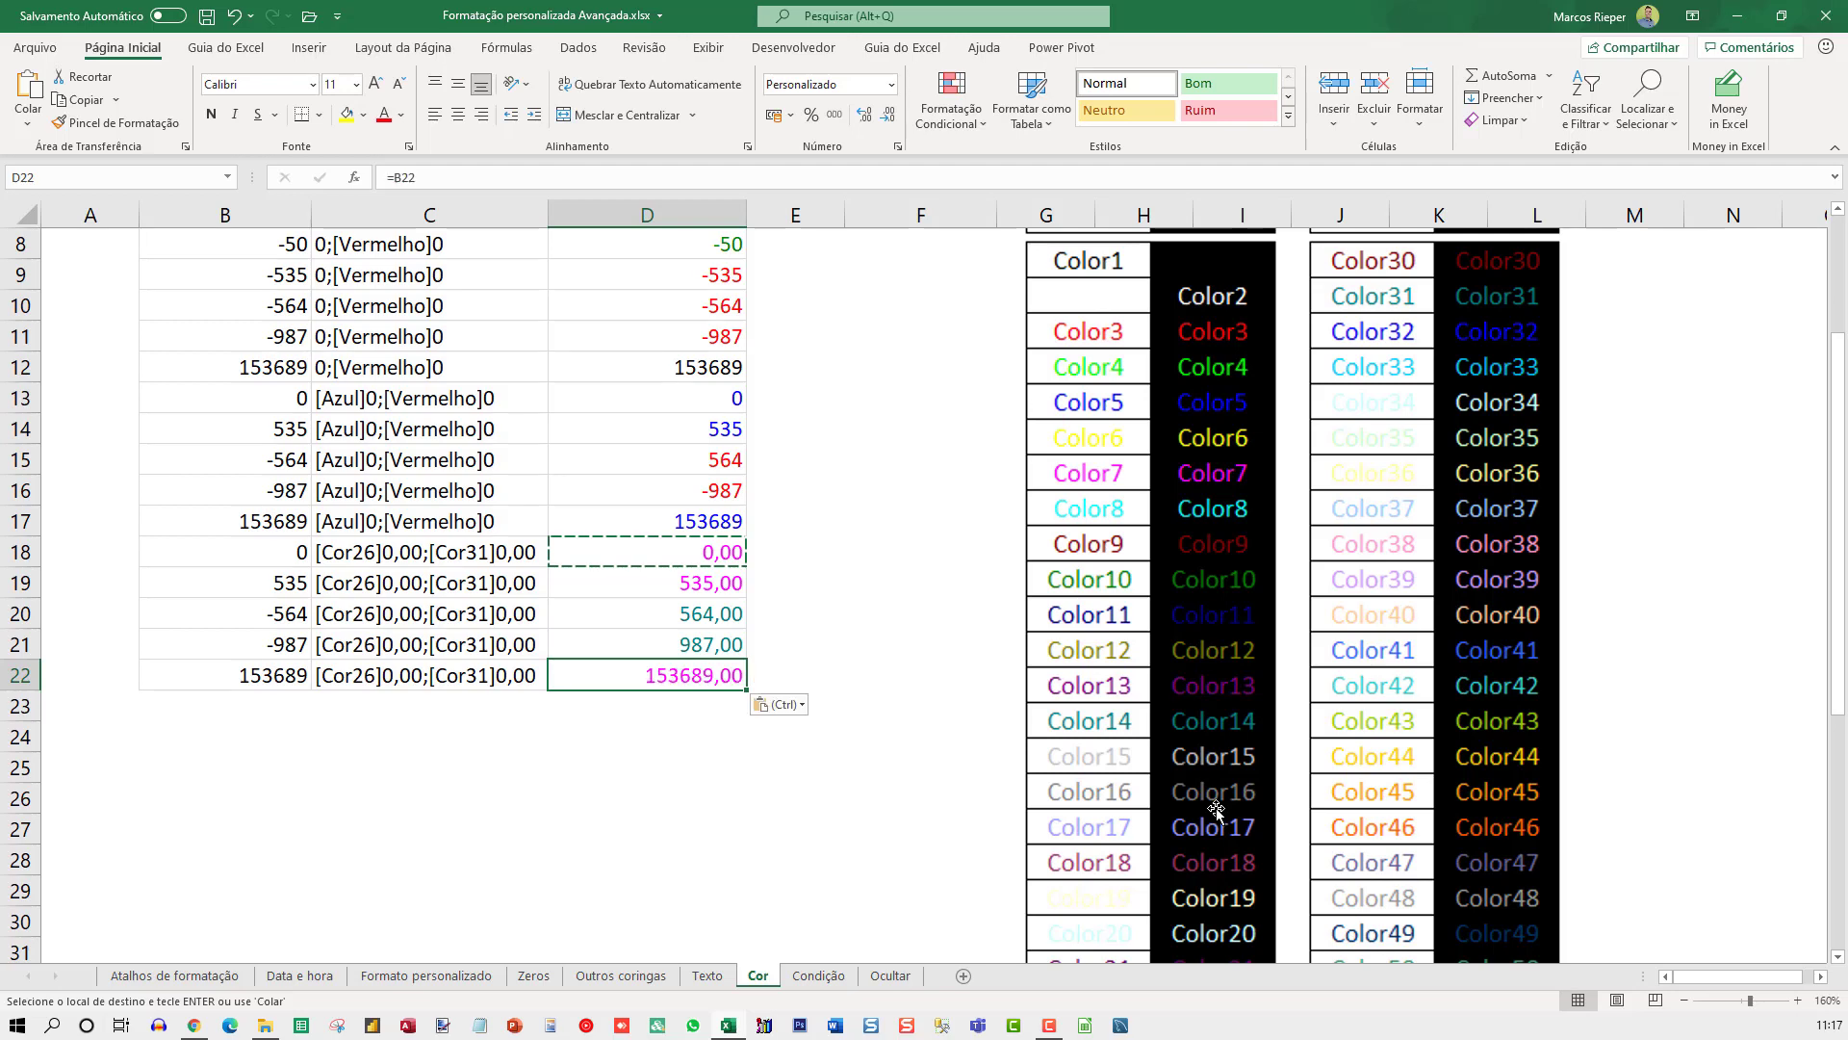
pyautogui.press('Escape')
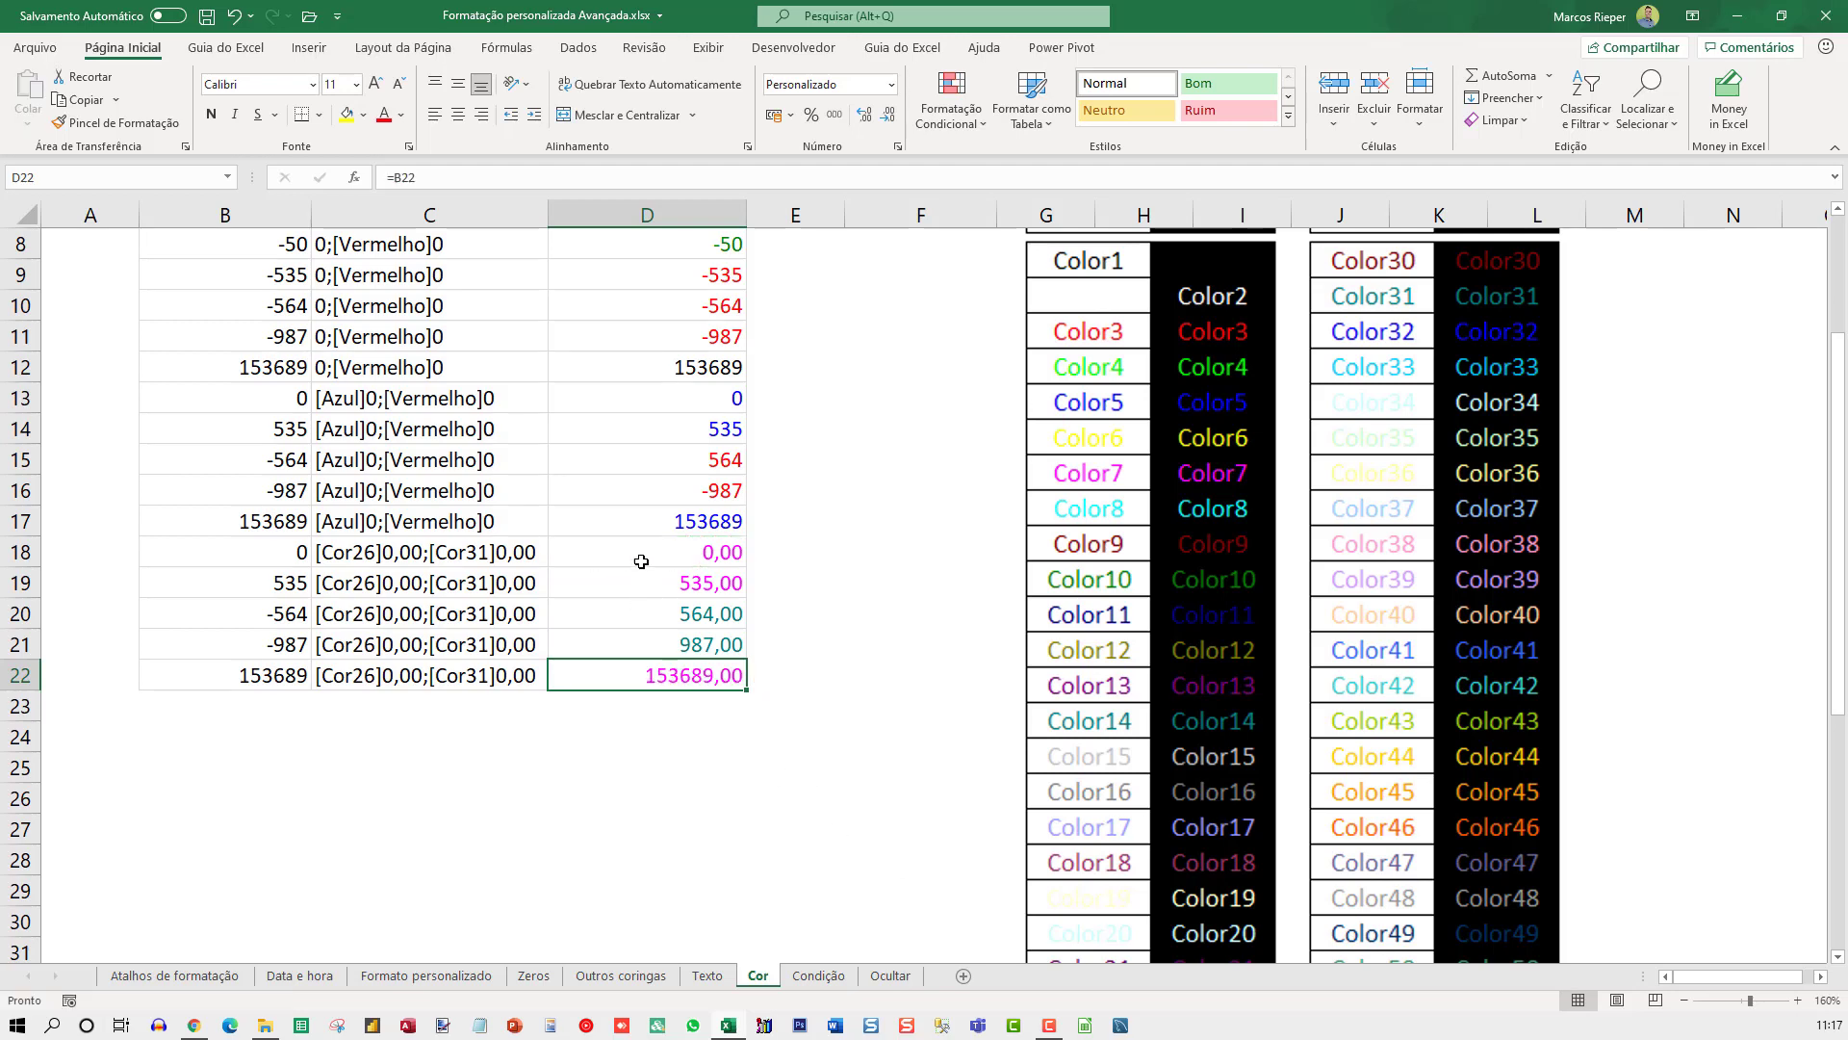
pyautogui.scroll(3, 720, 691)
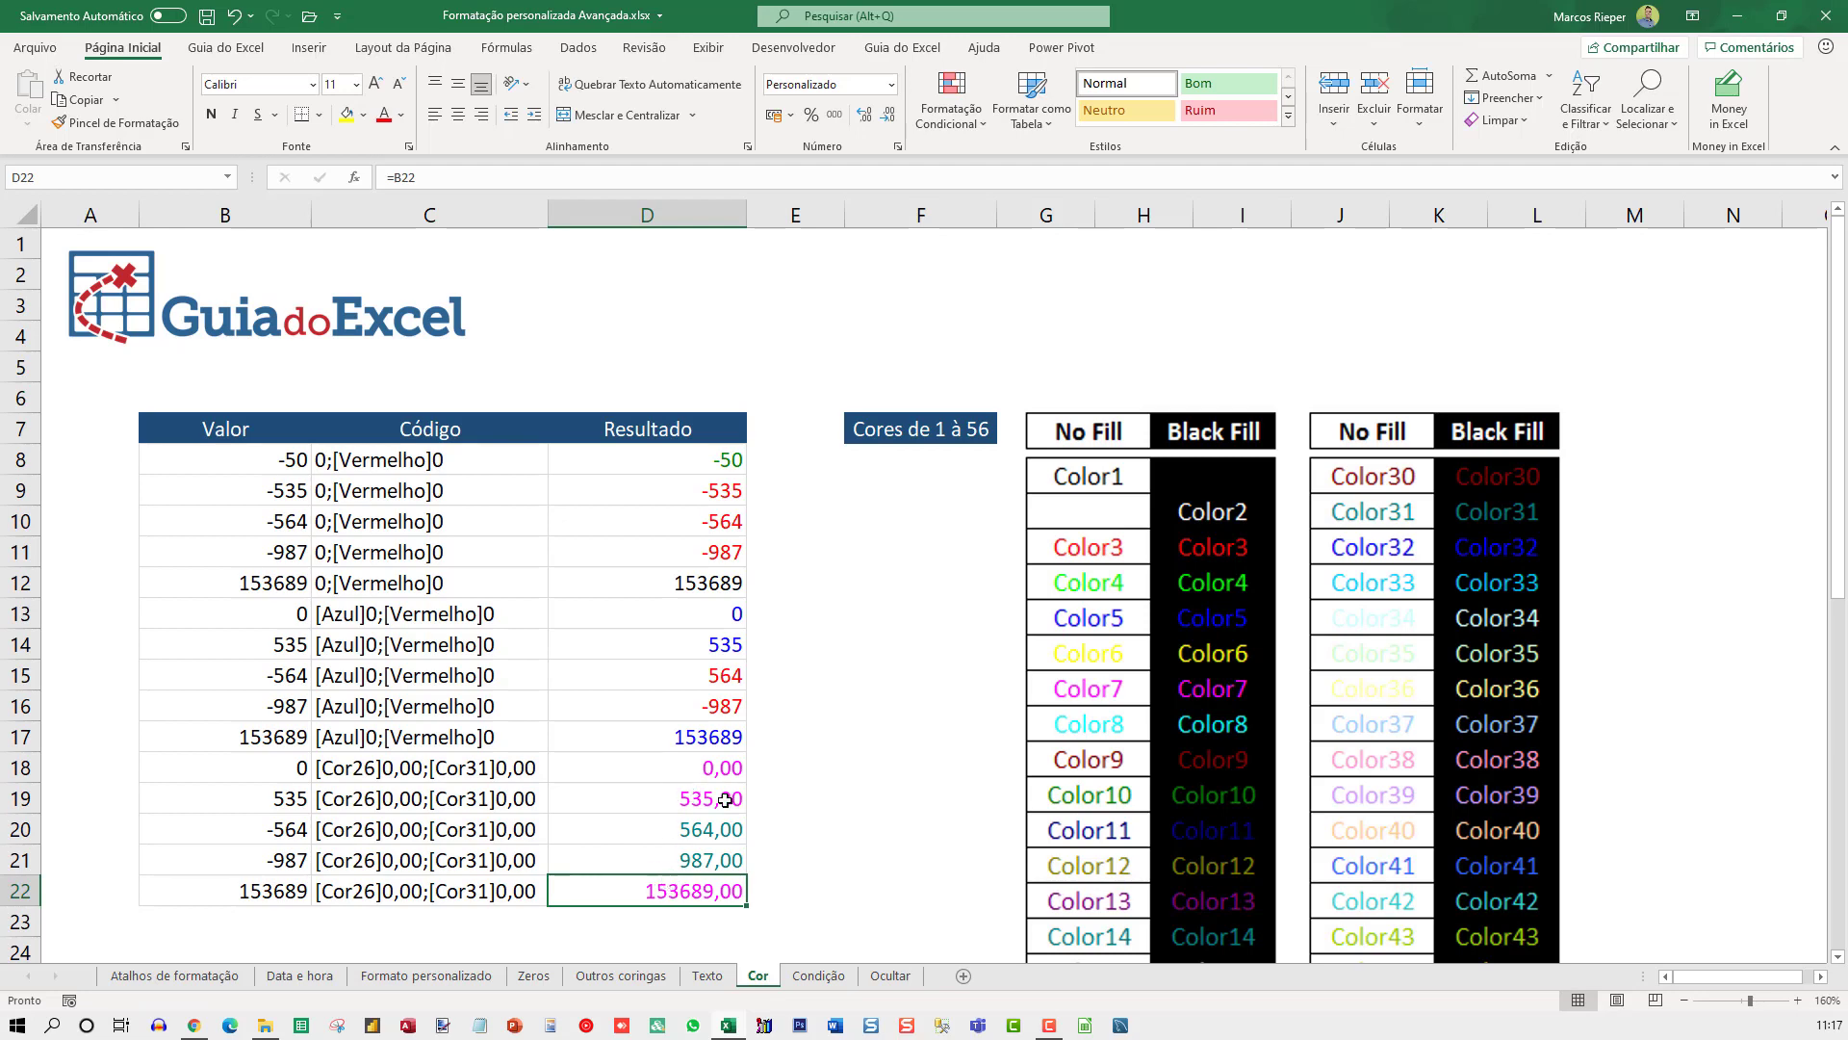
pyautogui.click(890, 858)
pyautogui.write('=')
pyautogui.press('Left')
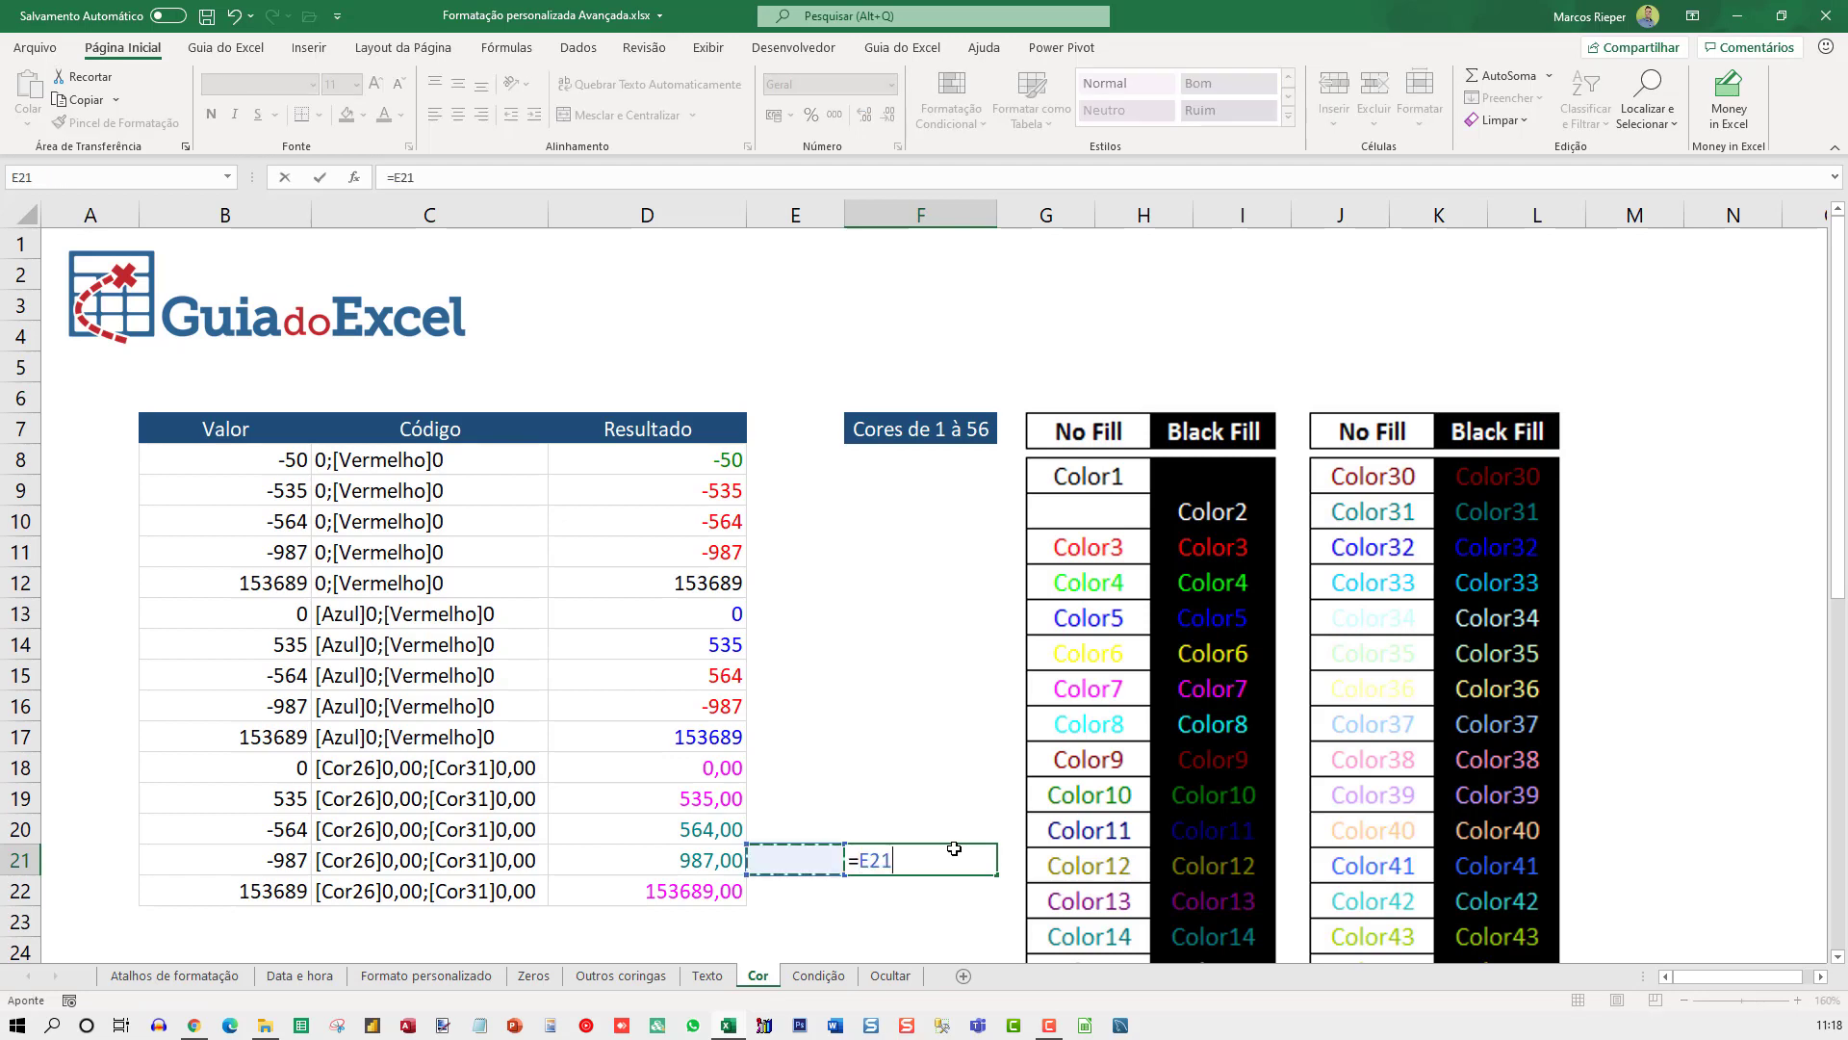
pyautogui.press('Left')
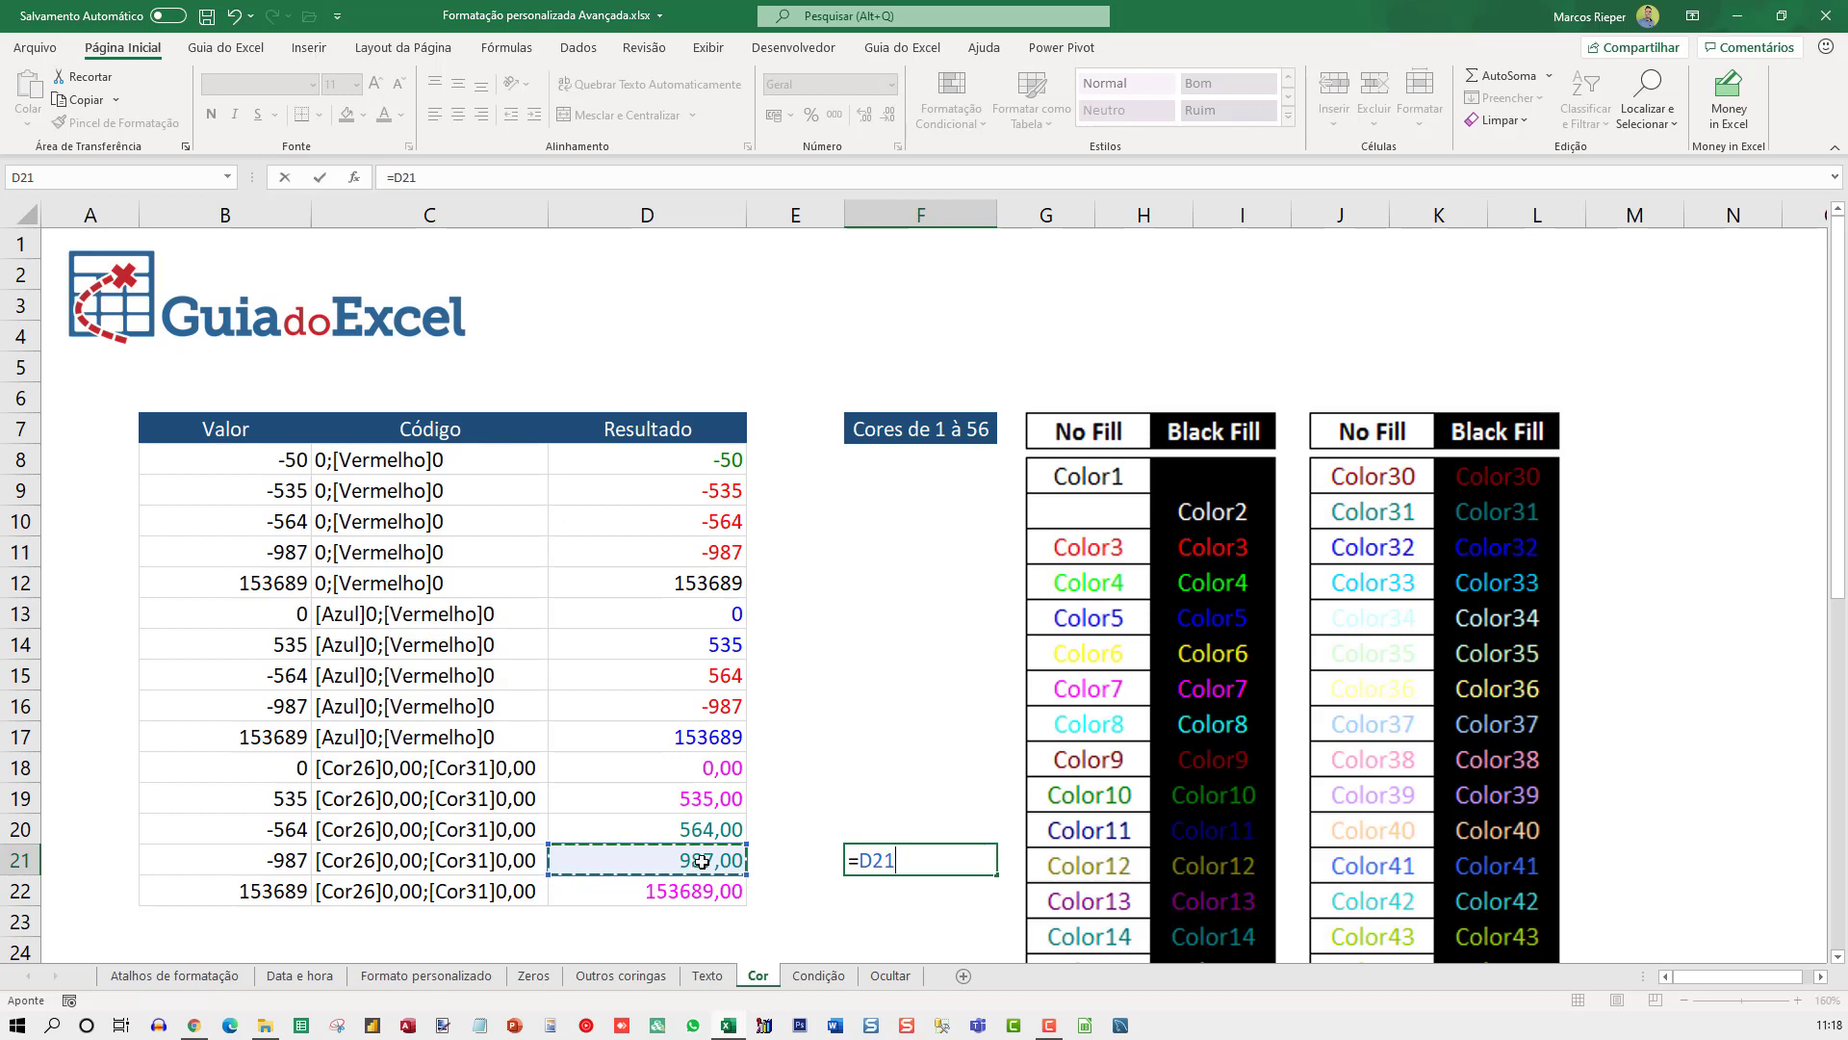
pyautogui.hotkey('ctrl', 'Return')
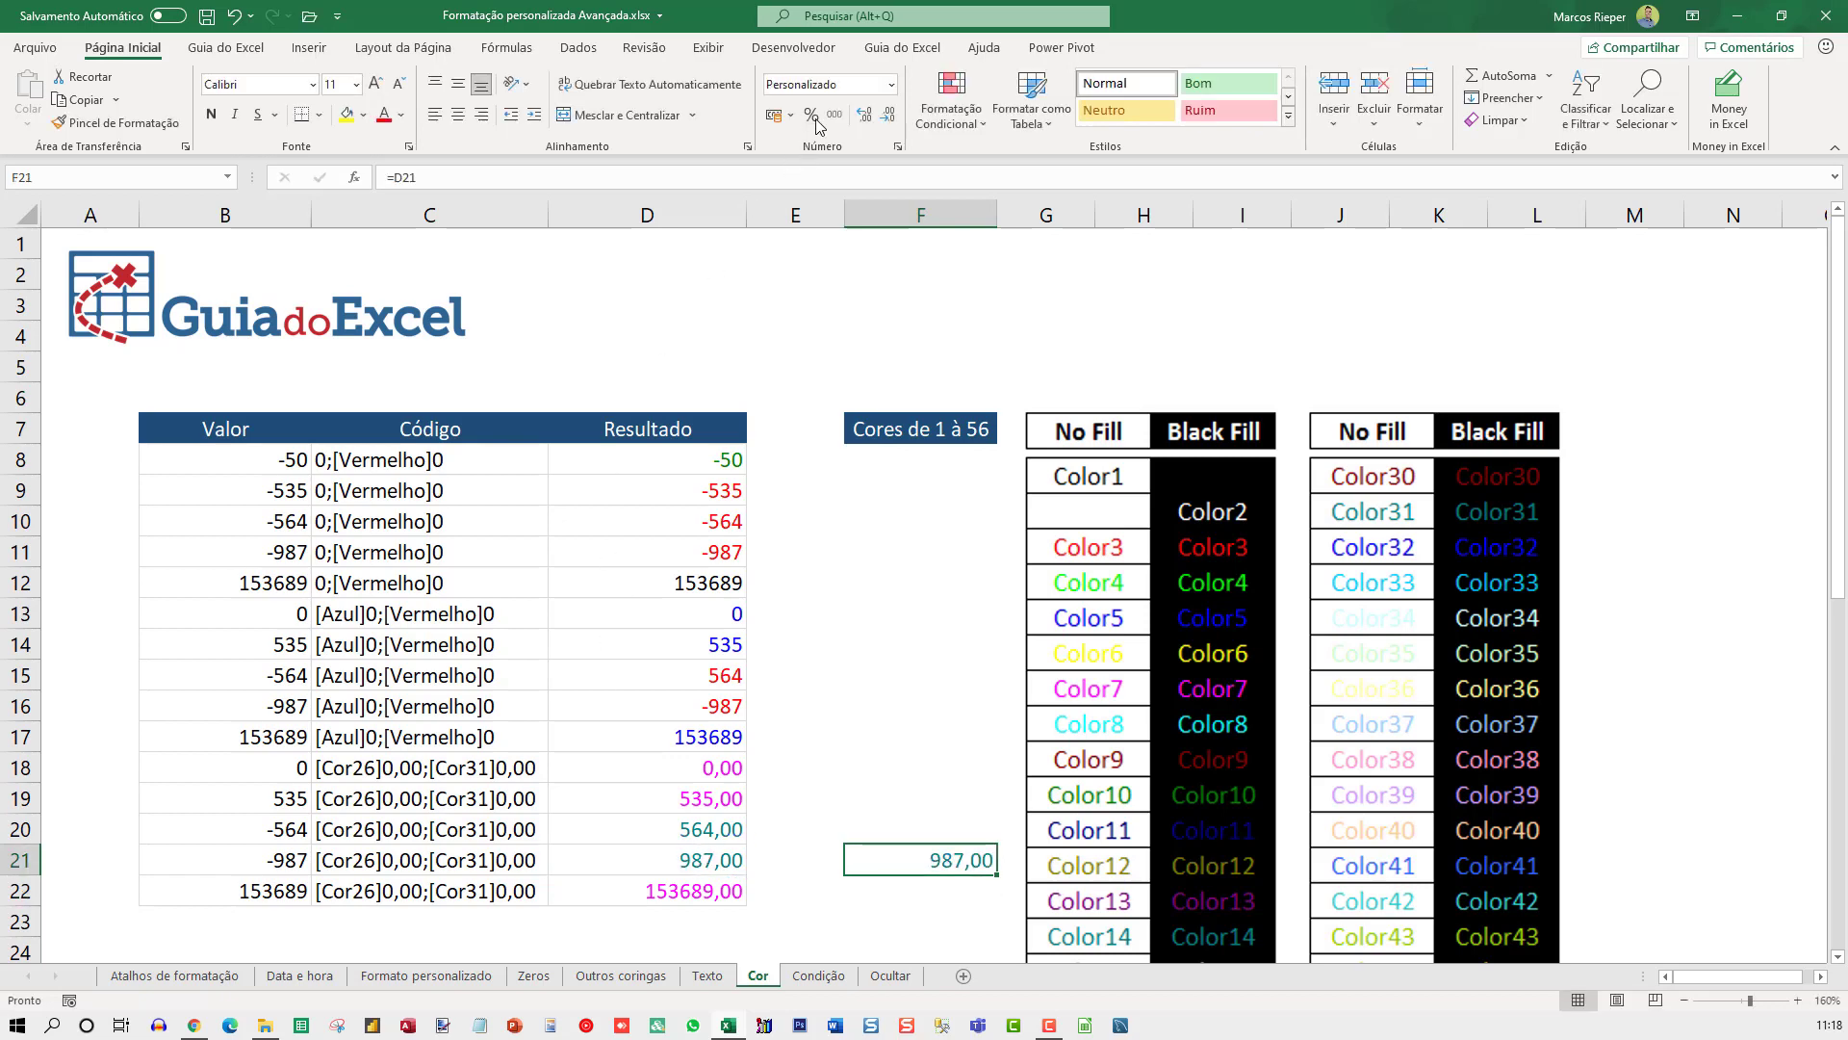
pyautogui.click(834, 115)
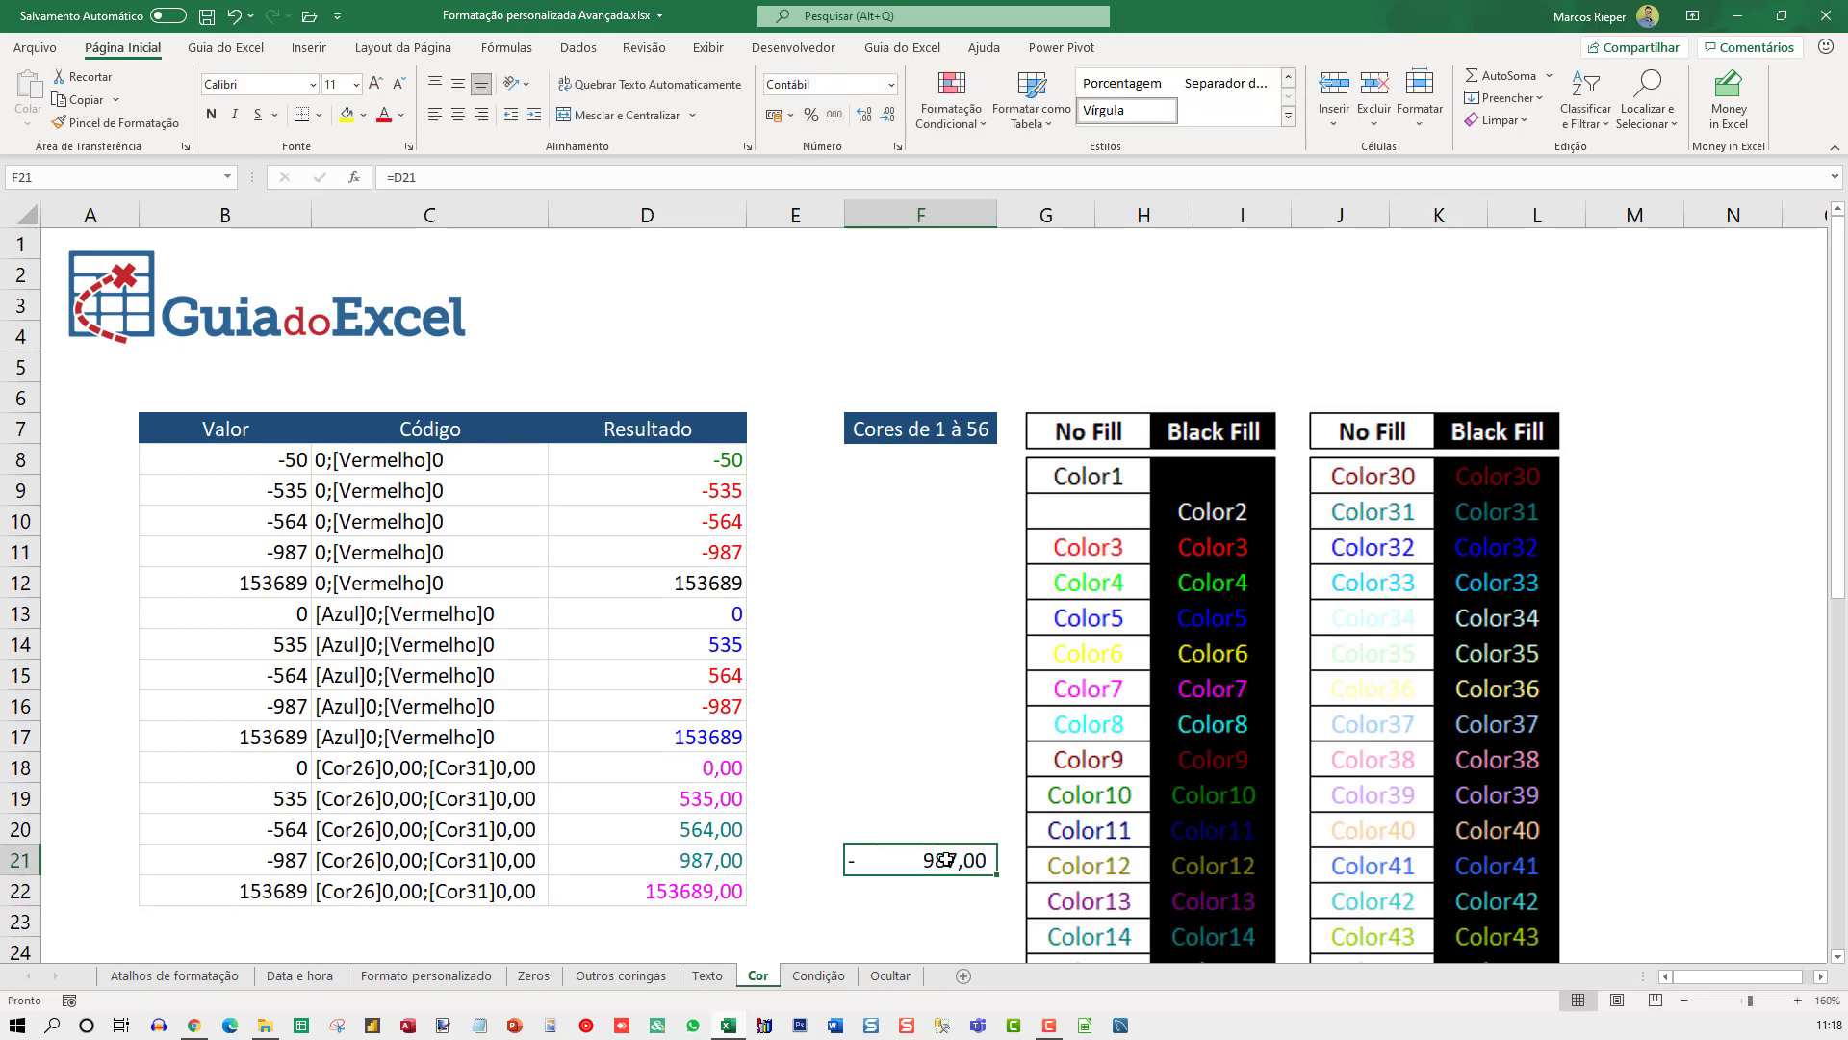
pyautogui.press('Delete')
pyautogui.press('Up')
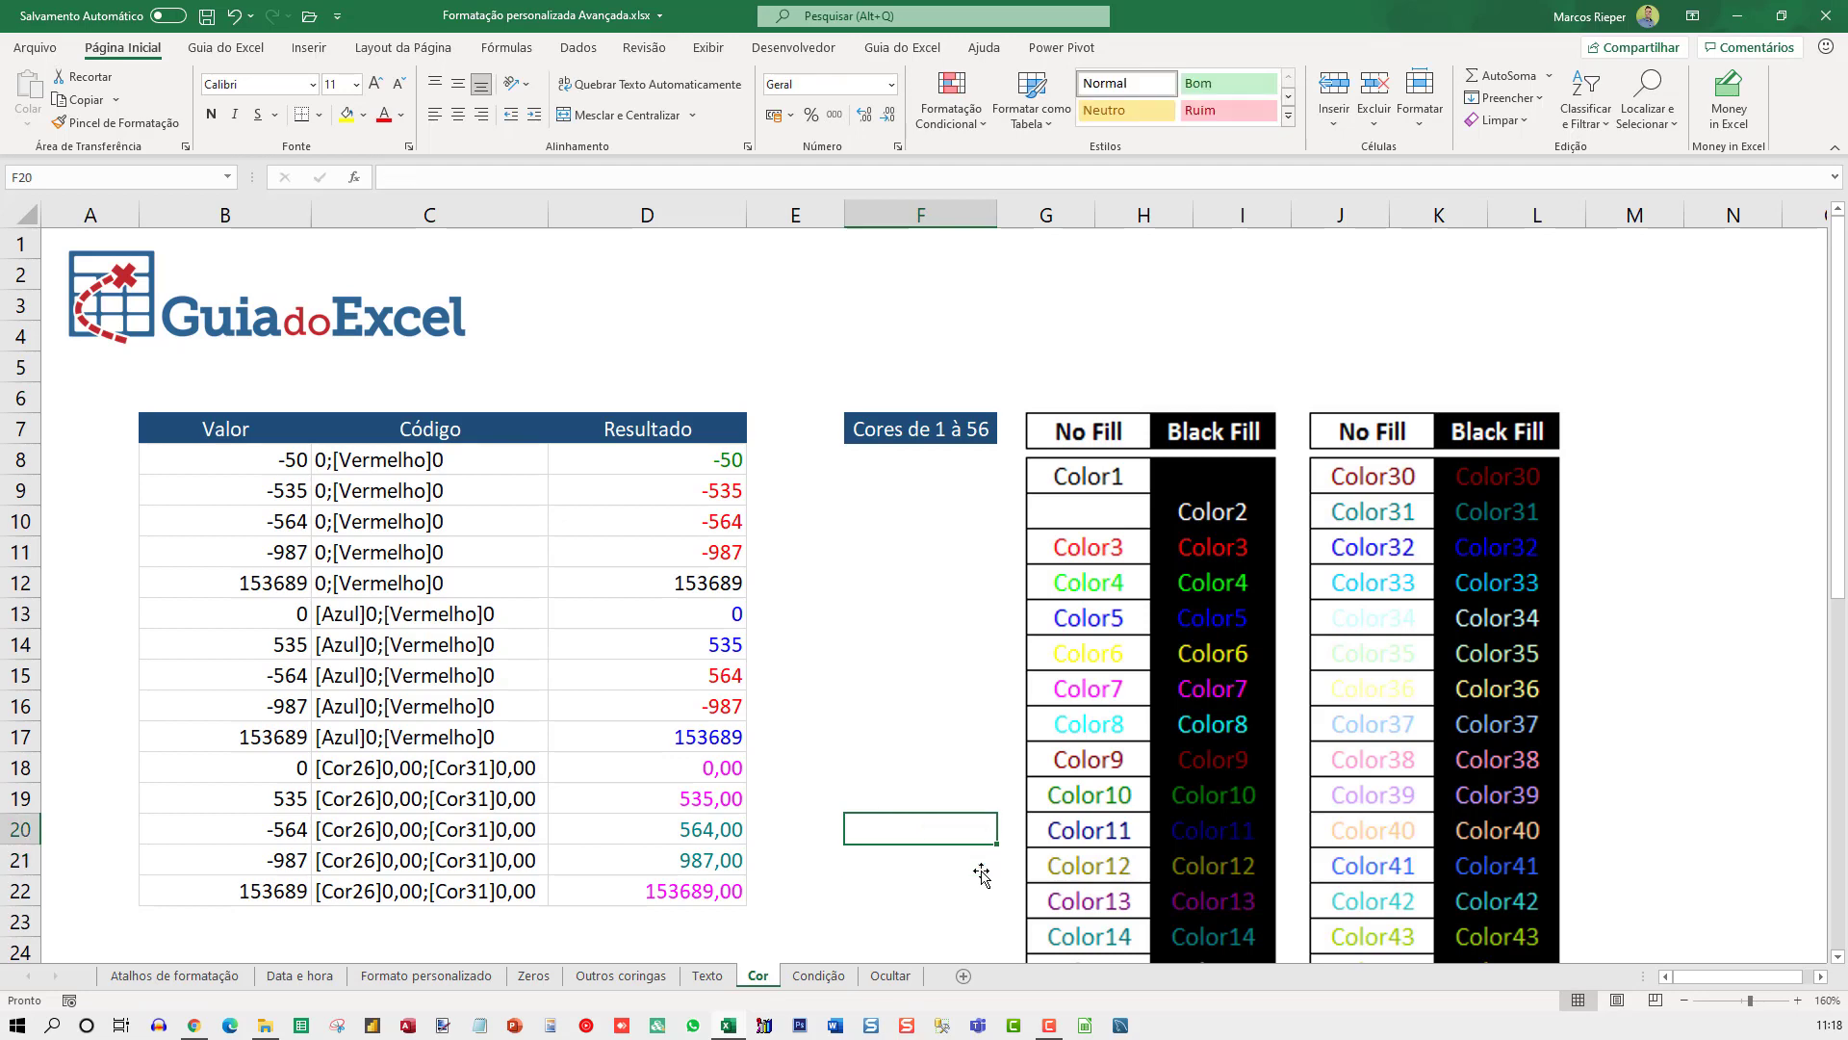
pyautogui.scroll(-2, 1152, 697)
pyautogui.scroll(3, 1151, 664)
pyautogui.click(817, 976)
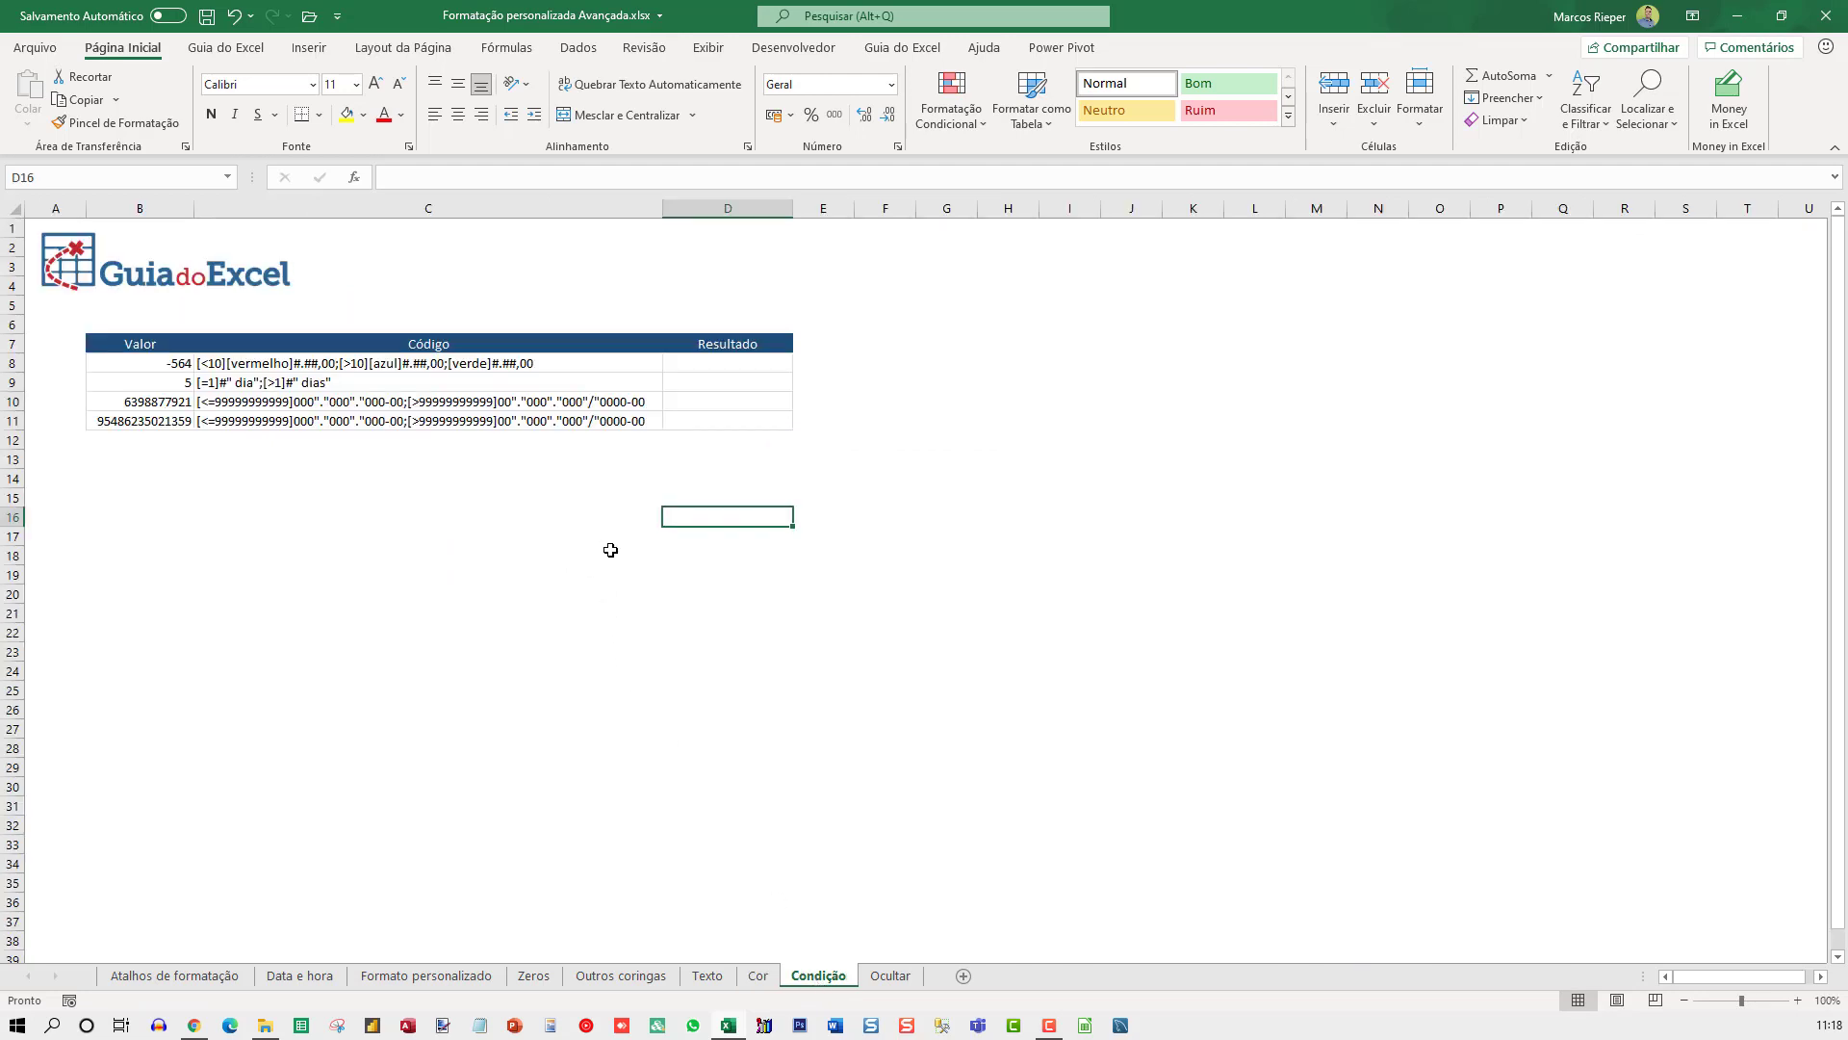
pyautogui.keyDown('ctrl'); pyautogui.scroll(5, 611, 550); pyautogui.keyUp('ctrl')
pyautogui.keyDown('ctrl'); pyautogui.scroll(1, 1098, 636); pyautogui.keyUp('ctrl')
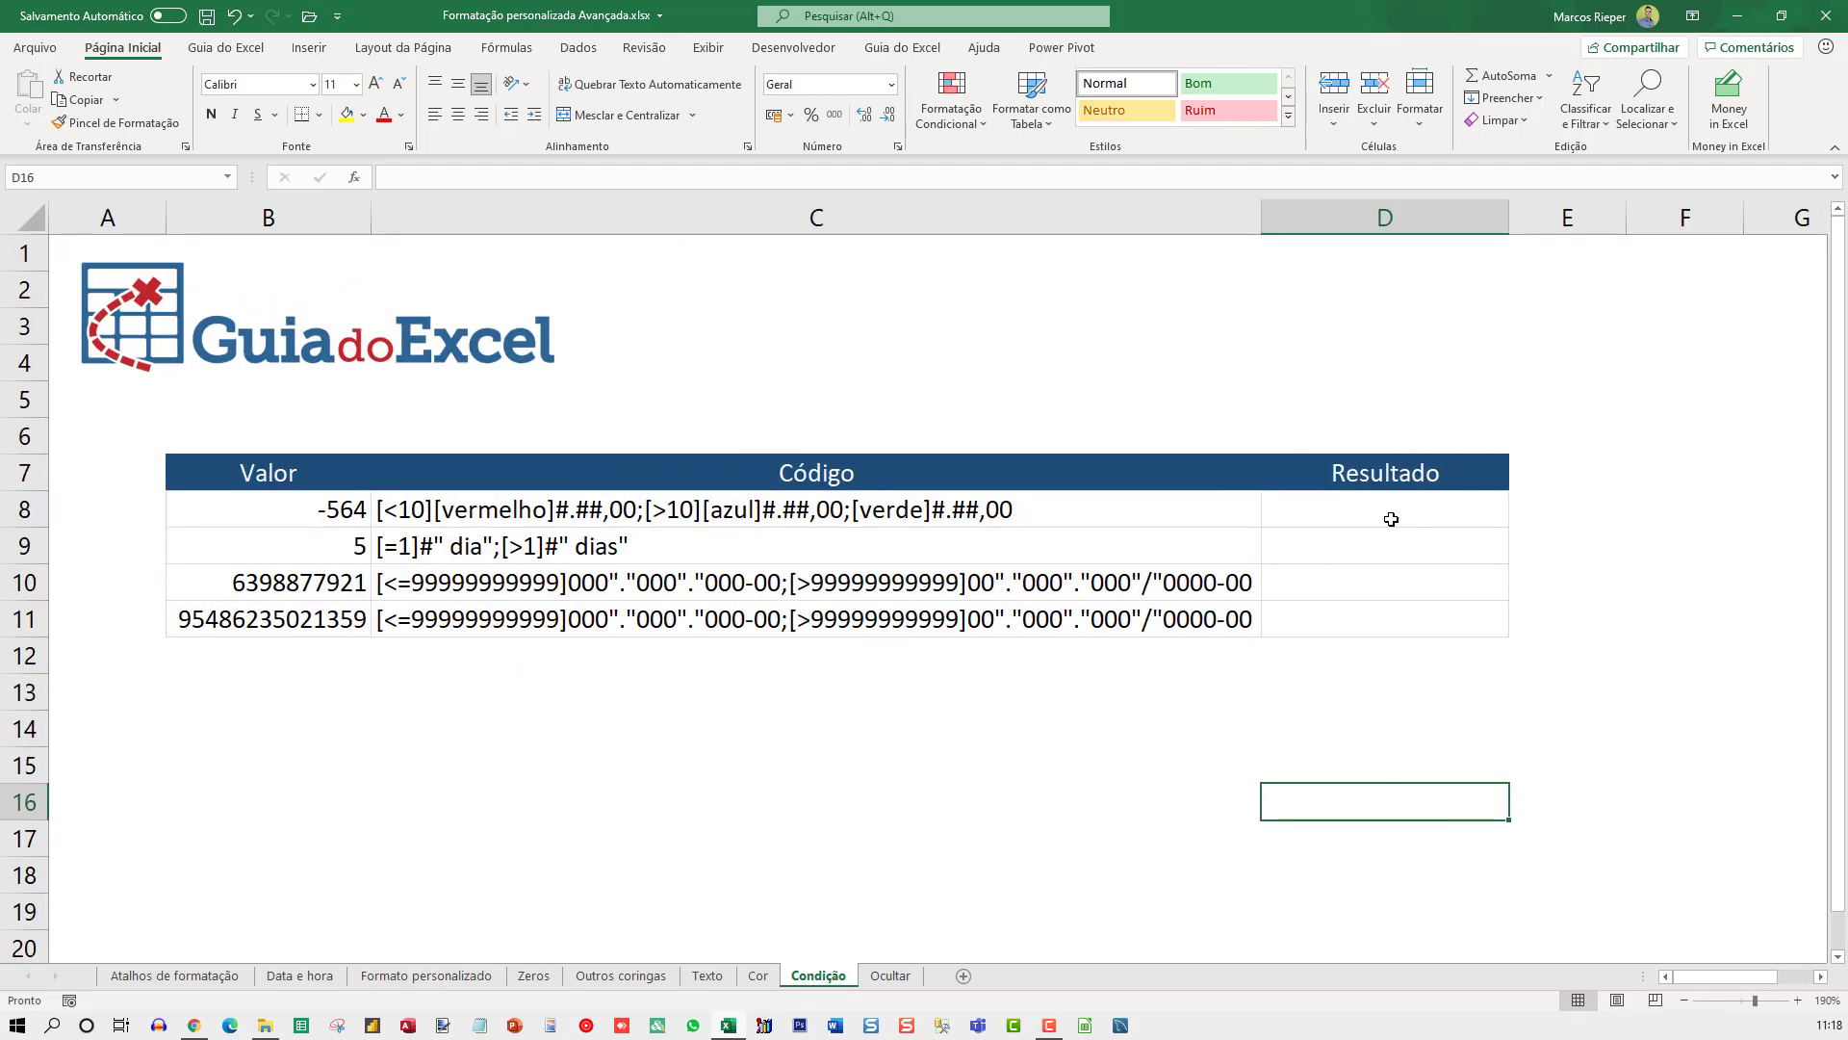
pyautogui.click(1386, 515)
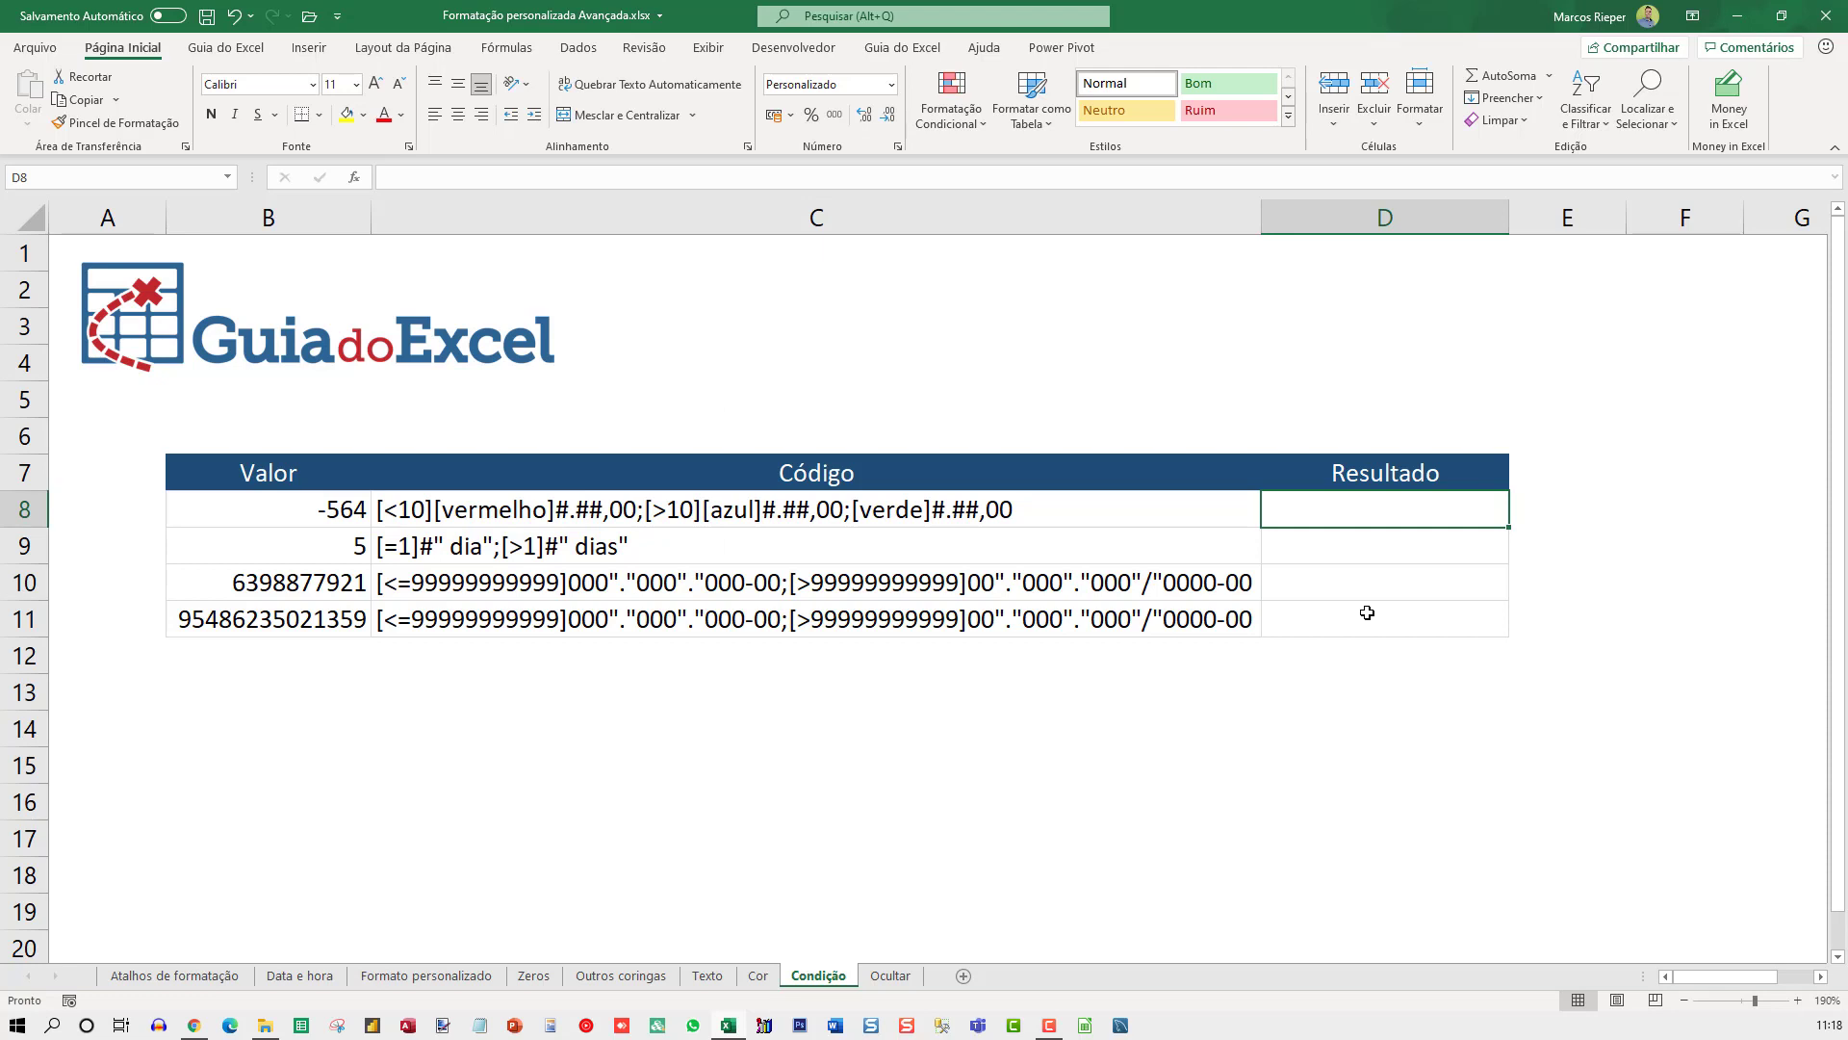
pyautogui.hotkey('ctrl', '1')
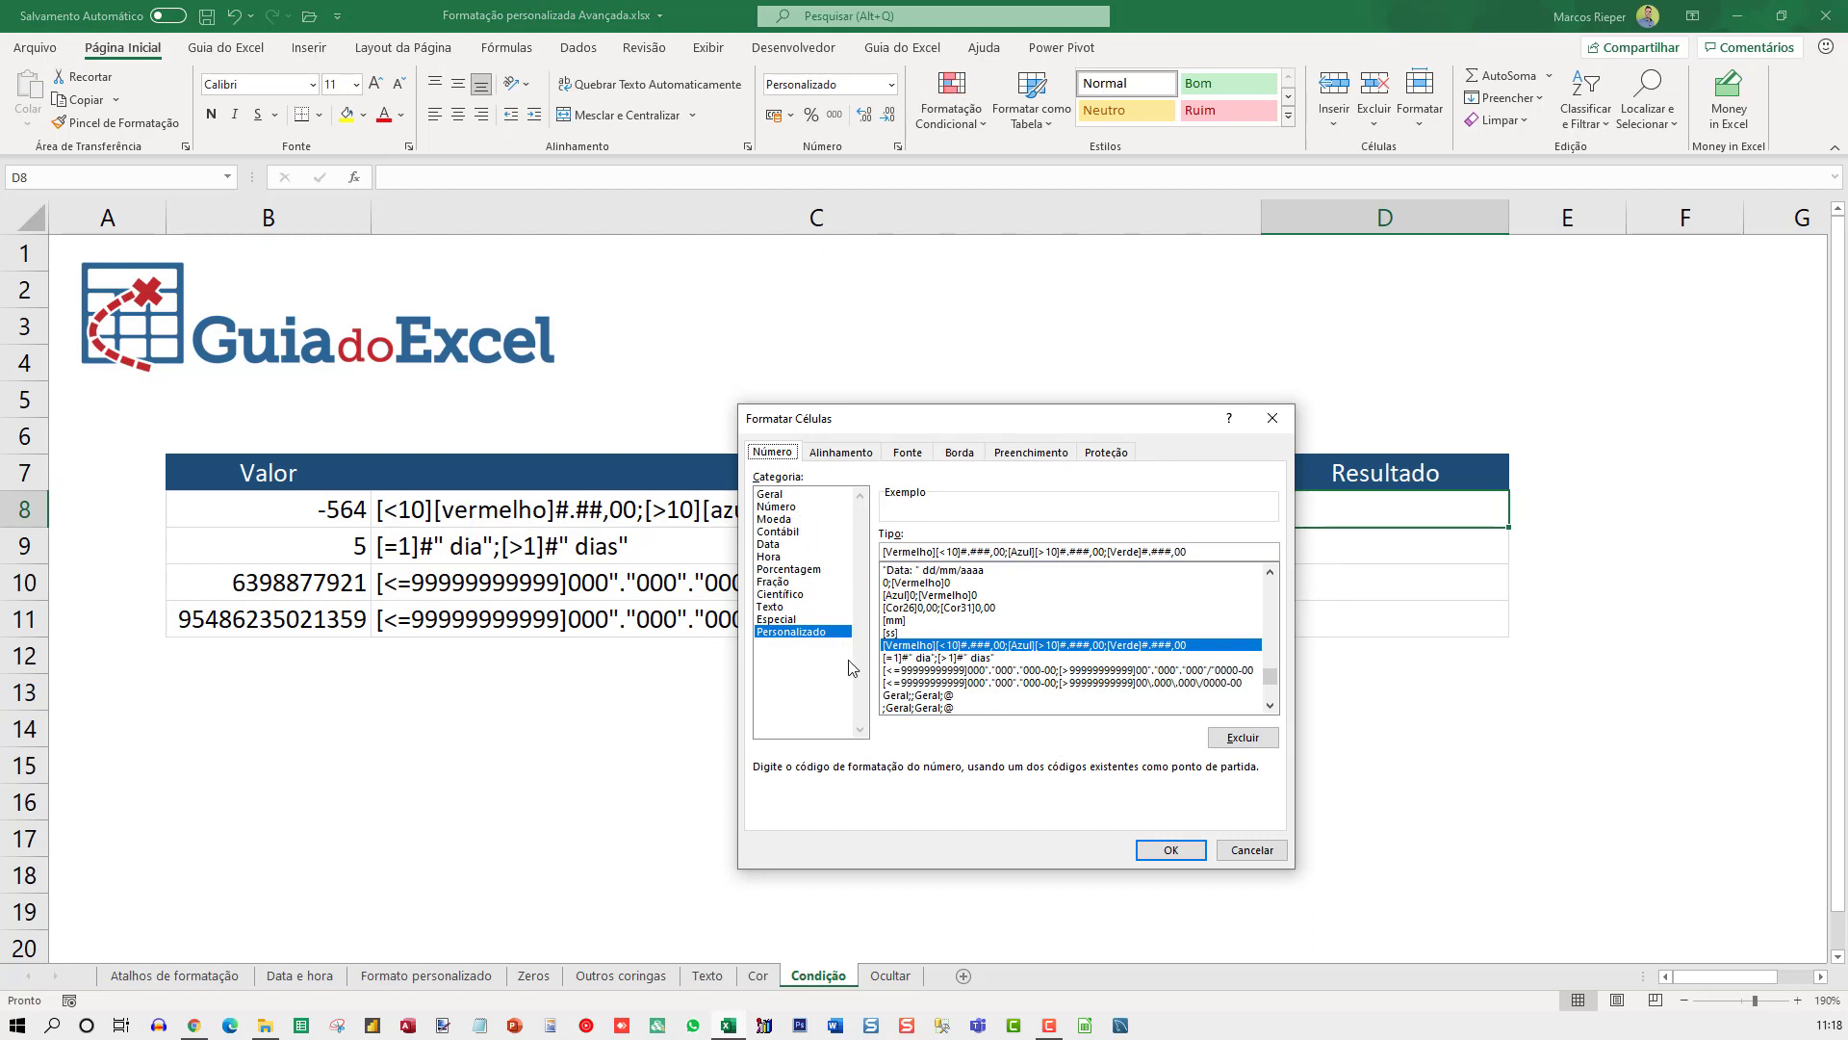
pyautogui.press('Escape')
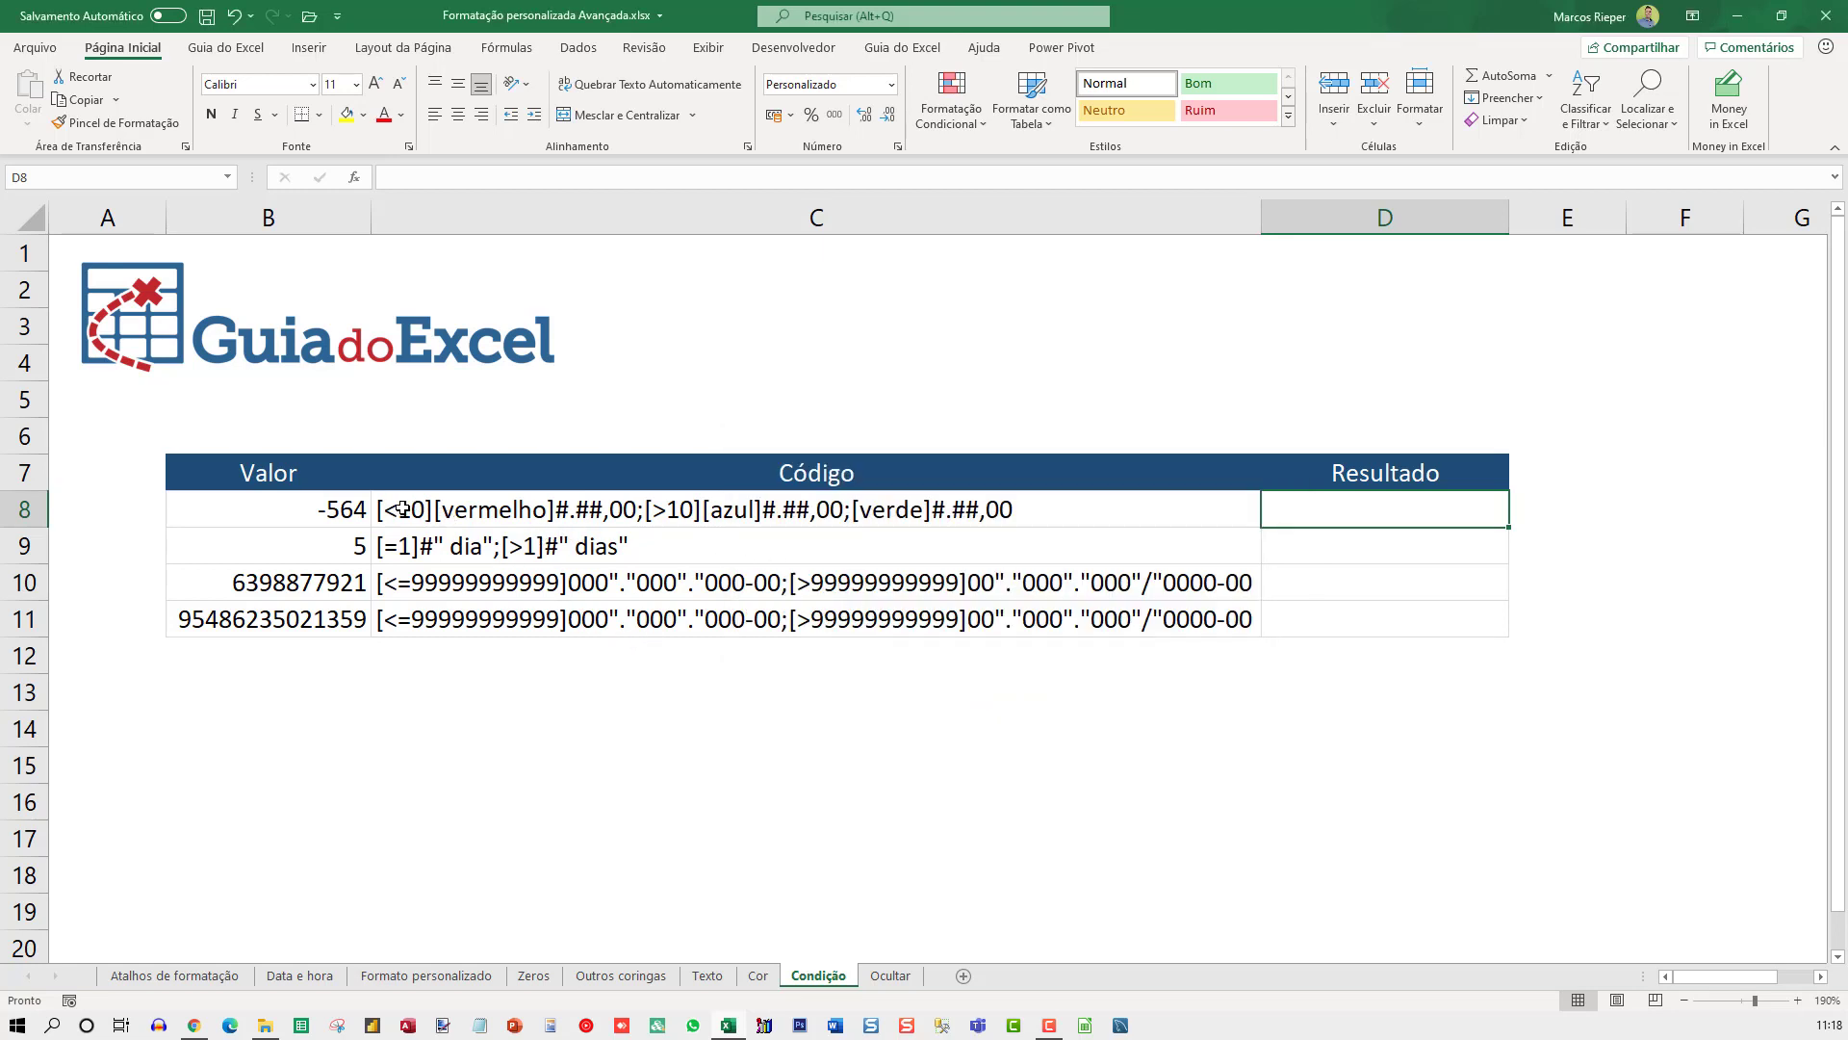
pyautogui.doubleClick(428, 515)
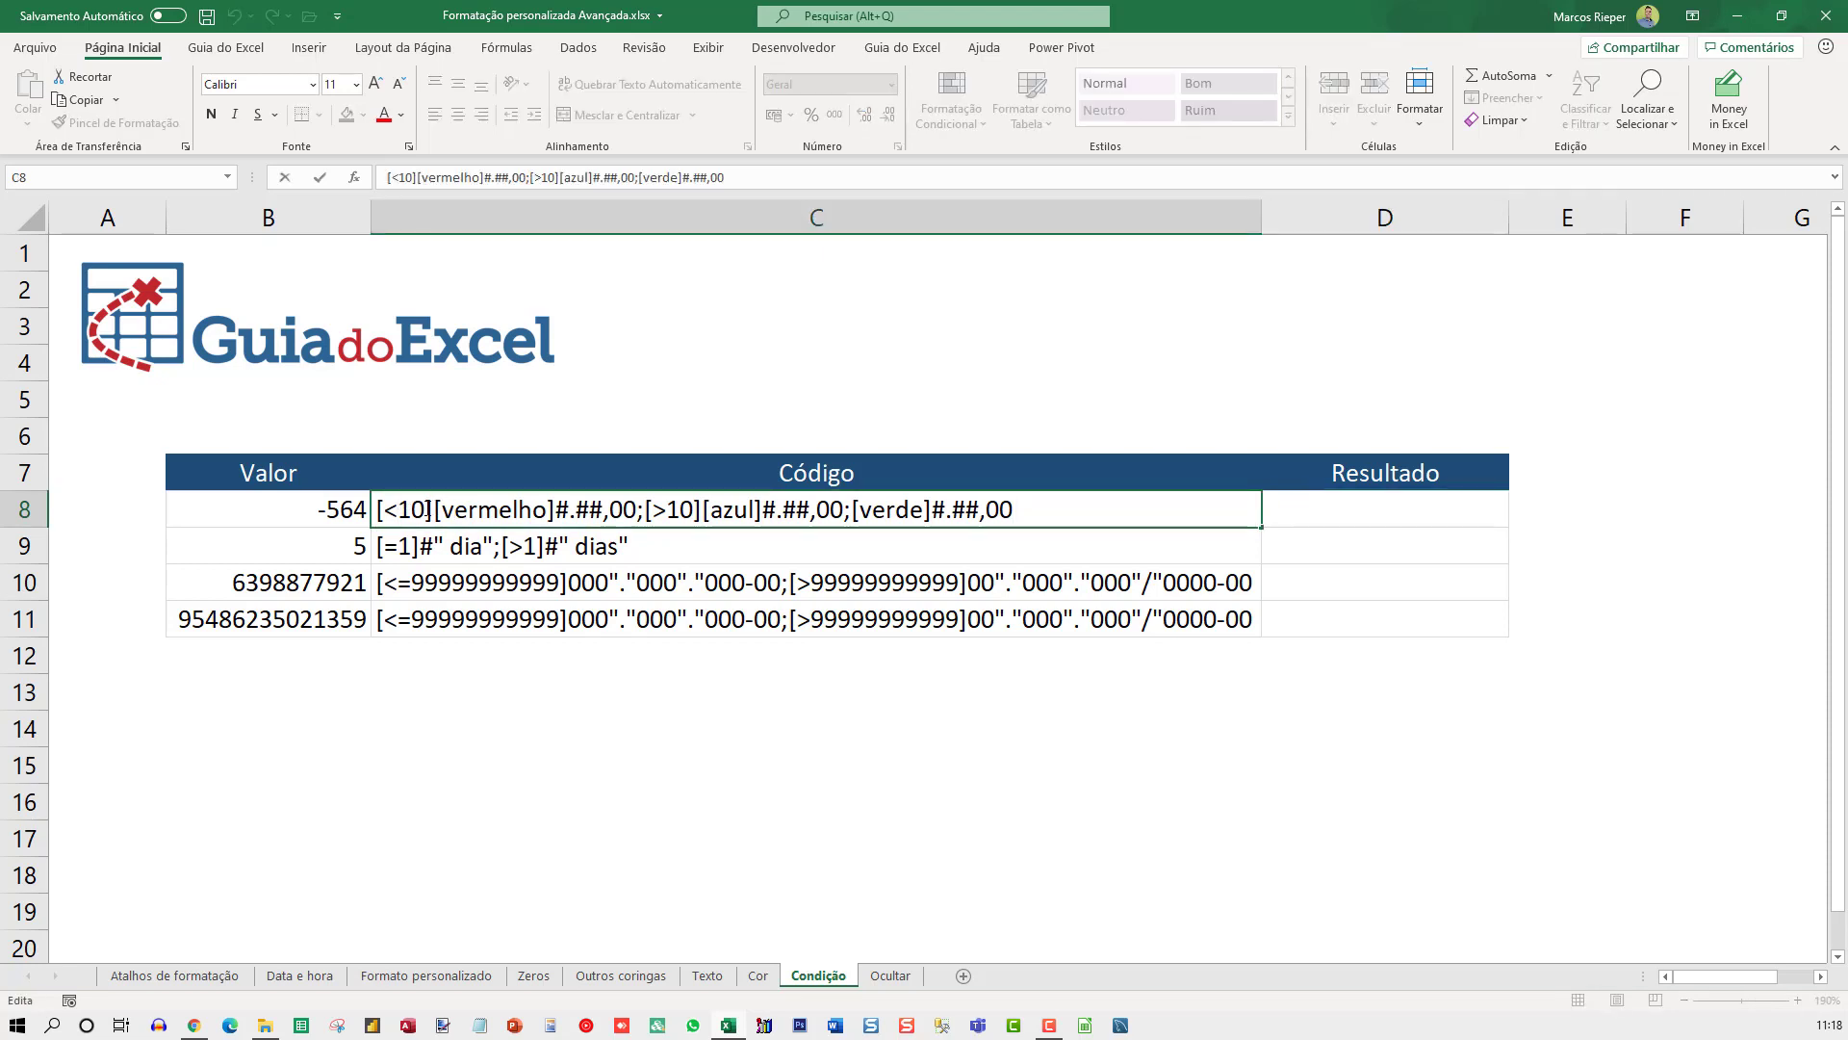
pyautogui.moveTo(434, 509)
pyautogui.mouseDown()
pyautogui.moveTo(378, 510)
pyautogui.moveTo(426, 510)
pyautogui.mouseUp()
pyautogui.moveTo(654, 509); pyautogui.dragTo(691, 509)
pyautogui.moveTo(427, 513)
pyautogui.mouseDown()
pyautogui.moveTo(384, 513)
pyautogui.moveTo(638, 512)
pyautogui.mouseUp()
pyautogui.click(441, 511)
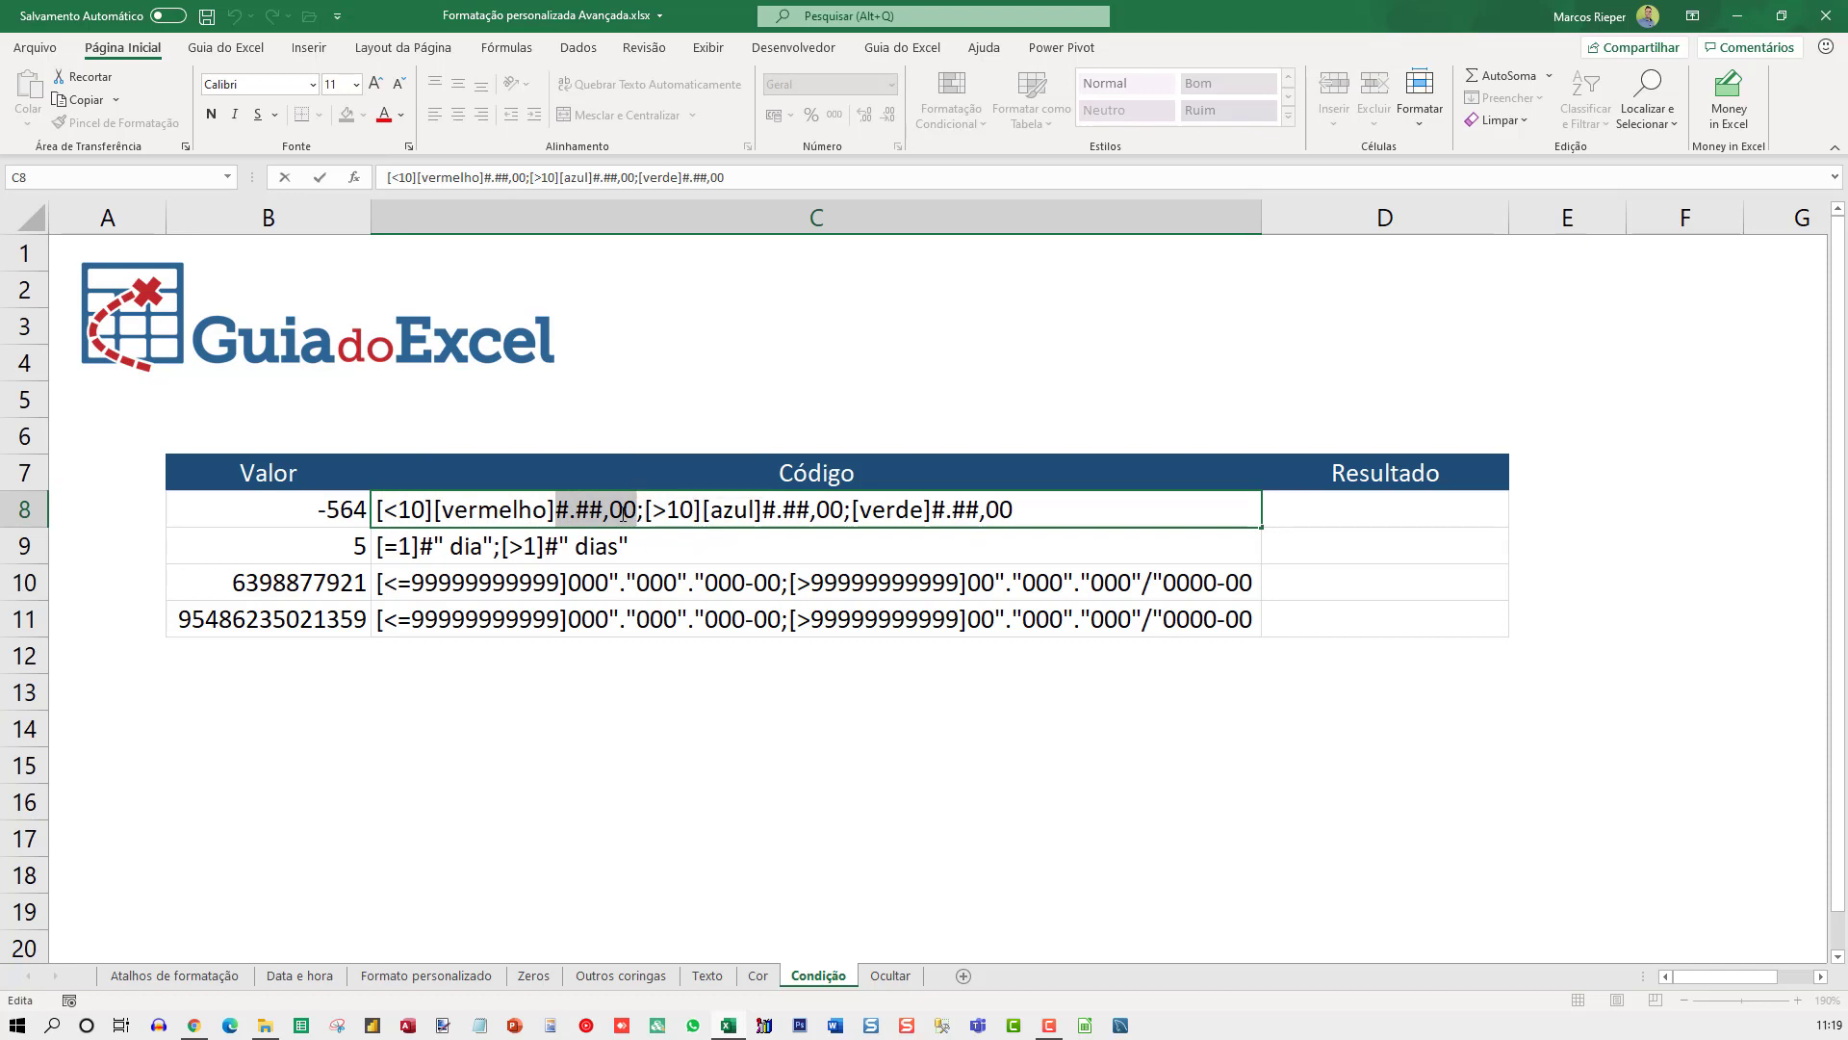
pyautogui.moveTo(653, 511); pyautogui.dragTo(750, 512)
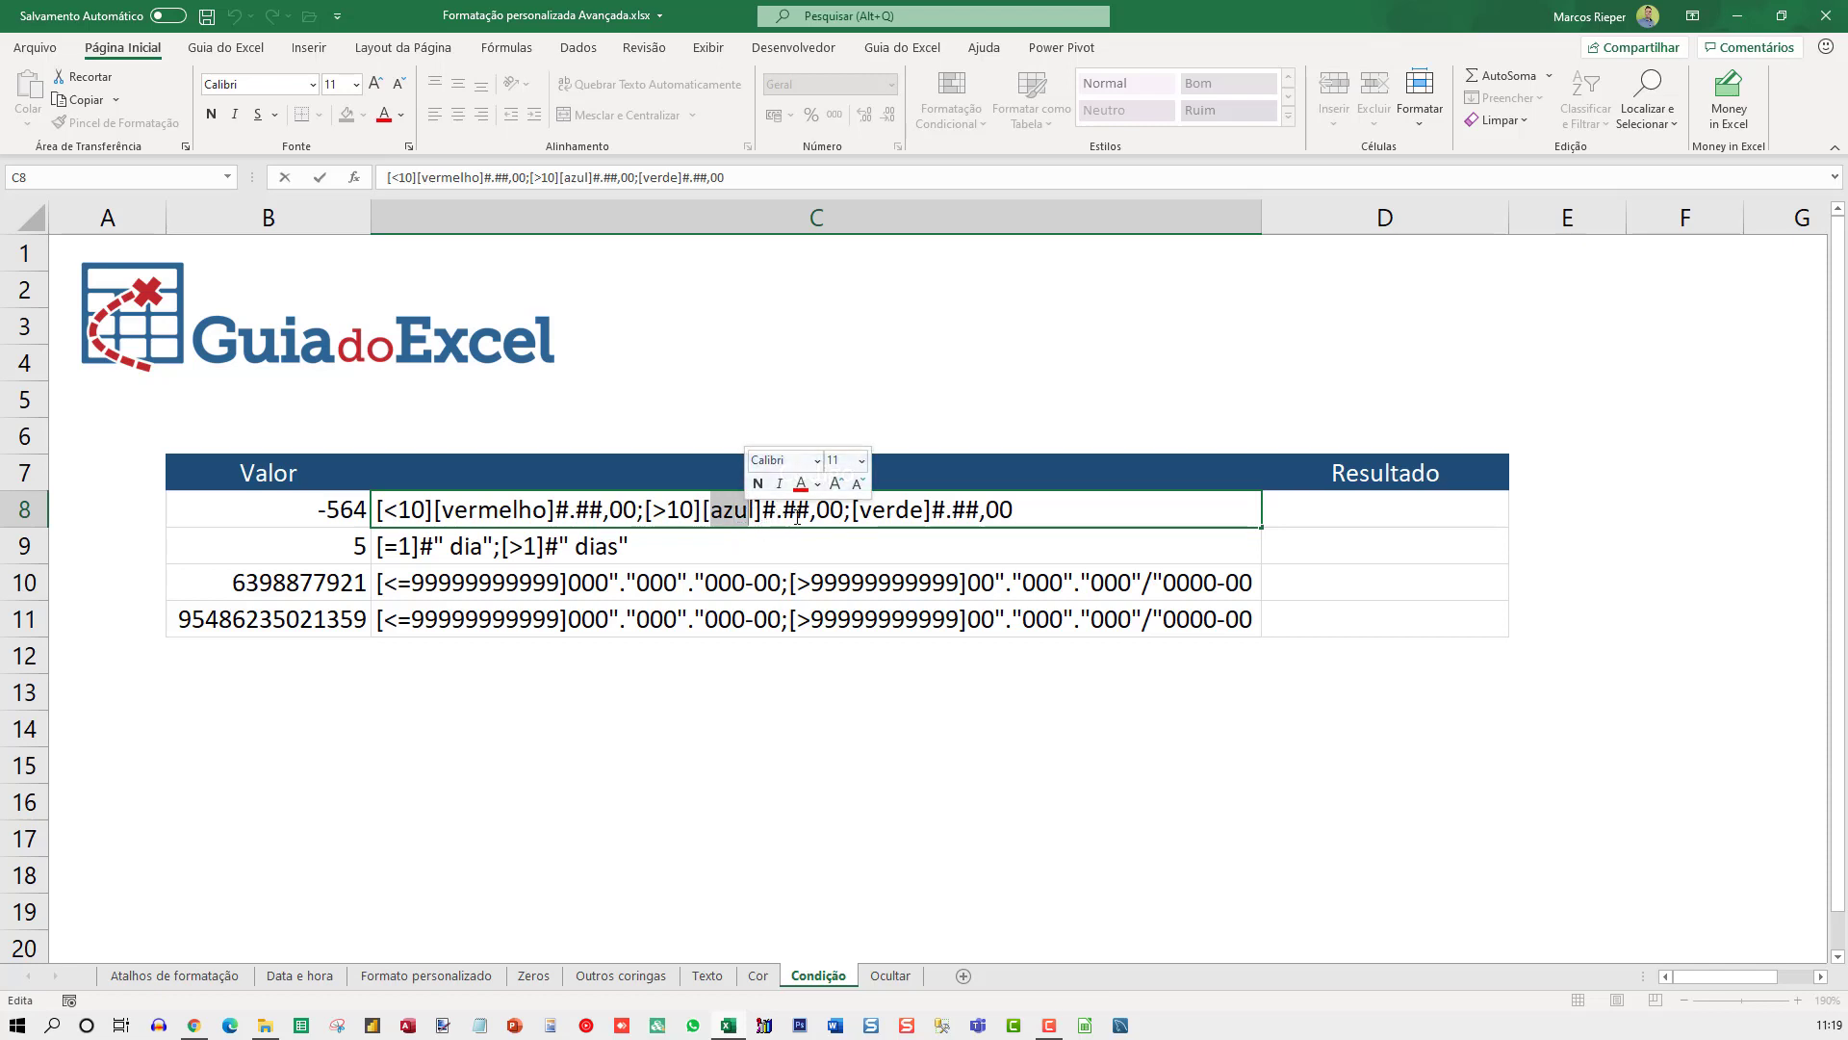
pyautogui.click(884, 509)
pyautogui.moveTo(859, 509); pyautogui.dragTo(1000, 510)
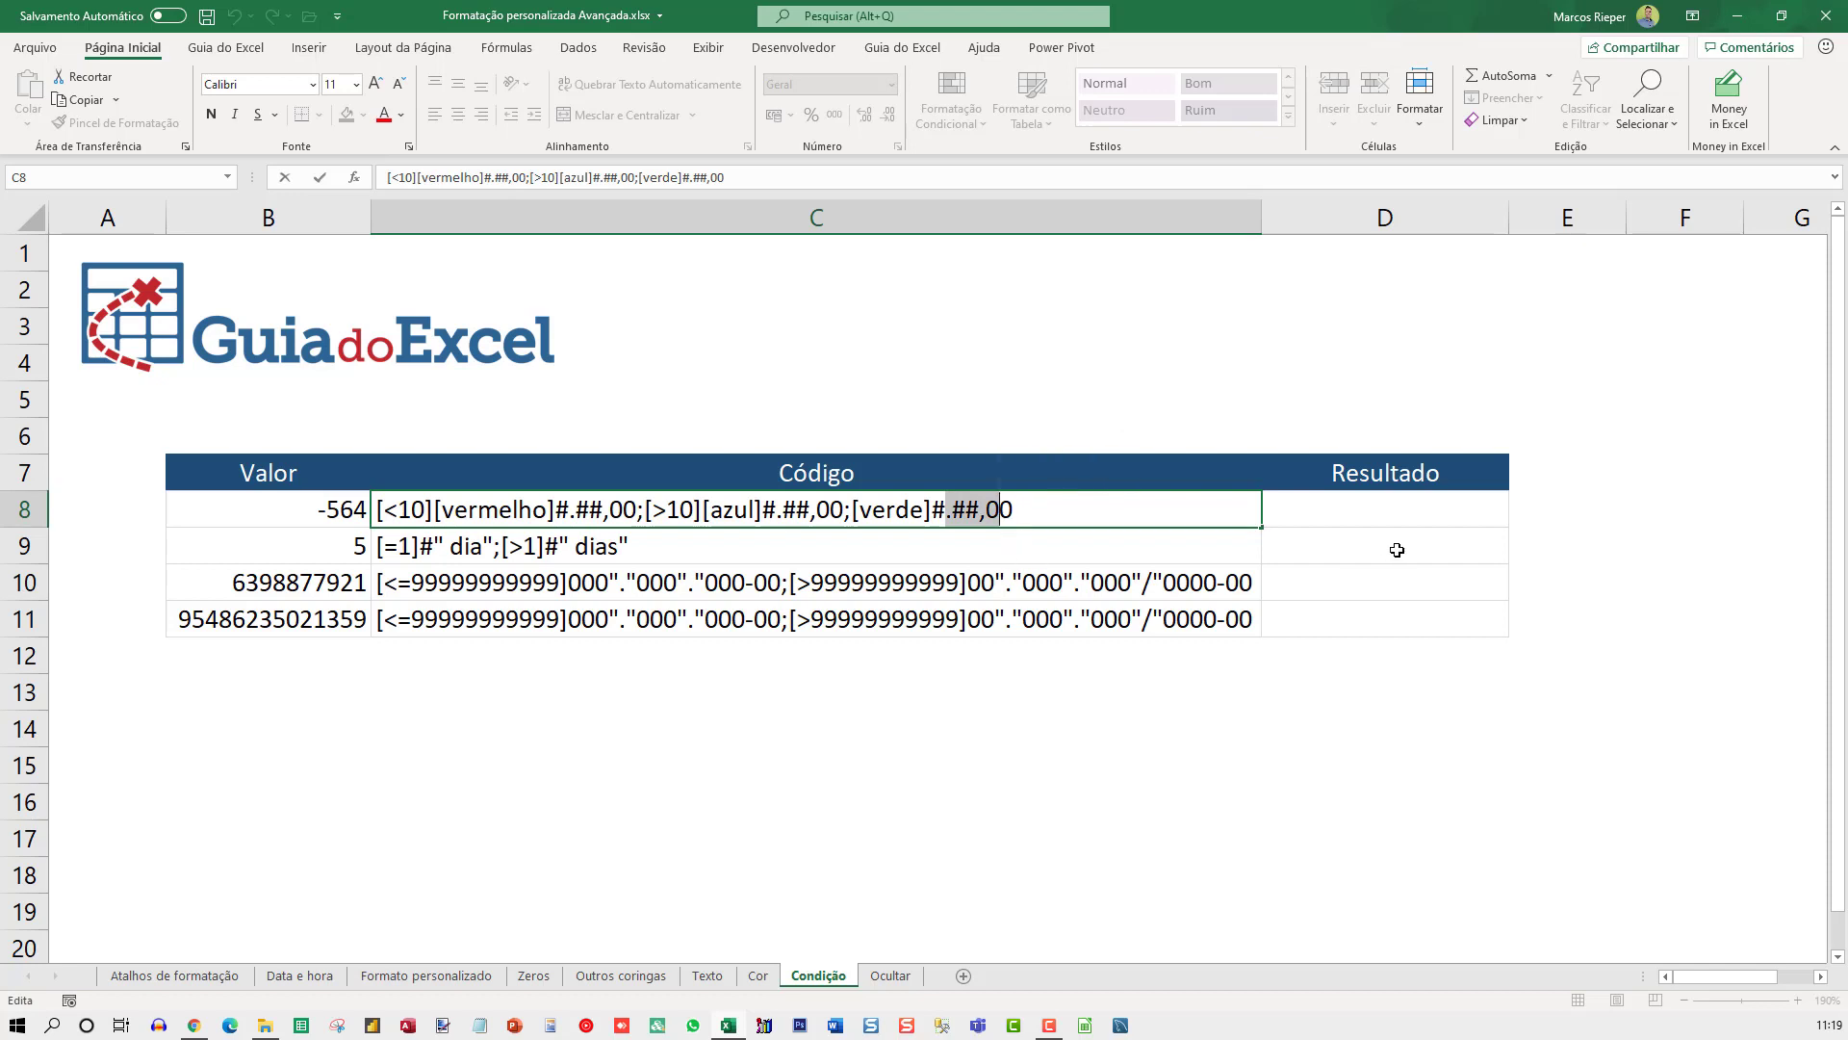
# Link Resultado D8 to B8 with the formula =B8.
pyautogui.click(1372, 509)
pyautogui.write('=')
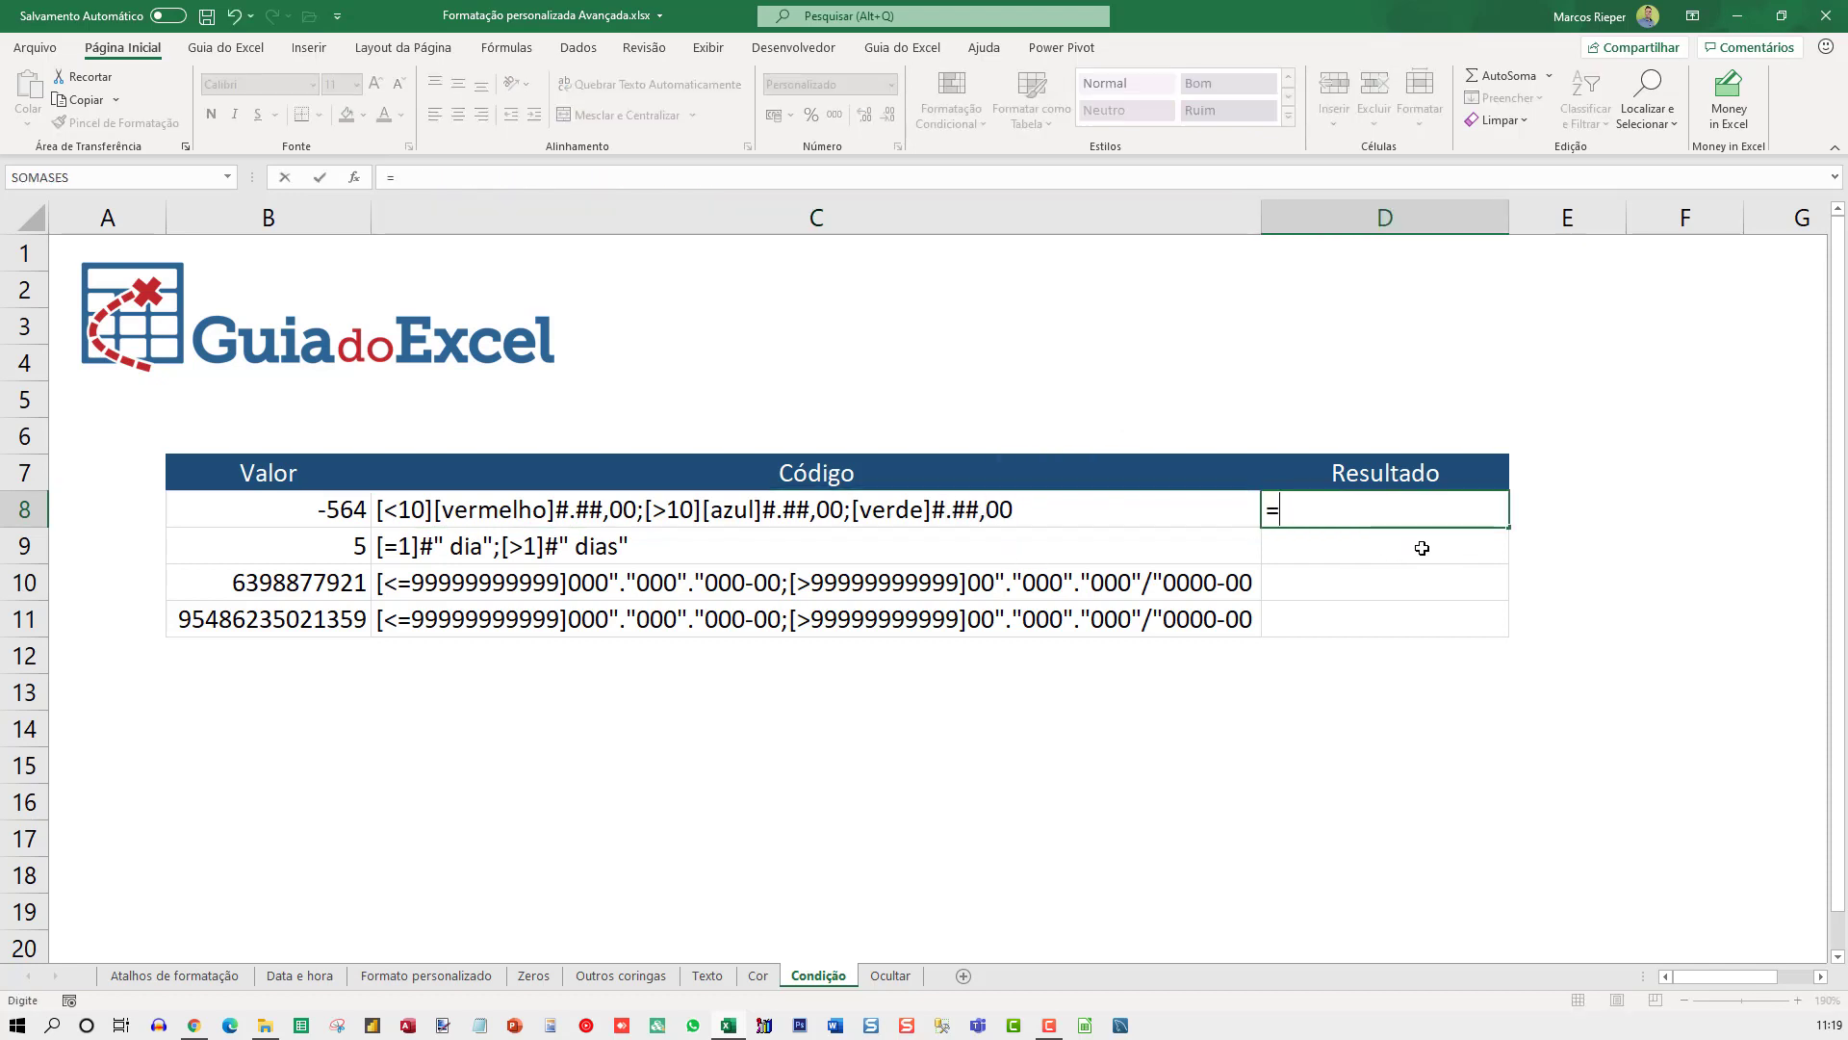
pyautogui.press('Left')
pyautogui.press('Left')
pyautogui.hotkey('ctrl', 'Return')
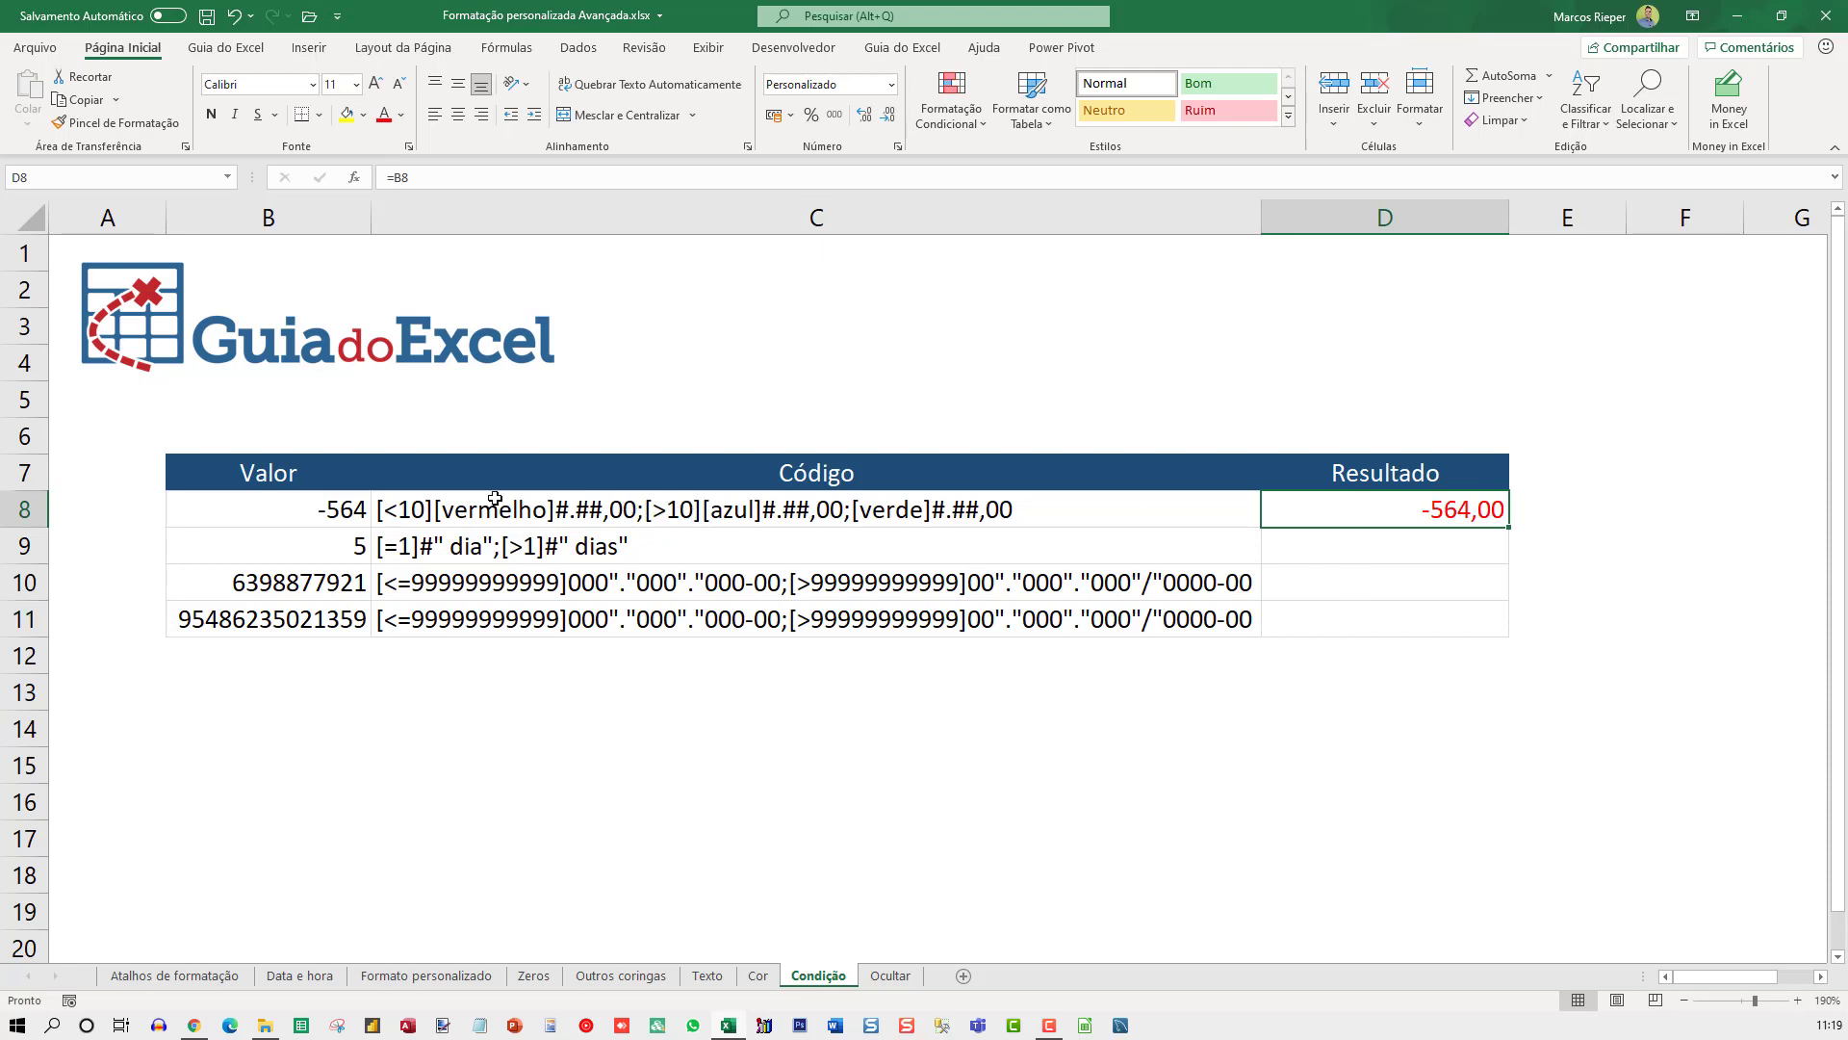
# Test the colour rule by changing B8 to 11, then to 10.
pyautogui.click(332, 505)
pyautogui.write('11')
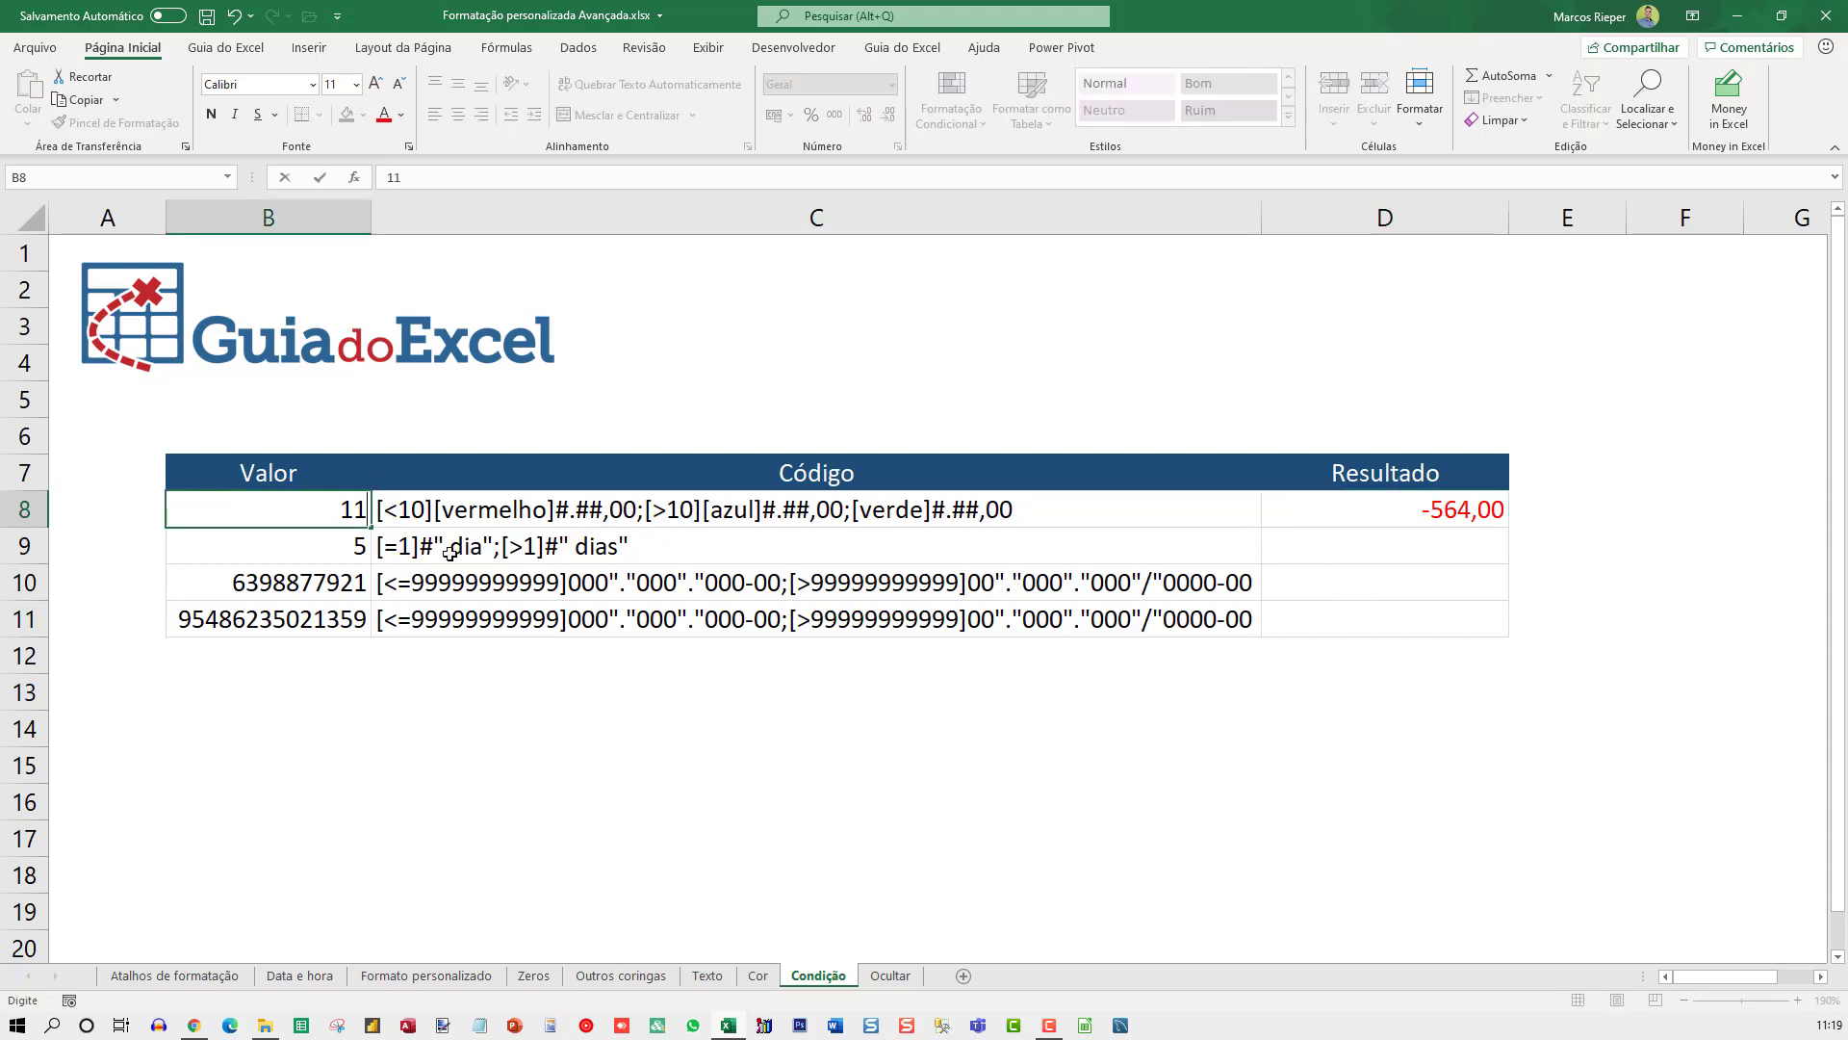
pyautogui.press('Return')
pyautogui.press('Up')
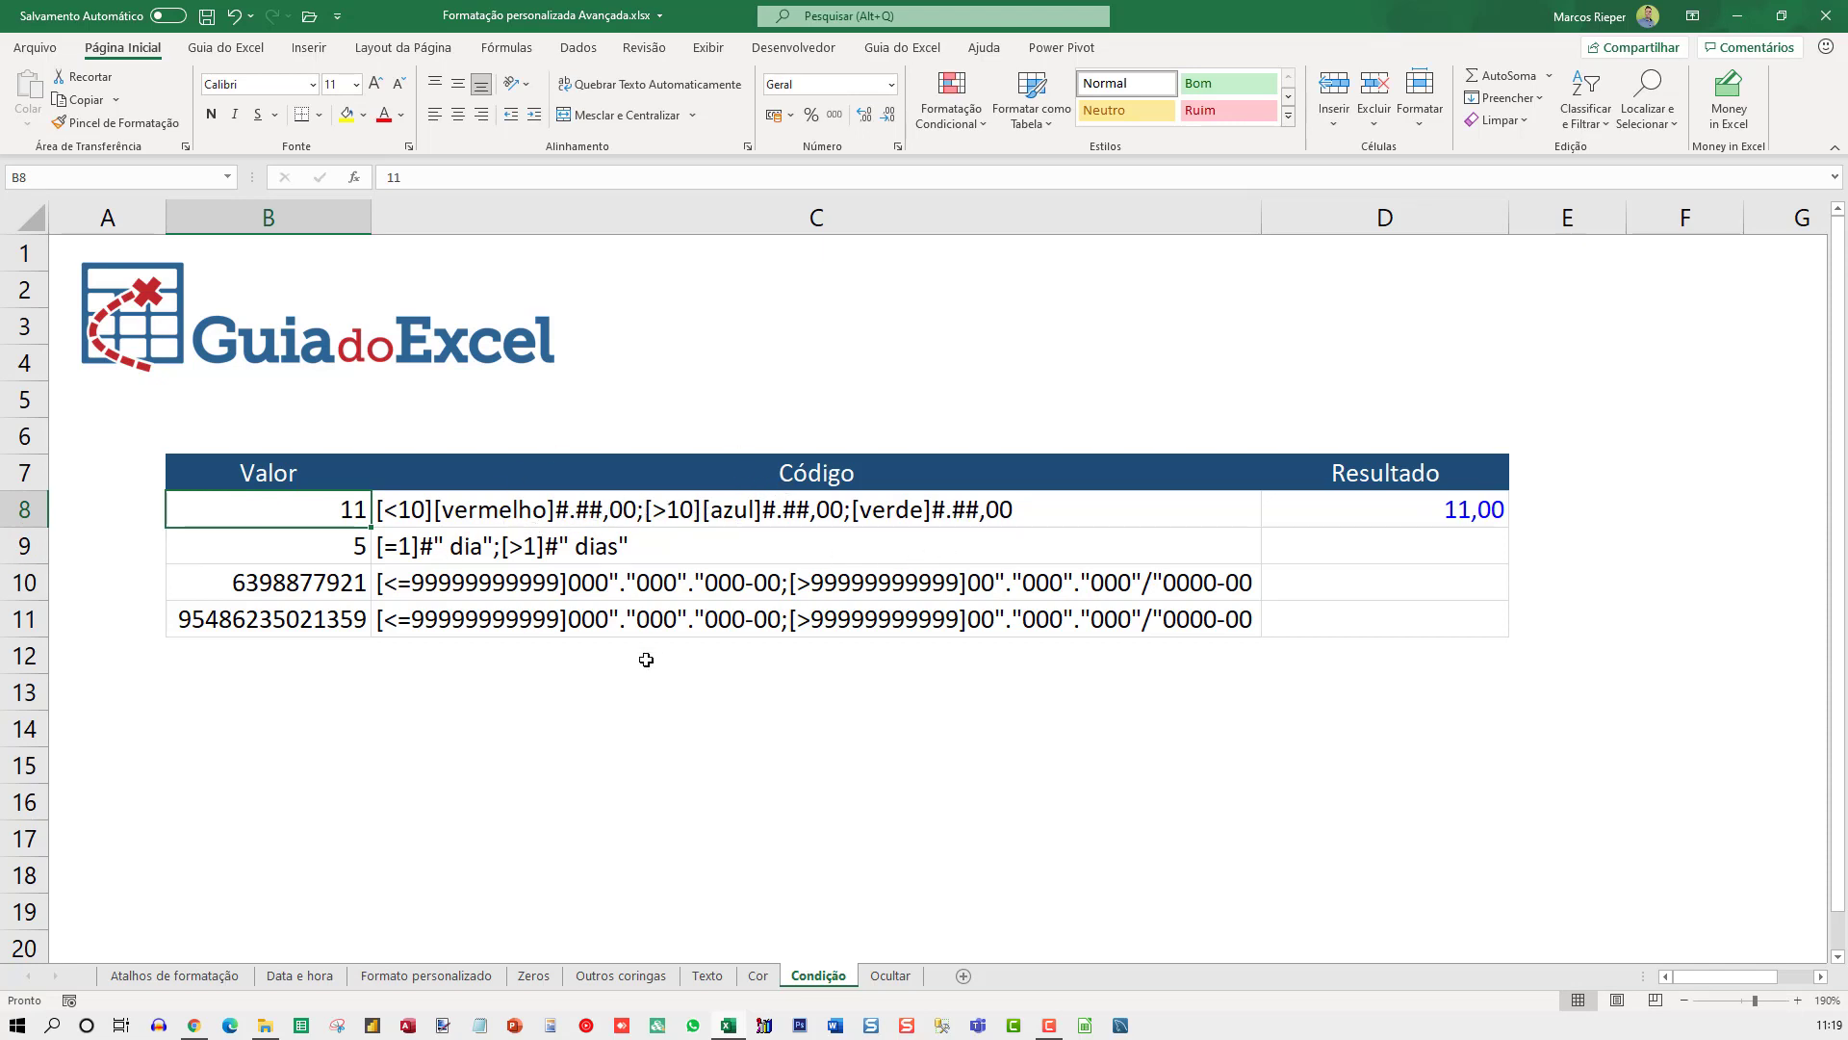
pyautogui.write('10')
pyautogui.press('Return')
pyautogui.press('Up')
pyautogui.click(703, 520)
pyautogui.press('F2')
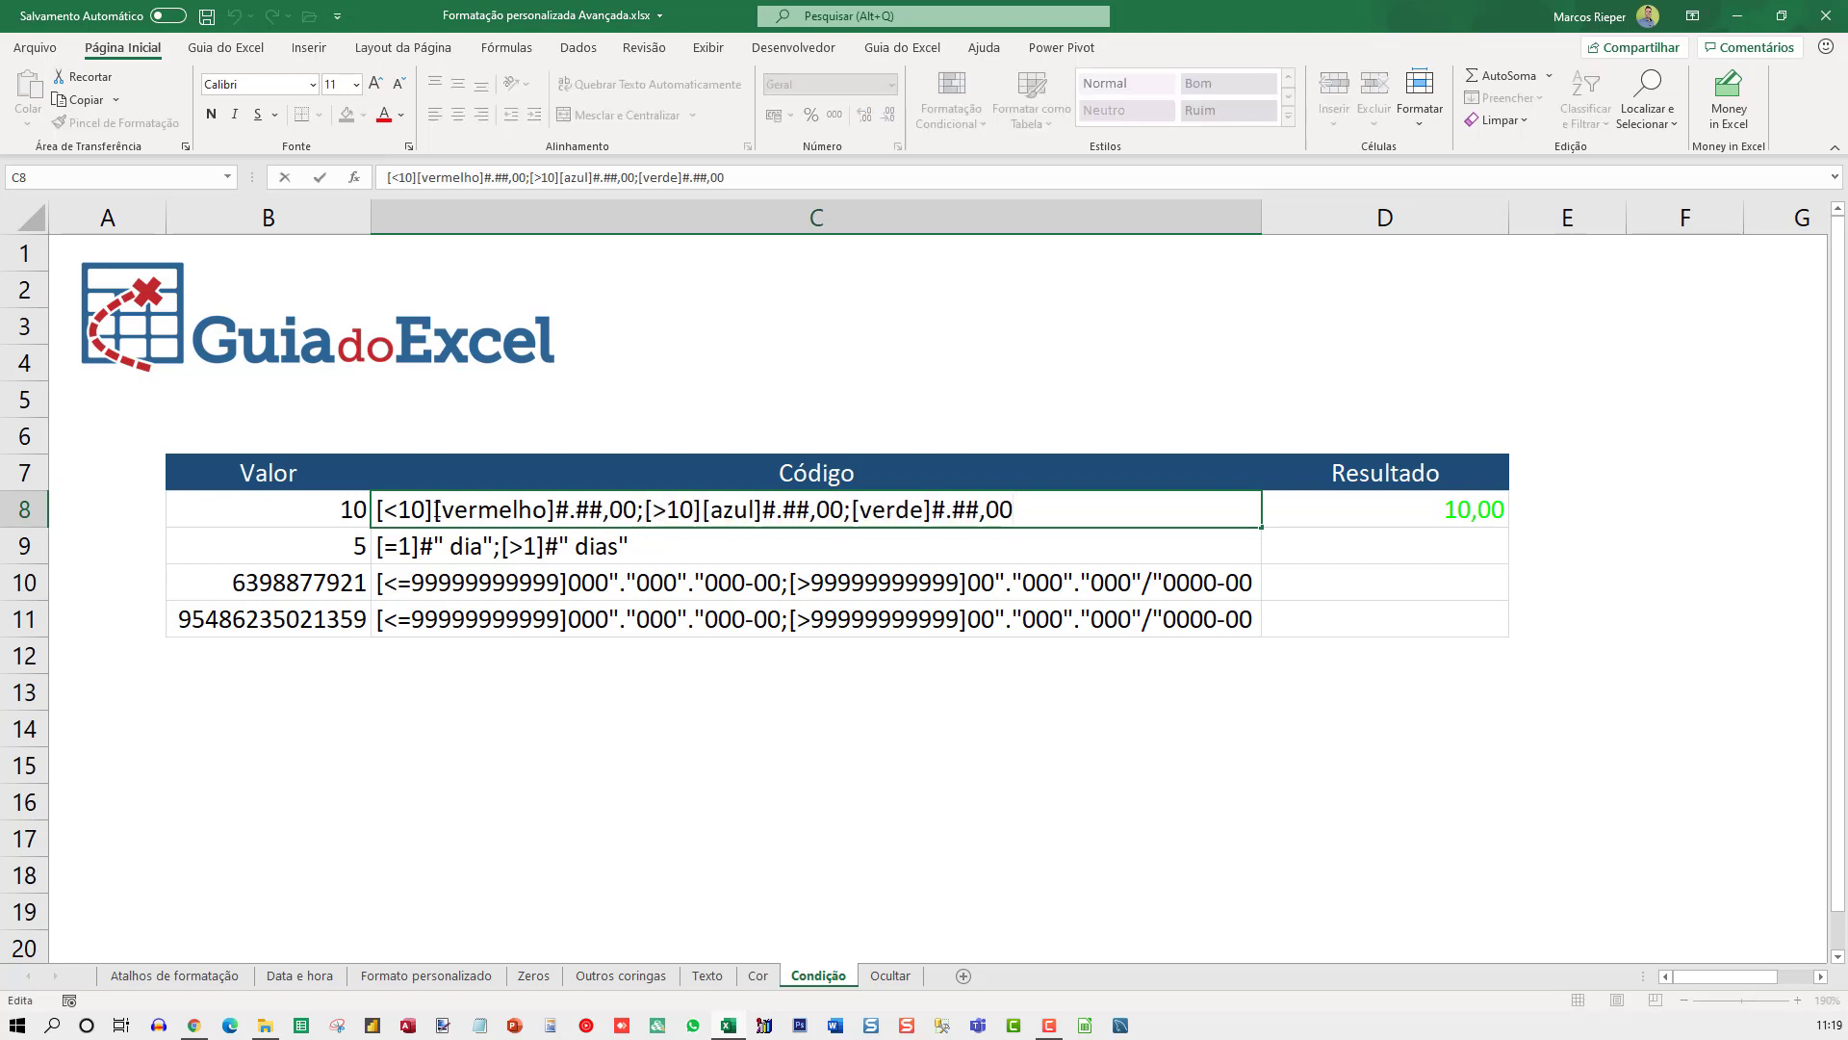
pyautogui.moveTo(382, 511); pyautogui.dragTo(1081, 487)
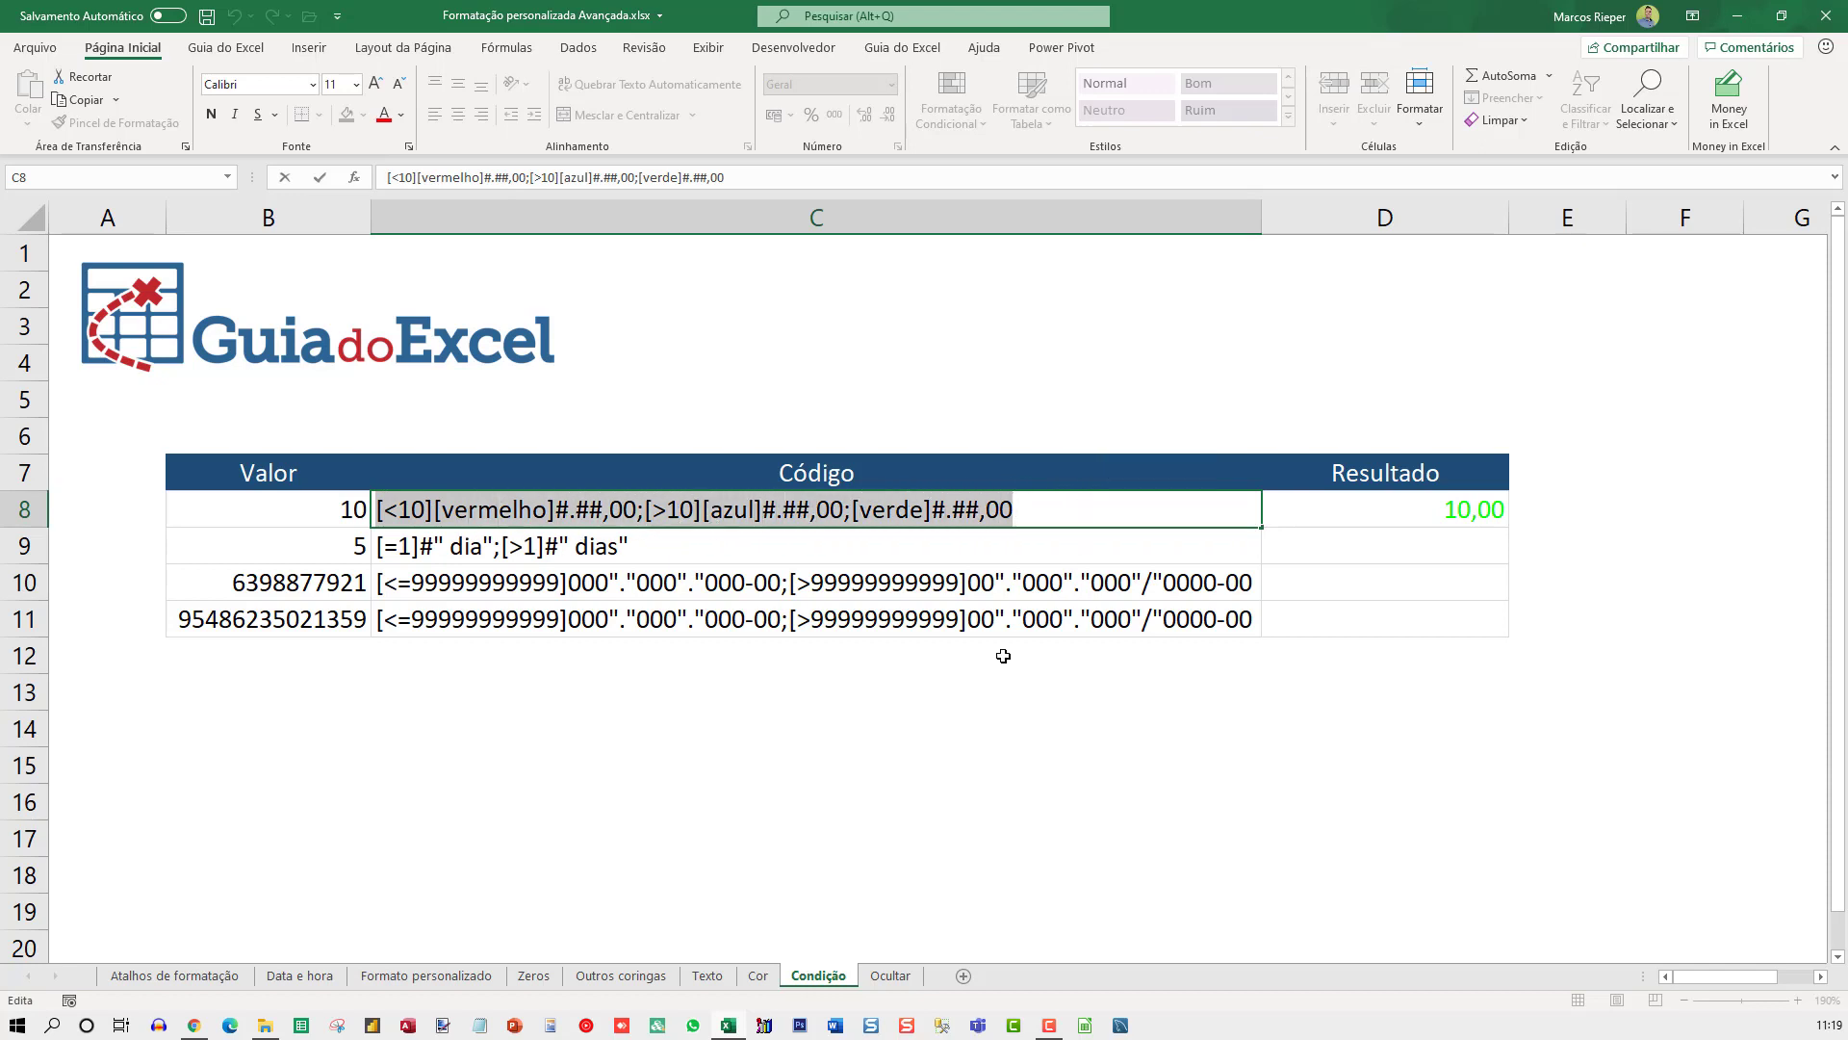
pyautogui.press('Escape')
pyautogui.click(1314, 520)
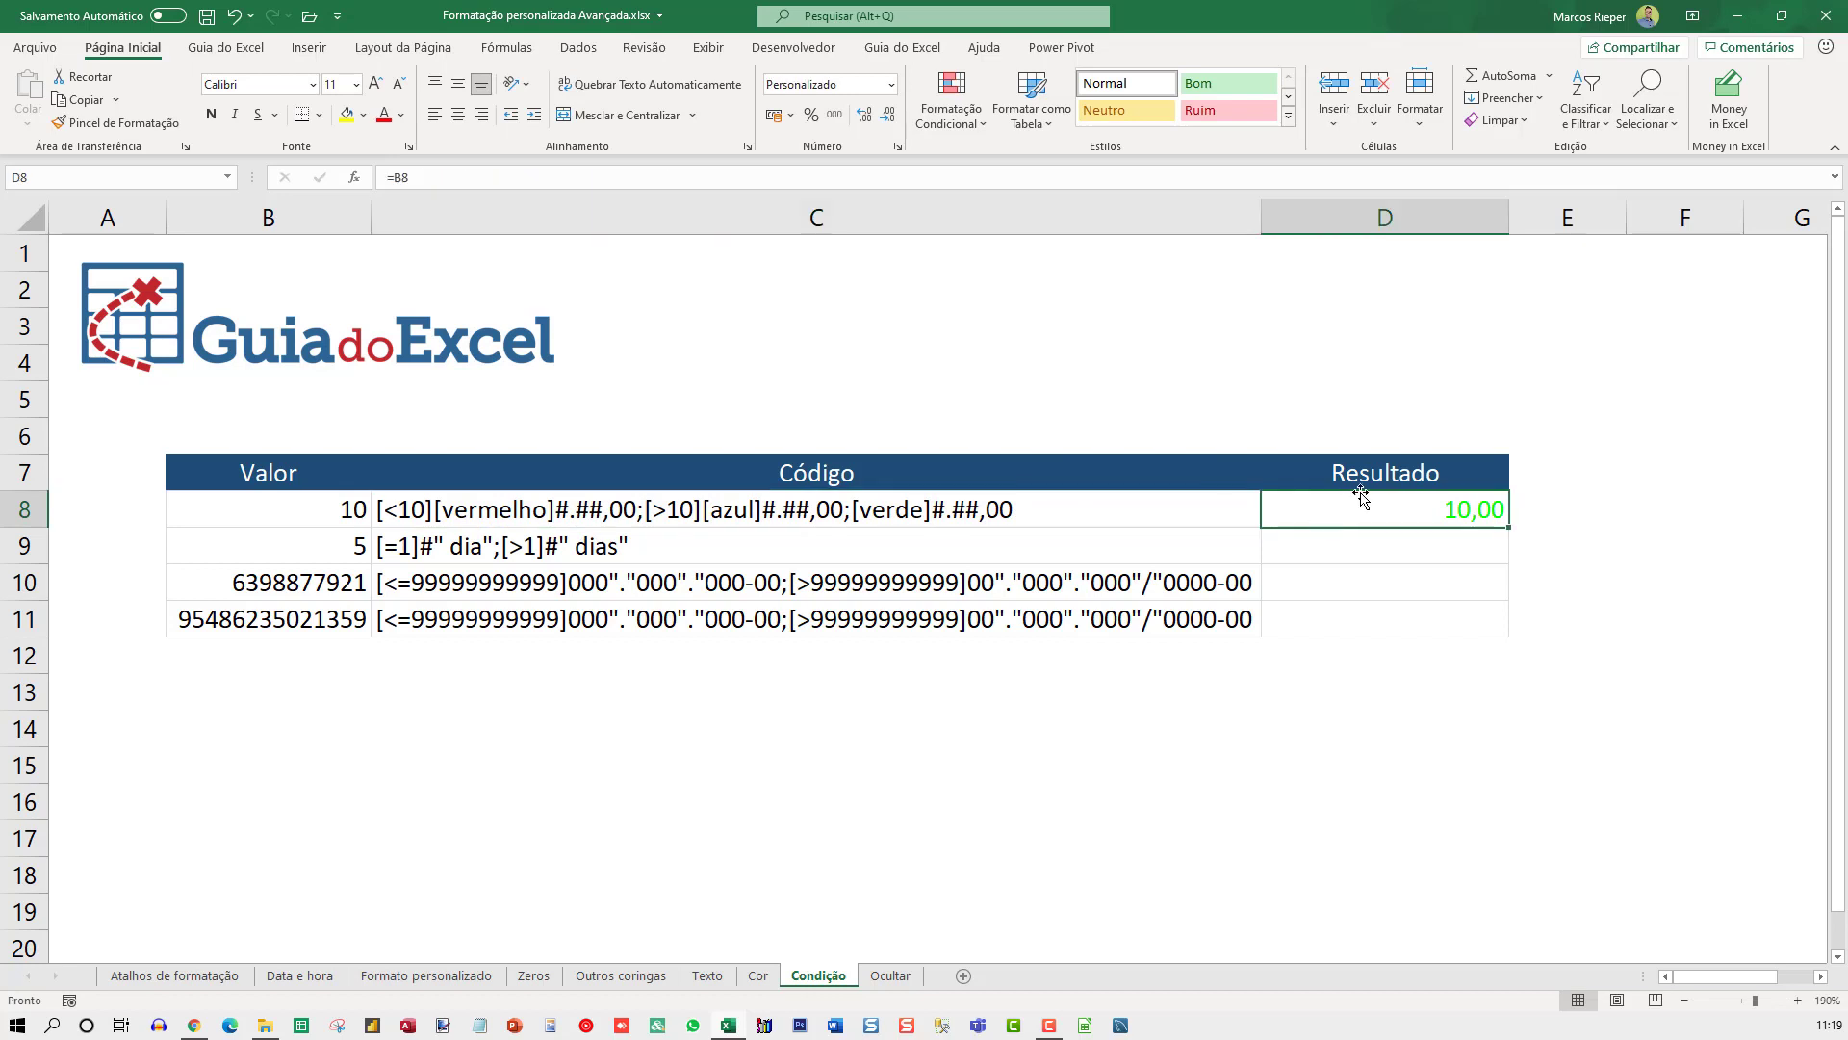
pyautogui.hotkey('ctrl', '1')
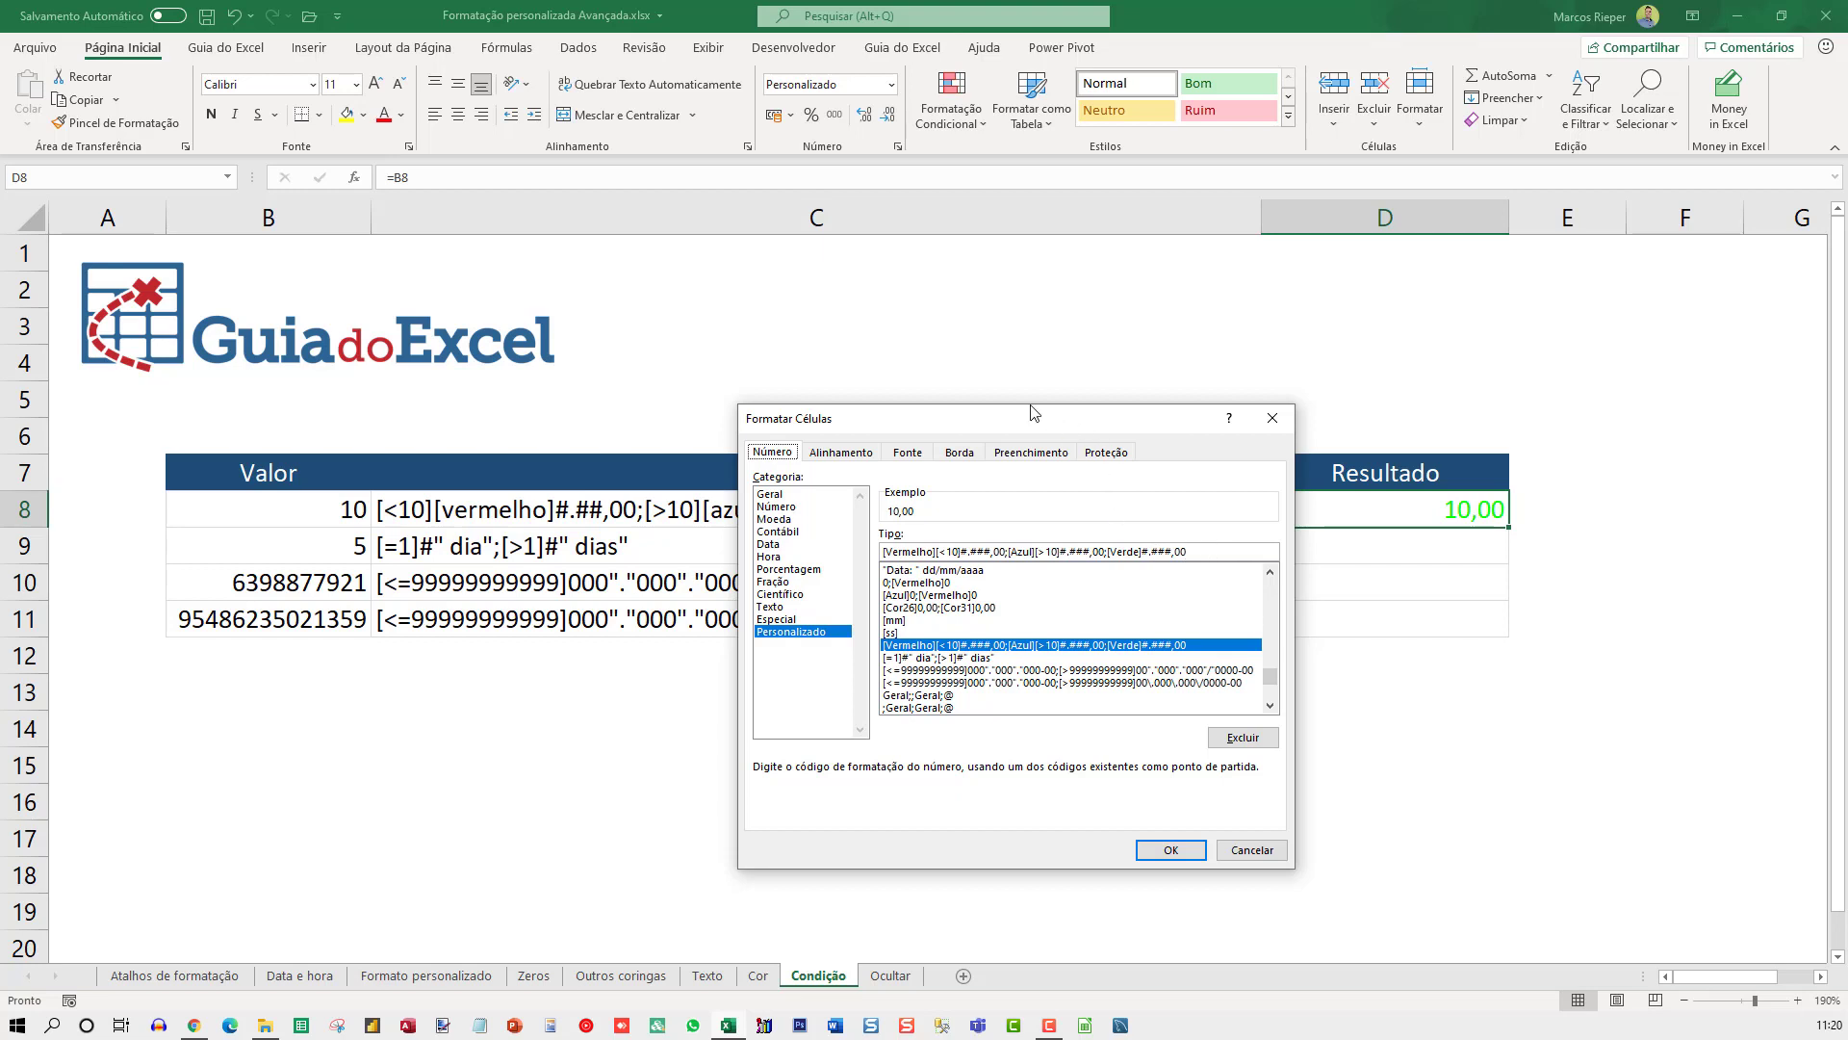
pyautogui.moveTo(1013, 416); pyautogui.dragTo(1431, 449)
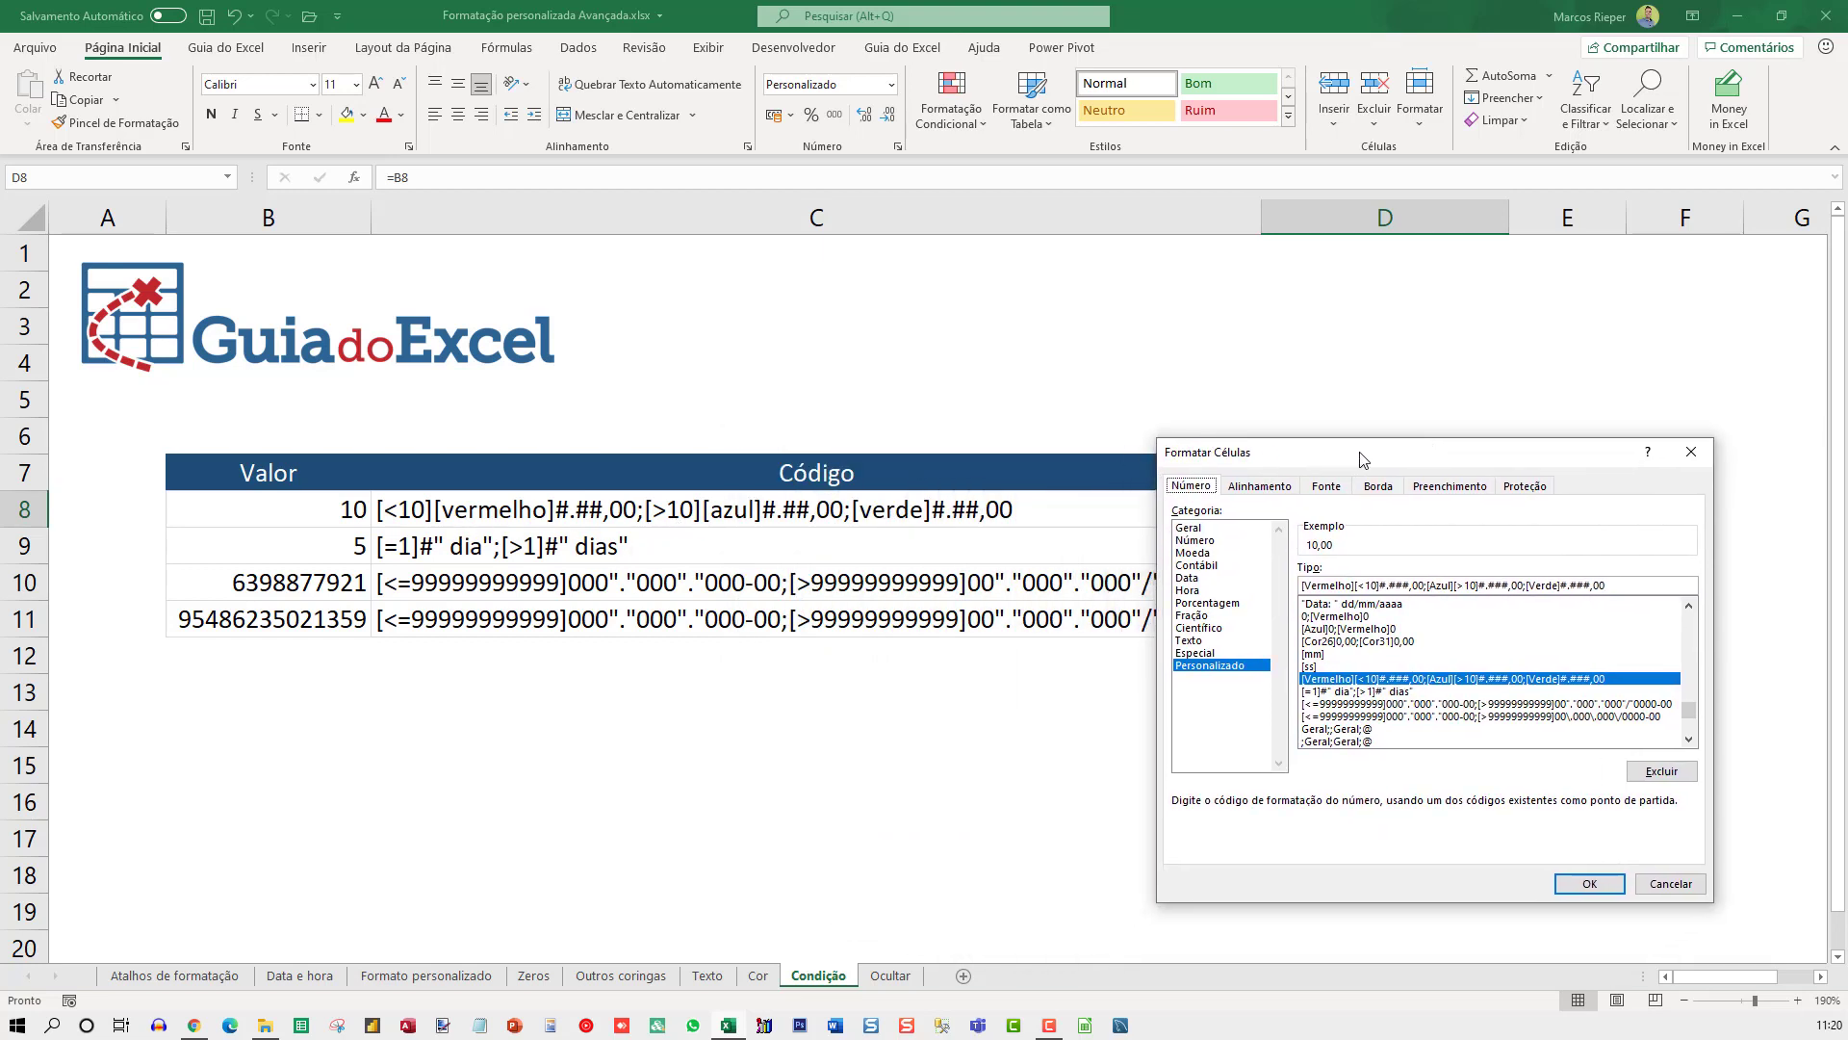
pyautogui.moveTo(1363, 459); pyautogui.dragTo(915, 380)
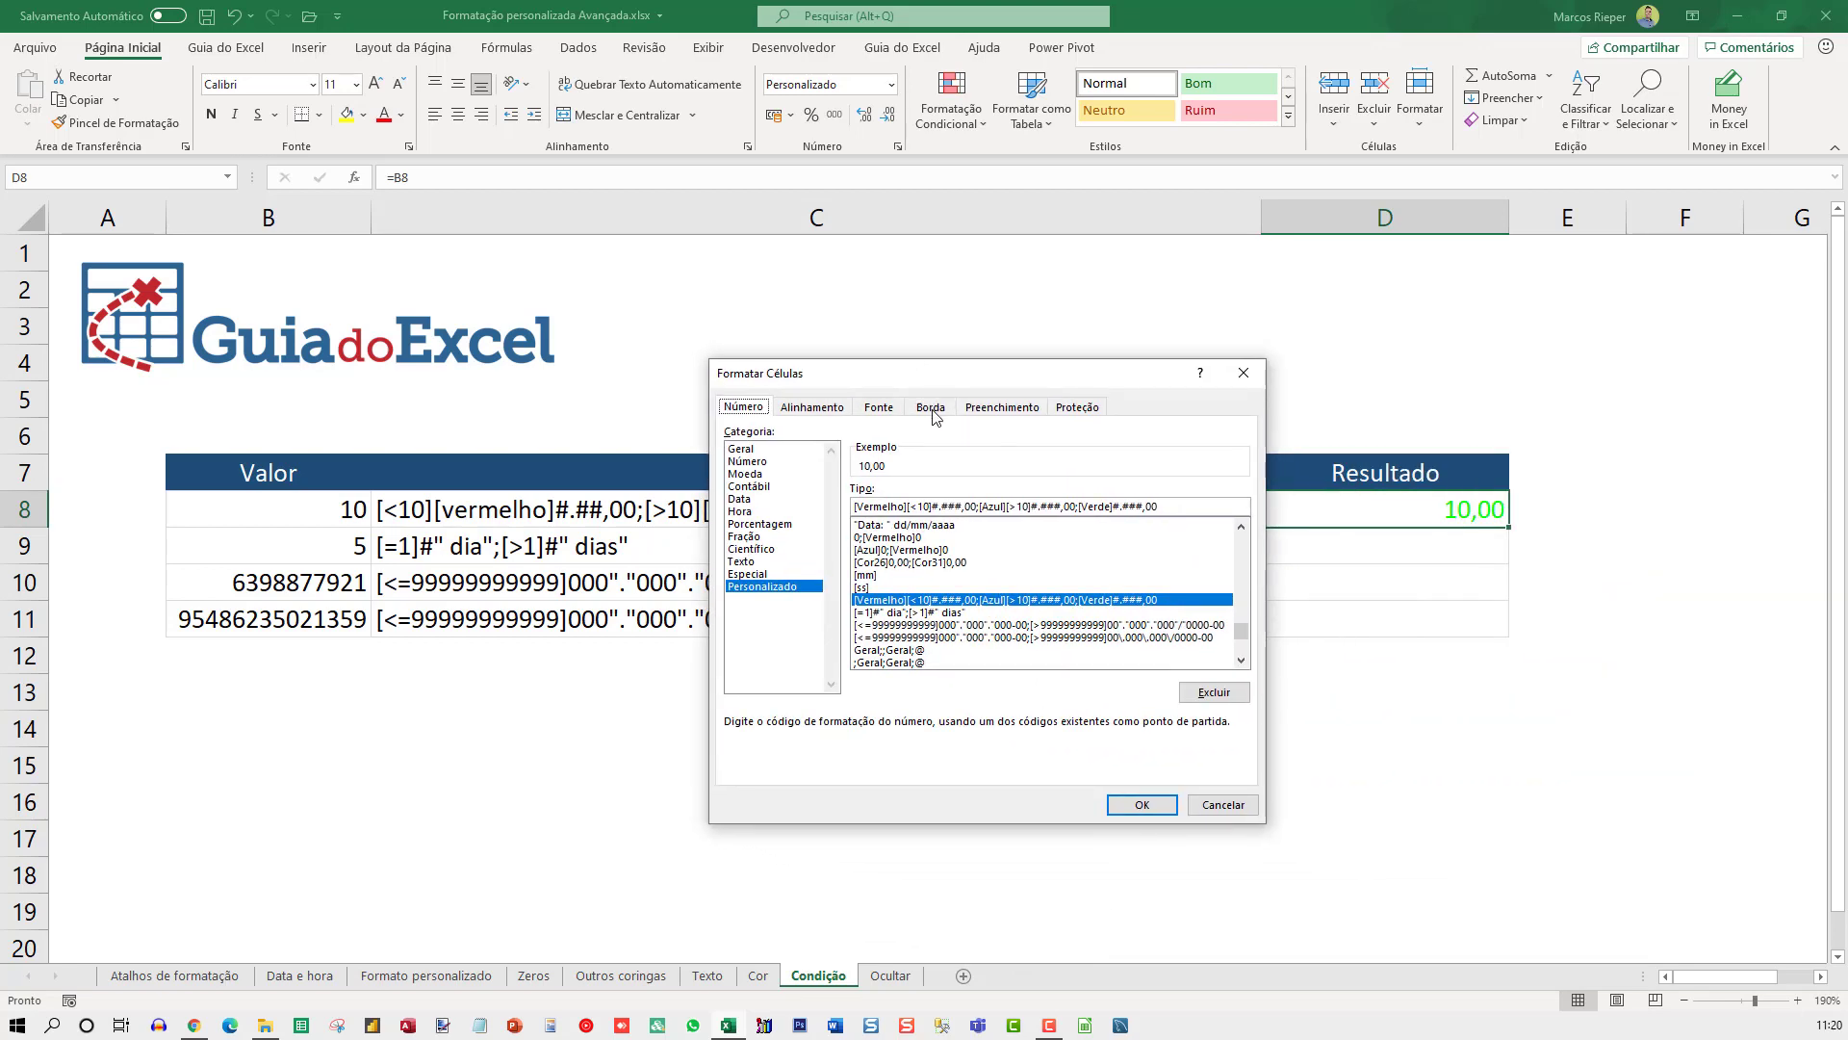
pyautogui.press('Return')
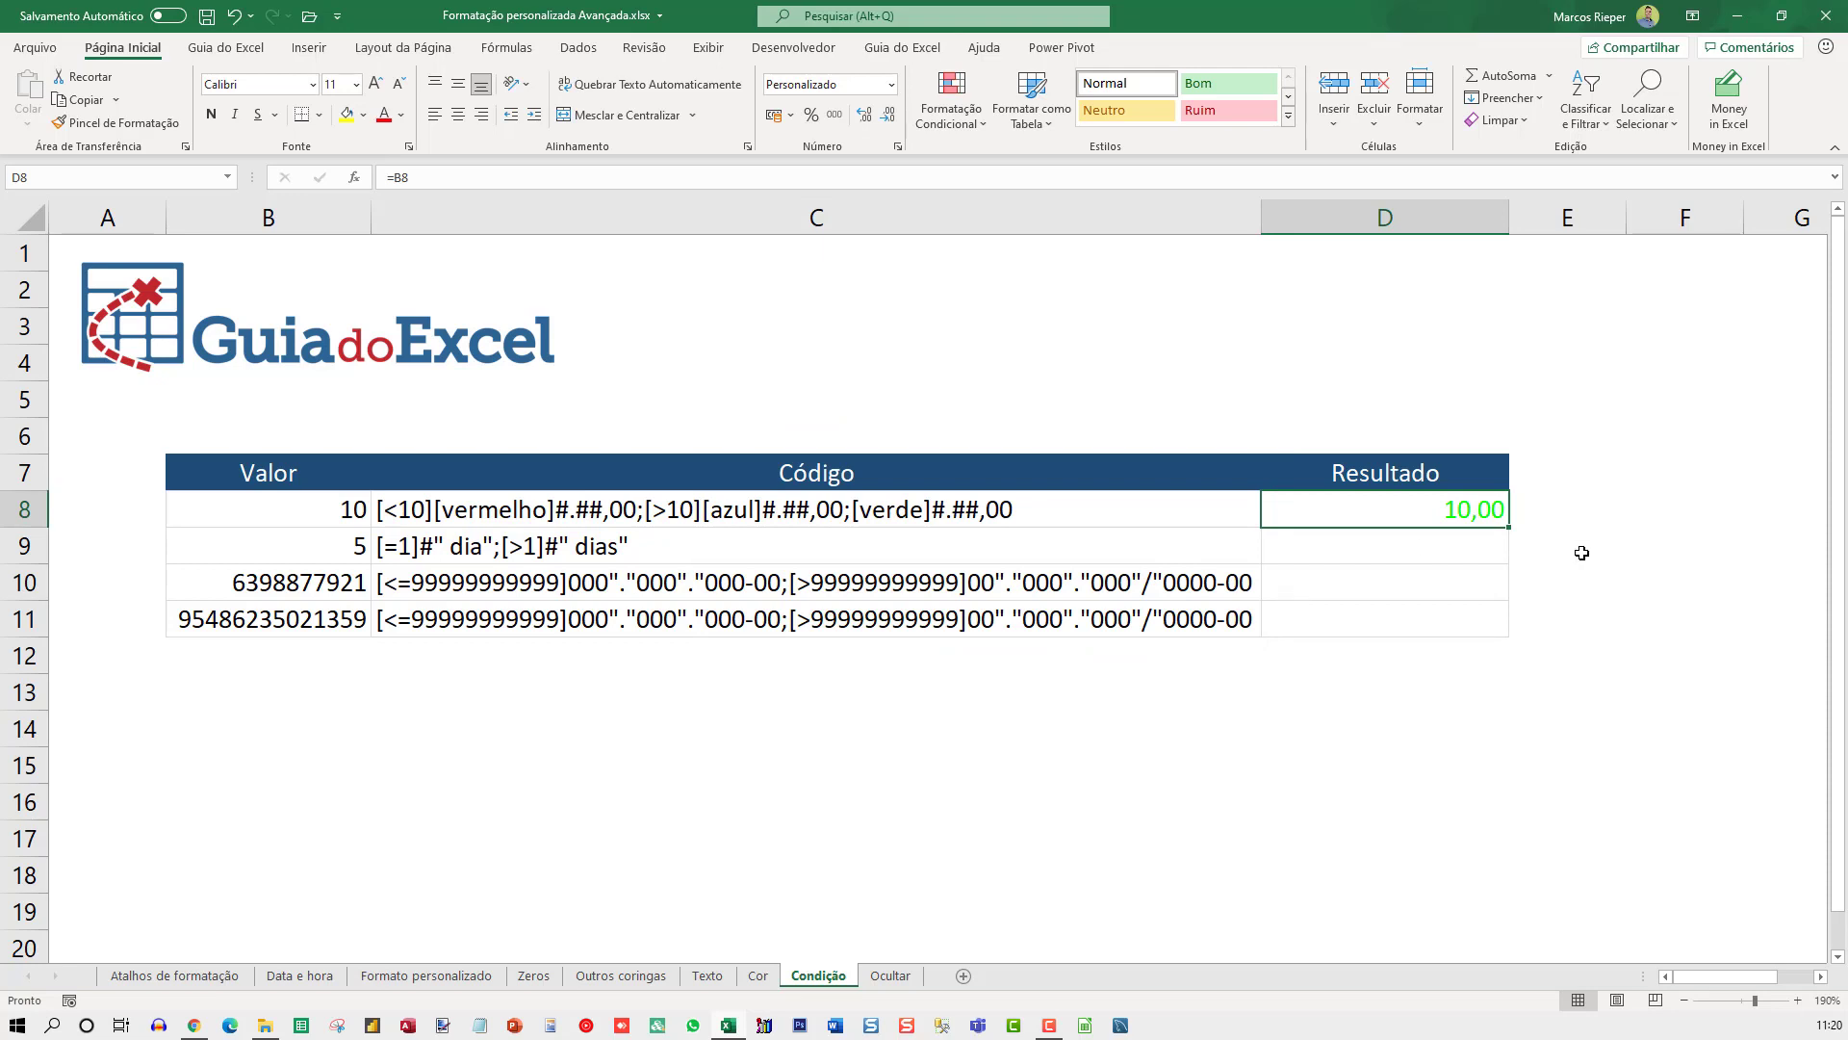
pyautogui.click(1566, 500)
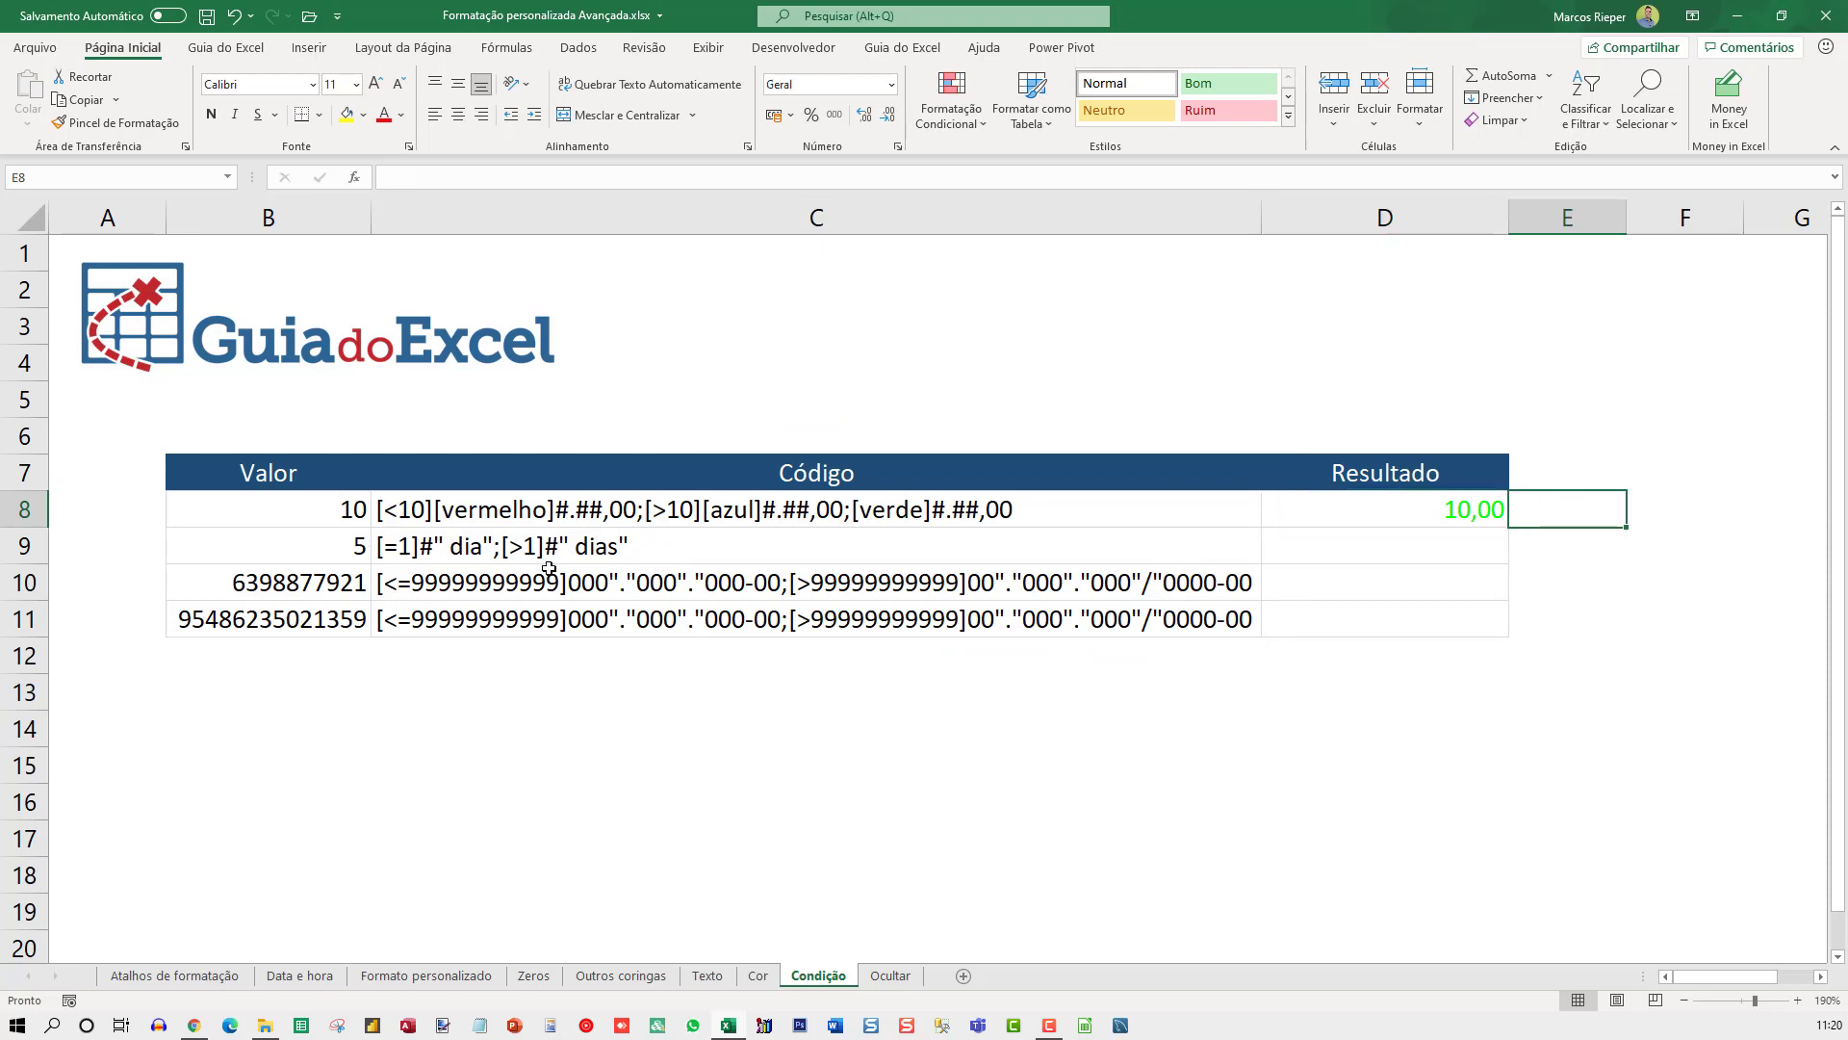
pyautogui.press('Left')
pyautogui.press('Down')
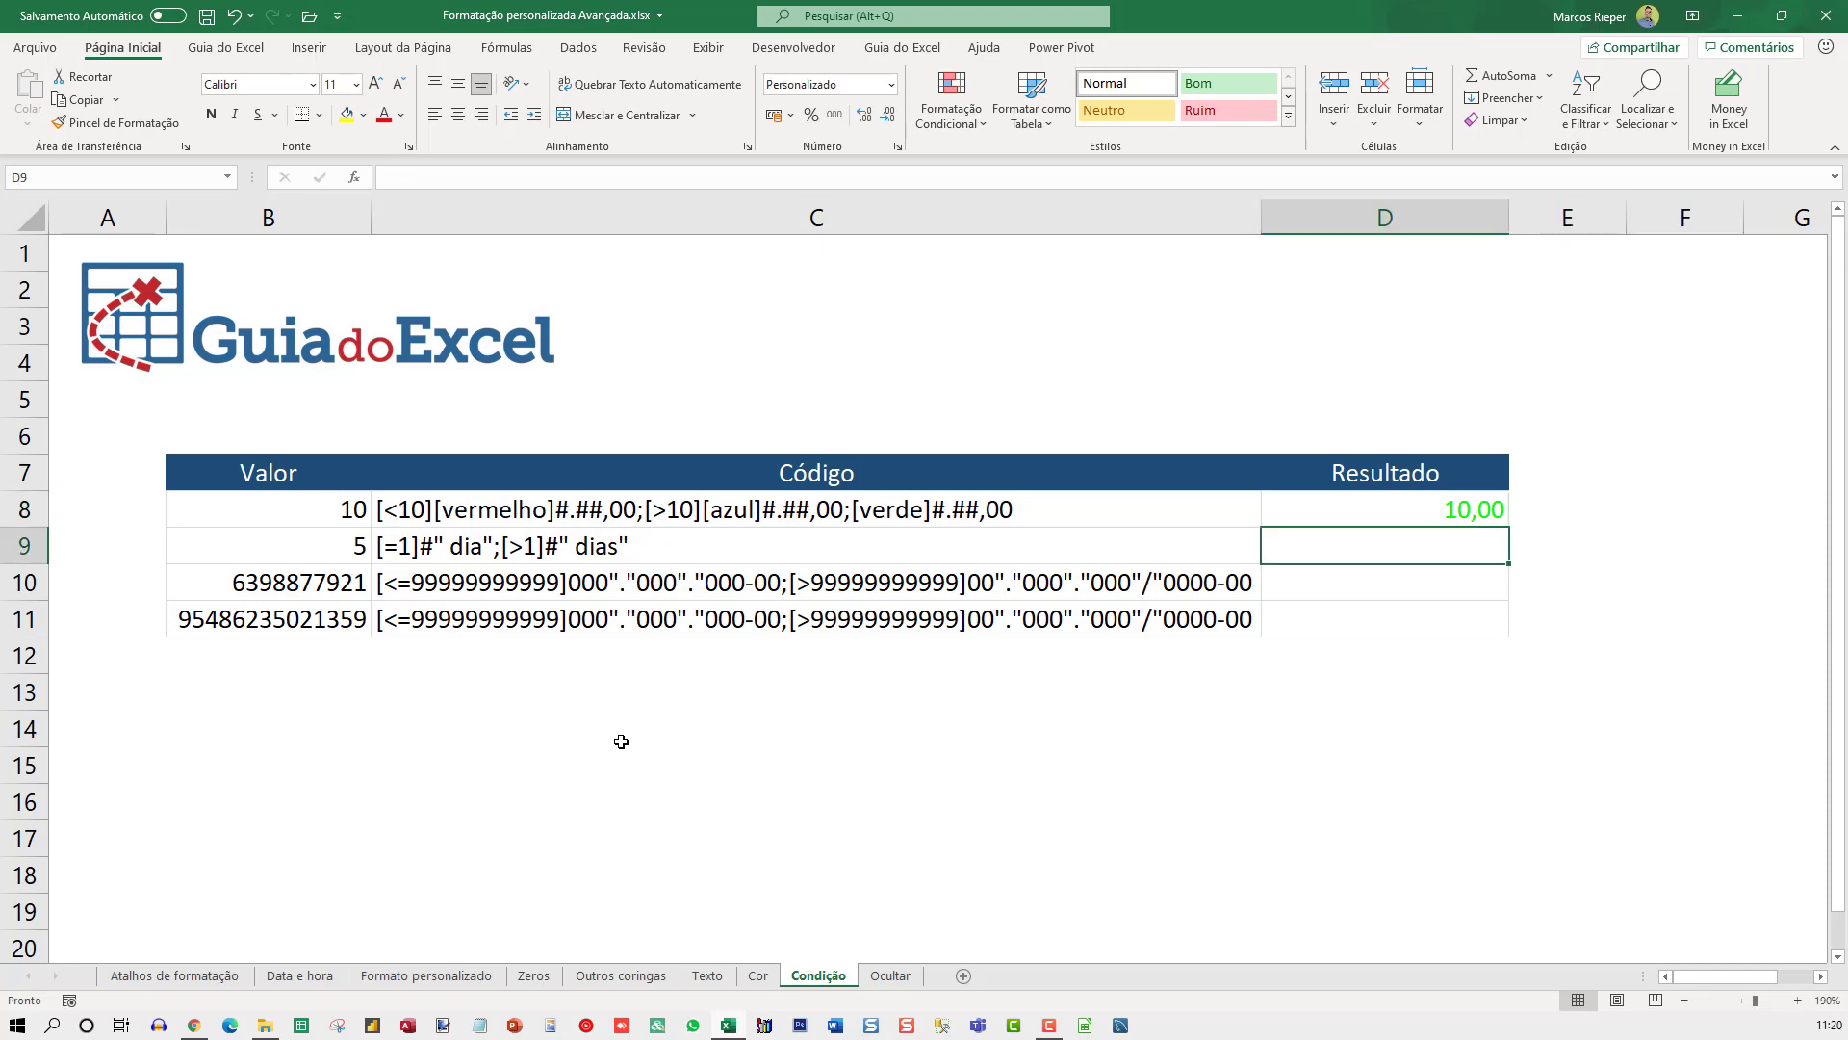
pyautogui.write('=')
pyautogui.press('Escape')
pyautogui.click(417, 546)
pyautogui.doubleClick(421, 546)
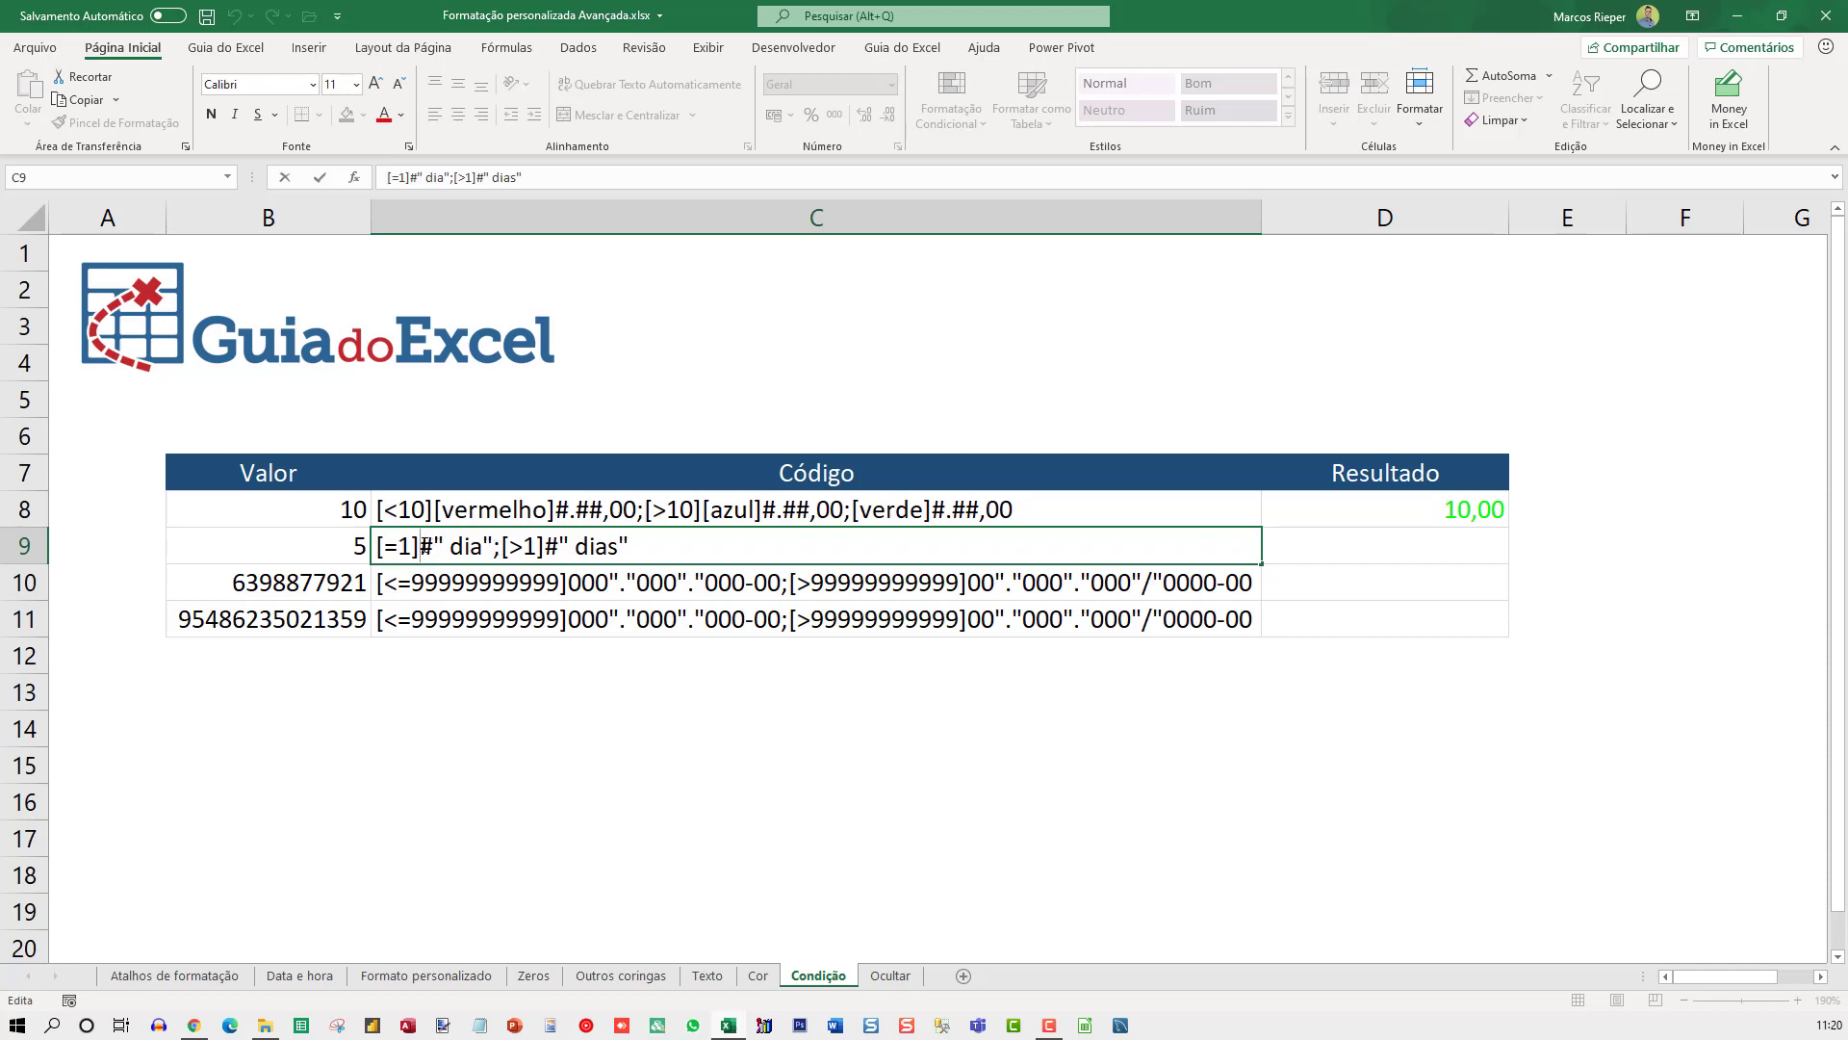
pyautogui.moveTo(418, 546); pyautogui.dragTo(375, 546)
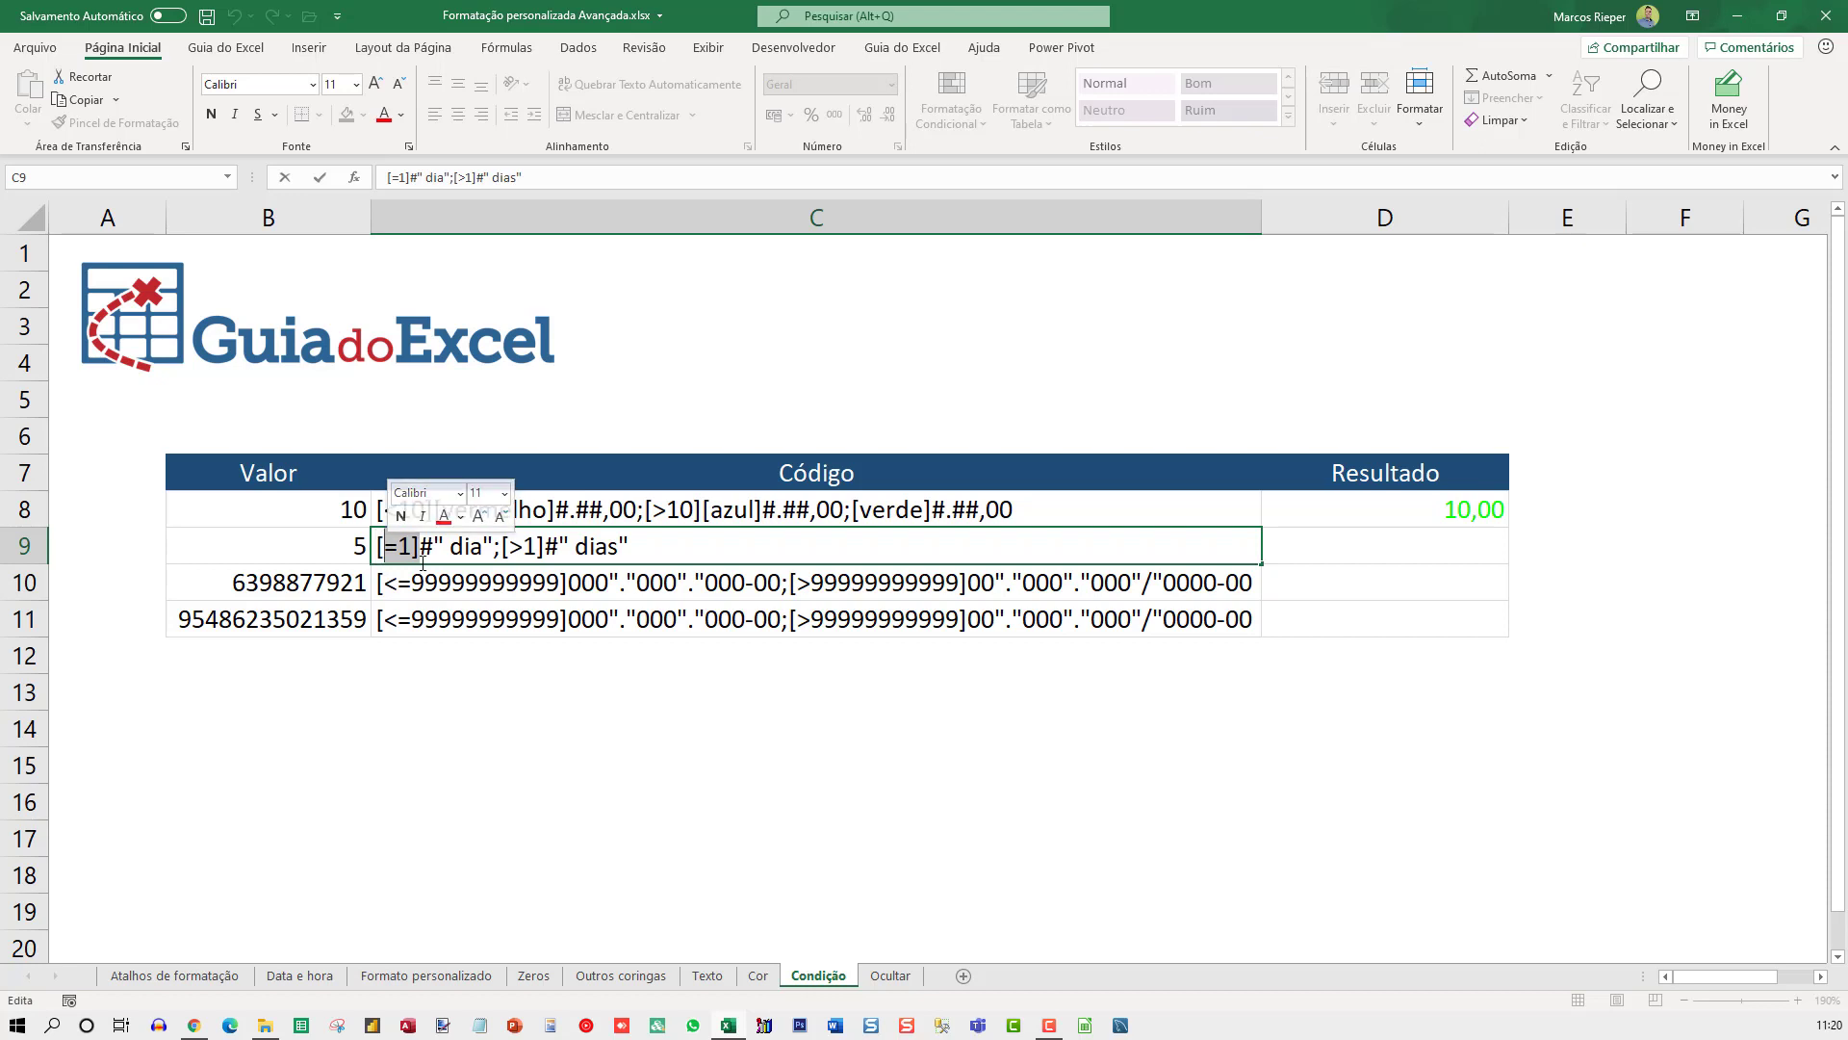
pyautogui.doubleClick(469, 545)
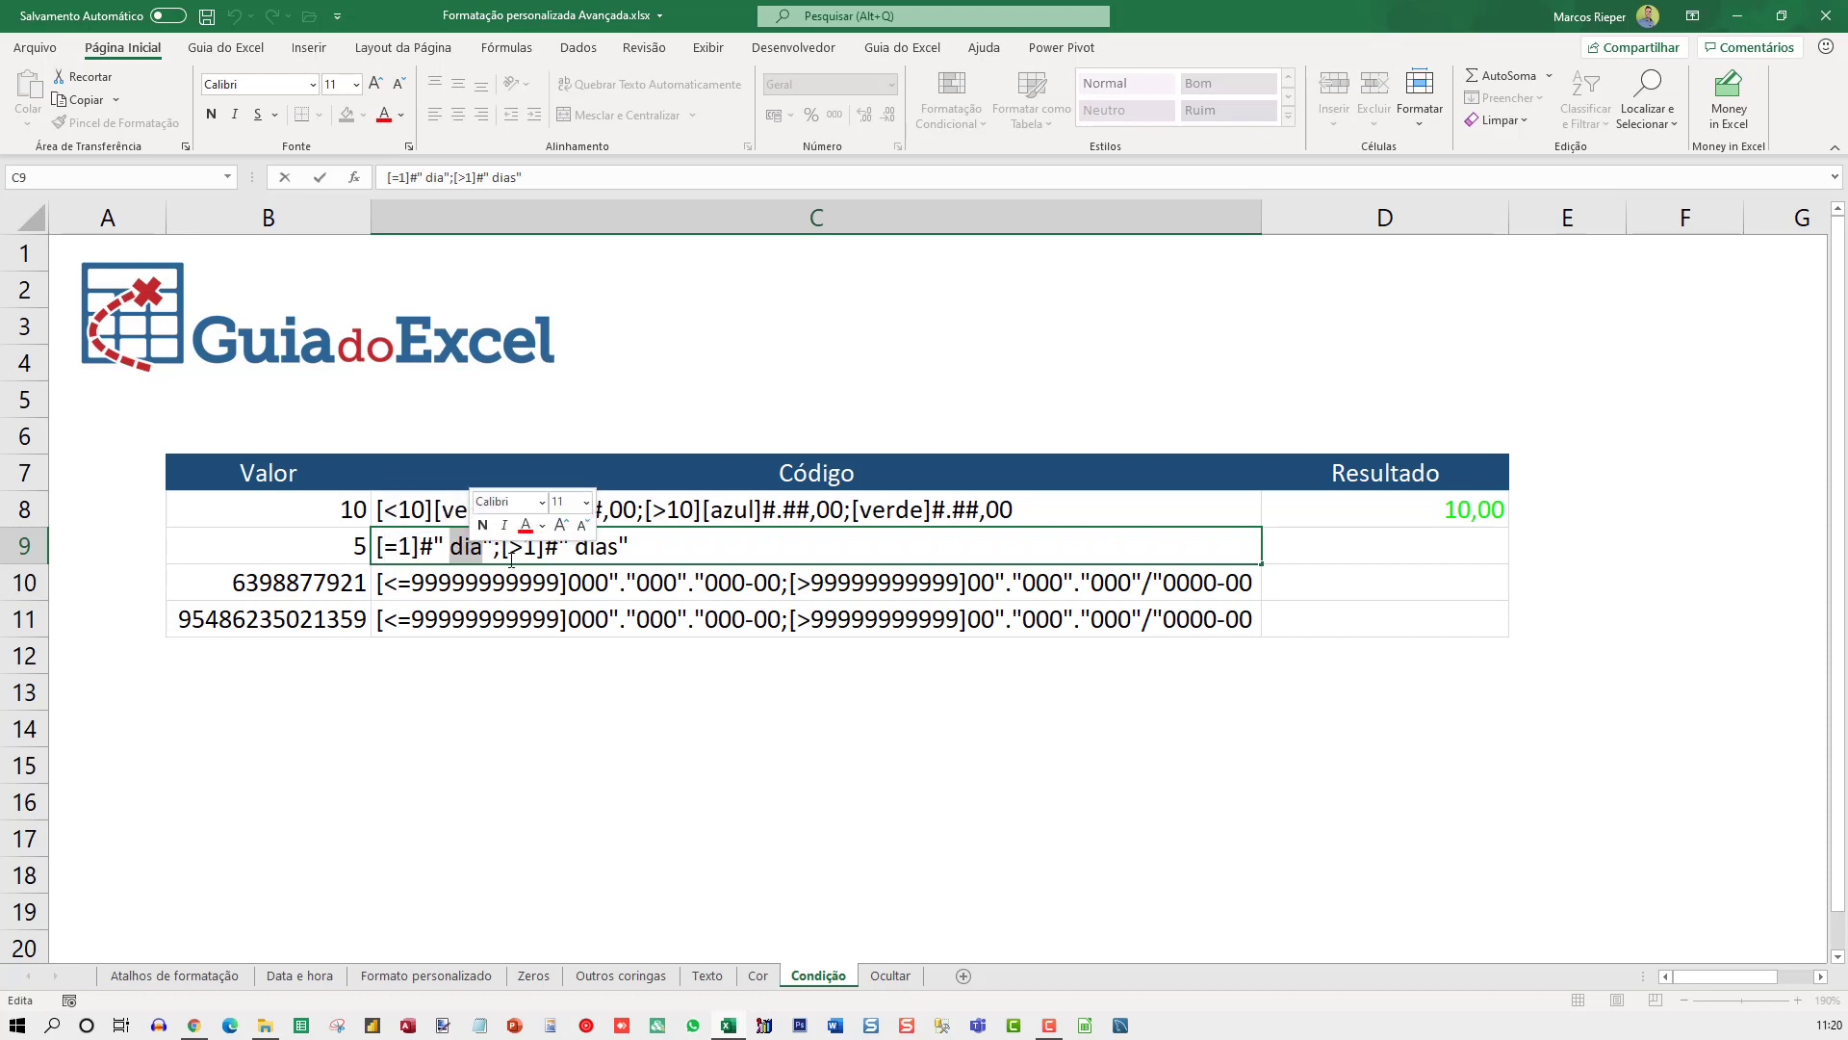
pyautogui.click(530, 551)
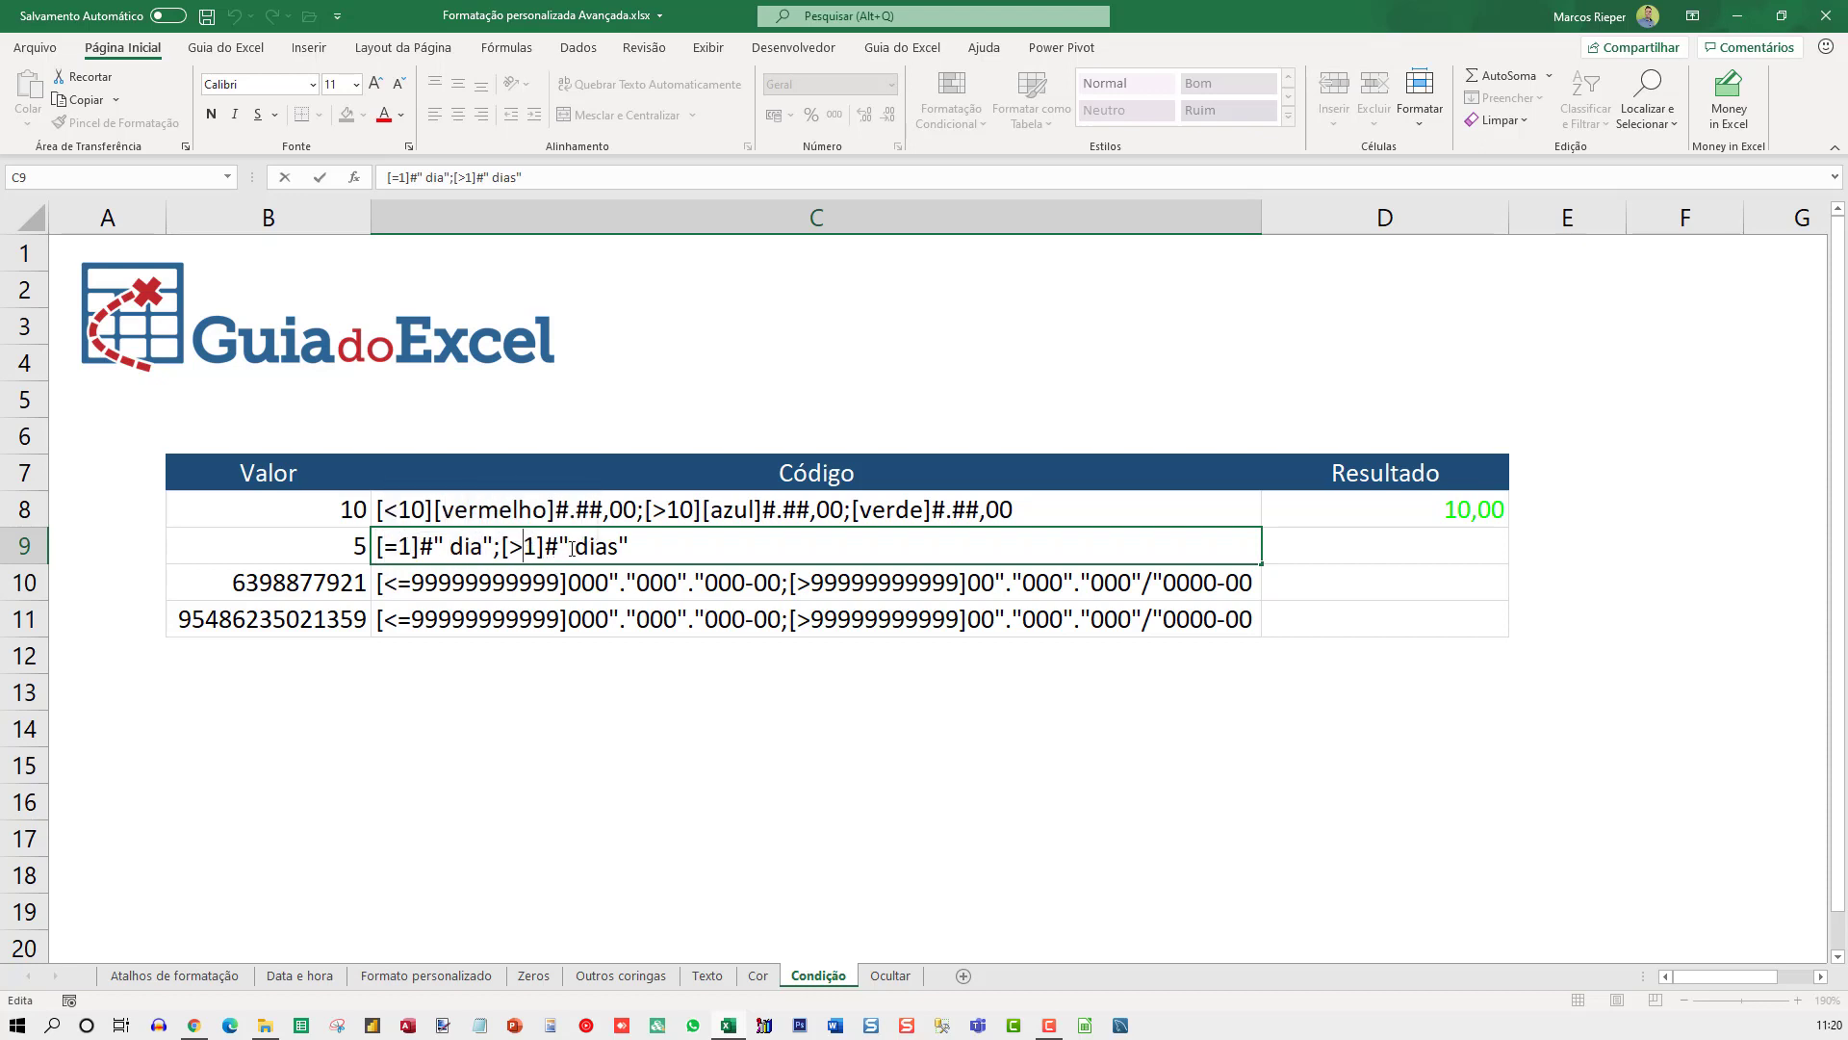
pyautogui.moveTo(544, 546); pyautogui.dragTo(560, 546)
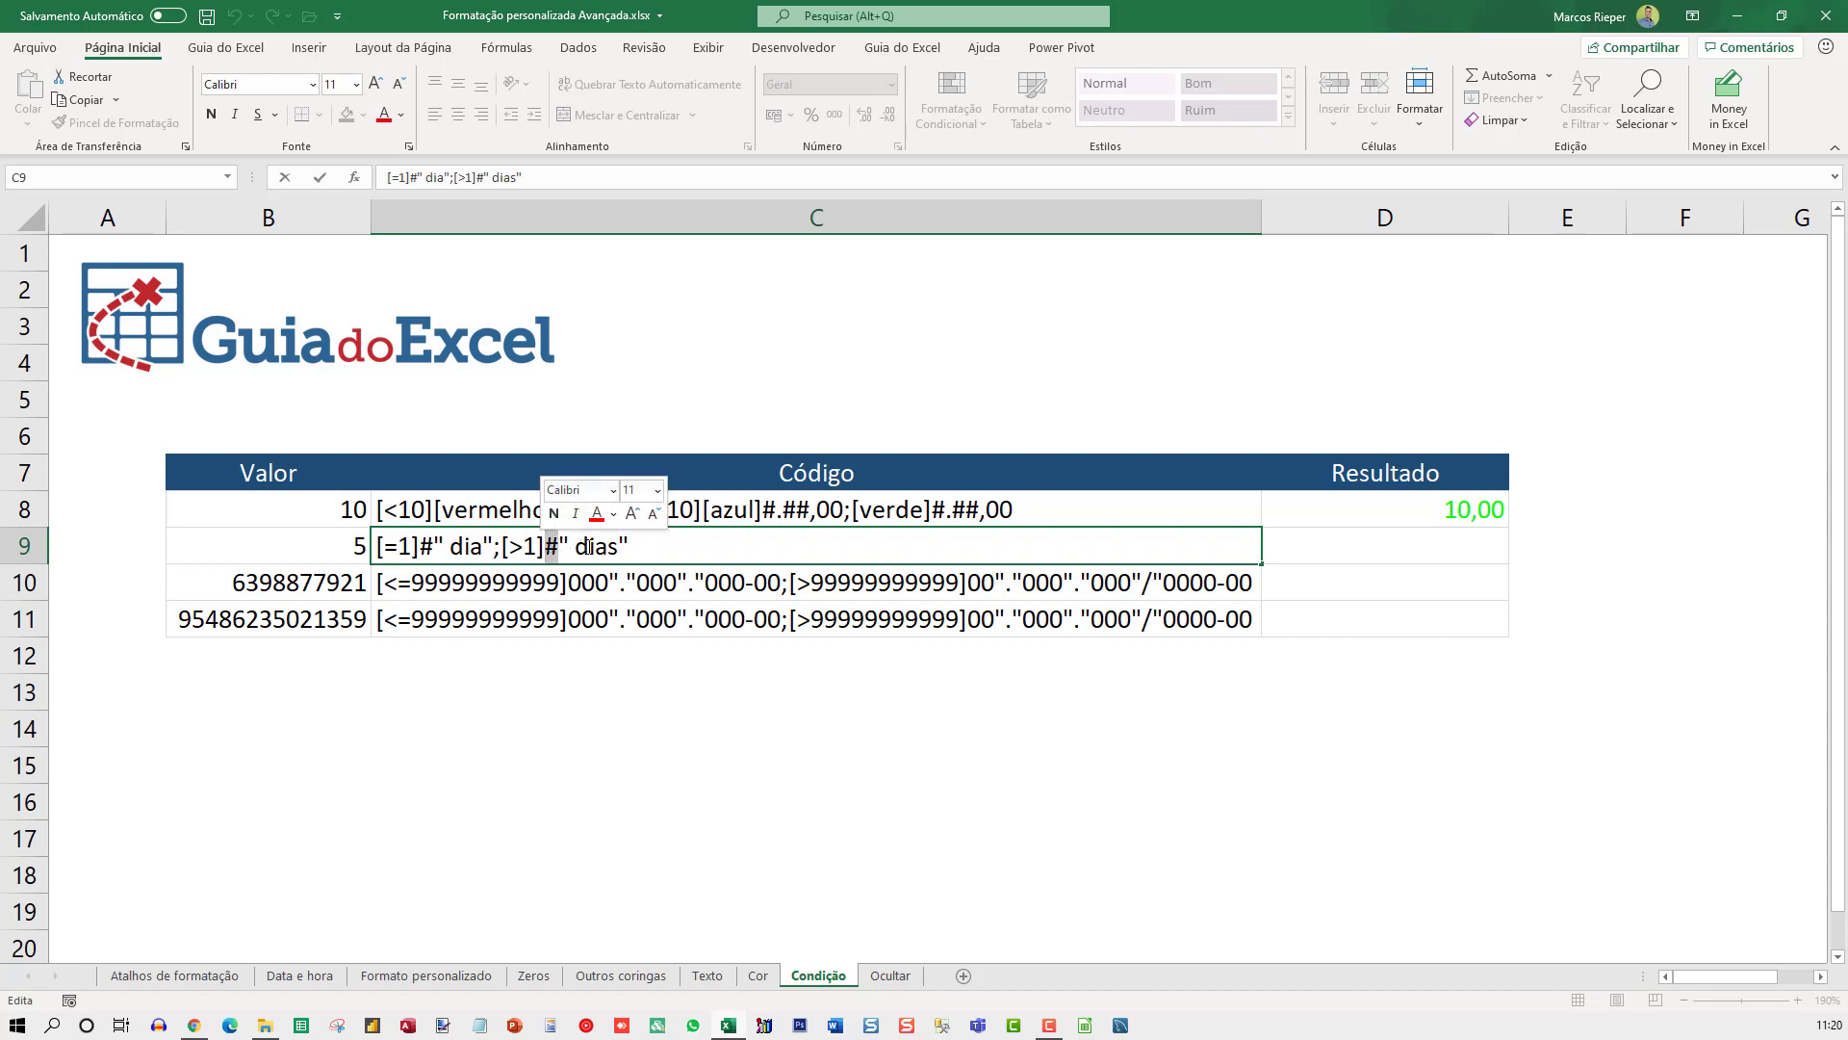
pyautogui.press('Escape')
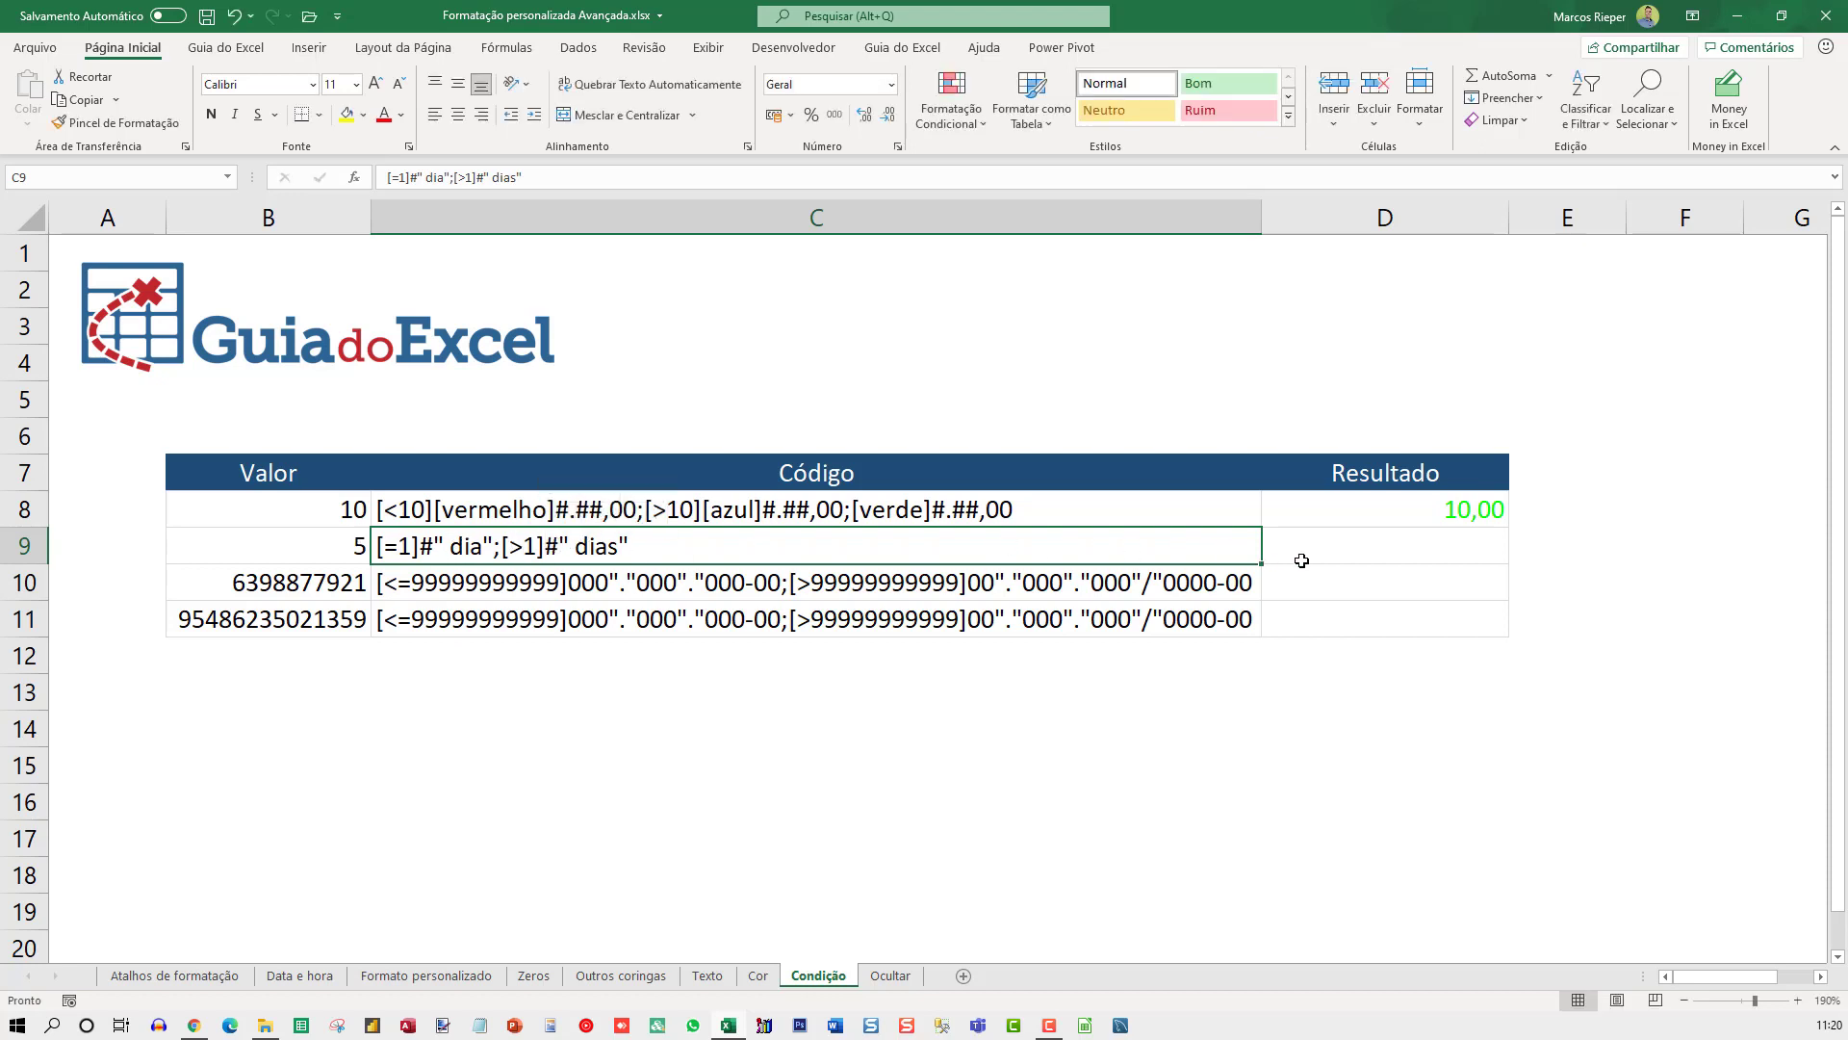
pyautogui.click(1302, 561)
# Enter =B9 in D9 and review its cell format, leaving it unchanged.
pyautogui.write('=')
pyautogui.press('Left')
pyautogui.press('Left')
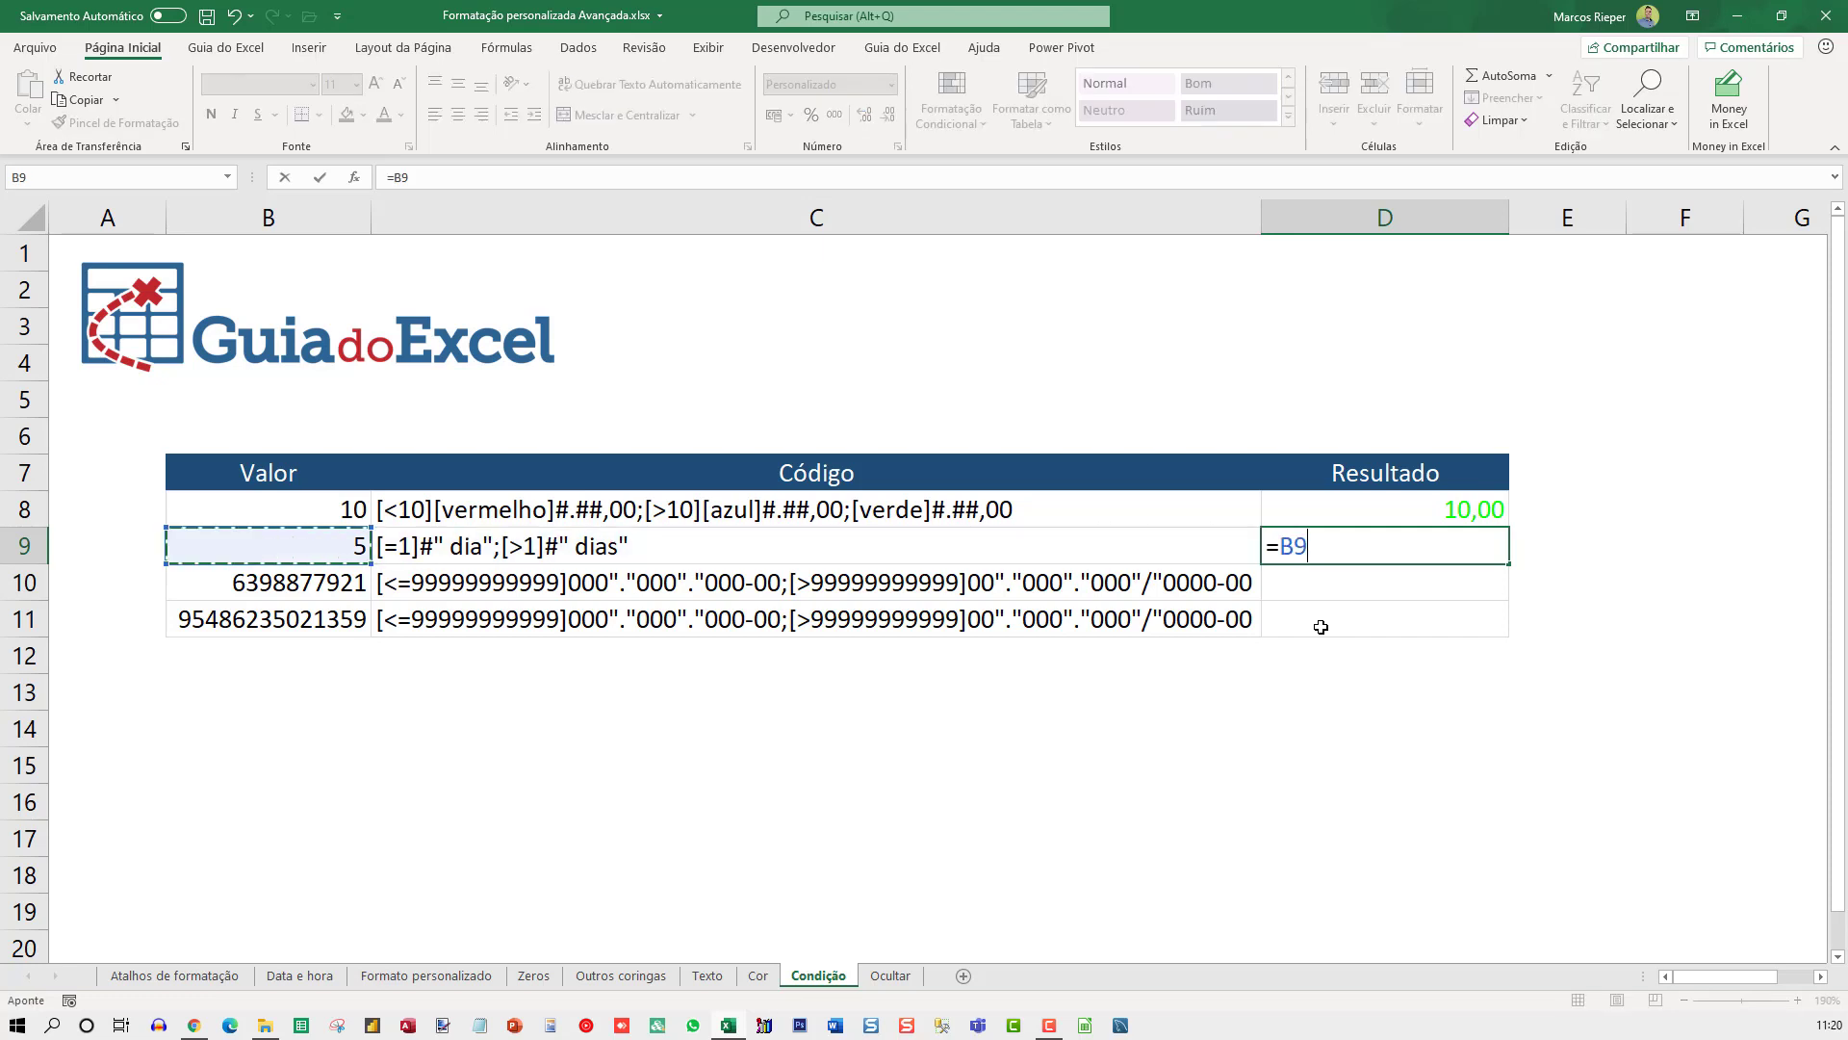
pyautogui.hotkey('ctrl', 'Return')
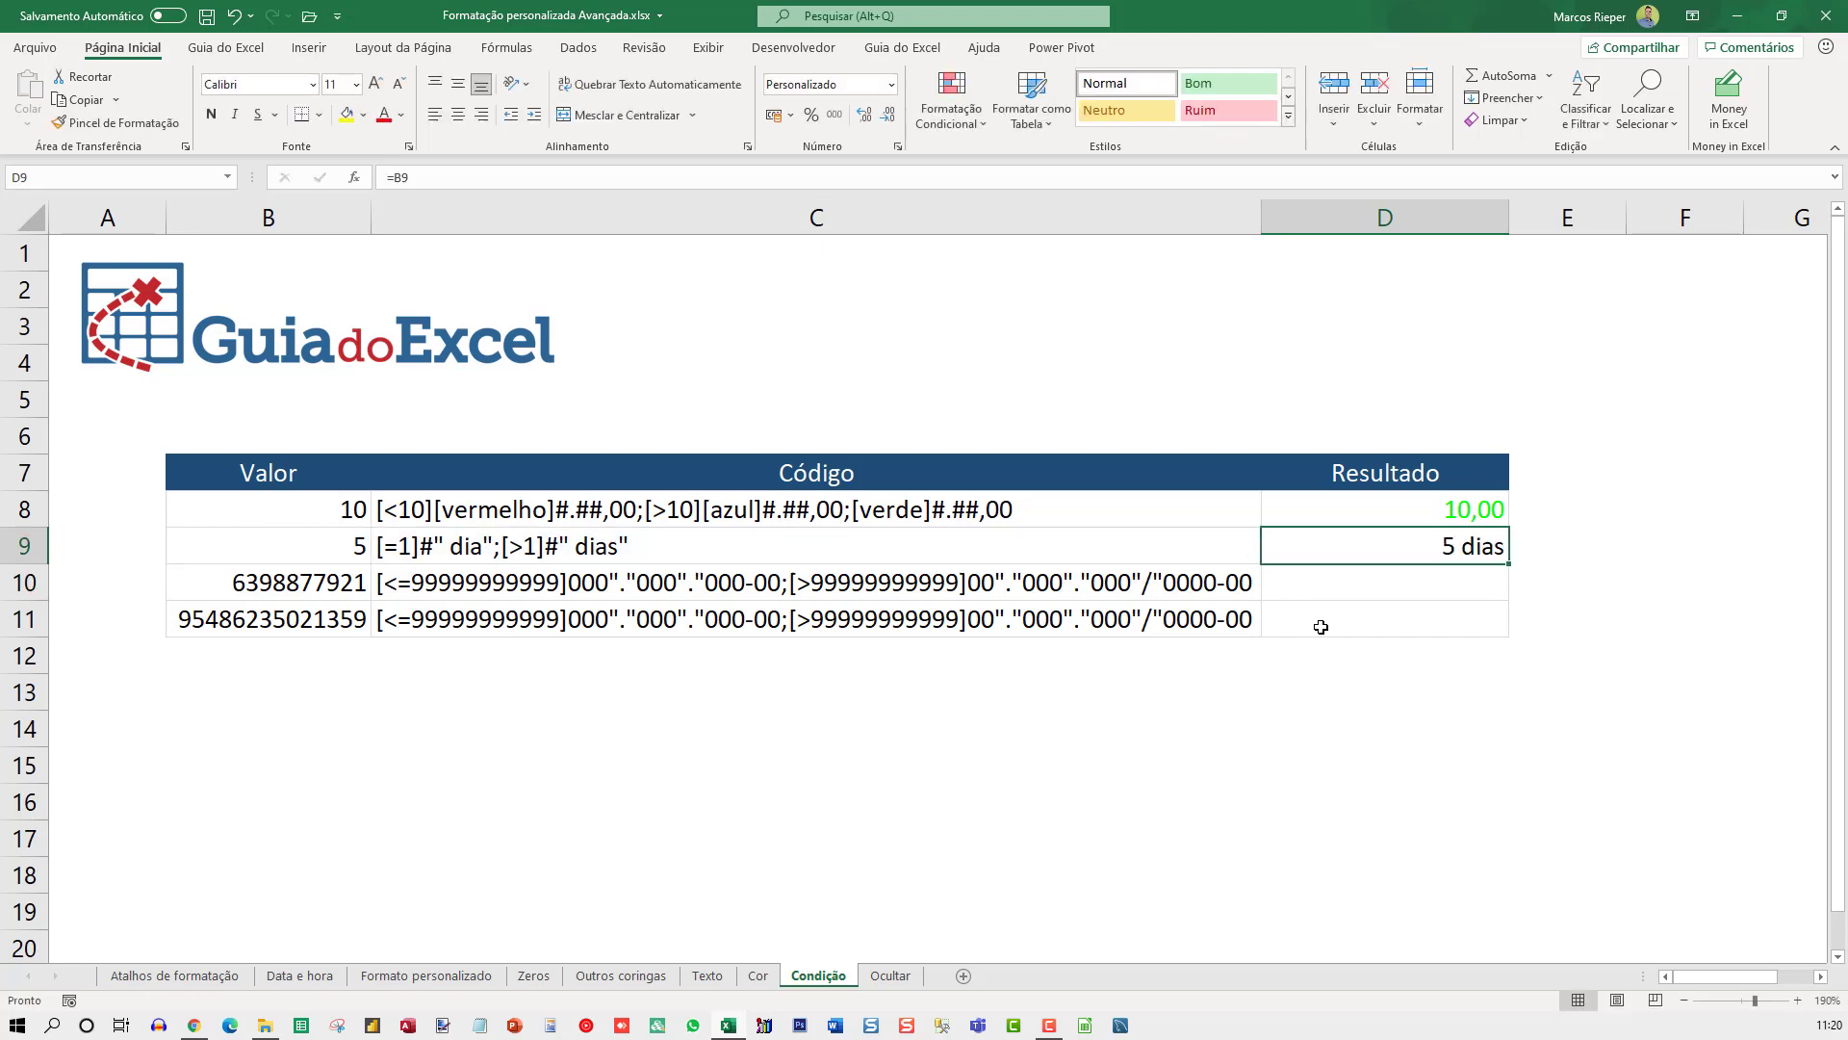
pyautogui.hotkey('ctrl', '1')
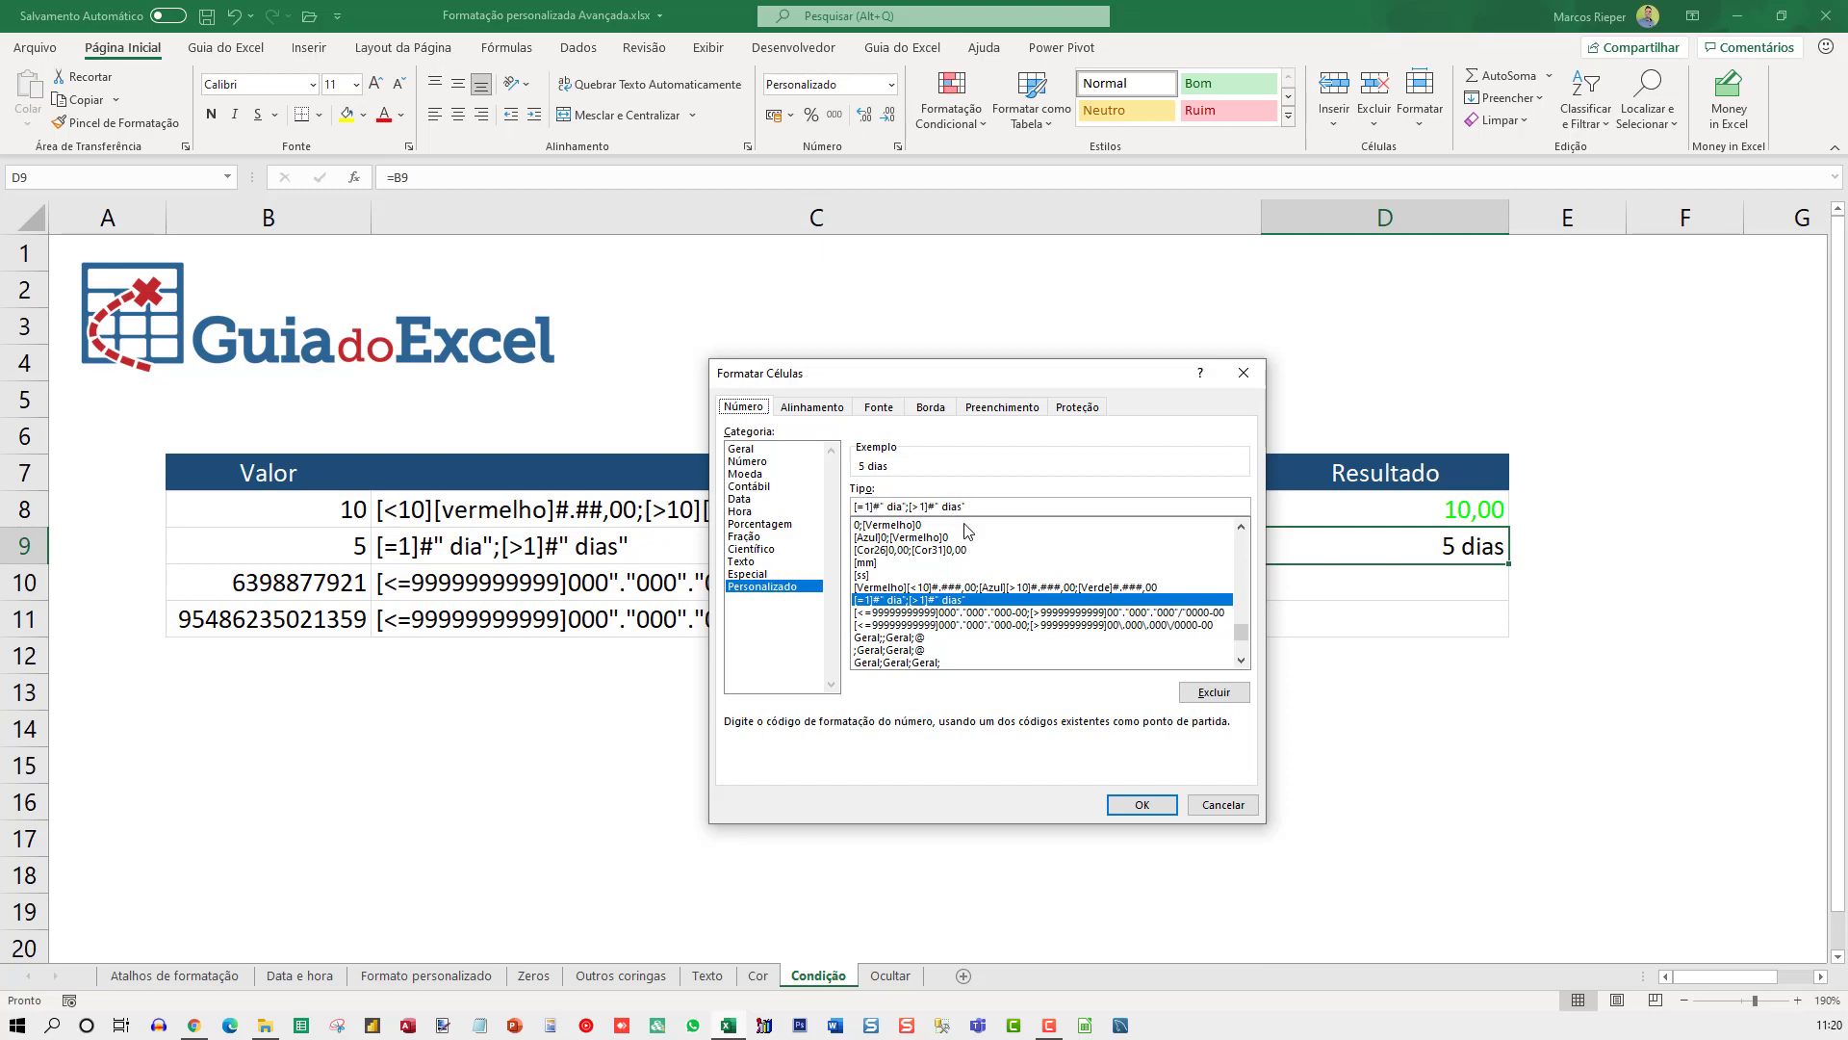
pyautogui.press('Escape')
# Try values 1 and 2 in B9 to confirm D9 switches between 1 dia and 2 dias.
pyautogui.press('Left')
pyautogui.press('Left')
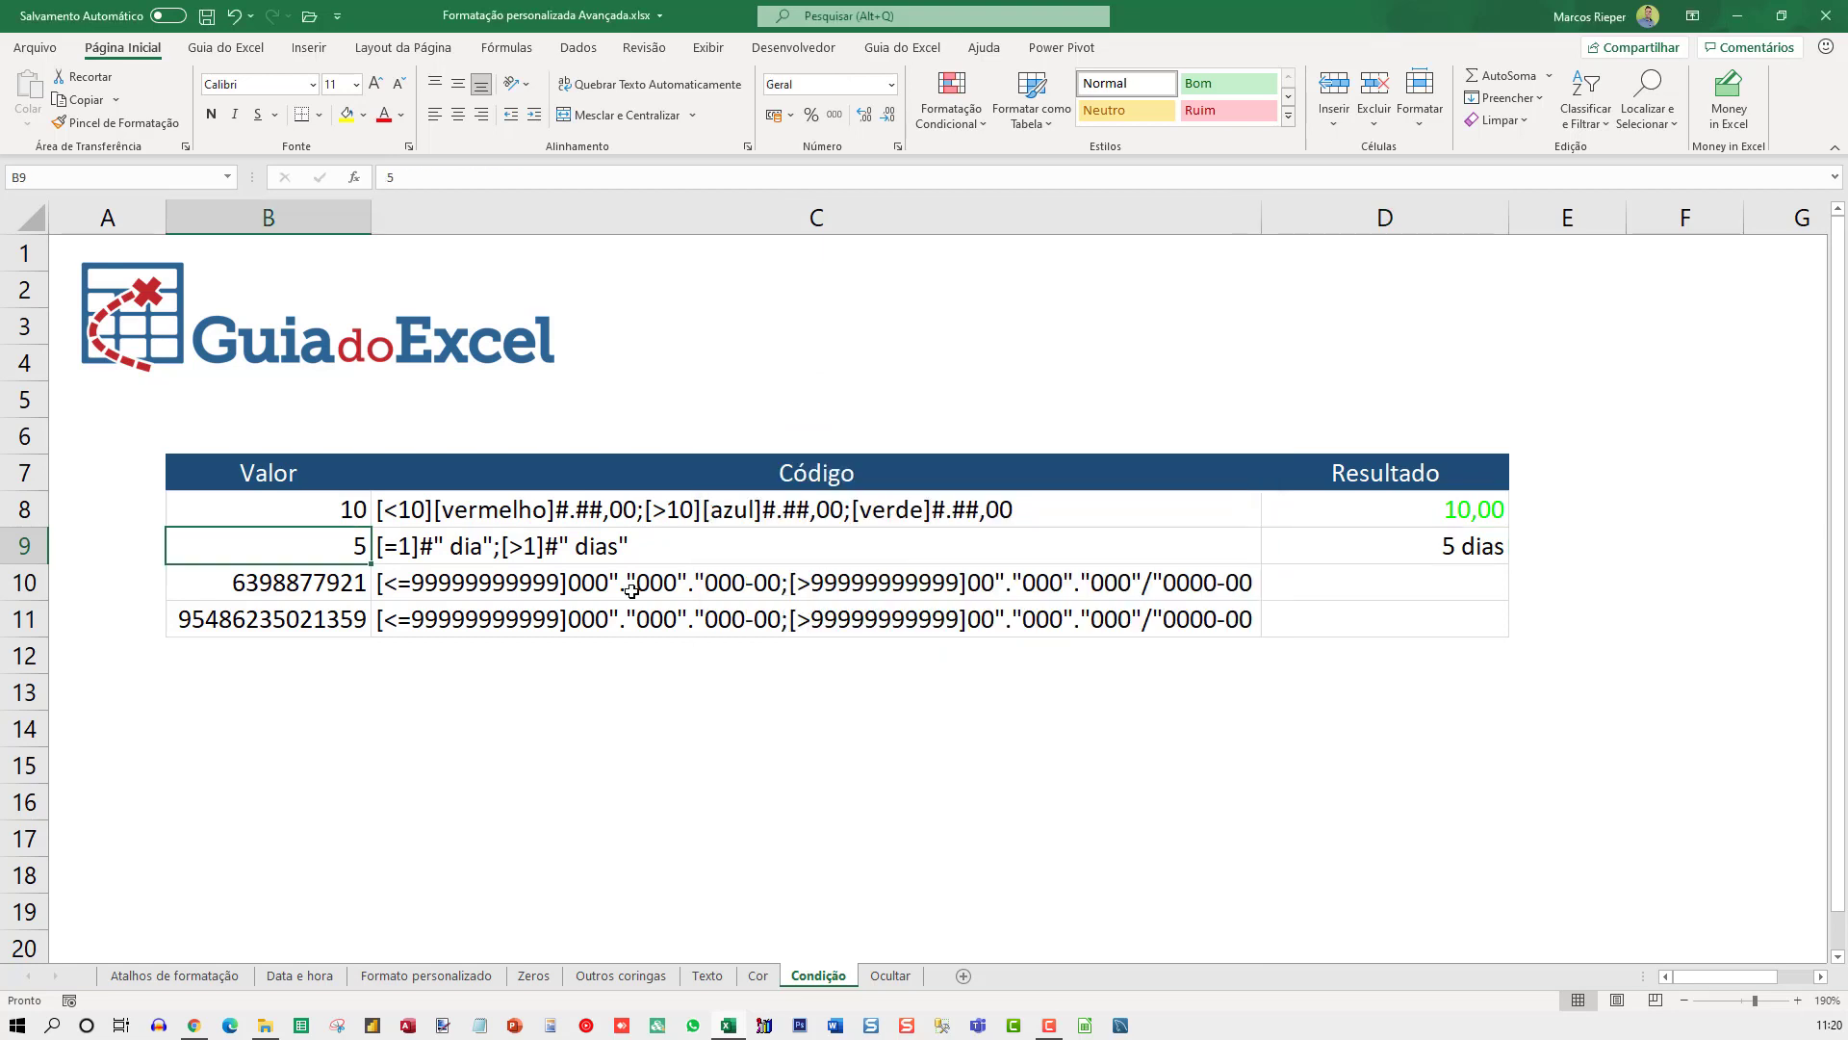
pyautogui.write('1')
pyautogui.press('Return')
pyautogui.press('Up')
pyautogui.write('2')
pyautogui.press('Up')
pyautogui.write('2')
pyautogui.press('Return')
pyautogui.press('Up')
pyautogui.write('1')
pyautogui.press('Return')
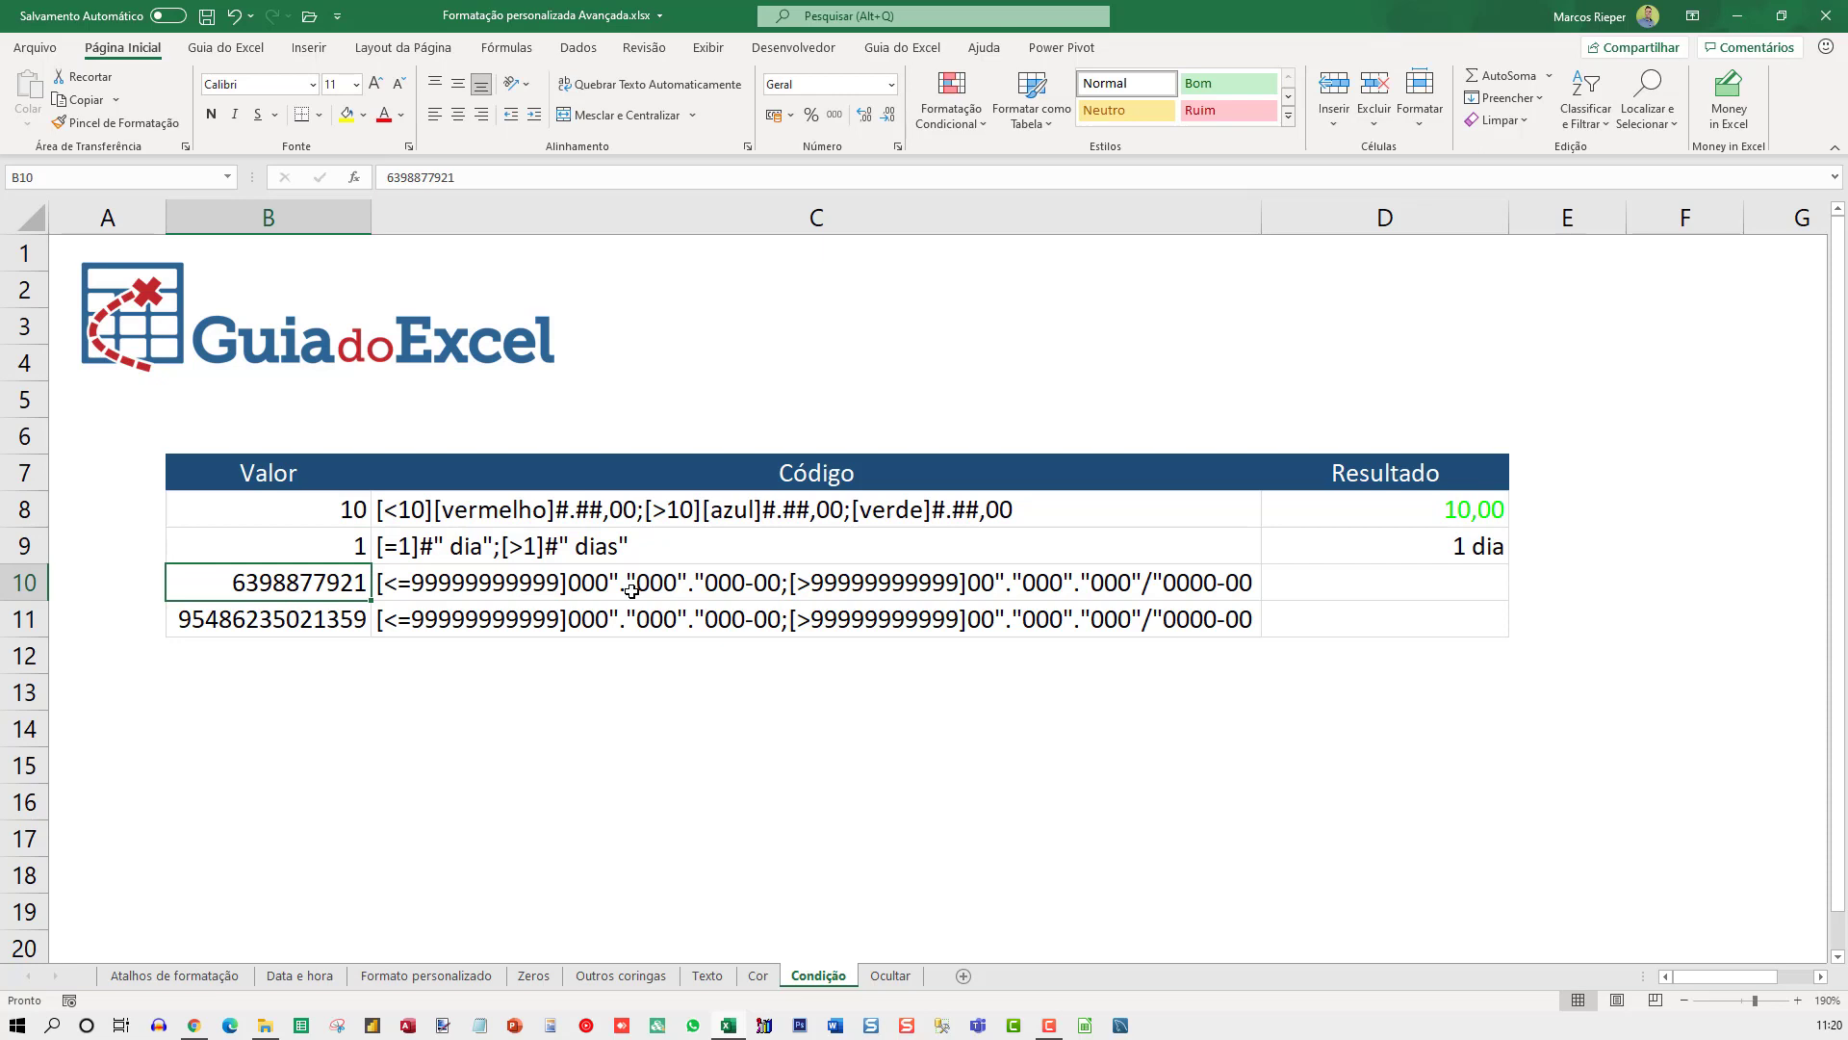
pyautogui.press('Up')
pyautogui.write('2')
pyautogui.press('Return')
pyautogui.press('Up')
pyautogui.press('Right')
pyautogui.press('Right')
pyautogui.press('Right')
pyautogui.press('Right')
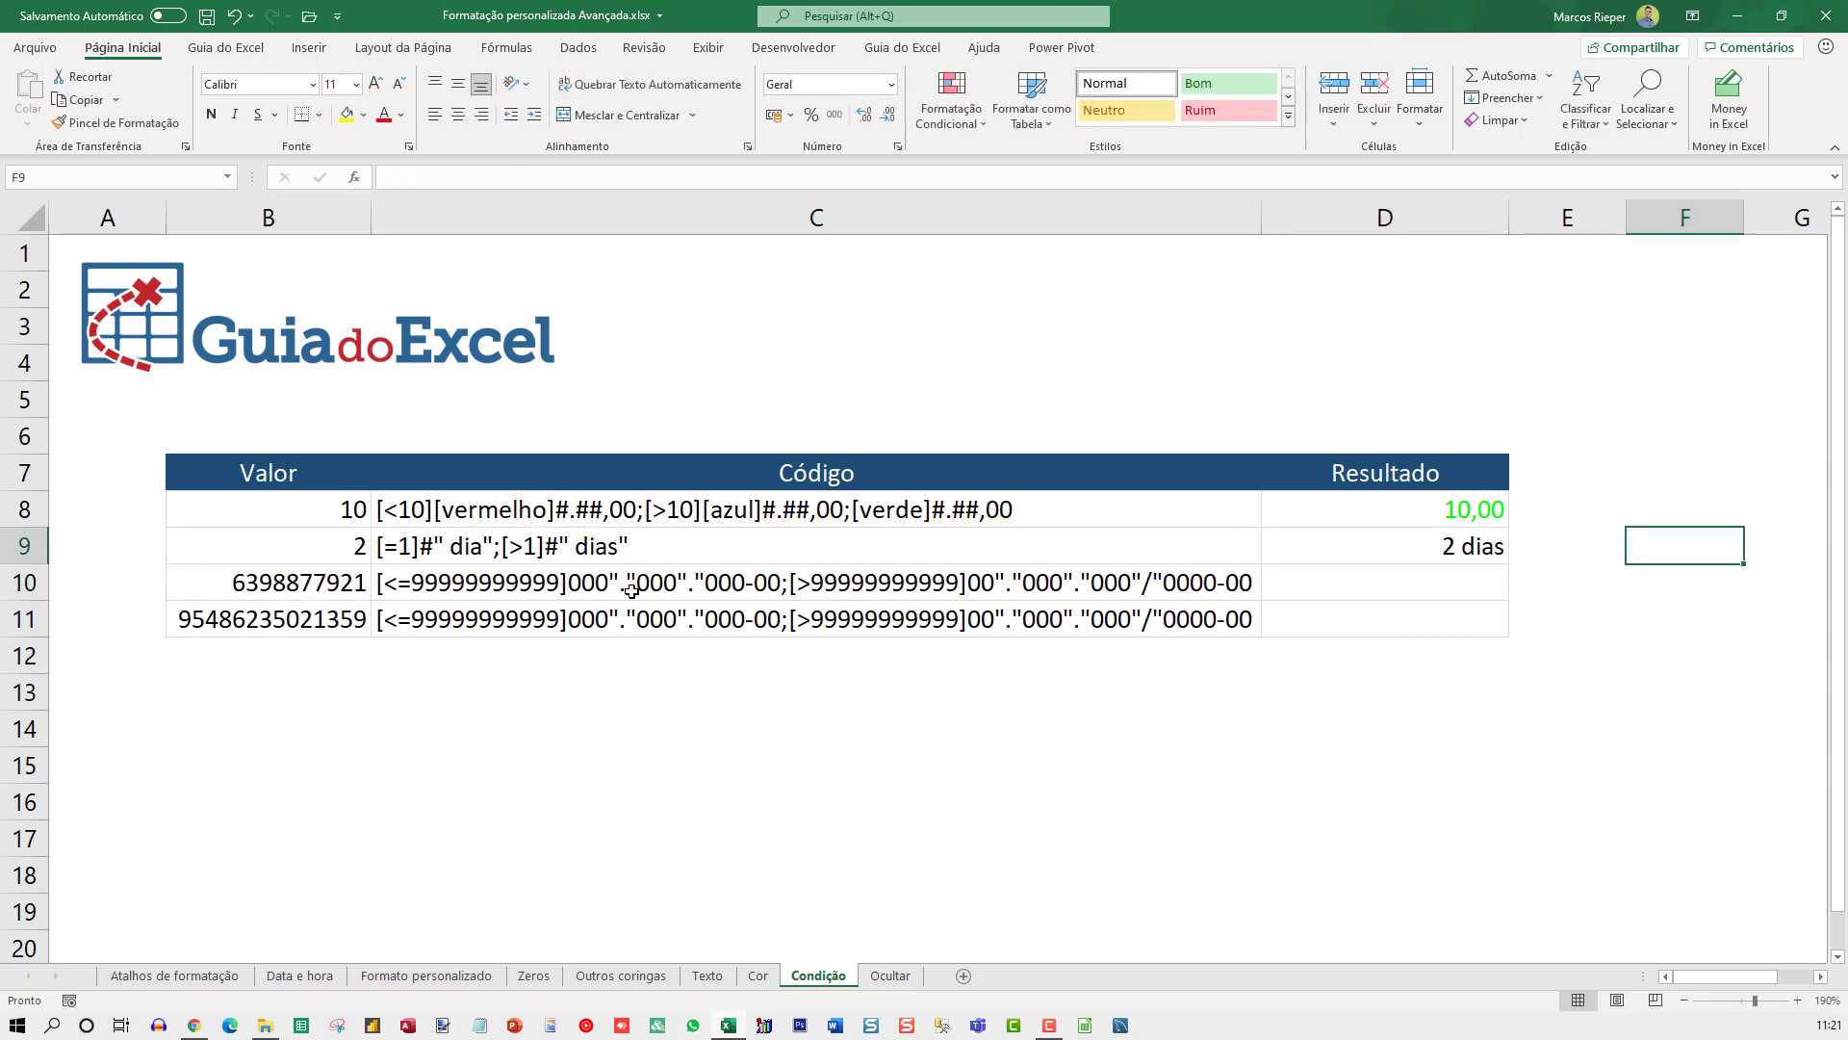
# Enter =D9+3 in F9 to show the D9 result plus three days.
pyautogui.write('=')
pyautogui.press('Left')
pyautogui.press('Left')
pyautogui.write('+')
pyautogui.press('Return')
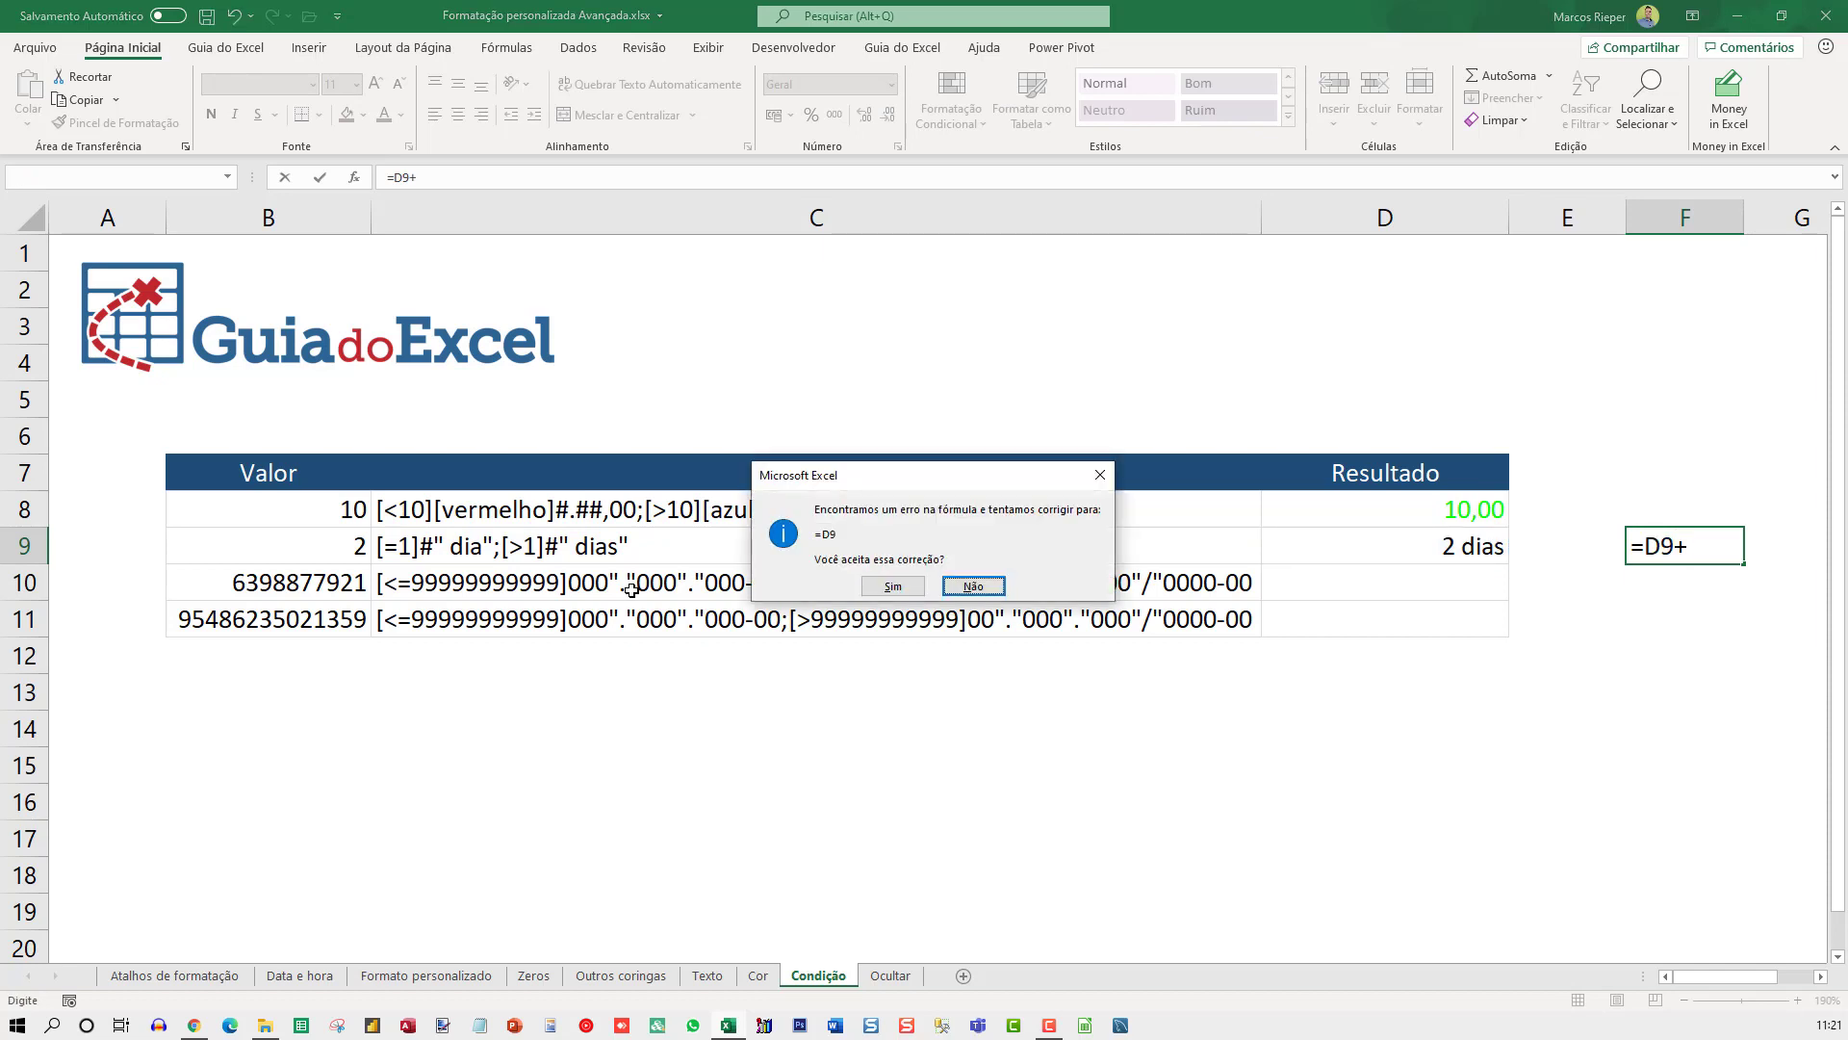
pyautogui.press('Return')
pyautogui.press('BackSpace')
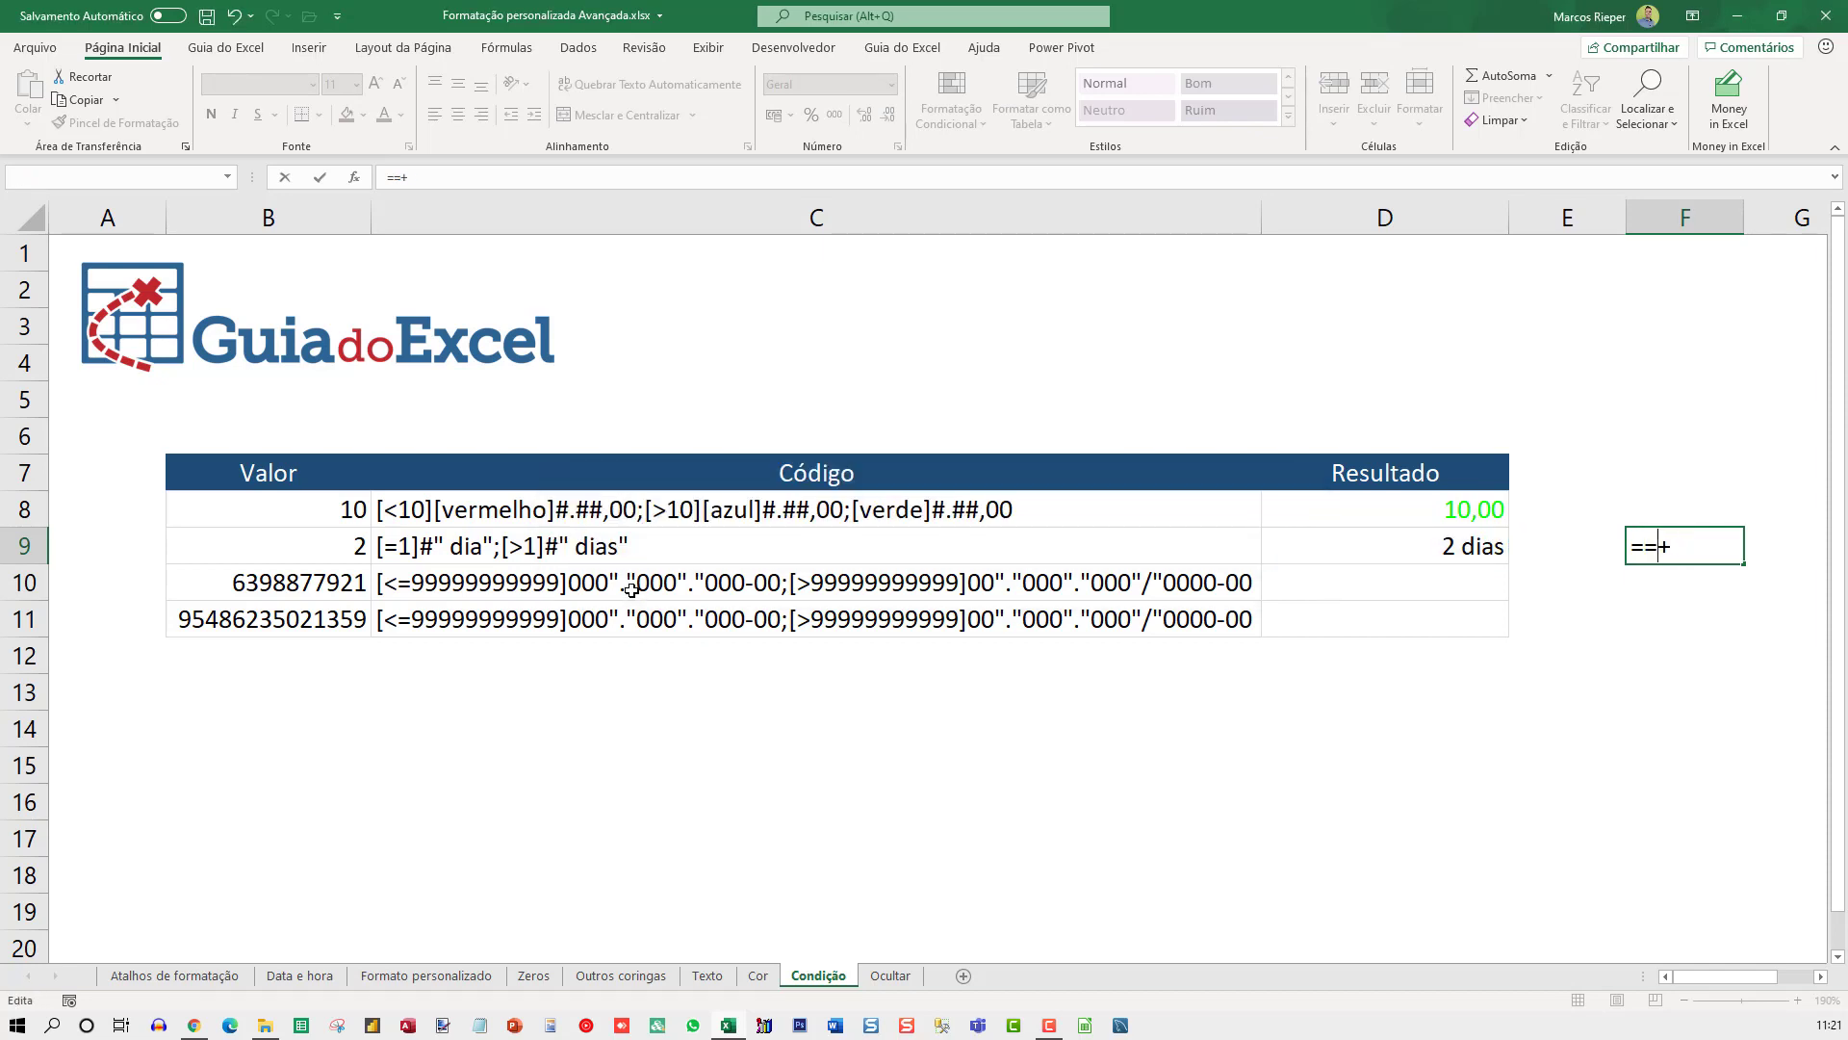
pyautogui.press('Escape')
pyautogui.press('Left')
pyautogui.press('Left')
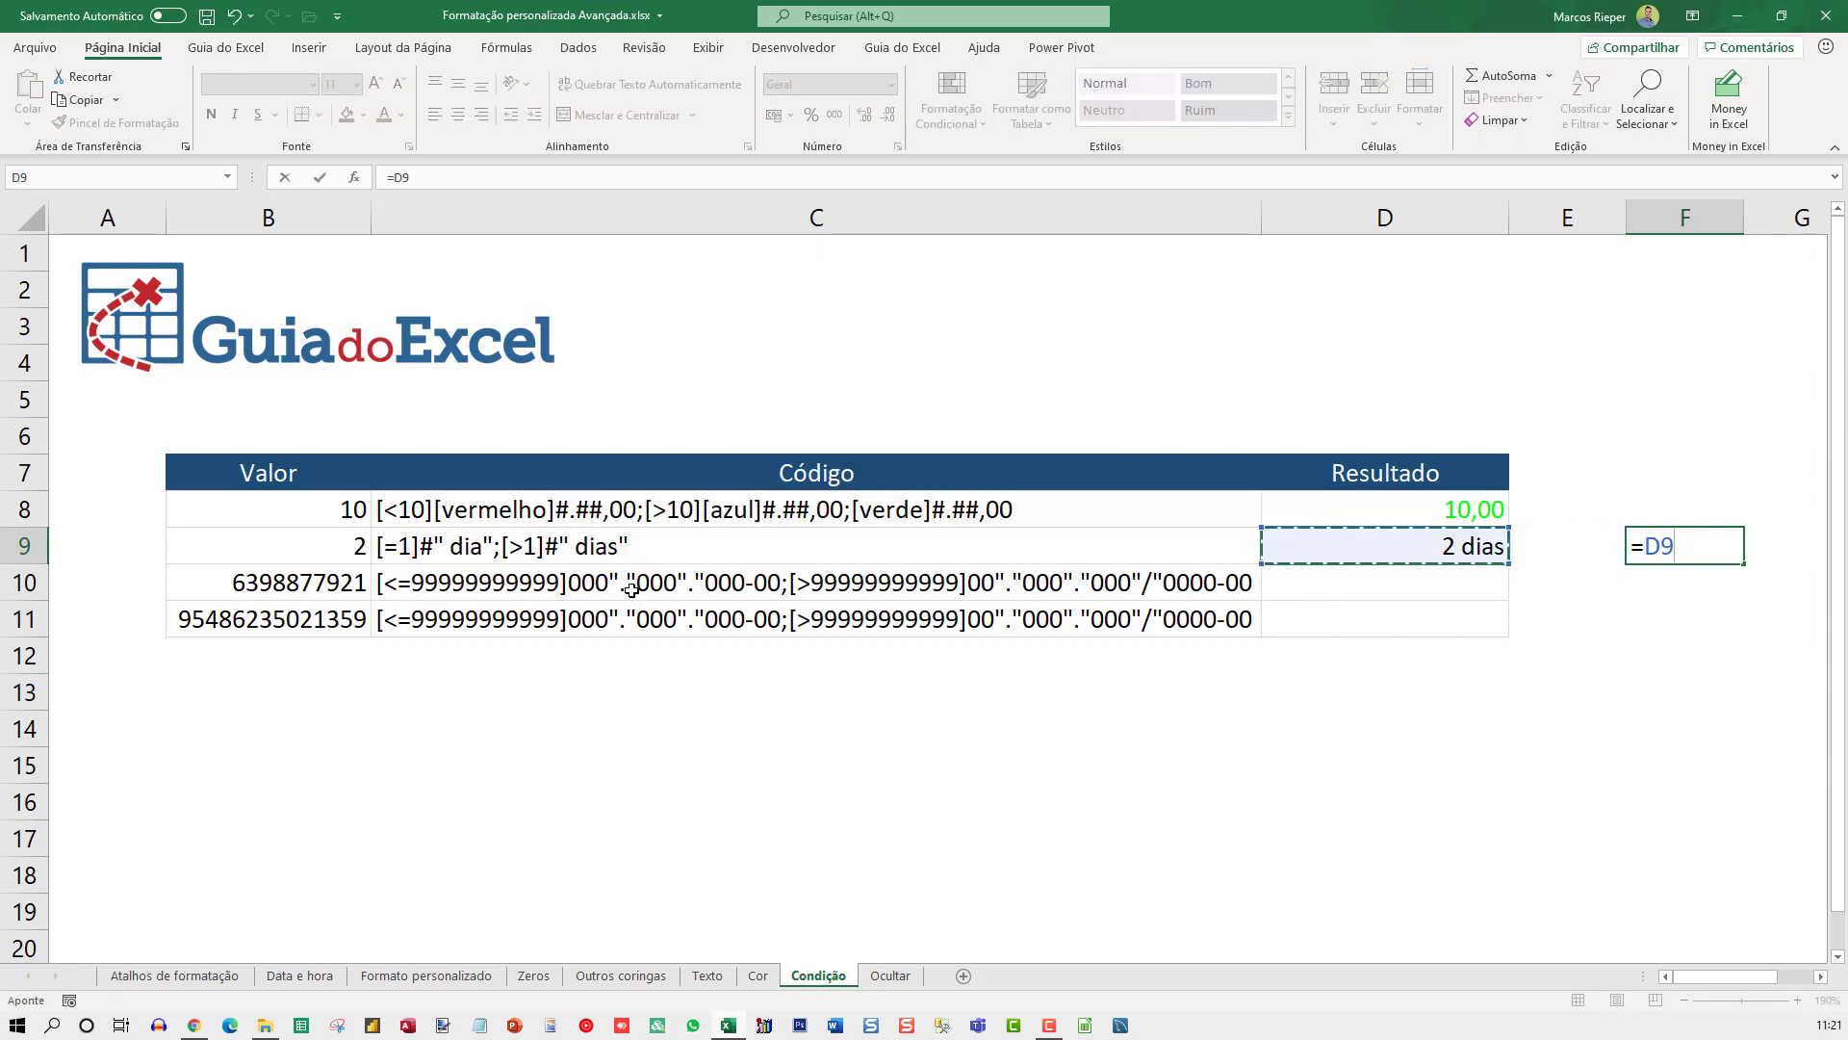
pyautogui.write('+3')
pyautogui.hotkey('ctrl', 'Return')
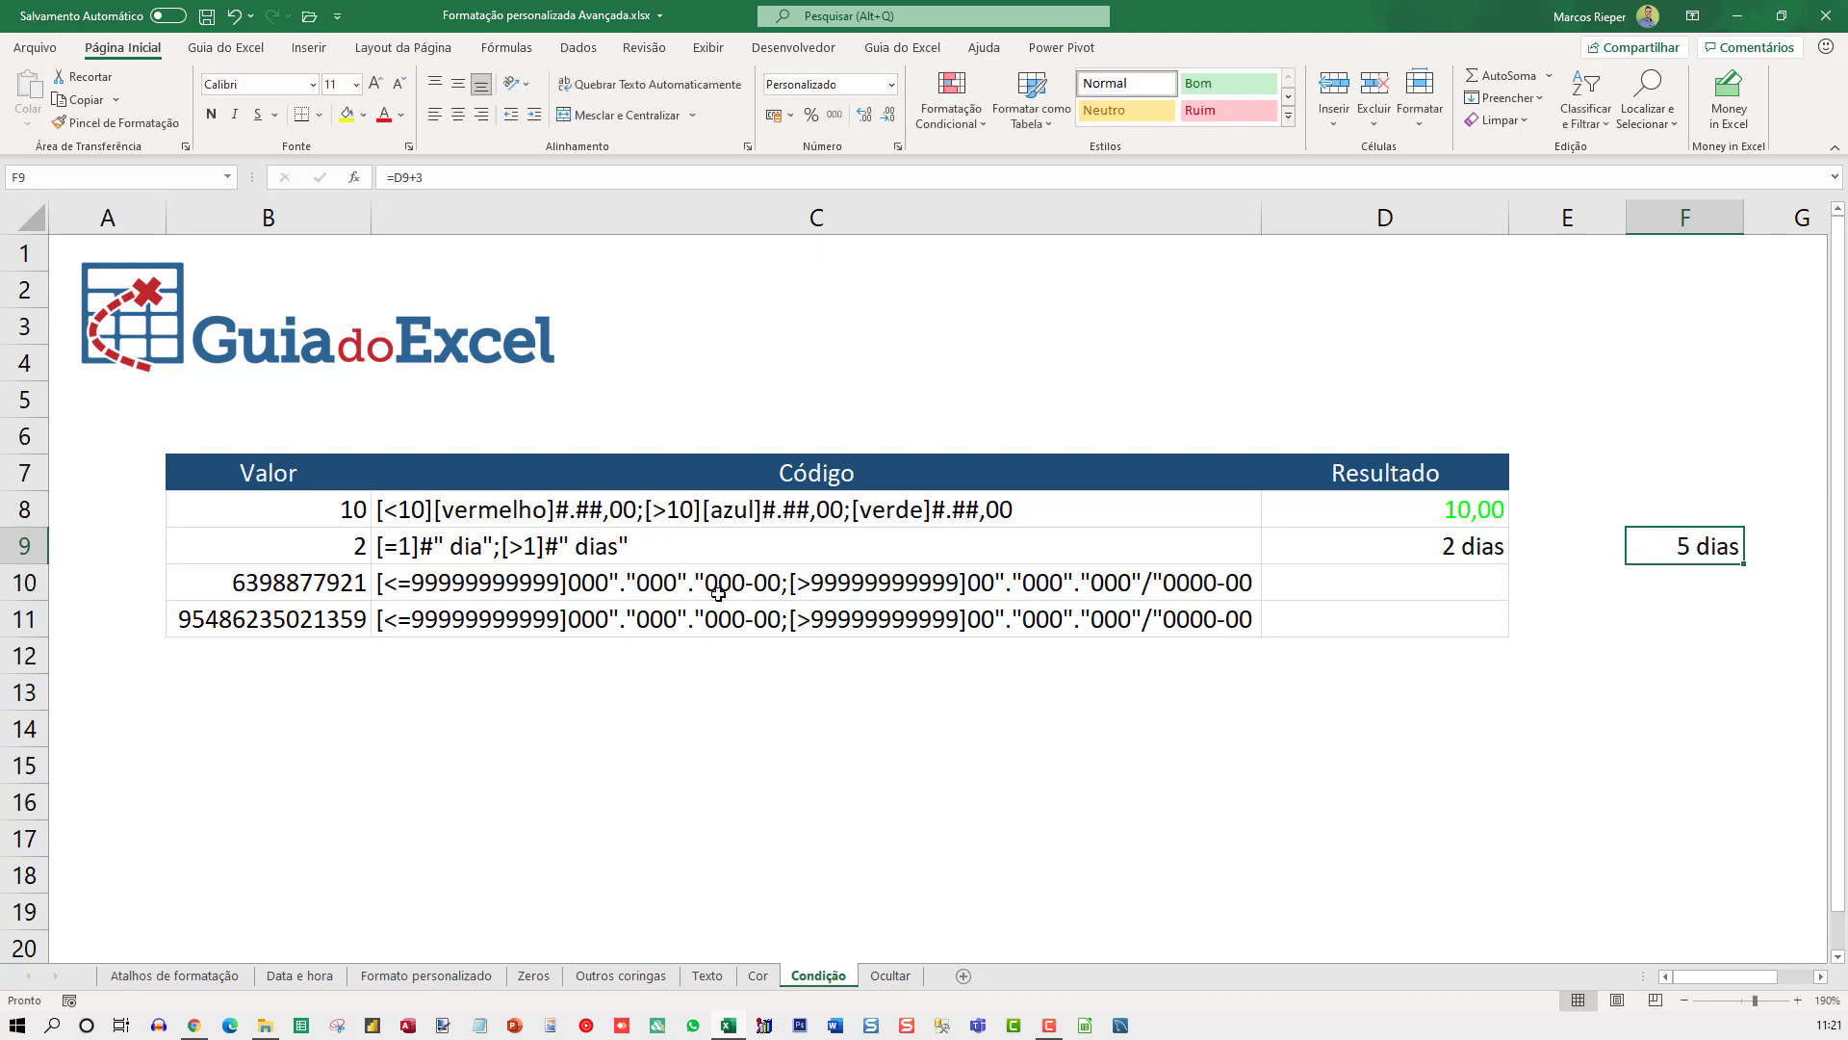
# Set B9 to 1 so the results read 1 dia and 4 dias.
pyautogui.press('Left')
pyautogui.press('Left')
pyautogui.press('Left')
pyautogui.press('Left')
pyautogui.press('Right')
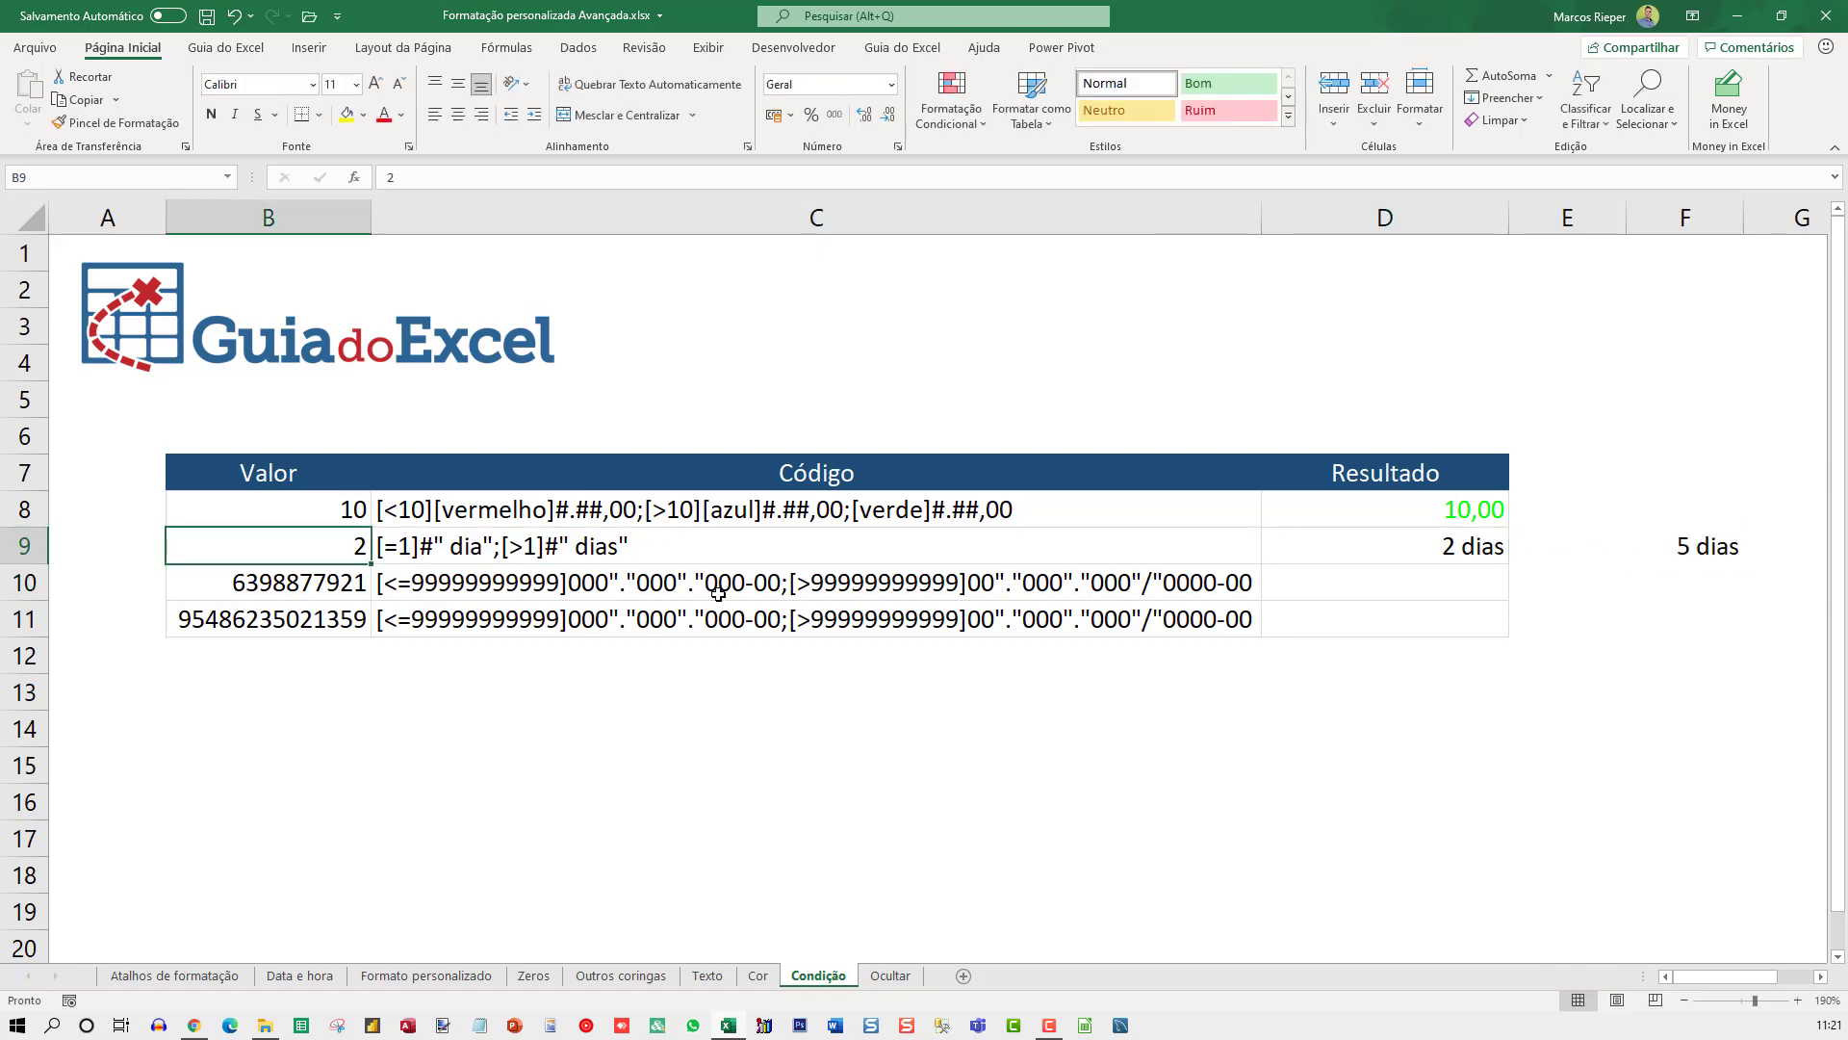
pyautogui.write('1')
pyautogui.press('Return')
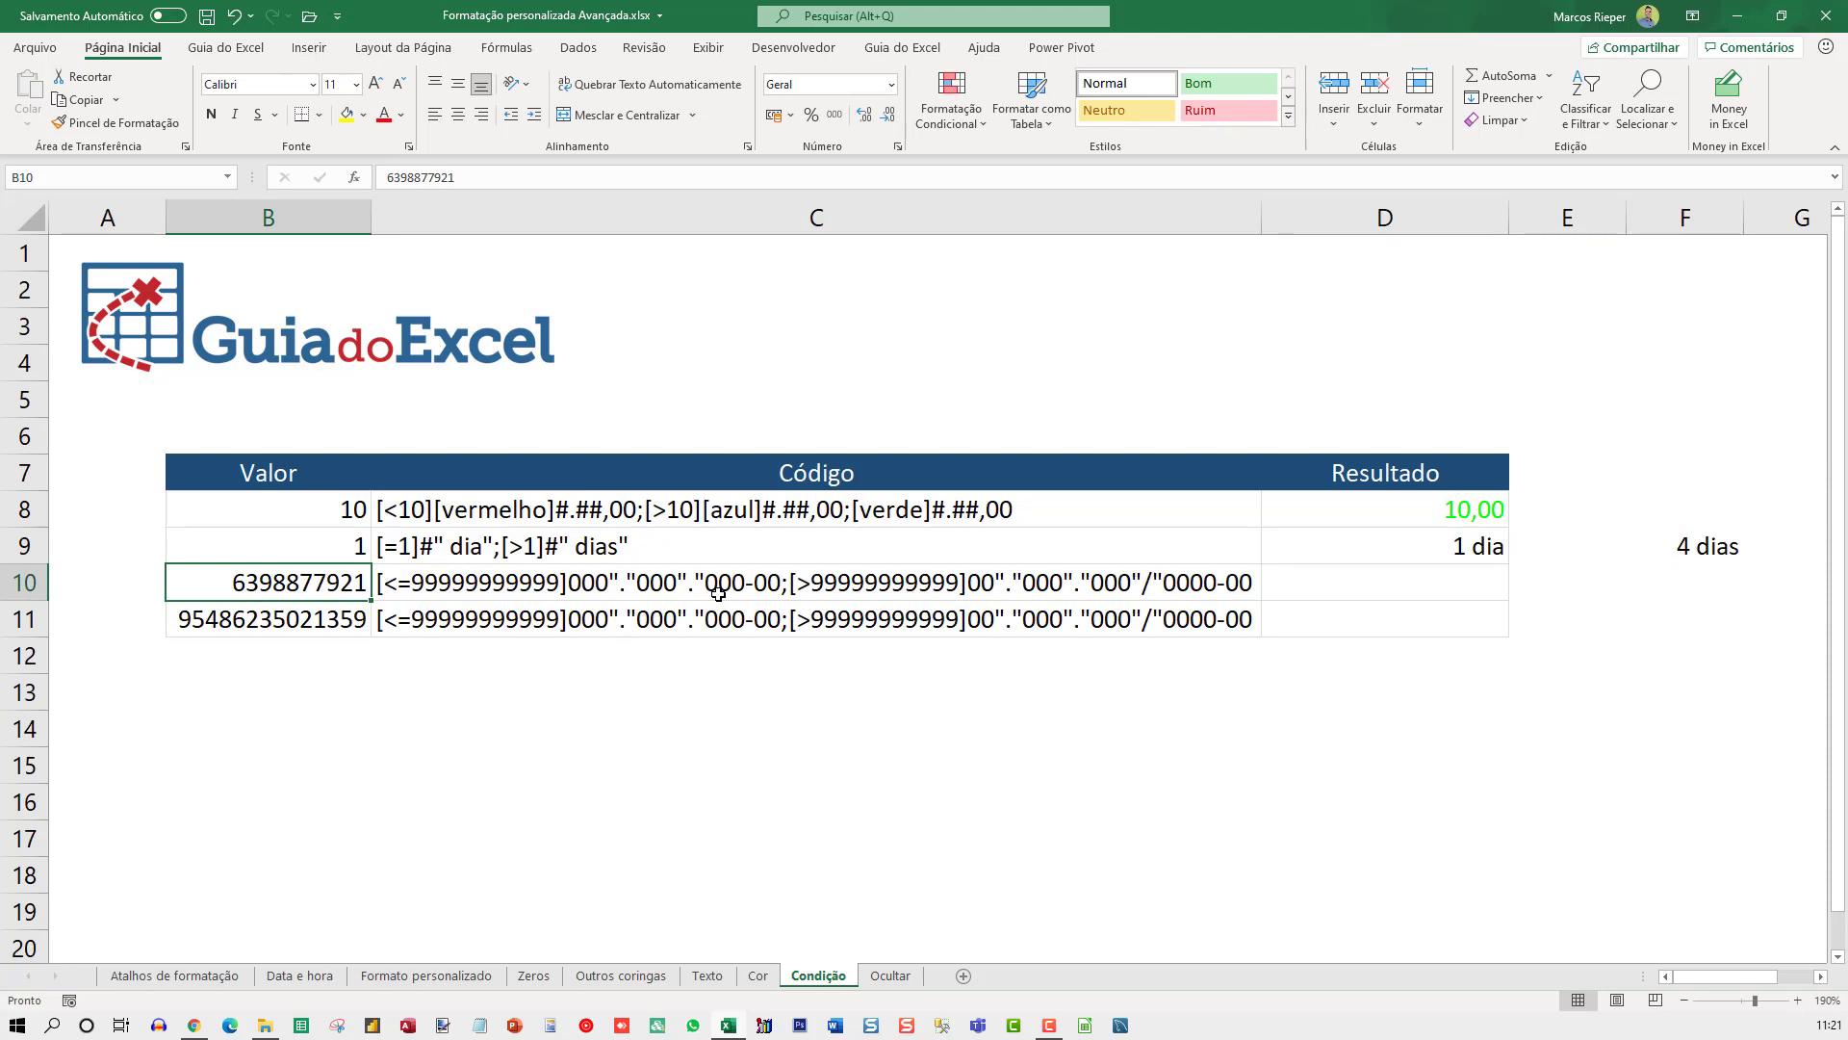
pyautogui.click(1328, 590)
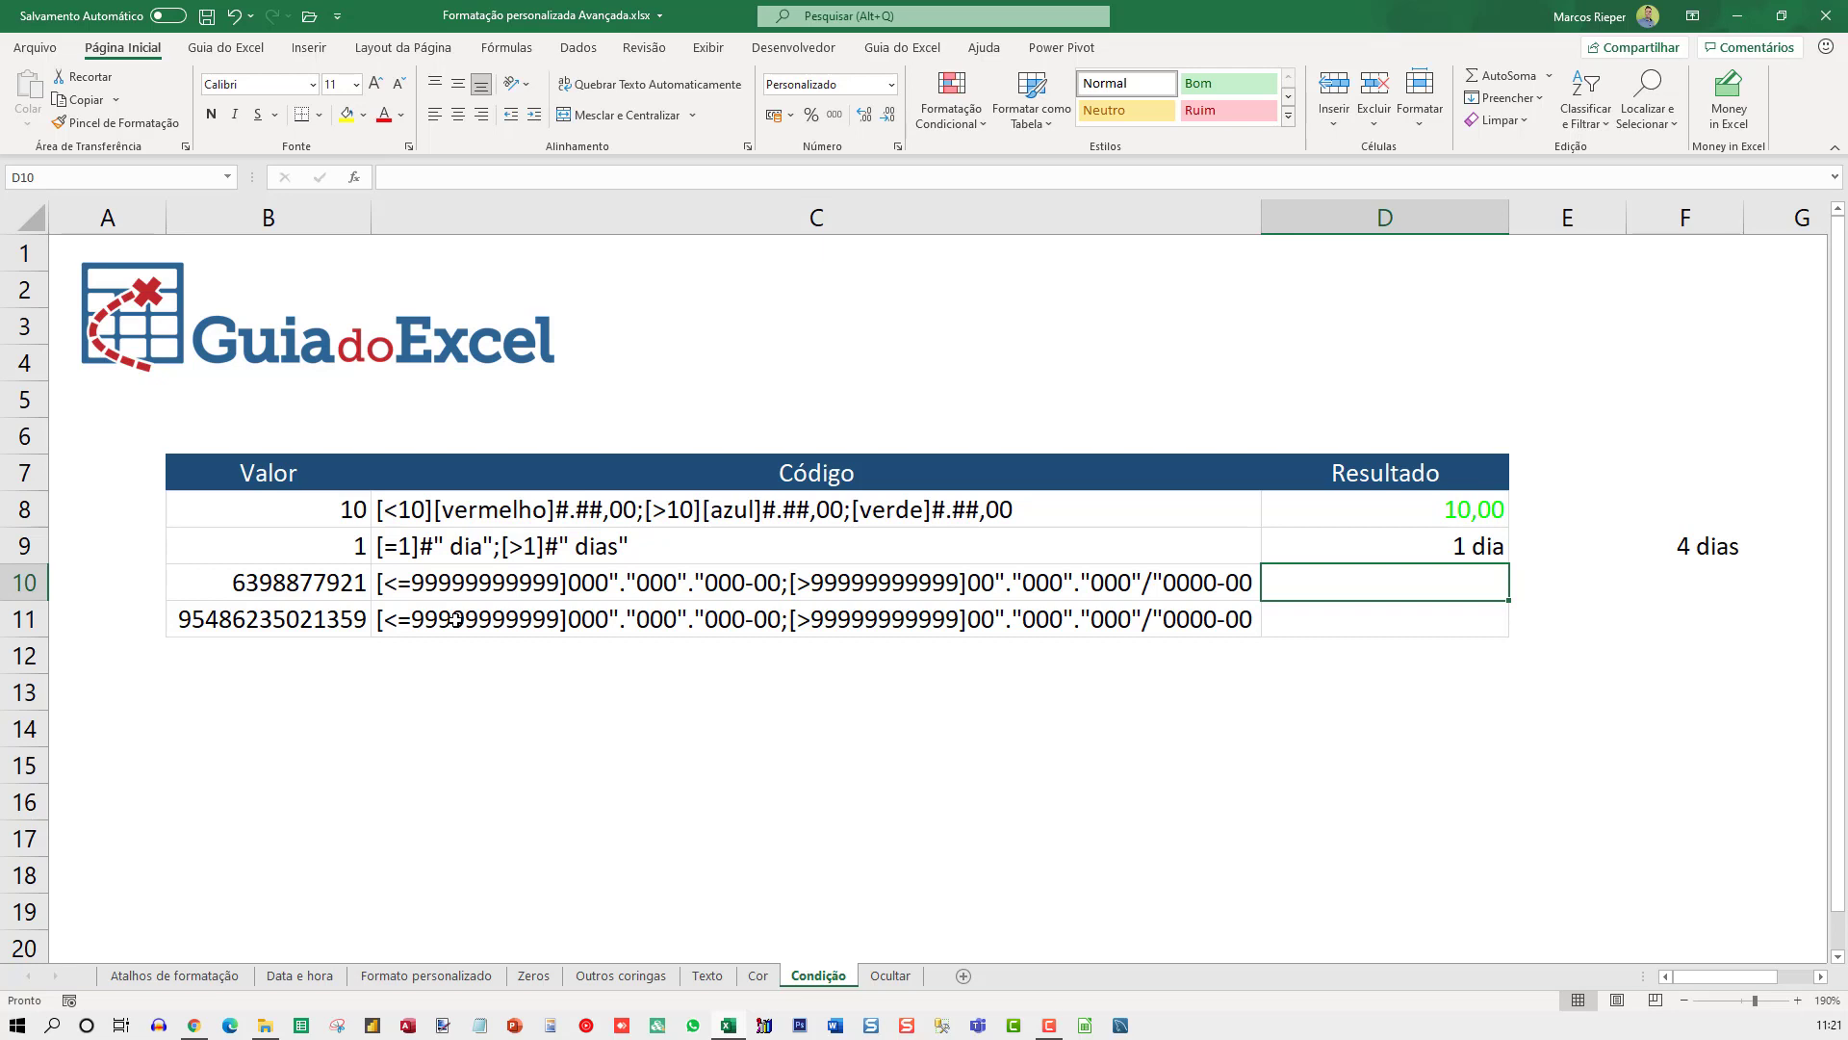
# Enter =B10 in D10 and =B11 in D11, then inspect both masked results.
pyautogui.write('=')
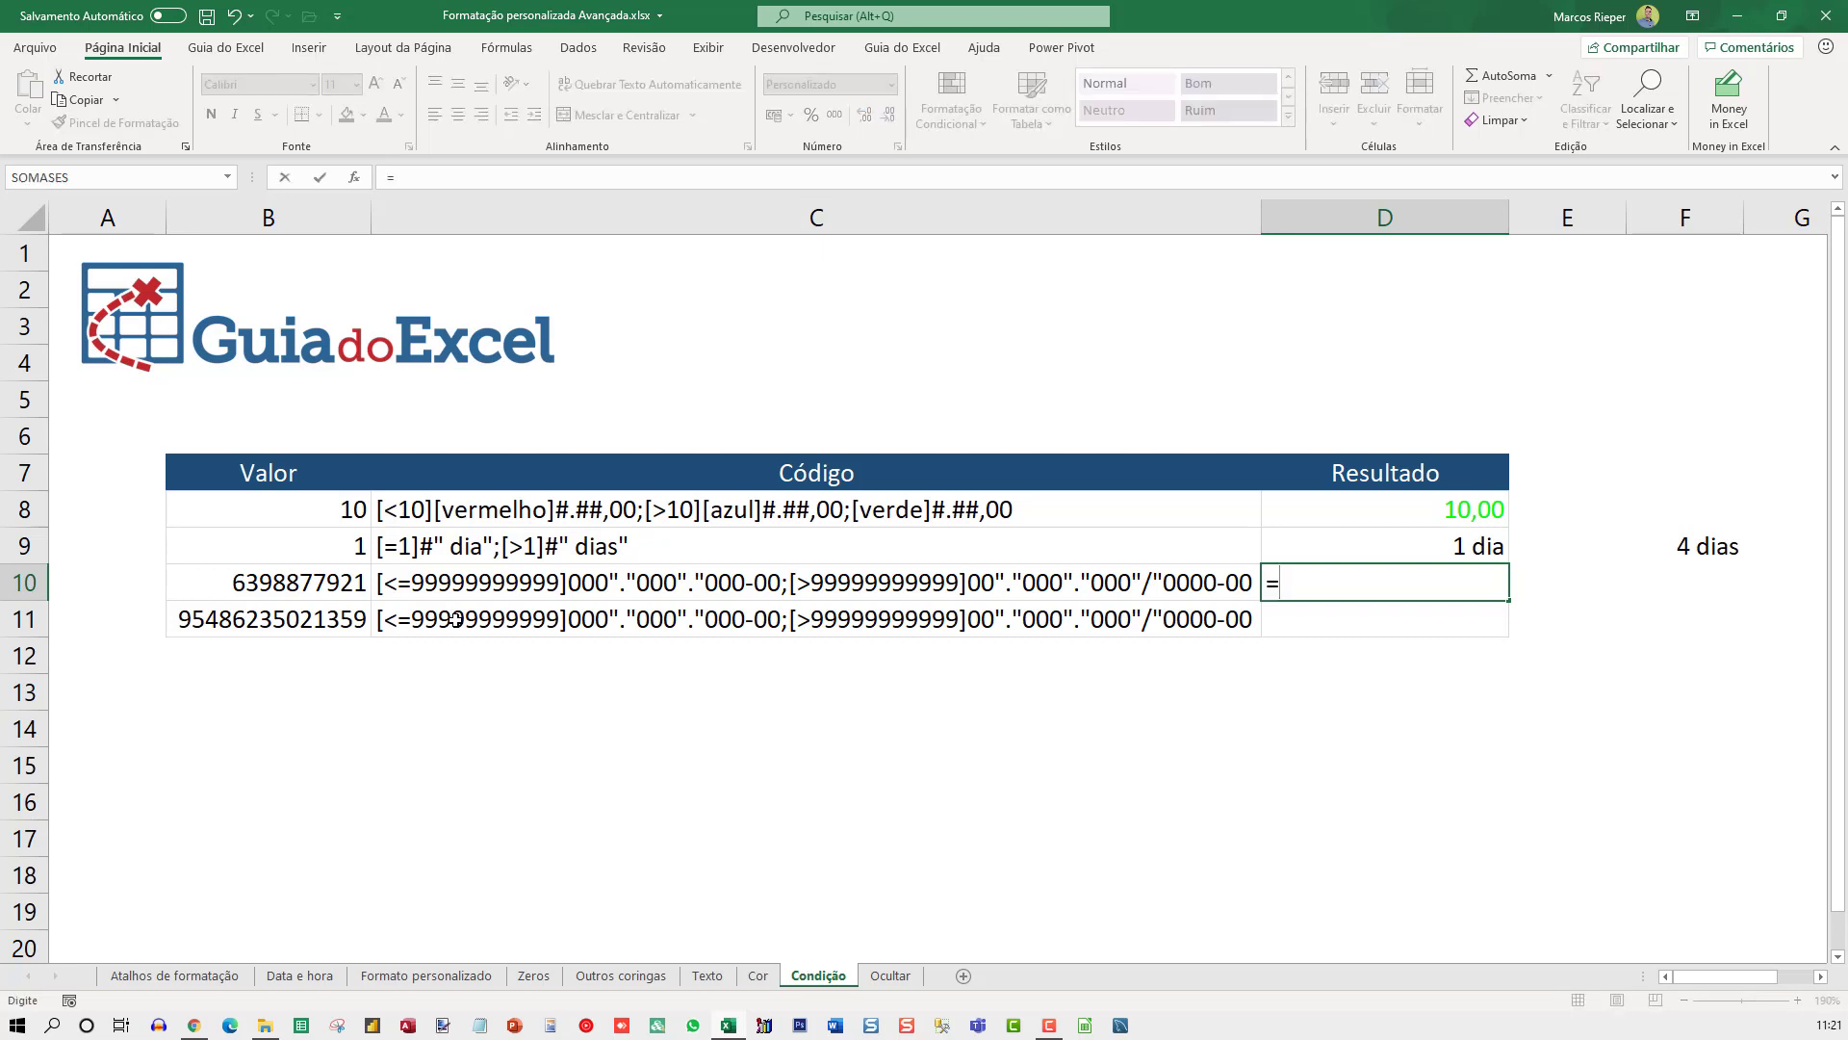
pyautogui.press('Left')
pyautogui.press('Left')
pyautogui.press('Return')
pyautogui.press('Up')
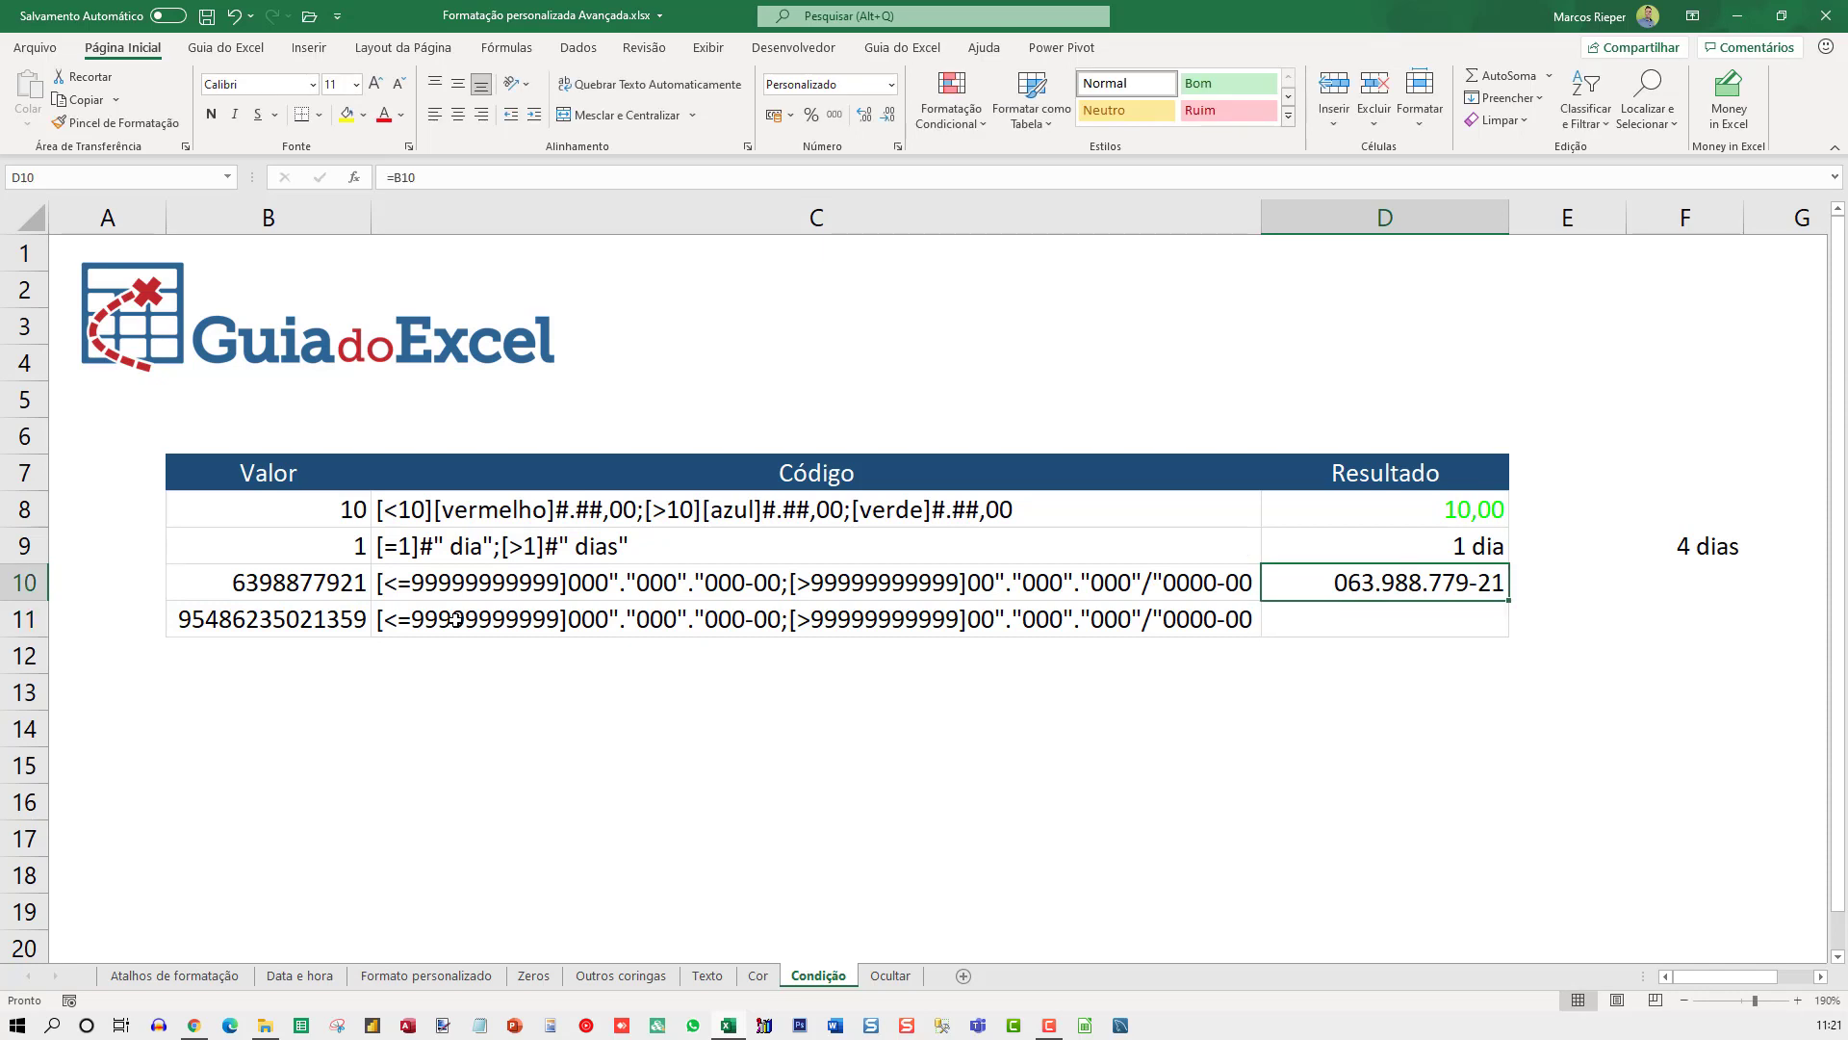
pyautogui.press('Down')
pyautogui.write('=')
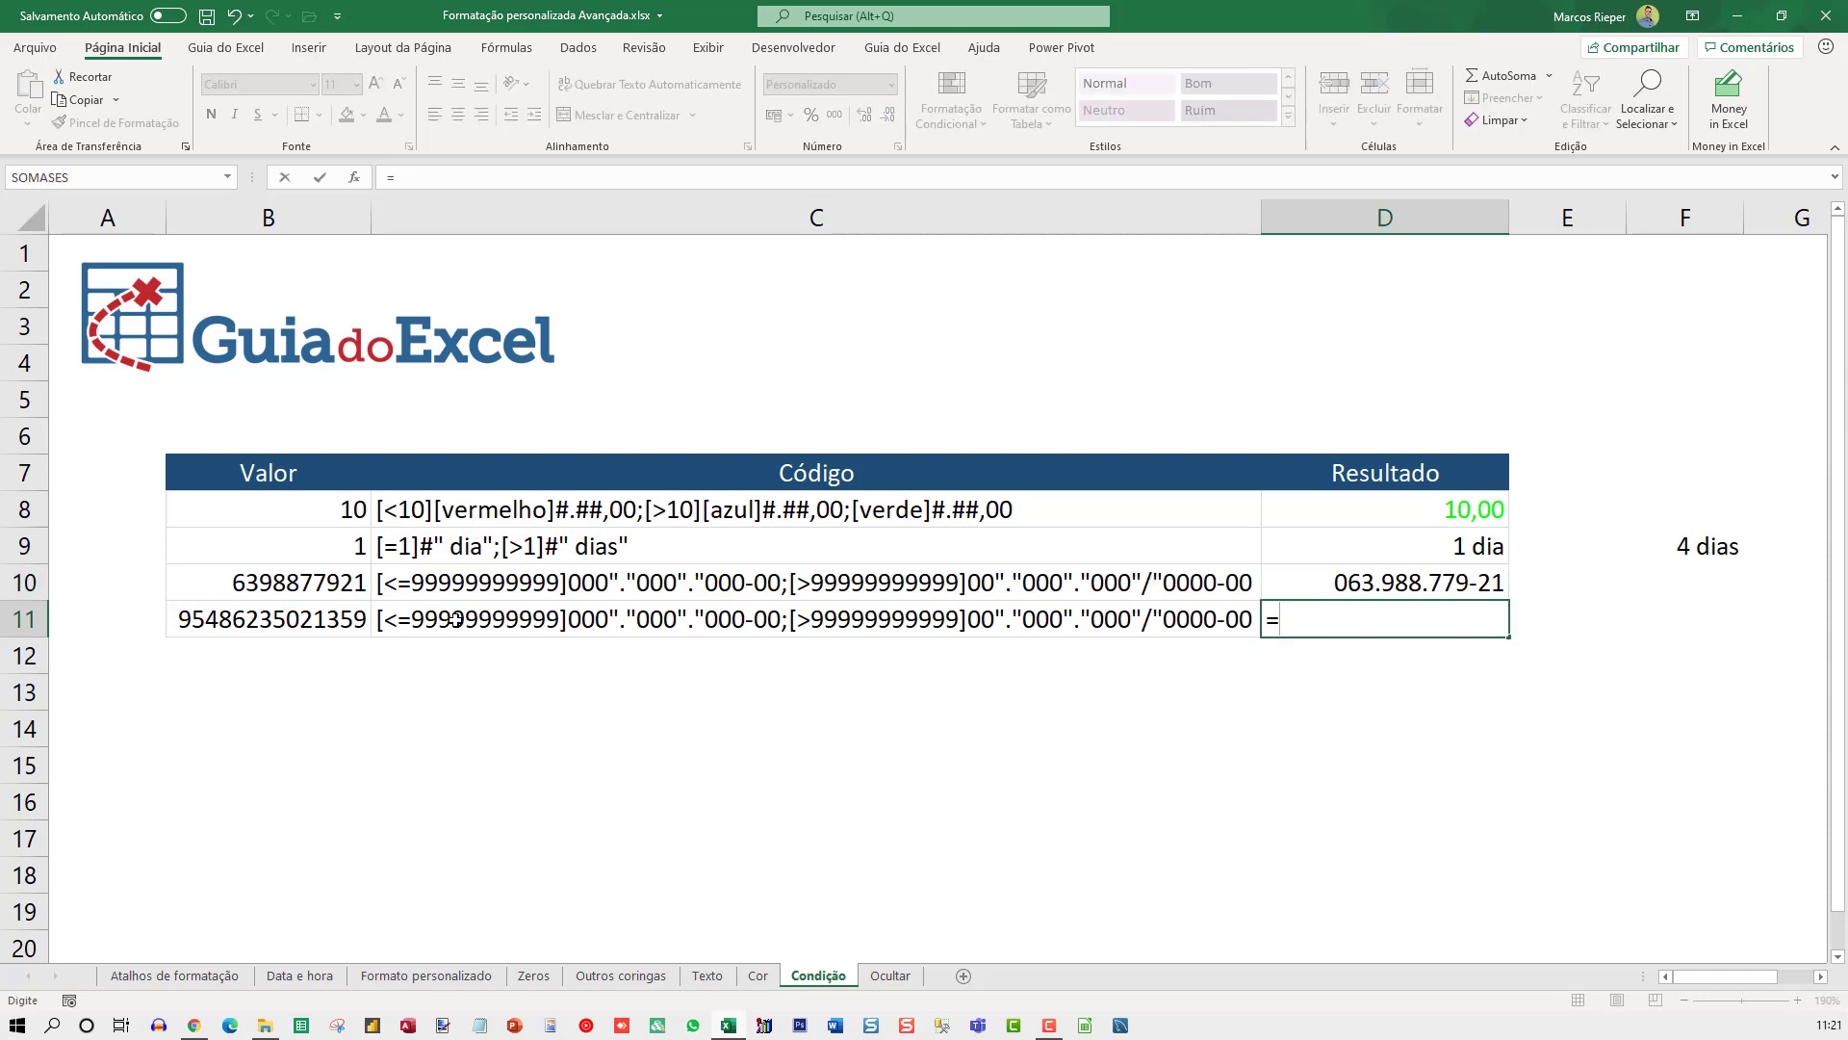
pyautogui.press('Left')
pyautogui.press('Left')
pyautogui.press('Return')
pyautogui.press('Up')
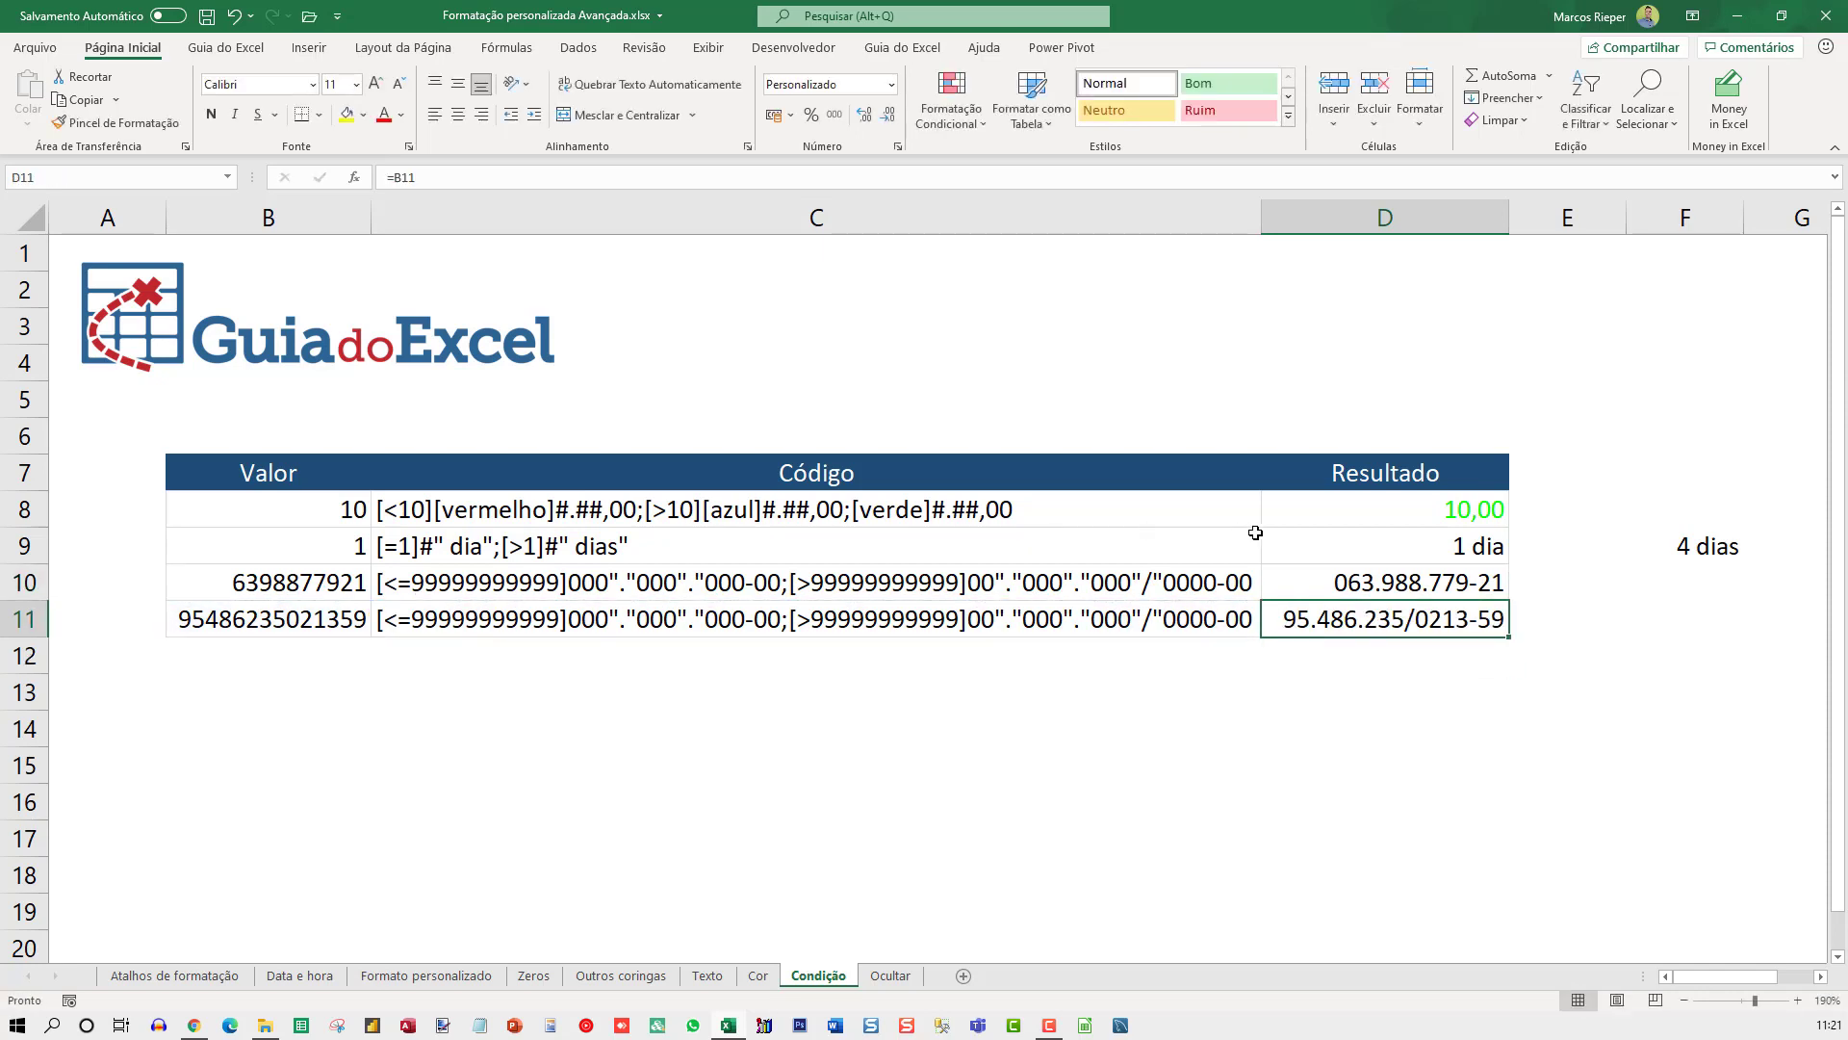
pyautogui.click(1352, 575)
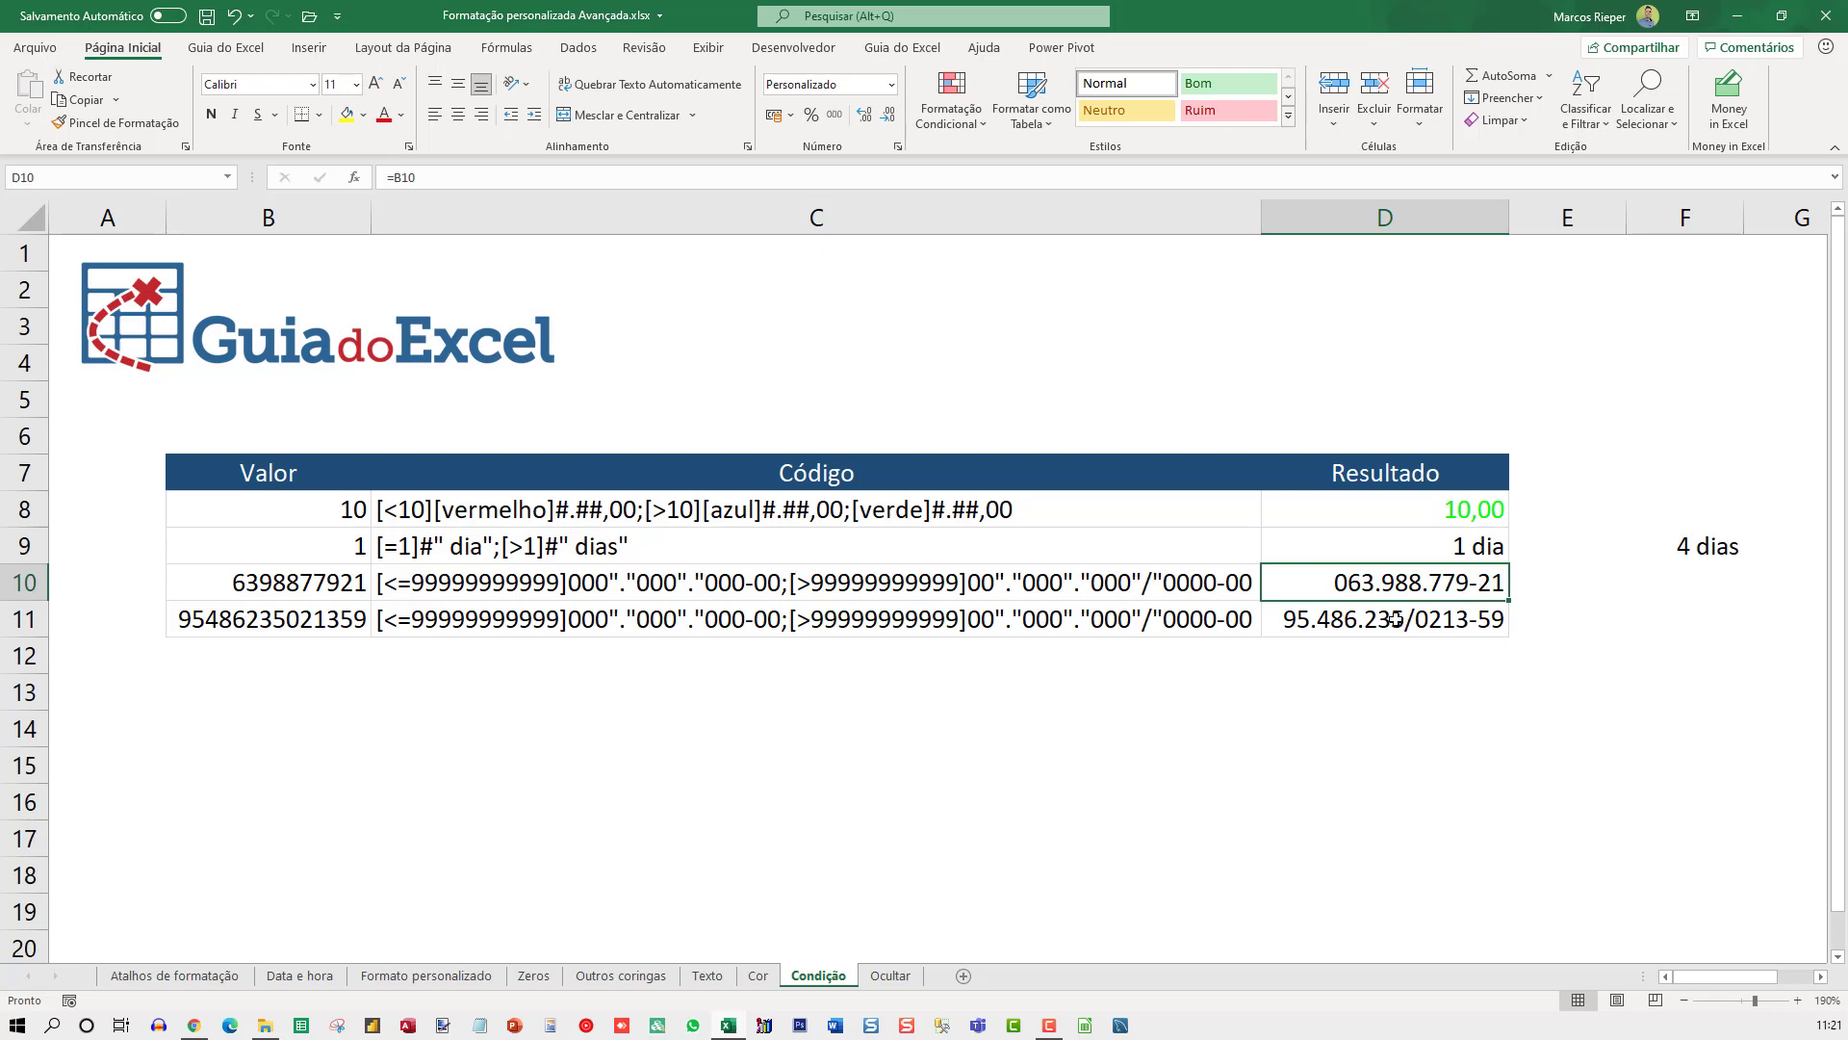
pyautogui.click(1397, 619)
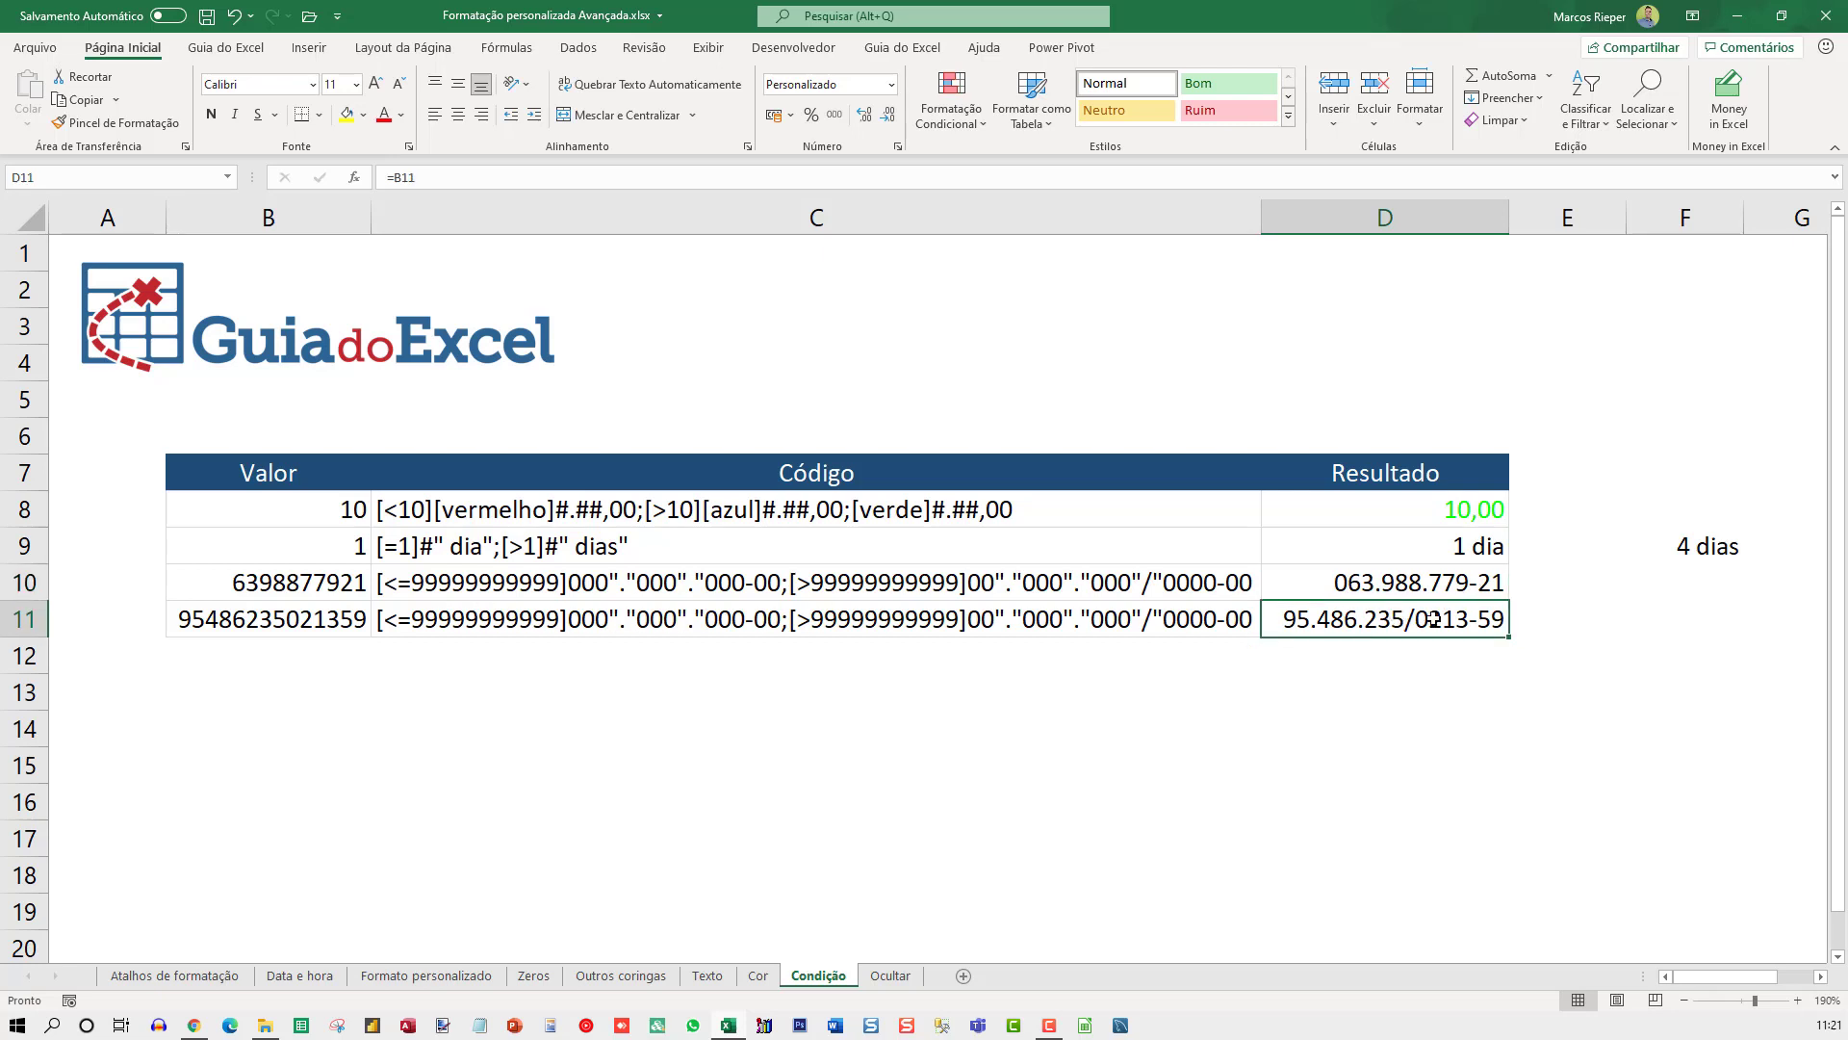
pyautogui.click(1598, 583)
pyautogui.click(1390, 701)
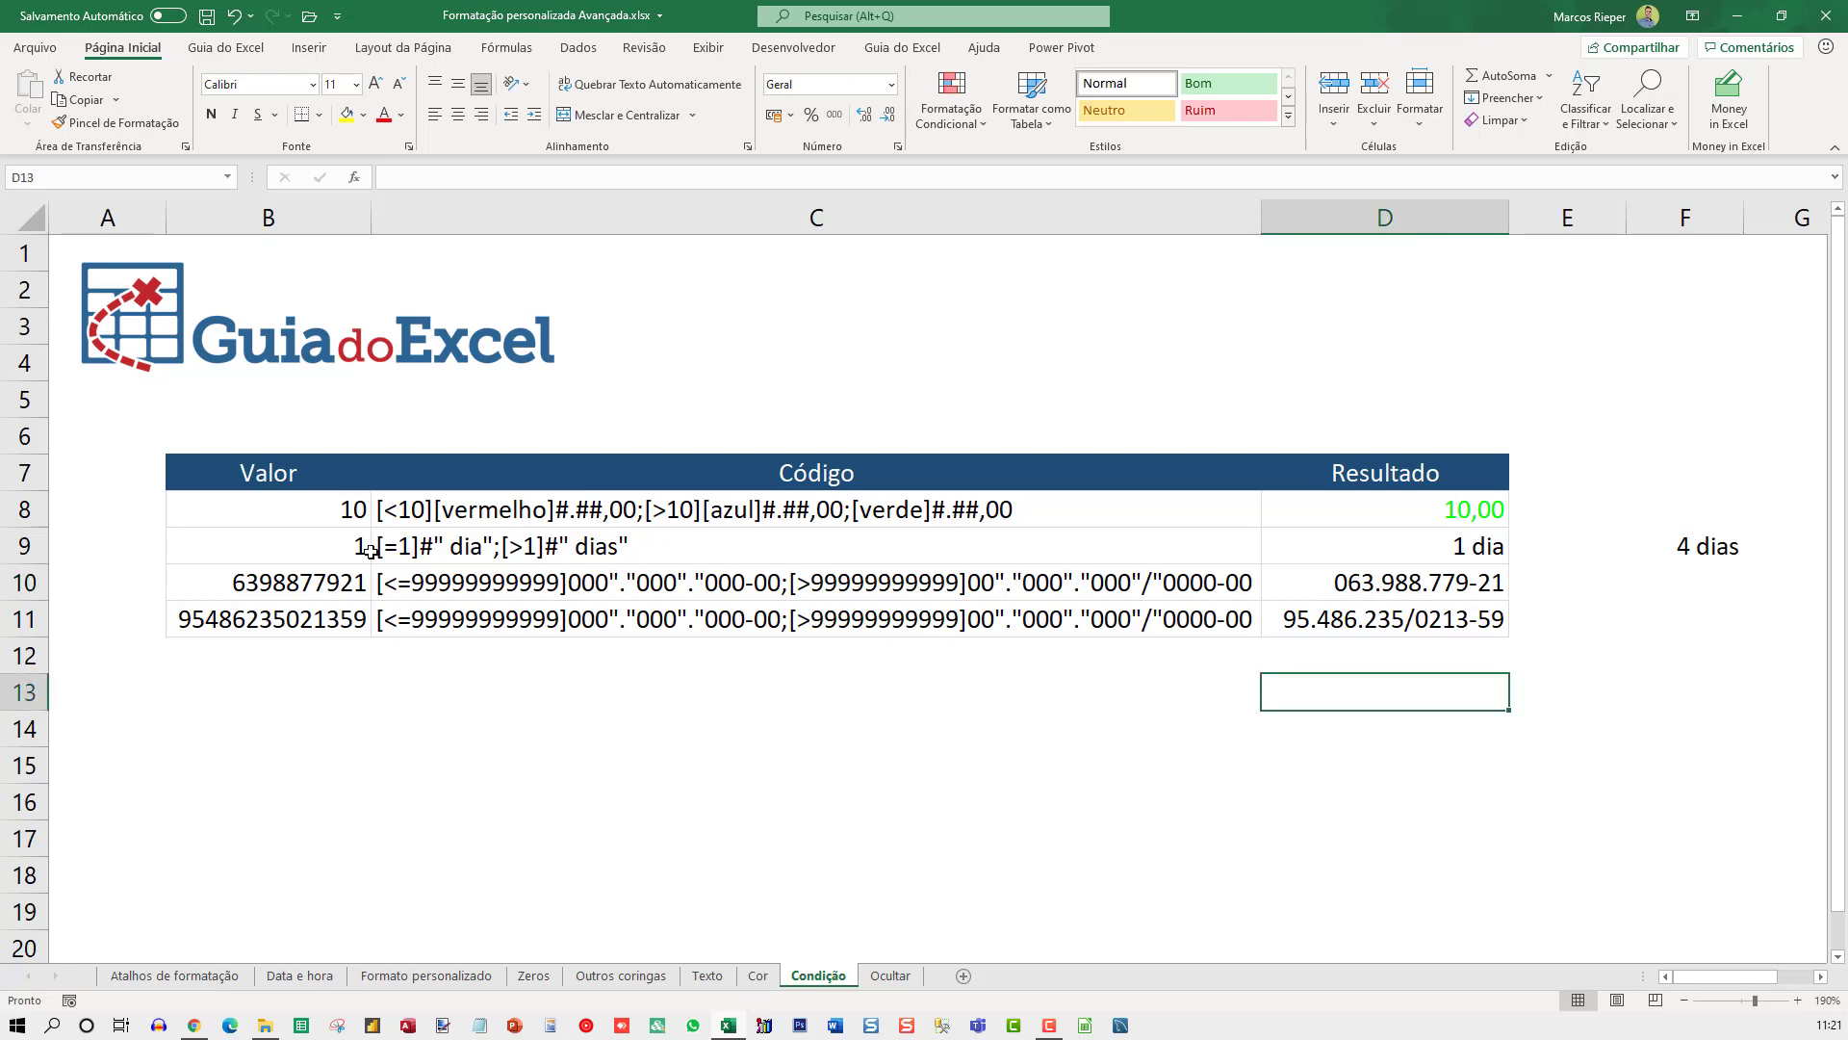
# Enter =B10 in D13 and apply the custom format 000"."000"."000-00.
pyautogui.write('=')
pyautogui.click(298, 585)
pyautogui.press('Return')
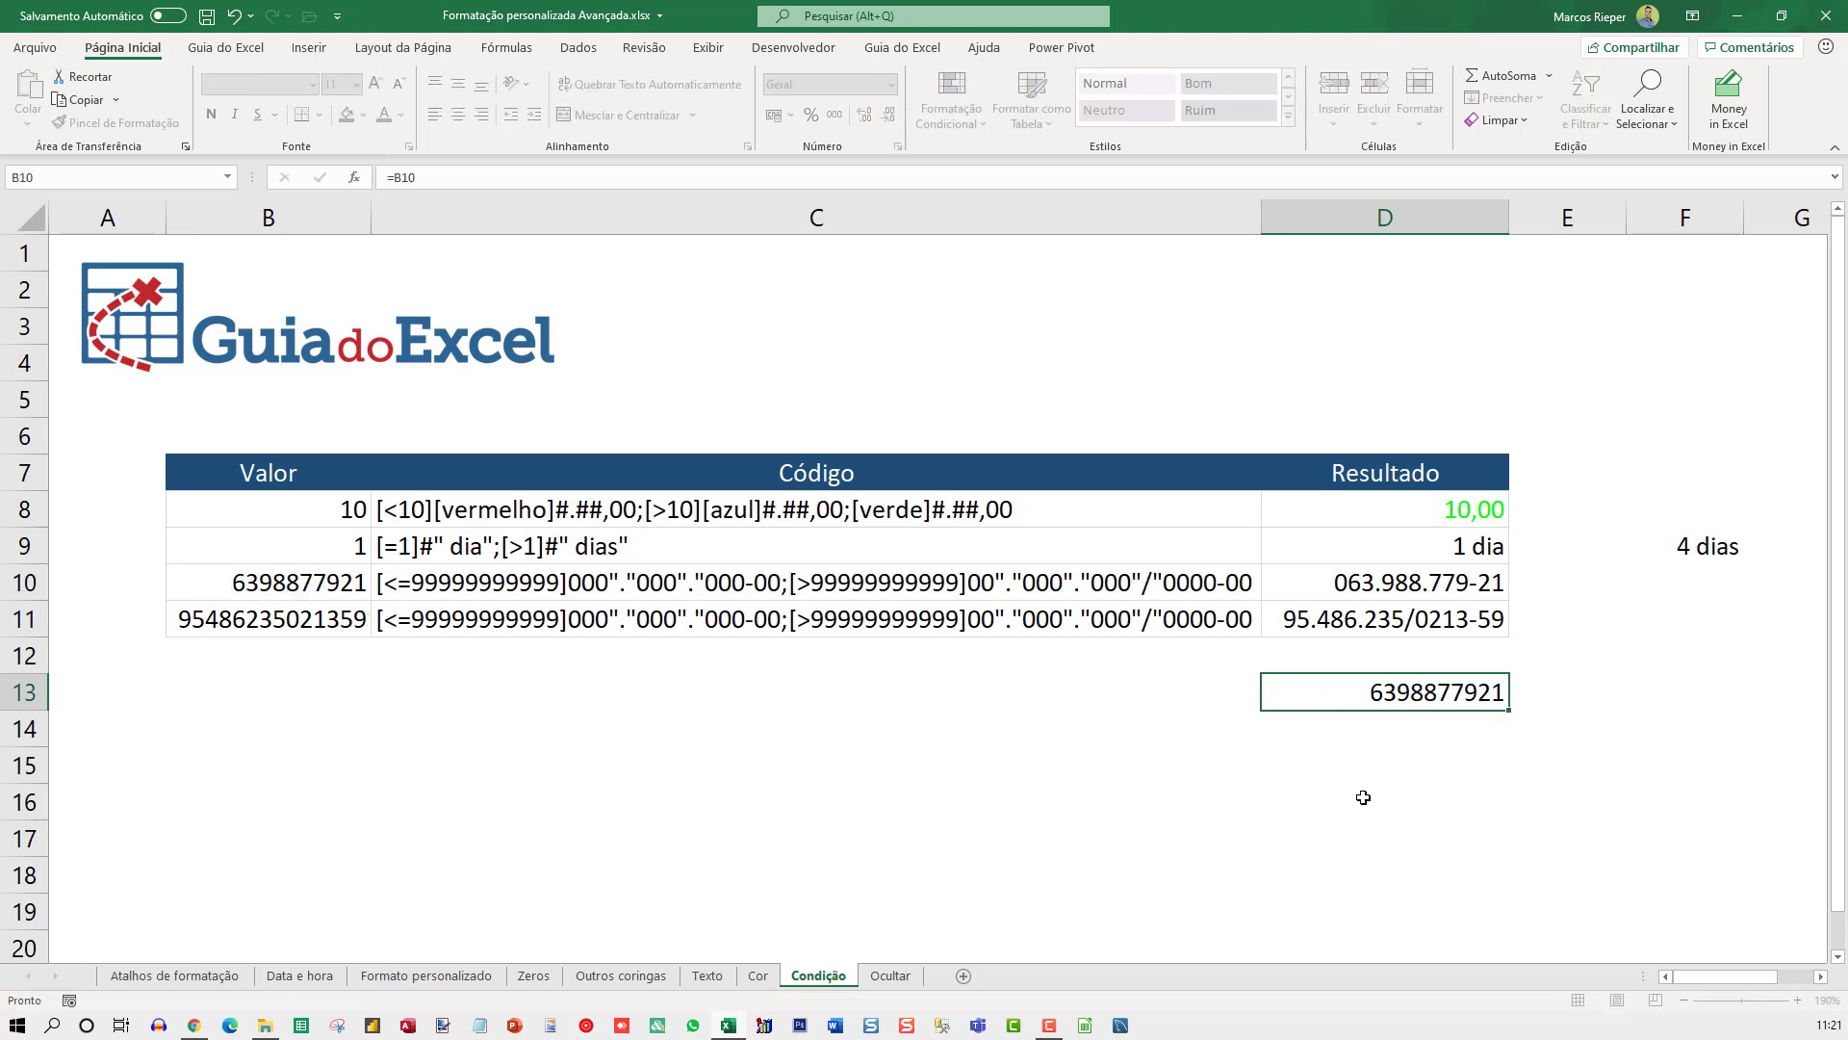
pyautogui.press('Up')
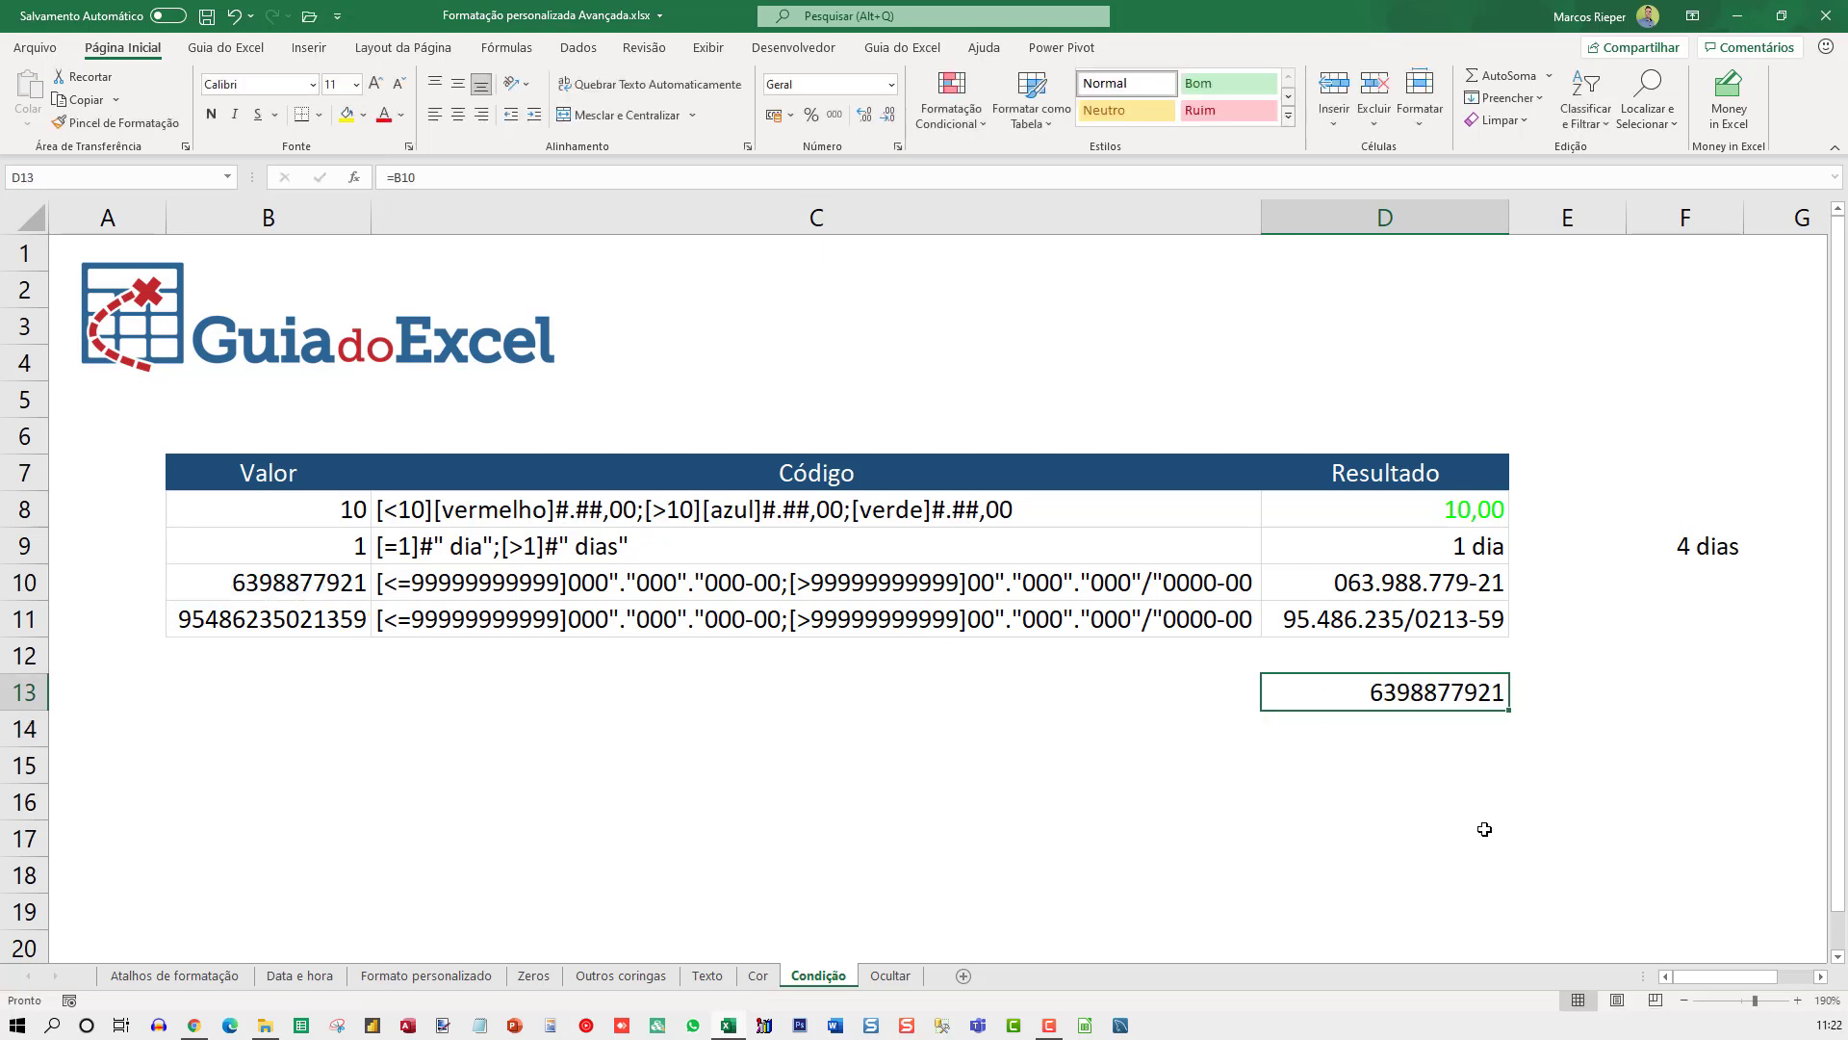
pyautogui.hotkey('ctrl', '1')
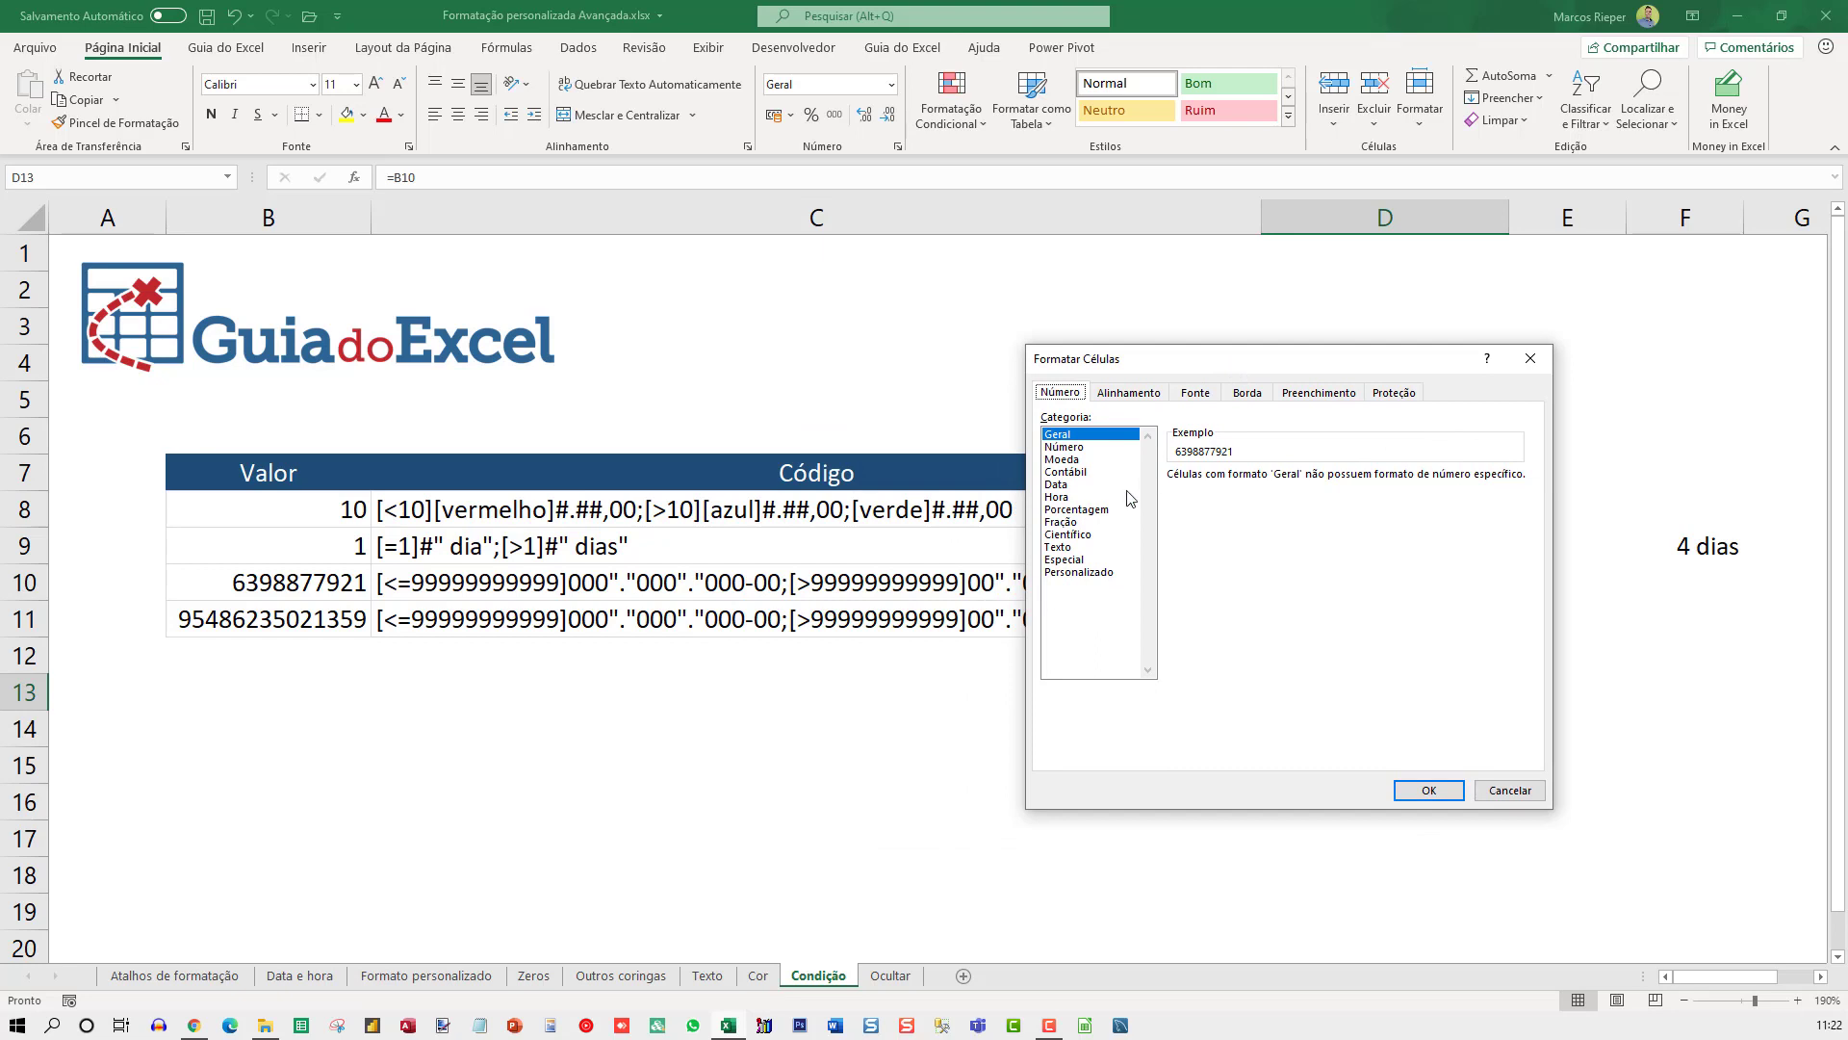
pyautogui.click(1078, 572)
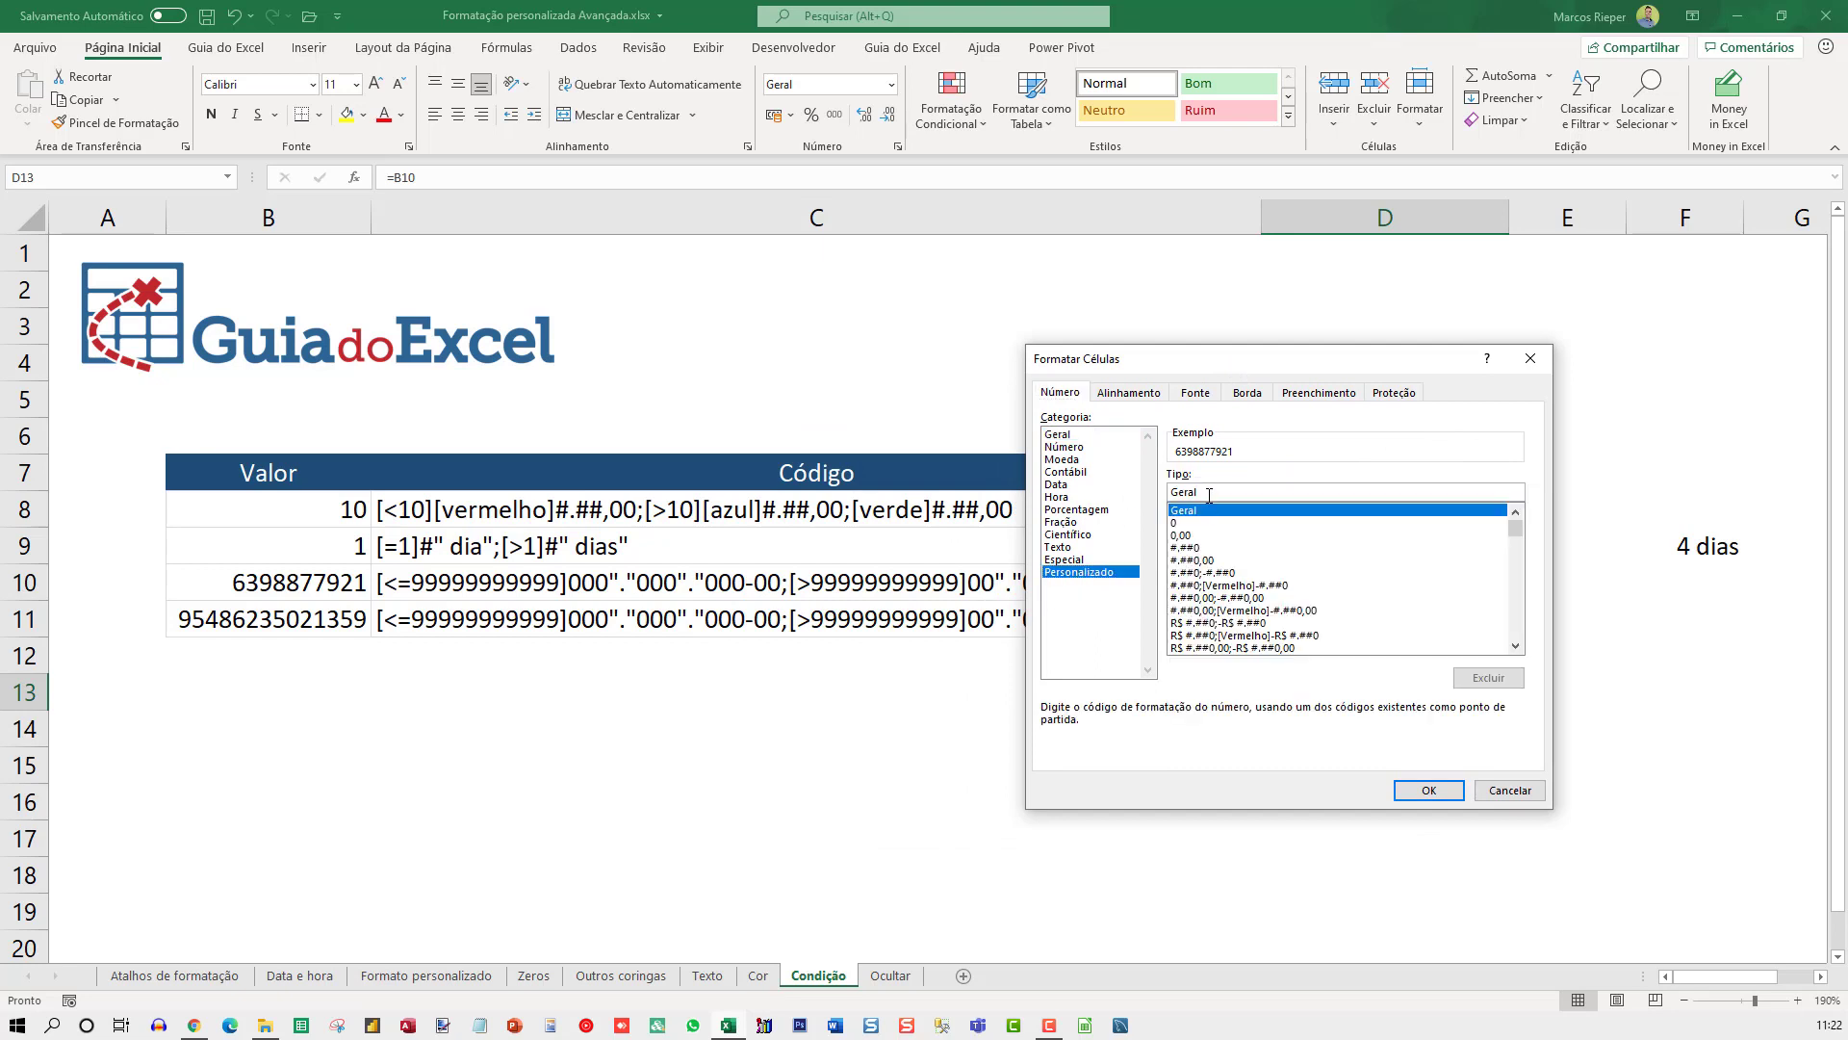
pyautogui.doubleClick(1183, 492)
pyautogui.write('000"."000".')
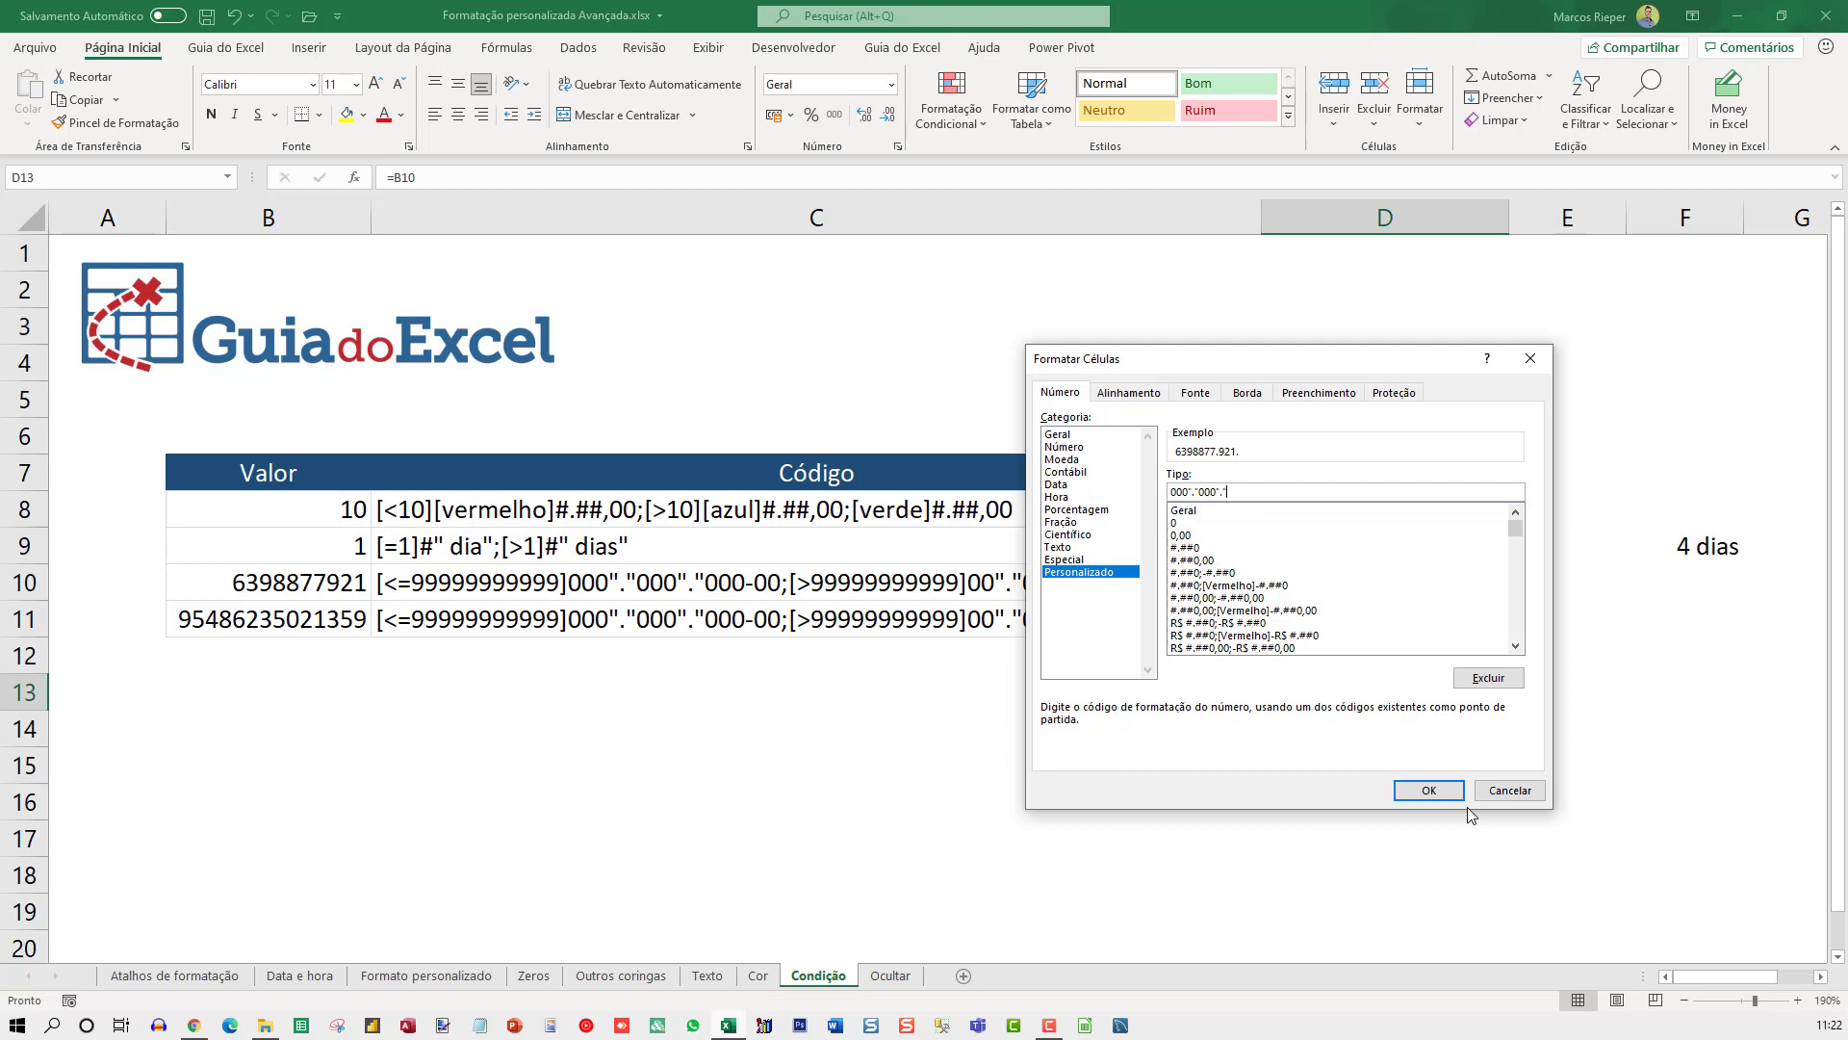
pyautogui.write('000-')
pyautogui.write('00')
pyautogui.click(1430, 791)
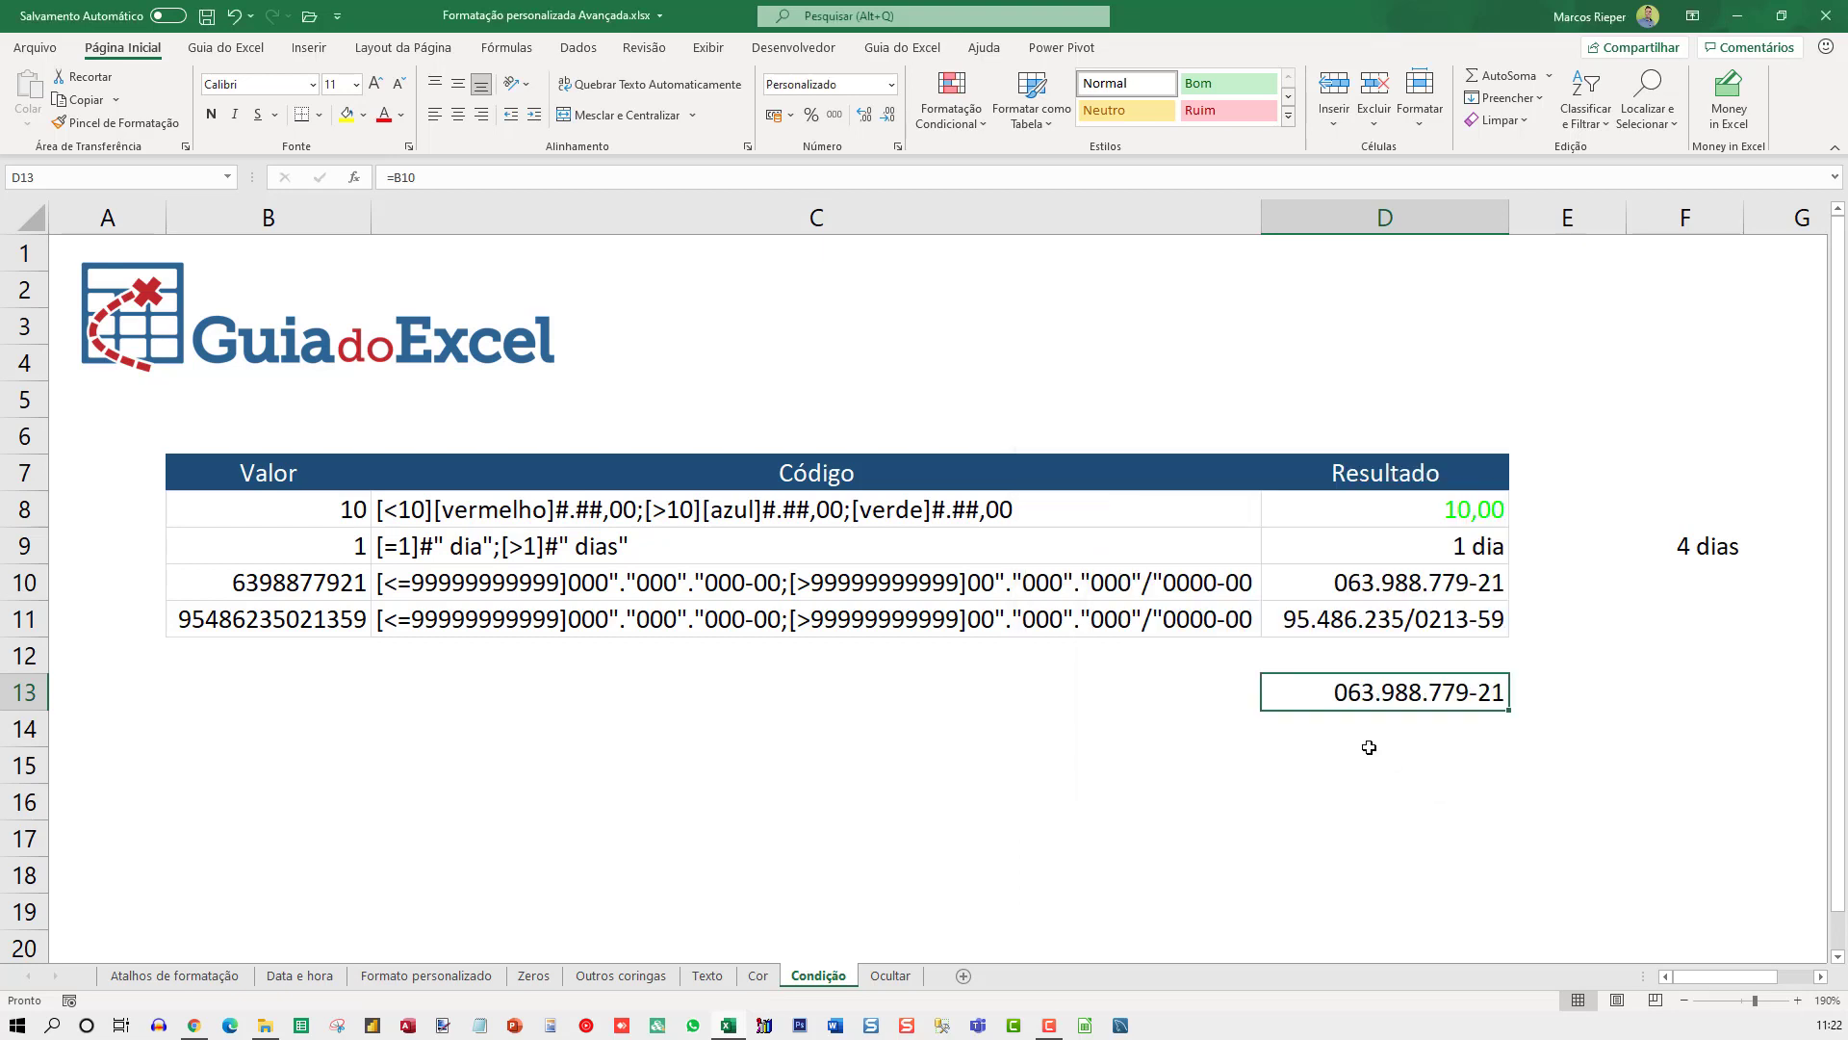
pyautogui.click(1342, 614)
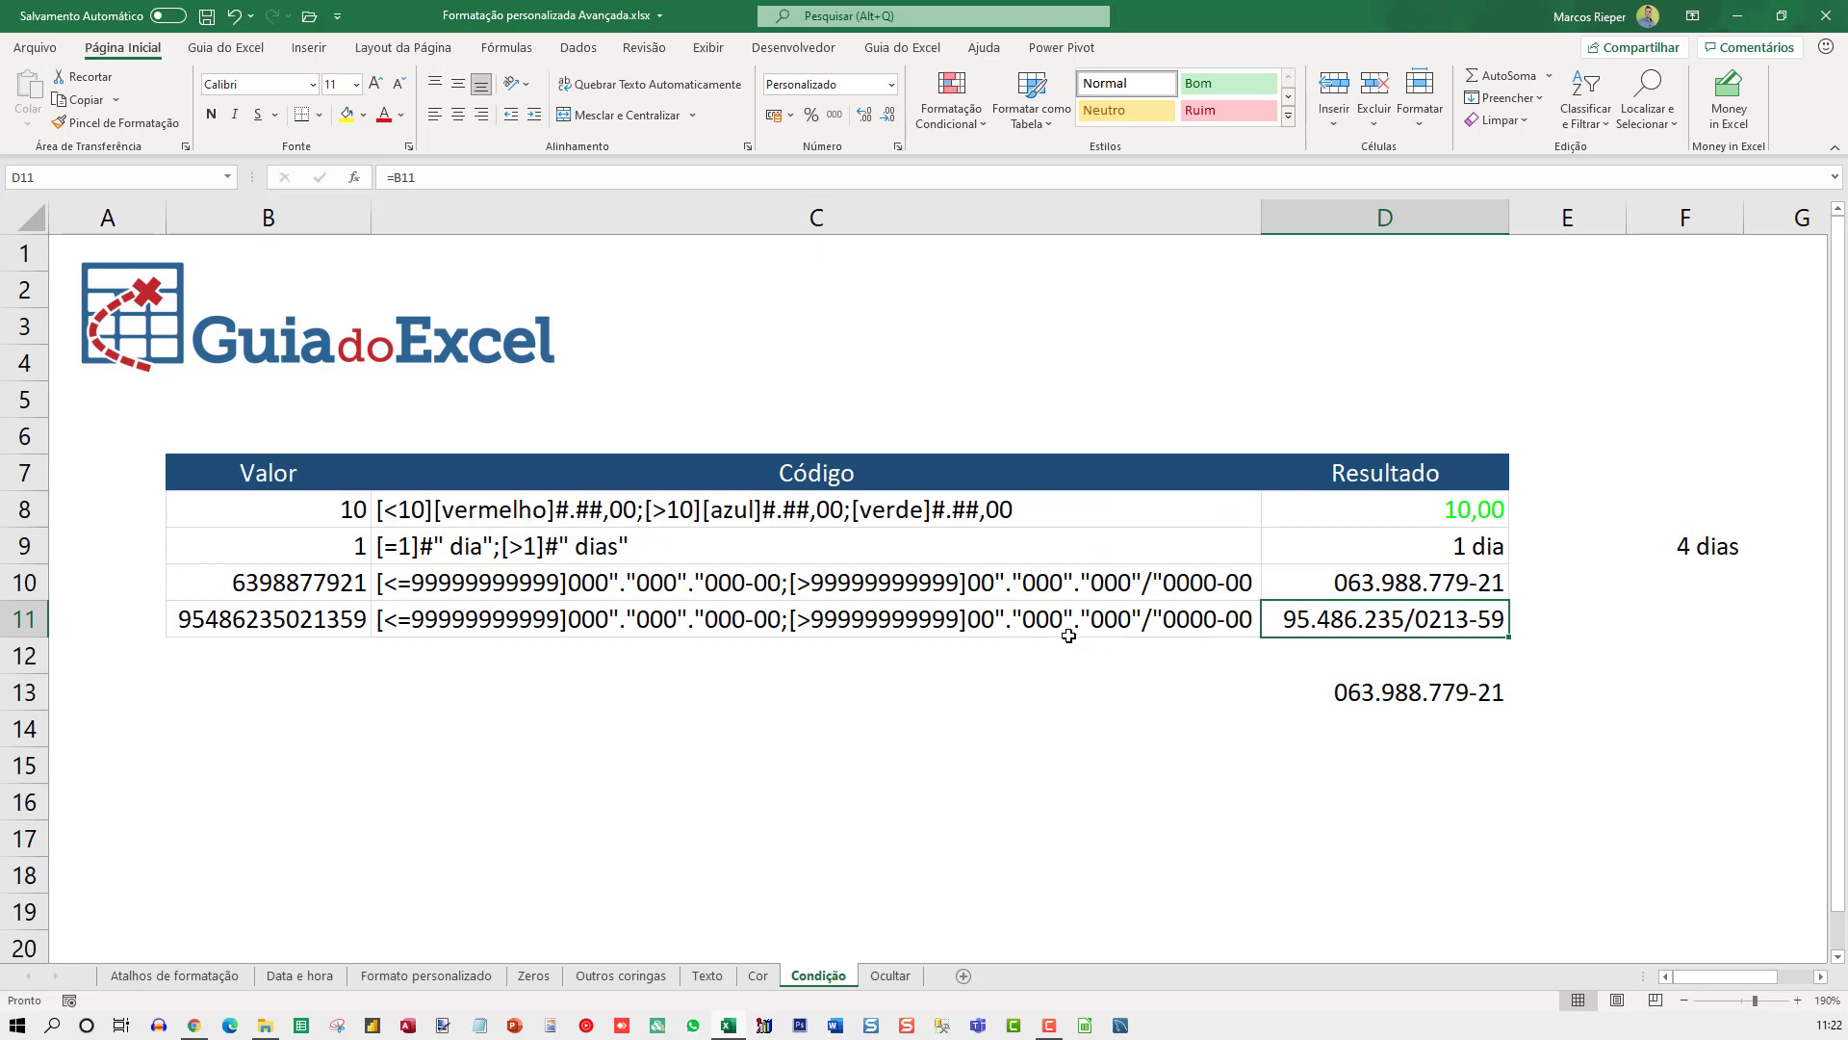
# Enter =B11 in D14 and apply the custom format 00"."000"."000"/"0000-00.
pyautogui.click(1394, 730)
pyautogui.write('=')
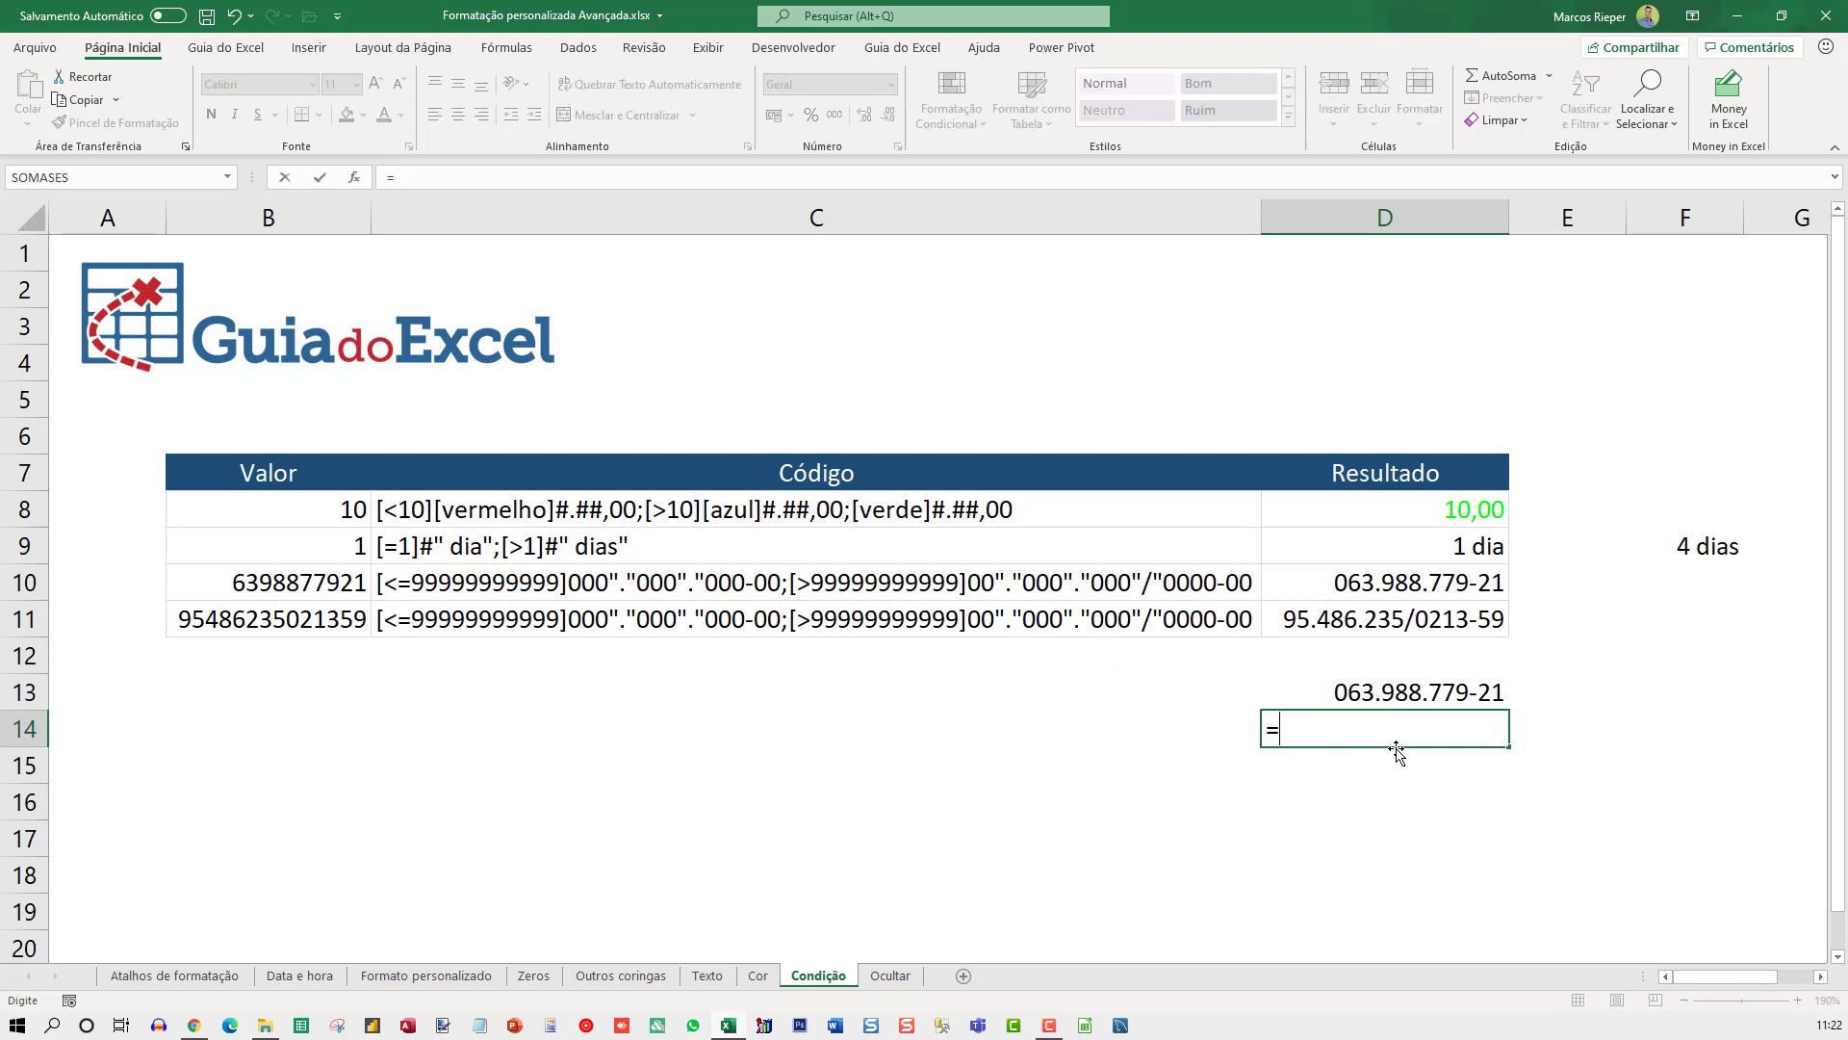
pyautogui.press('Up')
pyautogui.press('Left')
pyautogui.press('Left')
pyautogui.press('Left')
pyautogui.press('Up')
pyautogui.press('Up')
pyautogui.press('Right')
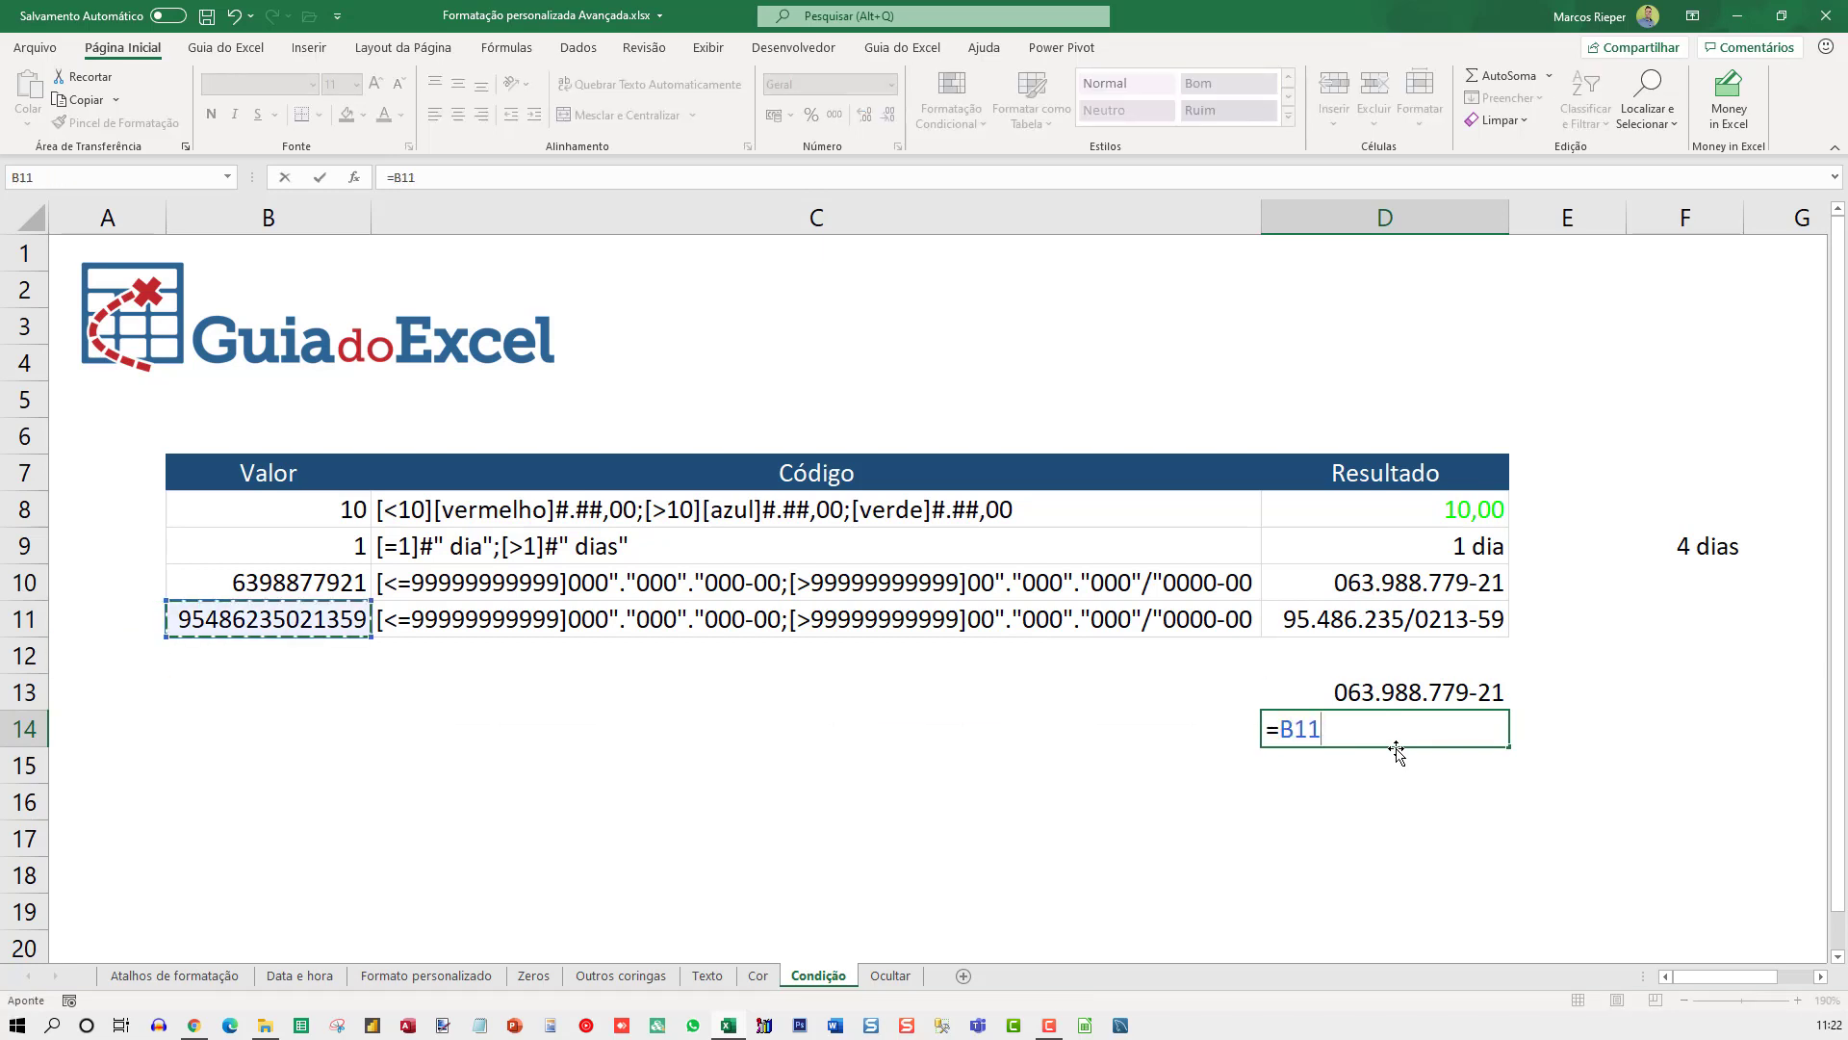
pyautogui.press('Return')
pyautogui.press('Up')
pyautogui.hotkey('ctrl', '1')
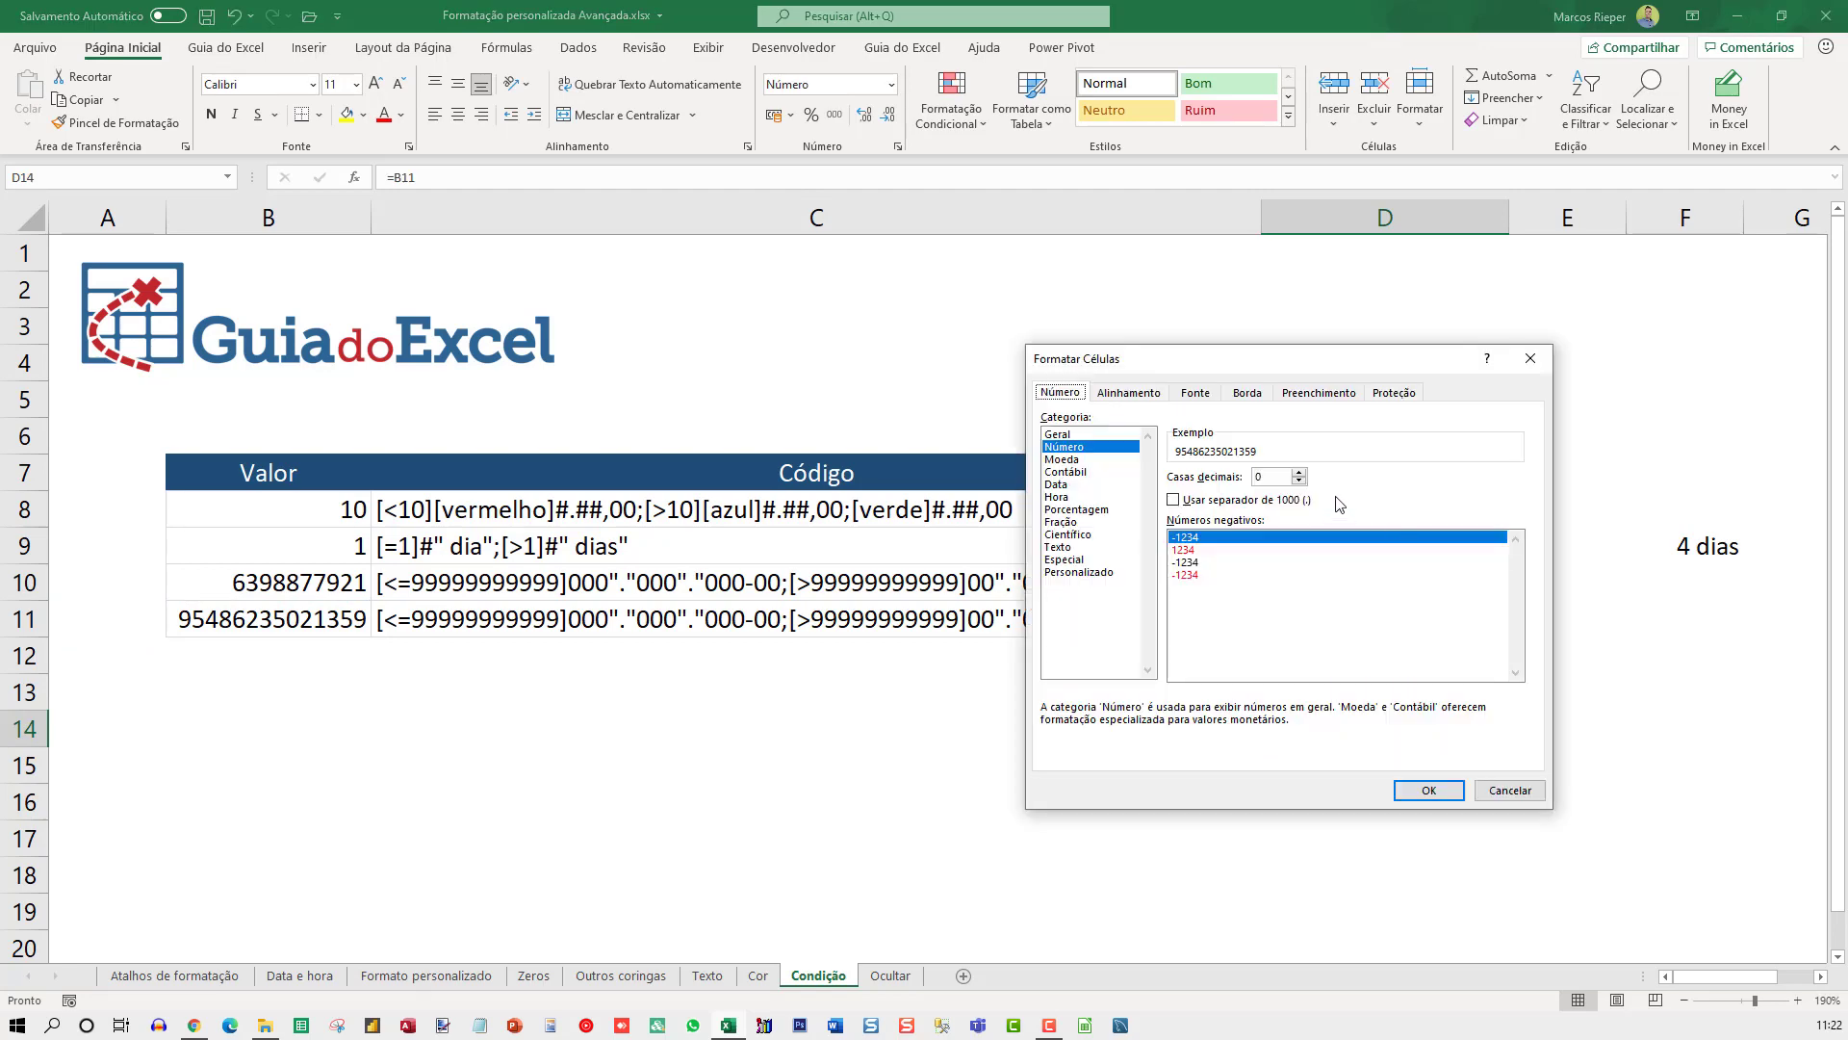
pyautogui.moveTo(1267, 372)
pyautogui.mouseDown()
pyautogui.moveTo(501, 311)
pyautogui.moveTo(546, 309)
pyautogui.mouseUp()
pyautogui.click(371, 506)
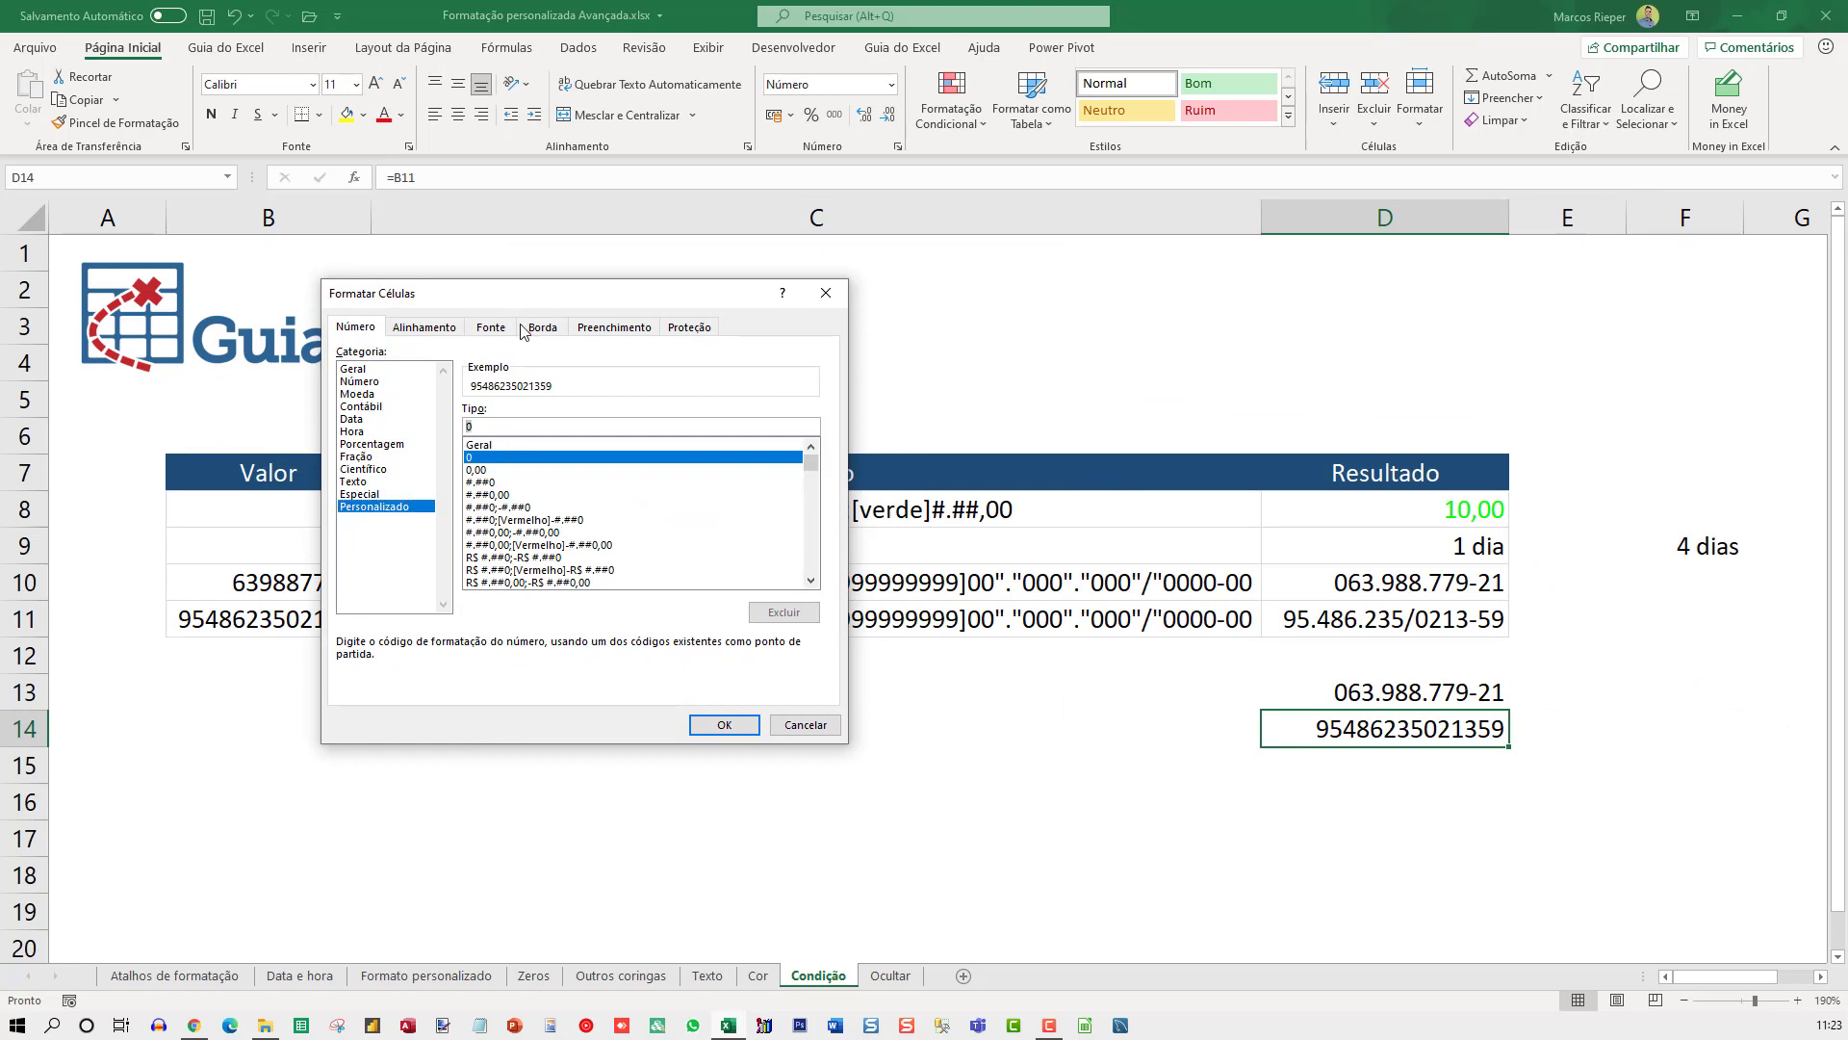
pyautogui.write('0')
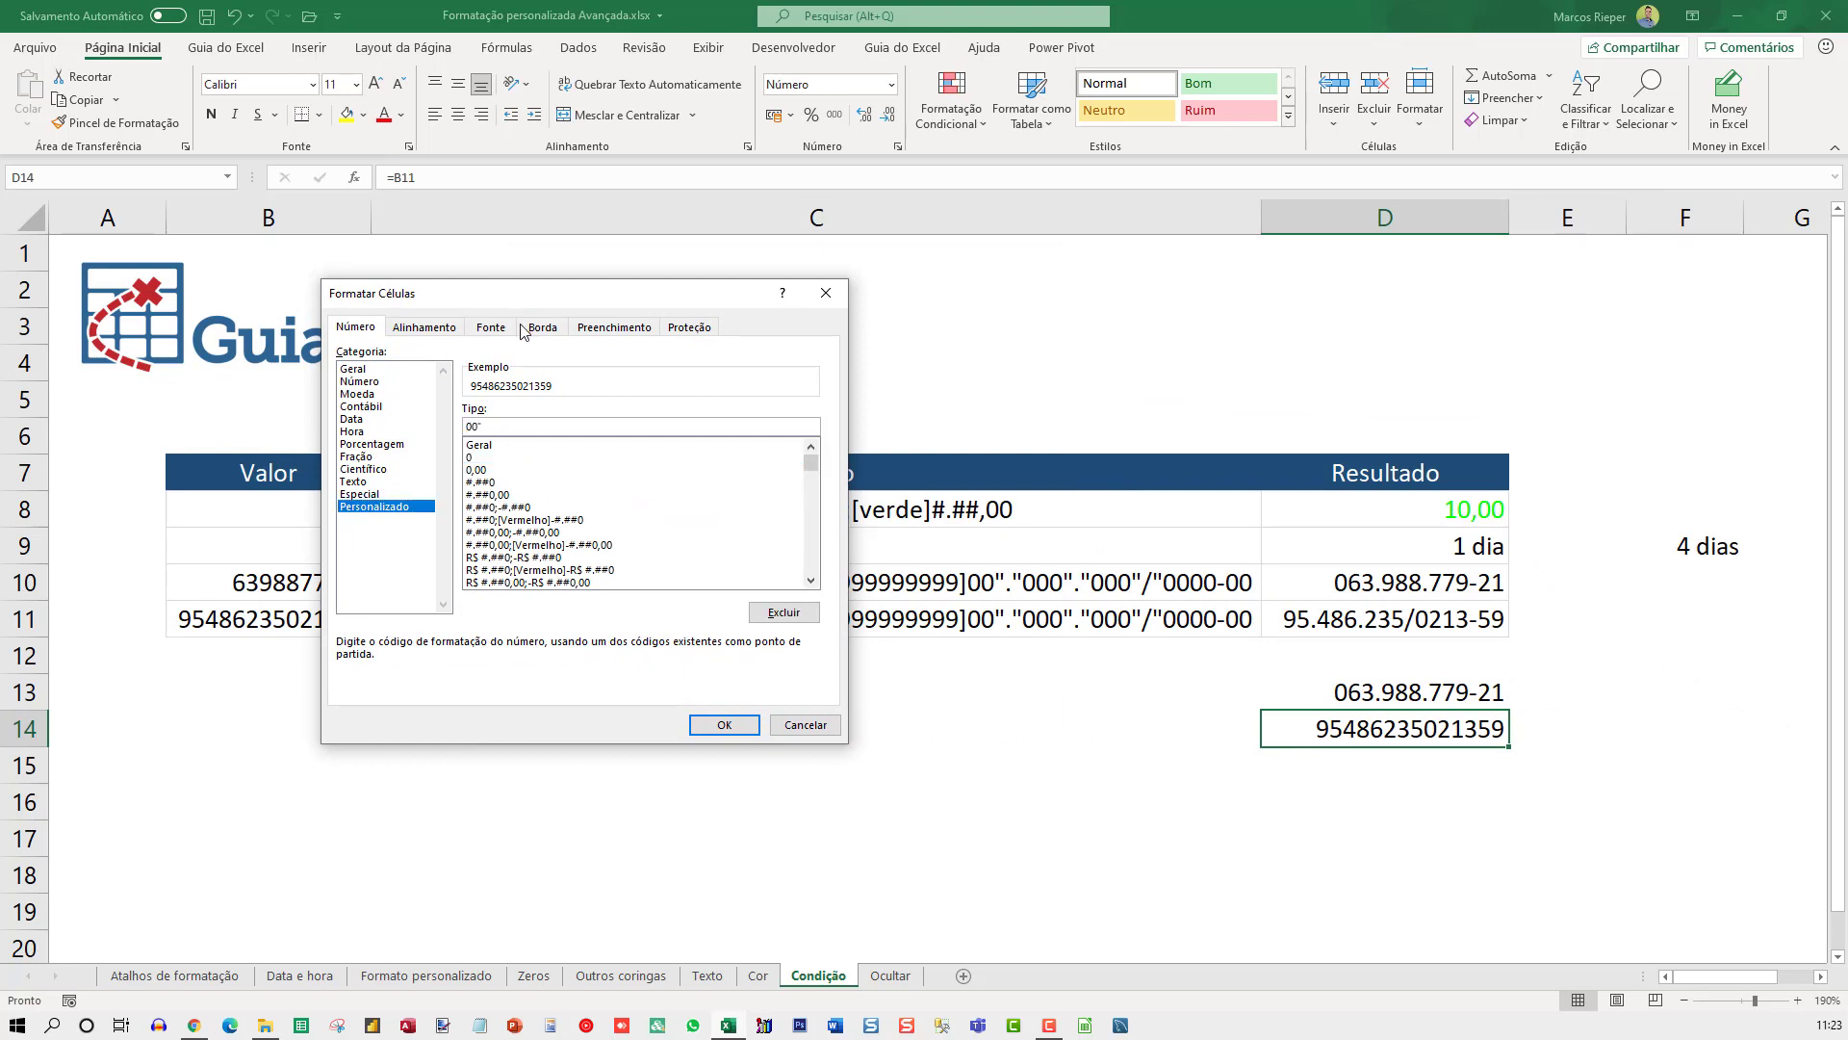
pyautogui.write('00"."0')
pyautogui.write('00"/"')
pyautogui.write('000')
pyautogui.write('0-00')
pyautogui.click(720, 728)
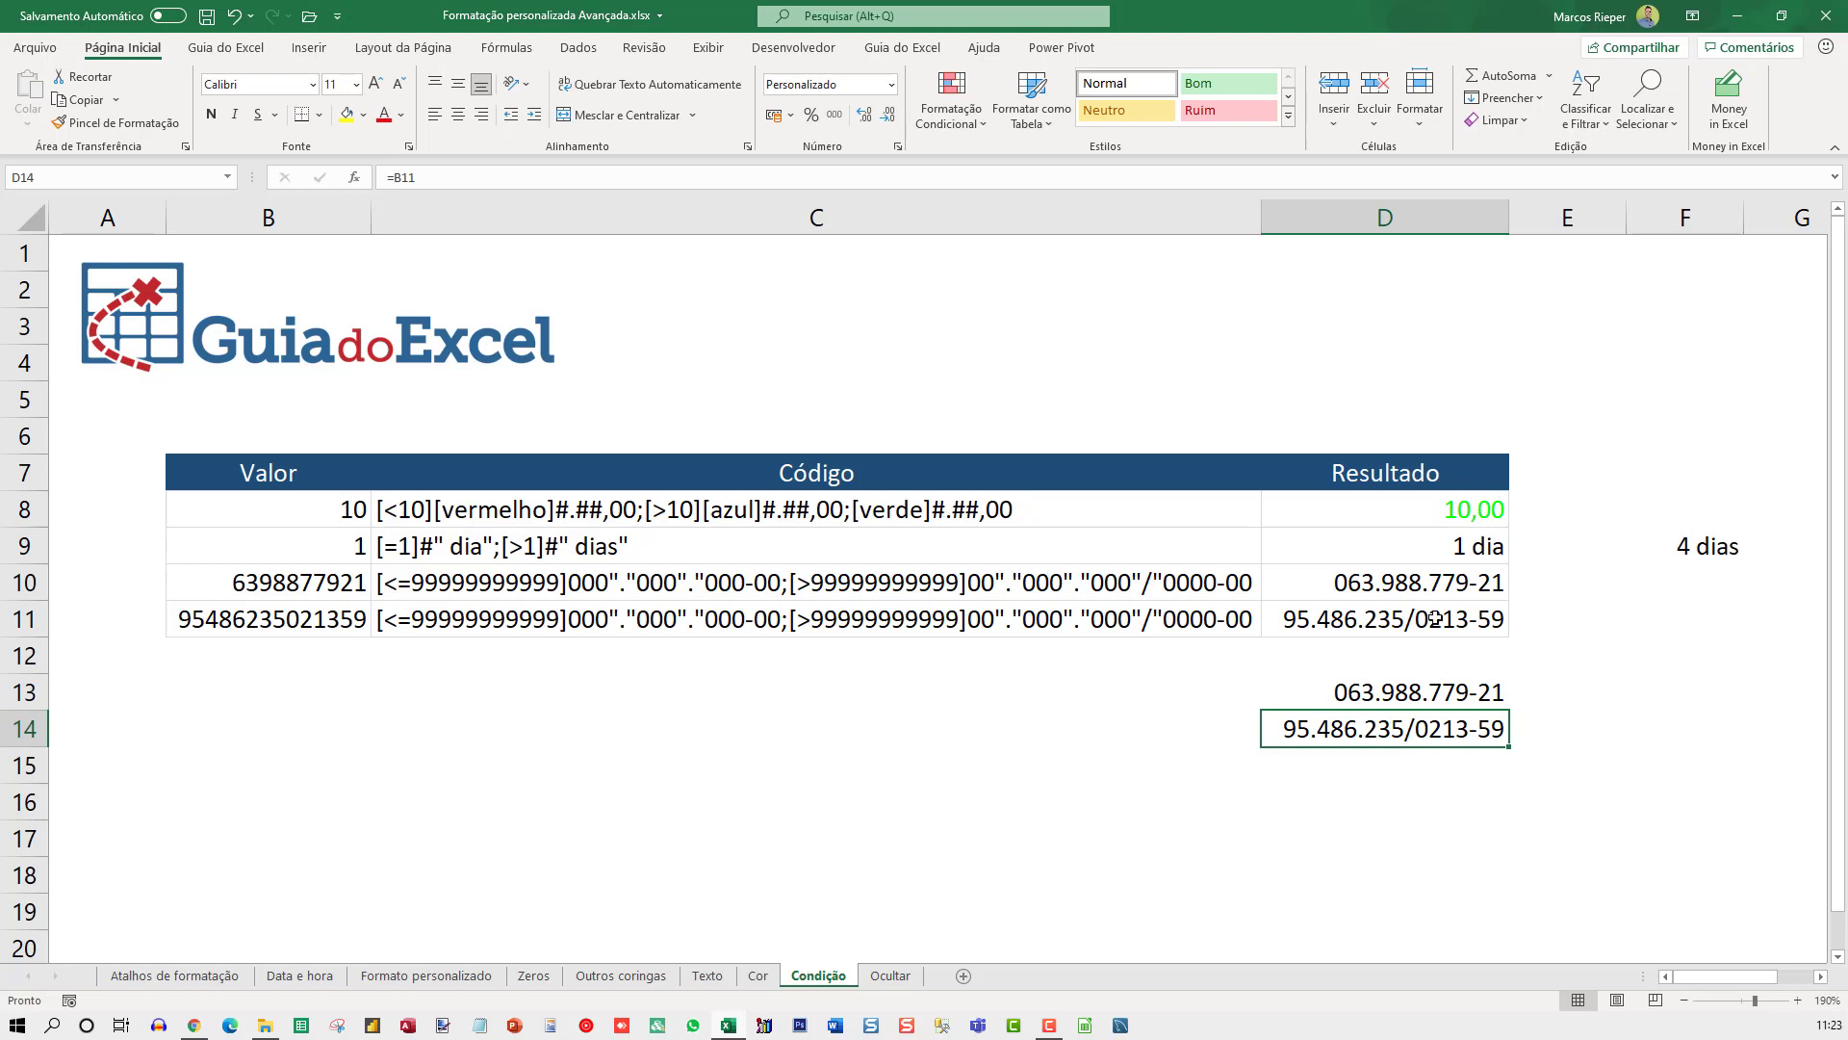
# Go to the Ocultar sheet, select D8 in the Resultado column and zoom in on the table.
pyautogui.moveTo(1473, 685); pyautogui.dragTo(1451, 729)
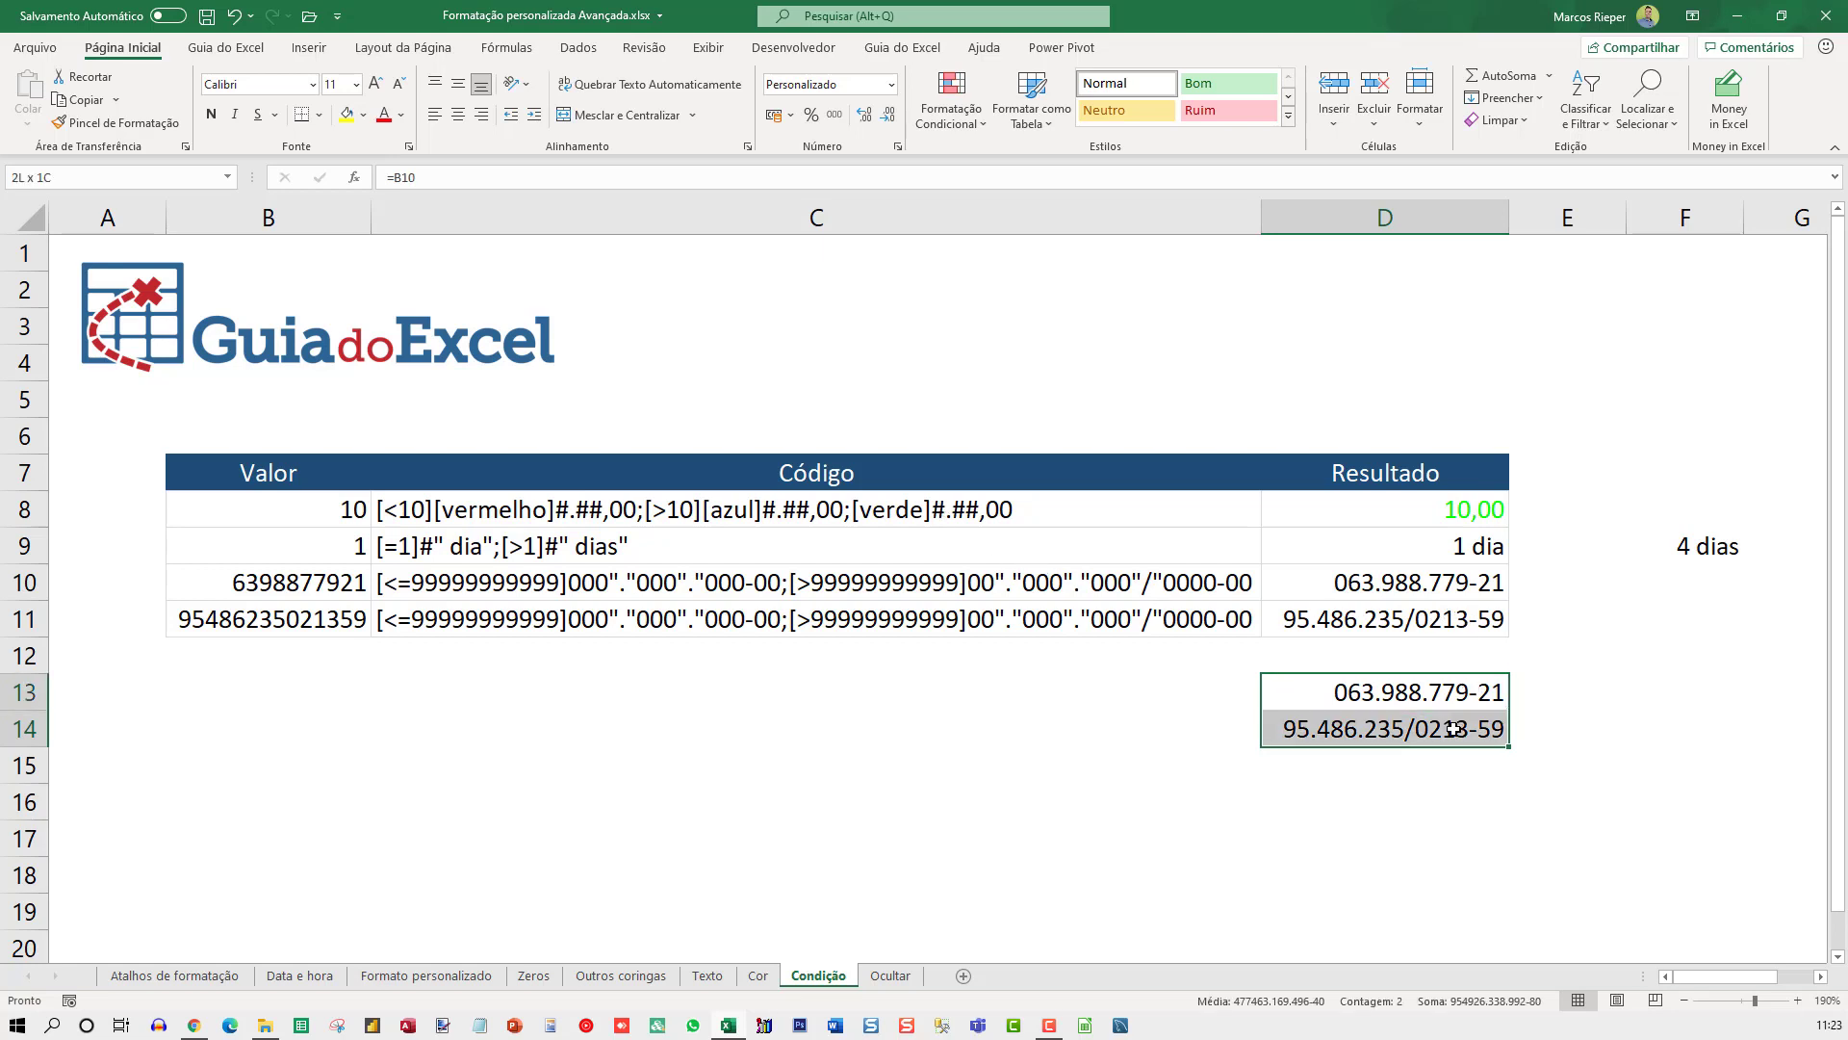
pyautogui.click(1043, 735)
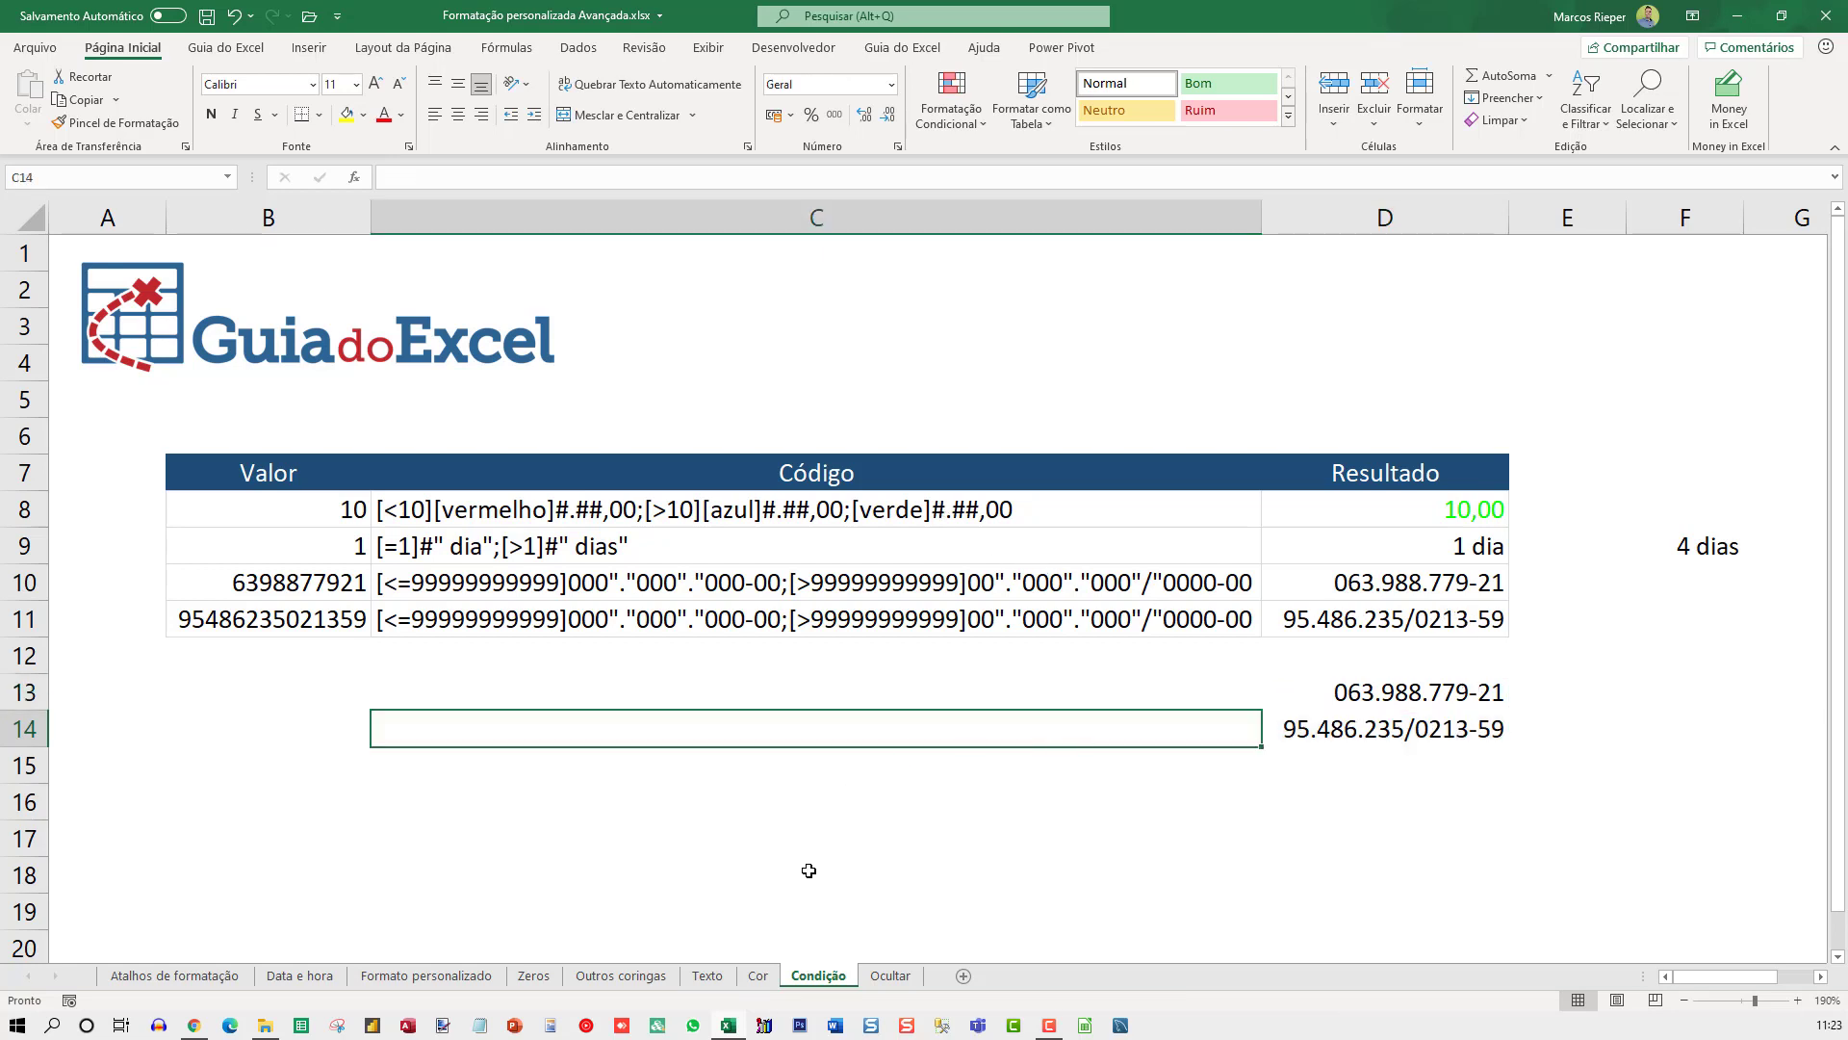
pyautogui.click(890, 975)
pyautogui.click(609, 363)
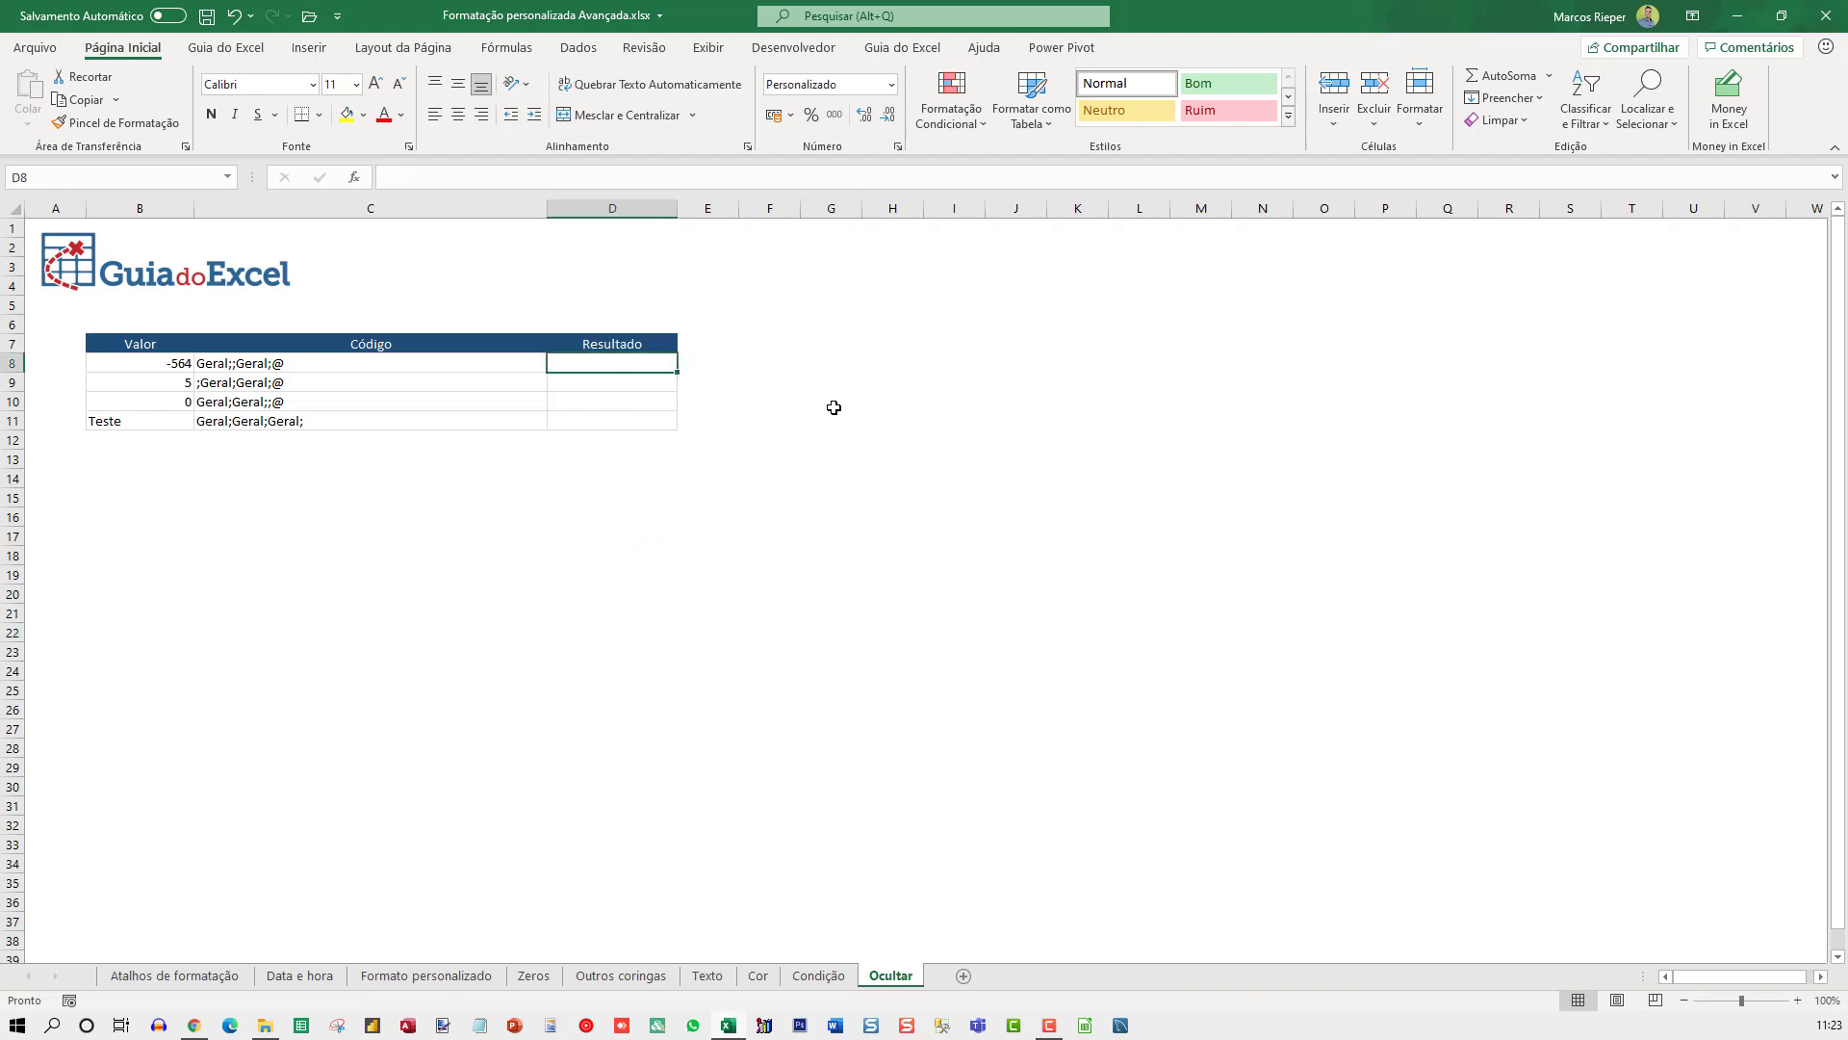
pyautogui.keyDown('ctrl'); pyautogui.scroll(4, 837, 404); pyautogui.keyUp('ctrl')
pyautogui.keyDown('ctrl'); pyautogui.scroll(1, 839, 402); pyautogui.keyUp('ctrl')
pyautogui.keyDown('ctrl'); pyautogui.scroll(1, 847, 406); pyautogui.keyUp('ctrl')
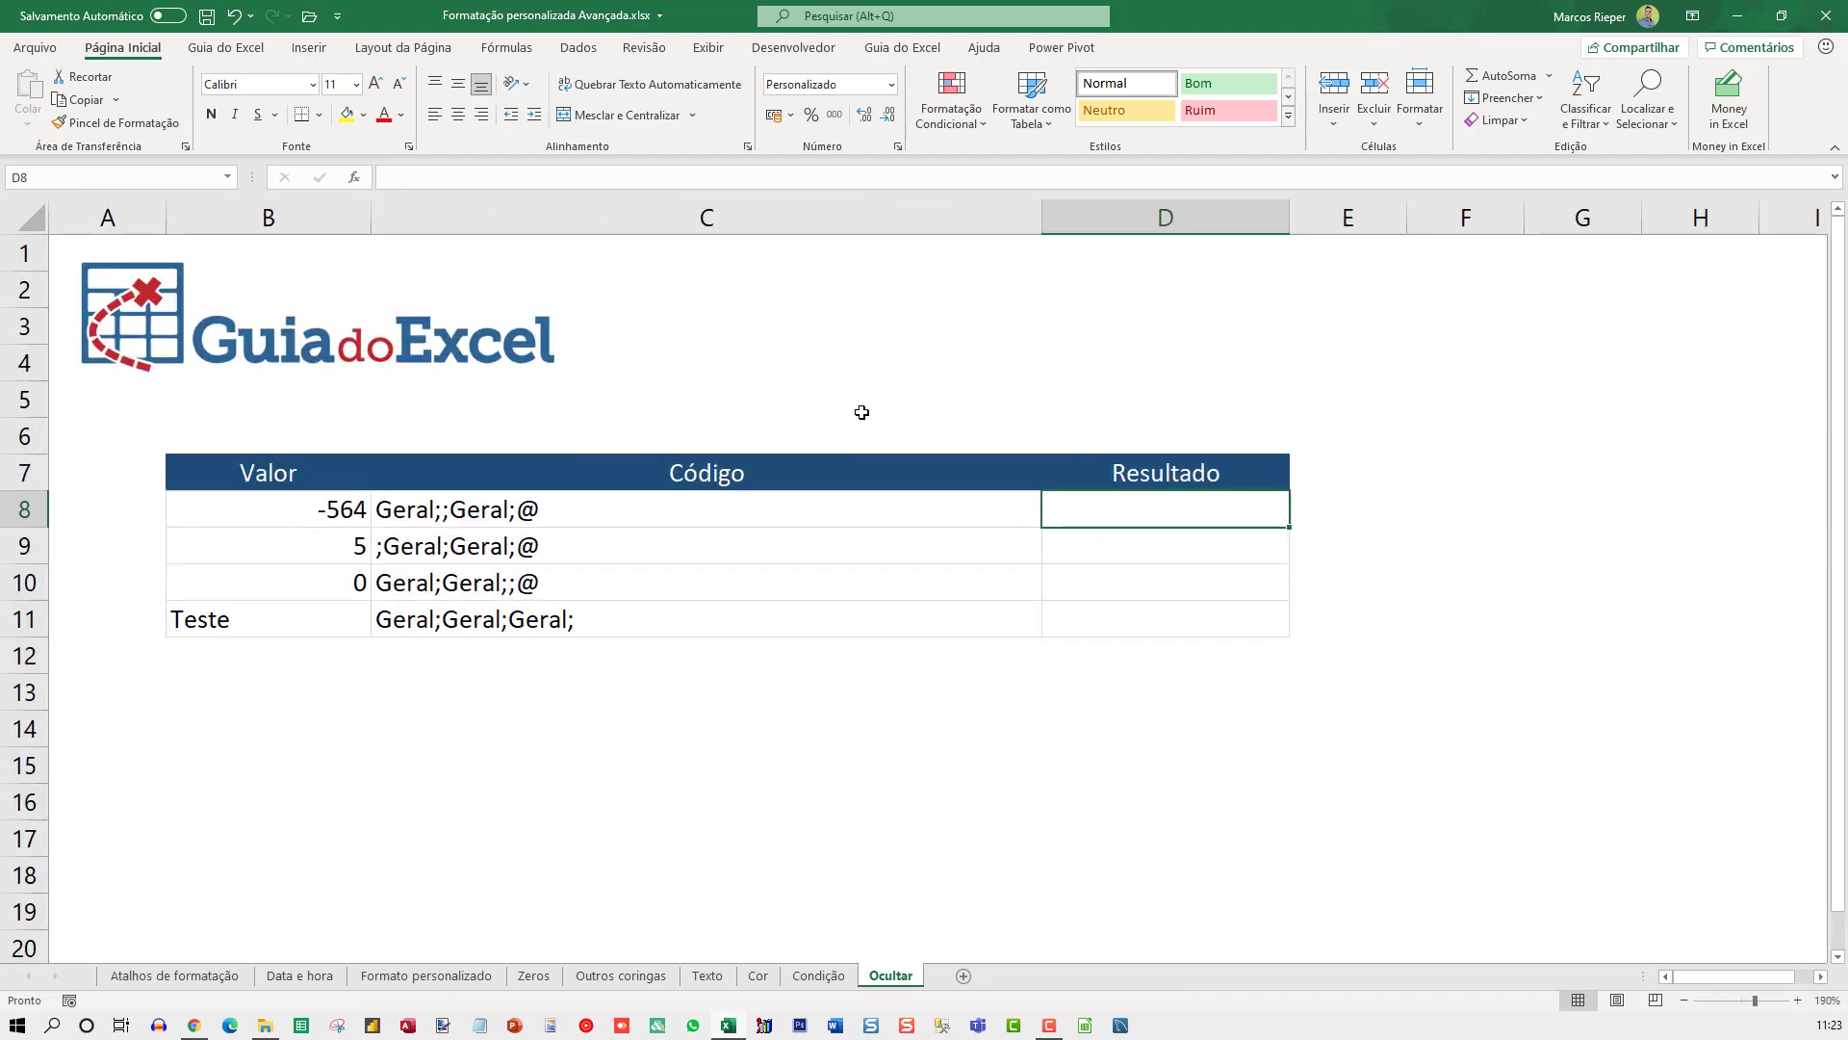
pyautogui.keyDown('ctrl'); pyautogui.scroll(1, 863, 415); pyautogui.keyUp('ctrl')
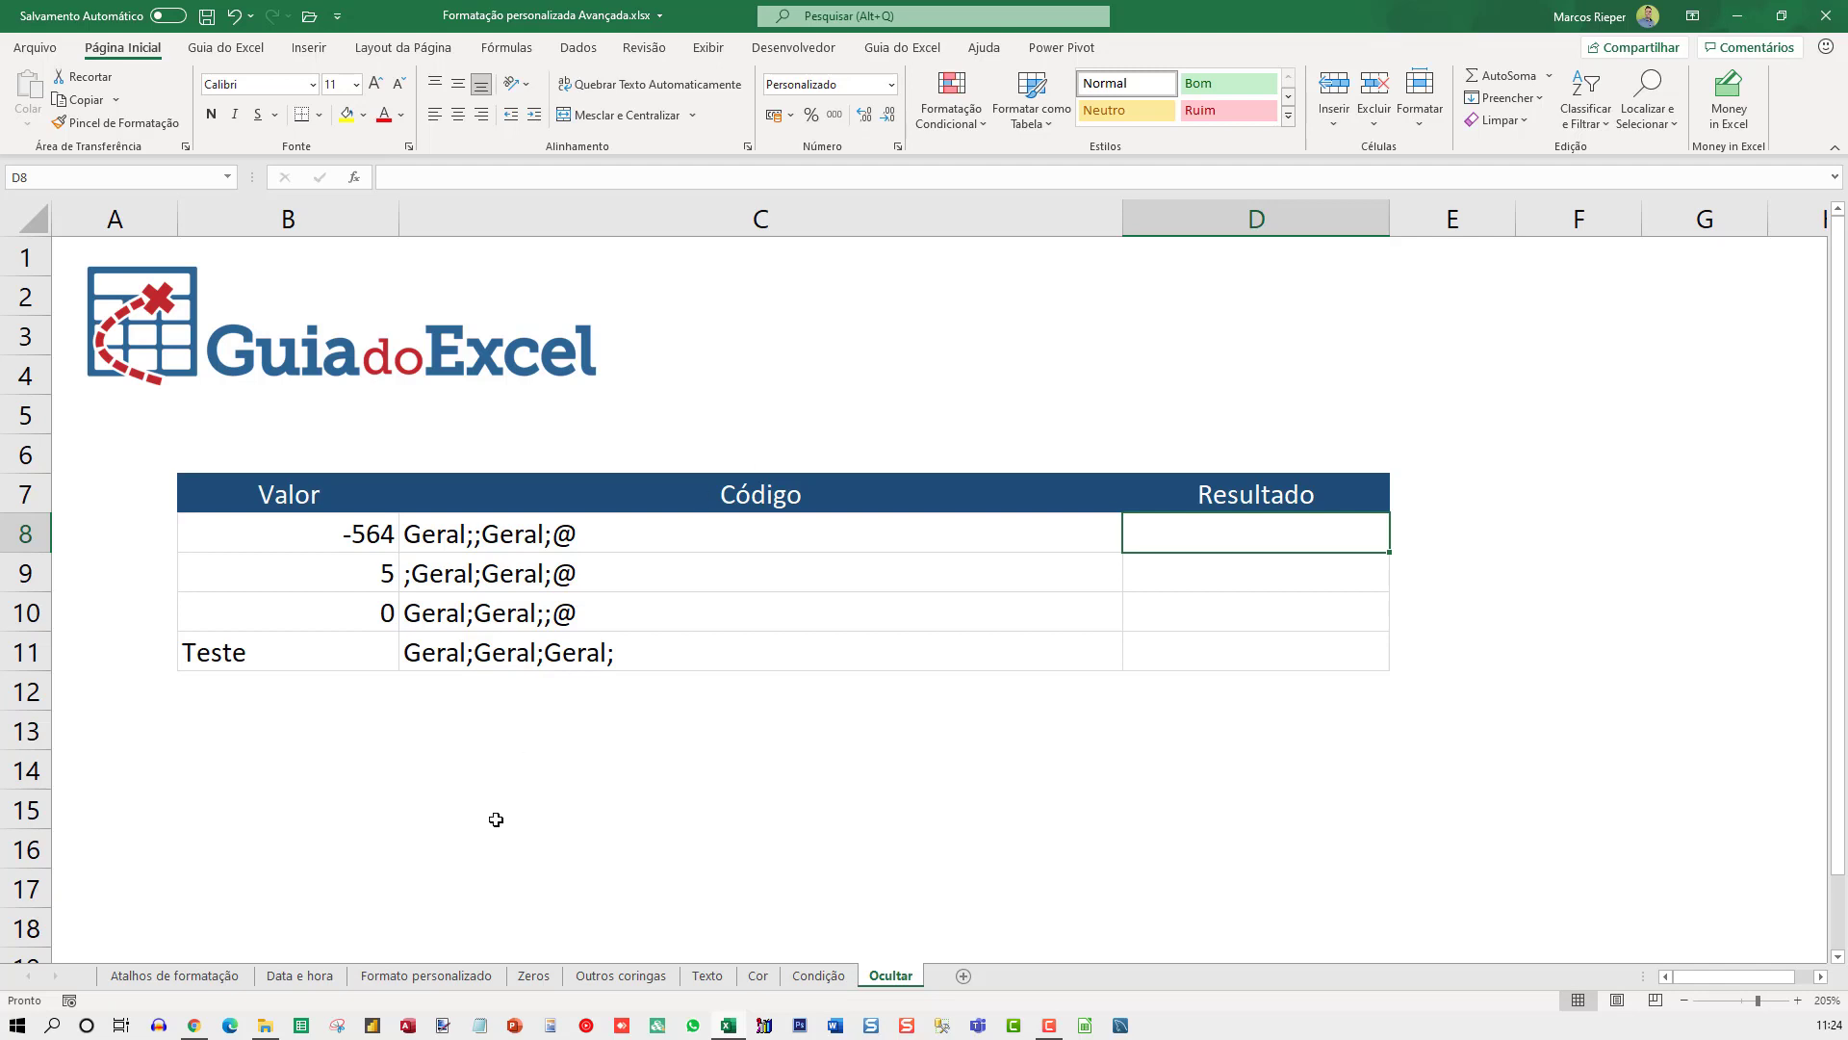
# Delete the [Vermelho]#.##0,00 section from the Formato personalizado sample code, then return to Ocultar.
pyautogui.click(471, 975)
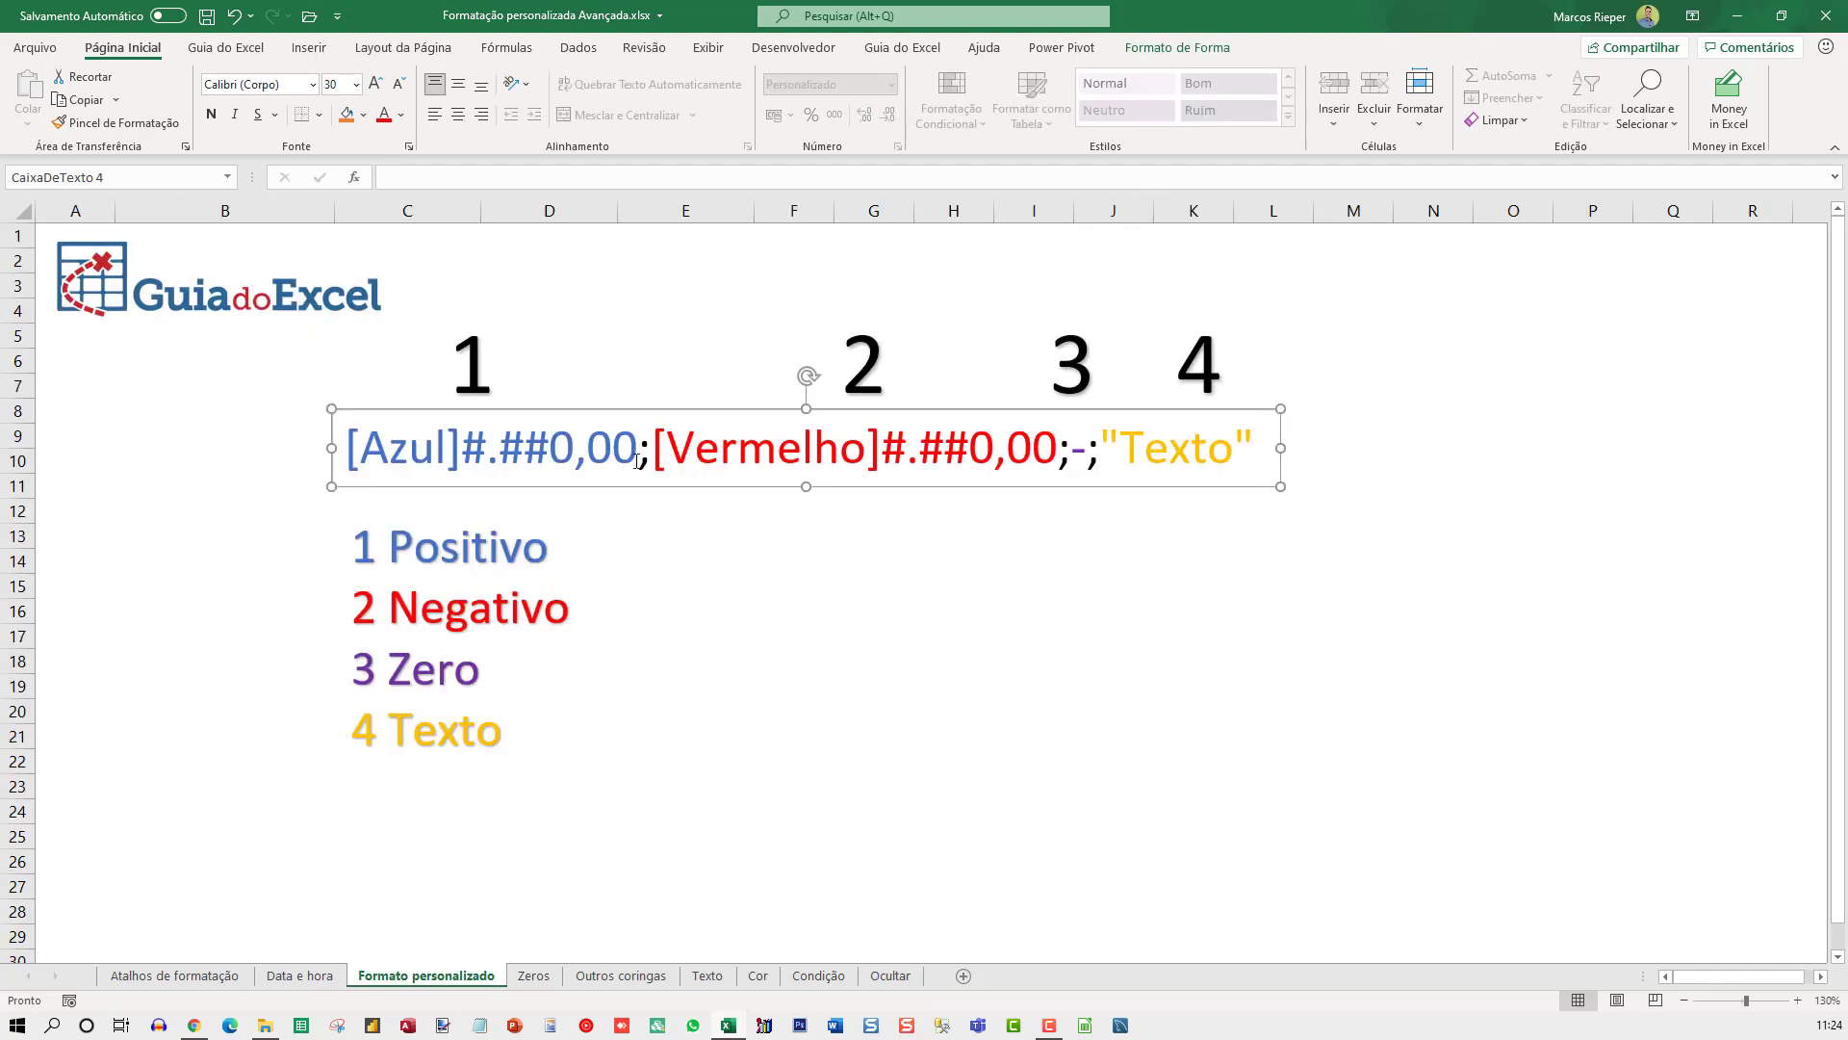
pyautogui.moveTo(637, 459); pyautogui.dragTo(866, 453)
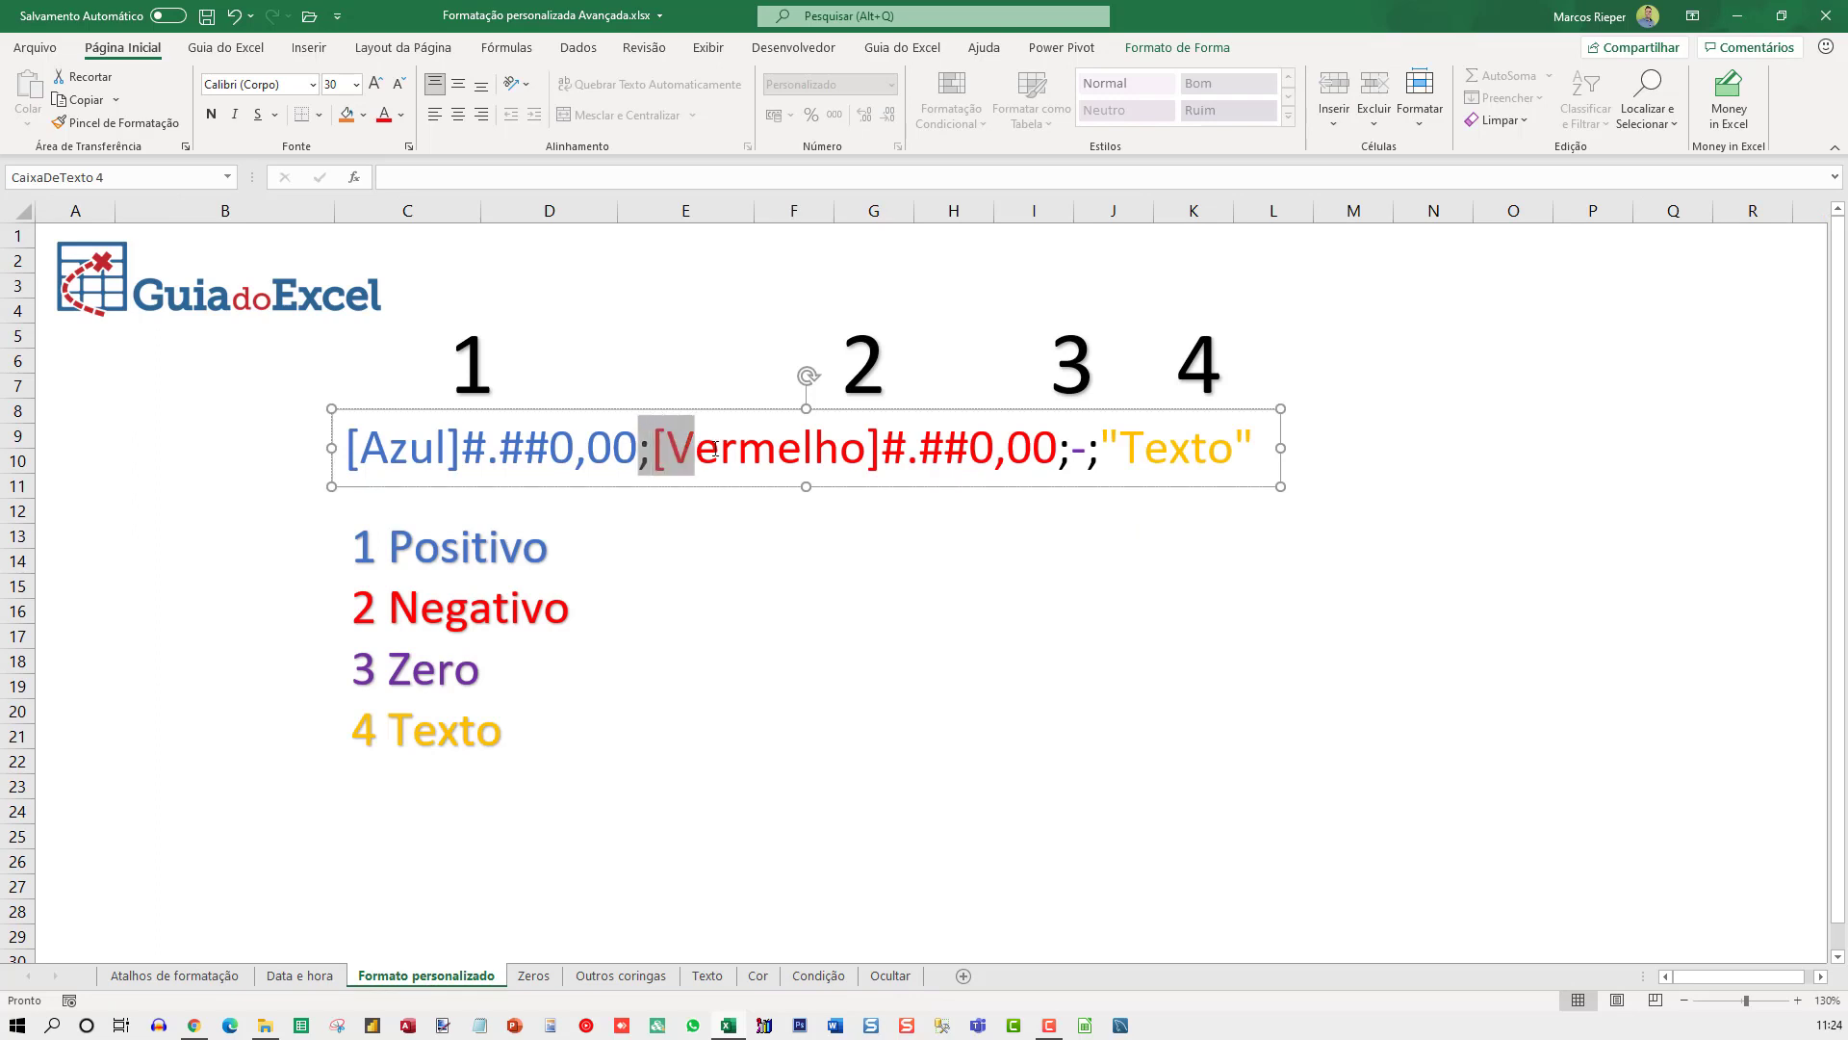
pyautogui.click(1056, 467)
pyautogui.keyDown('shift'); pyautogui.click(653, 451); pyautogui.keyUp('shift')
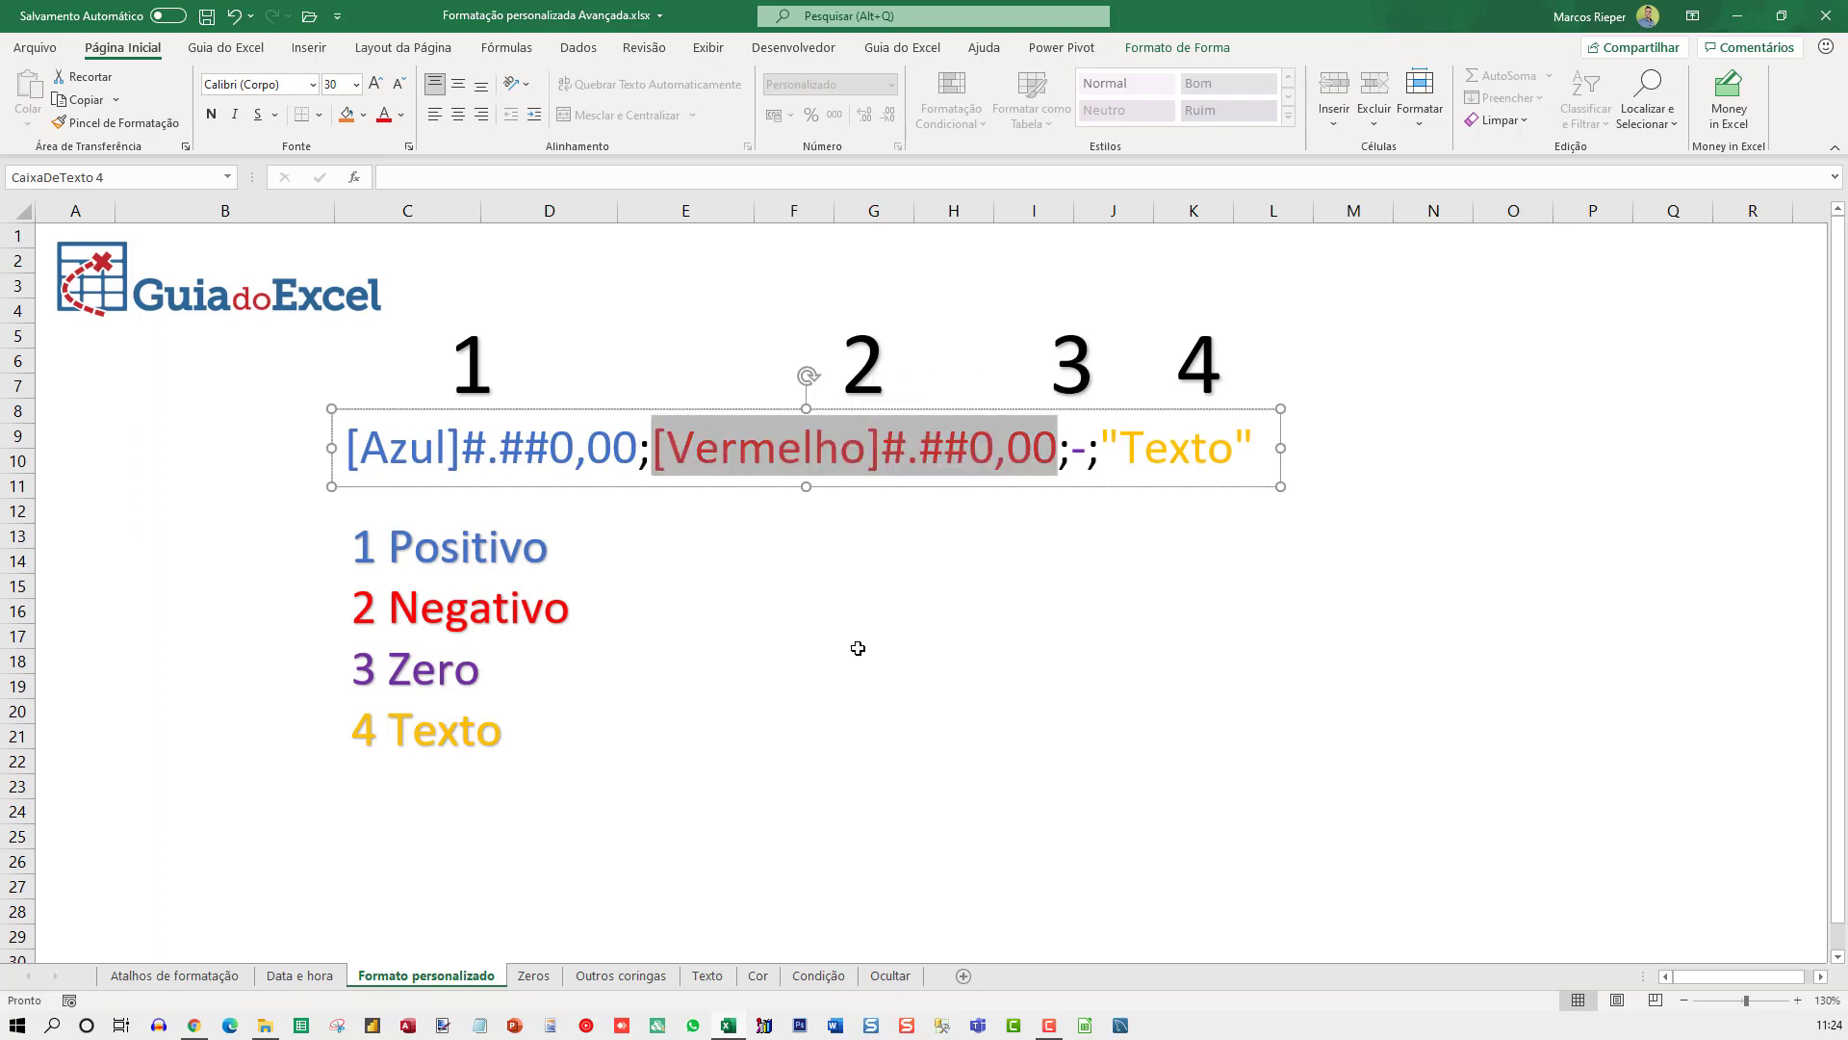
pyautogui.press('Delete')
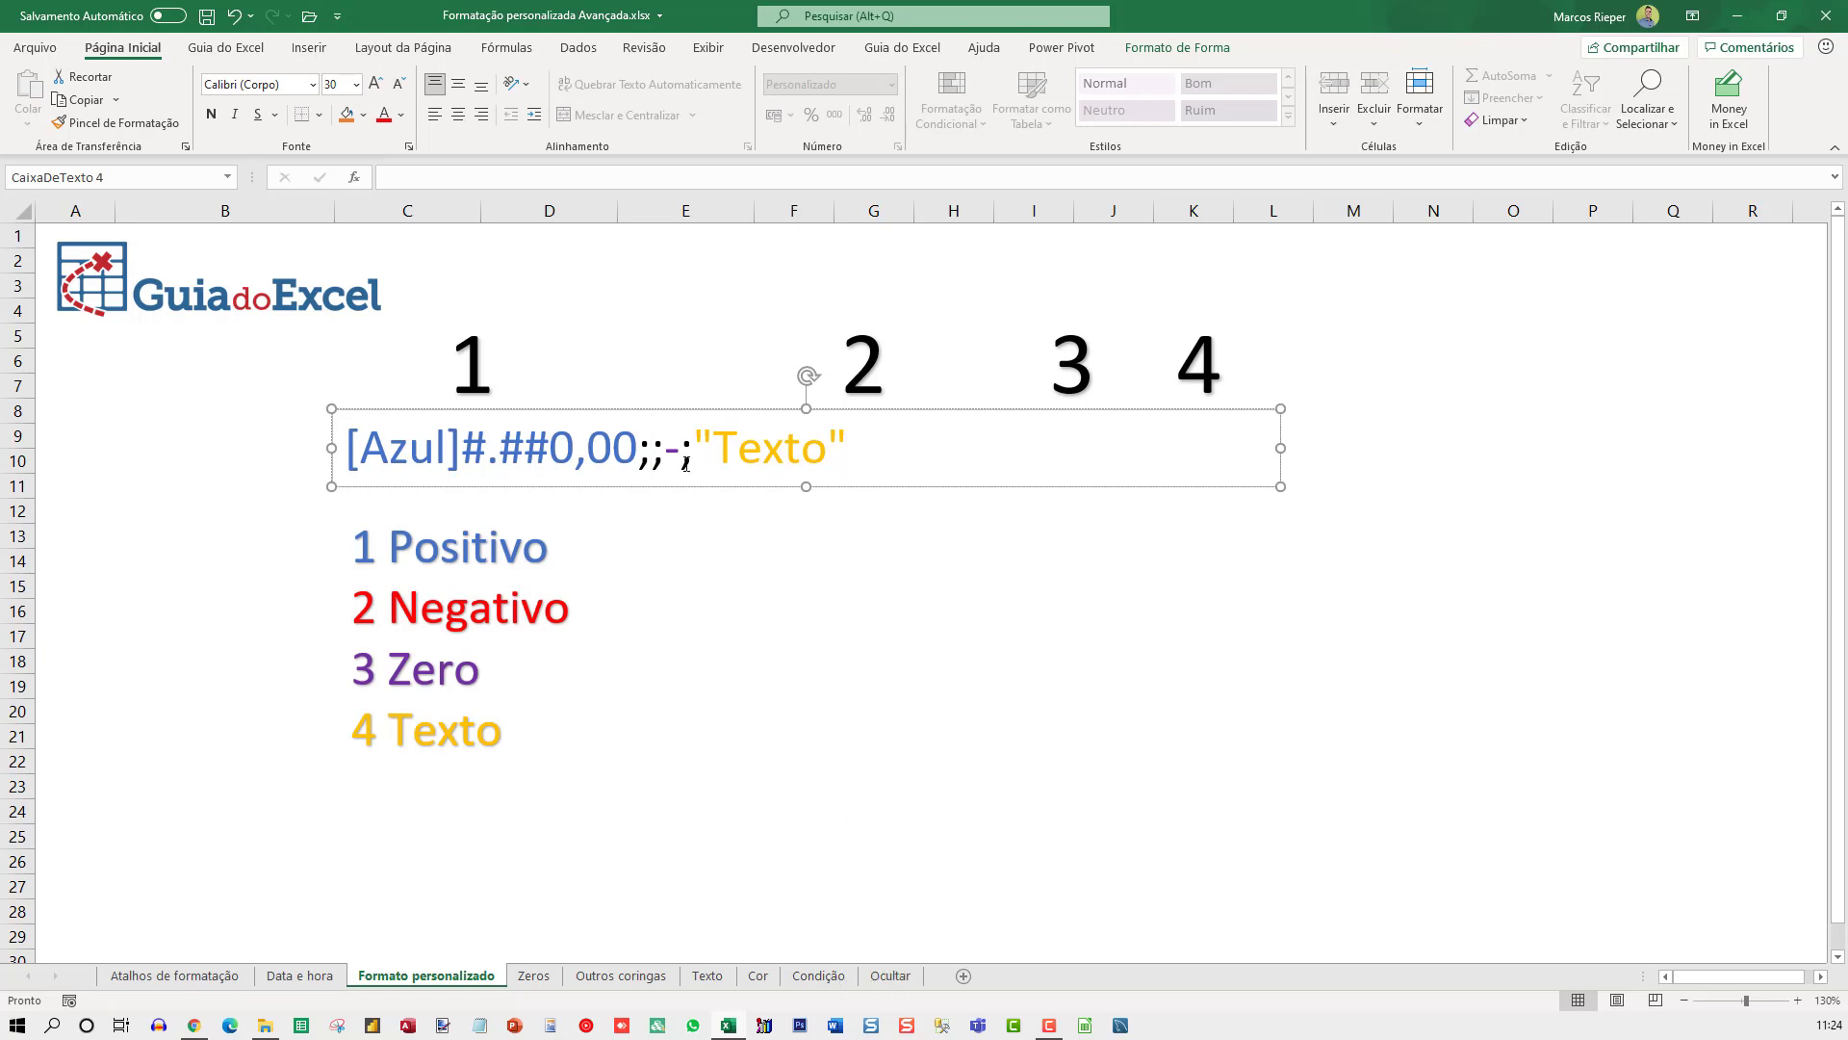
pyautogui.moveTo(664, 448); pyautogui.dragTo(681, 448)
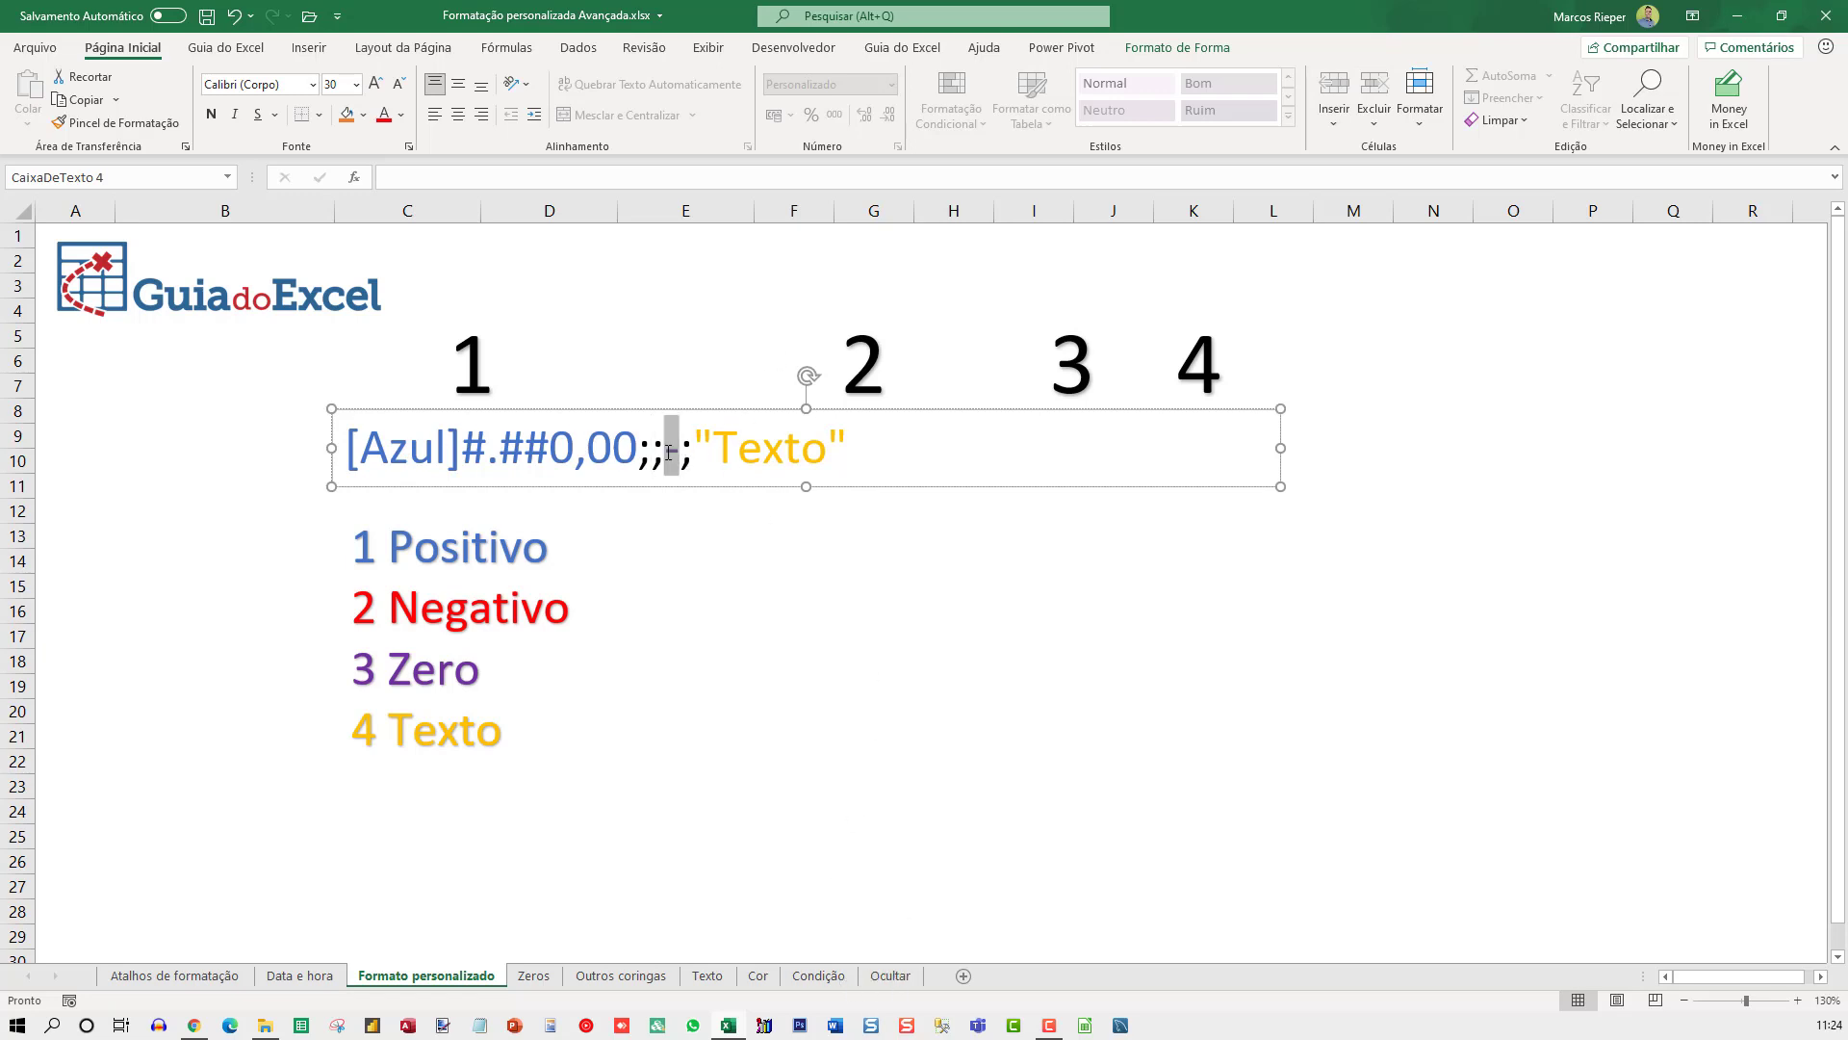
pyautogui.click(891, 975)
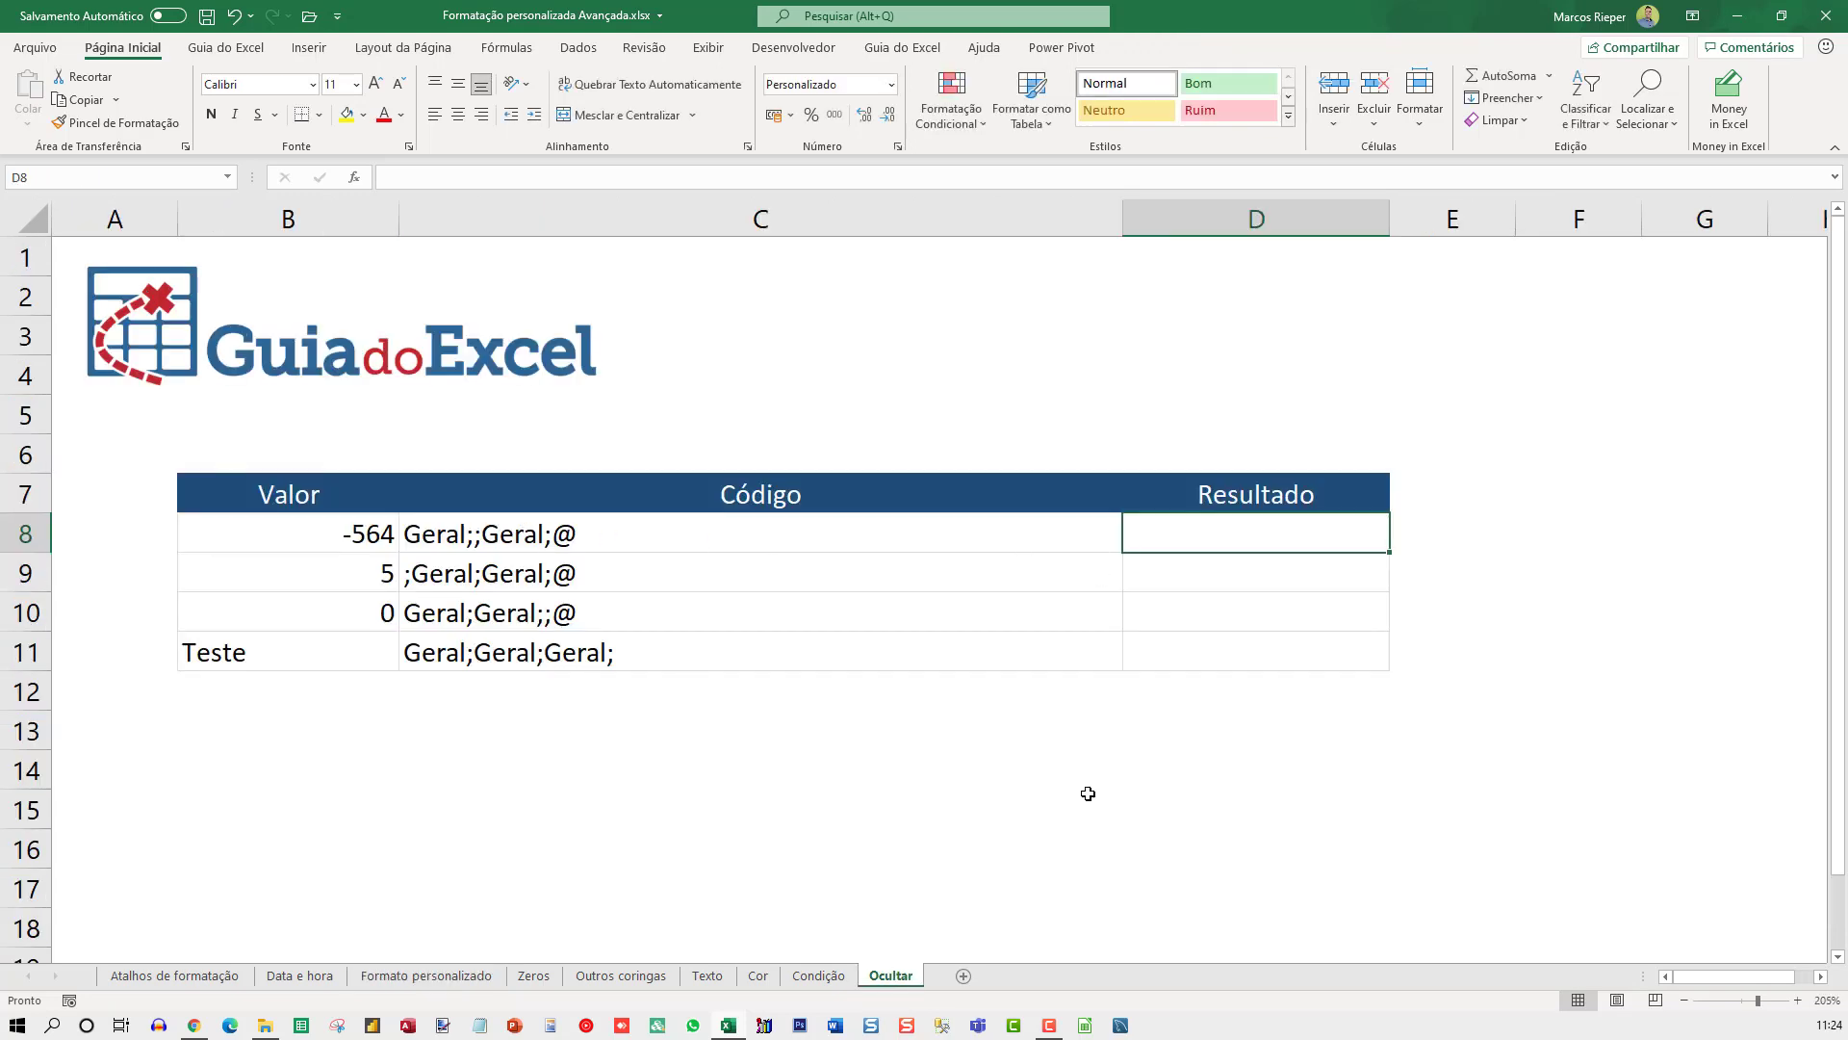
# Enter =B8 in D8, give D8:D12 the Geral format, and make D8 show -564.
pyautogui.write('=B8')
pyautogui.press('Return')
pyautogui.press('Up')
pyautogui.keyDown('shift'); pyautogui.click(1237, 686); pyautogui.keyUp('shift')
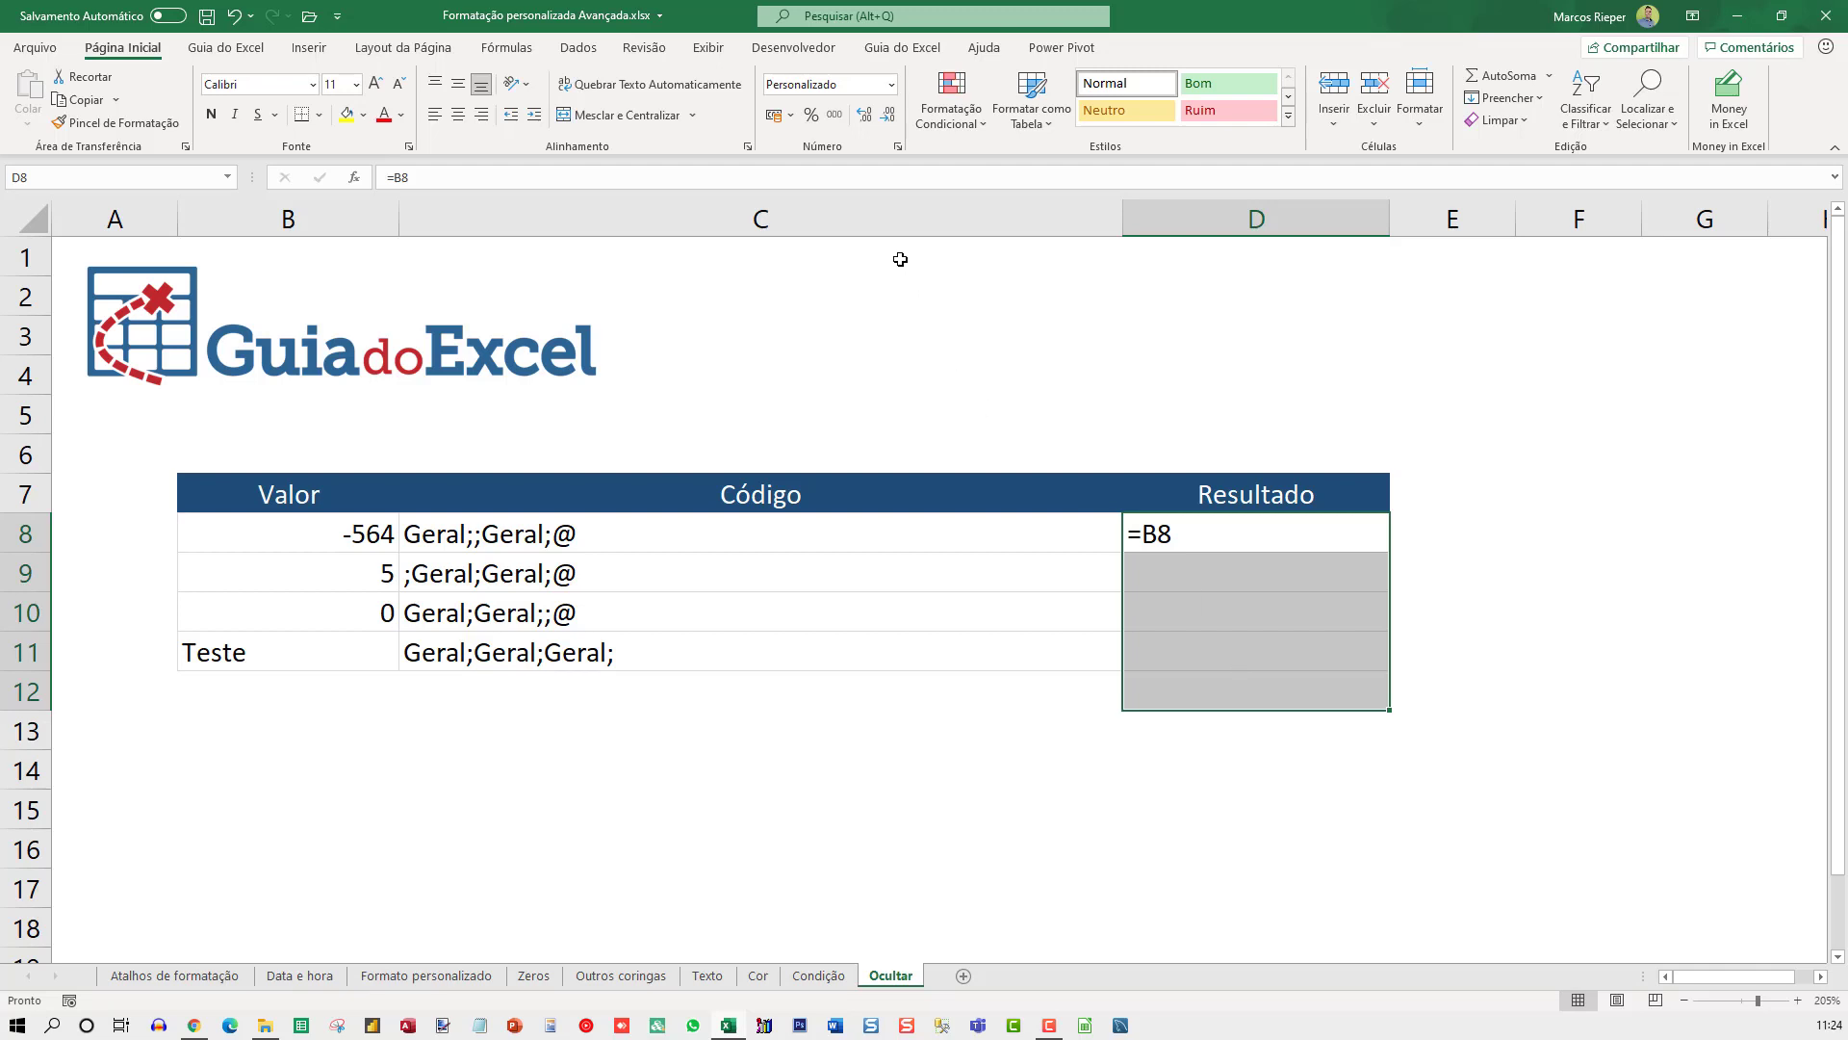
pyautogui.hotkey('ctrl', '1')
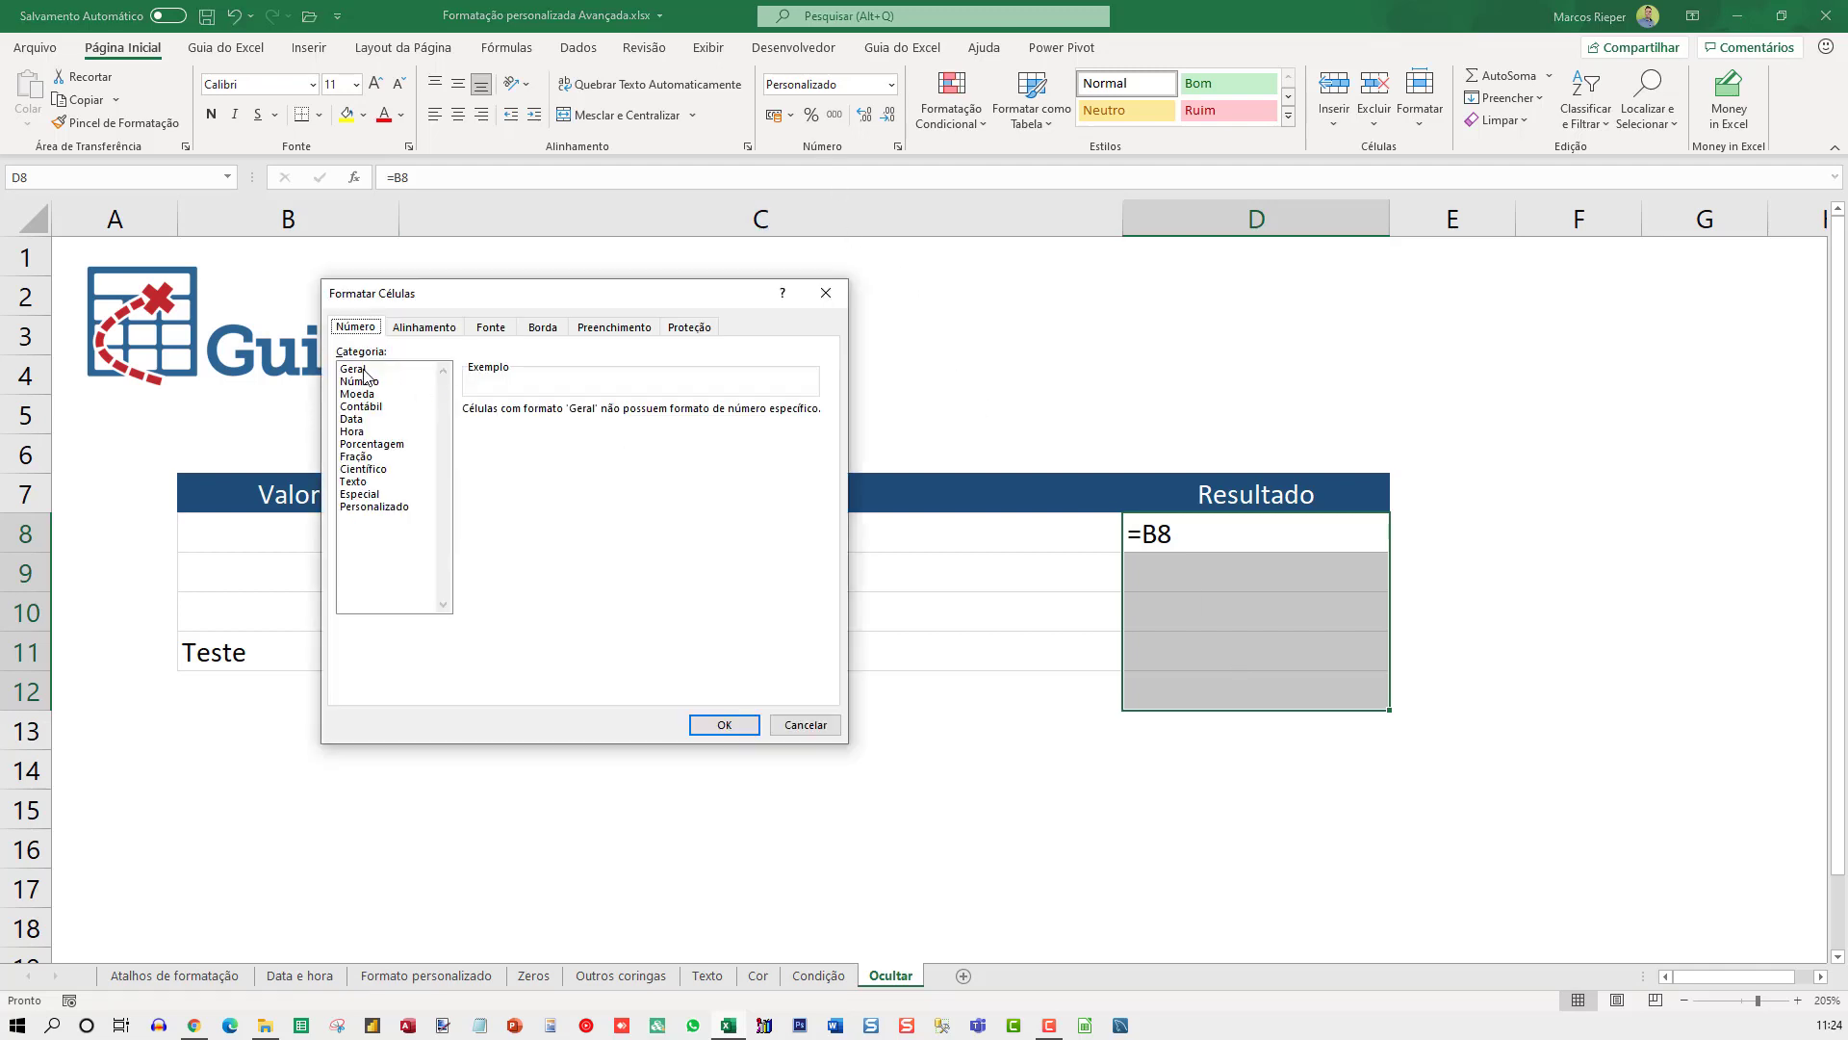
pyautogui.click(352, 369)
pyautogui.click(724, 725)
pyautogui.doubleClick(1196, 530)
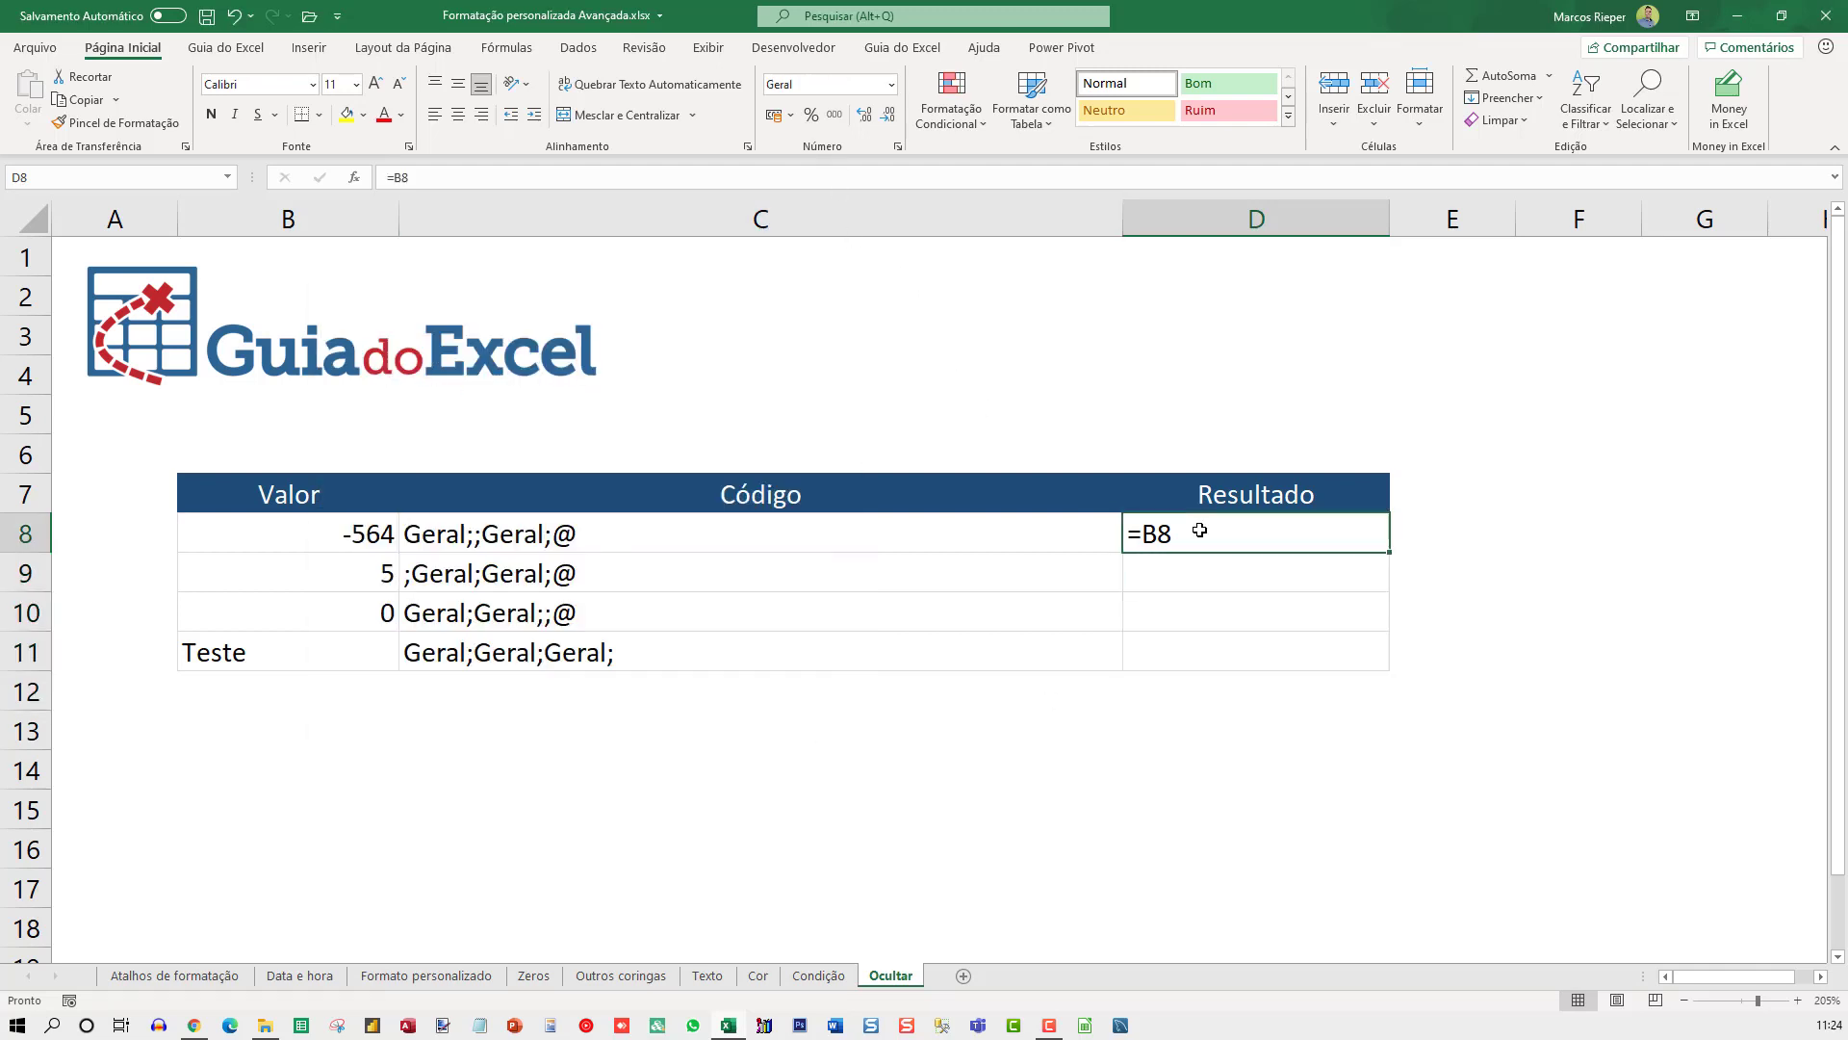
pyautogui.press('Return')
pyautogui.click(1254, 532)
# Apply the custom format geral; to D8 so the negative -564 is hidden.
pyautogui.hotkey('ctrl', '1')
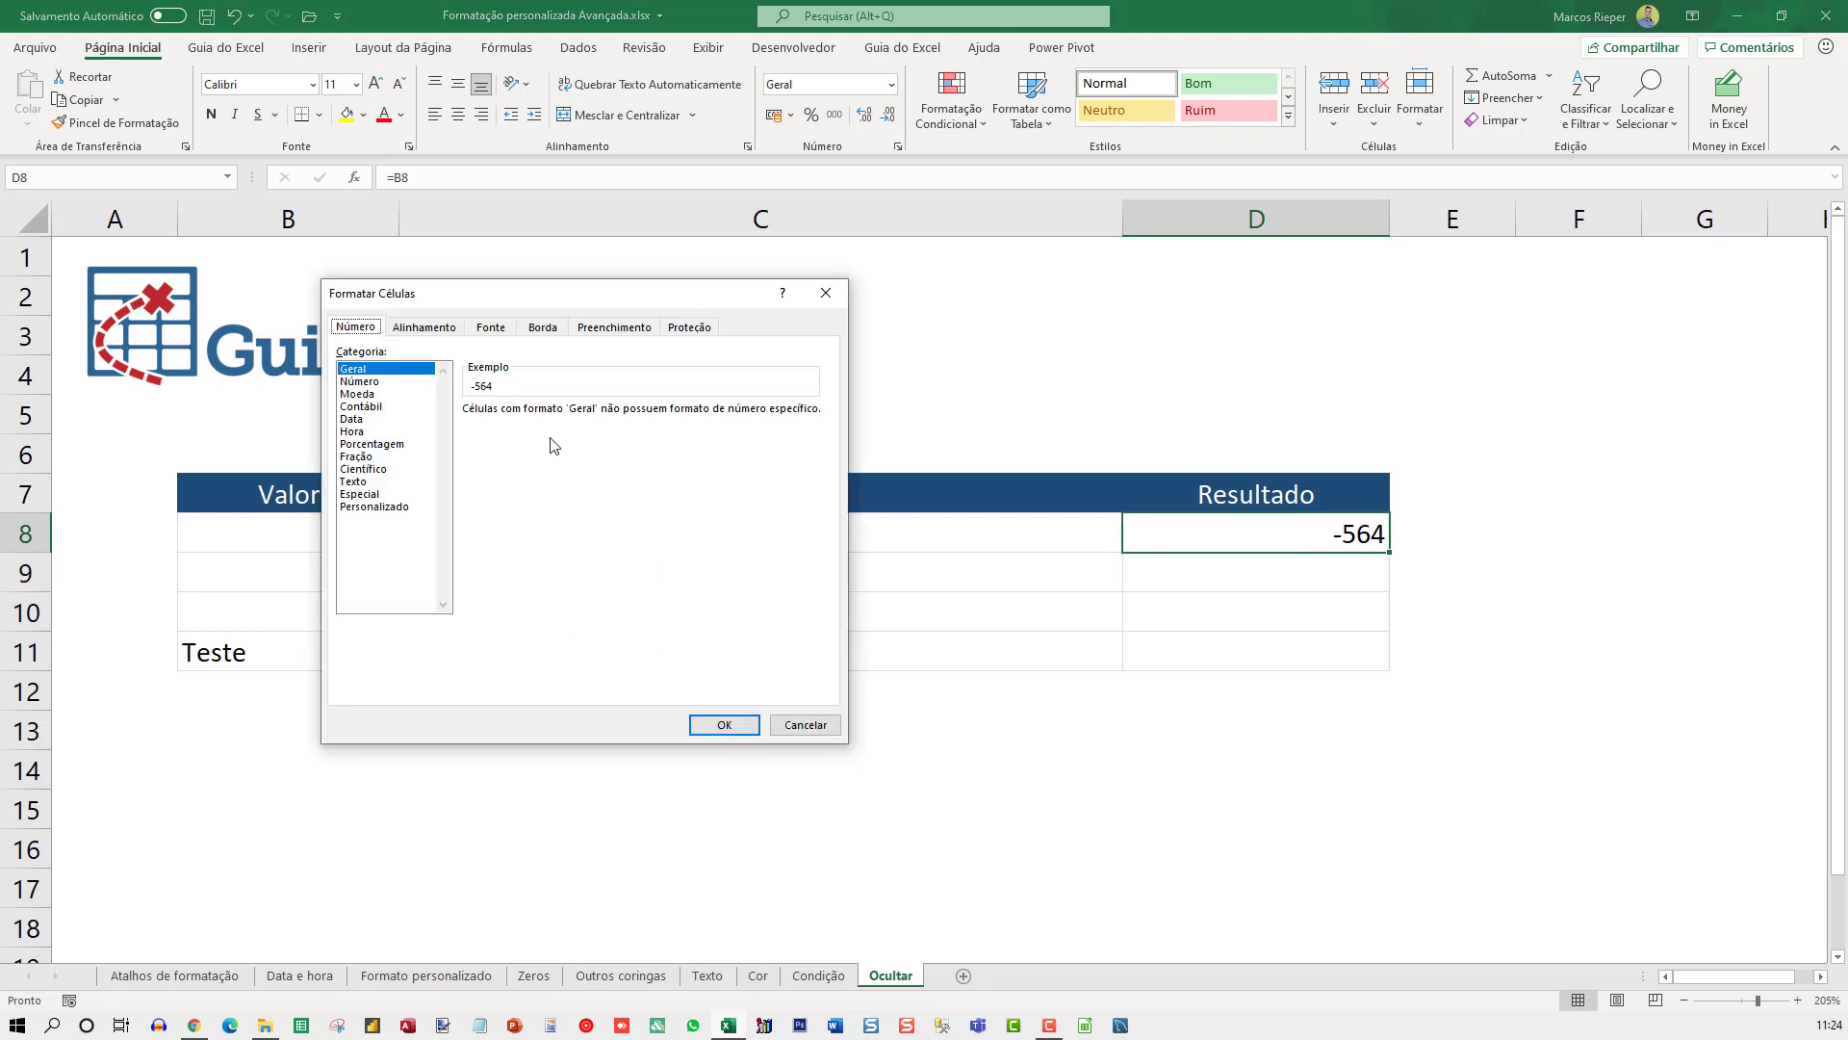
pyautogui.moveTo(487, 302)
pyautogui.mouseDown()
pyautogui.moveTo(869, 484)
pyautogui.moveTo(779, 444)
pyautogui.mouseUp()
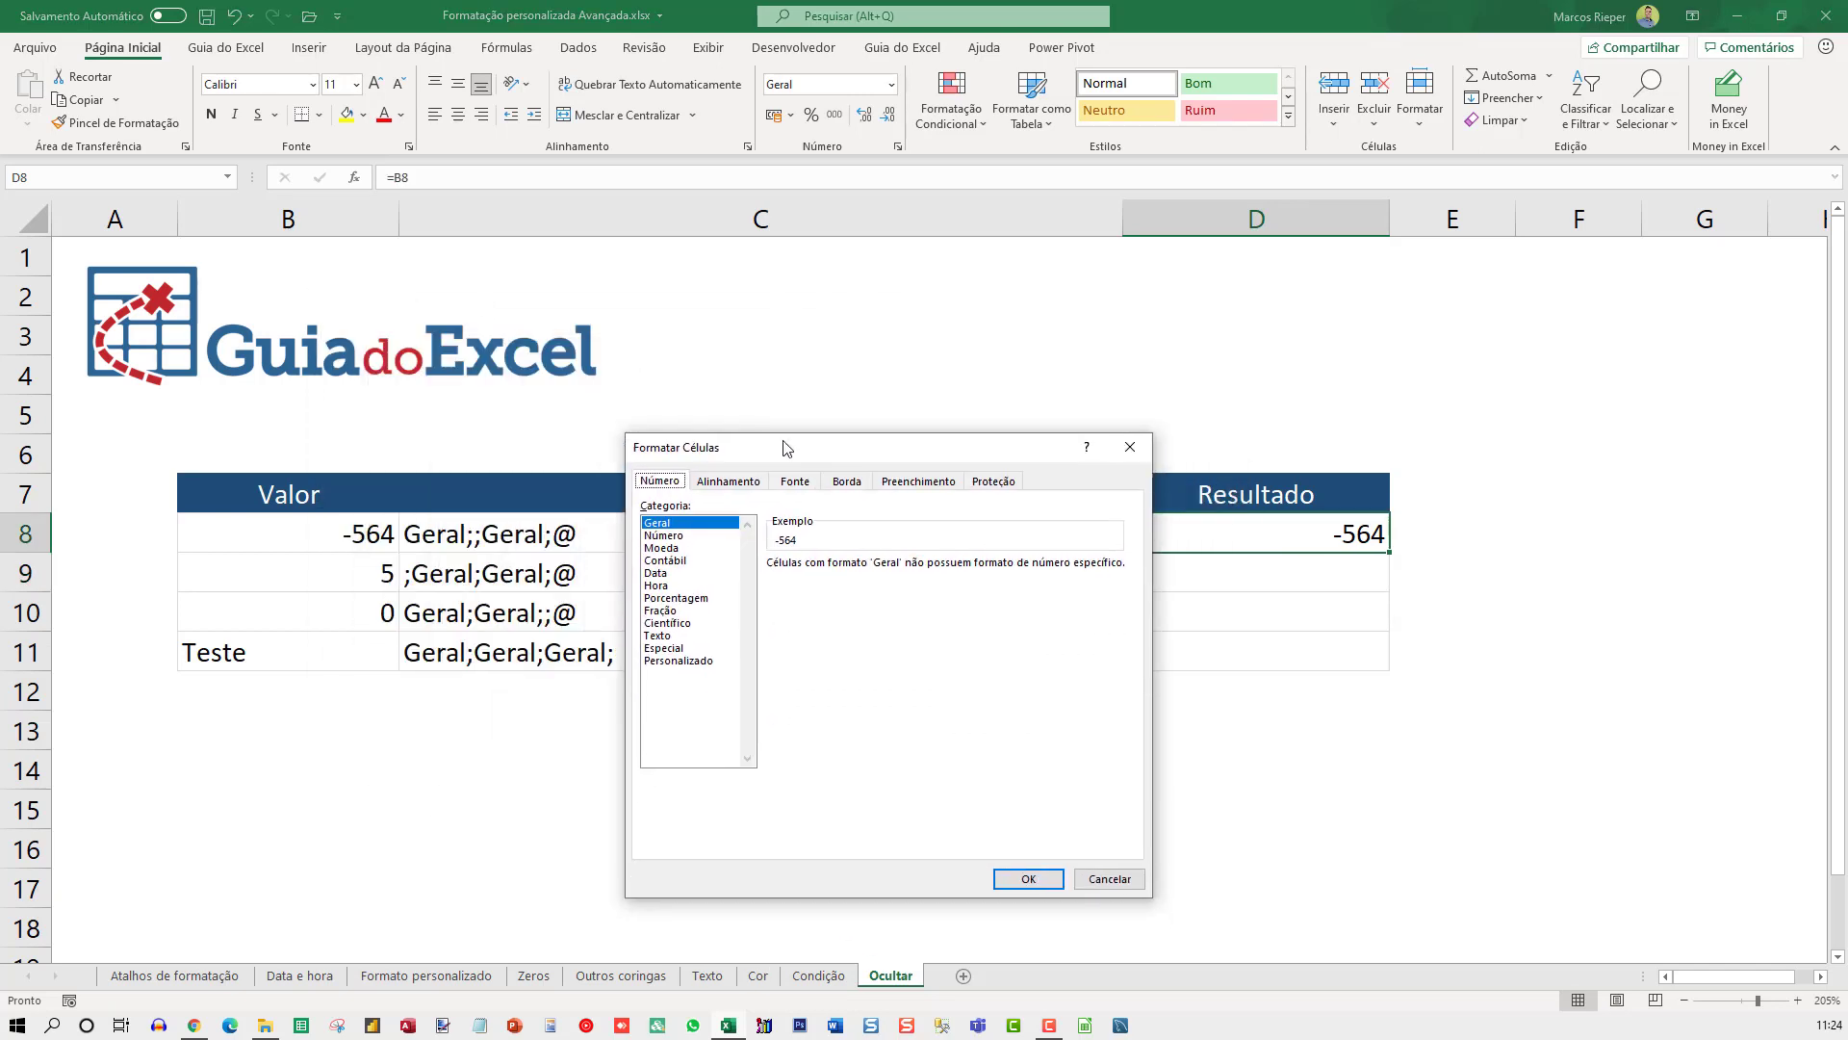
pyautogui.click(674, 655)
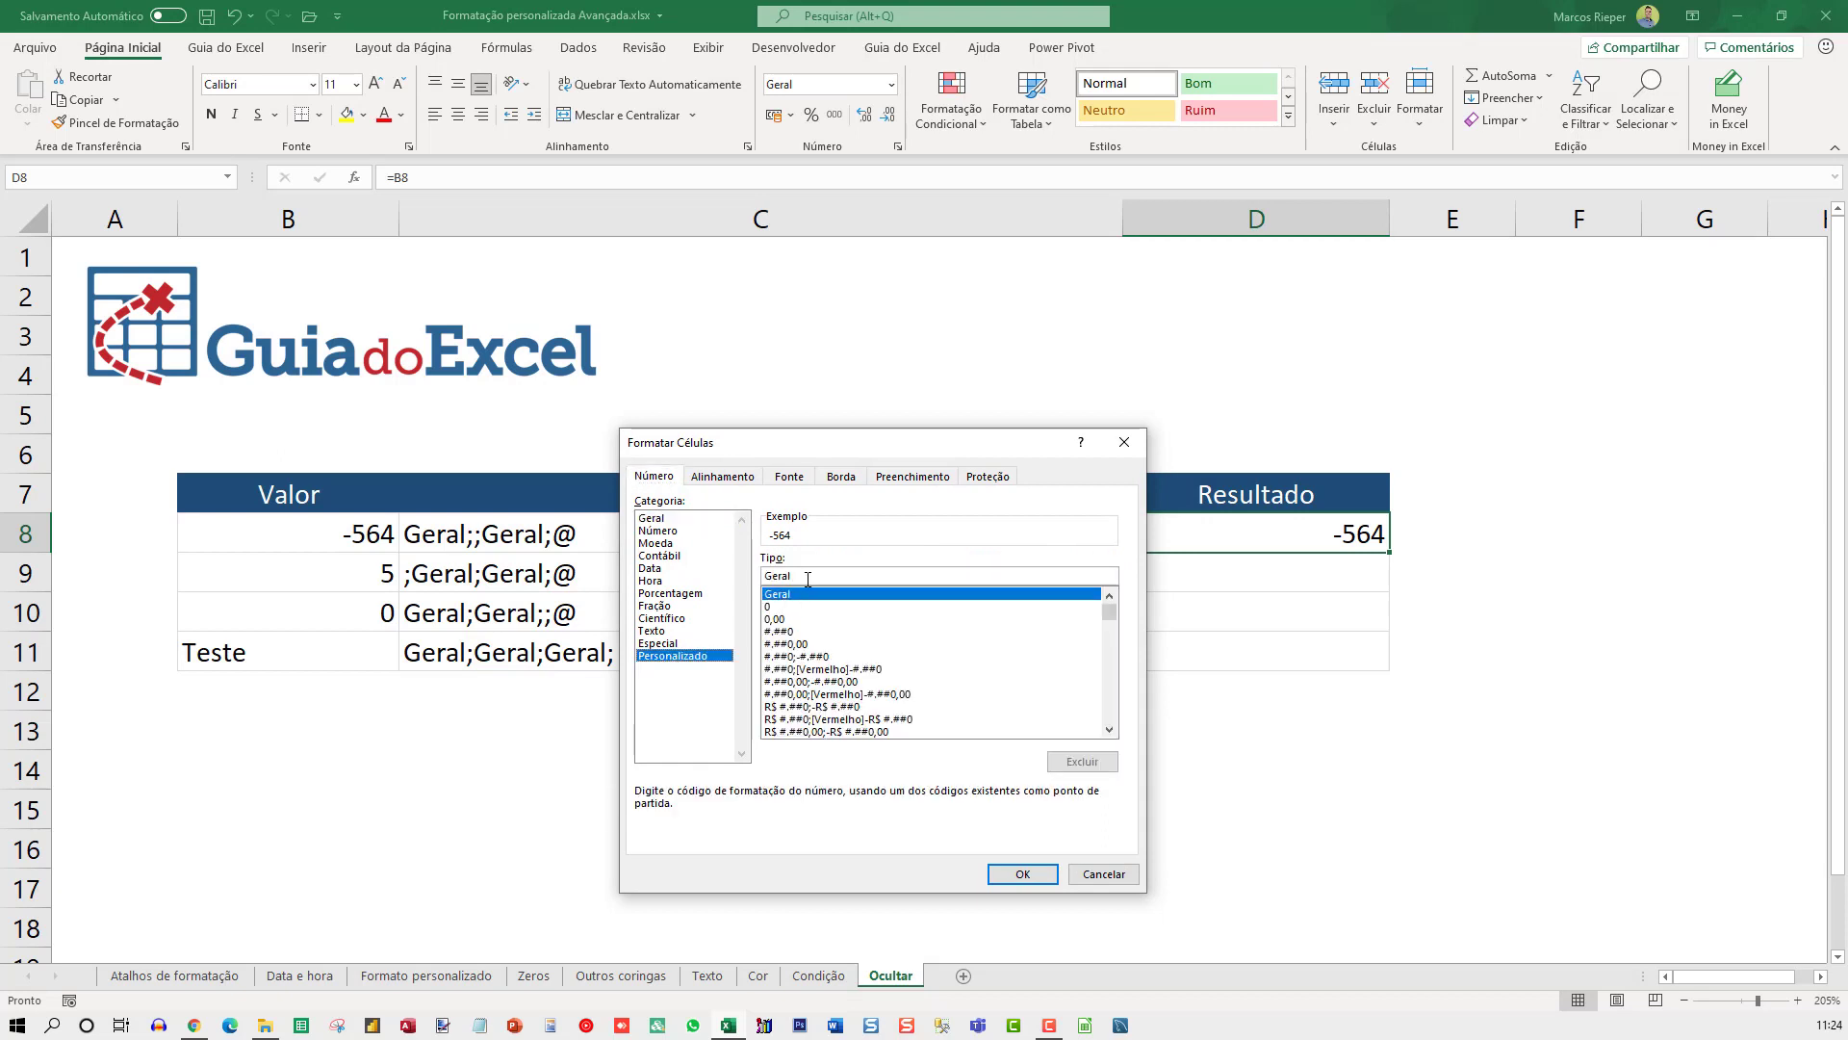
pyautogui.doubleClick(777, 576)
pyautogui.write('geral;')
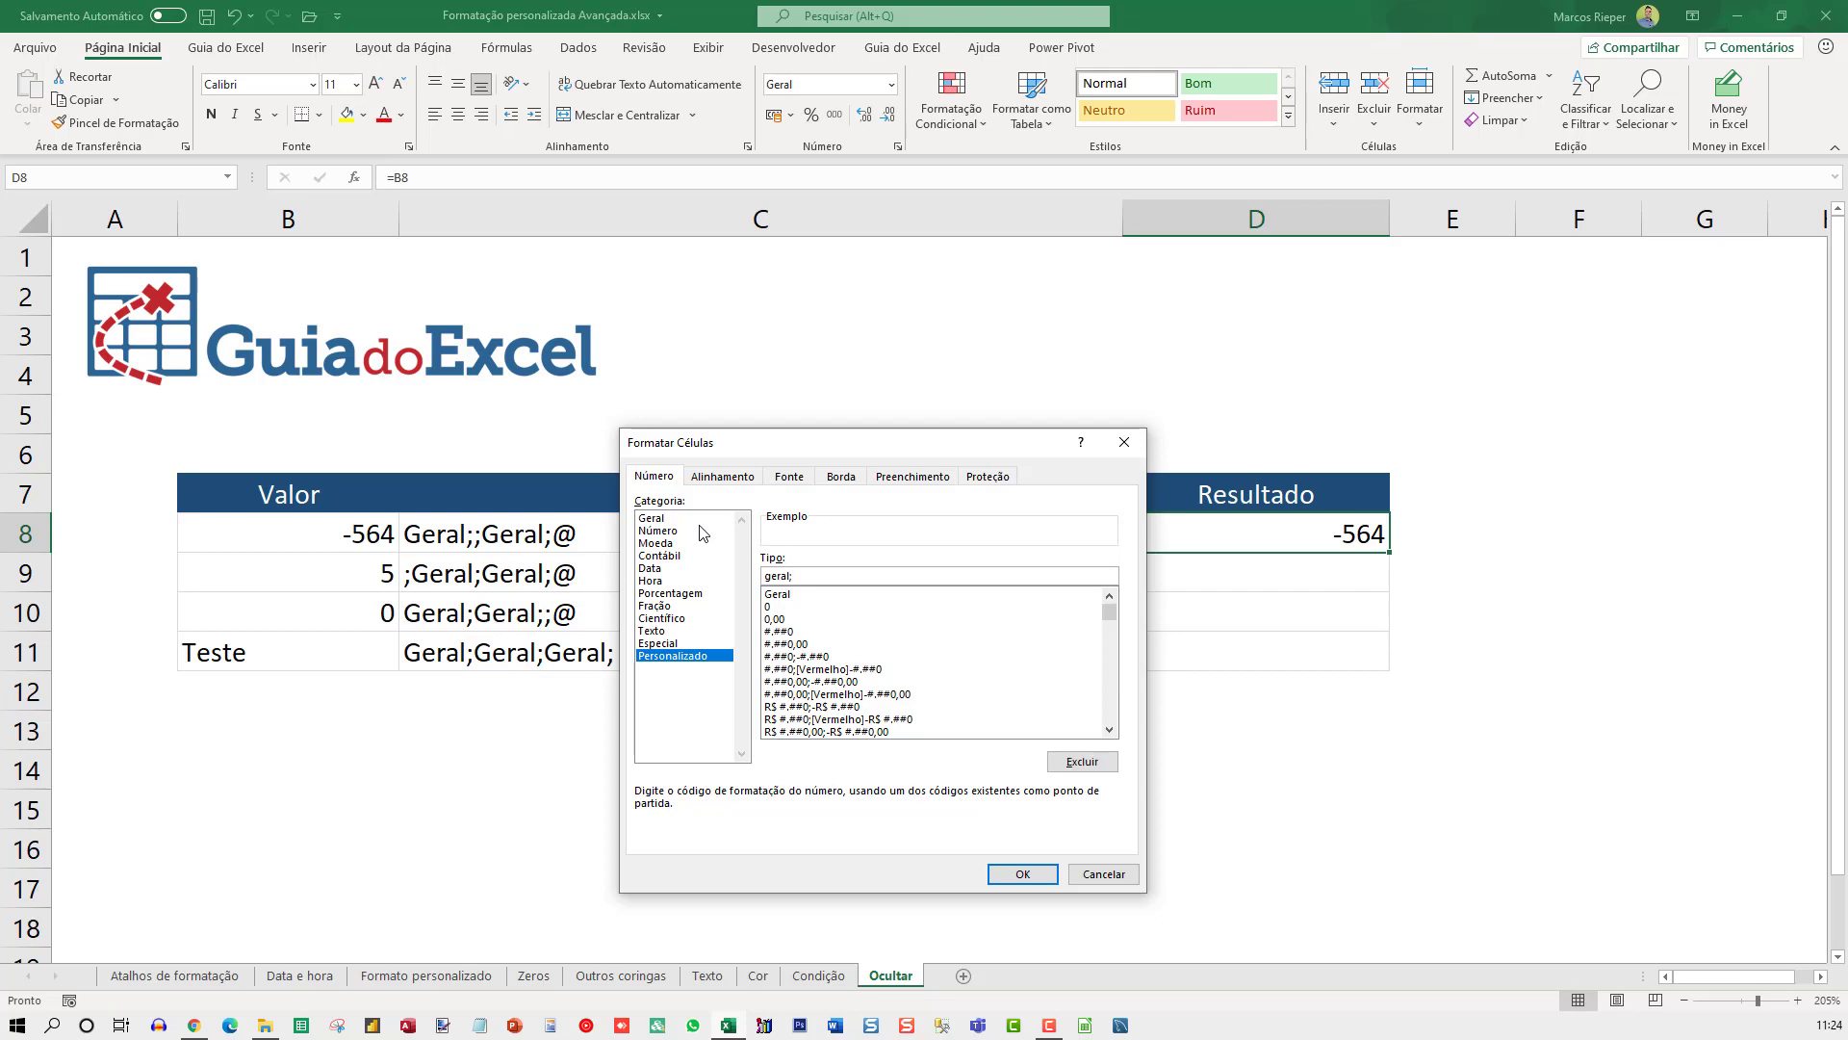
pyautogui.write('geral')
pyautogui.press('BackSpace')
pyautogui.press('BackSpace')
pyautogui.press('BackSpace')
pyautogui.press('BackSpace')
pyautogui.press('BackSpace')
pyautogui.write('-geral')
pyautogui.press('BackSpace')
pyautogui.press('BackSpace')
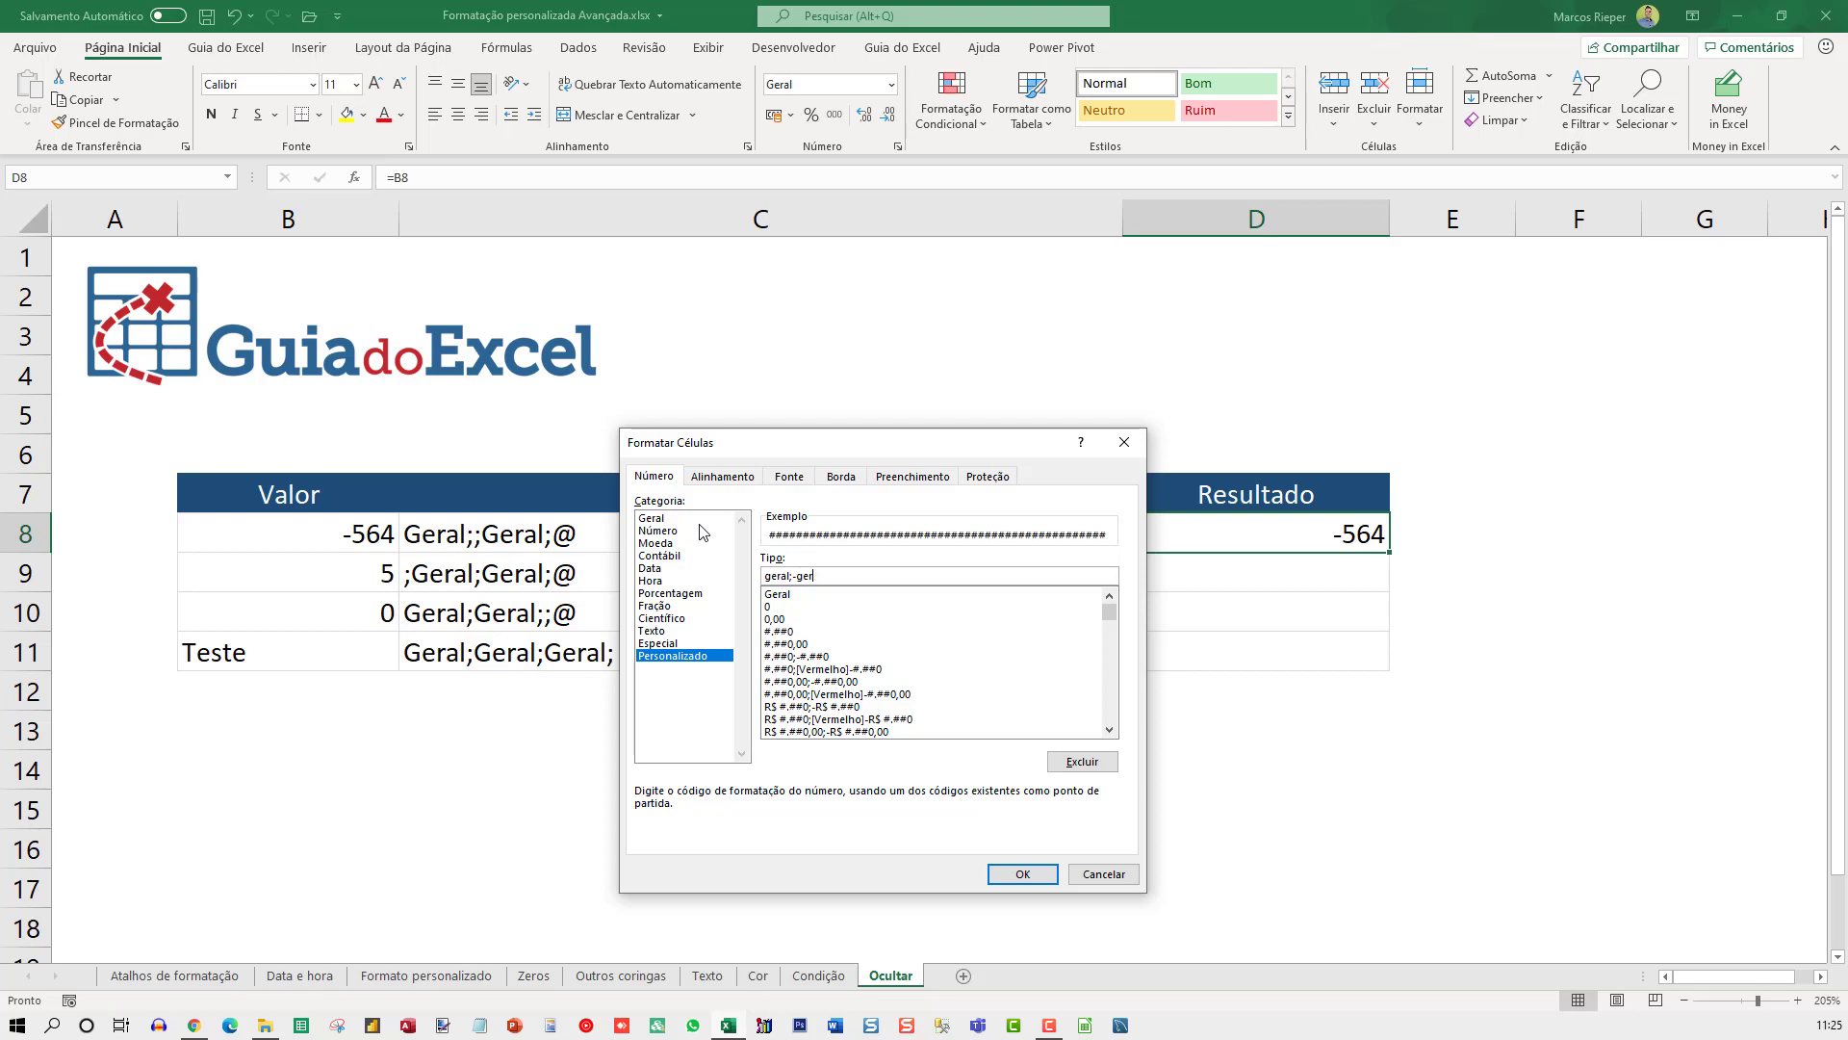
pyautogui.press('BackSpace')
pyautogui.press('BackSpace')
pyautogui.press('BackSpace')
pyautogui.press('BackSpace')
pyautogui.press('BackSpace')
pyautogui.write('l')
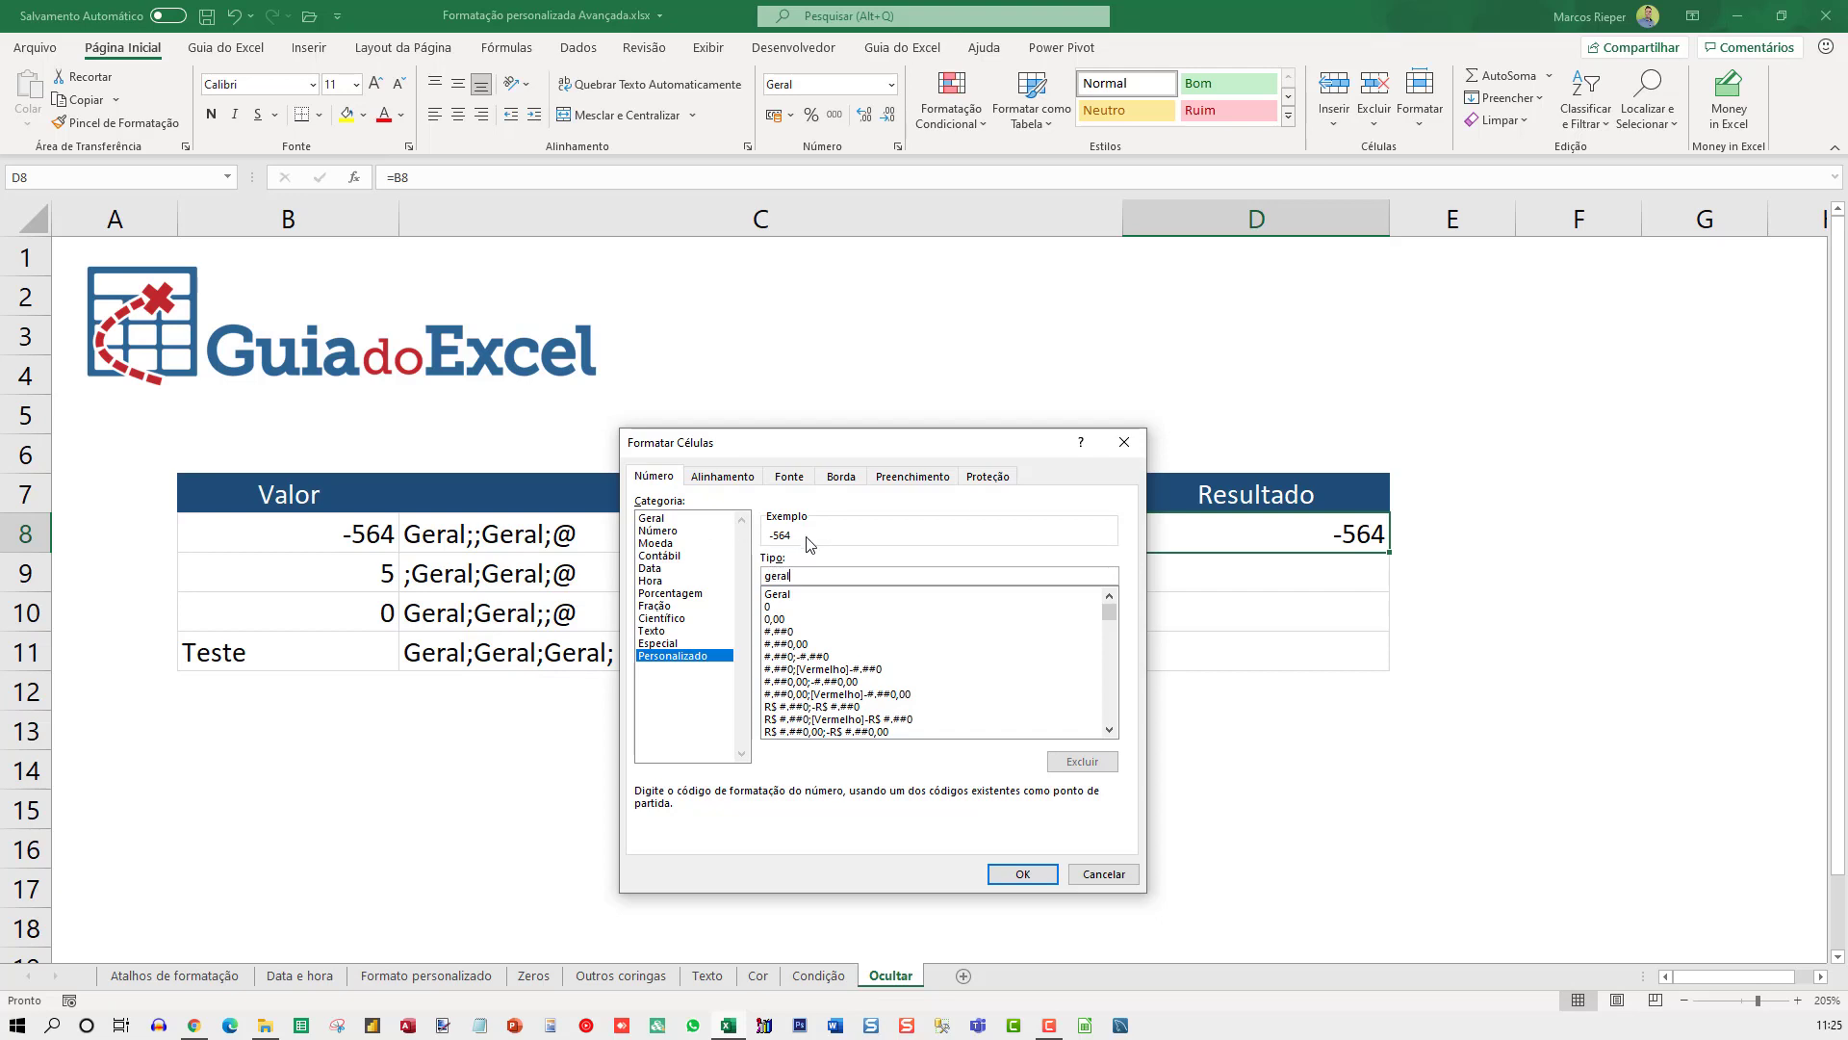
pyautogui.write(';')
pyautogui.press('Return')
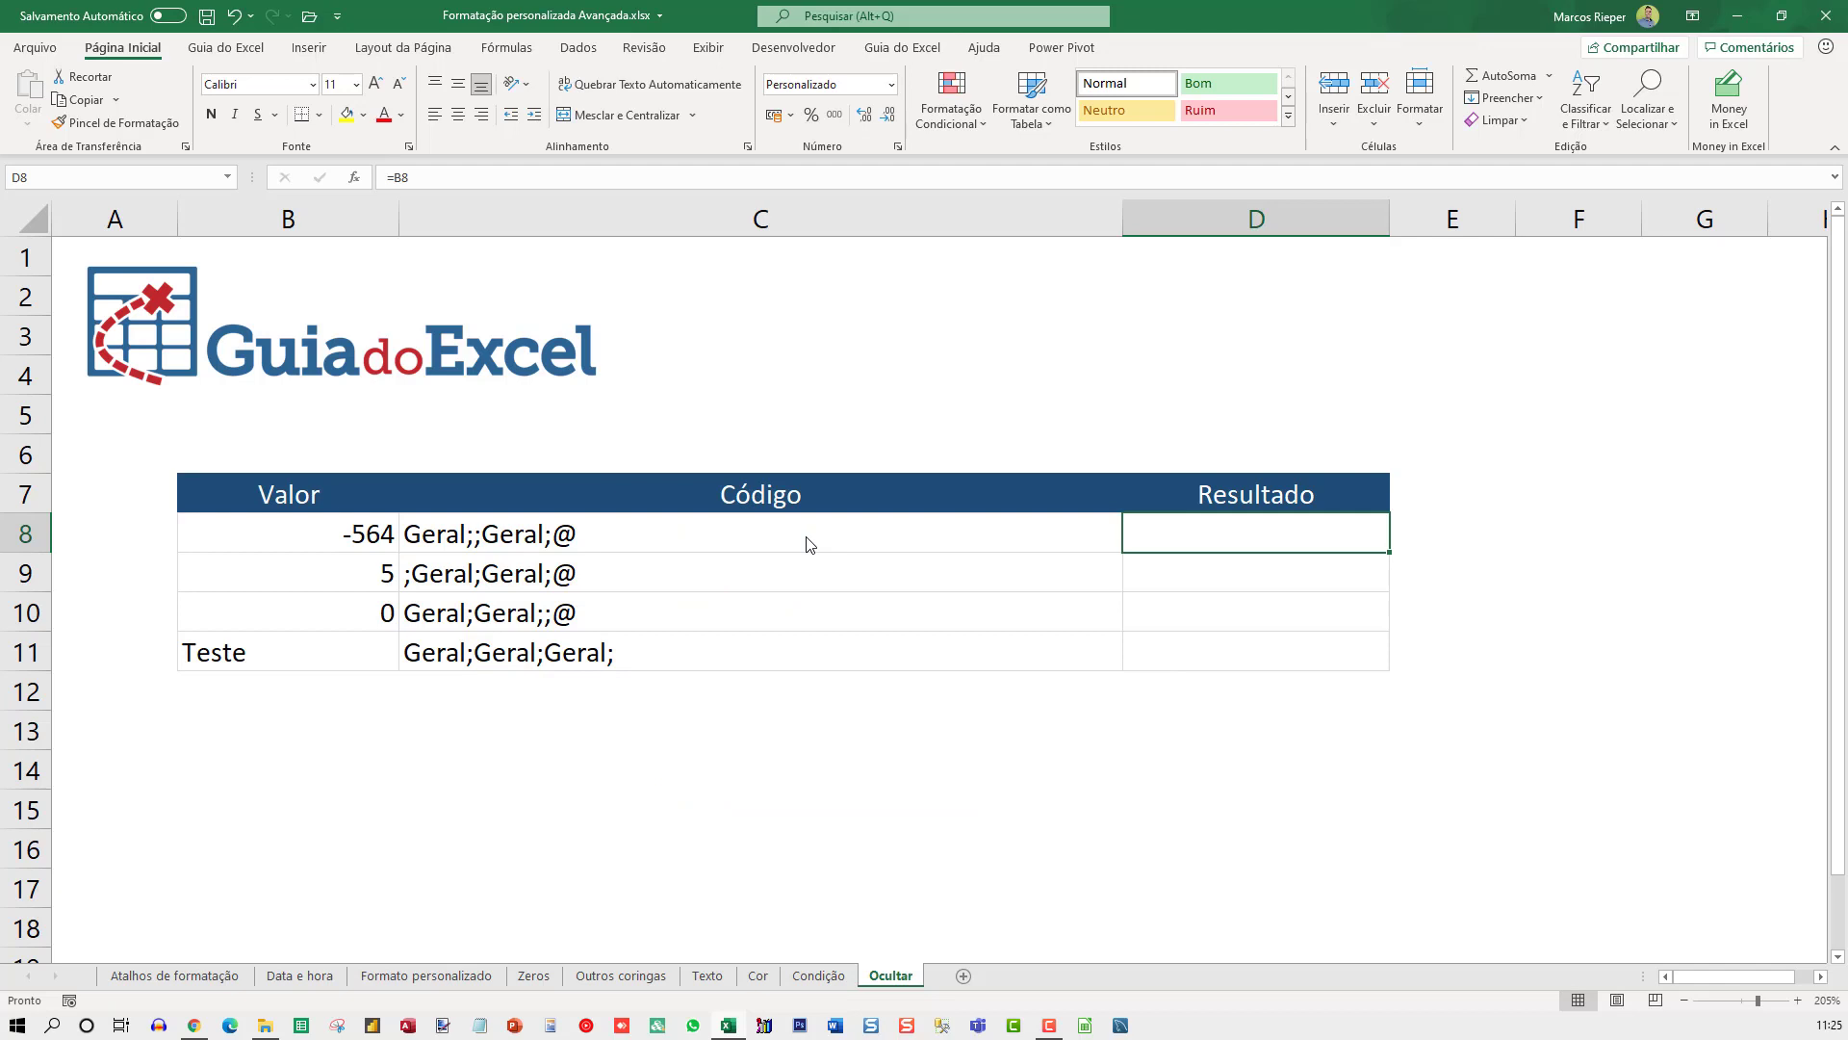
# Change D8's custom format to Geral;;Geral;@.
pyautogui.hotkey('ctrl', '1')
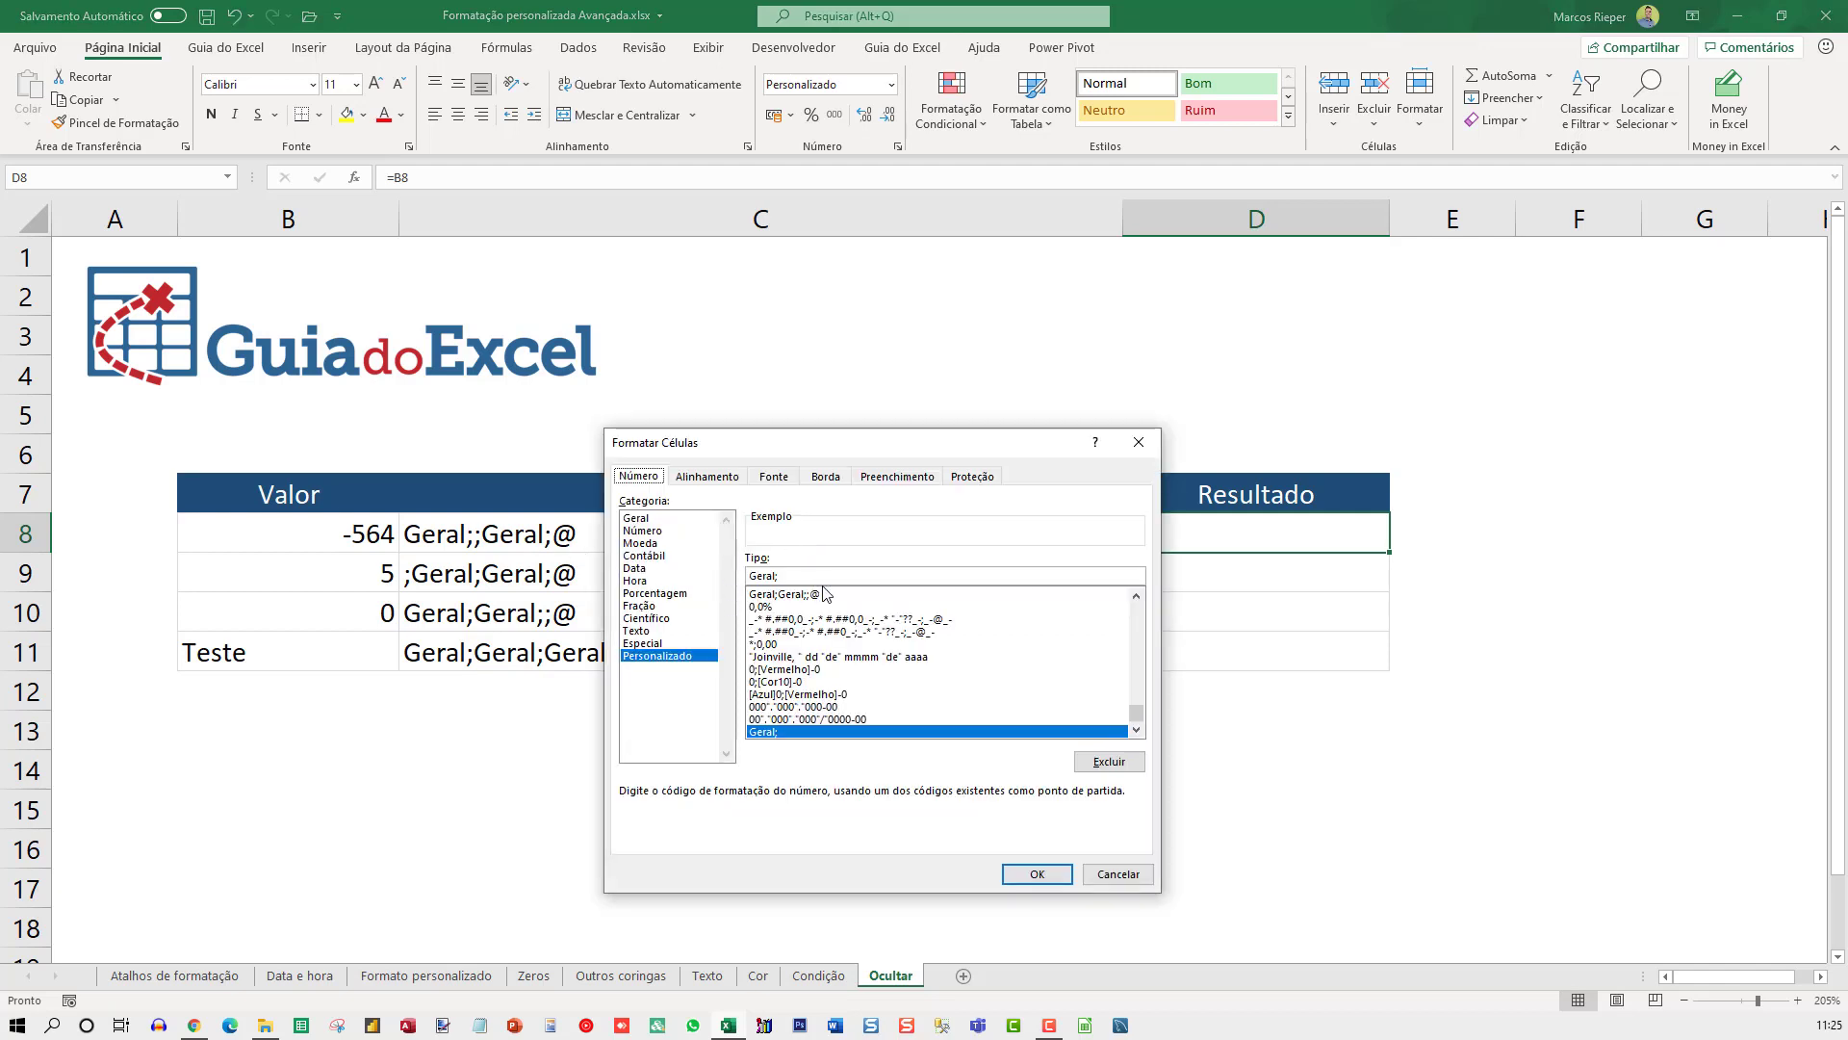
pyautogui.click(791, 577)
pyautogui.write(';Geral')
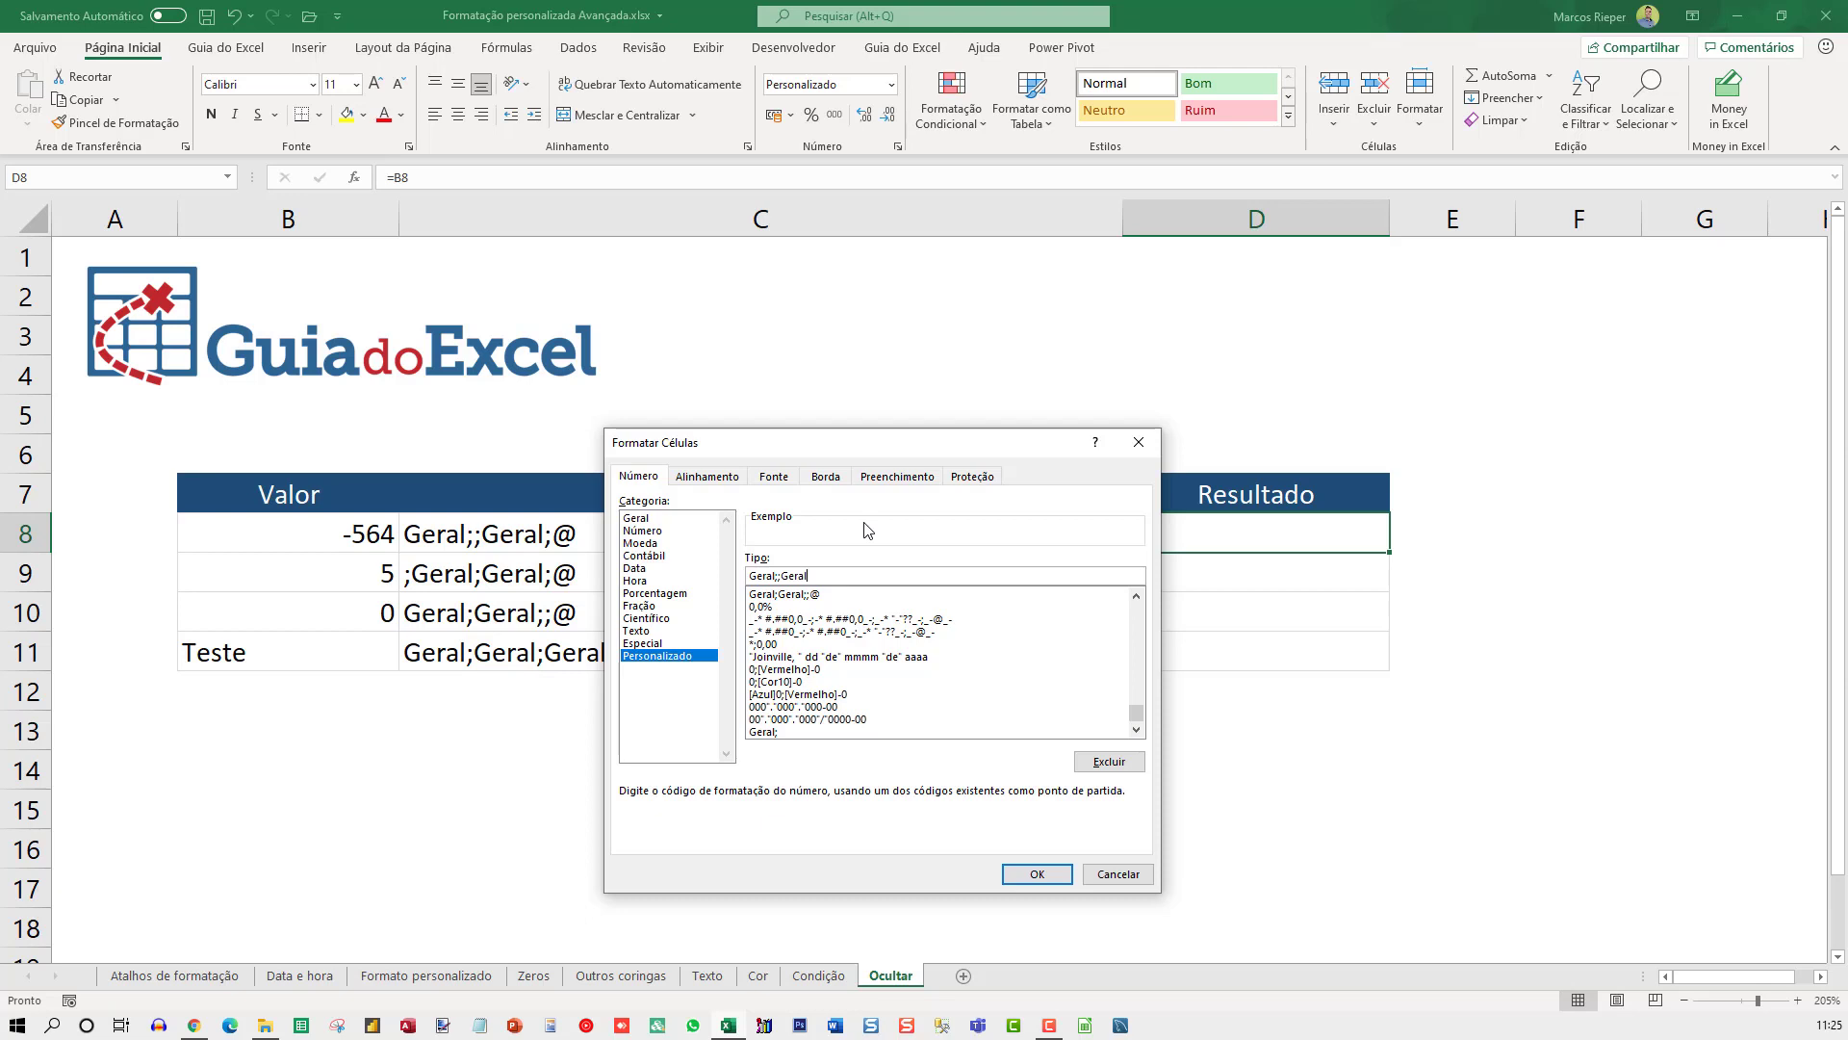
pyautogui.write(';@')
pyautogui.press('Return')
# Test D8's format by entering 0, 5, teste and finally -50 in B8.
pyautogui.press('Left')
pyautogui.press('Left')
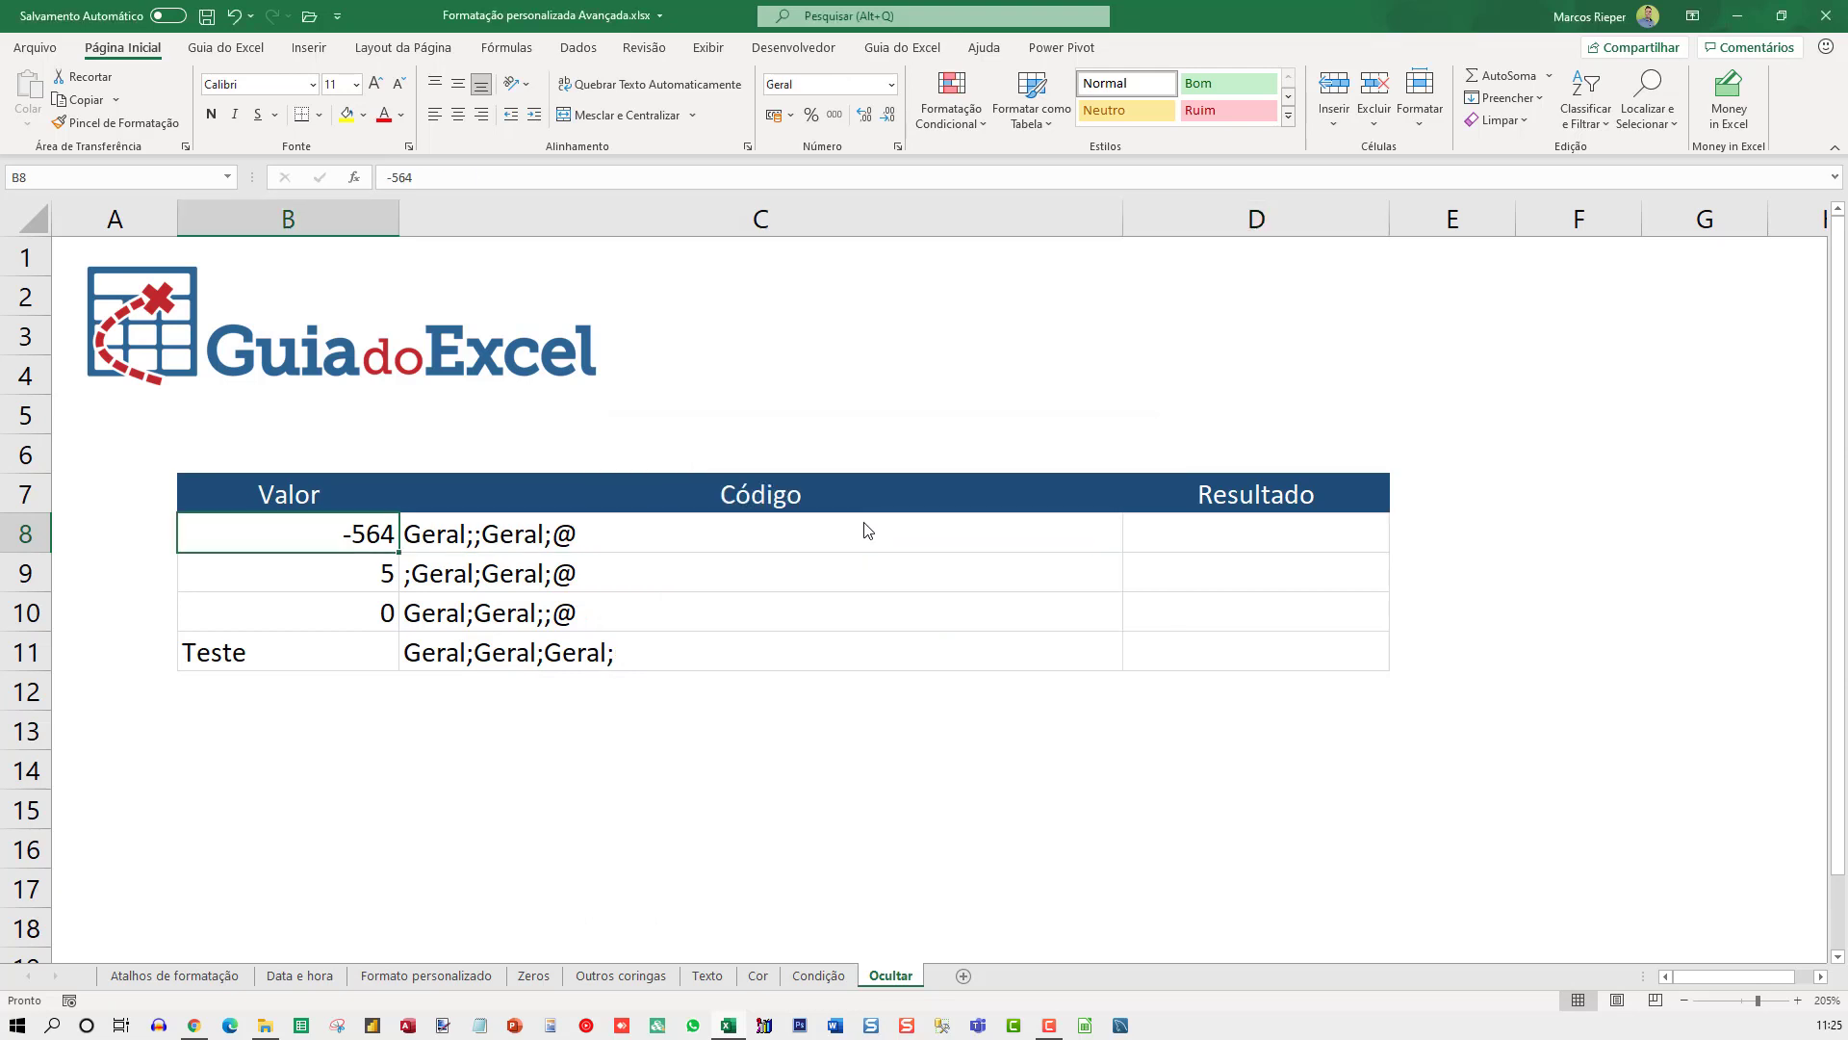
pyautogui.write('0')
pyautogui.press('Return')
pyautogui.press('Up')
pyautogui.write('5')
pyautogui.press('Return')
pyautogui.press('Up')
pyautogui.write('teste')
pyautogui.press('Return')
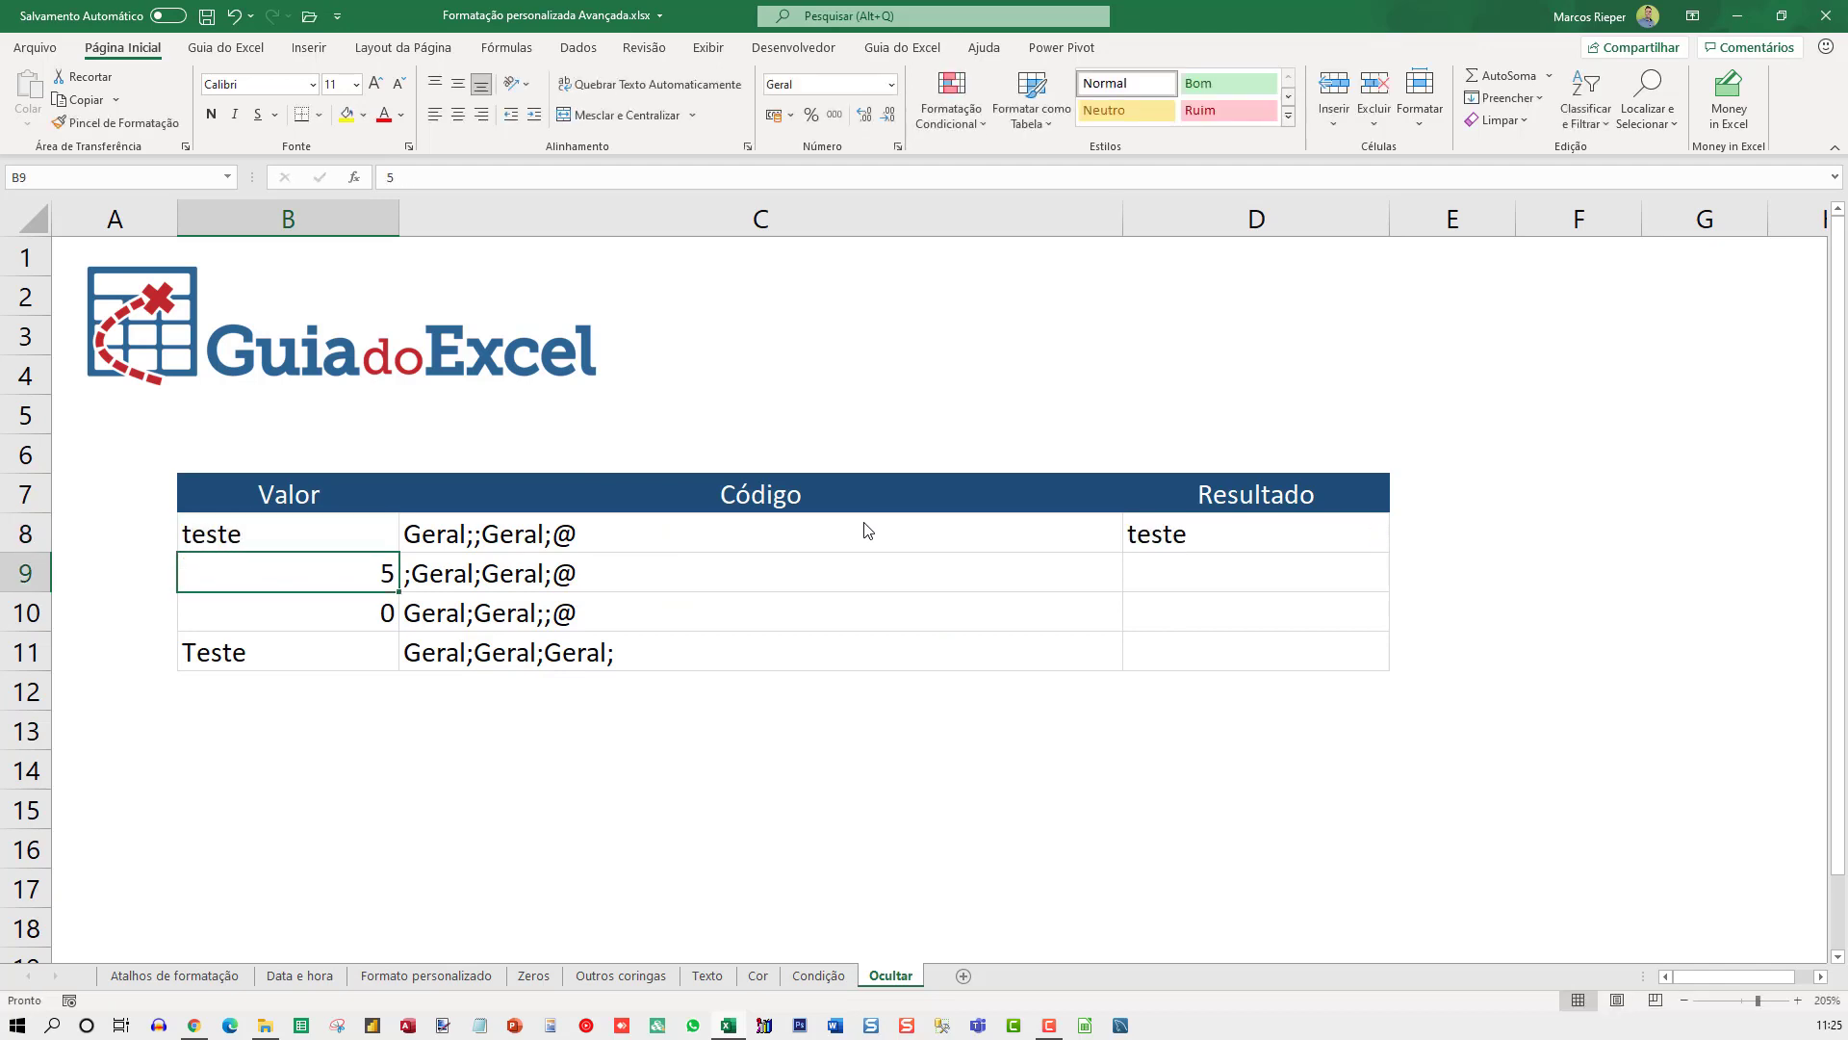
pyautogui.press('Up')
pyautogui.write('-50')
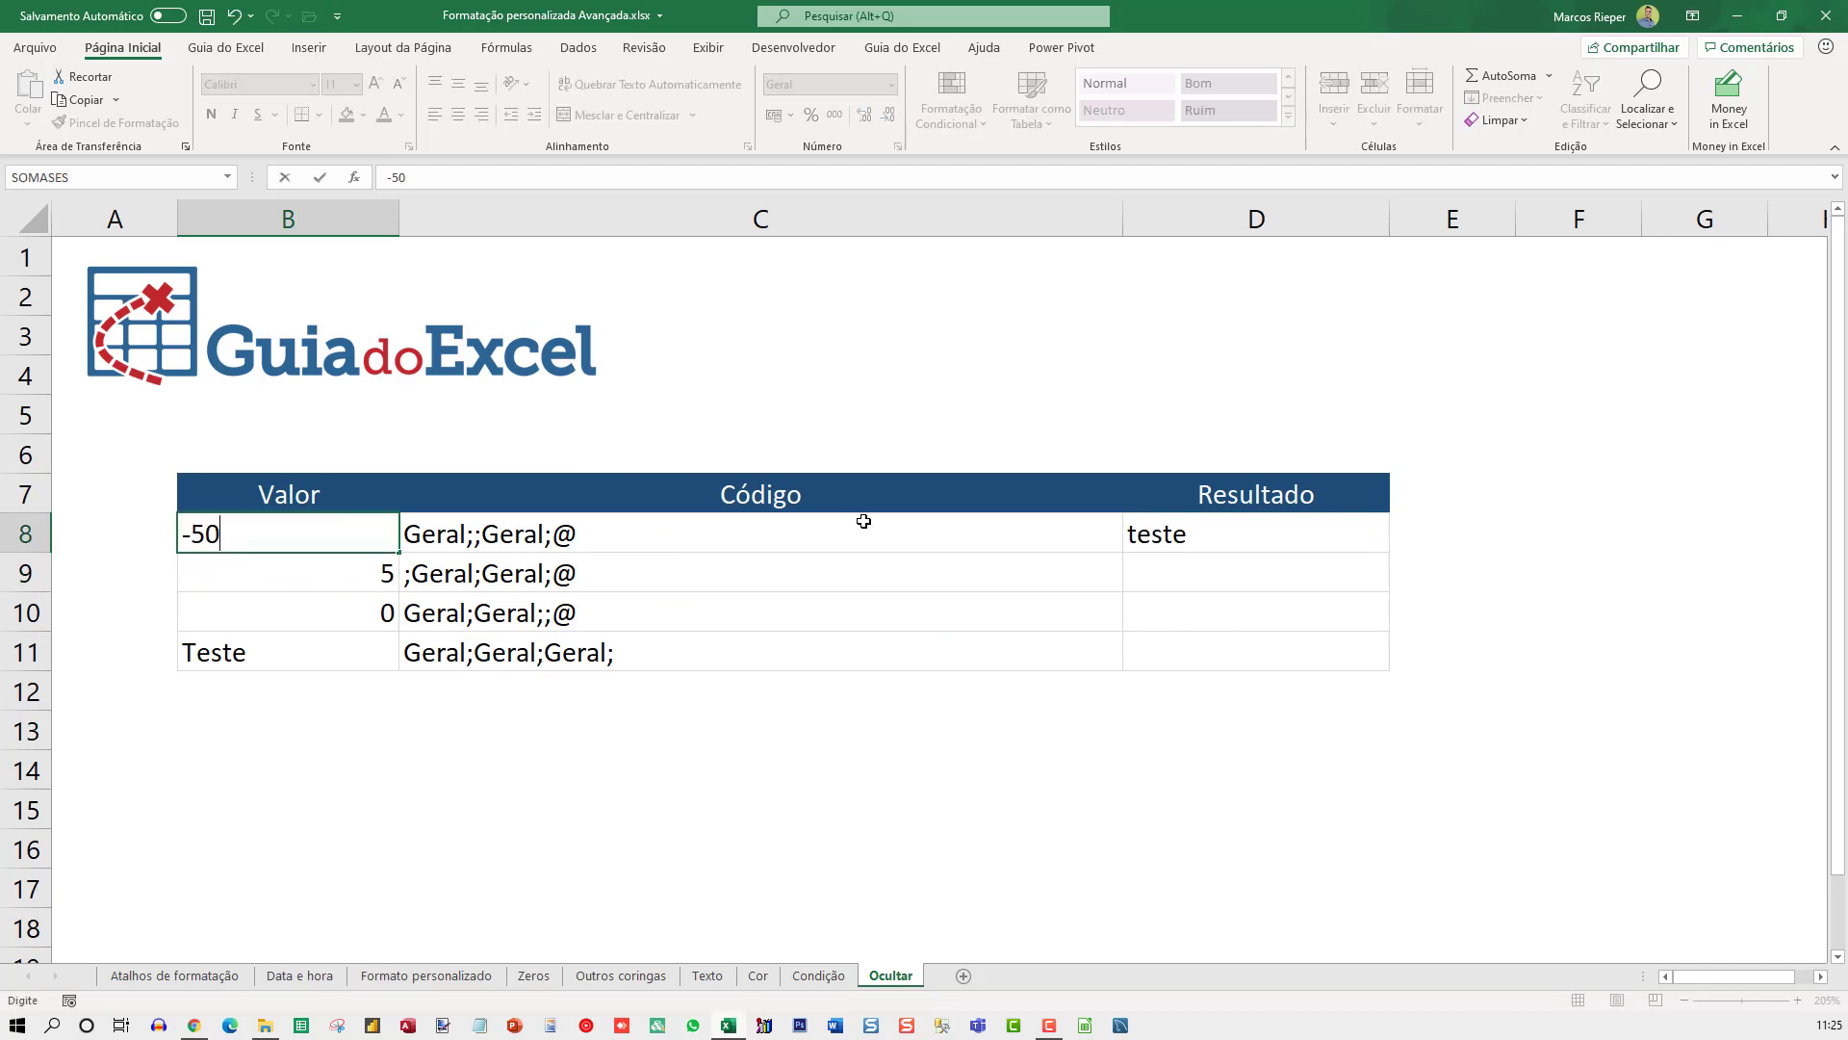
pyautogui.press('Return')
# Enter the formula =B9 in D9.
pyautogui.press('Right')
pyautogui.press('Right')
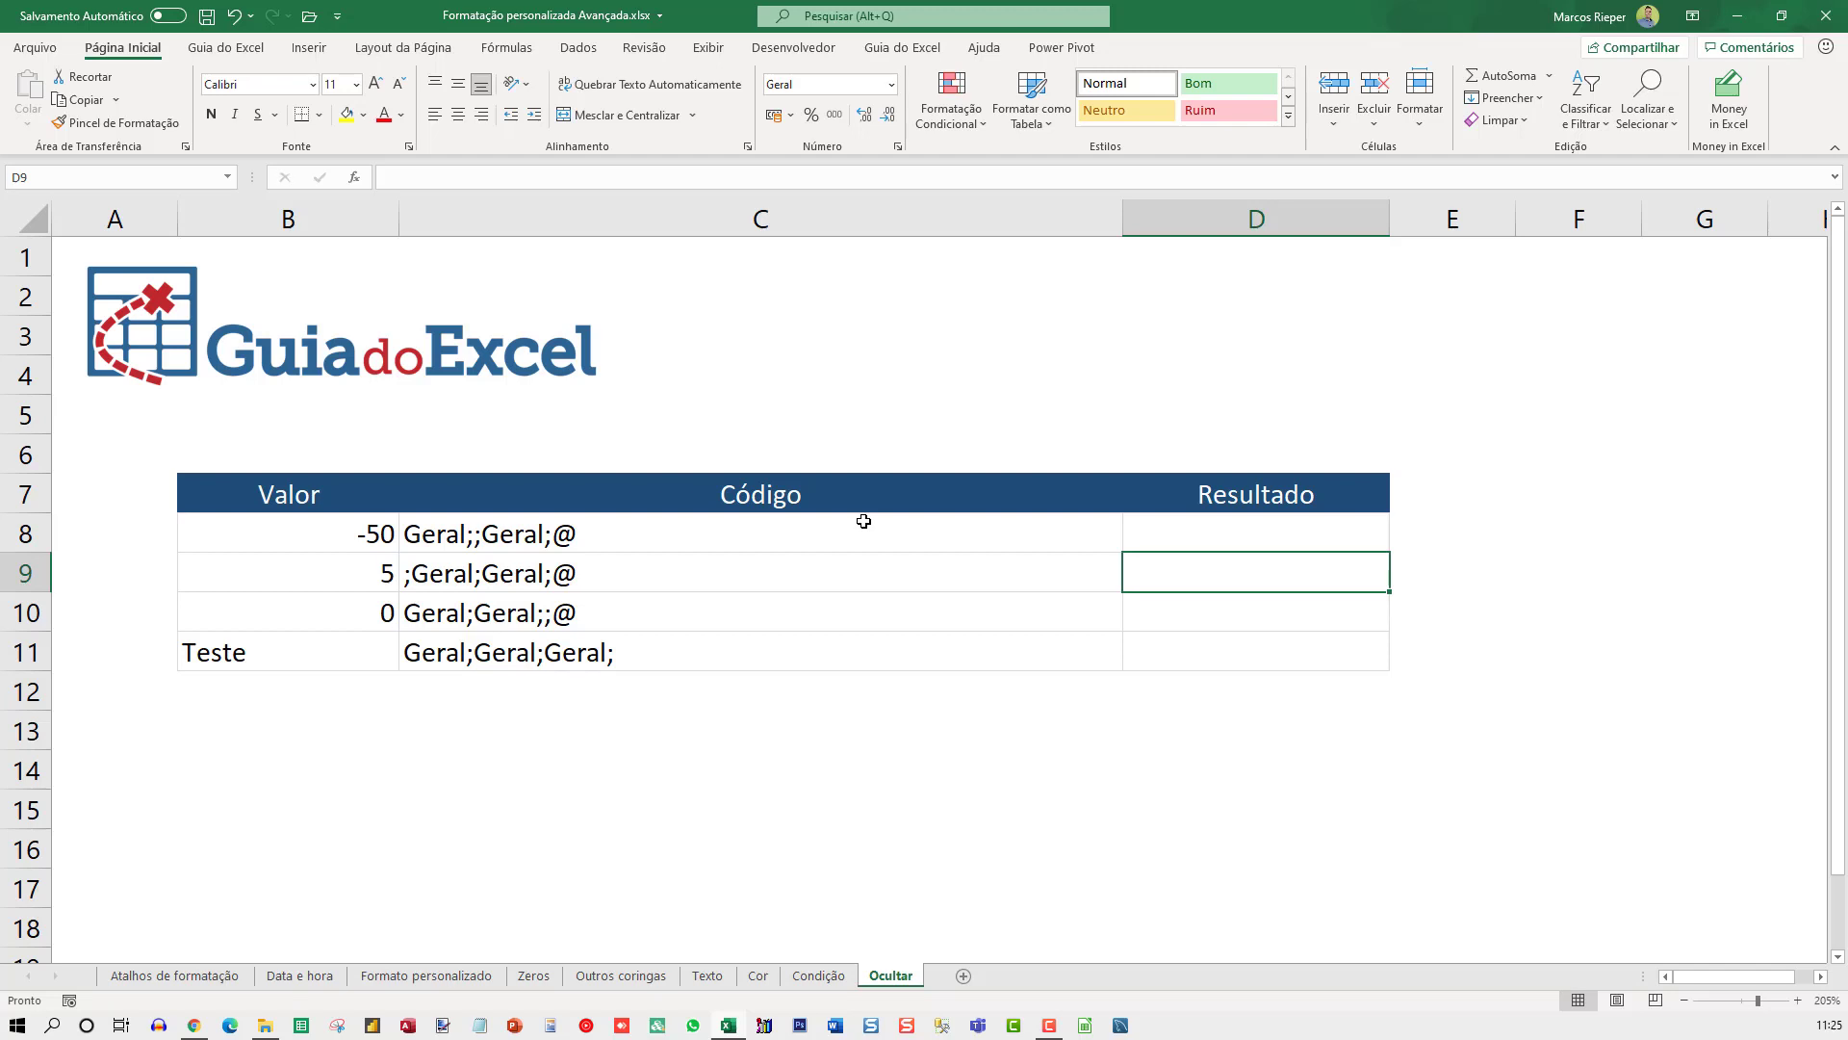
pyautogui.write('=')
pyautogui.press('Left')
pyautogui.press('Left')
pyautogui.hotkey('ctrl', 'Return')
# Give D9 the custom format ;Geral;Geral;@ to hide positive results.
pyautogui.hotkey('ctrl', '1')
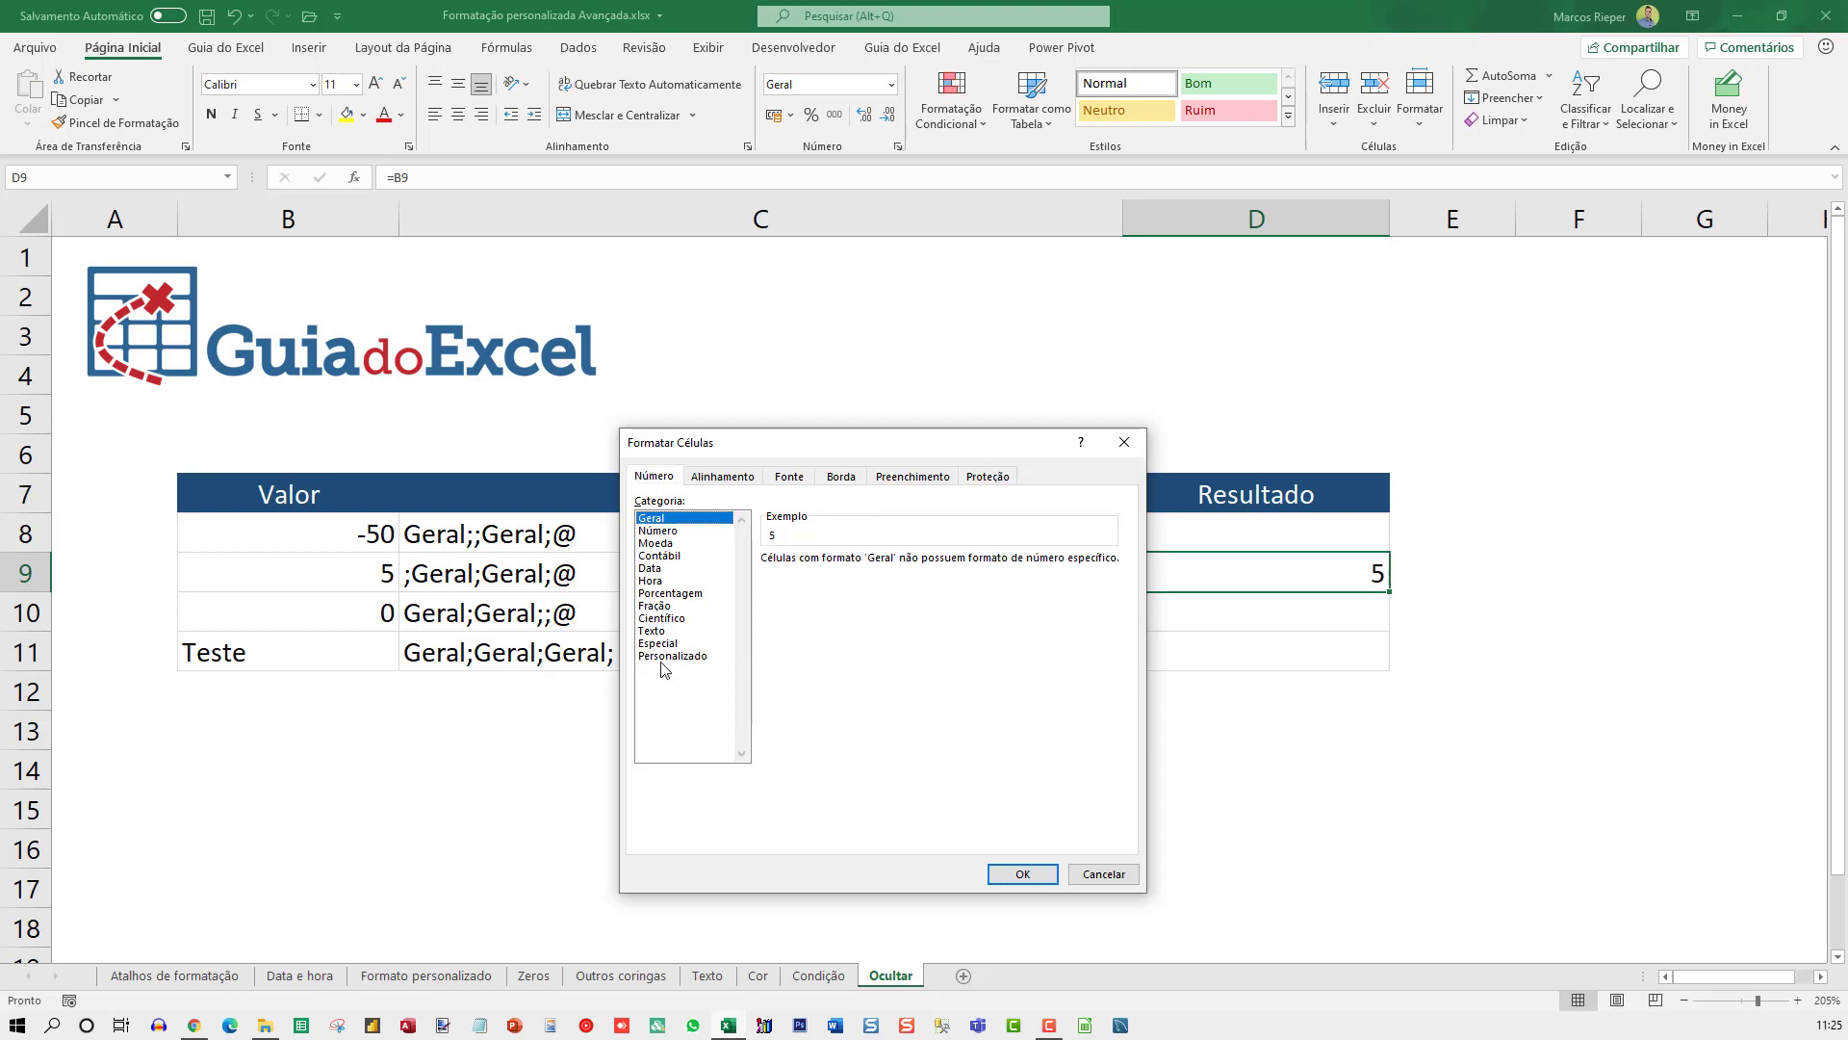
pyautogui.click(664, 656)
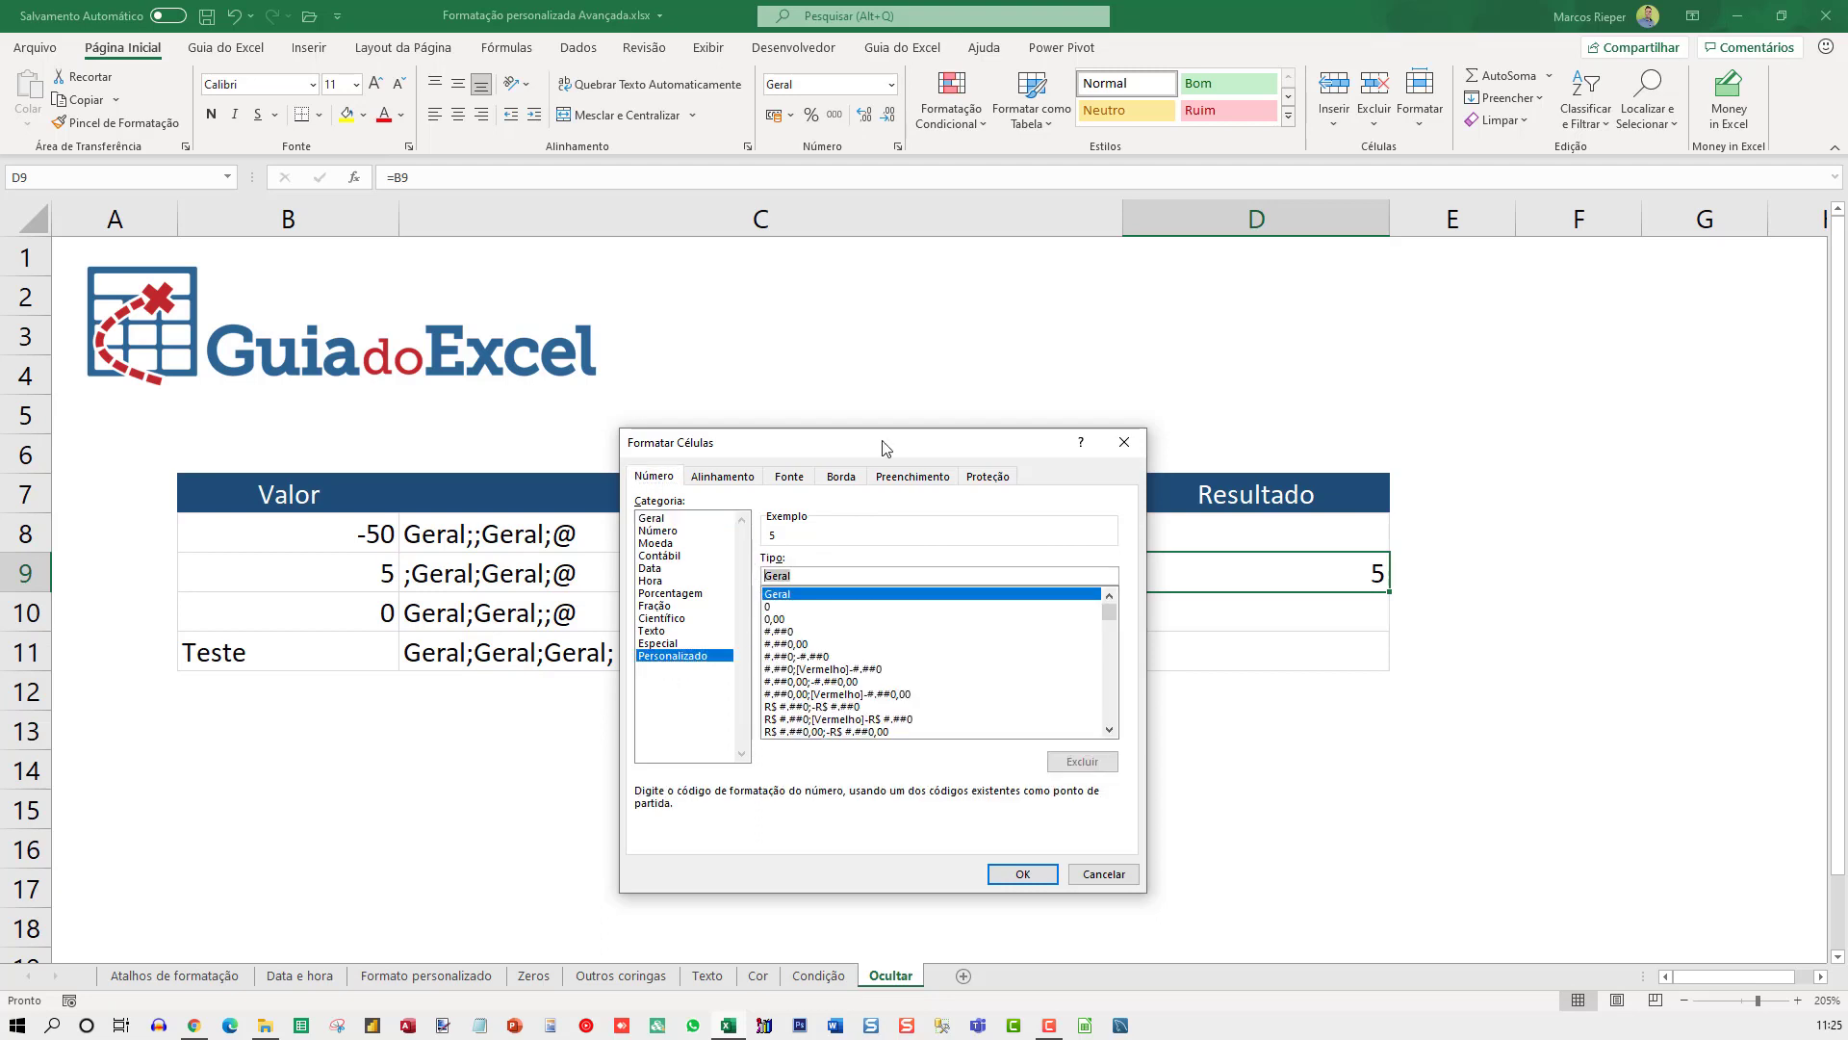
pyautogui.write(';G')
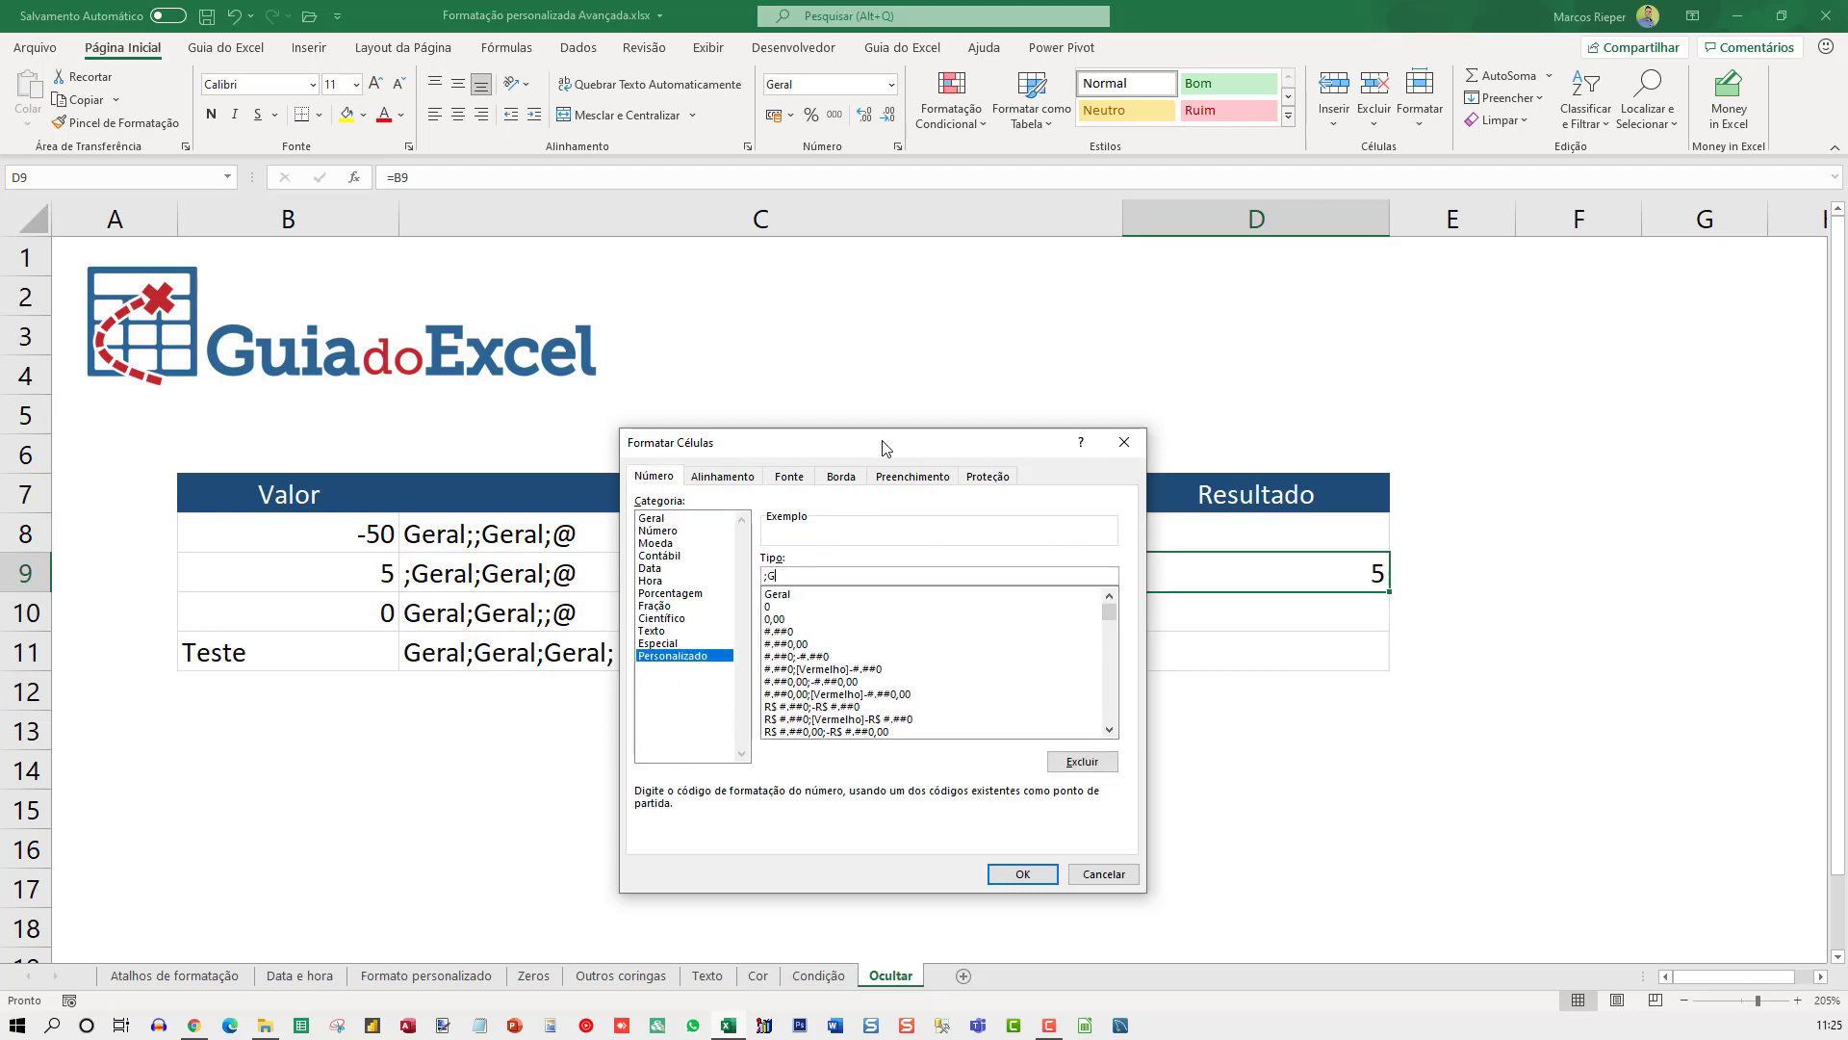
pyautogui.write('eral;Geral;')
pyautogui.write('@')
pyautogui.press('Return')
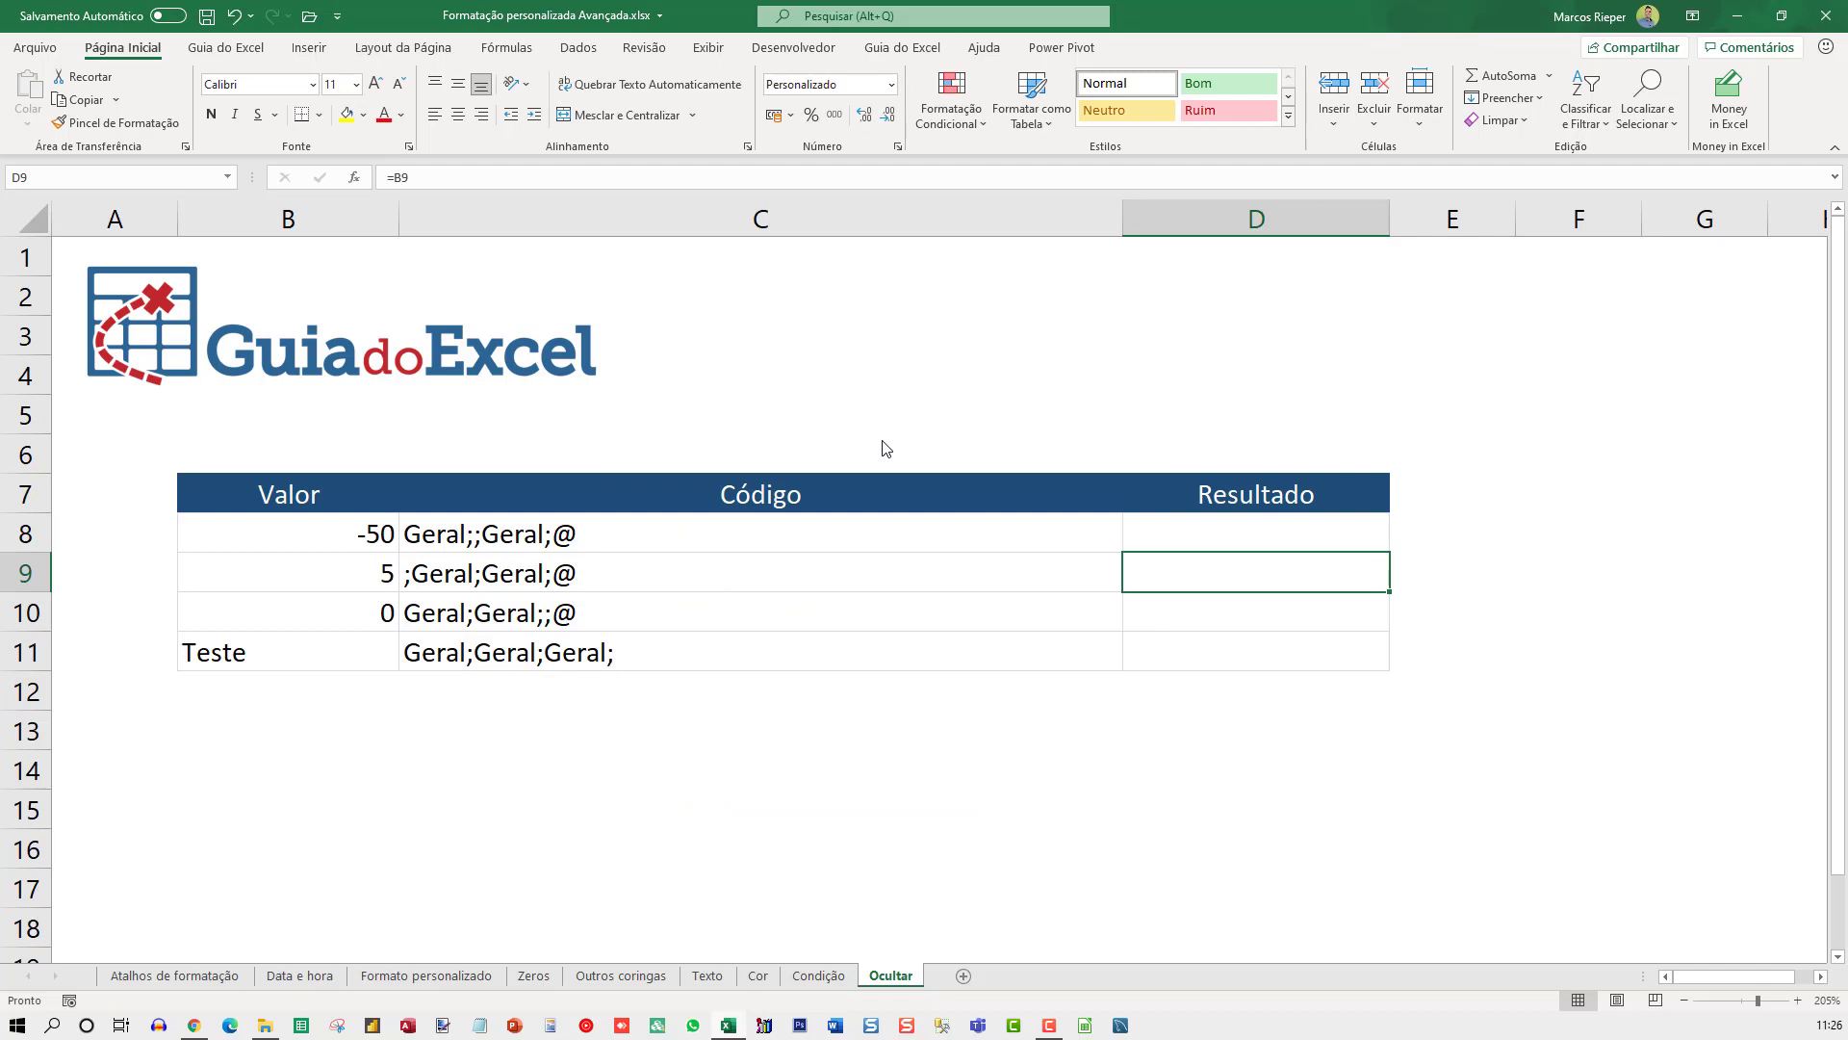
# Enter -5 in B9 and add a minus to D9's format, making it ;-Geral;Geral;@.
pyautogui.press('Left')
pyautogui.press('Left')
pyautogui.write('-5')
pyautogui.press('Return')
pyautogui.press('Up')
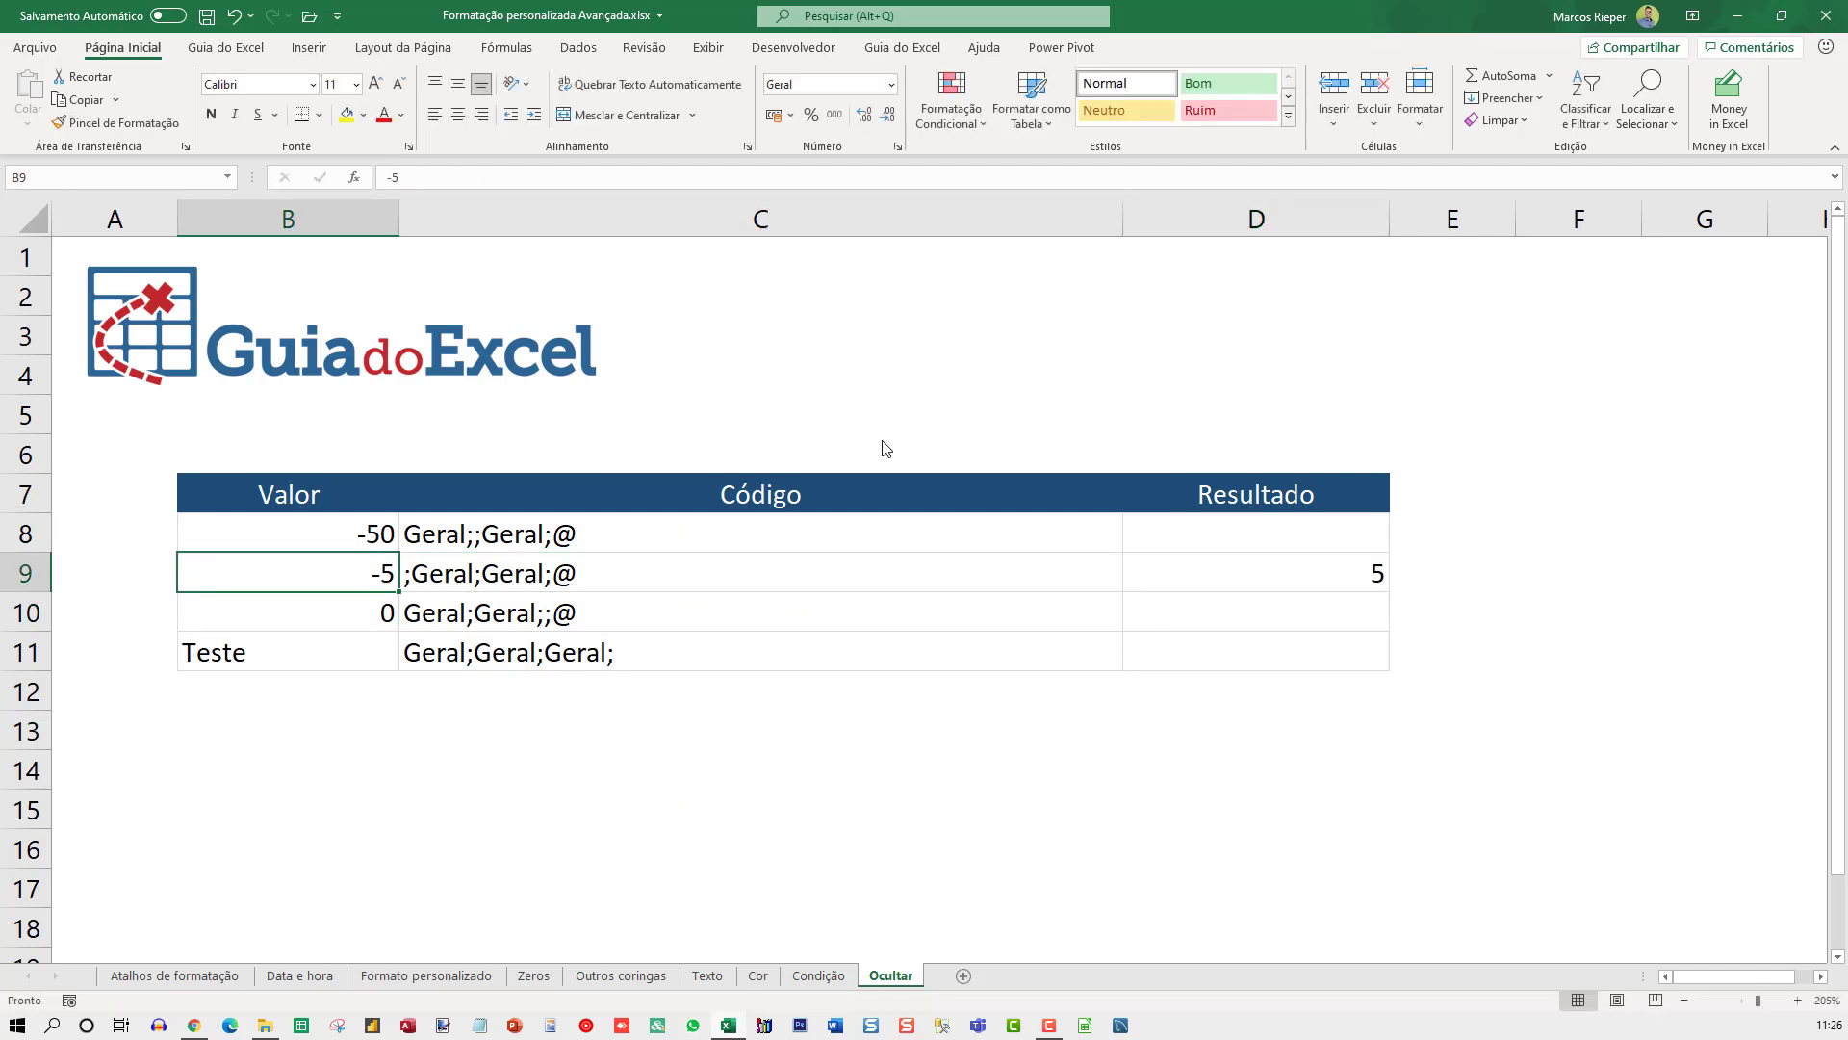
pyautogui.press('Right')
pyautogui.press('Right')
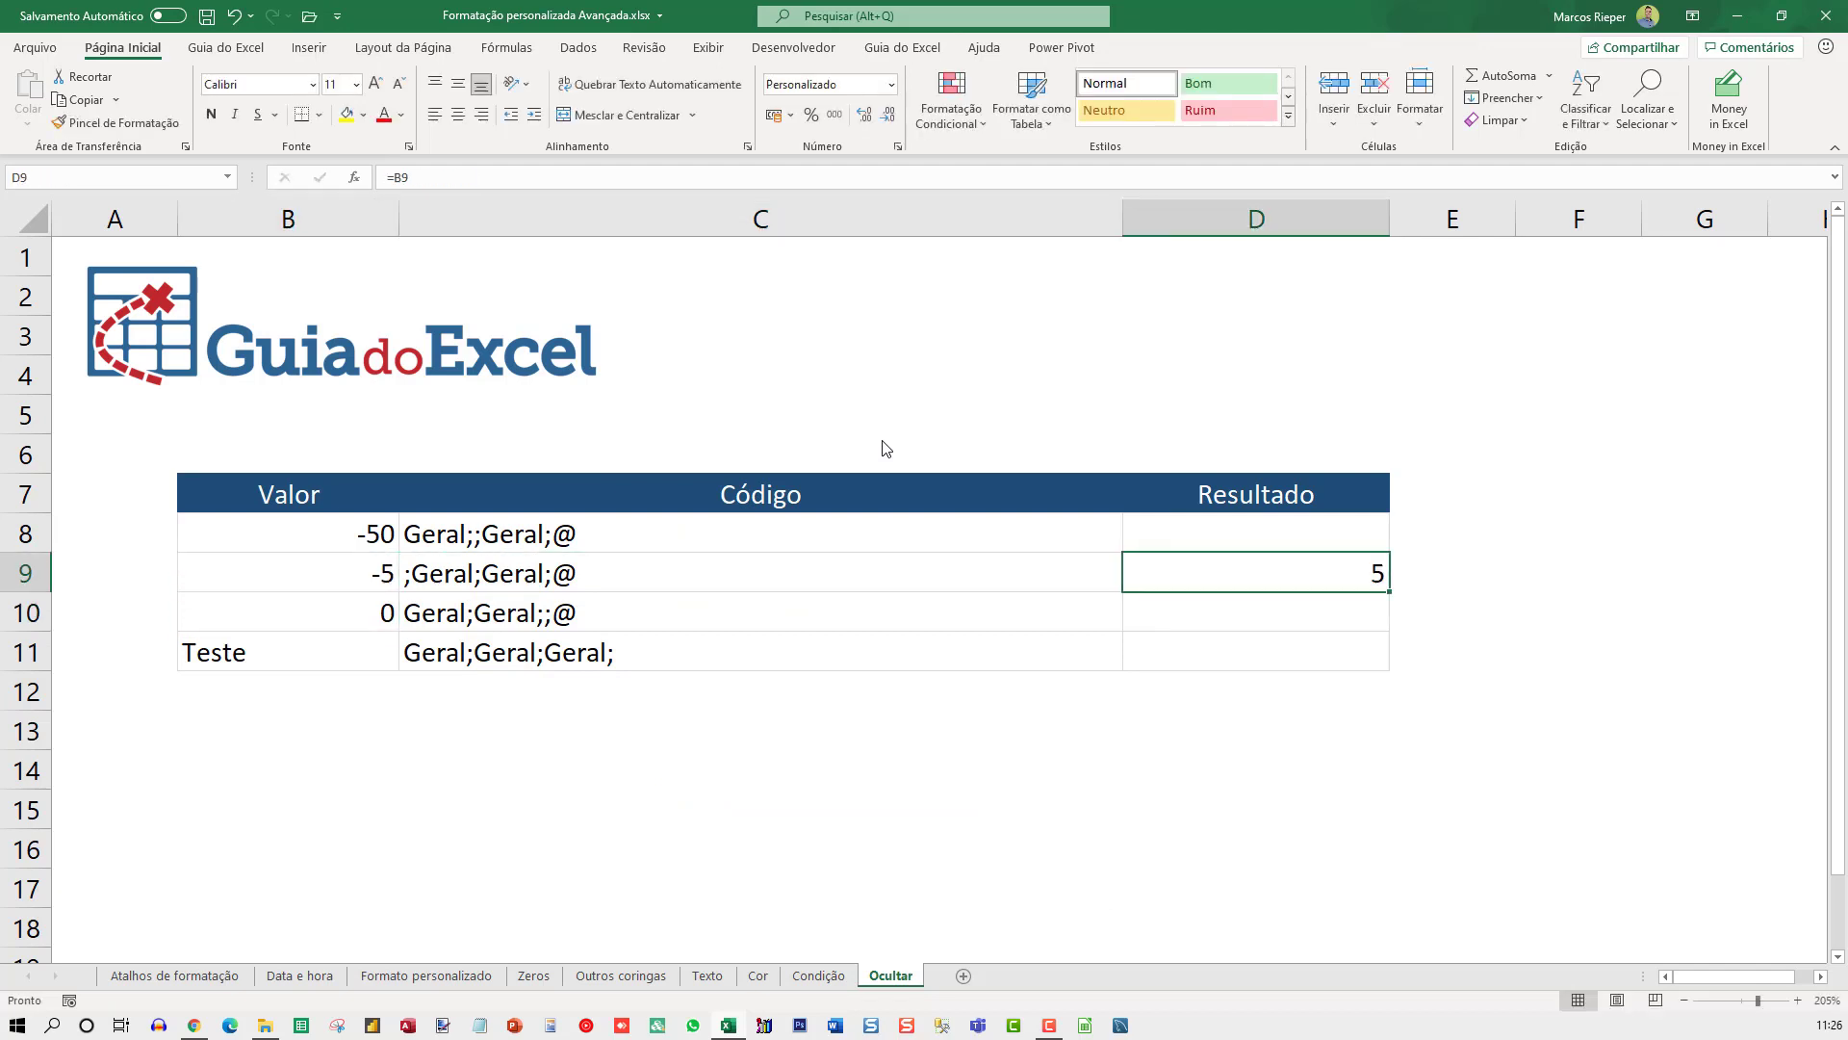
pyautogui.hotkey('ctrl', '1')
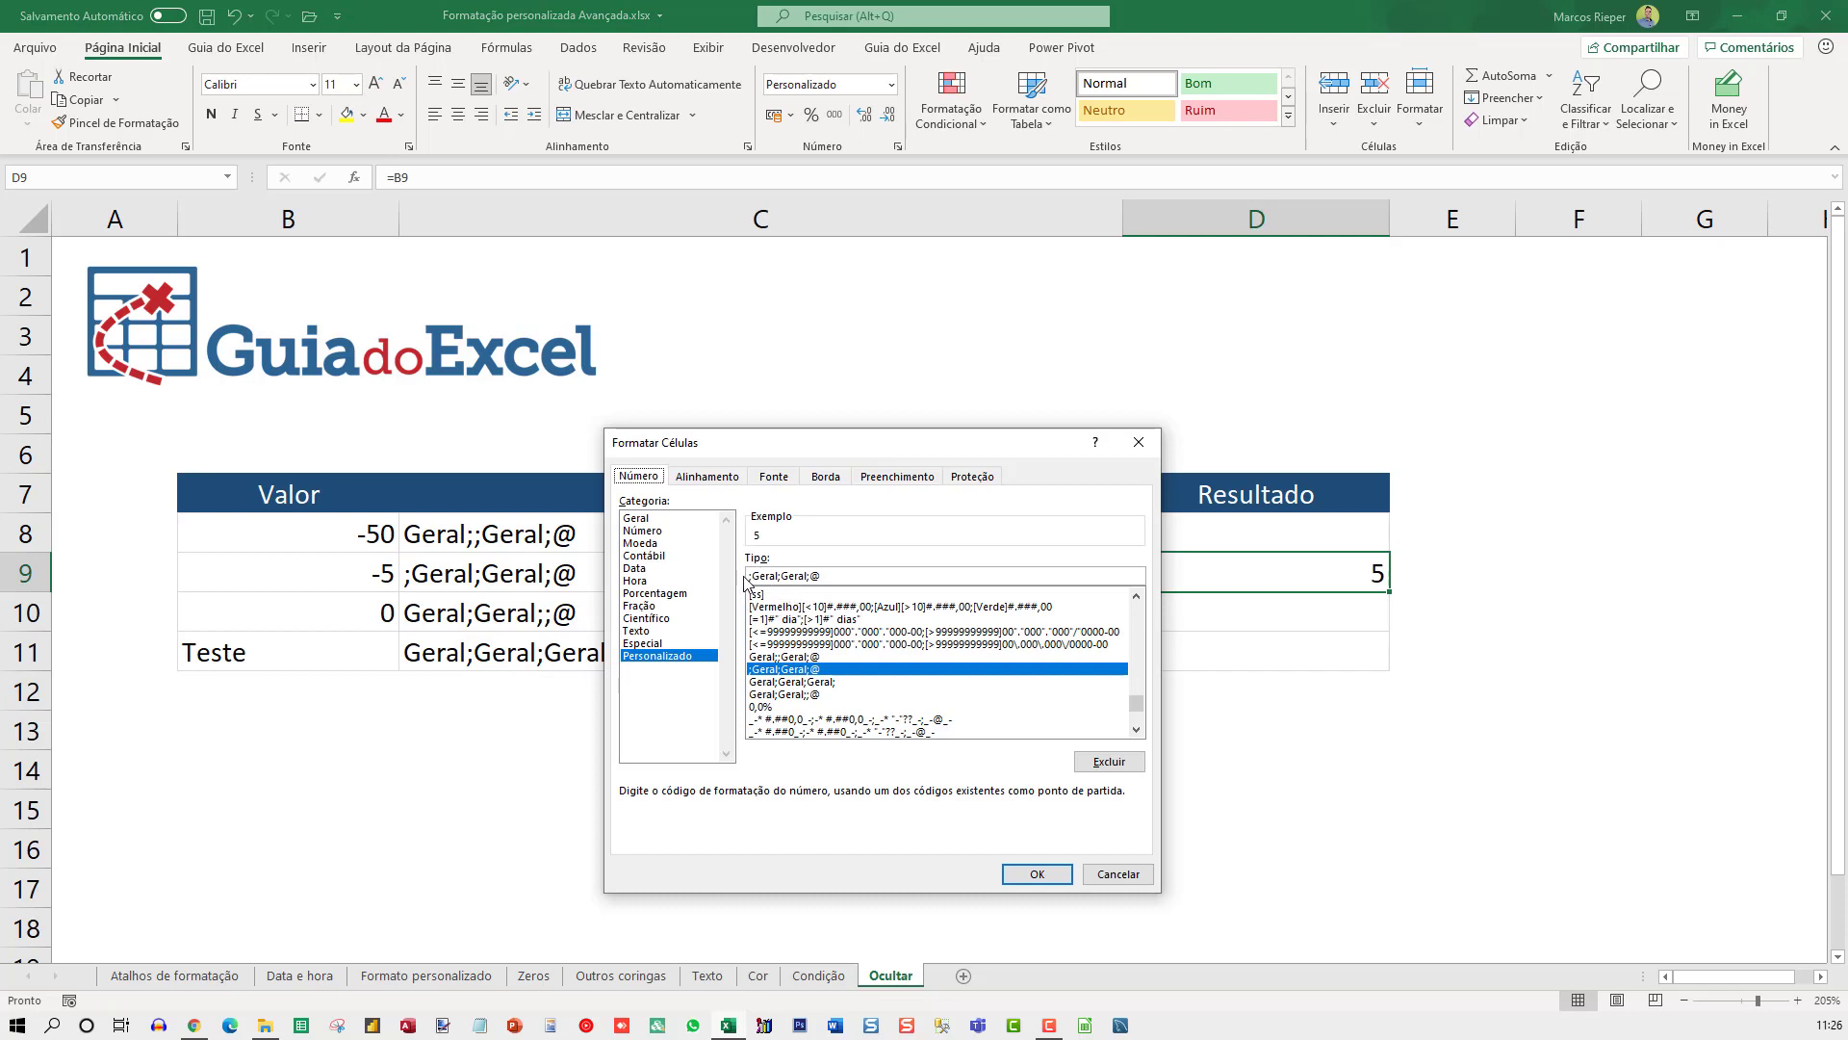
pyautogui.click(755, 577)
pyautogui.write('-')
pyautogui.press('Return')
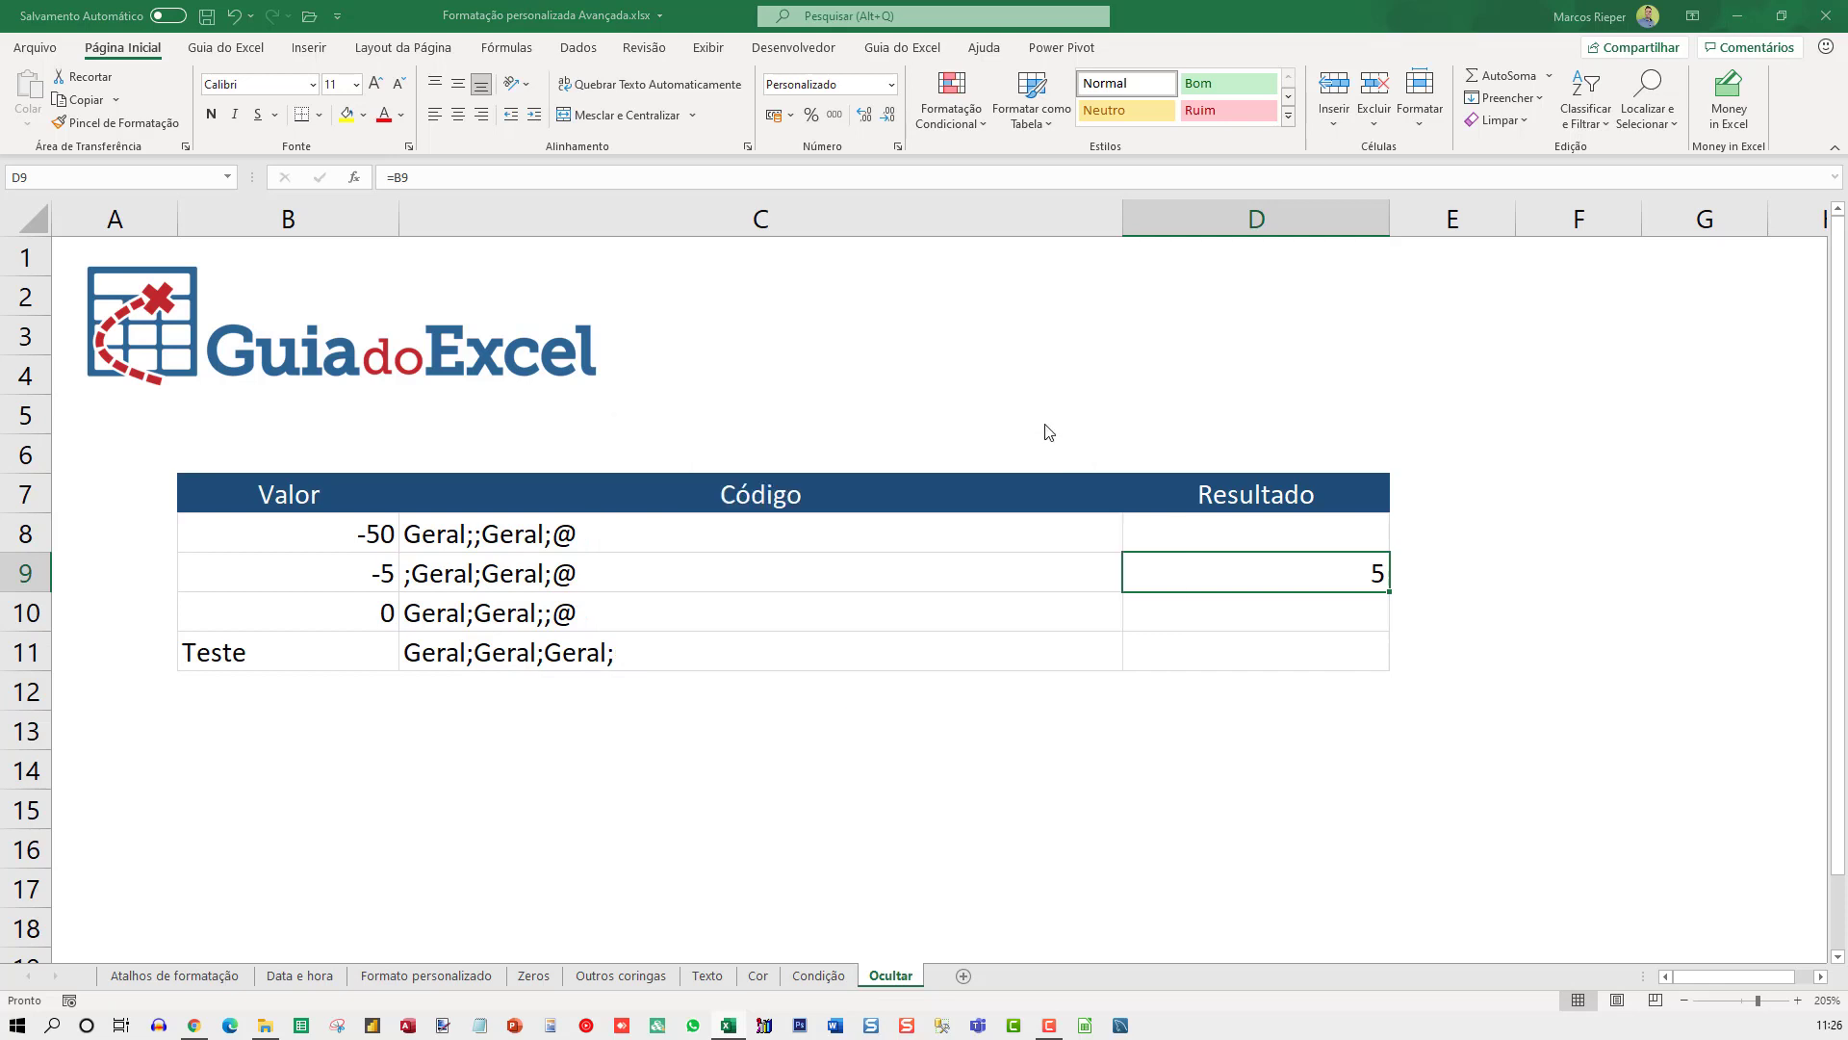
# Test D9's format with teste, 0 and 50 in B9; positive 50 stays hidden.
pyautogui.press('Up')
pyautogui.press('Down')
pyautogui.press('Left')
pyautogui.press('Left')
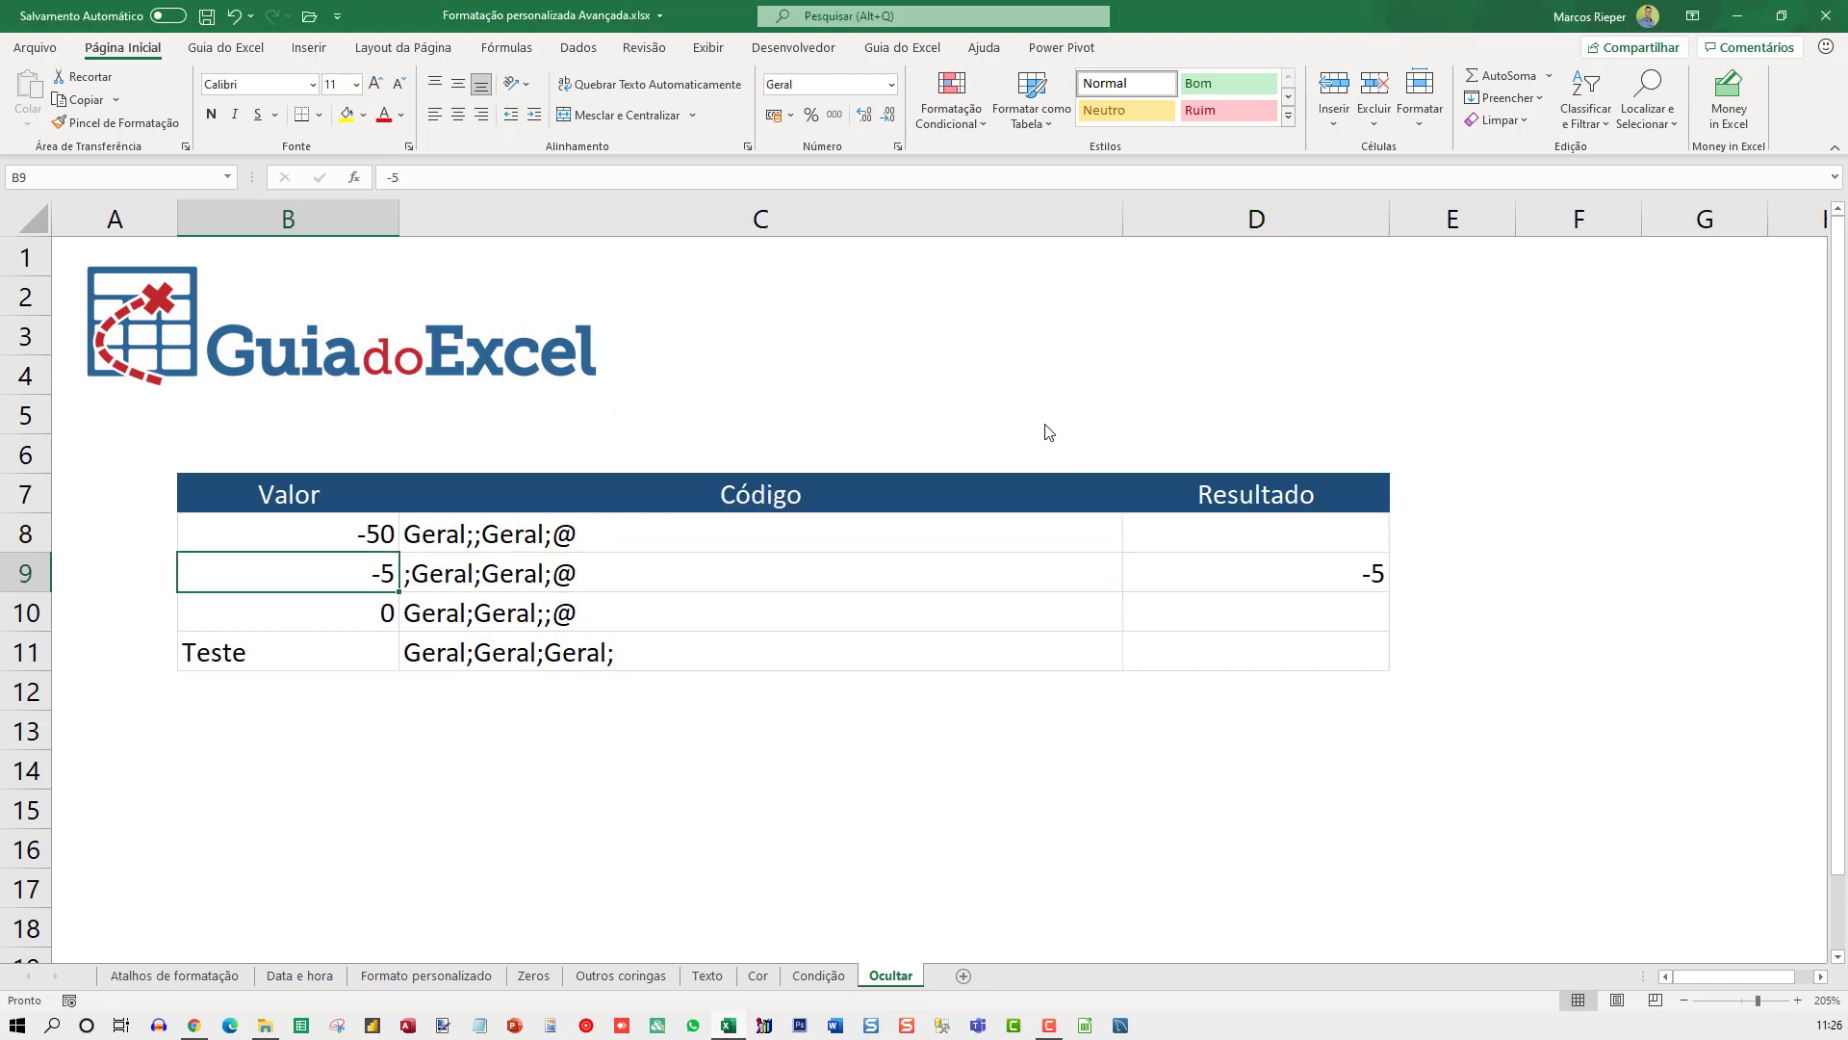
pyautogui.press('Right')
pyautogui.press('Right')
pyautogui.press('Left')
pyautogui.press('Left')
pyautogui.write('te')
pyautogui.press('Return')
pyautogui.press('Up')
pyautogui.write('0')
pyautogui.press('Return')
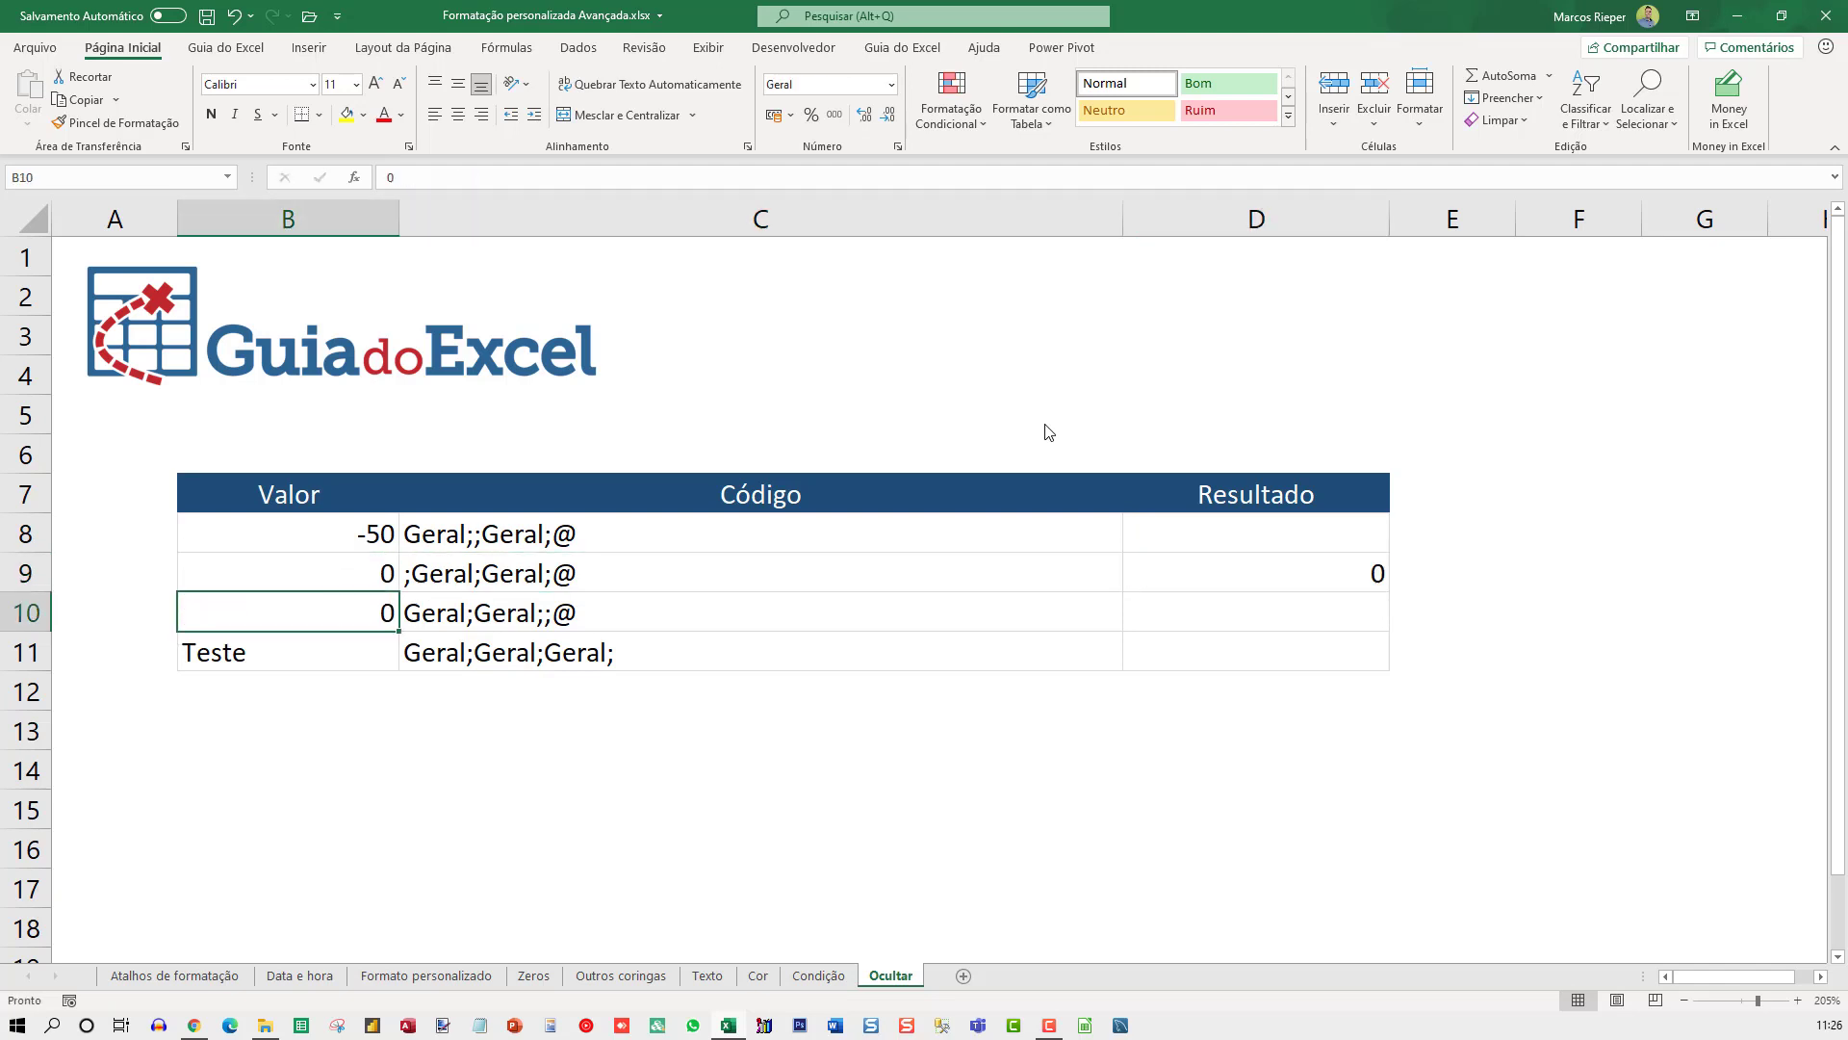
pyautogui.press('Right')
pyautogui.press('Right')
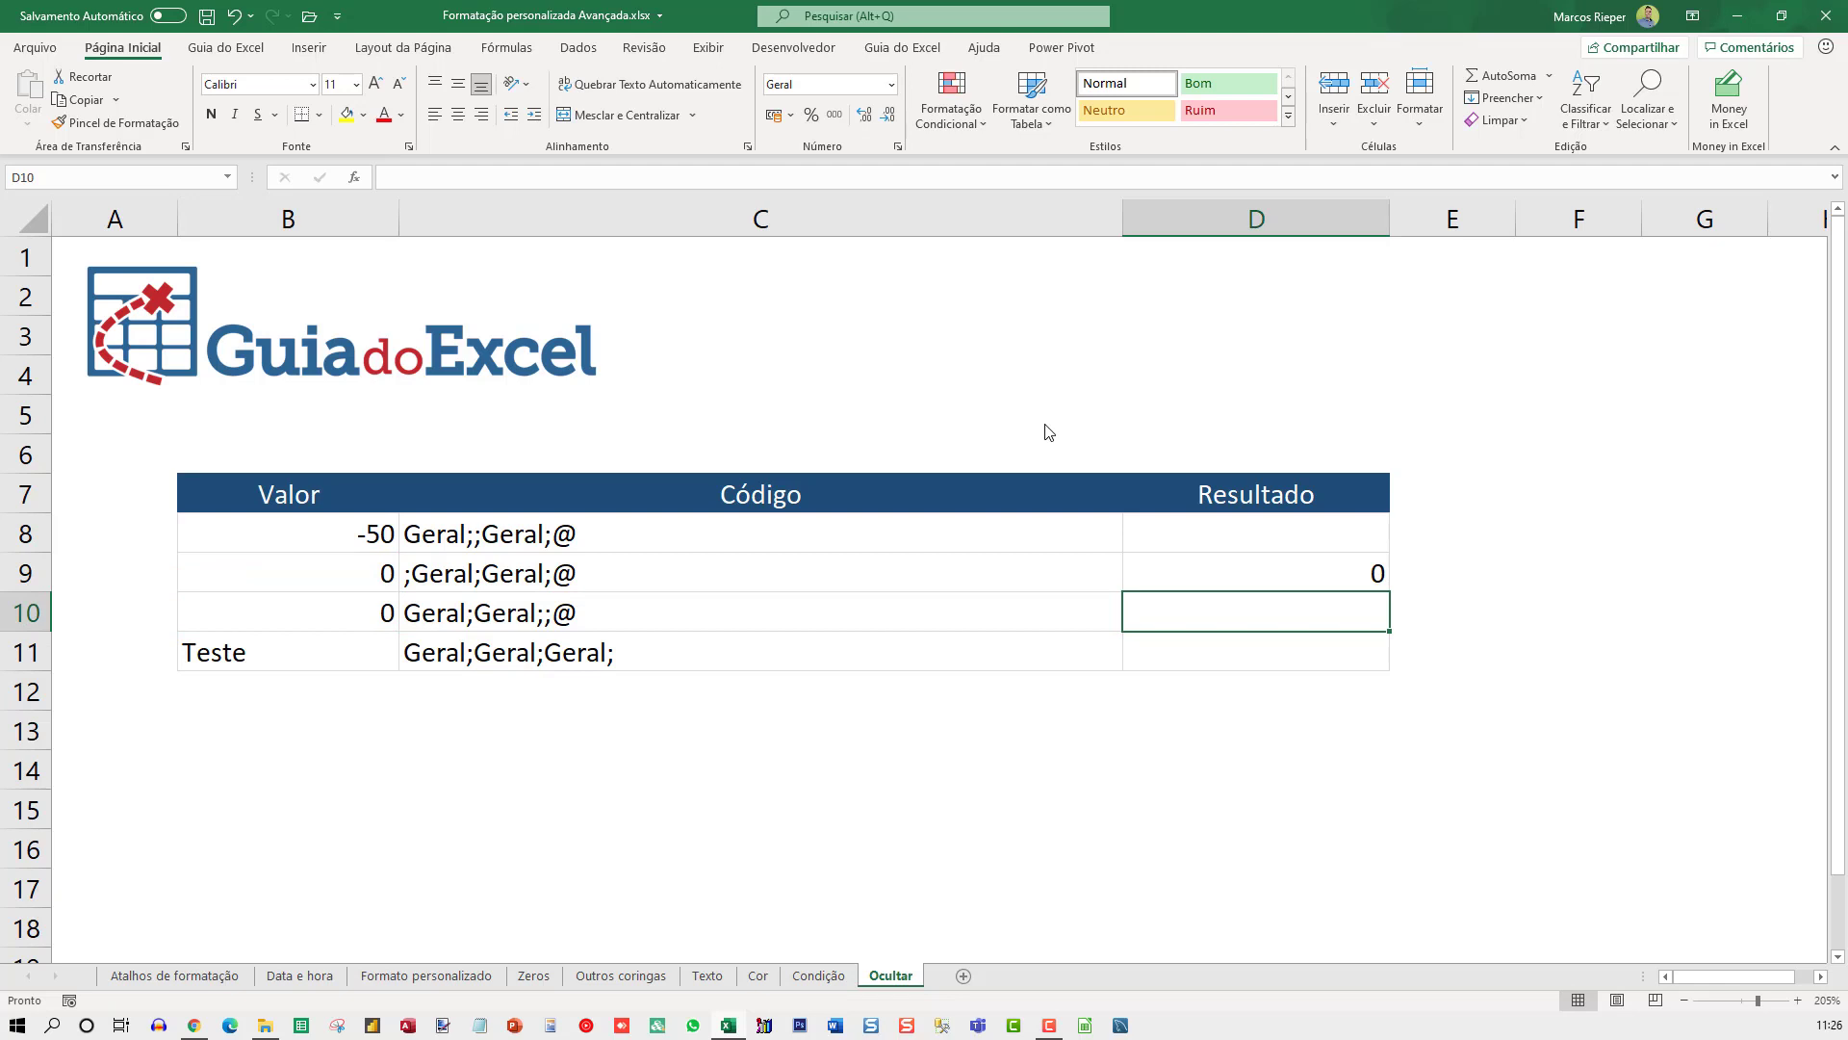
pyautogui.press('Up')
pyautogui.press('Left')
pyautogui.press('Left')
pyautogui.write('50')
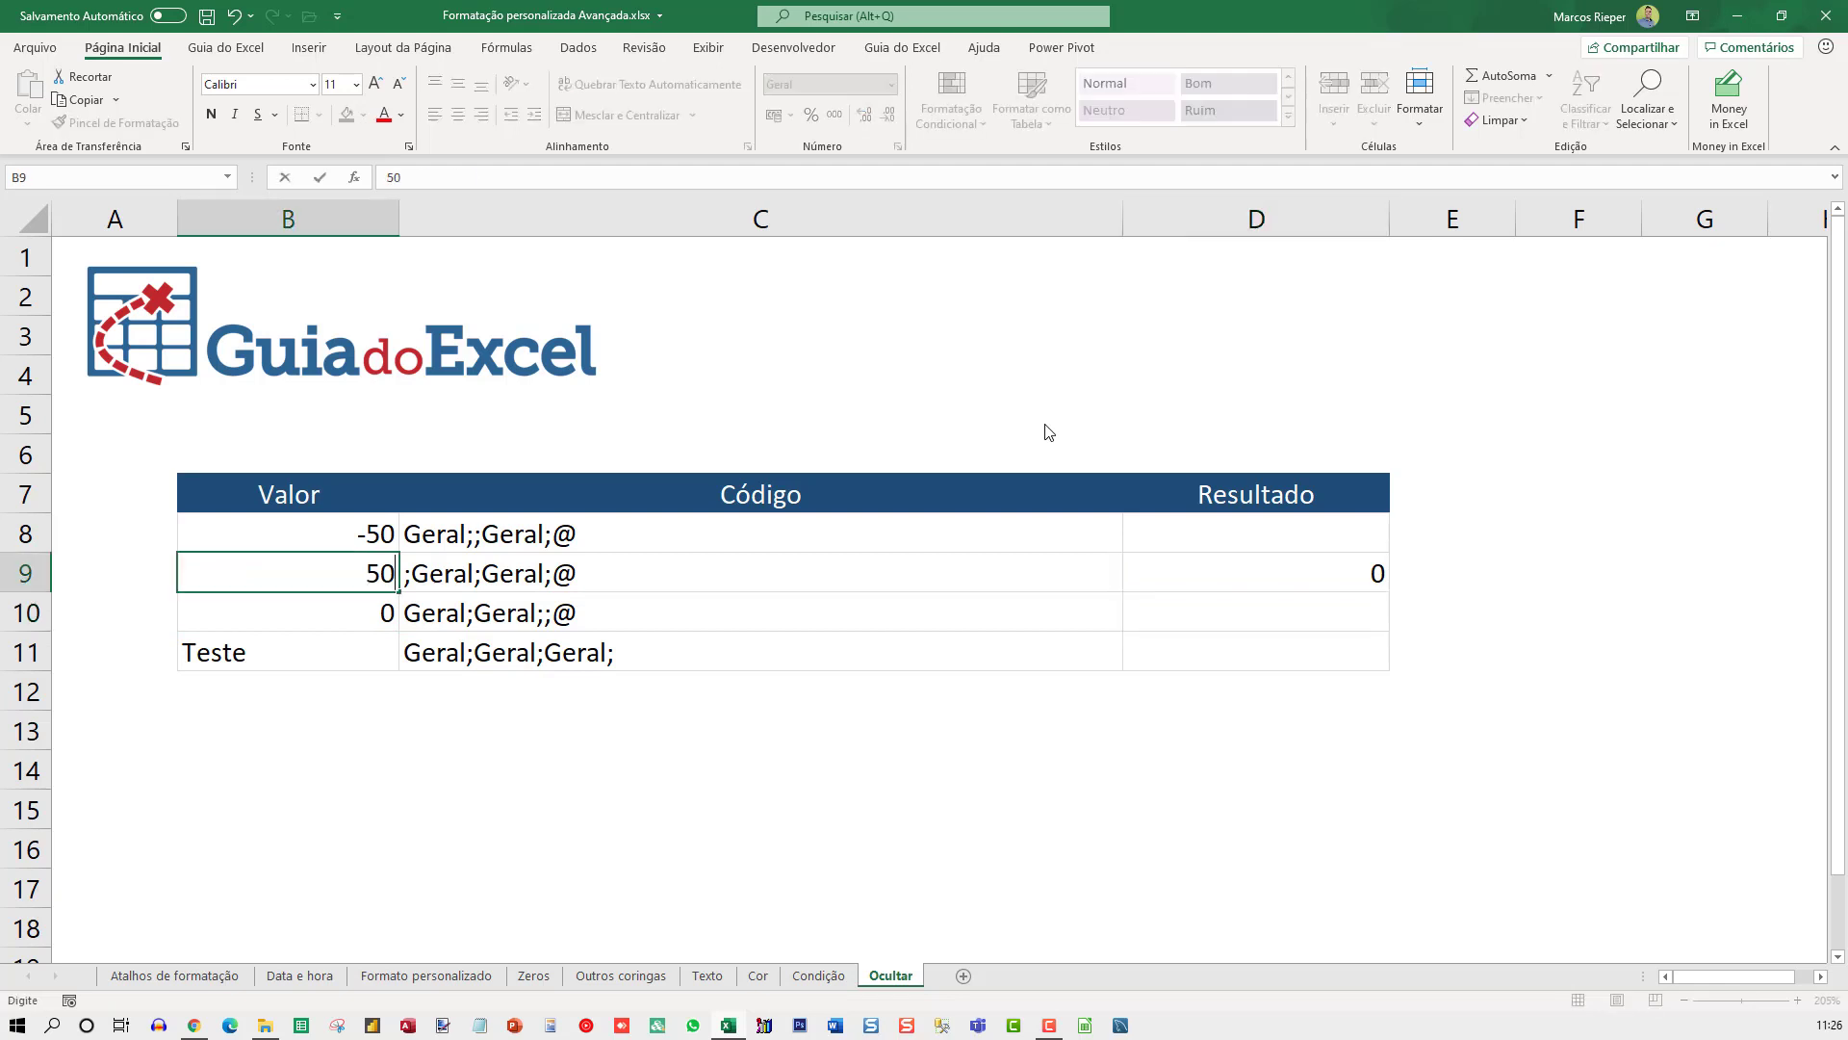
pyautogui.press('Return')
pyautogui.press('Right')
pyautogui.press('Right')
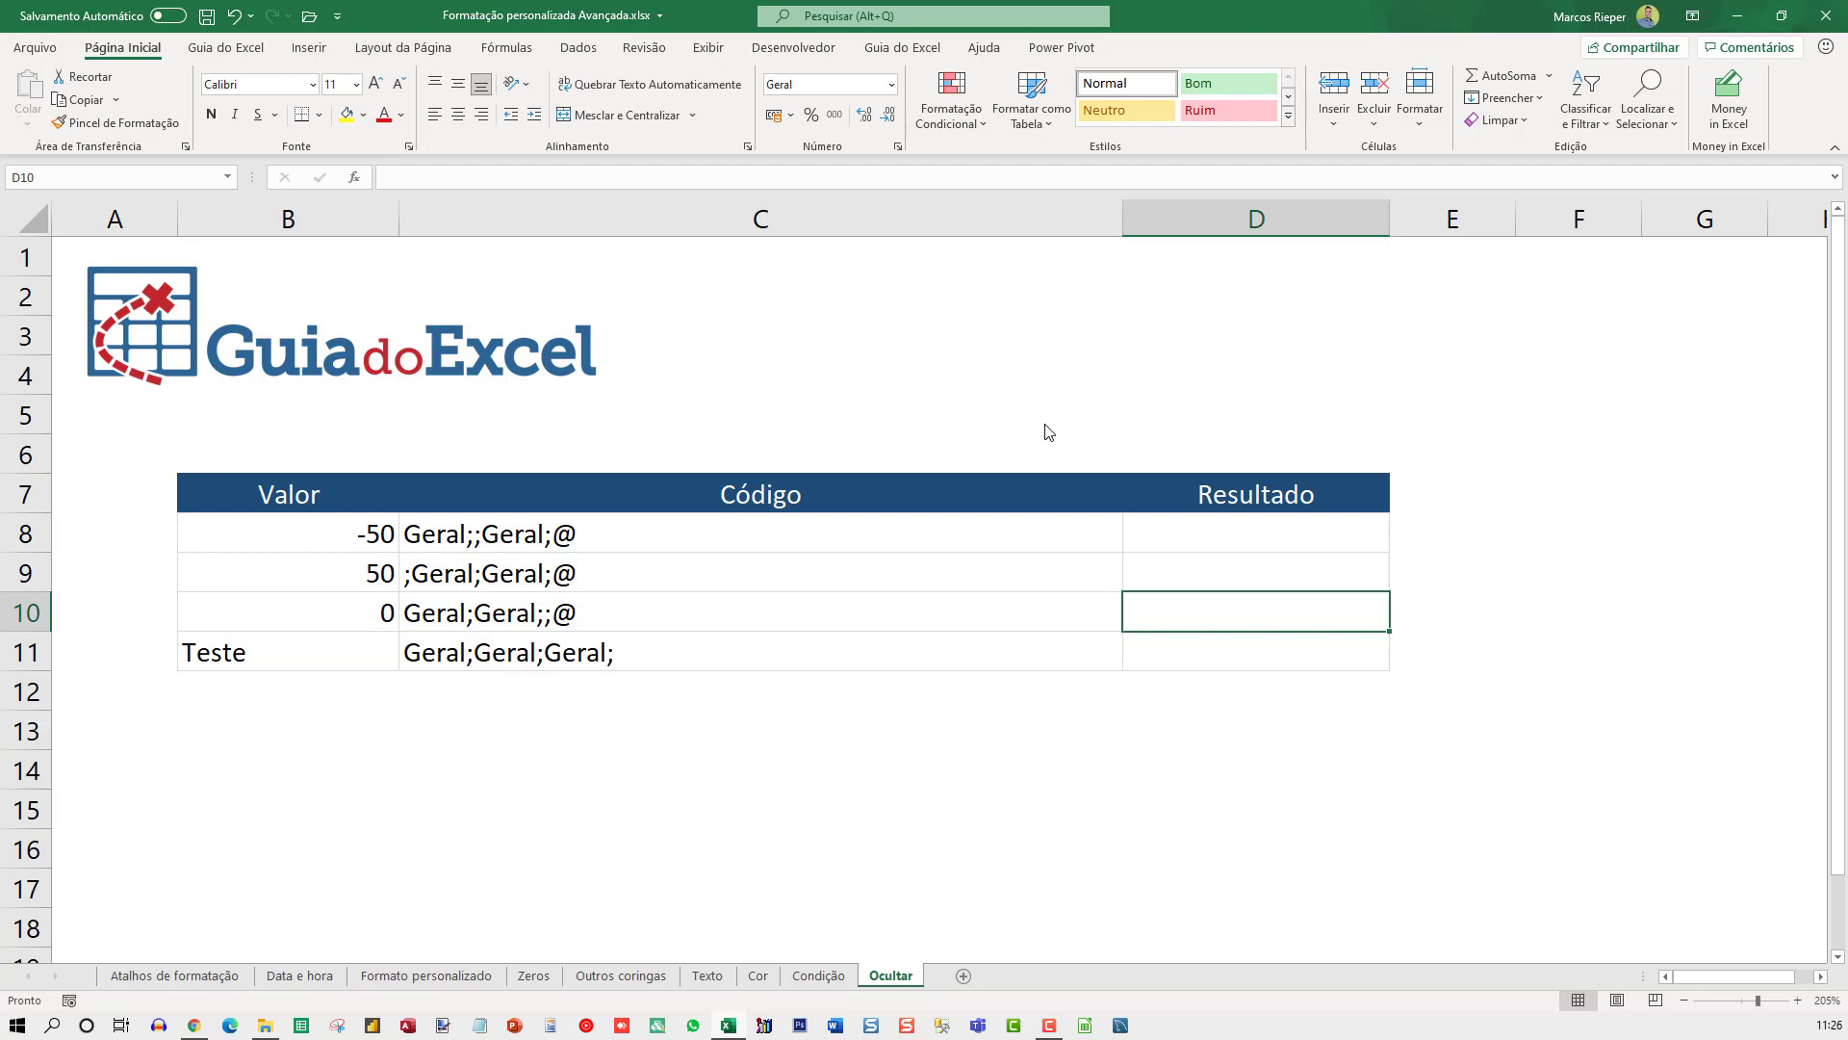
pyautogui.hotkey('ctrl', '1')
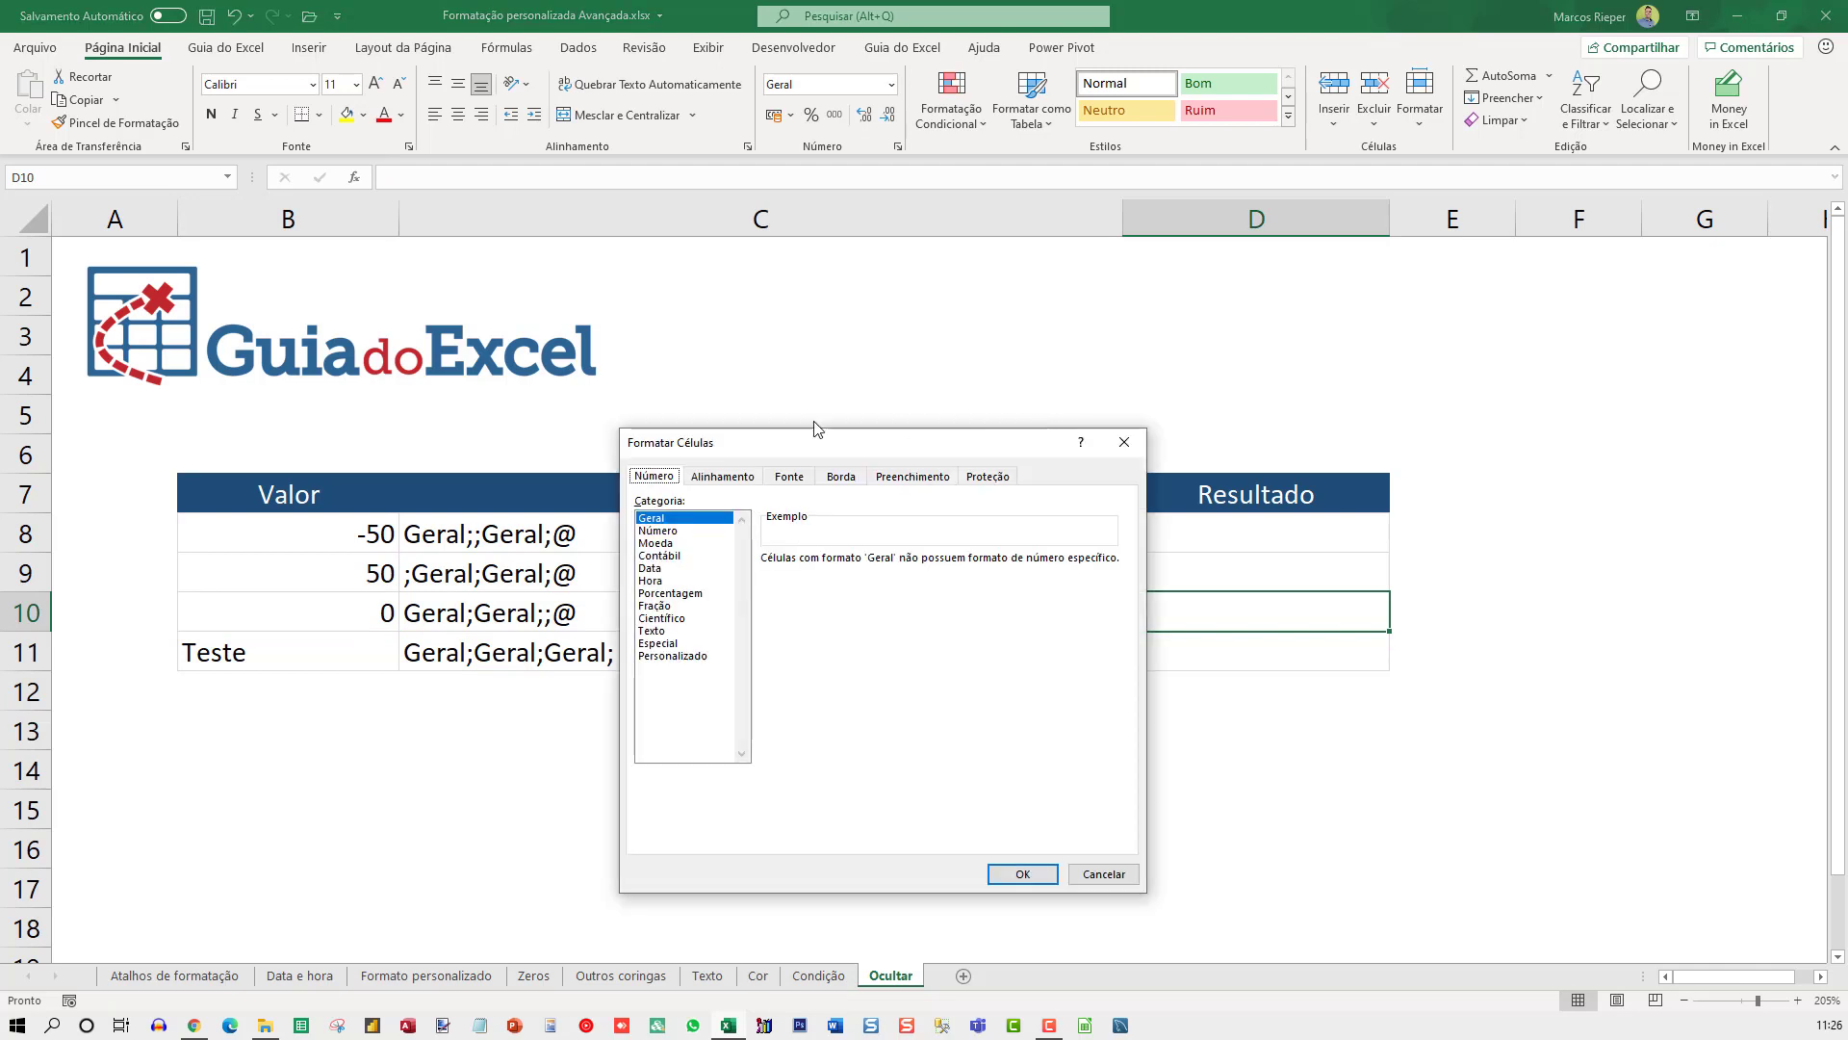
# Enter the custom code Geral;-Geral;;@ for D10 and apply it.
pyautogui.click(664, 657)
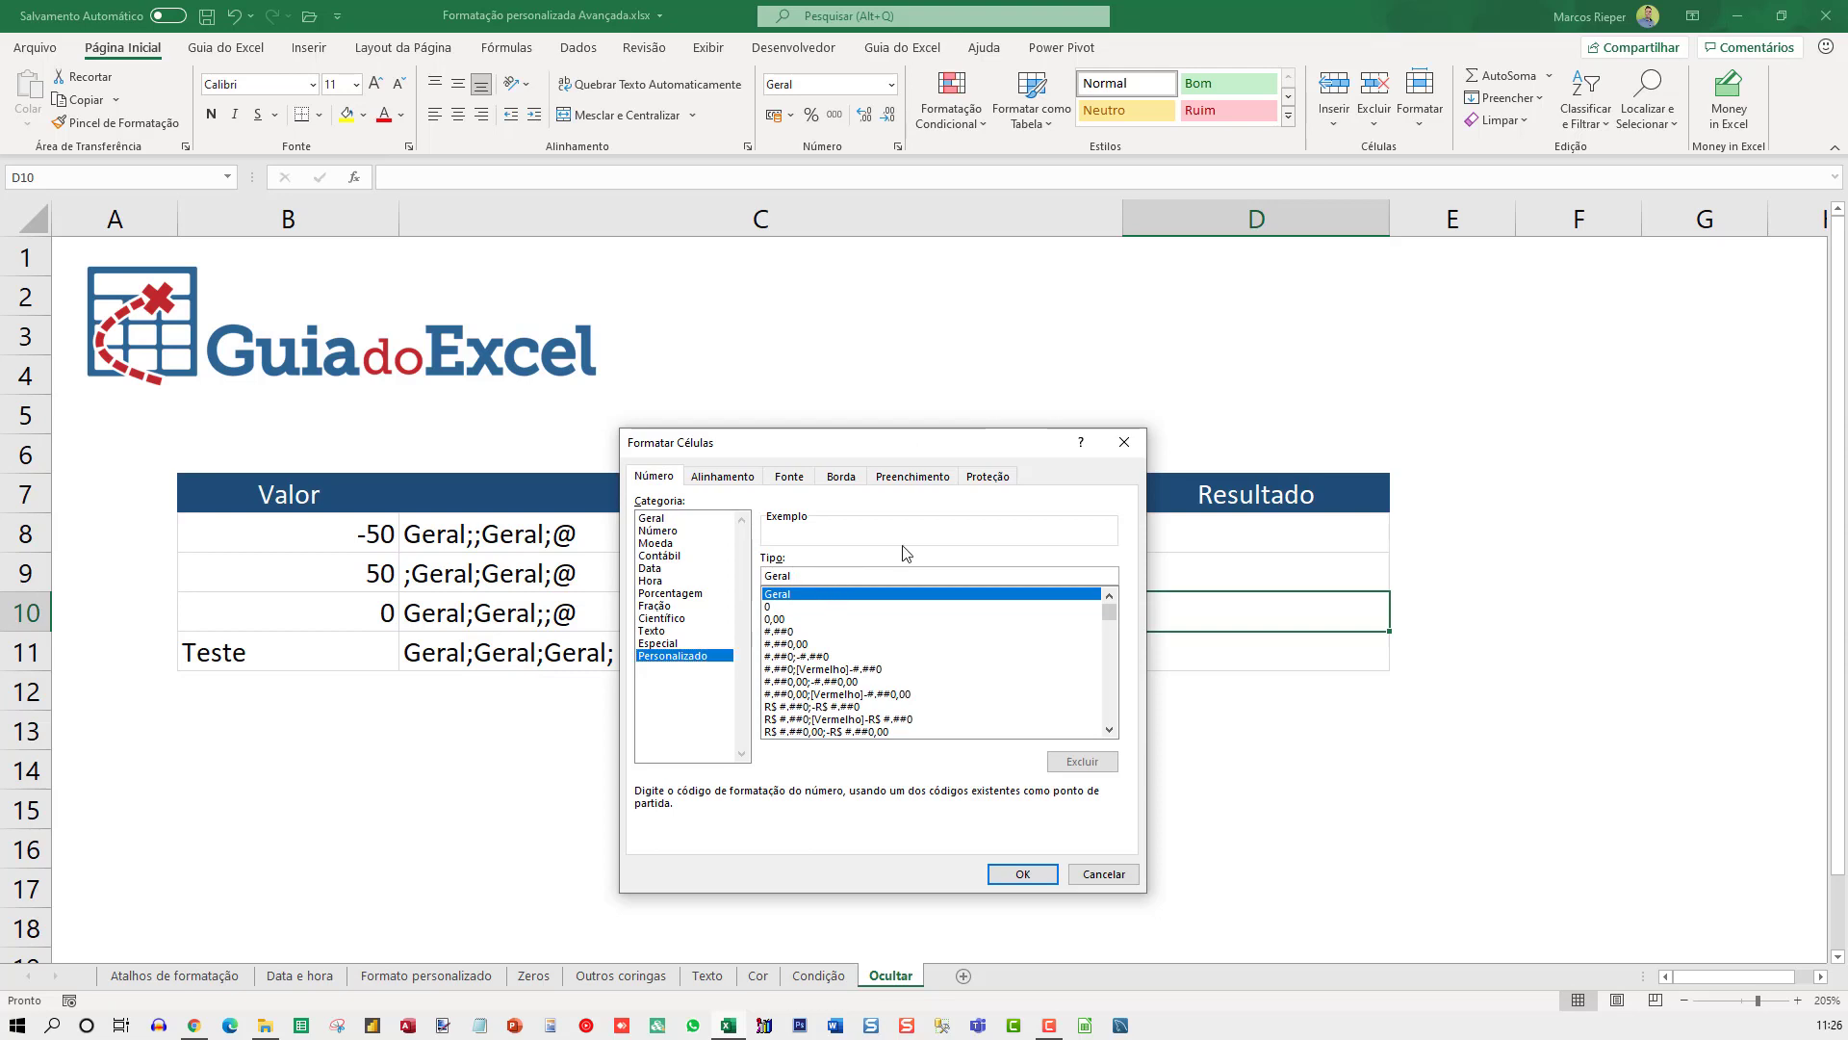
pyautogui.write(';Gera')
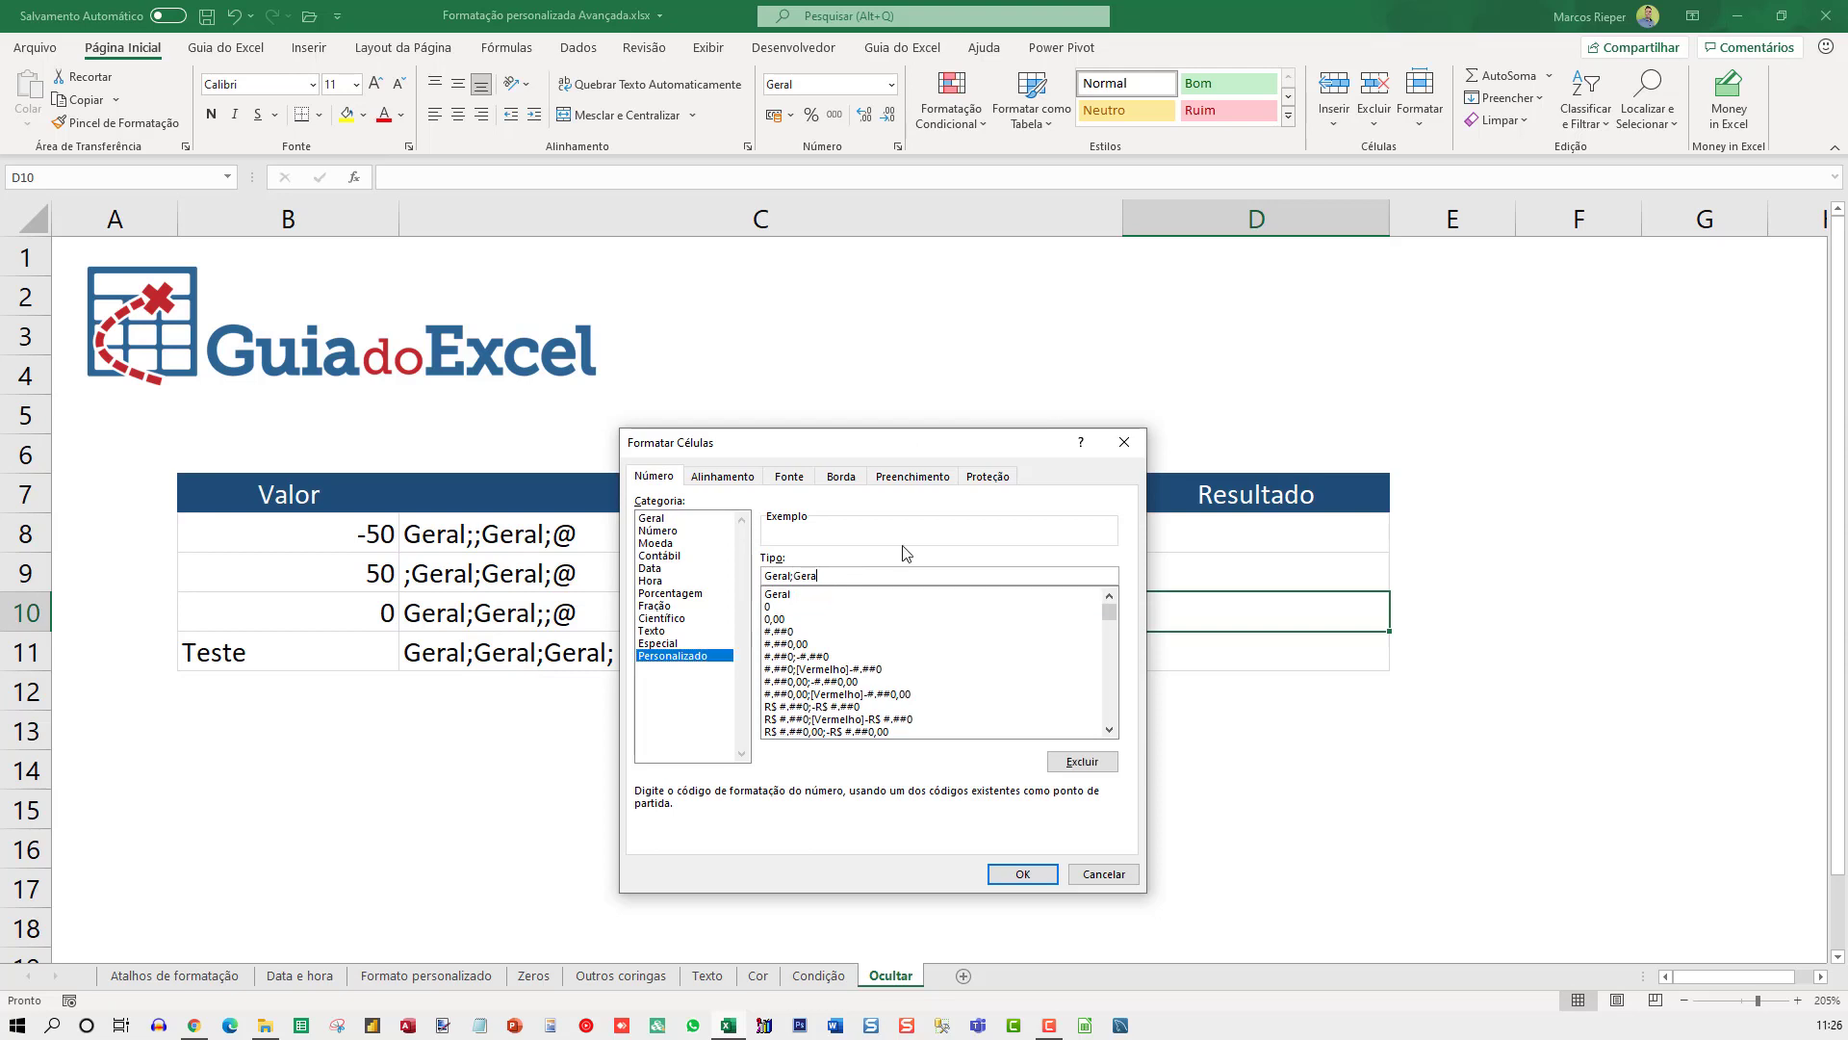
pyautogui.press('BackSpace')
pyautogui.write('eral;;')
pyautogui.write('@')
pyautogui.click(1011, 874)
# Try 0 and -1 in B10, then leave it set to 50.
pyautogui.press('Left')
pyautogui.press('Left')
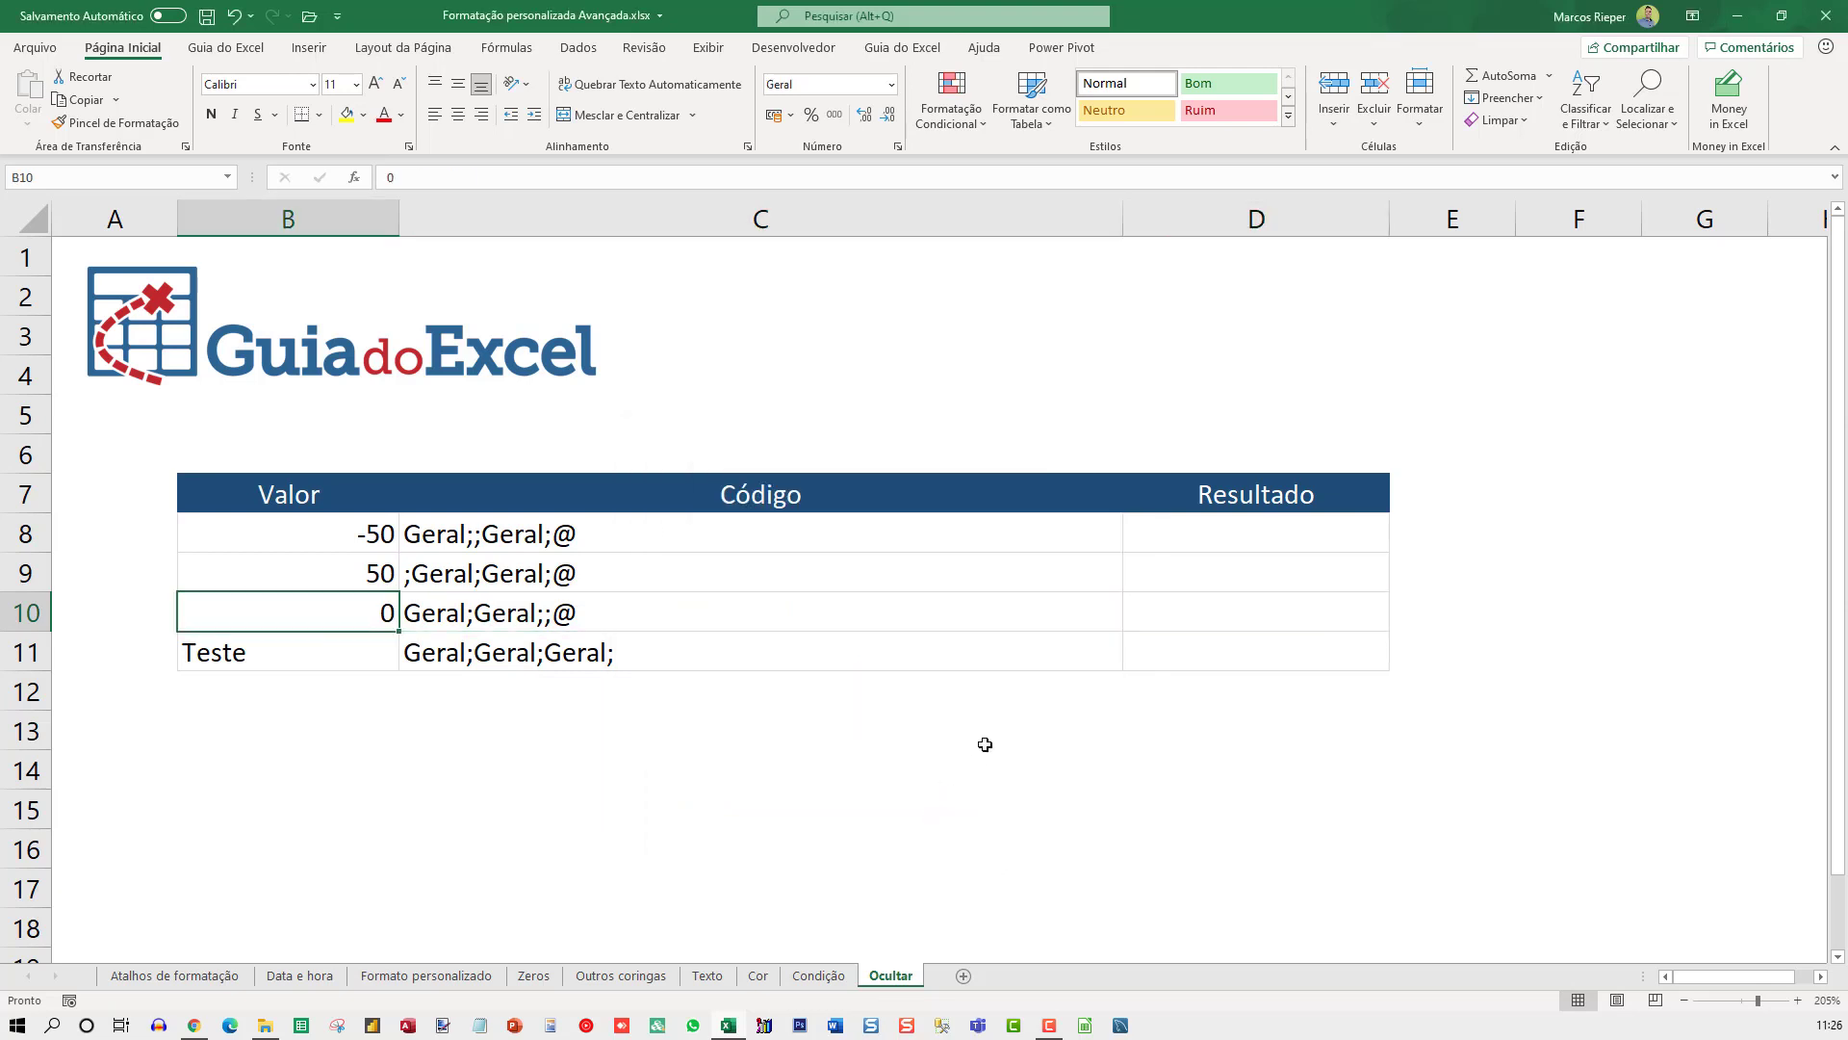
pyautogui.write('0')
pyautogui.press('Return')
pyautogui.press('Up')
pyautogui.write('-1')
pyautogui.press('Return')
pyautogui.press('Up')
pyautogui.write('50')
pyautogui.press('Return')
# Enter the formula =B10 in D10 and confirm its number format.
pyautogui.press('Up')
pyautogui.press('Right')
pyautogui.press('Right')
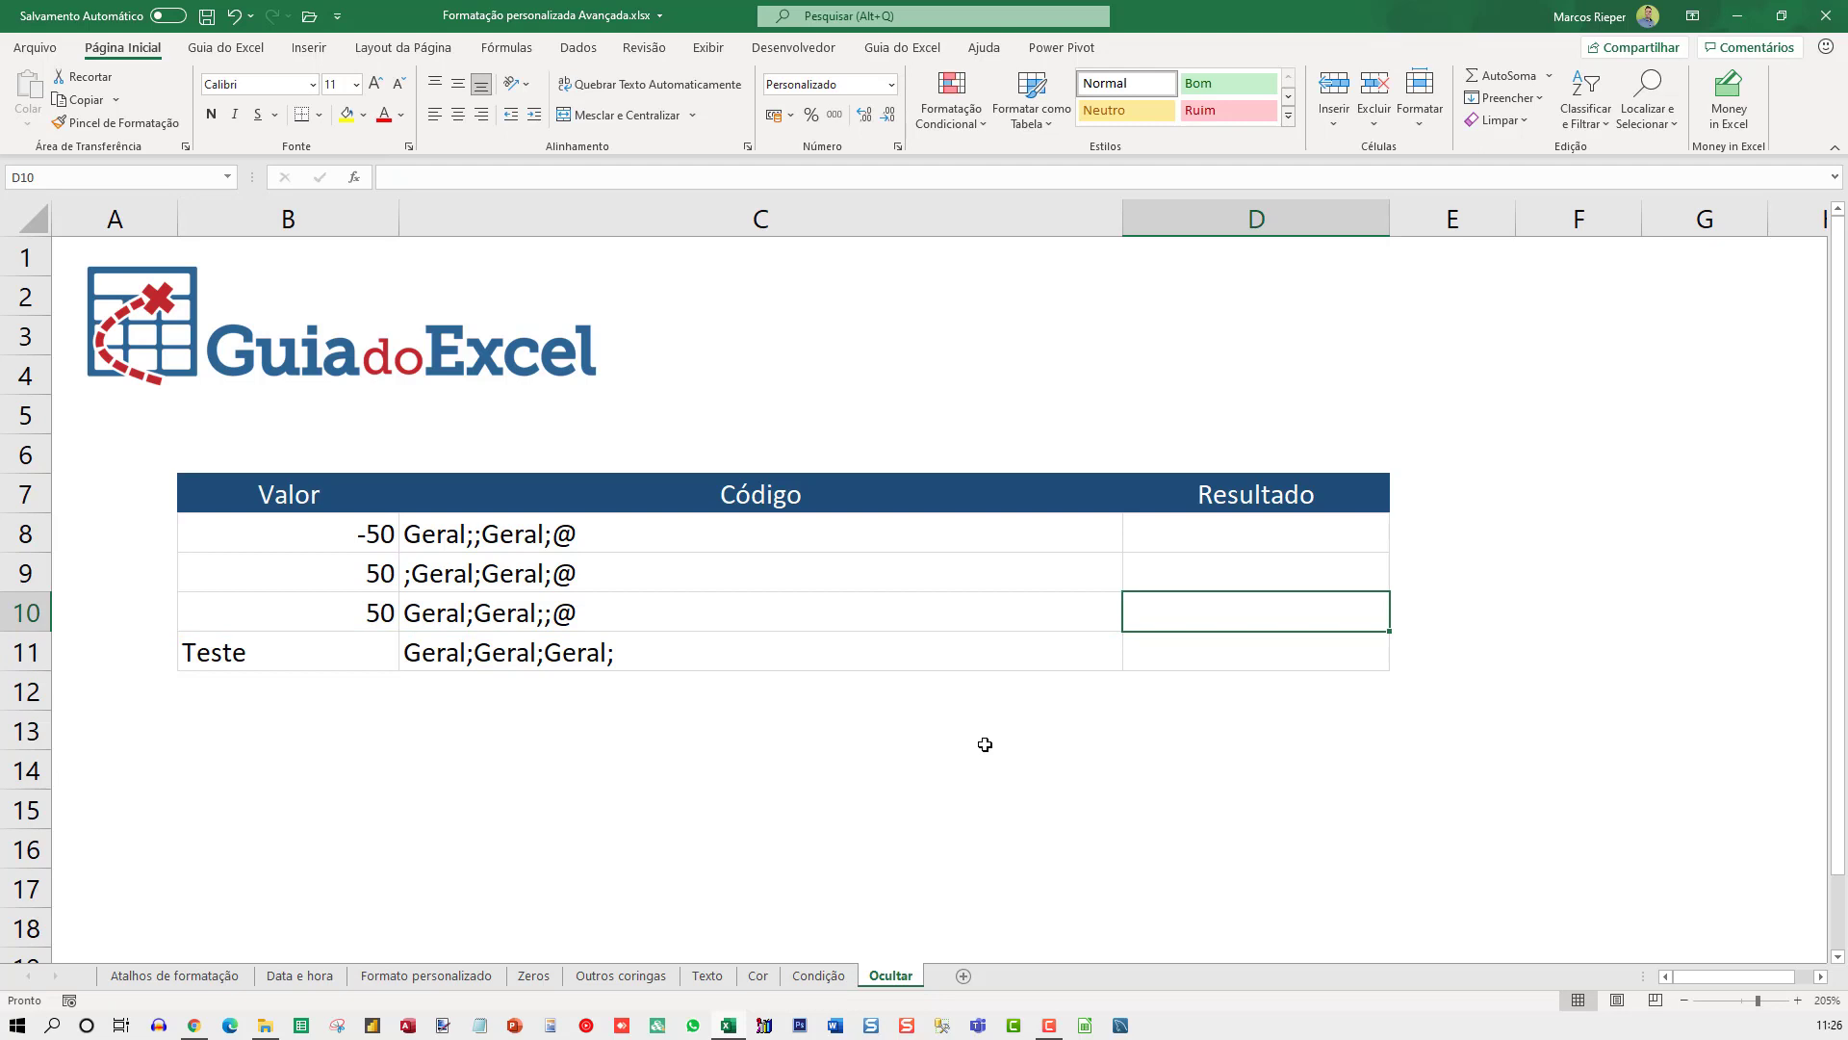
pyautogui.write('=')
pyautogui.press('Left')
pyautogui.press('Left')
pyautogui.press('Return')
pyautogui.press('Up')
pyautogui.press('Left')
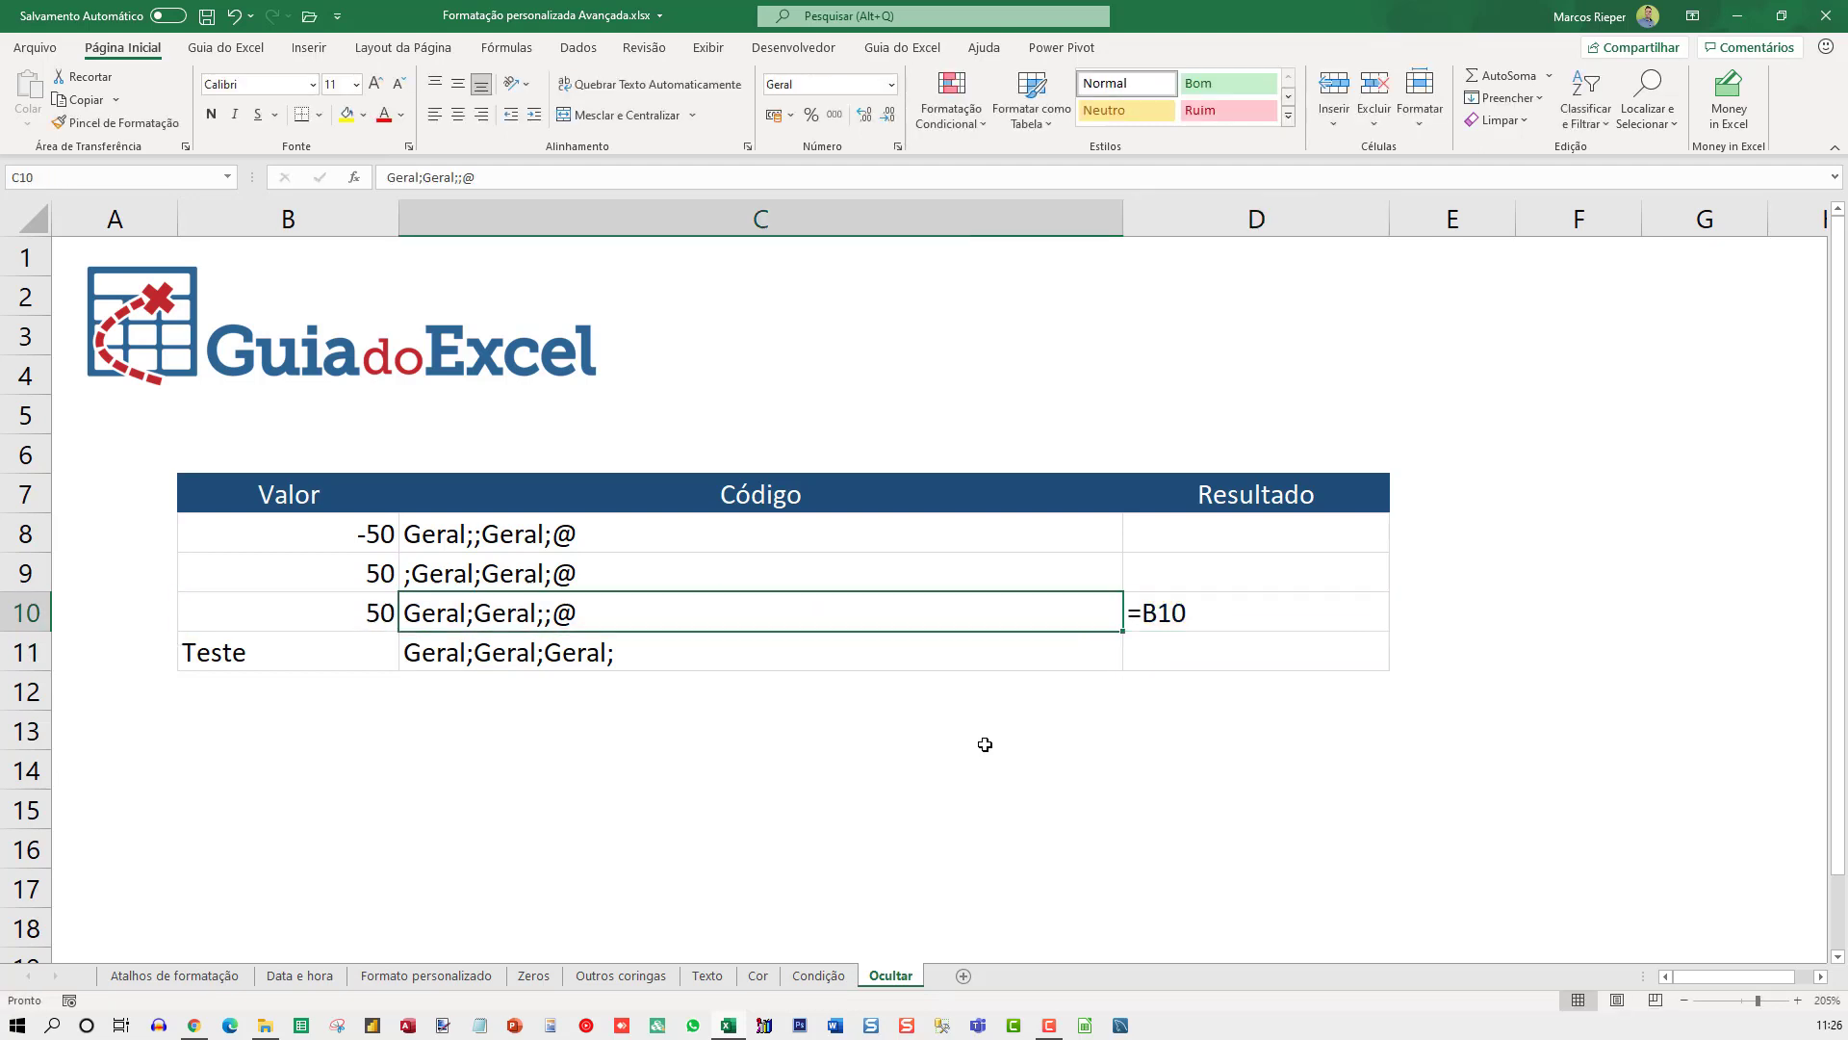
pyautogui.press('Right')
pyautogui.hotkey('ctrl', '1')
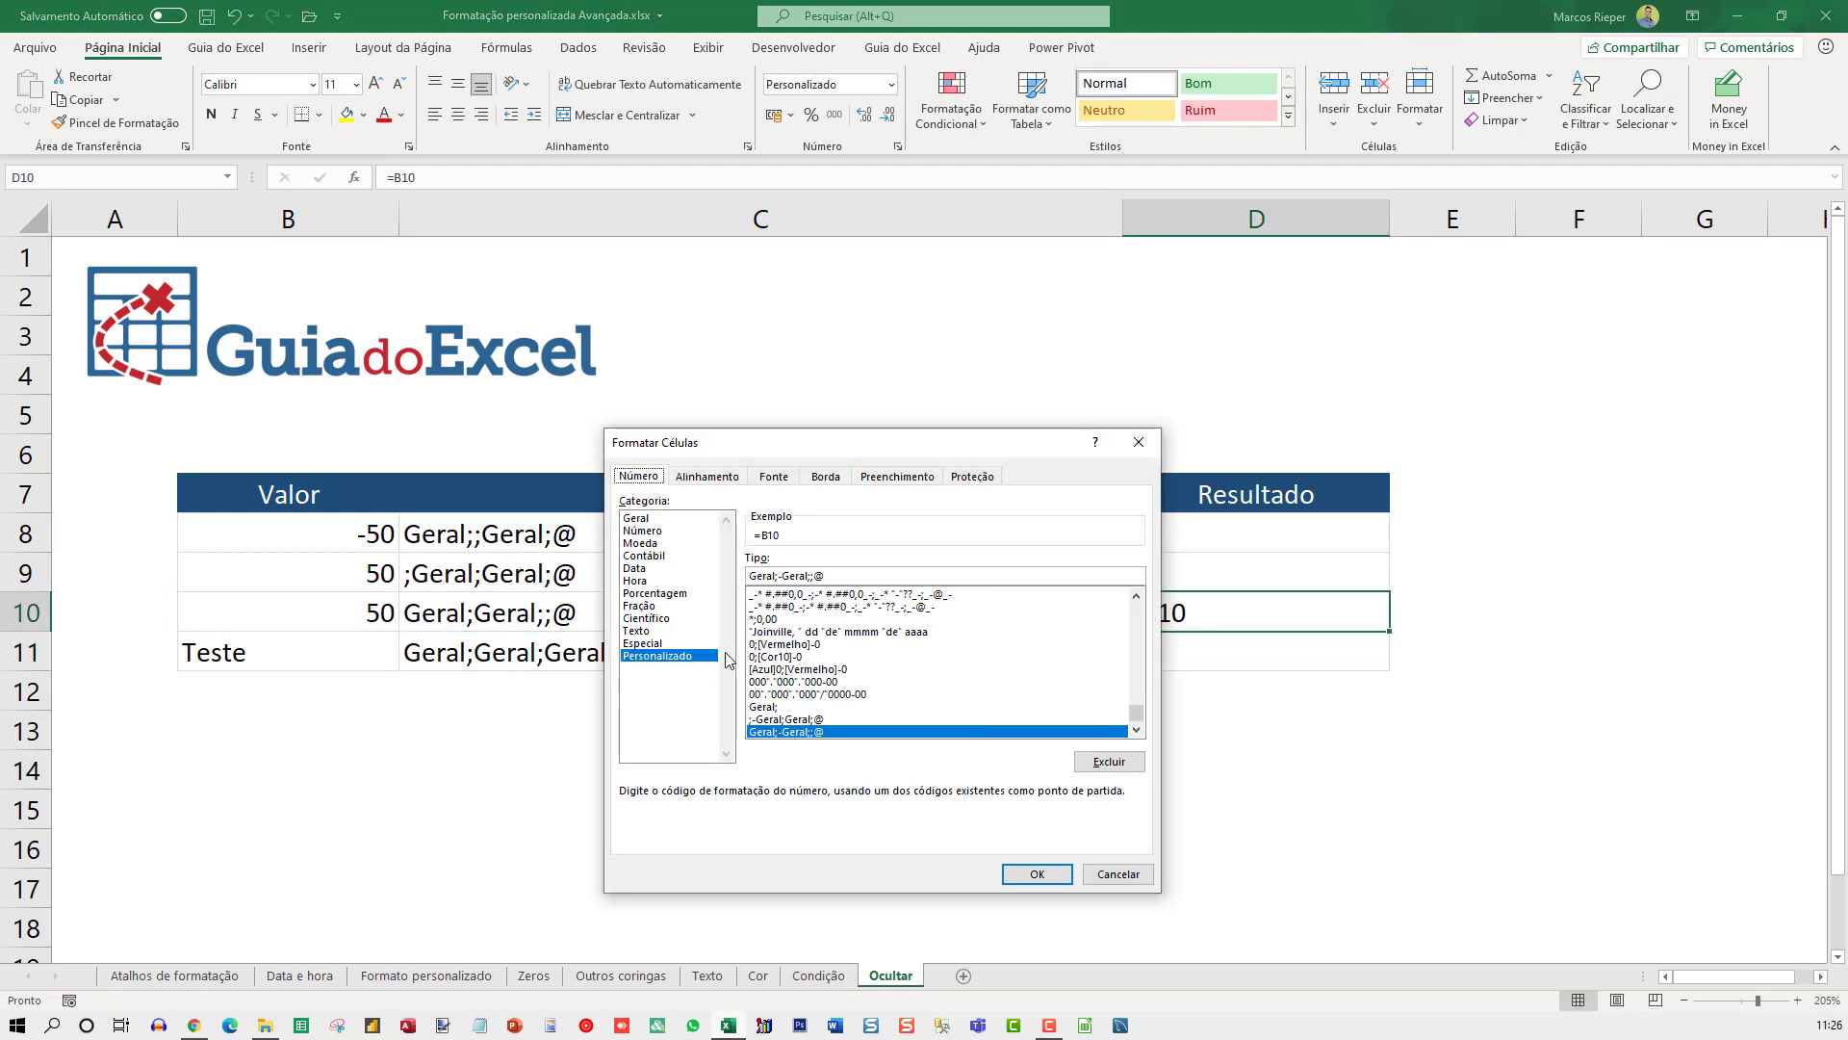
pyautogui.click(1036, 875)
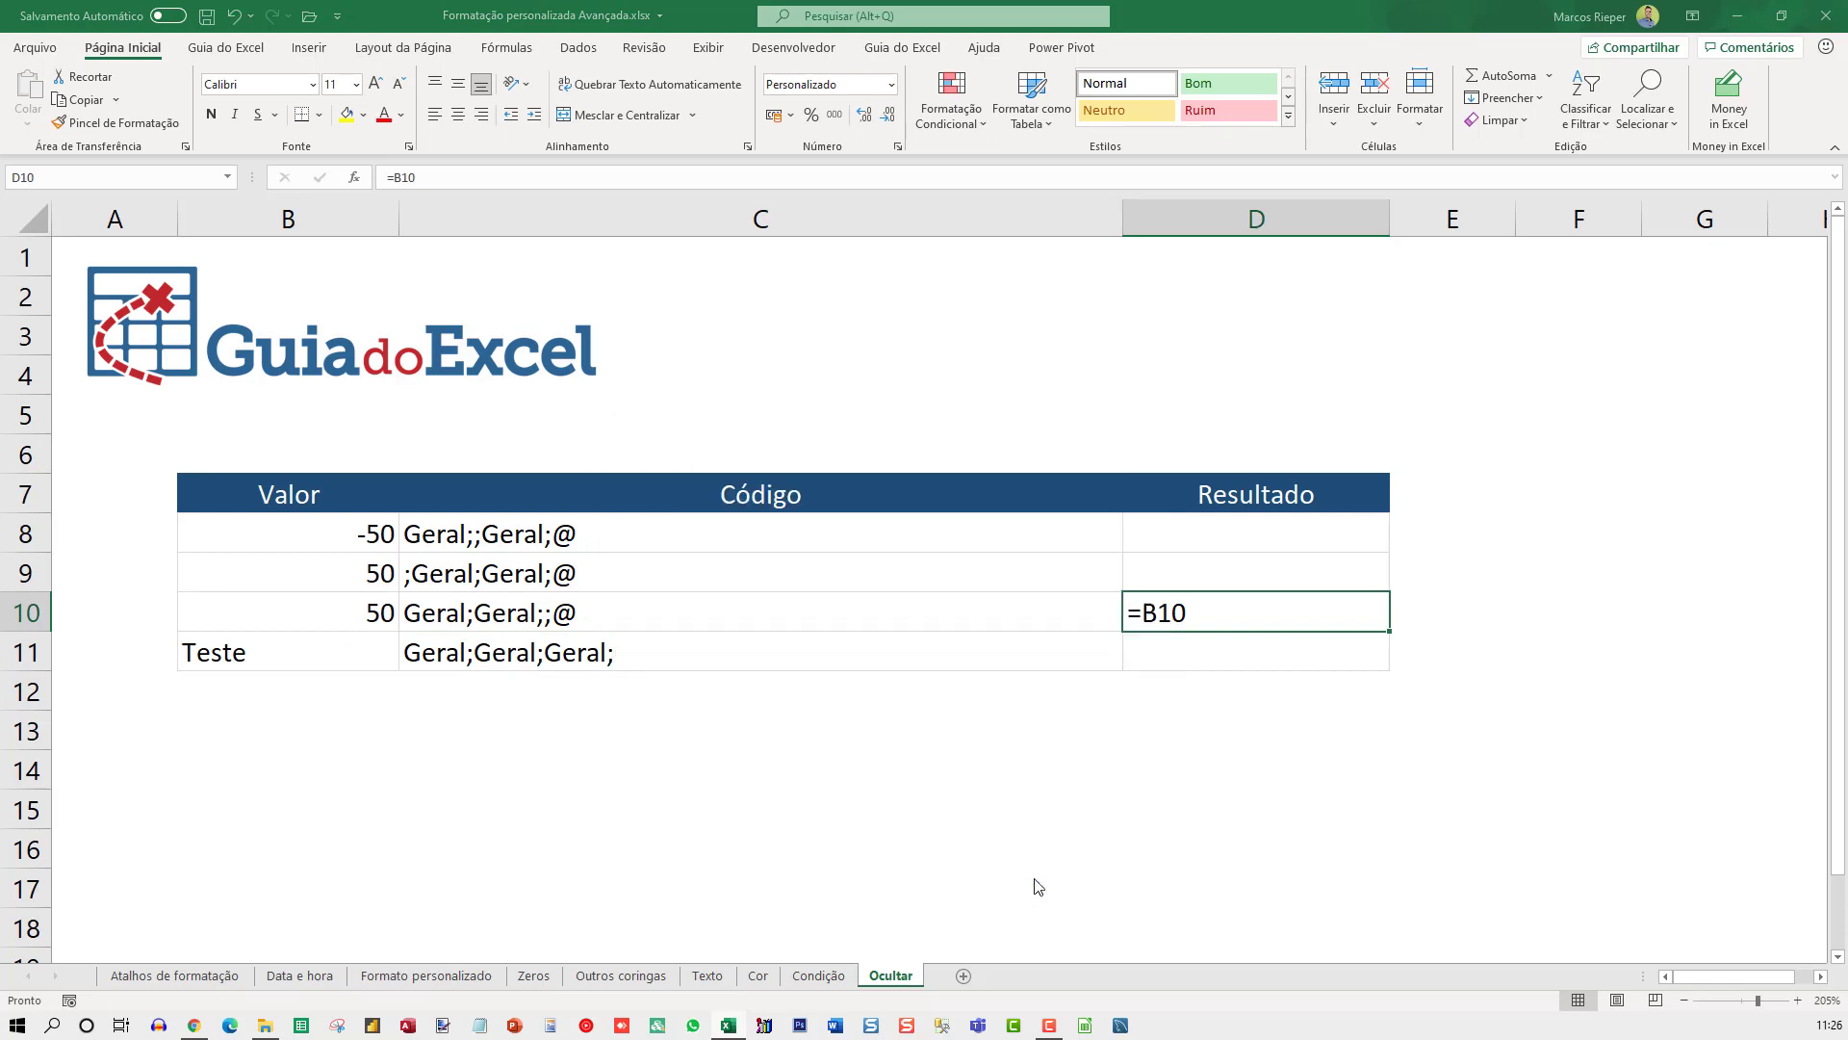
# Apply comma style to D10, recalculate it, then reapply Geral;-Geral;;@ so it shows 50.
pyautogui.press('Down')
pyautogui.press('Up')
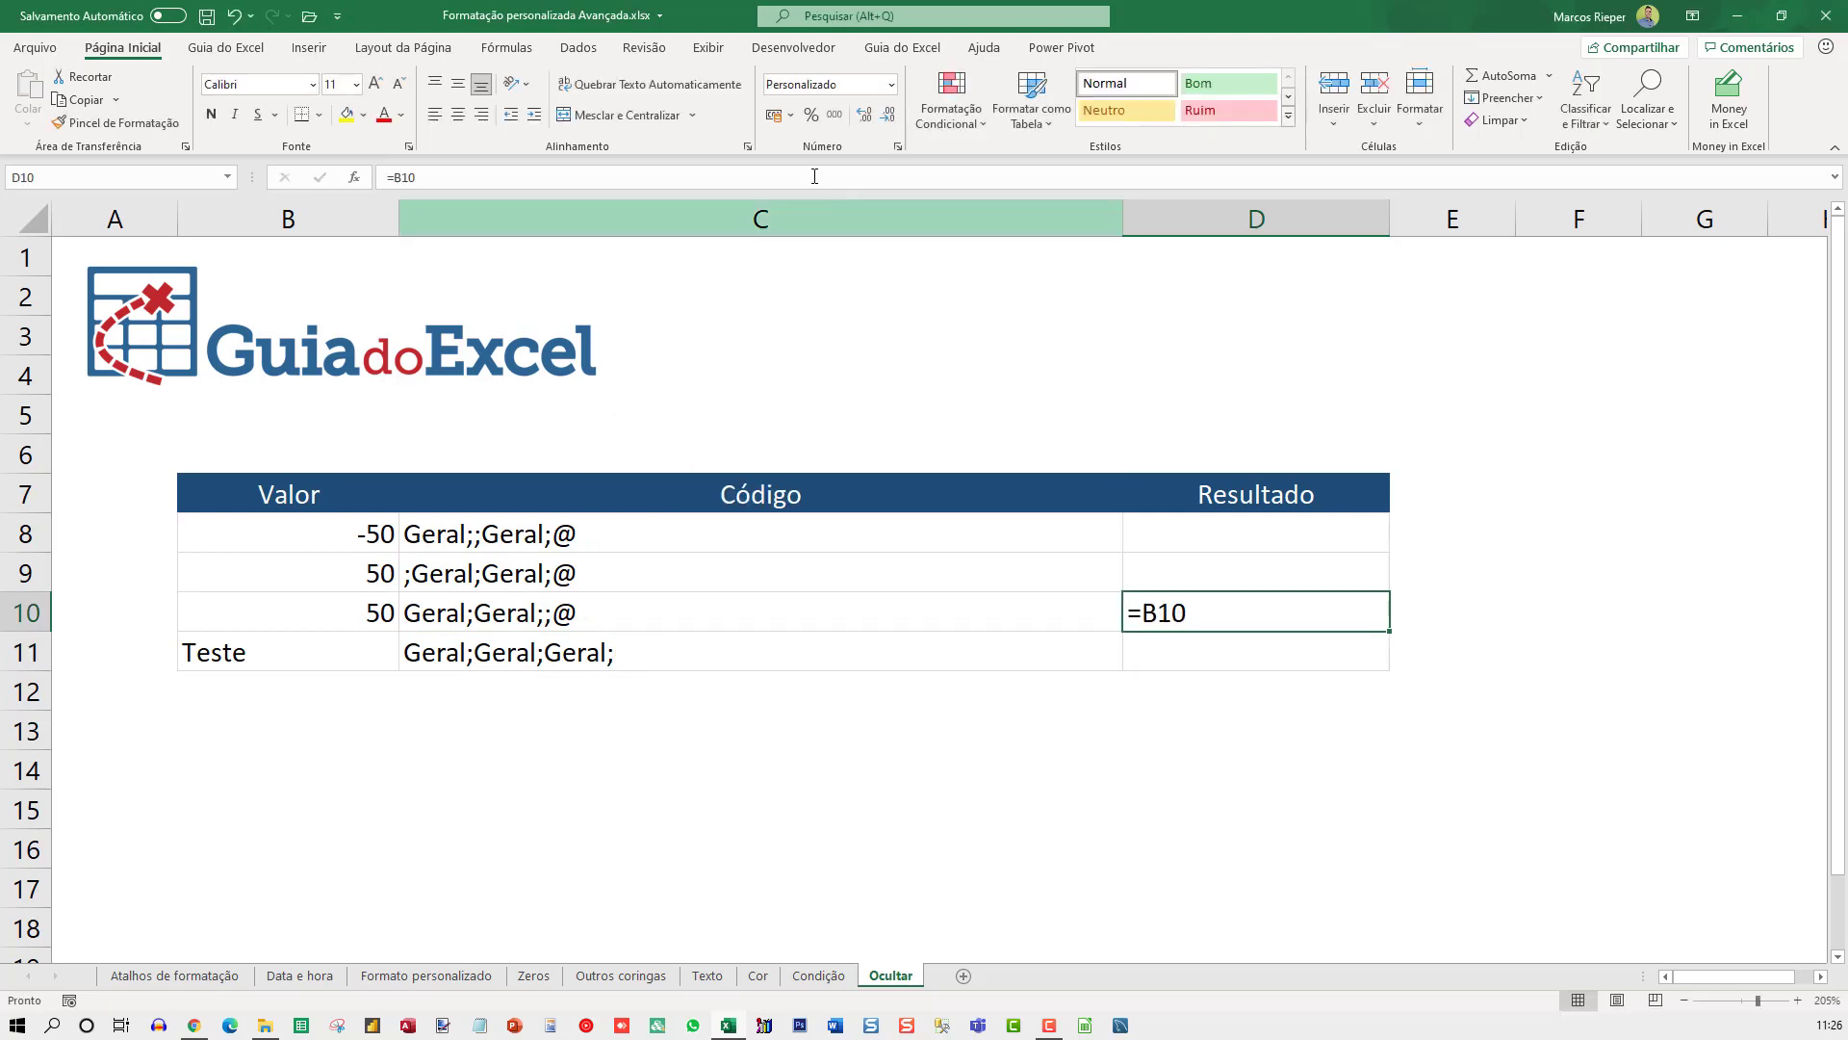
pyautogui.click(838, 115)
pyautogui.press('F2')
pyautogui.press('Return')
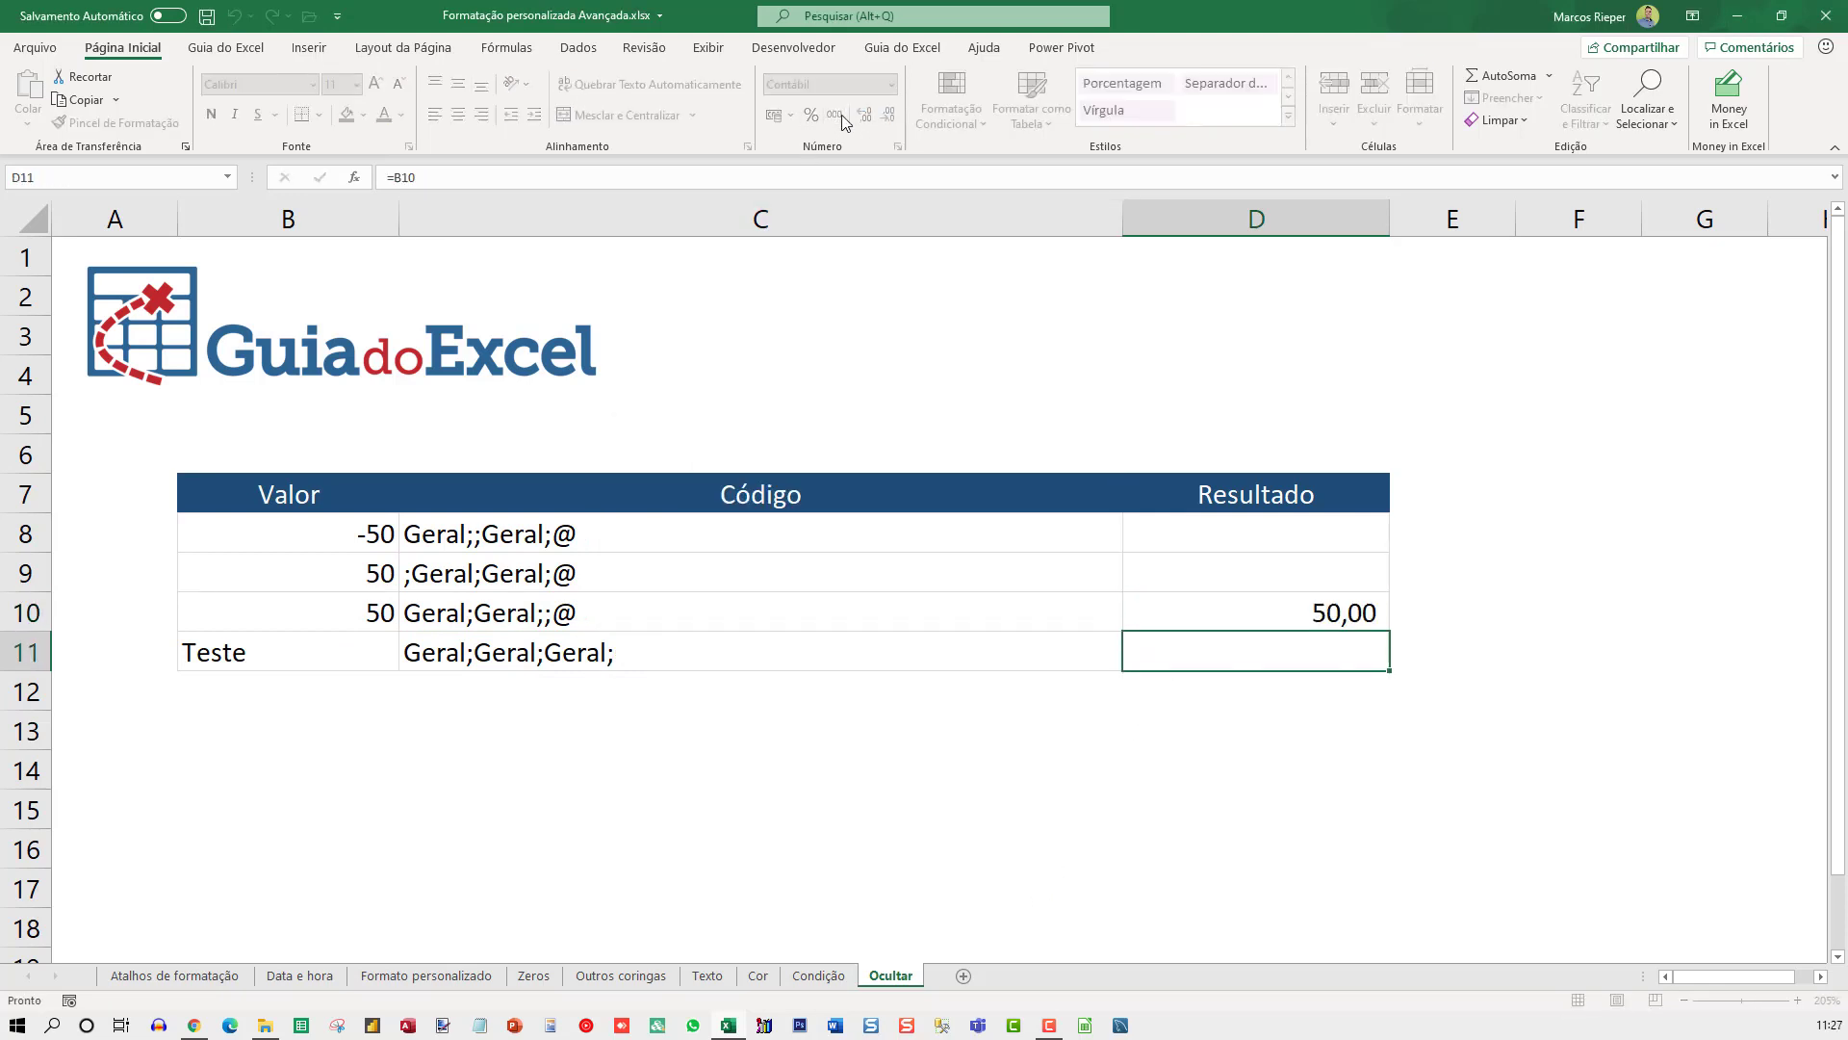
pyautogui.press('Up')
pyautogui.hotkey('ctrl', '1')
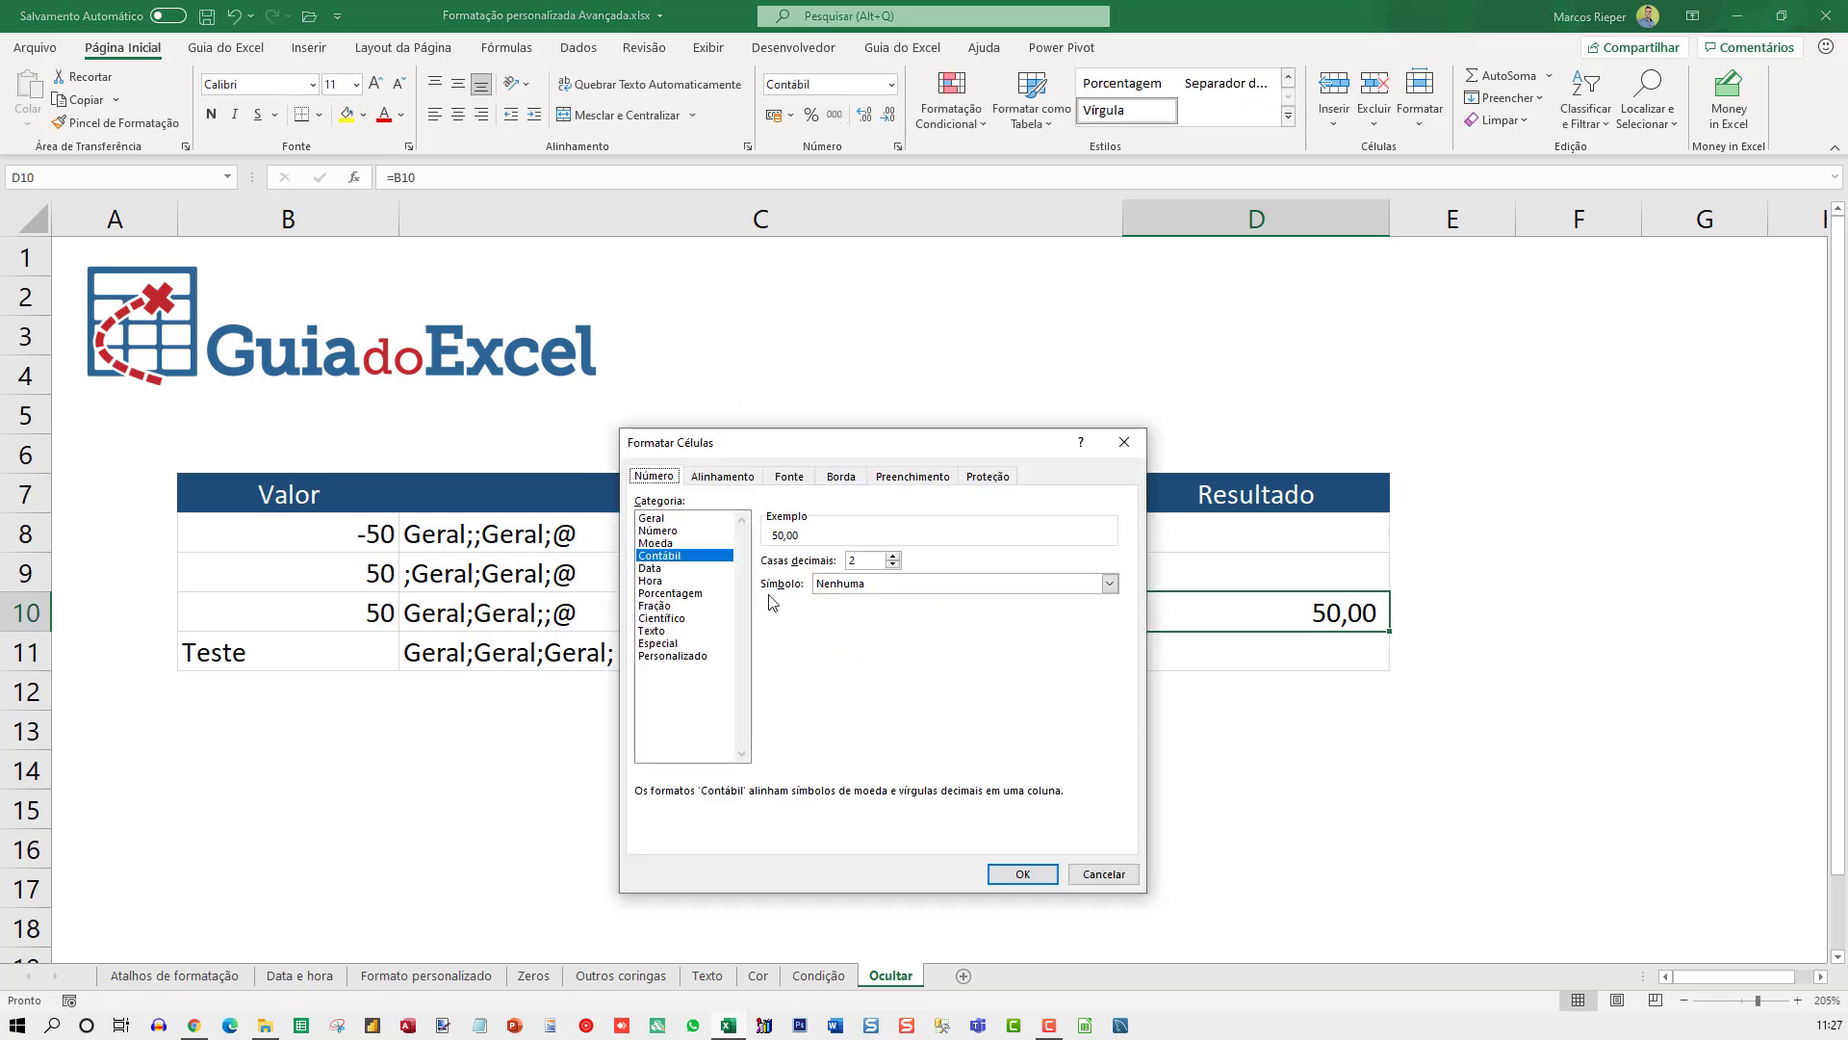
pyautogui.click(671, 656)
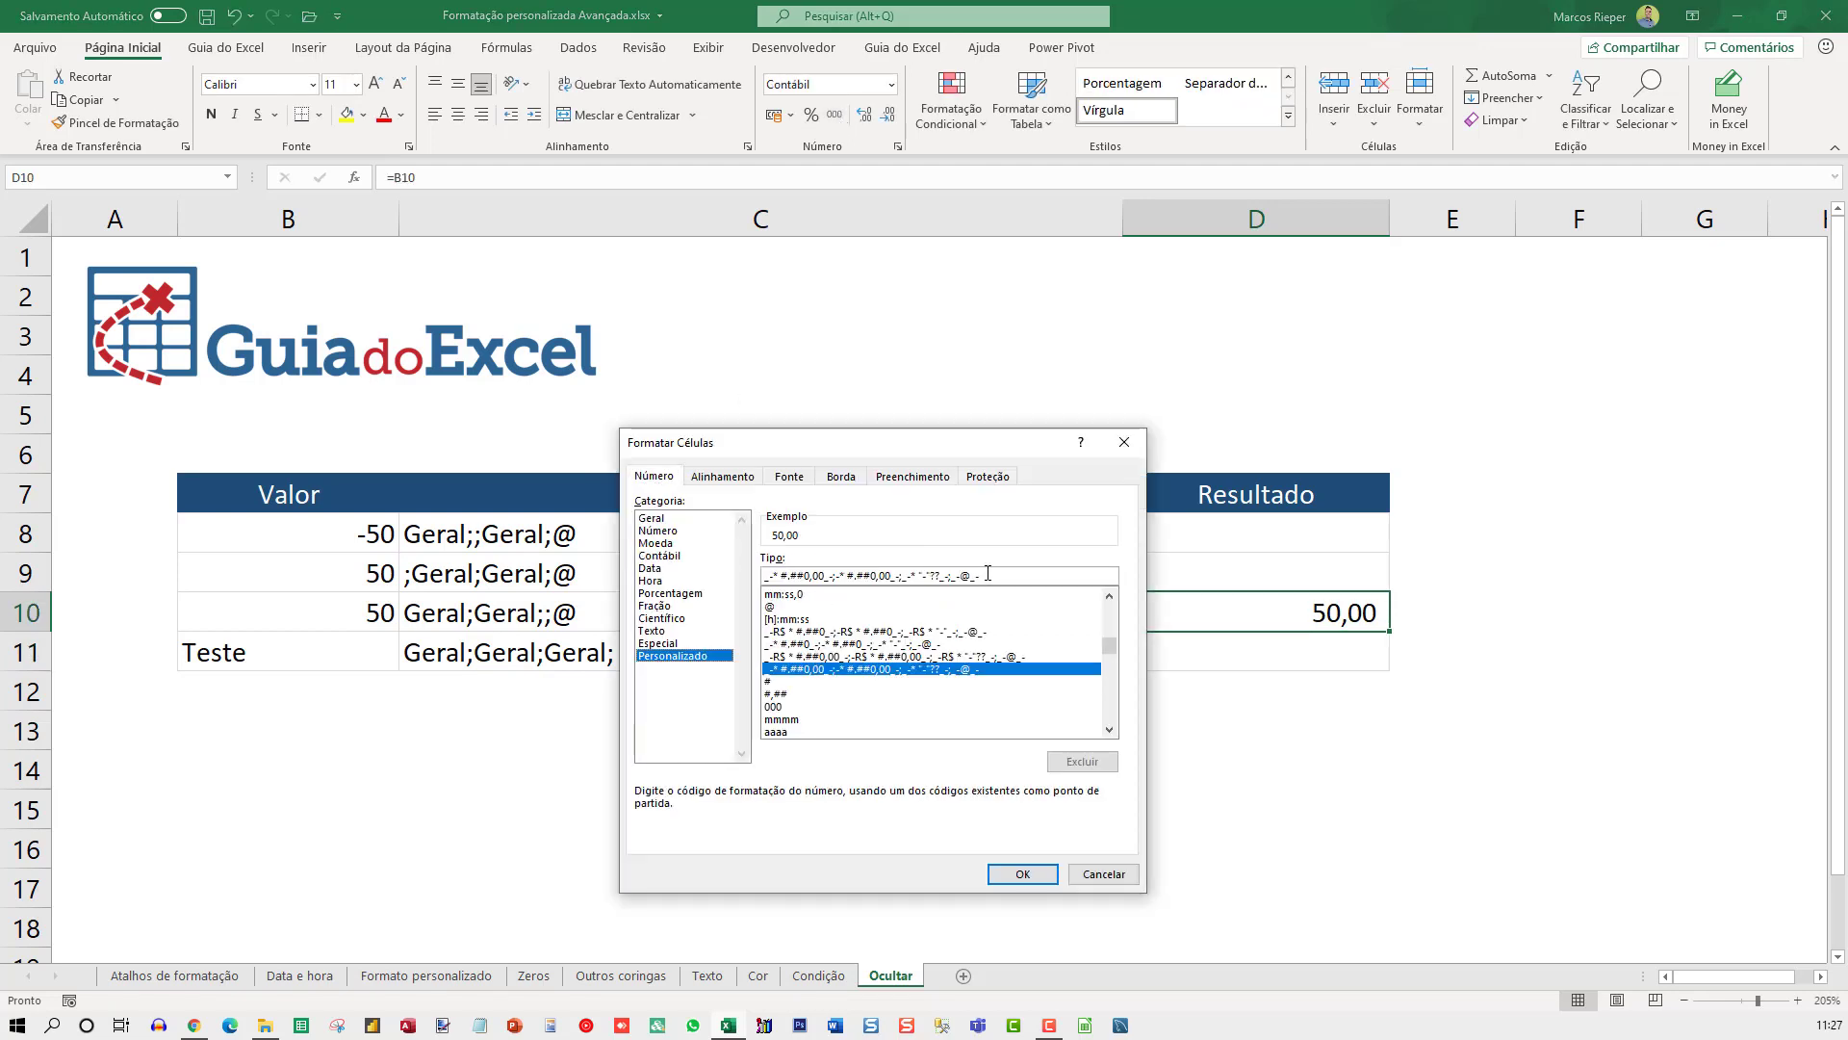
pyautogui.press('Tab')
pyautogui.write('Geral')
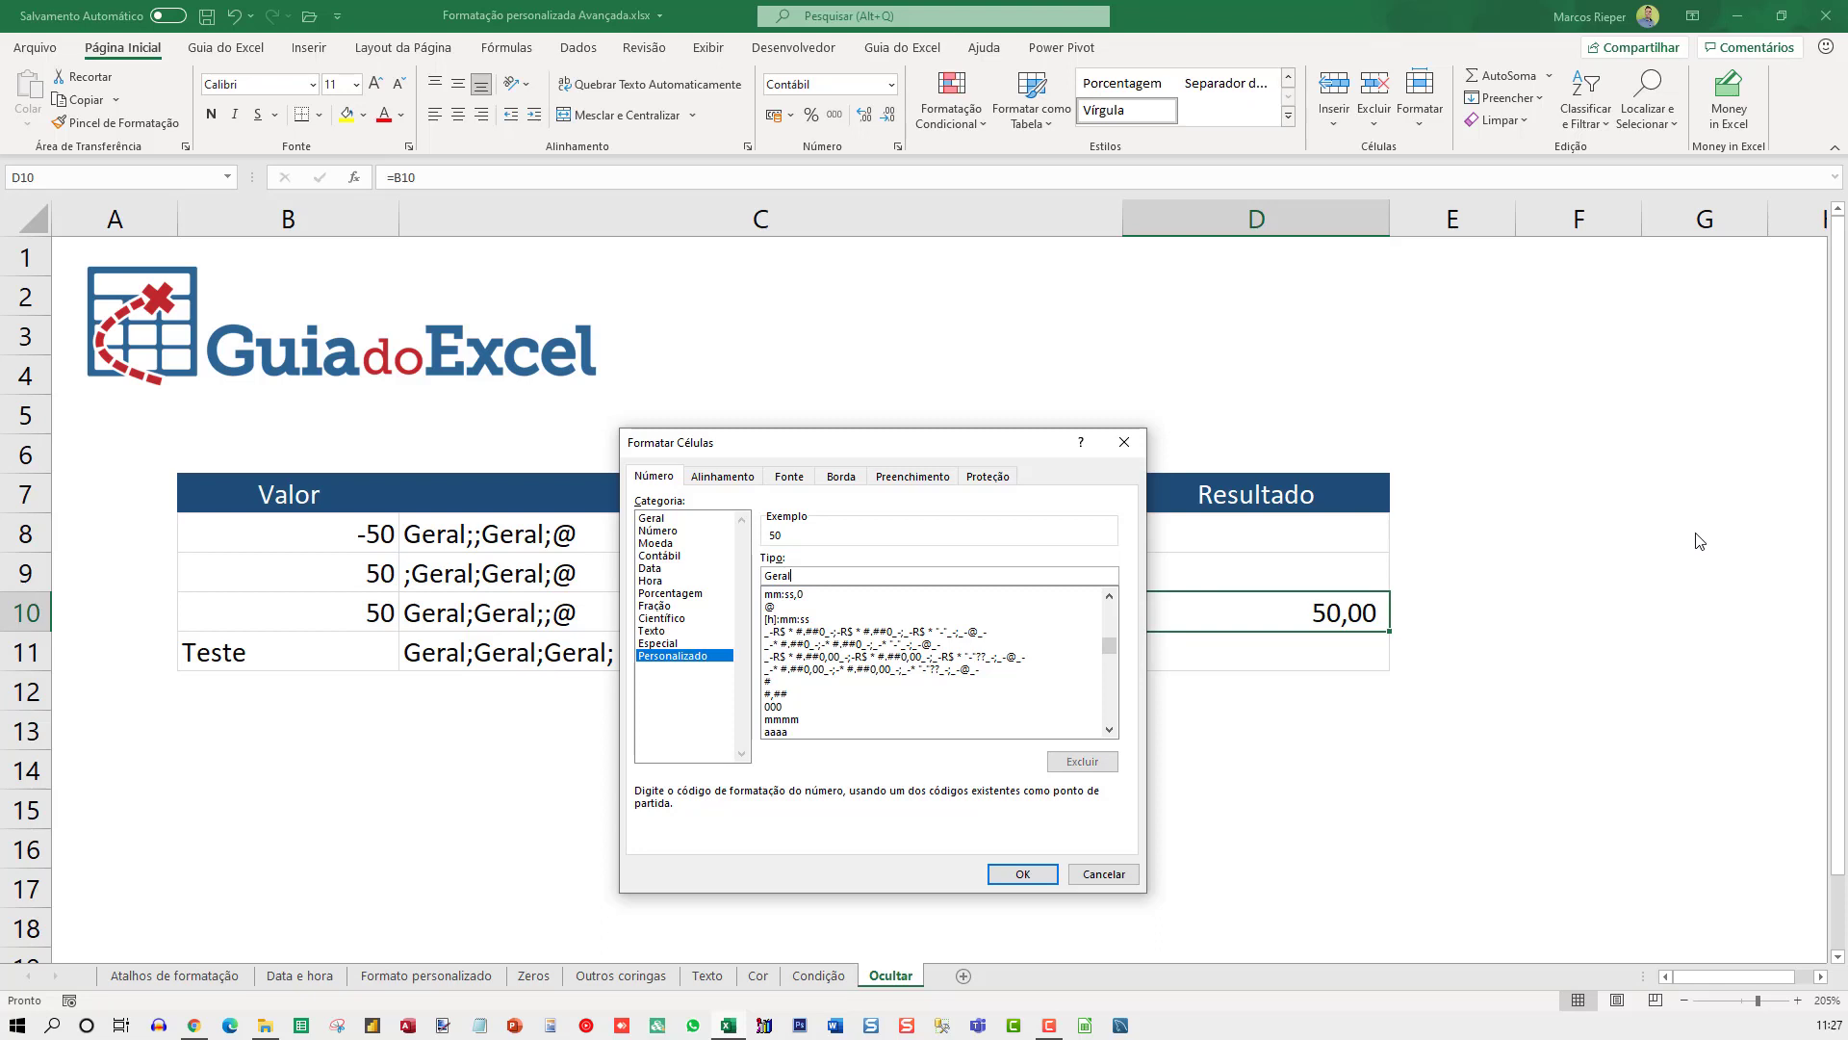
pyautogui.write(';Ger')
pyautogui.write('eral')
pyautogui.write(';@')
pyautogui.press('Return')
pyautogui.press('Left')
pyautogui.press('Left')
# Test B10's format by entering -50, 50, 0 and teste in turn.
pyautogui.write('-5')
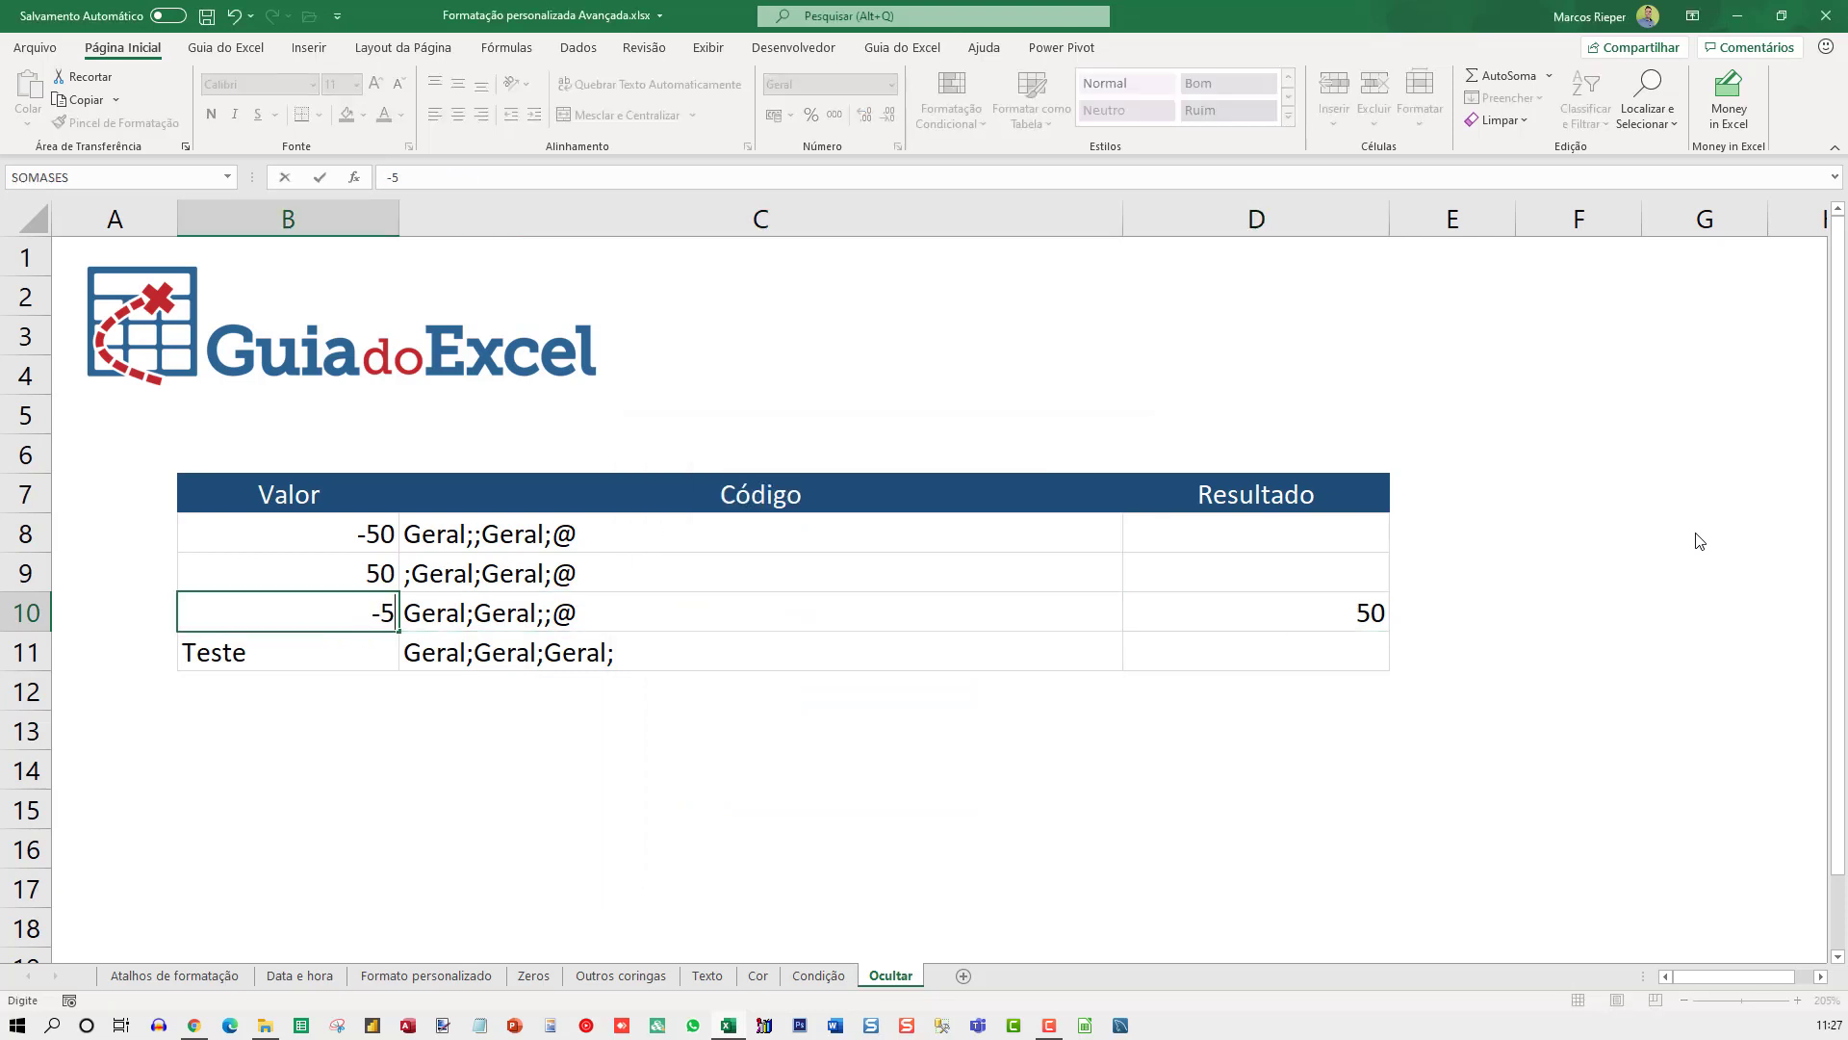
pyautogui.write('0')
pyautogui.press('Return')
pyautogui.press('Up')
pyautogui.write('50')
pyautogui.press('Return')
pyautogui.press('Up')
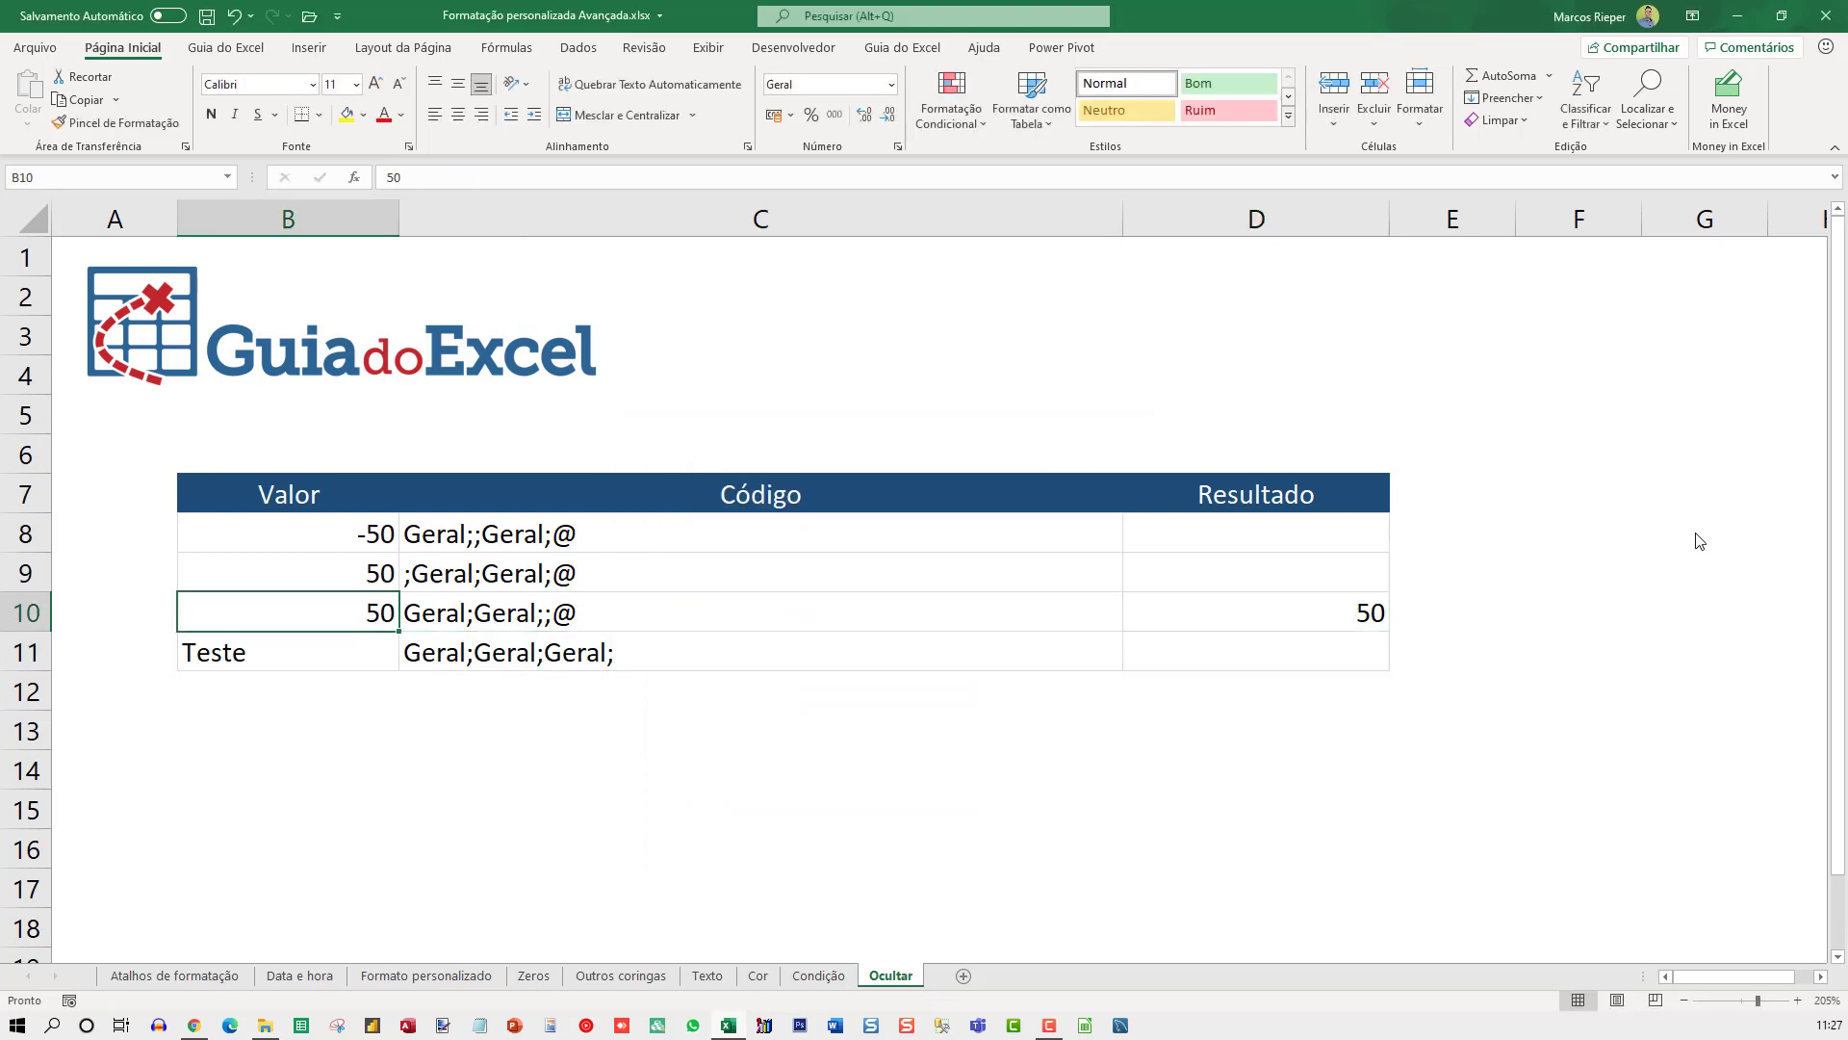
pyautogui.write('0')
pyautogui.press('Return')
pyautogui.press('Up')
pyautogui.write('teste')
pyautogui.press('Return')
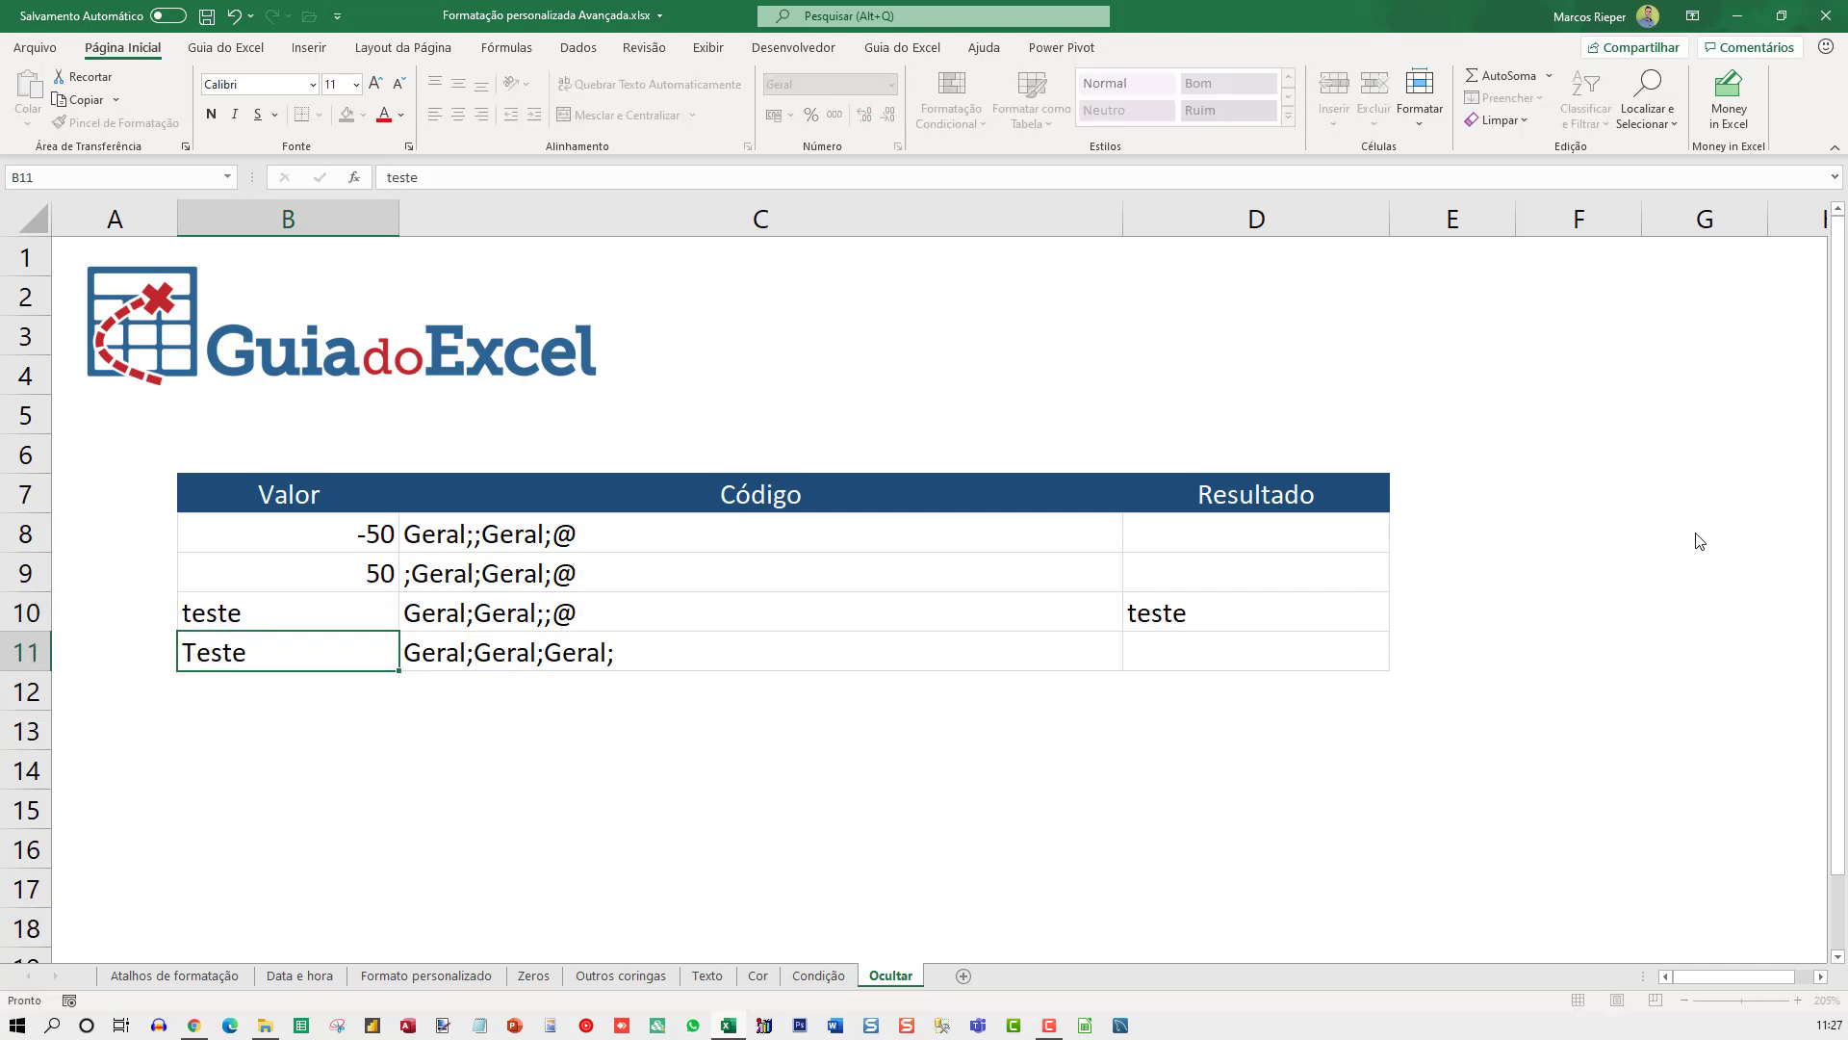
# Clear B10, enter =B11 in D11, and open D11's Format Cells dialog.
pyautogui.press('Up')
pyautogui.press('Delete')
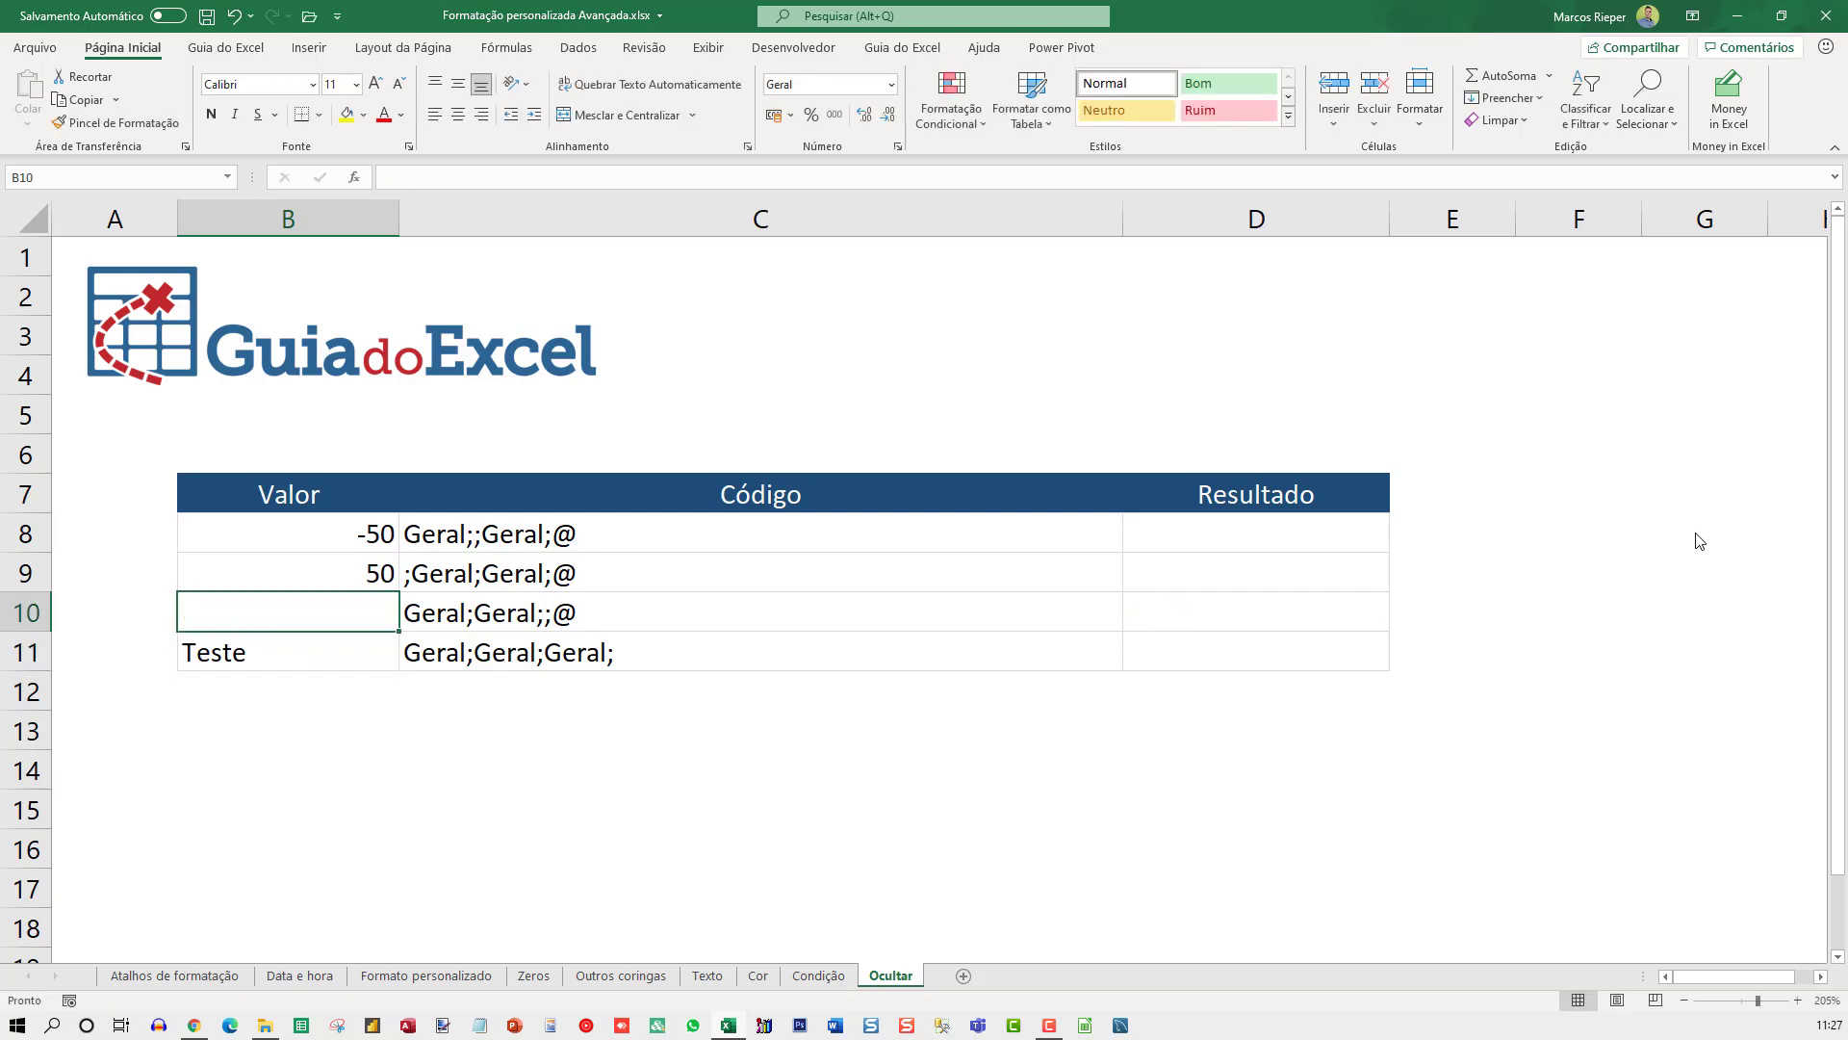
pyautogui.press('Down')
pyautogui.press('Right')
pyautogui.press('Right')
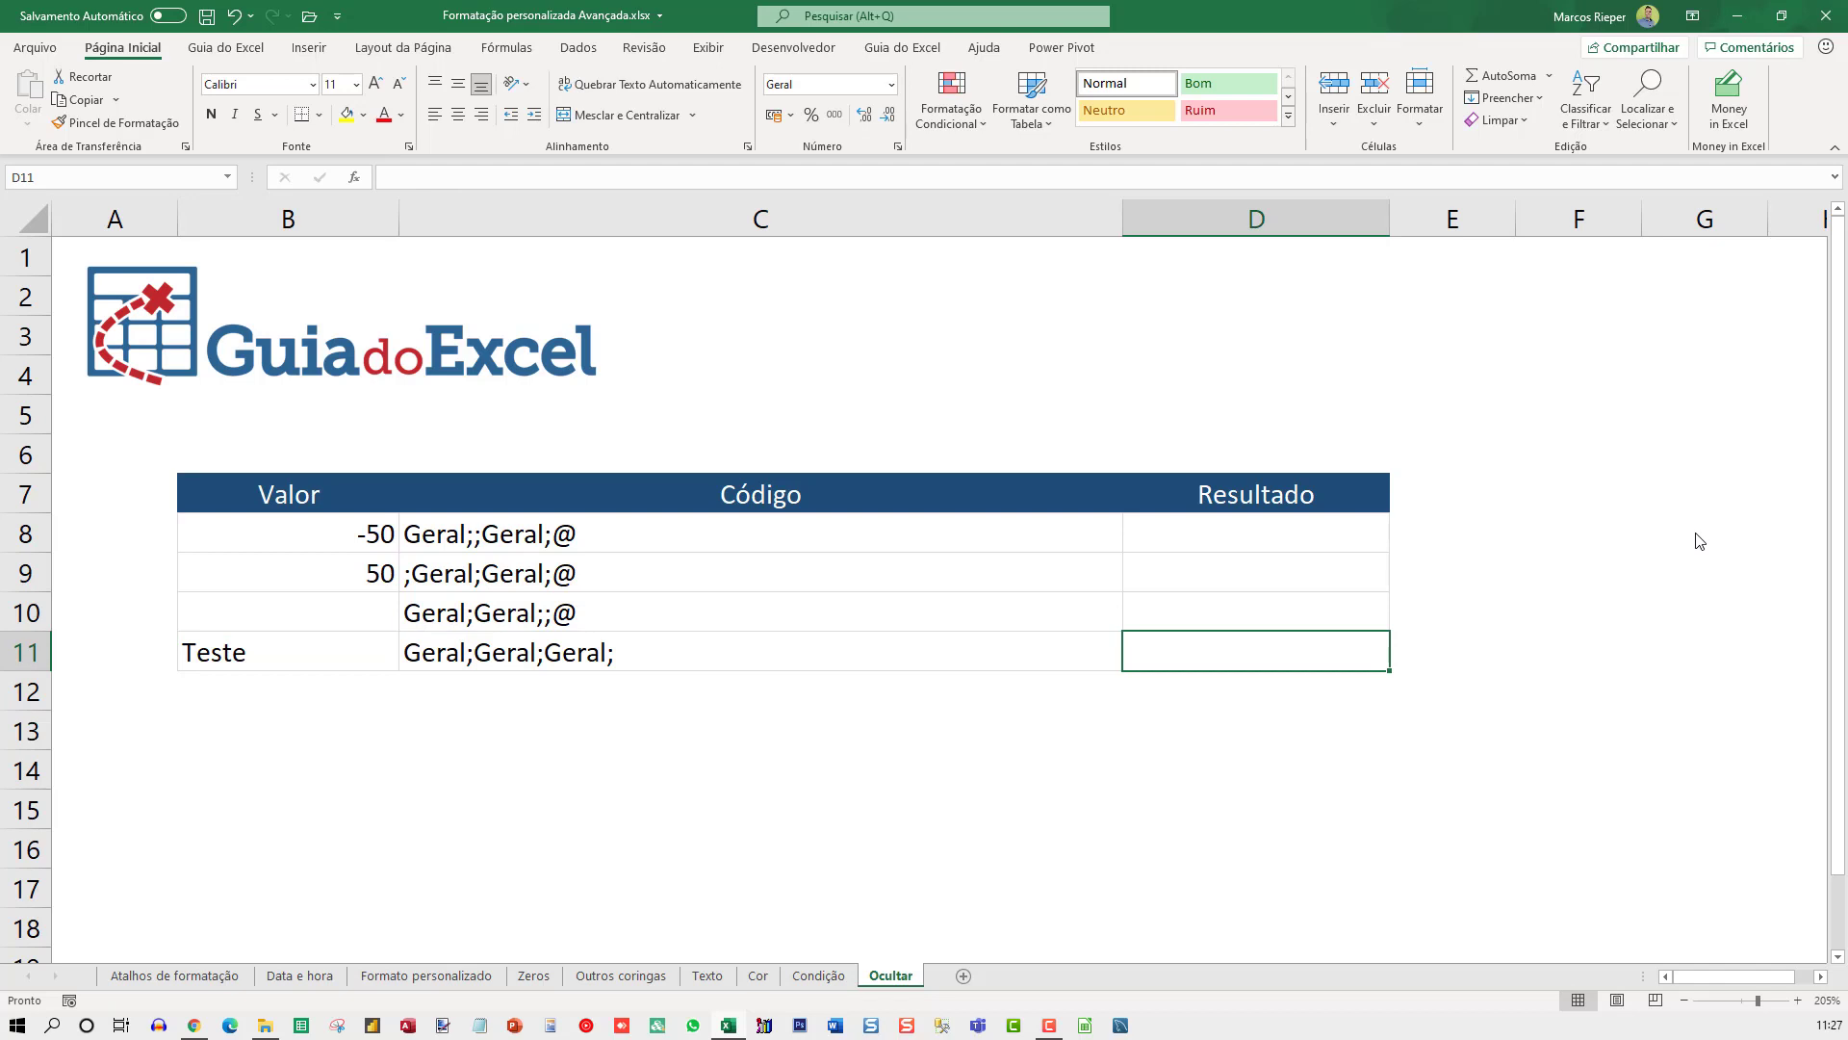
pyautogui.write('=')
pyautogui.press('Left')
pyautogui.press('Left')
pyautogui.press('Return')
pyautogui.press('Up')
pyautogui.hotkey('ctrl', '1')
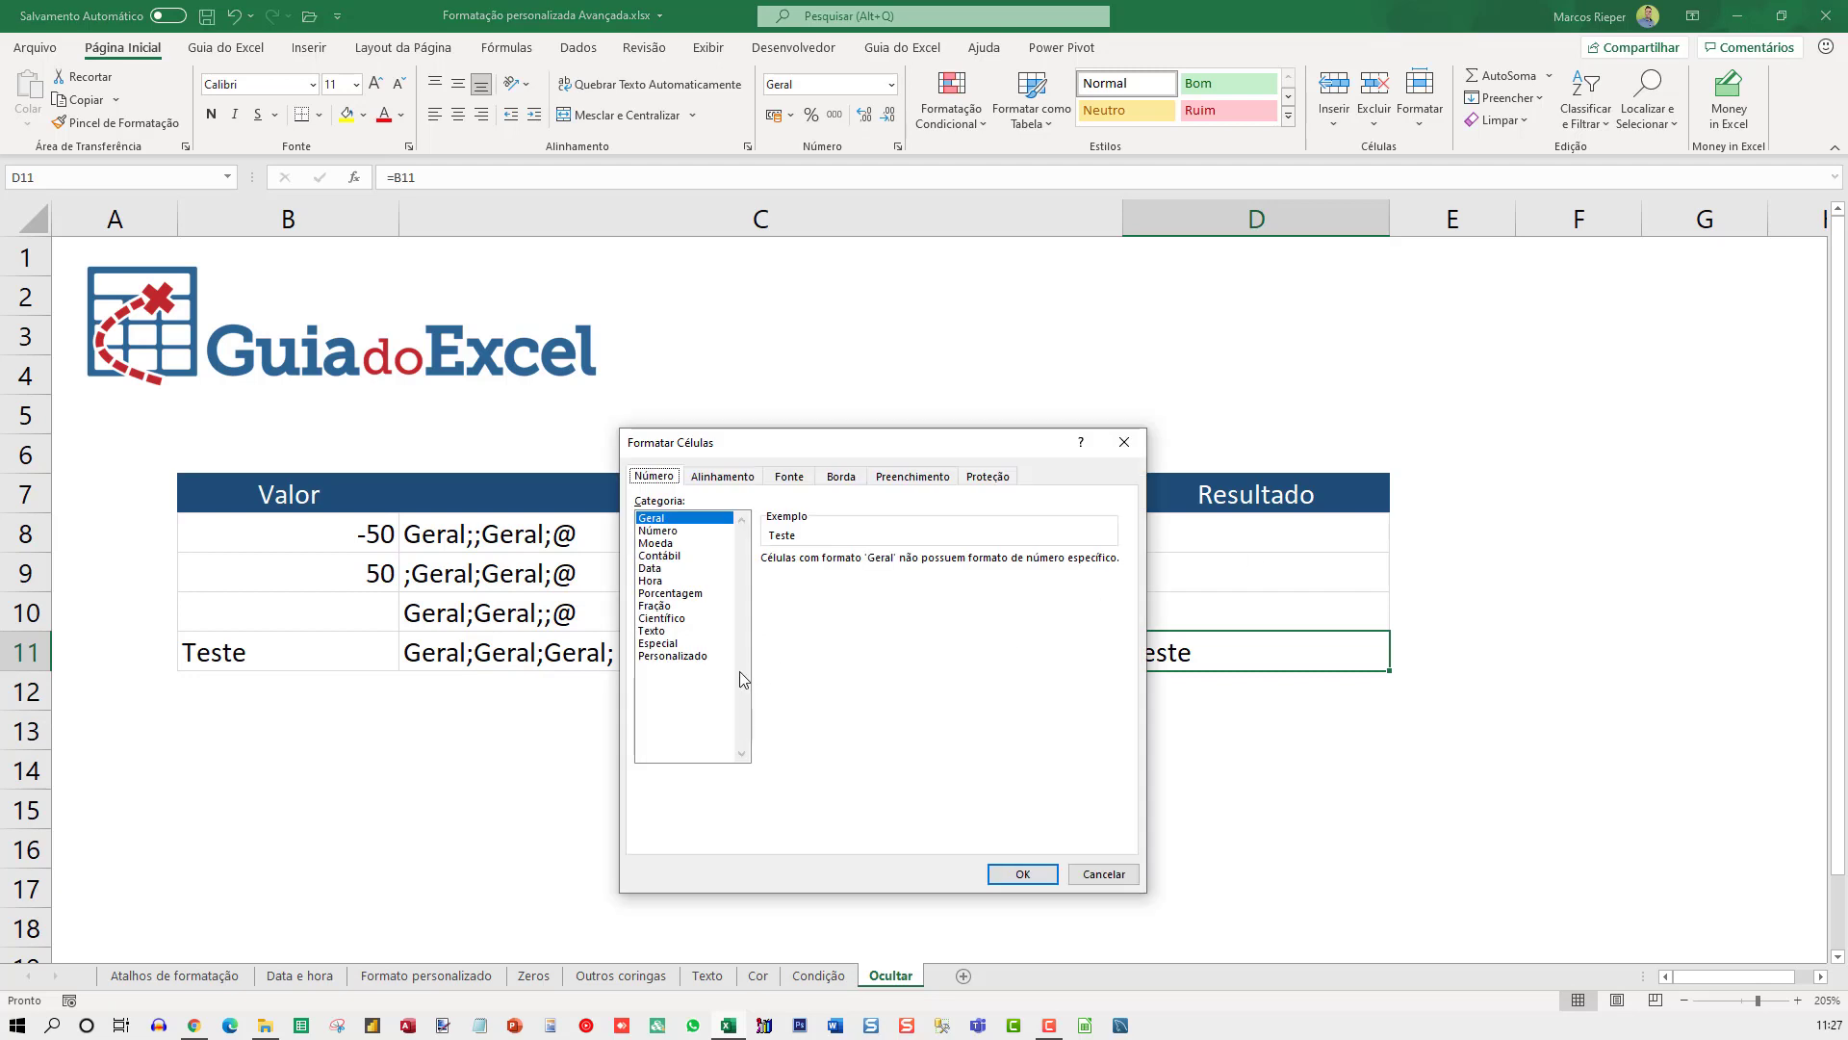
# Give D11 the custom format Geral;Geral;Geral; with an empty text section.
pyautogui.click(672, 655)
pyautogui.click(815, 579)
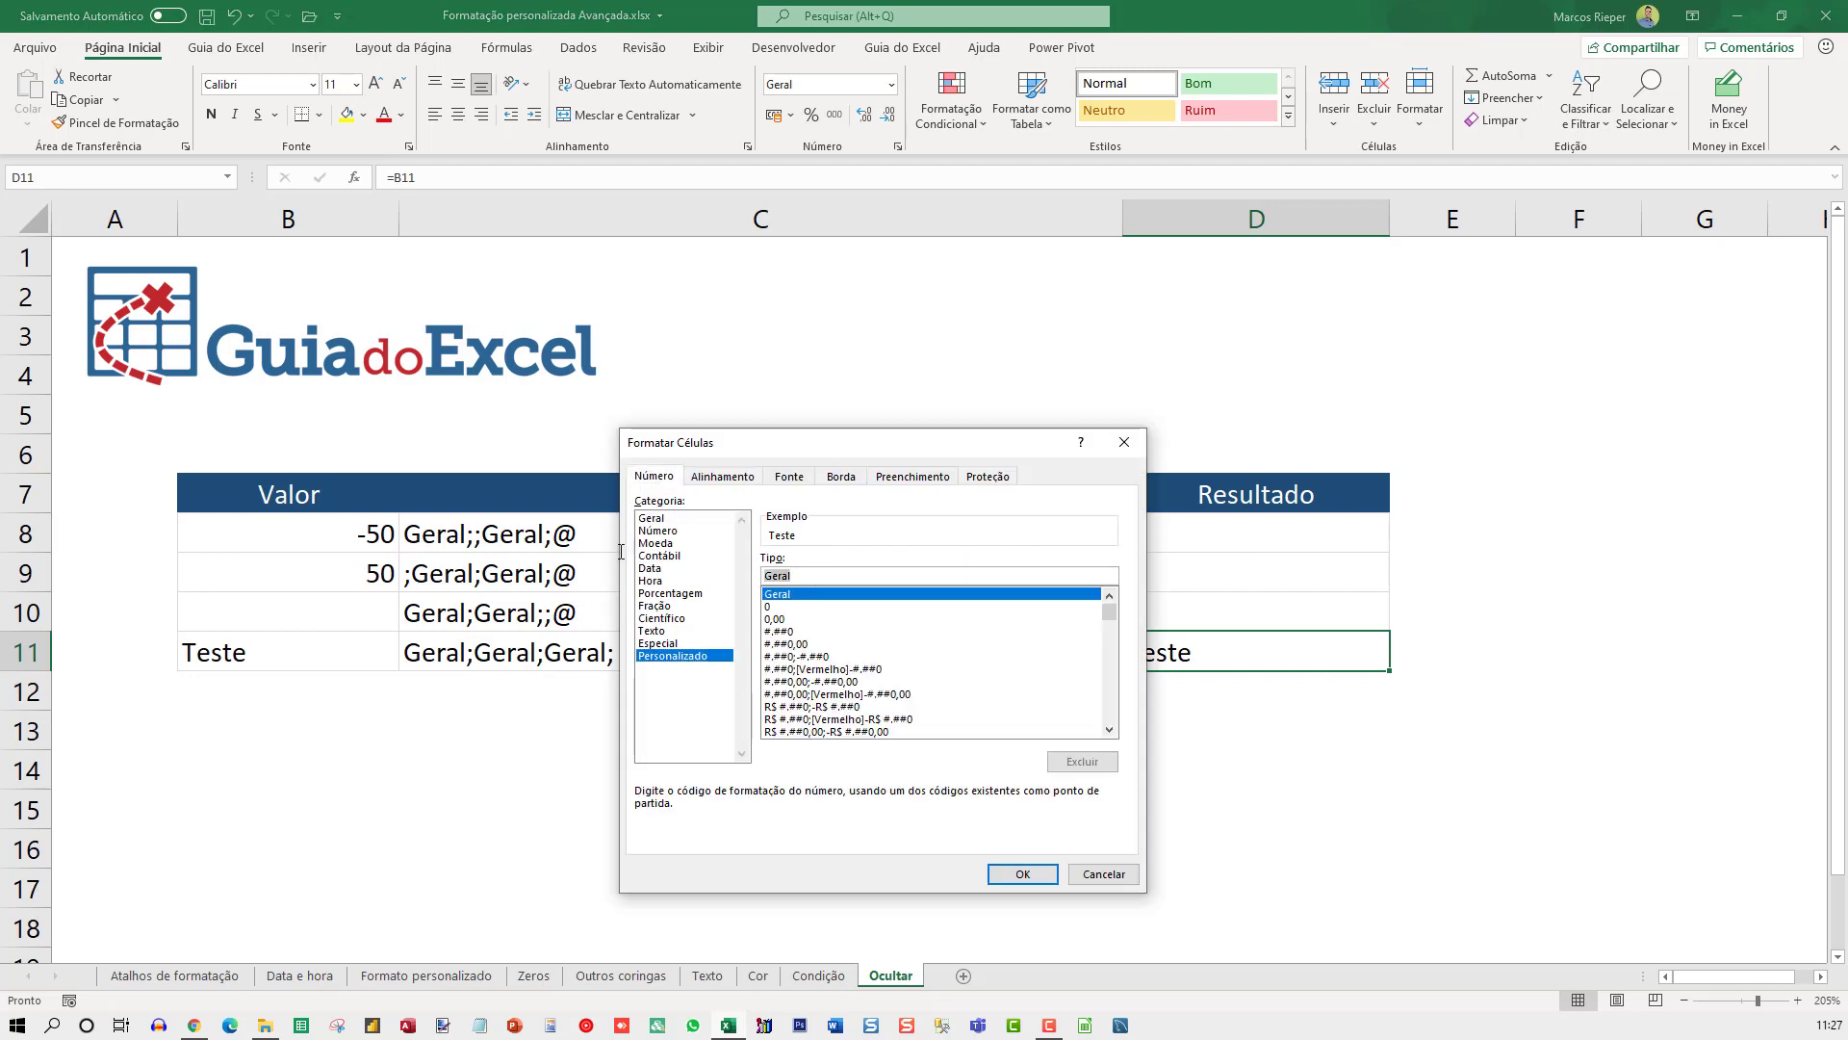
pyautogui.write(';')
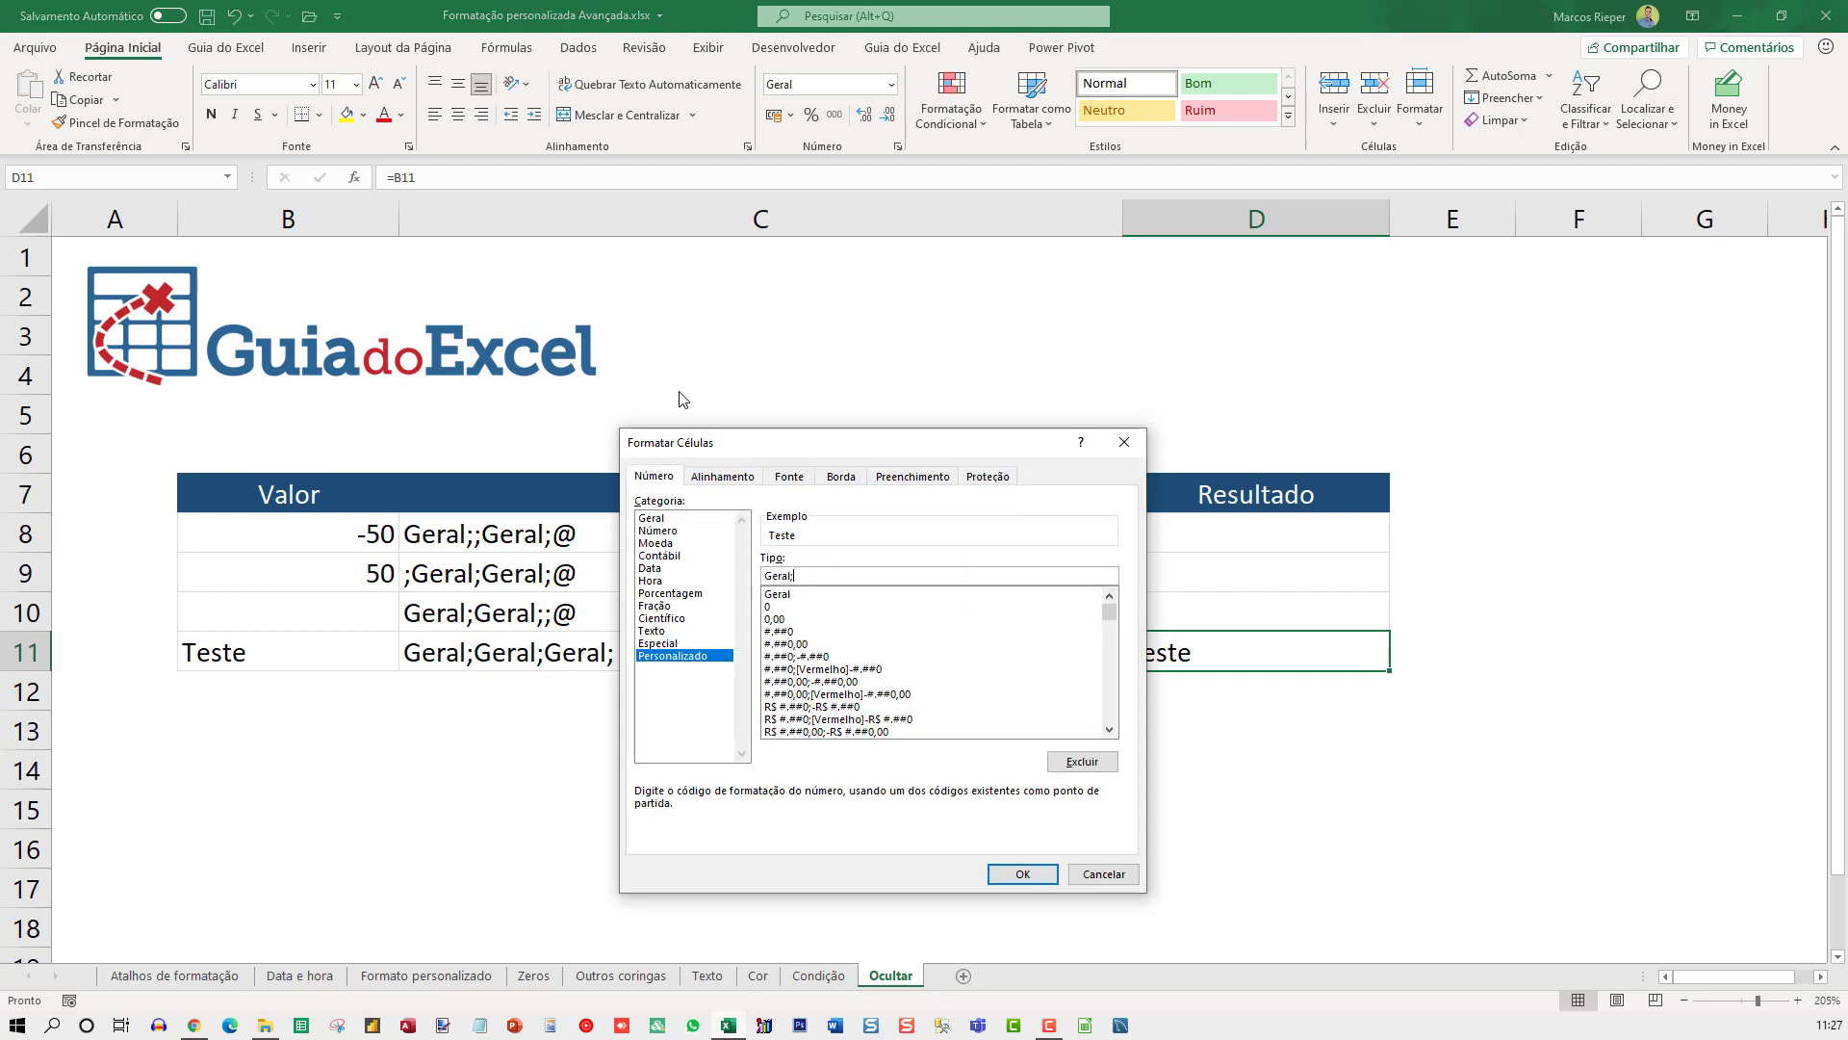
pyautogui.write('-Geral;')
pyautogui.write('0;')
pyautogui.press('Return')
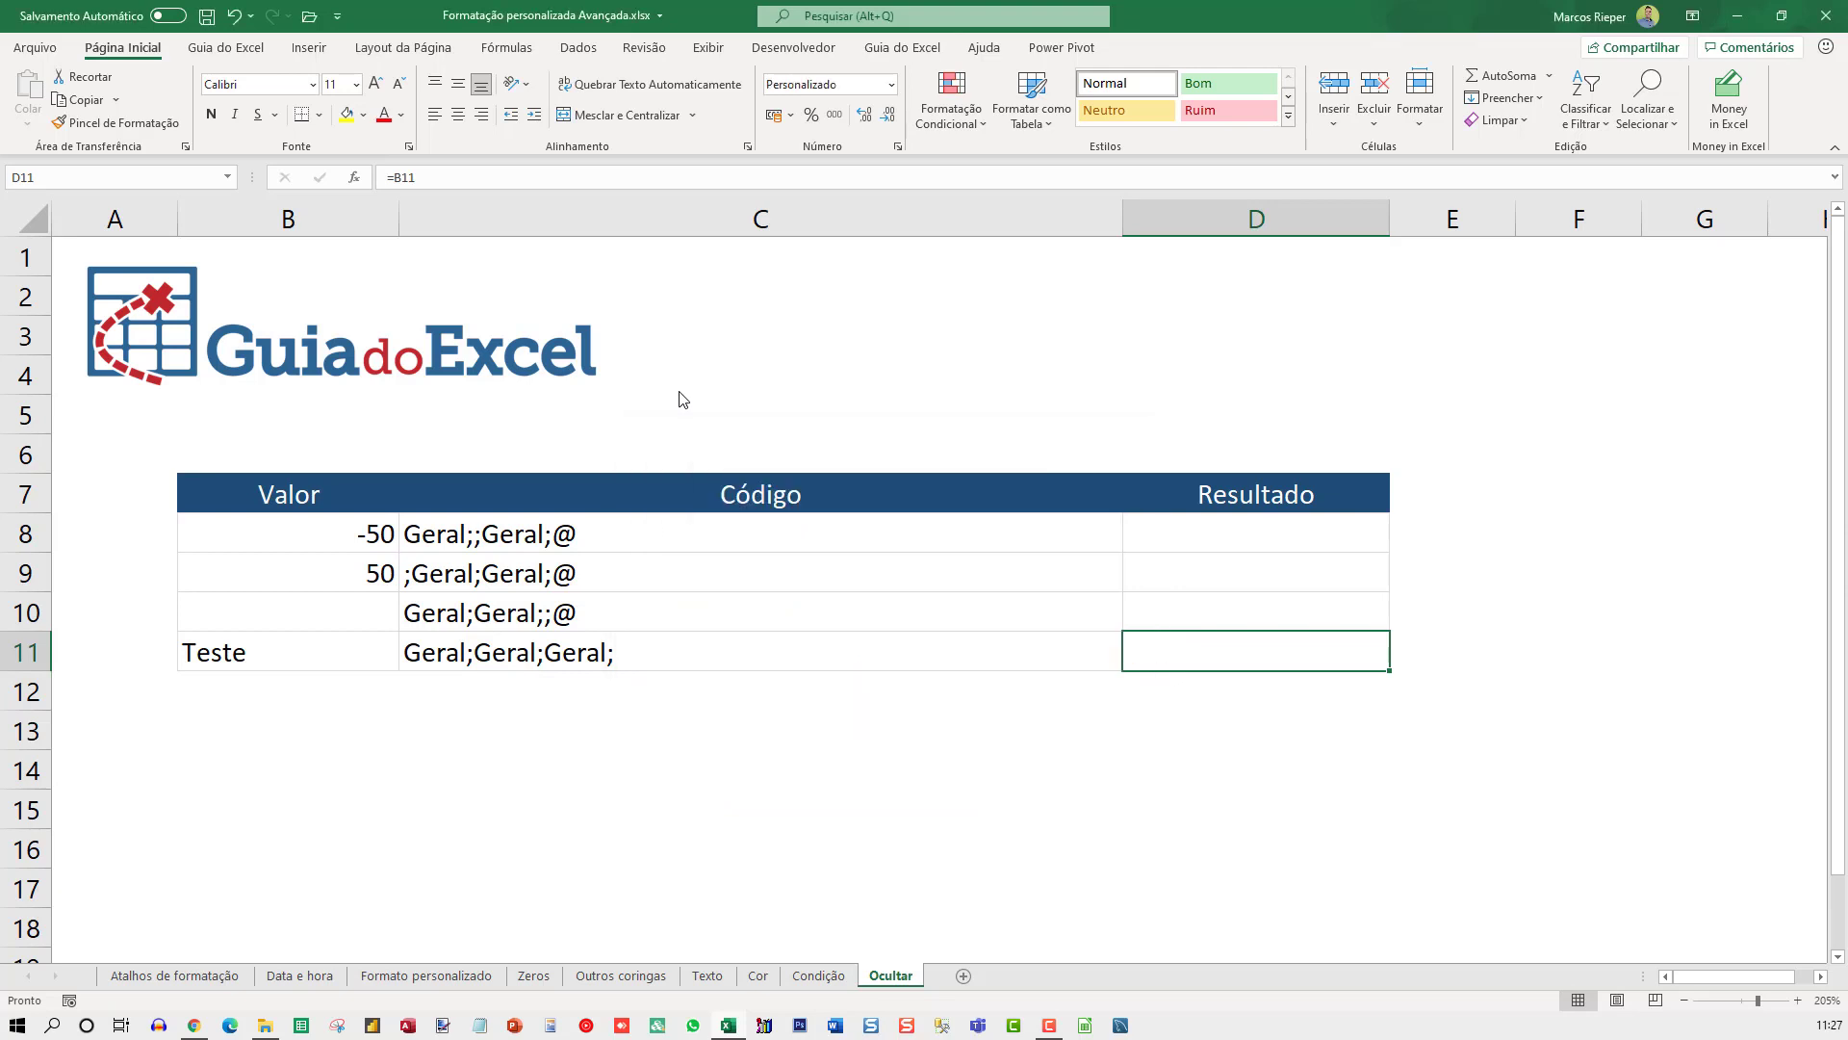
# Check D11 by entering 5, -5, teste and 0 in B11, then clear B11.
pyautogui.press('Left')
pyautogui.press('Left')
pyautogui.write('5')
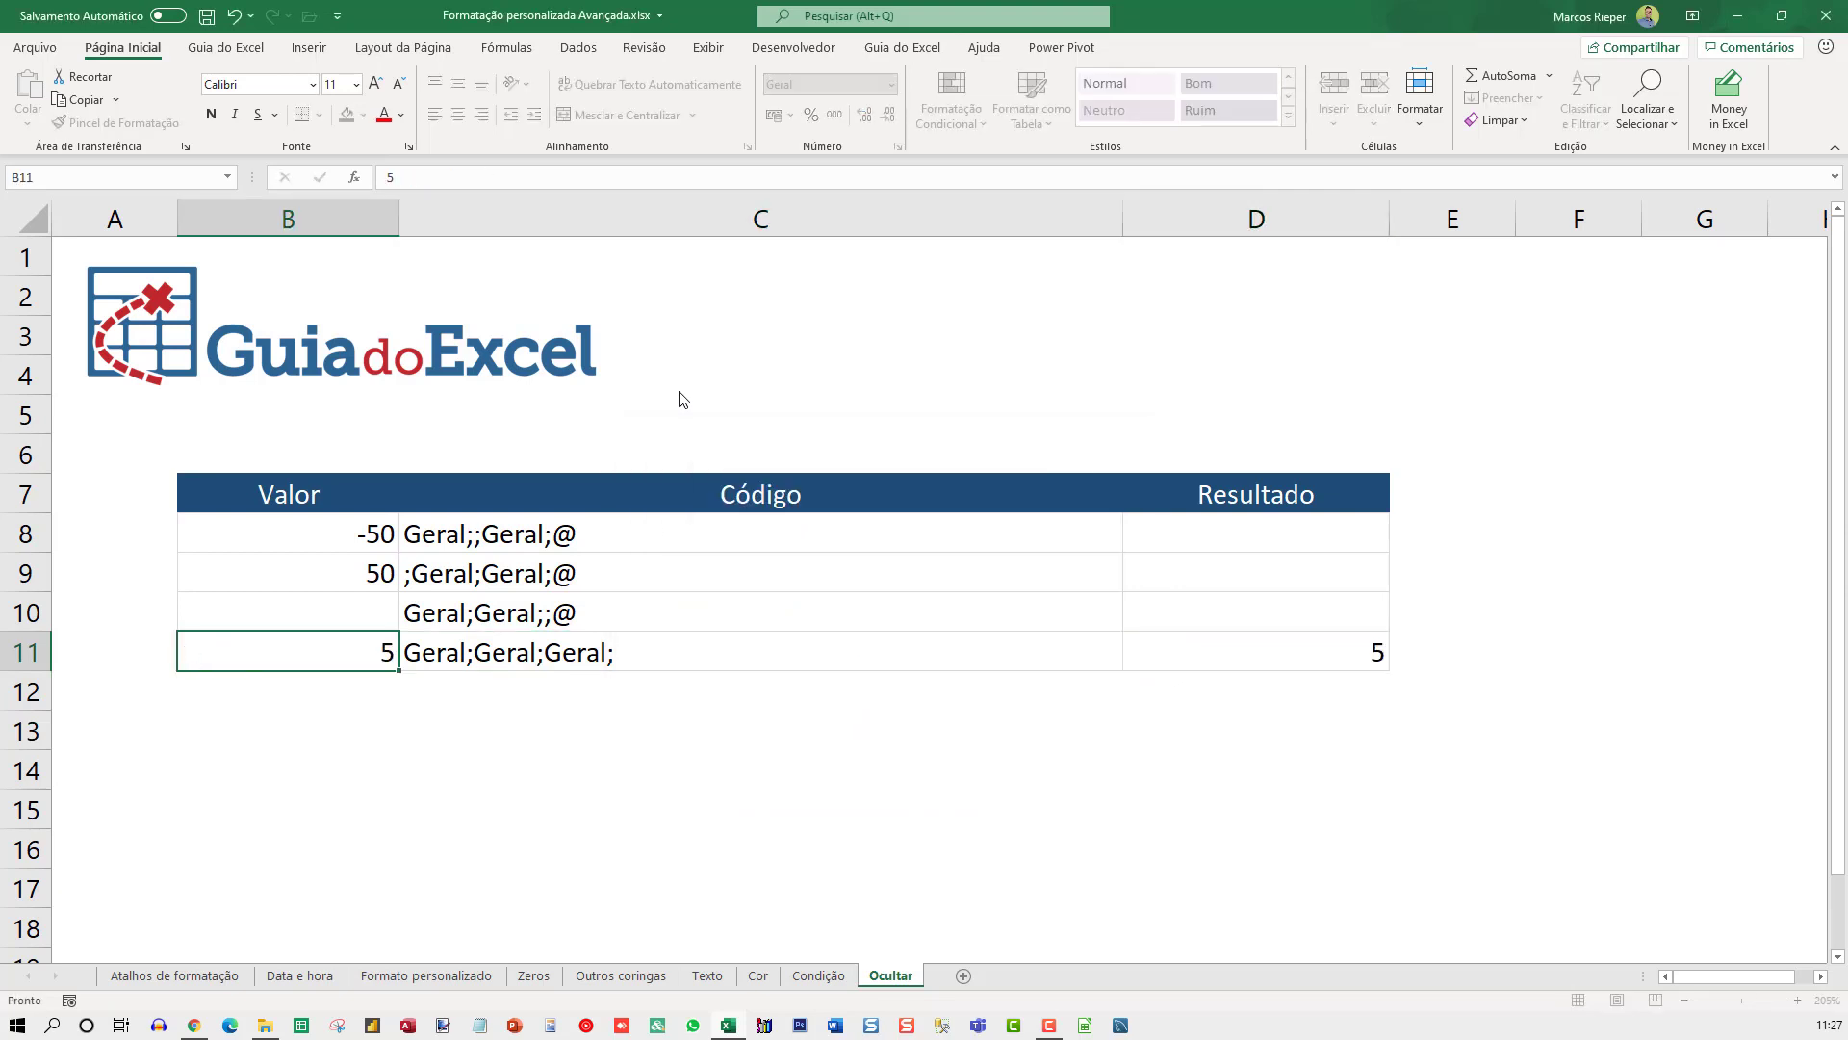
pyautogui.press('Return')
pyautogui.press('Up')
pyautogui.write('-5')
pyautogui.press('Return')
pyautogui.press('Up')
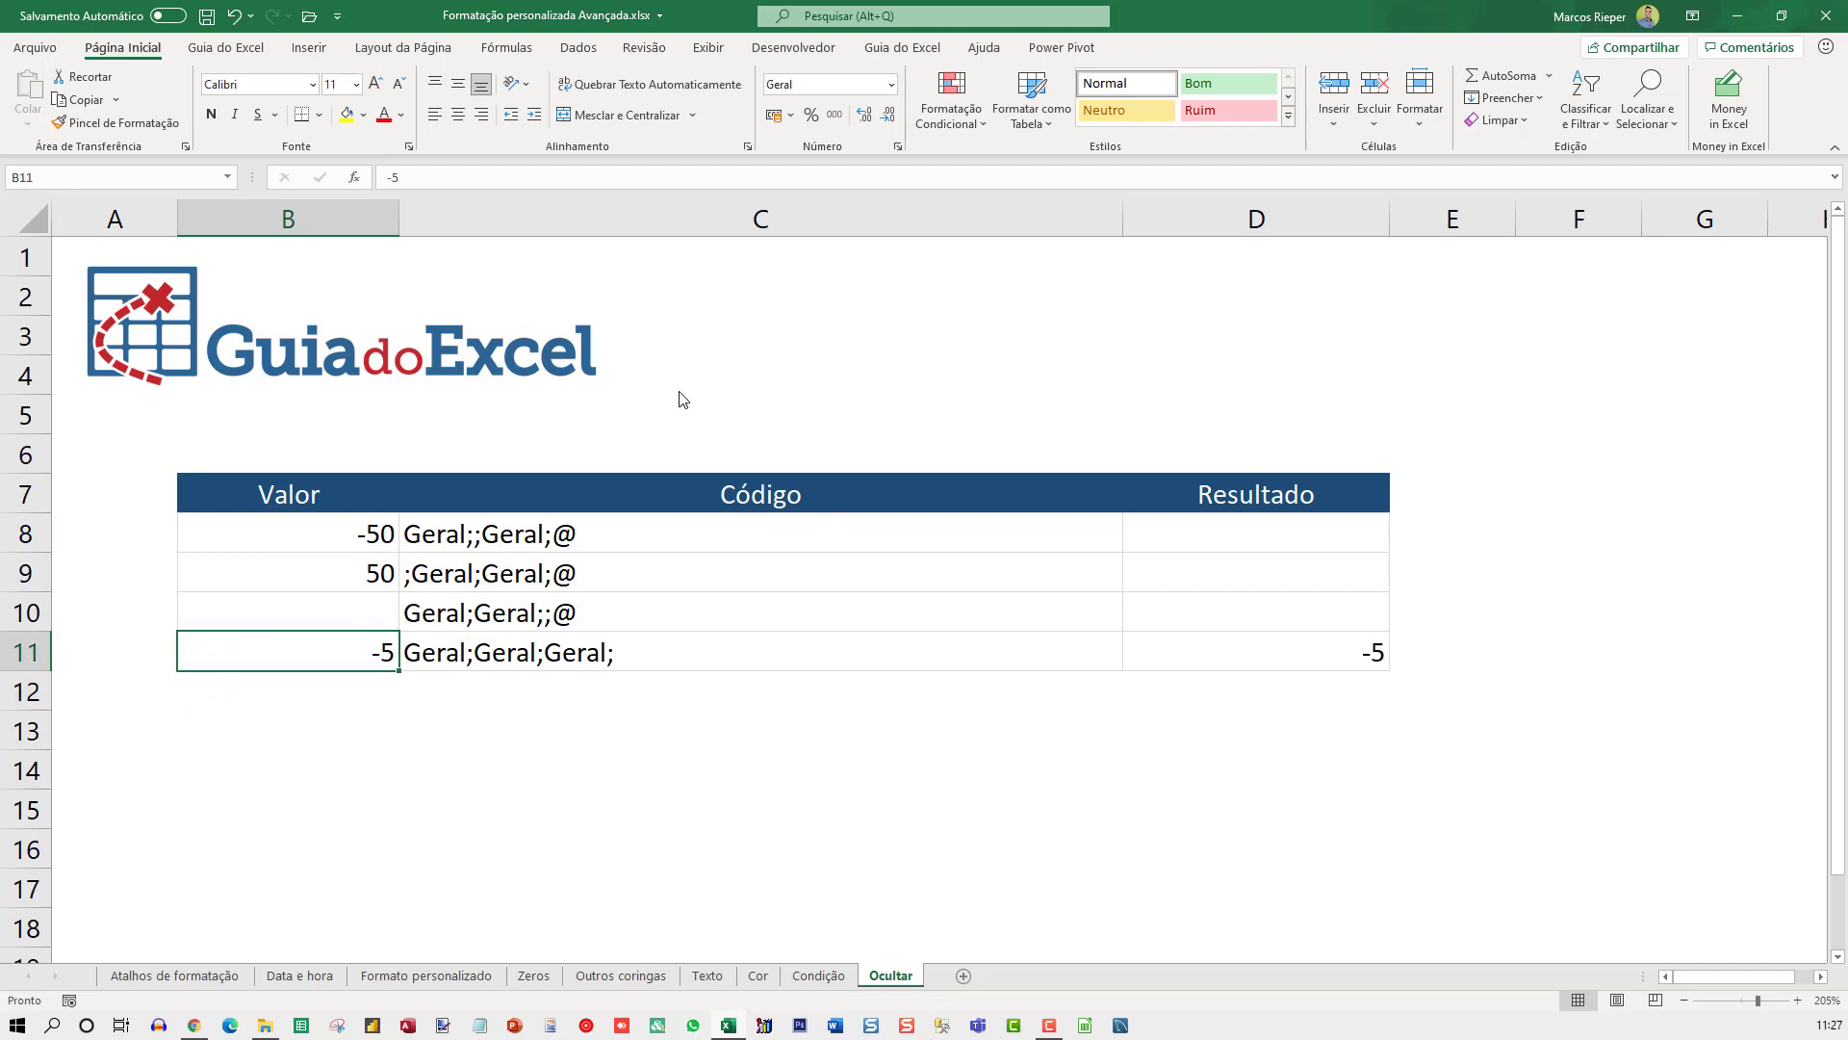
pyautogui.write('teste')
pyautogui.press('Return')
pyautogui.press('Up')
pyautogui.write('0')
pyautogui.press('Return')
pyautogui.press('Up')
pyautogui.press('Delete')
# Apply the custom format ;;; to B8:D11, dismissing the invalid-format warning.
pyautogui.moveTo(341, 538); pyautogui.dragTo(1255, 656)
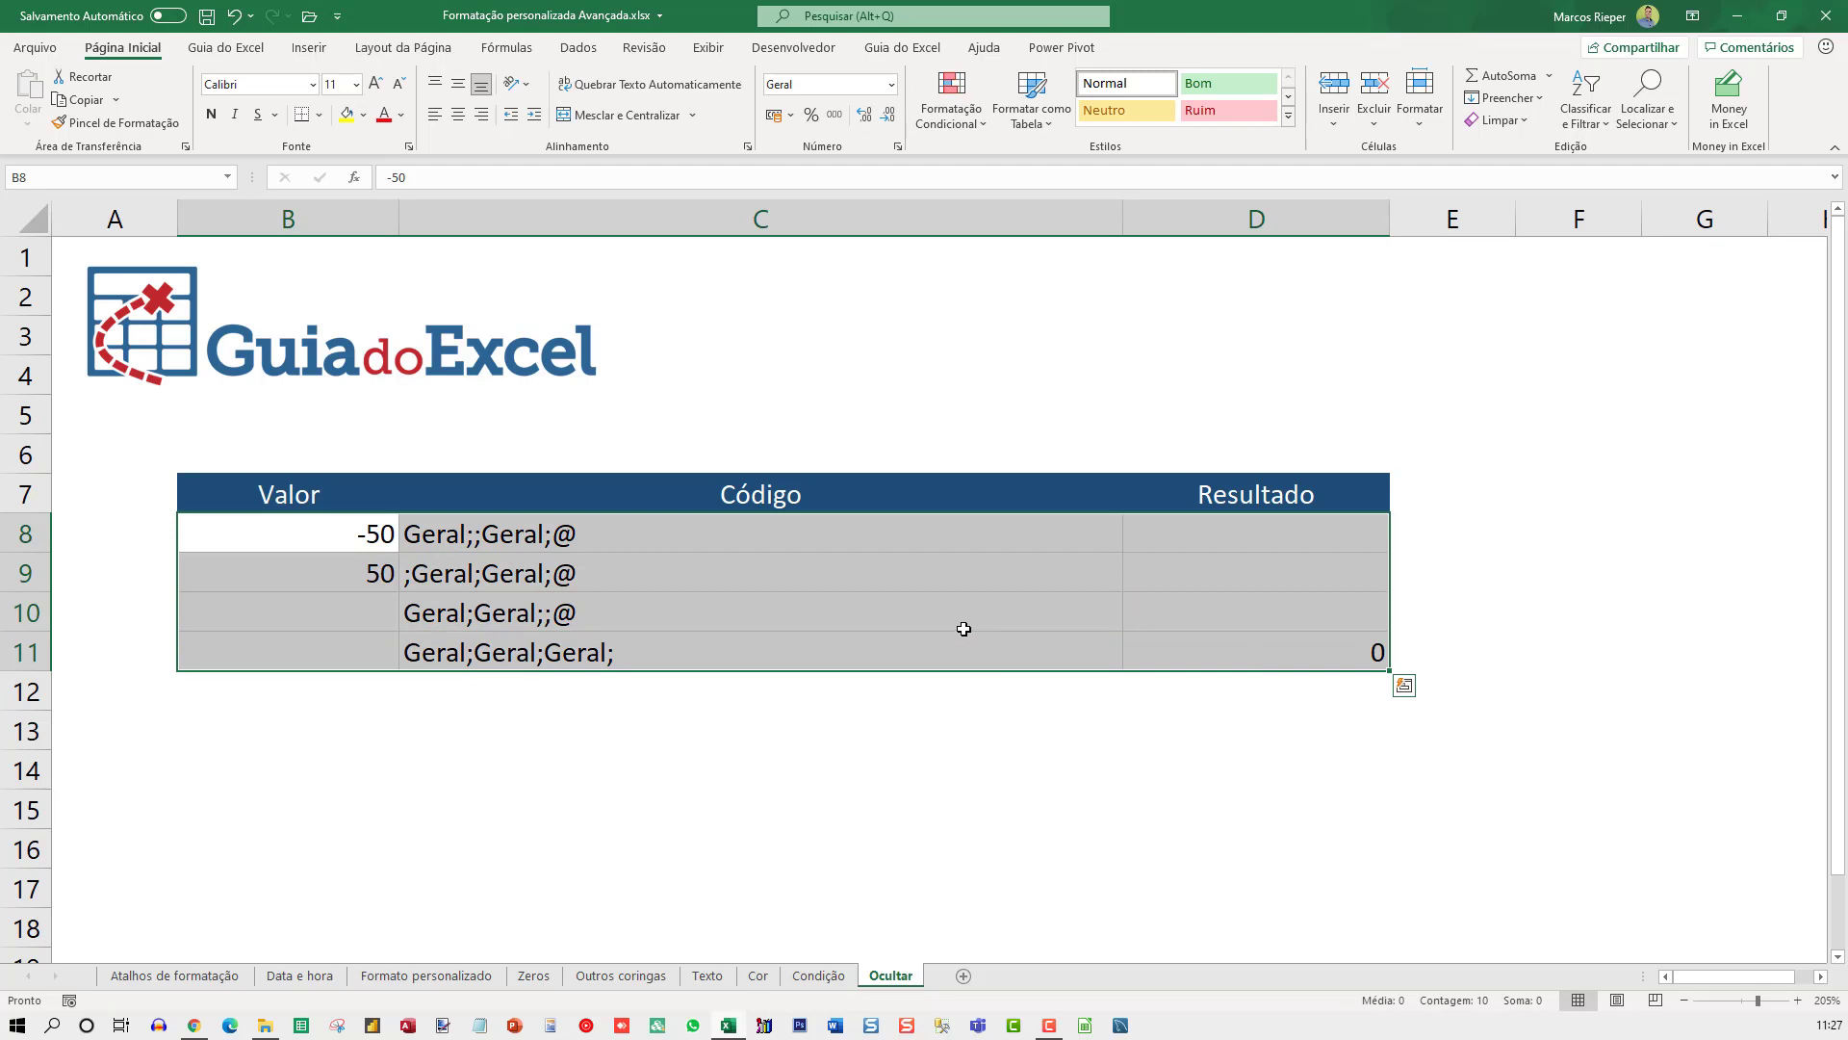
pyautogui.hotkey('ctrl', '1')
pyautogui.click(672, 657)
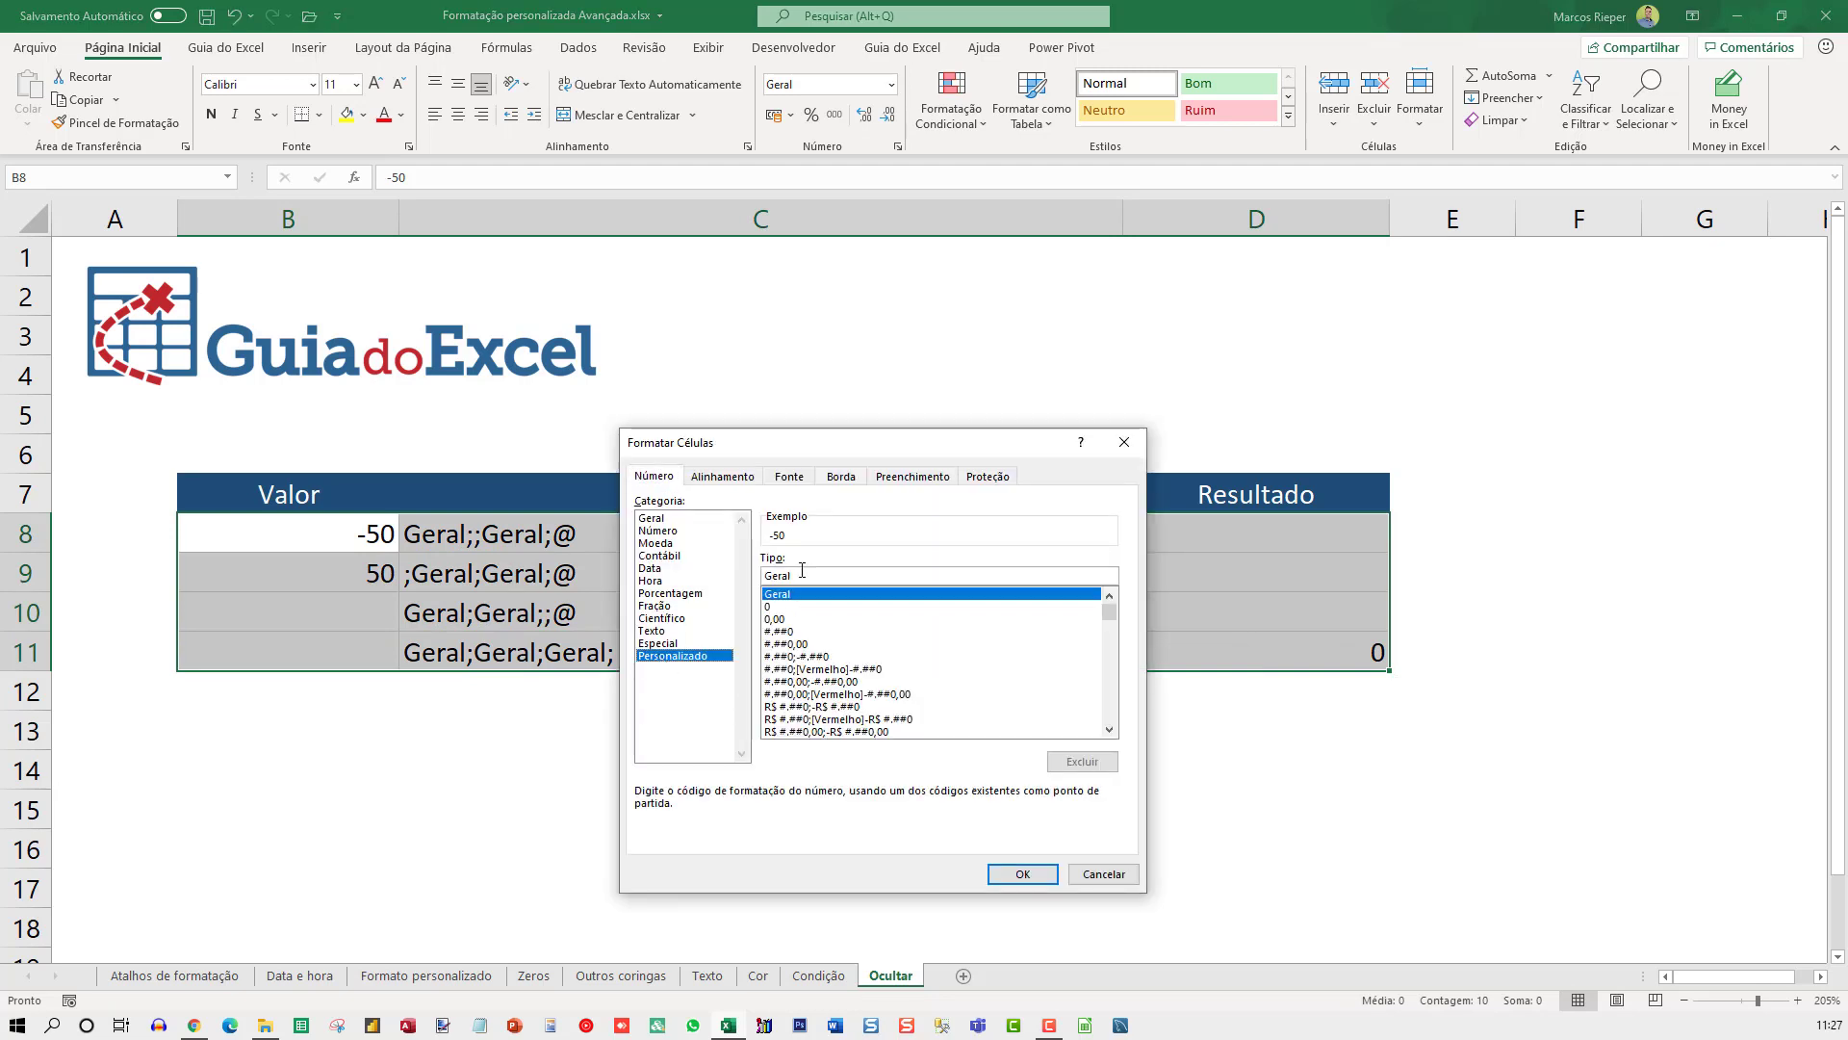
pyautogui.write(';;;')
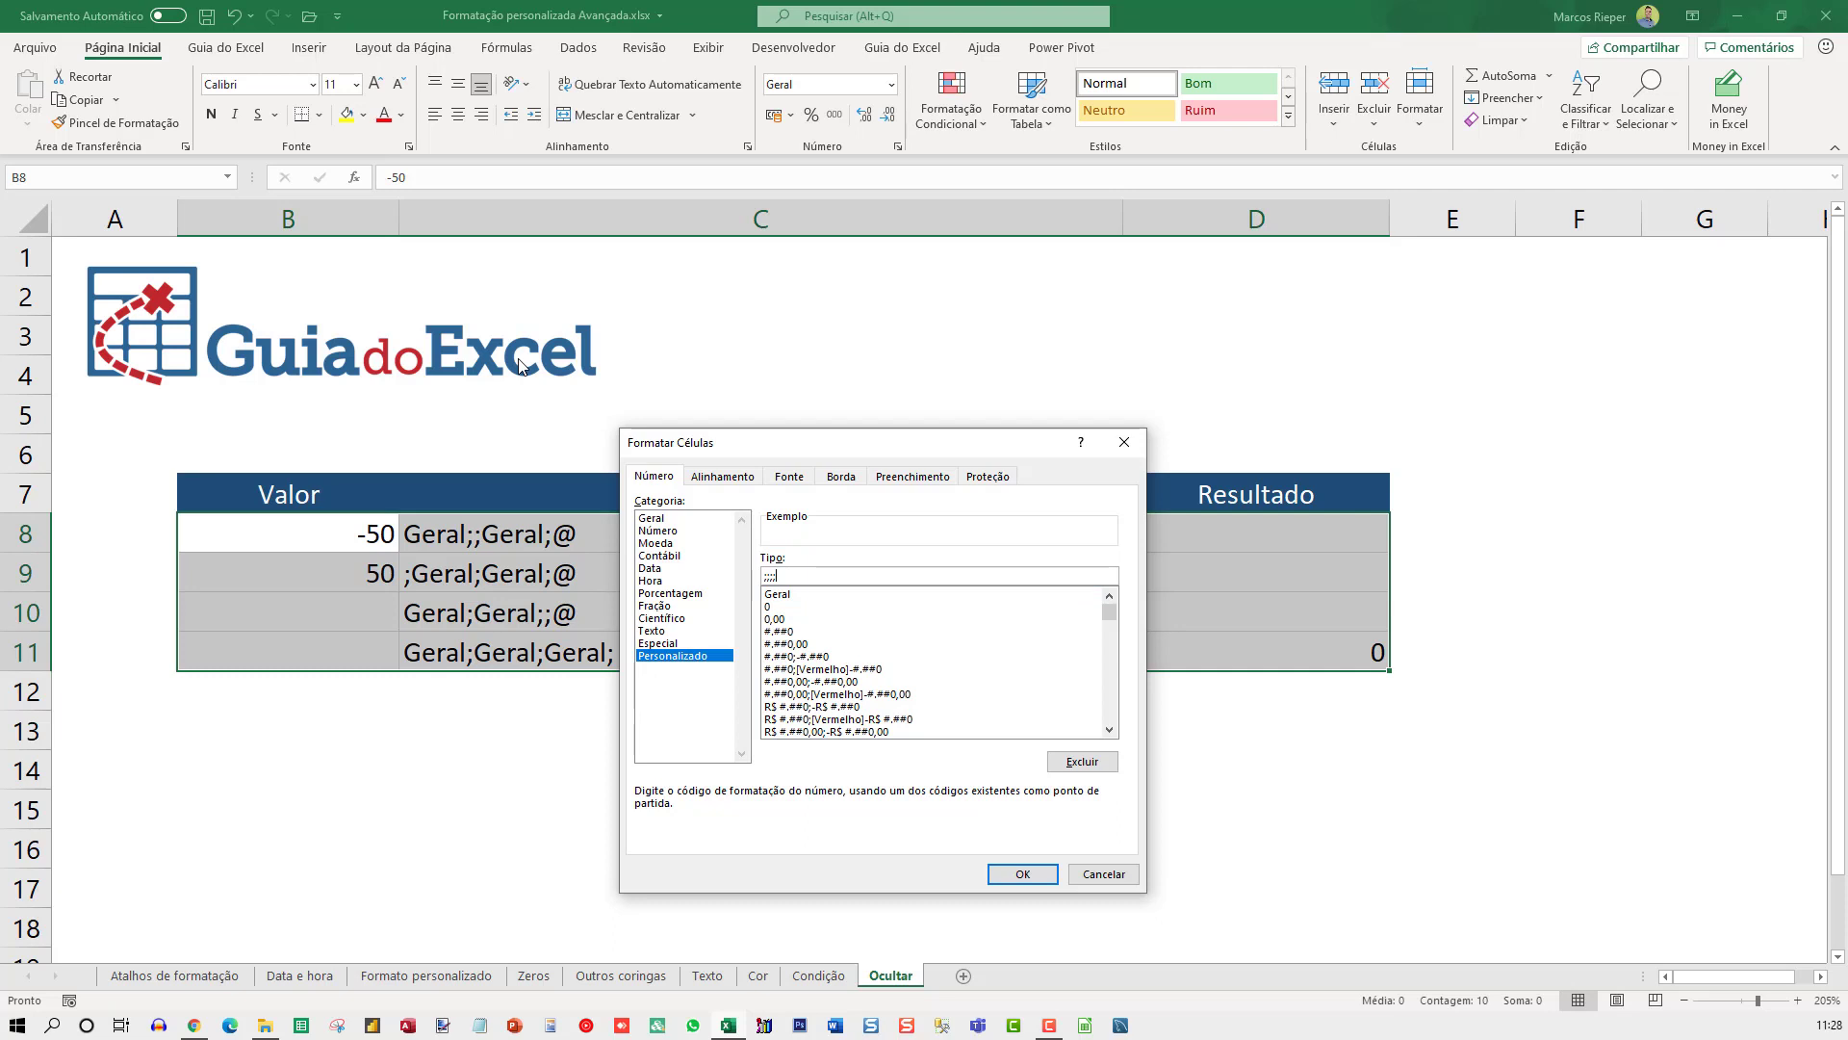
pyautogui.press('Return')
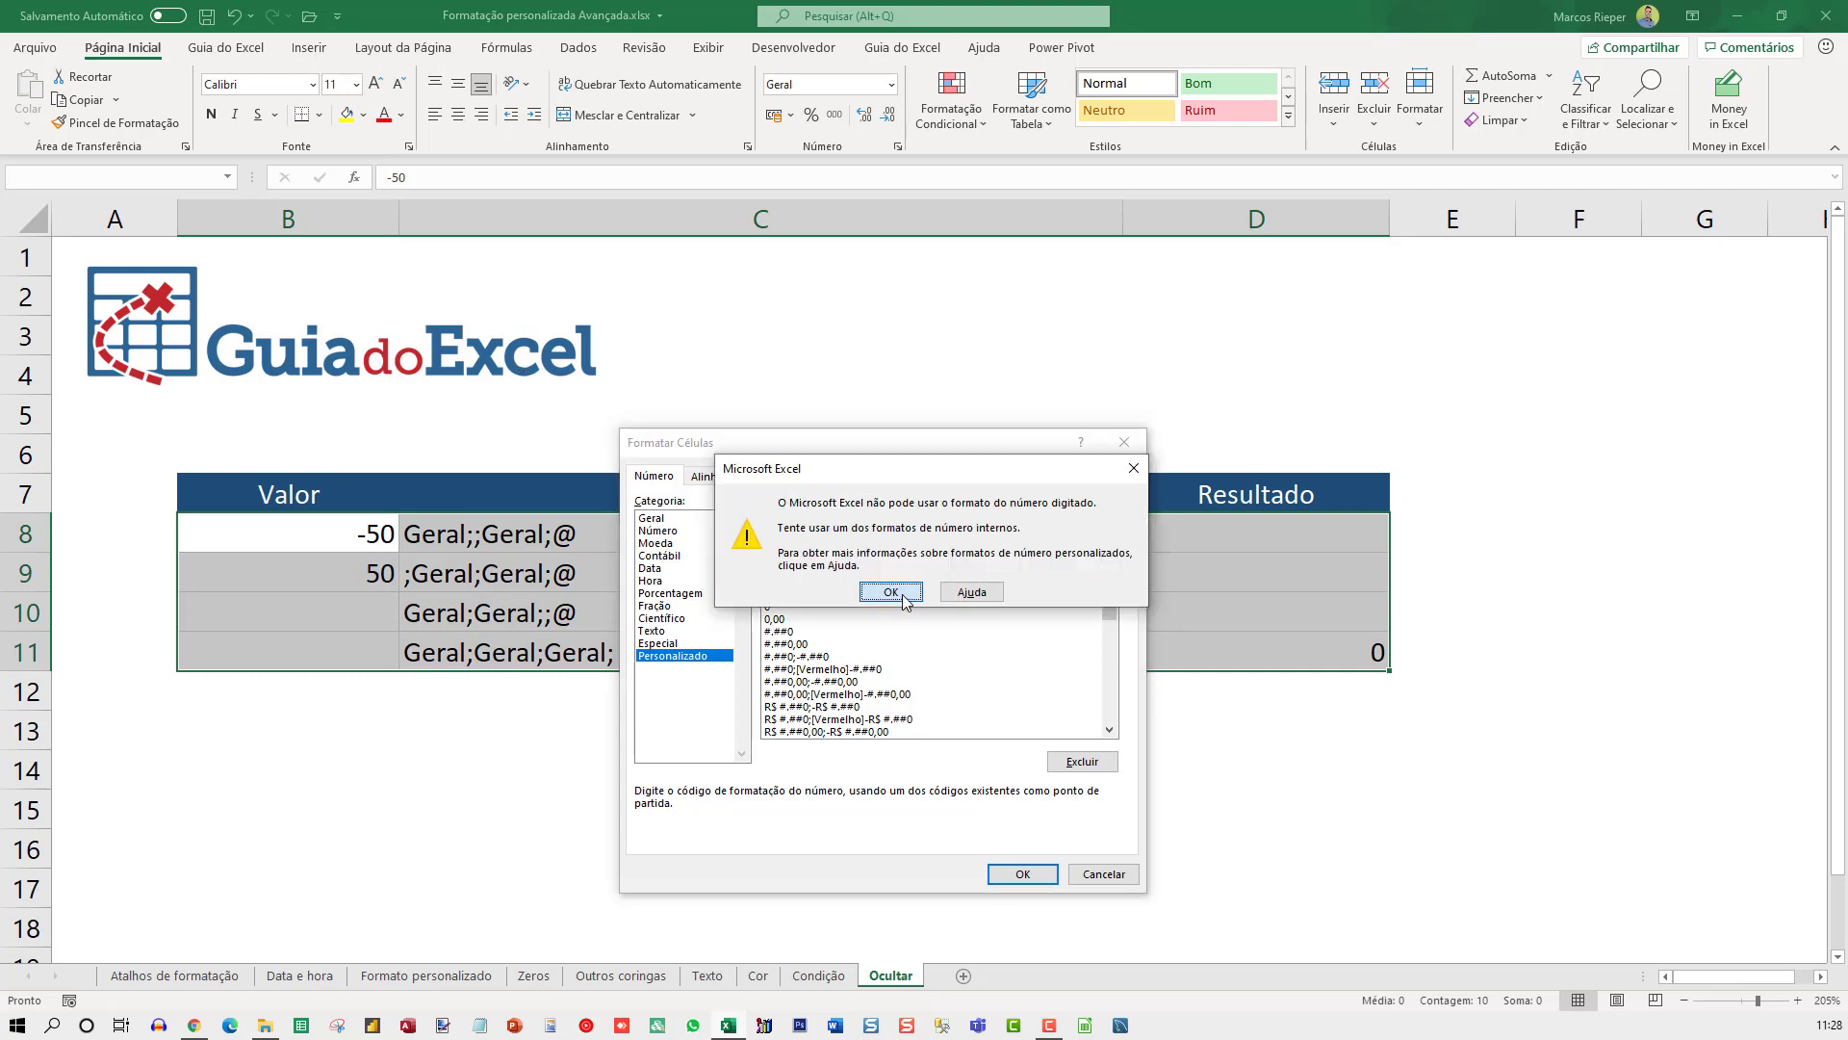
pyautogui.click(903, 593)
pyautogui.click(806, 574)
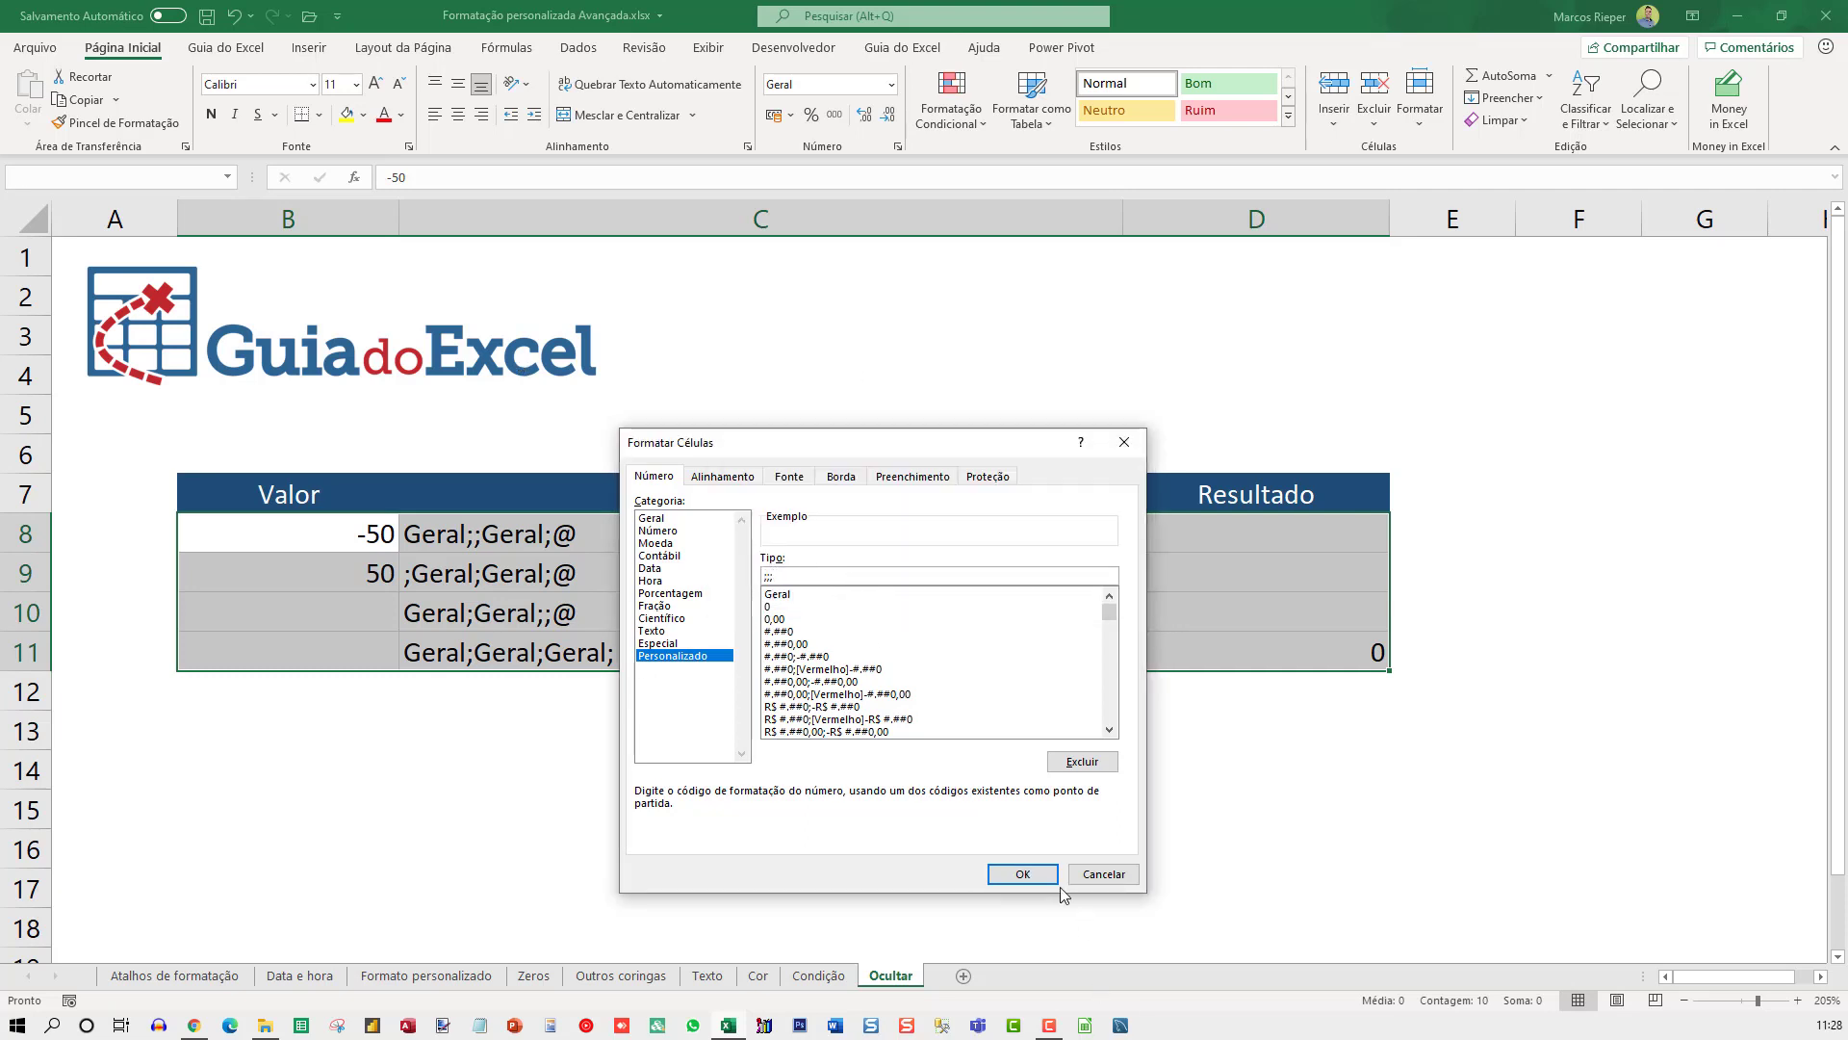
pyautogui.click(1022, 876)
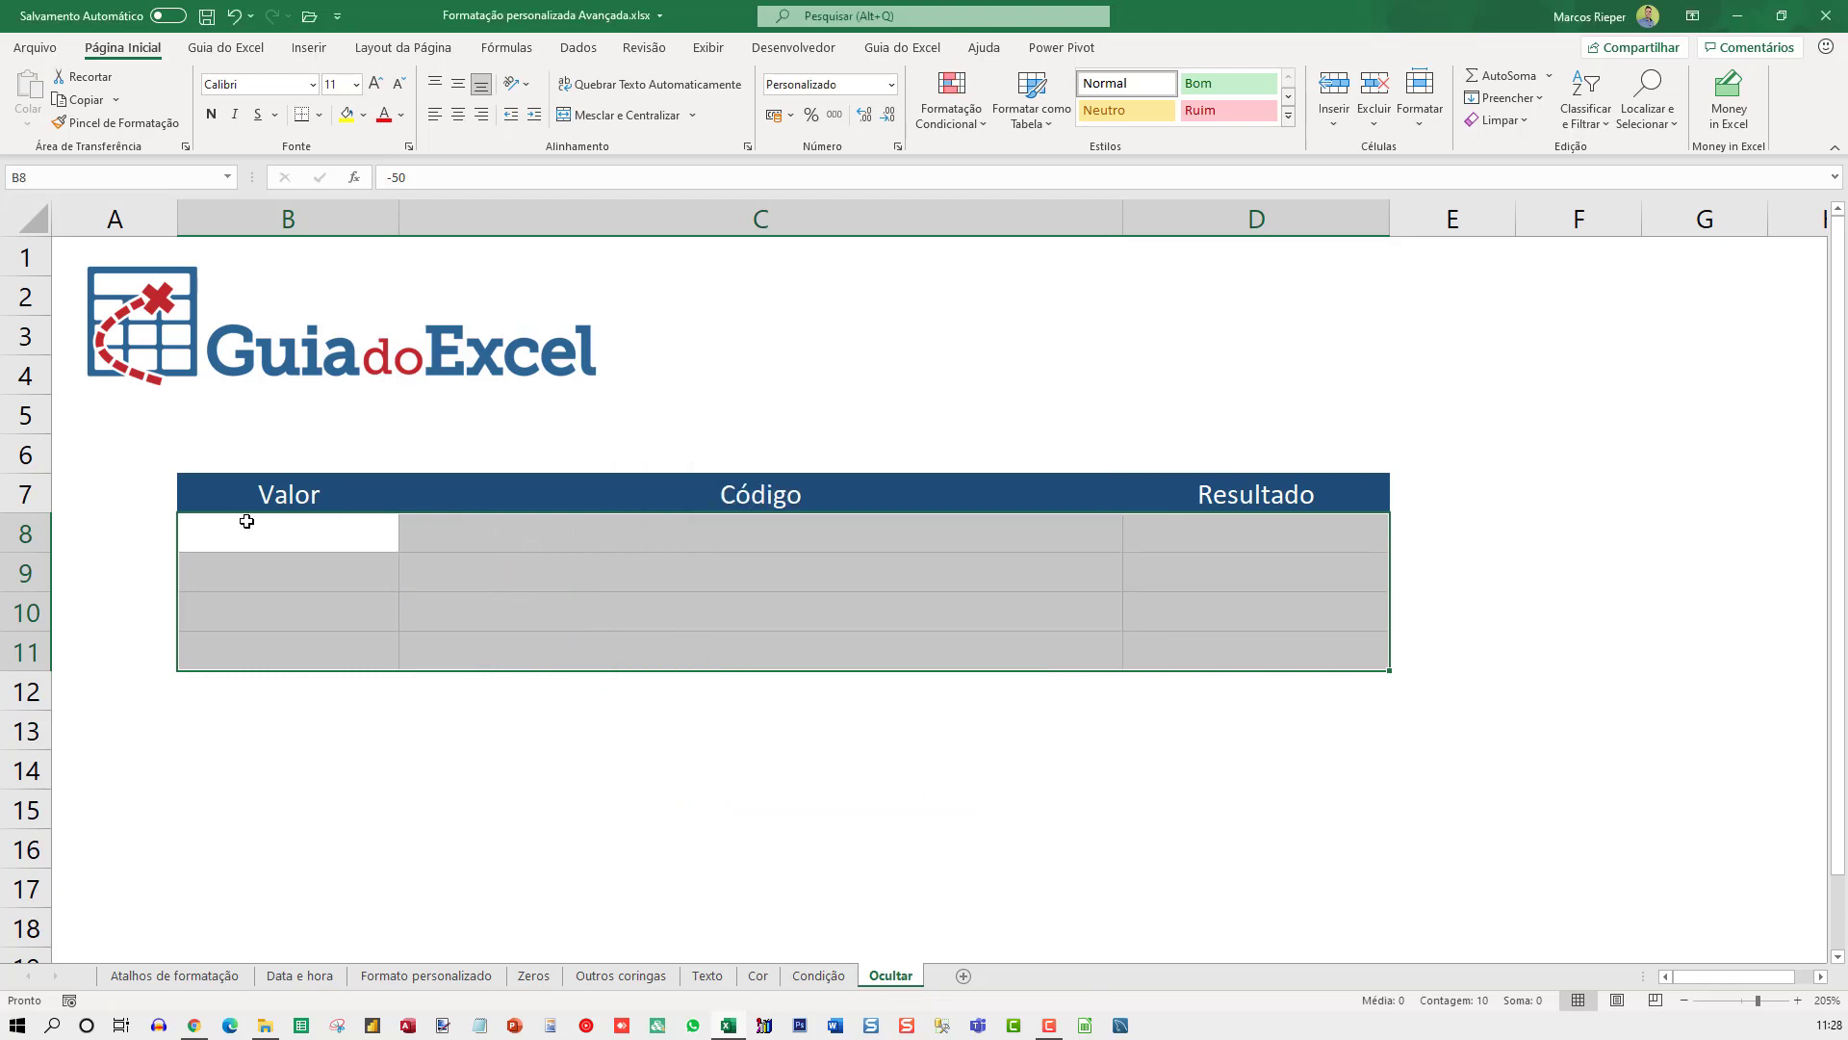
# Select the hidden table and inspect C9's hidden content in edit mode.
pyautogui.moveTo(246, 521); pyautogui.dragTo(1275, 722)
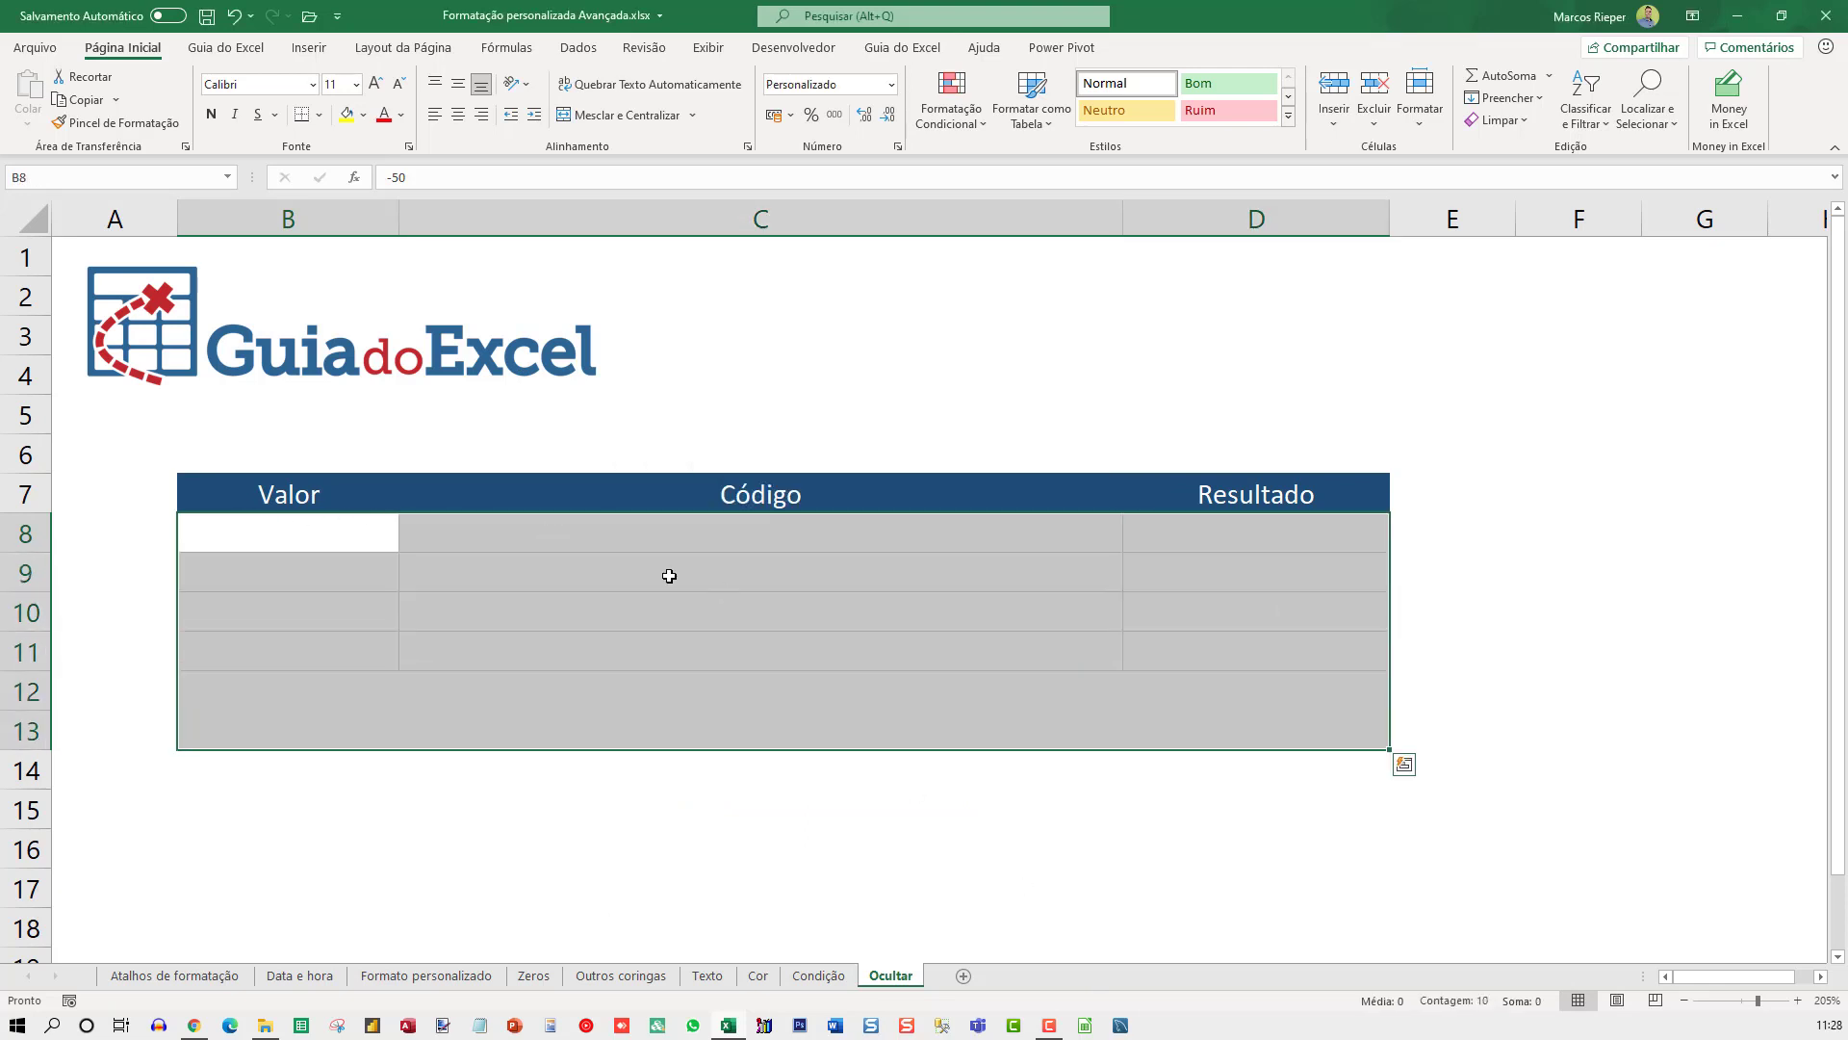
pyautogui.click(669, 576)
pyautogui.press('F2')
pyautogui.press('Return')
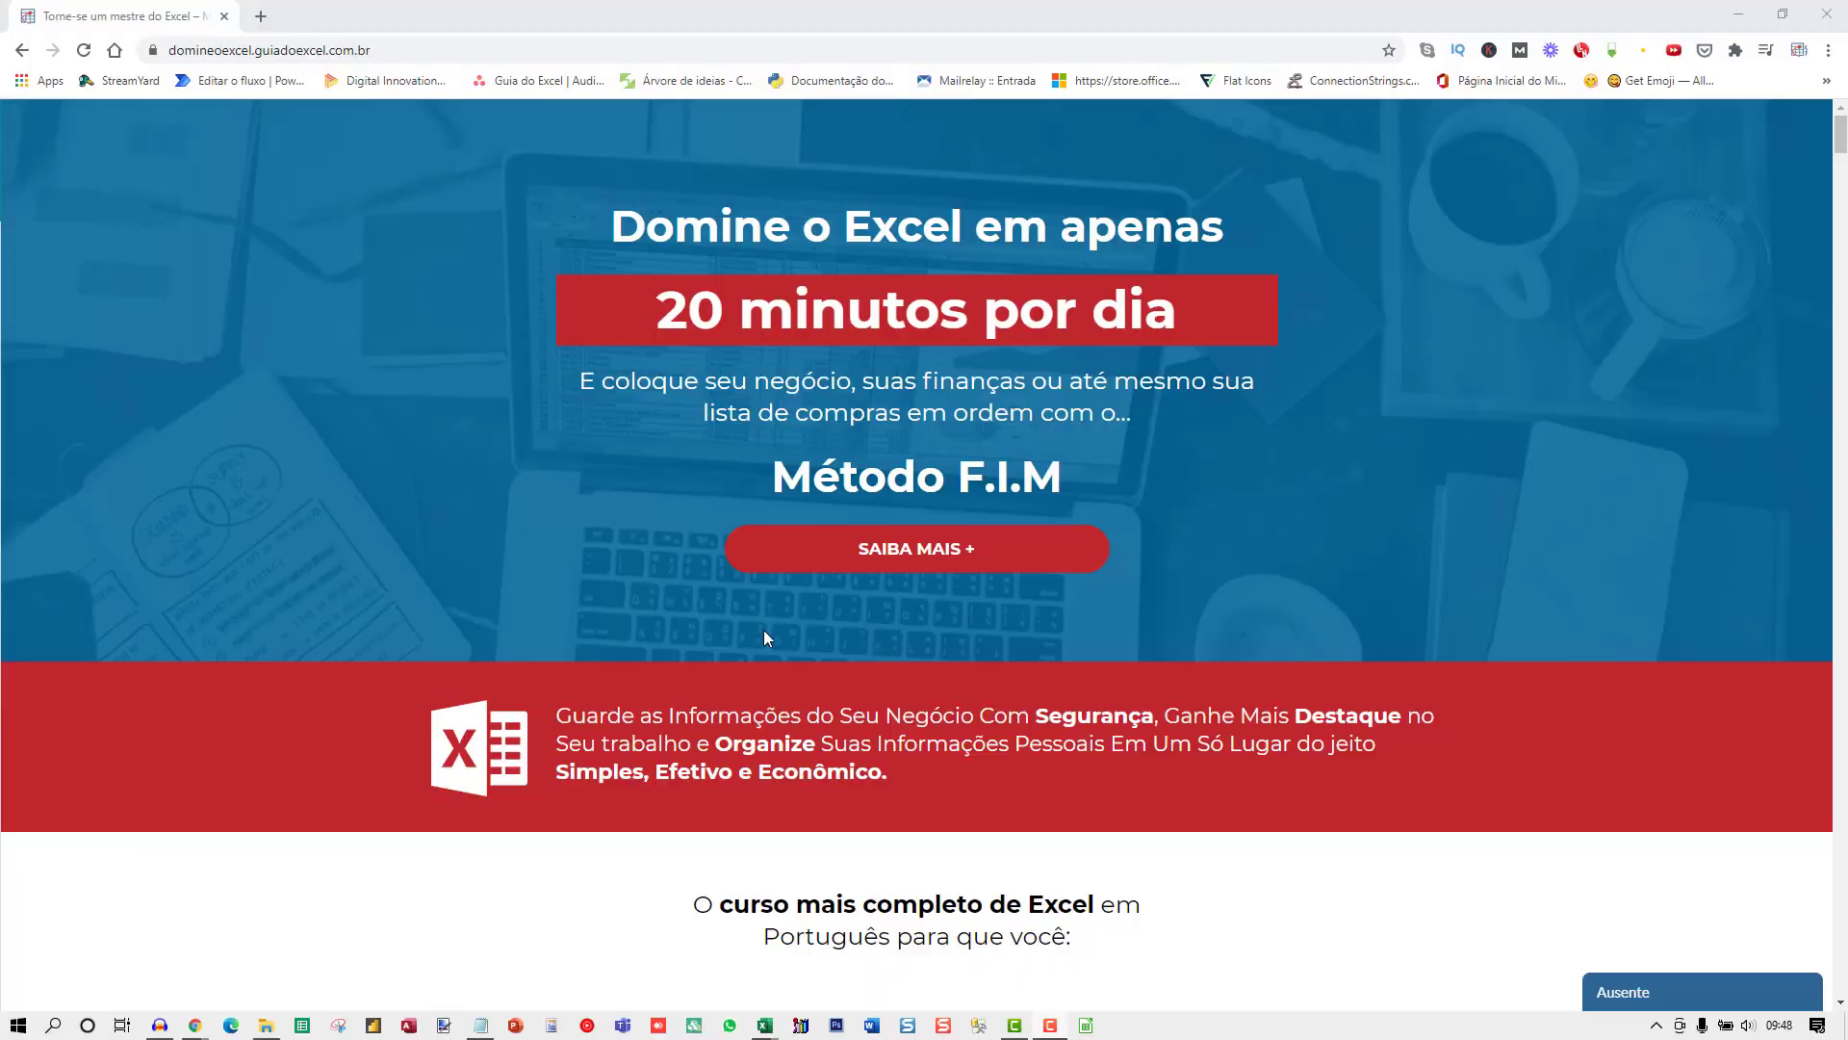
# Scroll the domineoexcel course page down to the Dúvidas Frequentes section and footer.
pyautogui.scroll(-5, 406, 549)
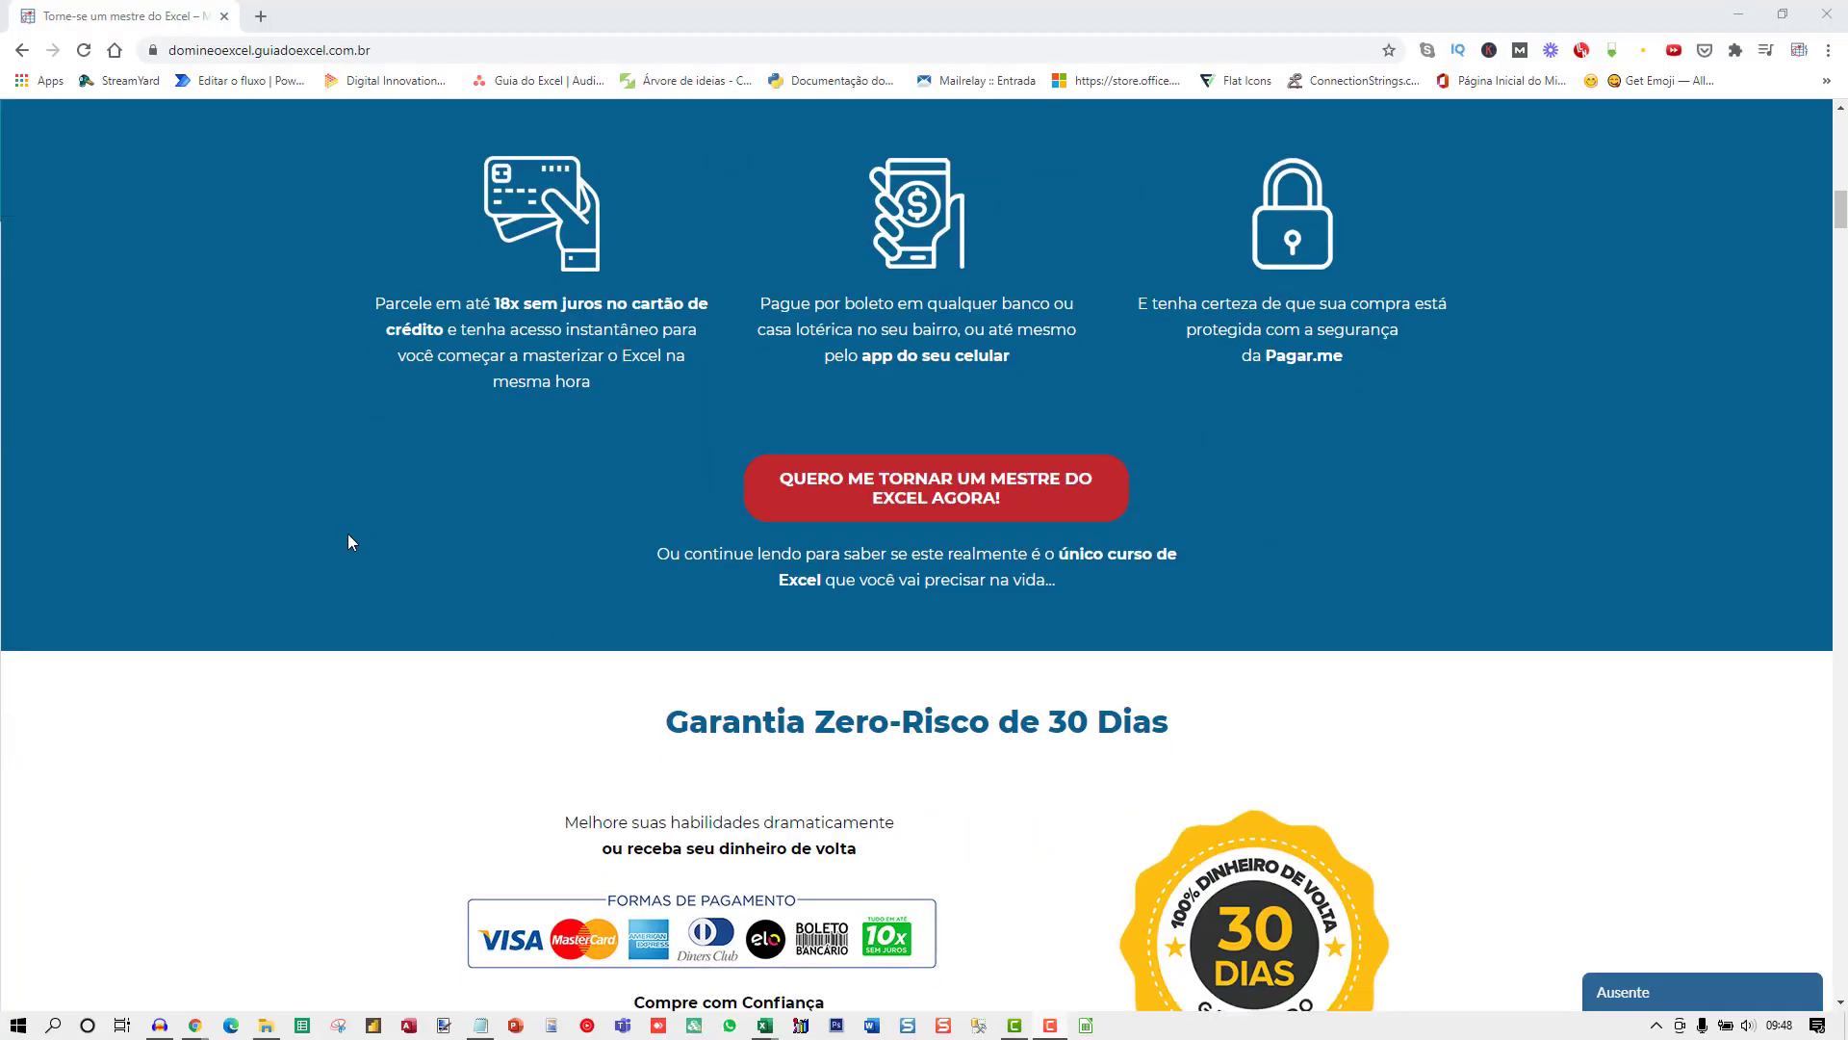
pyautogui.scroll(-3, 348, 533)
pyautogui.scroll(-4, 314, 532)
pyautogui.scroll(-7, 298, 537)
pyautogui.scroll(-2, 289, 544)
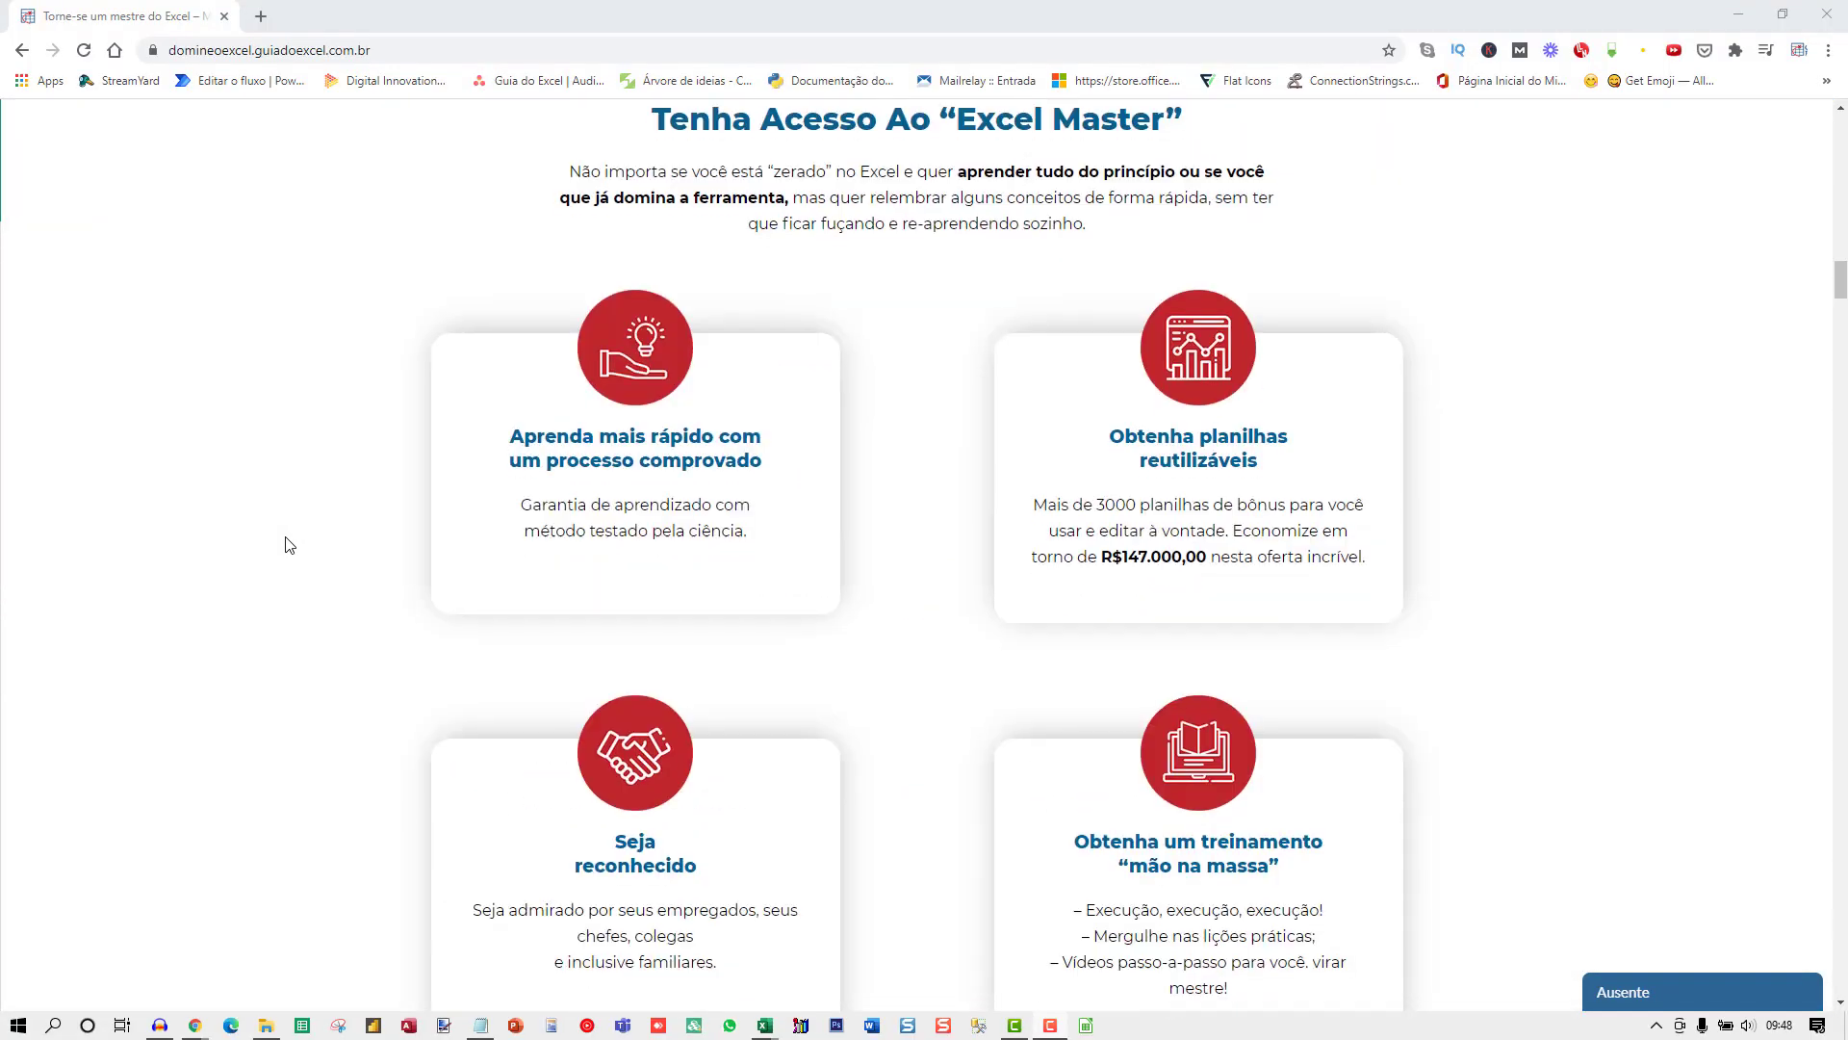
pyautogui.scroll(-6, 286, 542)
pyautogui.scroll(-5, 286, 542)
pyautogui.scroll(-7, 287, 554)
pyautogui.scroll(-5, 283, 558)
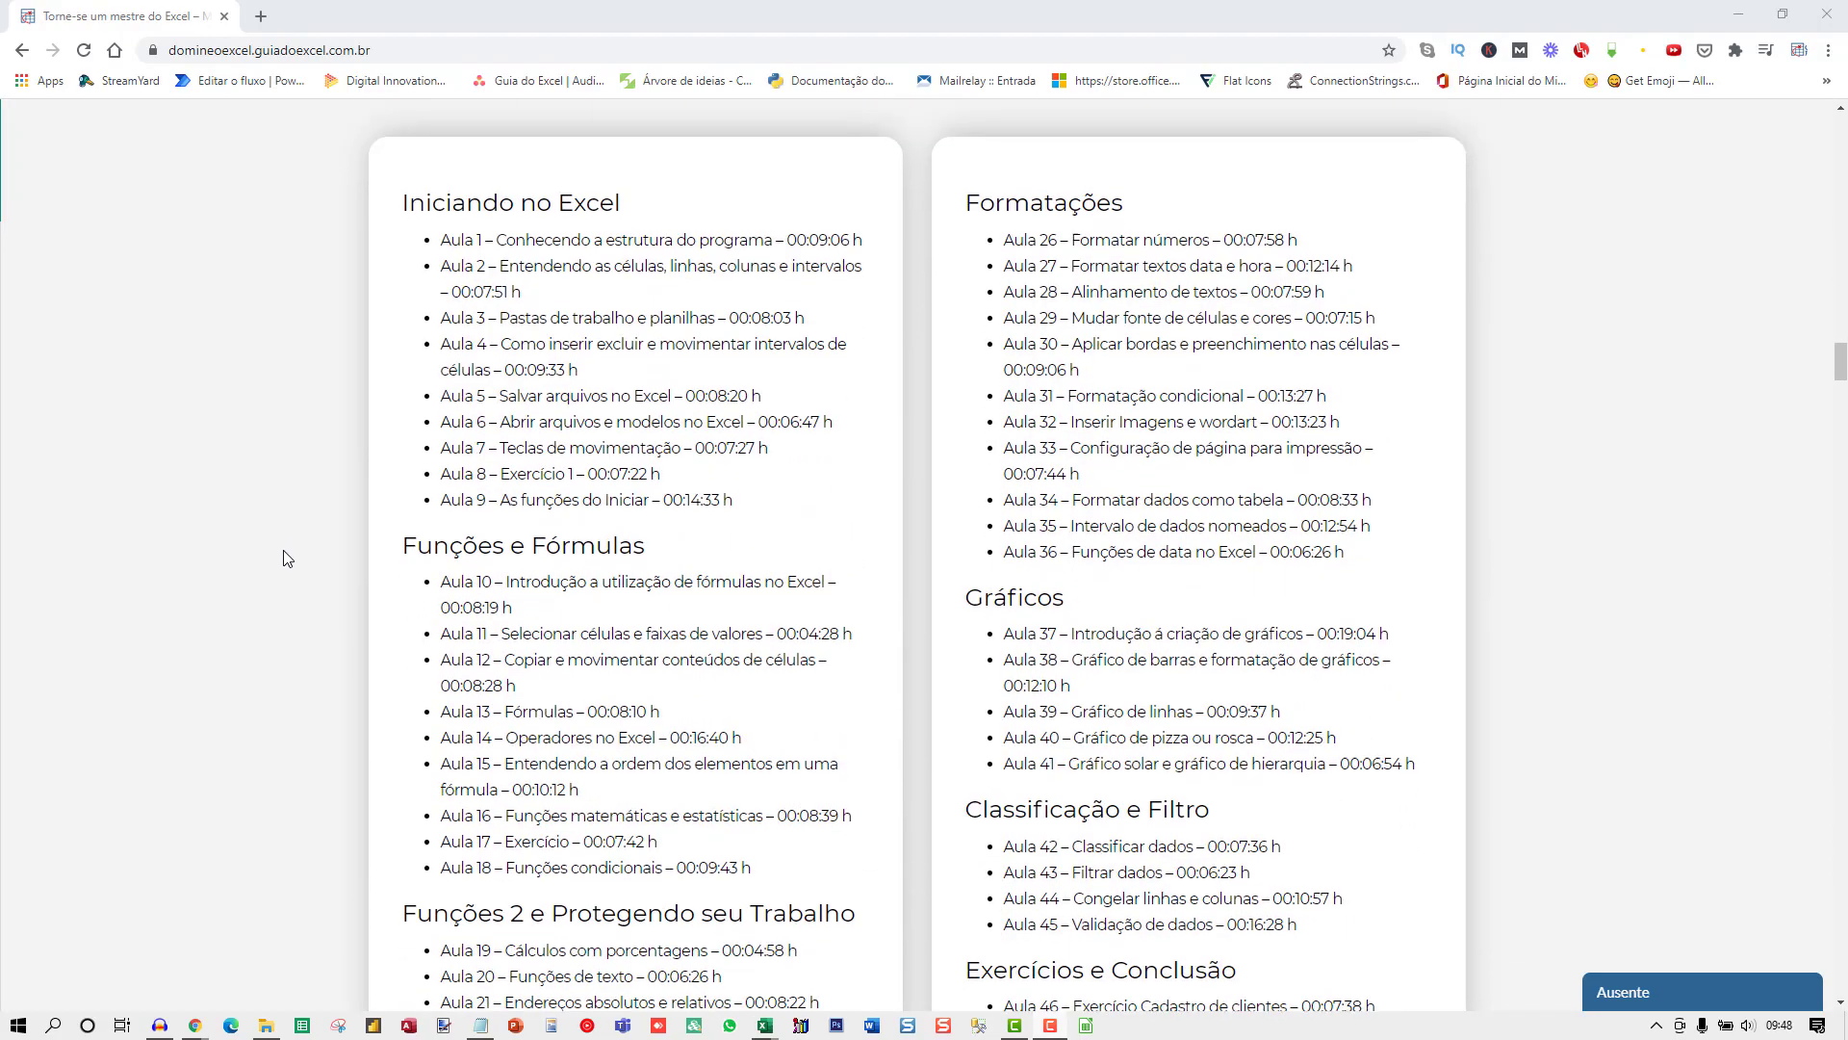
pyautogui.scroll(-5, 280, 557)
pyautogui.scroll(-8, 279, 563)
pyautogui.scroll(-3, 278, 571)
pyautogui.scroll(-5, 277, 573)
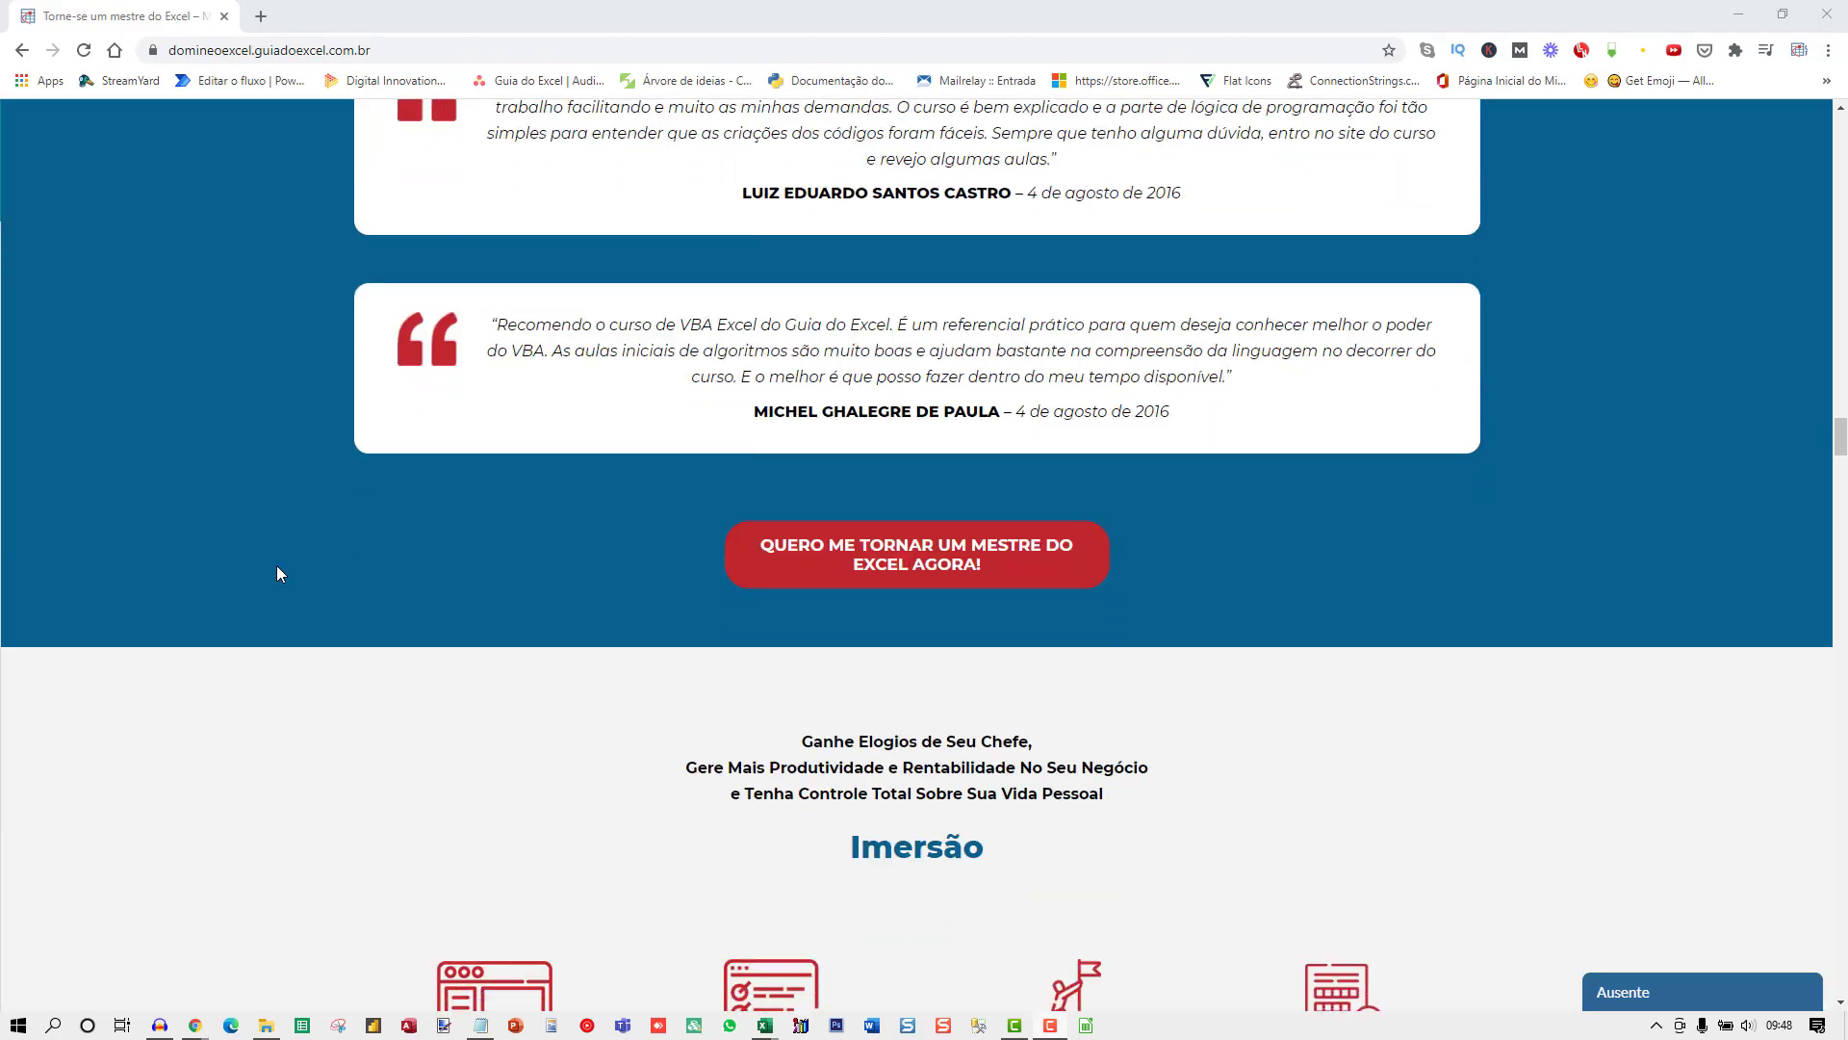
pyautogui.scroll(-4, 276, 576)
pyautogui.scroll(-6, 275, 577)
pyautogui.scroll(-4, 273, 585)
pyautogui.scroll(-6, 272, 590)
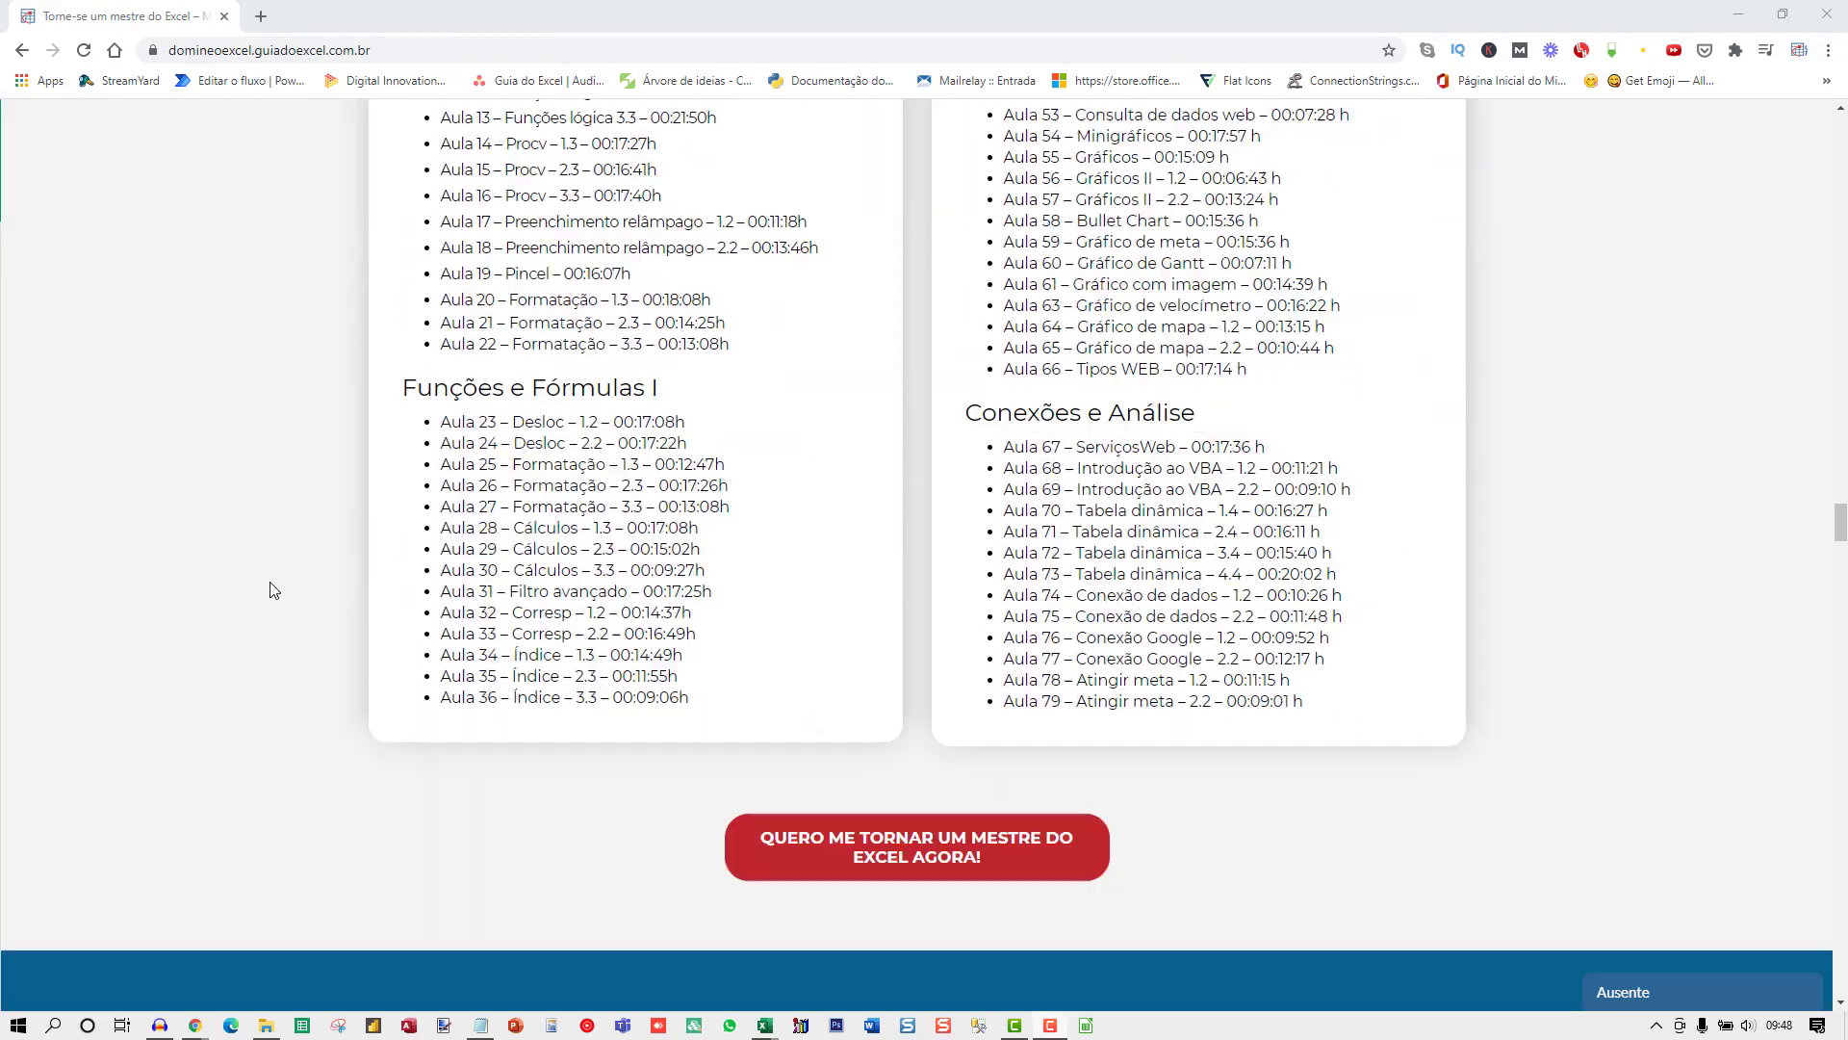
pyautogui.scroll(-4, 272, 590)
pyautogui.scroll(-2, 272, 591)
pyautogui.scroll(-6, 272, 591)
pyautogui.scroll(-4, 270, 590)
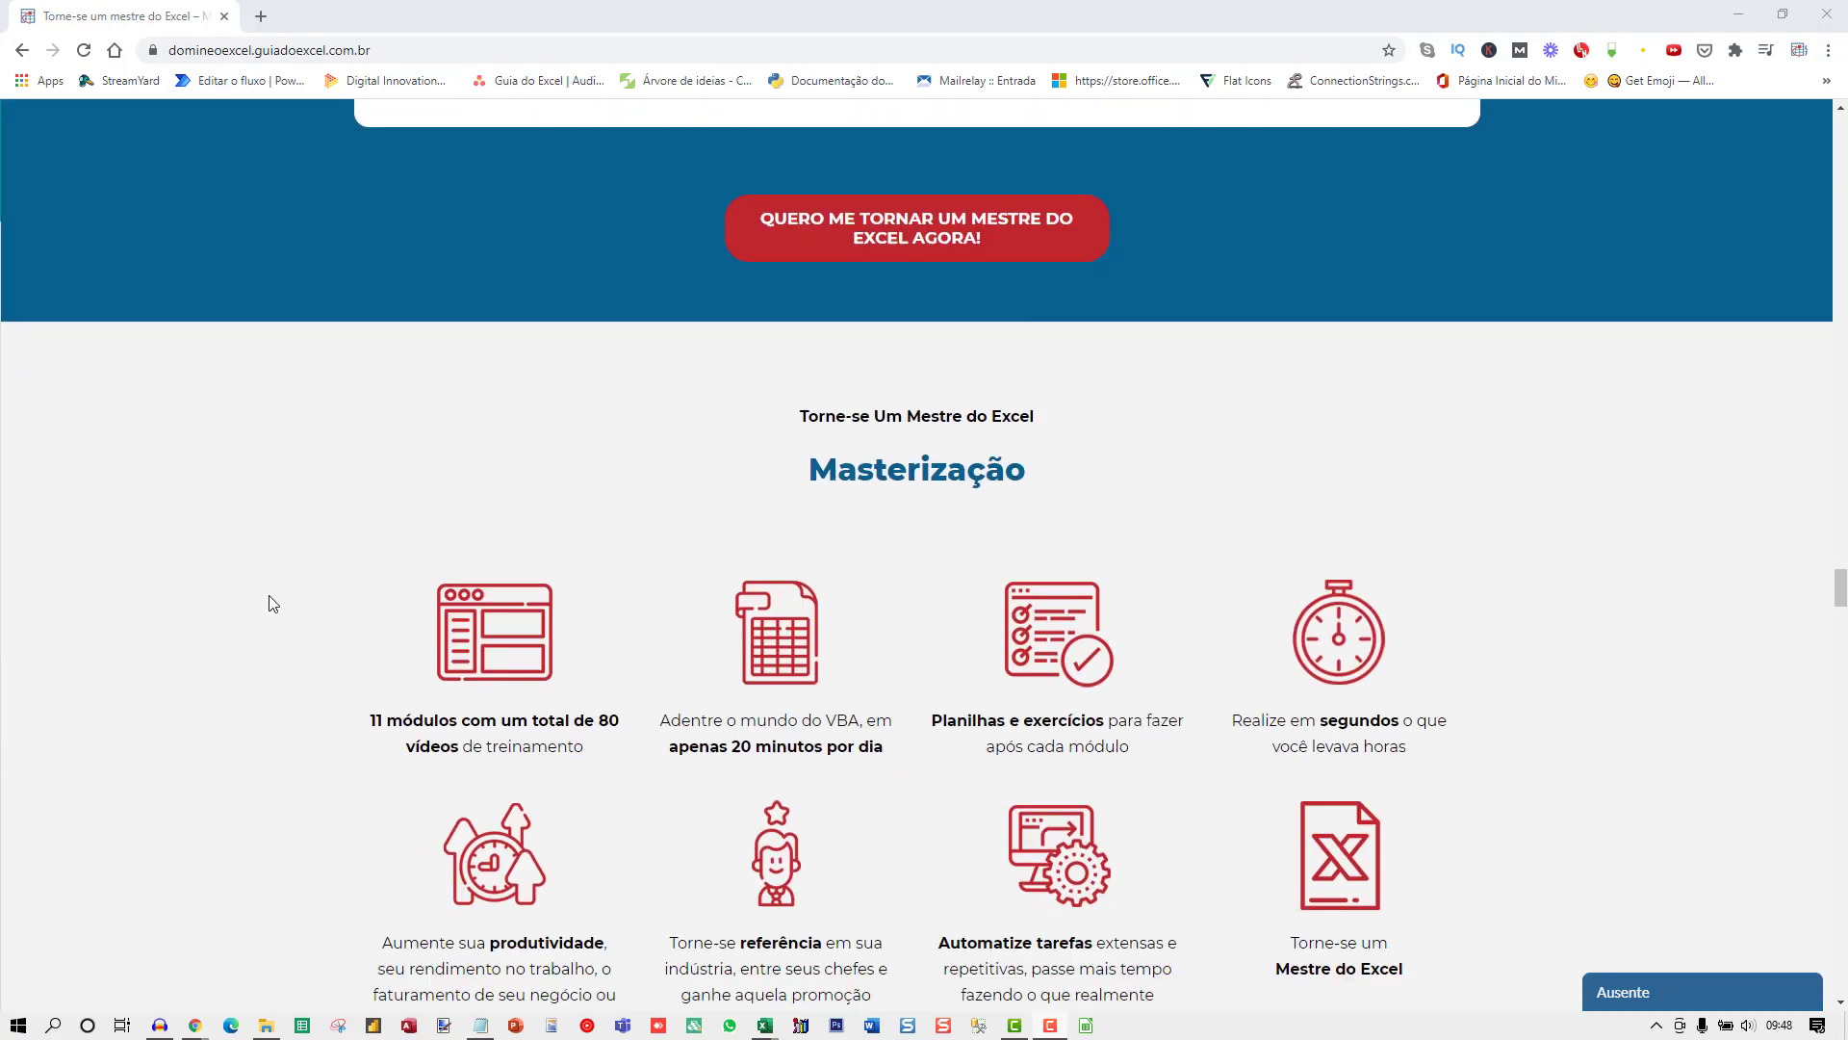
pyautogui.scroll(-3, 270, 592)
pyautogui.scroll(-5, 271, 595)
pyautogui.scroll(-4, 272, 601)
pyautogui.scroll(-6, 272, 603)
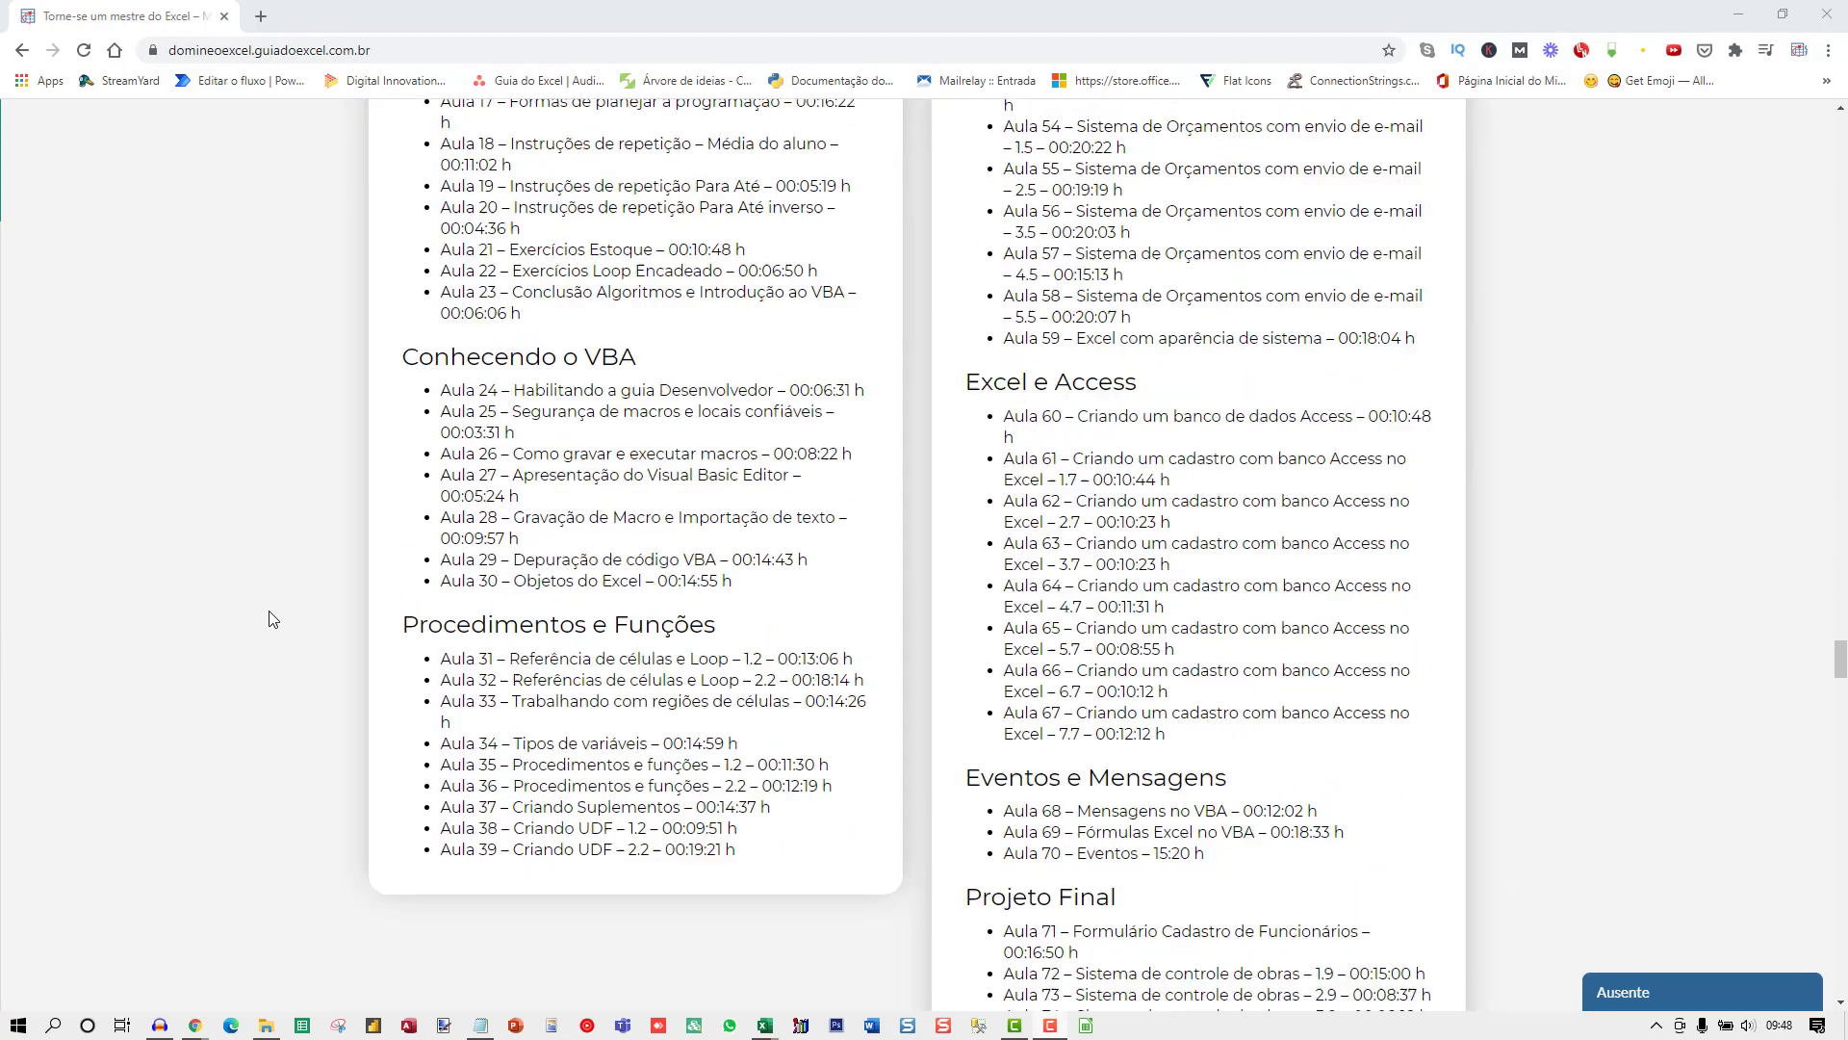
pyautogui.scroll(-5, 273, 618)
pyautogui.scroll(-4, 273, 618)
pyautogui.scroll(-7, 272, 624)
pyautogui.scroll(-3, 268, 626)
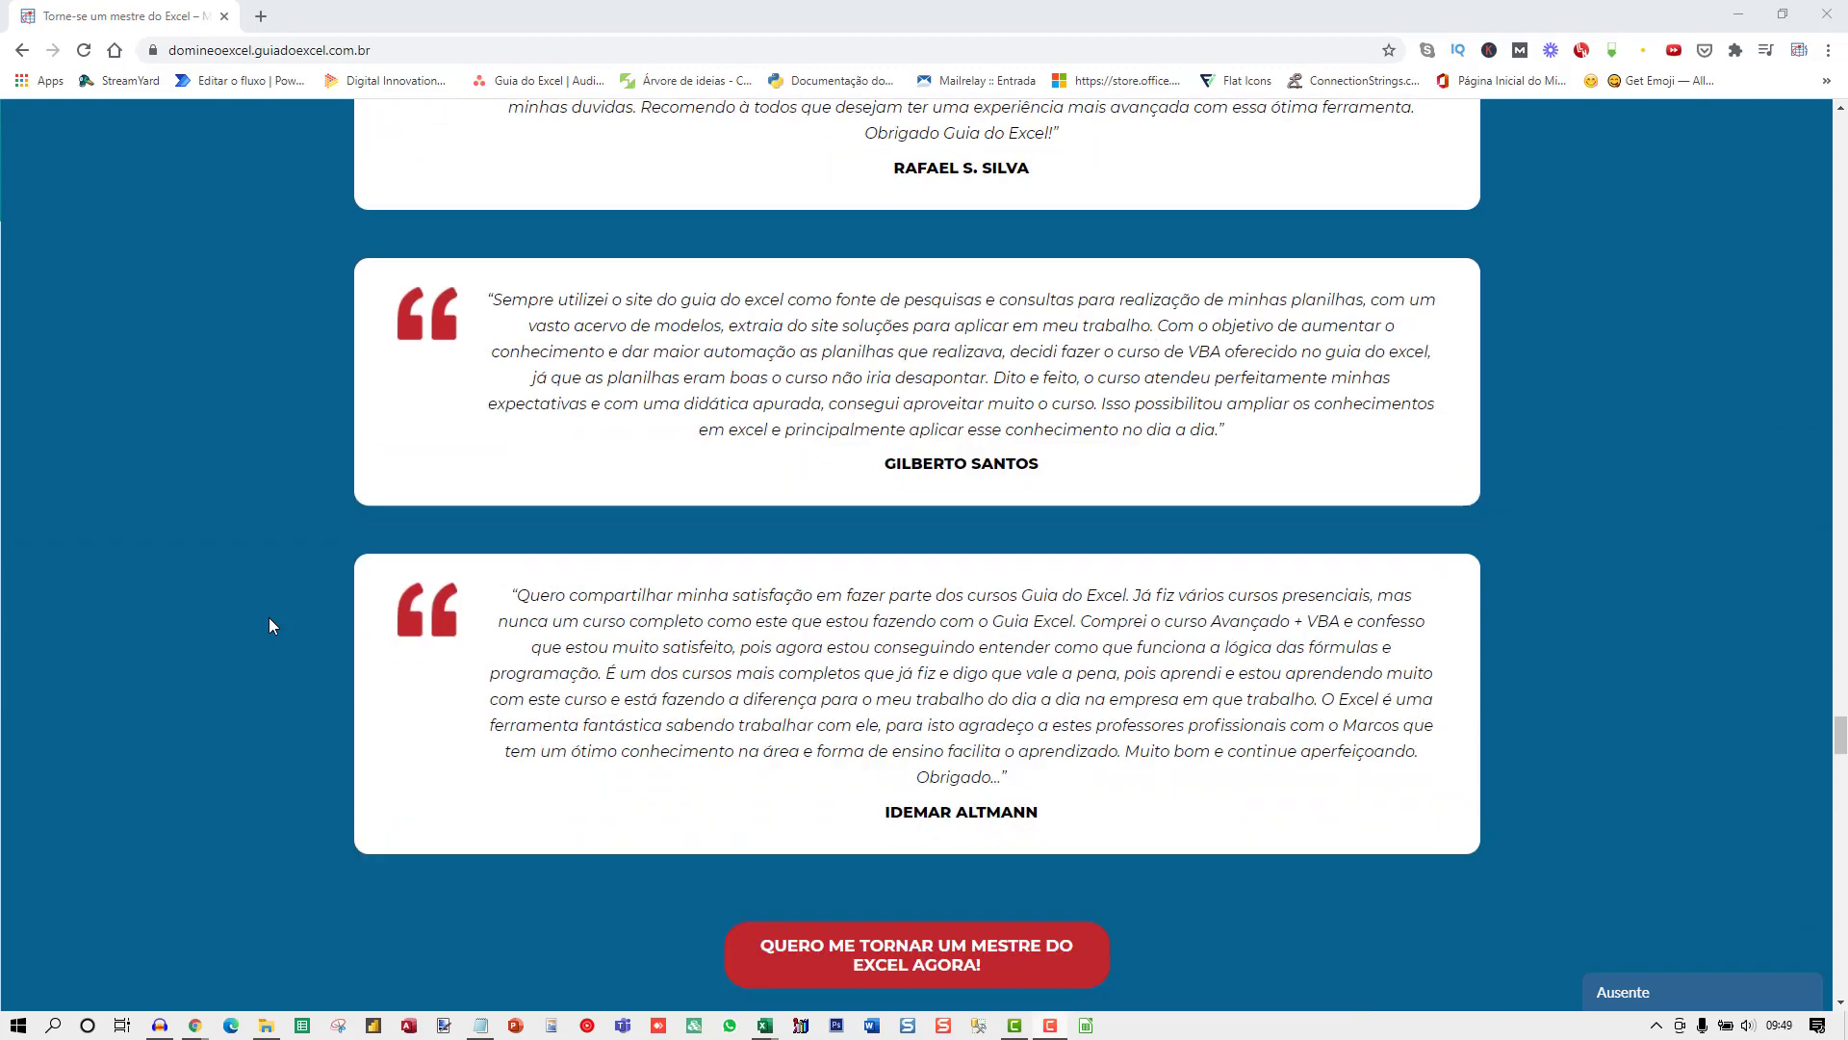
pyautogui.scroll(-5, 269, 626)
pyautogui.scroll(-4, 269, 635)
pyautogui.scroll(-6, 268, 647)
pyautogui.scroll(-5, 272, 647)
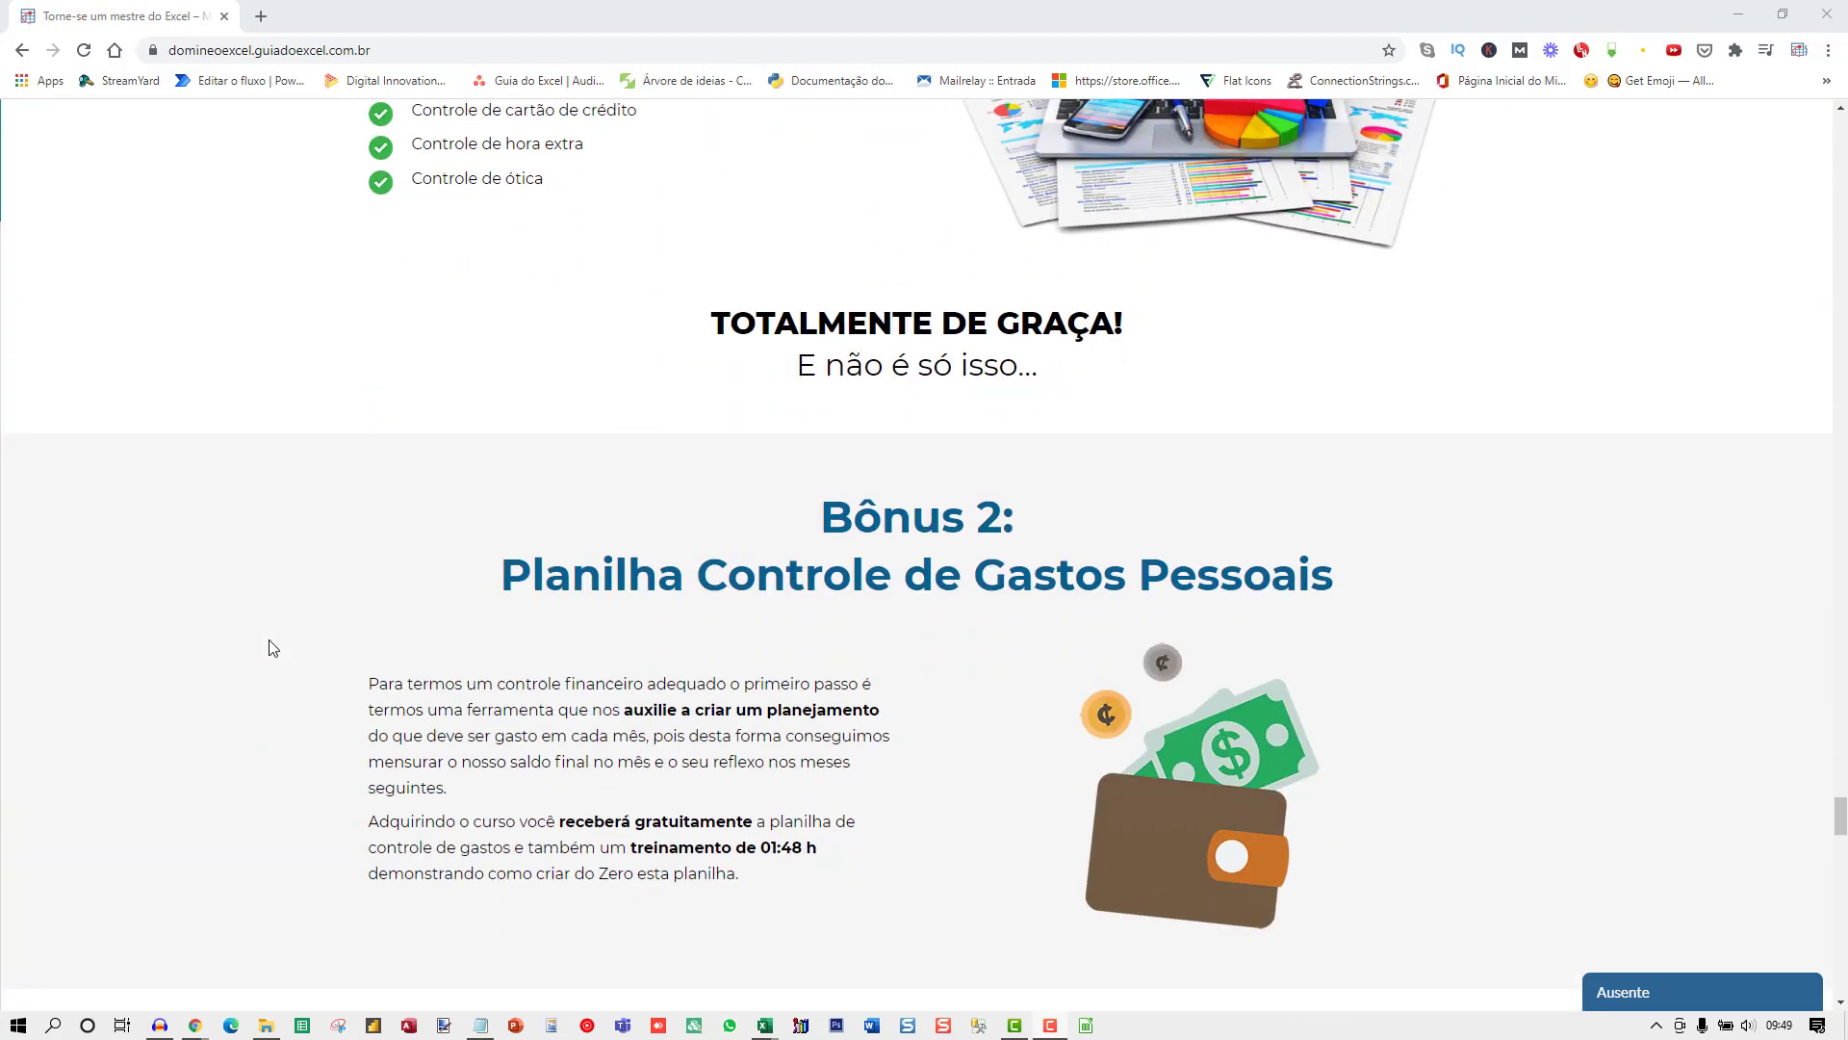
pyautogui.scroll(-4, 272, 648)
pyautogui.scroll(-7, 271, 650)
pyautogui.scroll(-4, 272, 654)
pyautogui.scroll(-7, 269, 658)
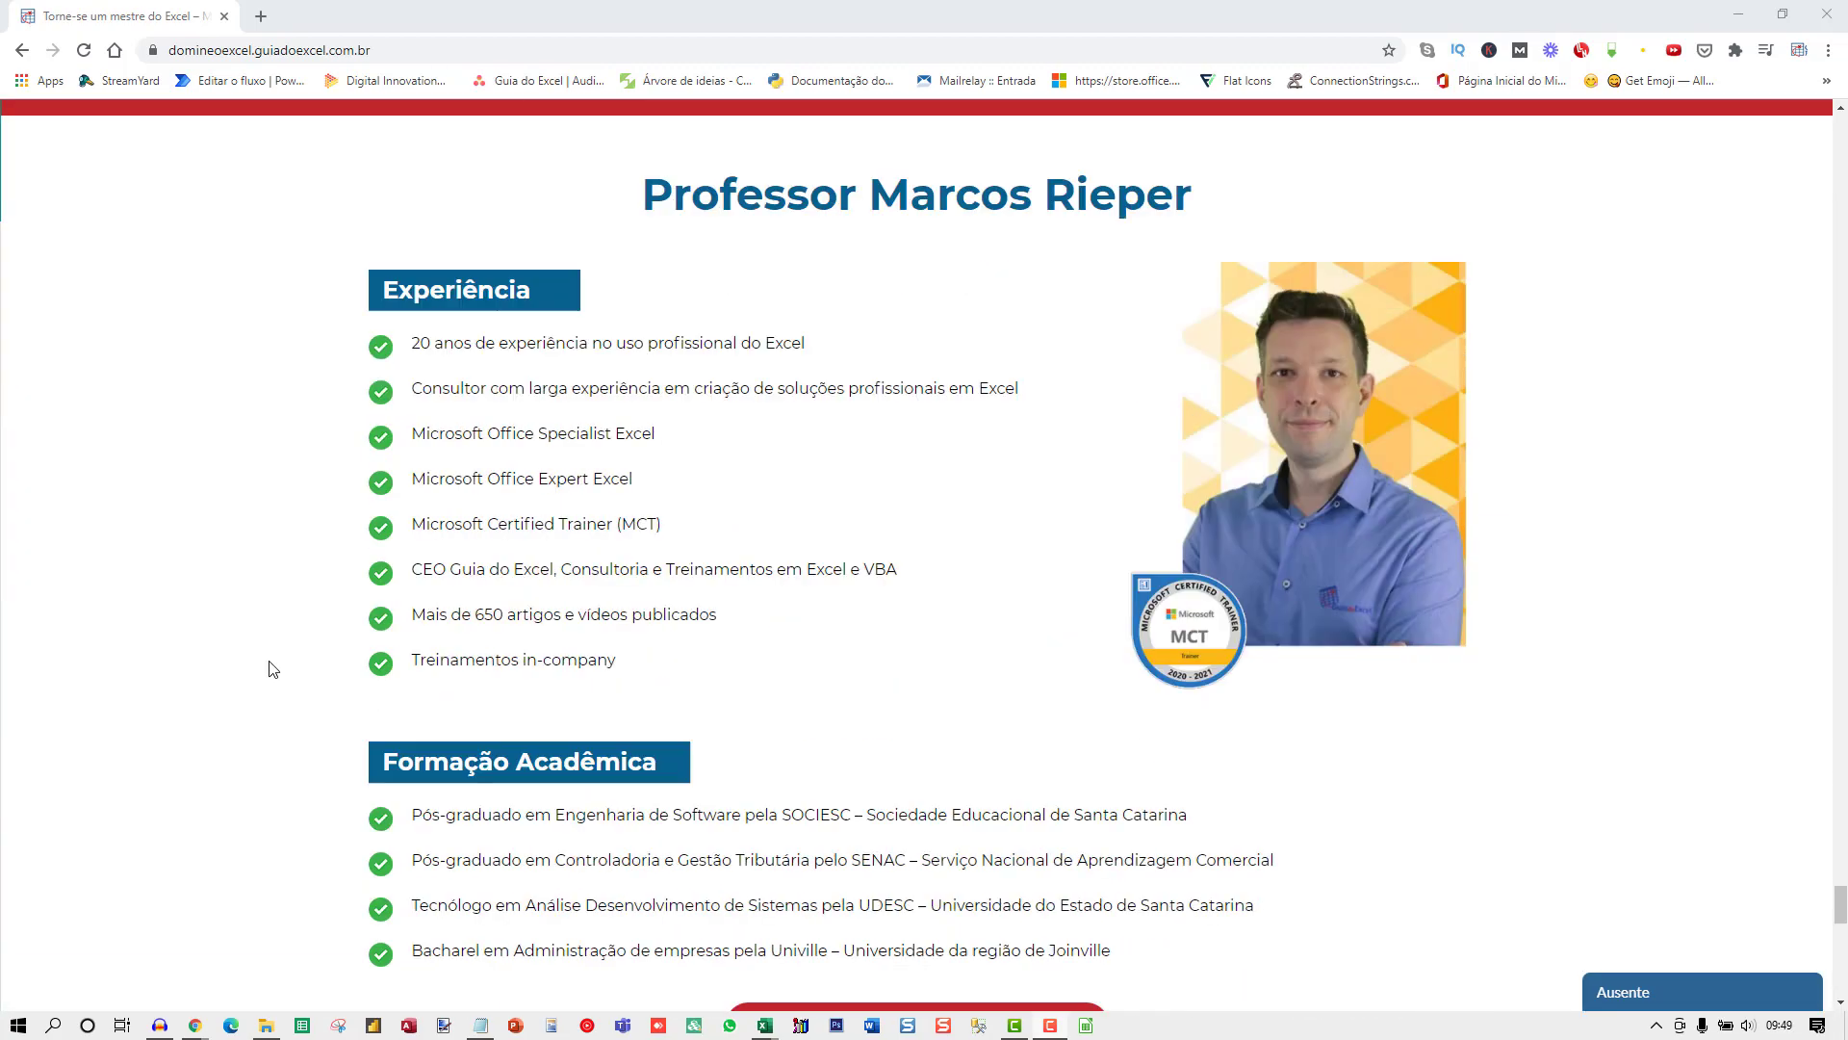
pyautogui.scroll(-3, 270, 665)
pyautogui.scroll(-4, 269, 664)
pyautogui.scroll(-7, 271, 669)
pyautogui.scroll(-4, 273, 669)
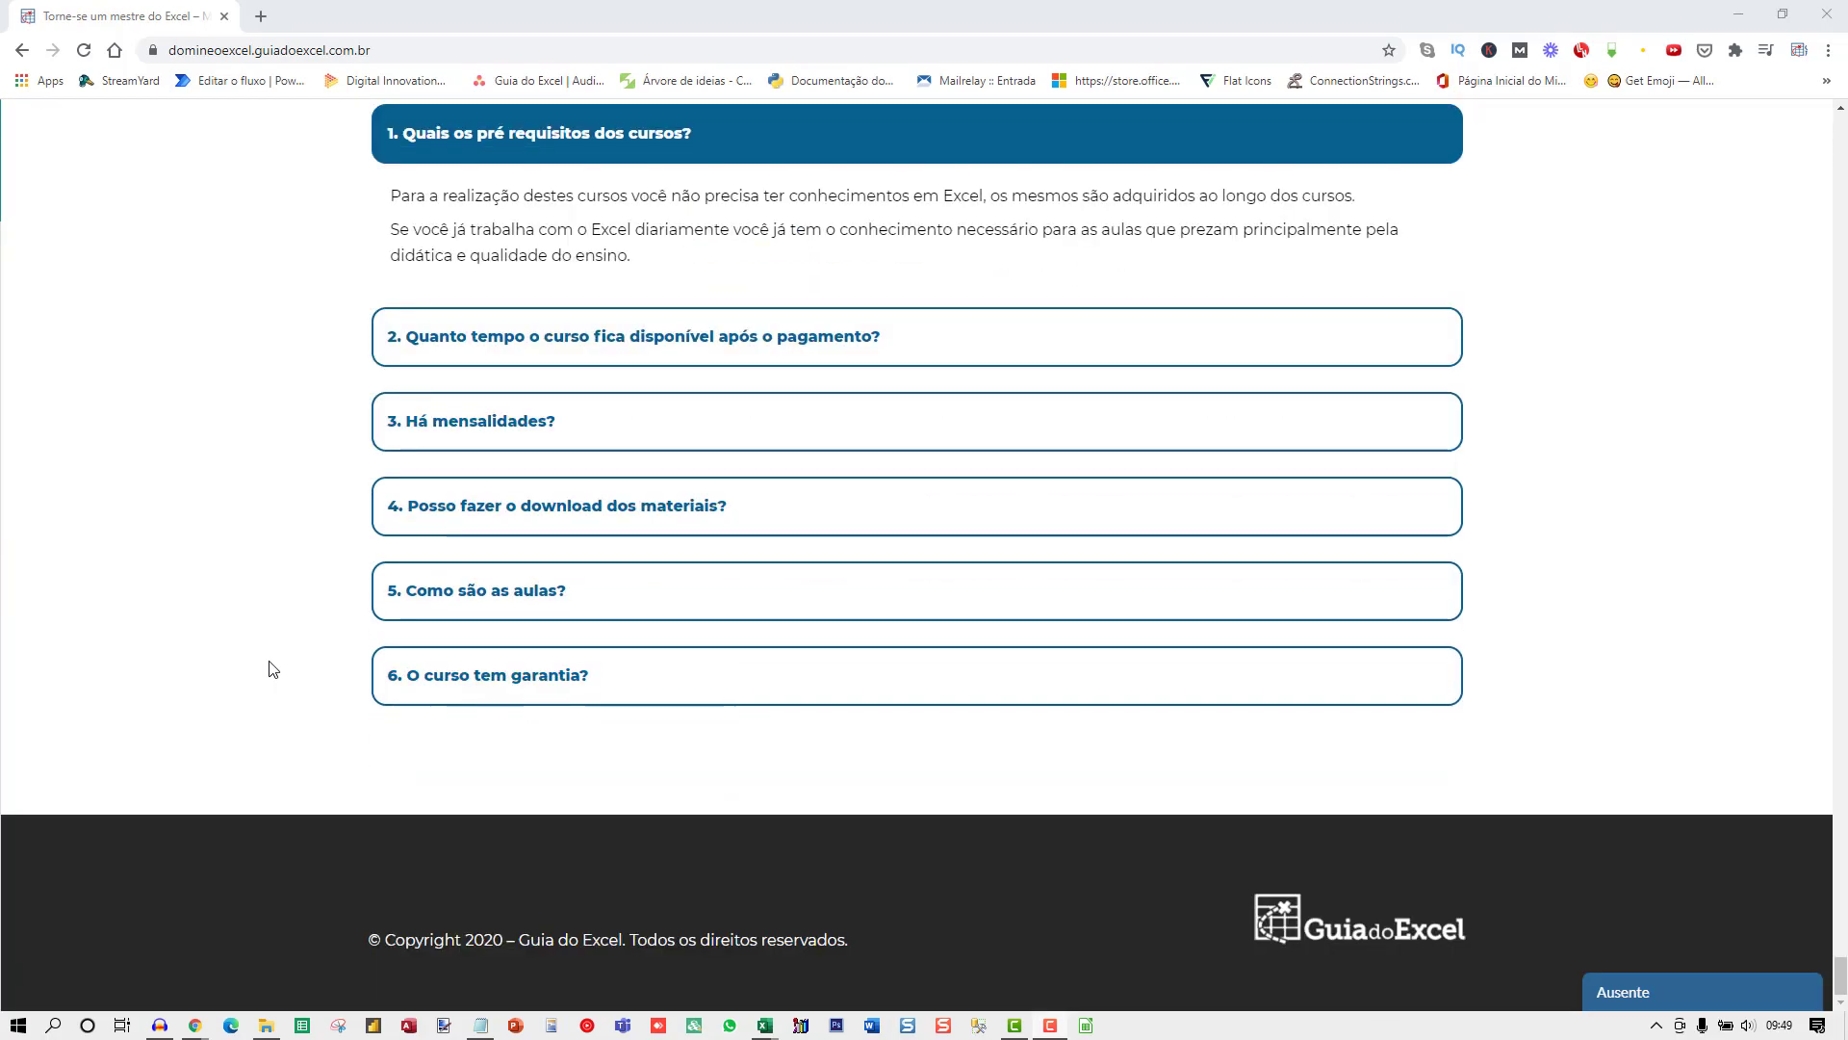